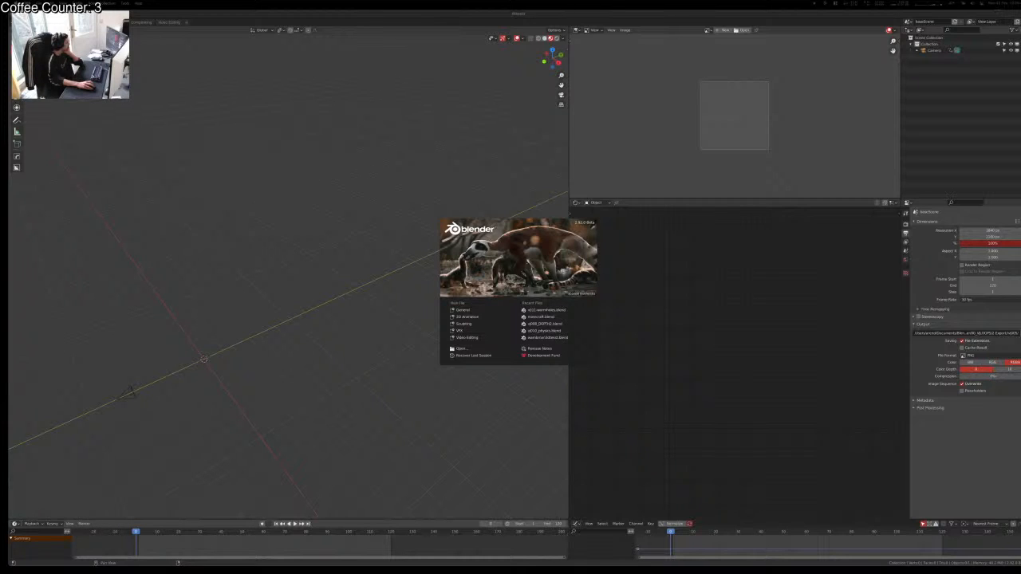
Step: Launch eqMac from the system search
{"action": "key", "text": "super+space"}
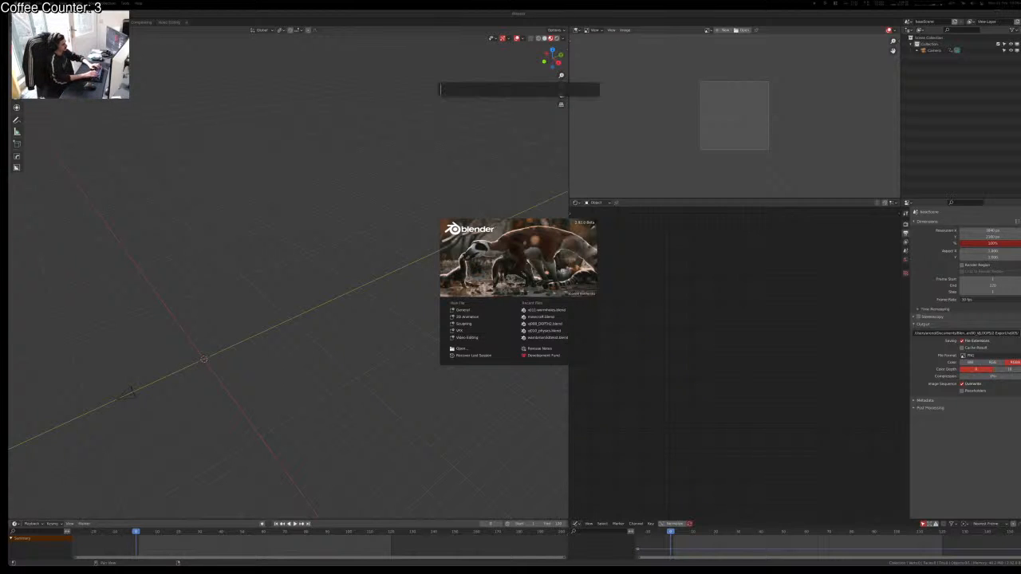
{"action": "type", "text": "eq"}
{"action": "key", "text": "Return"}
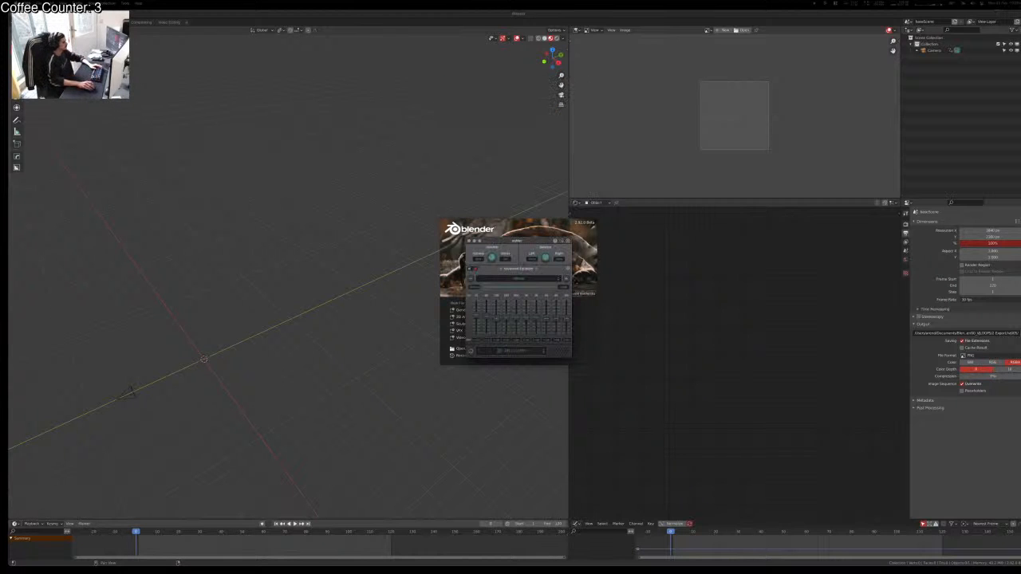
Step: Send audio to the Internal Speakers, close the equalizer, and lower the volume
{"action": "left_click", "coordinate": [530, 349]}
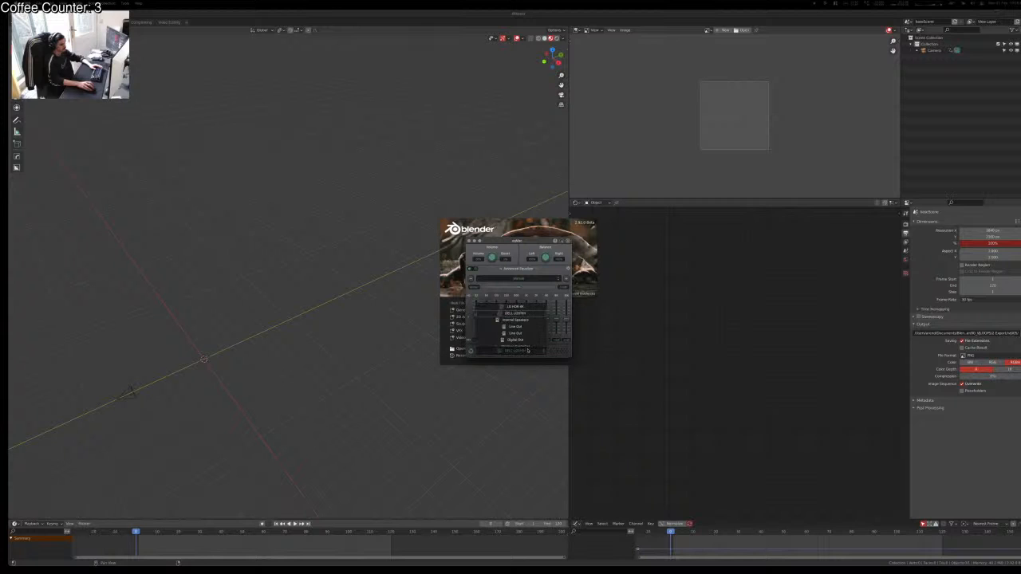
{"action": "left_click", "coordinate": [530, 321]}
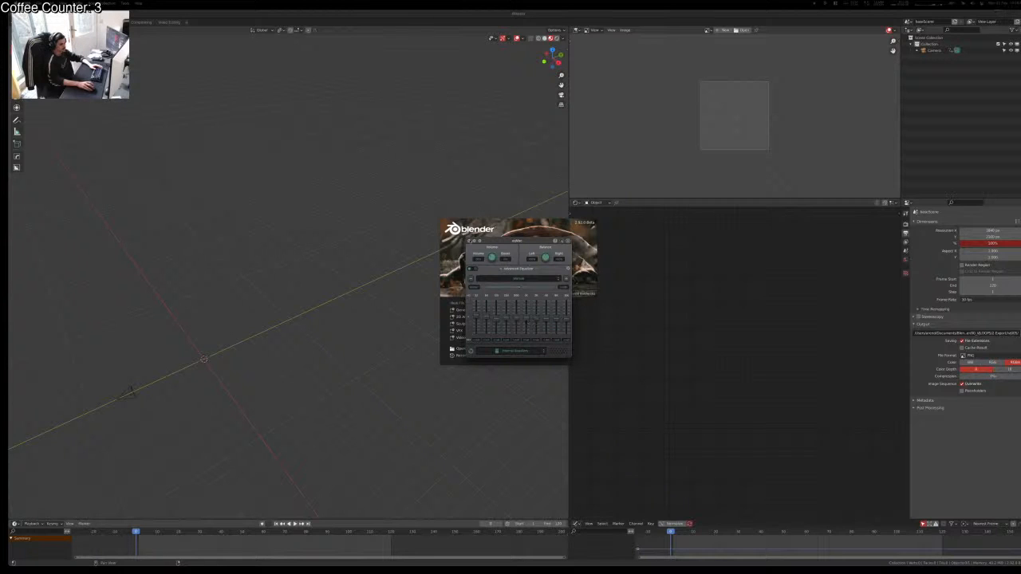
{"action": "left_click", "coordinate": [470, 240]}
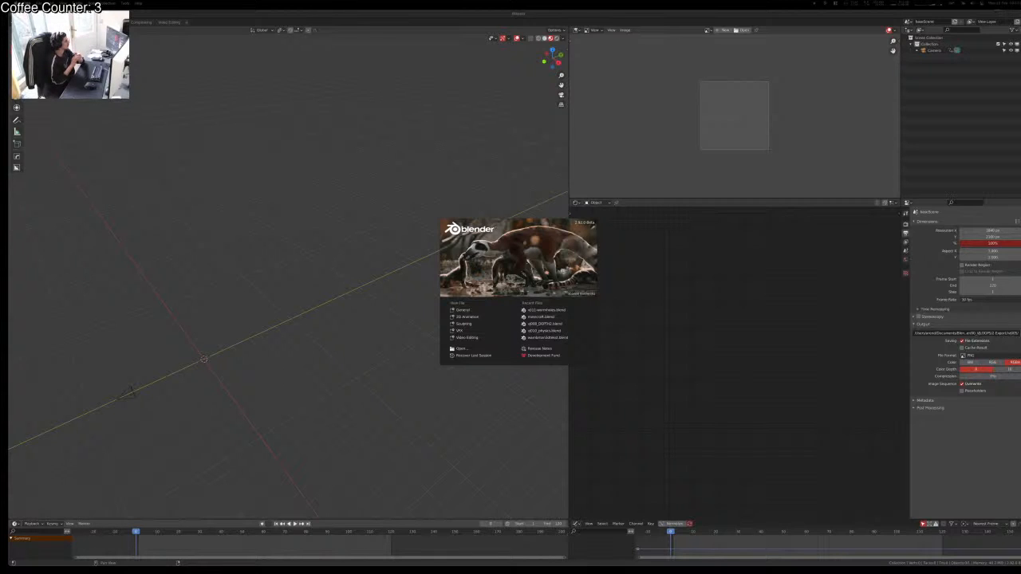
{"action": "key", "text": "XF86AudioLowerVolume"}
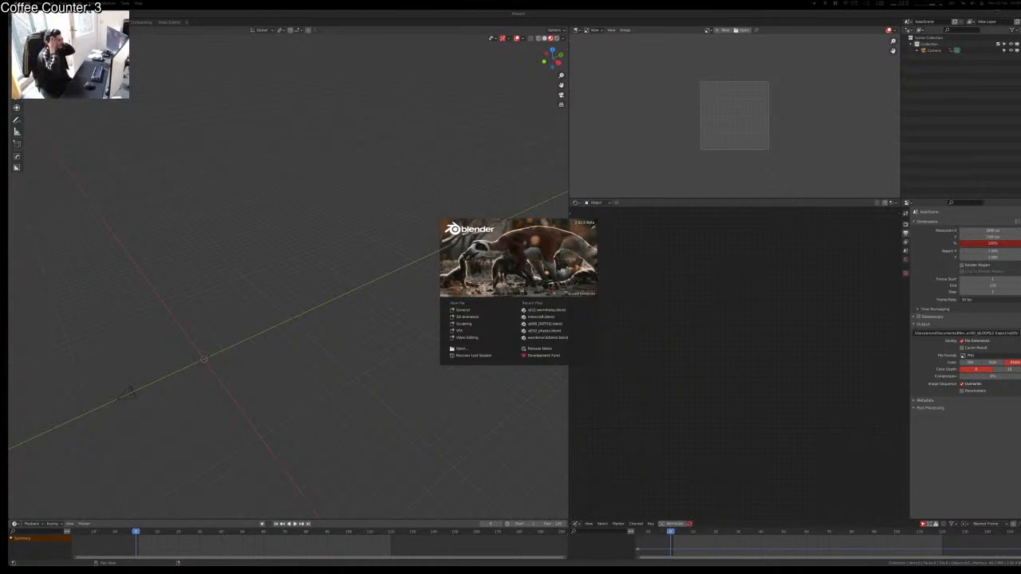
Step: Dismiss the Blender splash screen and bring Blender back to the front
{"action": "key", "text": "ctrl+Up"}
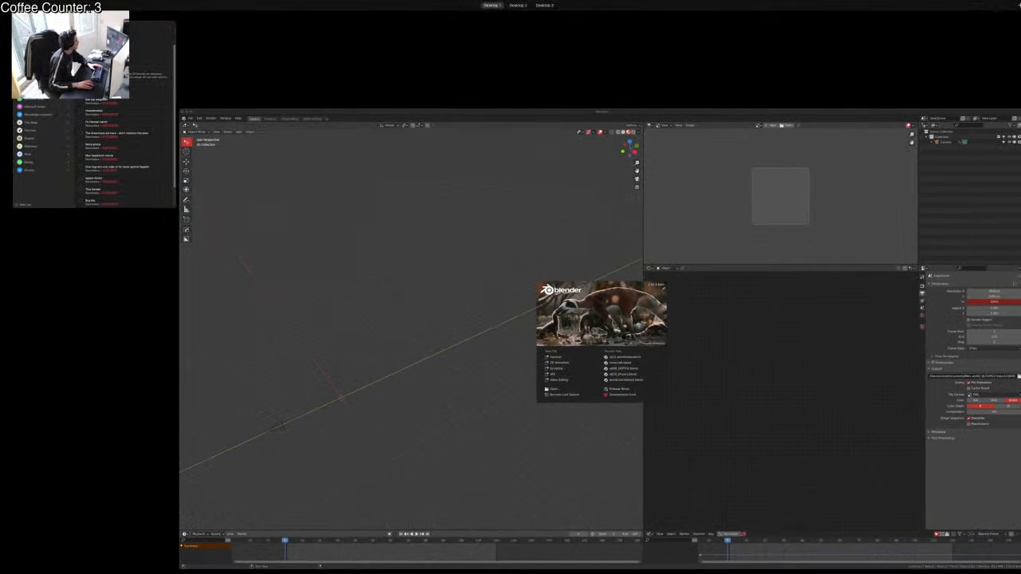
{"action": "key", "text": "ctrl+Up"}
{"action": "key", "text": "Escape"}
{"action": "key", "text": "ctrl+Up"}
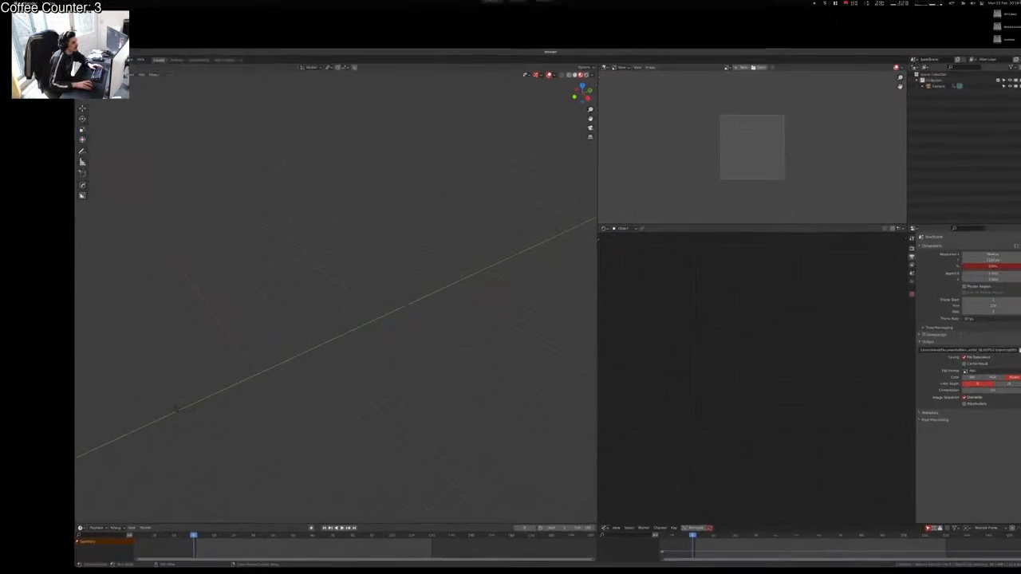
{"action": "left_click", "coordinate": [151, 179]}
{"action": "left_click", "coordinate": [477, 399]}
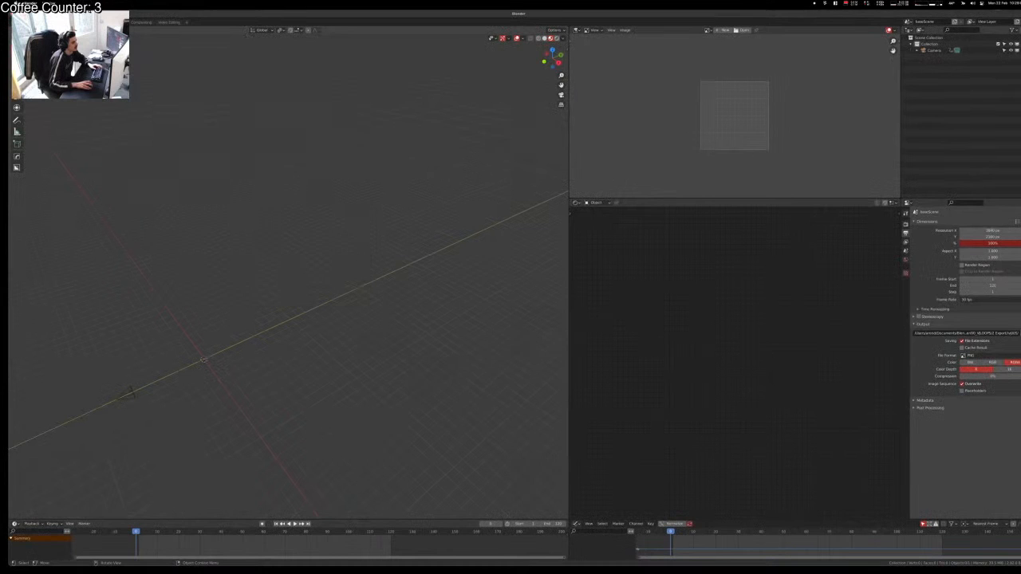
Step: Orbit the 3D view, raise the volume, and return to full-screen Blender
{"action": "middle_click_drag", "start_coordinate": [477, 399], "coordinate": [209, 302]}
{"action": "key", "text": "super+Tab"}
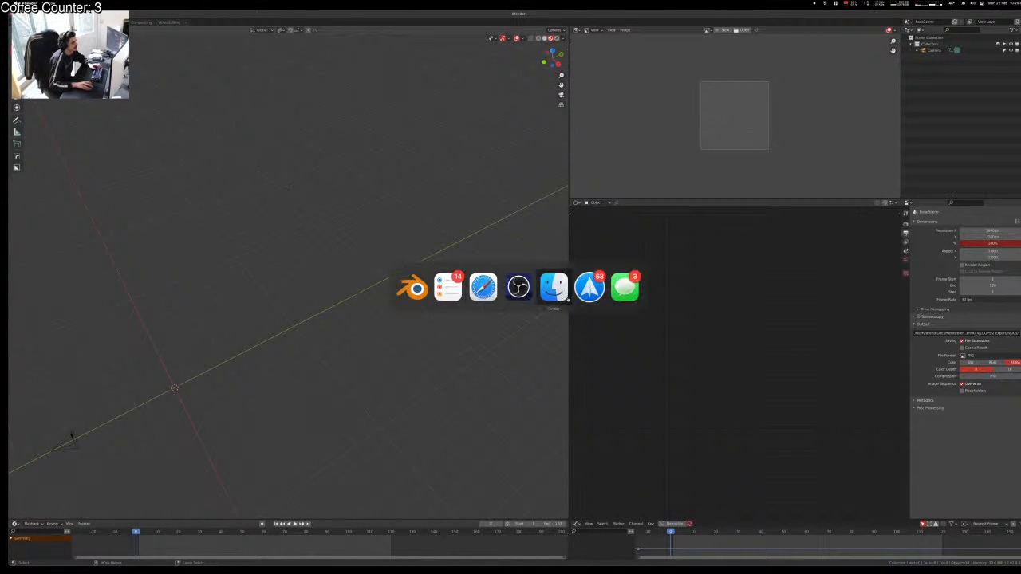
{"action": "key", "text": "ctrl+Up"}
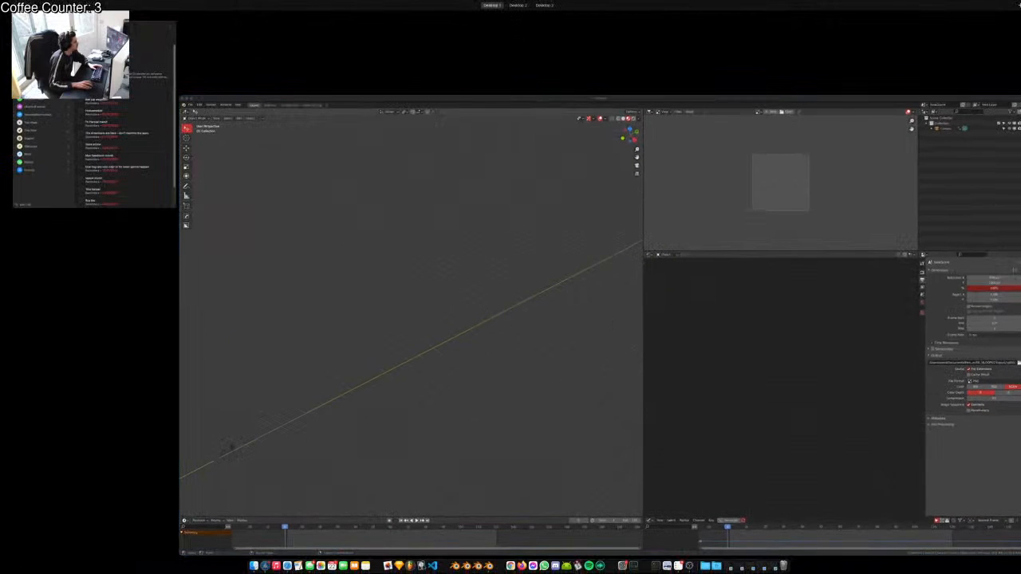
{"action": "key", "text": "XF86AudioRaiseVolume"}
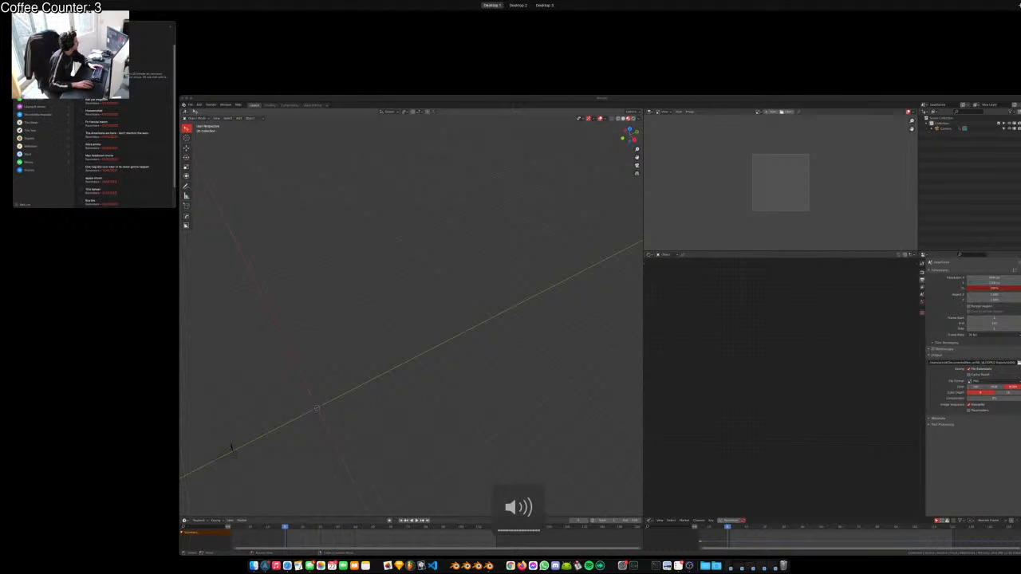
{"action": "key", "text": "ctrl+Up"}
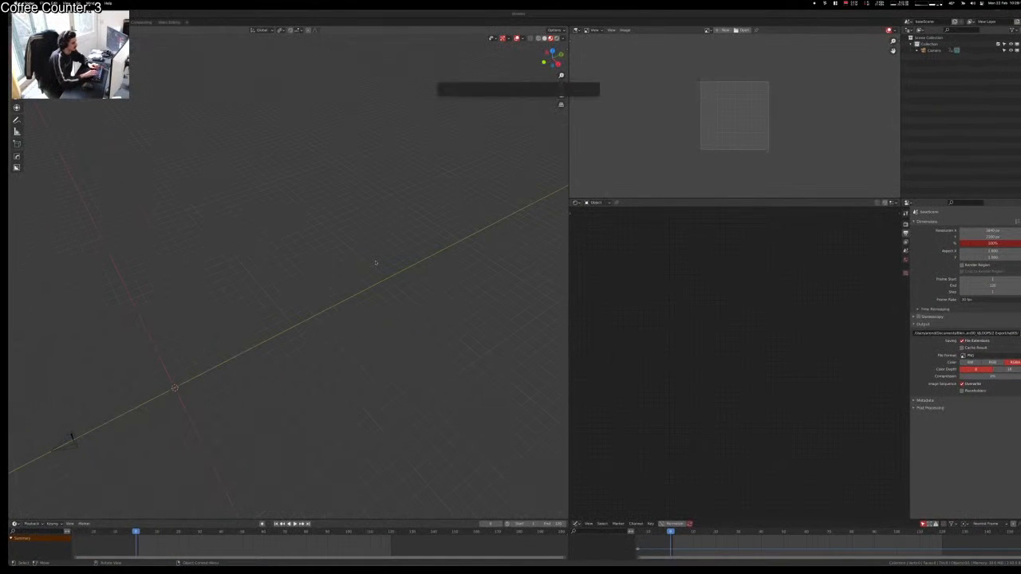
Step: Open the Blender Master folder via Spotlight and enter 00_VJLOOPS
{"action": "type", "text": "ble"}
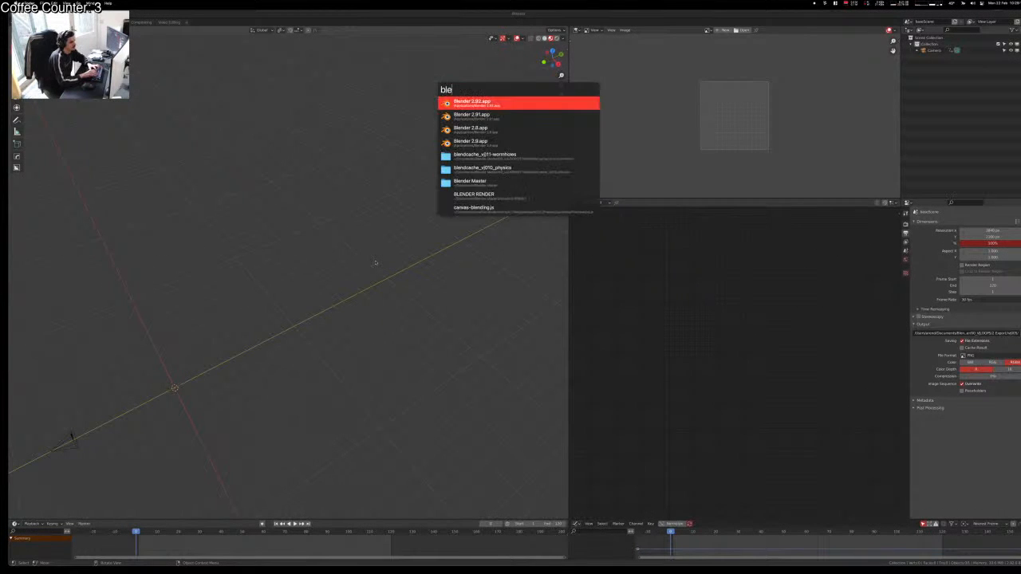
{"action": "key", "text": "Down"}
{"action": "key", "text": "Down"}
{"action": "key", "text": "Down"}
{"action": "key", "text": "Down"}
{"action": "key", "text": "Down"}
{"action": "key", "text": "Down"}
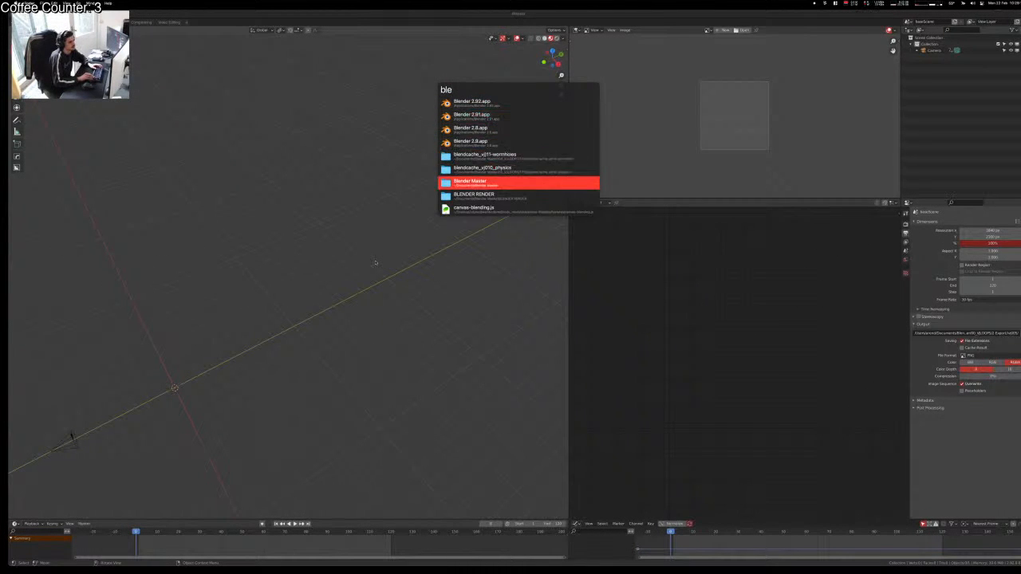
{"action": "key", "text": "Return"}
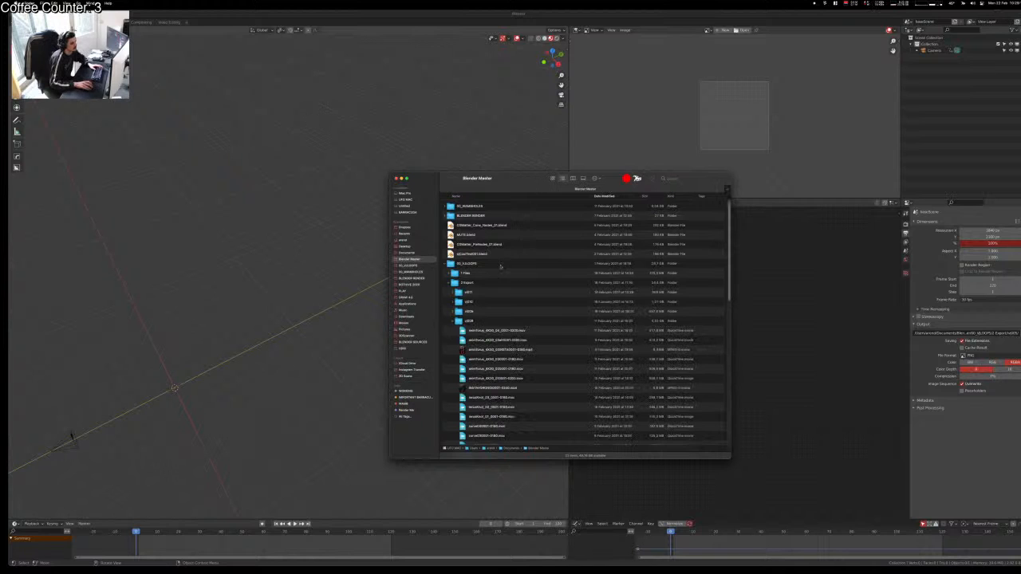
{"action": "double_click", "coordinate": [500, 264]}
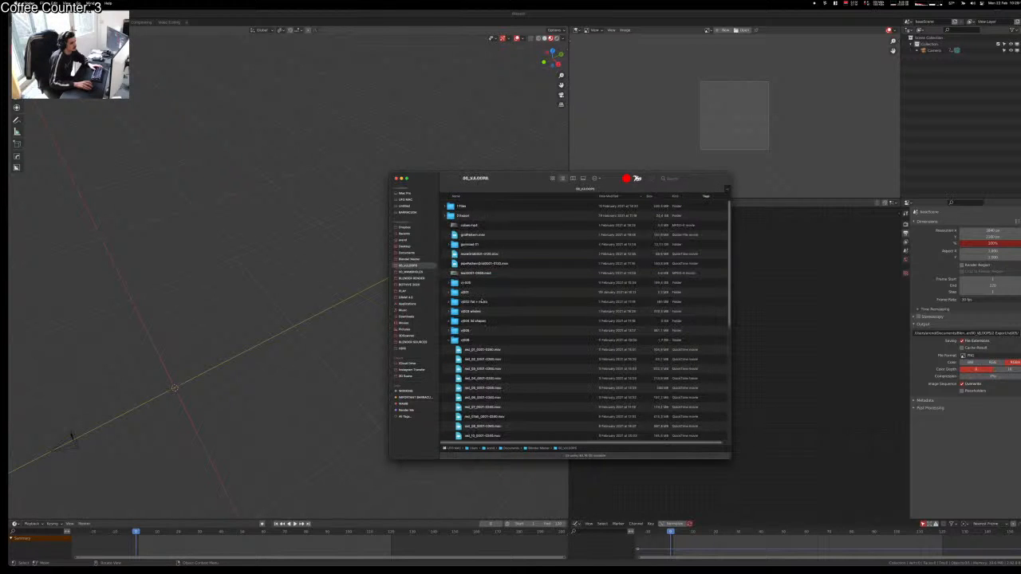
Step: In column view, browse into 2 Export > gumroad and its working folder
{"action": "left_click", "coordinate": [572, 179]}
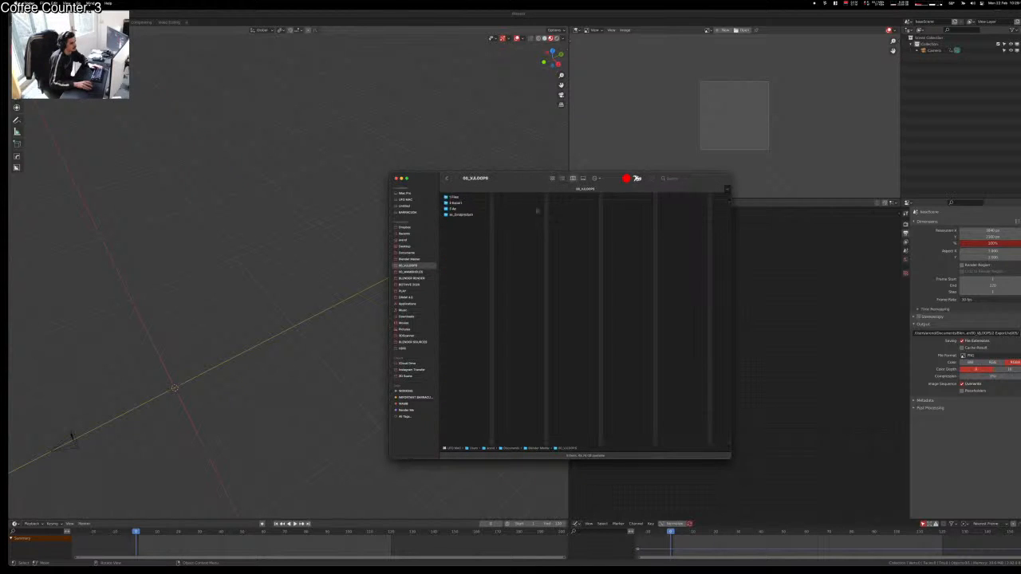
{"action": "left_click", "coordinate": [476, 203]}
{"action": "left_click", "coordinate": [474, 209]}
{"action": "left_click", "coordinate": [477, 203]}
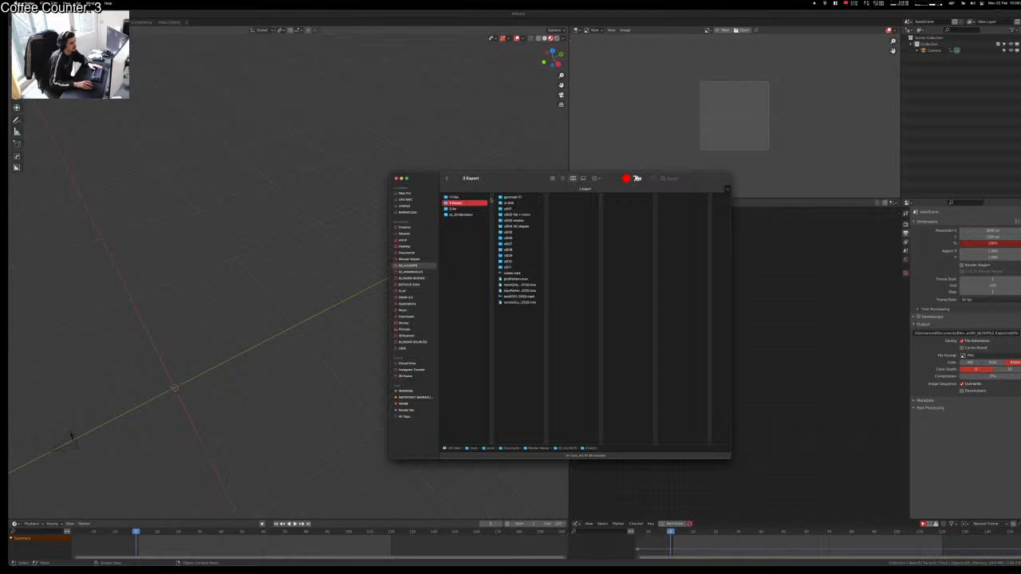
{"action": "left_click", "coordinate": [514, 197]}
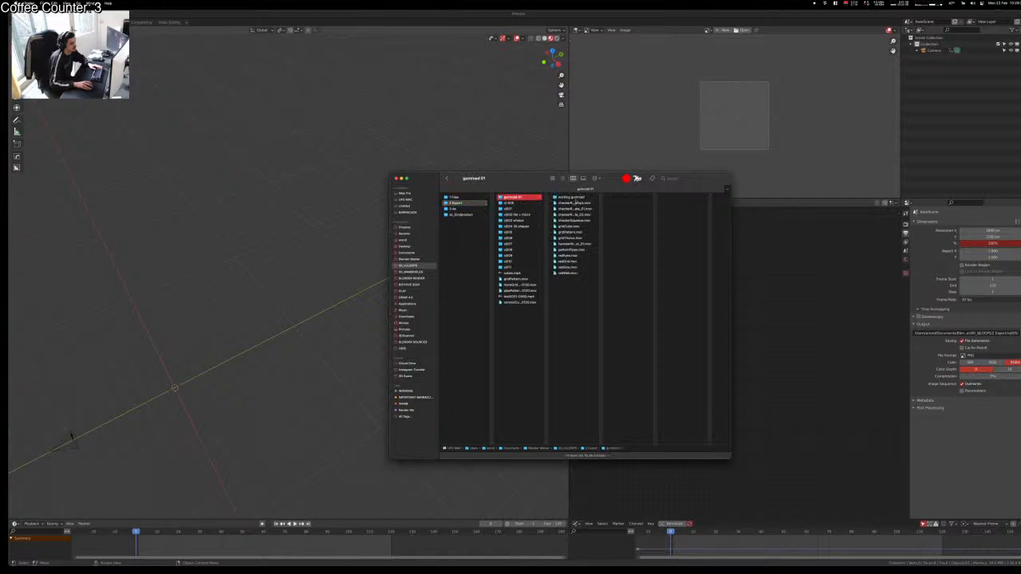
{"action": "left_click", "coordinate": [571, 197]}
Step: Preview a hamsterW clip, play a wormThor clip, then close the player
{"action": "left_click", "coordinate": [625, 203]}
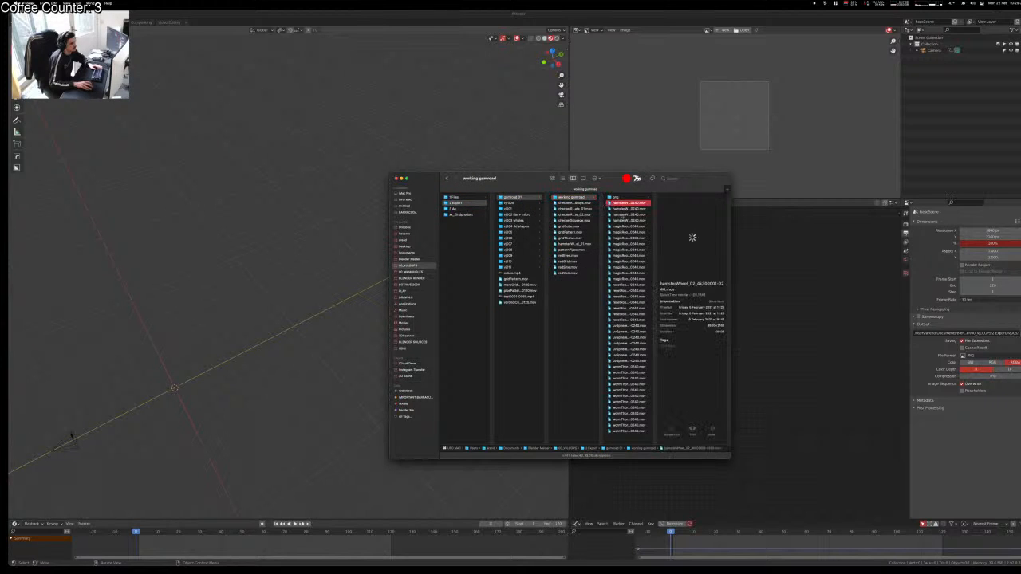
{"action": "left_click", "coordinate": [624, 391]}
{"action": "double_click", "coordinate": [624, 390]}
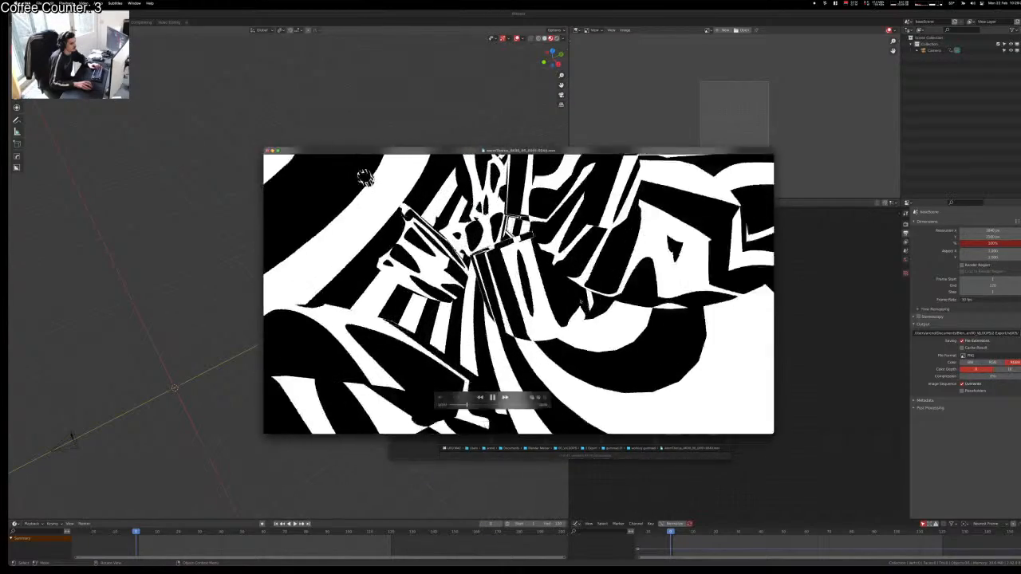
{"action": "key", "text": "super+w"}
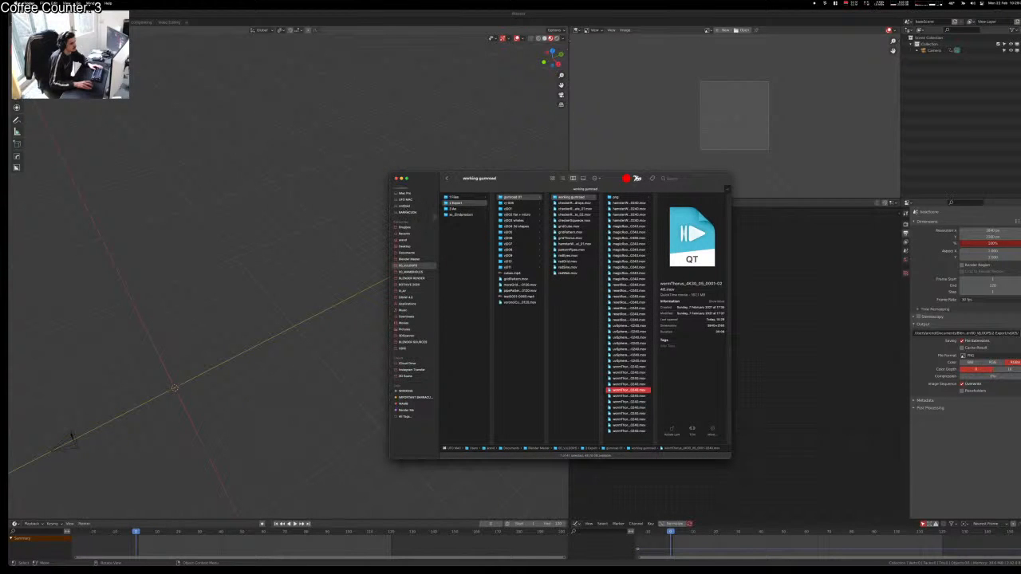
Step: Show 1 Files as a list in reverse name order and select tuVideo.blend and rj010_physics.blend
{"action": "left_click", "coordinate": [454, 197]}
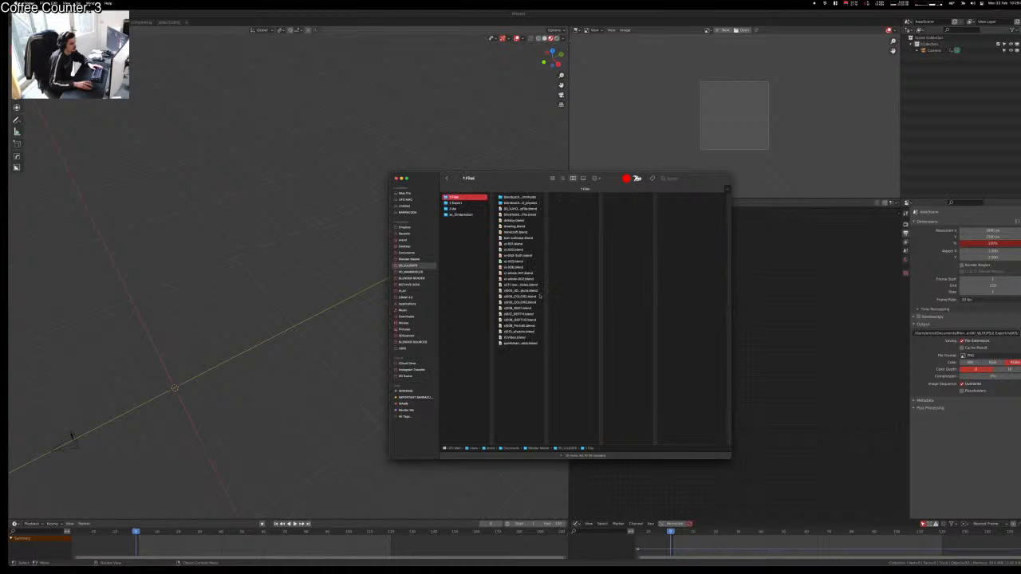
{"action": "left_click", "coordinate": [562, 178]}
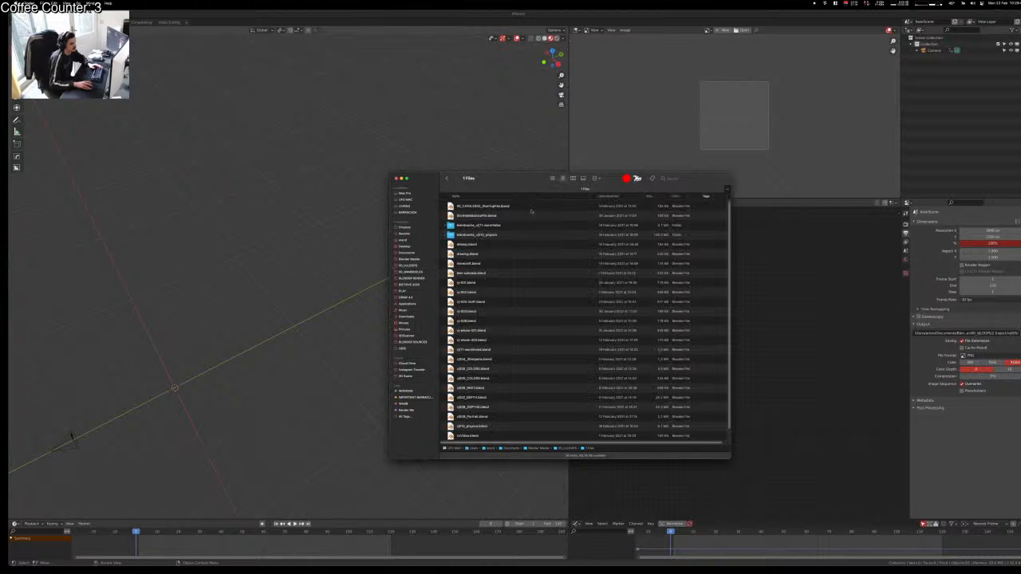
{"action": "left_click", "coordinate": [513, 196]}
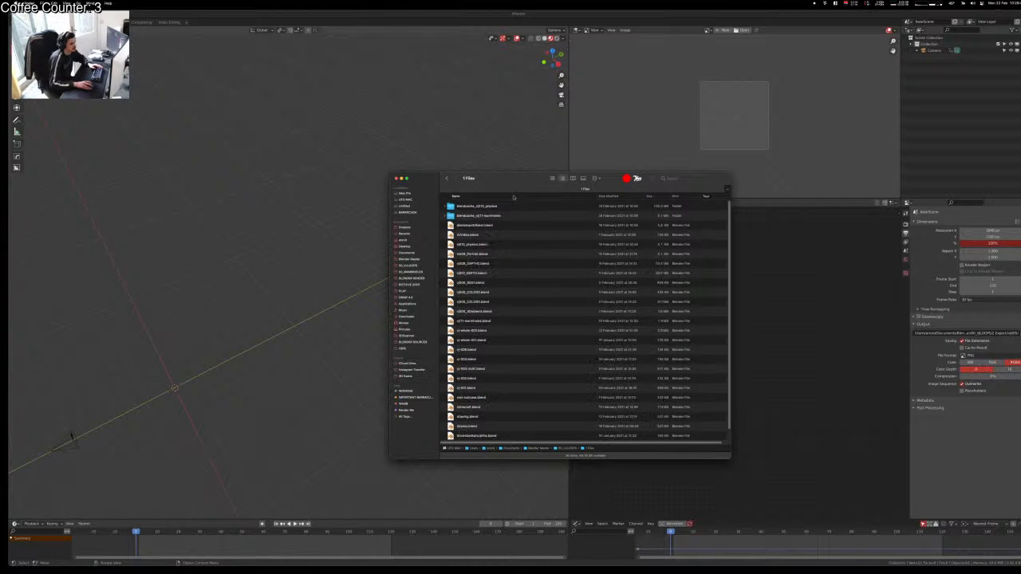
{"action": "left_click", "coordinate": [496, 225]}
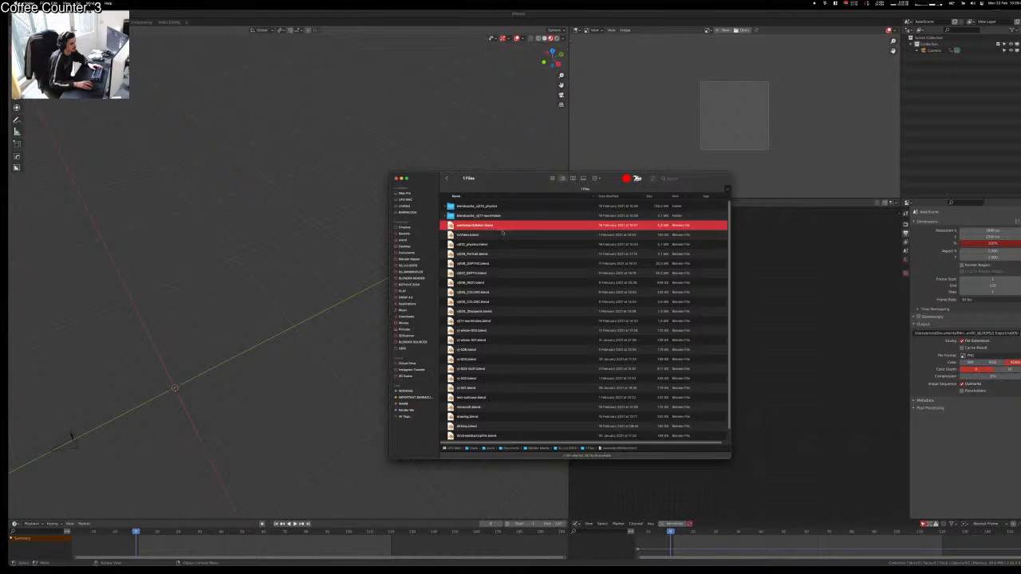
{"action": "left_click", "coordinate": [503, 233]}
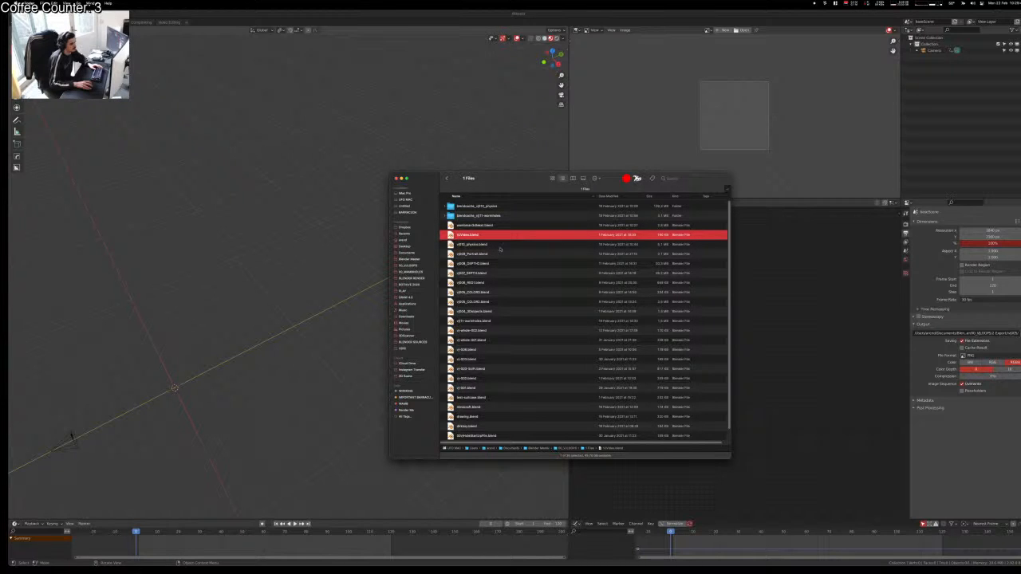
{"action": "left_click", "coordinate": [500, 244]}
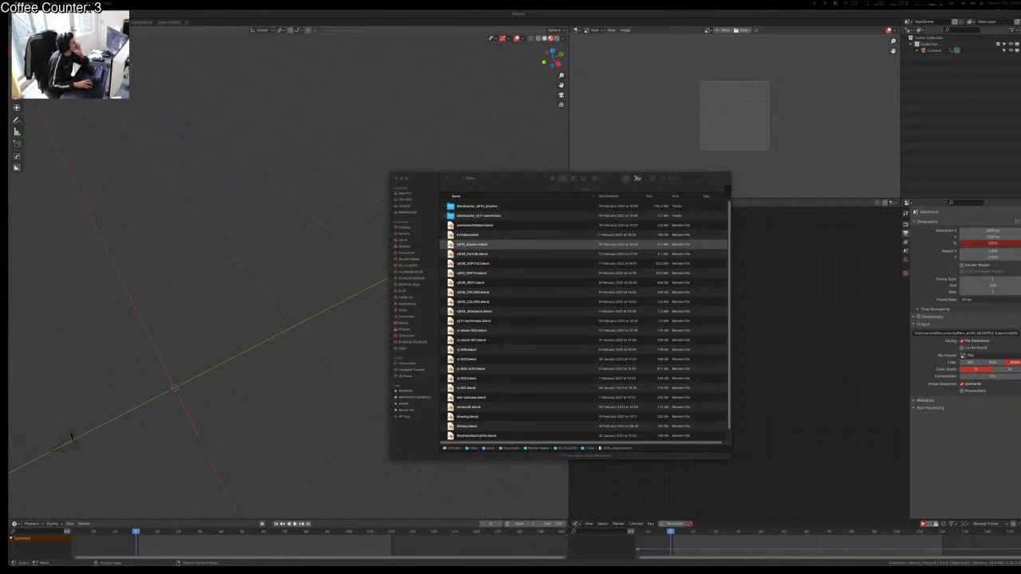
Step: Bring the YouTube window onto this screen and play the fractal tutorial in theater size
{"action": "left_click_drag", "start_coordinate": [3, 183], "coordinate": [200, 104]}
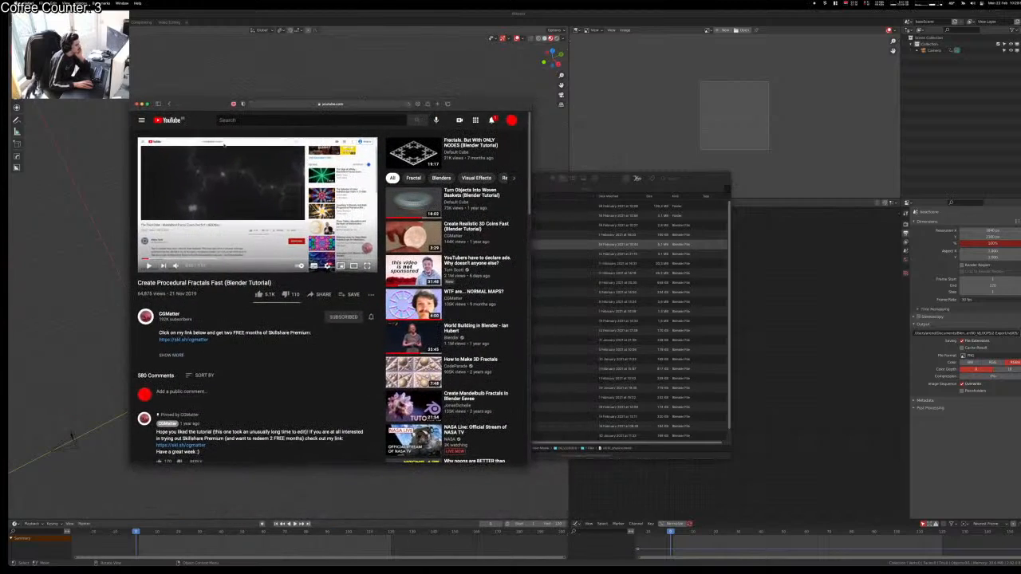
{"action": "key", "text": "space"}
{"action": "left_click", "coordinate": [354, 265]}
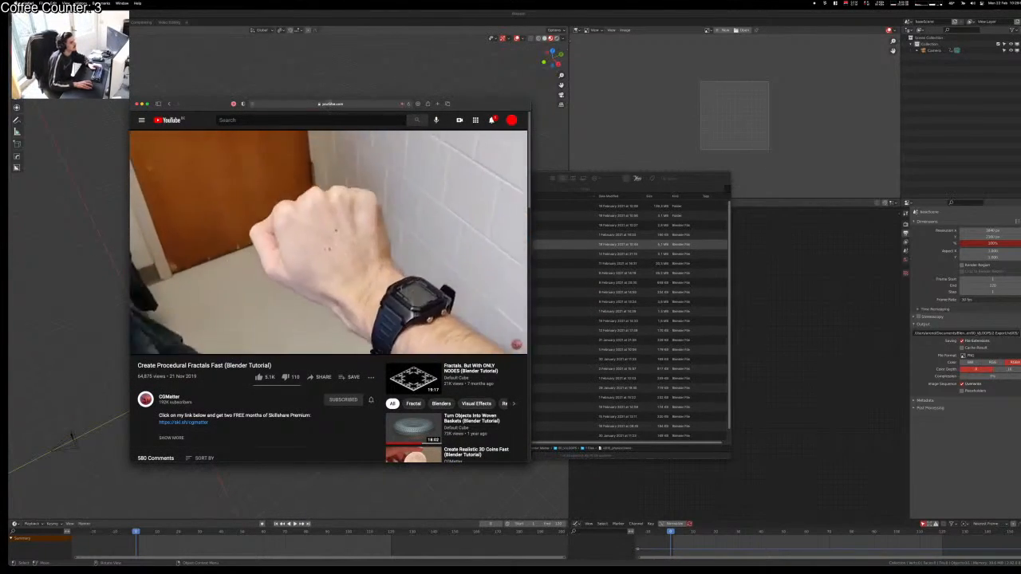
Step: Like the procedural fractals tutorial and open the recommended 'Fractals. But With ONLY NODES' video
{"action": "key", "text": "super+l"}
{"action": "key", "text": "super+Tab"}
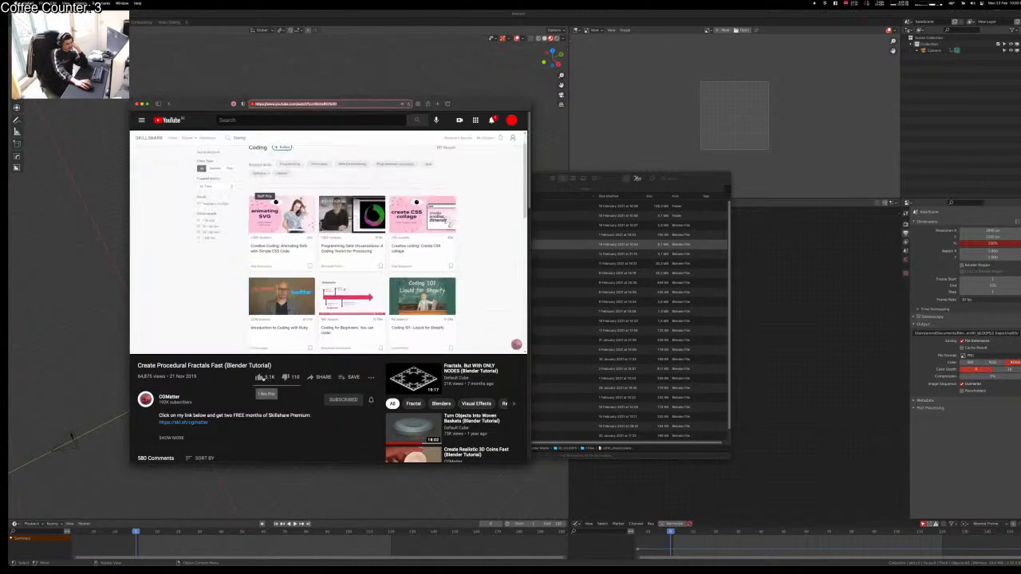
{"action": "left_click", "coordinate": [260, 377]}
{"action": "left_click", "coordinate": [413, 382]}
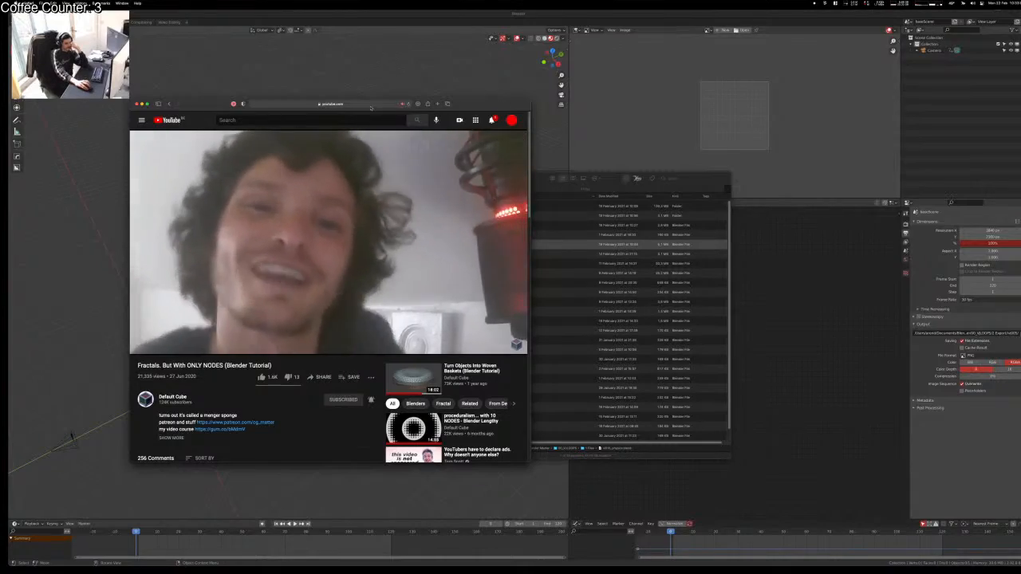
Step: Drag the Safari window's corner so the node-only fractals video fills most of the screen
{"action": "key", "text": "super+l"}
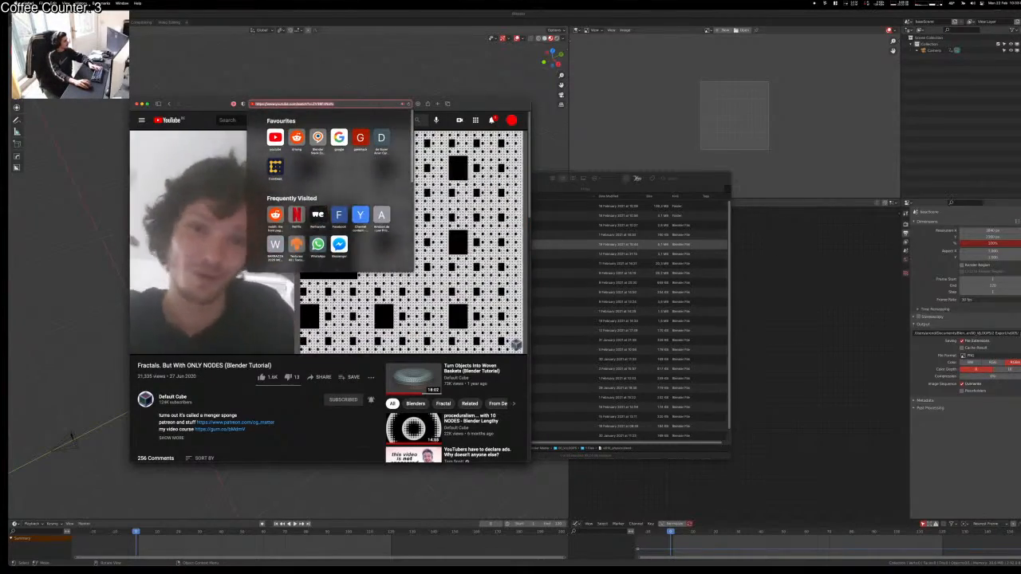
{"action": "key", "text": "Escape"}
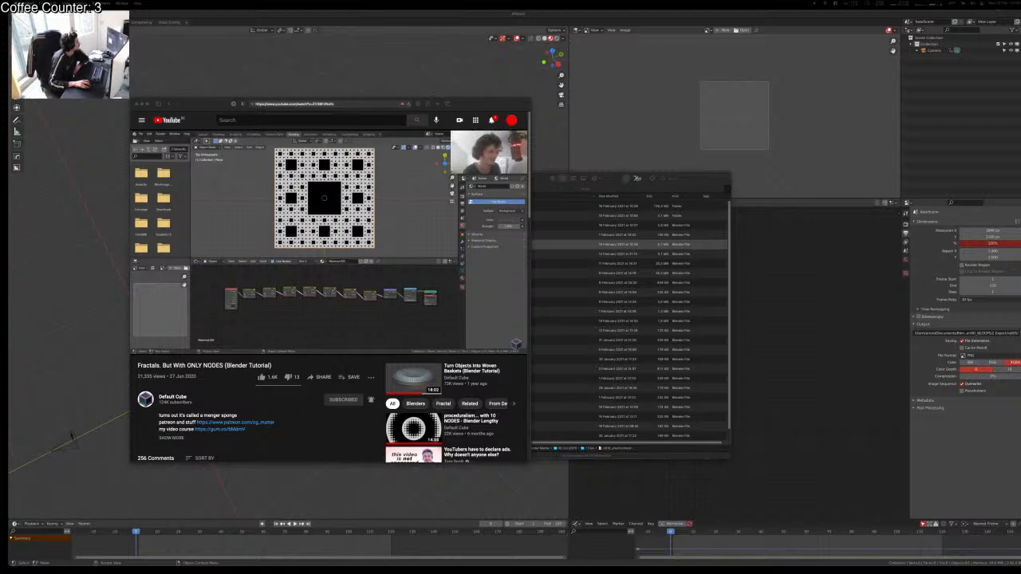
{"action": "key", "text": "ctrl+Up"}
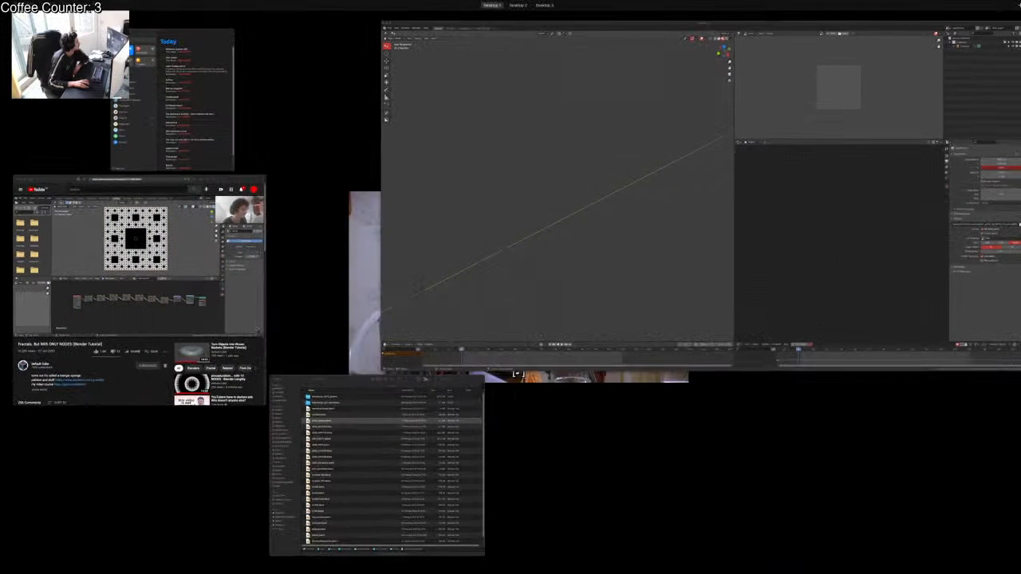
{"action": "key", "text": "ctrl+Up"}
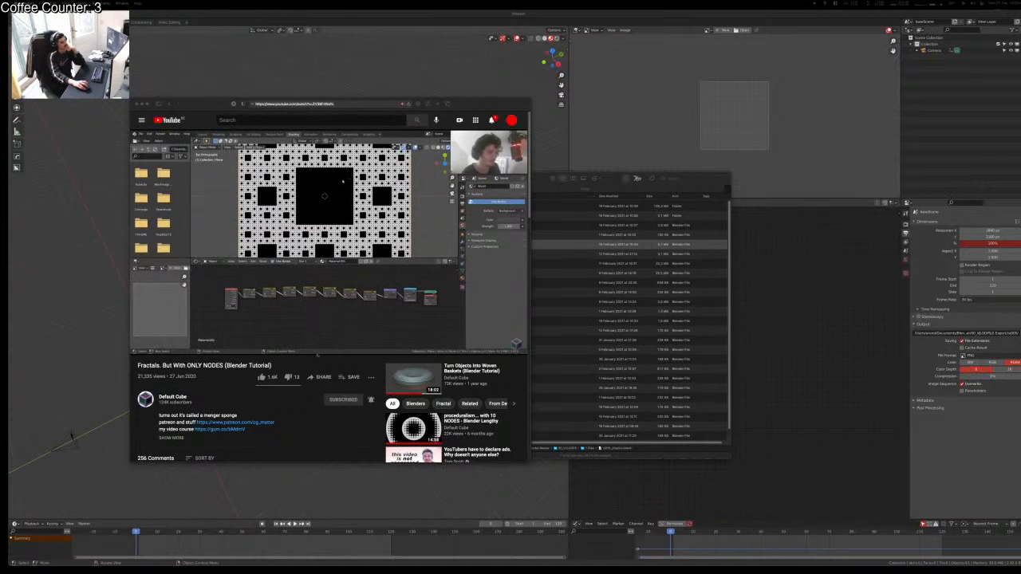
{"action": "left_click", "coordinate": [511, 346]}
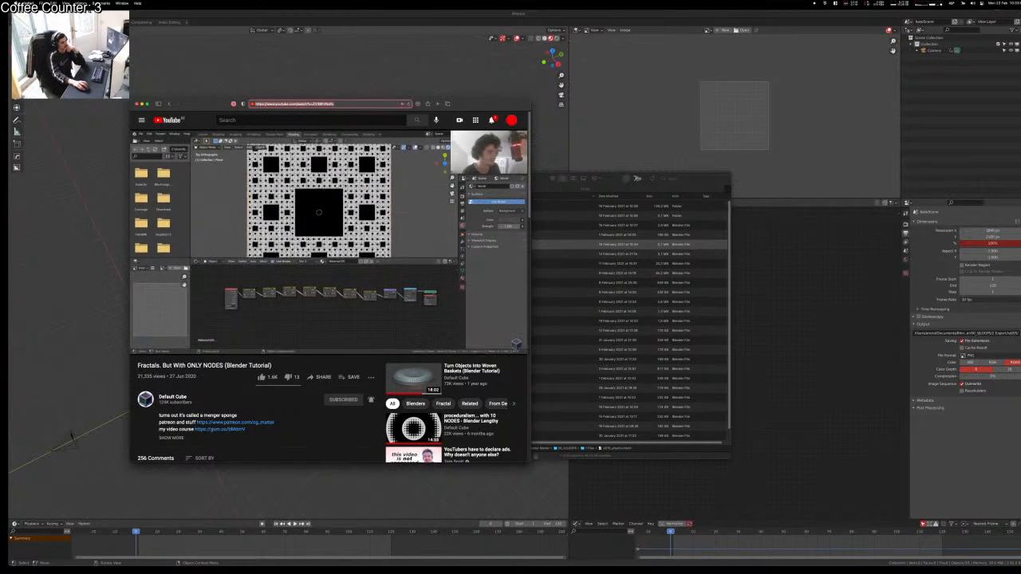
{"action": "left_click_drag", "start_coordinate": [528, 462], "coordinate": [981, 572]}
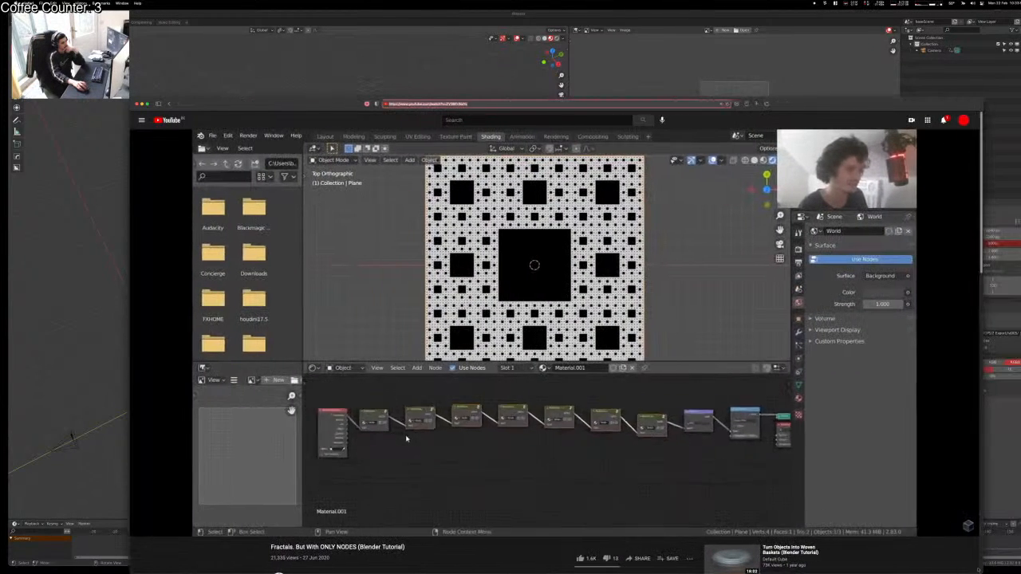
Step: Shift the tutorial's Safari window up-left, then drag it off toward the other display
{"action": "left_click_drag", "start_coordinate": [800, 99], "coordinate": [728, 56]}
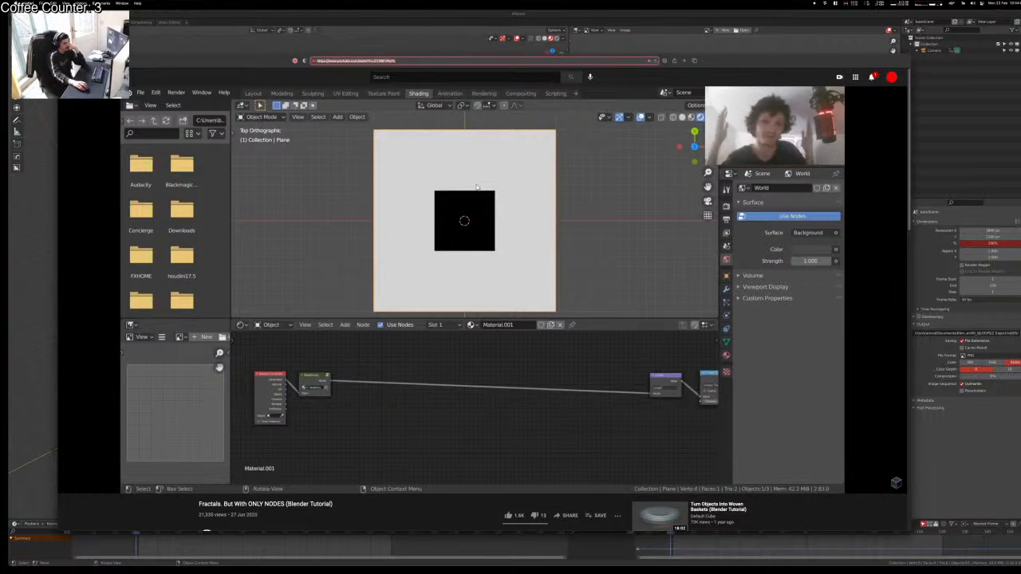
{"action": "mouse_move", "coordinate": [369, 462]}
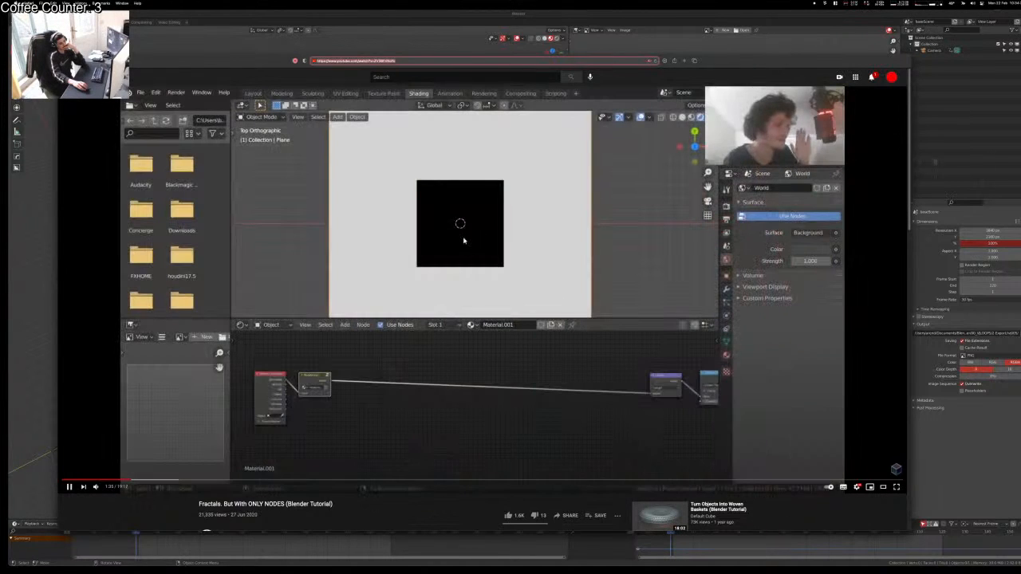
{"action": "left_click_drag", "start_coordinate": [809, 66], "coordinate": [2, 239]}
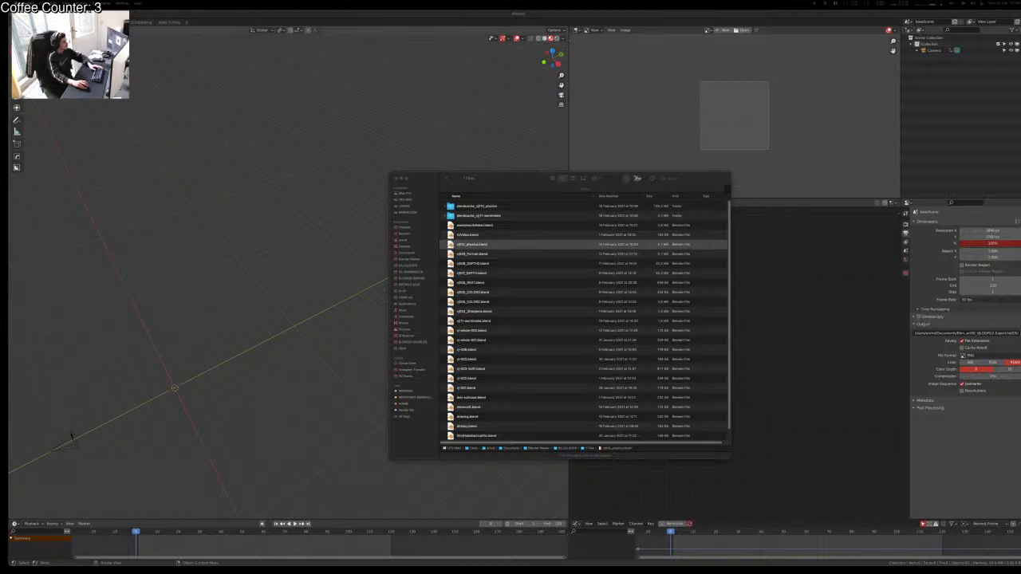
Step: Move the tutorial window to the other display and make Blender active
{"action": "left_click_drag", "start_coordinate": [8, 240], "coordinate": [1, 83]}
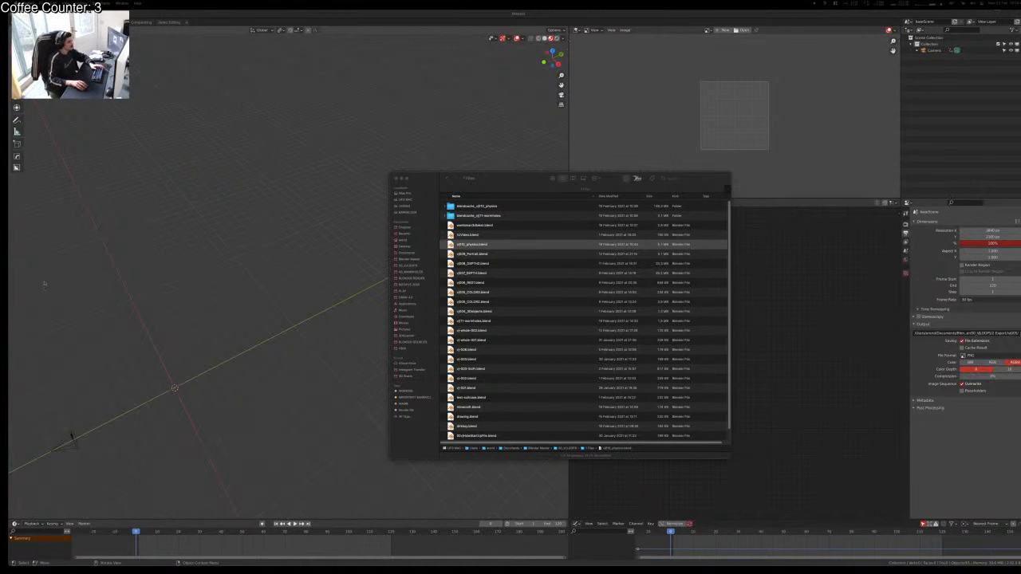
{"action": "left_click", "coordinate": [604, 294]}
{"action": "left_click", "coordinate": [343, 295]}
Step: Orbit the view and delete the default camera
{"action": "middle_click_drag", "start_coordinate": [343, 295], "coordinate": [465, 209]}
{"action": "key", "text": "x"}
{"action": "left_click", "coordinate": [214, 371]}
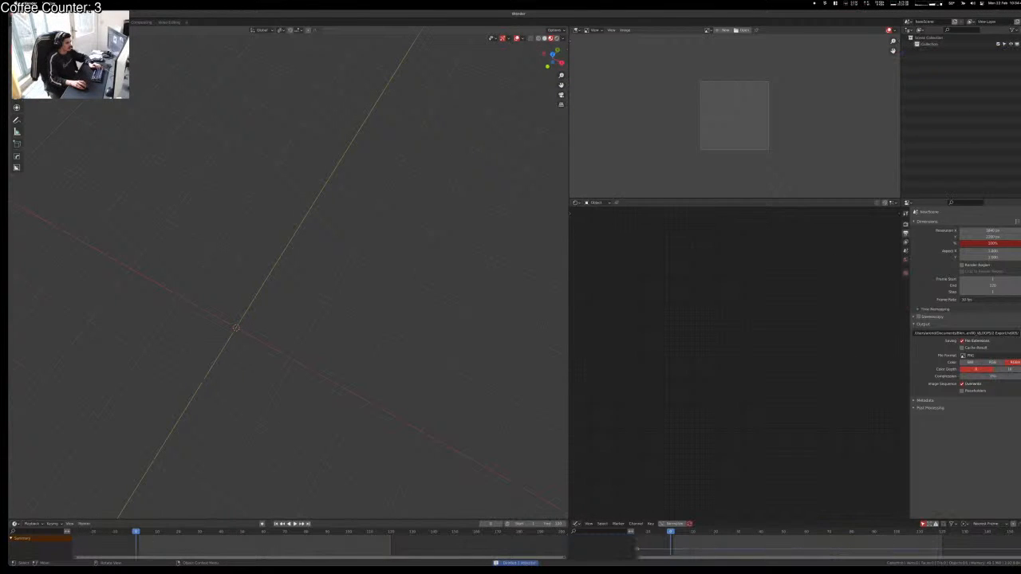
Step: Add a plane and centre it in the top view
{"action": "key", "text": "shift+a"}
{"action": "left_click", "coordinate": [267, 359]}
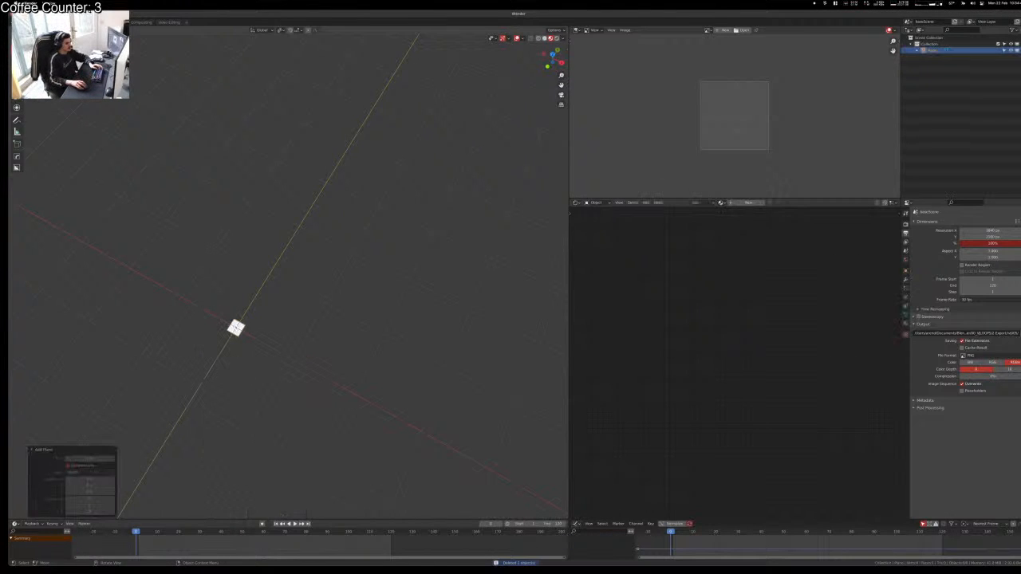
{"action": "left_click", "coordinate": [552, 54]}
{"action": "scroll", "coordinate": [289, 272], "scroll_direction": "up", "scroll_amount": 10}
{"action": "middle_click_drag", "start_coordinate": [139, 434], "coordinate": [279, 211], "text": "shift"}
Step: Add a new camera, look through it, and move it along Z to frame the plane
{"action": "key", "text": "shift+a"}
{"action": "left_click", "coordinate": [239, 332]}
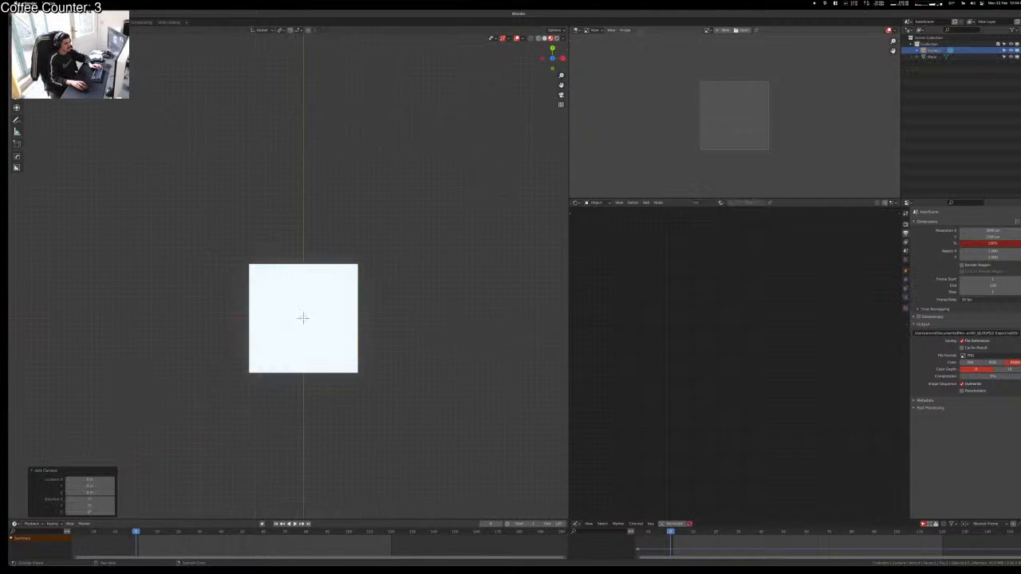
{"action": "scroll", "coordinate": [285, 259], "scroll_direction": "down", "scroll_amount": 3}
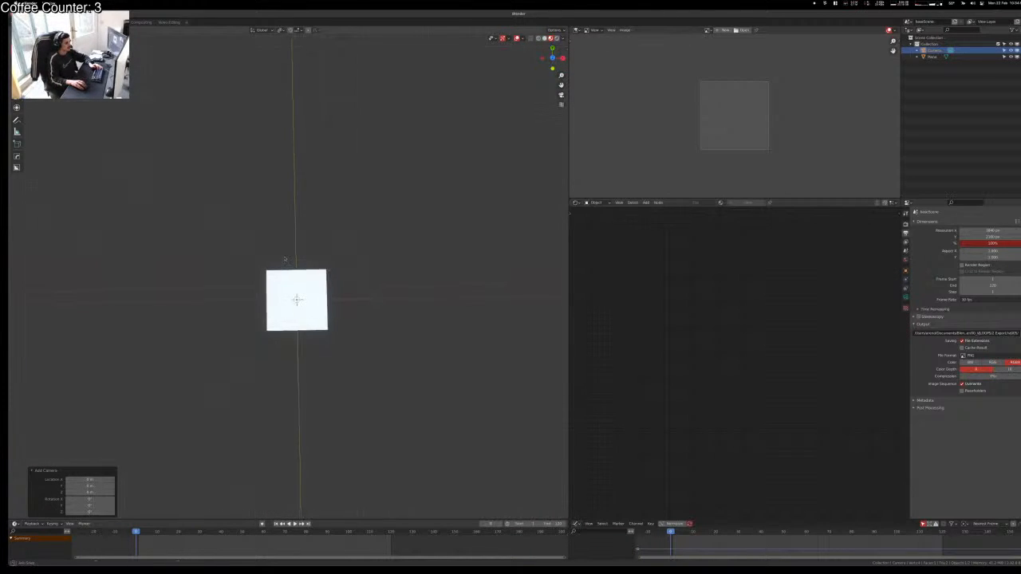
{"action": "key", "text": "KP_0"}
{"action": "key", "text": "g"}
{"action": "key", "text": "z"}
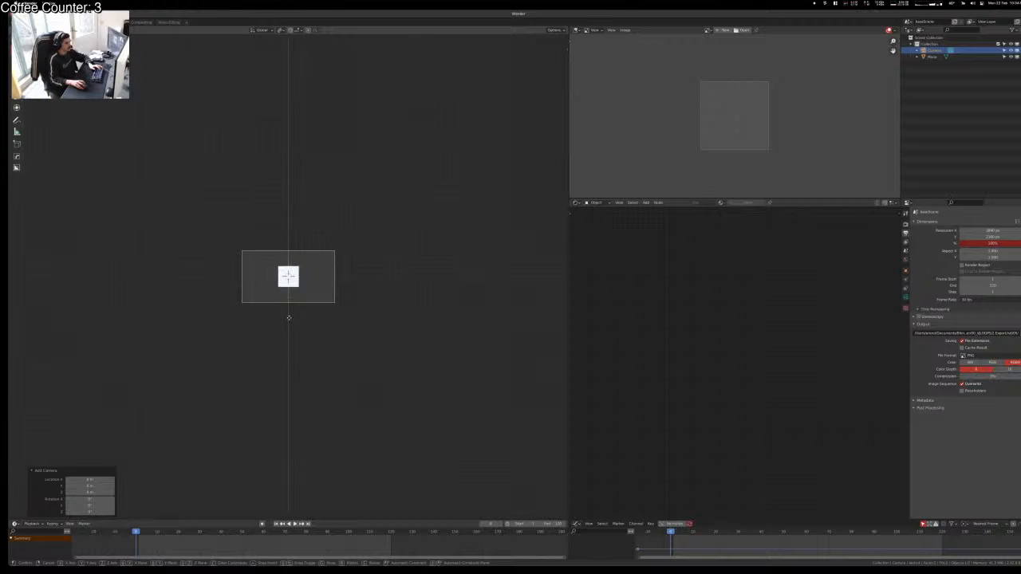
{"action": "left_click", "coordinate": [292, 251]}
Step: Deselect everything, orbit out of camera view into perspective, and select the plane
{"action": "scroll", "coordinate": [293, 249], "scroll_direction": "up", "scroll_amount": 3}
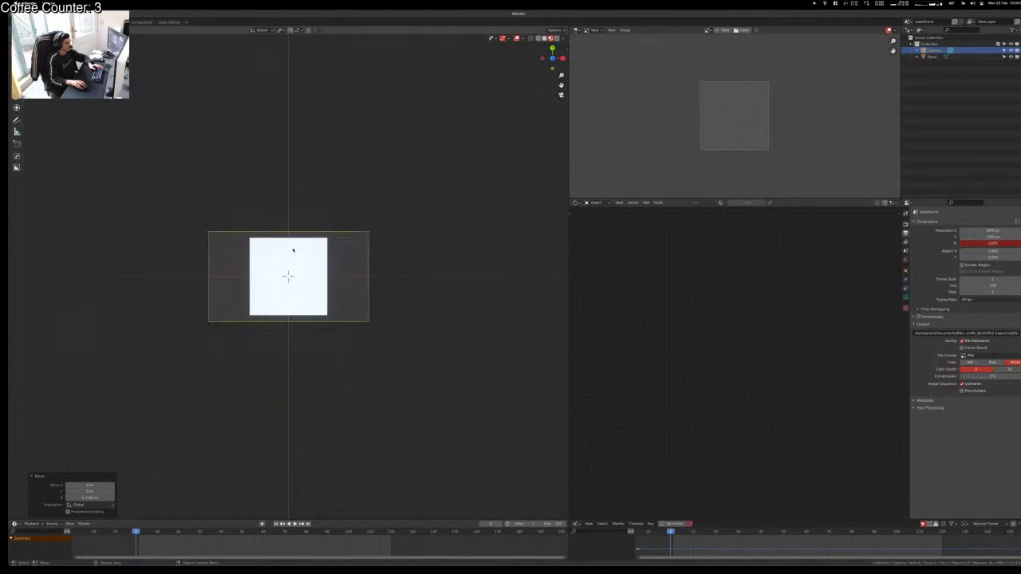
{"action": "key", "text": "alt+a"}
{"action": "scroll", "coordinate": [290, 324], "scroll_direction": "up", "scroll_amount": 3}
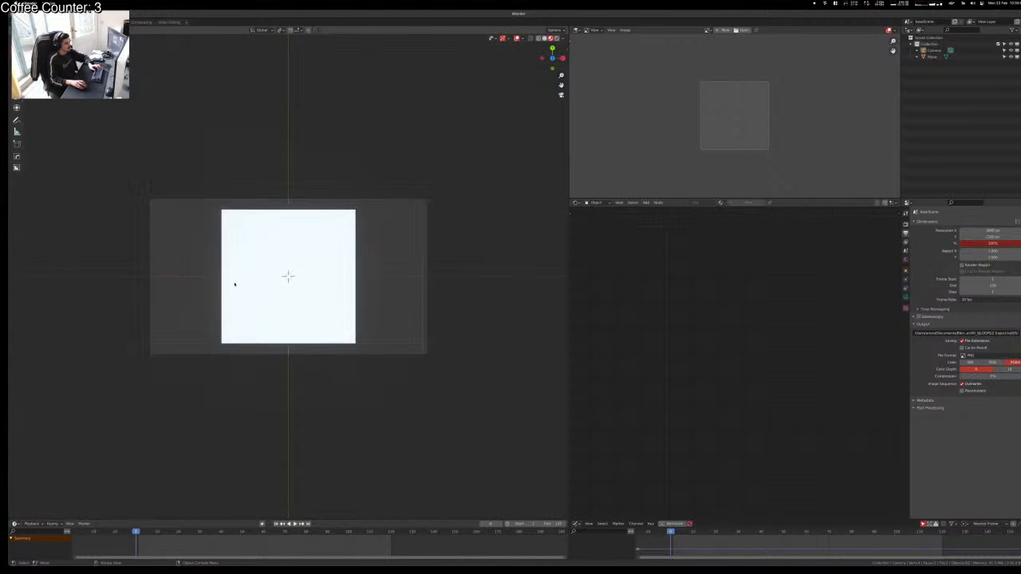
{"action": "middle_click_drag", "start_coordinate": [235, 284], "coordinate": [256, 357]}
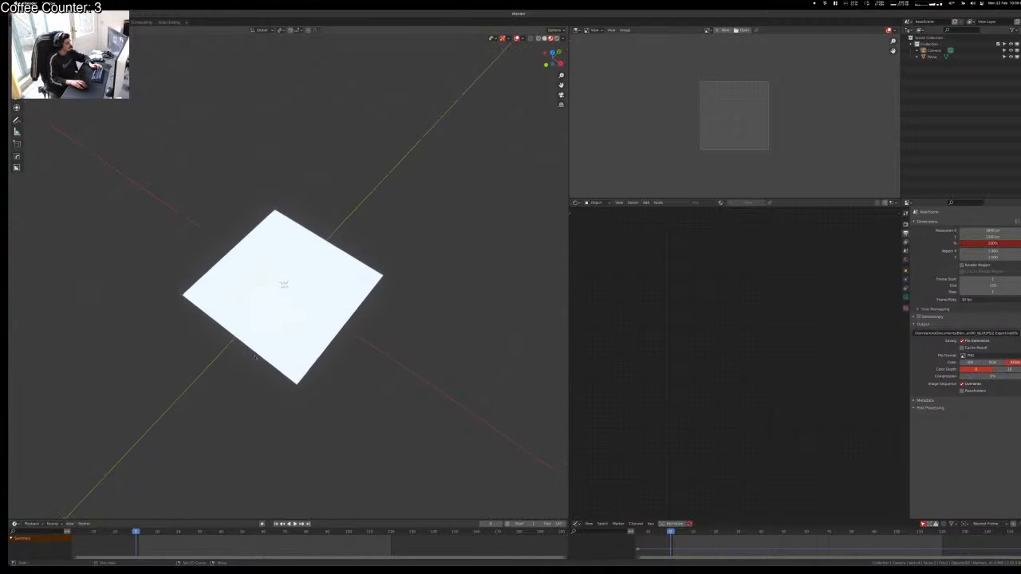
{"action": "left_click", "coordinate": [258, 332]}
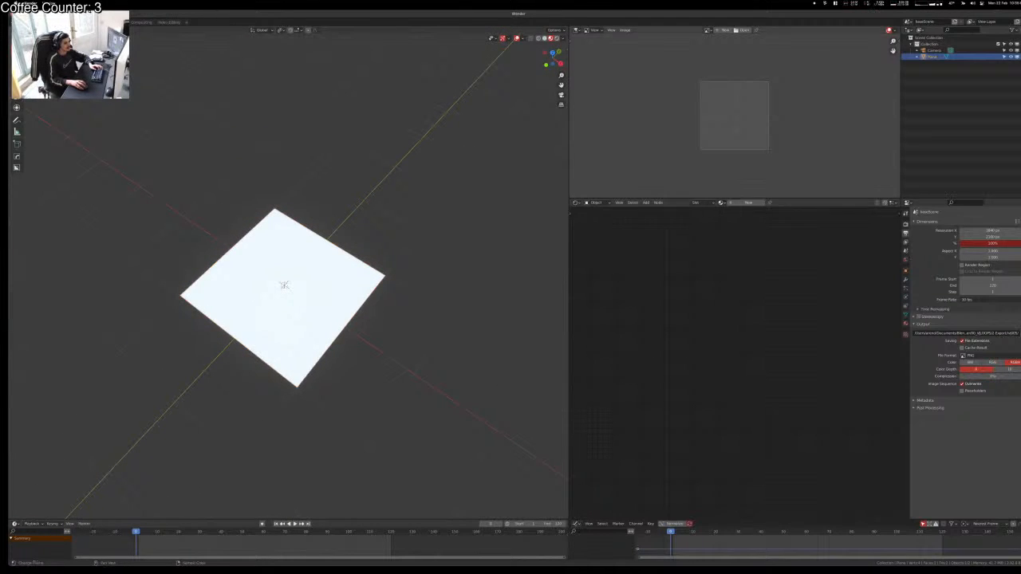
Step: Split and rejoin strips in the right-hand image viewer area
{"action": "left_click_drag", "start_coordinate": [897, 198], "coordinate": [897, 146]}
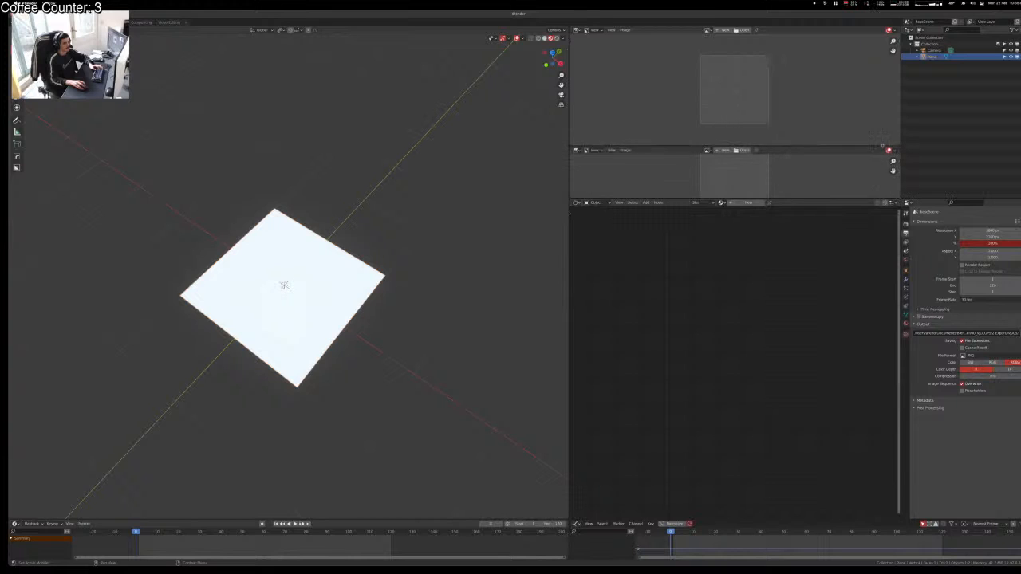
{"action": "left_click_drag", "start_coordinate": [898, 198], "coordinate": [849, 169]}
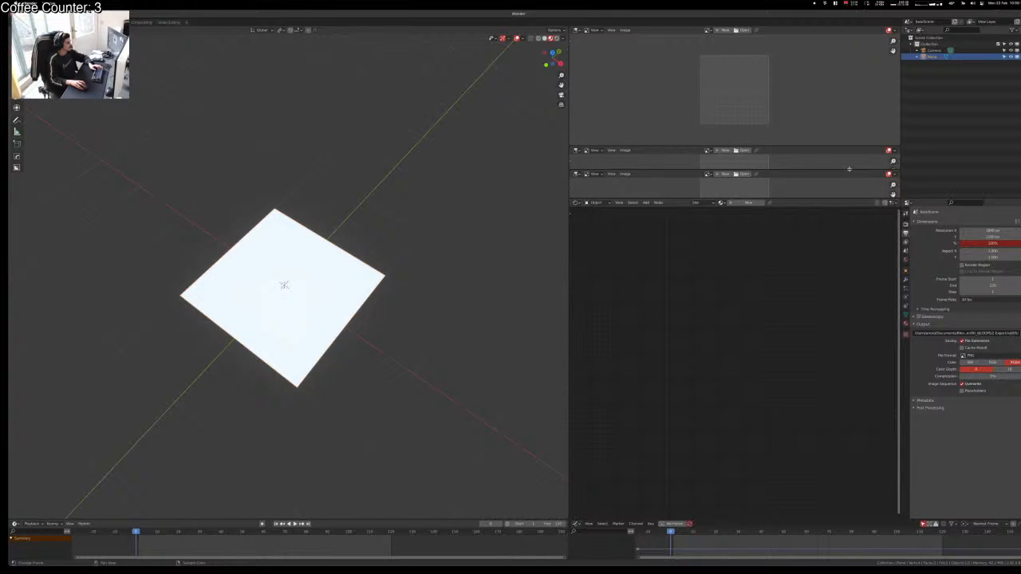
{"action": "left_click_drag", "start_coordinate": [849, 169], "coordinate": [848, 166]}
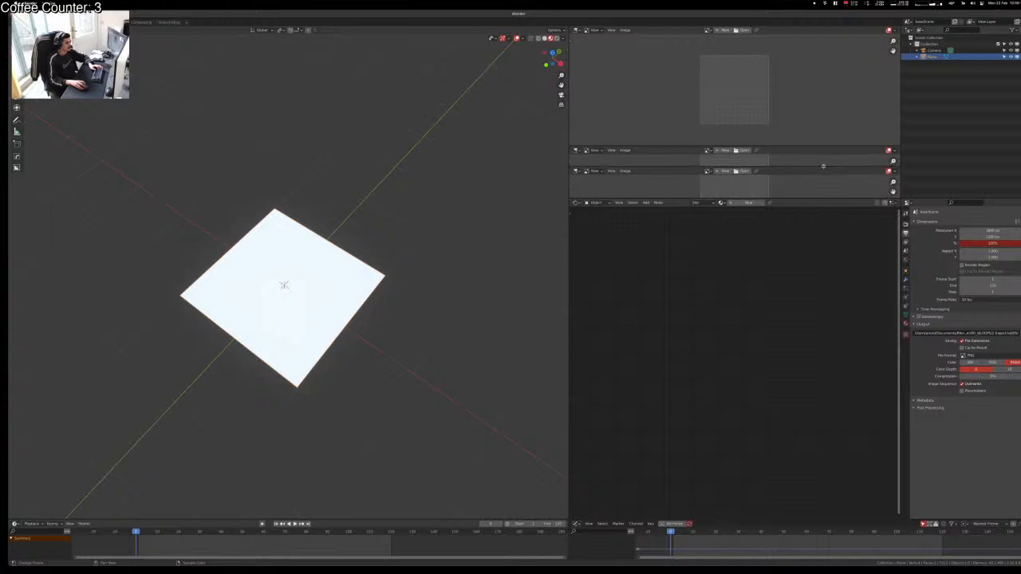
{"action": "mouse_move", "coordinate": [899, 197]}
{"action": "left_mouse_down"}
{"action": "mouse_move", "coordinate": [882, 194]}
{"action": "mouse_move", "coordinate": [891, 194]}
{"action": "mouse_move", "coordinate": [896, 163]}
{"action": "mouse_move", "coordinate": [892, 178]}
{"action": "left_mouse_up"}
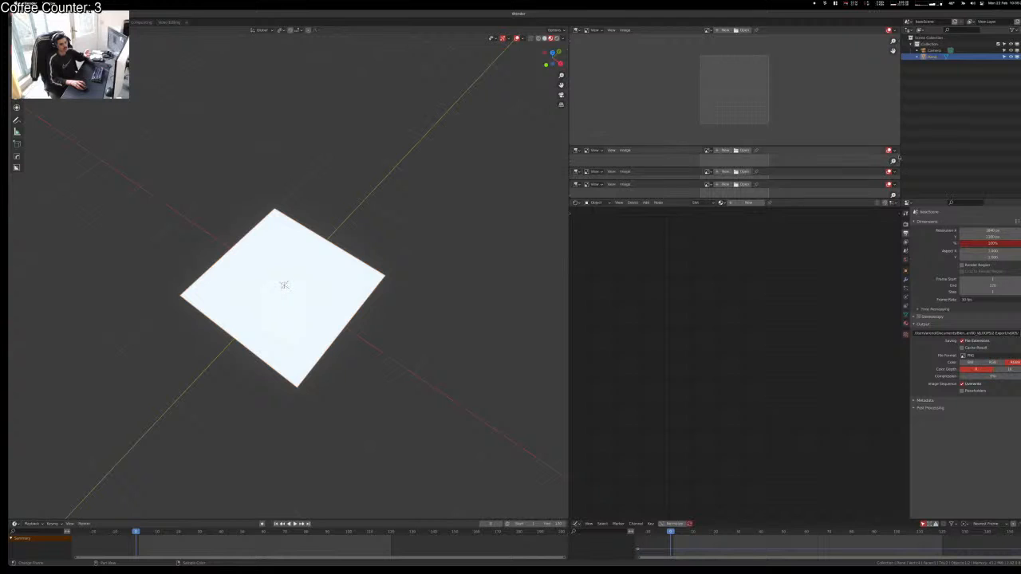
{"action": "left_click_drag", "start_coordinate": [898, 149], "coordinate": [893, 120]}
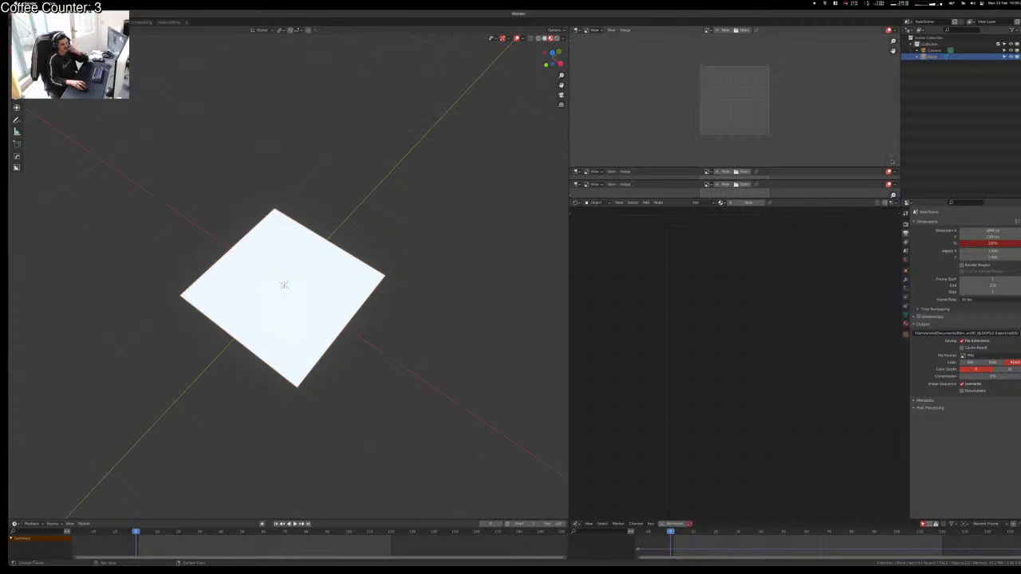
{"action": "left_click_drag", "start_coordinate": [898, 167], "coordinate": [894, 137]}
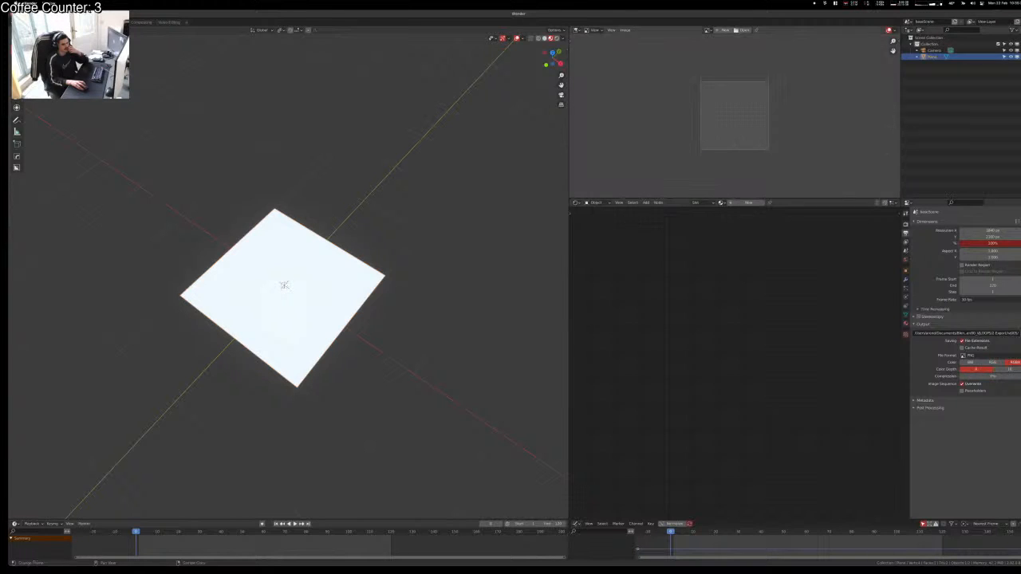
Step: Merge the node editor over the image viewer and drag the 3D view border left to widen it
{"action": "left_click_drag", "start_coordinate": [897, 193], "coordinate": [873, 161]}
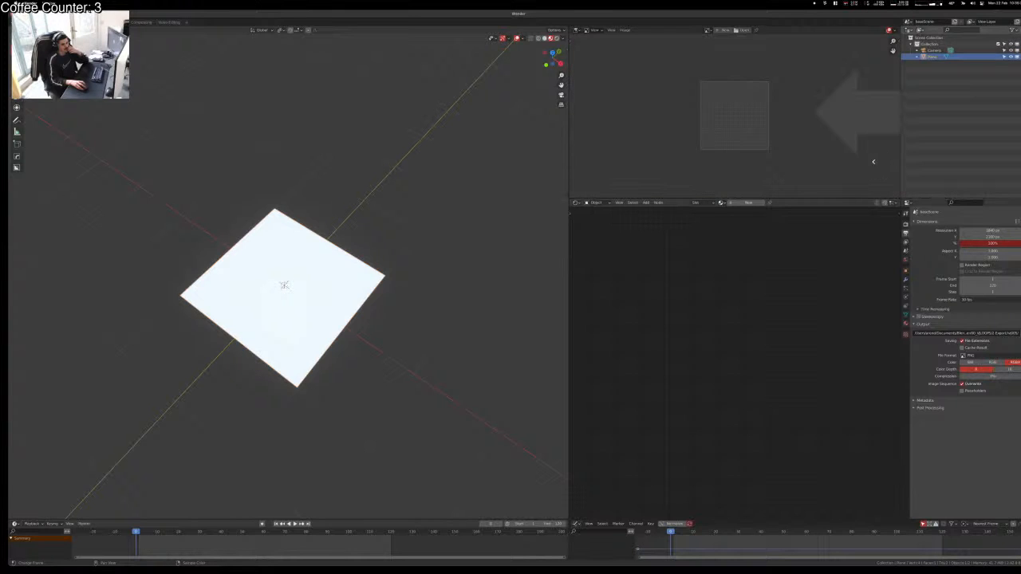
{"action": "key", "text": "Escape"}
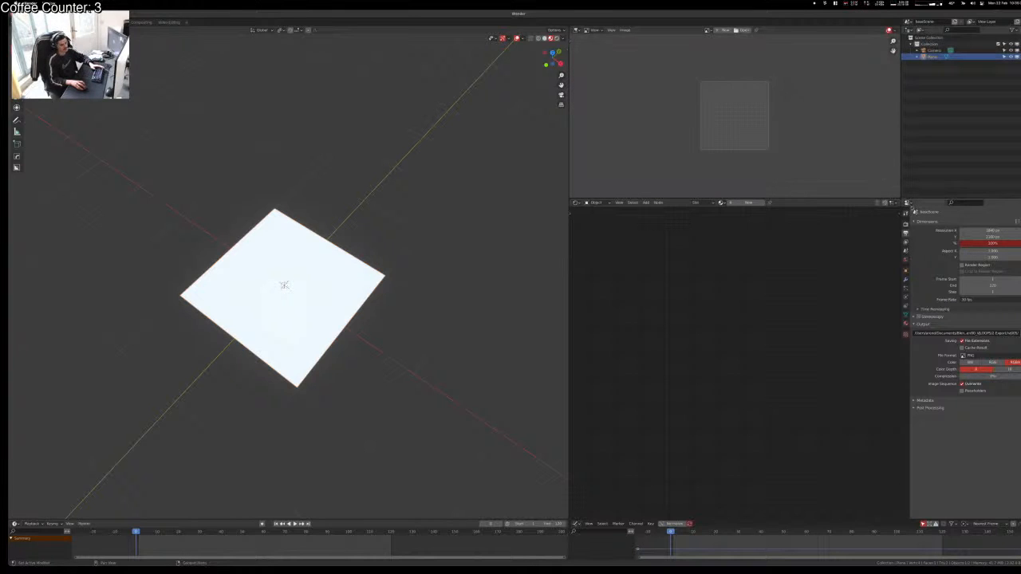
{"action": "left_click_drag", "start_coordinate": [899, 203], "coordinate": [891, 182]}
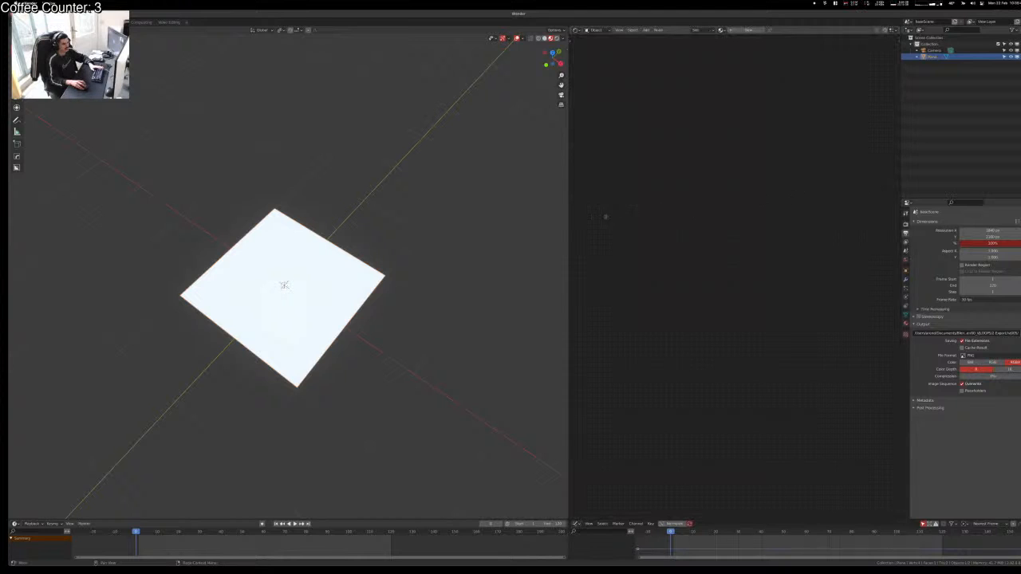
{"action": "left_click_drag", "start_coordinate": [568, 224], "coordinate": [294, 226]}
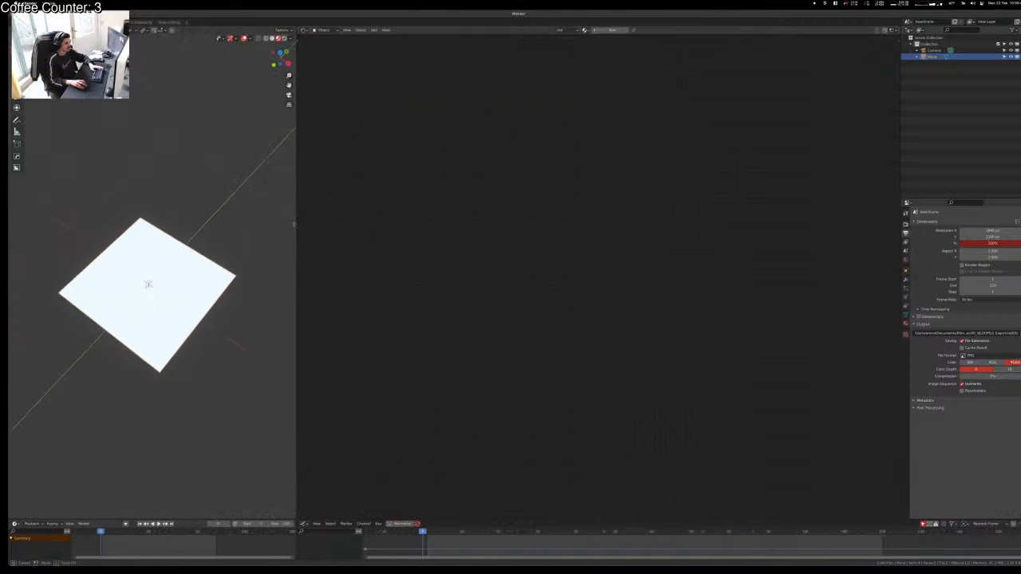
Step: Select the plane and give it a new material named 'fractal'
{"action": "left_click", "coordinate": [124, 161]}
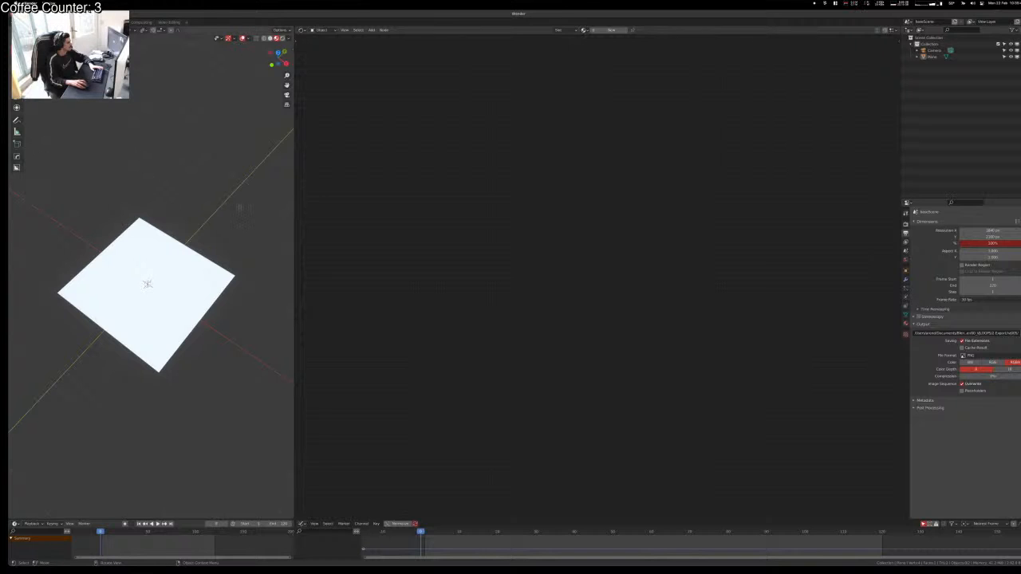
{"action": "scroll", "coordinate": [189, 229], "scroll_direction": "up", "scroll_amount": 1}
{"action": "left_click", "coordinate": [142, 257]}
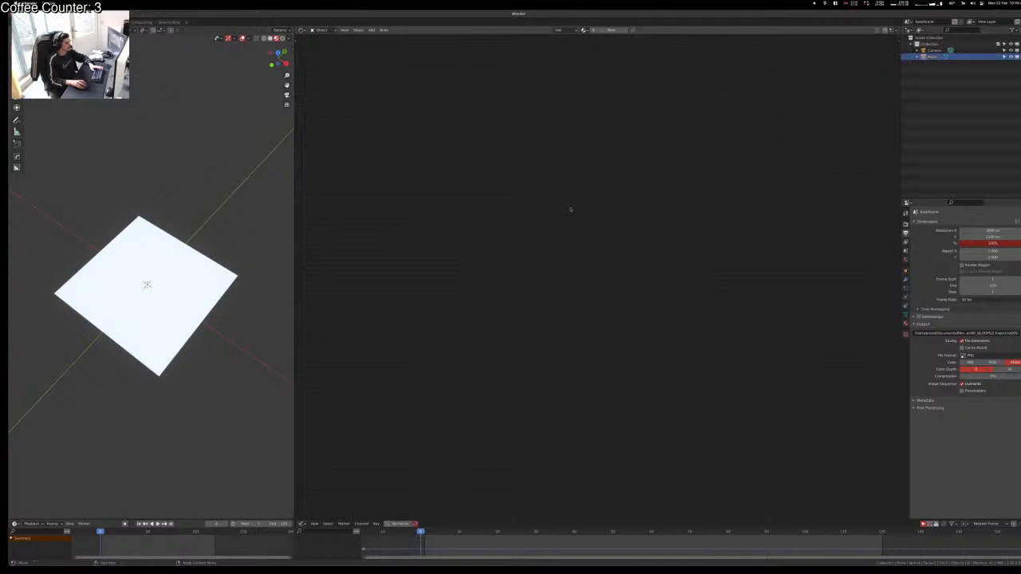
{"action": "left_click", "coordinate": [612, 30]}
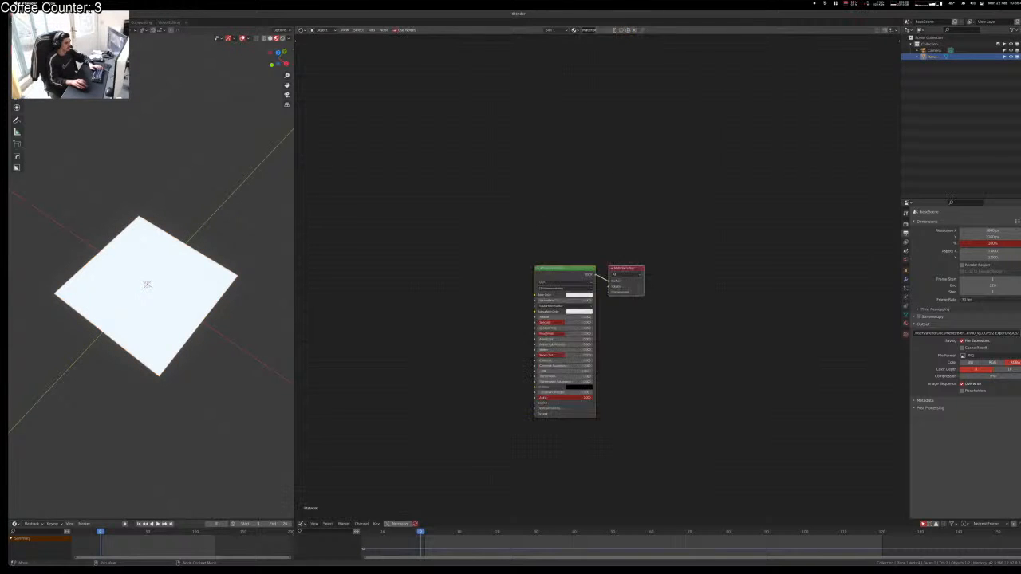
{"action": "type", "text": "fractal"}
{"action": "key", "text": "Return"}
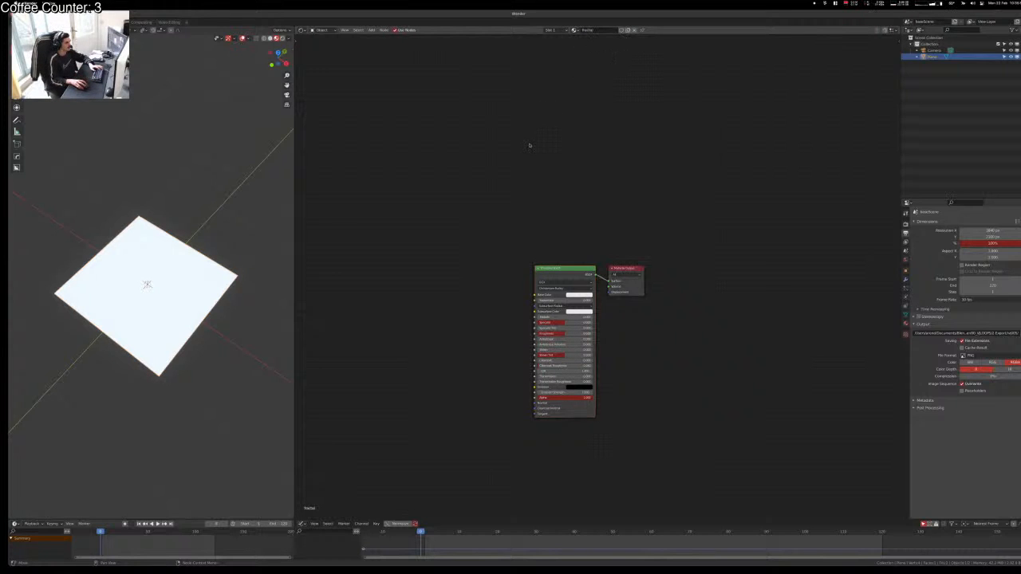
Step: Centre the material nodes and look through the scene camera, orbiting around the plane
{"action": "scroll", "coordinate": [592, 416], "scroll_direction": "up", "scroll_amount": 2}
{"action": "middle_click_drag", "start_coordinate": [653, 460], "coordinate": [667, 425]}
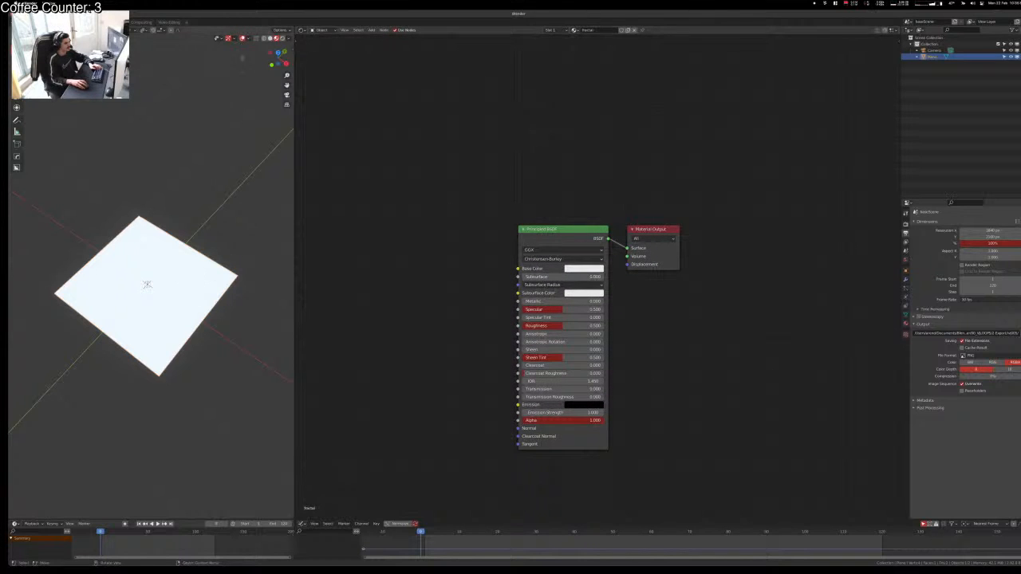
{"action": "left_click", "coordinate": [287, 95]}
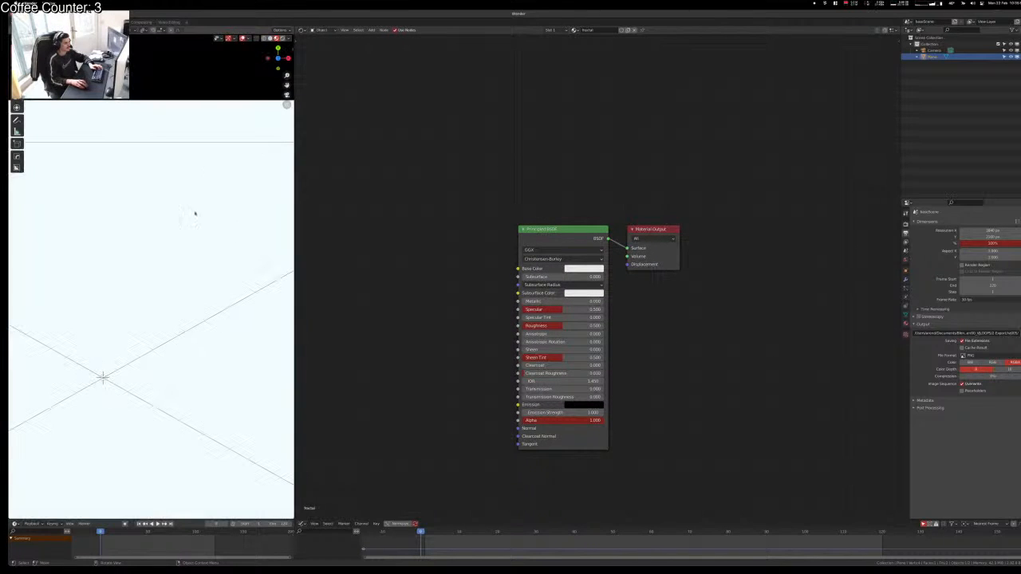
{"action": "scroll", "coordinate": [148, 371], "scroll_direction": "down", "scroll_amount": 15}
{"action": "mouse_move", "coordinate": [148, 369]}
{"action": "middle_mouse_down"}
{"action": "mouse_move", "coordinate": [150, 418]}
{"action": "mouse_move", "coordinate": [146, 305]}
{"action": "mouse_move", "coordinate": [151, 399]}
{"action": "mouse_move", "coordinate": [152, 381]}
{"action": "middle_mouse_up"}
{"action": "scroll", "coordinate": [146, 305], "scroll_direction": "up", "scroll_amount": 2}
{"action": "scroll", "coordinate": [150, 355], "scroll_direction": "up", "scroll_amount": 5}
{"action": "scroll", "coordinate": [148, 327], "scroll_direction": "down", "scroll_amount": 2}
{"action": "middle_click_drag", "start_coordinate": [184, 209], "coordinate": [236, 212], "text": "alt"}
{"action": "scroll", "coordinate": [191, 210], "scroll_direction": "down", "scroll_amount": 1, "text": "alt"}
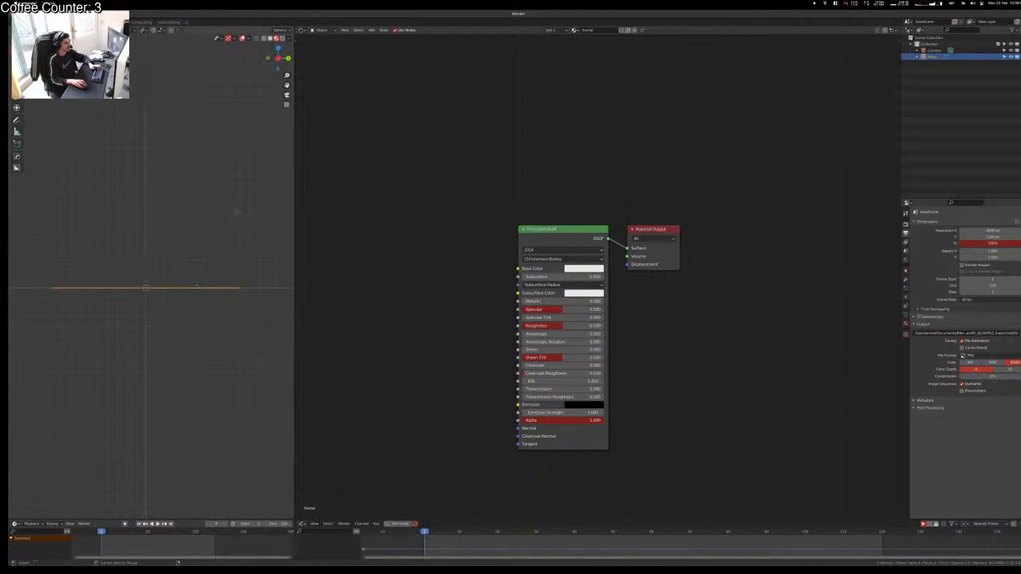
Step: Snap to top view in wireframe shading, hide overlays, and select the default shader nodes
{"action": "left_click", "coordinate": [269, 58]}
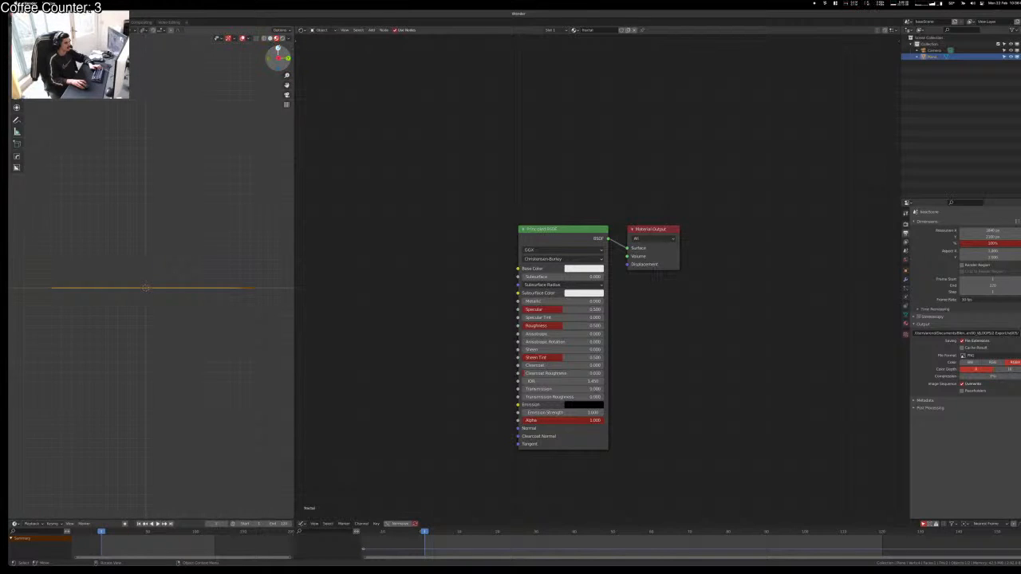
{"action": "left_click", "coordinate": [279, 49]}
{"action": "key", "text": "z"}
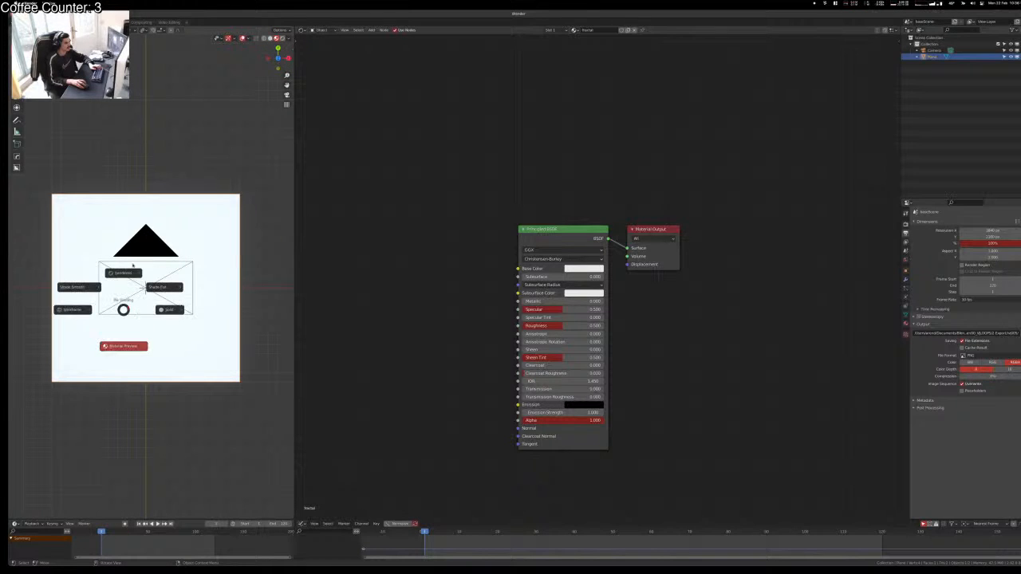
{"action": "left_click", "coordinate": [124, 272]}
{"action": "left_click", "coordinate": [185, 149]}
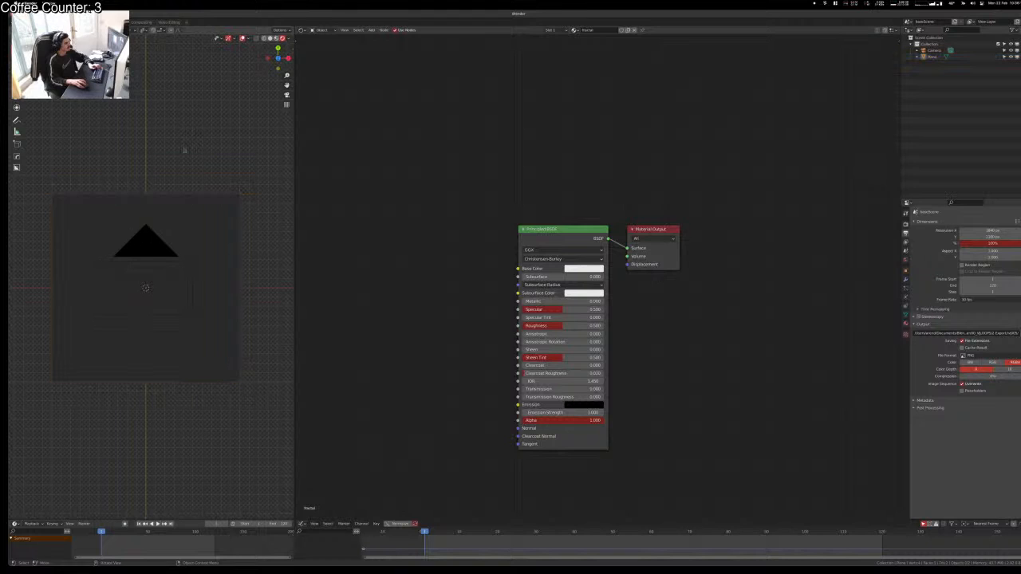
{"action": "key", "text": "shift+alt+z"}
{"action": "left_click", "coordinate": [188, 227]}
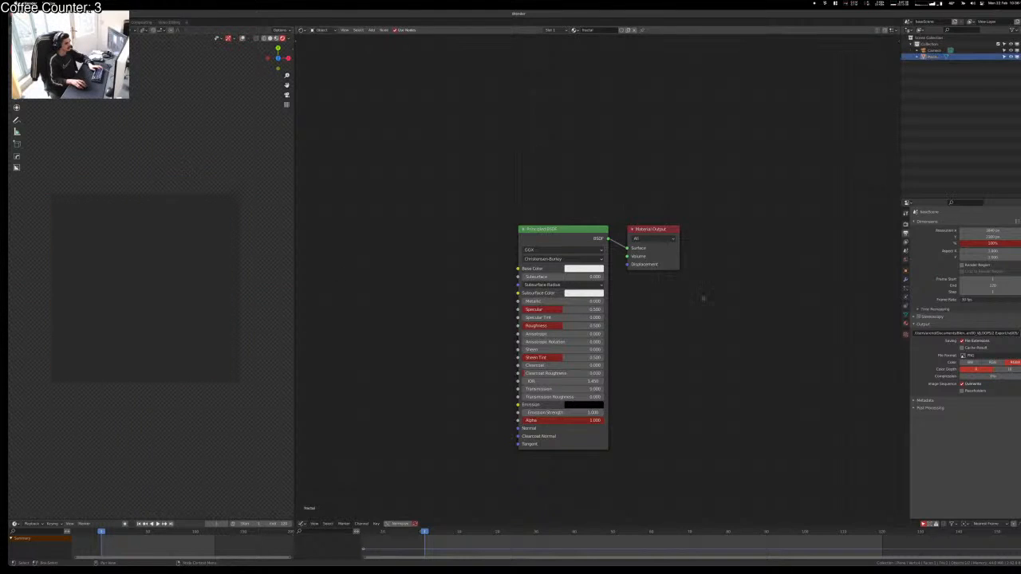
{"action": "left_click", "coordinate": [572, 226]}
Step: Replace the default nodes with a Texture Coordinate node and preview its UV output on the plane
{"action": "key", "text": "x"}
{"action": "key", "text": "a"}
{"action": "key", "text": "x"}
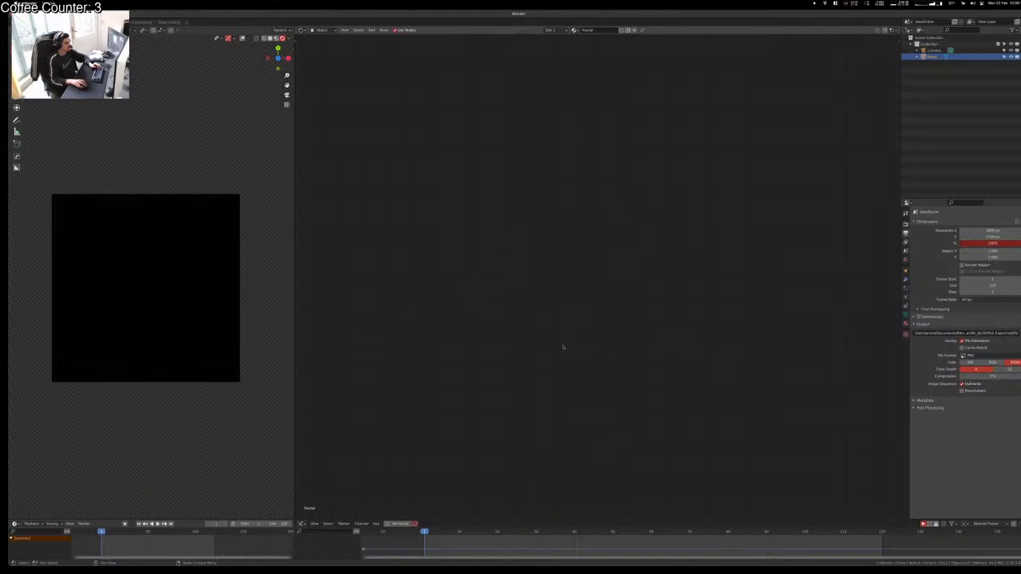
{"action": "key", "text": "shift+a"}
{"action": "type", "text": "stext"}
{"action": "key", "text": "Return"}
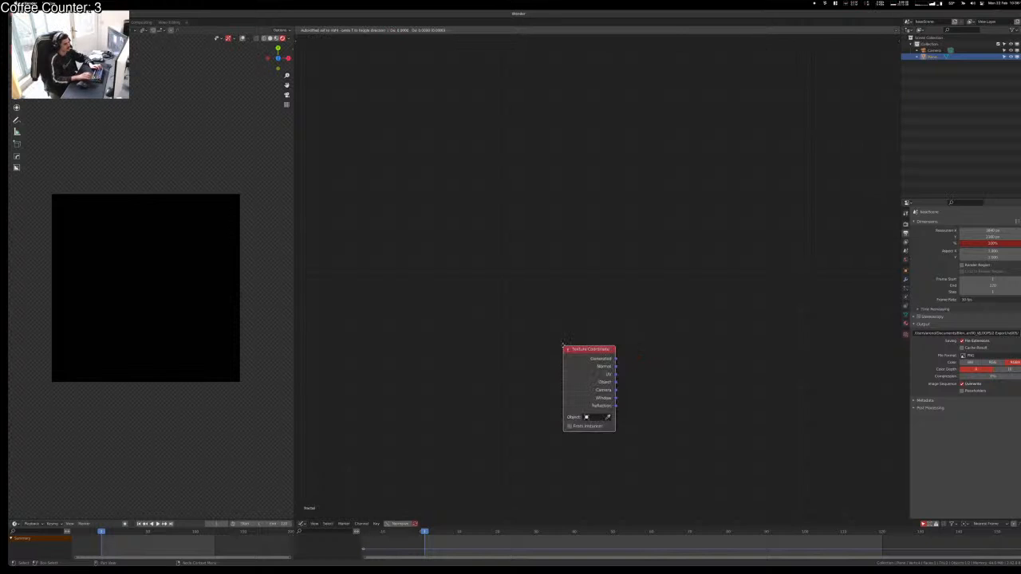
{"action": "left_click", "coordinate": [529, 320]}
{"action": "left_click", "coordinate": [549, 326], "text": "ctrl+shift"}
{"action": "left_click", "coordinate": [547, 304]}
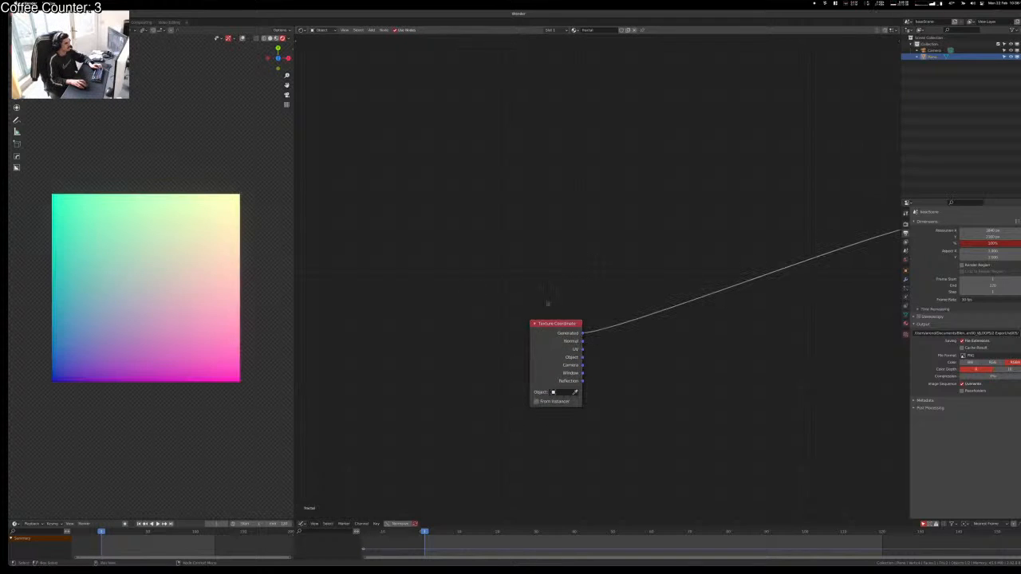
{"action": "middle_click_drag", "start_coordinate": [684, 301], "coordinate": [504, 313]}
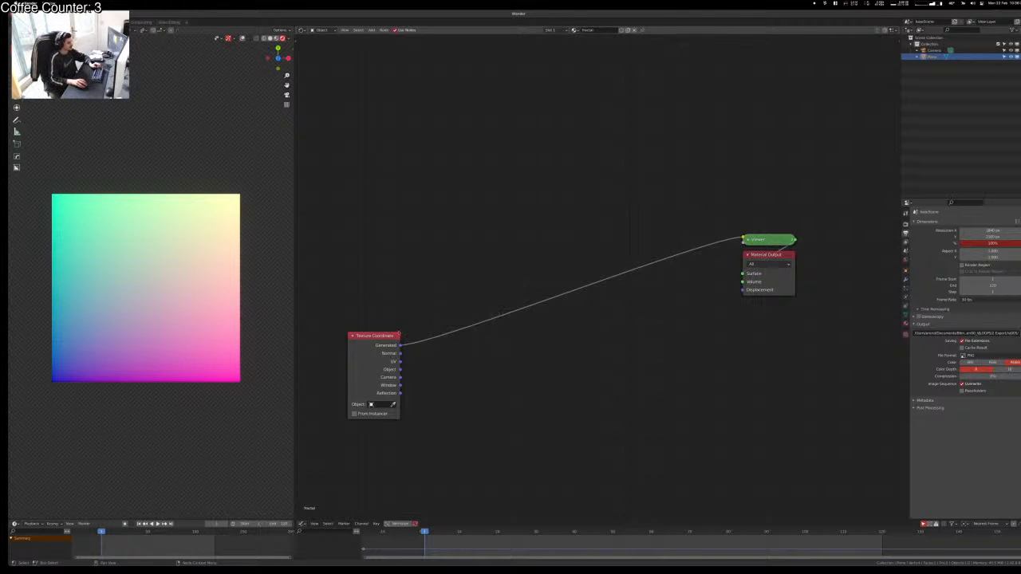
{"action": "left_click", "coordinate": [380, 349], "text": "ctrl+shift"}
{"action": "left_click", "coordinate": [381, 350], "text": "ctrl+shift"}
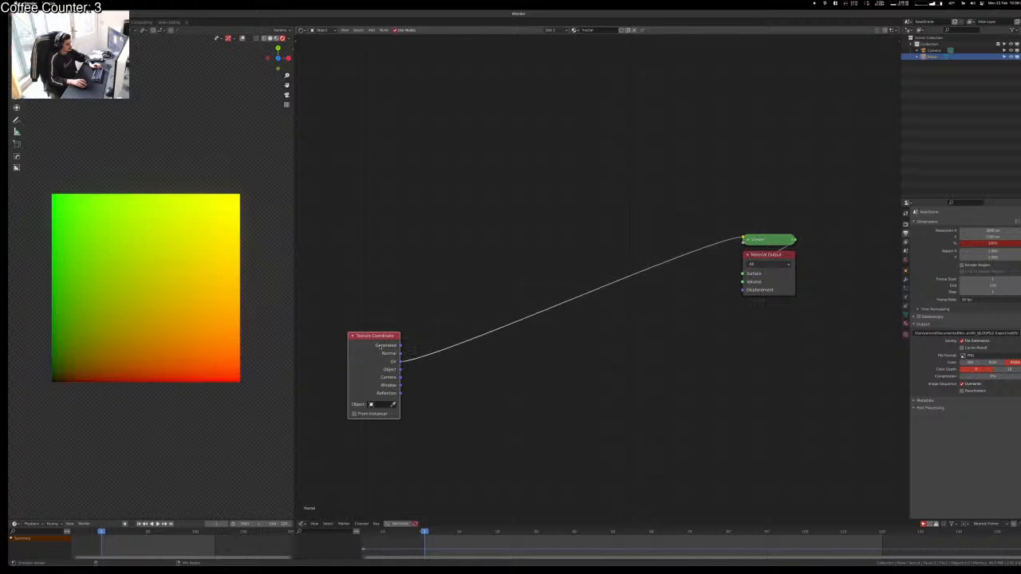
Step: Insert a Separate XYZ node into the UV link so the preview shows the X gradient
{"action": "left_click", "coordinate": [482, 267]}
{"action": "scroll", "coordinate": [486, 356], "scroll_direction": "up", "scroll_amount": 2}
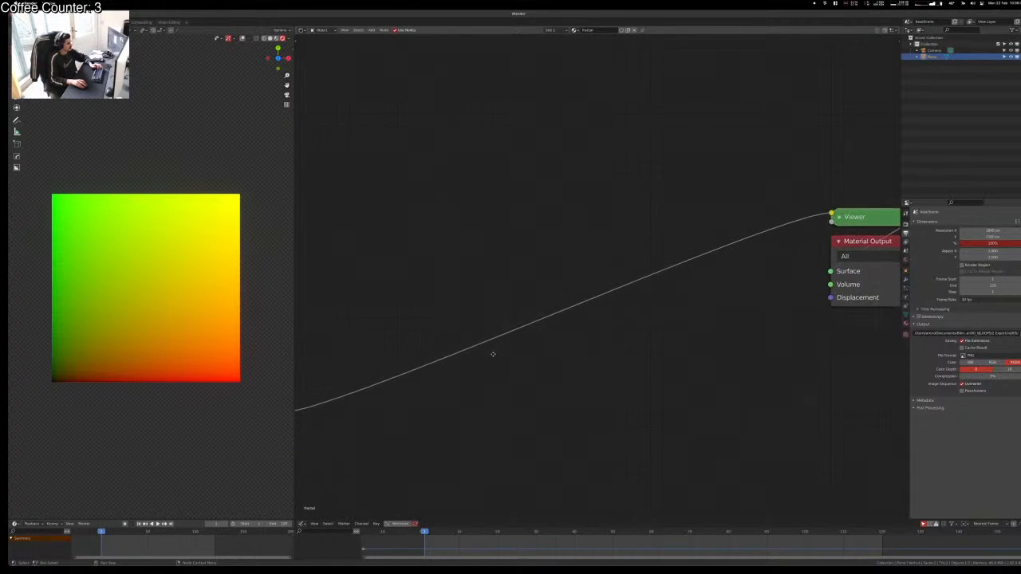
{"action": "middle_click_drag", "start_coordinate": [492, 353], "coordinate": [579, 288]}
{"action": "key", "text": "shift+a"}
{"action": "left_click", "coordinate": [549, 350]}
{"action": "type", "text": "xyz"}
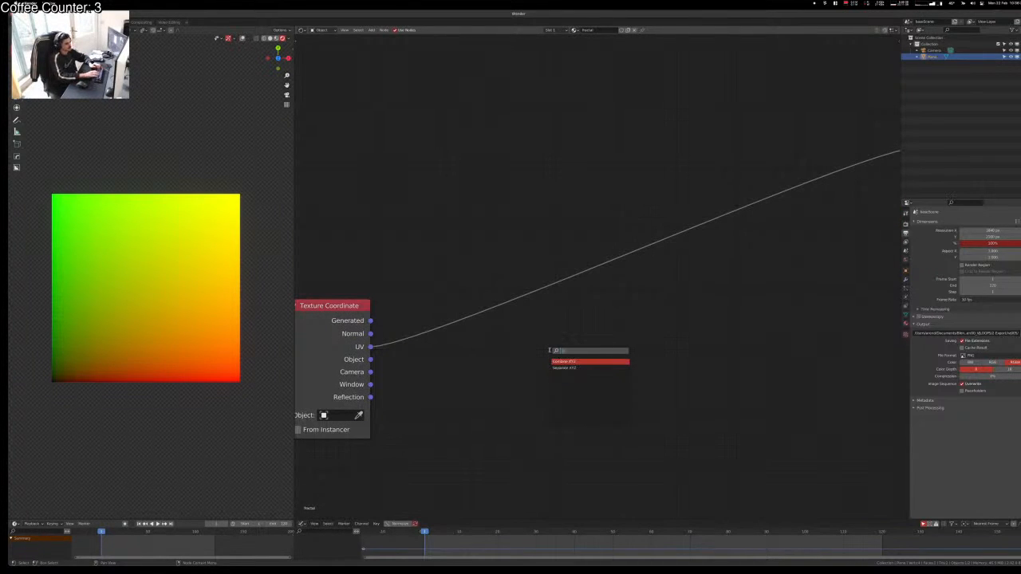
{"action": "key", "text": "Down"}
{"action": "key", "text": "Return"}
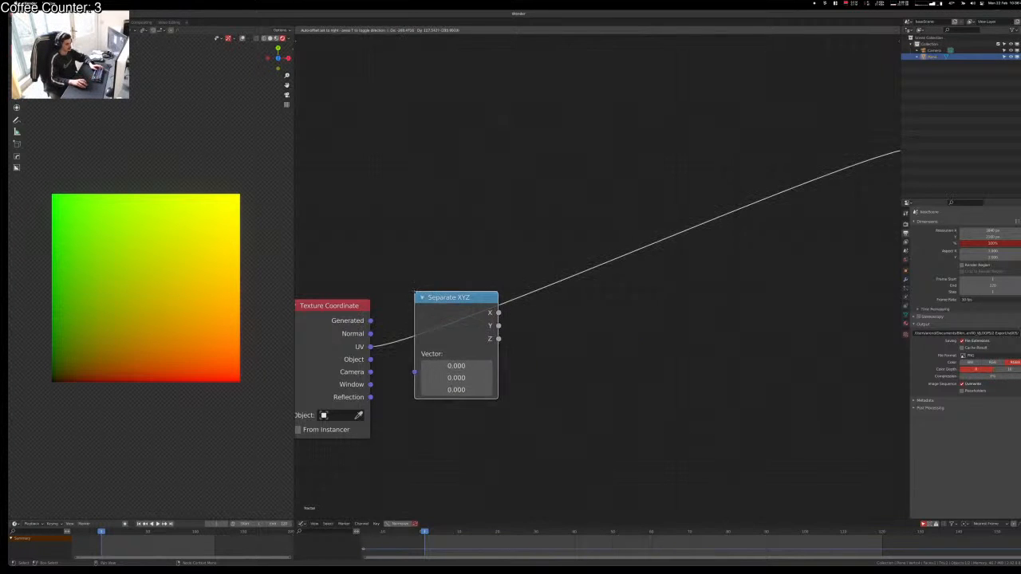
{"action": "left_click", "coordinate": [414, 293]}
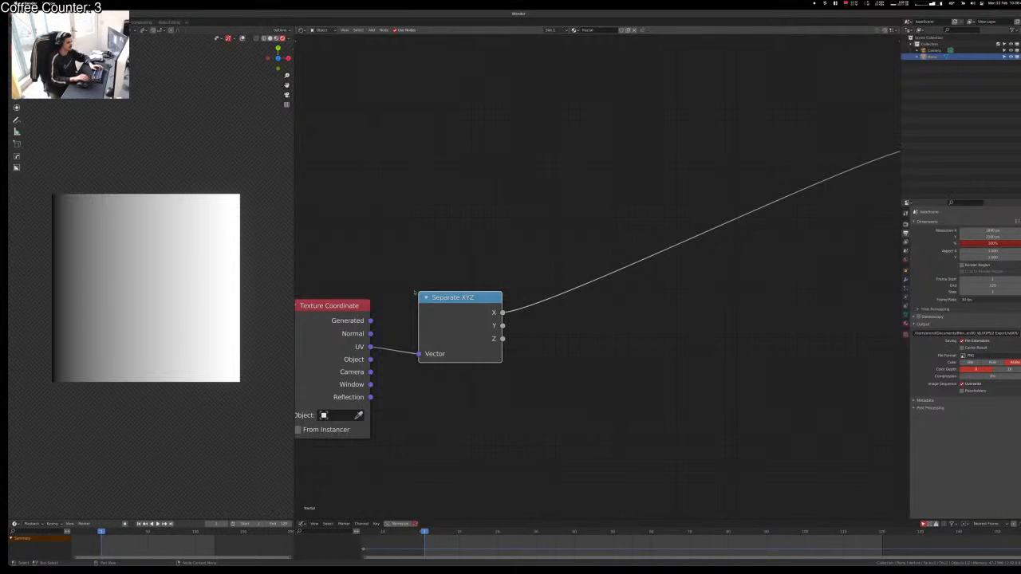
{"action": "left_click", "coordinate": [432, 226]}
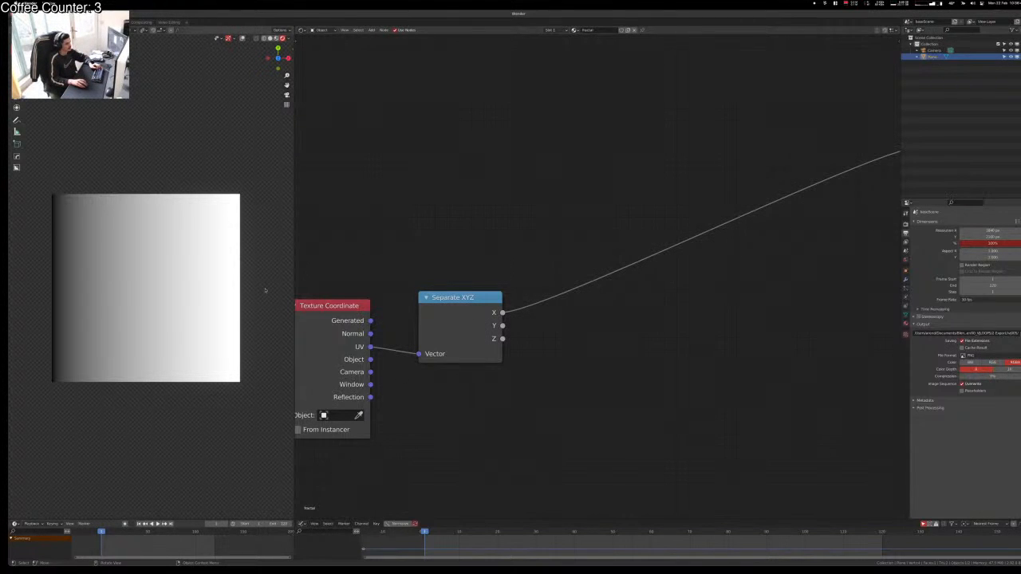
Step: Move the Texture Coordinate and Separate XYZ nodes further left
{"action": "key", "text": "n"}
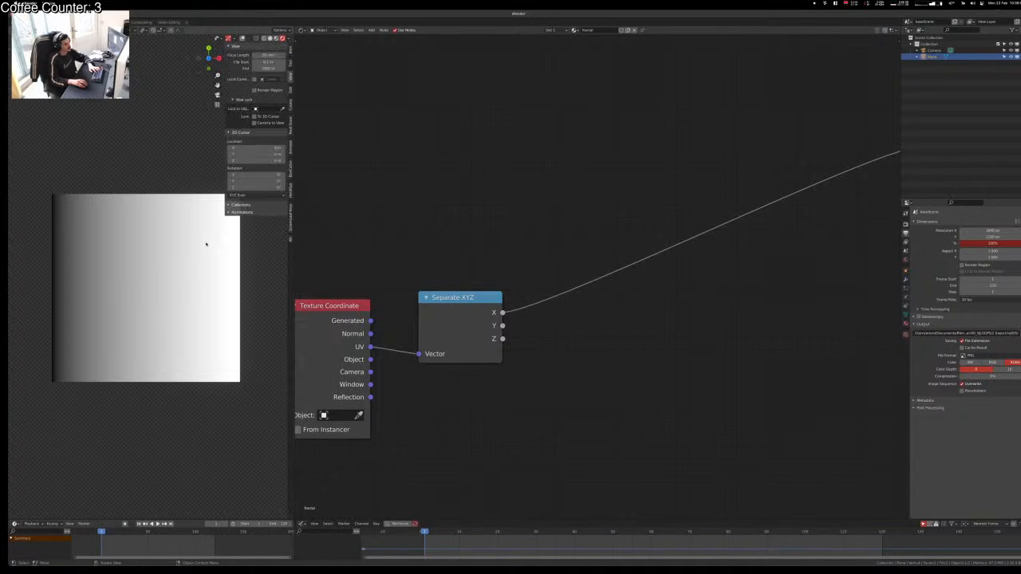
{"action": "key", "text": "n"}
{"action": "scroll", "coordinate": [159, 270], "scroll_direction": "up", "scroll_amount": 1}
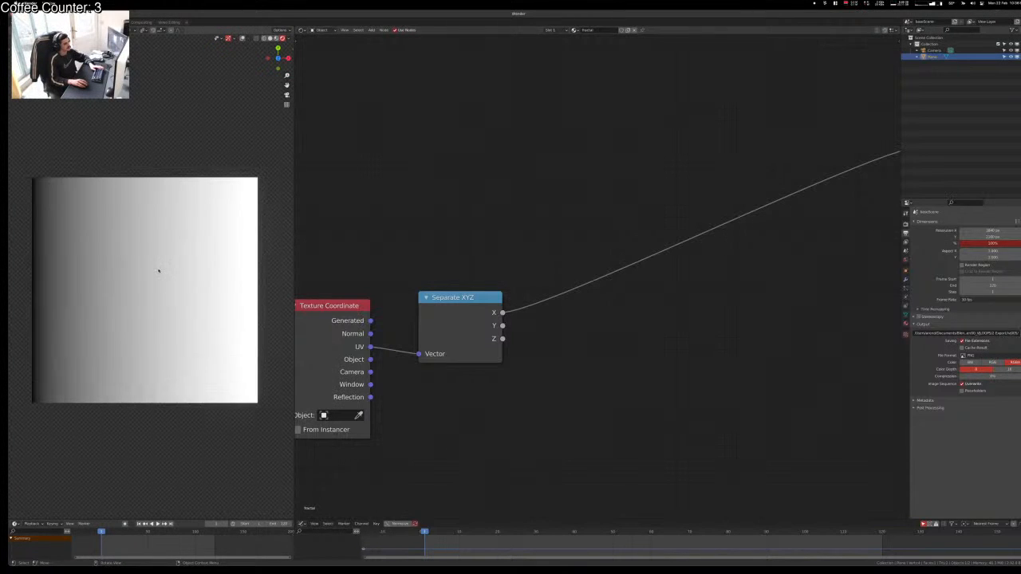
{"action": "scroll", "coordinate": [163, 267], "scroll_direction": "down", "scroll_amount": 1}
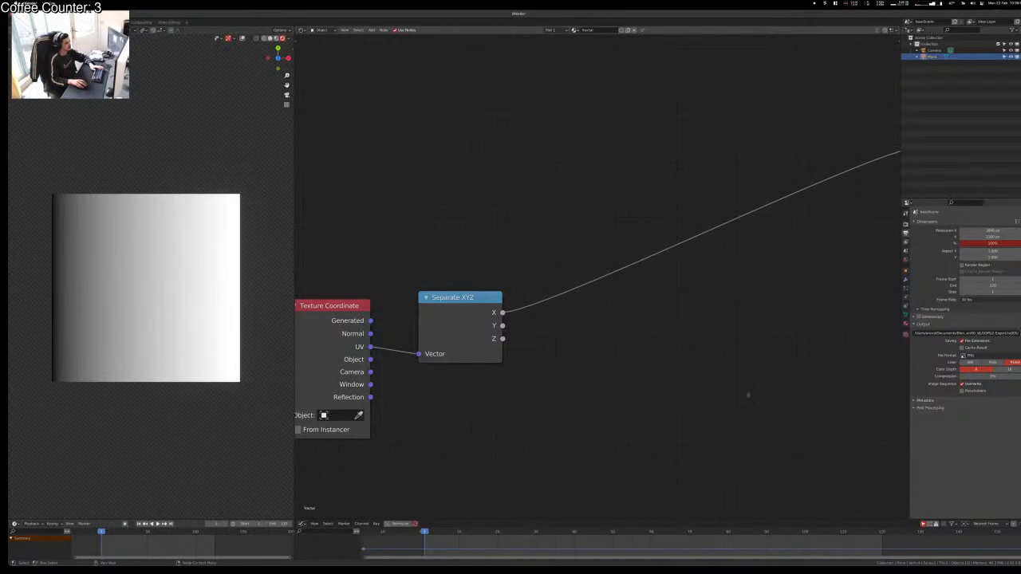
{"action": "scroll", "coordinate": [748, 393], "scroll_direction": "down", "scroll_amount": 4}
{"action": "middle_click_drag", "start_coordinate": [746, 395], "coordinate": [720, 415]}
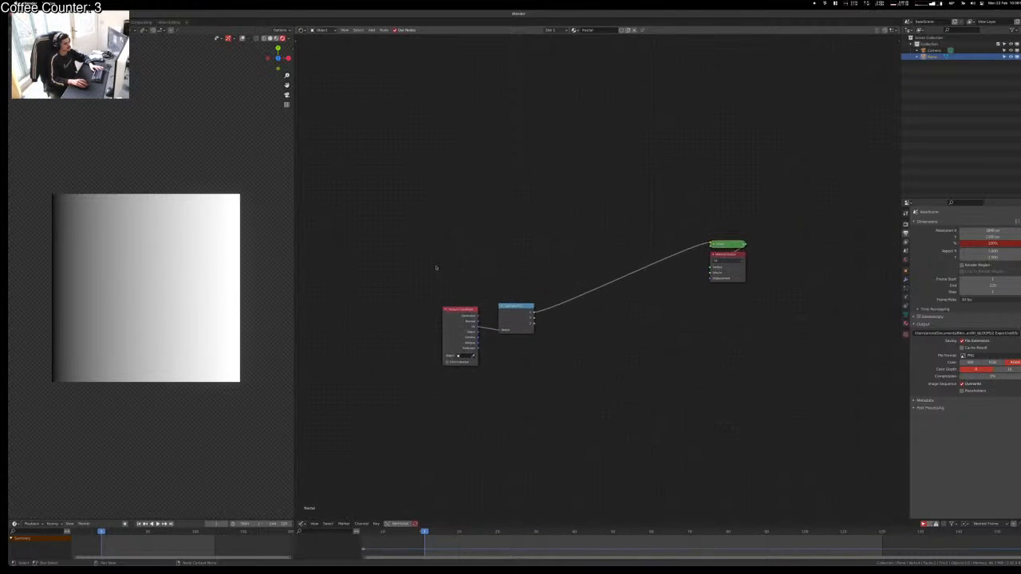
{"action": "left_click_drag", "start_coordinate": [438, 269], "coordinate": [550, 370]}
{"action": "key", "text": "g"}
{"action": "left_click", "coordinate": [426, 353]}
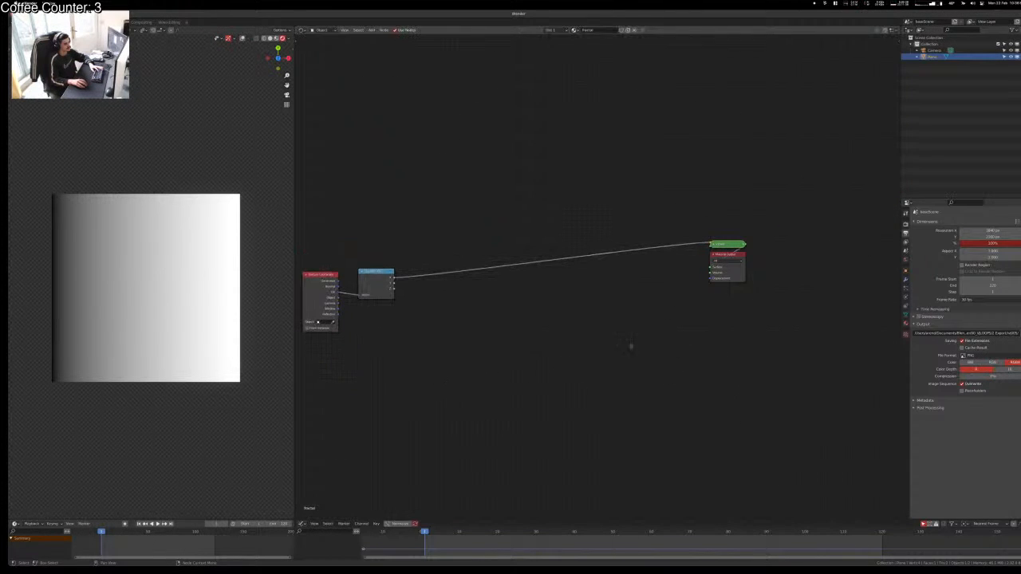
Step: Shift the Viewer and Material Output nodes right and widen the node editor
{"action": "left_click_drag", "start_coordinate": [684, 172], "coordinate": [838, 367]}
{"action": "key", "text": "g"}
{"action": "left_click", "coordinate": [787, 388]}
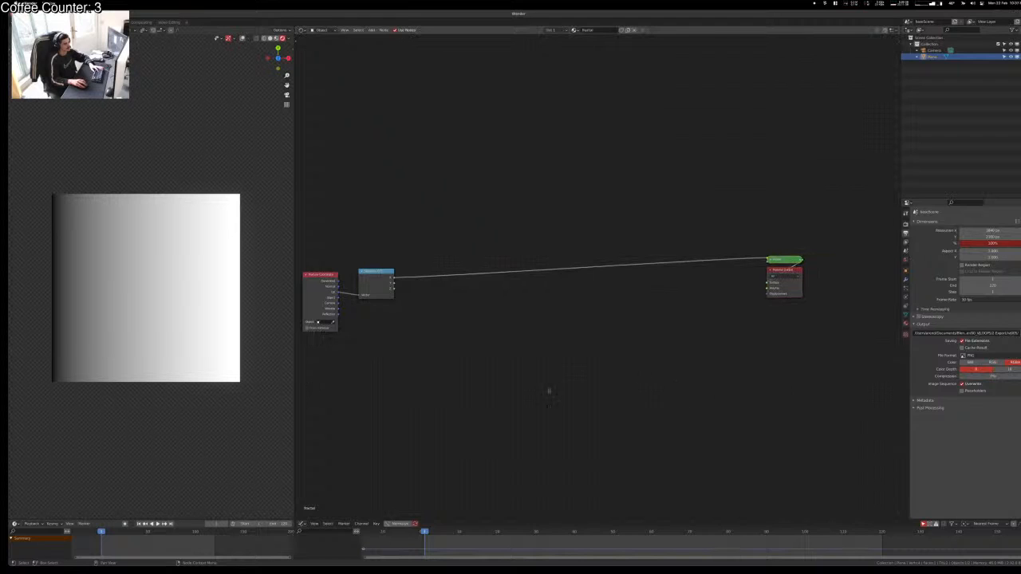
{"action": "middle_click_drag", "start_coordinate": [547, 392], "coordinate": [569, 375]}
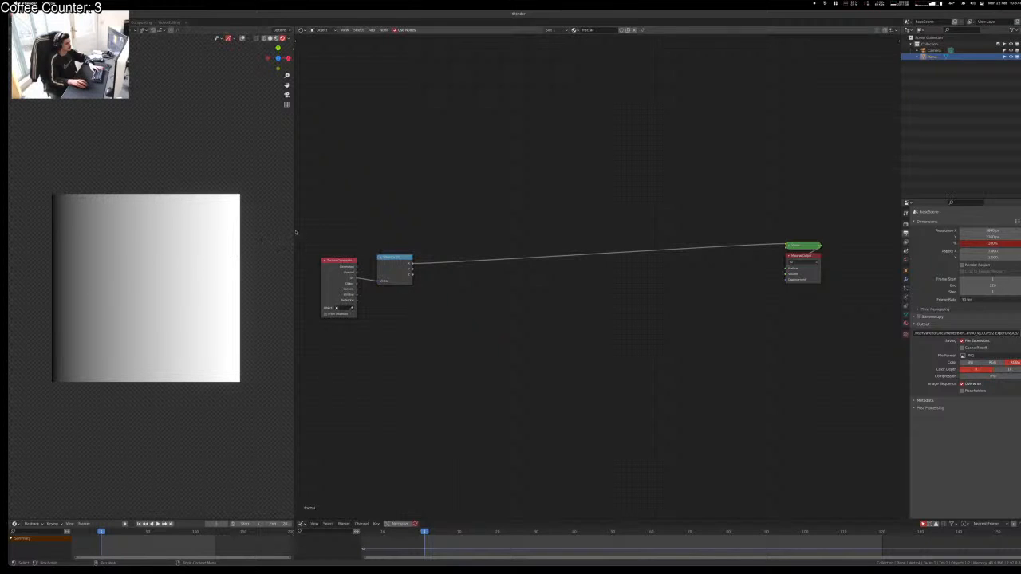
{"action": "left_click_drag", "start_coordinate": [295, 239], "coordinate": [223, 239]}
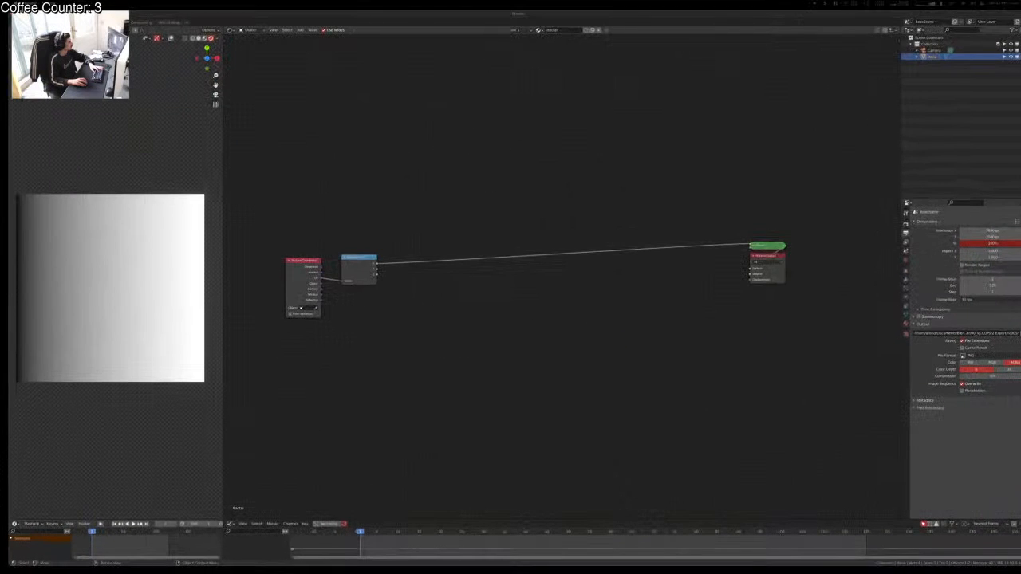
Step: Insert a Math node into the X link and set its operation to Compare
{"action": "key", "text": "shift+a"}
{"action": "type", "text": "math"}
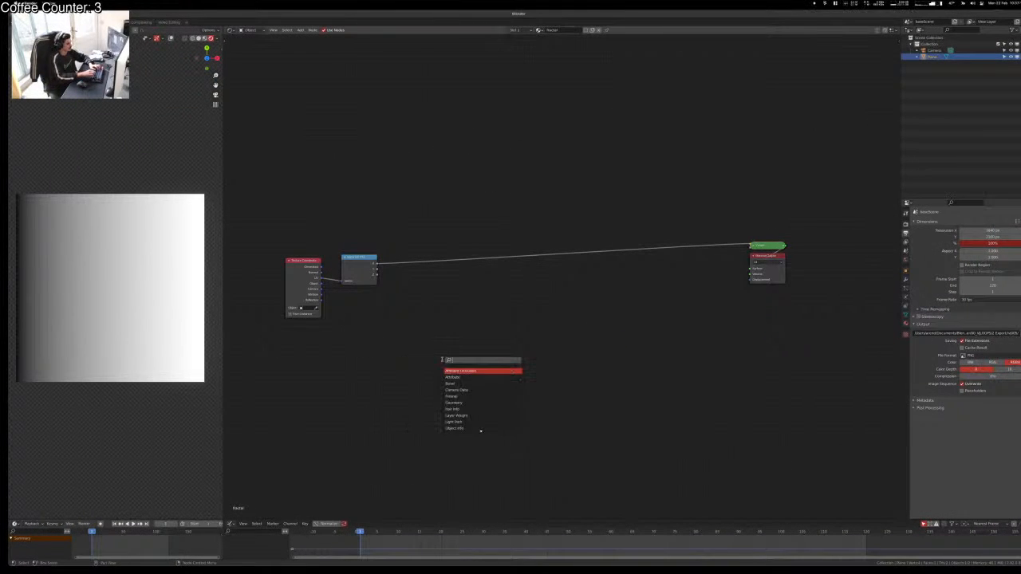
{"action": "key", "text": "Return"}
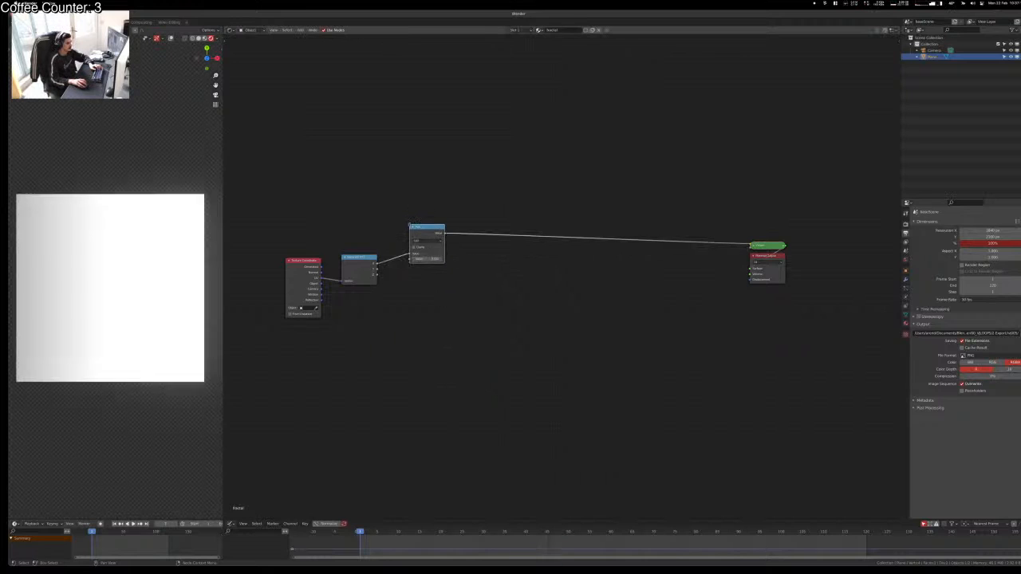
{"action": "left_click", "coordinate": [427, 244]}
{"action": "left_click", "coordinate": [427, 241]}
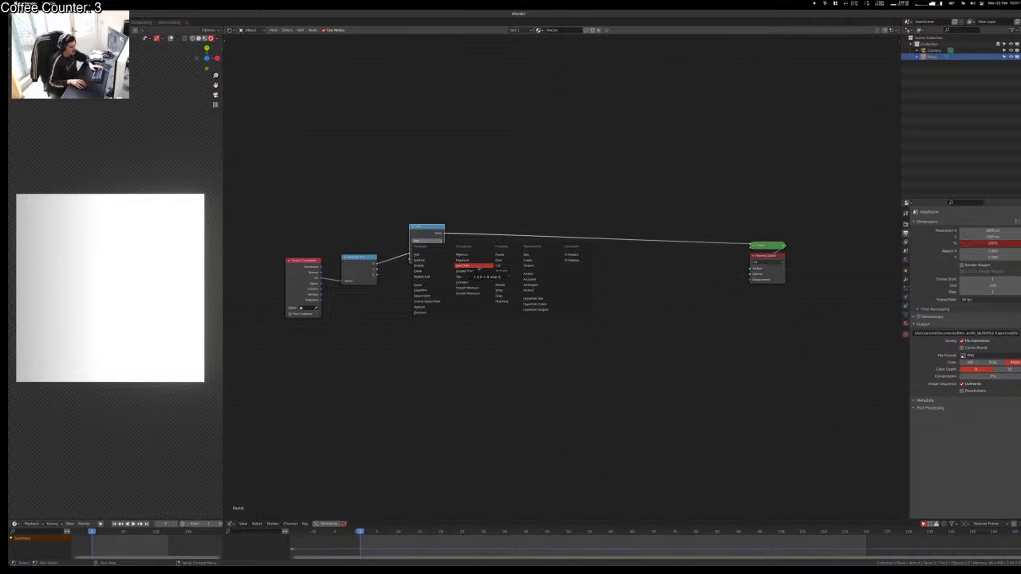
{"action": "left_click", "coordinate": [473, 287]}
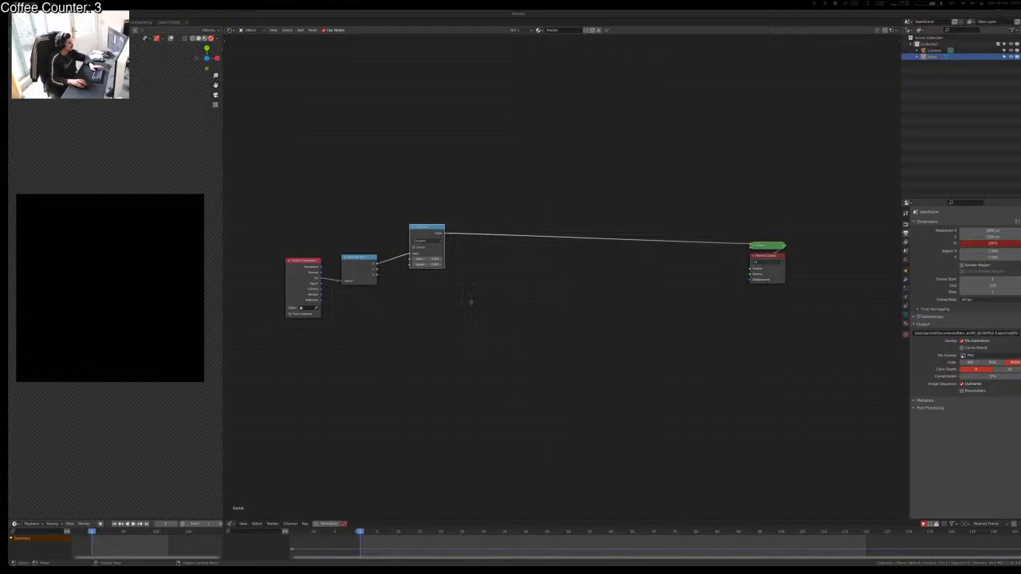
Step: Experiment with the Compare node's Epsilon and Value, restoring Value to 0.500
{"action": "left_click", "coordinate": [471, 303]}
{"action": "scroll", "coordinate": [450, 284], "scroll_direction": "up", "scroll_amount": 4}
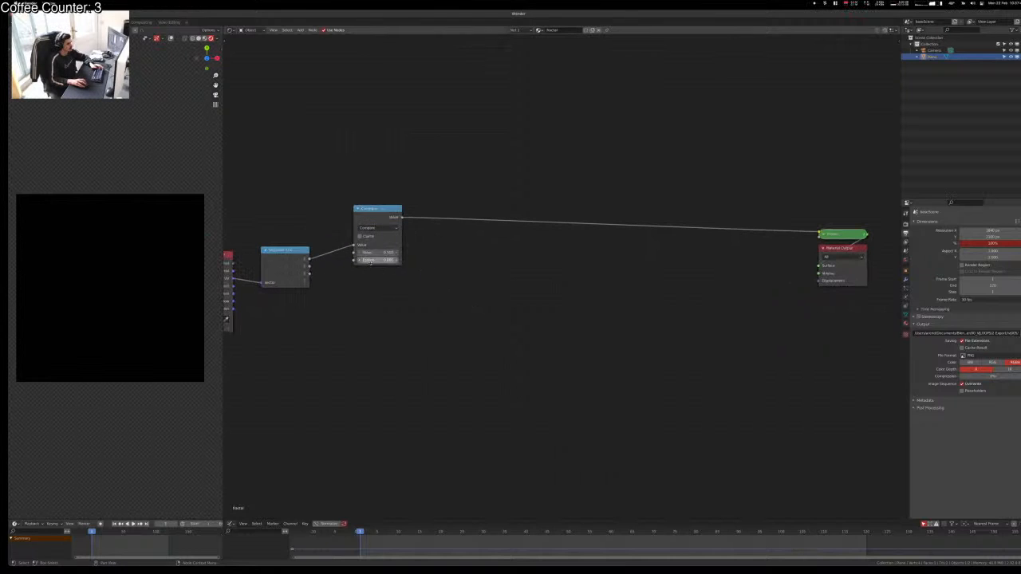
{"action": "left_click_drag", "start_coordinate": [378, 260], "coordinate": [394, 260]}
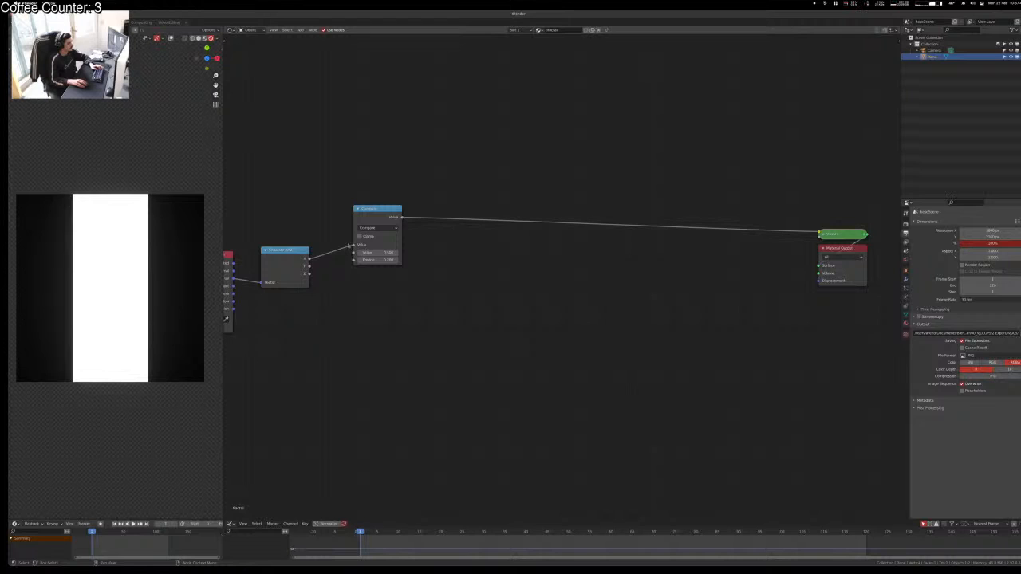
{"action": "mouse_move", "coordinate": [367, 253]}
{"action": "left_mouse_down"}
{"action": "mouse_move", "coordinate": [382, 252]}
{"action": "mouse_move", "coordinate": [343, 252]}
{"action": "mouse_move", "coordinate": [403, 252]}
{"action": "mouse_move", "coordinate": [332, 252]}
{"action": "mouse_move", "coordinate": [403, 252]}
{"action": "mouse_move", "coordinate": [332, 252]}
{"action": "mouse_move", "coordinate": [379, 252]}
{"action": "left_mouse_up"}
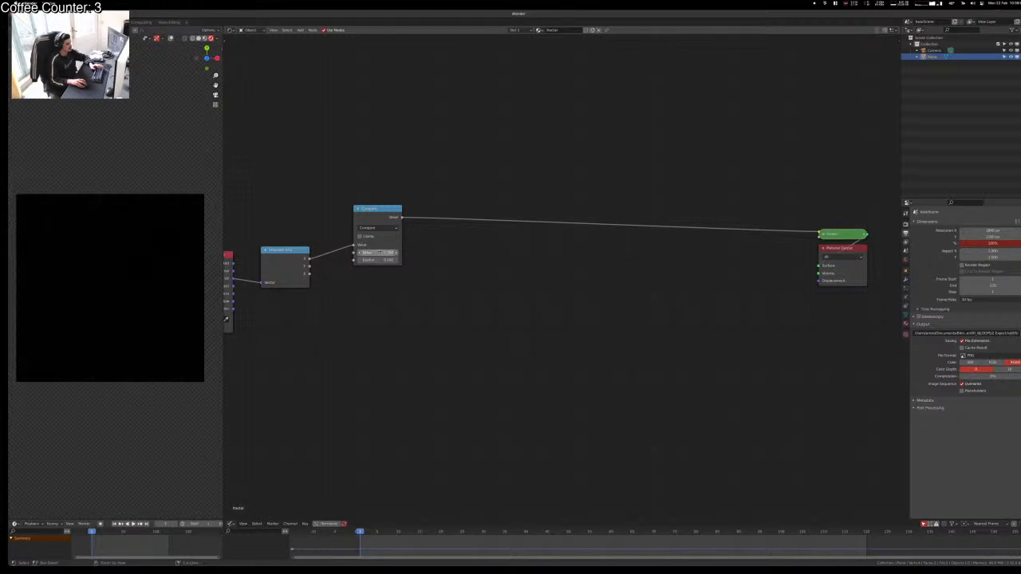
{"action": "key", "text": "ctrl+z"}
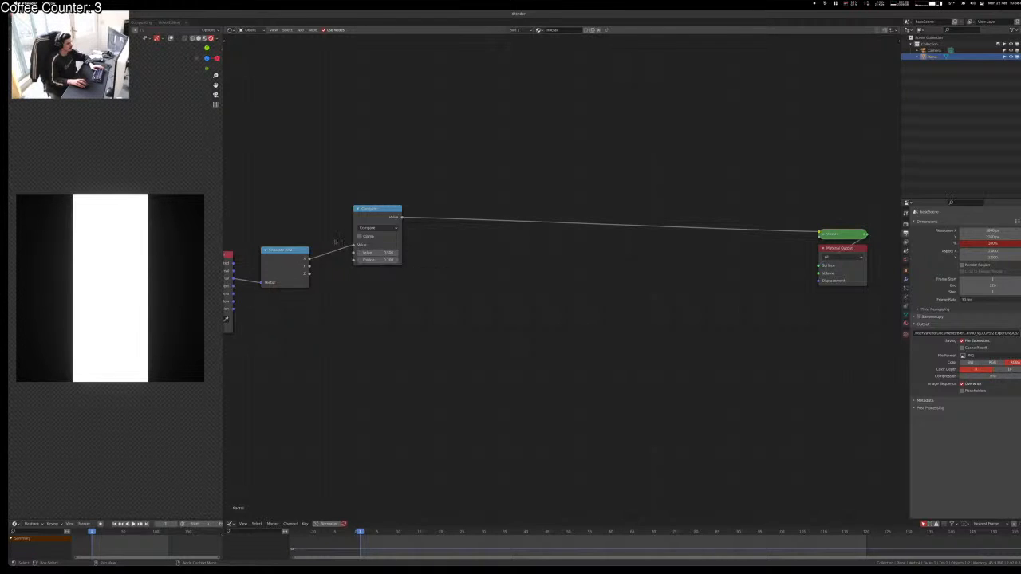
Step: Rearrange the Separate XYZ, Compare and Texture Coordinate nodes up and to the left
{"action": "left_click_drag", "start_coordinate": [295, 251], "coordinate": [294, 196]}
{"action": "left_click_drag", "start_coordinate": [402, 209], "coordinate": [450, 187]}
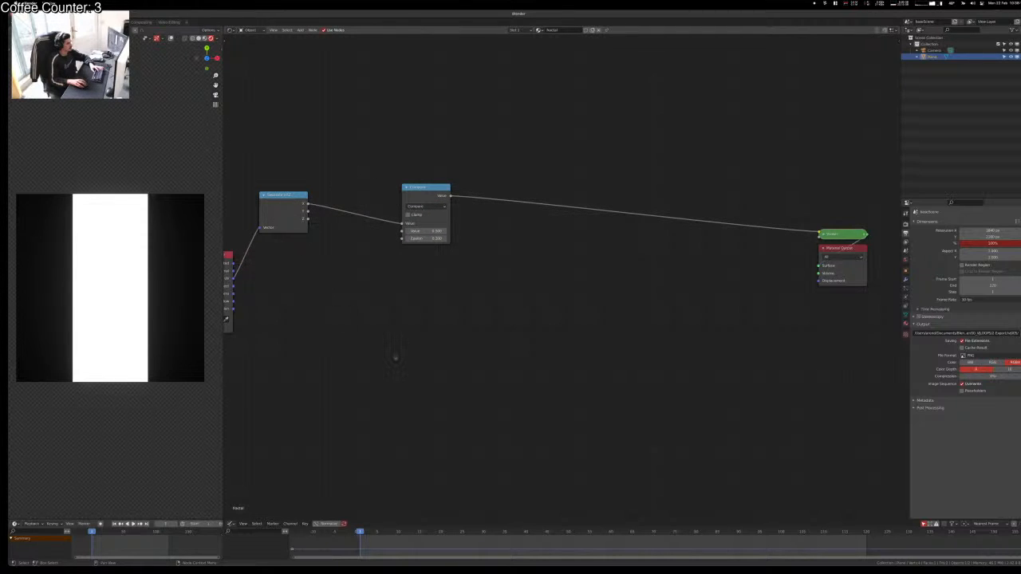
{"action": "scroll", "coordinate": [395, 356], "scroll_direction": "down", "scroll_amount": 3}
{"action": "middle_click_drag", "start_coordinate": [394, 356], "coordinate": [545, 396]}
{"action": "left_click_drag", "start_coordinate": [425, 297], "coordinate": [362, 246]}
{"action": "left_click_drag", "start_coordinate": [488, 277], "coordinate": [458, 242]}
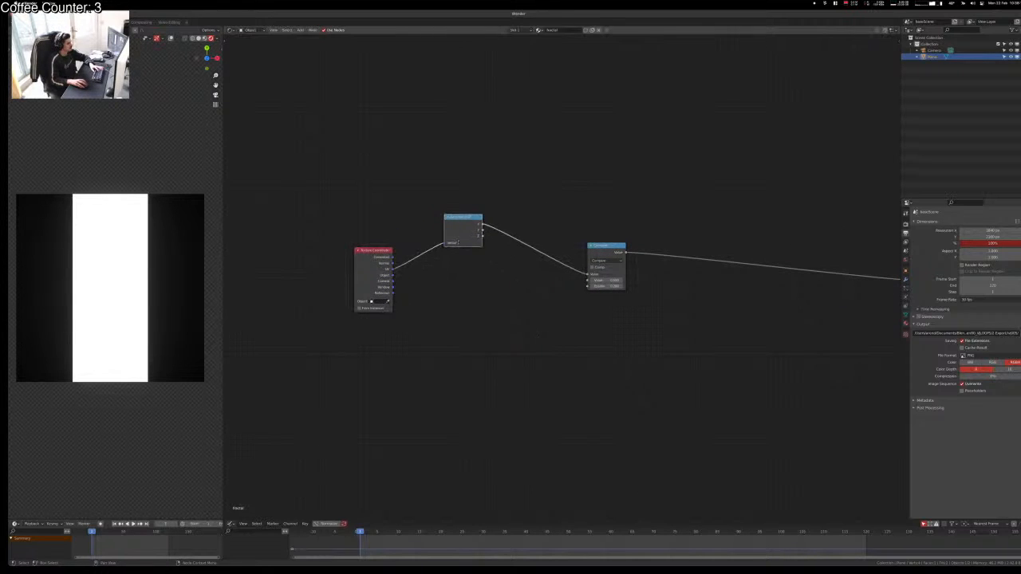
{"action": "scroll", "coordinate": [507, 349], "scroll_direction": "up", "scroll_amount": 1}
{"action": "middle_click_drag", "start_coordinate": [505, 349], "coordinate": [417, 372]}
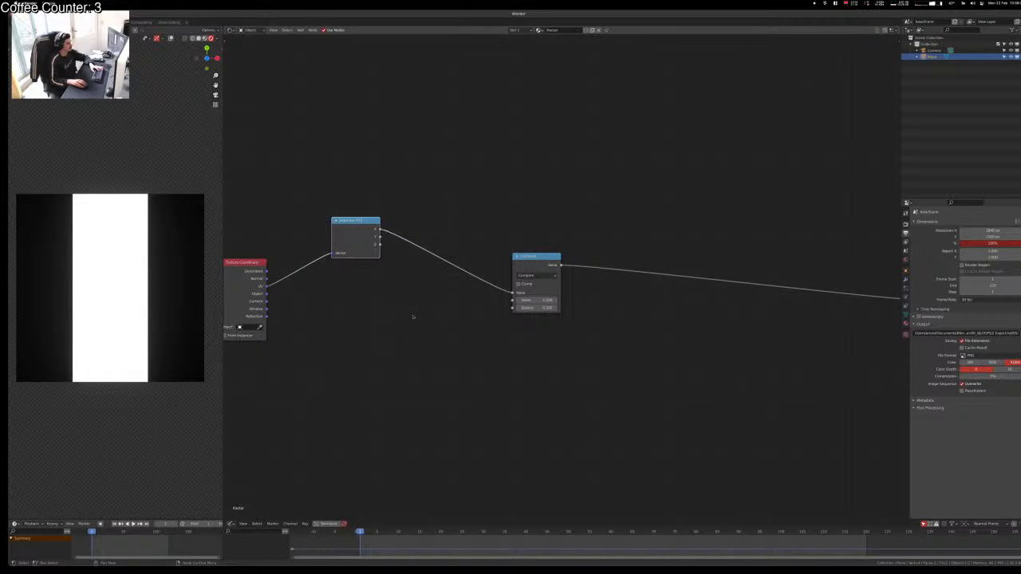
Step: Try Compare Epsilon values 10, 0.333 and 1/3, then settle on 1/6 (0.167)
{"action": "left_click", "coordinate": [542, 308]}
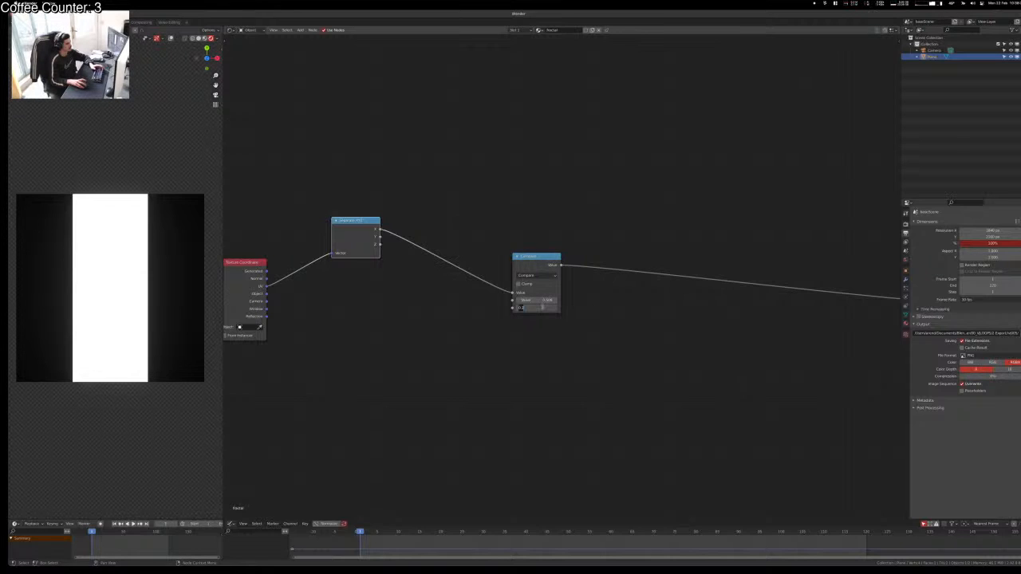
{"action": "type", "text": "10"}
{"action": "key", "text": "Tab"}
{"action": "key", "text": "Tab"}
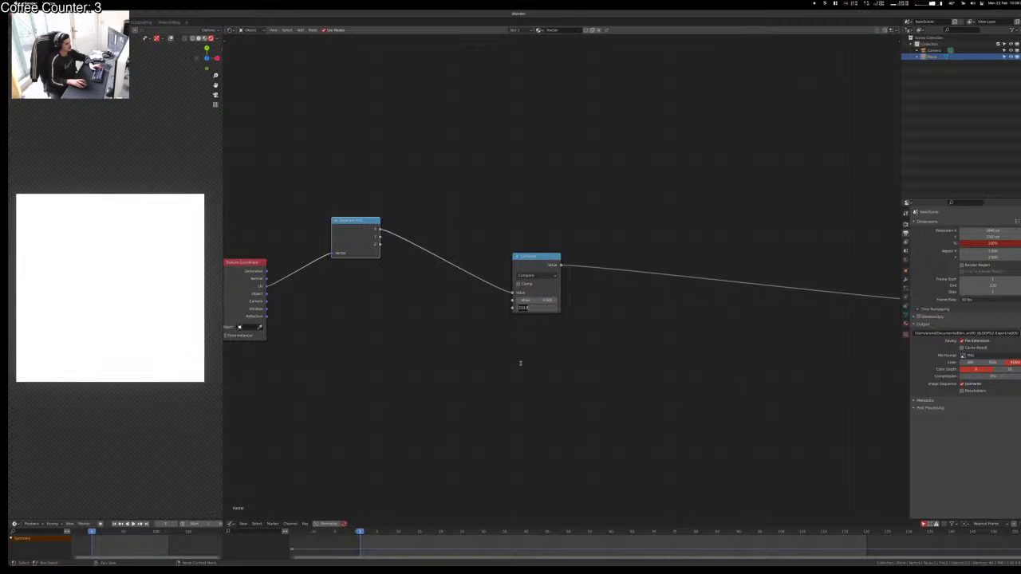
{"action": "type", "text": "."}
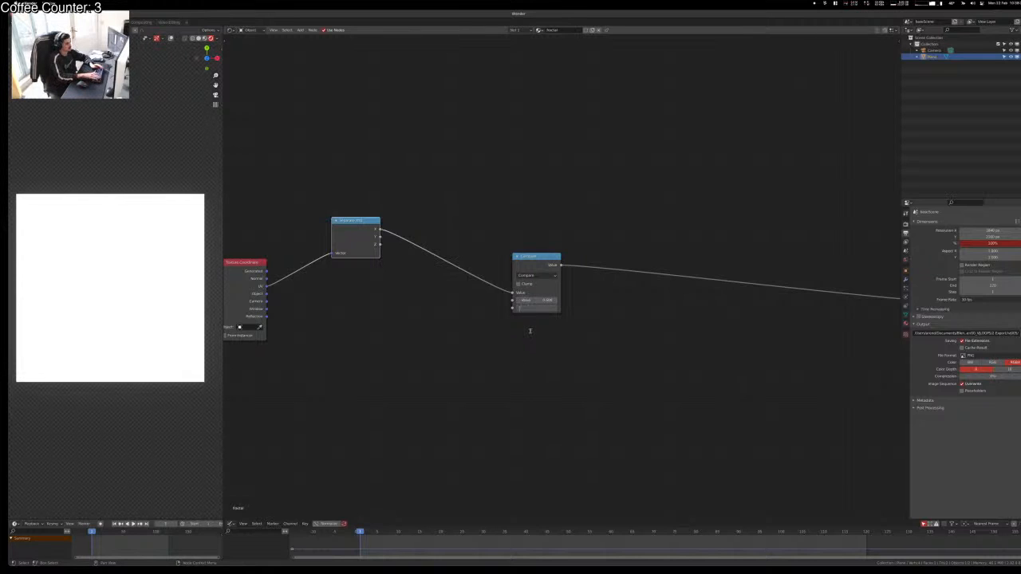
{"action": "type", "text": "333"}
{"action": "key", "text": "Return"}
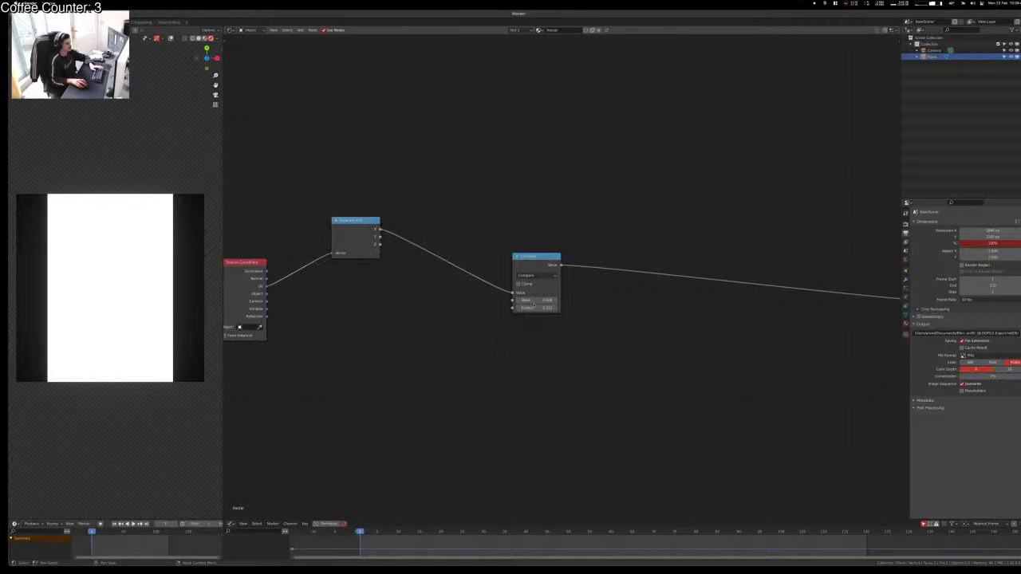
{"action": "left_click", "coordinate": [534, 307]}
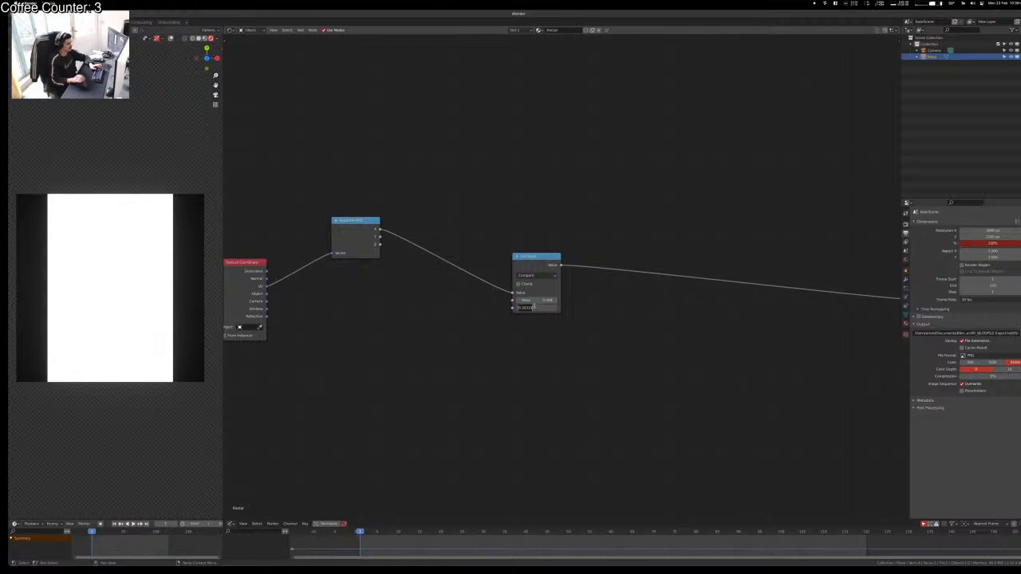
{"action": "type", "text": "1/3"}
{"action": "key", "text": "Return"}
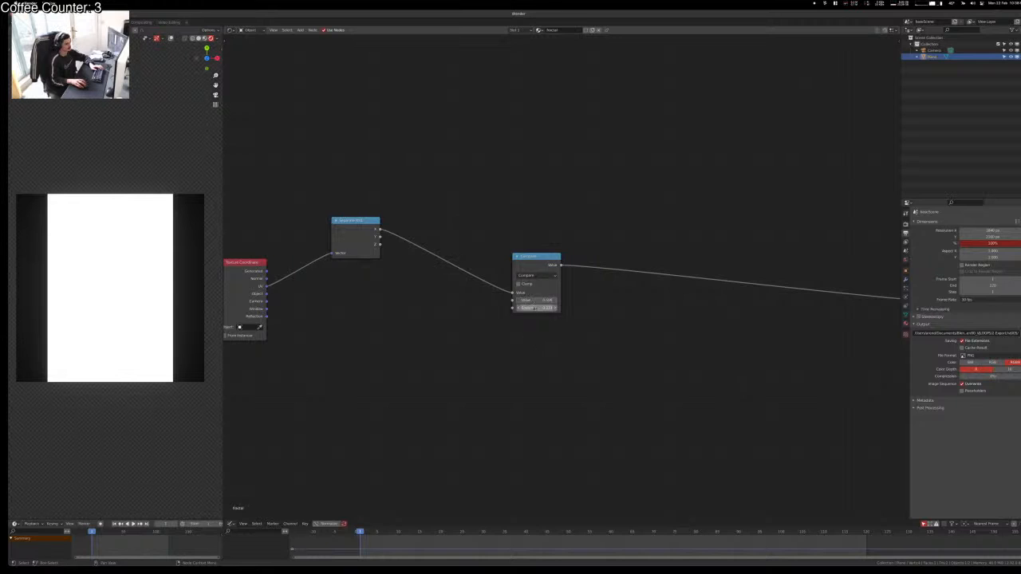
{"action": "left_click", "coordinate": [536, 307]}
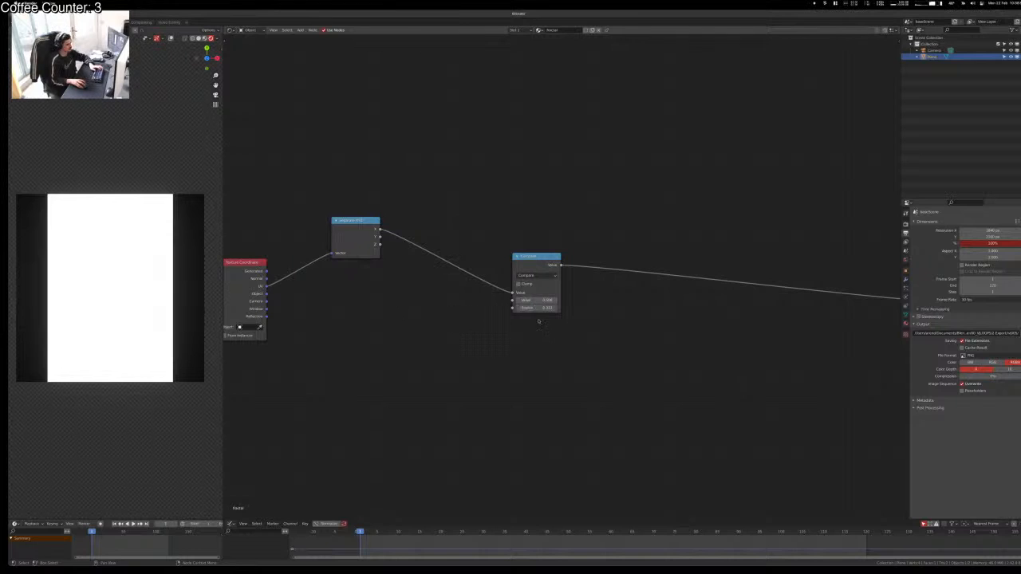
{"action": "key", "text": "BackSpace"}
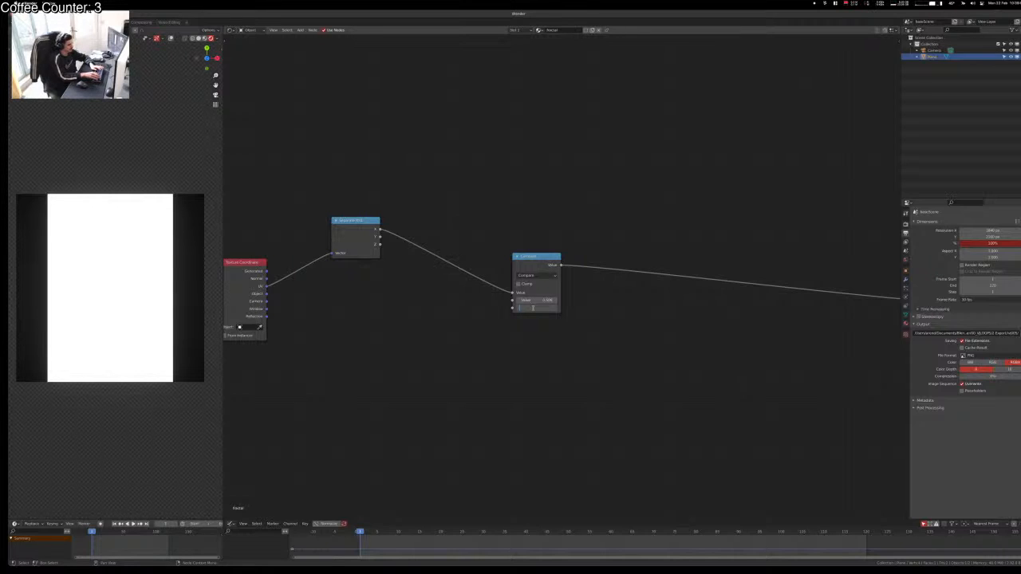
{"action": "type", "text": ".5"}
{"action": "key", "text": "Return"}
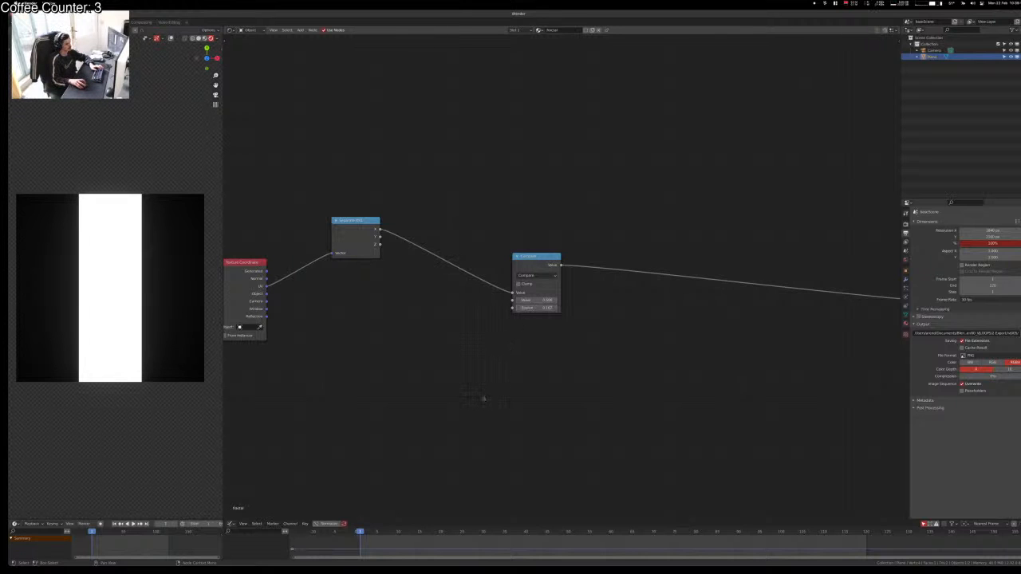
Step: Pan the graph to show the whole chain and move the Compare node up-left
{"action": "scroll", "coordinate": [494, 316], "scroll_direction": "up", "scroll_amount": 2}
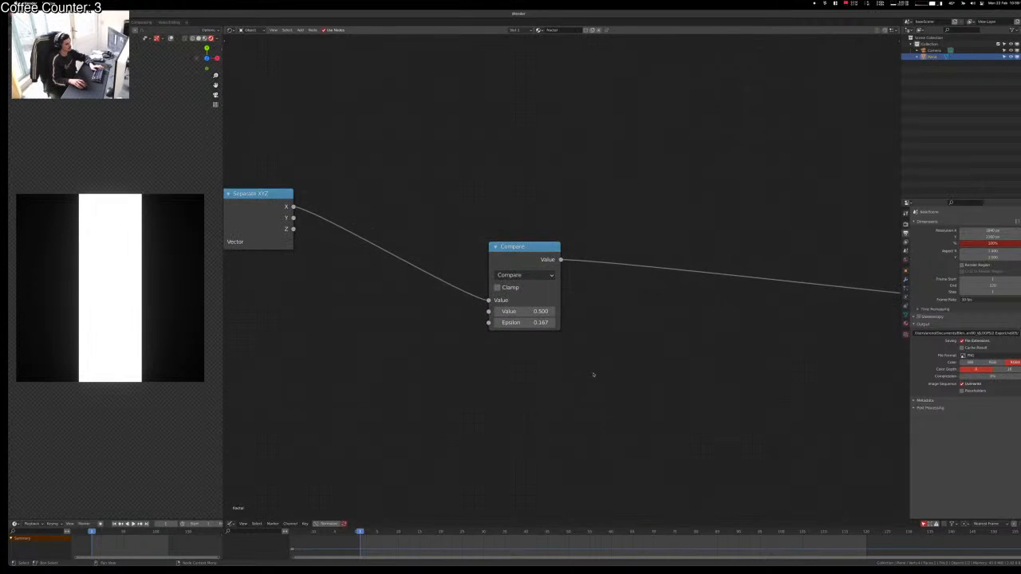
{"action": "scroll", "coordinate": [595, 383], "scroll_direction": "down", "scroll_amount": 4}
{"action": "scroll", "coordinate": [591, 391], "scroll_direction": "up", "scroll_amount": 3}
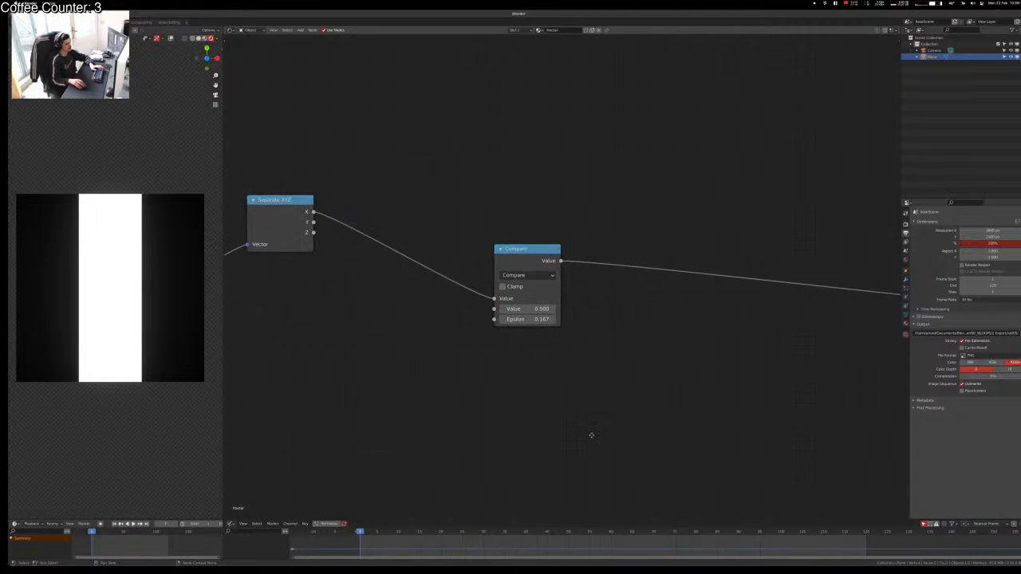
{"action": "middle_click_drag", "start_coordinate": [591, 435], "coordinate": [567, 460]}
{"action": "scroll", "coordinate": [567, 457], "scroll_direction": "down", "scroll_amount": 7}
{"action": "scroll", "coordinate": [565, 453], "scroll_direction": "up", "scroll_amount": 1}
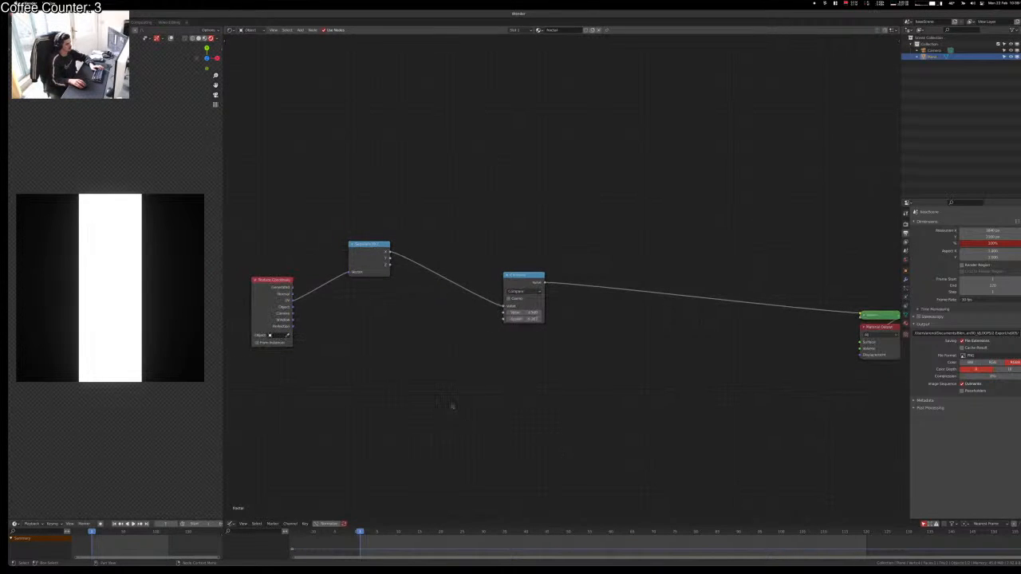
{"action": "scroll", "coordinate": [451, 406], "scroll_direction": "up", "scroll_amount": 2}
{"action": "scroll", "coordinate": [431, 405], "scroll_direction": "down", "scroll_amount": 1}
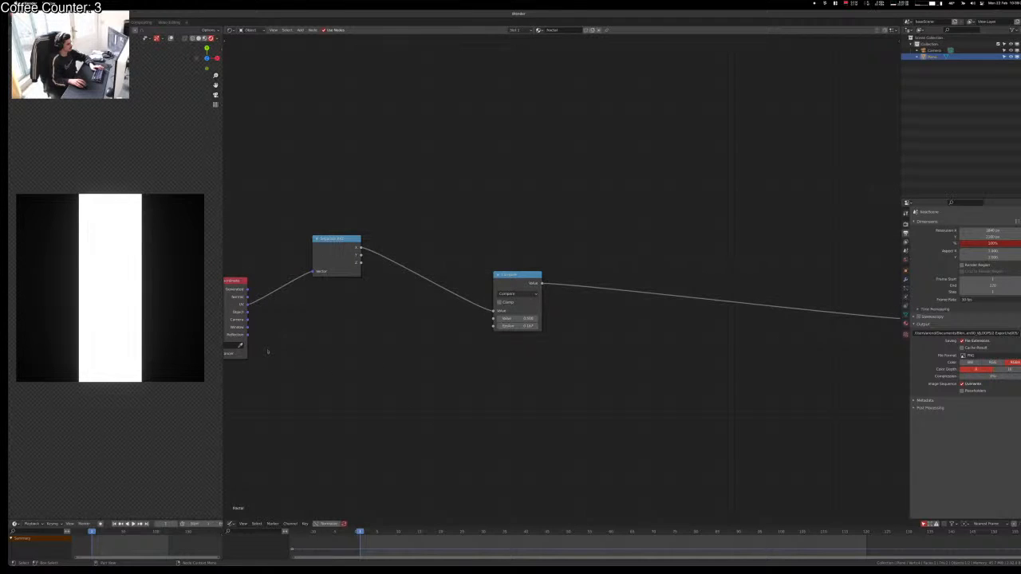
{"action": "middle_click_drag", "start_coordinate": [599, 421], "coordinate": [519, 427]}
{"action": "left_click_drag", "start_coordinate": [428, 300], "coordinate": [374, 189]}
Step: Duplicate the Compare node, feed it the Y coordinate, and preview both Compare outputs
{"action": "key", "text": "shift+d"}
{"action": "left_click", "coordinate": [350, 318]}
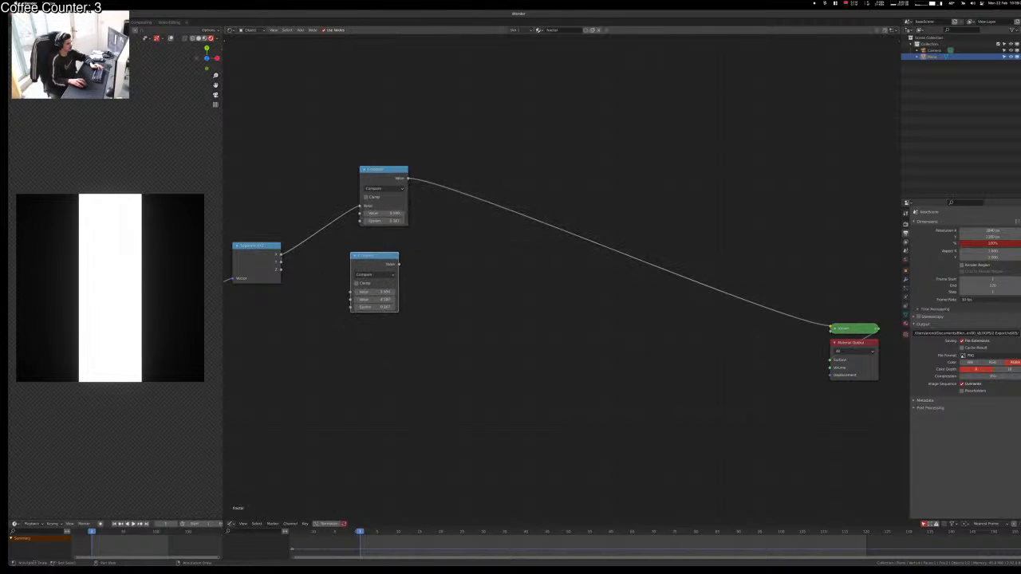
{"action": "left_click_drag", "start_coordinate": [279, 261], "coordinate": [351, 291]}
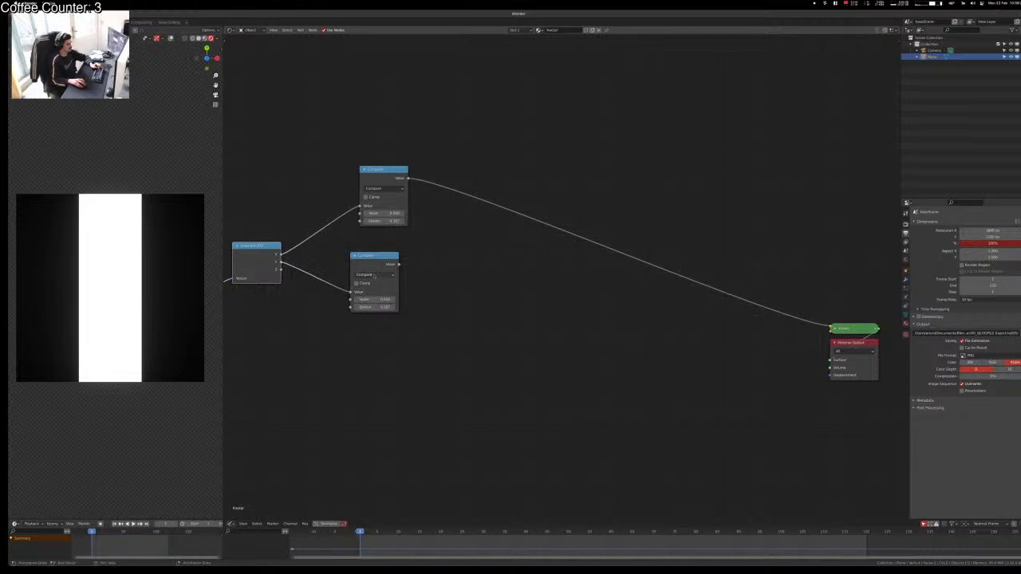
{"action": "left_click", "coordinate": [373, 253], "text": "ctrl+shift"}
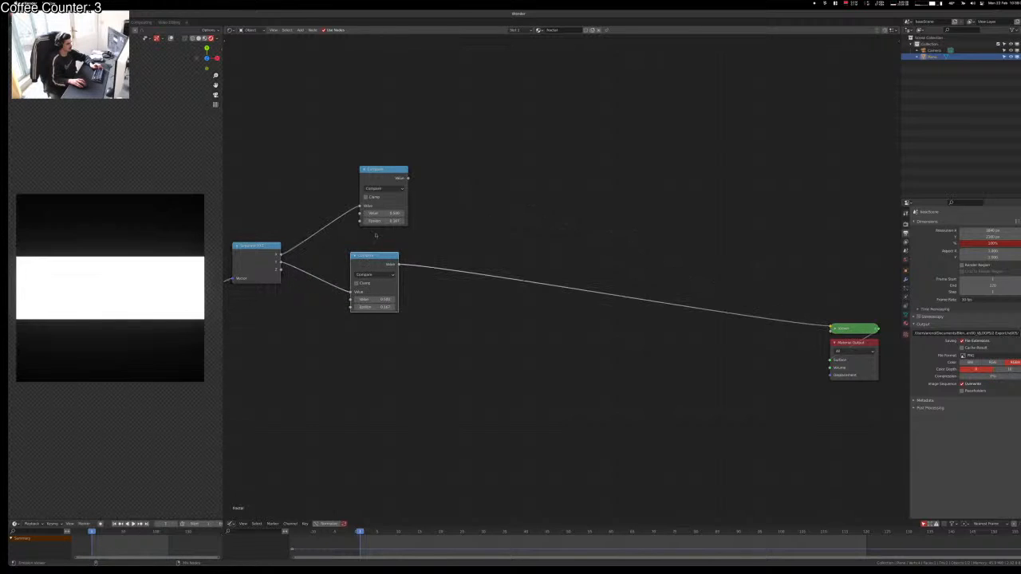
{"action": "left_click", "coordinate": [384, 183], "text": "ctrl+shift"}
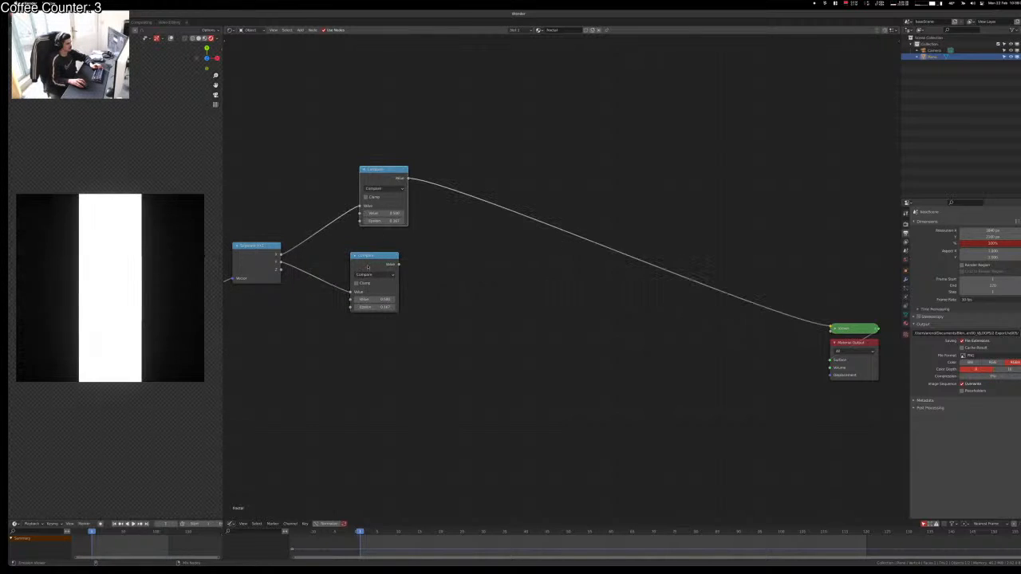
{"action": "left_click", "coordinate": [375, 265], "text": "ctrl+shift"}
{"action": "left_click", "coordinate": [505, 236]}
Step: Add a Multiply Math node taking both Compare outputs as its inputs
{"action": "key", "text": "shift+a"}
{"action": "left_click", "coordinate": [491, 231]}
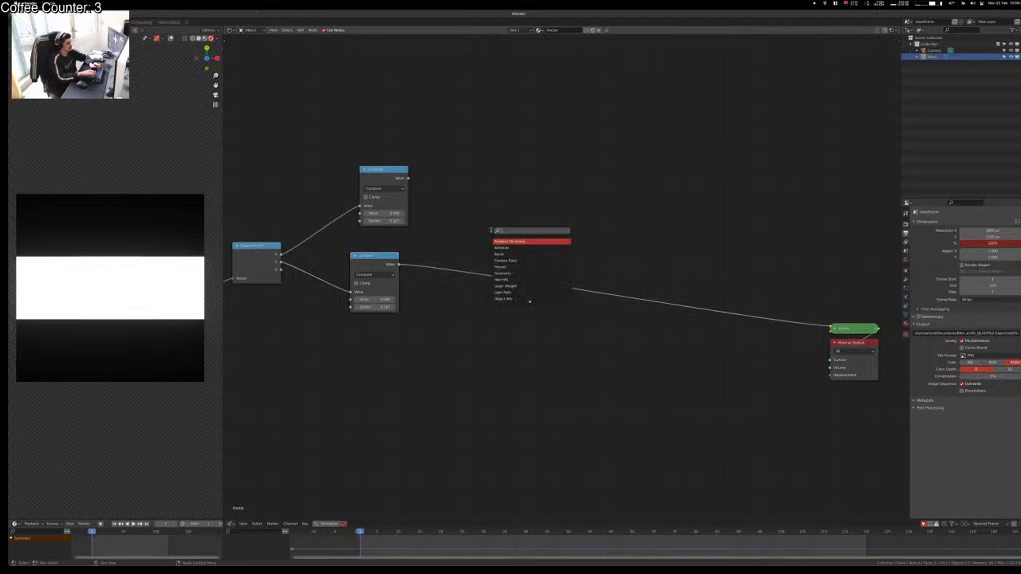
{"action": "type", "text": "math"}
{"action": "key", "text": "Return"}
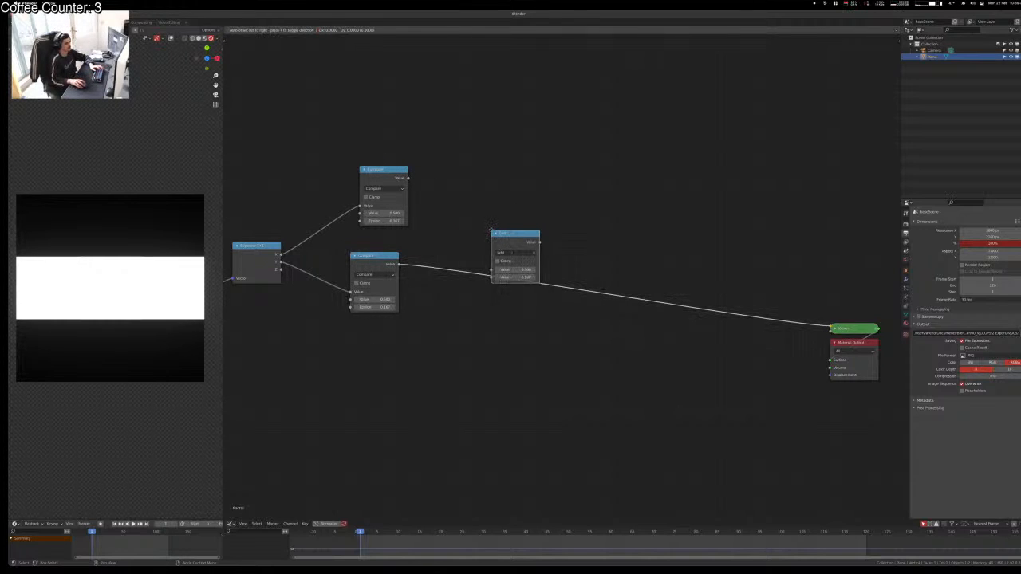
{"action": "left_click", "coordinate": [485, 236]}
{"action": "left_click_drag", "start_coordinate": [503, 241], "coordinate": [481, 250]}
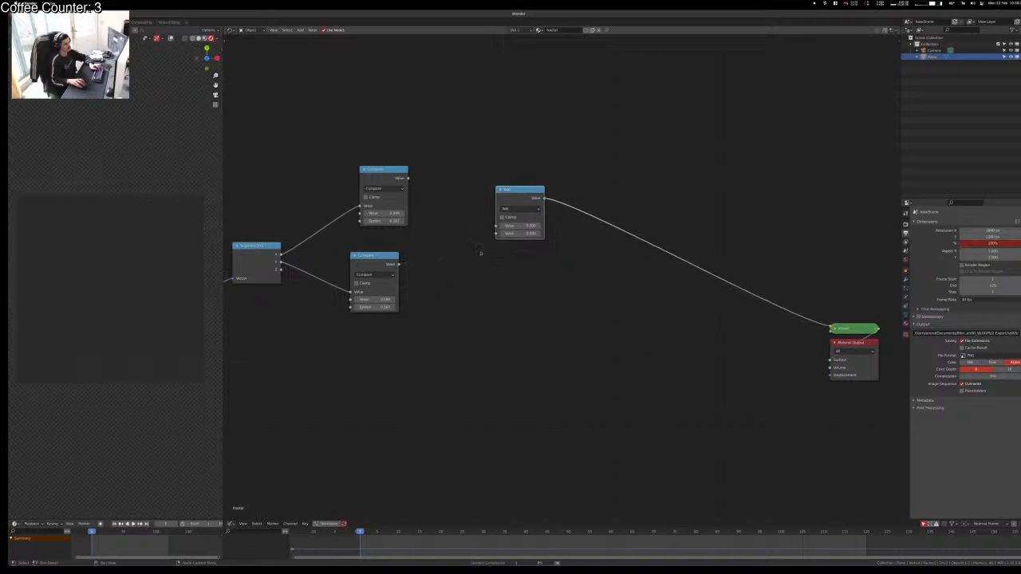
{"action": "left_click", "coordinate": [520, 208]}
{"action": "left_click", "coordinate": [510, 223]}
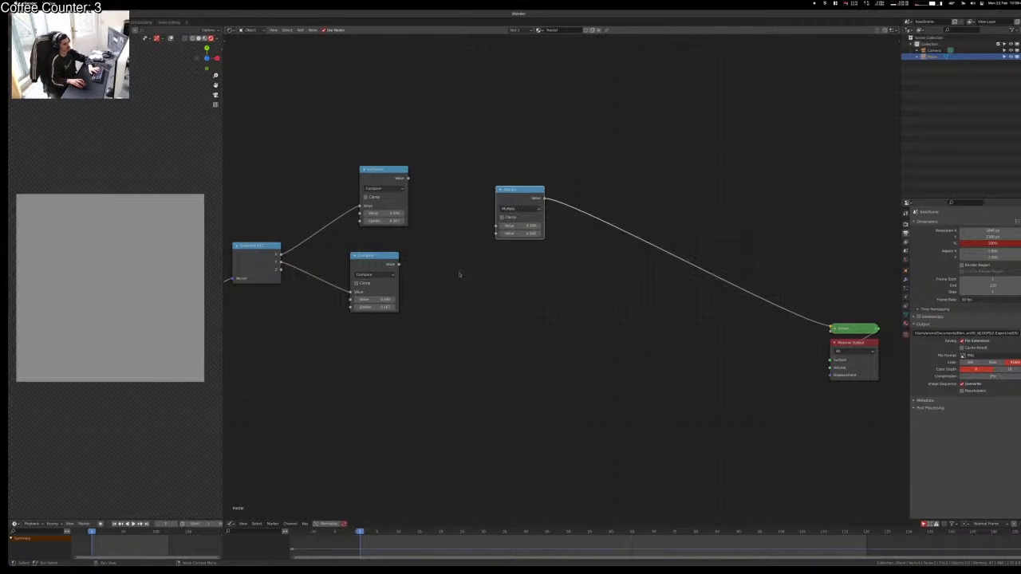
{"action": "right_click_drag", "start_coordinate": [416, 201], "coordinate": [520, 214], "text": "alt"}
{"action": "right_click_drag", "start_coordinate": [378, 283], "coordinate": [537, 206], "text": "alt"}
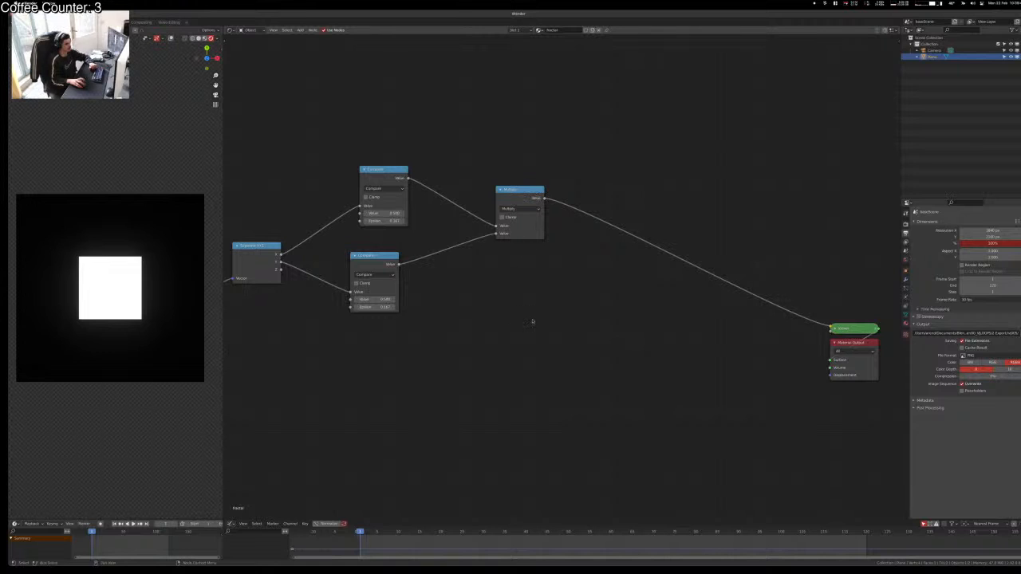
{"action": "left_click_drag", "start_coordinate": [519, 190], "coordinate": [492, 205]}
{"action": "left_click", "coordinate": [463, 290]}
{"action": "middle_click_drag", "start_coordinate": [453, 346], "coordinate": [677, 436]}
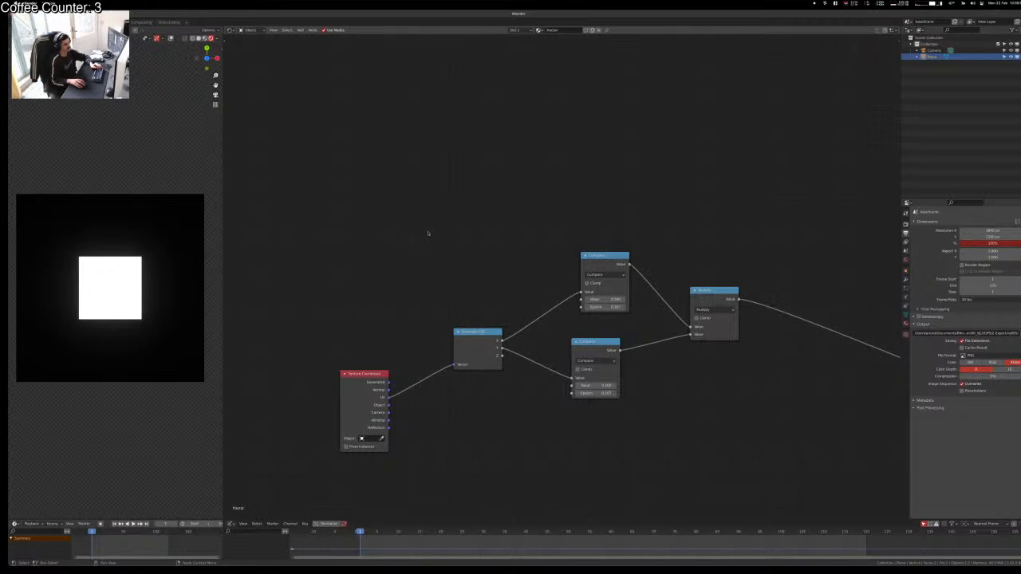
{"action": "key", "text": "shift+a"}
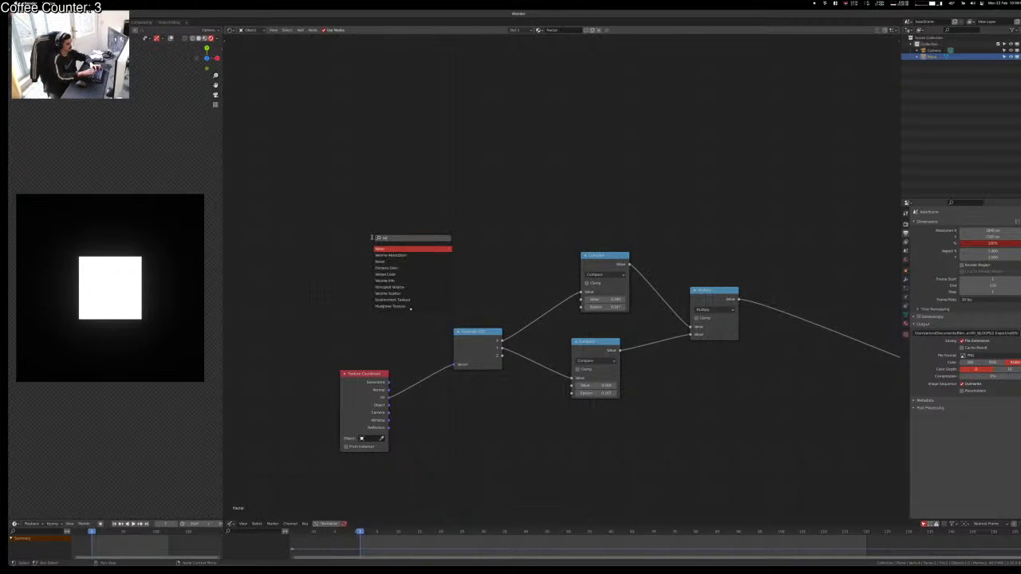
Step: Add a Value node and a Math node placed beside it
{"action": "type", "text": "value"}
{"action": "key", "text": "Return"}
{"action": "left_click", "coordinate": [244, 276]}
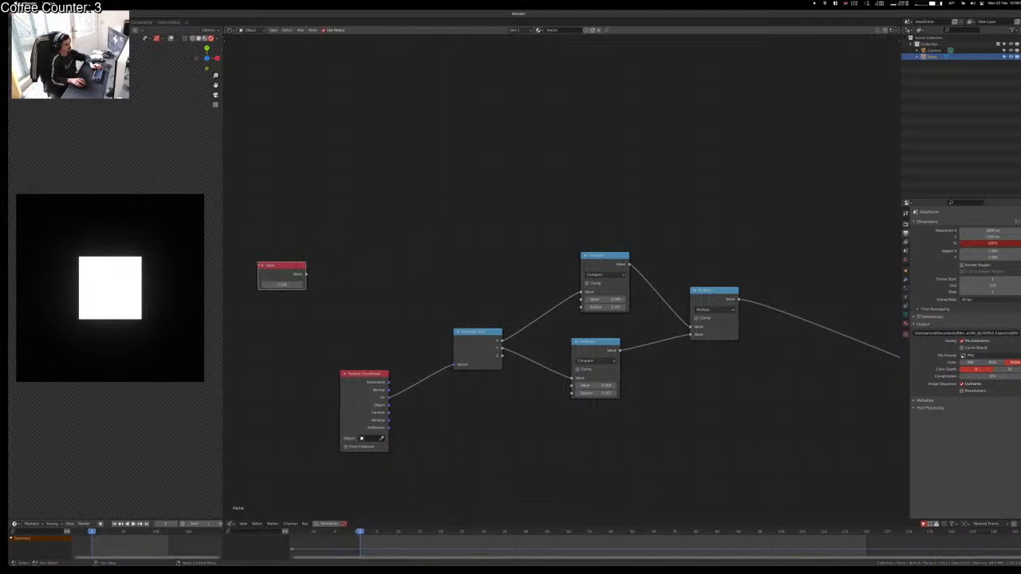
{"action": "key", "text": "shift+a"}
{"action": "type", "text": "add"}
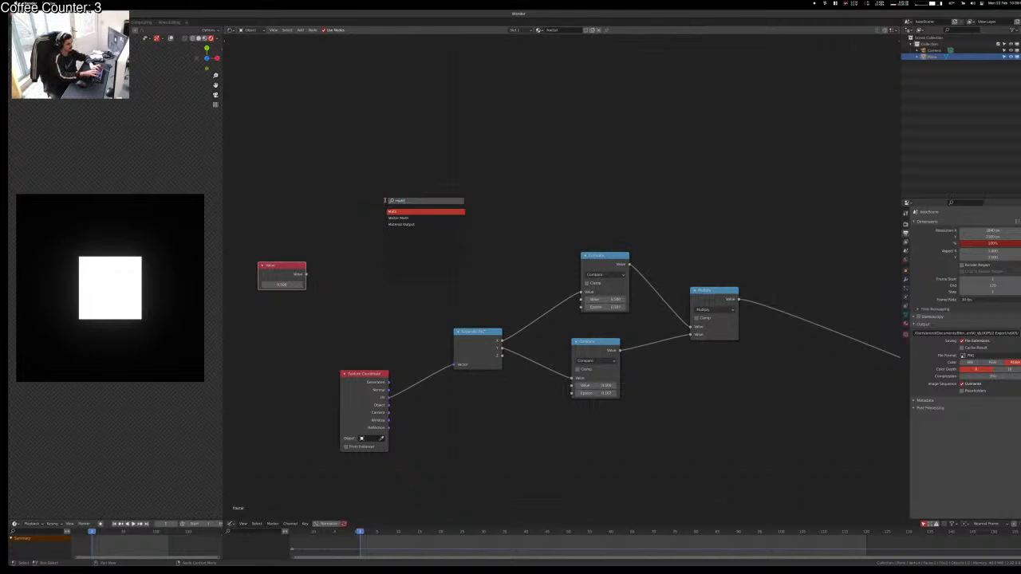
{"action": "key", "text": "Return"}
{"action": "left_click", "coordinate": [371, 266]}
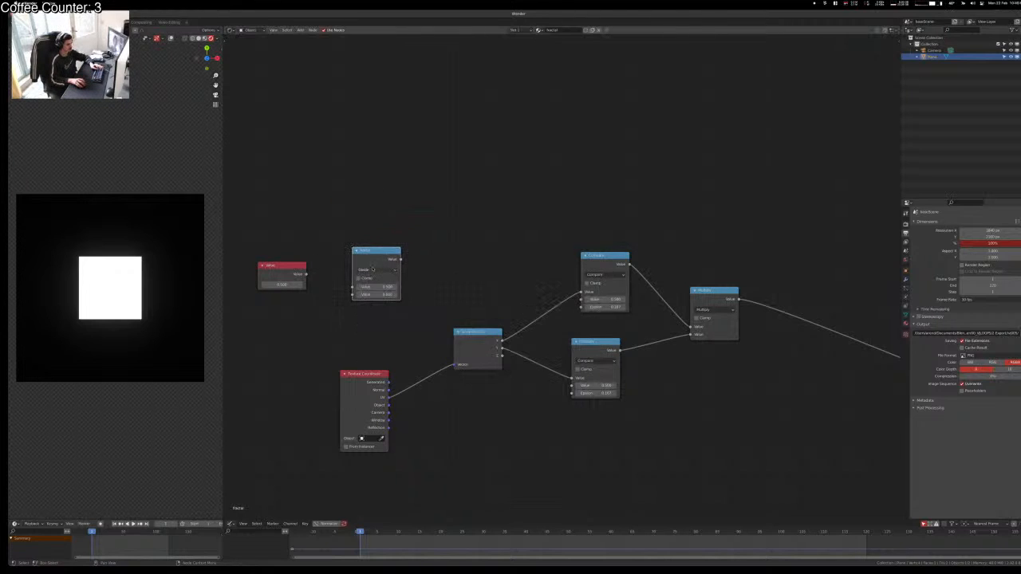
{"action": "key", "text": "g"}
{"action": "left_click", "coordinate": [351, 283]}
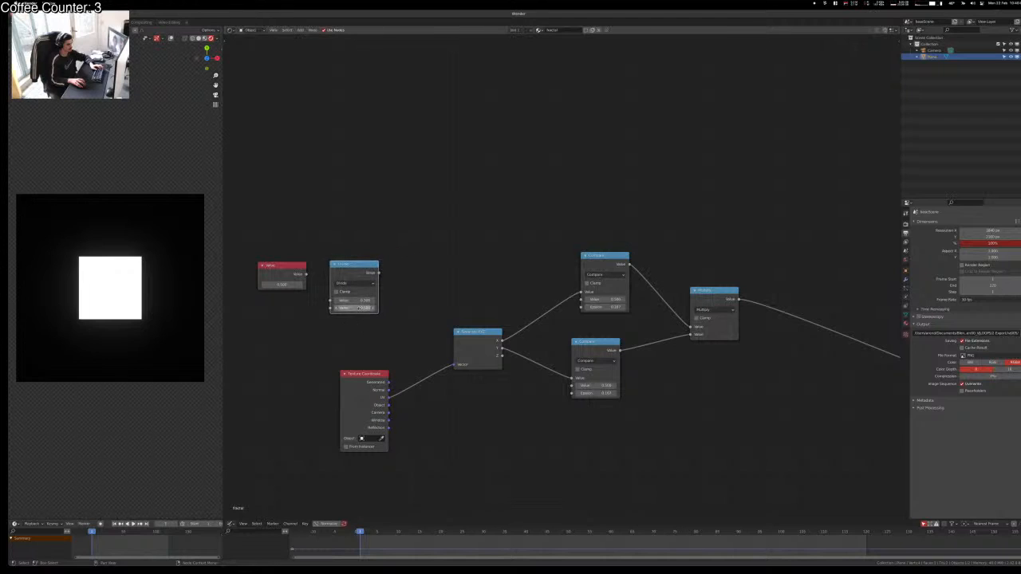
Step: Link the Value into the Math node and make it subtract 1/3
{"action": "left_click_drag", "start_coordinate": [332, 299], "coordinate": [305, 274]}
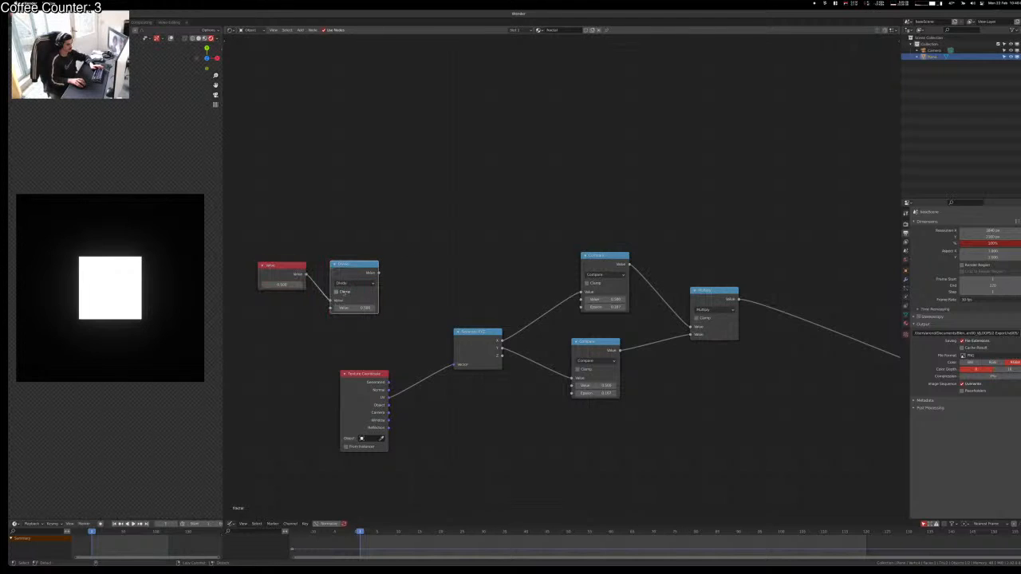
{"action": "left_click", "coordinate": [348, 285]}
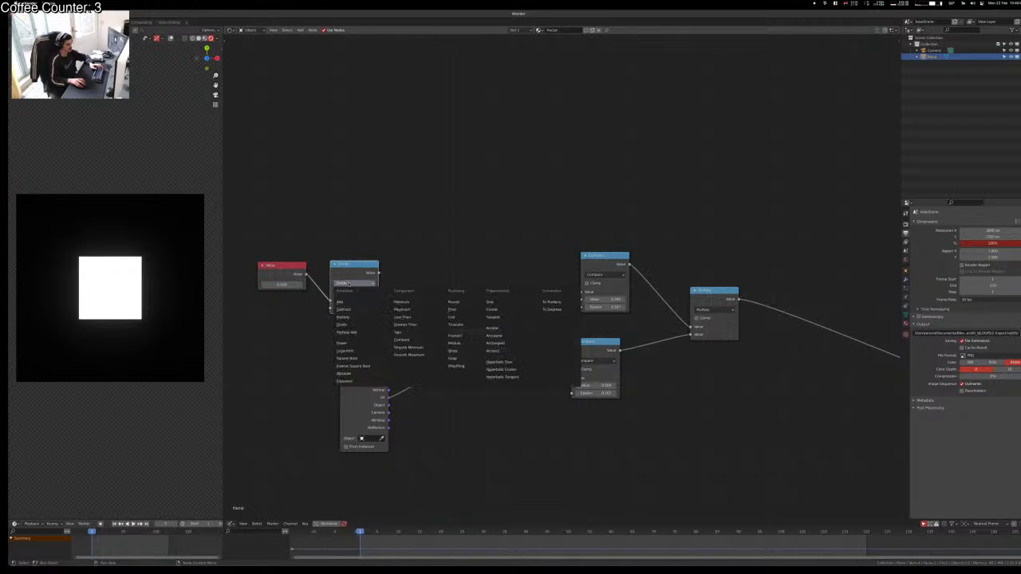
{"action": "left_click", "coordinate": [349, 284]}
{"action": "left_click", "coordinate": [356, 307]}
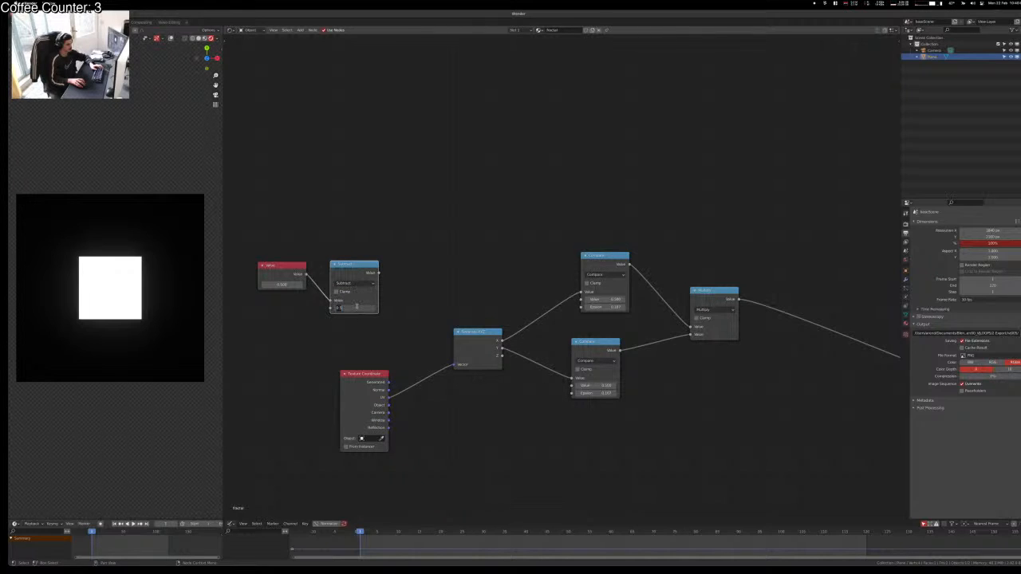
{"action": "type", "text": "1"}
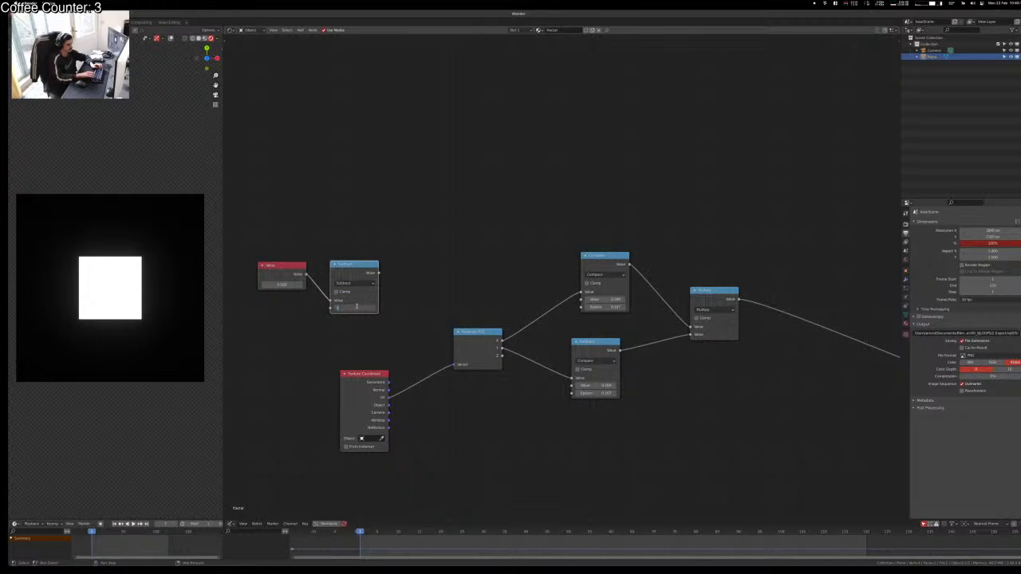
{"action": "type", "text": "/3"}
{"action": "key", "text": "Return"}
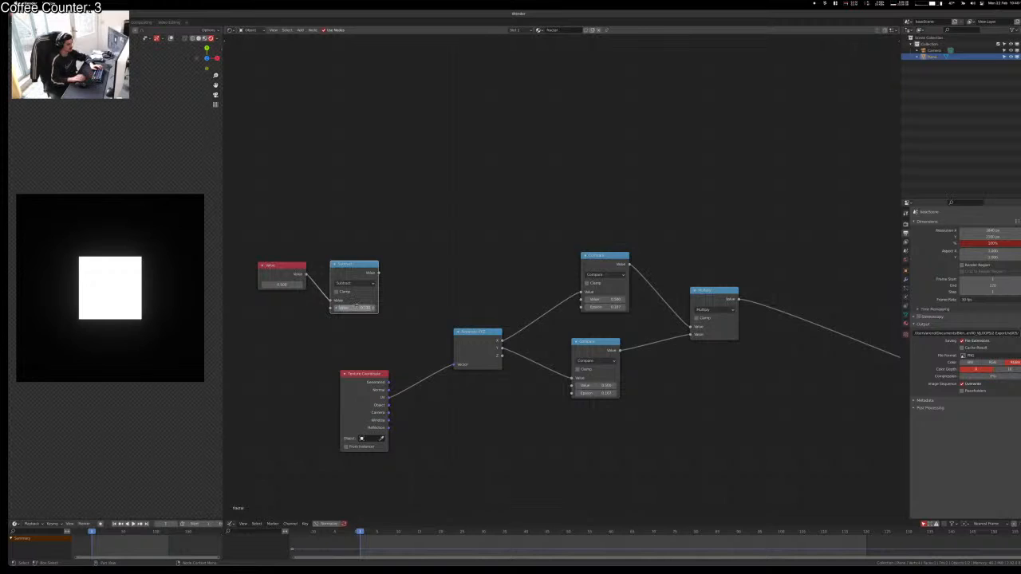
Step: Feed the Value into the bottom Compare node, adding a reroute point on its links
{"action": "left_click", "coordinate": [449, 289]}
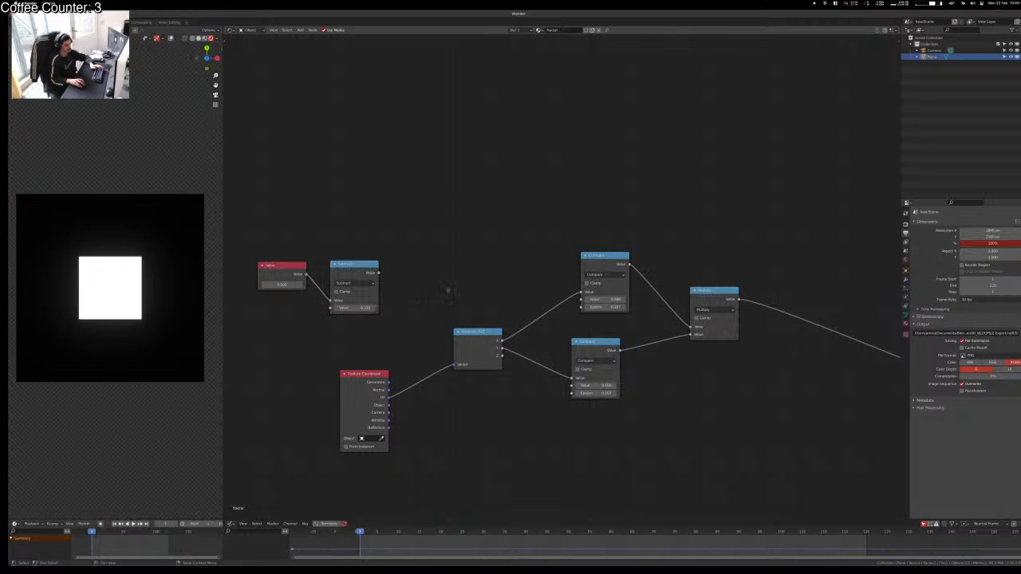
{"action": "left_click_drag", "start_coordinate": [358, 265], "coordinate": [368, 261]}
{"action": "left_click", "coordinate": [453, 278]}
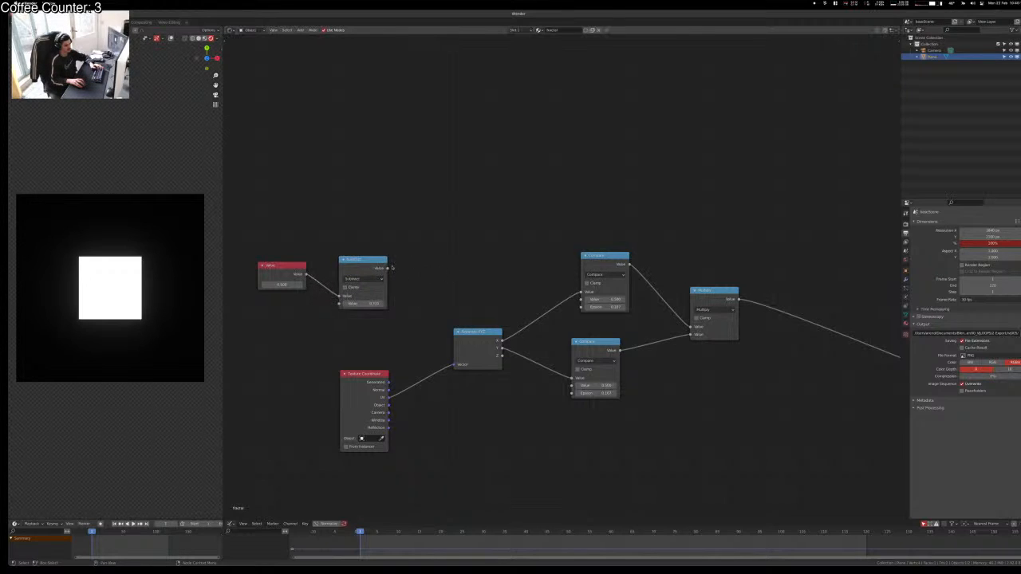
{"action": "right_click_drag", "start_coordinate": [387, 269], "coordinate": [602, 283], "text": "alt"}
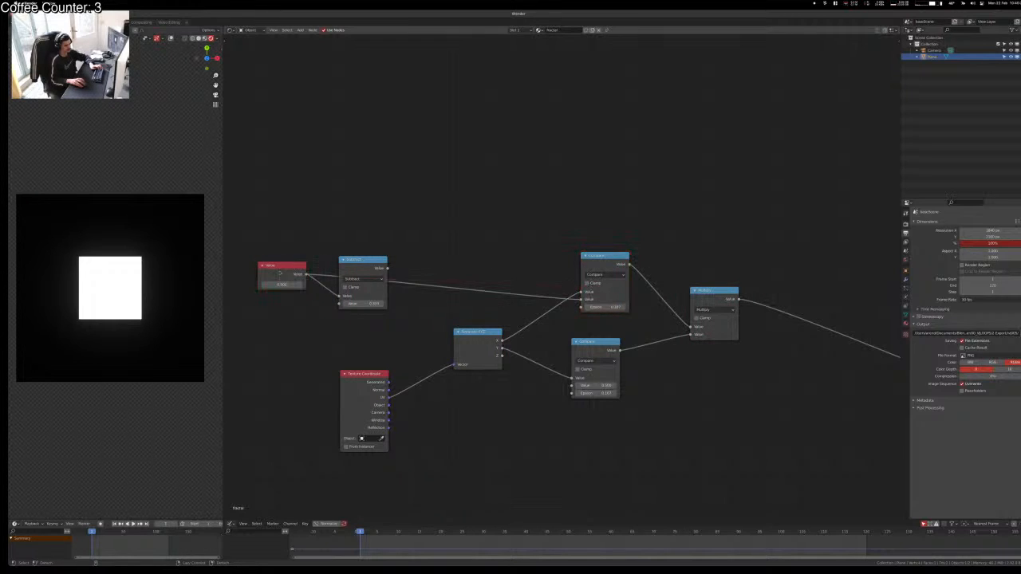
{"action": "right_click_drag", "start_coordinate": [280, 273], "coordinate": [591, 367], "text": "alt"}
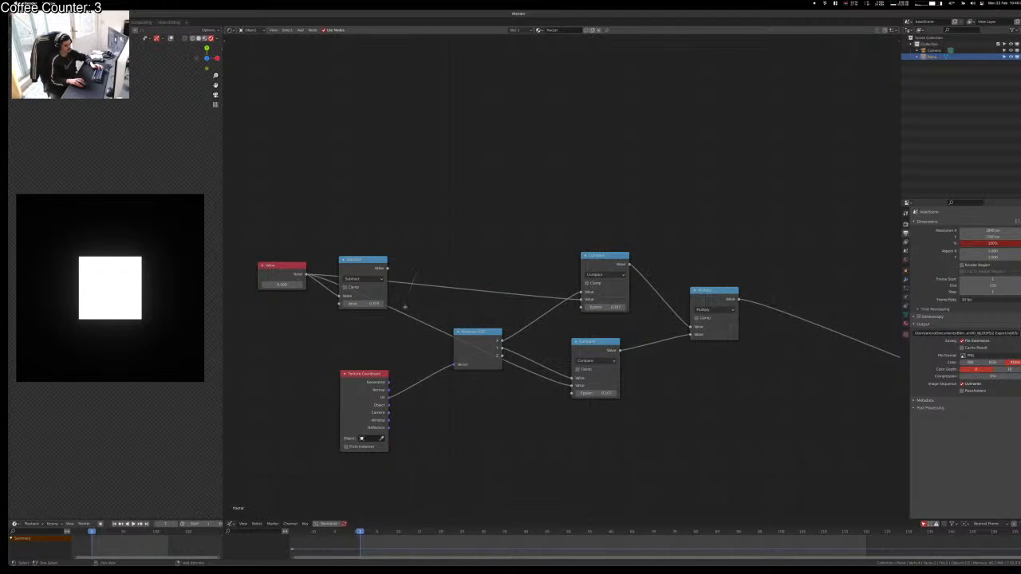
{"action": "right_click_drag", "start_coordinate": [405, 307], "coordinate": [396, 333], "text": "shift"}
{"action": "key", "text": "g"}
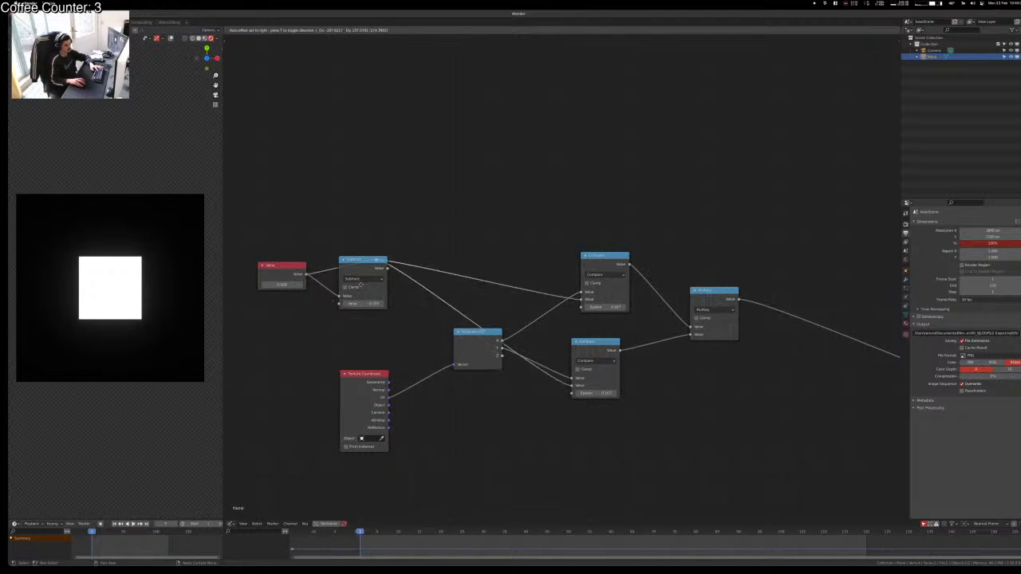
{"action": "left_click", "coordinate": [359, 253]}
Step: Link the Subtract result into both Compare nodes through a reroute point
{"action": "left_click_drag", "start_coordinate": [359, 265], "coordinate": [383, 301]}
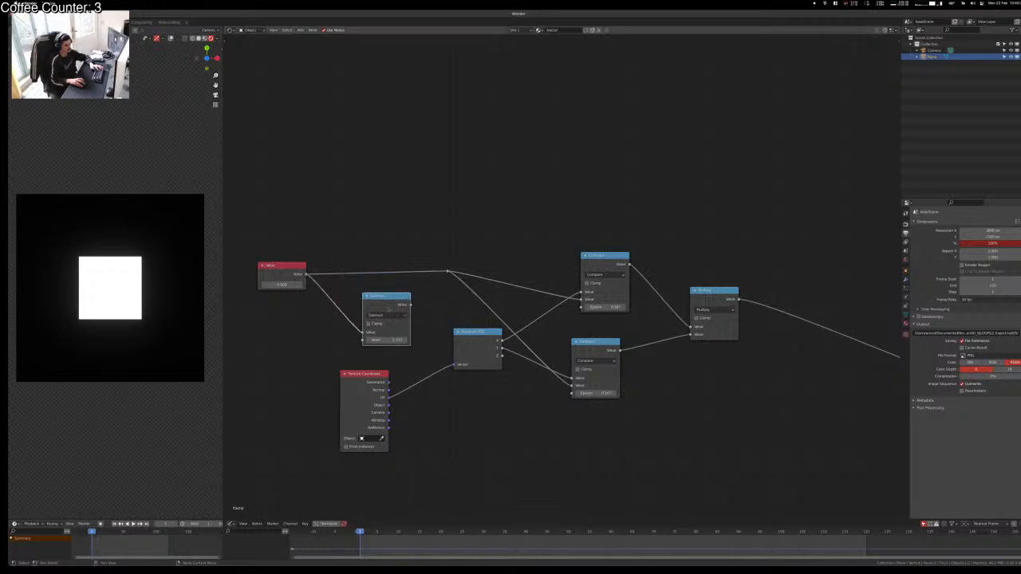
{"action": "left_click", "coordinate": [574, 361], "text": "shift"}
{"action": "right_click_drag", "start_coordinate": [574, 361], "coordinate": [576, 363], "text": "alt"}
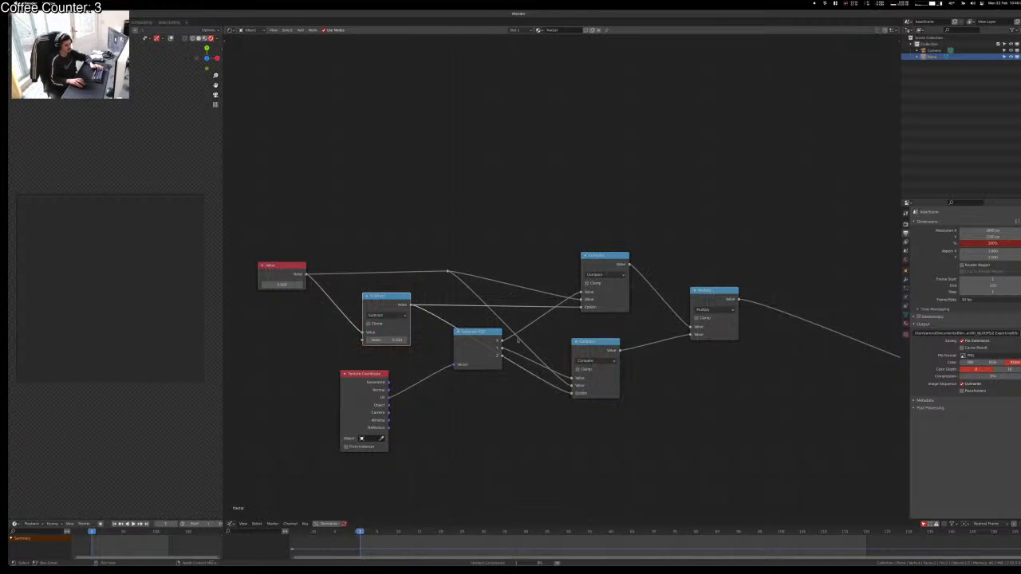
{"action": "right_click_drag", "start_coordinate": [423, 289], "coordinate": [426, 321], "text": "shift"}
{"action": "key", "text": "g"}
{"action": "left_click", "coordinate": [457, 317]}
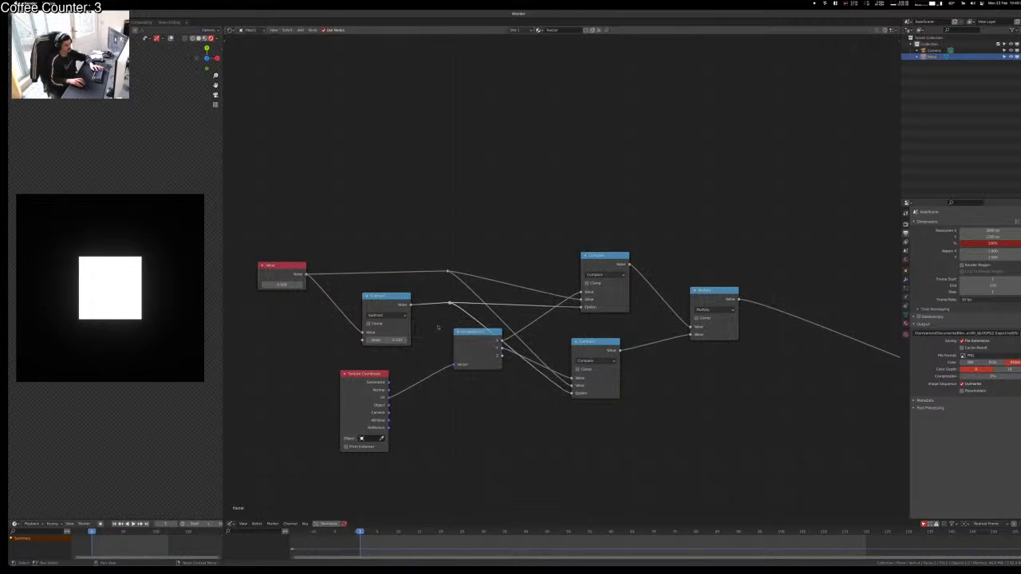
{"action": "left_click", "coordinate": [440, 327]}
Step: Test raising the Value to about 0.9 and varying the Subtract amount
{"action": "mouse_move", "coordinate": [282, 284]}
{"action": "left_mouse_down"}
{"action": "mouse_move", "coordinate": [299, 284]}
{"action": "mouse_move", "coordinate": [266, 285]}
{"action": "mouse_move", "coordinate": [295, 285]}
{"action": "mouse_move", "coordinate": [282, 285]}
{"action": "left_mouse_up"}
{"action": "mouse_move", "coordinate": [397, 340]}
{"action": "left_mouse_down"}
{"action": "mouse_move", "coordinate": [378, 340]}
{"action": "mouse_move", "coordinate": [397, 339]}
{"action": "left_mouse_up"}
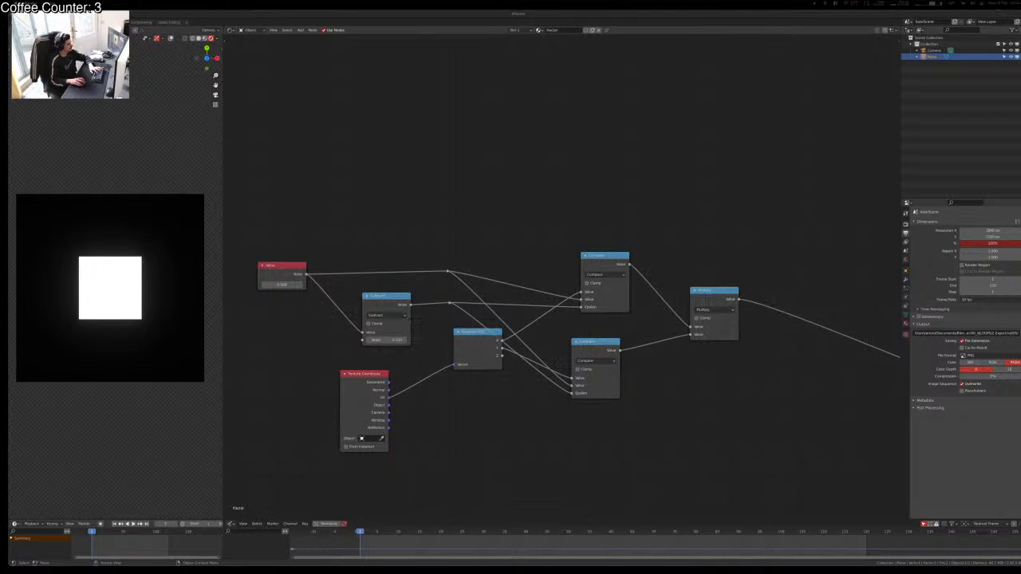
{"action": "left_click", "coordinate": [275, 266]}
Step: Delete the Value and Subtract nodes and dangling reroutes, and switch the final Math node to Add
{"action": "key", "text": "x"}
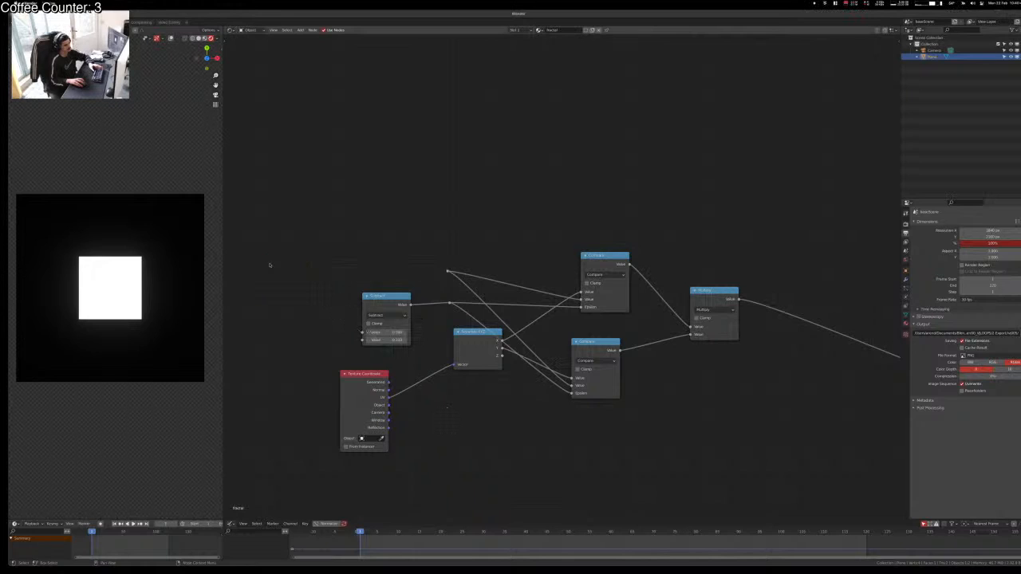
{"action": "left_click", "coordinate": [383, 296]}
{"action": "key", "text": "x"}
{"action": "left_click_drag", "start_coordinate": [412, 238], "coordinate": [449, 310]}
{"action": "key", "text": "x"}
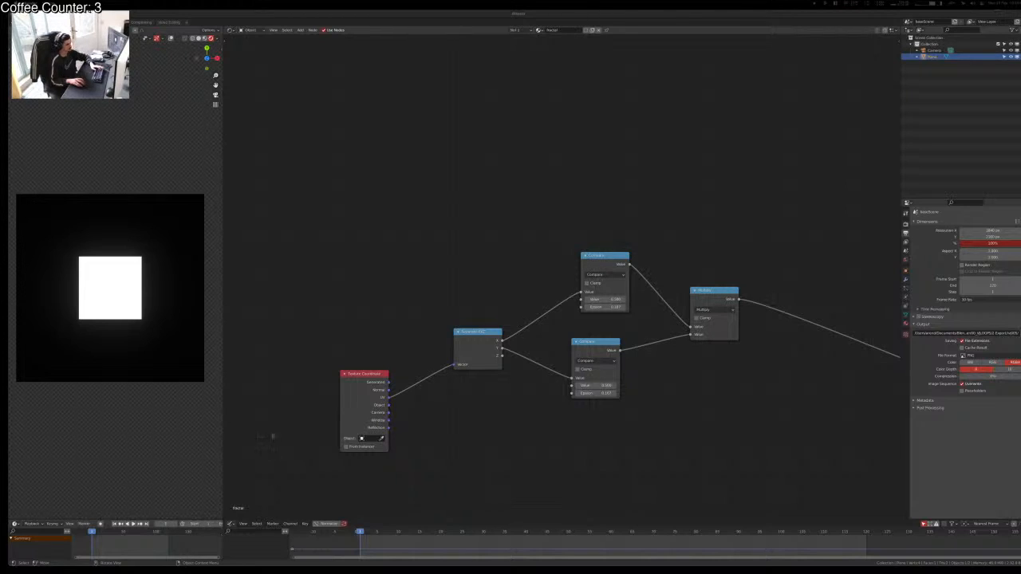
{"action": "left_click", "coordinate": [717, 311]}
{"action": "key", "text": "a"}
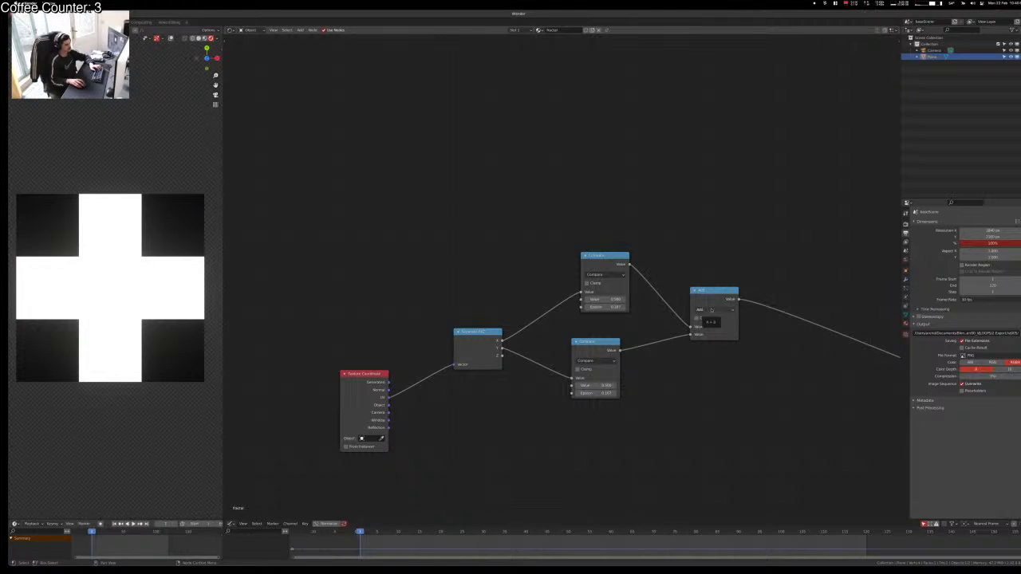
Step: Switch the combining Math node's operation back to Multiply, restoring the white square preview
{"action": "left_click", "coordinate": [712, 311]}
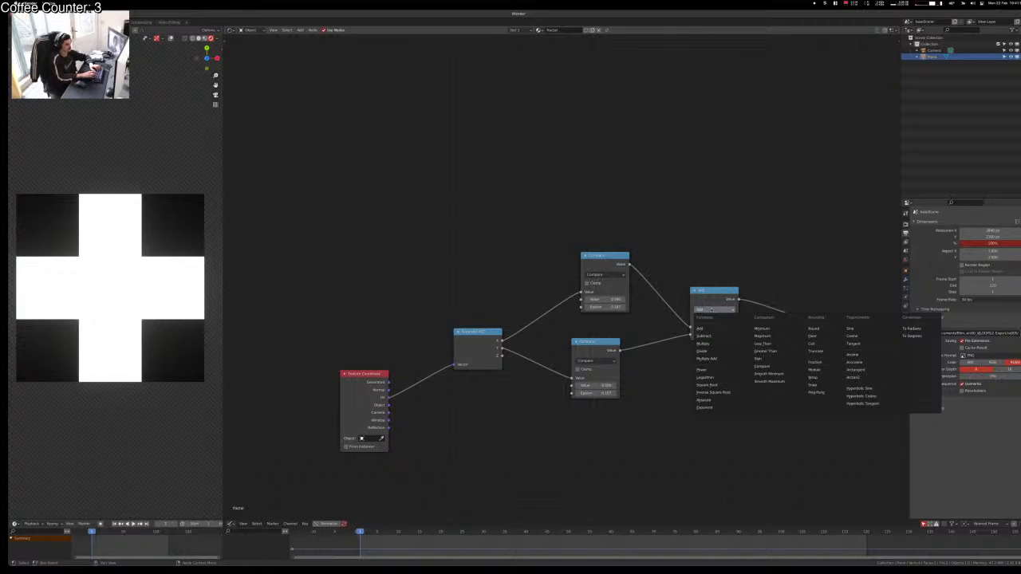
{"action": "key", "text": "m"}
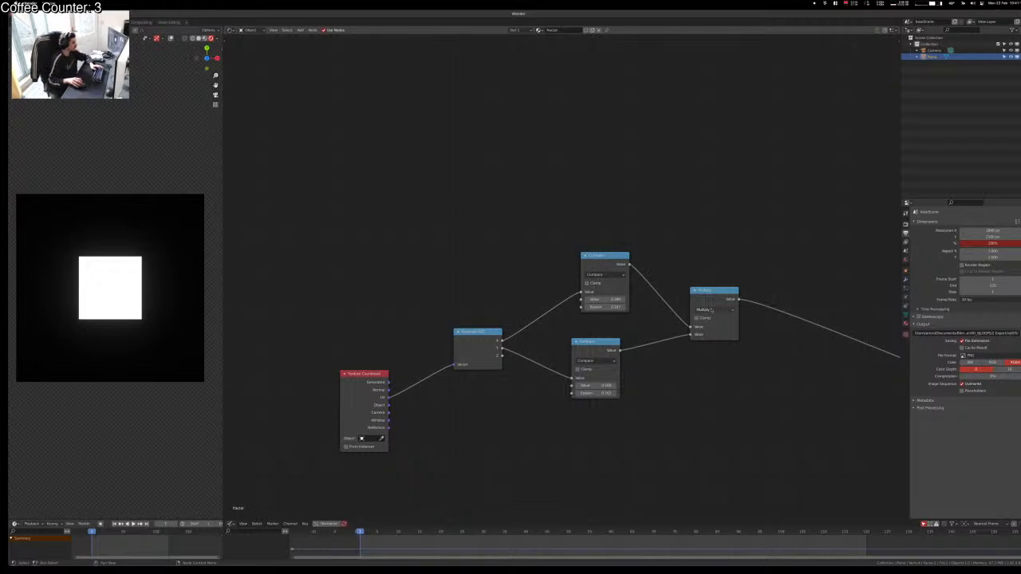
{"action": "left_click_drag", "start_coordinate": [394, 386], "coordinate": [420, 423]}
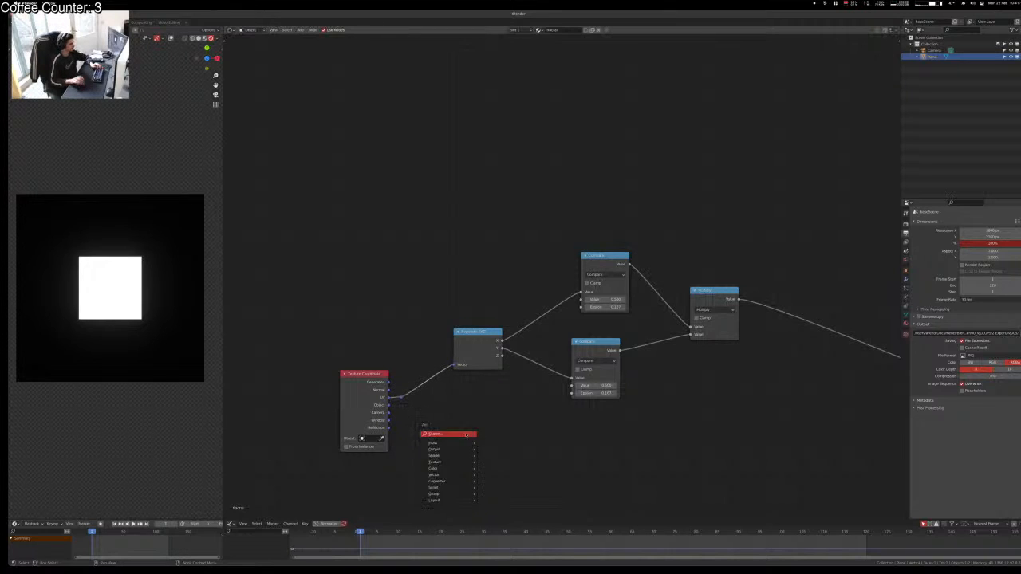
Step: Add a Vector Math node below the mask nodes and feed it the UV output
{"action": "type", "text": "vector ma"}
{"action": "key", "text": "Return"}
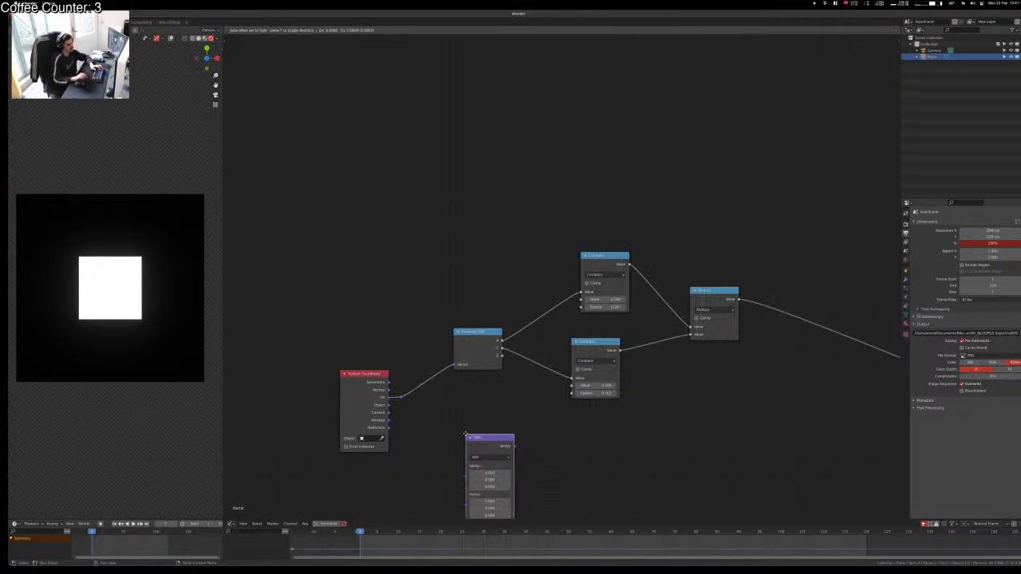
{"action": "left_click", "coordinate": [515, 398]}
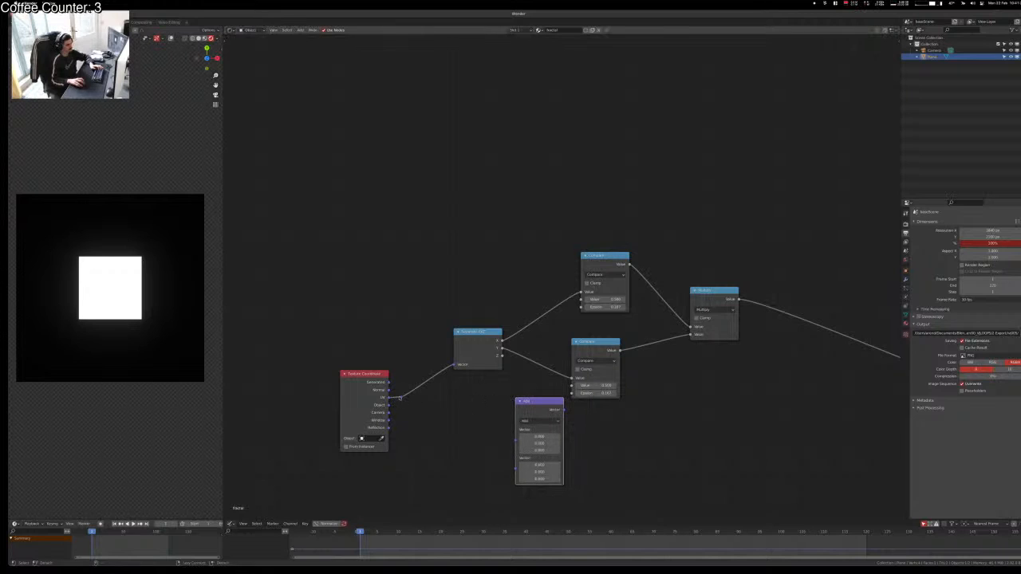
{"action": "left_click_drag", "start_coordinate": [399, 397], "coordinate": [480, 406]}
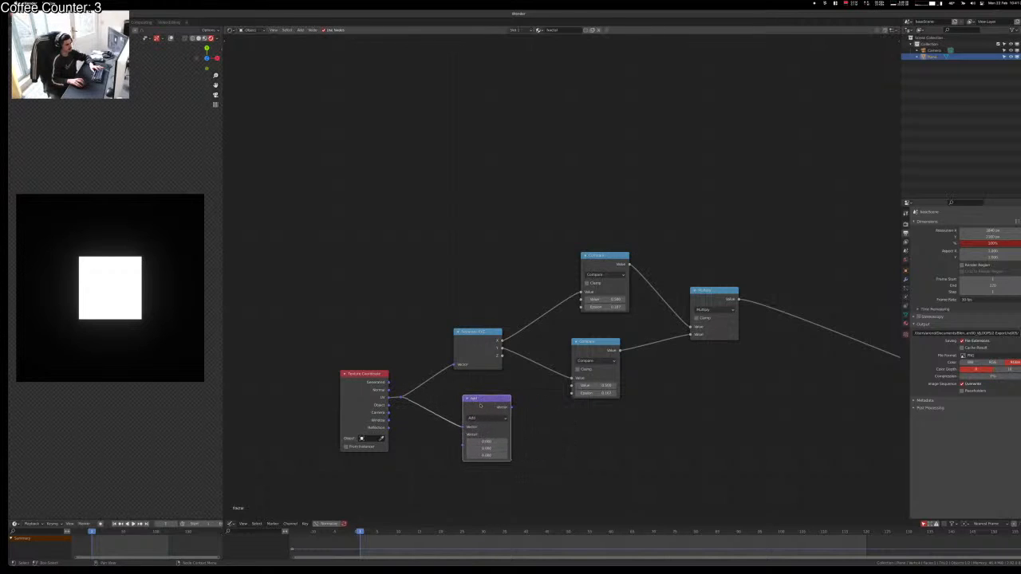
{"action": "left_click", "coordinate": [547, 402]}
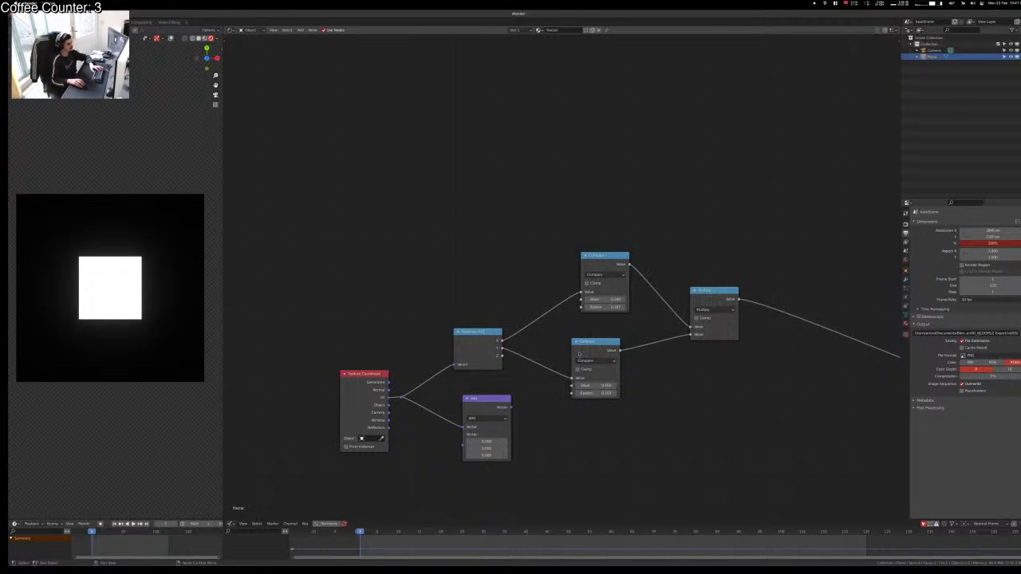
Step: Raise the mask nodes, lower Vector Math, and shift Texture Coordinate and the UV reroute left
{"action": "scroll", "coordinate": [689, 420], "scroll_direction": "down", "scroll_amount": 3}
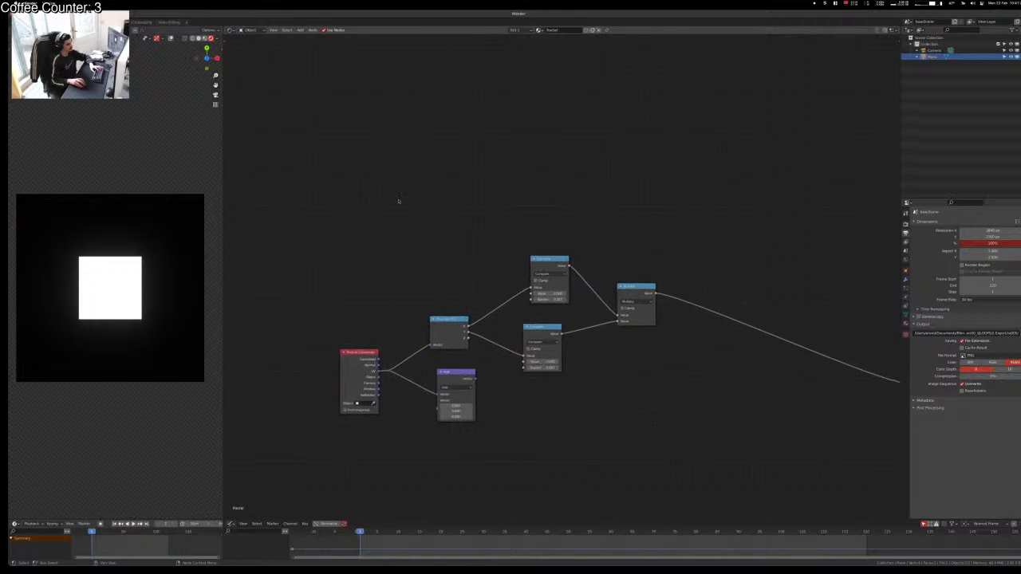
{"action": "left_click_drag", "start_coordinate": [393, 197], "coordinate": [642, 373]}
{"action": "key", "text": "g"}
{"action": "left_click", "coordinate": [639, 350]}
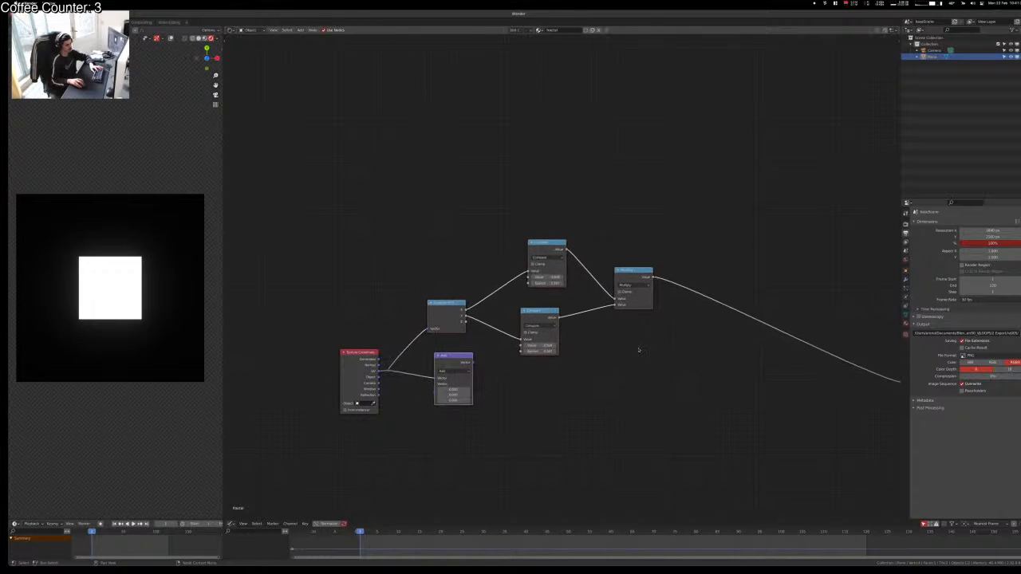
{"action": "left_click_drag", "start_coordinate": [454, 363], "coordinate": [449, 389]}
{"action": "scroll", "coordinate": [438, 376], "scroll_direction": "up", "scroll_amount": 2}
{"action": "left_click_drag", "start_coordinate": [296, 380], "coordinate": [245, 378]}
{"action": "left_click_drag", "start_coordinate": [361, 386], "coordinate": [317, 405]}
{"action": "key", "text": "g"}
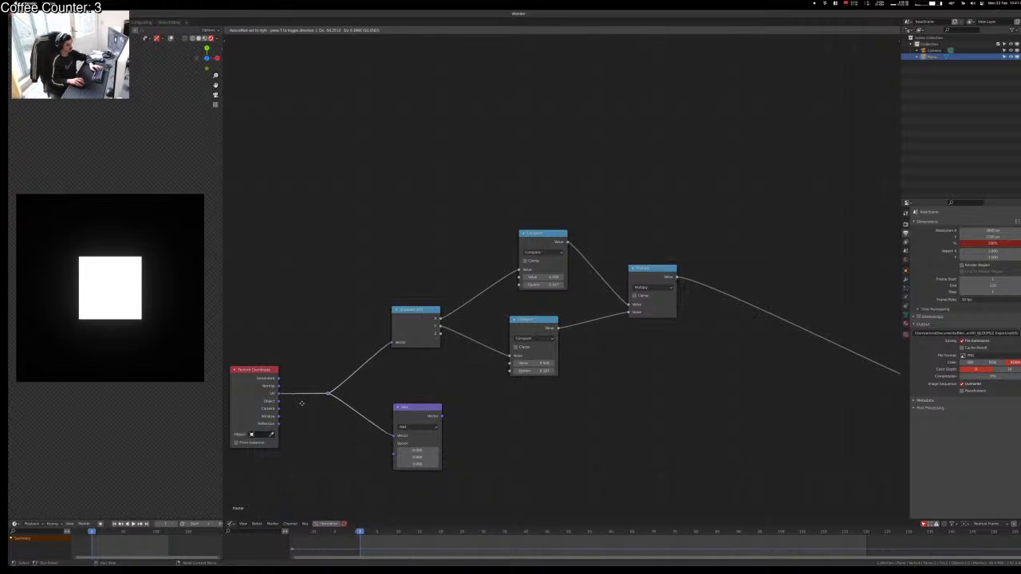
{"action": "left_click", "coordinate": [297, 405]}
{"action": "left_click", "coordinate": [383, 391]}
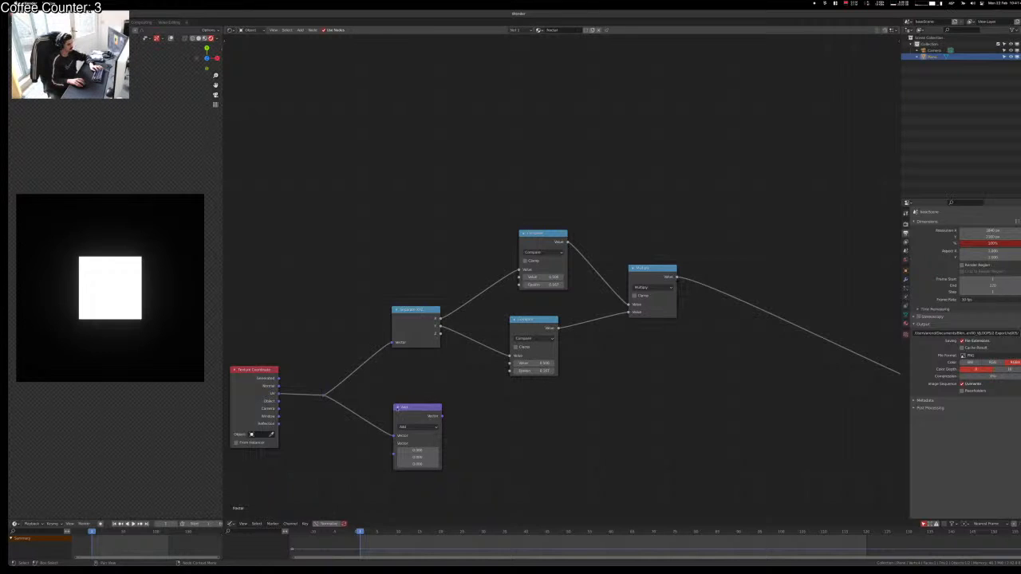
Step: Move the Vector Math node far right and shift Separate XYZ, both Compares and Multiply up-left
{"action": "left_click_drag", "start_coordinate": [416, 418], "coordinate": [710, 416]}
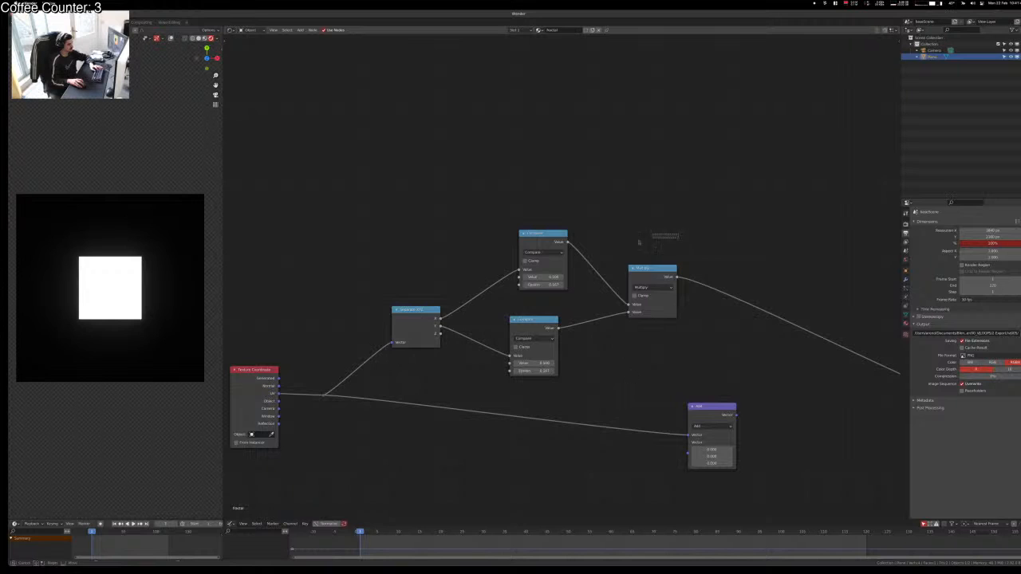
{"action": "left_click_drag", "start_coordinate": [679, 233], "coordinate": [391, 355]}
{"action": "key", "text": "g"}
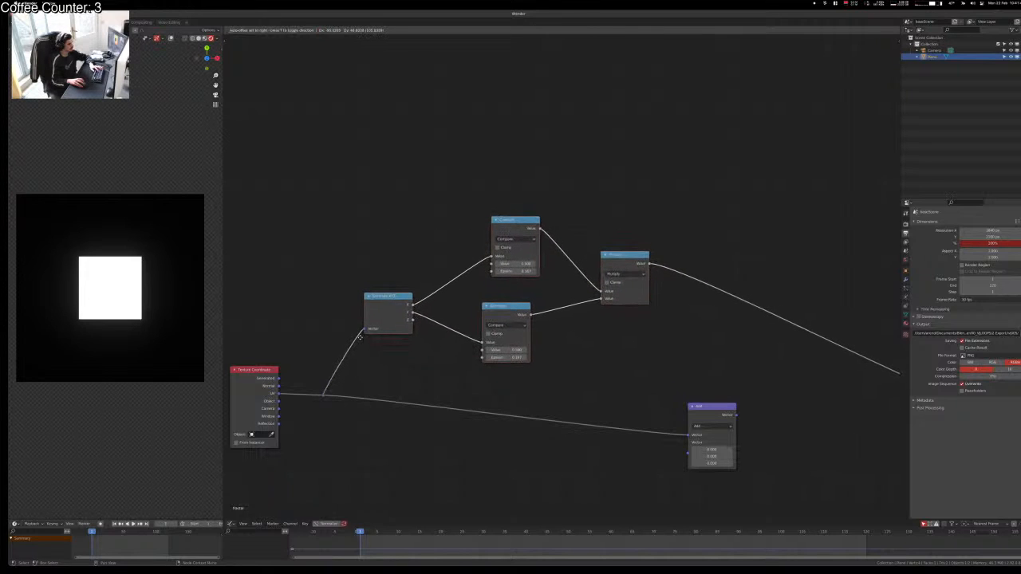
{"action": "left_click", "coordinate": [359, 338]}
{"action": "middle_click_drag", "start_coordinate": [530, 375], "coordinate": [485, 356]}
Step: Set the vector node to Subtract and place it near the output link
{"action": "scroll", "coordinate": [492, 347], "scroll_direction": "up", "scroll_amount": 1}
{"action": "scroll", "coordinate": [488, 347], "scroll_direction": "up", "scroll_amount": 2}
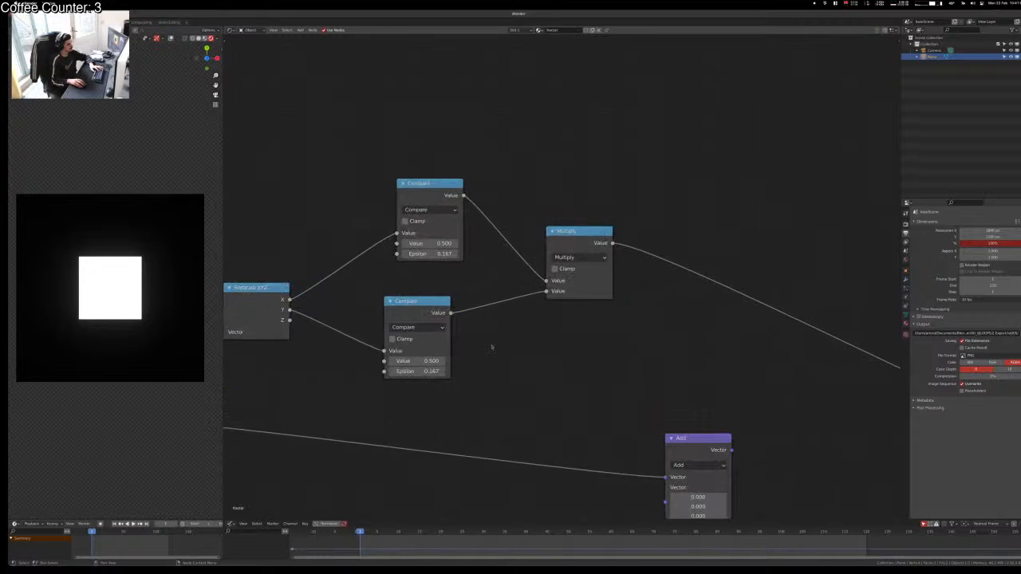
{"action": "scroll", "coordinate": [582, 374], "scroll_direction": "down", "scroll_amount": 1}
{"action": "middle_click_drag", "start_coordinate": [581, 374], "coordinate": [473, 366]}
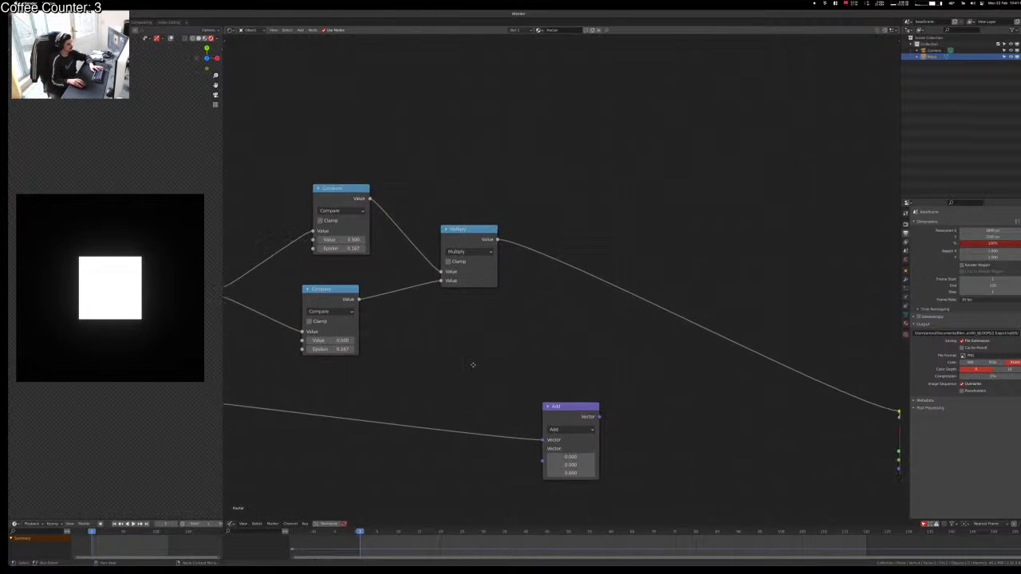
{"action": "left_click", "coordinate": [577, 428]}
{"action": "key", "text": "s"}
{"action": "key", "text": "g"}
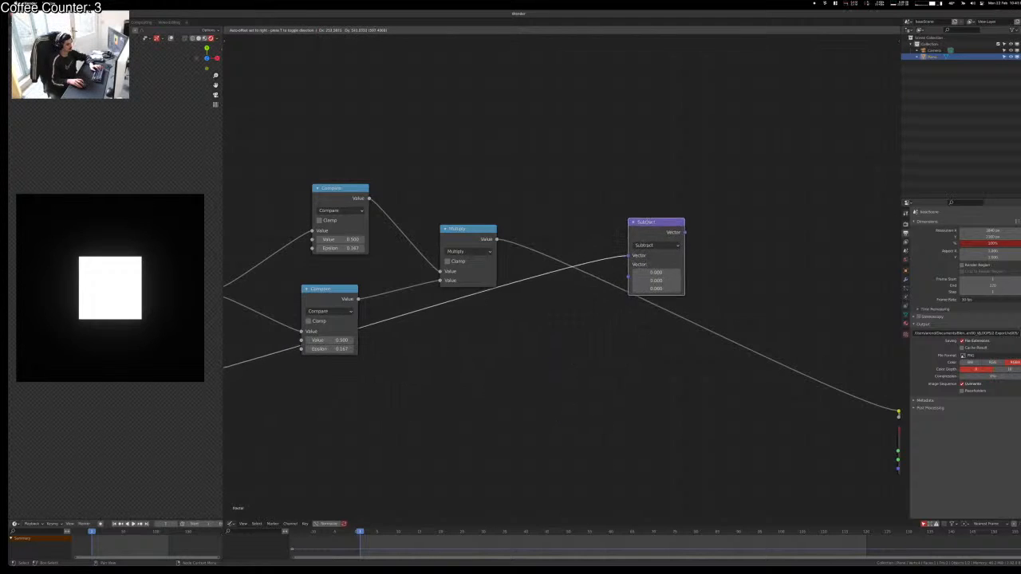
{"action": "left_click", "coordinate": [630, 239]}
{"action": "left_click_drag", "start_coordinate": [632, 239], "coordinate": [615, 300]}
Step: Feed the mask into the vector node's second input, preview it, and switch it to Multiply
{"action": "right_click_drag", "start_coordinate": [574, 257], "coordinate": [505, 296], "text": "ctrl"}
{"action": "right_click_drag", "start_coordinate": [494, 241], "coordinate": [584, 357], "text": "alt"}
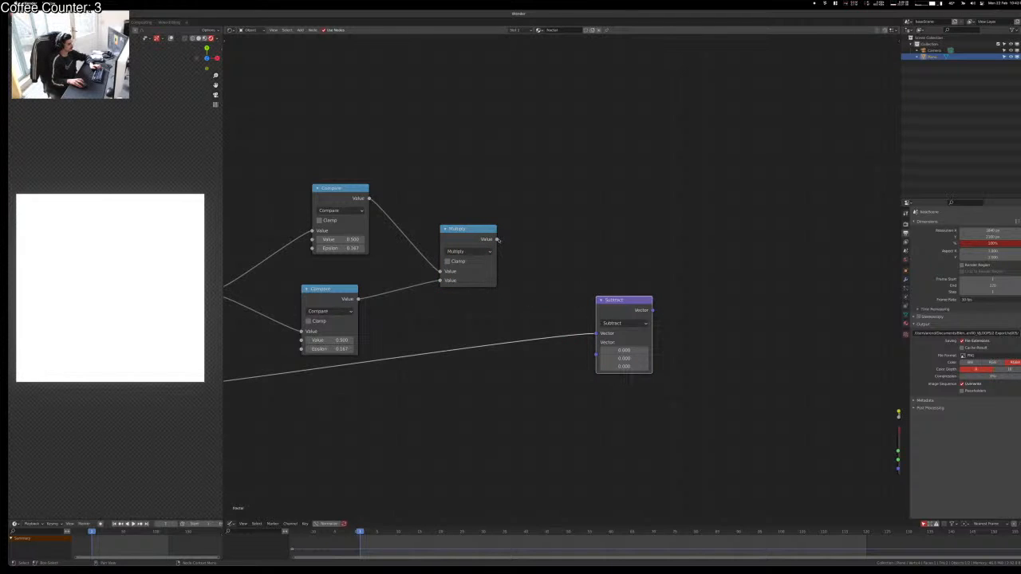
{"action": "left_click_drag", "start_coordinate": [497, 239], "coordinate": [595, 355]}
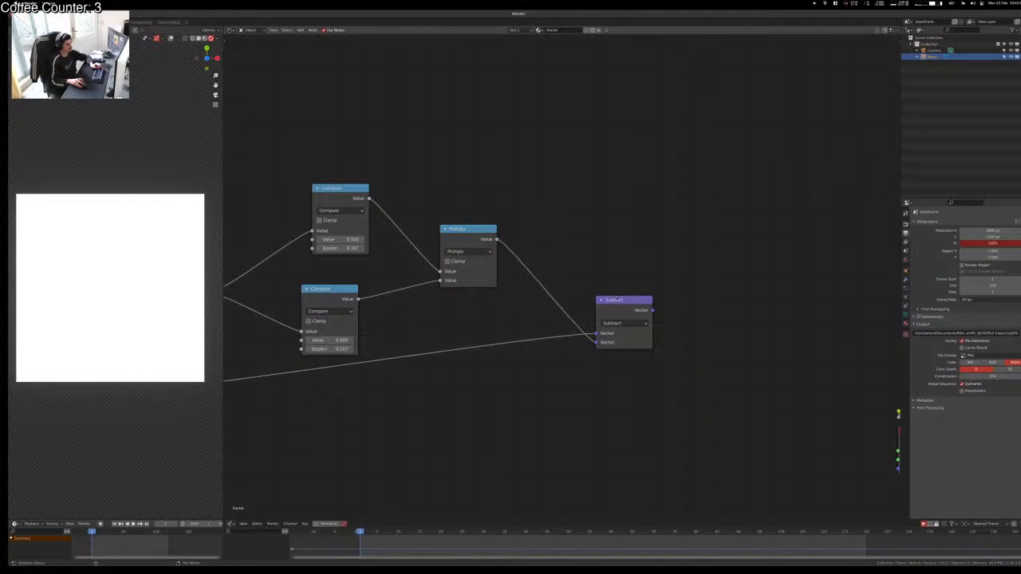
{"action": "left_click", "coordinate": [616, 299], "text": "ctrl+shift"}
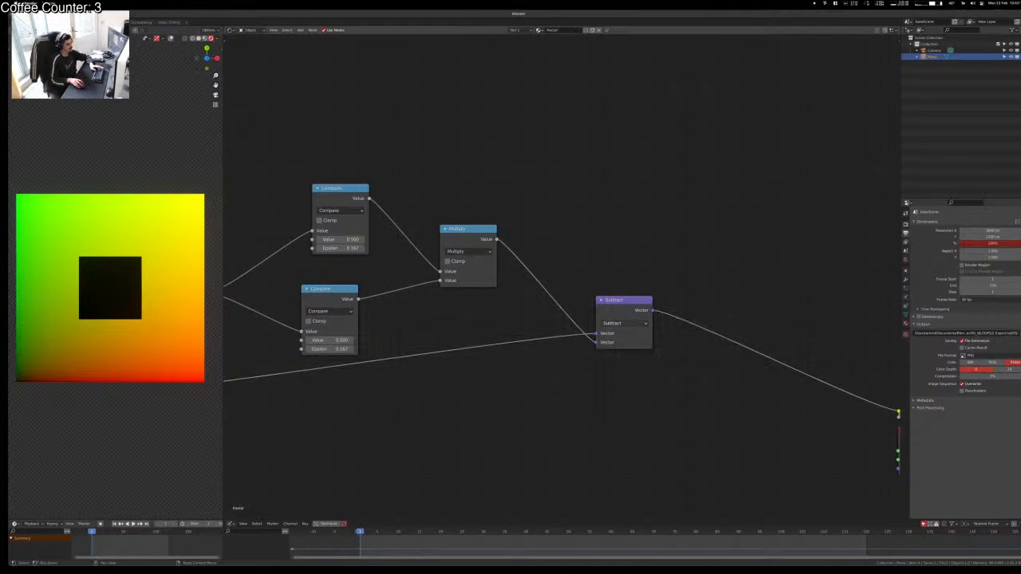
{"action": "left_click", "coordinate": [618, 323]}
{"action": "left_click", "coordinate": [610, 350]}
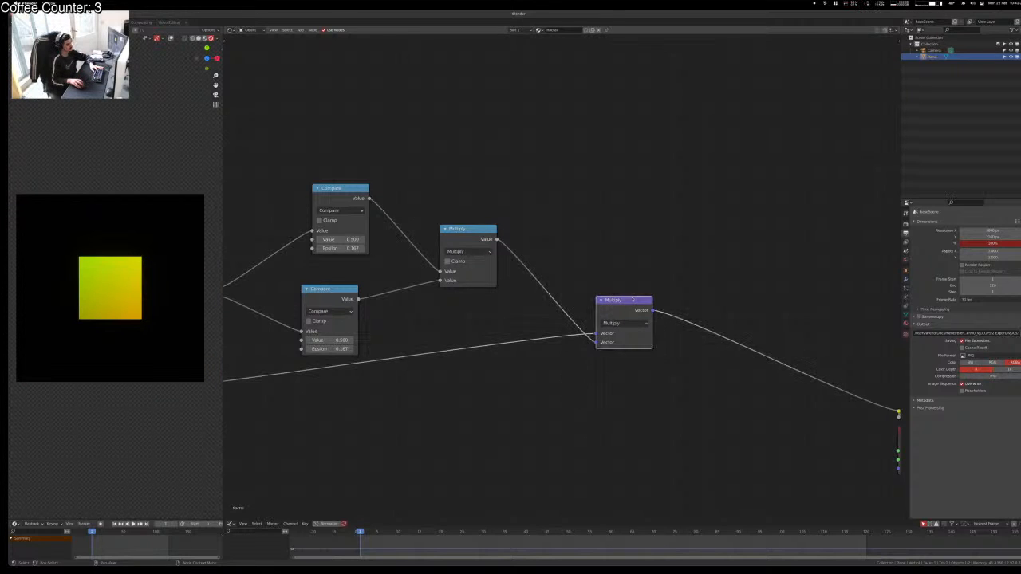
{"action": "left_click_drag", "start_coordinate": [597, 304], "coordinate": [580, 351]}
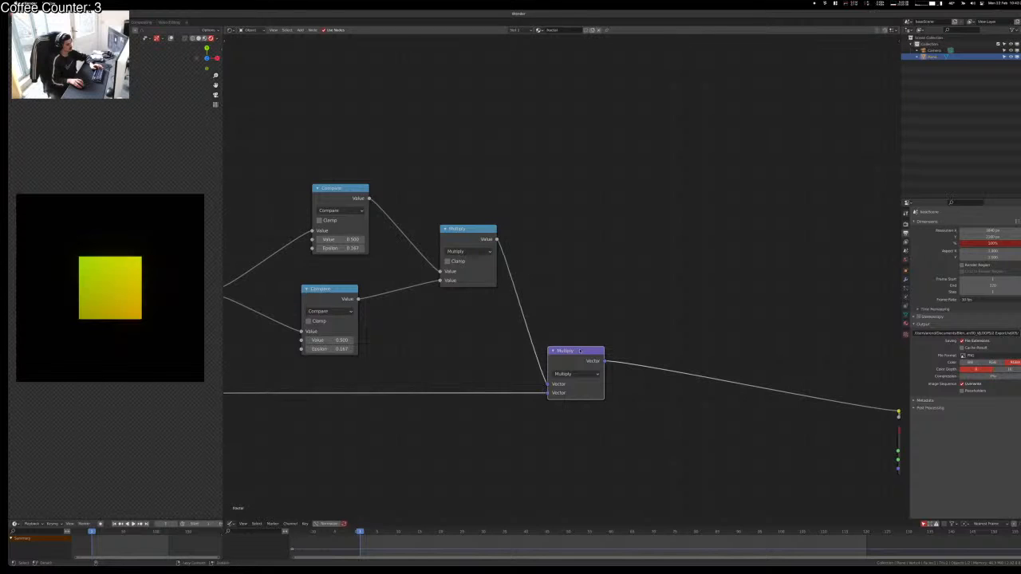
Step: Tidy the graph, nudging Multiply and Separate XYZ and moving the Viewer and Material Output right
{"action": "key", "text": "alt+a"}
{"action": "scroll", "coordinate": [509, 312], "scroll_direction": "down", "scroll_amount": 5}
{"action": "scroll", "coordinate": [472, 320], "scroll_direction": "up", "scroll_amount": 1}
{"action": "middle_click_drag", "start_coordinate": [454, 314], "coordinate": [591, 300]}
{"action": "mouse_move", "coordinate": [652, 229]}
{"action": "left_mouse_down"}
{"action": "mouse_move", "coordinate": [591, 230]}
{"action": "mouse_move", "coordinate": [634, 231]}
{"action": "left_mouse_up"}
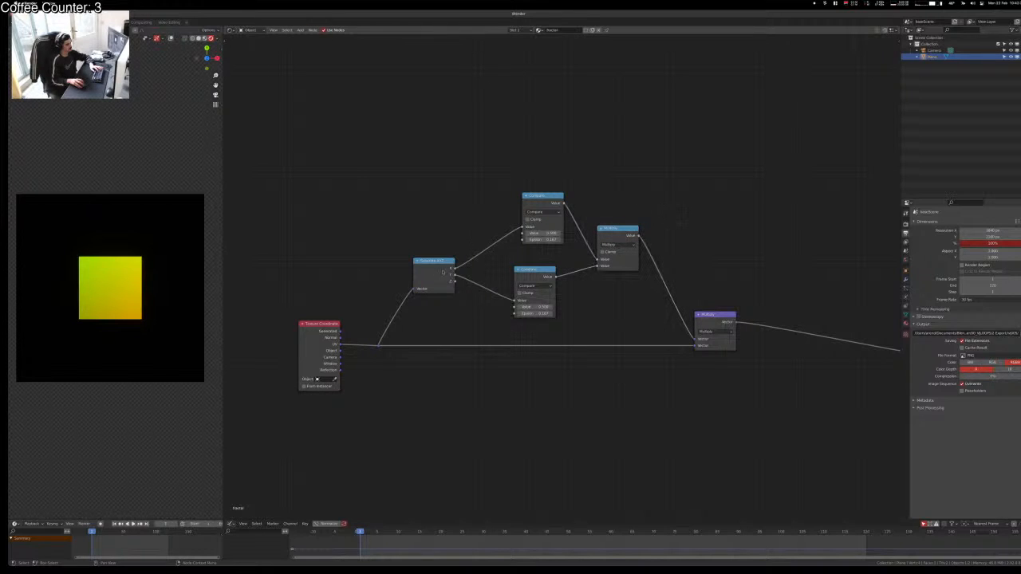
{"action": "left_click_drag", "start_coordinate": [444, 273], "coordinate": [468, 262]}
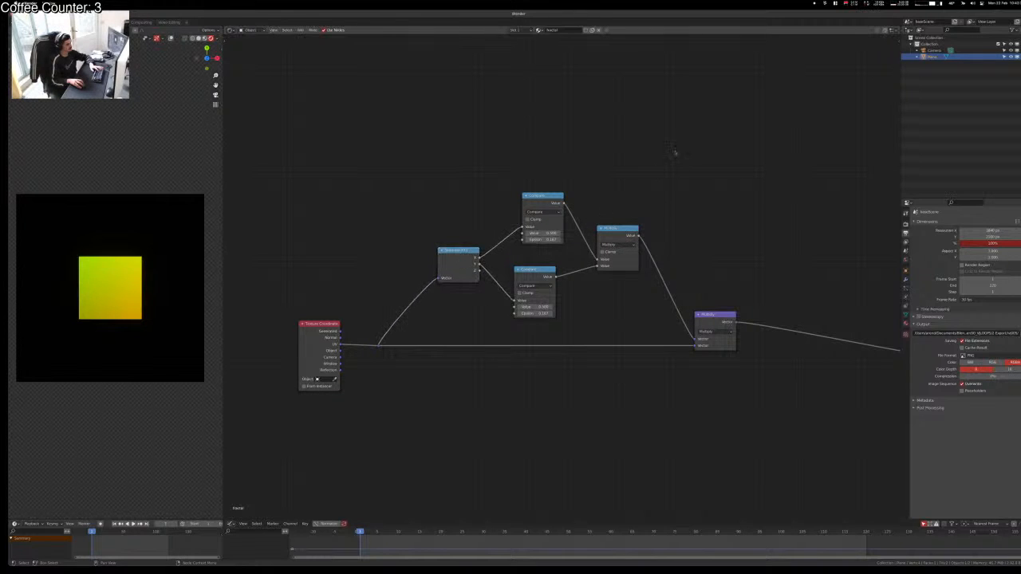
{"action": "middle_click_drag", "start_coordinate": [716, 316], "coordinate": [490, 305]}
{"action": "left_click_drag", "start_coordinate": [486, 339], "coordinate": [492, 332]}
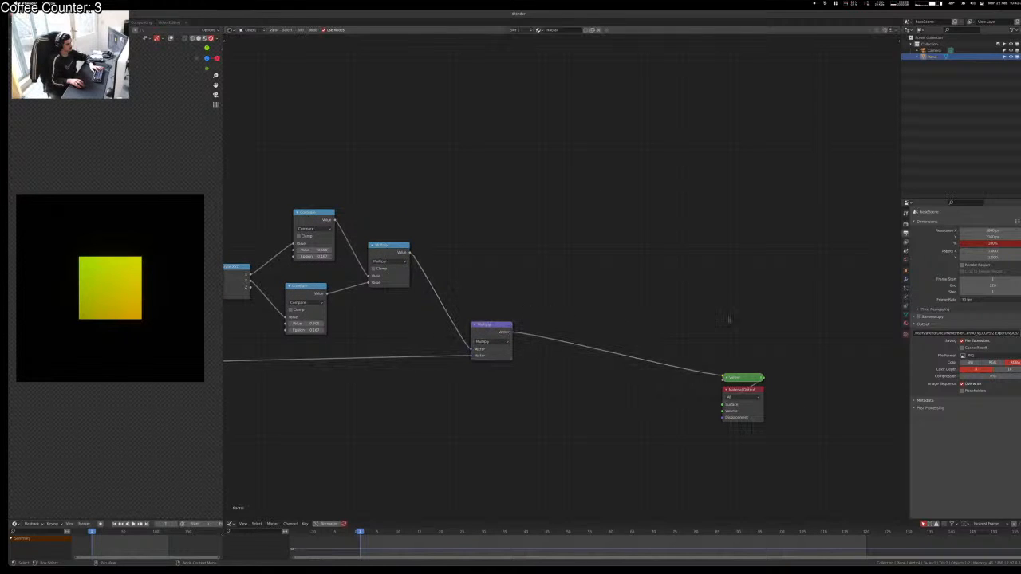
{"action": "key", "text": "g"}
{"action": "left_click", "coordinate": [827, 366]}
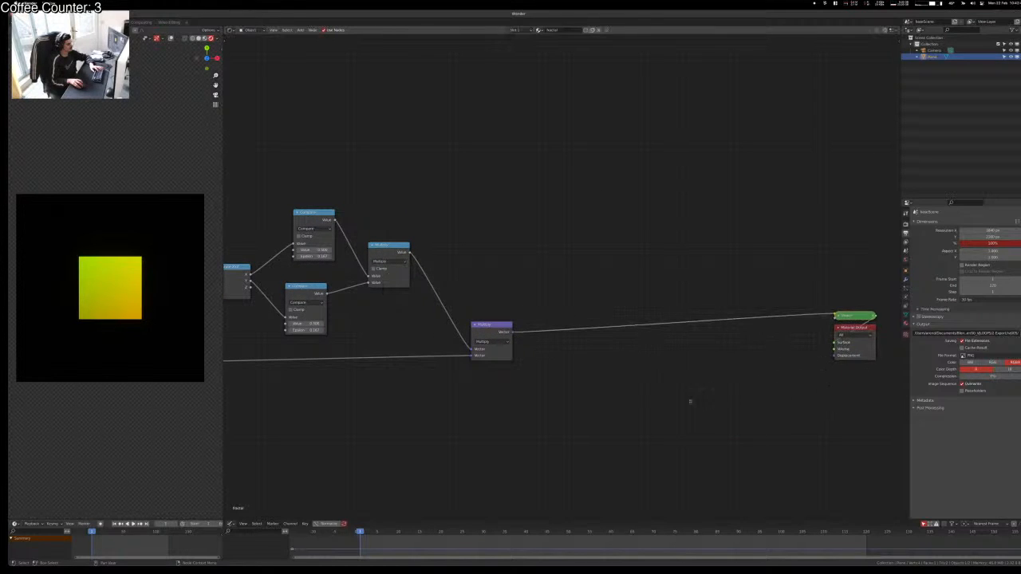
{"action": "middle_click_drag", "start_coordinate": [635, 398], "coordinate": [680, 423]}
{"action": "key", "text": "shift+a"}
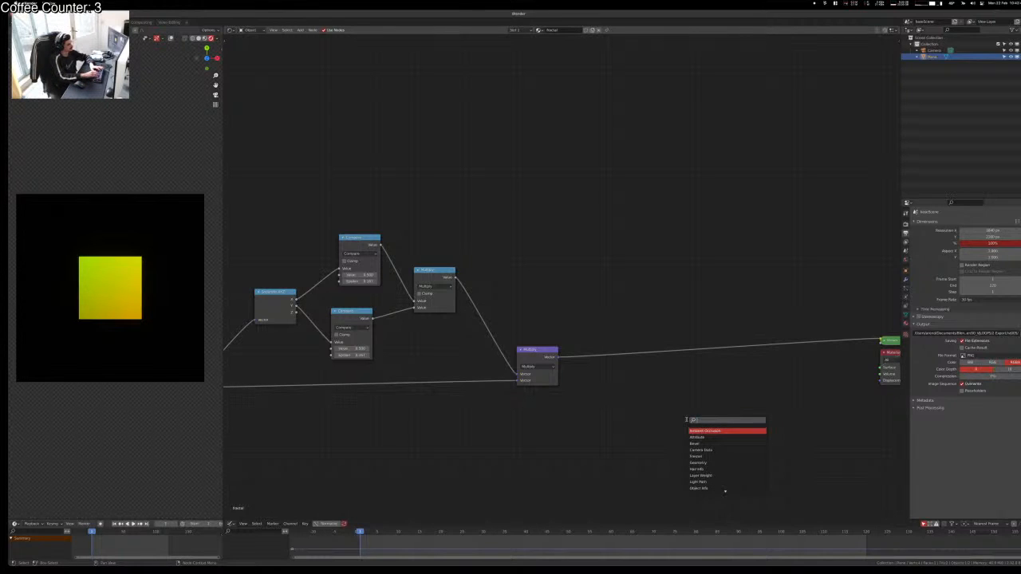
Step: Duplicate the blue Multiply math node onto the mask link
{"action": "key", "text": "Escape"}
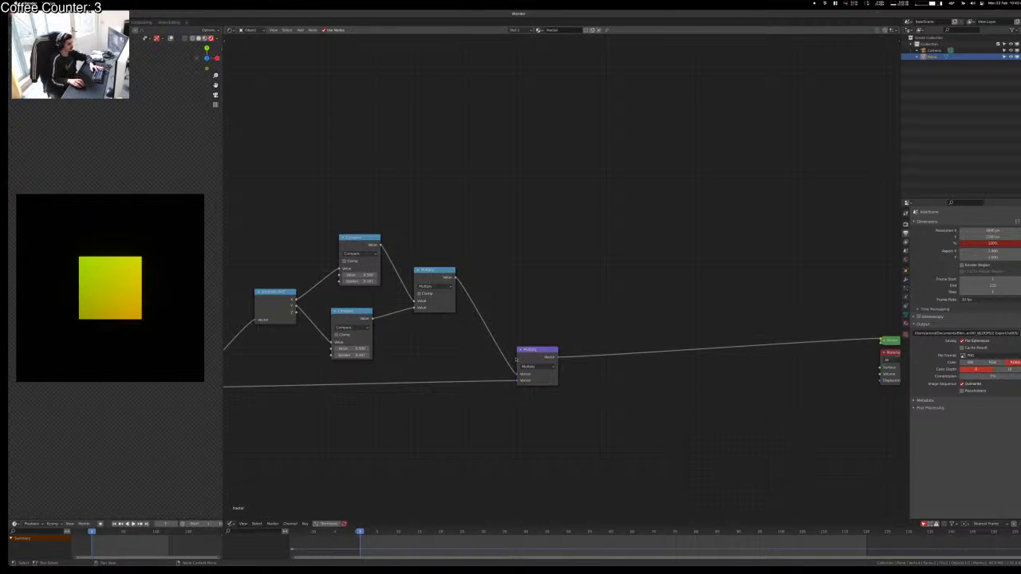
{"action": "left_click_drag", "start_coordinate": [529, 353], "coordinate": [626, 356]}
{"action": "left_click", "coordinate": [431, 278]}
{"action": "key", "text": "shift+d"}
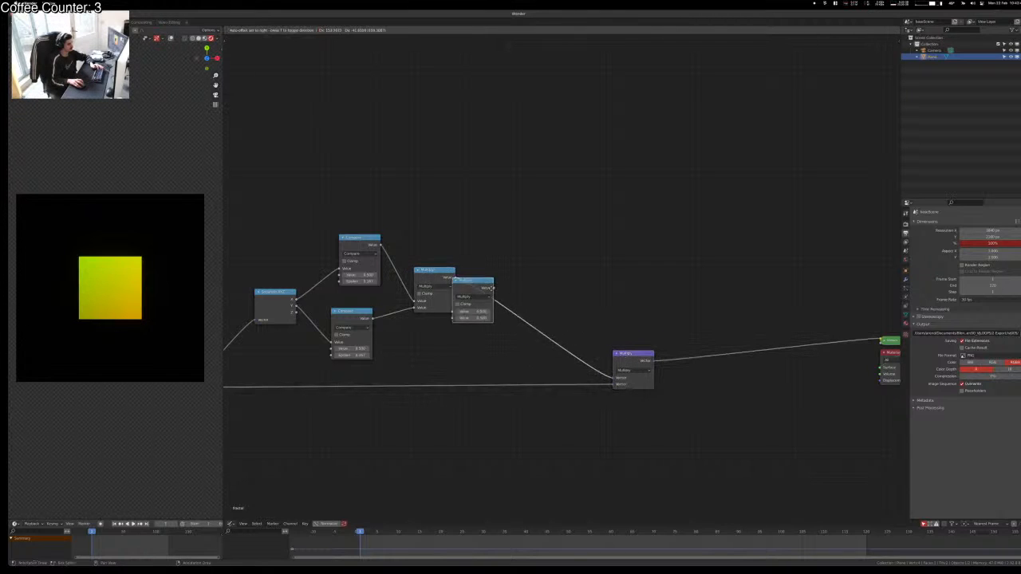
{"action": "left_click", "coordinate": [546, 321]}
Step: Set the copied node to Subtract with a first value of 1.000
{"action": "left_click", "coordinate": [549, 328]}
{"action": "left_click", "coordinate": [546, 335]}
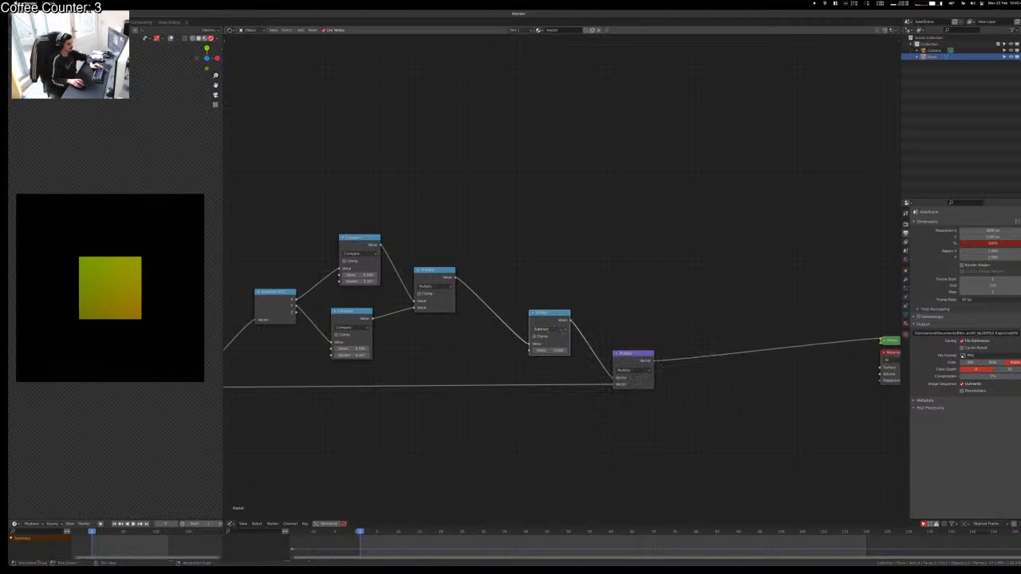
{"action": "left_click", "coordinate": [548, 350]}
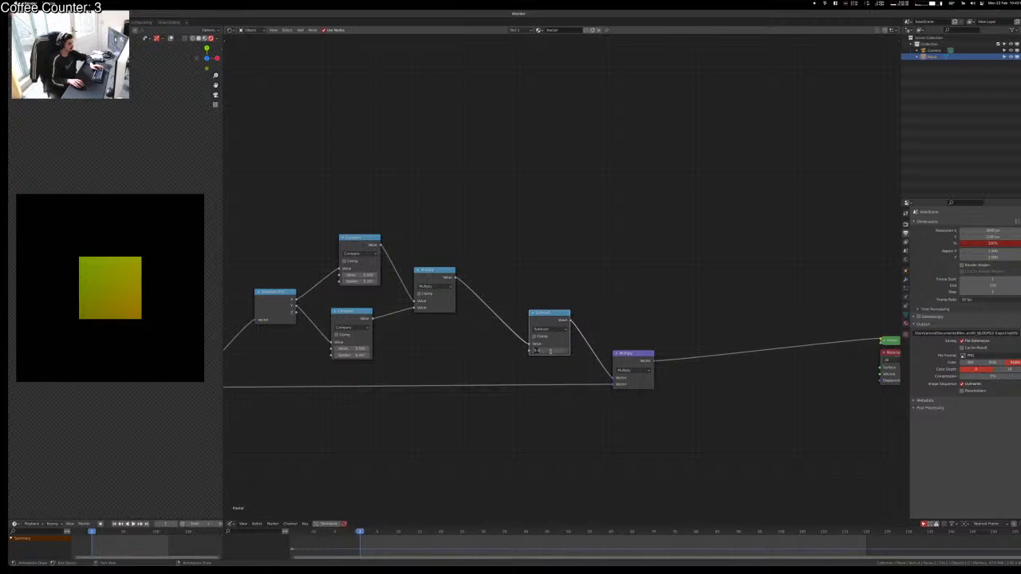
{"action": "key", "text": "Return"}
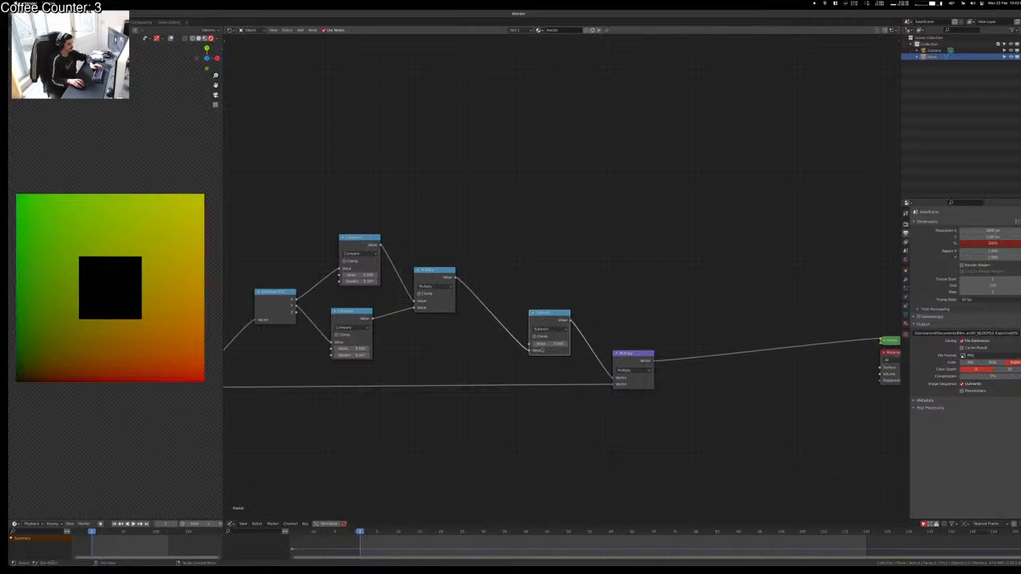
{"action": "left_click", "coordinate": [547, 344]}
{"action": "type", "text": "1"}
{"action": "key", "text": "Return"}
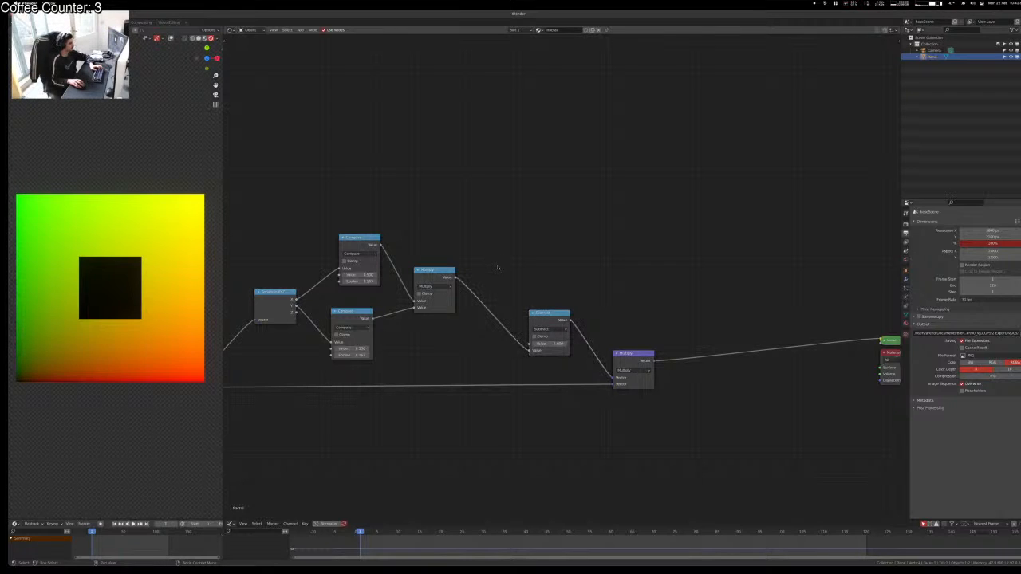
Step: Preview the Subtract, mask and masked-UV outputs to compare the inverted result
{"action": "middle_click_drag", "start_coordinate": [630, 290], "coordinate": [574, 289]}
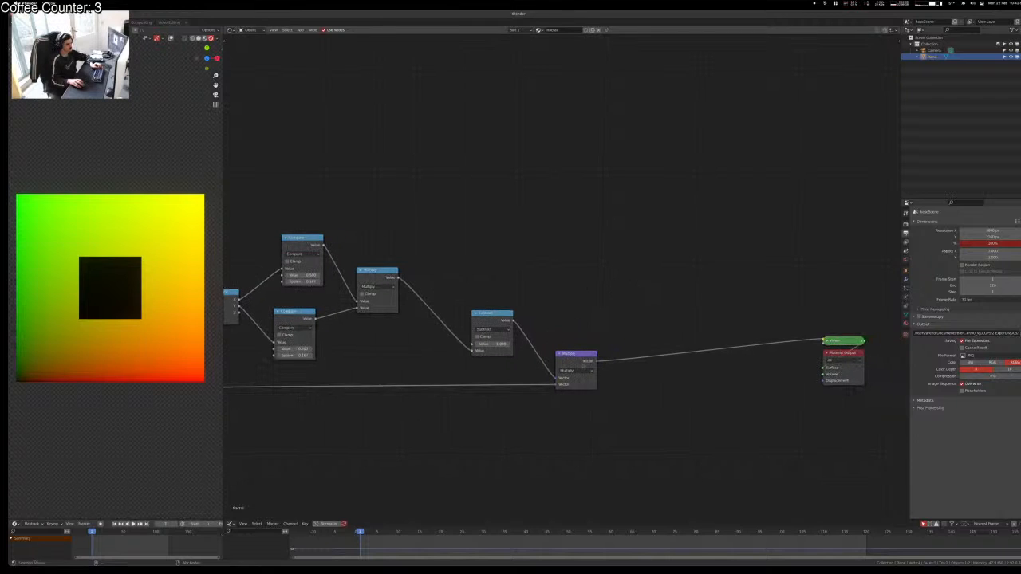
{"action": "left_click", "coordinate": [504, 335], "text": "ctrl+shift"}
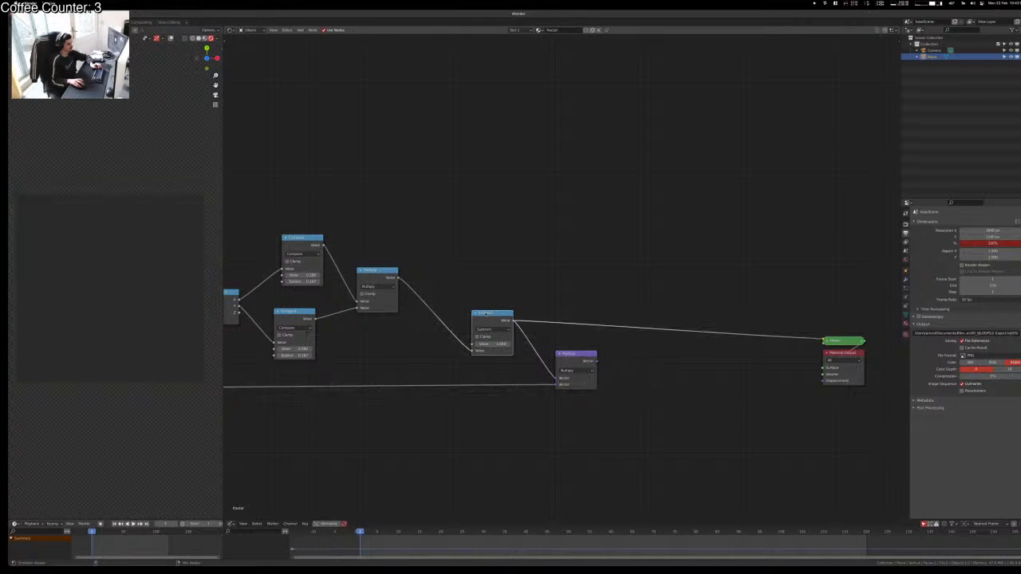
{"action": "left_click", "coordinate": [379, 272], "text": "ctrl+shift"}
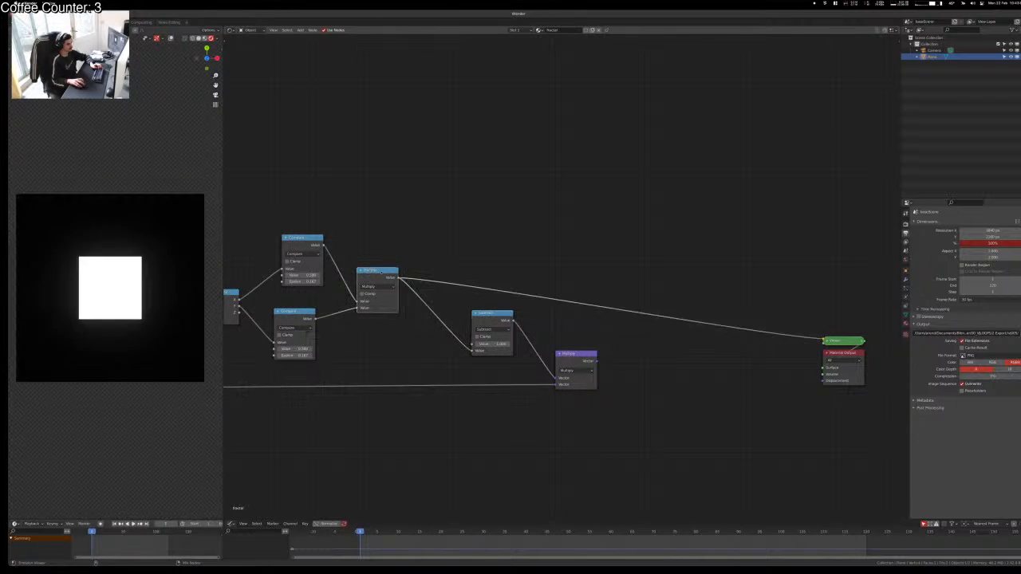
{"action": "left_click", "coordinate": [483, 314], "text": "ctrl+shift"}
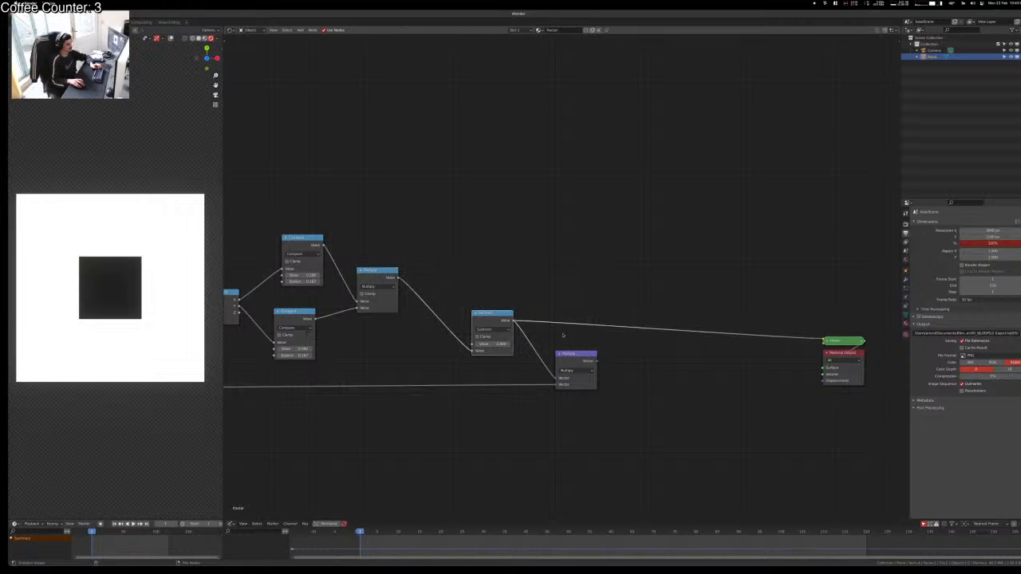
{"action": "left_click", "coordinate": [579, 359], "text": "ctrl+shift"}
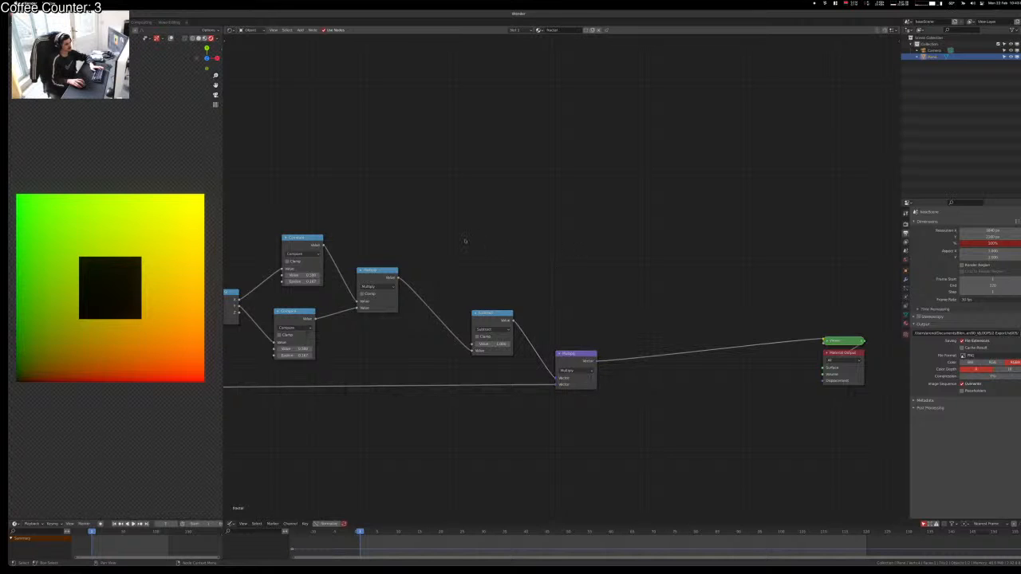
{"action": "middle_click_drag", "start_coordinate": [601, 290], "coordinate": [719, 260]}
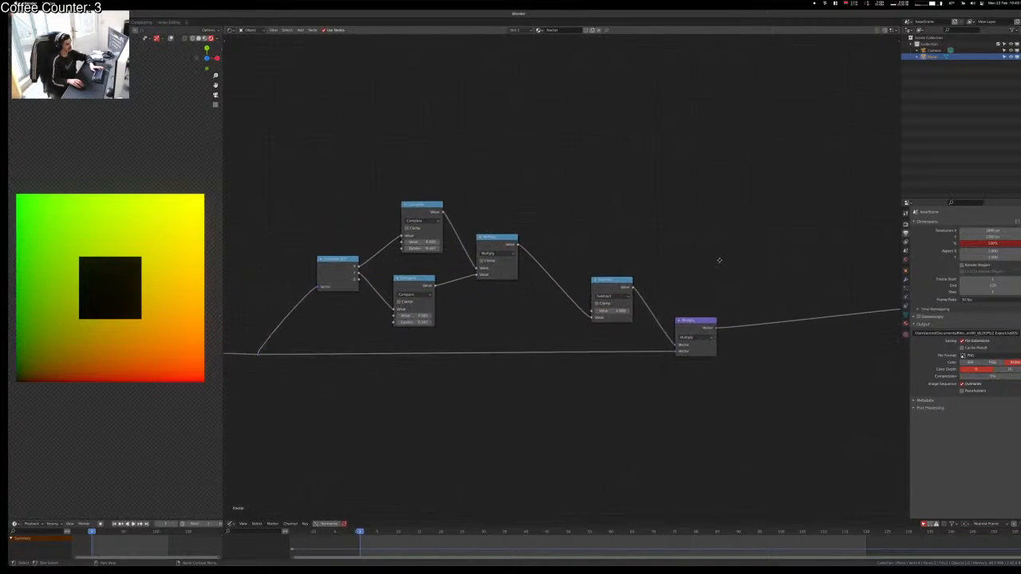
{"action": "scroll", "coordinate": [720, 260], "scroll_direction": "down", "scroll_amount": 3}
{"action": "scroll", "coordinate": [720, 260], "scroll_direction": "up", "scroll_amount": 2}
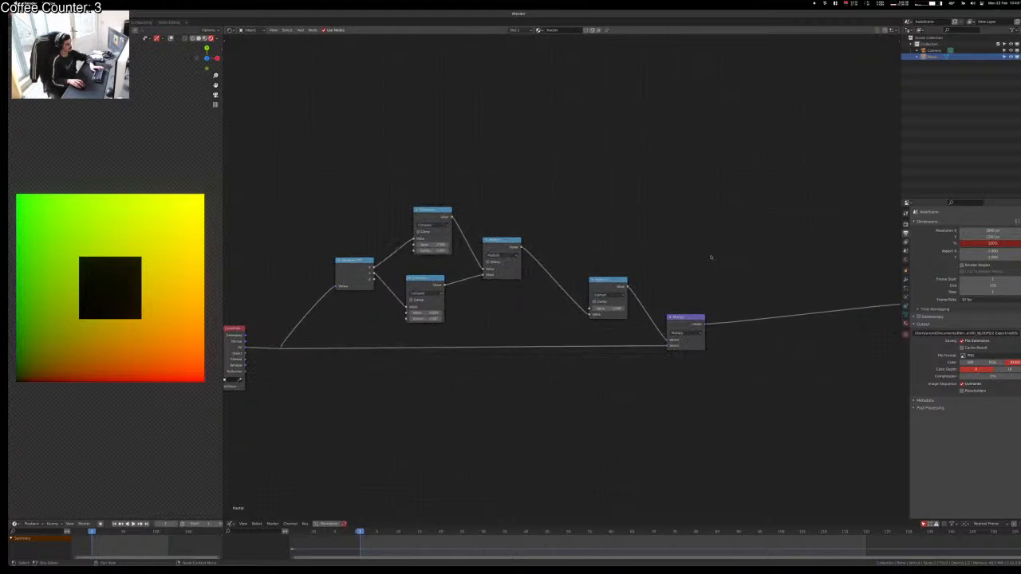
{"action": "scroll", "coordinate": [686, 259], "scroll_direction": "down", "scroll_amount": 2}
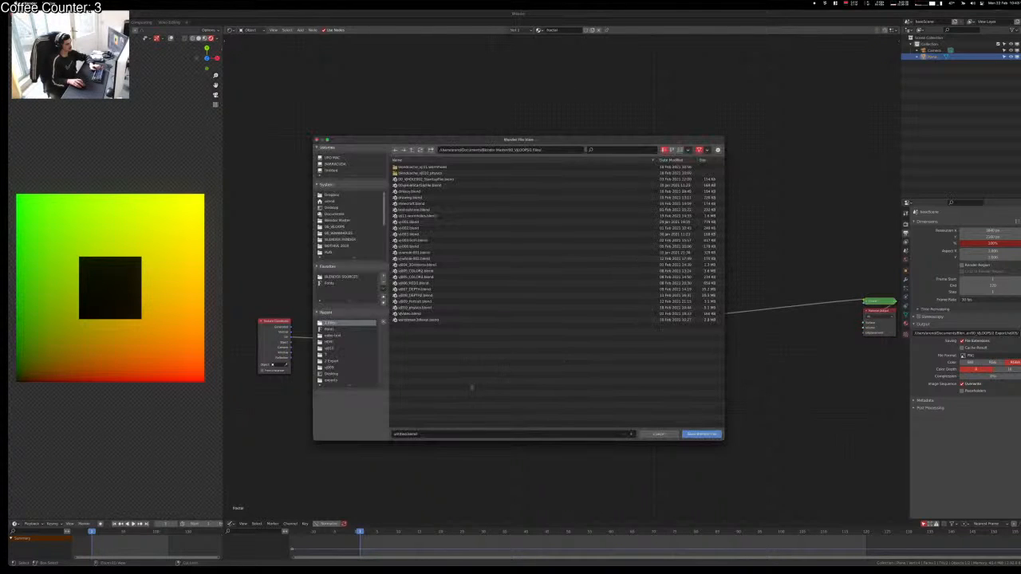
Step: Replace the default file name with vj012_fractal in the save browser
{"action": "left_click", "coordinate": [399, 434]}
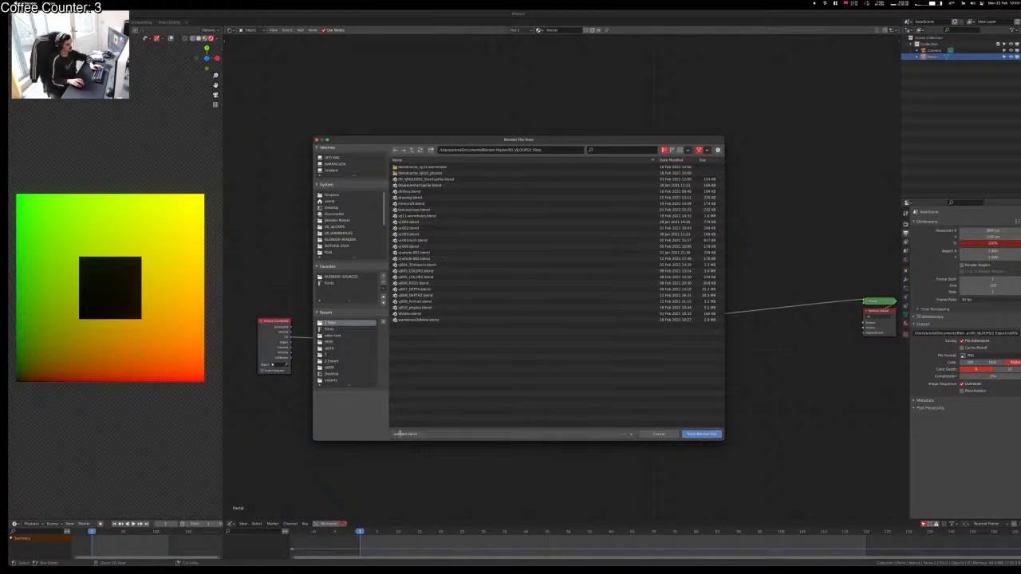
{"action": "double_click", "coordinate": [399, 434]}
{"action": "type", "text": "vj"}
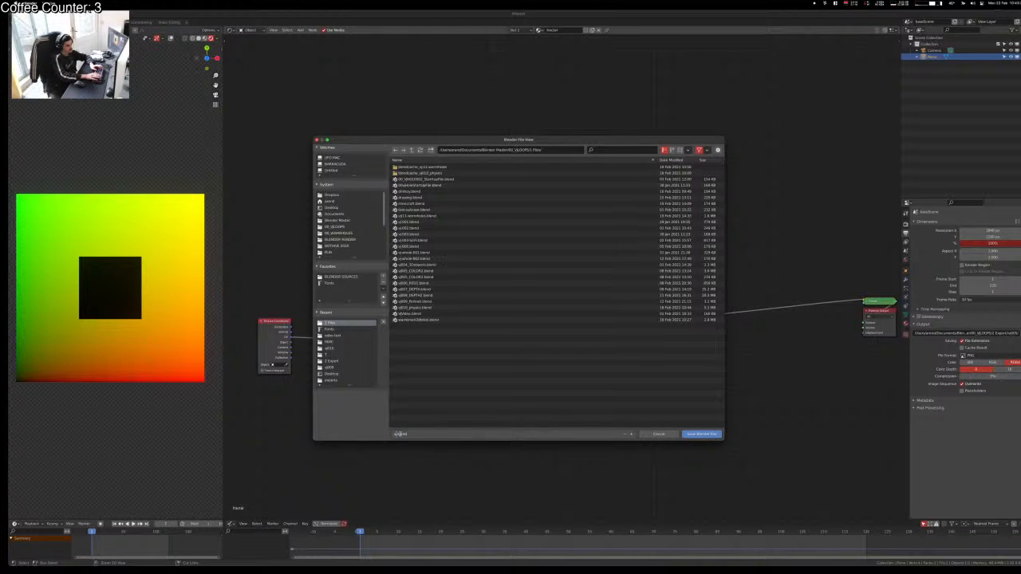
{"action": "type", "text": "012_fractal"}
{"action": "key", "text": "Return"}
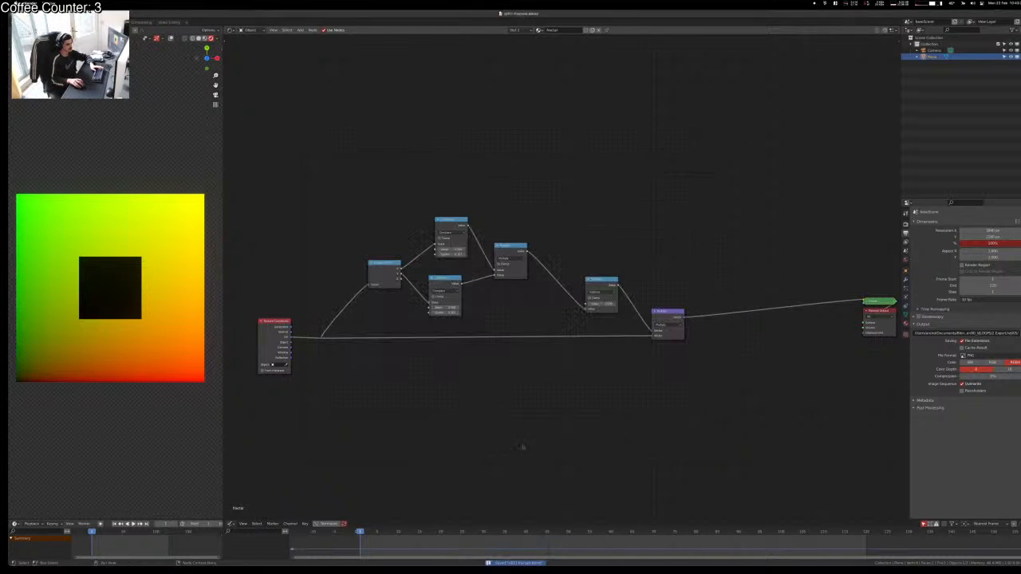
Step: Save the .blend file and shift the UV reroute point right along the wire
{"action": "left_click", "coordinate": [699, 434]}
{"action": "left_click_drag", "start_coordinate": [347, 137], "coordinate": [751, 406]}
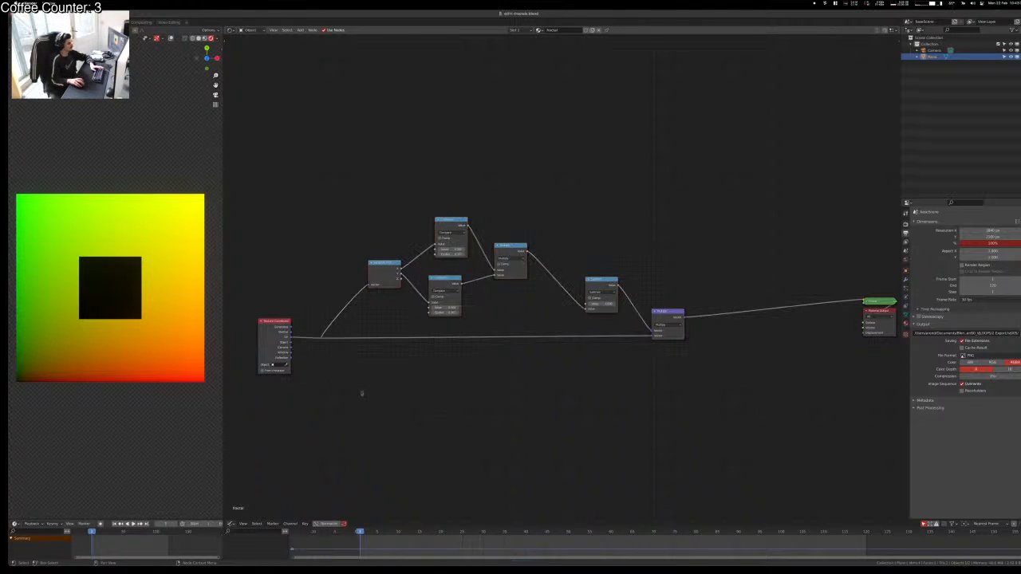
{"action": "left_click", "coordinate": [319, 335]}
{"action": "key", "text": "g"}
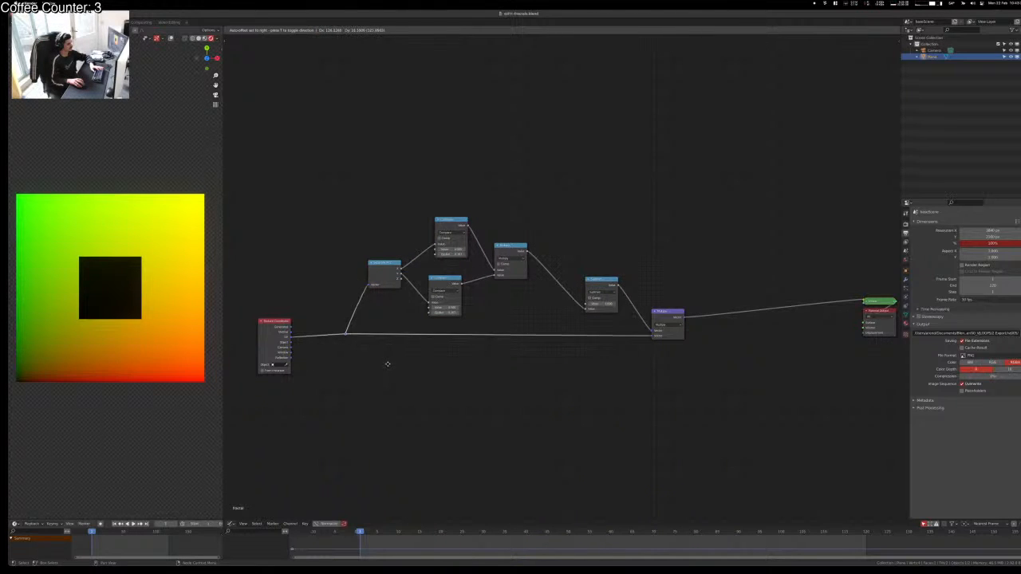
{"action": "left_click", "coordinate": [388, 367]}
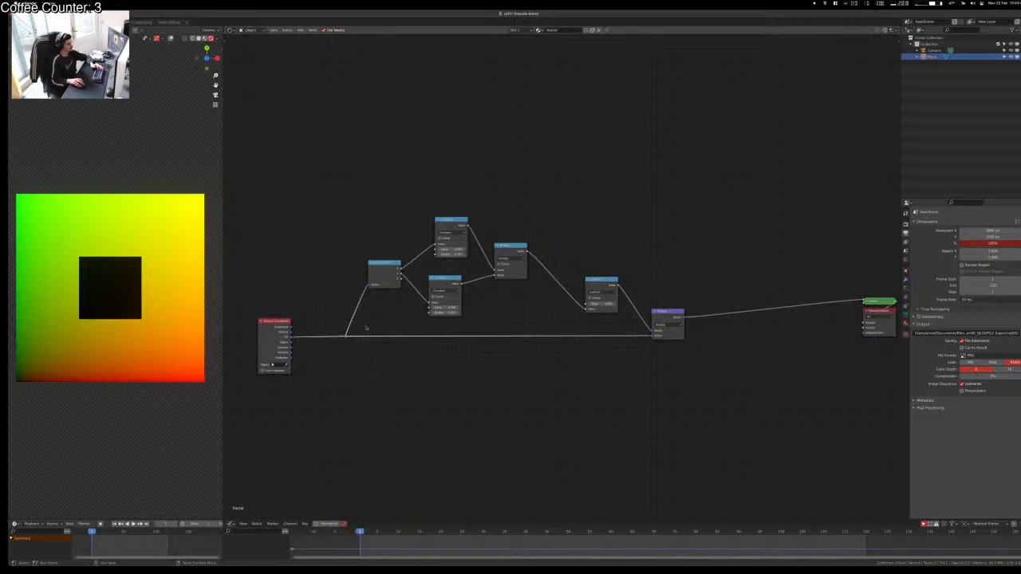
Step: Move the reroute 4 units along Y to drop it back onto the link
{"action": "key", "text": "g"}
{"action": "key", "text": "x"}
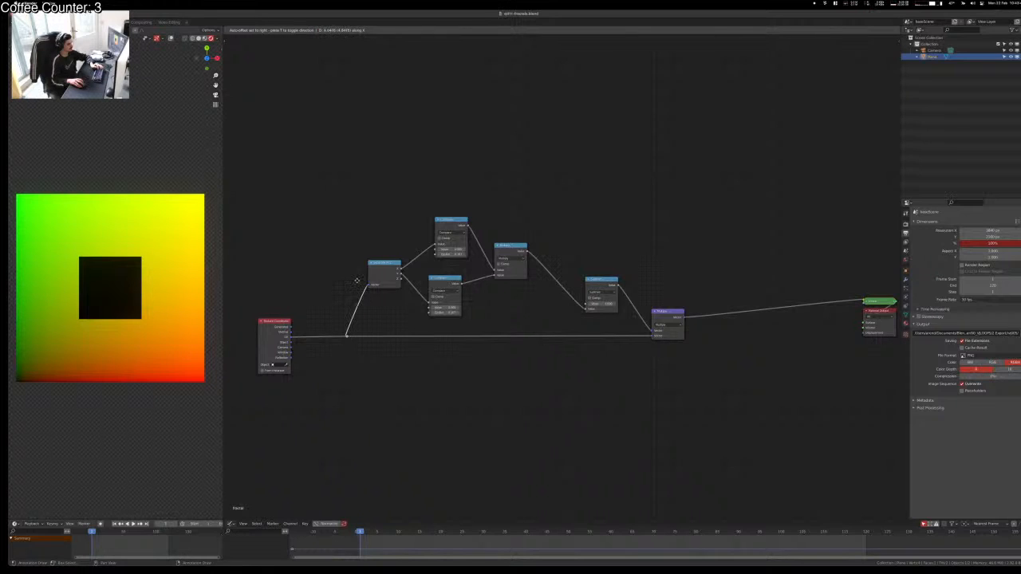
{"action": "key", "text": "y"}
{"action": "key", "text": "4"}
{"action": "key", "text": "Return"}
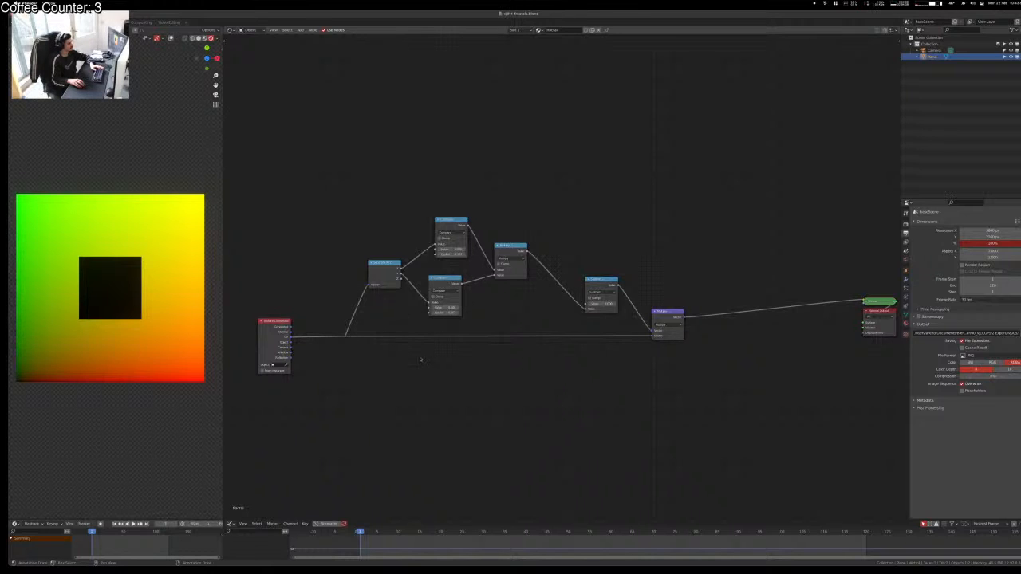
Step: Zoom in on the node chain and nudge the reroute slightly left and down
{"action": "scroll", "coordinate": [421, 358], "scroll_direction": "up", "scroll_amount": 2}
{"action": "middle_click_drag", "start_coordinate": [381, 360], "coordinate": [482, 364]}
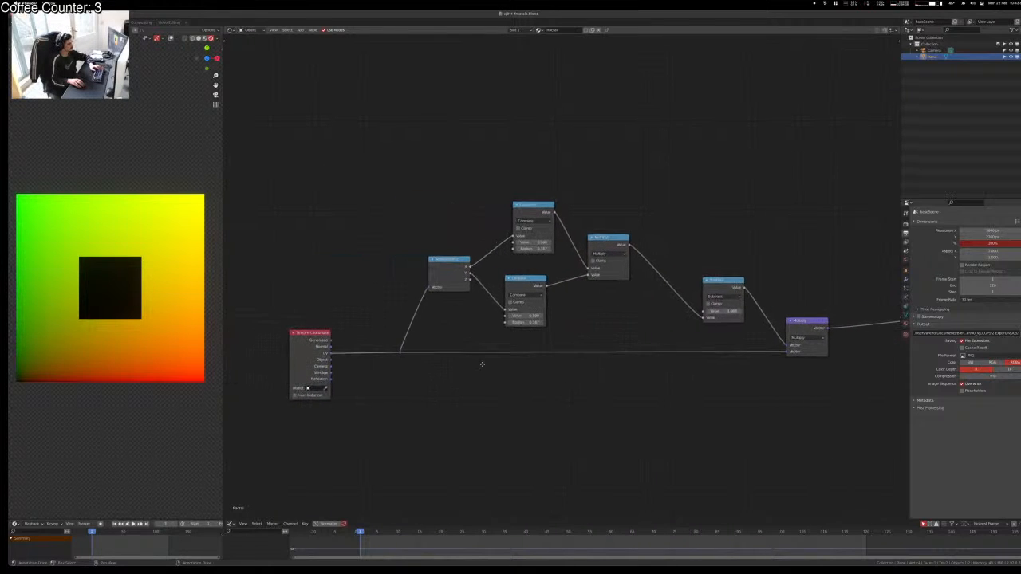
{"action": "middle_click_drag", "start_coordinate": [545, 376], "coordinate": [530, 379]}
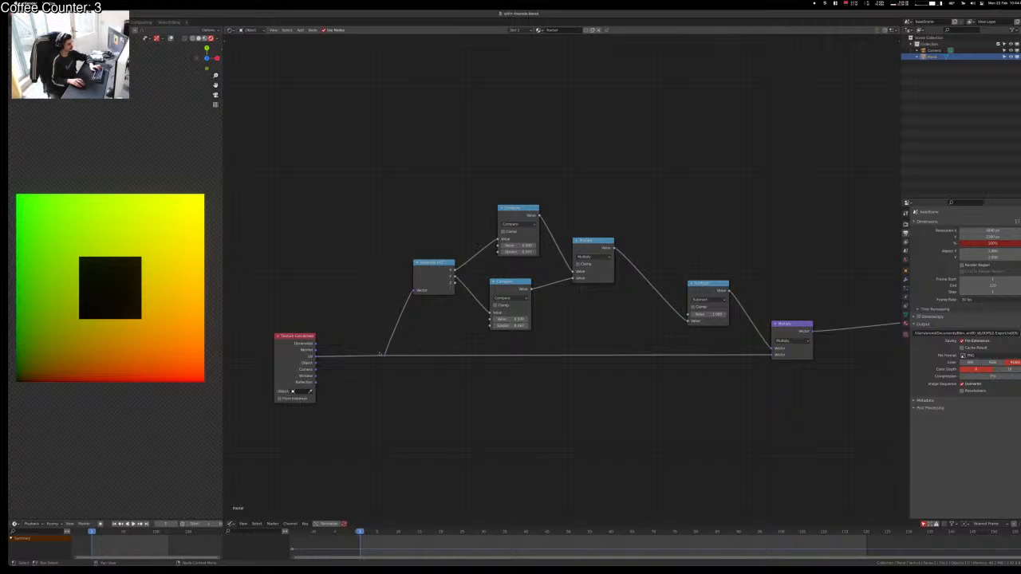
{"action": "left_click_drag", "start_coordinate": [360, 341], "coordinate": [422, 388]}
{"action": "key", "text": "g"}
{"action": "left_click", "coordinate": [426, 397]}
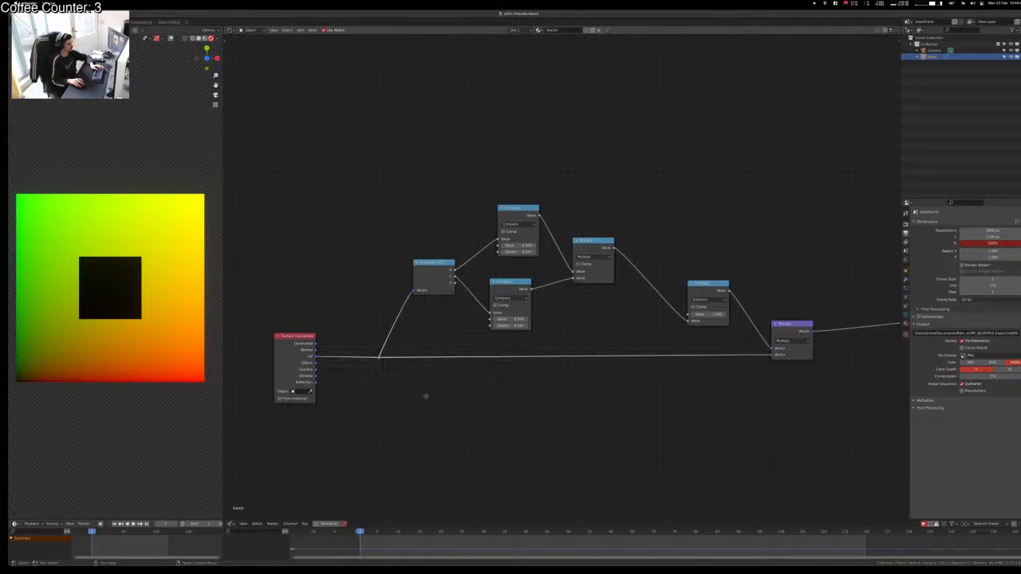
Step: Add a Vector Math node fed by the UV reroute and preview its output
{"action": "key", "text": "shift+a"}
{"action": "type", "text": "vector ma"}
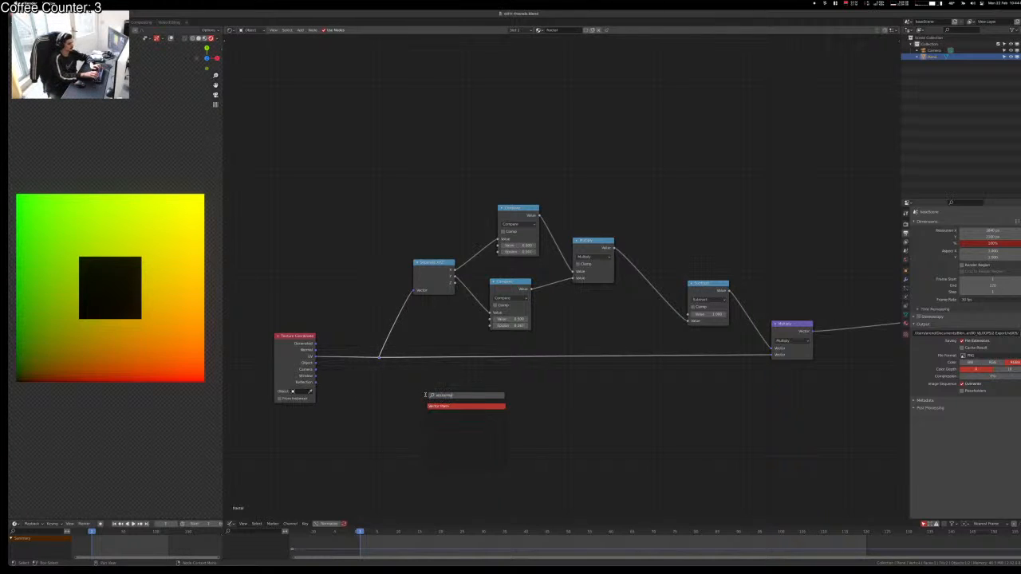
{"action": "key", "text": "Return"}
{"action": "left_click", "coordinate": [426, 397]}
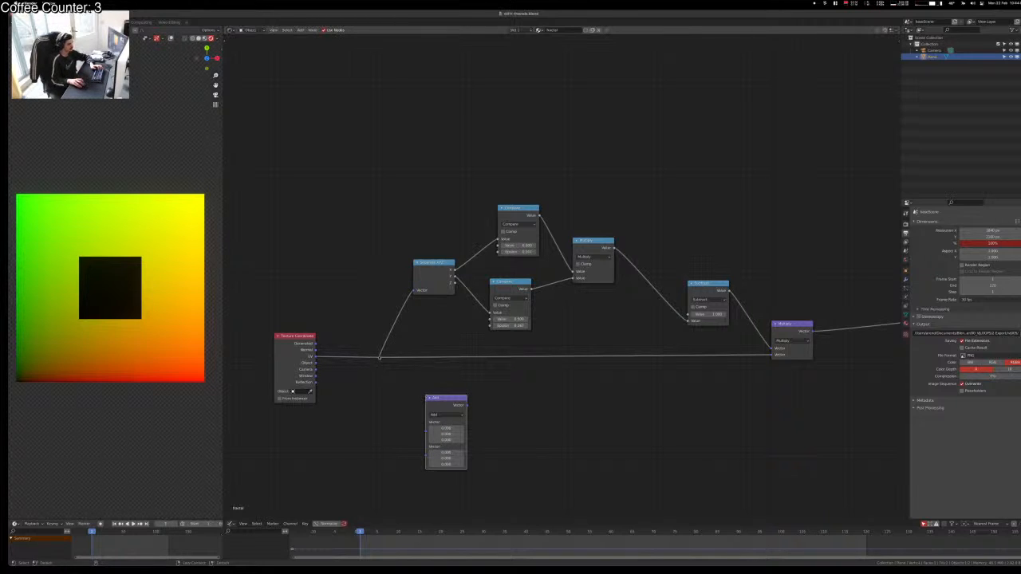
{"action": "right_click_drag", "start_coordinate": [380, 358], "coordinate": [443, 400], "text": "alt"}
{"action": "left_click", "coordinate": [444, 398], "text": "ctrl+shift"}
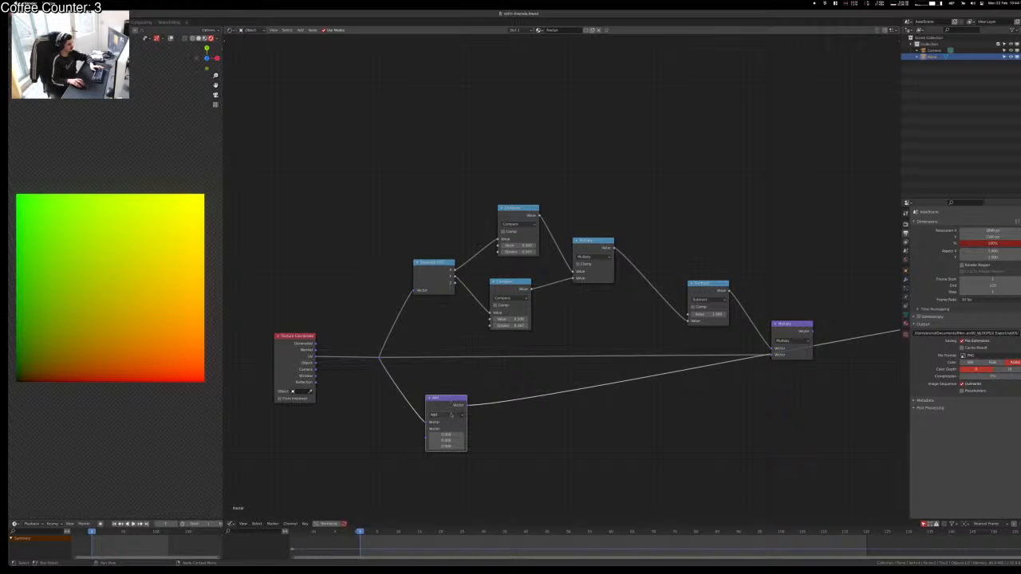
{"action": "left_click_drag", "start_coordinate": [443, 433], "coordinate": [486, 433]}
{"action": "key", "text": "ctrl+z"}
{"action": "key", "text": "ctrl+z"}
Step: Set the new node to Scale with a scale value of 3
{"action": "left_click", "coordinate": [437, 414]}
{"action": "left_click", "coordinate": [435, 483]}
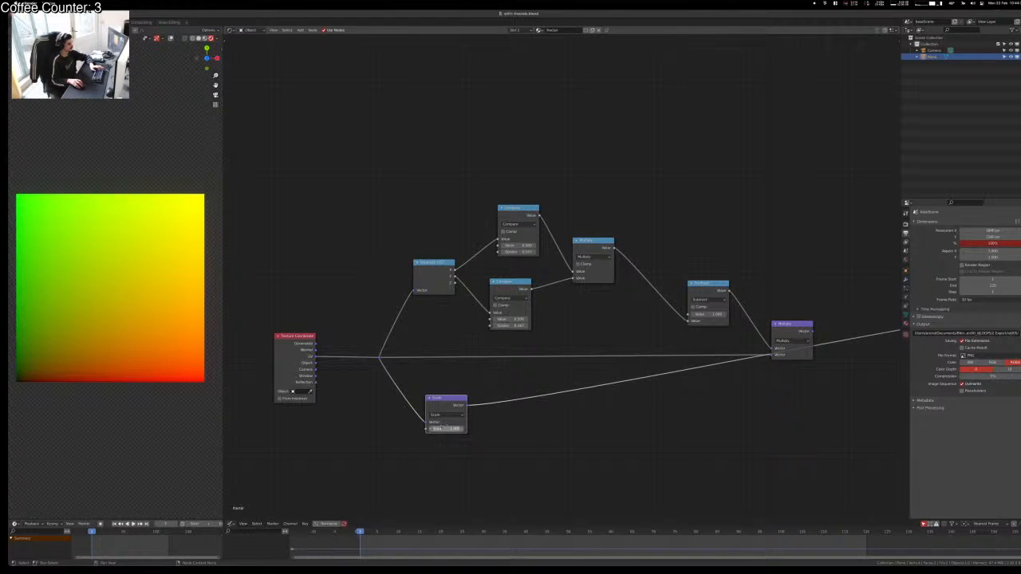
{"action": "mouse_move", "coordinate": [441, 429]}
{"action": "left_mouse_down"}
{"action": "mouse_move", "coordinate": [471, 428]}
{"action": "mouse_move", "coordinate": [422, 429]}
{"action": "mouse_move", "coordinate": [469, 429]}
{"action": "mouse_move", "coordinate": [422, 428]}
{"action": "mouse_move", "coordinate": [462, 428]}
{"action": "mouse_move", "coordinate": [423, 428]}
{"action": "mouse_move", "coordinate": [453, 428]}
{"action": "left_mouse_up"}
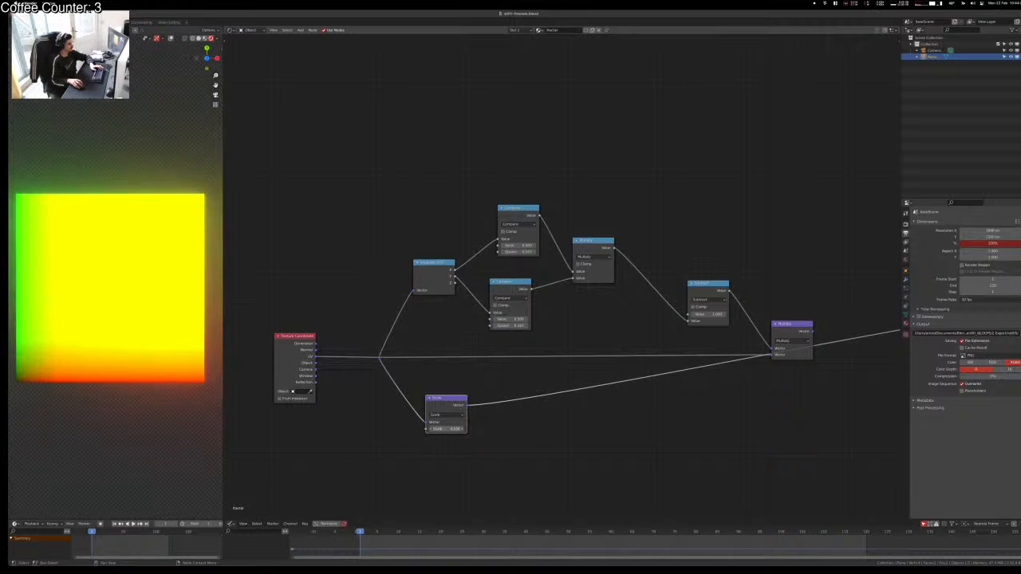
{"action": "left_click", "coordinate": [443, 429]}
{"action": "type", "text": "3"}
{"action": "key", "text": "Return"}
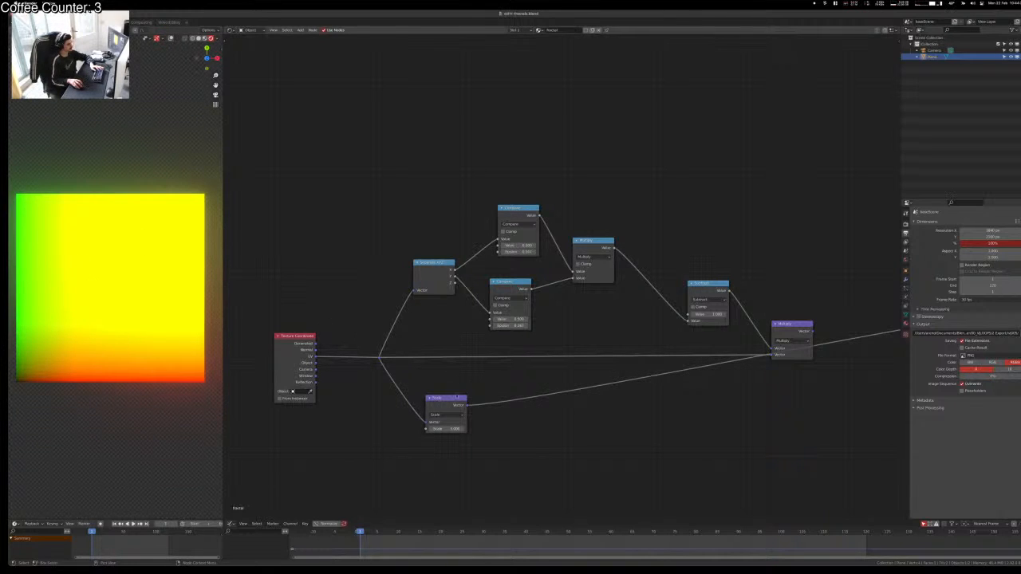
{"action": "left_click_drag", "start_coordinate": [457, 396], "coordinate": [430, 405]}
{"action": "left_click", "coordinate": [465, 372]}
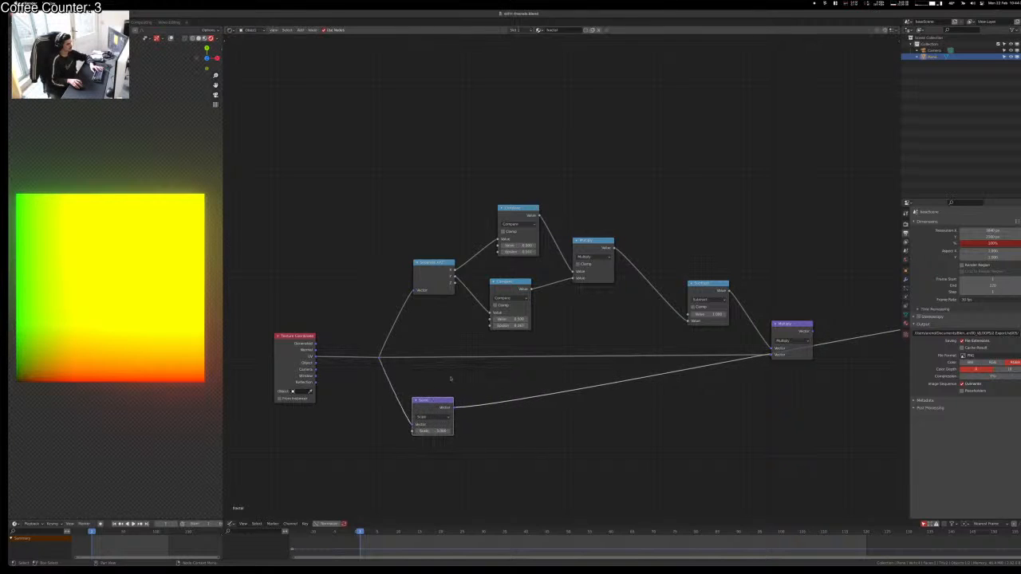
{"action": "left_click", "coordinate": [451, 378]}
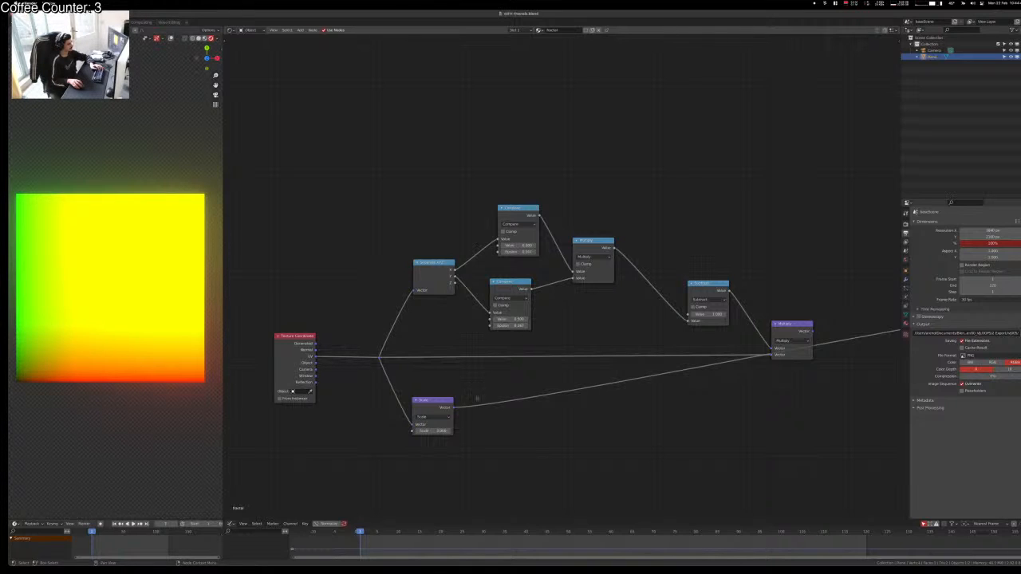
Step: Duplicate the Scale node as a Fraction node and compare both previews
{"action": "left_click", "coordinate": [432, 400]}
{"action": "key", "text": "shift+d"}
{"action": "left_click", "coordinate": [494, 405]}
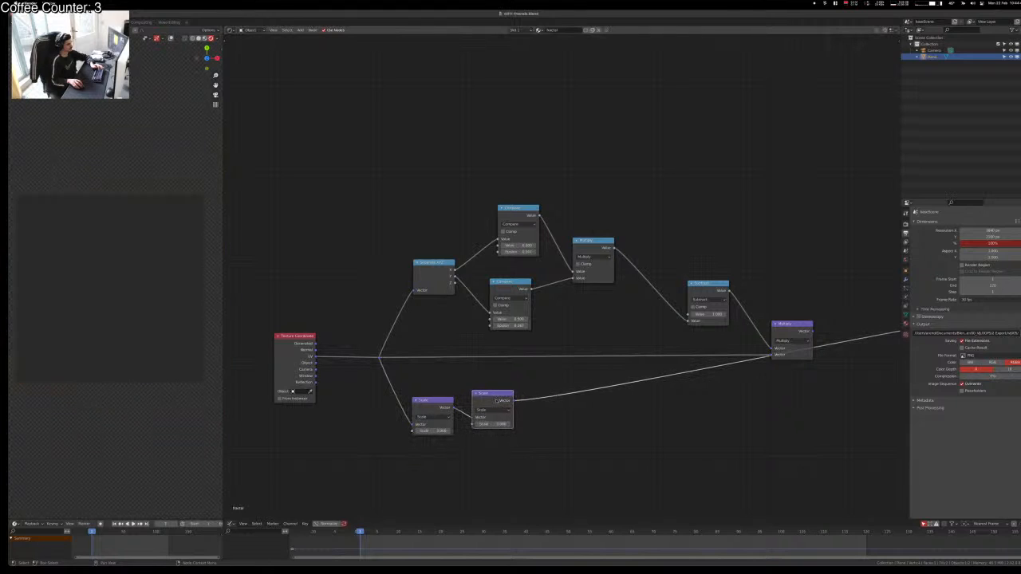
{"action": "left_click", "coordinate": [494, 409]}
{"action": "left_click", "coordinate": [525, 439]}
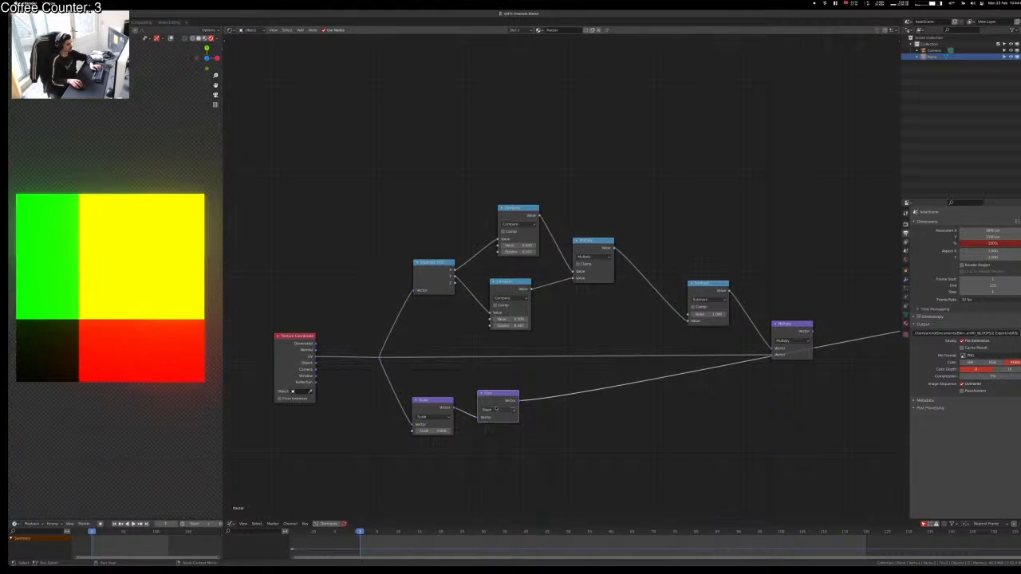
{"action": "left_click", "coordinate": [495, 410]}
{"action": "left_click", "coordinate": [531, 452]}
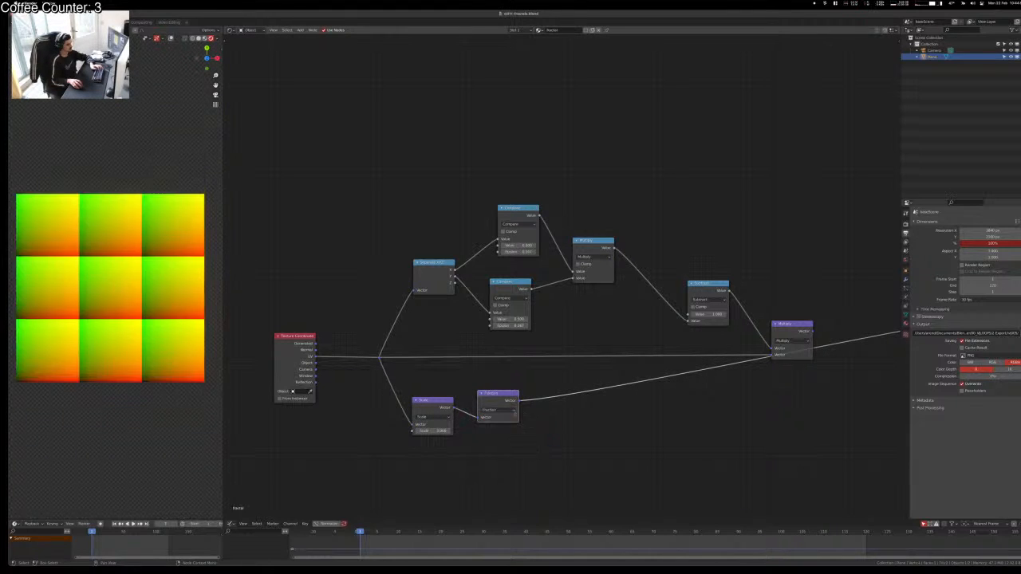
{"action": "left_click", "coordinate": [443, 407], "text": "ctrl+shift"}
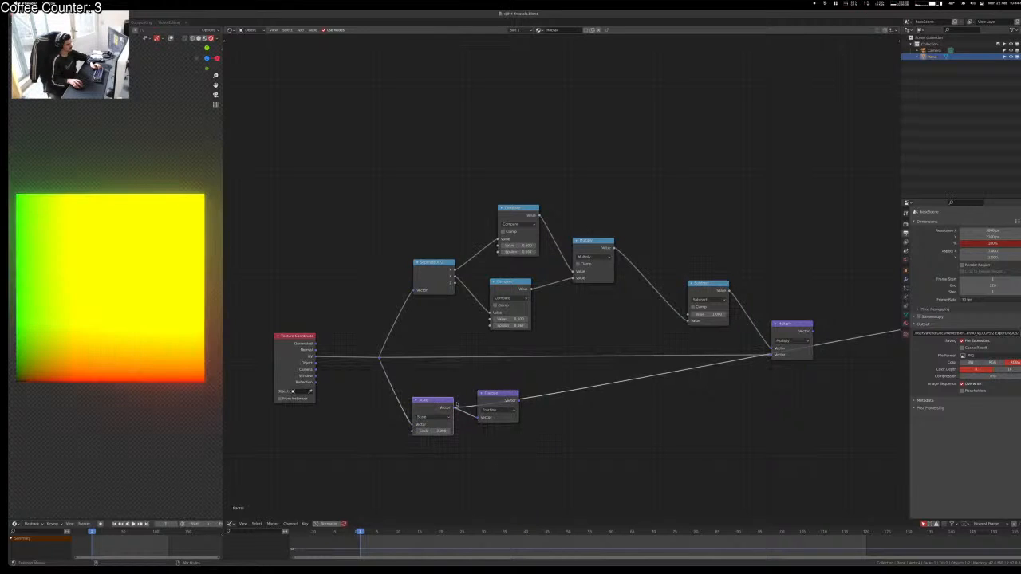
{"action": "left_click", "coordinate": [489, 397], "text": "ctrl+shift"}
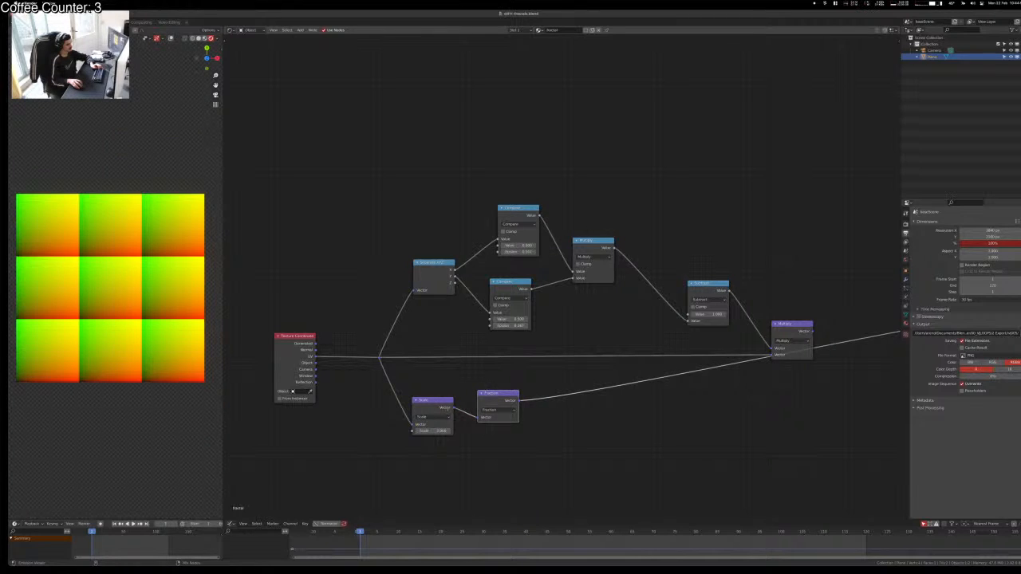
{"action": "left_click", "coordinate": [445, 409], "text": "ctrl+shift"}
{"action": "left_click", "coordinate": [493, 396], "text": "ctrl+shift"}
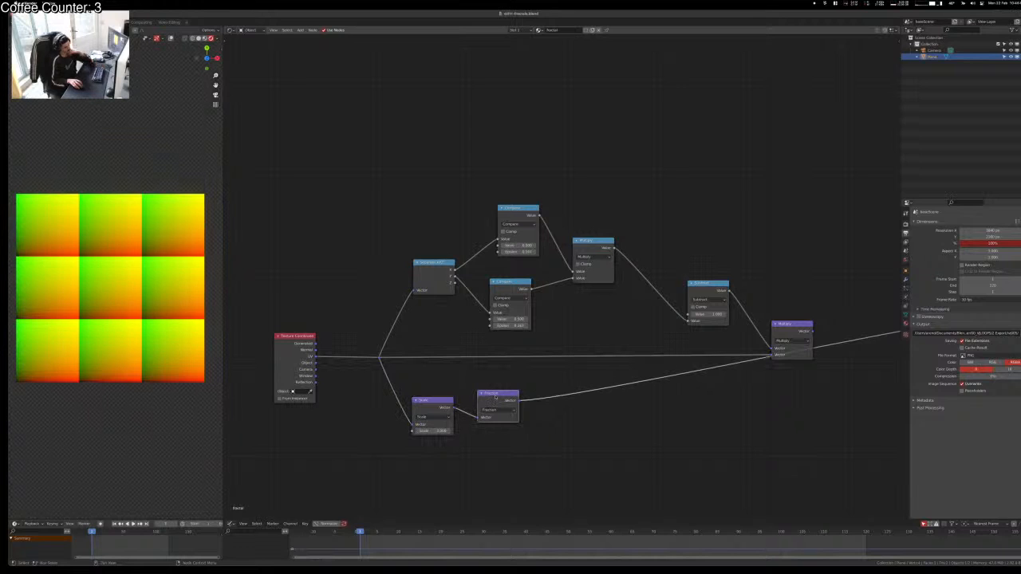
Step: Temporarily mute the Scale node to check its effect, then re-enable it
{"action": "left_click", "coordinate": [441, 406]}
{"action": "key", "text": "m"}
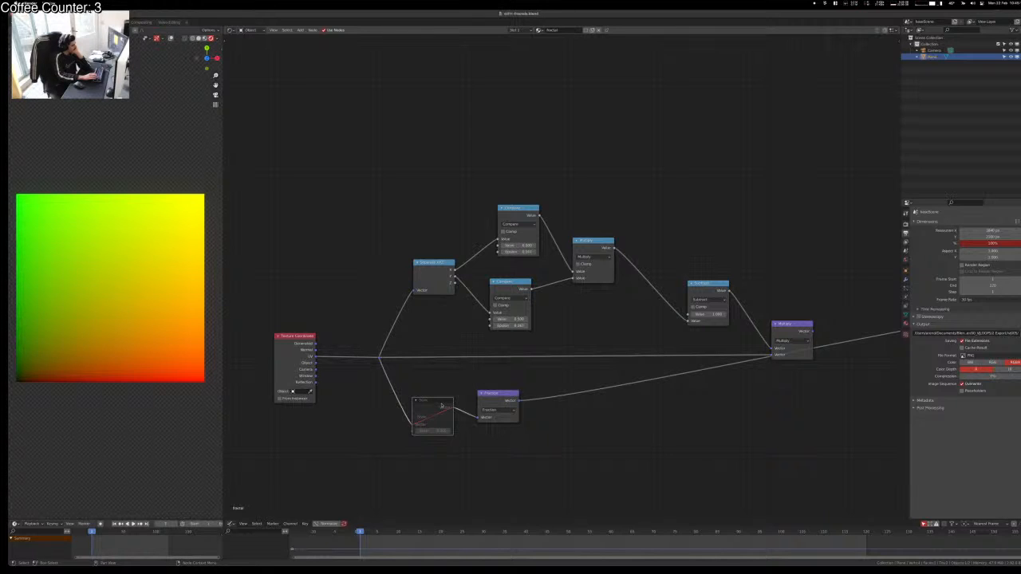
{"action": "key", "text": "m"}
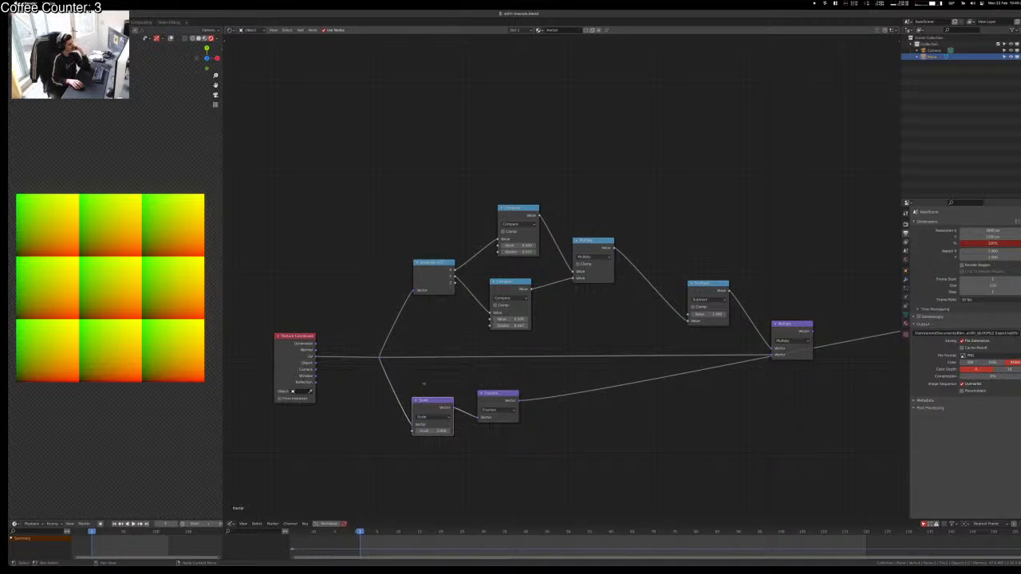
{"action": "scroll", "coordinate": [551, 439], "scroll_direction": "down", "scroll_amount": 2}
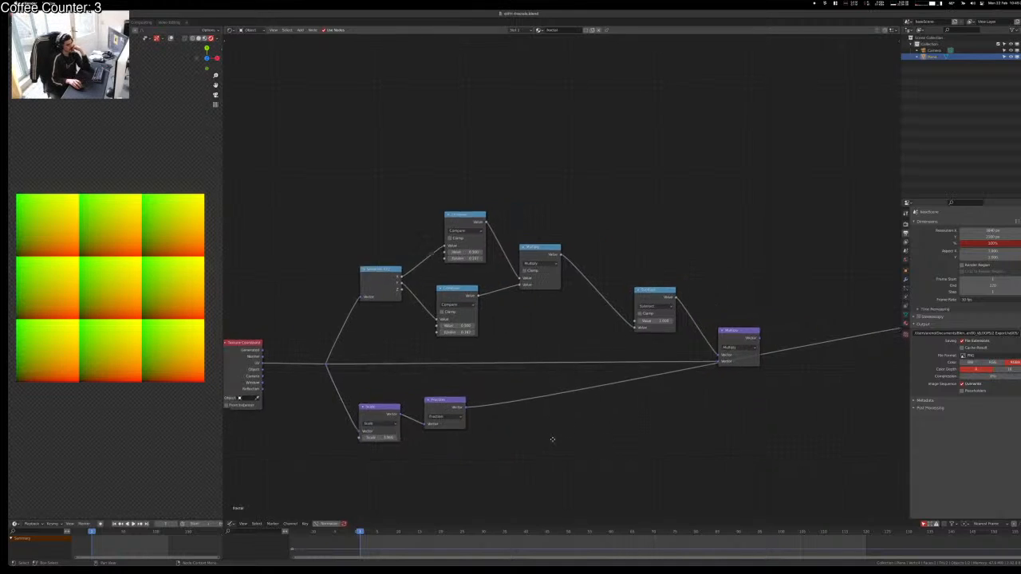
Step: Route the Fraction node's result into Multiply and preview the Multiply output
{"action": "right_click_drag", "start_coordinate": [556, 346], "coordinate": [529, 419], "text": "ctrl"}
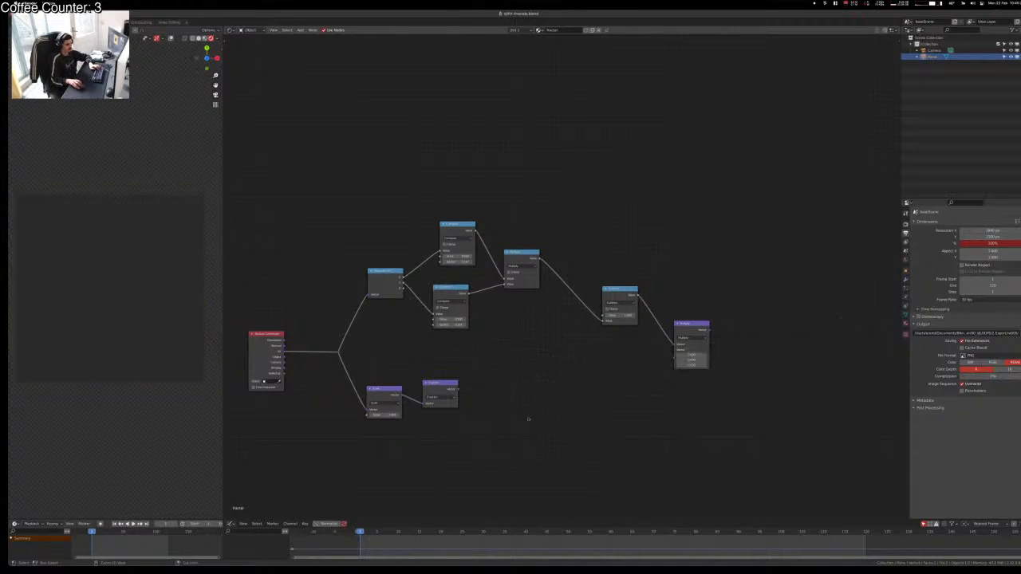
{"action": "right_click_drag", "start_coordinate": [443, 395], "coordinate": [690, 333], "text": "alt"}
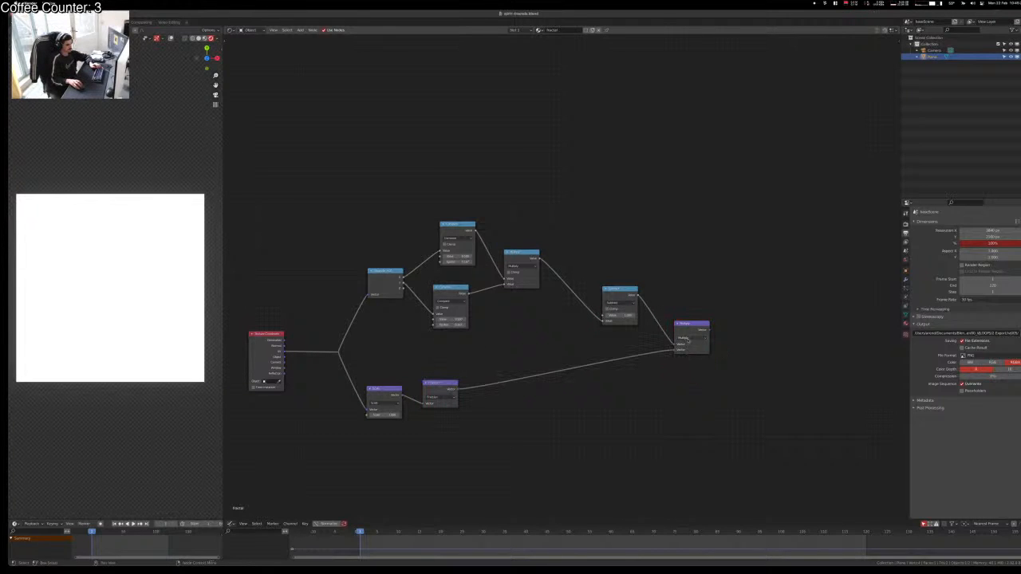
{"action": "left_click", "coordinate": [689, 334], "text": "ctrl+shift"}
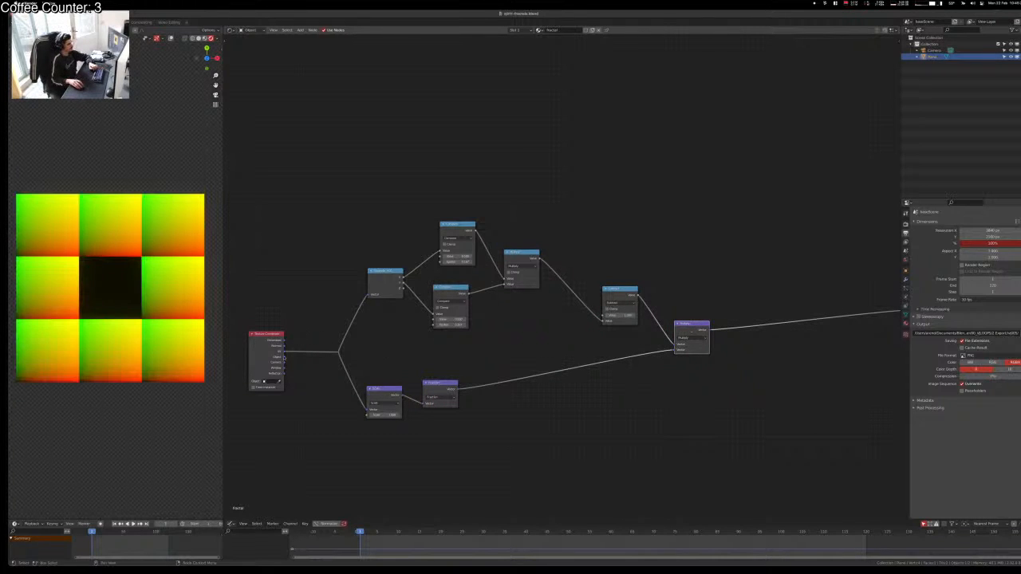
Step: Tidy the layout by moving the Scale and Fraction nodes up side by side
{"action": "scroll", "coordinate": [527, 264], "scroll_direction": "up", "scroll_amount": 3}
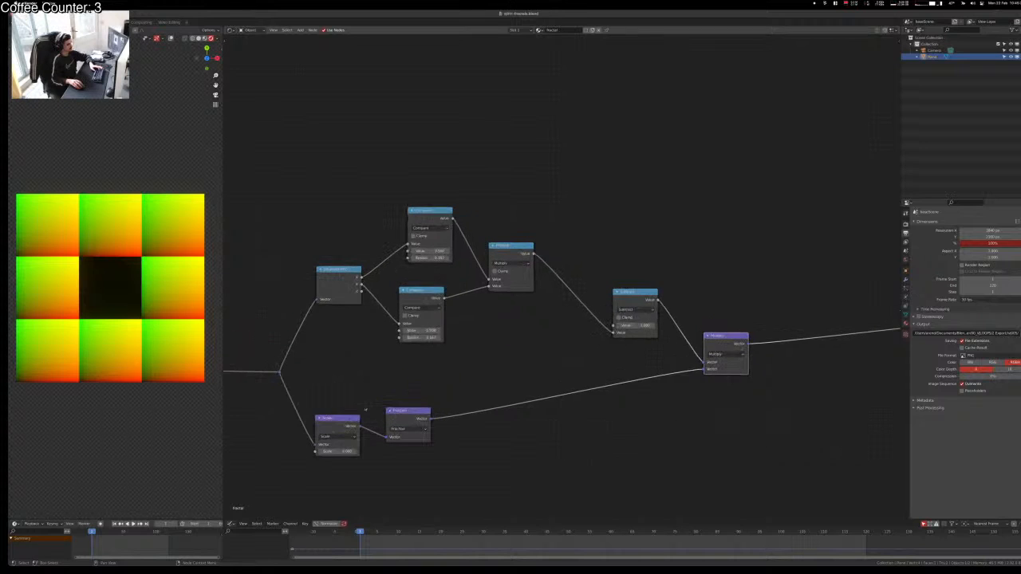
{"action": "middle_click_drag", "start_coordinate": [535, 360], "coordinate": [557, 353]}
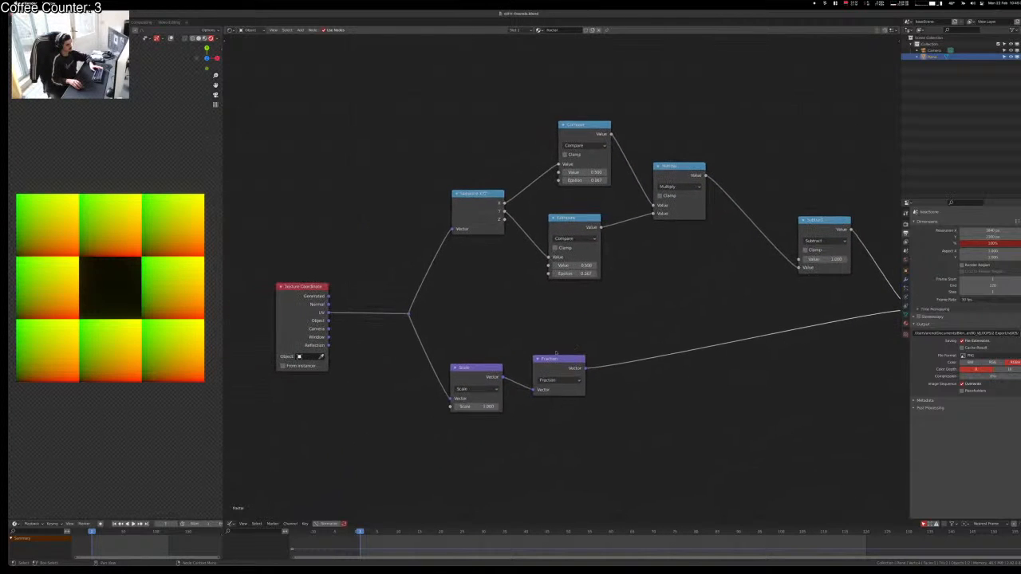
{"action": "scroll", "coordinate": [478, 344], "scroll_direction": "down", "scroll_amount": 3}
{"action": "scroll", "coordinate": [540, 423], "scroll_direction": "up", "scroll_amount": 3}
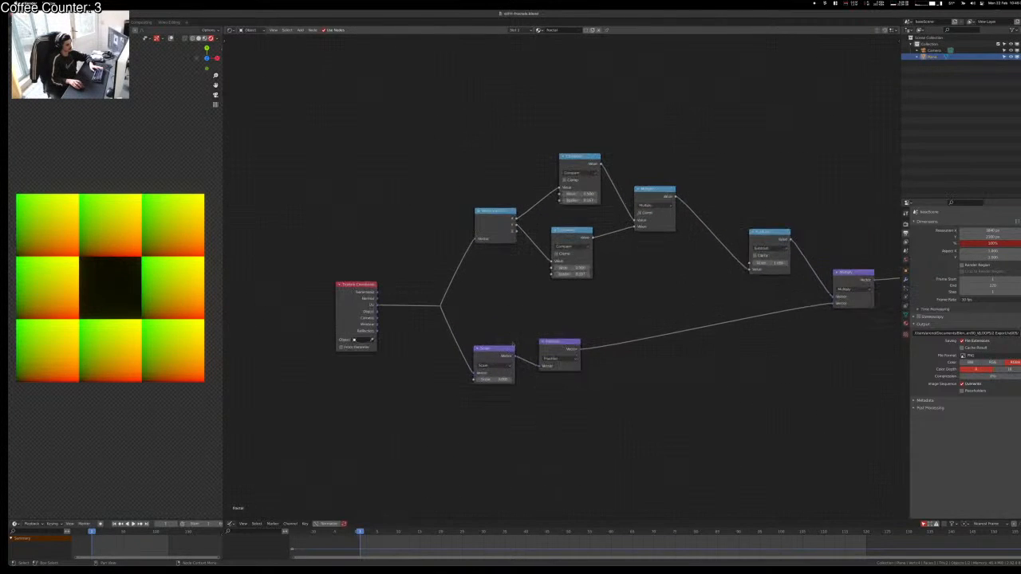
{"action": "left_click_drag", "start_coordinate": [489, 349], "coordinate": [485, 330]}
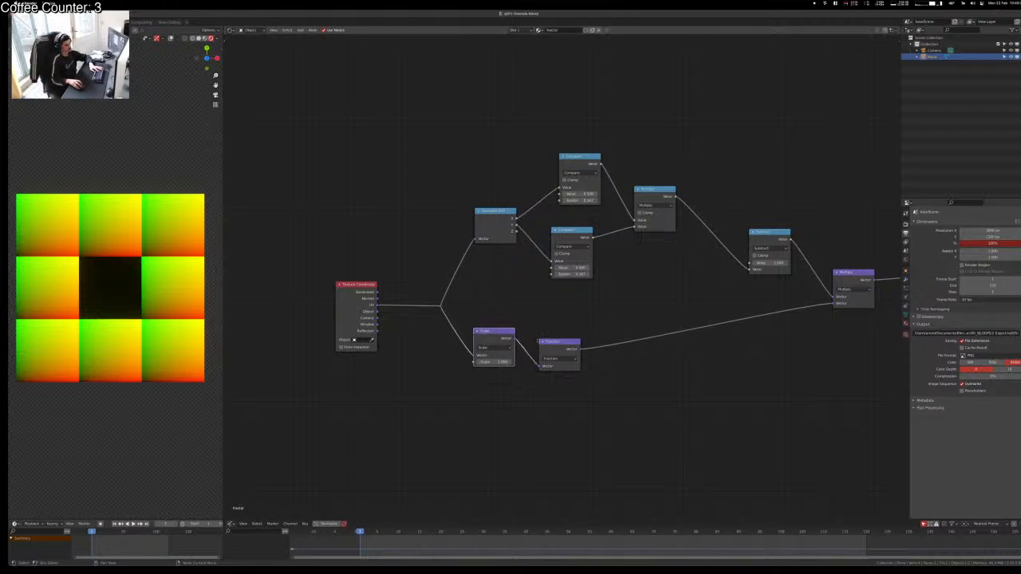
{"action": "left_click", "coordinate": [564, 343]}
{"action": "left_click_drag", "start_coordinate": [564, 343], "coordinate": [556, 333]}
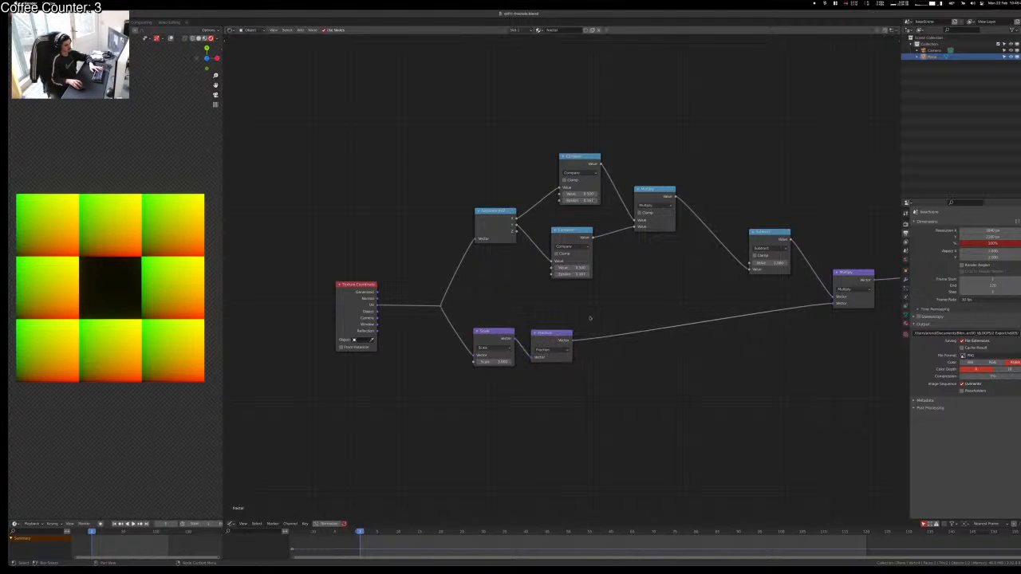
{"action": "middle_click_drag", "start_coordinate": [731, 417], "coordinate": [655, 421]}
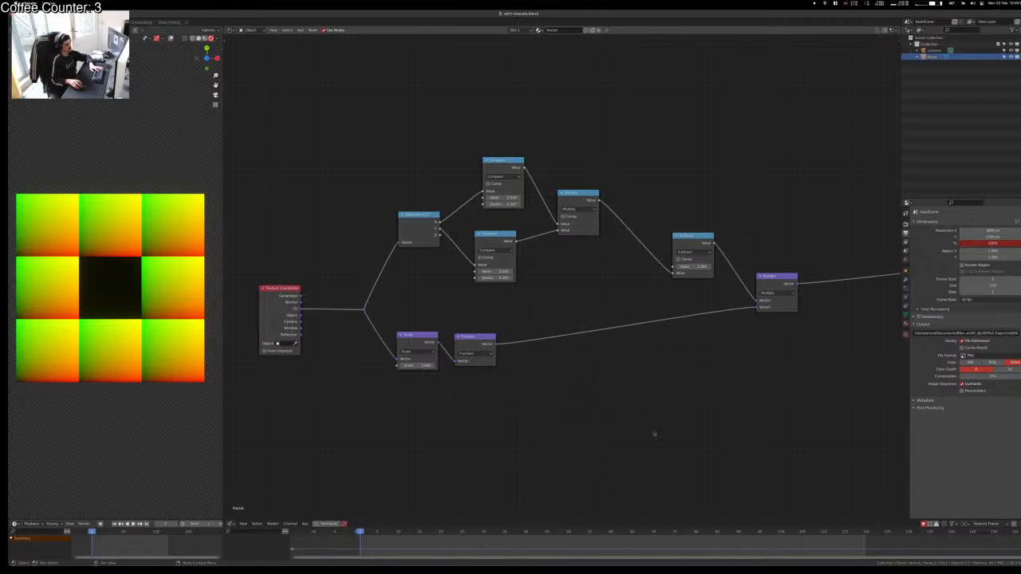
{"action": "middle_click_drag", "start_coordinate": [654, 433], "coordinate": [536, 438]}
{"action": "scroll", "coordinate": [533, 437], "scroll_direction": "down", "scroll_amount": 2}
{"action": "scroll", "coordinate": [533, 436], "scroll_direction": "up", "scroll_amount": 1}
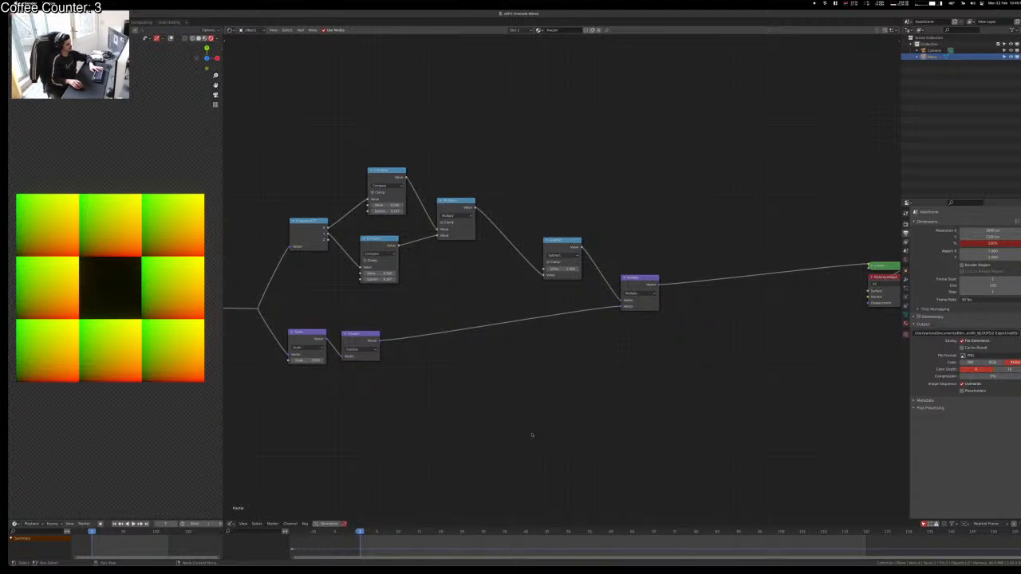
{"action": "scroll", "coordinate": [467, 420], "scroll_direction": "up", "scroll_amount": 1}
{"action": "scroll", "coordinate": [435, 383], "scroll_direction": "down", "scroll_amount": 1}
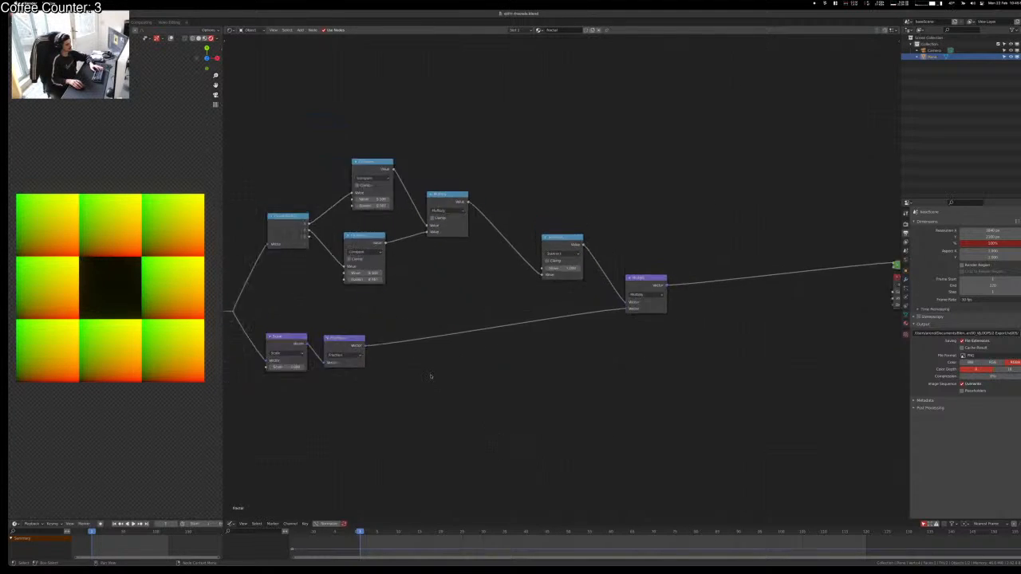
{"action": "scroll", "coordinate": [431, 374], "scroll_direction": "up", "scroll_amount": 2}
Step: Save, then group every node except Texture Coordinate into one node group
{"action": "key", "text": "ctrl+s"}
{"action": "key", "text": "Home"}
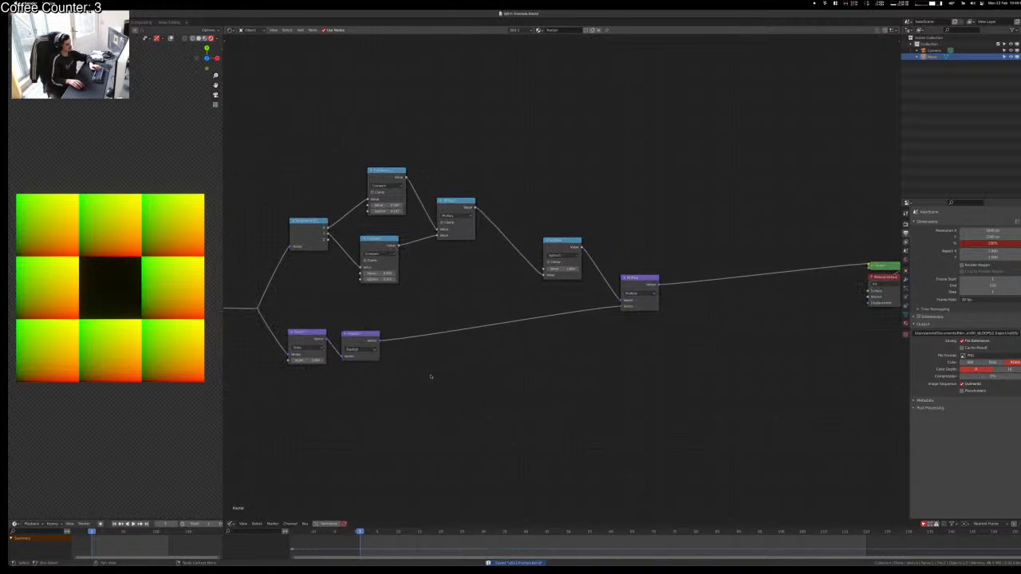
{"action": "middle_click_drag", "start_coordinate": [424, 385], "coordinate": [489, 423]}
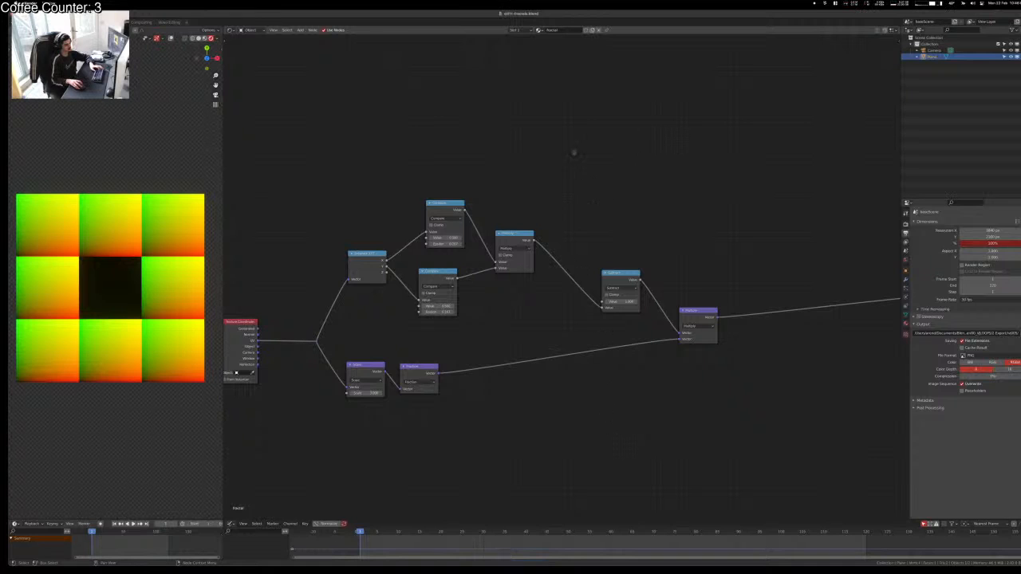
{"action": "left_click_drag", "start_coordinate": [293, 147], "coordinate": [777, 467]}
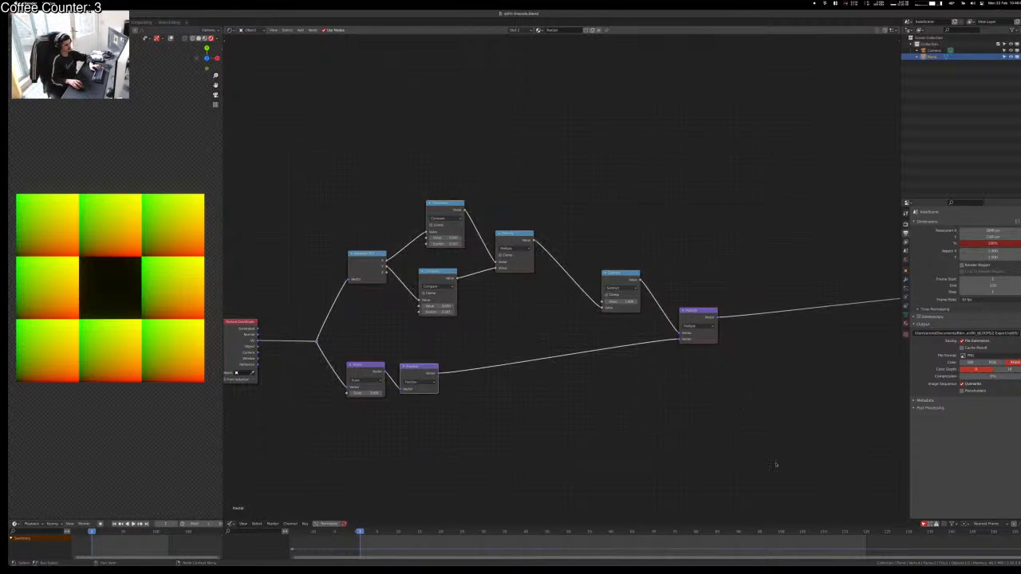
{"action": "key", "text": "ctrl+g"}
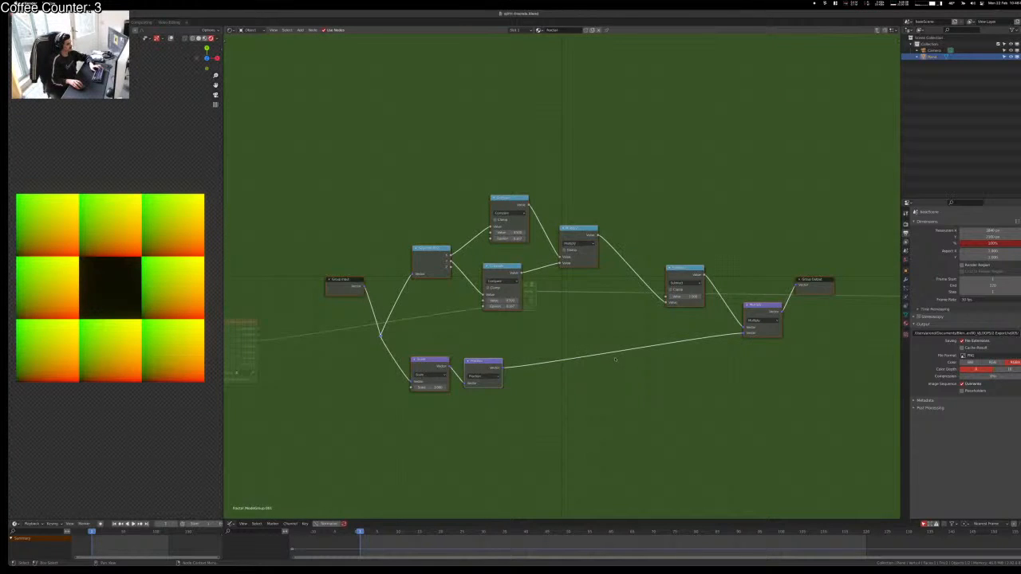
Step: Place the group beside Texture Coordinate and chain three copies onto its output link
{"action": "key", "text": "Tab"}
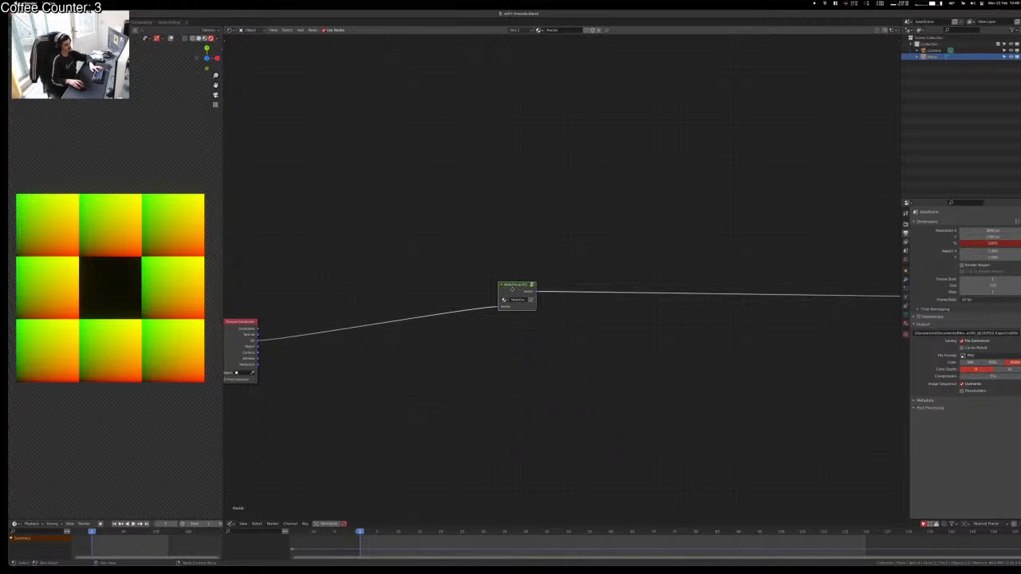
{"action": "left_click_drag", "start_coordinate": [511, 291], "coordinate": [288, 329]}
{"action": "key", "text": "shift+d"}
{"action": "left_click", "coordinate": [349, 320]}
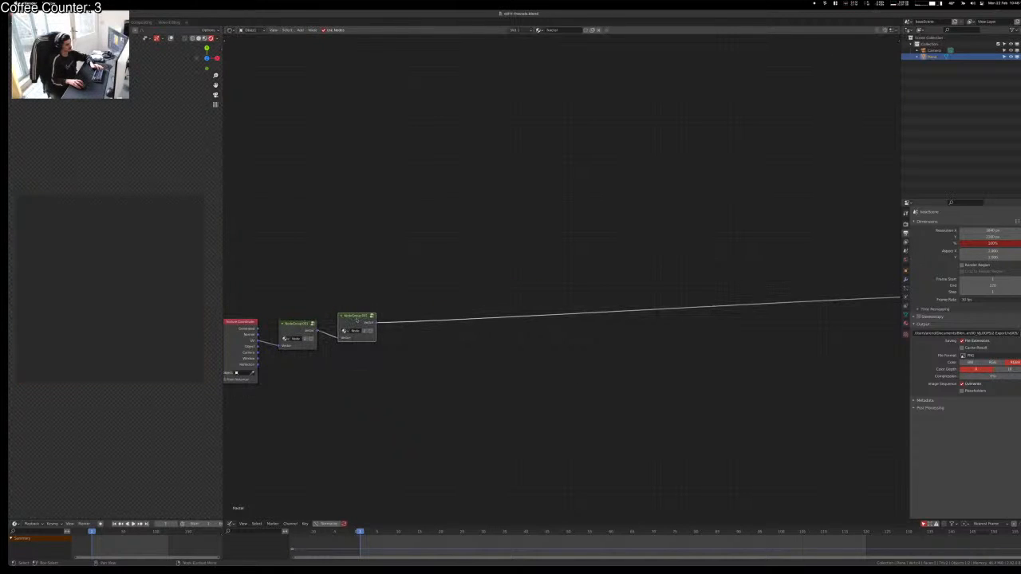
{"action": "key", "text": "shift+d"}
{"action": "left_click", "coordinate": [408, 379]}
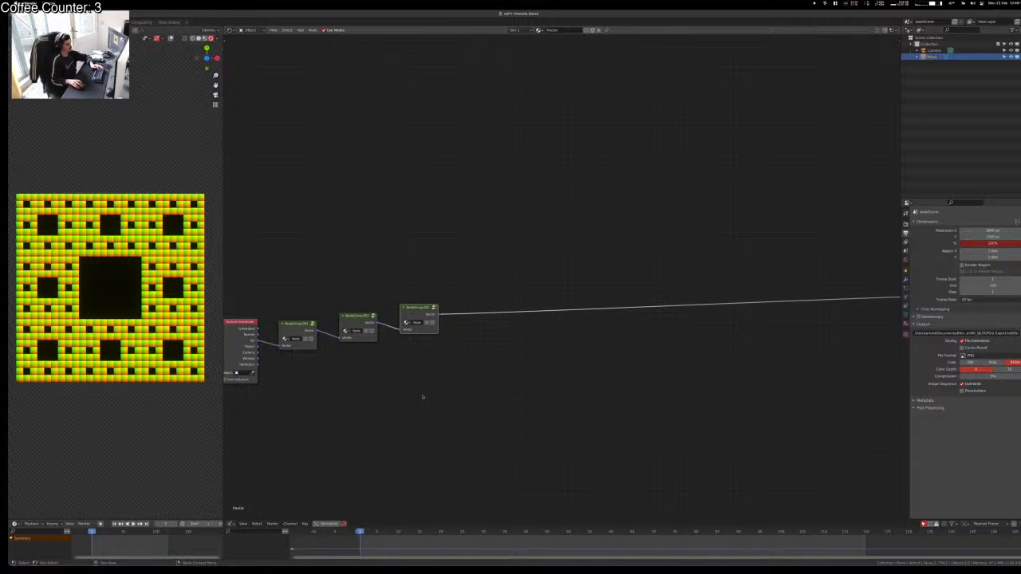
{"action": "key", "text": "shift+d"}
{"action": "left_click", "coordinate": [494, 351]}
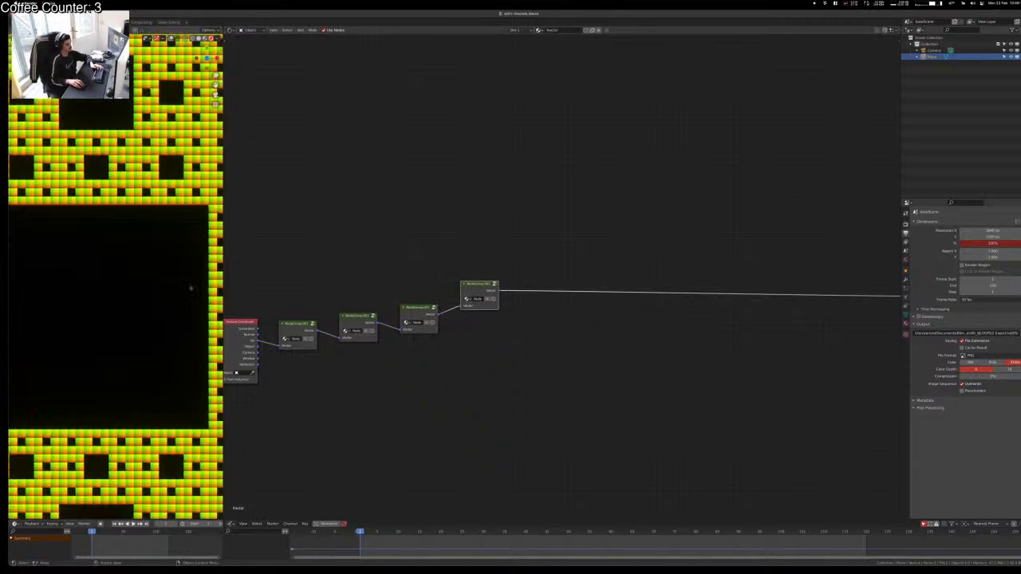
Step: Insert two more group copies, making six chained groups for a finer carpet
{"action": "scroll", "coordinate": [178, 297], "scroll_direction": "up", "scroll_amount": 3}
{"action": "middle_click_drag", "start_coordinate": [178, 297], "coordinate": [89, 365], "text": "shift"}
{"action": "scroll", "coordinate": [159, 215], "scroll_direction": "up", "scroll_amount": 1}
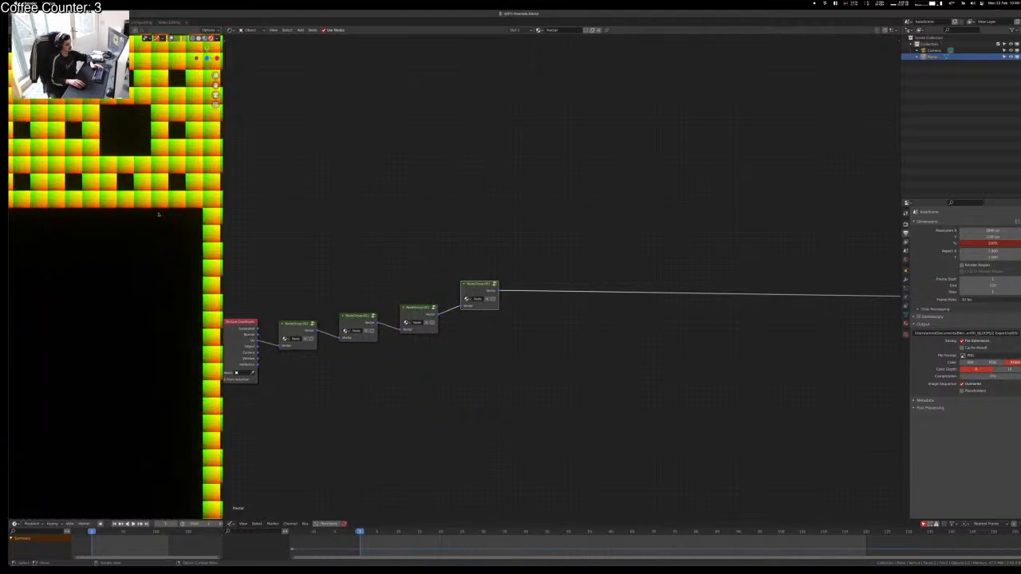
{"action": "scroll", "coordinate": [159, 214], "scroll_direction": "up", "scroll_amount": 2}
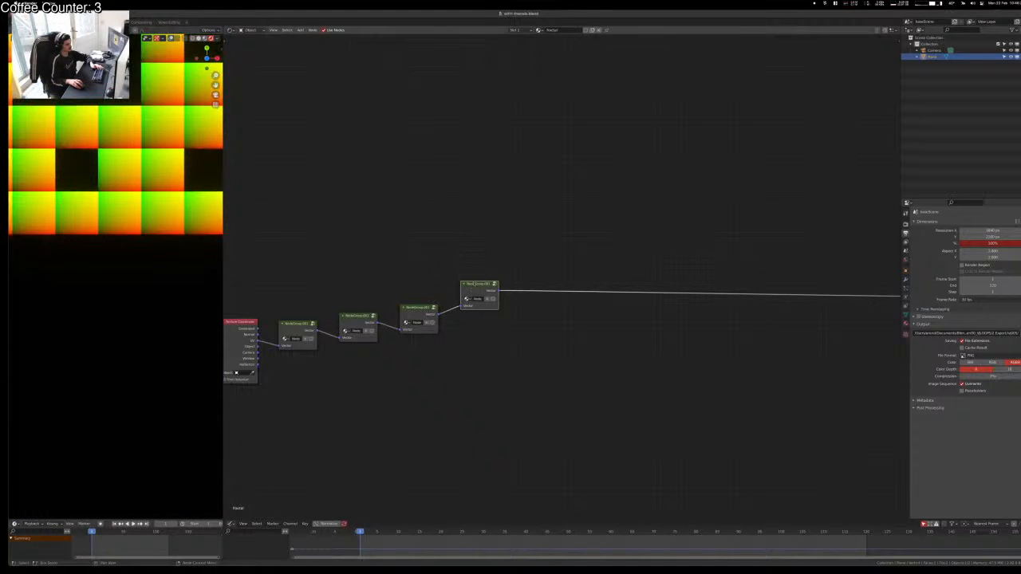
{"action": "key", "text": "shift+d"}
{"action": "left_click", "coordinate": [546, 289]}
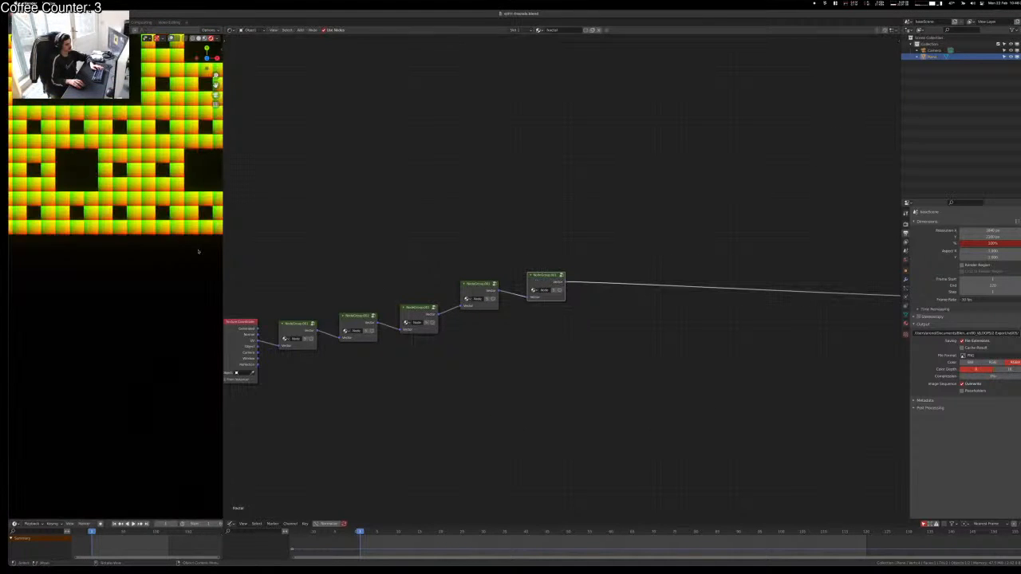
{"action": "scroll", "coordinate": [199, 251], "scroll_direction": "down", "scroll_amount": 4}
{"action": "scroll", "coordinate": [160, 244], "scroll_direction": "up", "scroll_amount": 6}
{"action": "key", "text": "shift+d"}
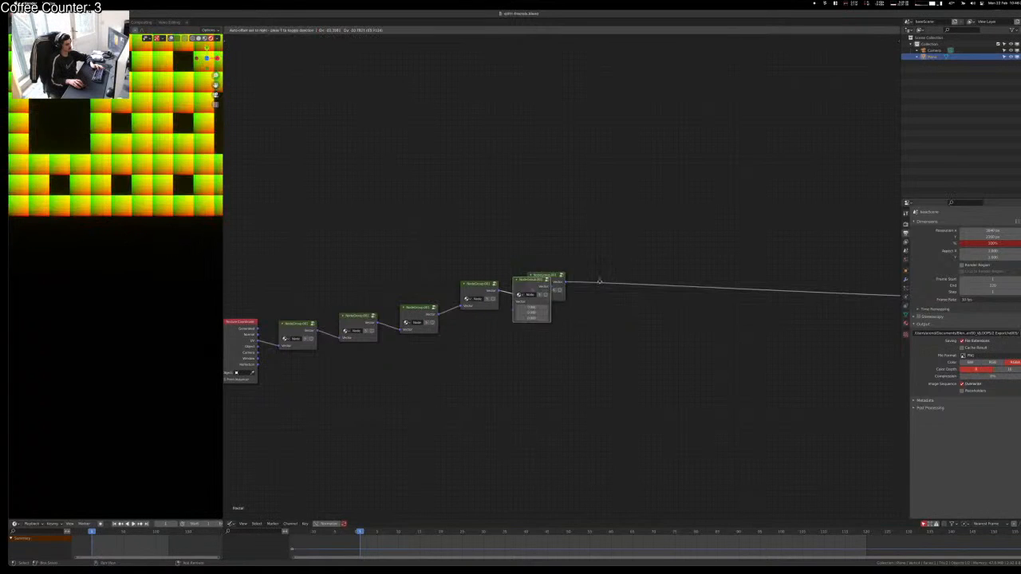
{"action": "left_click", "coordinate": [606, 276]}
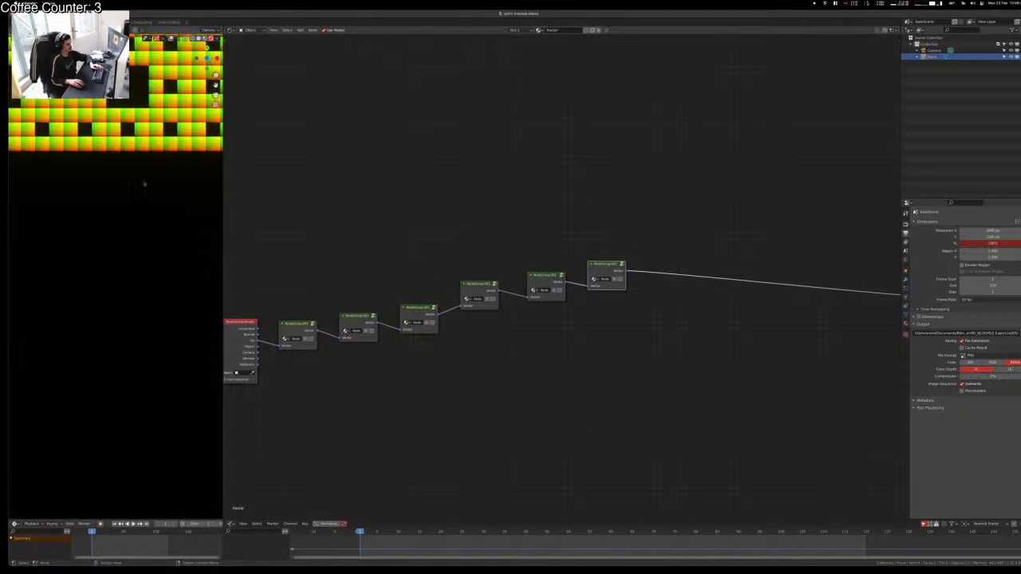
Step: Return the viewport to camera view and select the five duplicated groups
{"action": "scroll", "coordinate": [144, 184], "scroll_direction": "down", "scroll_amount": 15}
{"action": "middle_click_drag", "start_coordinate": [112, 313], "coordinate": [126, 297]}
{"action": "key", "text": "KP_0"}
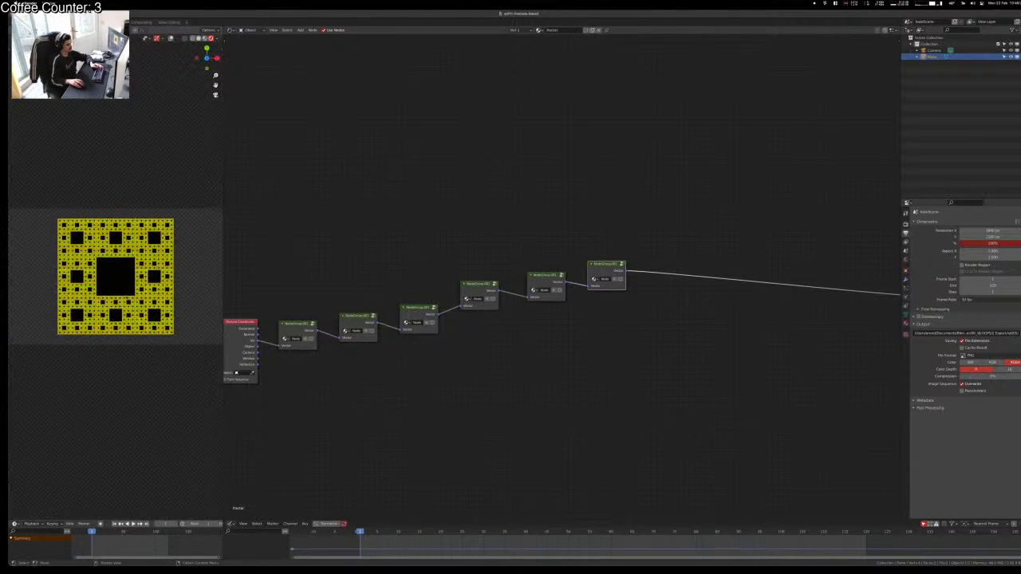
{"action": "scroll", "coordinate": [127, 297], "scroll_direction": "up", "scroll_amount": 6}
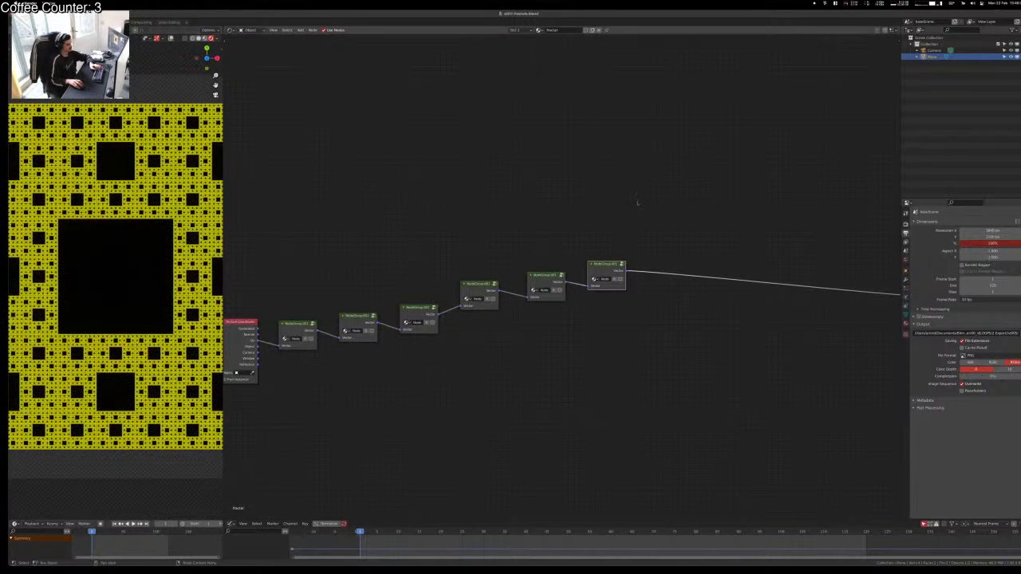
{"action": "left_click_drag", "start_coordinate": [637, 202], "coordinate": [360, 335]}
Step: Delete the five duplicate groups and reconnect the remaining group to the output
{"action": "key", "text": "x"}
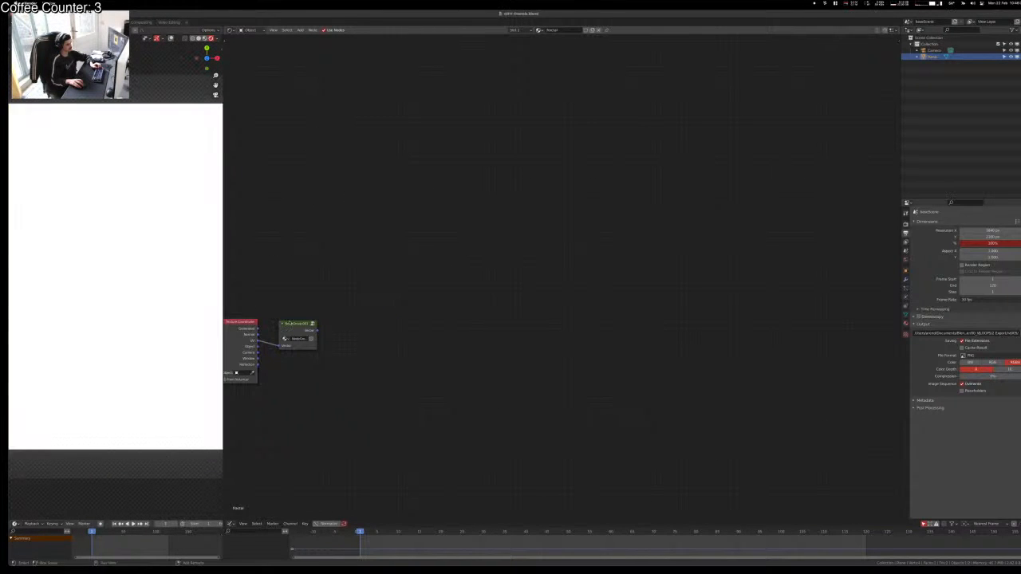
{"action": "left_click", "coordinate": [289, 323], "text": "ctrl+shift"}
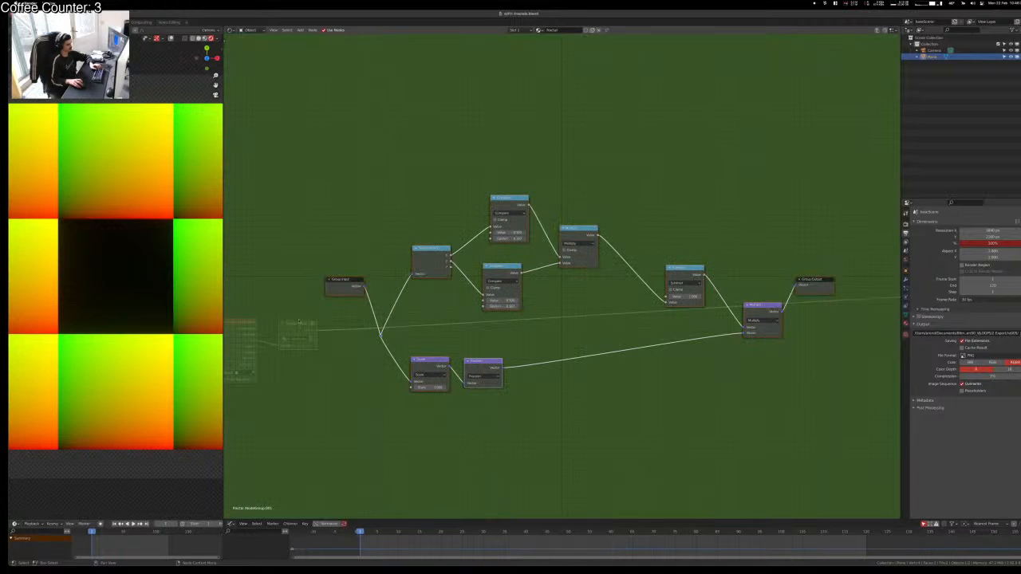
{"action": "scroll", "coordinate": [363, 323], "scroll_direction": "down", "scroll_amount": 3}
{"action": "middle_click_drag", "start_coordinate": [561, 328], "coordinate": [502, 339]}
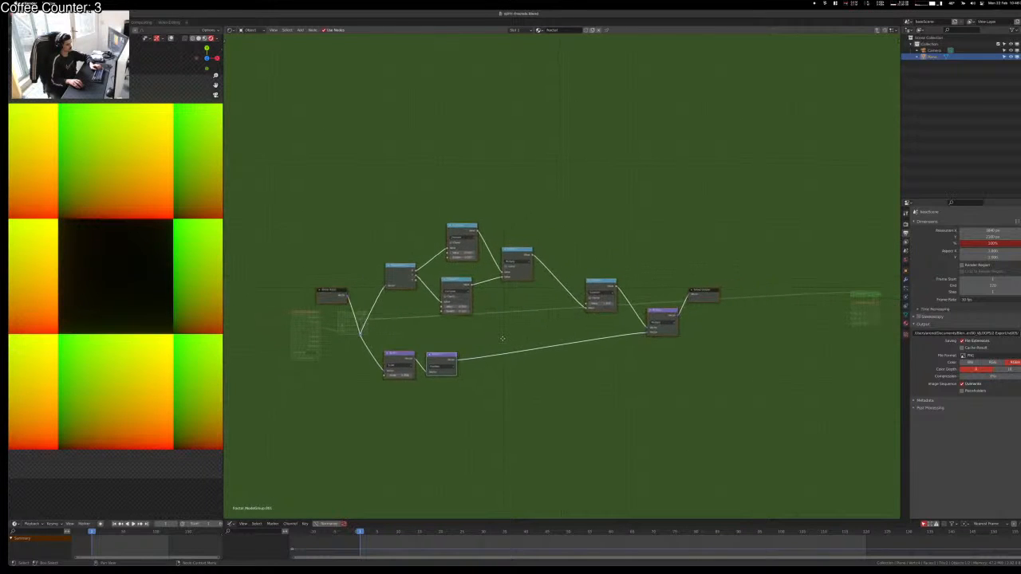
Step: Inspect the nested groups, then ungroup the node group into separate nodes and save
{"action": "key", "text": "Tab"}
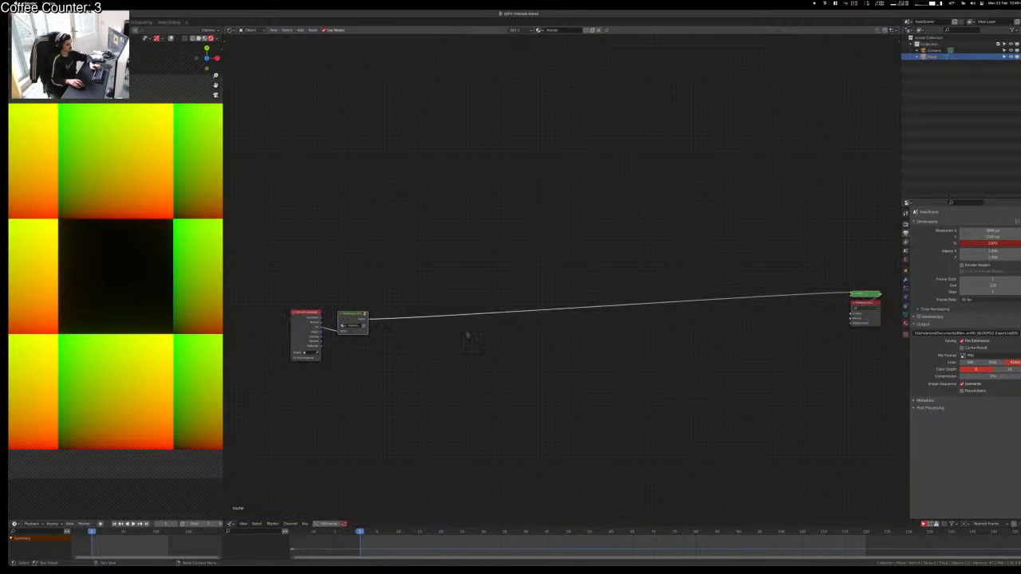
{"action": "key", "text": "Tab"}
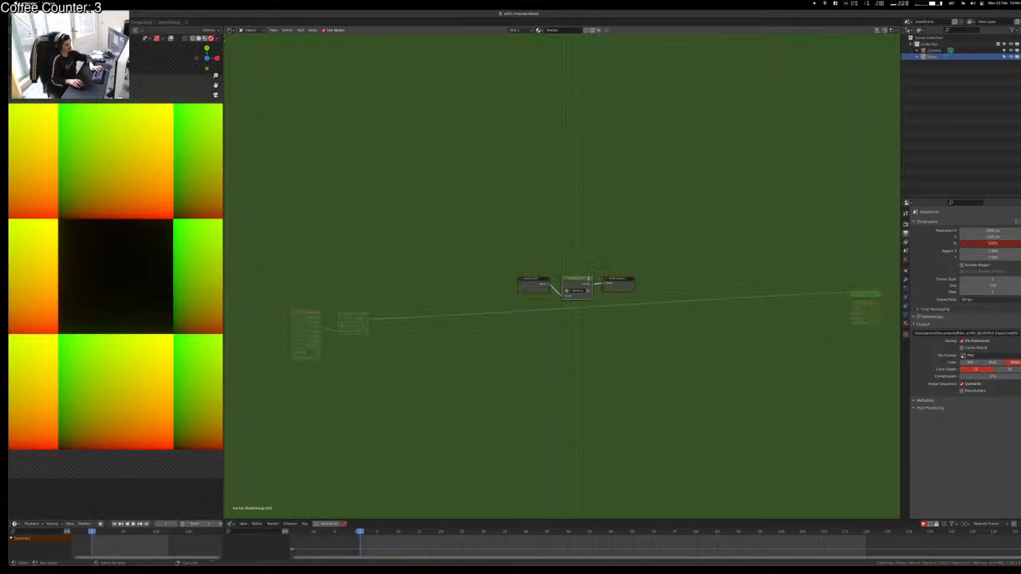
{"action": "key", "text": "Tab"}
{"action": "key", "text": "ctrl+Tab"}
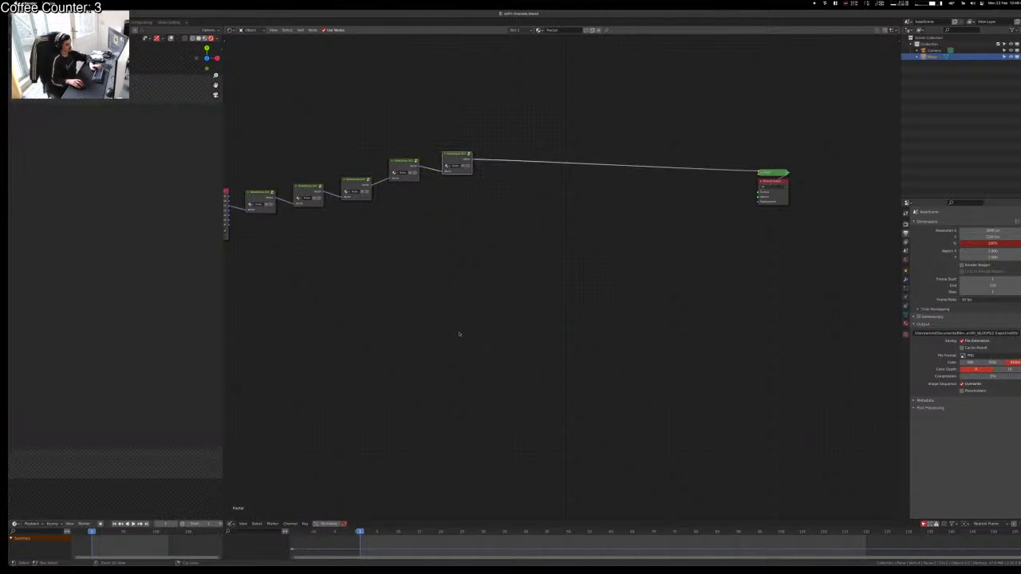
{"action": "key", "text": "ctrl+z"}
{"action": "key", "text": "ctrl+z"}
{"action": "key", "text": "ctrl+z"}
{"action": "key", "text": "ctrl+z"}
{"action": "key", "text": "ctrl+z"}
{"action": "key", "text": "ctrl+z"}
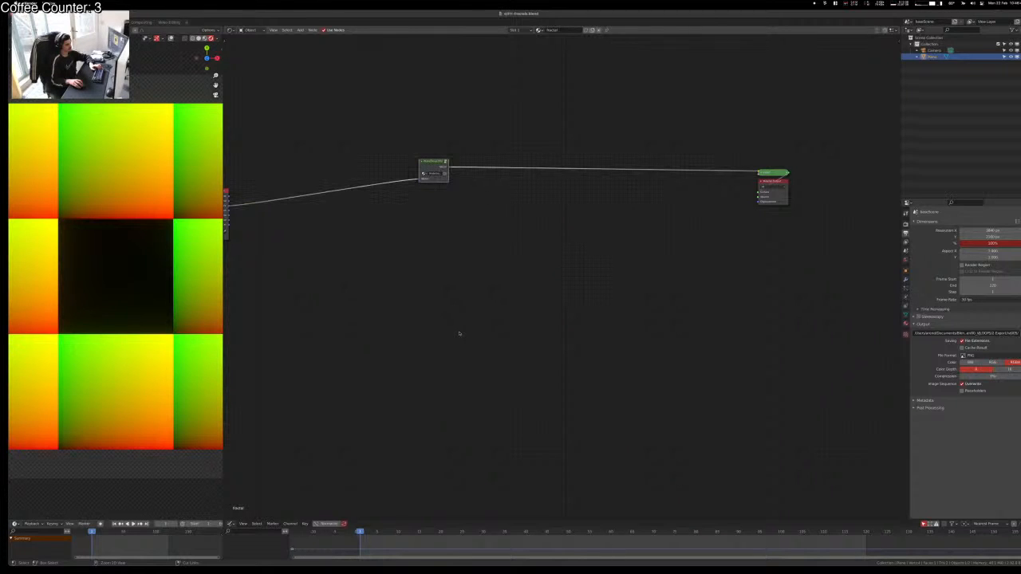
{"action": "key", "text": "ctrl+z"}
{"action": "left_click", "coordinate": [460, 334]}
{"action": "key", "text": "ctrl+s"}
Step: Move the Subtract node beside the upper Multiply and nudge the final Multiply left
{"action": "middle_click_drag", "start_coordinate": [460, 334], "coordinate": [566, 453]}
{"action": "scroll", "coordinate": [562, 366], "scroll_direction": "up", "scroll_amount": 3}
{"action": "middle_click_drag", "start_coordinate": [581, 384], "coordinate": [612, 322]}
{"action": "scroll", "coordinate": [622, 405], "scroll_direction": "up", "scroll_amount": 2}
{"action": "scroll", "coordinate": [654, 346], "scroll_direction": "down", "scroll_amount": 1}
{"action": "scroll", "coordinate": [164, 247], "scroll_direction": "down", "scroll_amount": 1}
{"action": "scroll", "coordinate": [164, 248], "scroll_direction": "down", "scroll_amount": 2}
{"action": "scroll", "coordinate": [612, 316], "scroll_direction": "up", "scroll_amount": 1}
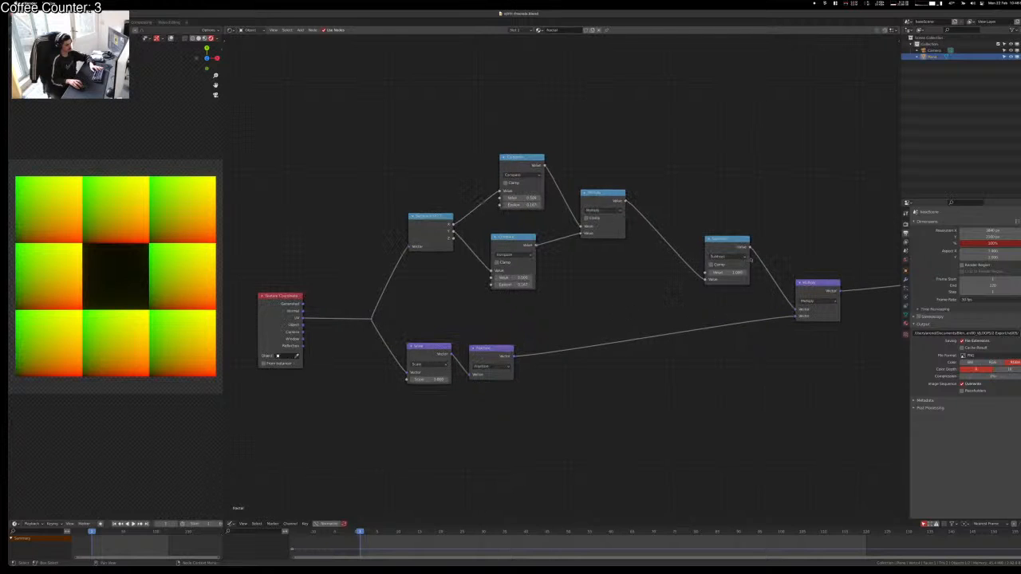
{"action": "left_click_drag", "start_coordinate": [747, 260], "coordinate": [691, 241]}
{"action": "left_click_drag", "start_coordinate": [796, 295], "coordinate": [738, 315]}
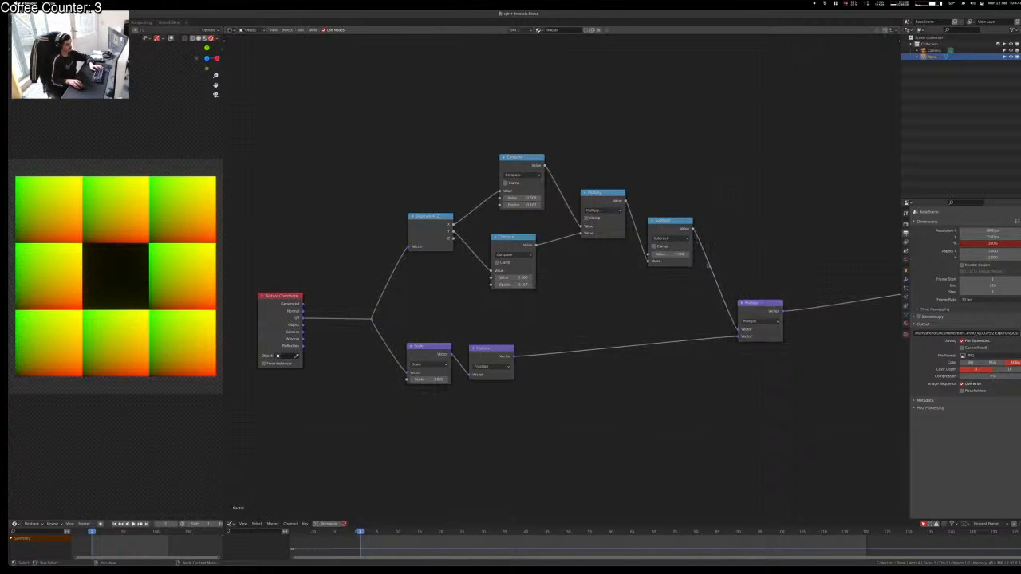
{"action": "middle_click_drag", "start_coordinate": [715, 275], "coordinate": [704, 286]}
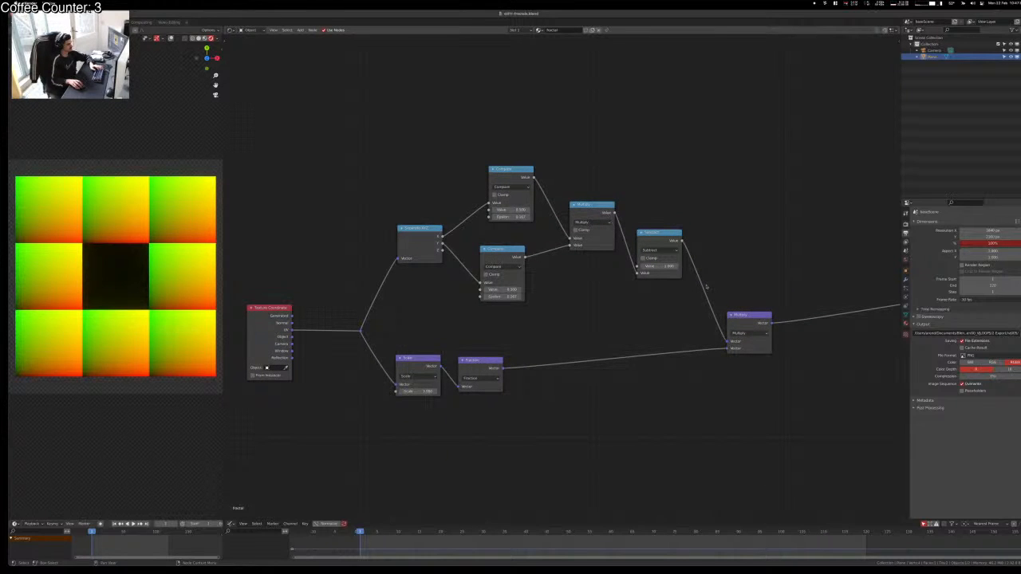
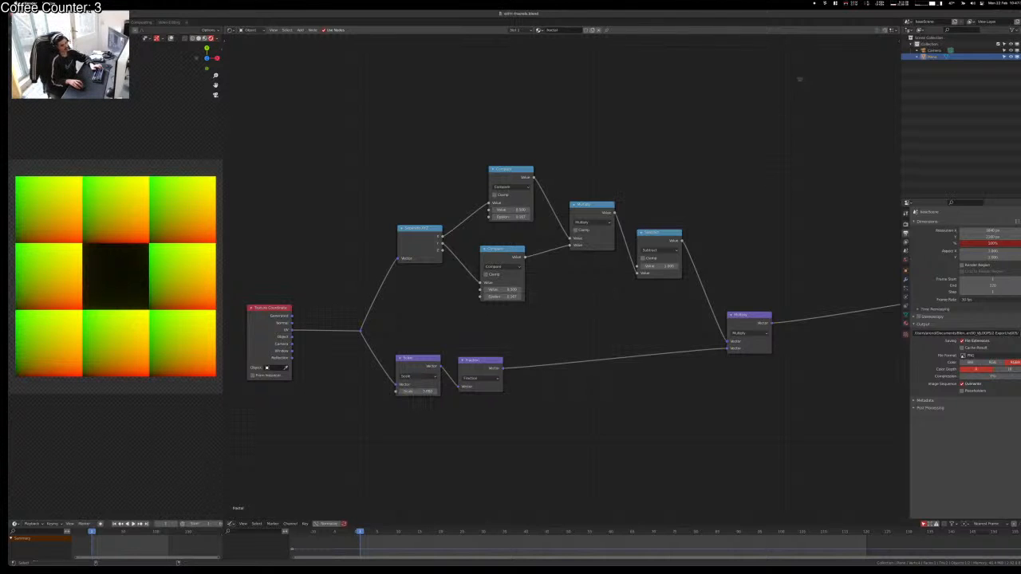
Step: Group all the fractal nodes with Ctrl+G into one node group fed by Texture Coordinate UV, then open the sidebar
{"action": "key", "text": "super+shift+4"}
{"action": "left_click_drag", "start_coordinate": [823, 99], "coordinate": [8, 454]}
{"action": "left_click_drag", "start_coordinate": [781, 107], "coordinate": [349, 463]}
{"action": "key", "text": "ctrl+g"}
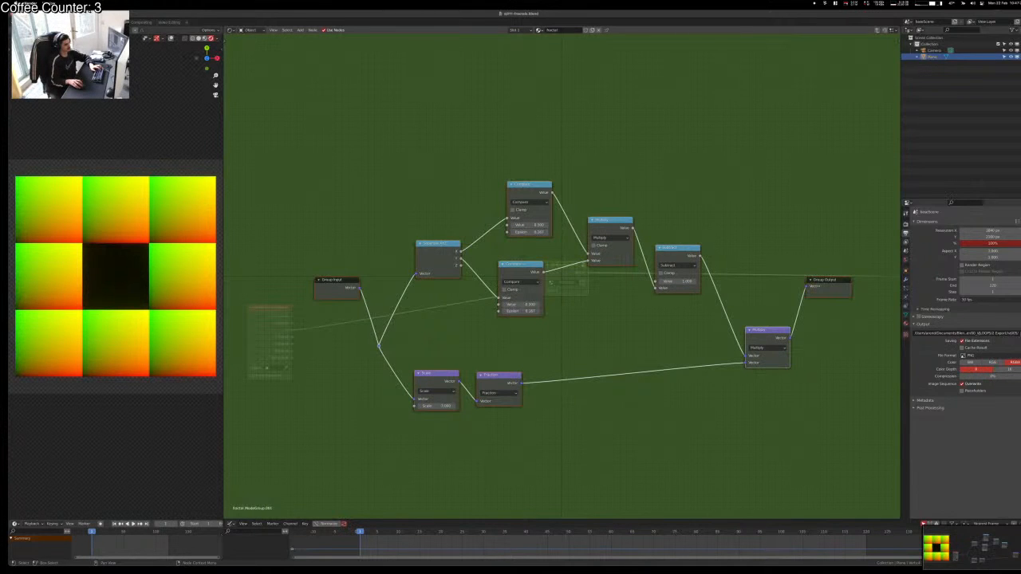
{"action": "key", "text": "Tab"}
{"action": "key", "text": "n"}
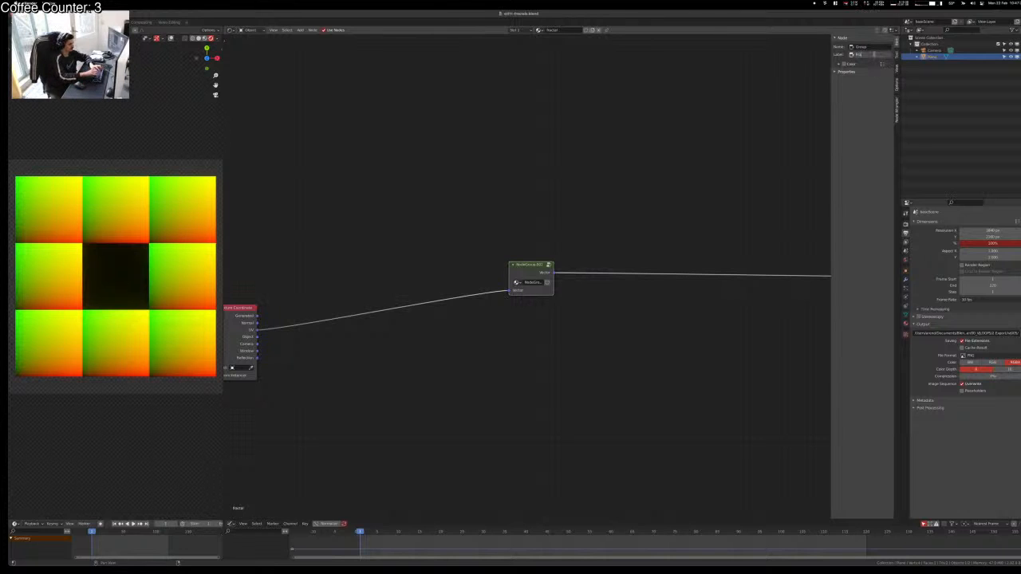
Step: Label the group 'Fractal Step' and chain four copies of it after Texture Coordinate
{"action": "key", "text": "Return"}
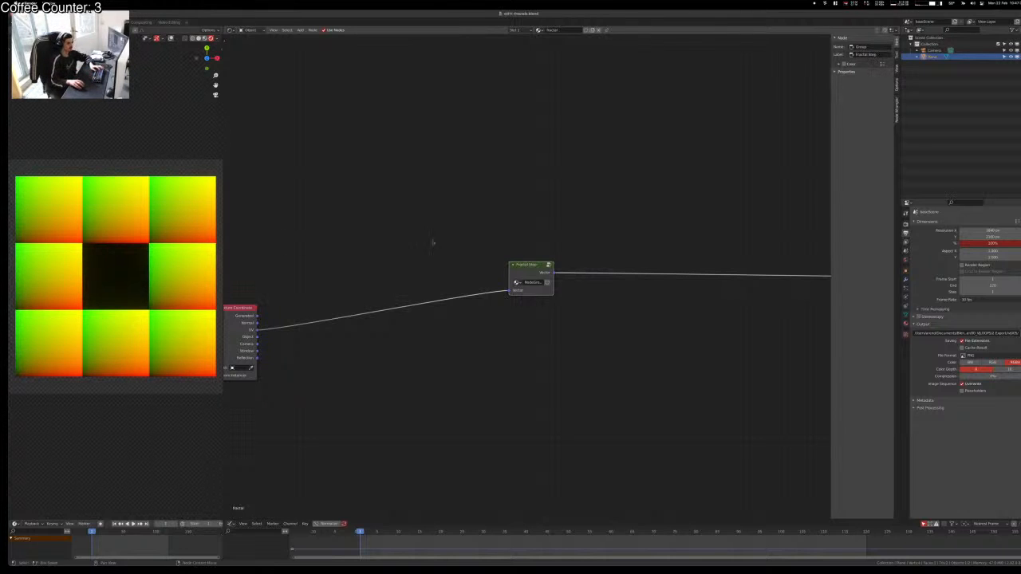
{"action": "left_click_drag", "start_coordinate": [520, 272], "coordinate": [333, 324]}
{"action": "key", "text": "shift+d"}
{"action": "left_click", "coordinate": [397, 323]}
{"action": "key", "text": "shift+d"}
{"action": "left_click", "coordinate": [473, 319]}
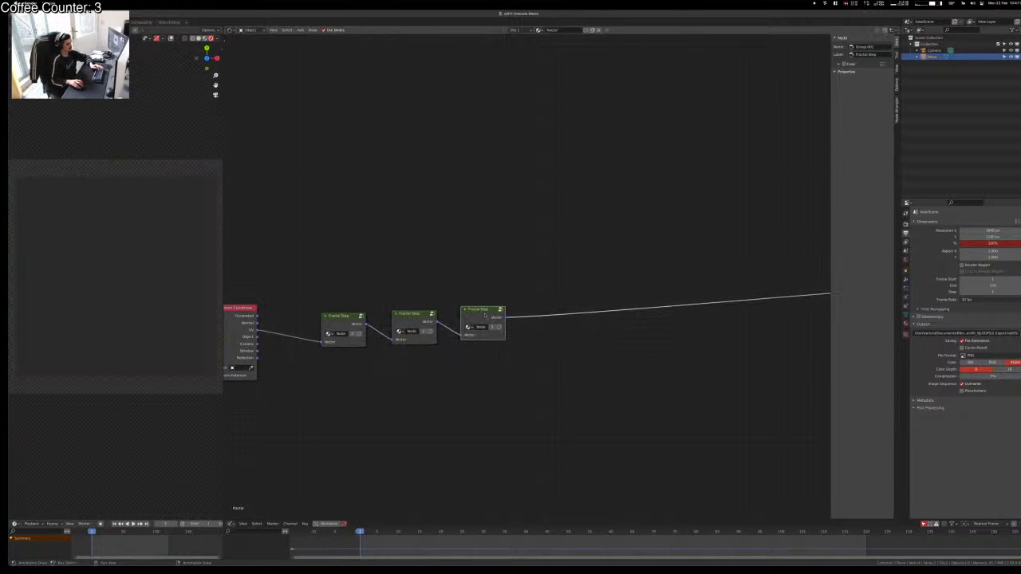
{"action": "key", "text": "shift+d"}
{"action": "left_click", "coordinate": [565, 264]}
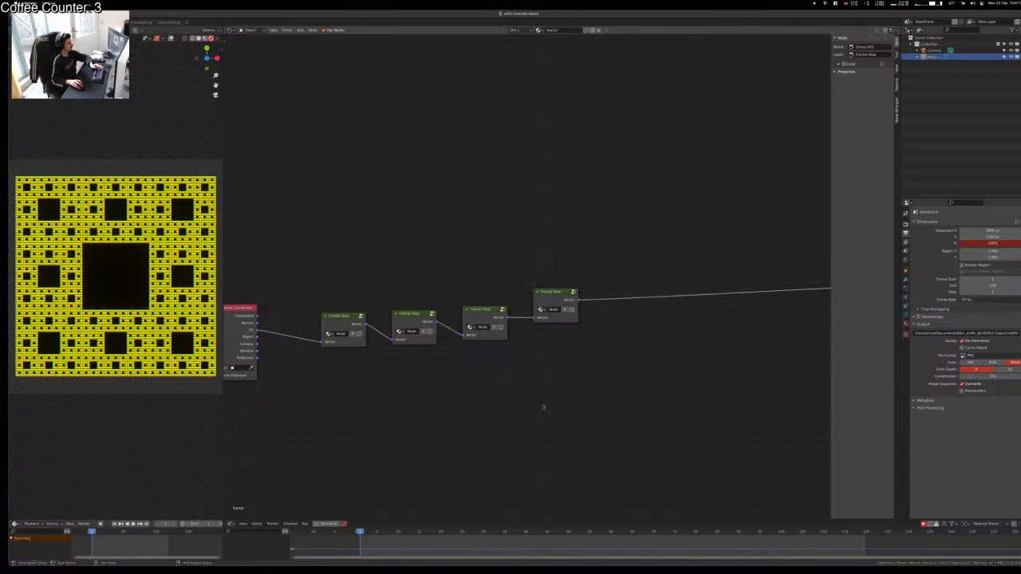
Step: Add a Vector Math node set to Length after the last Fractal Step and link it to the output
{"action": "middle_click_drag", "start_coordinate": [591, 423], "coordinate": [481, 433]}
{"action": "key", "text": "shift+a"}
{"action": "type", "text": "vector m"}
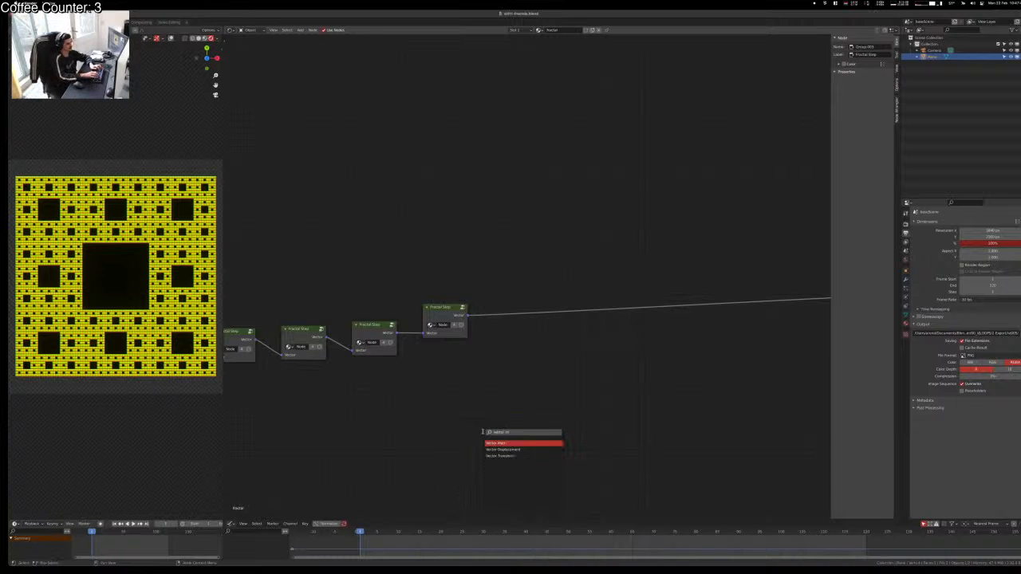
{"action": "key", "text": "Return"}
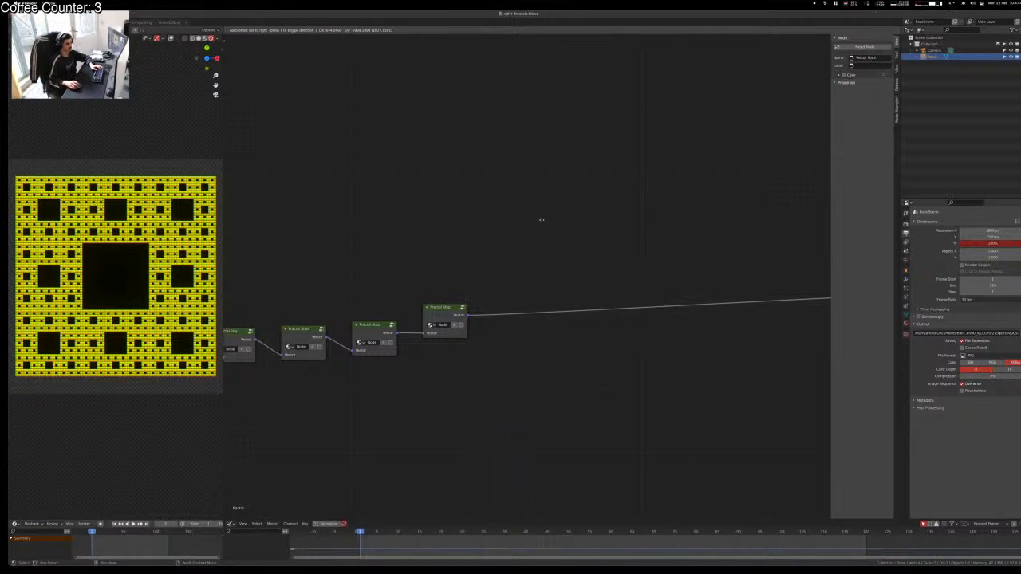
{"action": "left_click", "coordinate": [532, 313]}
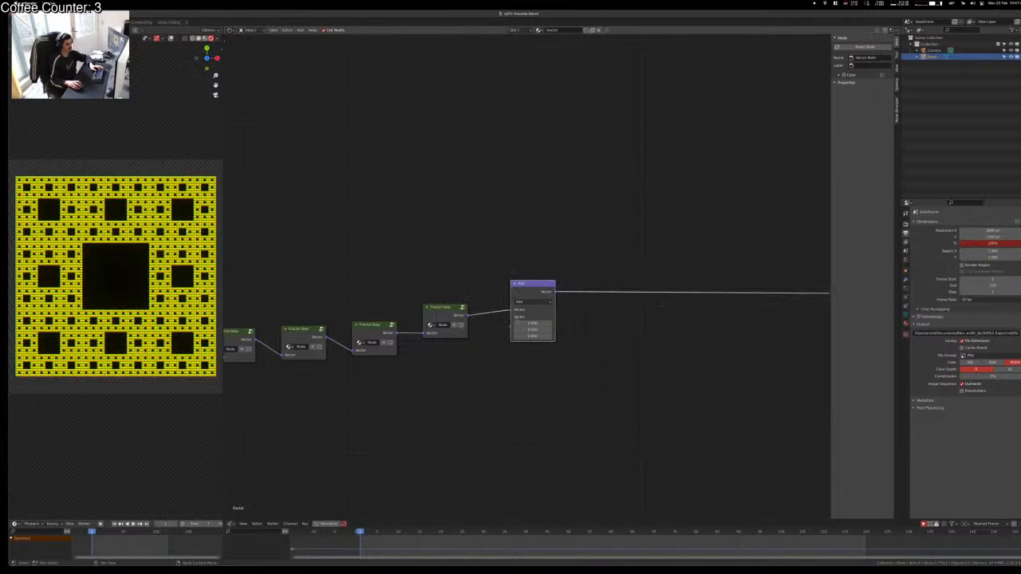
{"action": "left_click", "coordinate": [533, 302]}
{"action": "left_click", "coordinate": [537, 304]}
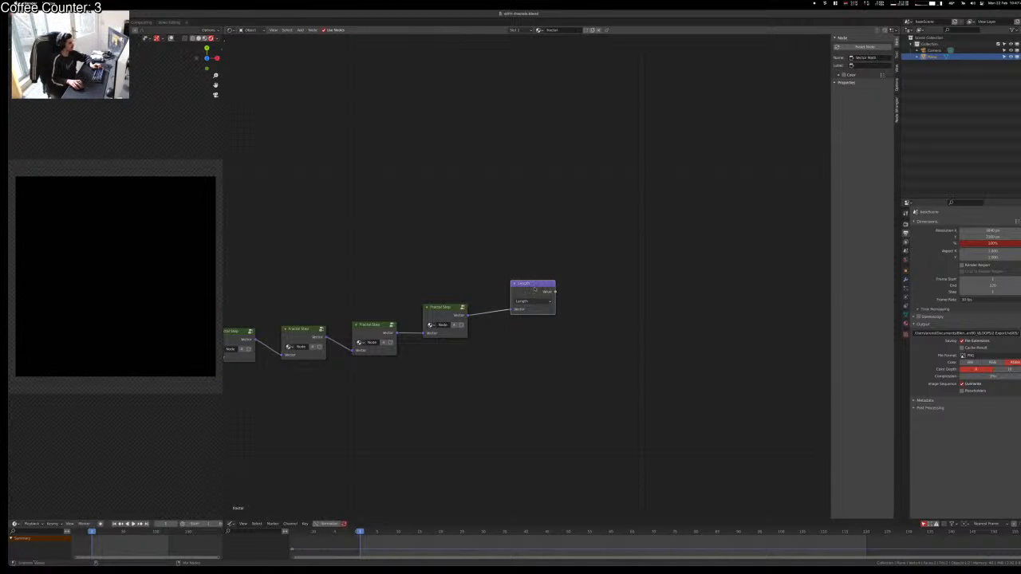
{"action": "left_click", "coordinate": [535, 289], "text": "ctrl+shift"}
Step: Zoom and orbit the preview to inspect the carpet-like square fractal pattern
{"action": "scroll", "coordinate": [115, 211], "scroll_direction": "up", "scroll_amount": 4}
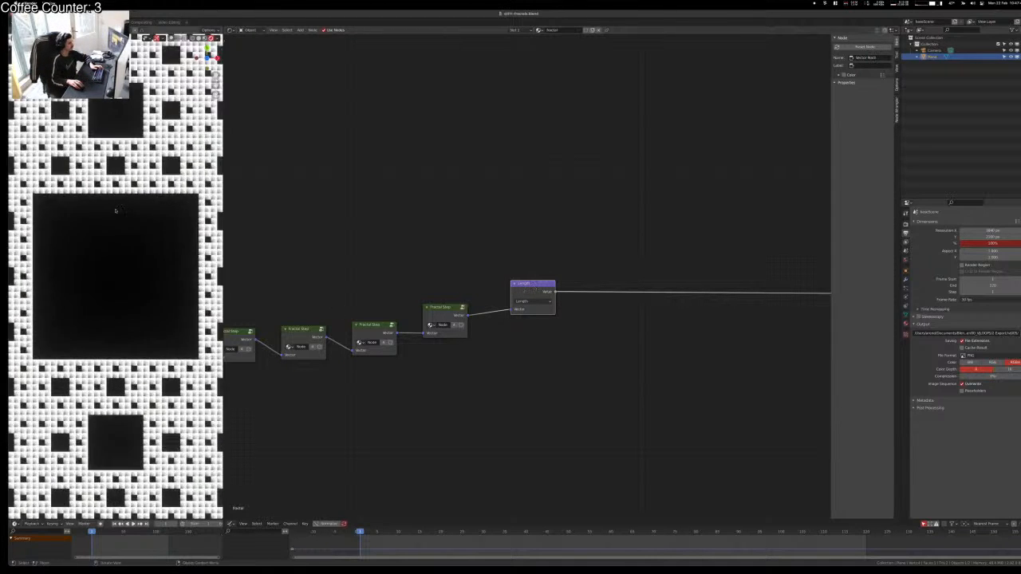
{"action": "scroll", "coordinate": [115, 211], "scroll_direction": "up", "scroll_amount": 7}
{"action": "middle_click_drag", "start_coordinate": [116, 112], "coordinate": [157, 417], "text": "shift"}
{"action": "scroll", "coordinate": [132, 290], "scroll_direction": "up", "scroll_amount": 2}
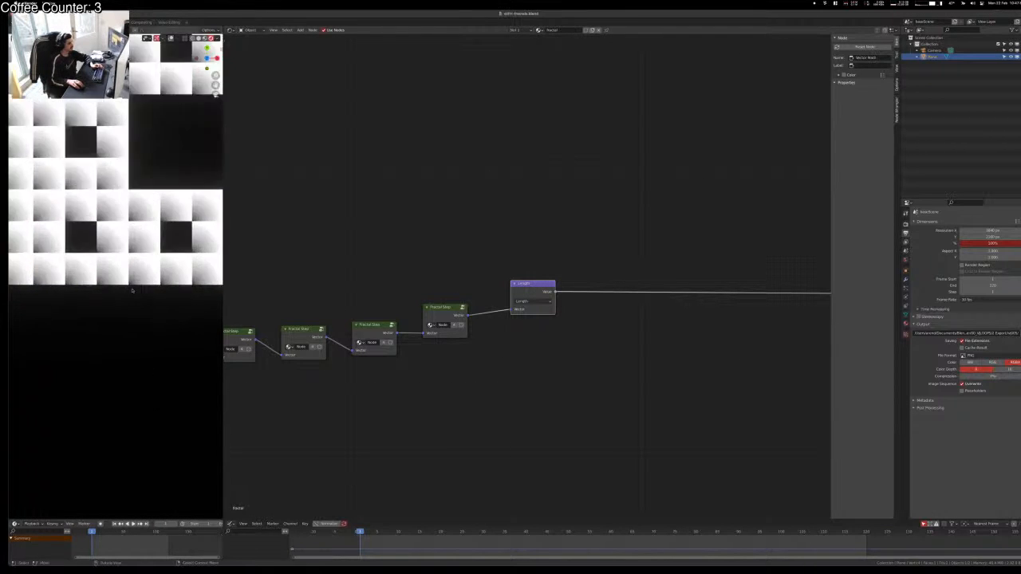
{"action": "scroll", "coordinate": [133, 290], "scroll_direction": "up", "scroll_amount": 5}
{"action": "scroll", "coordinate": [135, 342], "scroll_direction": "down", "scroll_amount": 12}
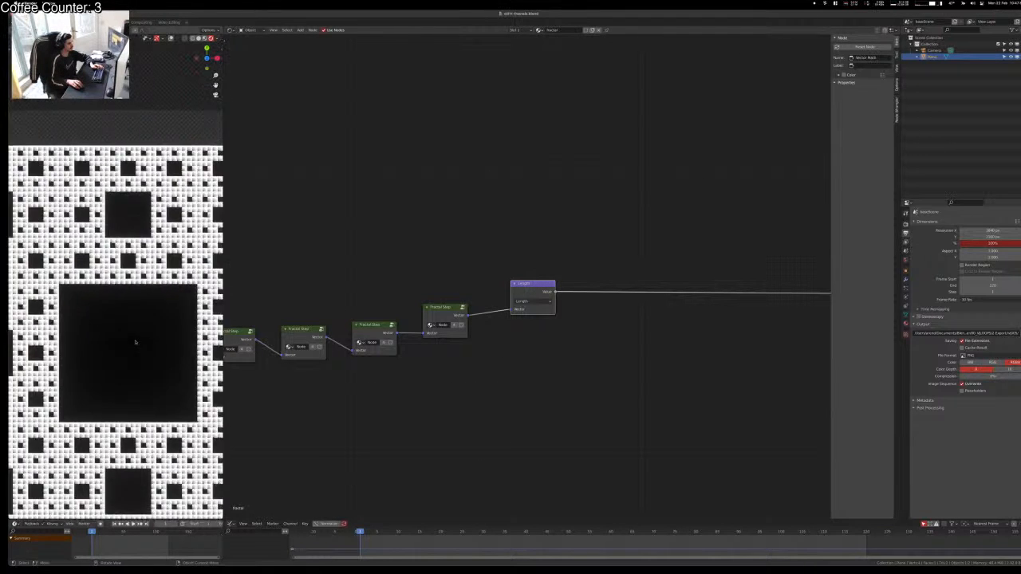
{"action": "scroll", "coordinate": [135, 342], "scroll_direction": "down", "scroll_amount": 8}
{"action": "scroll", "coordinate": [135, 343], "scroll_direction": "up", "scroll_amount": 8}
{"action": "scroll", "coordinate": [136, 344], "scroll_direction": "down", "scroll_amount": 2}
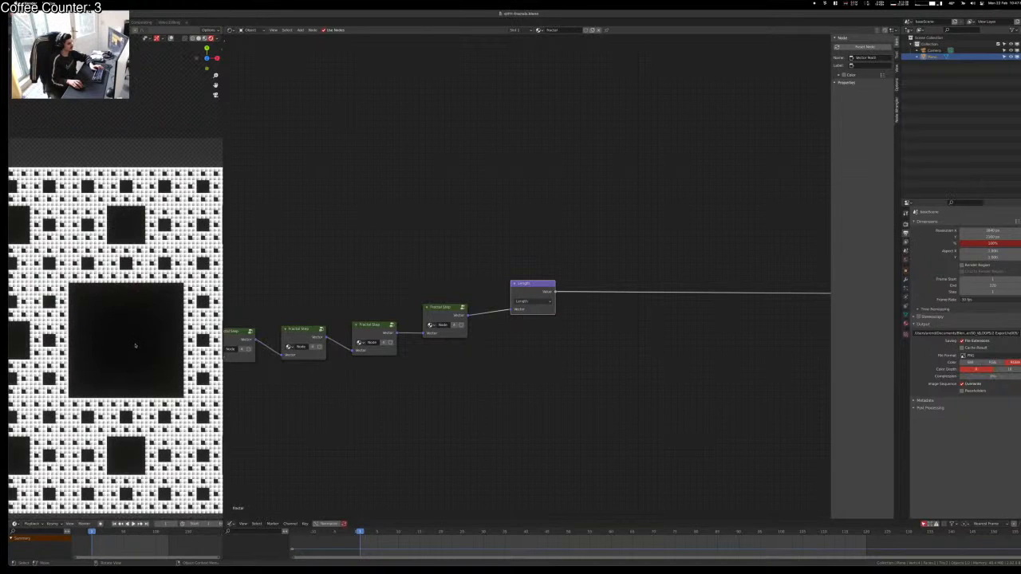
{"action": "key", "text": "KP_Decimal"}
{"action": "scroll", "coordinate": [136, 344], "scroll_direction": "down", "scroll_amount": 3}
{"action": "middle_click_drag", "start_coordinate": [136, 345], "coordinate": [119, 308]}
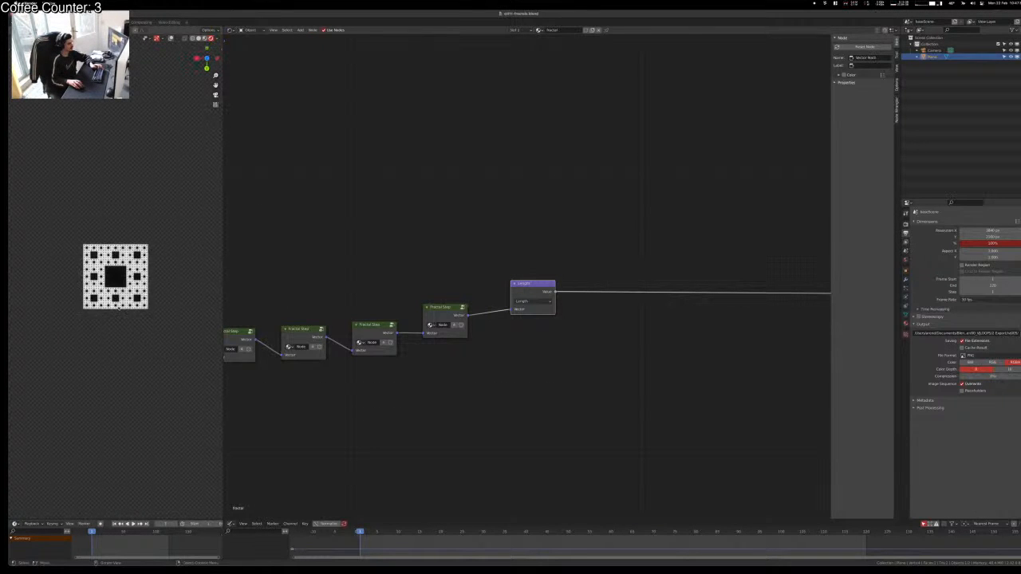
{"action": "scroll", "coordinate": [118, 308], "scroll_direction": "up", "scroll_amount": 8}
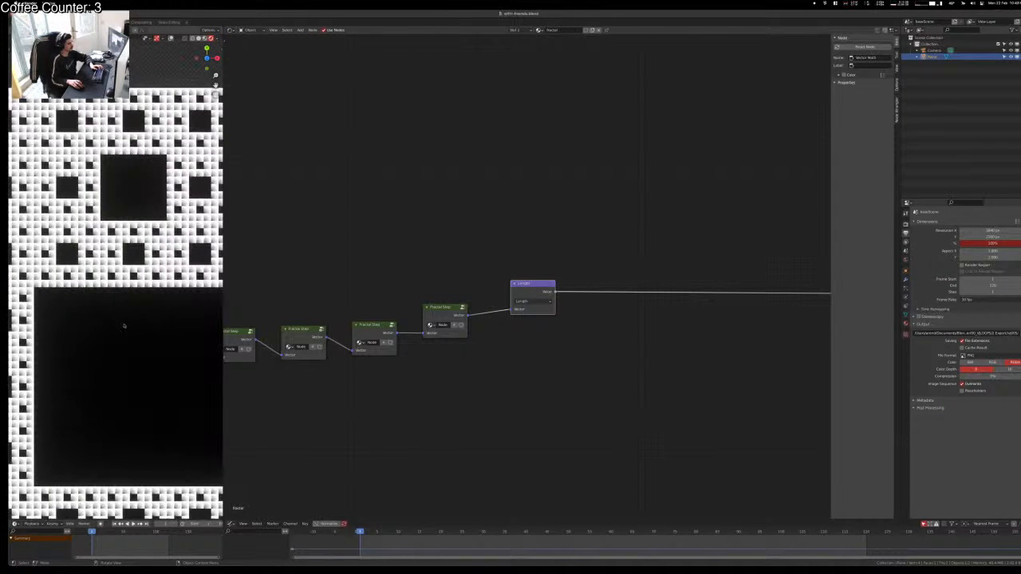
{"action": "scroll", "coordinate": [101, 239], "scroll_direction": "up", "scroll_amount": 10}
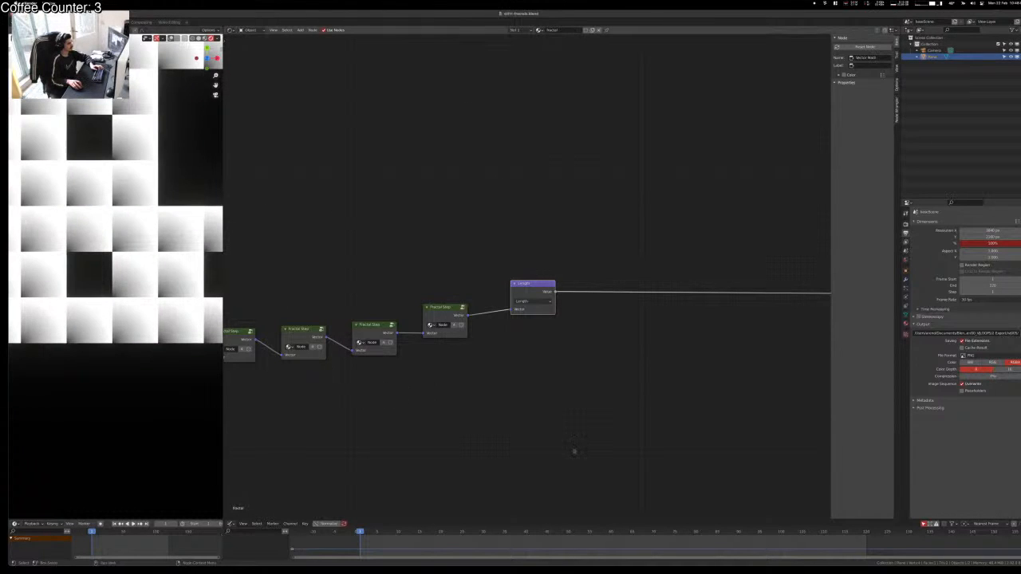
{"action": "left_click", "coordinate": [571, 452]}
{"action": "scroll", "coordinate": [150, 307], "scroll_direction": "down", "scroll_amount": 4}
{"action": "scroll", "coordinate": [148, 308], "scroll_direction": "up", "scroll_amount": 3}
{"action": "scroll", "coordinate": [149, 308], "scroll_direction": "up", "scroll_amount": 5}
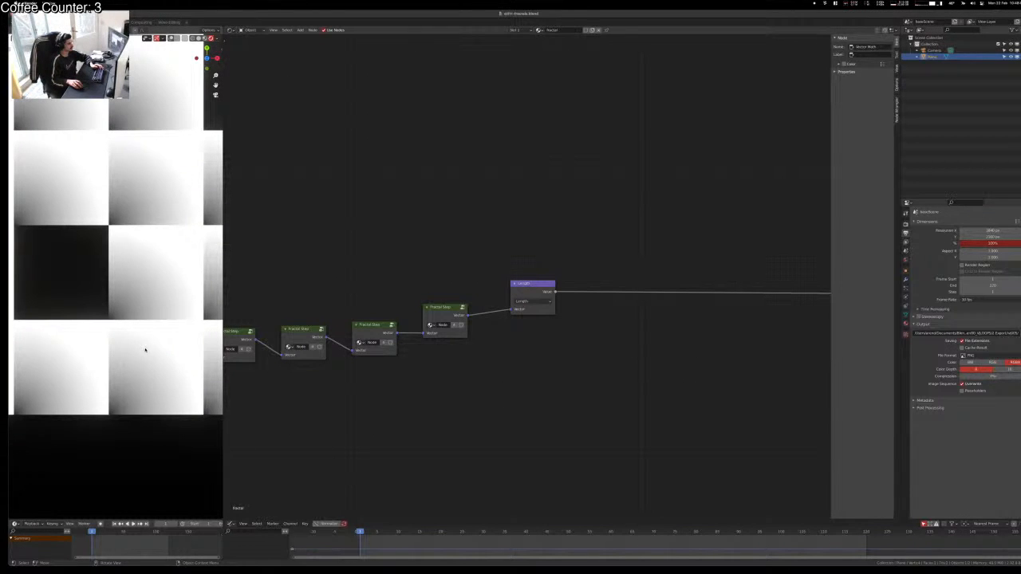
Step: Add a Math node right of Length and set its operation to Greater Than
{"action": "key", "text": "shift+d"}
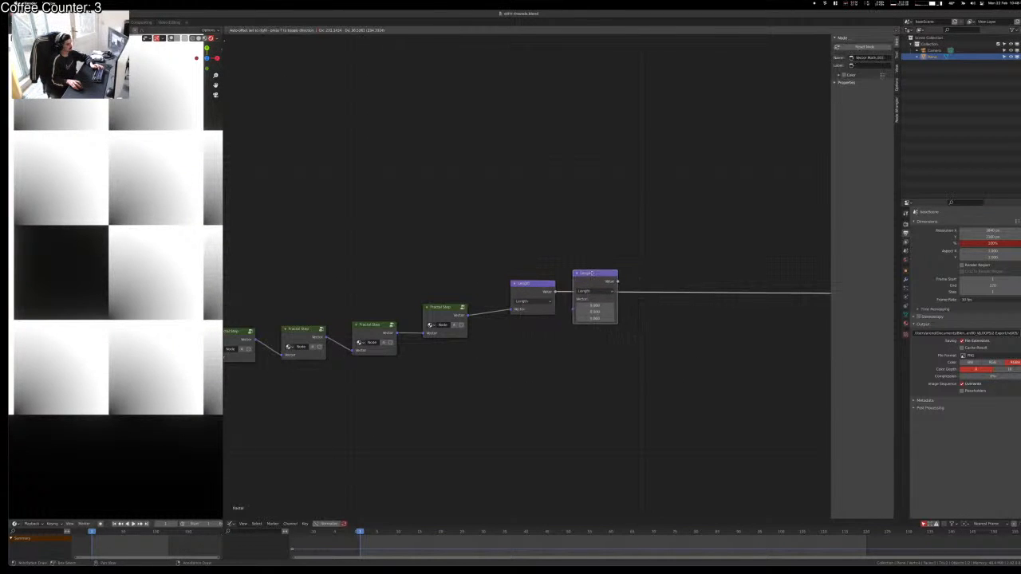
{"action": "left_click", "coordinate": [595, 293]}
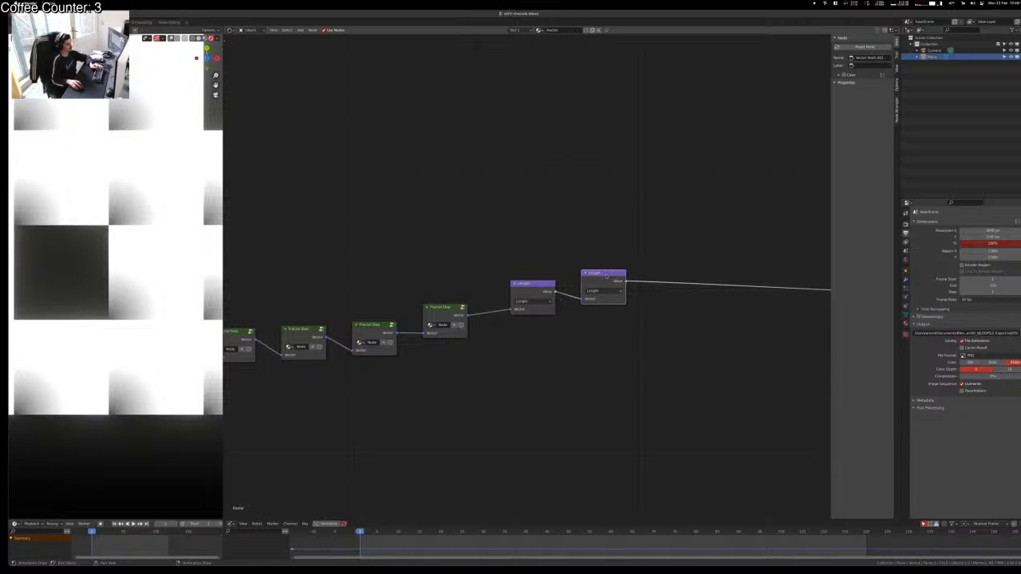
{"action": "key", "text": "x"}
{"action": "key", "text": "shift+a"}
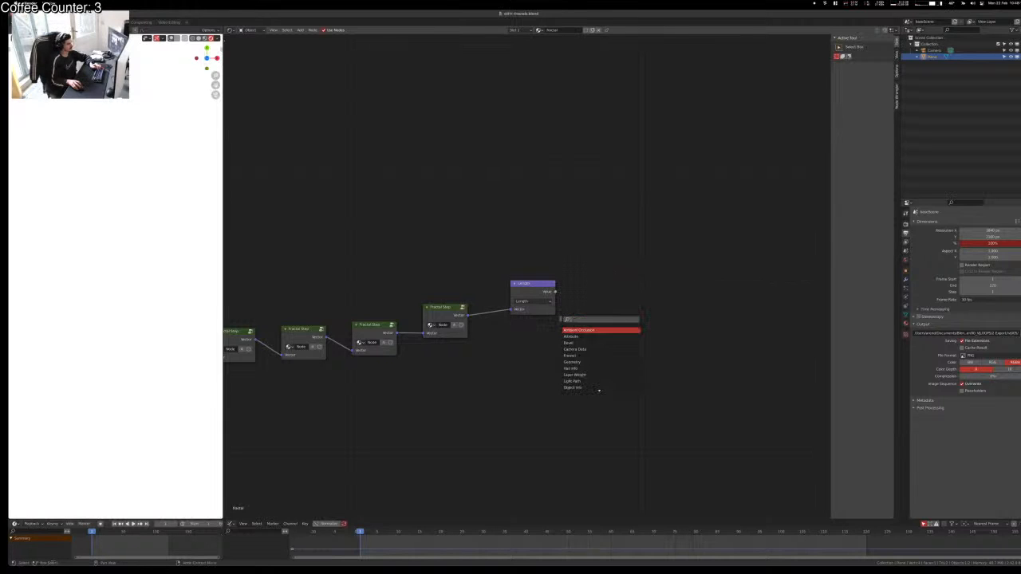
{"action": "type", "text": "math"}
{"action": "key", "text": "Return"}
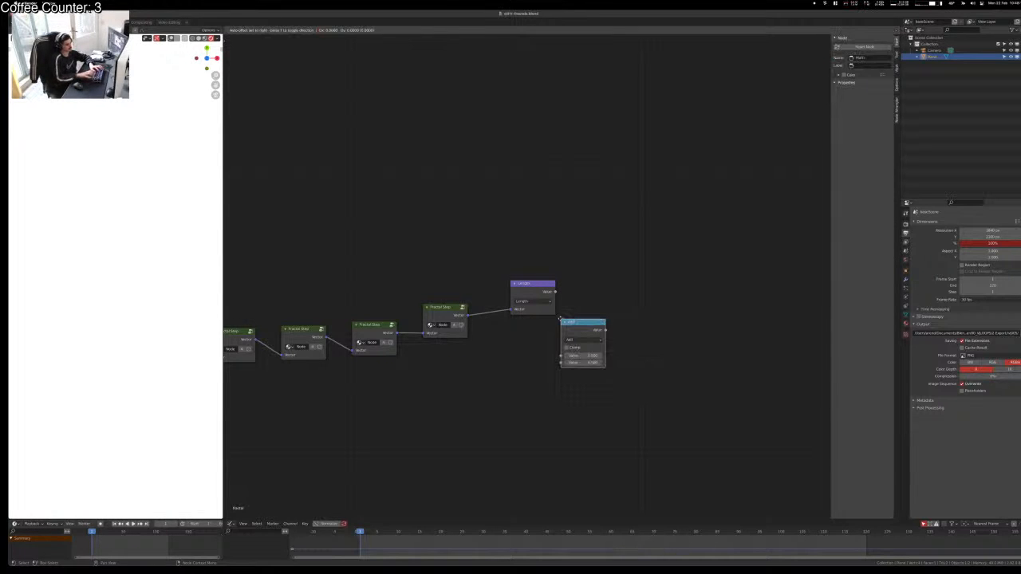
{"action": "left_click", "coordinate": [586, 287]}
{"action": "left_click", "coordinate": [598, 296]}
{"action": "left_click", "coordinate": [648, 321]}
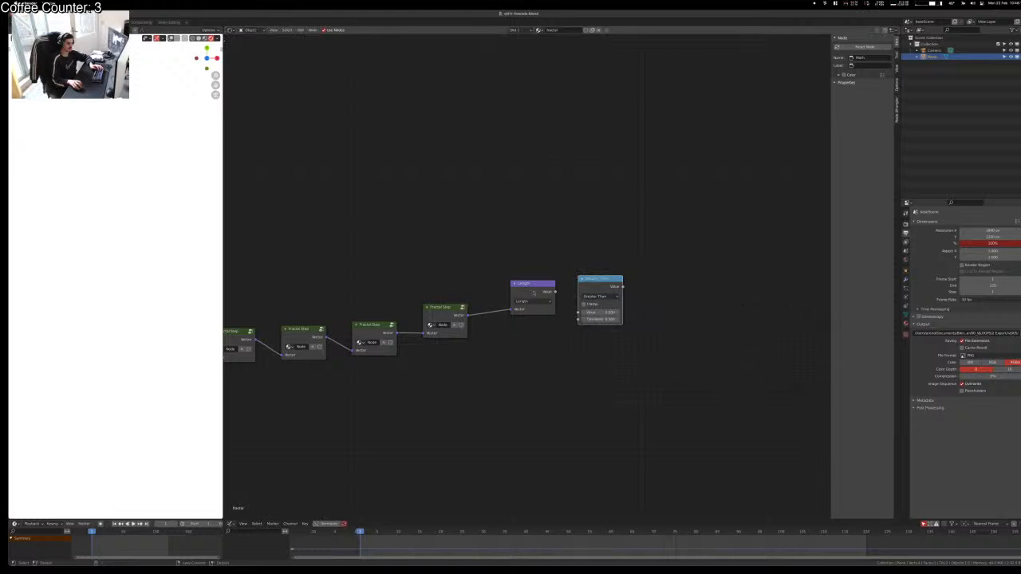
Step: Feed Length's Value into Greater Than, set its Threshold, and connect the result to the output
{"action": "left_click_drag", "start_coordinate": [556, 292], "coordinate": [580, 313]}
{"action": "left_click", "coordinate": [600, 319]}
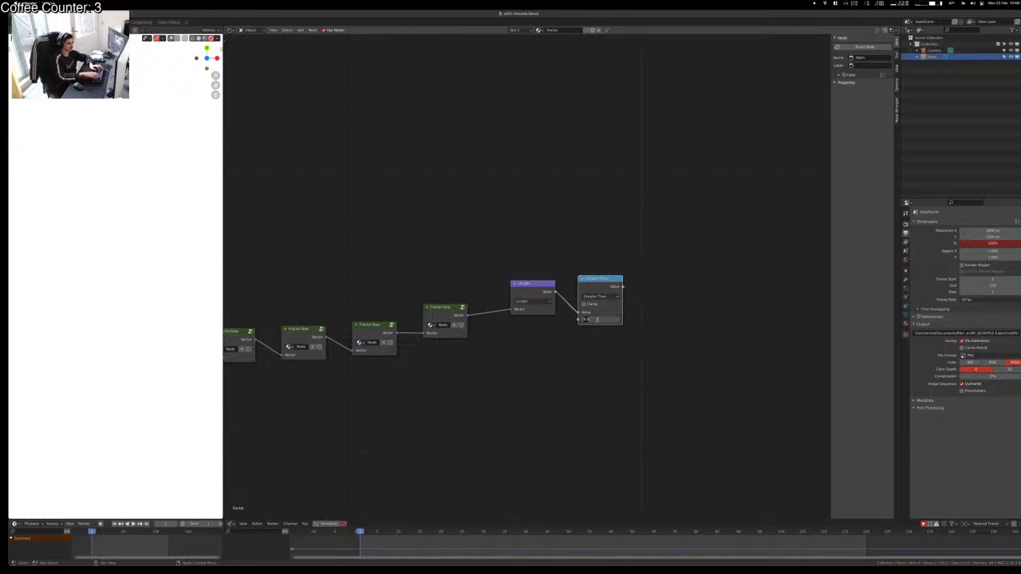
{"action": "key", "text": "Return"}
{"action": "left_click", "coordinate": [597, 283], "text": "ctrl+shift"}
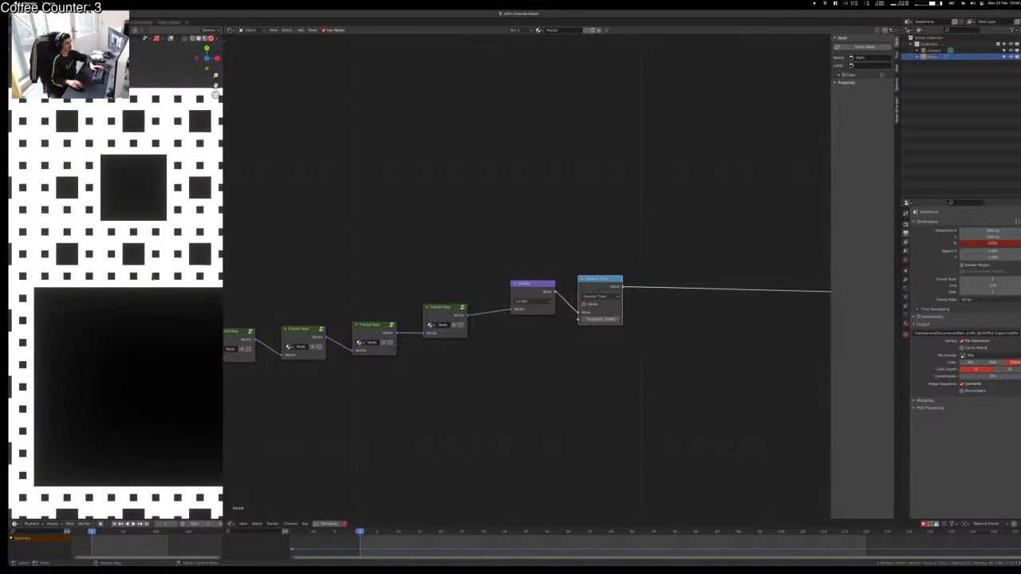
Step: Mute and unmute Length to compare, then raise the Threshold to reshape the fractal
{"action": "left_click", "coordinate": [541, 291]}
{"action": "key", "text": "m"}
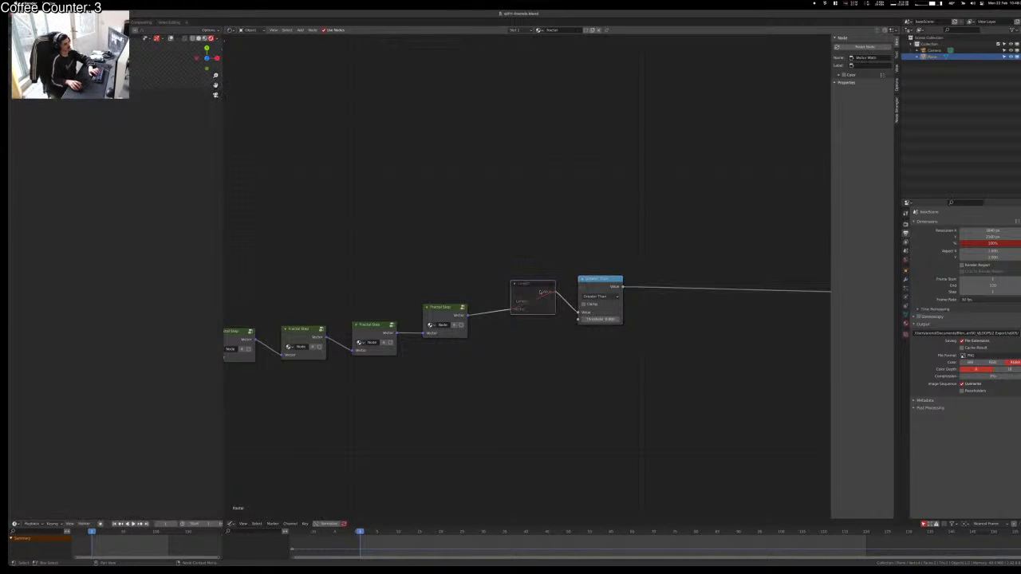
{"action": "key", "text": "m"}
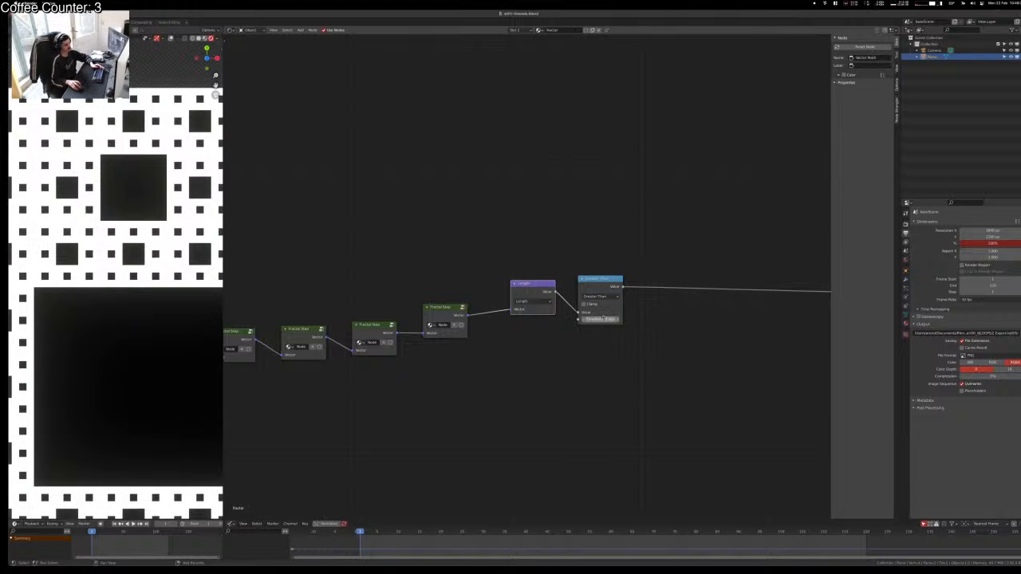
{"action": "mouse_move", "coordinate": [601, 319]}
{"action": "left_mouse_down", "text": "shift"}
{"action": "mouse_move", "coordinate": [613, 319]}
{"action": "mouse_move", "coordinate": [603, 319]}
{"action": "left_mouse_up", "text": "shift"}
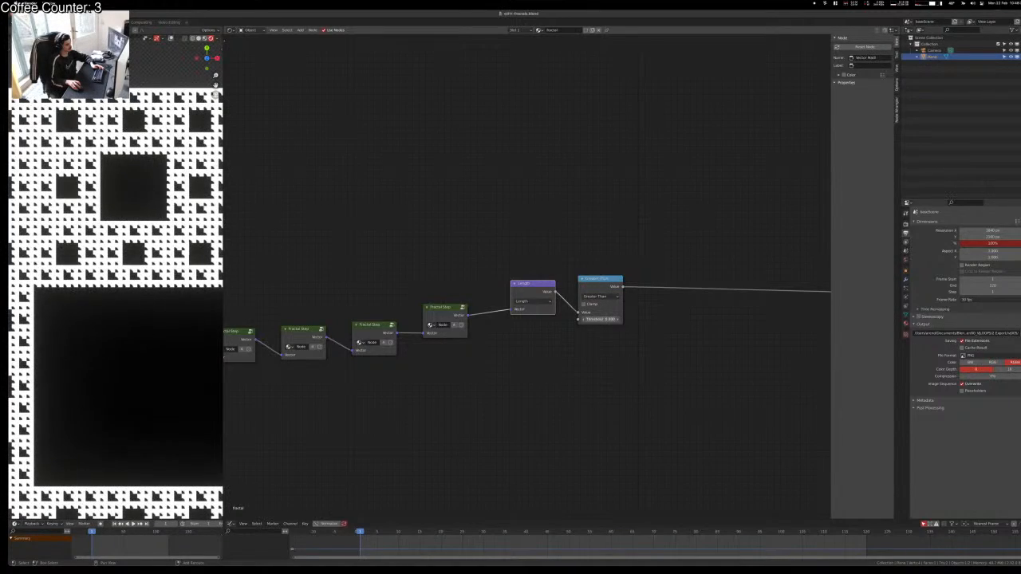
{"action": "scroll", "coordinate": [159, 319], "scroll_direction": "down", "scroll_amount": 6}
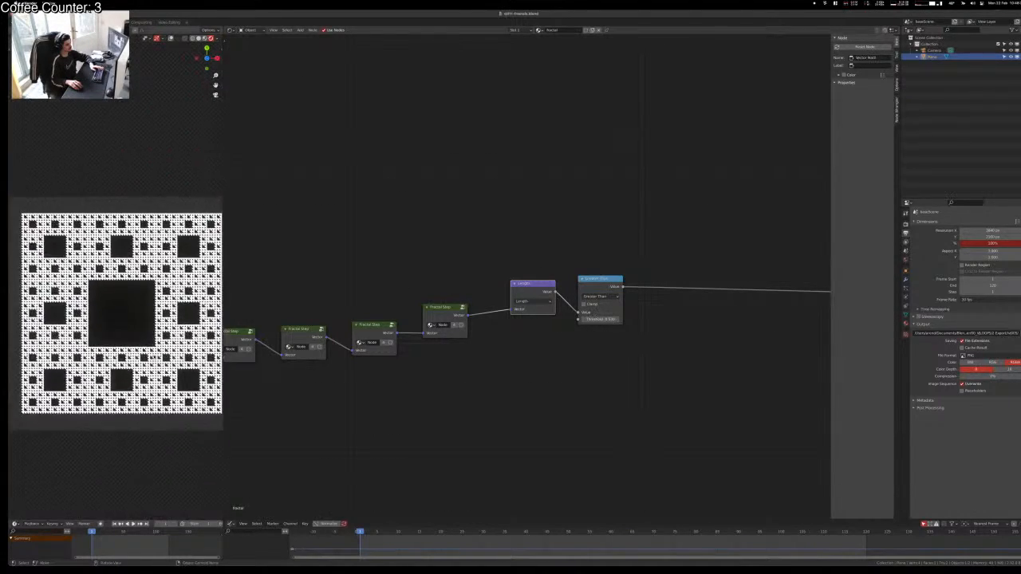
{"action": "scroll", "coordinate": [159, 319], "scroll_direction": "up", "scroll_amount": 2}
{"action": "scroll", "coordinate": [526, 279], "scroll_direction": "down", "scroll_amount": 1}
{"action": "left_click_drag", "start_coordinate": [274, 252], "coordinate": [467, 371]}
Step: Toggle mute on the last three Fractal Step nodes to compare one step with the full fractal
{"action": "key", "text": "m"}
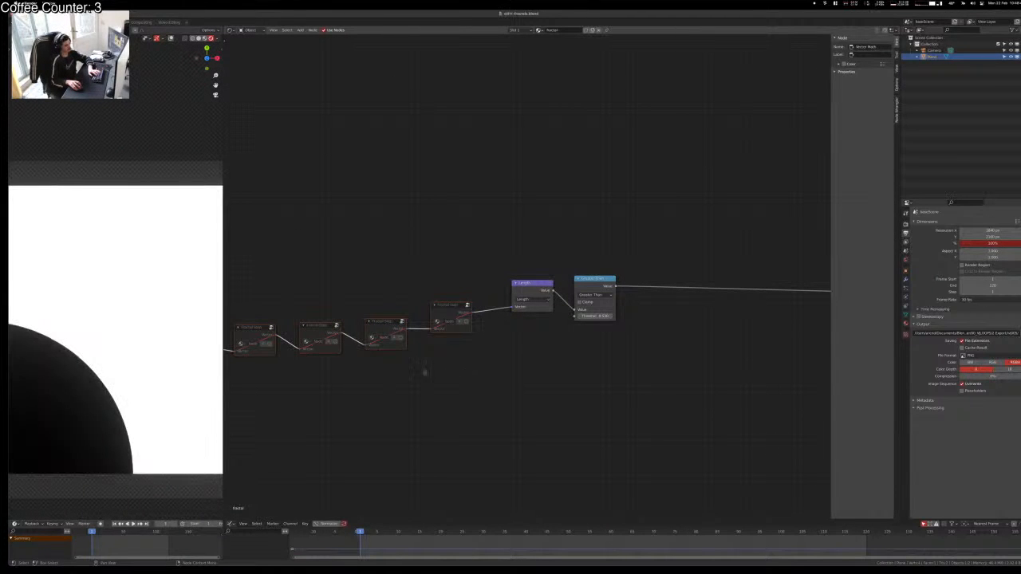
{"action": "key", "text": "m"}
{"action": "left_click_drag", "start_coordinate": [317, 287], "coordinate": [482, 401]}
{"action": "key", "text": "m"}
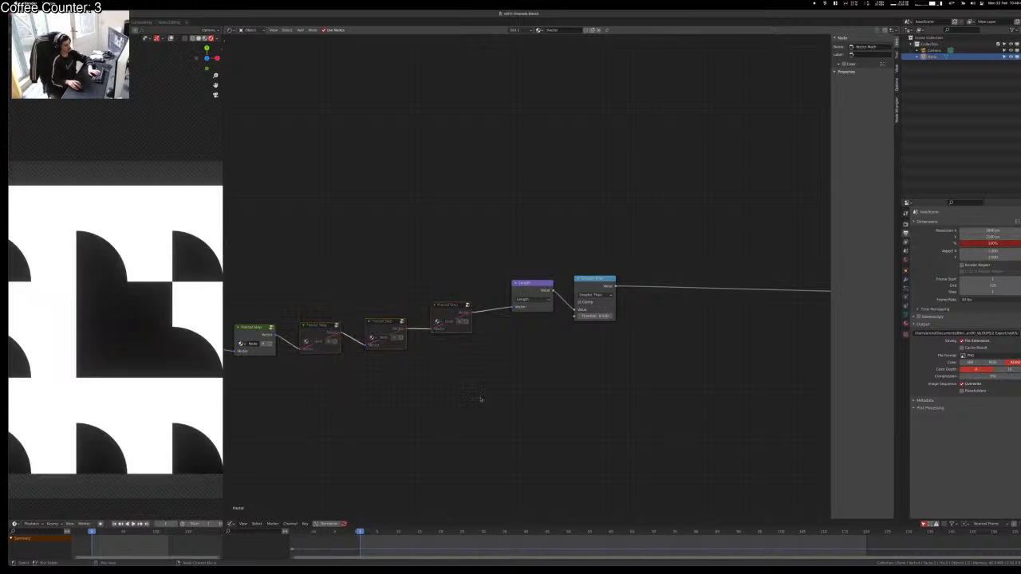
{"action": "key", "text": "m"}
{"action": "key", "text": "m"}
{"action": "key", "text": "m"}
{"action": "key", "text": "m"}
{"action": "key", "text": "m"}
{"action": "key", "text": "m"}
{"action": "key", "text": "m"}
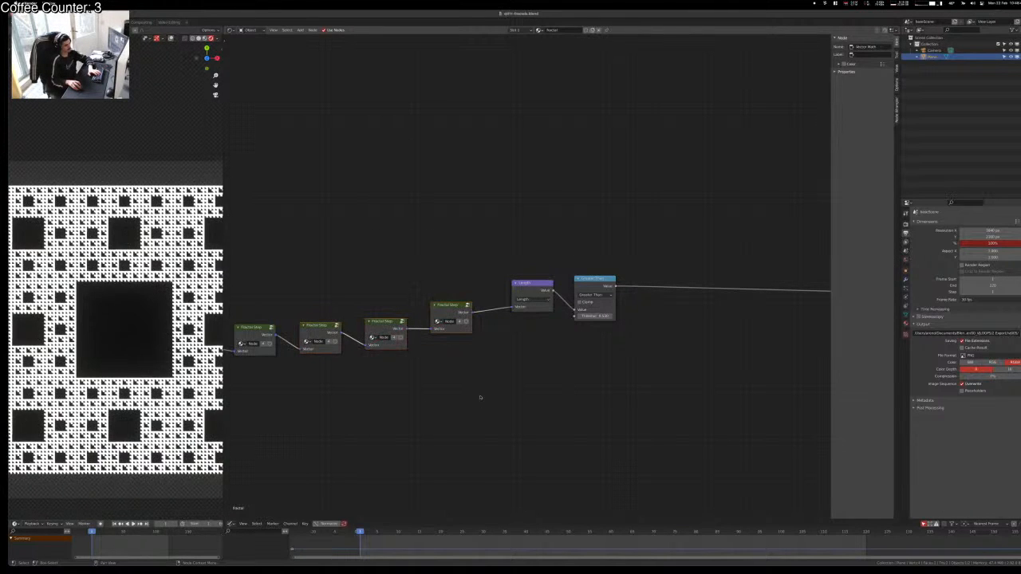
{"action": "key", "text": "m"}
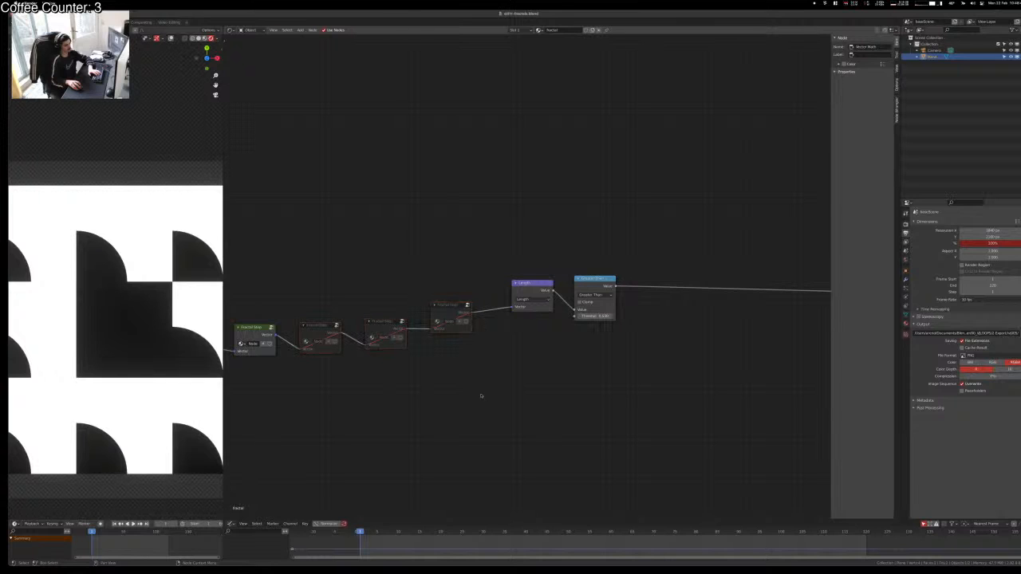
{"action": "scroll", "coordinate": [145, 282], "scroll_direction": "down", "scroll_amount": 3}
{"action": "scroll", "coordinate": [145, 281], "scroll_direction": "up", "scroll_amount": 1}
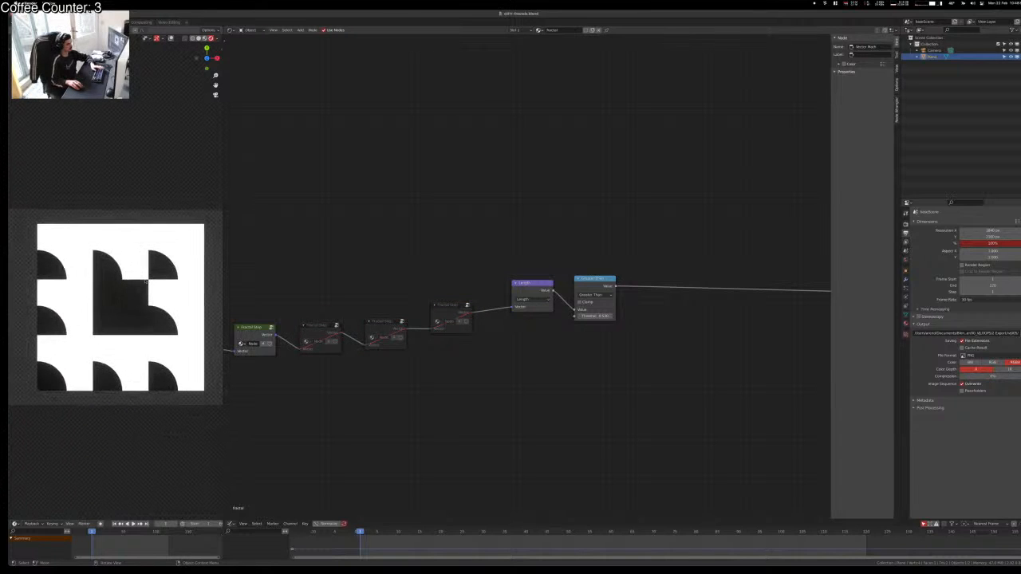
{"action": "scroll", "coordinate": [208, 231], "scroll_direction": "up", "scroll_amount": 2}
{"action": "scroll", "coordinate": [217, 228], "scroll_direction": "down", "scroll_amount": 2}
Step: Extrude the plane's top edge upward along Z into a wall
{"action": "key", "text": "Tab"}
{"action": "middle_click_drag", "start_coordinate": [121, 336], "coordinate": [121, 294]}
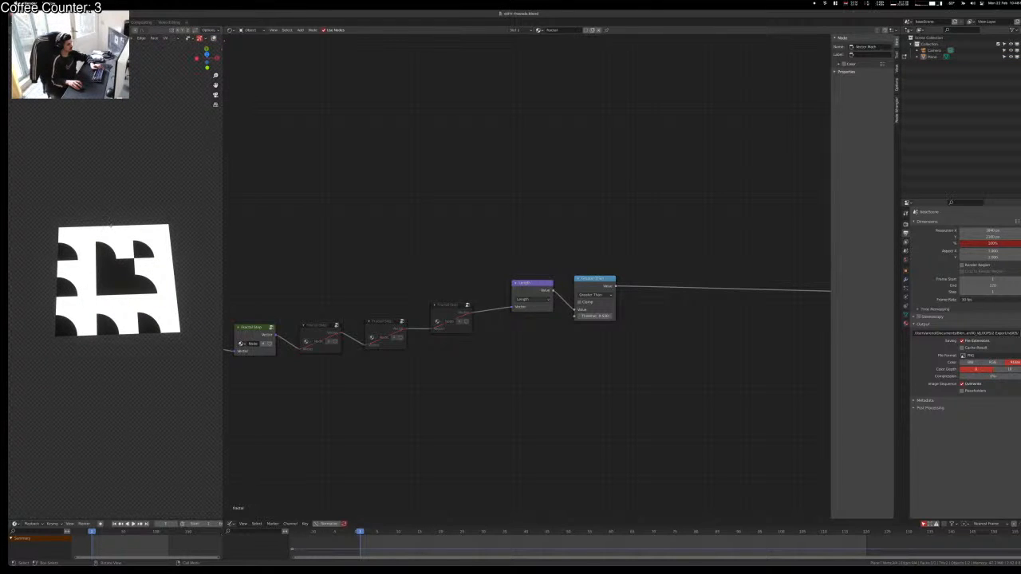
{"action": "left_click", "coordinate": [110, 225]}
{"action": "key", "text": "e"}
{"action": "key", "text": "z"}
{"action": "left_click", "coordinate": [109, 157]}
{"action": "key", "text": "Tab"}
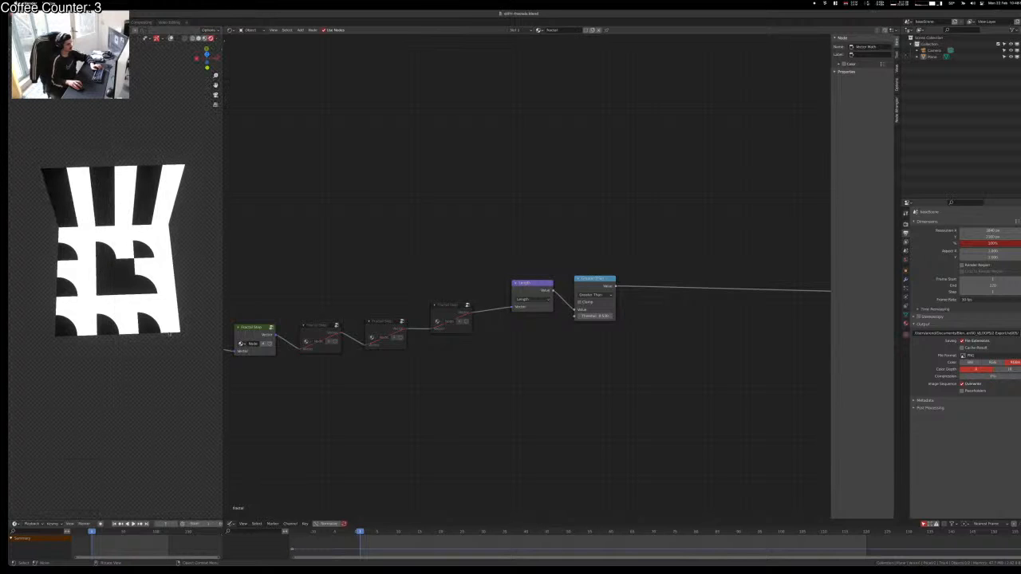
{"action": "scroll", "coordinate": [313, 323], "scroll_direction": "up", "scroll_amount": 3}
Step: Connect Texture Coordinate's Generated output to the first Fractal Step's Vector input
{"action": "middle_click_drag", "start_coordinate": [318, 329], "coordinate": [604, 269]}
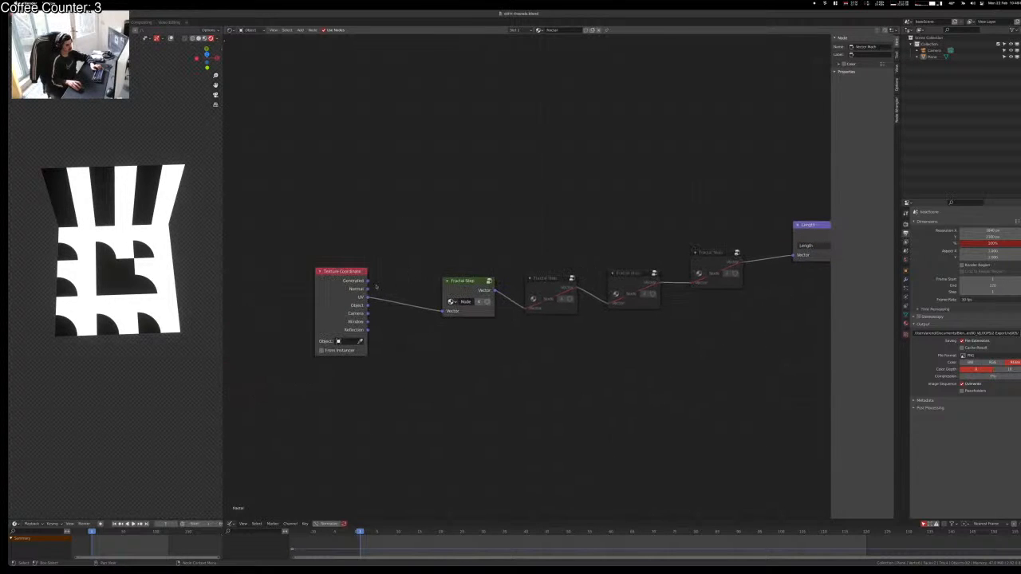
{"action": "left_click_drag", "start_coordinate": [368, 281], "coordinate": [443, 316]}
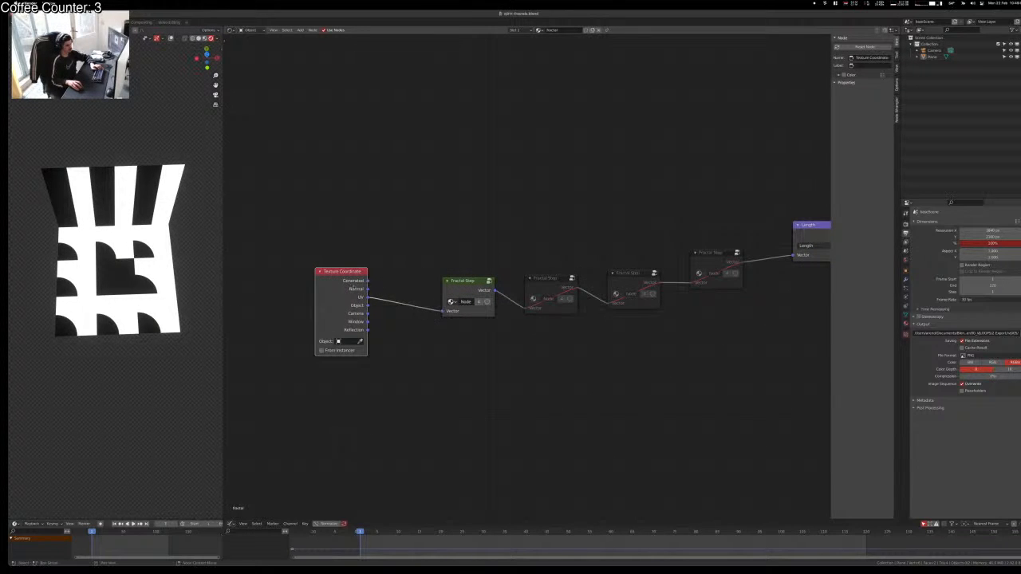
{"action": "right_click_drag", "start_coordinate": [354, 286], "coordinate": [464, 299], "text": "alt"}
{"action": "left_click_drag", "start_coordinate": [368, 281], "coordinate": [443, 311]}
Step: Extrude the wall's top edge along Y to form a ceiling
{"action": "middle_click_drag", "start_coordinate": [100, 271], "coordinate": [118, 173]}
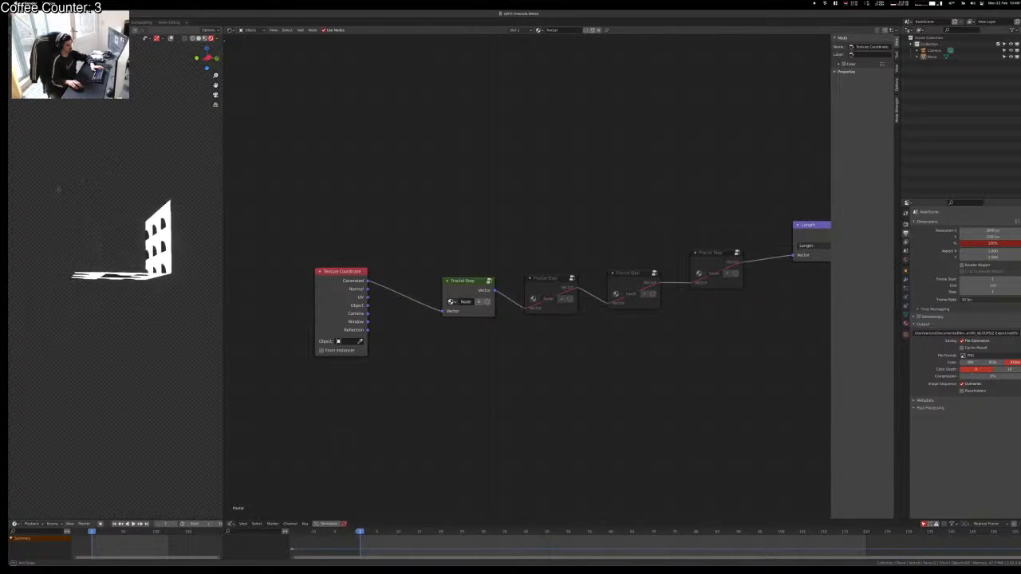
{"action": "middle_click_drag", "start_coordinate": [59, 189], "coordinate": [186, 182]}
{"action": "key", "text": "e"}
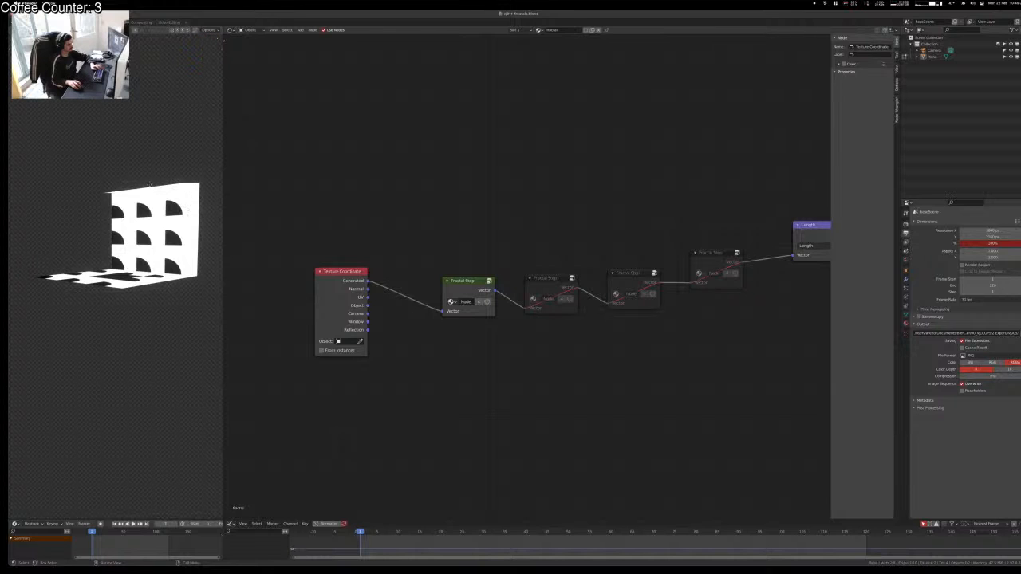
{"action": "key", "text": "x"}
{"action": "key", "text": "y"}
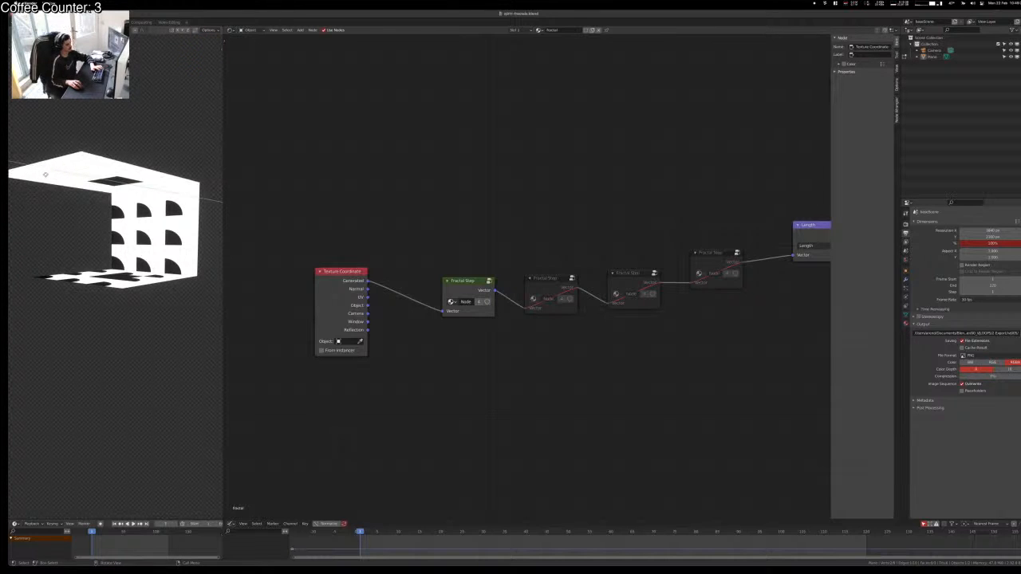
{"action": "left_click", "coordinate": [67, 167]}
{"action": "key", "text": "alt+a"}
{"action": "middle_click_drag", "start_coordinate": [71, 169], "coordinate": [177, 188]}
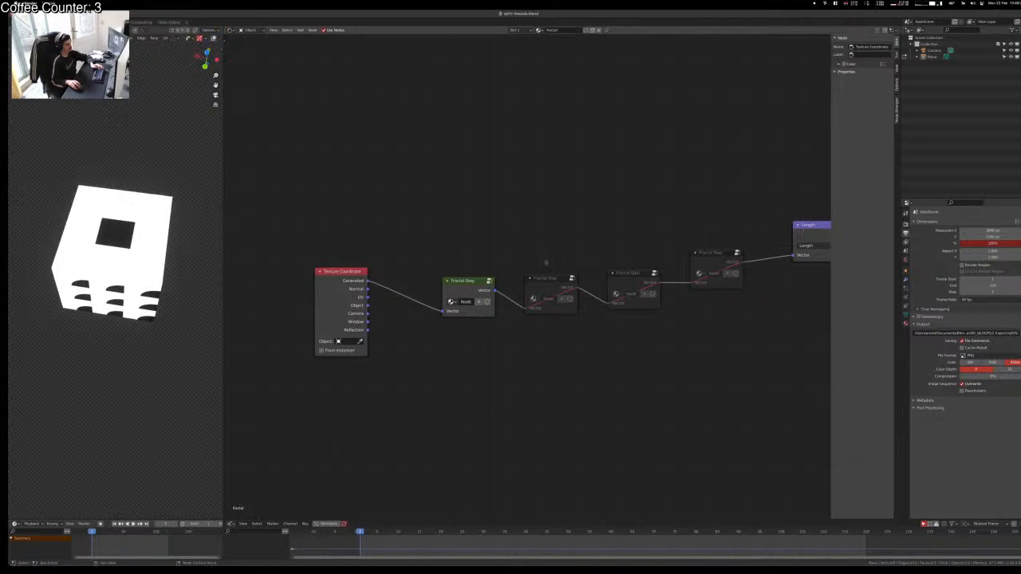
Step: Replace the extra Fractal Steps with two fresh copies, chaining all three into Length
{"action": "scroll", "coordinate": [574, 239], "scroll_direction": "down", "scroll_amount": 1}
{"action": "left_click_drag", "start_coordinate": [565, 221], "coordinate": [673, 317]}
{"action": "key", "text": "x"}
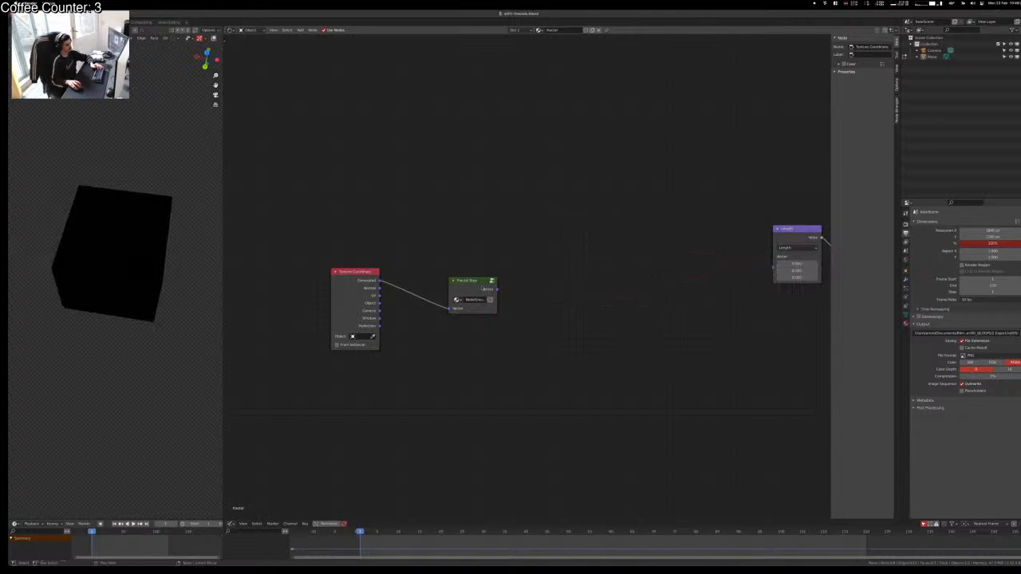
{"action": "left_click", "coordinate": [460, 286]}
{"action": "key", "text": "shift+d"}
{"action": "left_click", "coordinate": [530, 262]}
{"action": "key", "text": "shift+d"}
{"action": "left_click", "coordinate": [613, 240]}
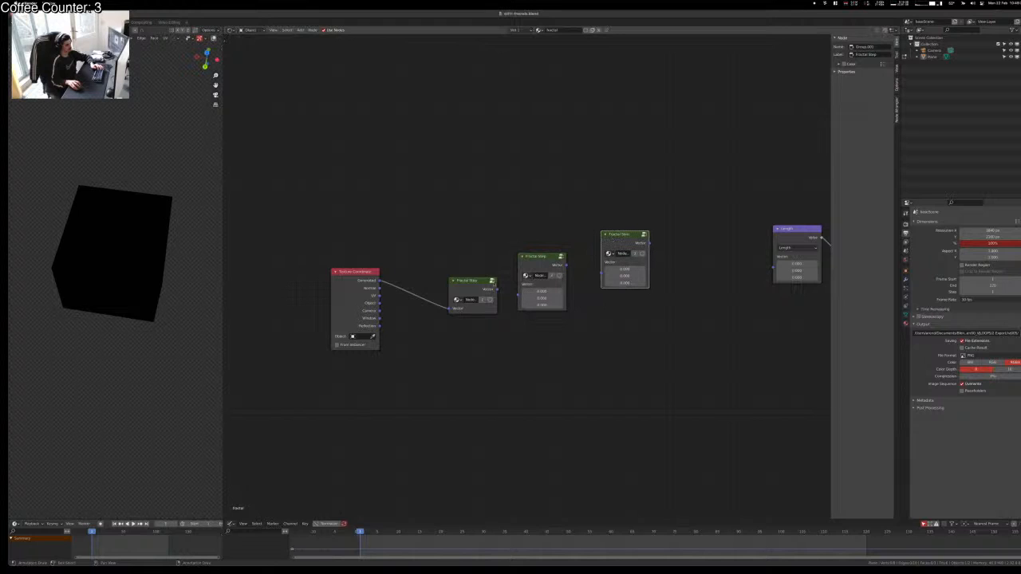
{"action": "right_click_drag", "start_coordinate": [469, 281], "coordinate": [627, 236], "text": "alt"}
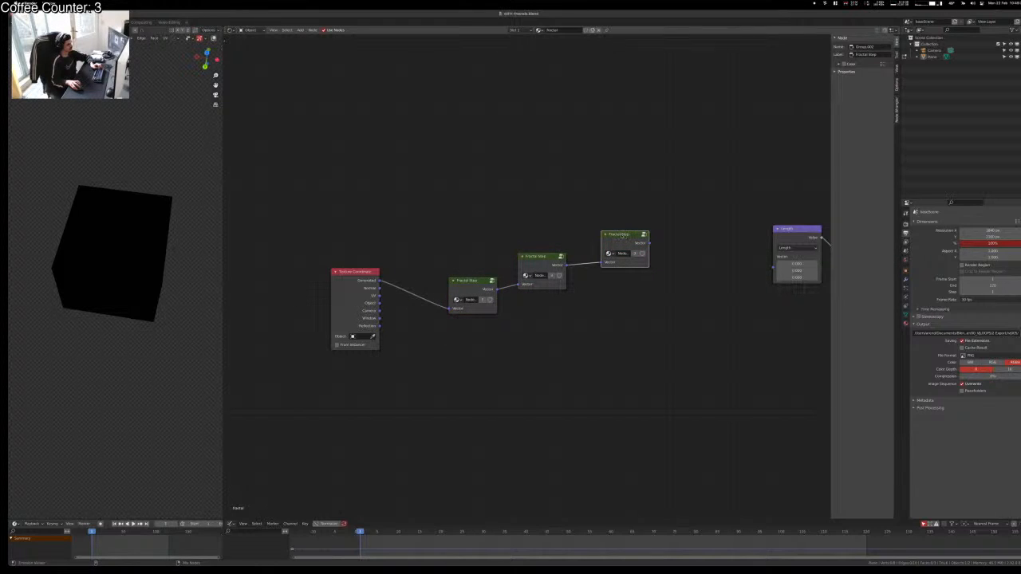
{"action": "left_click", "coordinate": [623, 235], "text": "ctrl+shift"}
{"action": "scroll", "coordinate": [107, 271], "scroll_direction": "up", "scroll_amount": 6}
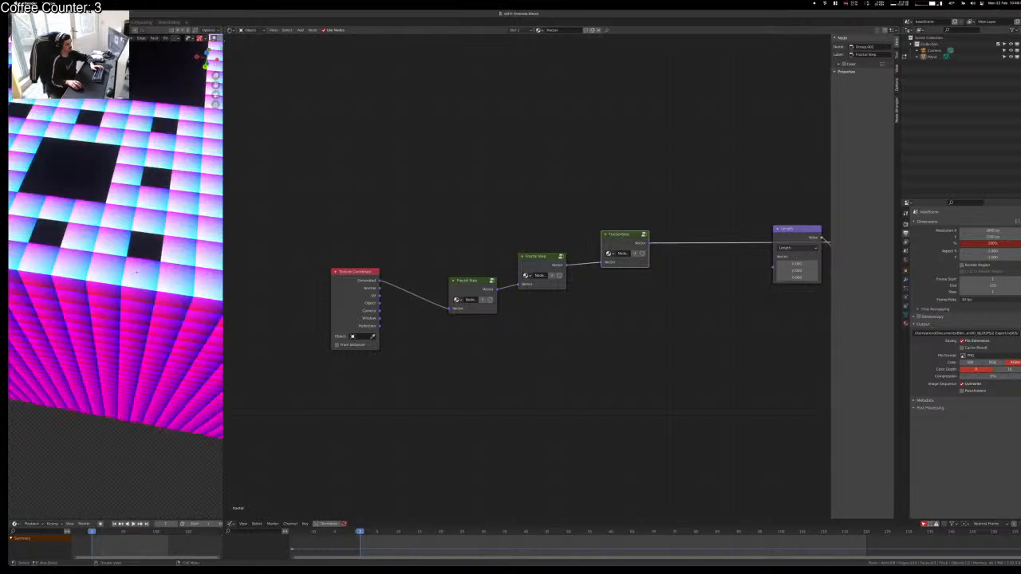
{"action": "scroll", "coordinate": [108, 271], "scroll_direction": "down", "scroll_amount": 6}
{"action": "middle_click_drag", "start_coordinate": [108, 271], "coordinate": [66, 207]}
Step: Inside the Fractal Step group, duplicate the Compare node and feed it the Z component
{"action": "scroll", "coordinate": [65, 209], "scroll_direction": "up", "scroll_amount": 4}
{"action": "left_click", "coordinate": [442, 367]}
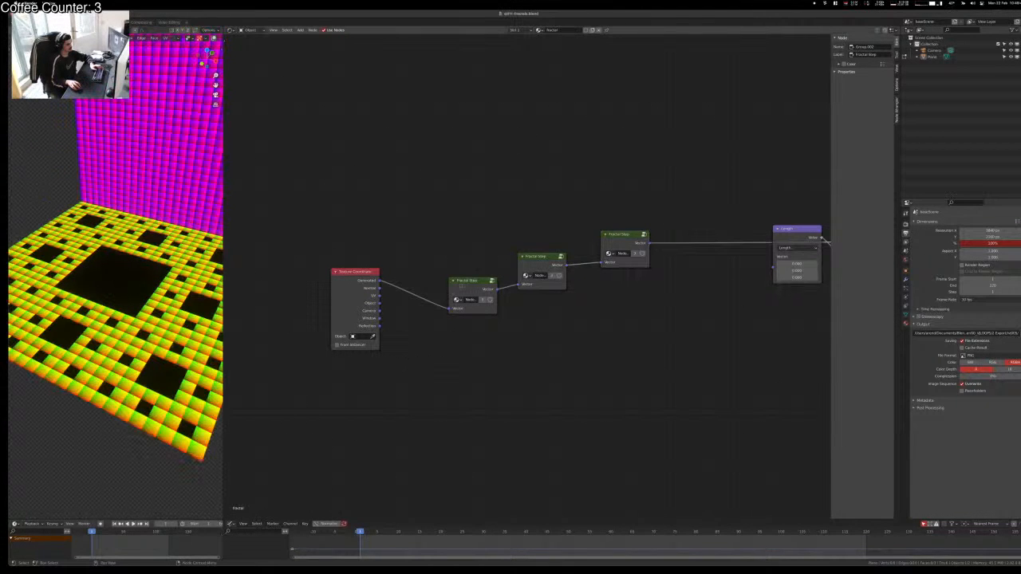
{"action": "left_click", "coordinate": [461, 284]}
{"action": "key", "text": "Tab"}
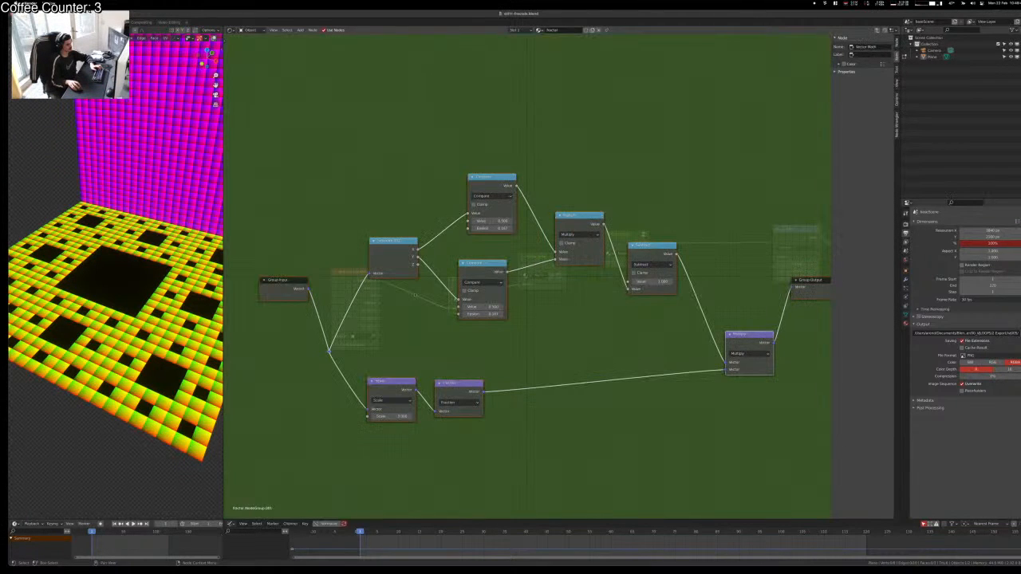
{"action": "key", "text": "shift+d"}
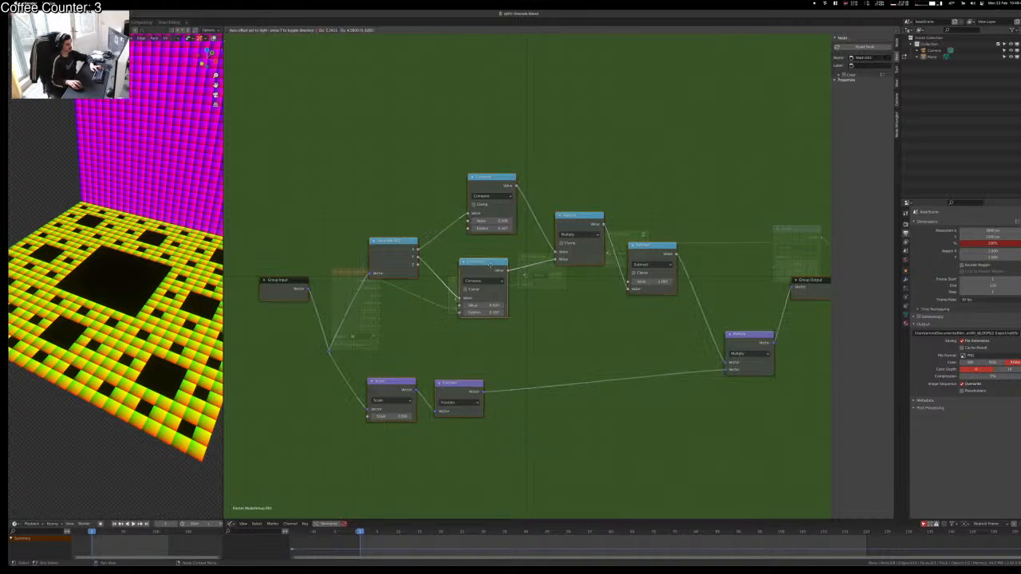
{"action": "left_click", "coordinate": [505, 323]}
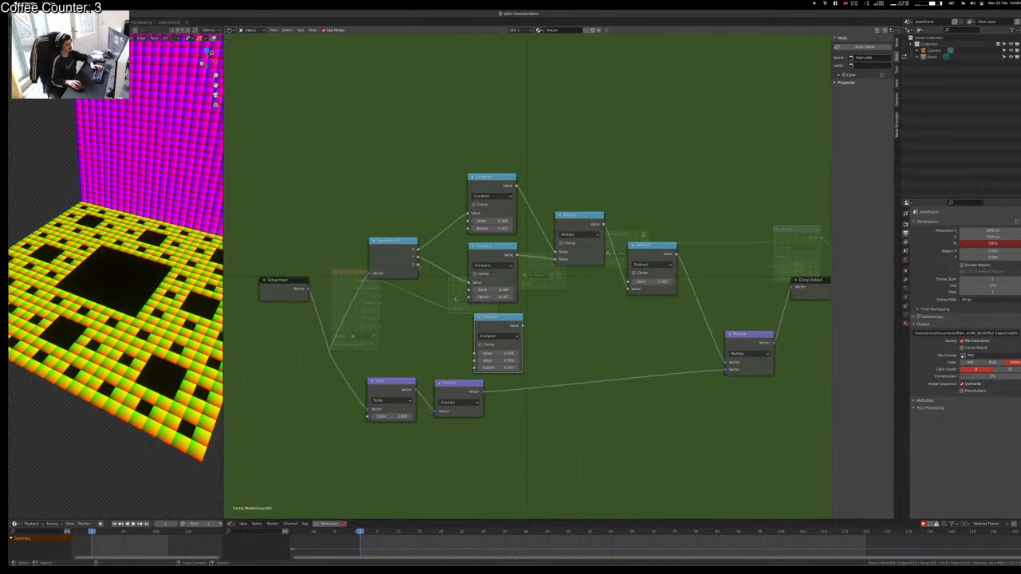
{"action": "left_click_drag", "start_coordinate": [418, 264], "coordinate": [474, 353]}
Step: Insert a Math node set to Add between Multiply and Subtract, fed by the lower Compare
{"action": "left_click", "coordinate": [584, 234], "text": "ctrl+shift"}
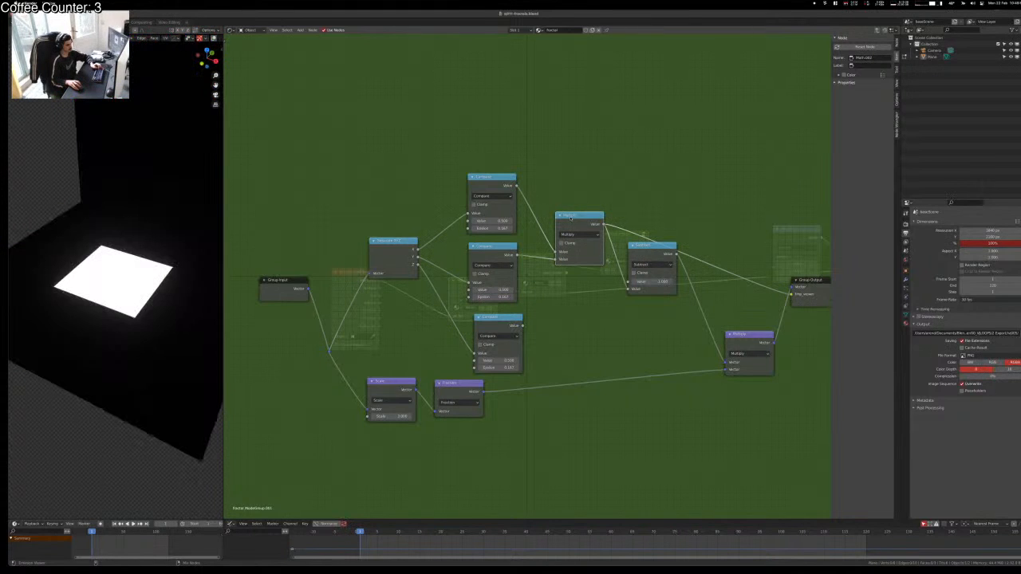
{"action": "left_click", "coordinate": [654, 257], "text": "ctrl+shift"}
{"action": "left_click", "coordinate": [588, 224], "text": "ctrl+shift"}
{"action": "key", "text": "shift+d"}
{"action": "left_click", "coordinate": [662, 250]}
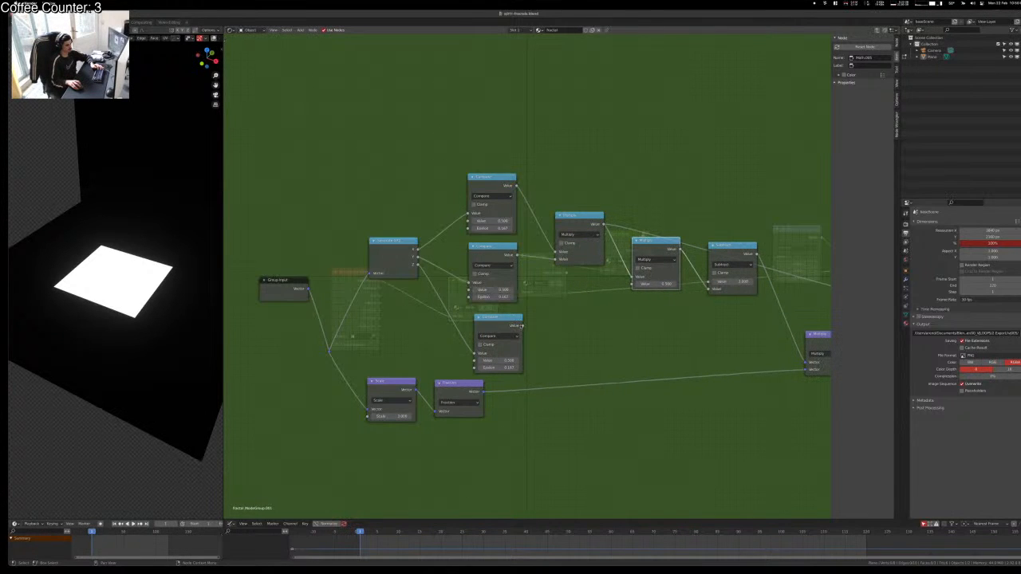
{"action": "left_click_drag", "start_coordinate": [521, 325], "coordinate": [633, 284]}
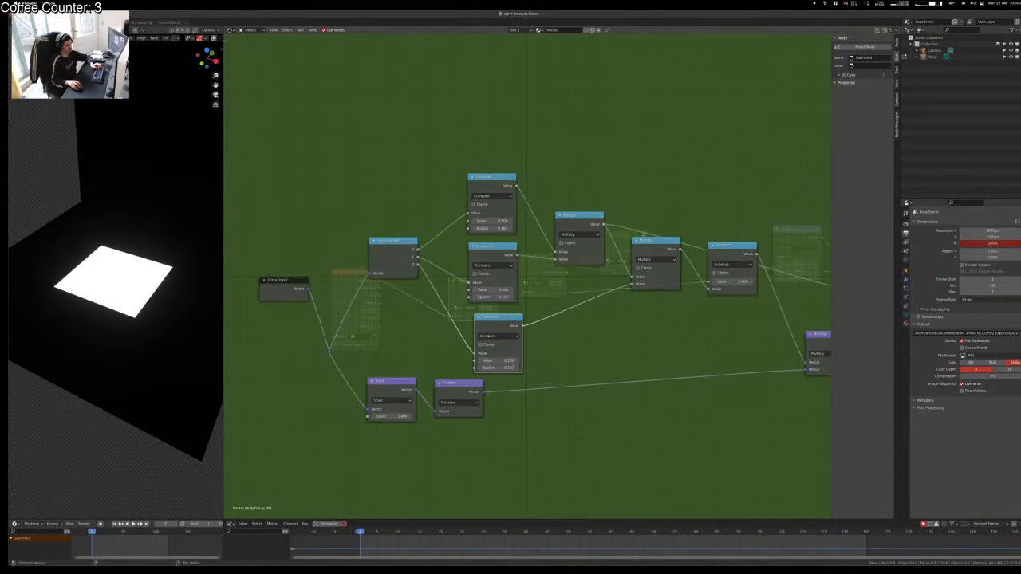
{"action": "left_click", "coordinate": [653, 248], "text": "ctrl+shift"}
{"action": "left_click", "coordinate": [645, 259]}
{"action": "left_click", "coordinate": [650, 269]}
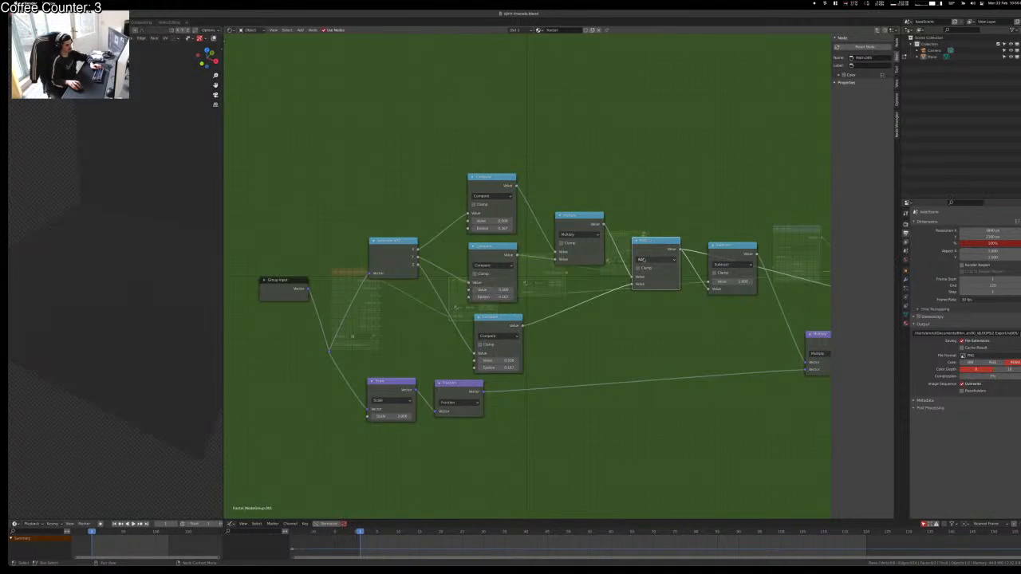
Step: Preview the lower, middle and top Compare outputs, then duplicate the Multiply node
{"action": "middle_click_drag", "start_coordinate": [135, 269], "coordinate": [164, 238]}
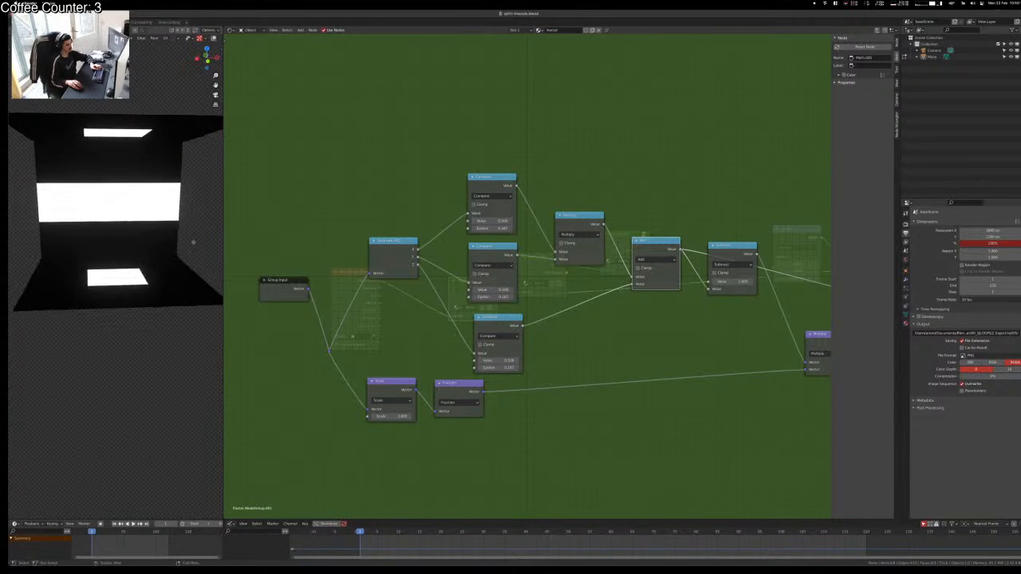
{"action": "left_click", "coordinate": [435, 212]}
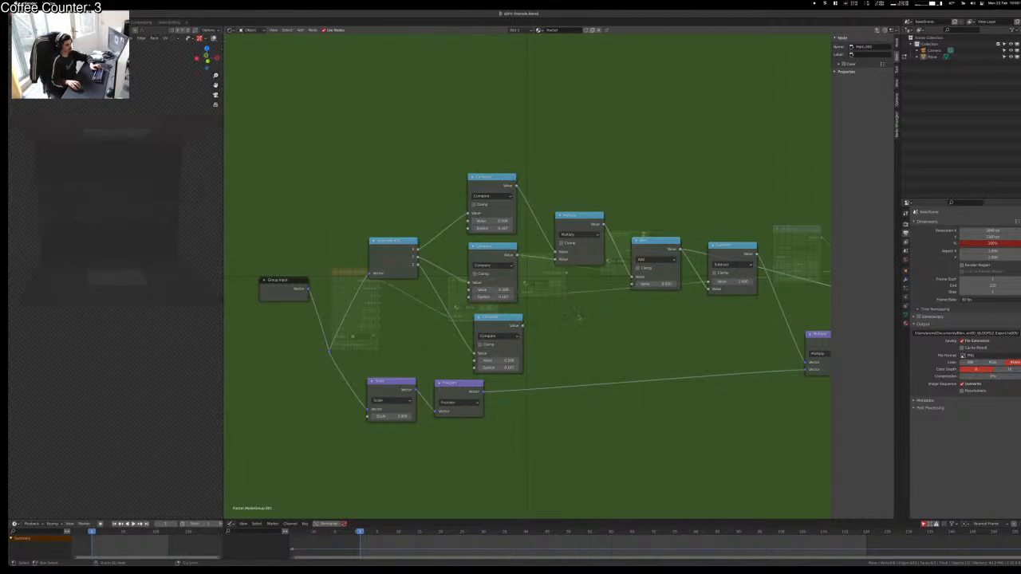
{"action": "left_click", "coordinate": [497, 321], "text": "ctrl+shift"}
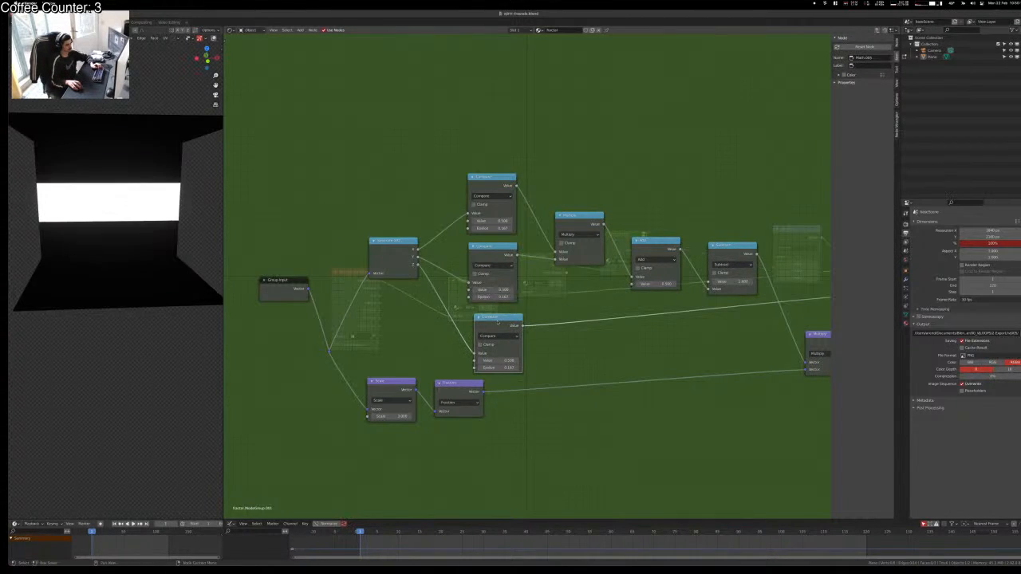
{"action": "left_click", "coordinate": [489, 252]}
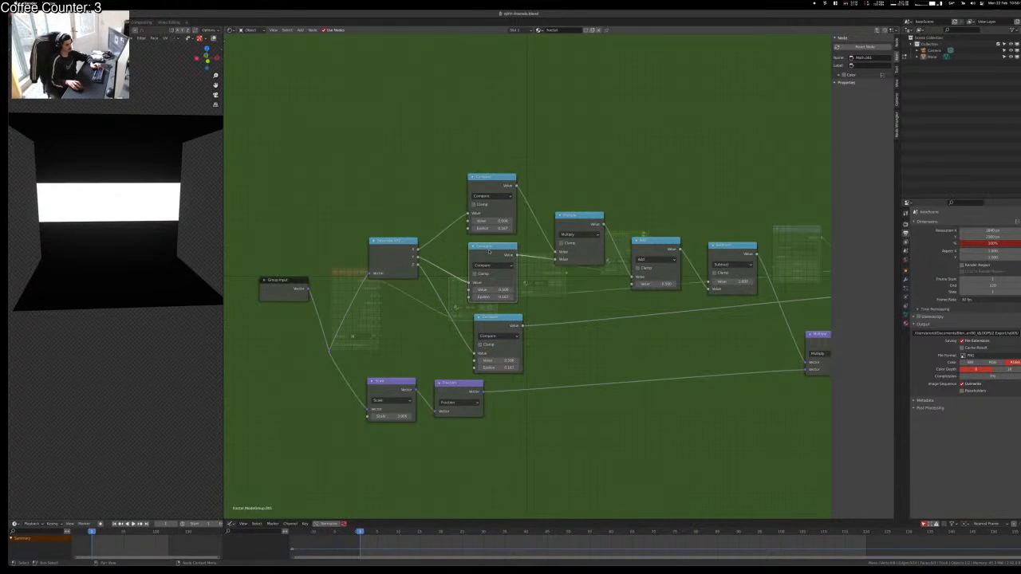
{"action": "left_click", "coordinate": [567, 225]}
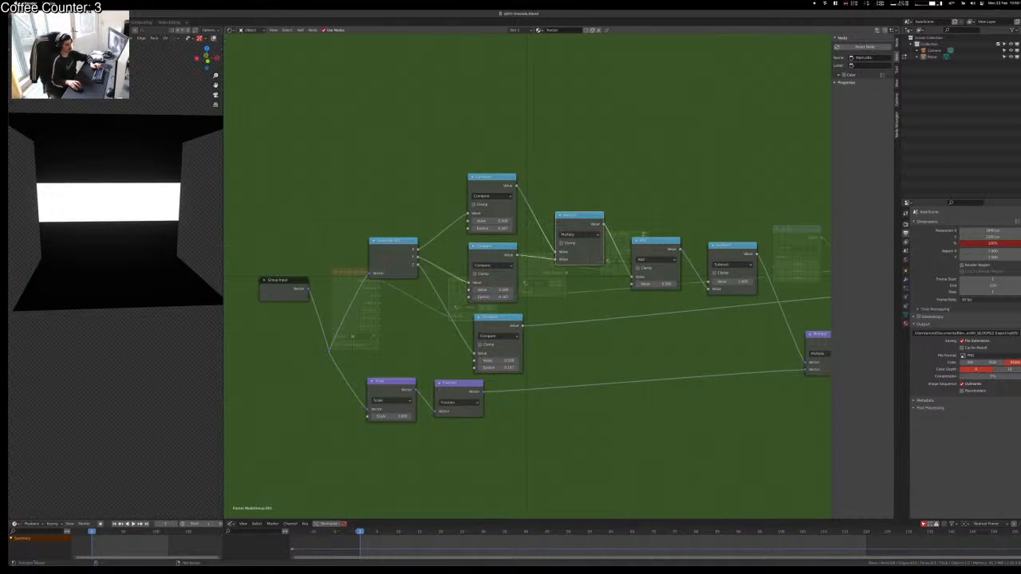
{"action": "left_click", "coordinate": [492, 246], "text": "ctrl+shift"}
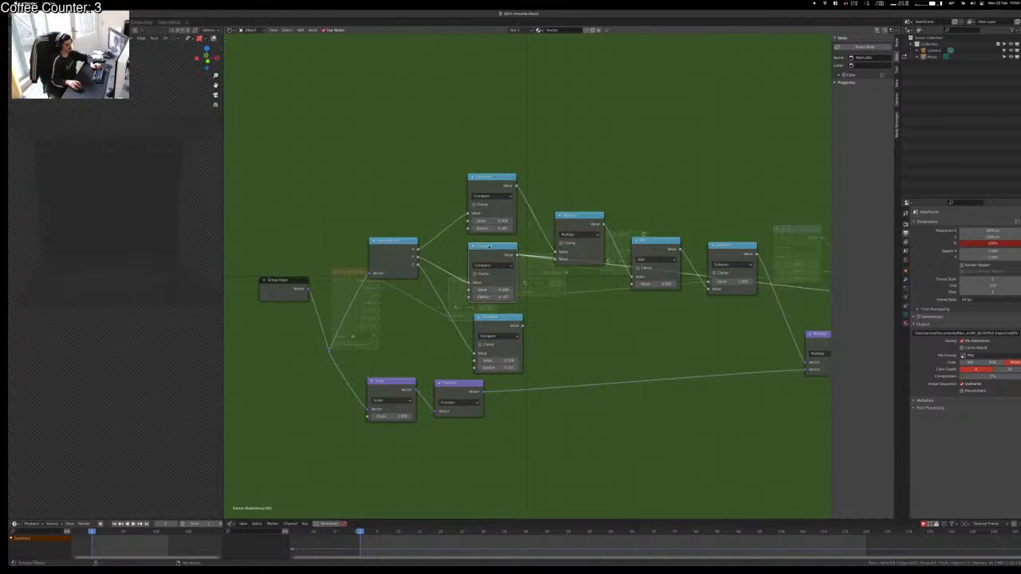
{"action": "left_click", "coordinate": [492, 186], "text": "ctrl+shift"}
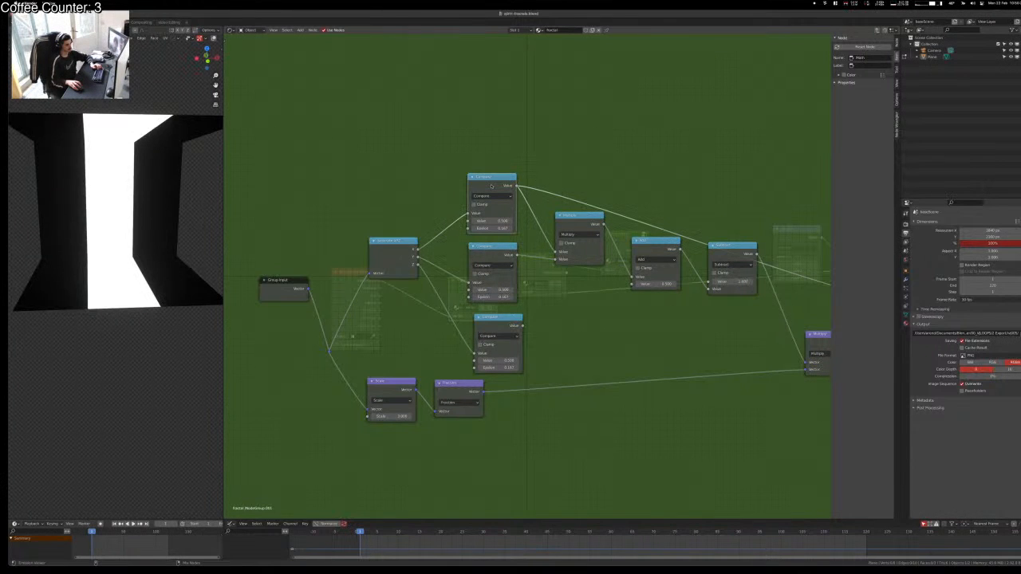
{"action": "left_click", "coordinate": [547, 303]}
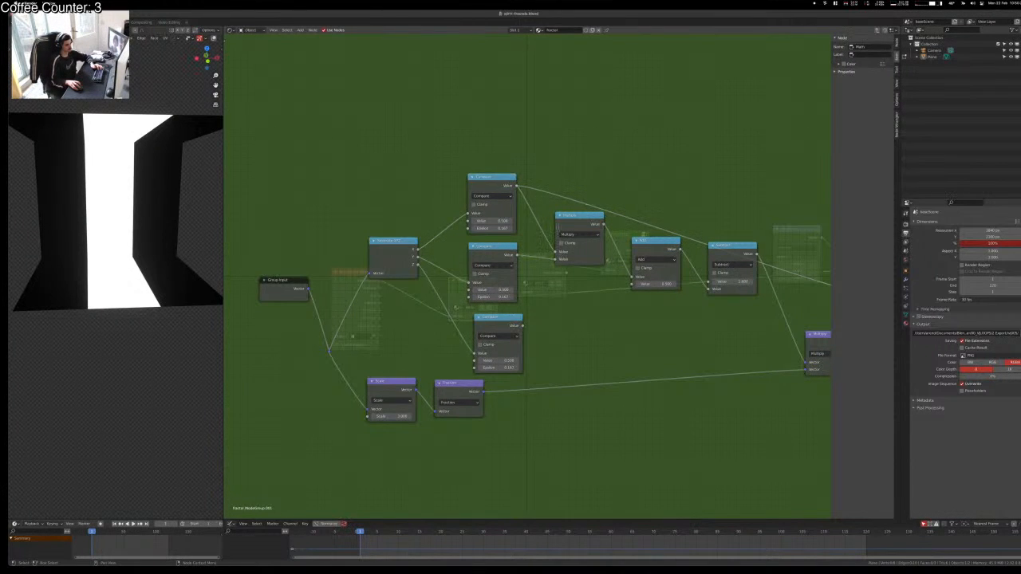
{"action": "left_click", "coordinate": [568, 227]}
{"action": "key", "text": "shift+d"}
Step: Place a Multiply copy, cut the old Subtract link, and wire both Compare outputs into it
{"action": "left_click", "coordinate": [581, 314]}
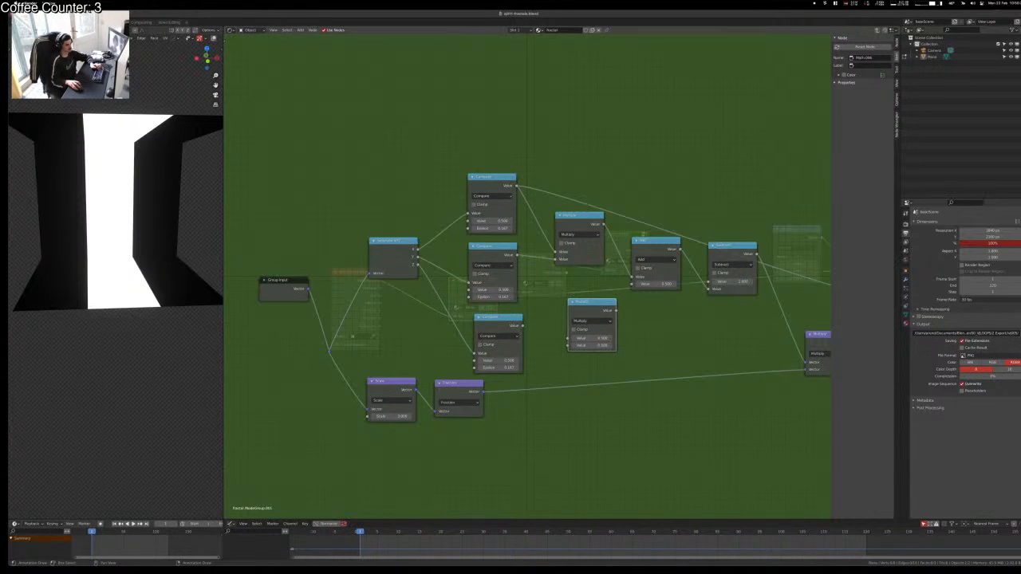
{"action": "right_click_drag", "start_coordinate": [540, 196], "coordinate": [539, 199], "text": "ctrl"}
{"action": "right_click_drag", "start_coordinate": [571, 310], "coordinate": [578, 314], "text": "alt"}
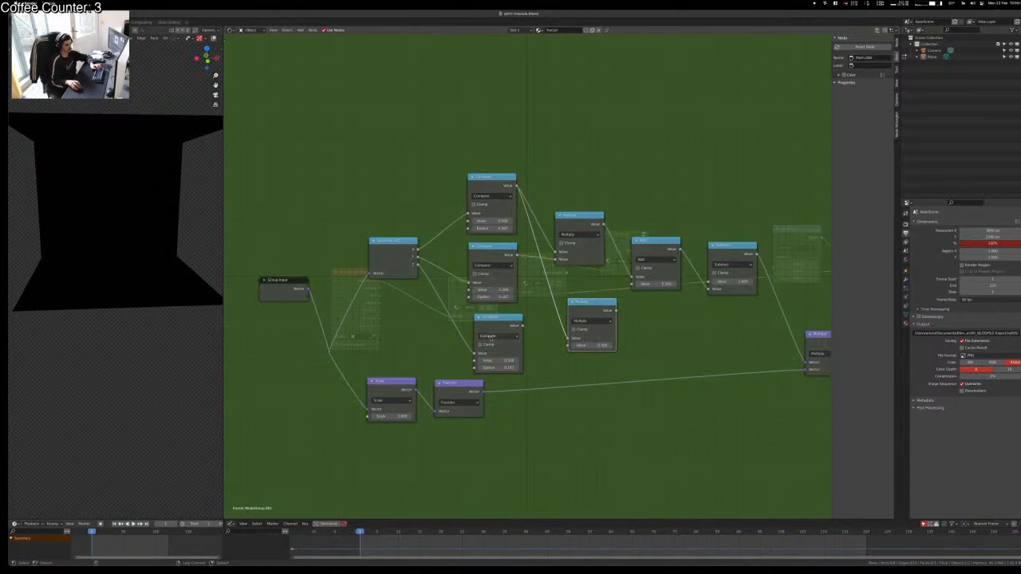
{"action": "right_click_drag", "start_coordinate": [499, 335], "coordinate": [593, 332], "text": "alt"}
{"action": "left_click", "coordinate": [582, 311], "text": "ctrl+shift"}
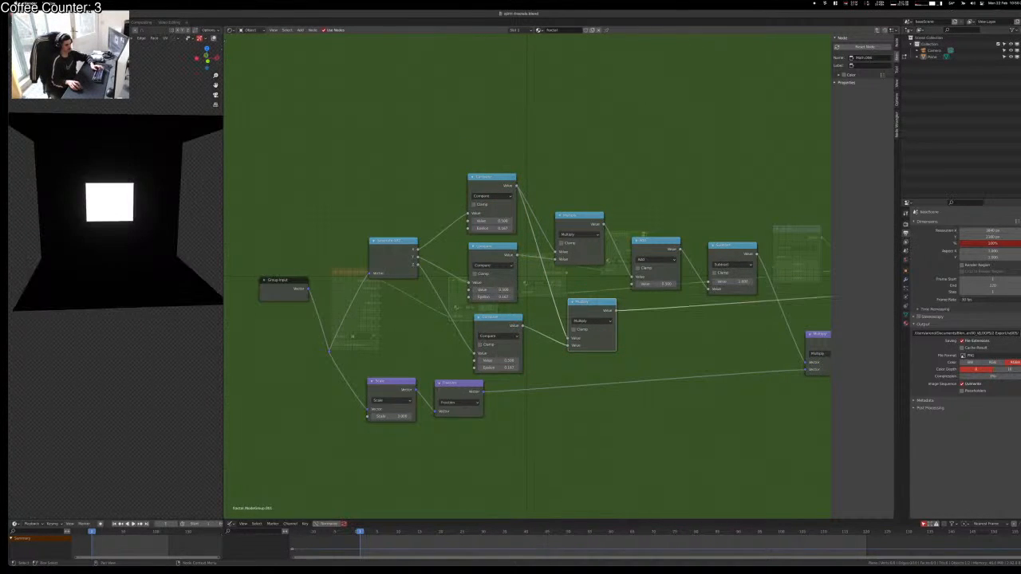
{"action": "key", "text": "g"}
{"action": "left_click", "coordinate": [658, 340]}
{"action": "left_click", "coordinate": [658, 340]}
{"action": "middle_click_drag", "start_coordinate": [658, 340], "coordinate": [585, 351]}
Step: Change the Add node's math operation and feed the lower Multiply into its second input
{"action": "left_click", "coordinate": [571, 253]}
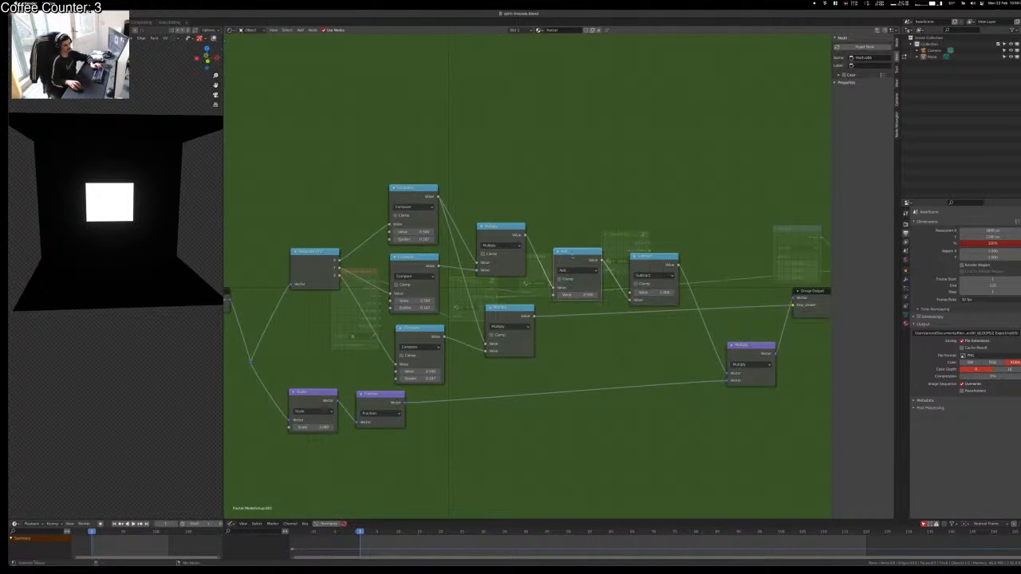
{"action": "left_click", "coordinate": [572, 256], "text": "ctrl+shift"}
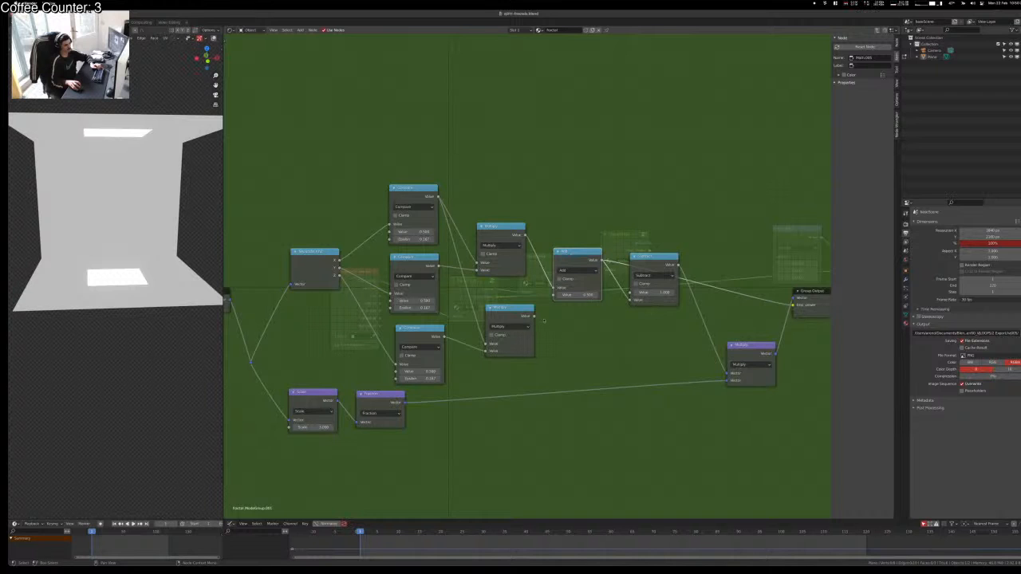
{"action": "left_click", "coordinate": [574, 270]}
{"action": "left_click", "coordinate": [567, 296]}
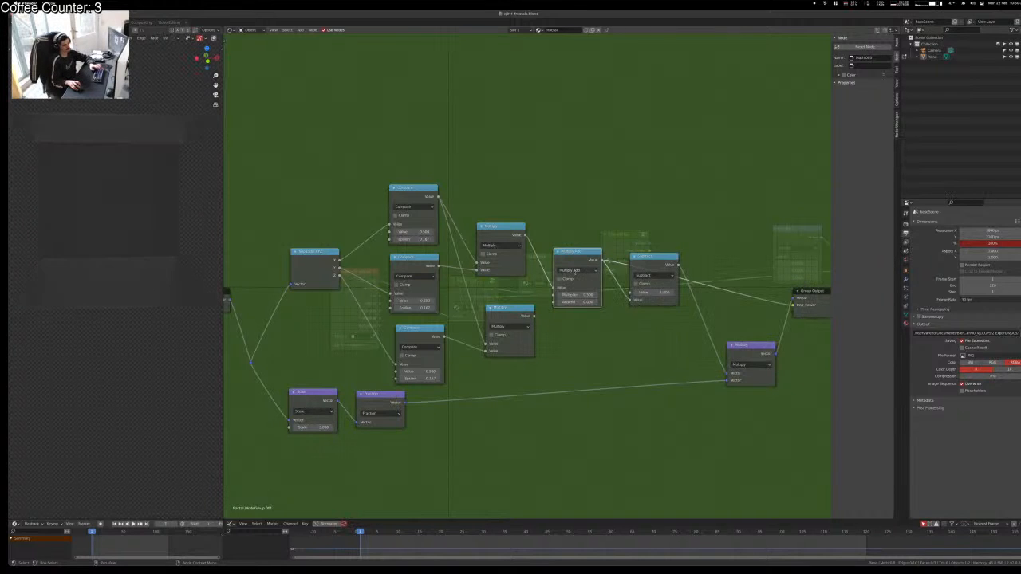
{"action": "left_click", "coordinate": [574, 271]}
{"action": "left_click", "coordinate": [566, 304]}
{"action": "left_click", "coordinate": [511, 321], "text": "shift"}
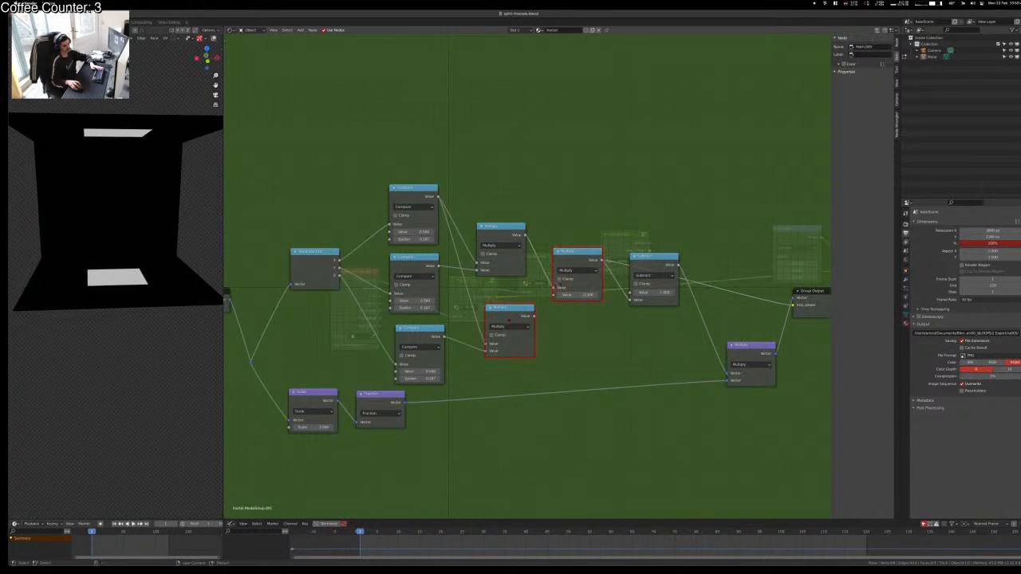
{"action": "key", "text": "f"}
{"action": "scroll", "coordinate": [570, 270], "scroll_direction": "up", "scroll_amount": 2, "text": "ctrl"}
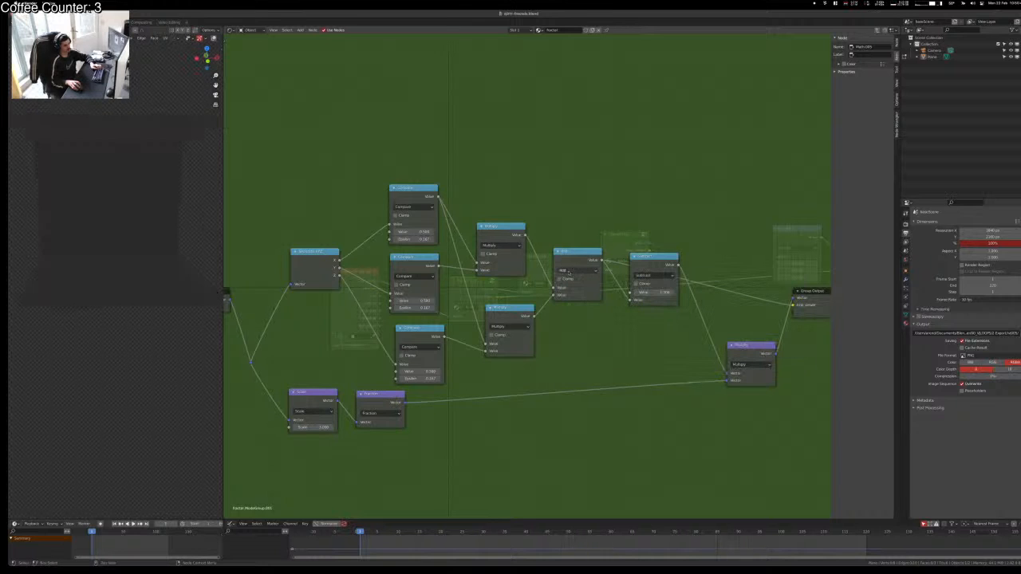
{"action": "left_click", "coordinate": [646, 262]}
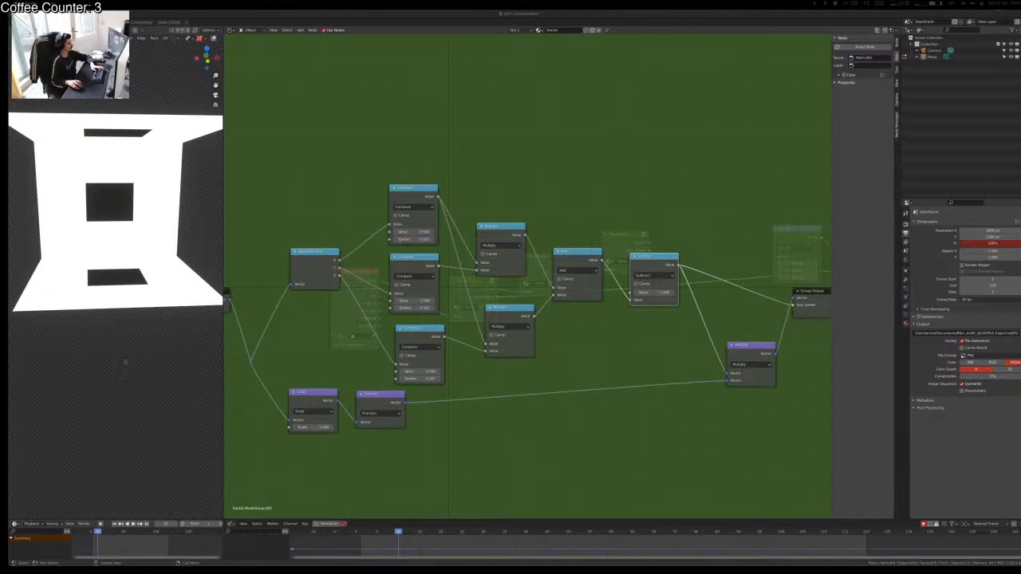
Step: Leave the node group and delete the plane from the scene
{"action": "key", "text": "Tab"}
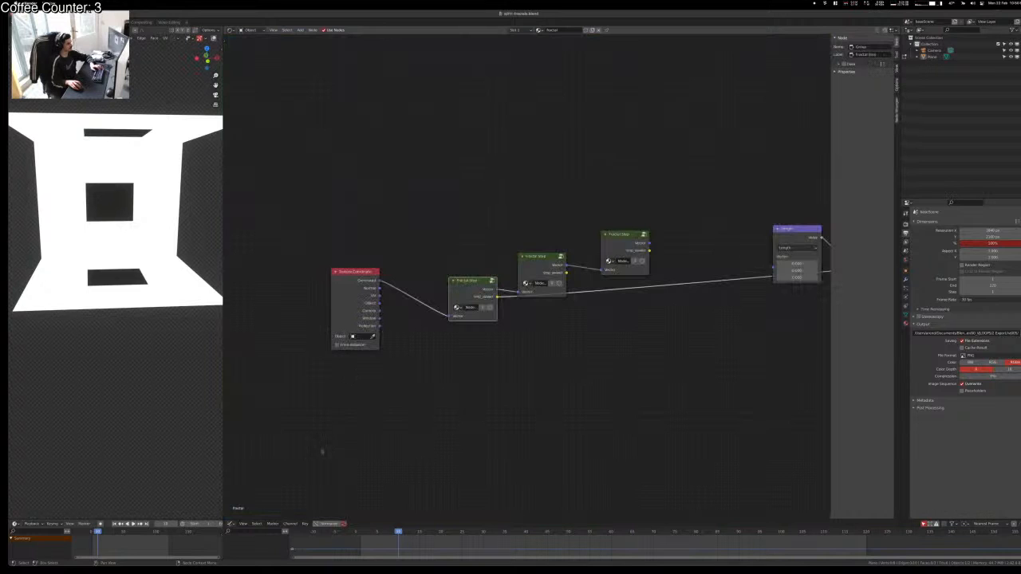
{"action": "left_click", "coordinate": [323, 452]}
{"action": "left_click", "coordinate": [441, 391]}
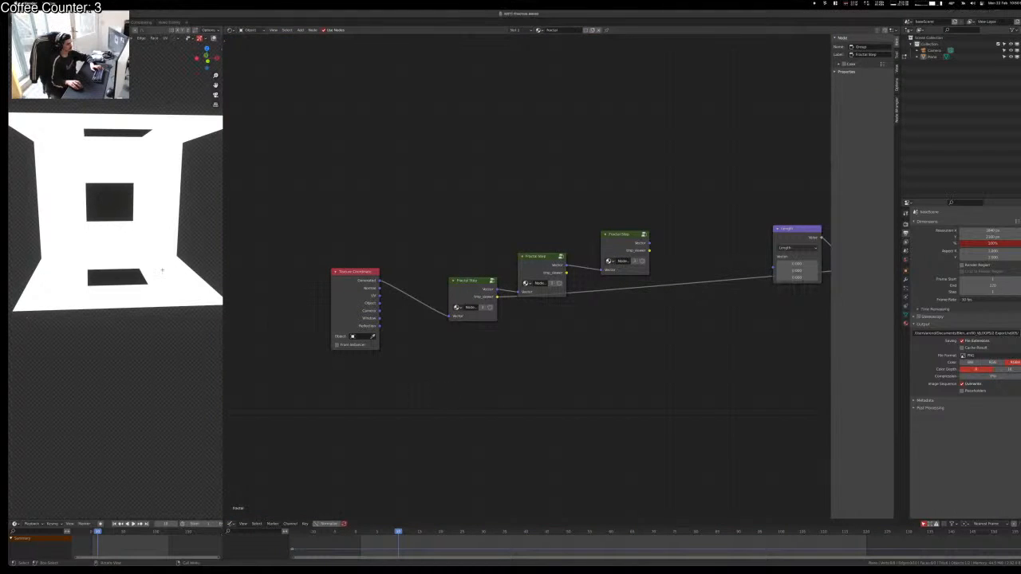
{"action": "middle_click_drag", "start_coordinate": [163, 274], "coordinate": [219, 282]}
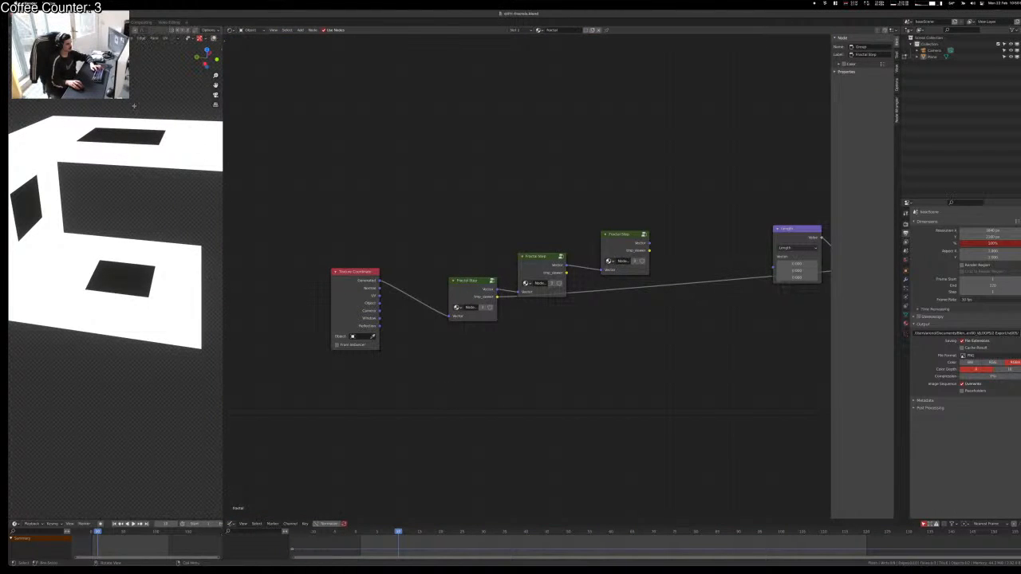
{"action": "key", "text": "Tab"}
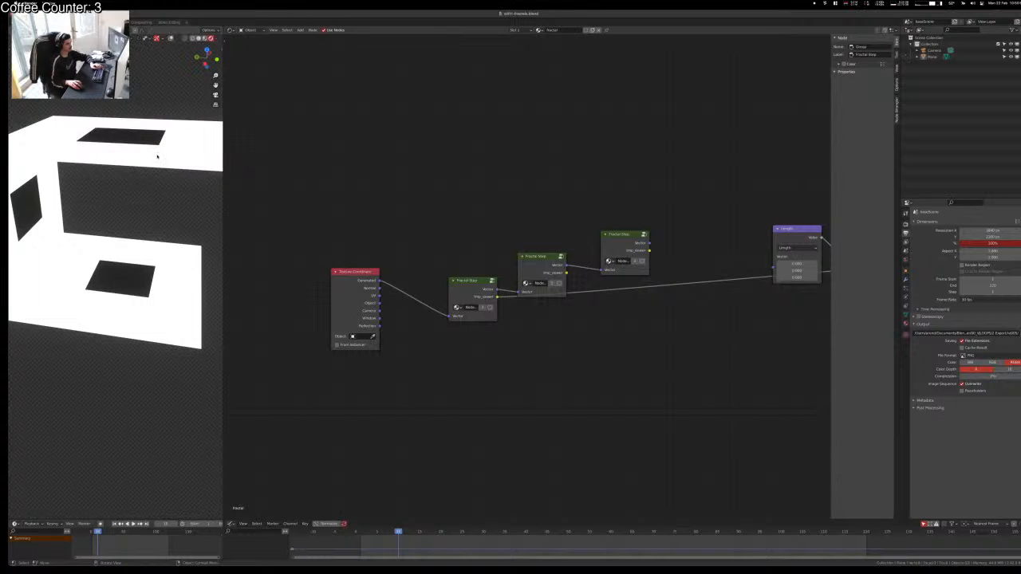
{"action": "left_click", "coordinate": [157, 158]}
{"action": "key", "text": "x"}
{"action": "left_click", "coordinate": [156, 157]}
Step: Add a new cube and assign it the fractal material
{"action": "key", "text": "shift+a"}
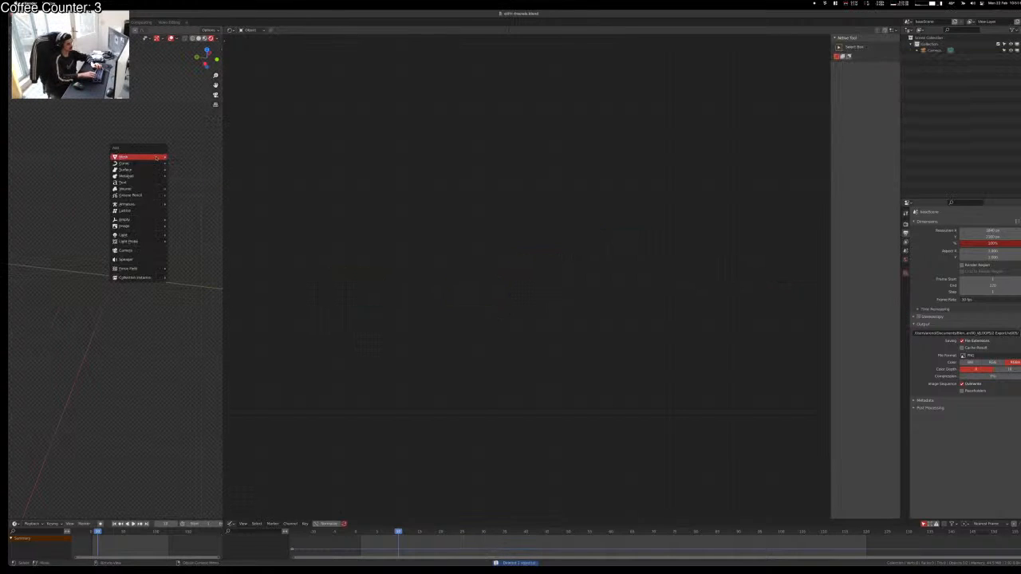
{"action": "key", "text": "m"}
{"action": "key", "text": "c"}
{"action": "left_click", "coordinate": [549, 30]}
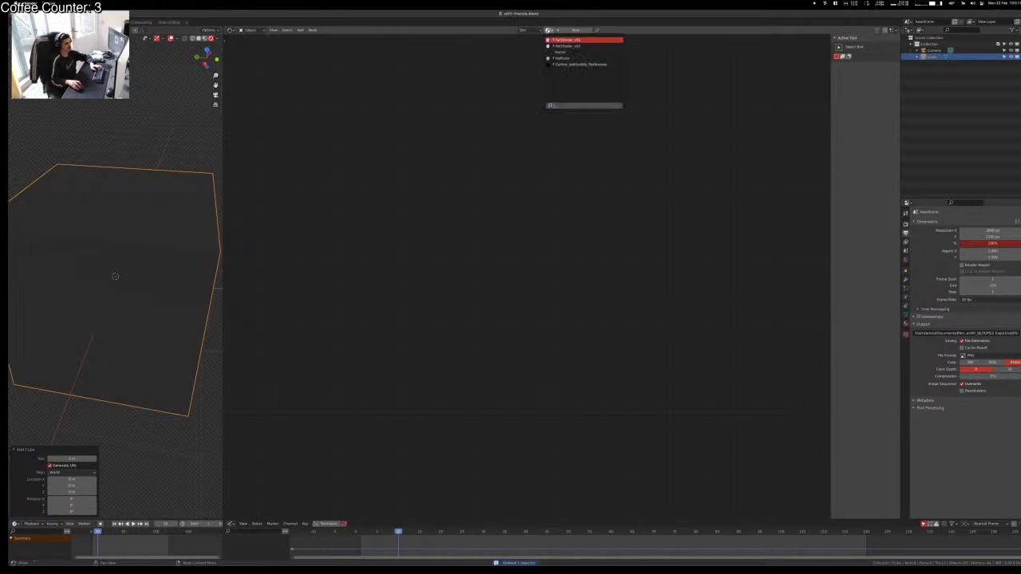
{"action": "left_click", "coordinate": [574, 52]}
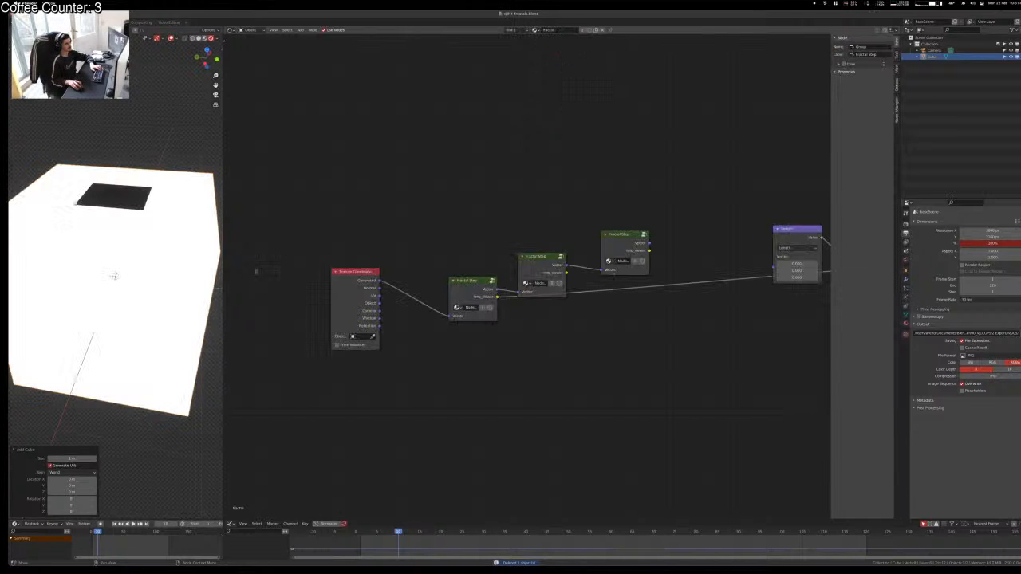
Step: Inspect the cube's holed sides and select the three Fractal Step nodes
{"action": "left_click", "coordinate": [190, 143]}
{"action": "middle_click_drag", "start_coordinate": [56, 217], "coordinate": [25, 208]}
{"action": "middle_click_drag", "start_coordinate": [93, 272], "coordinate": [137, 301]}
{"action": "scroll", "coordinate": [89, 362], "scroll_direction": "down", "scroll_amount": 9}
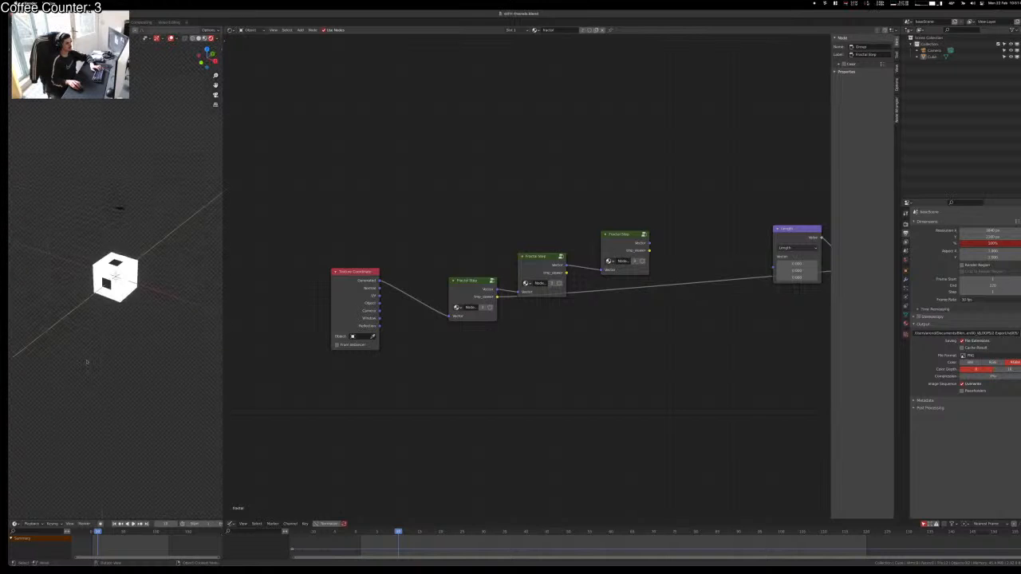
{"action": "scroll", "coordinate": [89, 362], "scroll_direction": "up", "scroll_amount": 5}
{"action": "middle_click_drag", "start_coordinate": [86, 361], "coordinate": [182, 341]}
{"action": "left_click", "coordinate": [477, 283]}
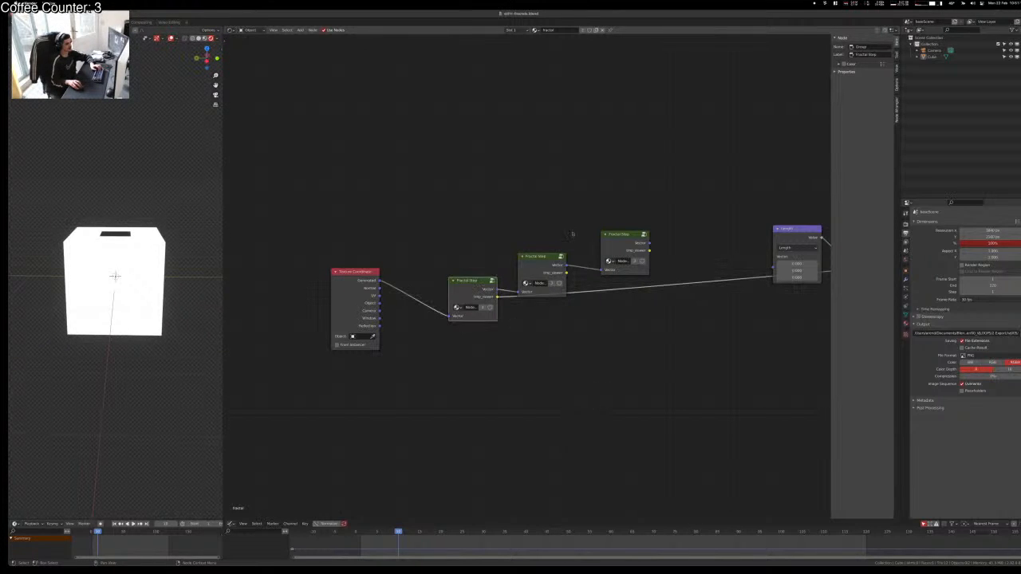
{"action": "left_click_drag", "start_coordinate": [526, 212], "coordinate": [634, 263]}
Step: Delete the second and third Fractal Step nodes and open the remaining group for editing
{"action": "key", "text": "x"}
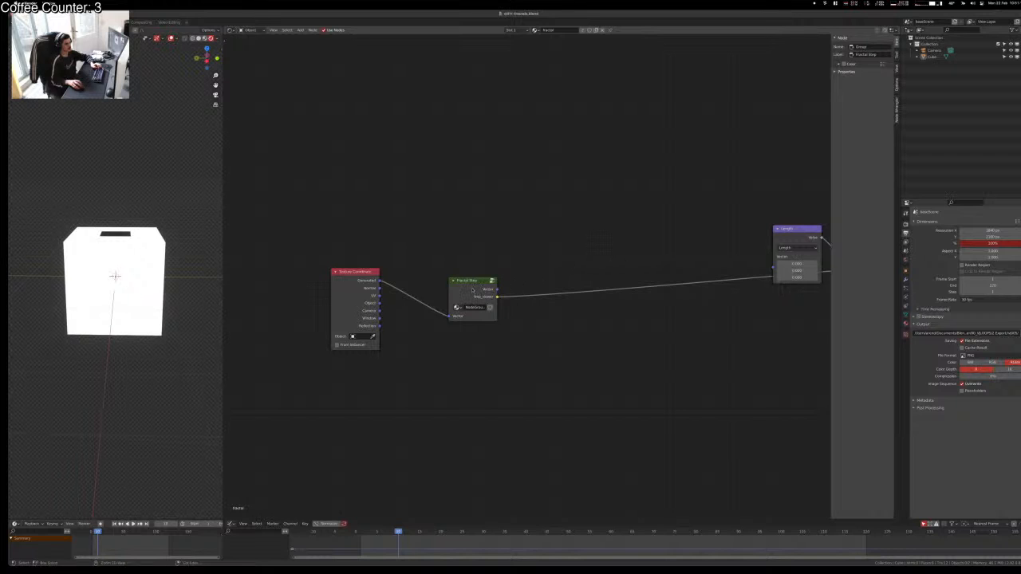
{"action": "left_click", "coordinate": [472, 290], "text": "ctrl+shift"}
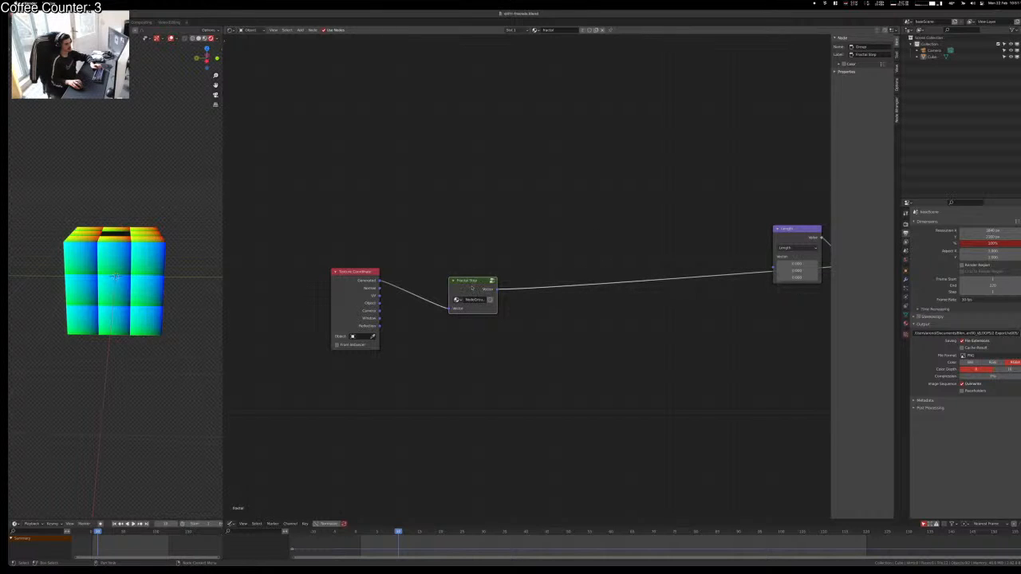
{"action": "key", "text": "Tab"}
{"action": "scroll", "coordinate": [482, 307], "scroll_direction": "down", "scroll_amount": 2}
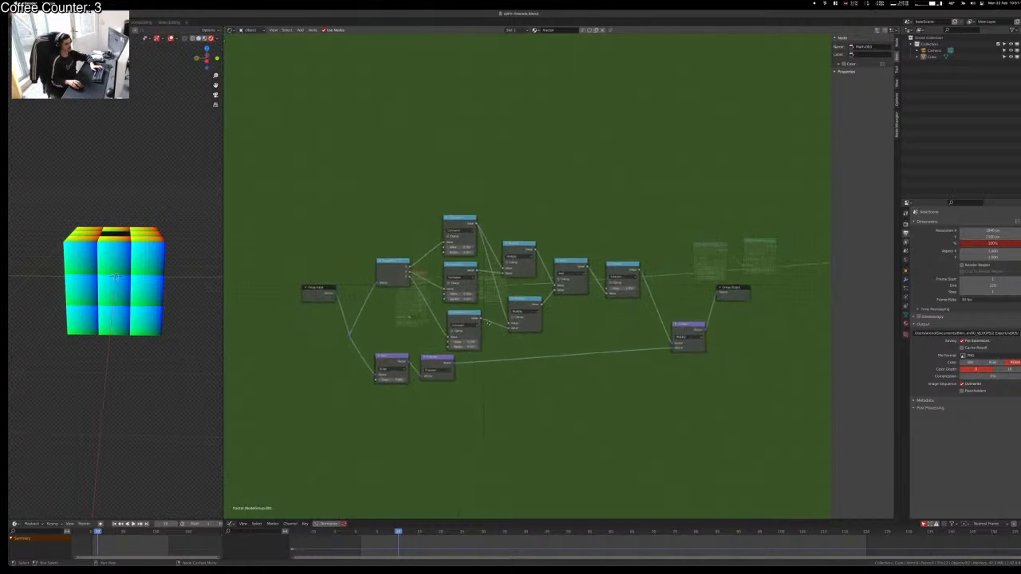
{"action": "scroll", "coordinate": [515, 287], "scroll_direction": "up", "scroll_amount": 4}
{"action": "middle_click_drag", "start_coordinate": [215, 308], "coordinate": [150, 310]}
{"action": "scroll", "coordinate": [511, 291], "scroll_direction": "down", "scroll_amount": 3}
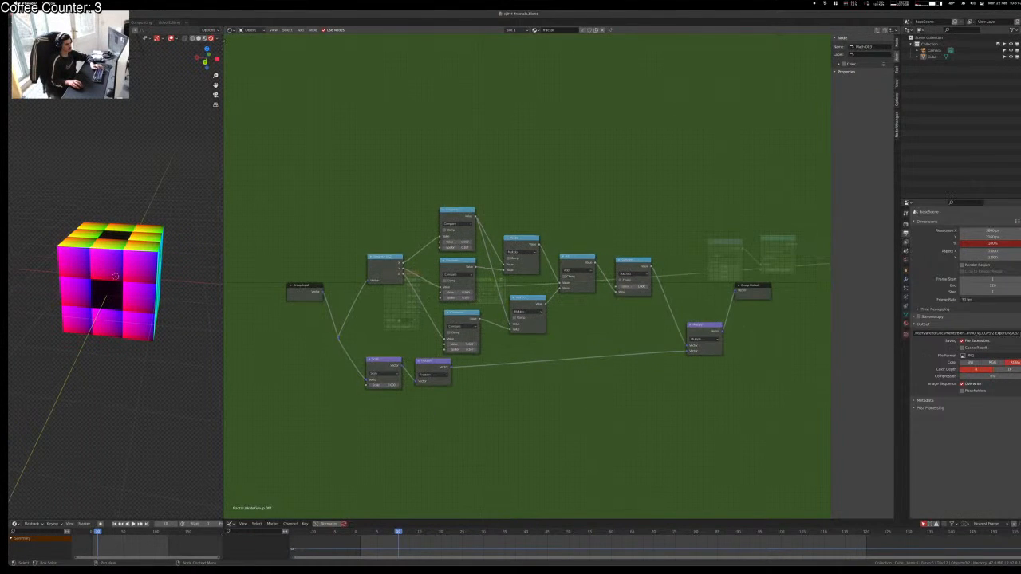
Step: Move the three lower nodes down, with the Scale and Fraction nodes further below
{"action": "left_click_drag", "start_coordinate": [352, 351], "coordinate": [450, 409]}
{"action": "key", "text": "g"}
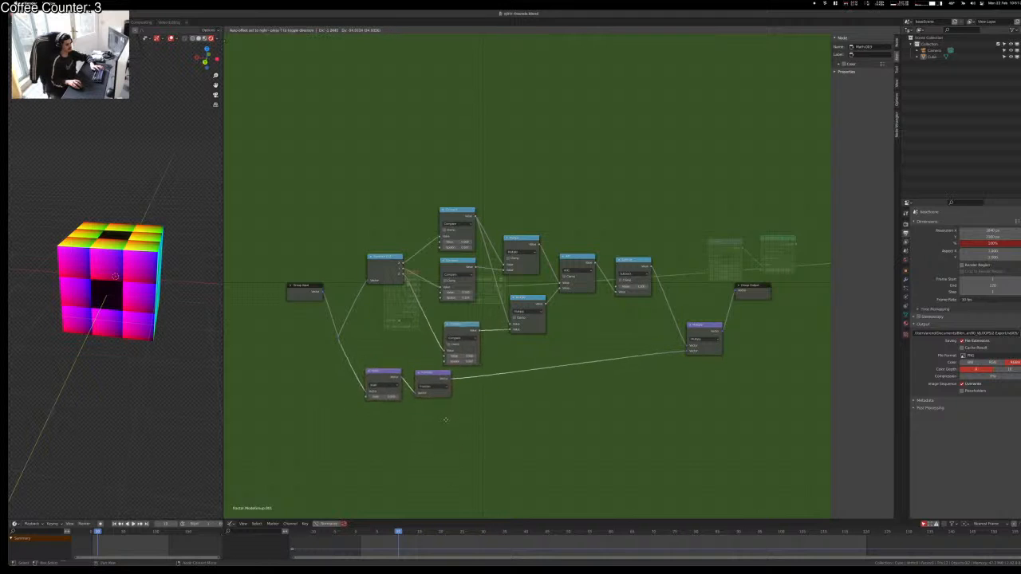
{"action": "left_click", "coordinate": [444, 419]}
{"action": "left_click_drag", "start_coordinate": [373, 350], "coordinate": [418, 383]}
{"action": "key", "text": "g"}
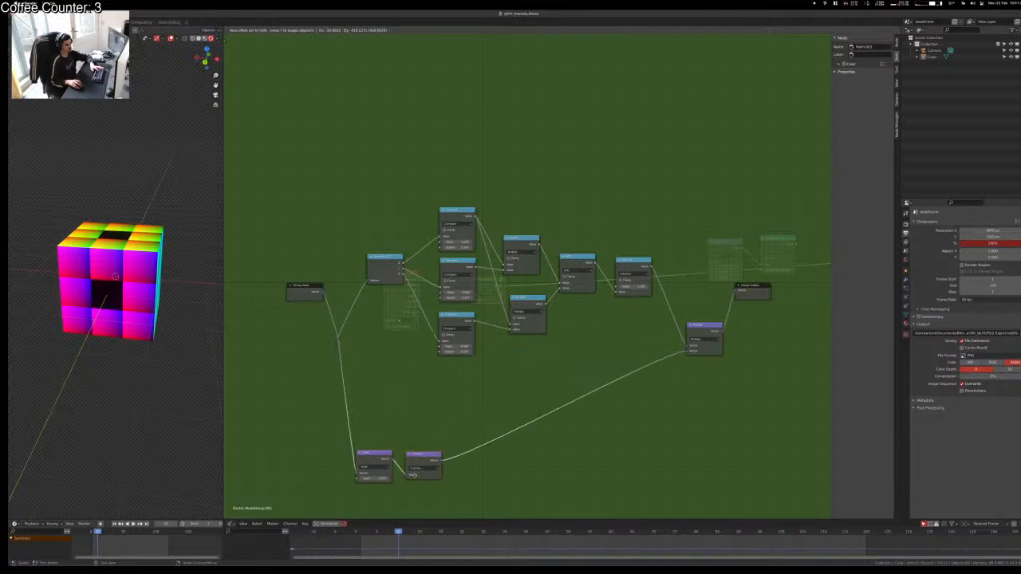
{"action": "left_click", "coordinate": [415, 480]}
Step: Duplicate the two lower Compare nodes, keeping one copy and deleting the unused Compare
{"action": "left_click_drag", "start_coordinate": [433, 269], "coordinate": [479, 350]}
{"action": "key", "text": "shift+d"}
{"action": "left_click", "coordinate": [477, 445]}
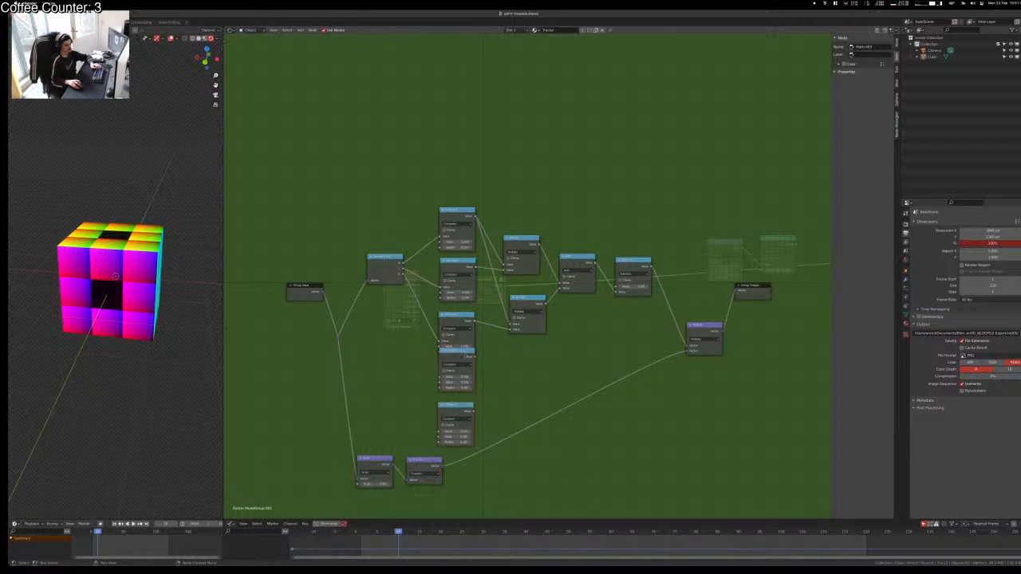
{"action": "key", "text": "x"}
{"action": "left_click_drag", "start_coordinate": [458, 412], "coordinate": [455, 390]}
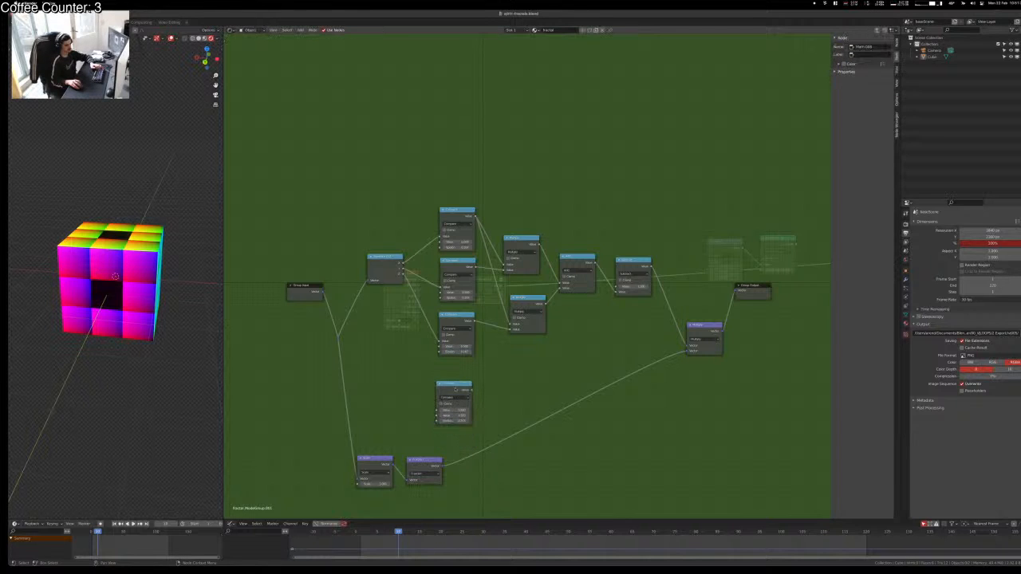
{"action": "left_click", "coordinate": [456, 390]}
{"action": "key", "text": "x"}
Step: Duplicate the lower Multiply node and add a reroute merging the lower Compare links
{"action": "left_click", "coordinate": [522, 303]}
{"action": "key", "text": "shift+d"}
{"action": "left_click", "coordinate": [519, 361]}
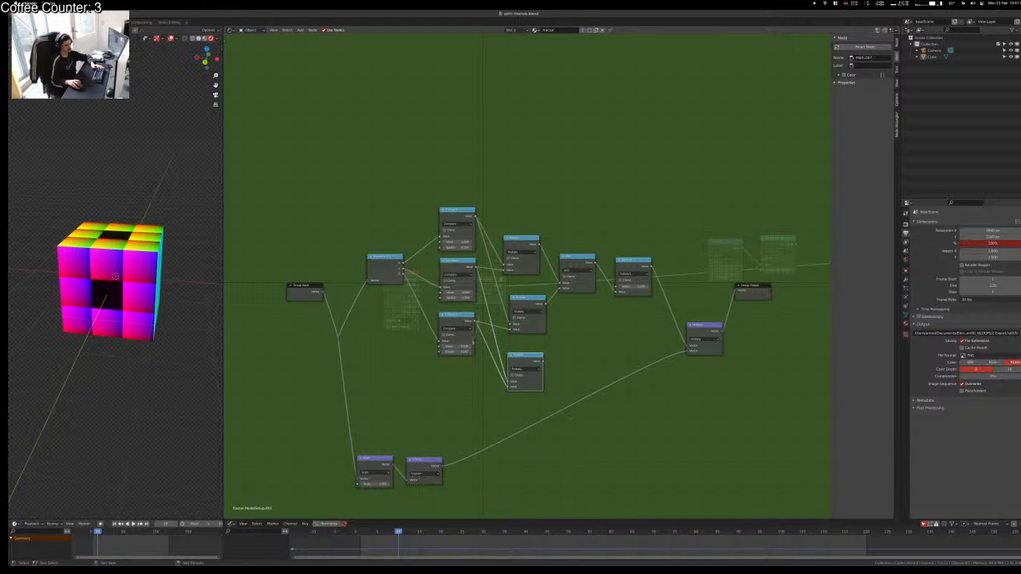
{"action": "right_click_drag", "start_coordinate": [473, 342], "coordinate": [482, 317], "text": "shift"}
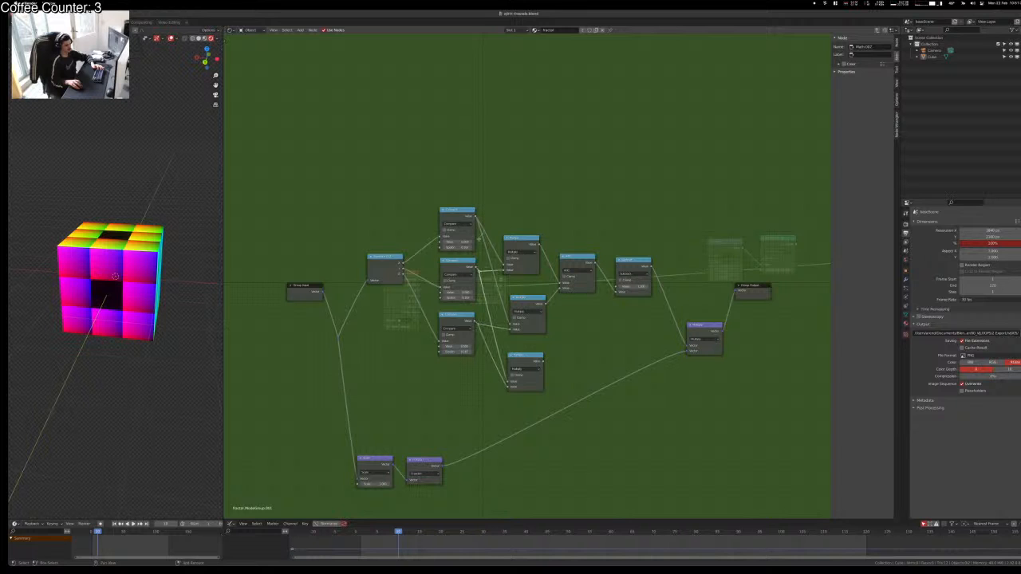
{"action": "middle_click_drag", "start_coordinate": [495, 327], "coordinate": [511, 315]}
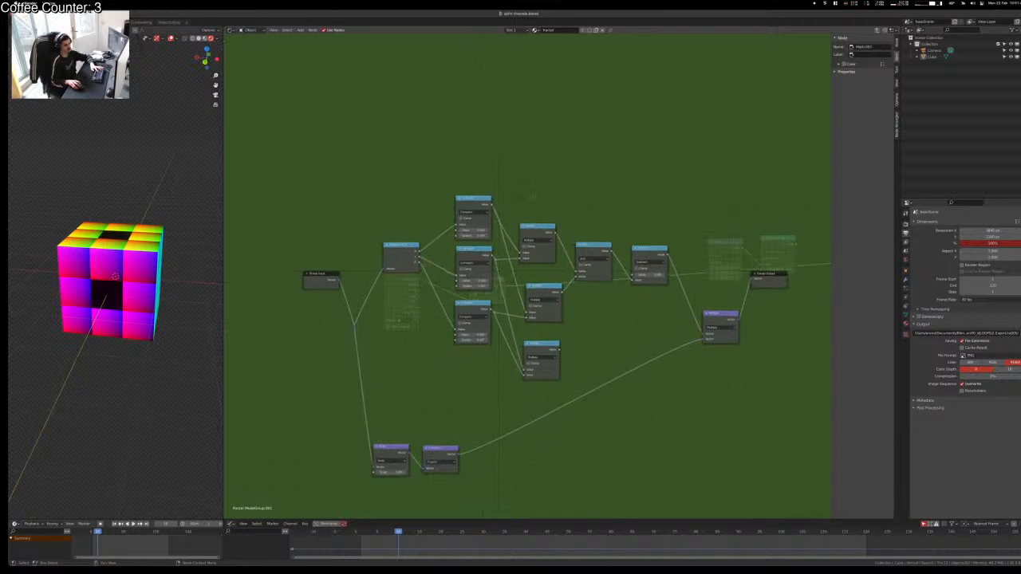
Step: Move the right-hand nodes up and to the right
{"action": "middle_click_drag", "start_coordinate": [583, 211], "coordinate": [445, 184]}
{"action": "left_click_drag", "start_coordinate": [714, 163], "coordinate": [382, 399]}
{"action": "key", "text": "g"}
{"action": "left_click", "coordinate": [453, 366]}
Step: Line up the reroute points in the thin column
{"action": "left_click_drag", "start_coordinate": [373, 165], "coordinate": [357, 332]}
{"action": "key", "text": "g"}
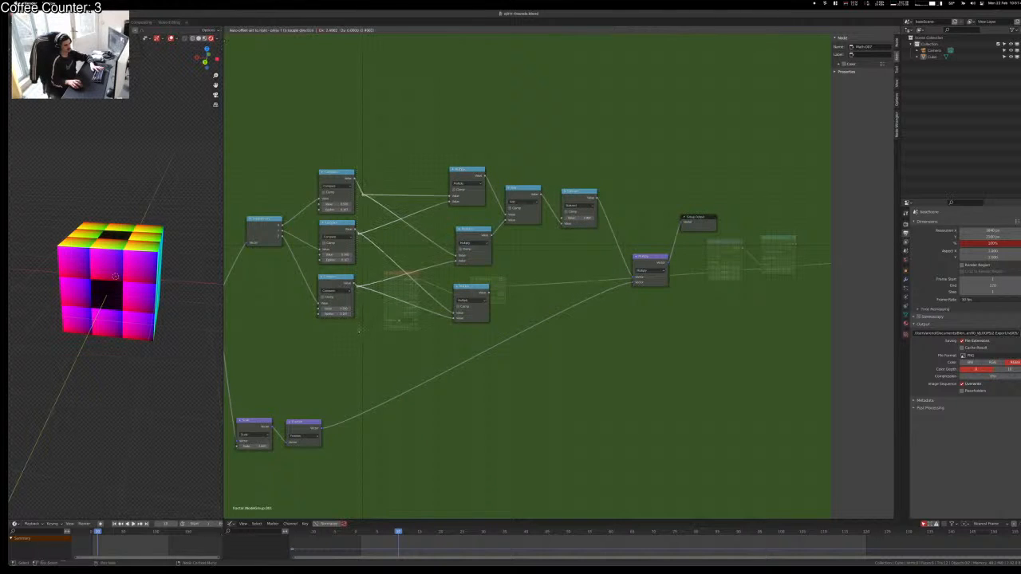
{"action": "left_click", "coordinate": [370, 325]}
{"action": "left_click", "coordinate": [372, 322]}
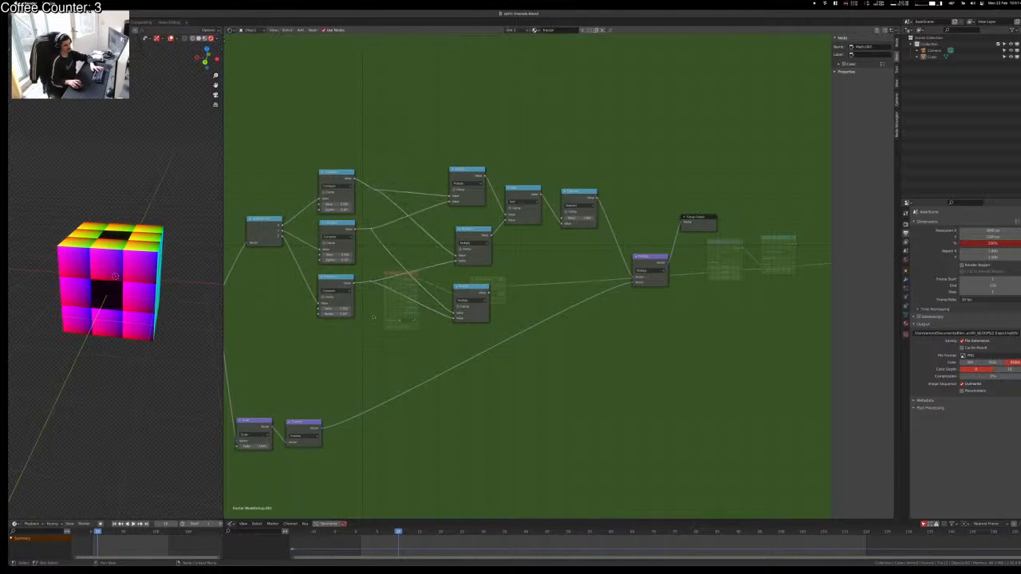
{"action": "left_click_drag", "start_coordinate": [381, 264], "coordinate": [364, 306]}
{"action": "key", "text": "g"}
{"action": "left_click", "coordinate": [360, 309]}
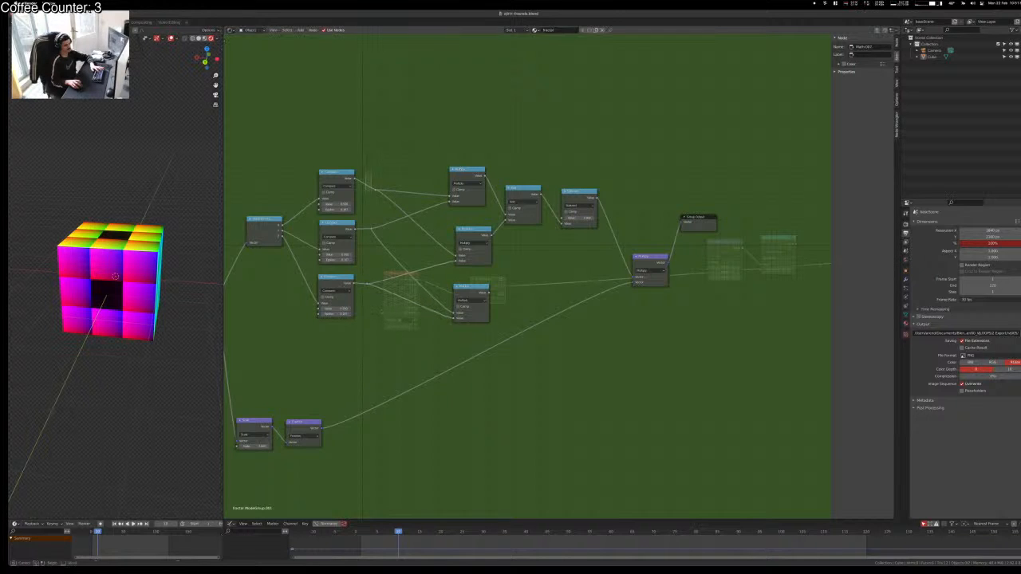
{"action": "left_click_drag", "start_coordinate": [371, 190], "coordinate": [379, 195]}
{"action": "key", "text": "g"}
{"action": "left_click", "coordinate": [376, 183]}
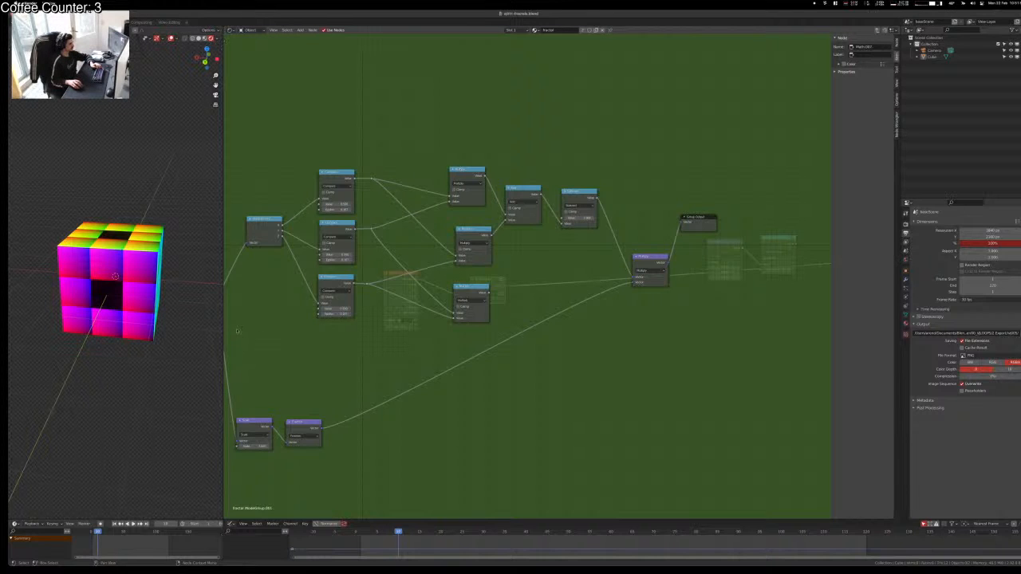
Step: Preview the lower node on the cube and insert a duplicate Add node onto its output link
{"action": "left_click", "coordinate": [454, 290], "text": "ctrl+shift"}
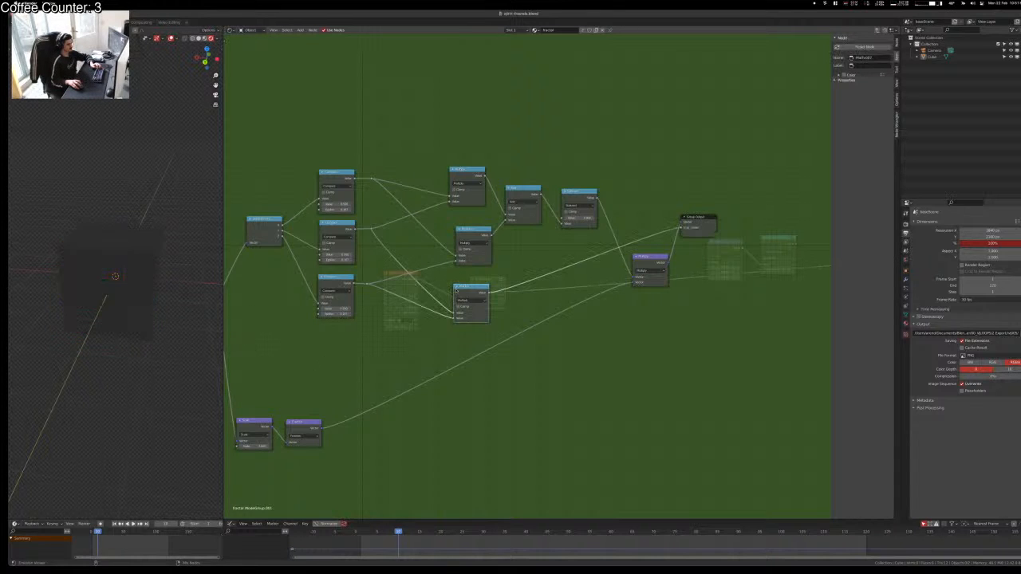
{"action": "middle_click_drag", "start_coordinate": [118, 280], "coordinate": [178, 284]}
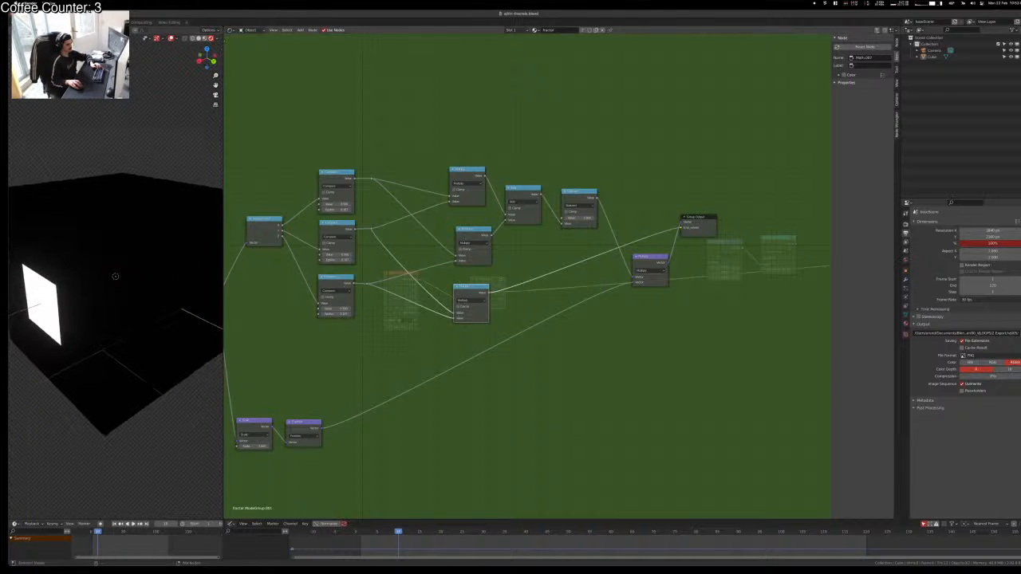
{"action": "left_click_drag", "start_coordinate": [576, 198], "coordinate": [604, 204]}
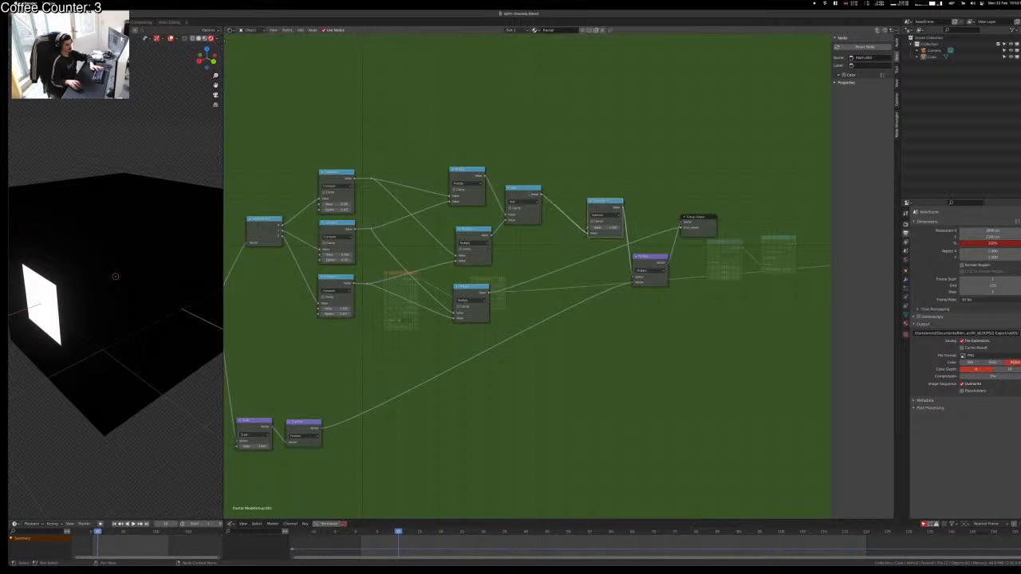
{"action": "left_click", "coordinate": [523, 191]}
{"action": "key", "text": "shift+d"}
{"action": "left_click", "coordinate": [579, 210]}
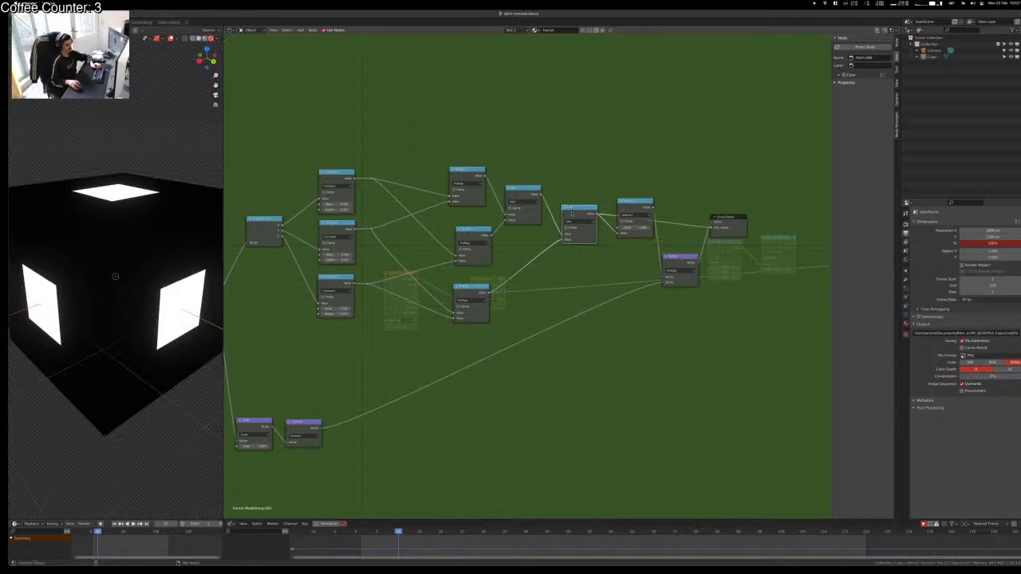
Step: Preview the Subtract and Multiply results on the cube, then return to the parent tree
{"action": "left_click", "coordinate": [626, 204], "text": "ctrl+shift"}
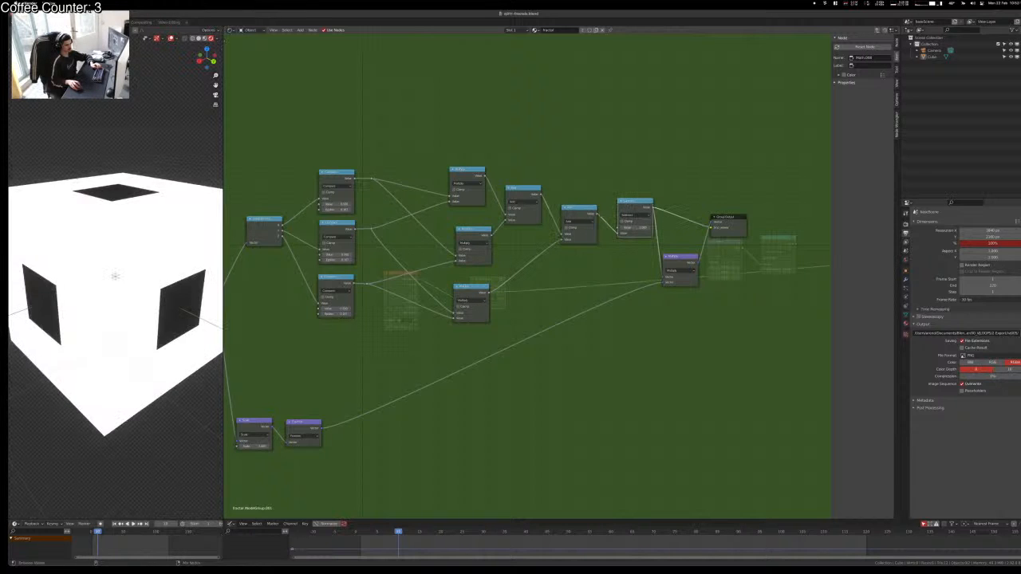
{"action": "left_click", "coordinate": [677, 258], "text": "ctrl+shift"}
{"action": "left_click", "coordinate": [734, 223]}
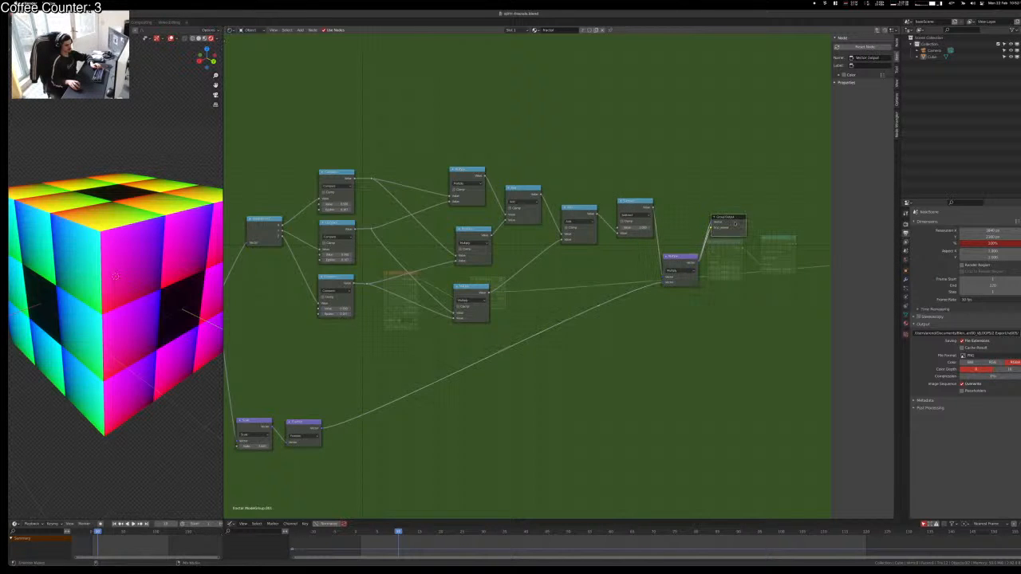
{"action": "key", "text": "Tab"}
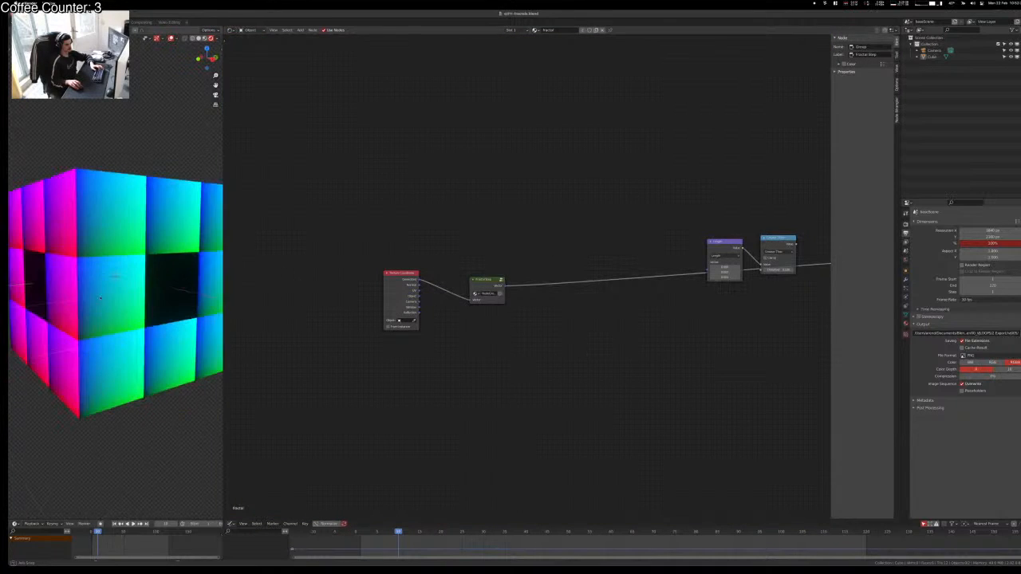
Step: Move Length and Greater Than onto the link and insert a second Fractal Step copy after the original
{"action": "left_click_drag", "start_coordinate": [609, 205], "coordinate": [574, 268]}
{"action": "left_click_drag", "start_coordinate": [774, 239], "coordinate": [672, 260]}
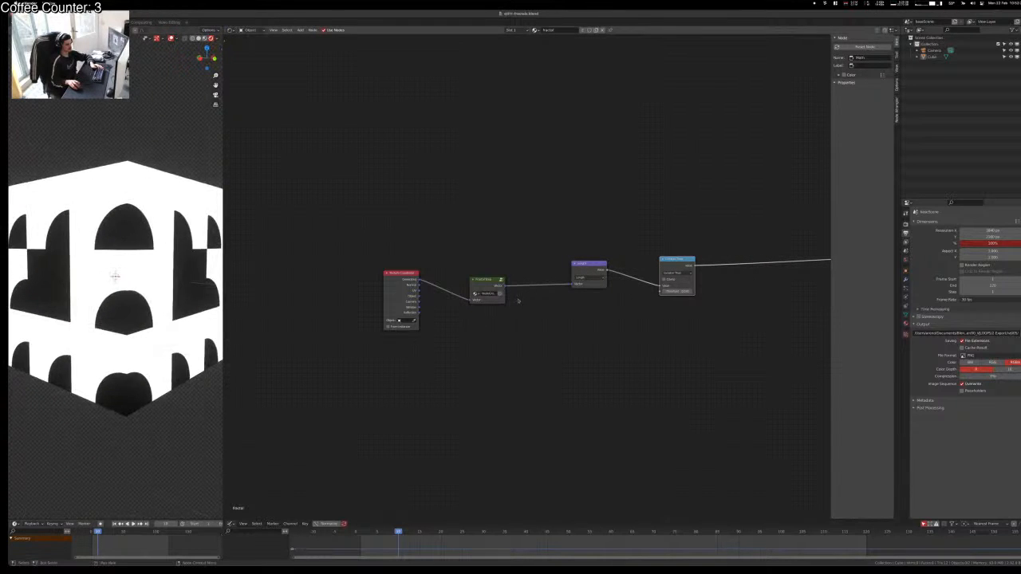
{"action": "left_click", "coordinate": [486, 286]}
{"action": "key", "text": "shift+d"}
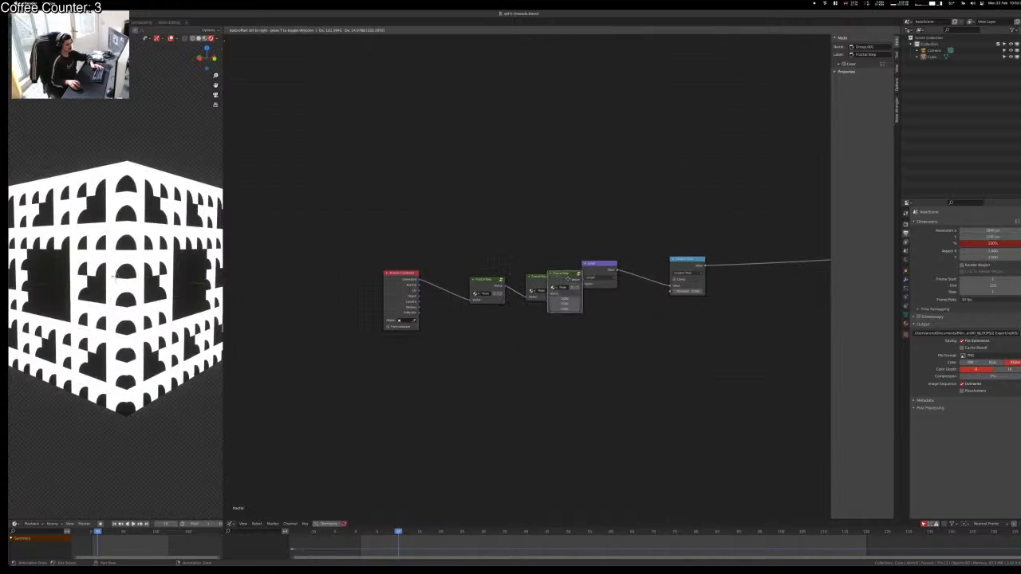
{"action": "left_click", "coordinate": [570, 277]}
Step: Check the cube's top and chain another Fractal Step copy for a finer fractal level
{"action": "left_click", "coordinate": [170, 391]}
{"action": "middle_click_drag", "start_coordinate": [170, 391], "coordinate": [149, 285]}
{"action": "key", "text": "Tab"}
{"action": "key", "text": "Tab"}
{"action": "key", "text": "Tab"}
{"action": "left_click_drag", "start_coordinate": [558, 233], "coordinate": [623, 320]}
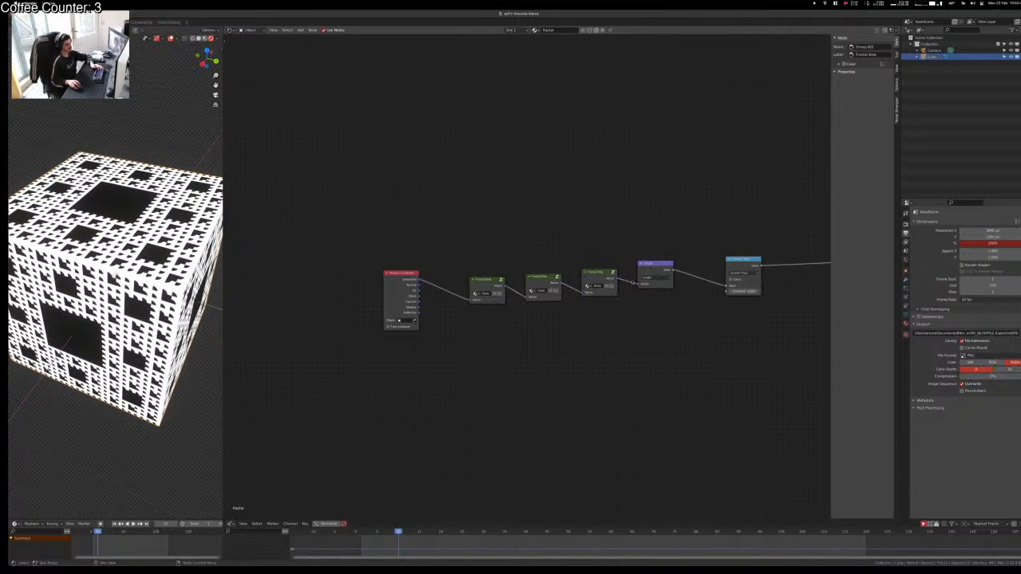
{"action": "key", "text": "shift+d"}
{"action": "left_click", "coordinate": [629, 281]}
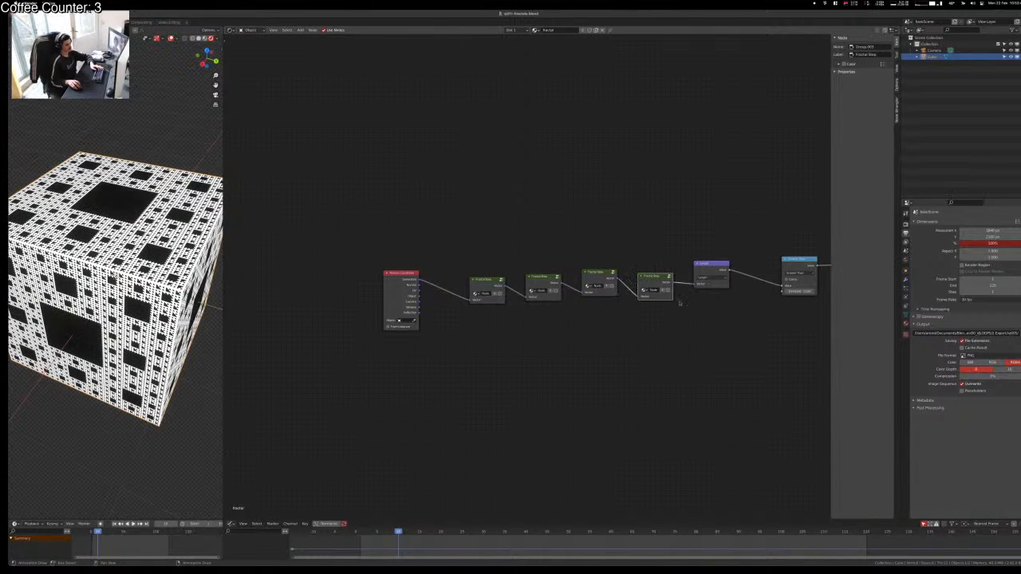
Step: Delete the fourth, third and second Fractal Step nodes and preview the remaining one
{"action": "key", "text": "x"}
{"action": "left_click", "coordinate": [598, 279]}
{"action": "key", "text": "x"}
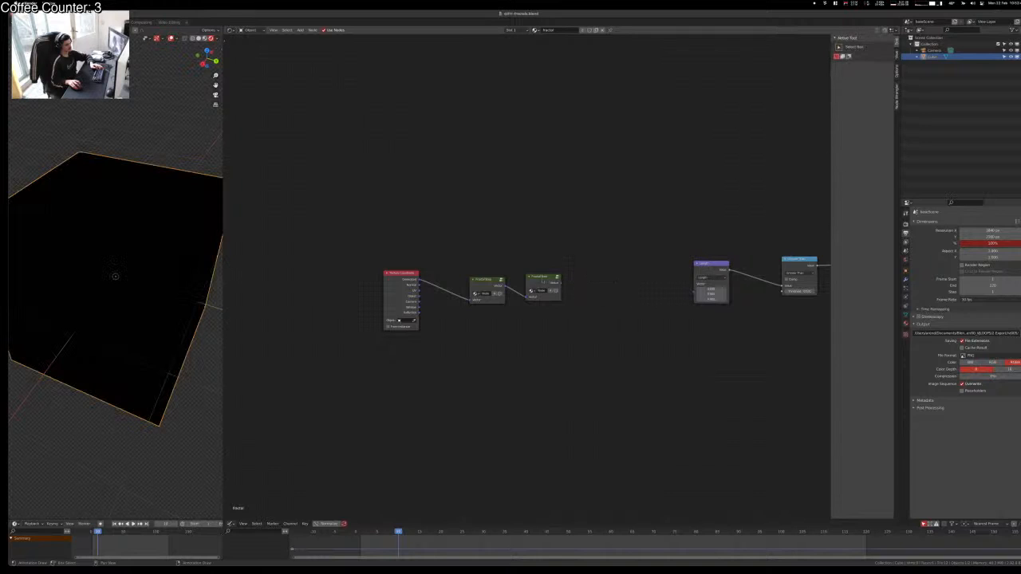
{"action": "left_click", "coordinate": [543, 282]}
{"action": "key", "text": "x"}
{"action": "left_click", "coordinate": [488, 285], "text": "ctrl+shift"}
Step: Remove the Length and Greater Than nodes, shift Fractal Step left, and save the file
{"action": "left_click", "coordinate": [707, 266]}
{"action": "key", "text": "ctrl+x"}
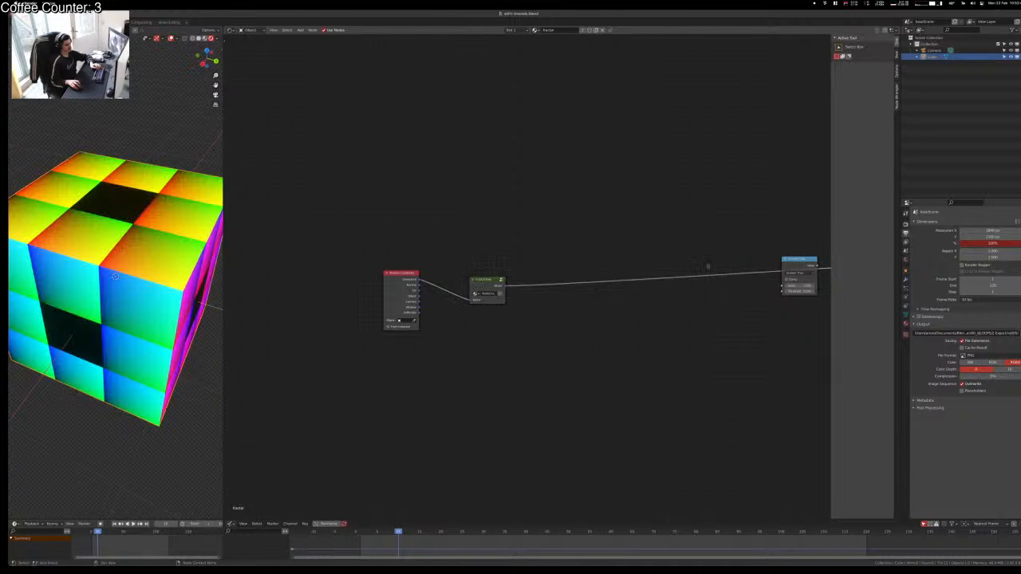
{"action": "left_click_drag", "start_coordinate": [796, 261], "coordinate": [640, 178]}
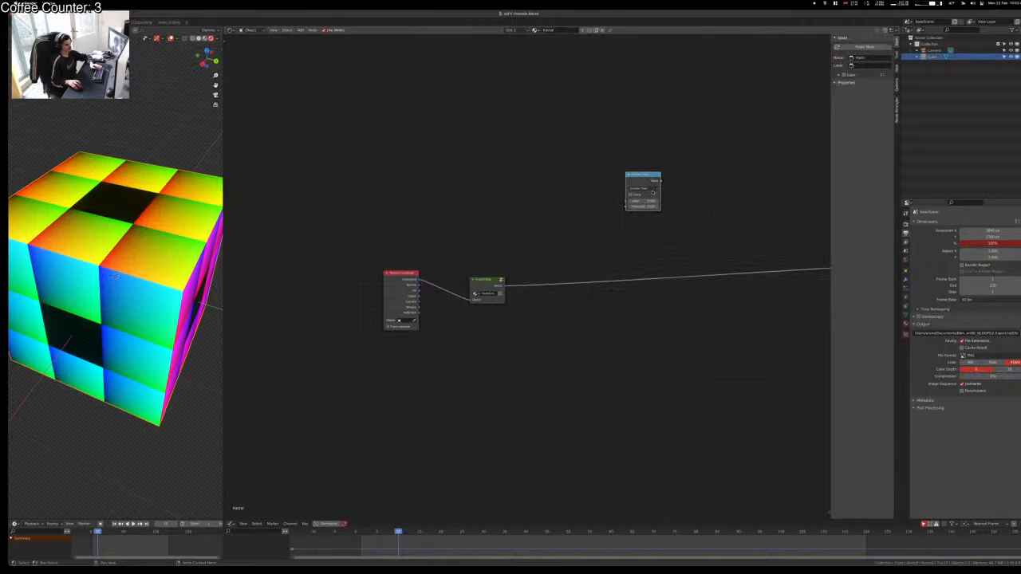
{"action": "key", "text": "x"}
{"action": "scroll", "coordinate": [554, 245], "scroll_direction": "up", "scroll_amount": 3}
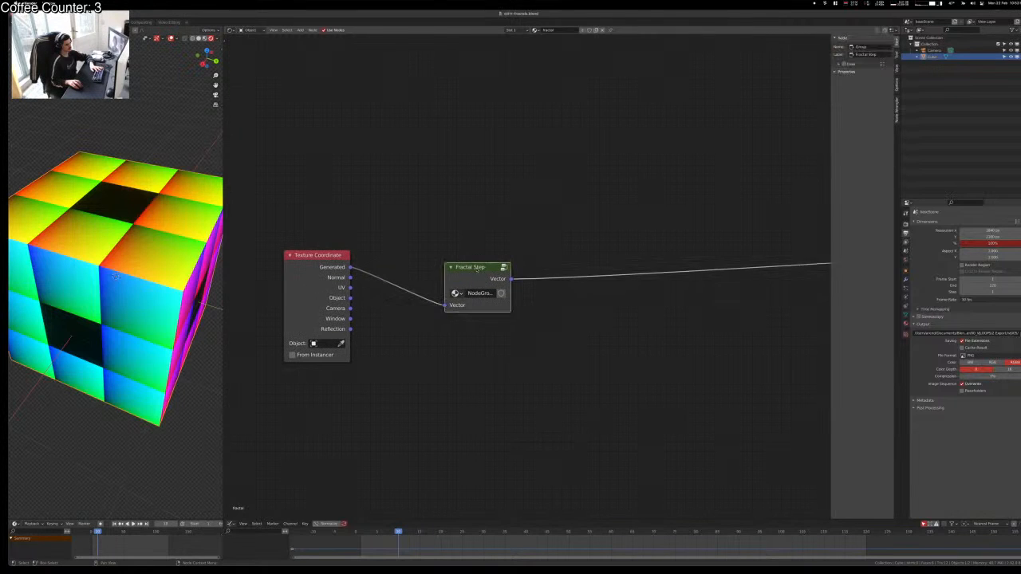
{"action": "left_click_drag", "start_coordinate": [480, 264], "coordinate": [433, 242]}
{"action": "middle_click_drag", "start_coordinate": [115, 230], "coordinate": [115, 276]}
{"action": "key", "text": "ctrl+s"}
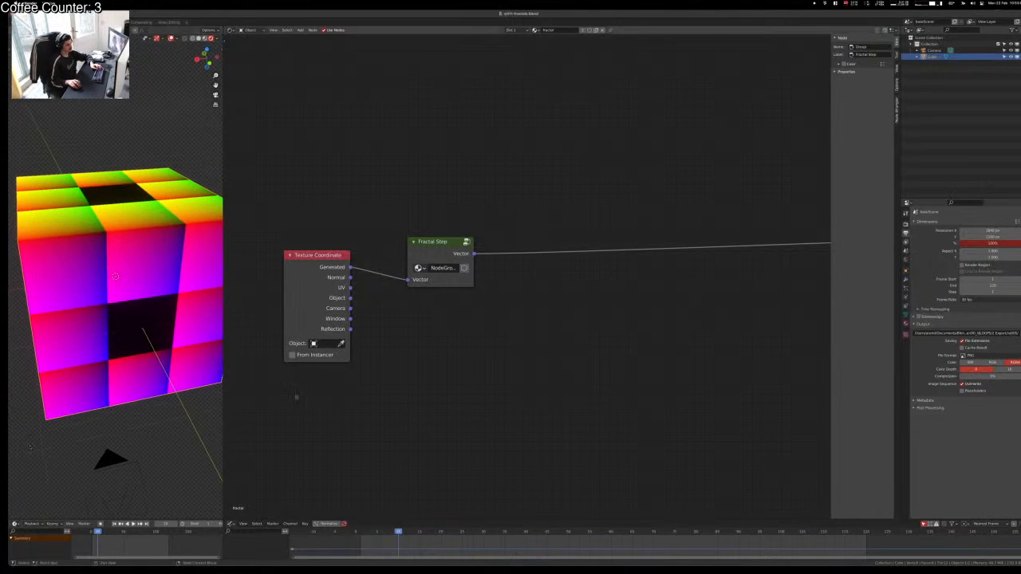
Step: Add a Wave Texture node after Fractal Step
{"action": "key", "text": "shift+a"}
{"action": "type", "text": "swave"}
{"action": "key", "text": "Return"}
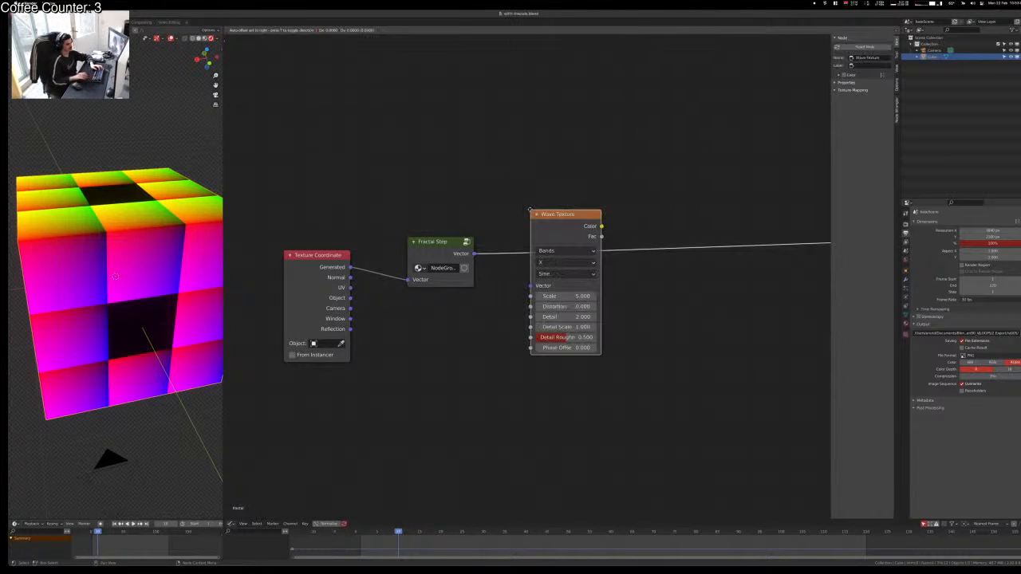
{"action": "left_click", "coordinate": [528, 211]}
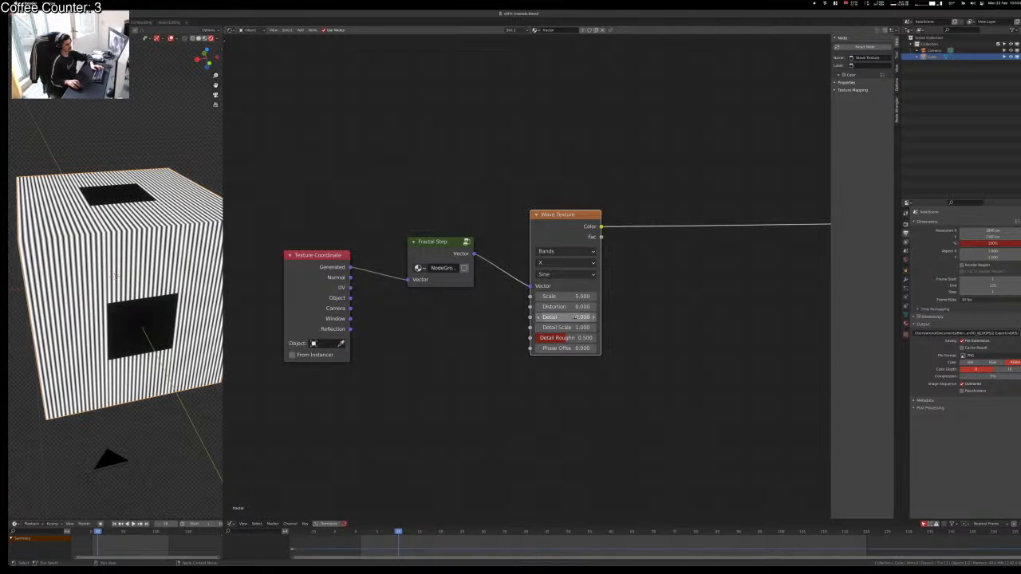
{"action": "key", "text": "g"}
{"action": "left_click", "coordinate": [666, 227]}
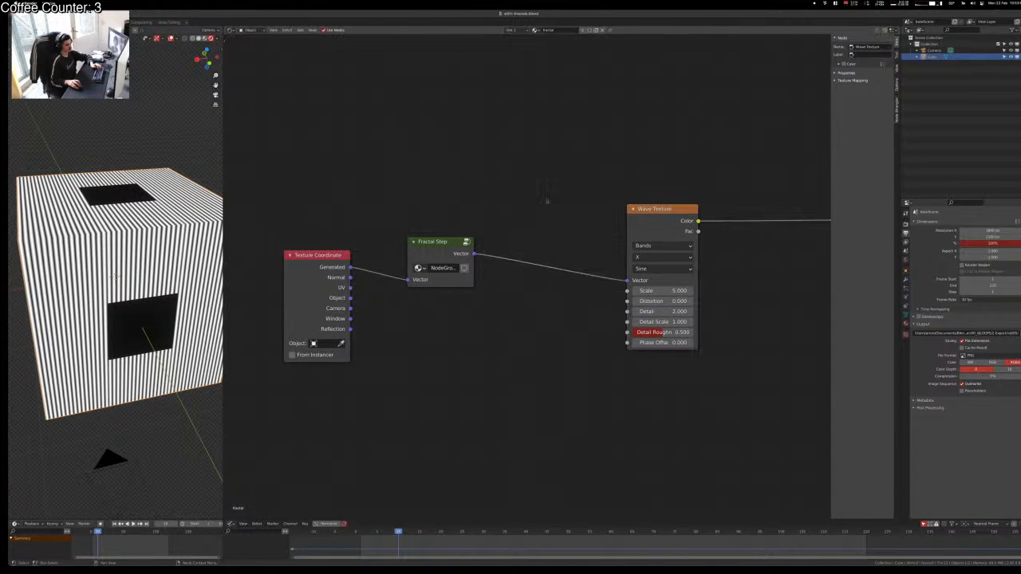
Step: Insert a Mapping node before the Wave Texture, with X rotation 0° and Y about 12.9°
{"action": "key", "text": "shift+a"}
{"action": "type", "text": "s"}
{"action": "type", "text": "mapping"}
{"action": "key", "text": "Return"}
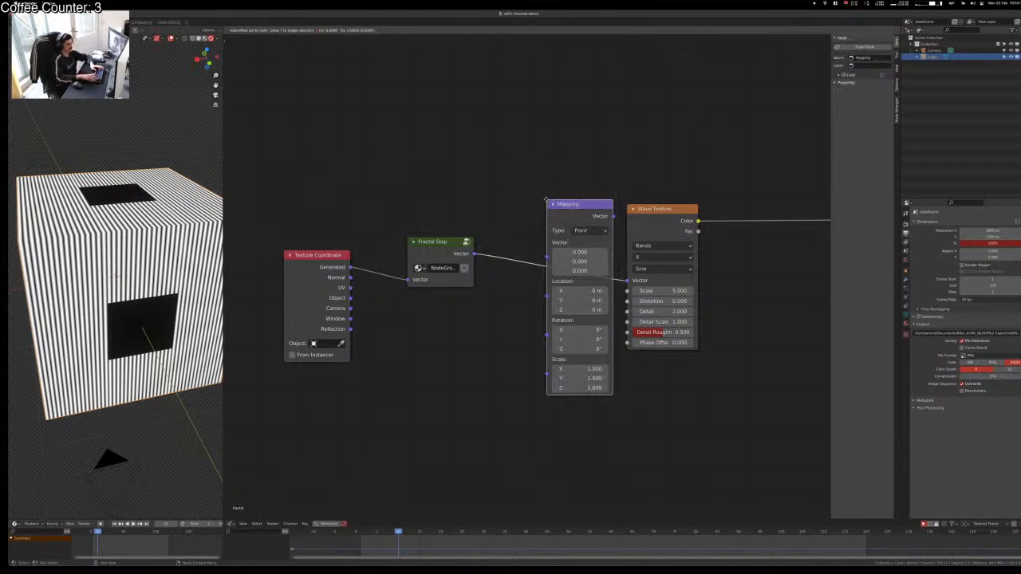
{"action": "left_click", "coordinate": [547, 201]}
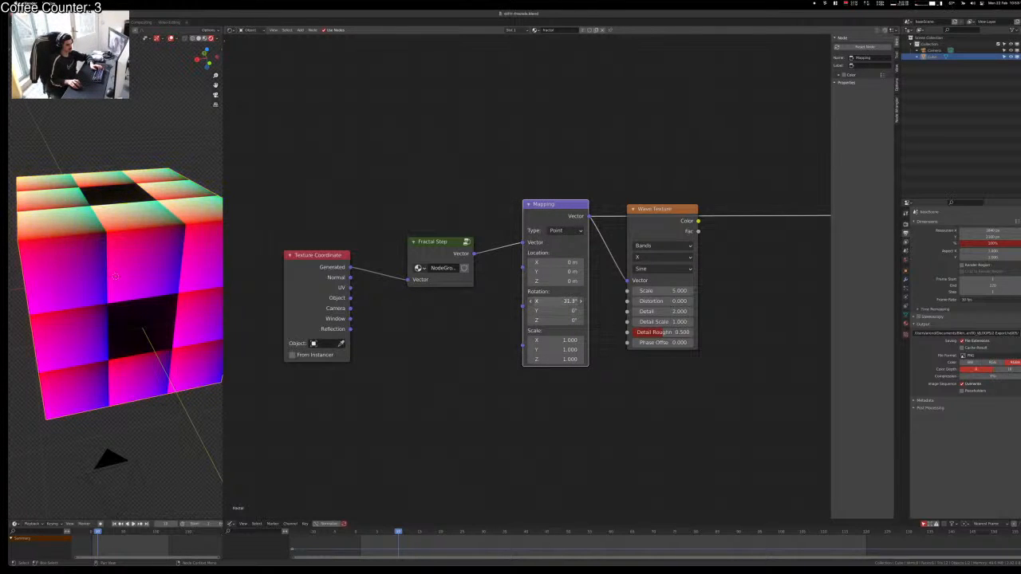
{"action": "right_click", "coordinate": [556, 302]}
{"action": "left_click_drag", "start_coordinate": [556, 311], "coordinate": [568, 312]}
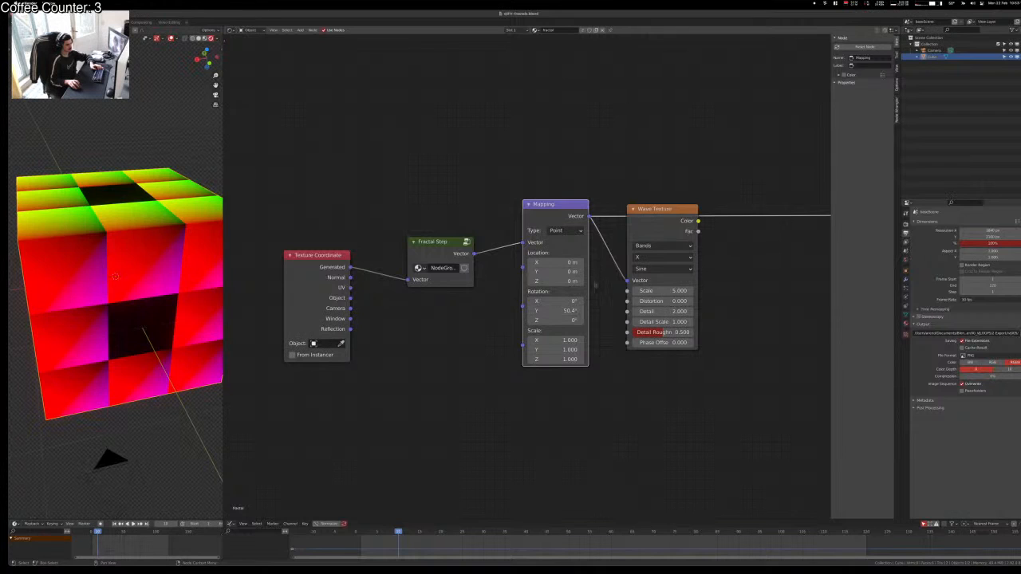
Step: Preview the Wave Texture, shrink its scale and sweep Mapping Y rotation to −39.2°
{"action": "left_click", "coordinate": [642, 212], "text": "ctrl+shift"}
{"action": "left_click_drag", "start_coordinate": [562, 311], "coordinate": [609, 311]}
{"action": "mouse_move", "coordinate": [684, 291]}
{"action": "left_mouse_down"}
{"action": "mouse_move", "coordinate": [642, 292]}
{"action": "mouse_move", "coordinate": [692, 301]}
{"action": "mouse_move", "coordinate": [654, 291]}
{"action": "left_mouse_up"}
{"action": "mouse_move", "coordinate": [558, 310]}
{"action": "left_mouse_down"}
{"action": "mouse_move", "coordinate": [533, 310]}
{"action": "mouse_move", "coordinate": [544, 310]}
{"action": "left_mouse_up"}
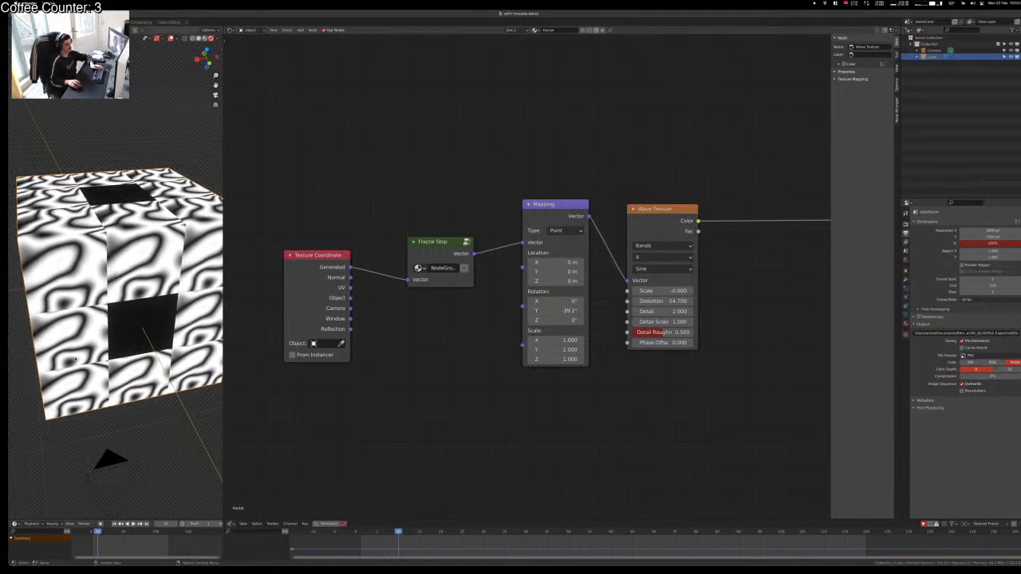
{"action": "left_click_drag", "start_coordinate": [565, 349], "coordinate": [568, 349]}
{"action": "key", "text": "Escape"}
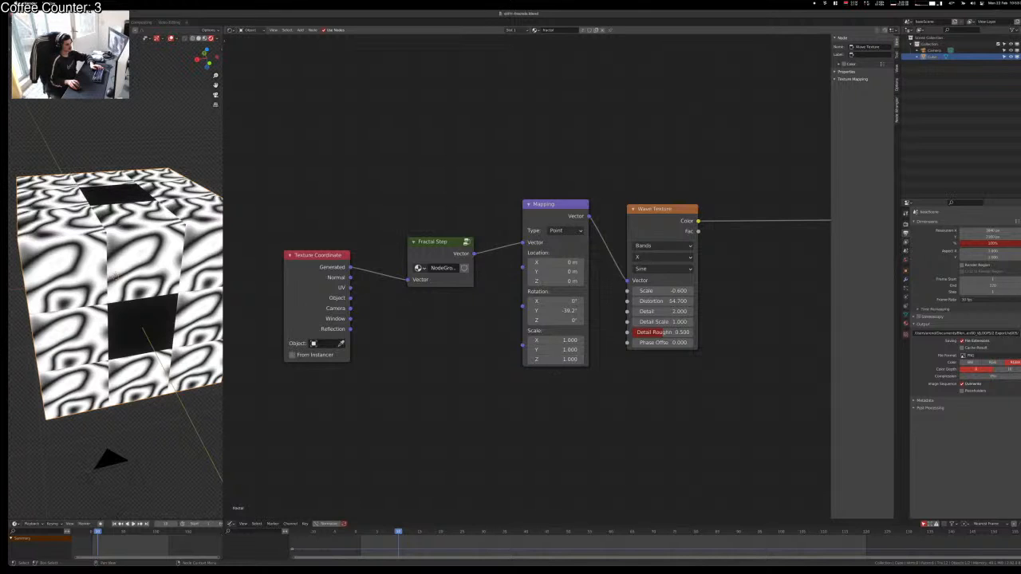
{"action": "left_click_drag", "start_coordinate": [555, 263], "coordinate": [572, 262]}
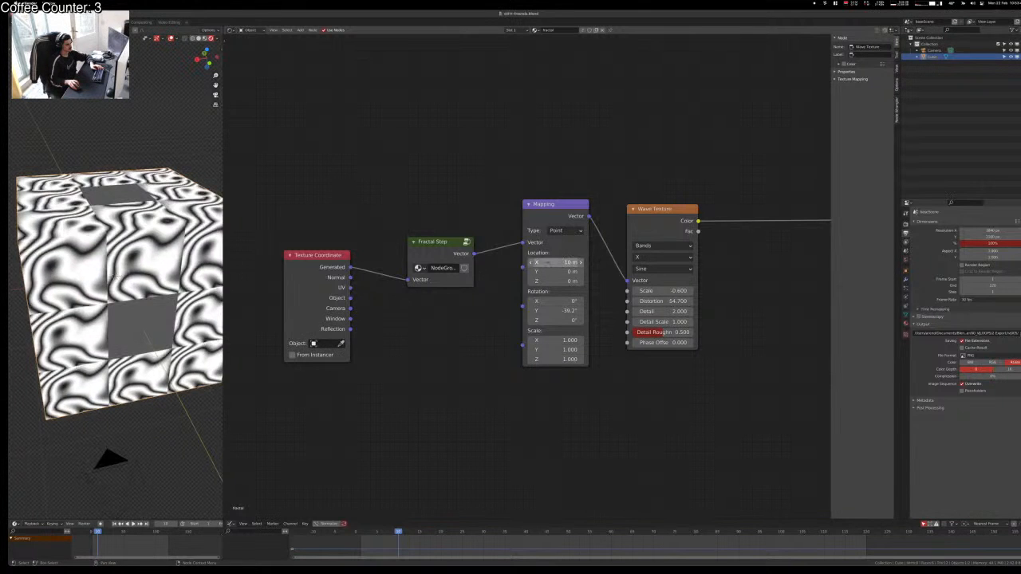
{"action": "key", "text": "Escape"}
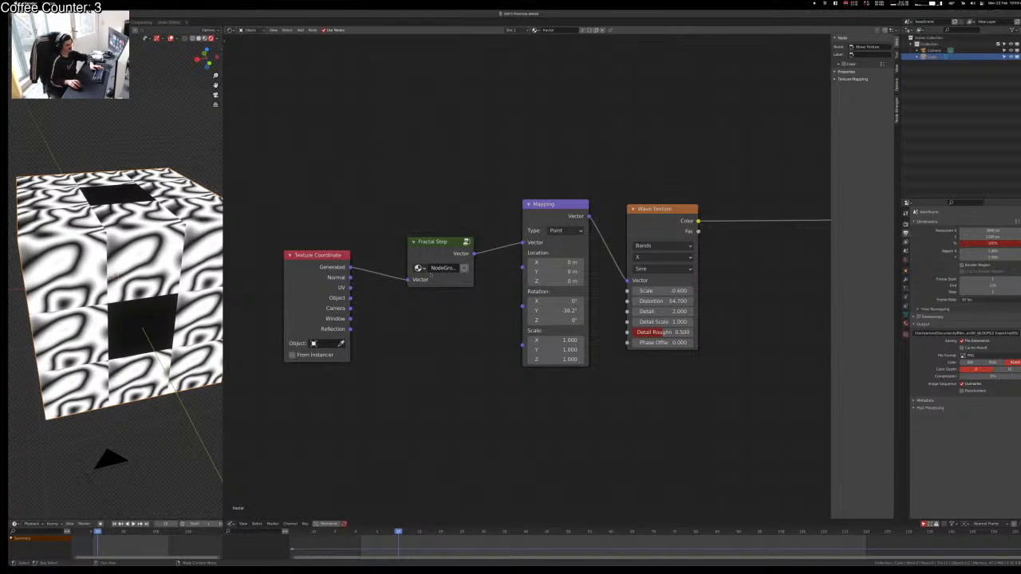
{"action": "left_click", "coordinate": [444, 252]}
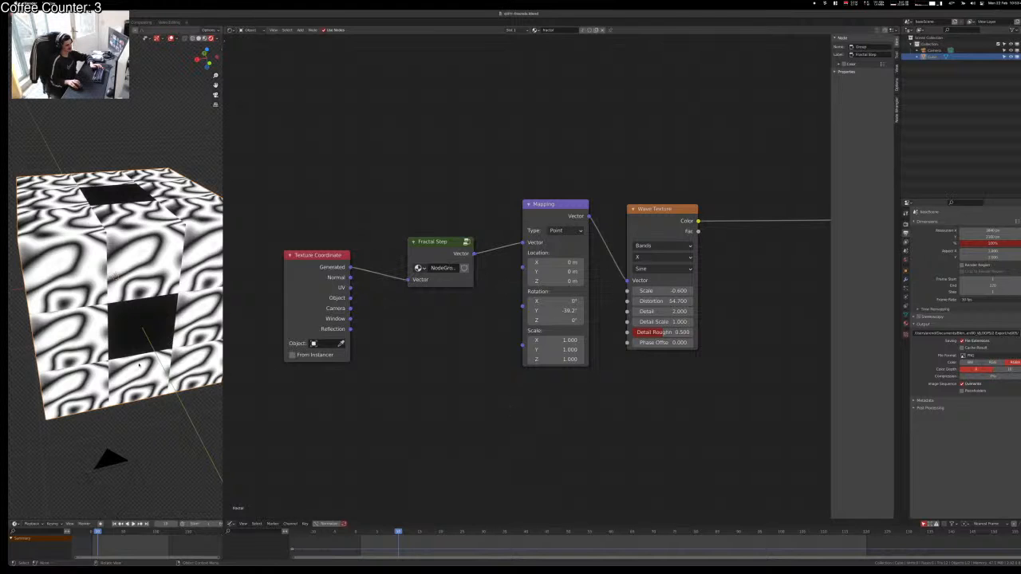
Step: Shift Mapping and Wave Texture right and chain two more Fractal Step copies before Mapping
{"action": "scroll", "coordinate": [572, 391], "scroll_direction": "down", "scroll_amount": 1}
{"action": "scroll", "coordinate": [573, 392], "scroll_direction": "down", "scroll_amount": 1}
{"action": "middle_click_drag", "start_coordinate": [591, 425], "coordinate": [547, 426]}
{"action": "left_click_drag", "start_coordinate": [506, 182], "coordinate": [623, 277]}
{"action": "key", "text": "g"}
{"action": "left_click", "coordinate": [769, 264]}
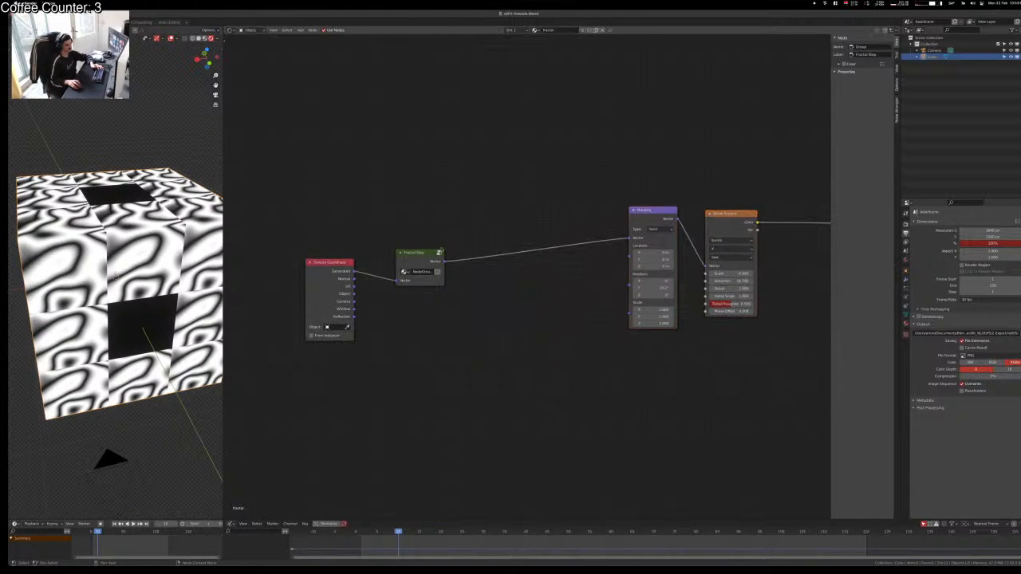
{"action": "key", "text": "shift+d"}
{"action": "left_click", "coordinate": [494, 252]}
{"action": "key", "text": "shift+d"}
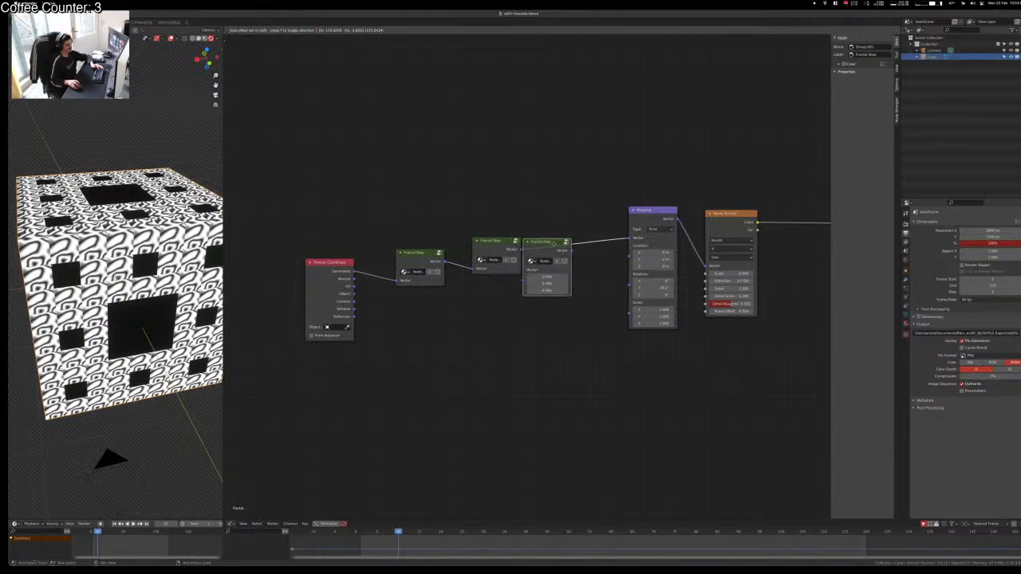
{"action": "left_click", "coordinate": [571, 252]}
Step: Inspect the deeper fractal from top view, save the file, and make the node group single-user
{"action": "key", "text": "KP_7"}
{"action": "scroll", "coordinate": [195, 315], "scroll_direction": "up", "scroll_amount": 5}
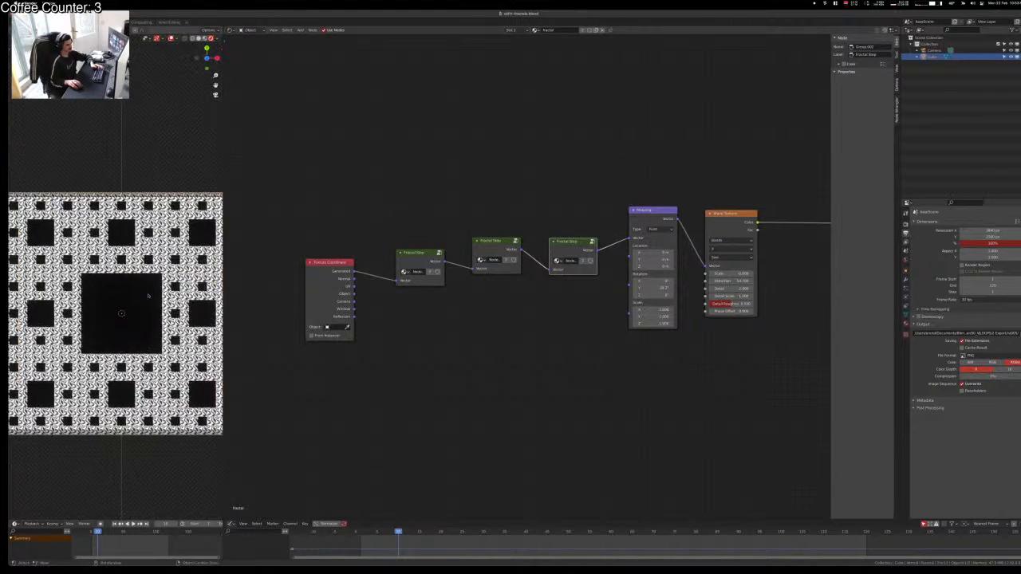
{"action": "scroll", "coordinate": [147, 295], "scroll_direction": "down", "scroll_amount": 3}
{"action": "scroll", "coordinate": [149, 296], "scroll_direction": "down", "scroll_amount": 2}
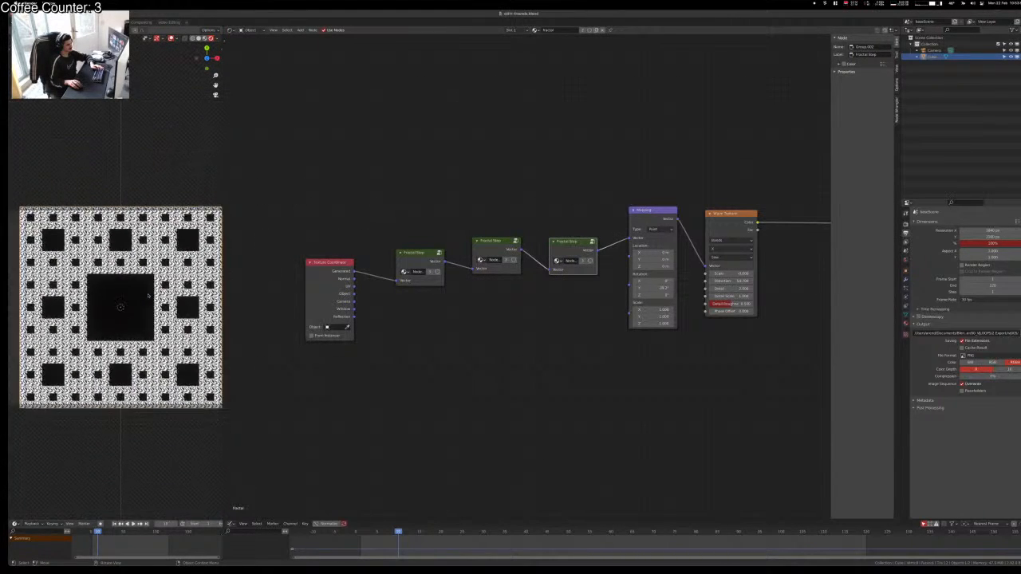
{"action": "scroll", "coordinate": [148, 296], "scroll_direction": "up", "scroll_amount": 2}
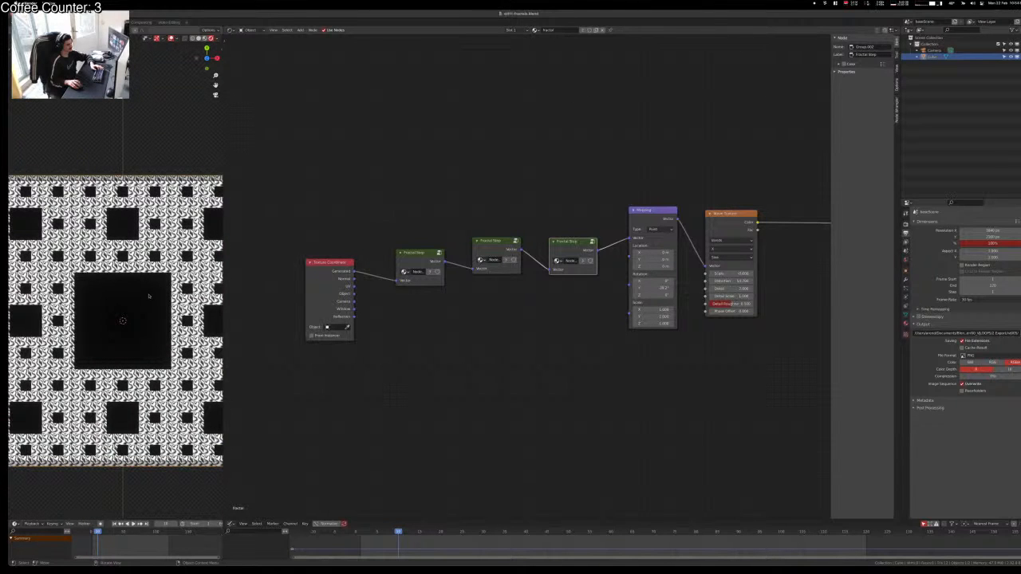
{"action": "left_click", "coordinate": [416, 368]}
{"action": "middle_click_drag", "start_coordinate": [209, 273], "coordinate": [116, 297]}
{"action": "scroll", "coordinate": [115, 296], "scroll_direction": "up", "scroll_amount": 4}
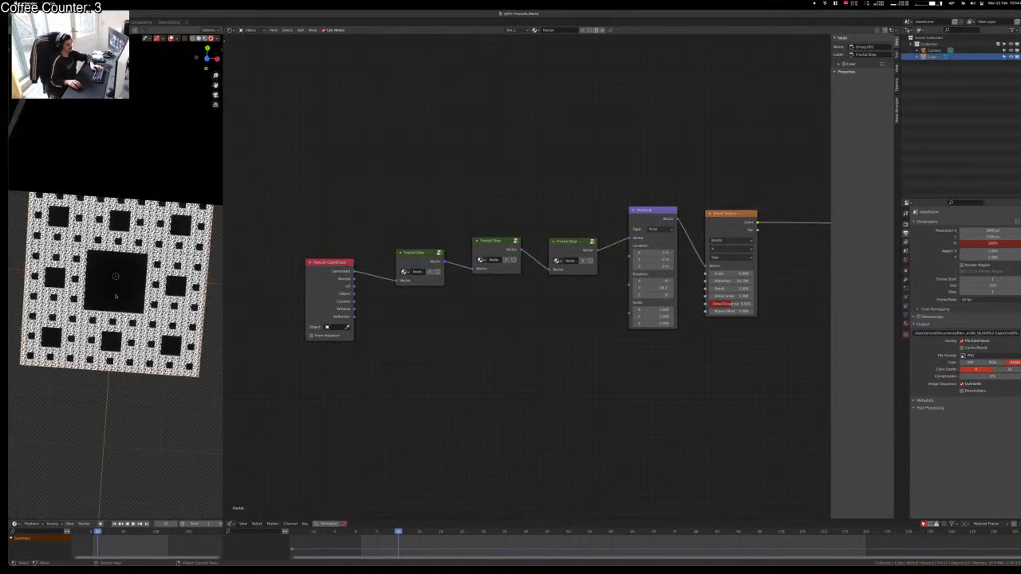
{"action": "scroll", "coordinate": [115, 296], "scroll_direction": "down", "scroll_amount": 3}
{"action": "scroll", "coordinate": [116, 297], "scroll_direction": "up", "scroll_amount": 3}
{"action": "key", "text": "ctrl+s"}
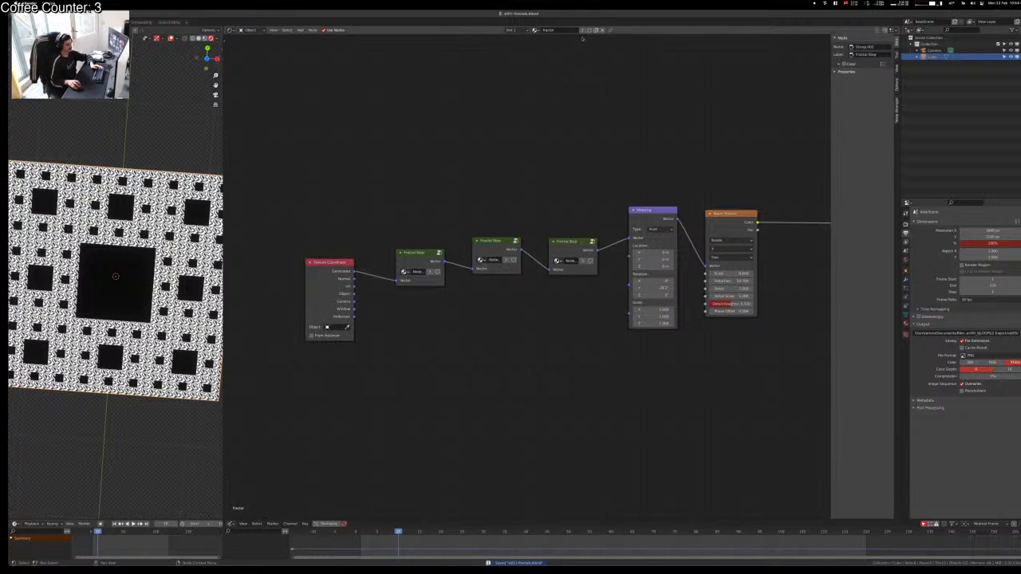
{"action": "left_click", "coordinate": [589, 29]}
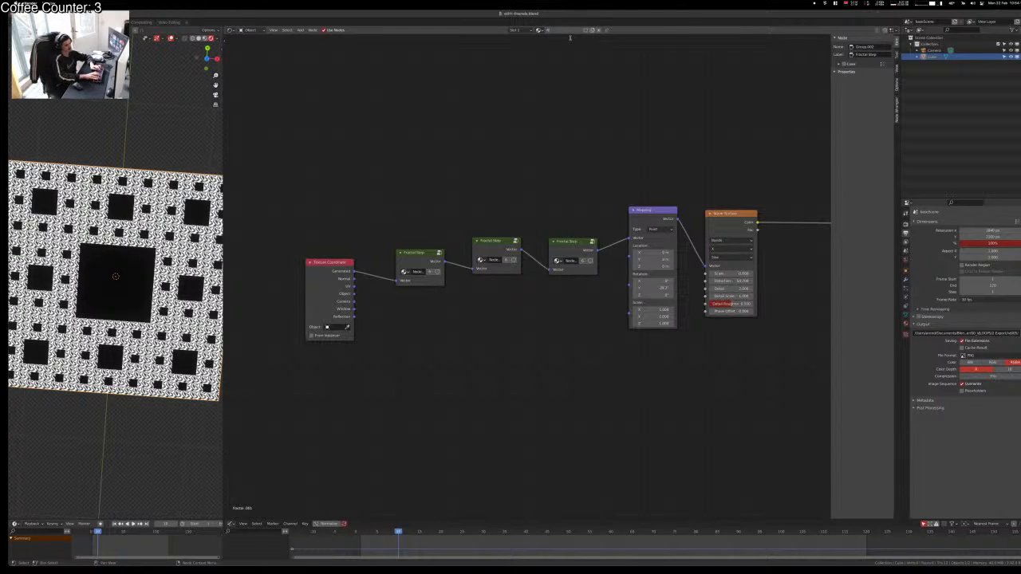
Step: Name the group fractalCircle and delete the extra Fractal Steps, Mapping and Wave Texture
{"action": "type", "text": "le"}
{"action": "key", "text": "Return"}
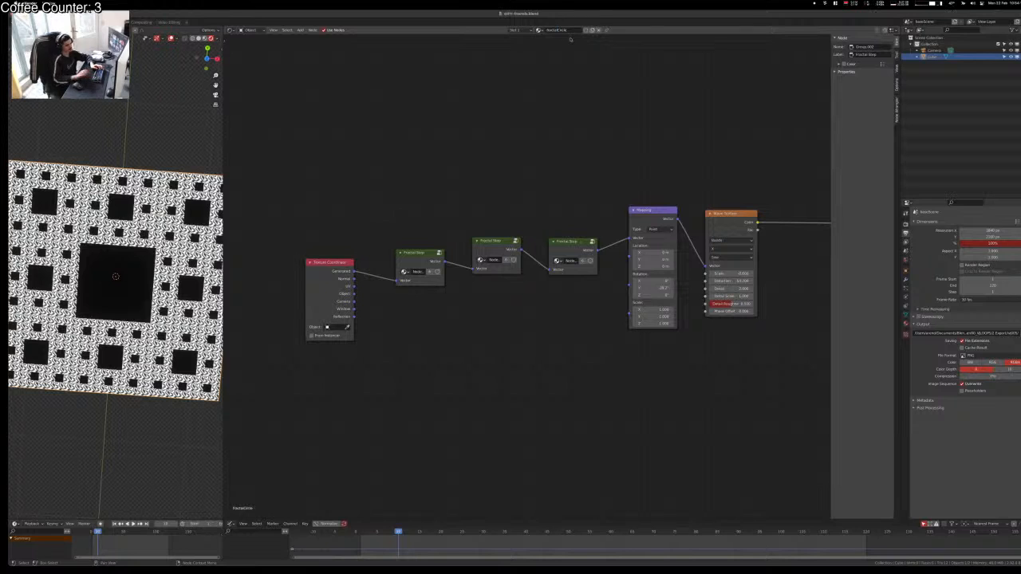
{"action": "left_click_drag", "start_coordinate": [480, 153], "coordinate": [783, 405]}
{"action": "key", "text": "x"}
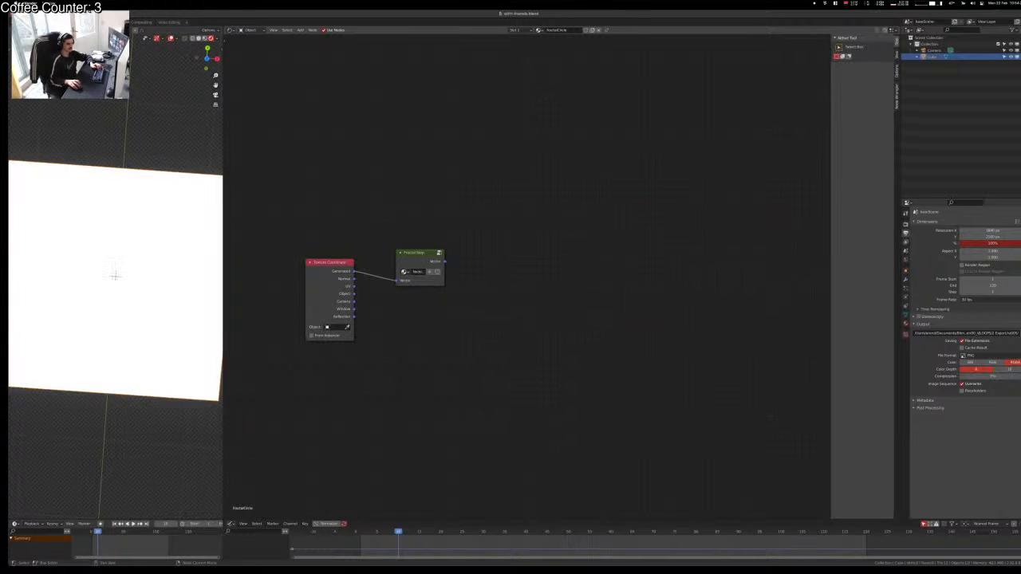
Step: Preview the remaining Fractal Step, then ungroup it into its internal nodes
{"action": "left_click", "coordinate": [405, 254], "text": "ctrl"}
{"action": "left_click", "coordinate": [416, 258], "text": "ctrl+shift"}
{"action": "key", "text": "h"}
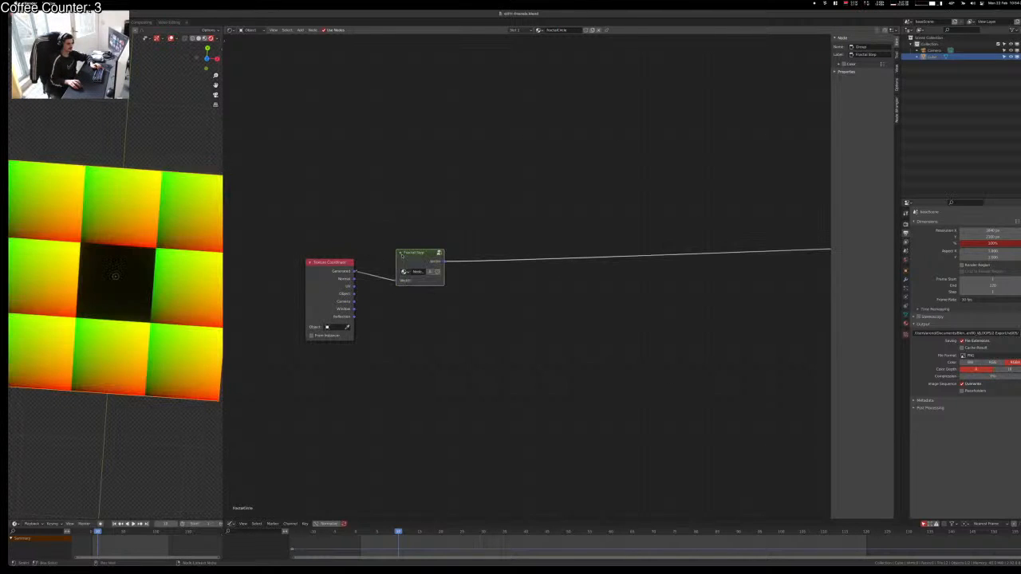
{"action": "right_click", "coordinate": [409, 256]}
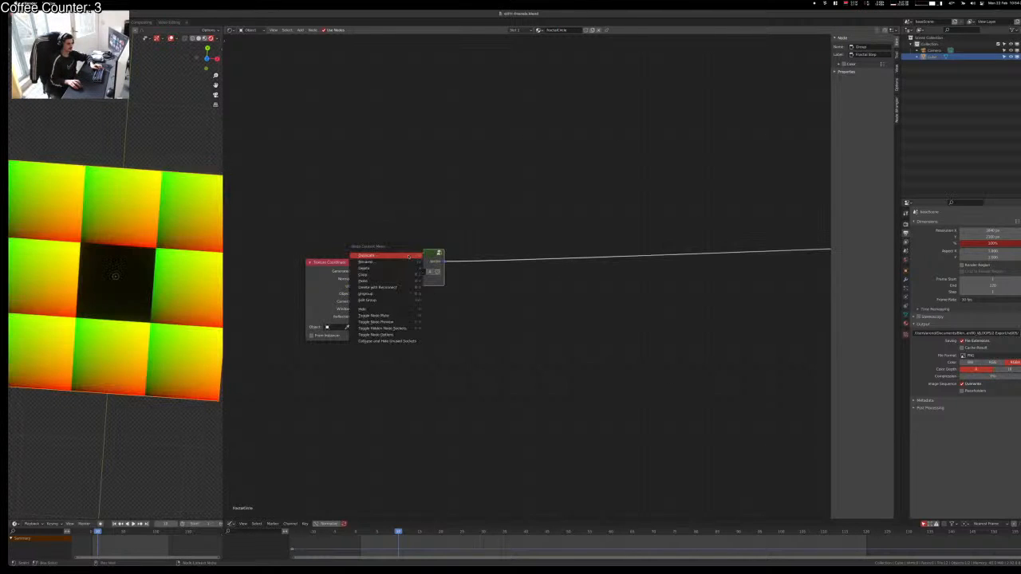
{"action": "left_click", "coordinate": [371, 294]}
{"action": "scroll", "coordinate": [543, 389], "scroll_direction": "down", "scroll_amount": 3}
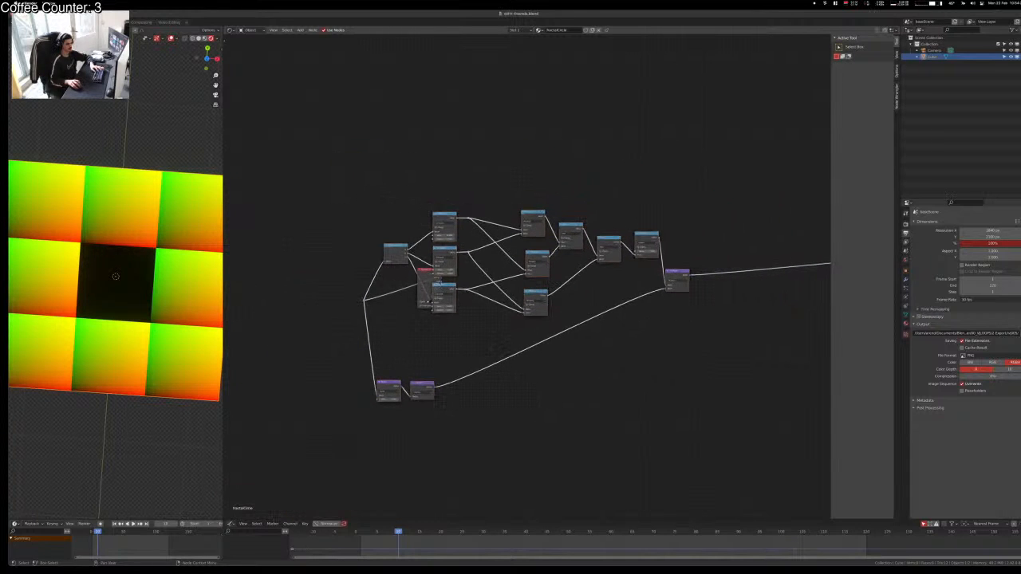
{"action": "left_click_drag", "start_coordinate": [427, 271], "coordinate": [321, 291]}
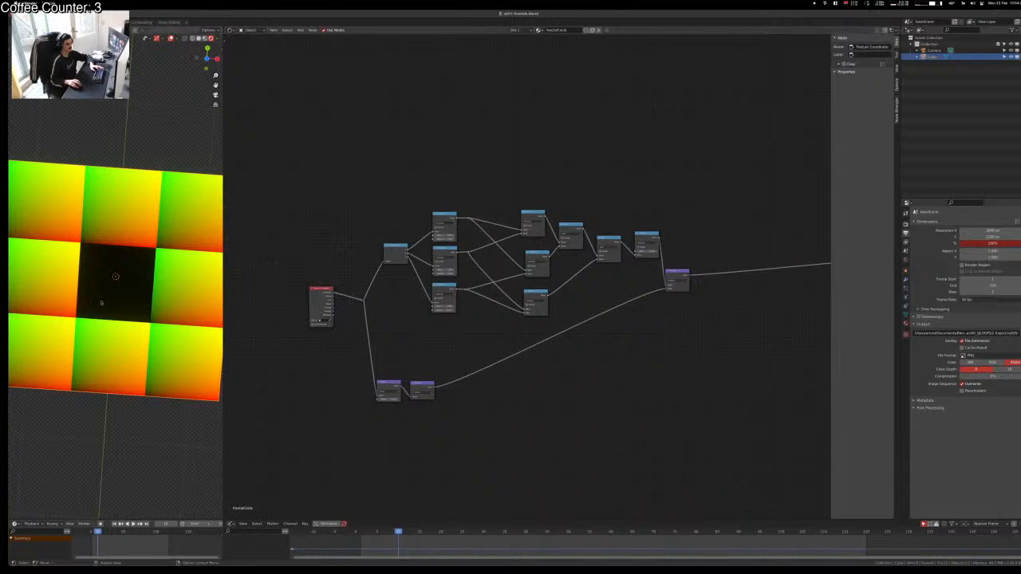
Step: Move the Texture Coordinate node and its reroute point further left
{"action": "middle_click_drag", "start_coordinate": [101, 303], "coordinate": [142, 272]}
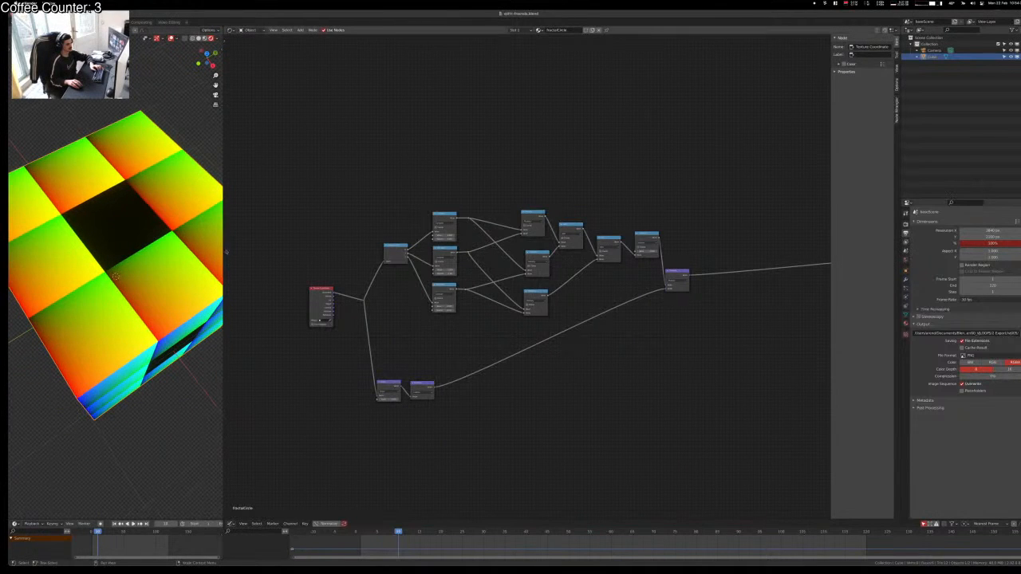
{"action": "scroll", "coordinate": [422, 281], "scroll_direction": "up", "scroll_amount": 5}
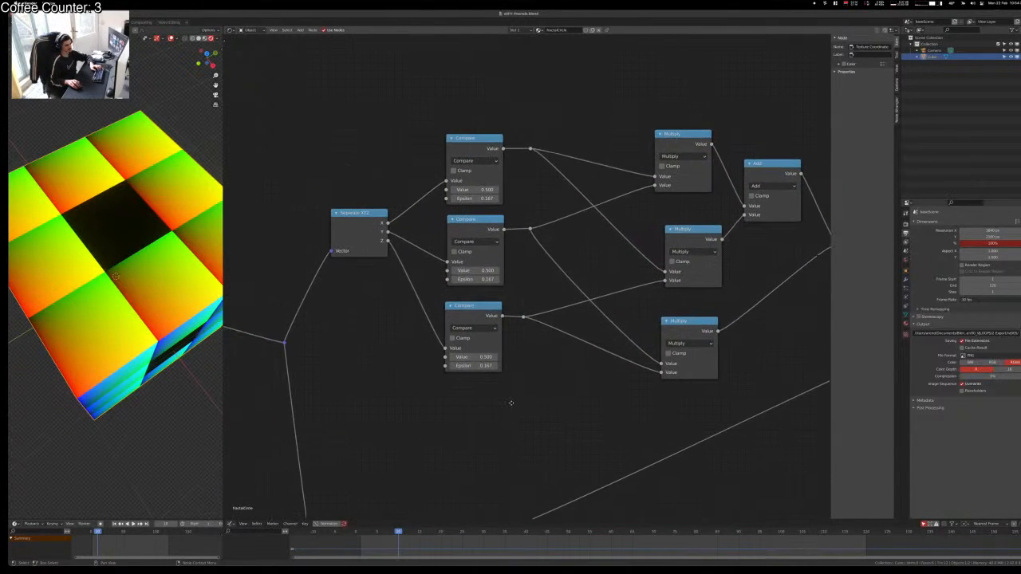
{"action": "middle_click_drag", "start_coordinate": [392, 405], "coordinate": [585, 324]}
{"action": "scroll", "coordinate": [577, 312], "scroll_direction": "down", "scroll_amount": 1}
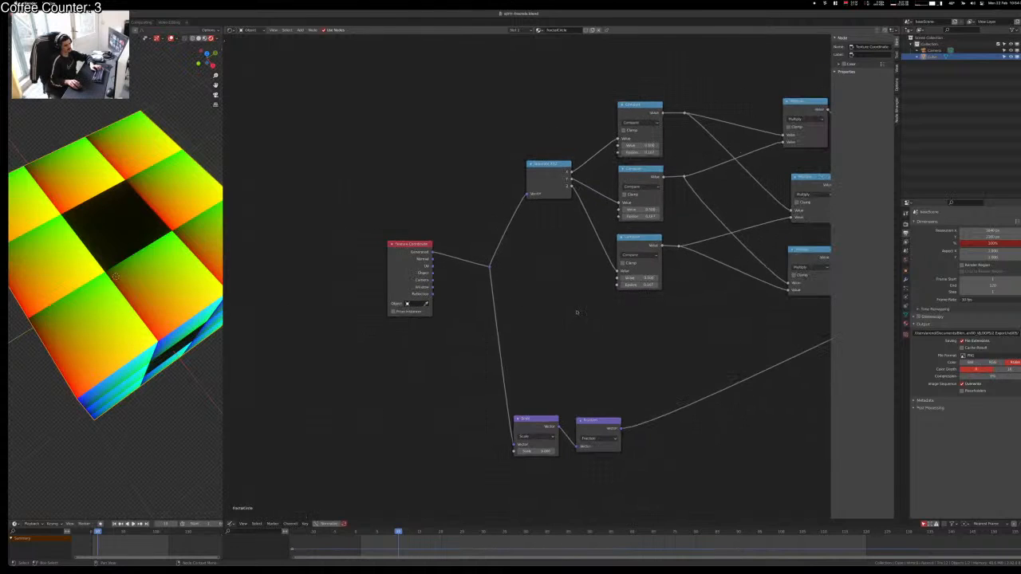
{"action": "left_click_drag", "start_coordinate": [413, 252], "coordinate": [542, 301]}
{"action": "key", "text": "g"}
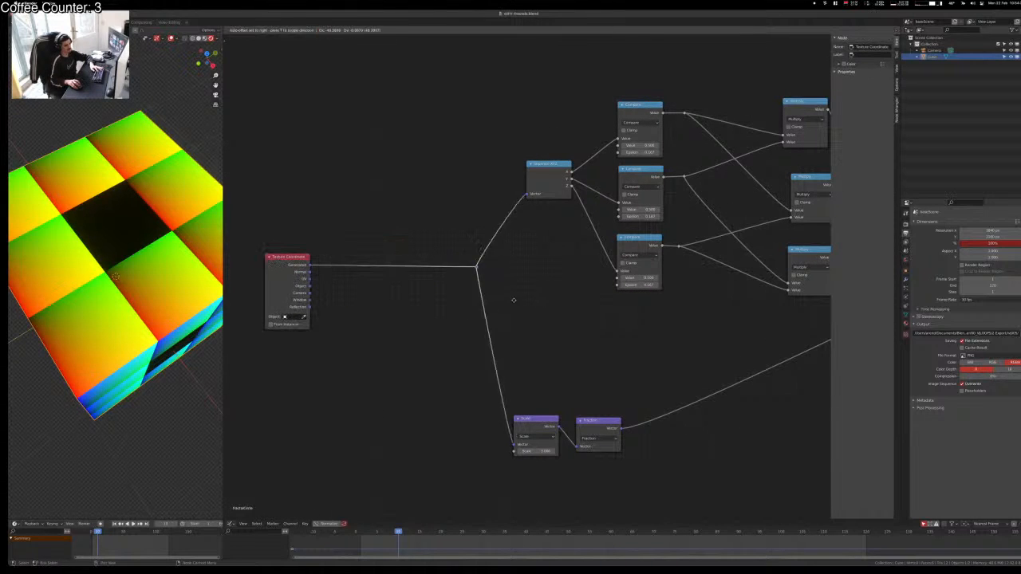
{"action": "left_click", "coordinate": [433, 307]}
Step: Insert a Vector Math node set to Length after Texture Coordinate and preview it
{"action": "key", "text": "shift+a"}
{"action": "left_click", "coordinate": [519, 314]}
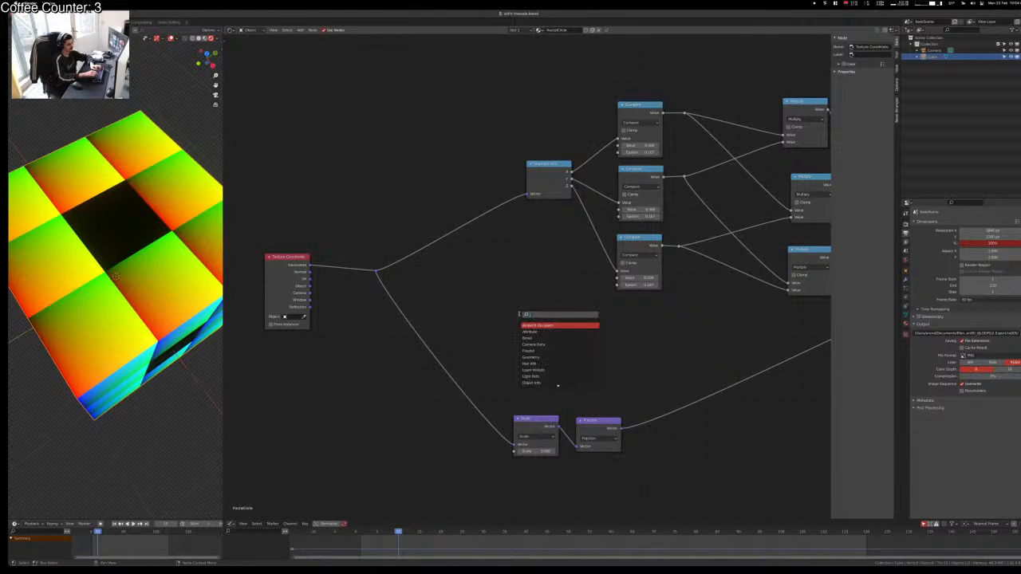
{"action": "type", "text": "vector ma"}
{"action": "key", "text": "Return"}
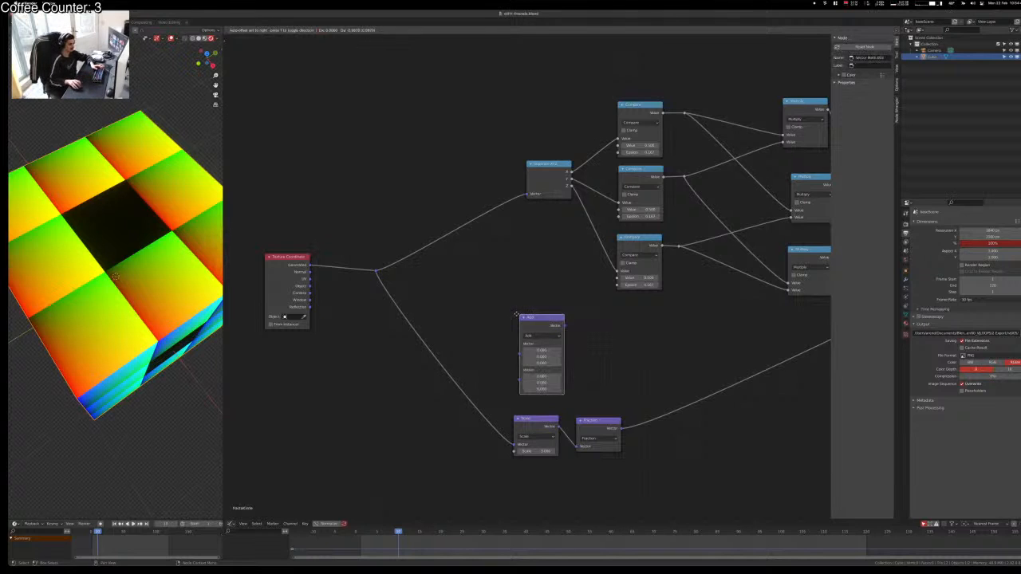
{"action": "left_click", "coordinate": [401, 212]}
{"action": "left_click", "coordinate": [423, 232]}
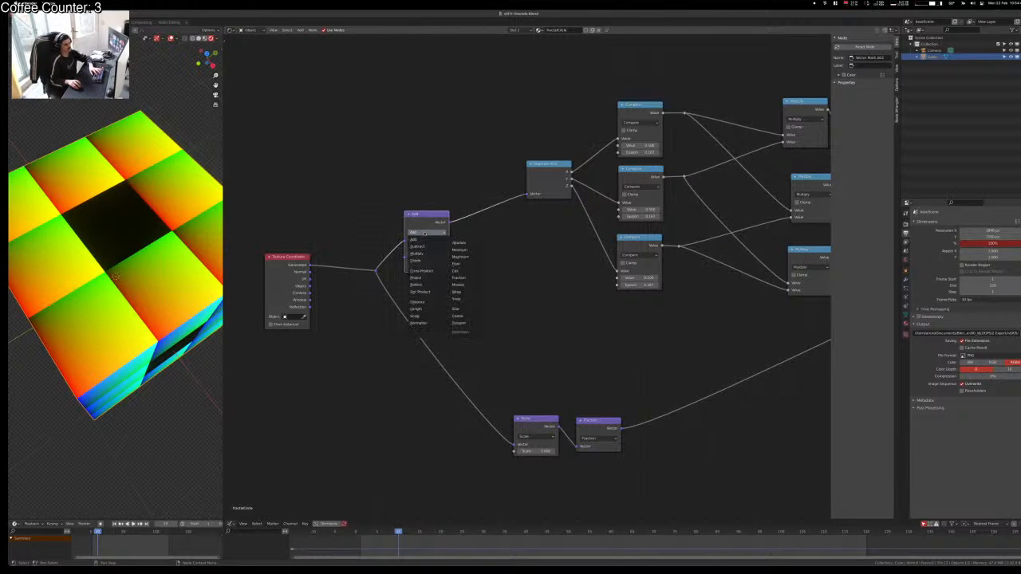
{"action": "left_click", "coordinate": [426, 309]}
{"action": "middle_click_drag", "start_coordinate": [119, 263], "coordinate": [106, 235]}
{"action": "right_click_drag", "start_coordinate": [432, 223], "coordinate": [552, 172], "text": "alt"}
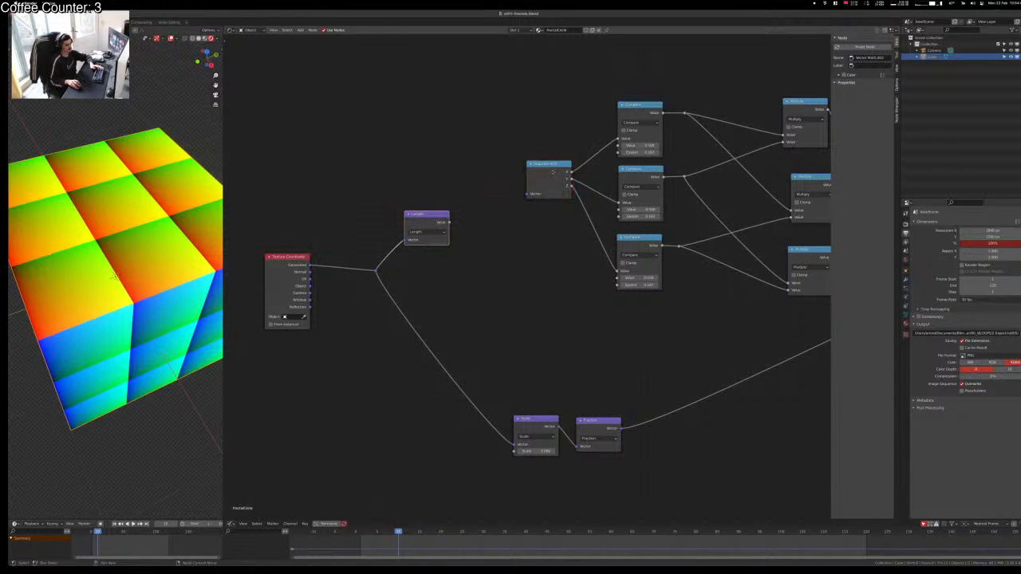
{"action": "left_click", "coordinate": [416, 225], "text": "ctrl+shift"}
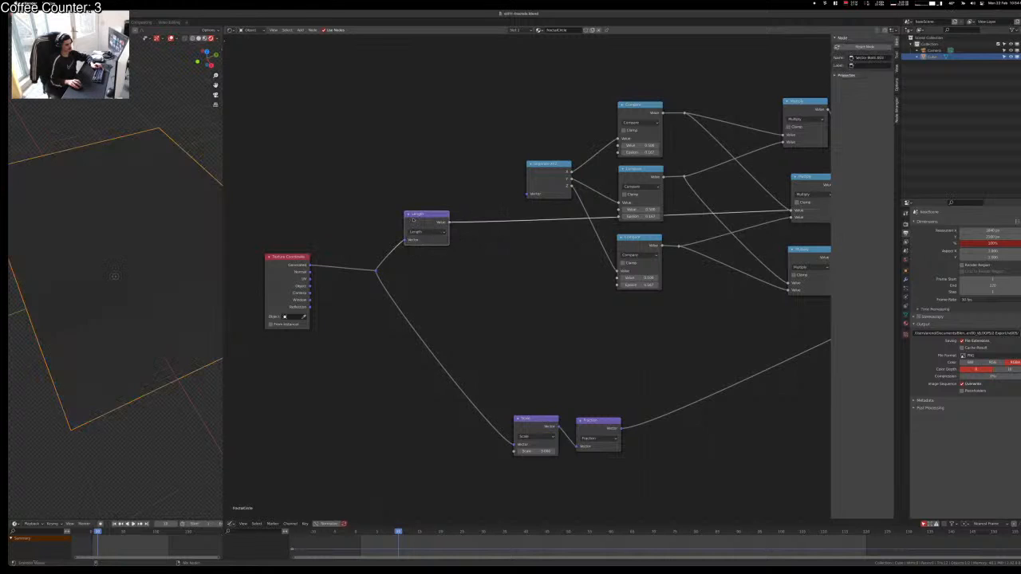
Step: Pull the Length node out of its links and feed it the UV coordinates
{"action": "middle_click_drag", "start_coordinate": [479, 271], "coordinate": [510, 250]}
{"action": "mouse_move", "coordinate": [44, 335]}
{"action": "middle_mouse_down"}
{"action": "mouse_move", "coordinate": [76, 263]}
{"action": "mouse_move", "coordinate": [110, 262]}
{"action": "mouse_move", "coordinate": [115, 276]}
{"action": "middle_mouse_up"}
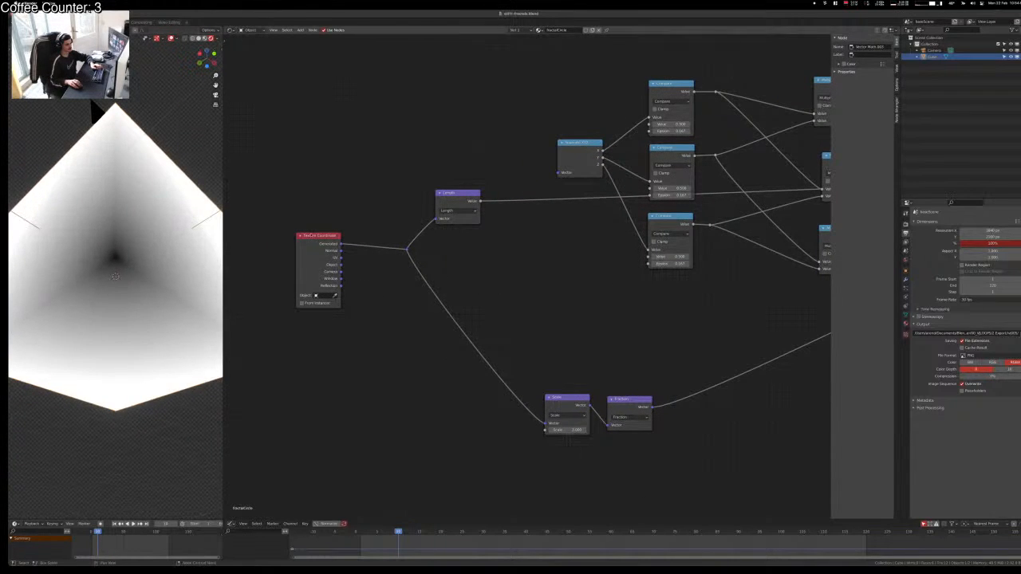
{"action": "left_click", "coordinate": [342, 260]}
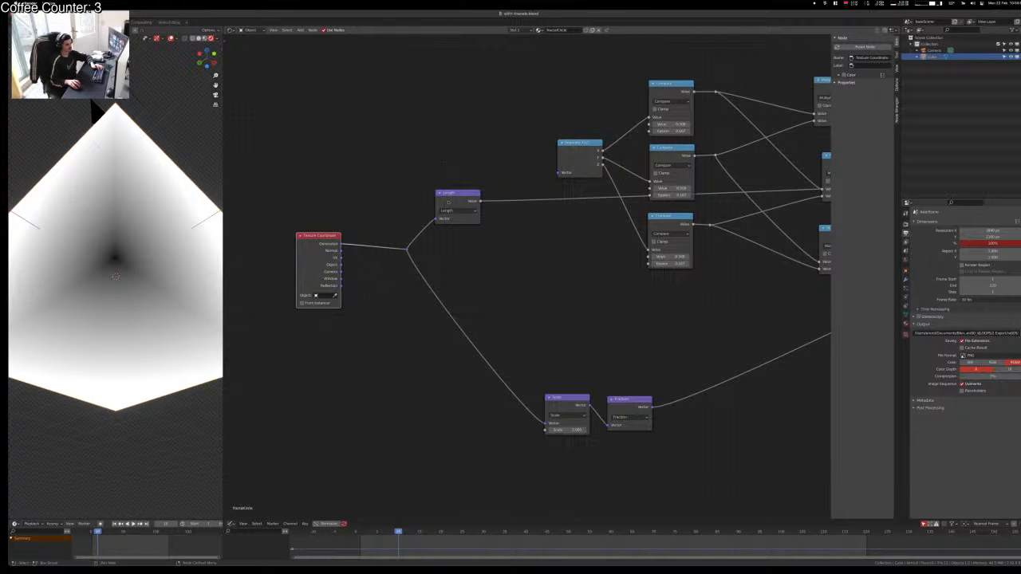
{"action": "left_click_drag", "start_coordinate": [449, 193], "coordinate": [367, 342], "text": "alt"}
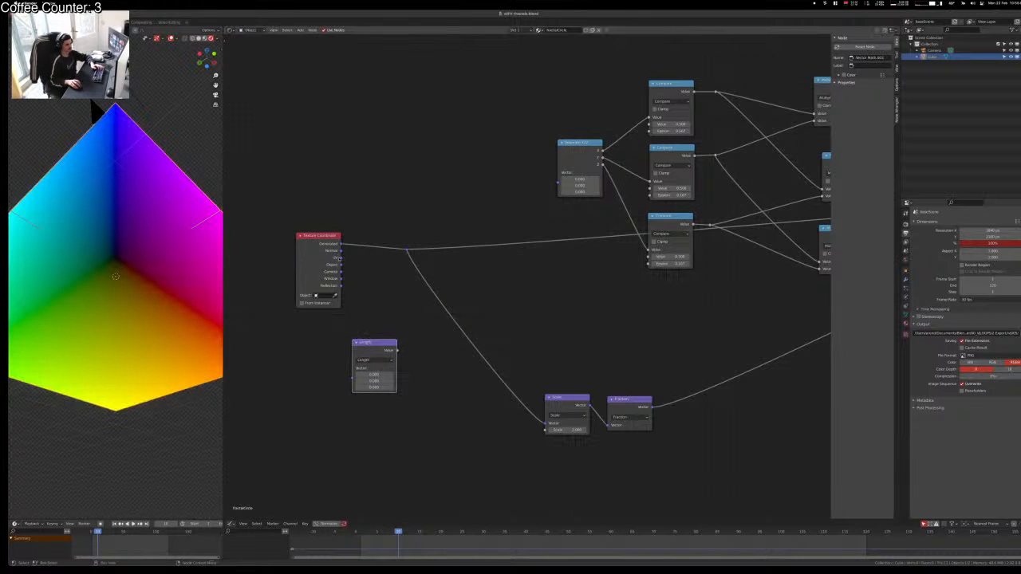
{"action": "left_click_drag", "start_coordinate": [340, 258], "coordinate": [358, 296]}
{"action": "left_click_drag", "start_coordinate": [353, 368], "coordinate": [355, 367]}
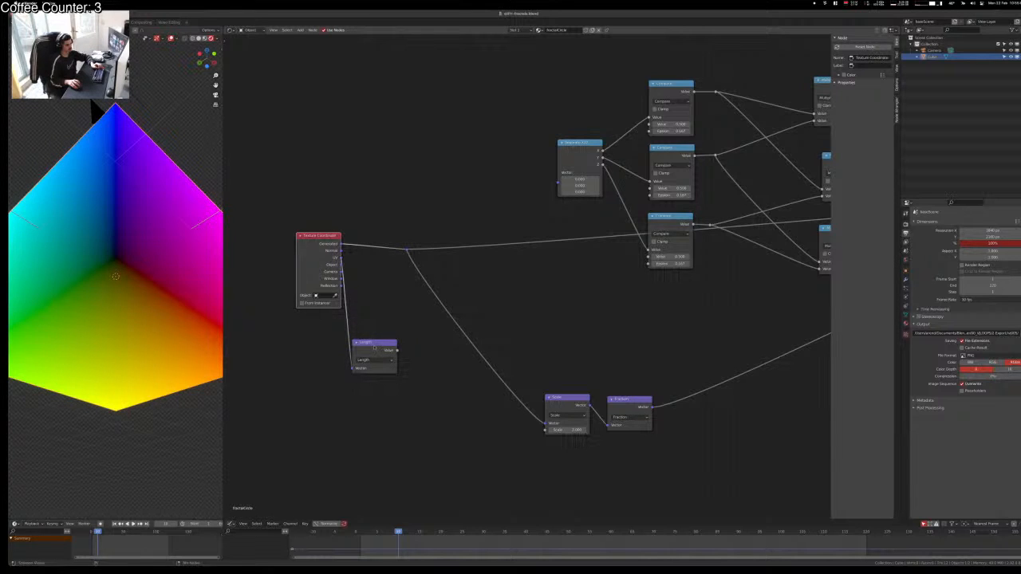
{"action": "middle_click_drag", "start_coordinate": [345, 280], "coordinate": [336, 307]}
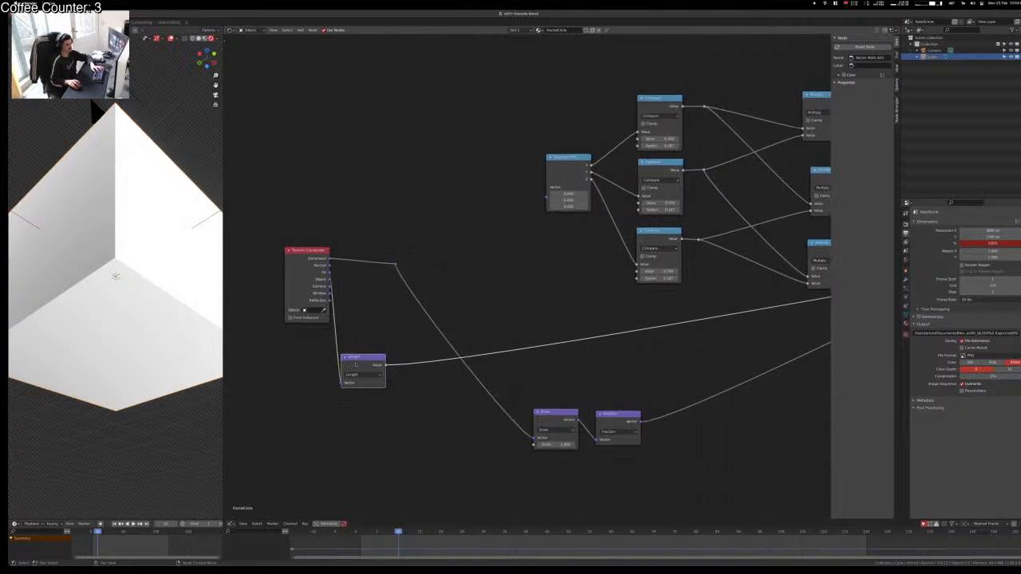
{"action": "mouse_move", "coordinate": [356, 364]}
{"action": "left_mouse_down"}
{"action": "mouse_move", "coordinate": [441, 206]}
{"action": "mouse_move", "coordinate": [402, 188]}
{"action": "left_mouse_up"}
Step: Delete the Length node, link the reroute to Separate XYZ, and preview the purple node
{"action": "key", "text": "x"}
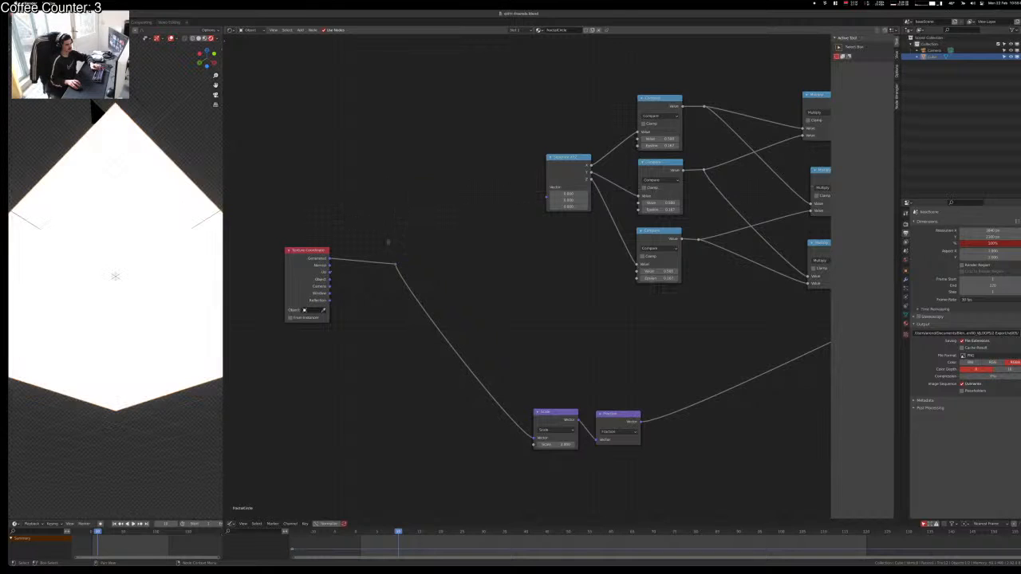
{"action": "left_click_drag", "start_coordinate": [527, 196], "coordinate": [545, 187]}
{"action": "scroll", "coordinate": [463, 279], "scroll_direction": "down", "scroll_amount": 5}
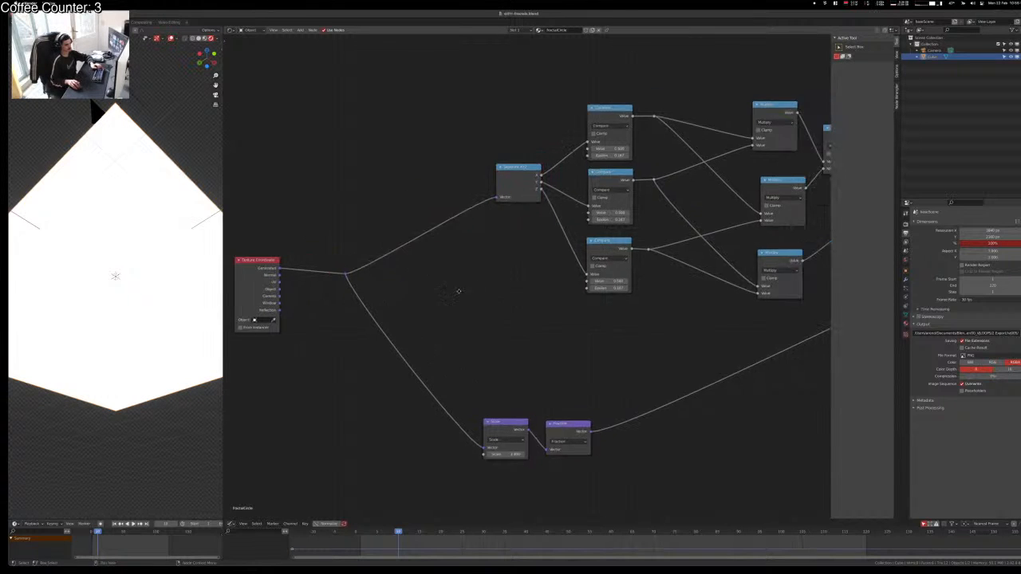
{"action": "left_click", "coordinate": [672, 249], "text": "ctrl+shift"}
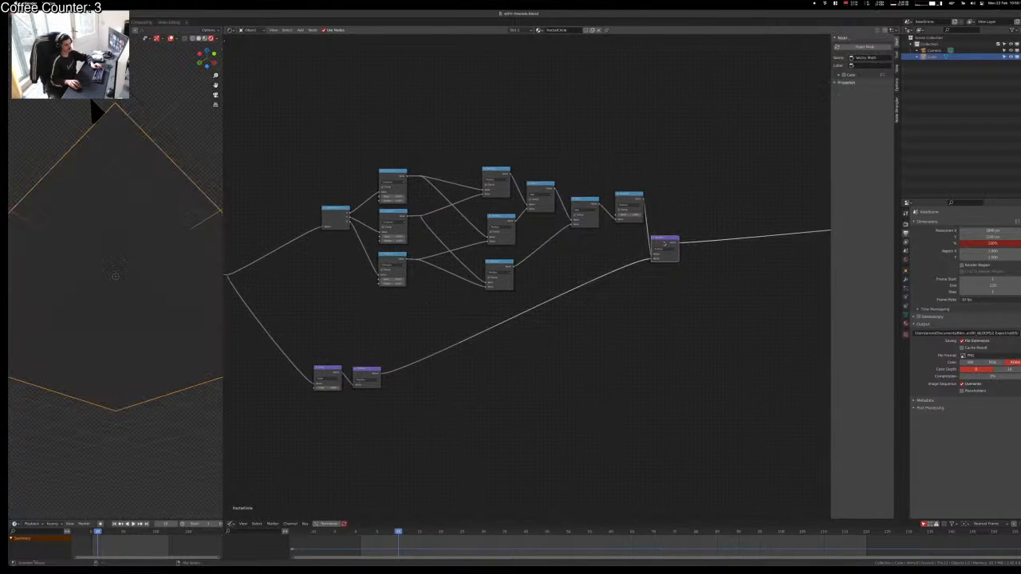
{"action": "middle_click_drag", "start_coordinate": [164, 233], "coordinate": [123, 213]}
{"action": "scroll", "coordinate": [377, 234], "scroll_direction": "up", "scroll_amount": 5}
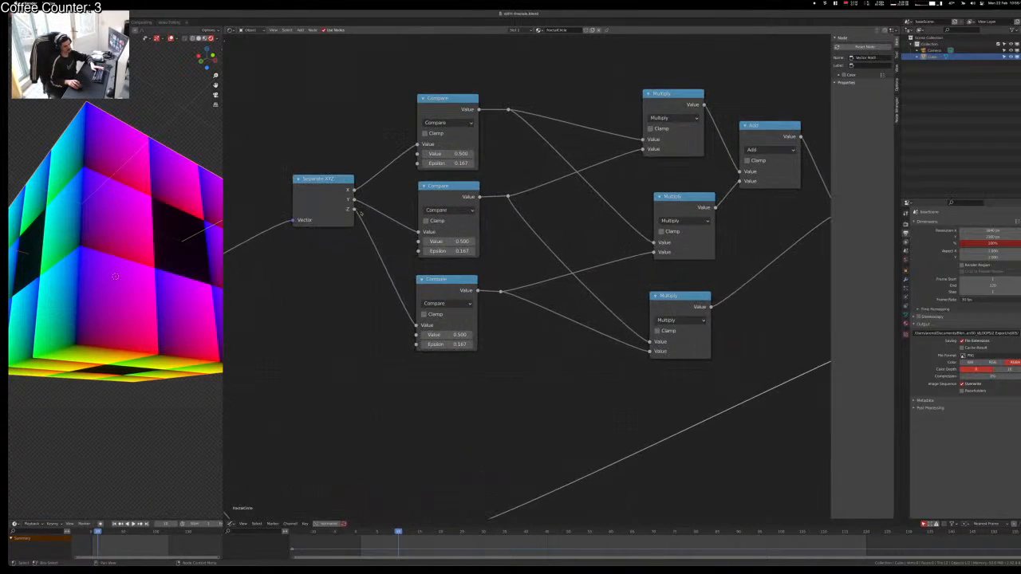
{"action": "left_click", "coordinate": [307, 265]}
{"action": "middle_click_drag", "start_coordinate": [522, 280], "coordinate": [386, 302]}
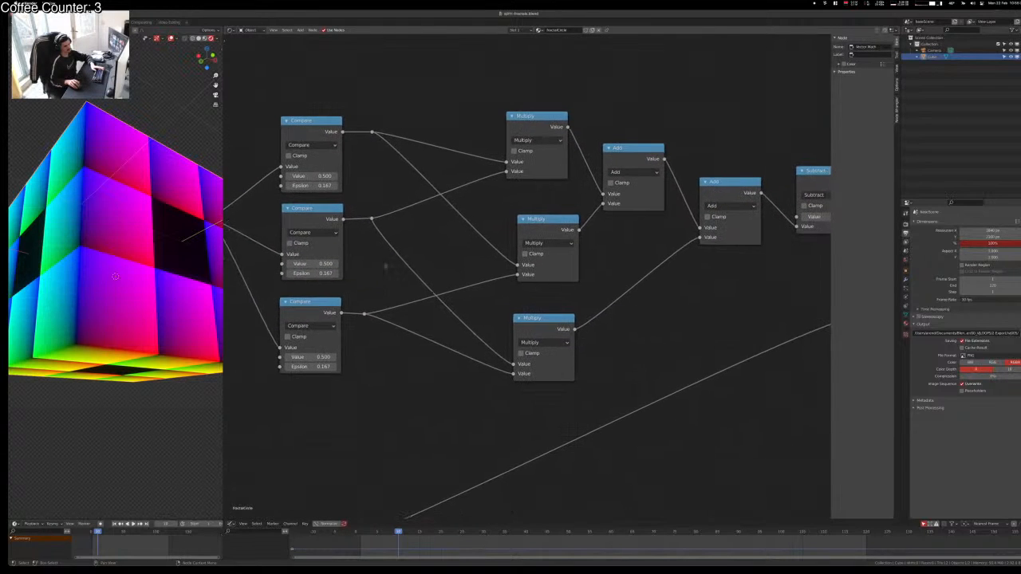
Step: Add a Multiply math node above the graph and switch it to Round
{"action": "key", "text": "shift+a"}
{"action": "type", "text": "s"}
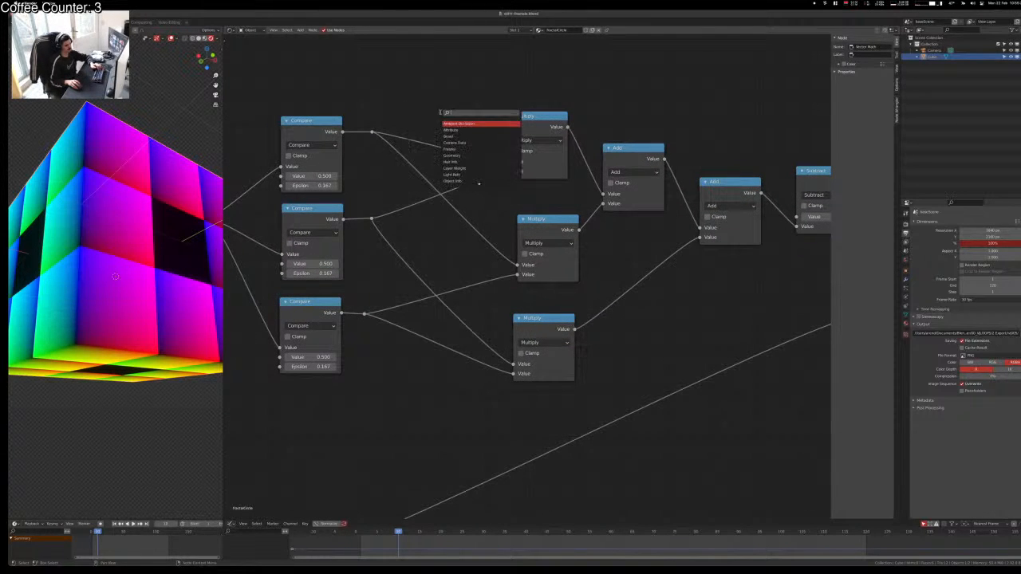
{"action": "type", "text": "mul"}
{"action": "key", "text": "Return"}
{"action": "left_click", "coordinate": [444, 100]}
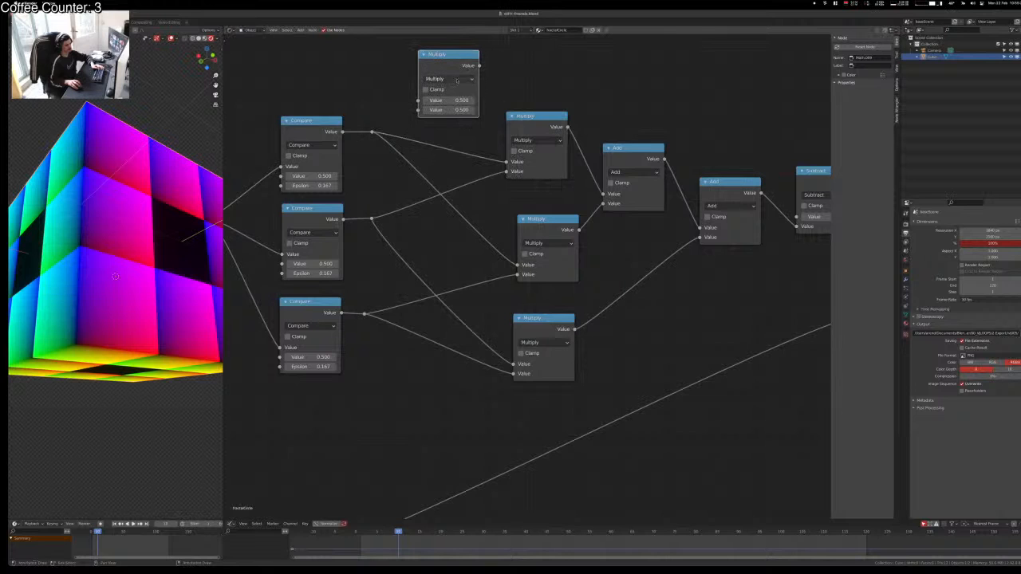
{"action": "left_click", "coordinate": [457, 80]}
{"action": "left_click", "coordinate": [575, 103]}
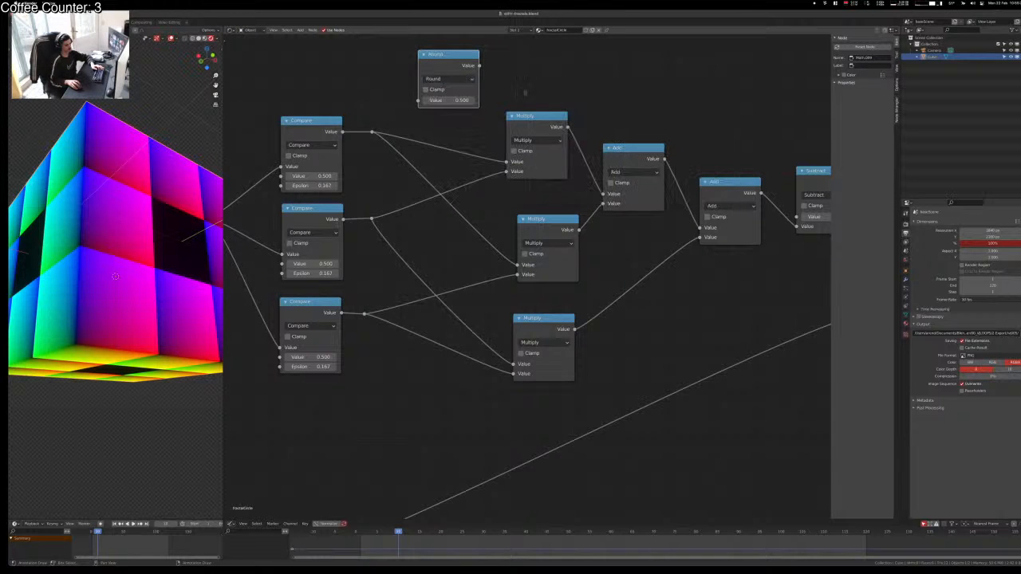
{"action": "mouse_move", "coordinate": [442, 59]}
{"action": "left_mouse_down"}
{"action": "mouse_move", "coordinate": [442, 80]}
{"action": "mouse_move", "coordinate": [430, 67]}
{"action": "left_mouse_up"}
{"action": "middle_click_drag", "start_coordinate": [328, 121], "coordinate": [341, 205]}
Step: Preview the top Compare and Multiply outputs on the cube
{"action": "left_click", "coordinate": [315, 204], "text": "ctrl+shift"}
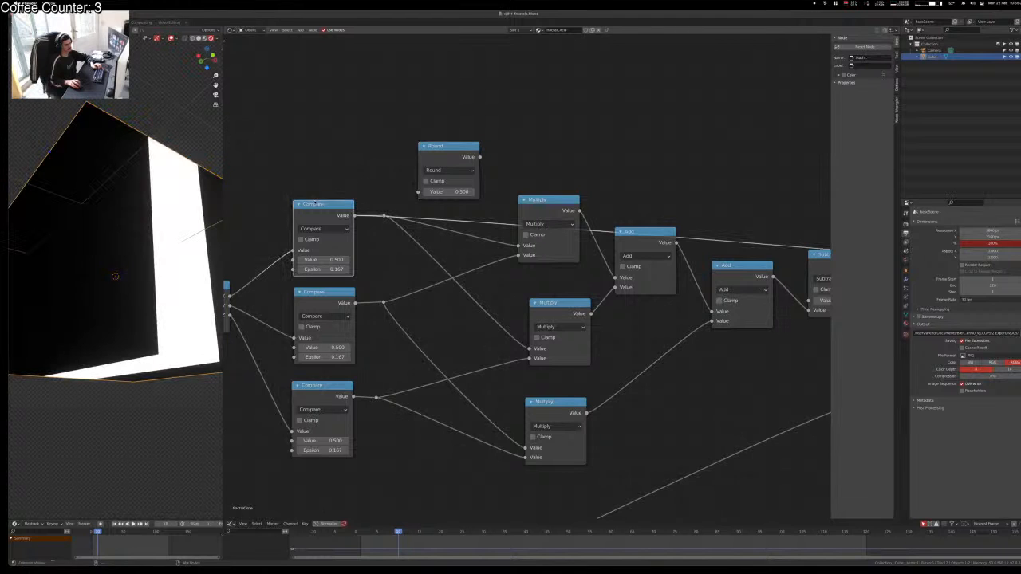
{"action": "left_click", "coordinate": [551, 209], "text": "ctrl+shift"}
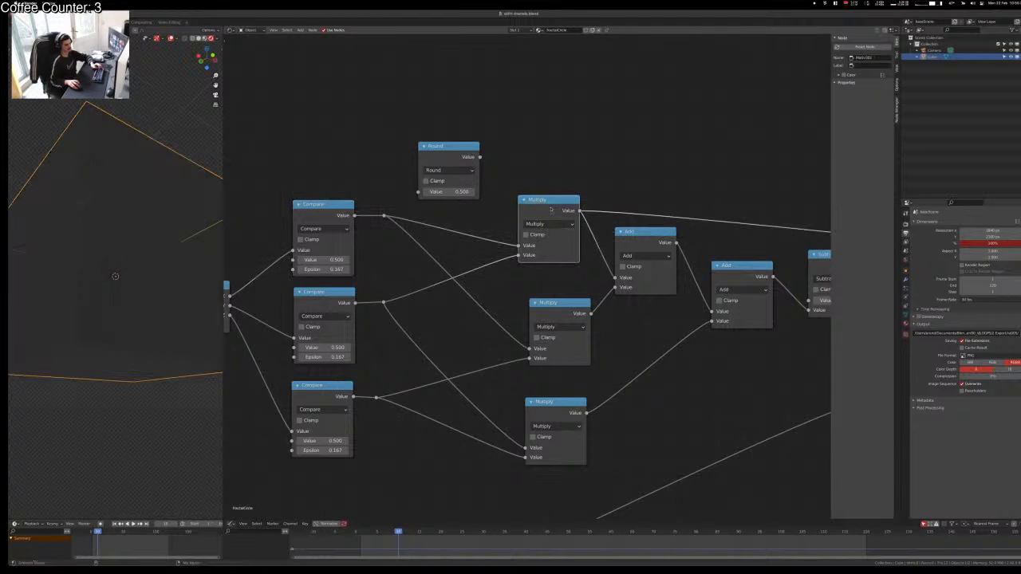
{"action": "middle_click_drag", "start_coordinate": [591, 197], "coordinate": [566, 197]}
{"action": "middle_click_drag", "start_coordinate": [166, 305], "coordinate": [133, 363]}
{"action": "left_click", "coordinate": [623, 241]}
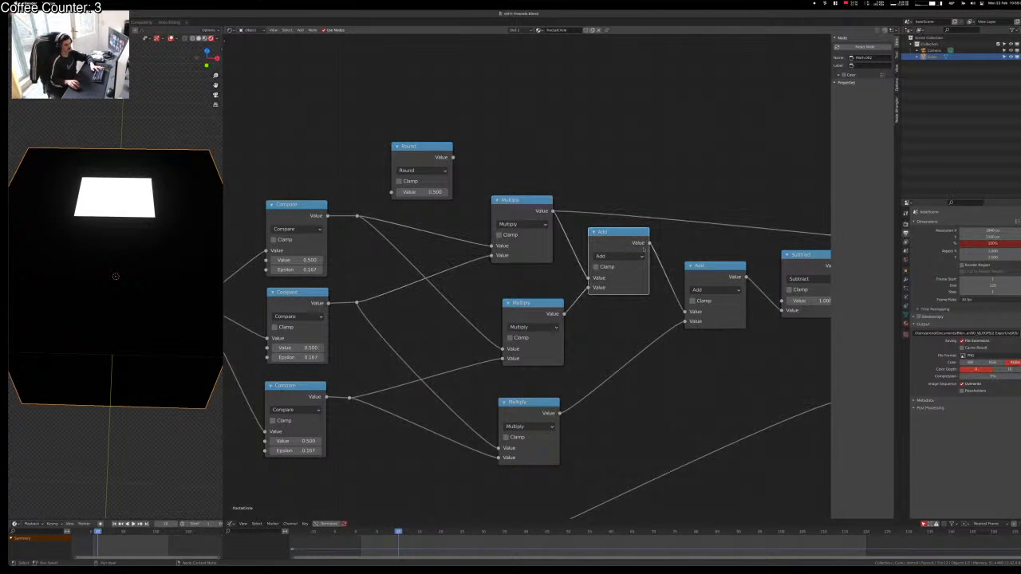
{"action": "key", "text": "shift+d"}
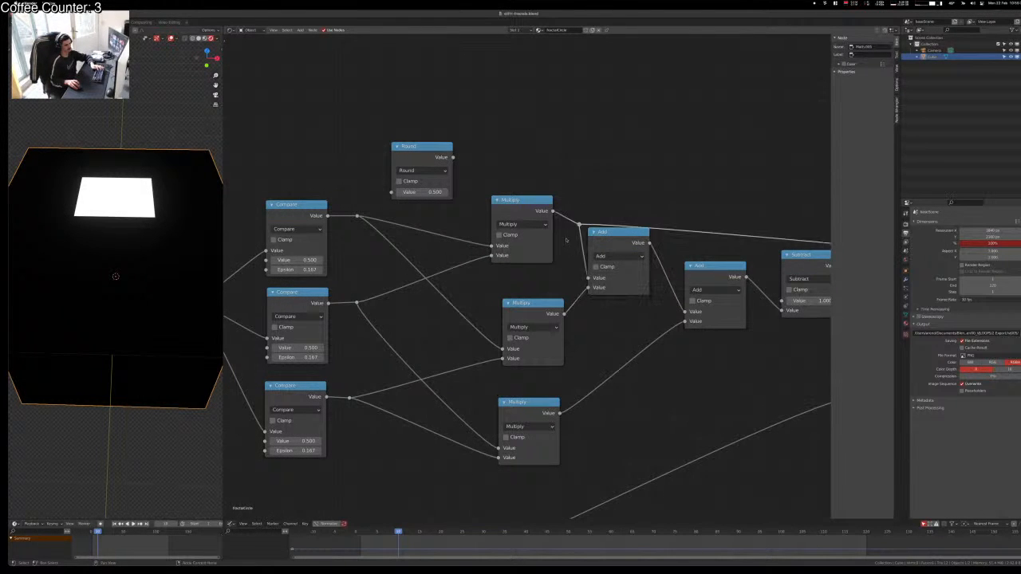
{"action": "left_click", "coordinate": [553, 247]}
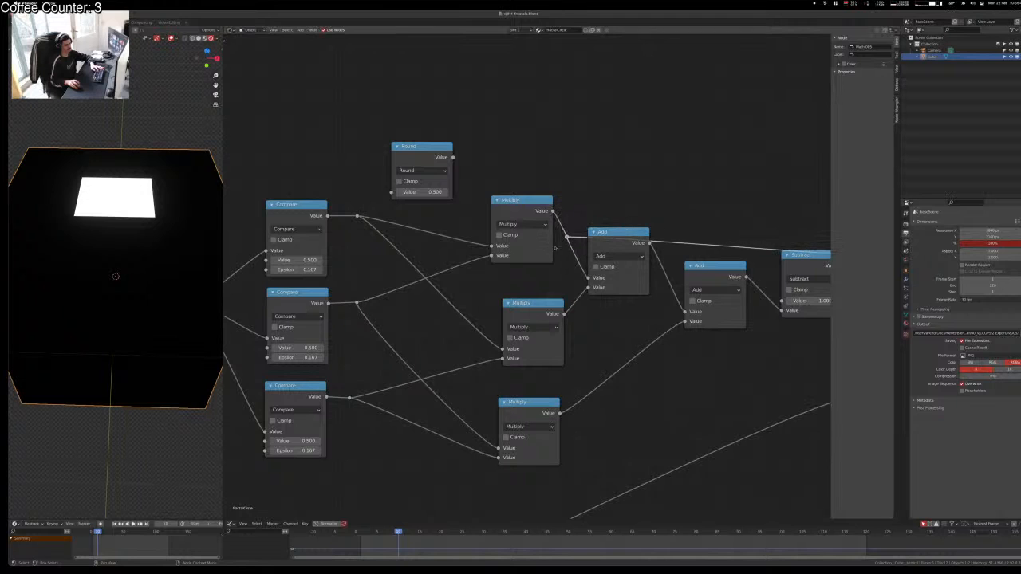
Step: Connect the reroute into the Round node and compare its preview with the top Multiply
{"action": "left_click_drag", "start_coordinate": [422, 174], "coordinate": [641, 141]}
{"action": "right_click_drag", "start_coordinate": [571, 235], "coordinate": [629, 148], "text": "alt"}
{"action": "left_click", "coordinate": [629, 114], "text": "ctrl+shift"}
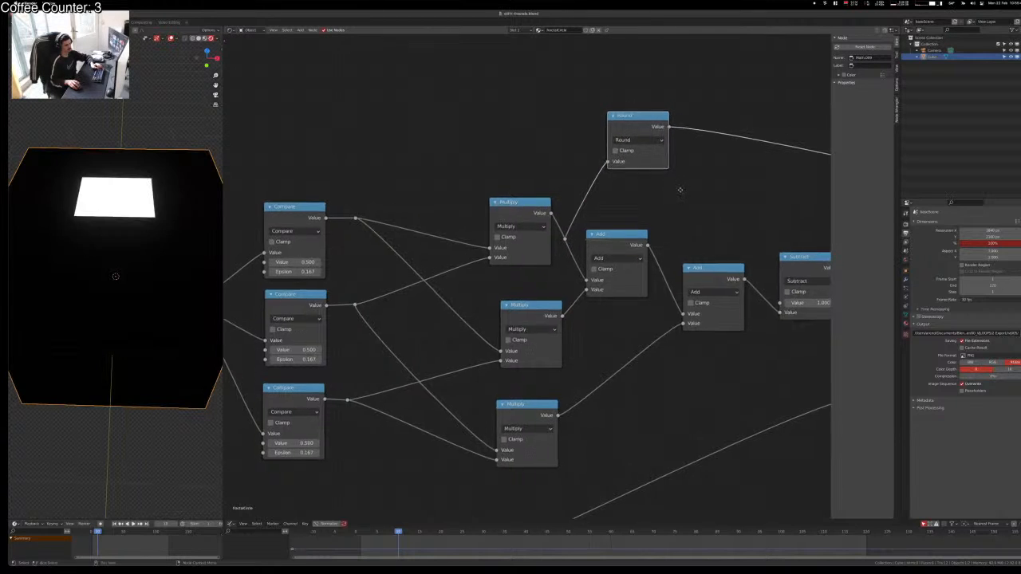
{"action": "middle_click_drag", "start_coordinate": [627, 113], "coordinate": [612, 138]}
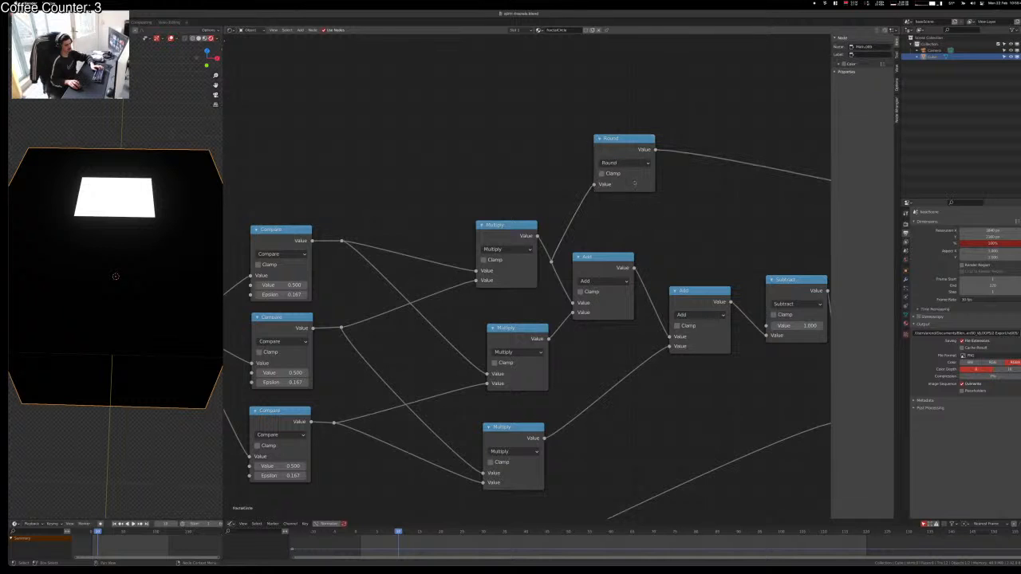
{"action": "middle_click_drag", "start_coordinate": [646, 223], "coordinate": [581, 236]}
{"action": "left_click", "coordinate": [441, 259], "text": "ctrl+shift"}
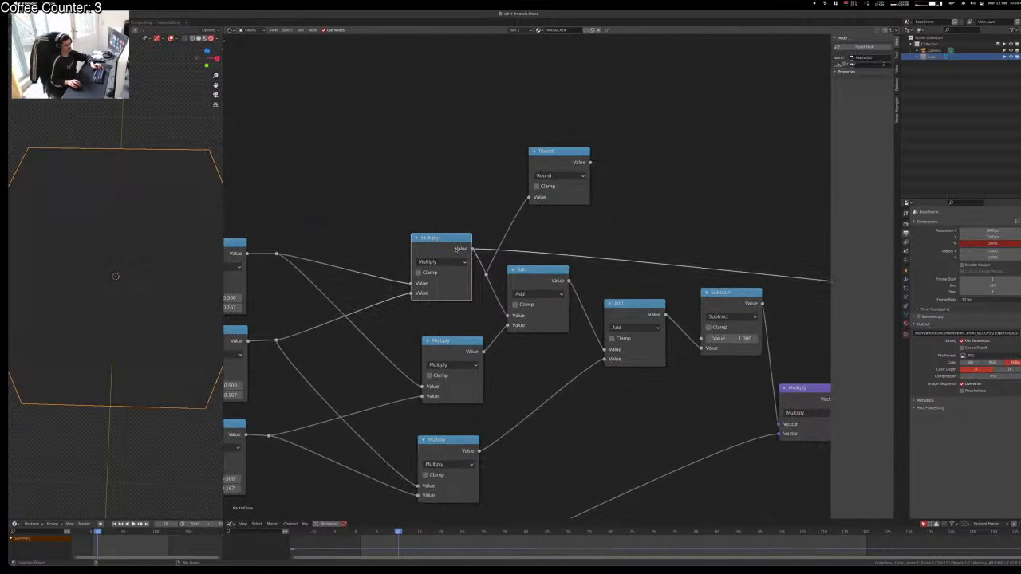
{"action": "left_click", "coordinate": [574, 156], "text": "ctrl+shift"}
Step: Delete the Round node, then duplicate the top Multiply node and discard the copy
{"action": "key", "text": "x"}
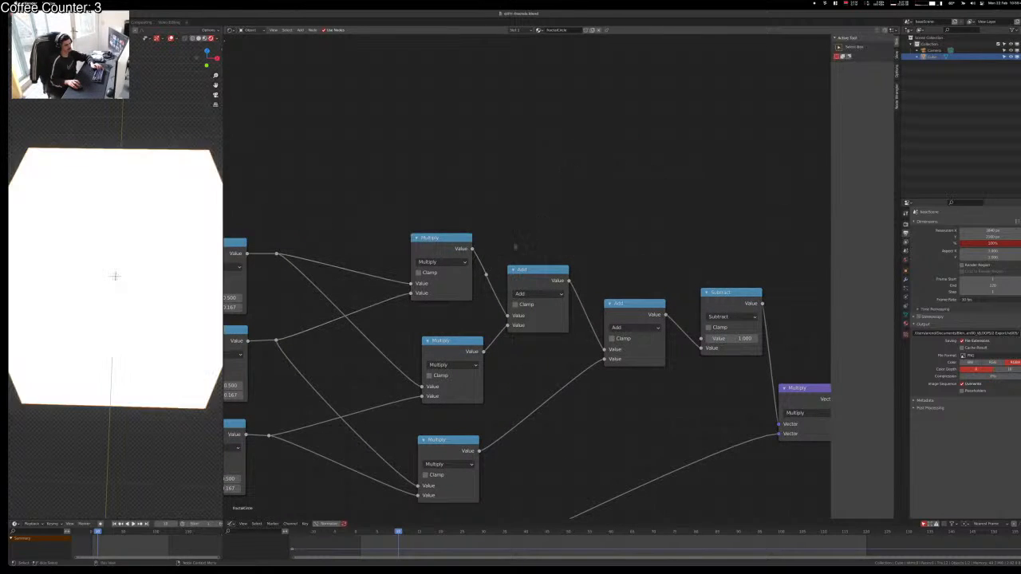
{"action": "left_click", "coordinate": [464, 239]}
{"action": "key", "text": "shift+d"}
{"action": "left_click", "coordinate": [621, 140]}
{"action": "left_click", "coordinate": [593, 164]}
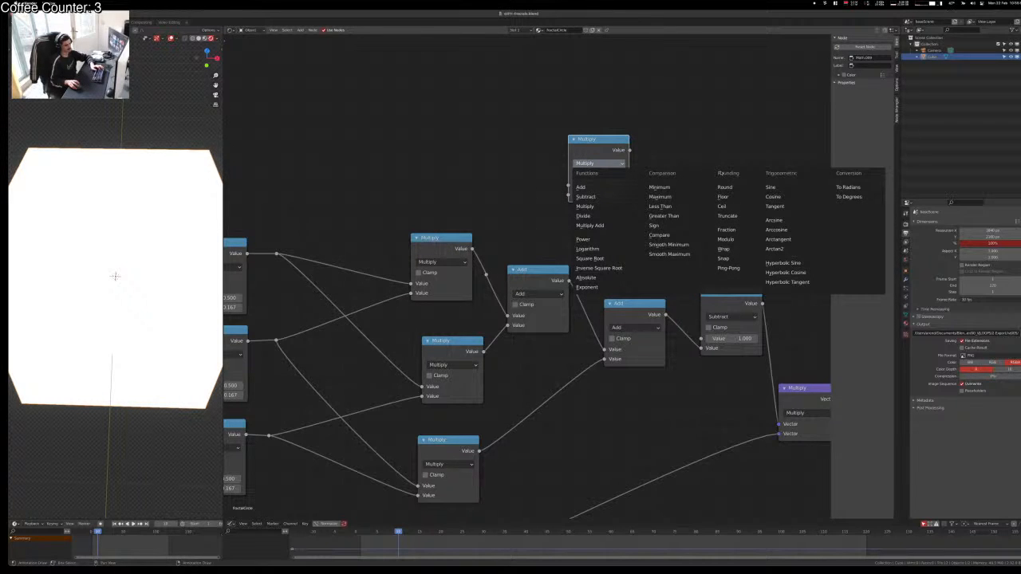
{"action": "key", "text": "Escape"}
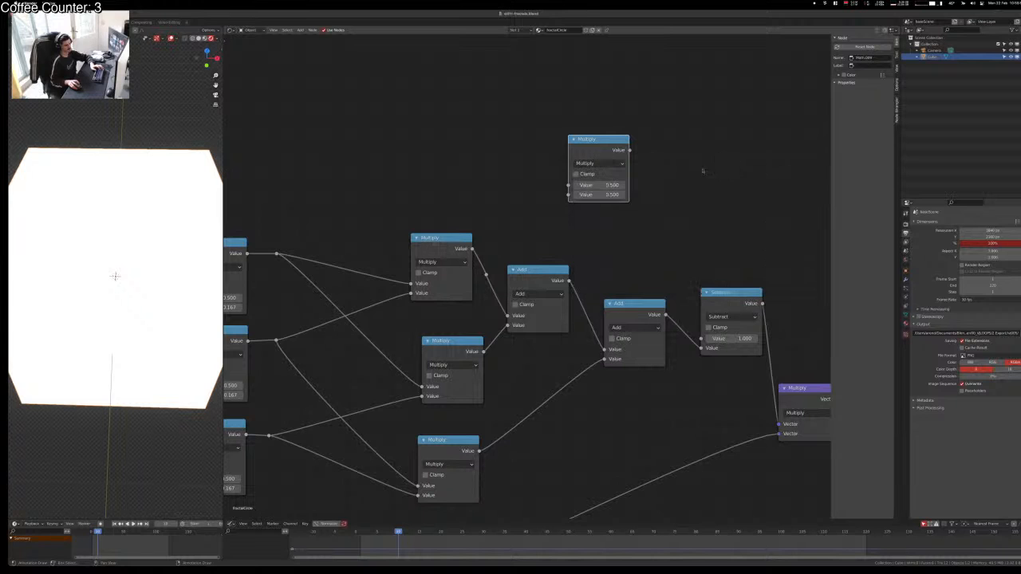
{"action": "key", "text": "x"}
Step: Preview Texture Coordinate, Separate XYZ X, Scale and Fraction outputs in turn
{"action": "middle_click_drag", "start_coordinate": [399, 182], "coordinate": [689, 108]}
{"action": "middle_click_drag", "start_coordinate": [497, 246], "coordinate": [761, 187]}
{"action": "left_click", "coordinate": [275, 328], "text": "ctrl+shift"}
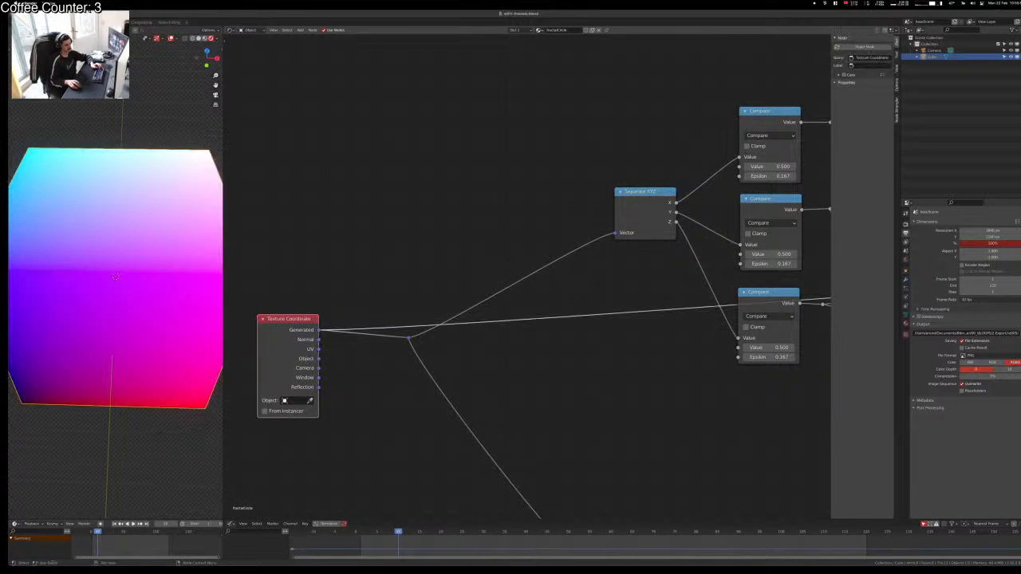
{"action": "left_click", "coordinate": [642, 201], "text": "ctrl+shift"}
{"action": "left_click", "coordinate": [291, 327], "text": "ctrl+shift"}
{"action": "scroll", "coordinate": [556, 355], "scroll_direction": "down", "scroll_amount": 6}
{"action": "middle_click_drag", "start_coordinate": [603, 414], "coordinate": [475, 355]}
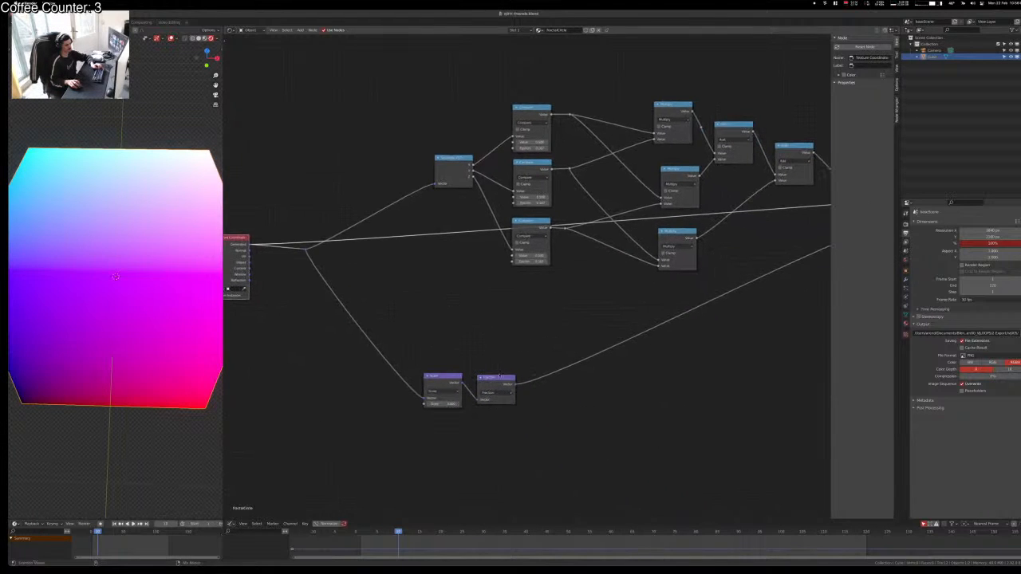
{"action": "left_click", "coordinate": [496, 384], "text": "ctrl+shift"}
{"action": "left_click", "coordinate": [447, 381], "text": "ctrl+shift"}
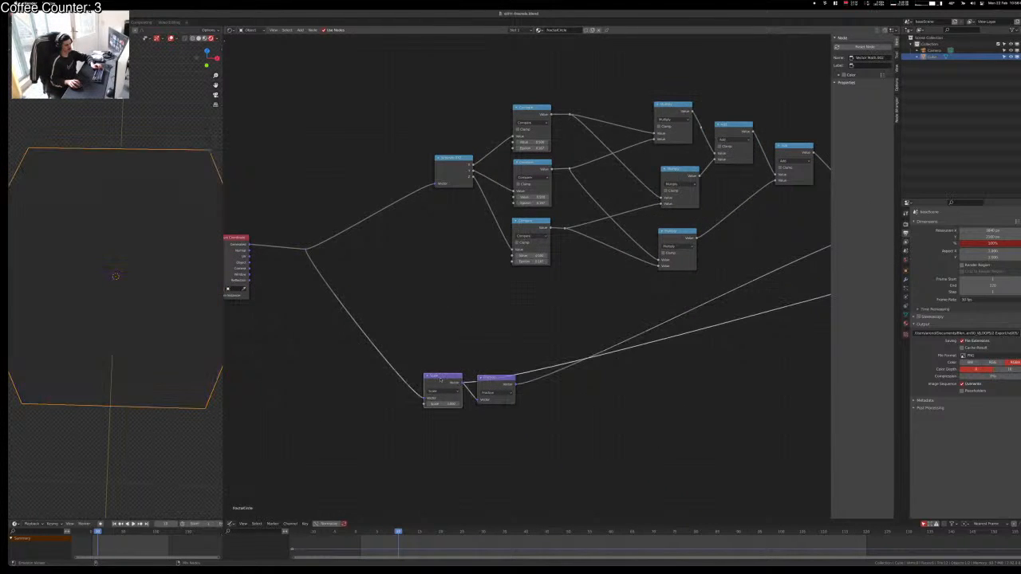
{"action": "left_click", "coordinate": [496, 382], "text": "ctrl+shift"}
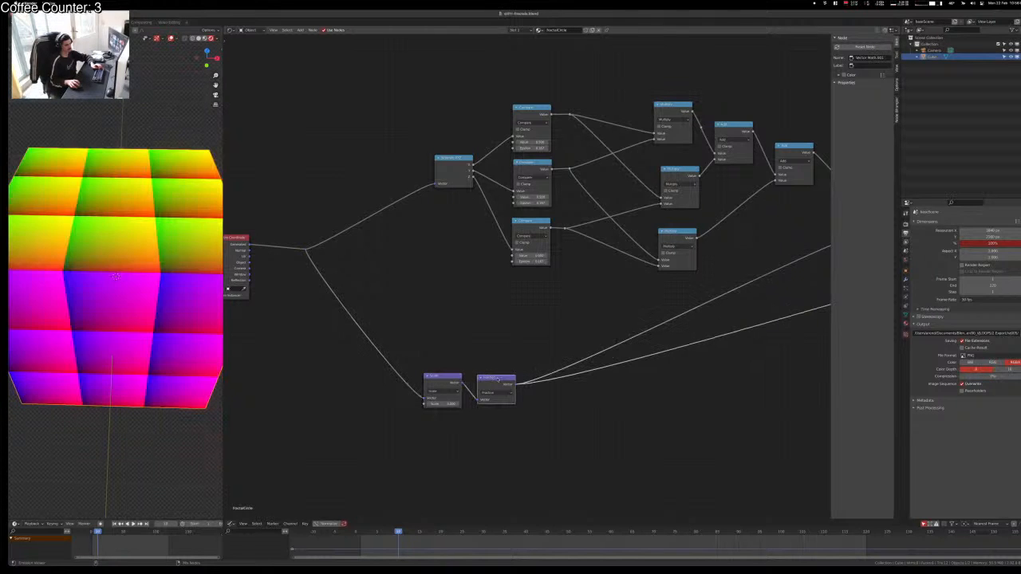
{"action": "middle_click_drag", "start_coordinate": [654, 311], "coordinate": [472, 363]}
{"action": "middle_click_drag", "start_coordinate": [208, 288], "coordinate": [194, 235]}
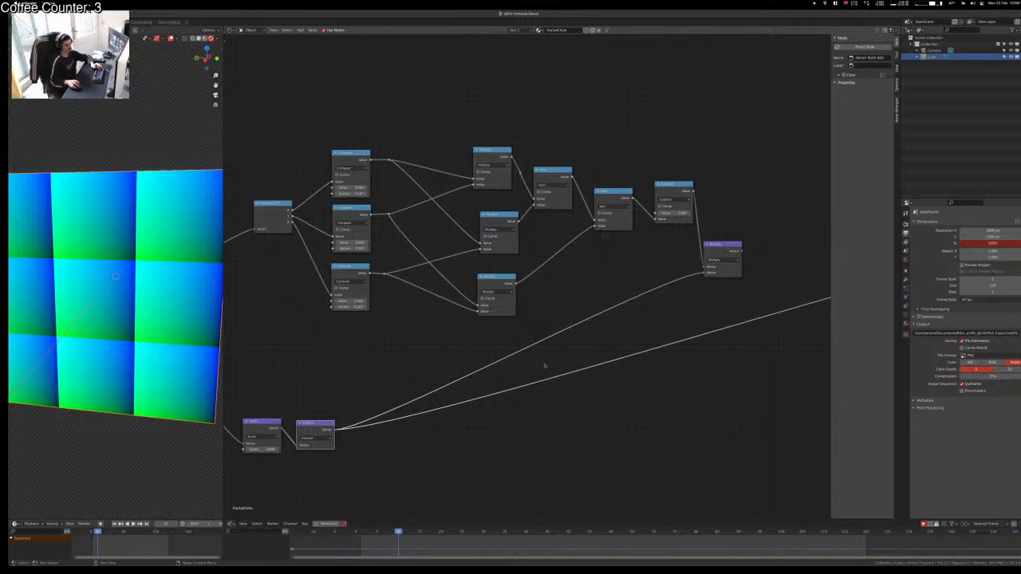
Step: Insert a Fraction copy onto the Multiply link, then undo the misplaced copy
{"action": "key", "text": "shift+a"}
{"action": "key", "text": "Escape"}
{"action": "key", "text": "shift+d"}
{"action": "left_click", "coordinate": [439, 411]}
{"action": "left_click_drag", "start_coordinate": [410, 409], "coordinate": [366, 369]}
{"action": "key", "text": "ctrl+z"}
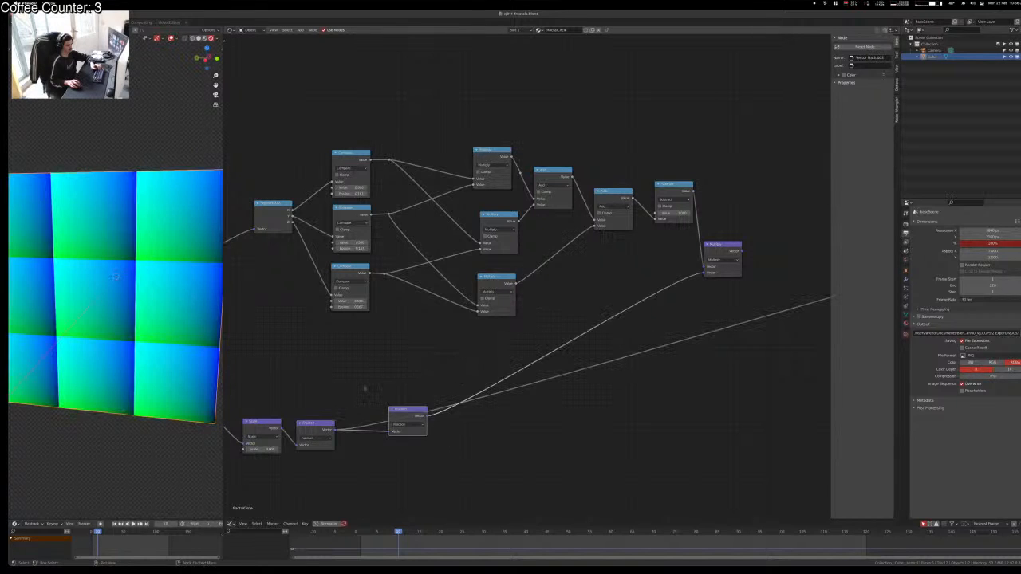
{"action": "key", "text": "ctrl+z"}
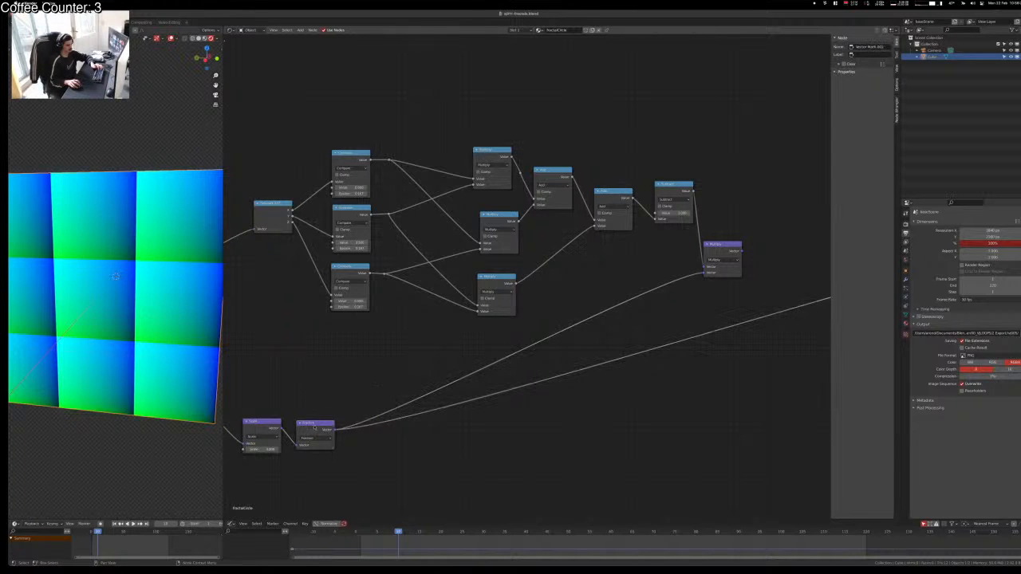
Step: Turn a Fraction duplicate into a Length node feeding the group output
{"action": "left_click", "coordinate": [315, 428]}
{"action": "key", "text": "shift+d"}
{"action": "left_click", "coordinate": [455, 412]}
{"action": "left_click_drag", "start_coordinate": [455, 412], "coordinate": [433, 429]}
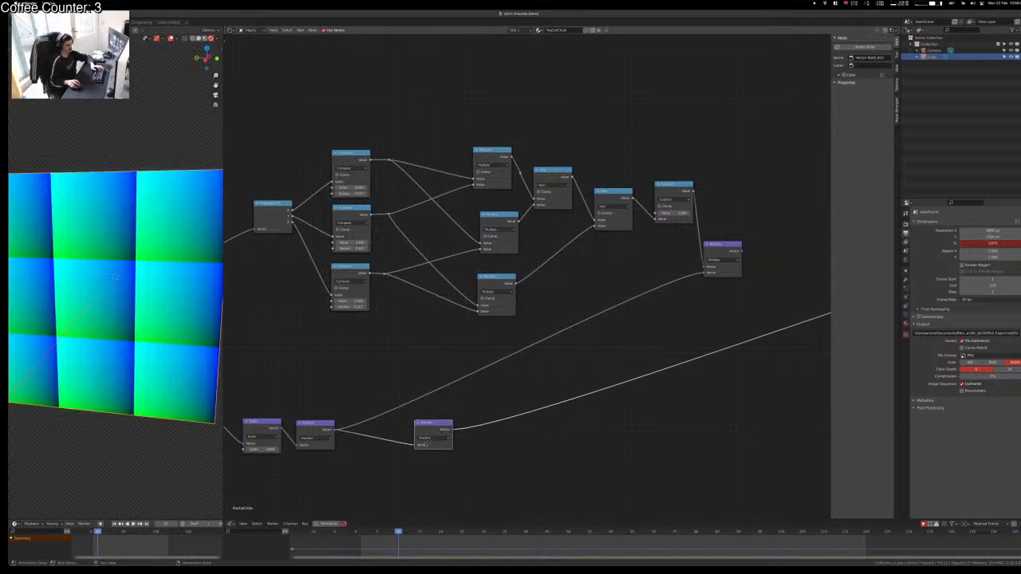
{"action": "left_click", "coordinate": [427, 438]}
{"action": "left_click", "coordinate": [423, 497]}
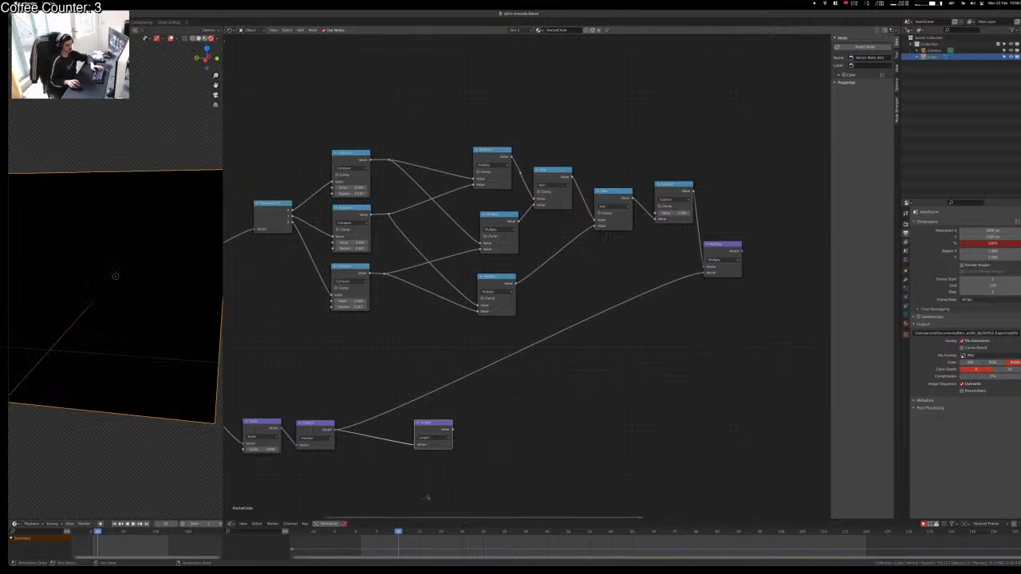
{"action": "left_click", "coordinate": [427, 437], "text": "ctrl+shift"}
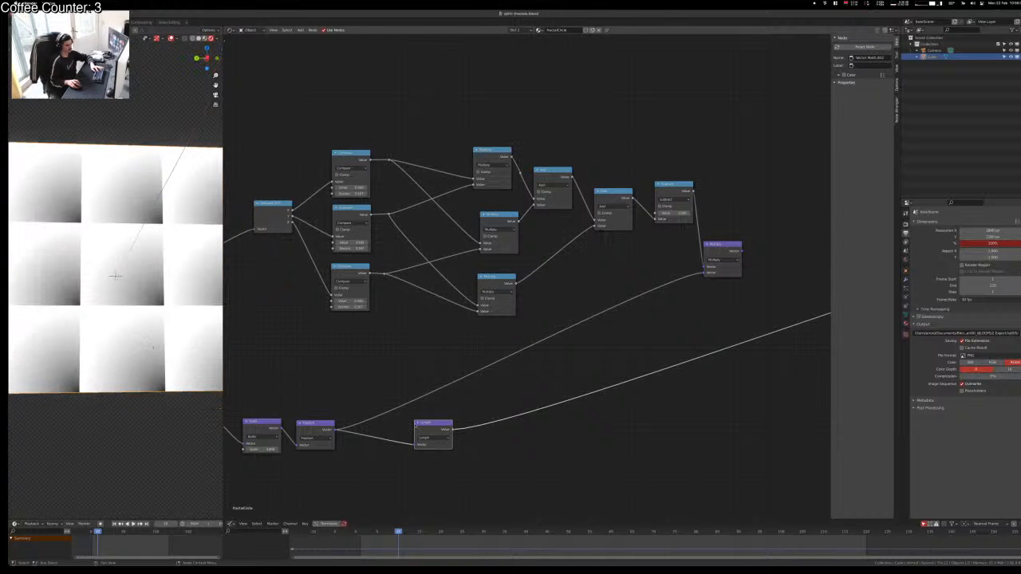
{"action": "left_click_drag", "start_coordinate": [433, 429], "coordinate": [501, 433]}
Step: Insert a vector Add between Fraction and Length with all three offsets negative
{"action": "left_click", "coordinate": [311, 432]}
{"action": "key", "text": "shift+d"}
{"action": "left_click", "coordinate": [401, 438]}
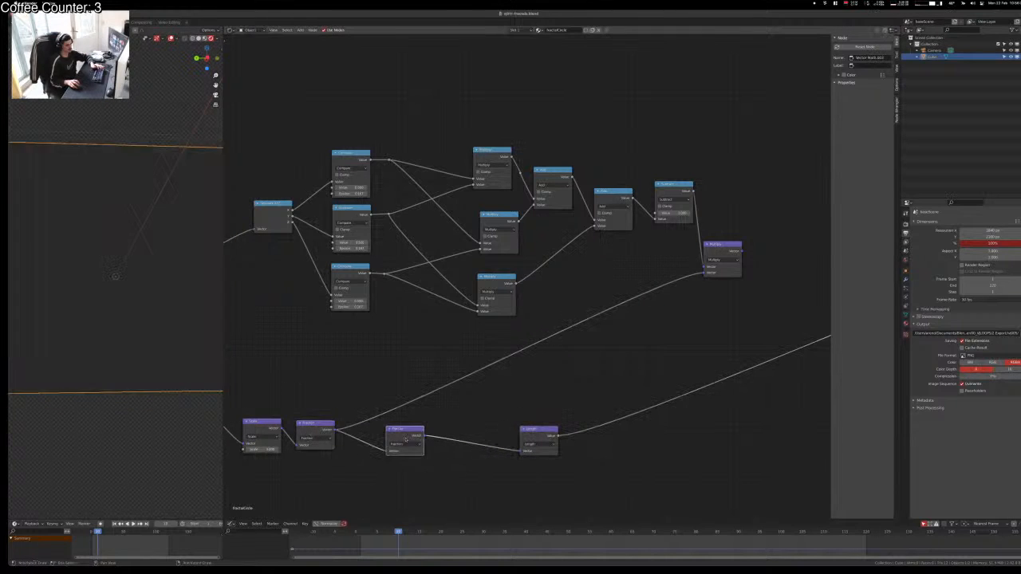
{"action": "left_click", "coordinate": [404, 444]}
{"action": "left_click", "coordinate": [405, 463]}
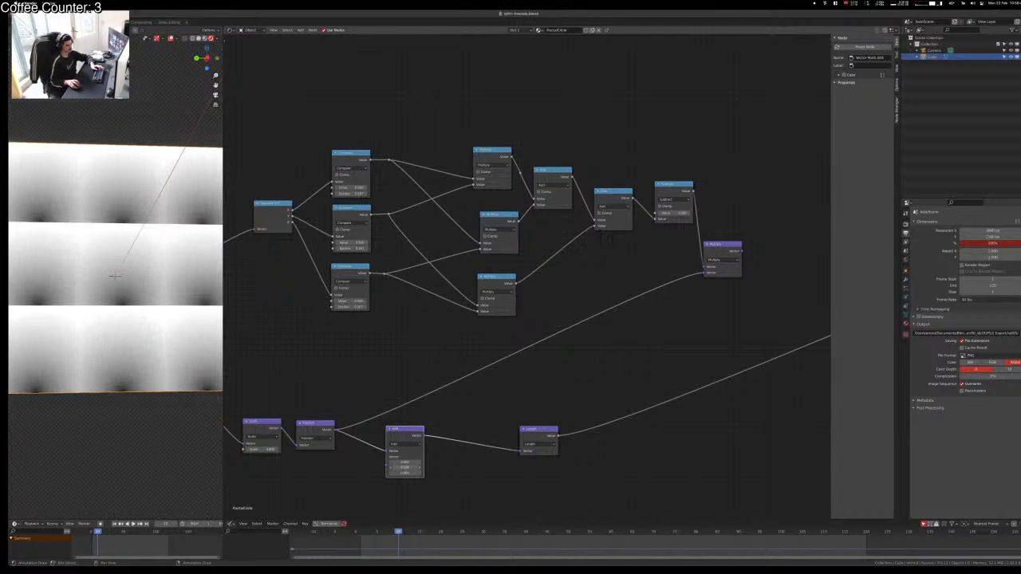
{"action": "mouse_move", "coordinate": [406, 463]}
{"action": "left_mouse_down"}
{"action": "mouse_move", "coordinate": [387, 463]}
{"action": "mouse_move", "coordinate": [405, 462]}
{"action": "left_mouse_up"}
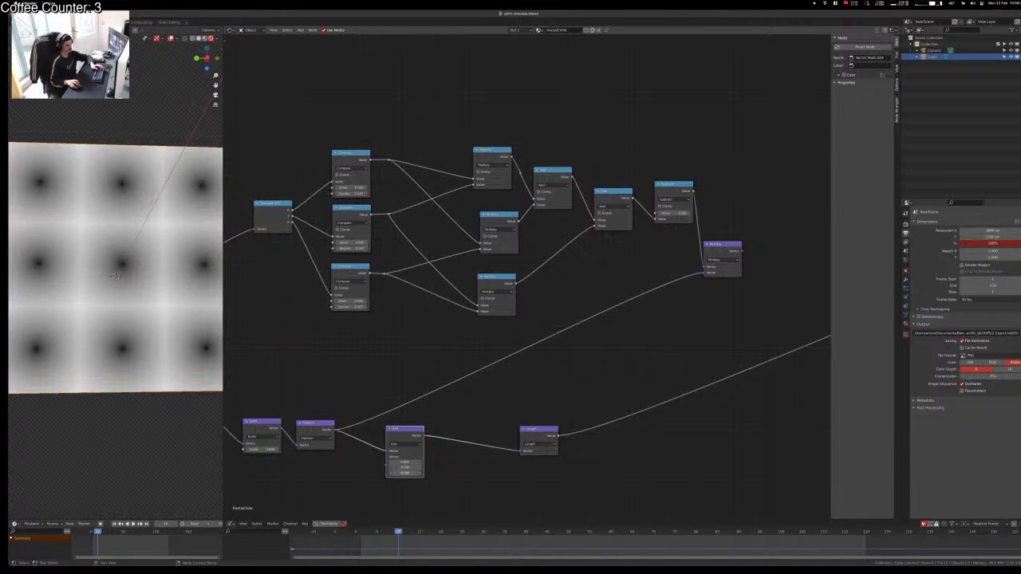
{"action": "middle_click_drag", "start_coordinate": [159, 349], "coordinate": [203, 358]}
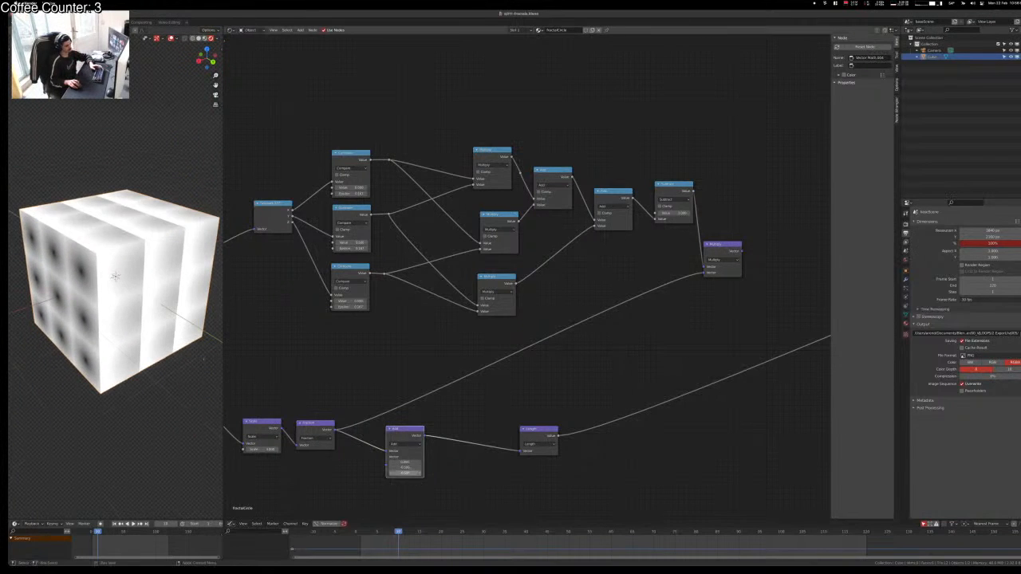
{"action": "mouse_move", "coordinate": [403, 463]}
{"action": "left_mouse_down"}
{"action": "mouse_move", "coordinate": [404, 473]}
{"action": "mouse_move", "coordinate": [388, 473]}
{"action": "left_mouse_up"}
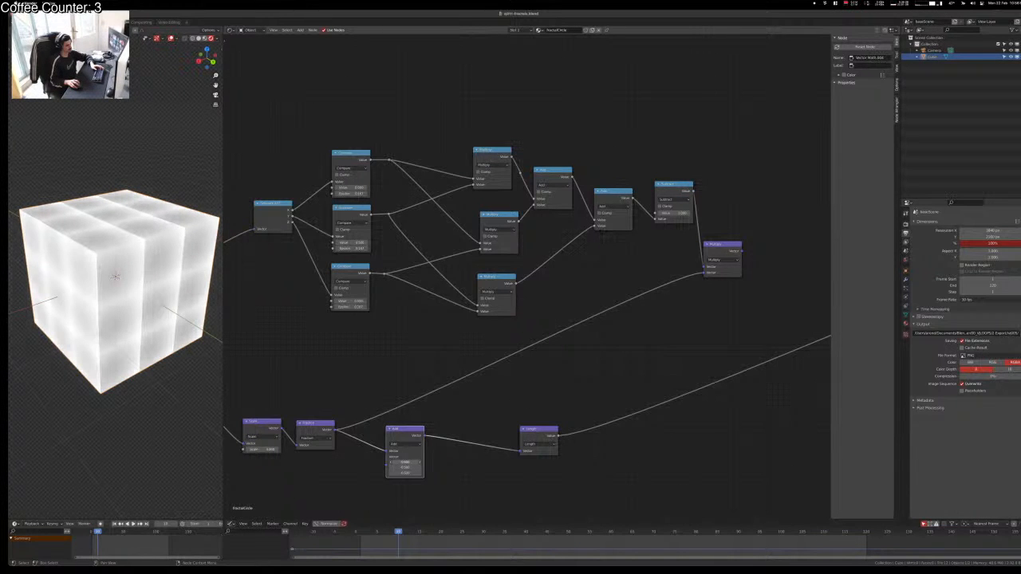
{"action": "middle_click_drag", "start_coordinate": [148, 88], "coordinate": [96, 147]}
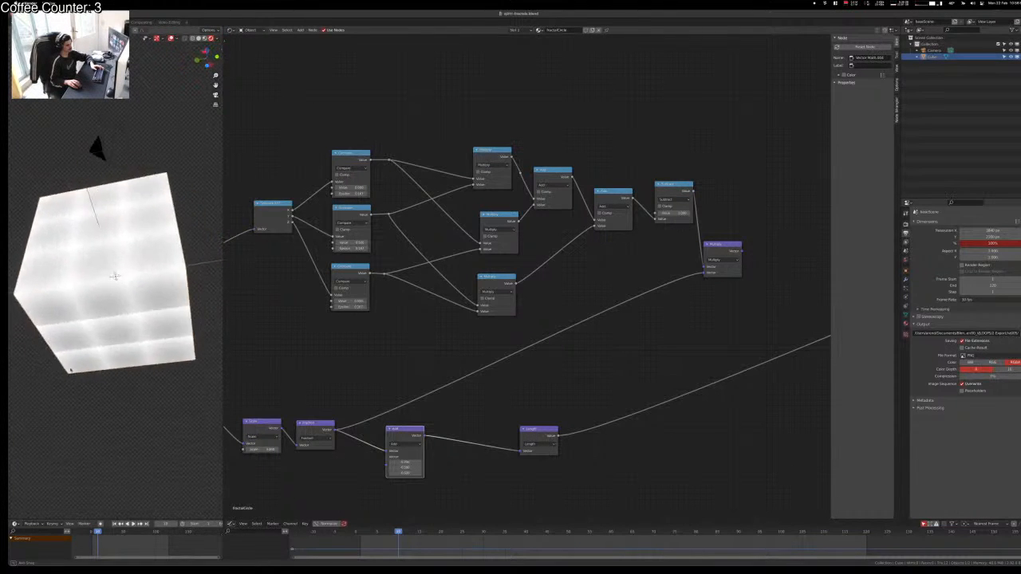
{"action": "middle_click_drag", "start_coordinate": [81, 390], "coordinate": [143, 389]}
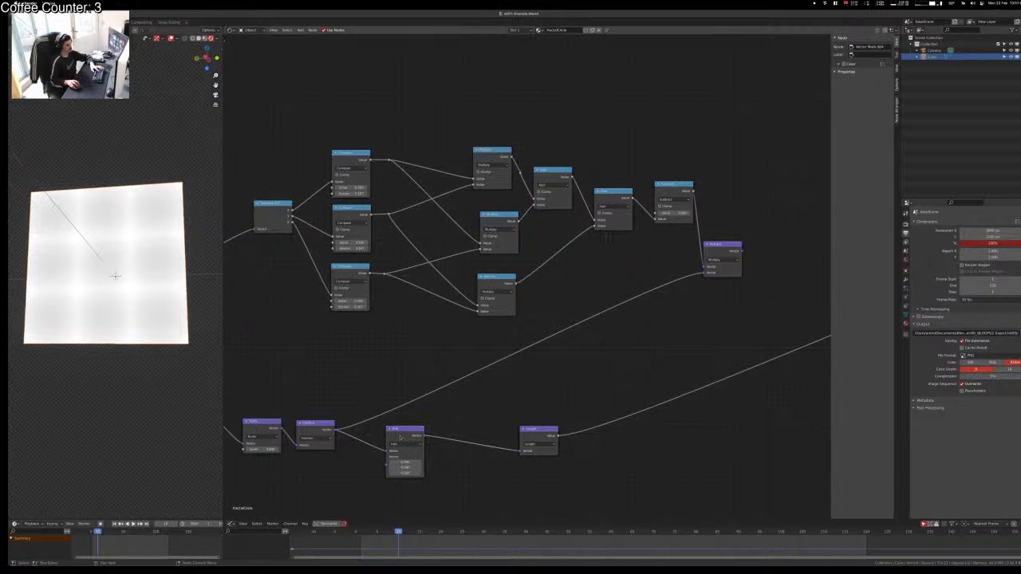
Step: Place the Add and Length nodes side by side and duplicate the Multiply node
{"action": "left_click_drag", "start_coordinate": [401, 437], "coordinate": [385, 442]}
{"action": "left_click_drag", "start_coordinate": [535, 435], "coordinate": [452, 467]}
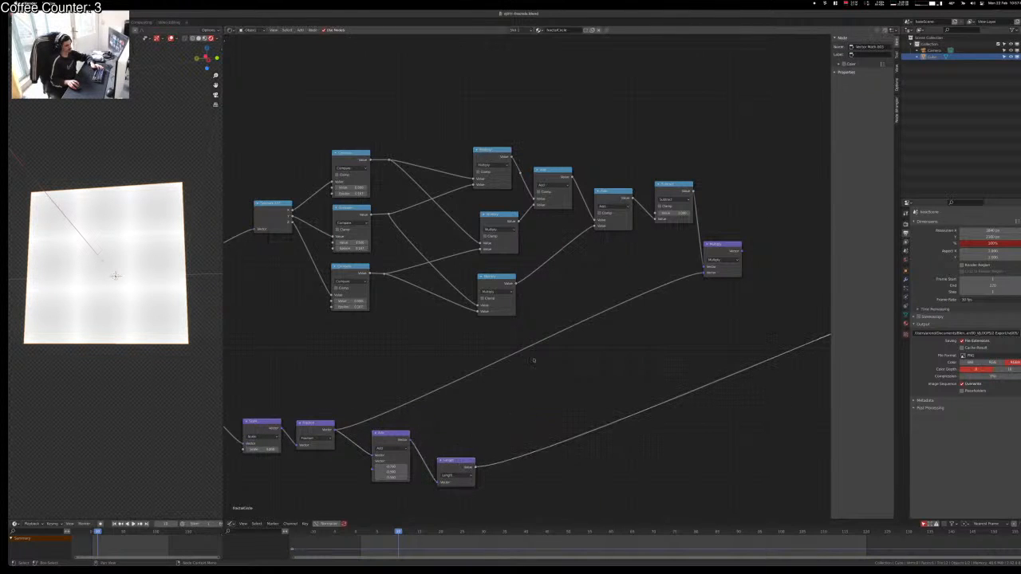
{"action": "left_click", "coordinate": [496, 303]}
{"action": "key", "text": "shift+d"}
Step: Place the duplicated Math node after Length and switch its operation to Greater Than
{"action": "left_click", "coordinate": [515, 477]}
{"action": "left_click", "coordinate": [515, 463]}
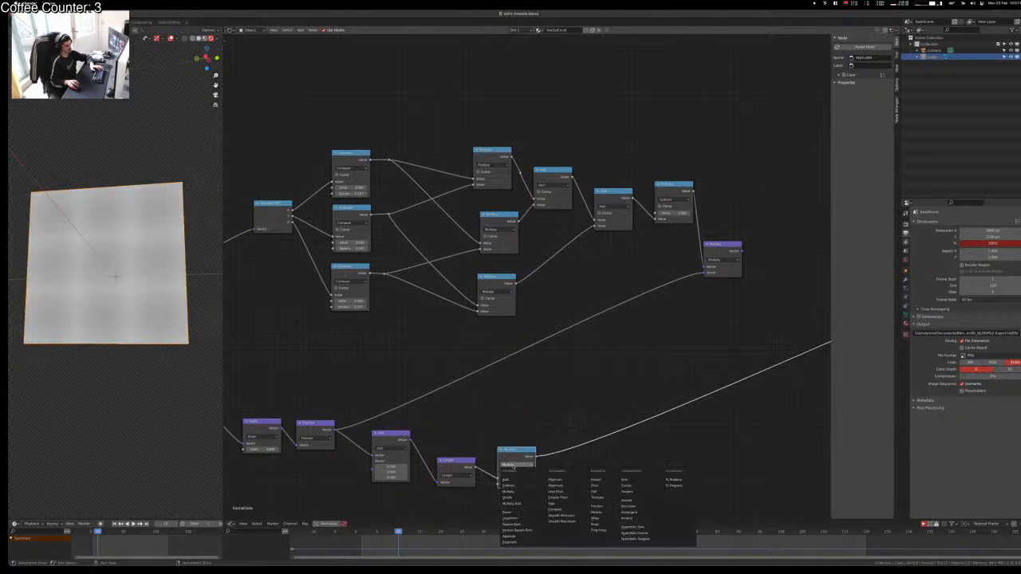
{"action": "key", "text": "g"}
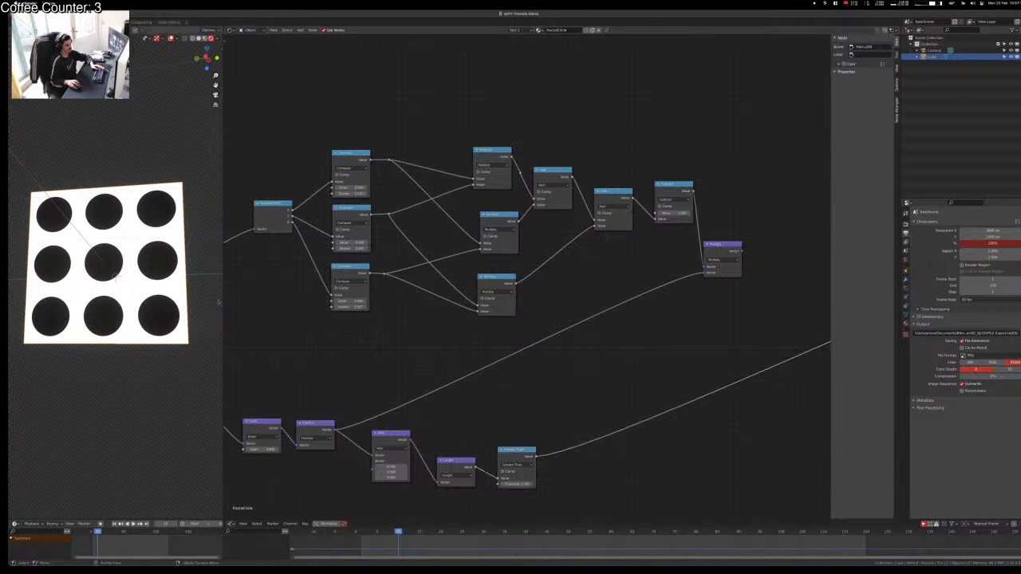
Step: Orbit around the cube to inspect the black discs and scalloped bands on its faces
{"action": "middle_click_drag", "start_coordinate": [158, 317], "coordinate": [212, 289]}
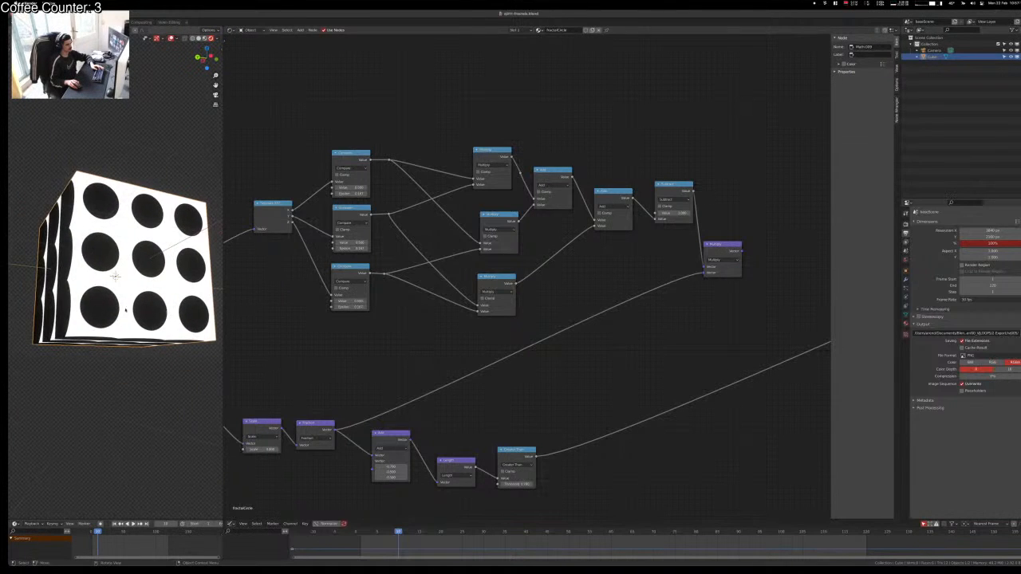
{"action": "middle_click_drag", "start_coordinate": [99, 296], "coordinate": [70, 335]}
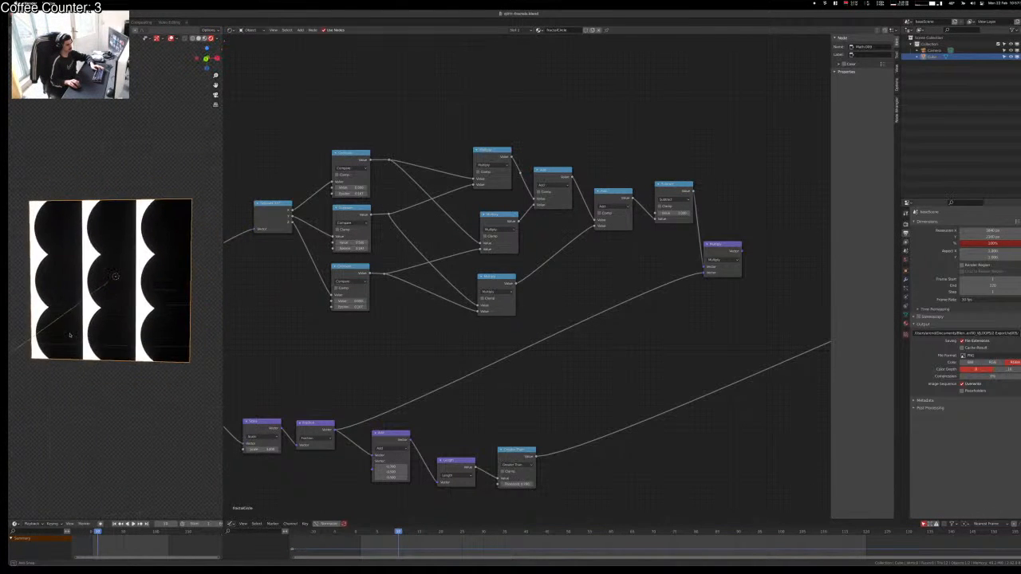
{"action": "middle_click_drag", "start_coordinate": [76, 220], "coordinate": [109, 467]}
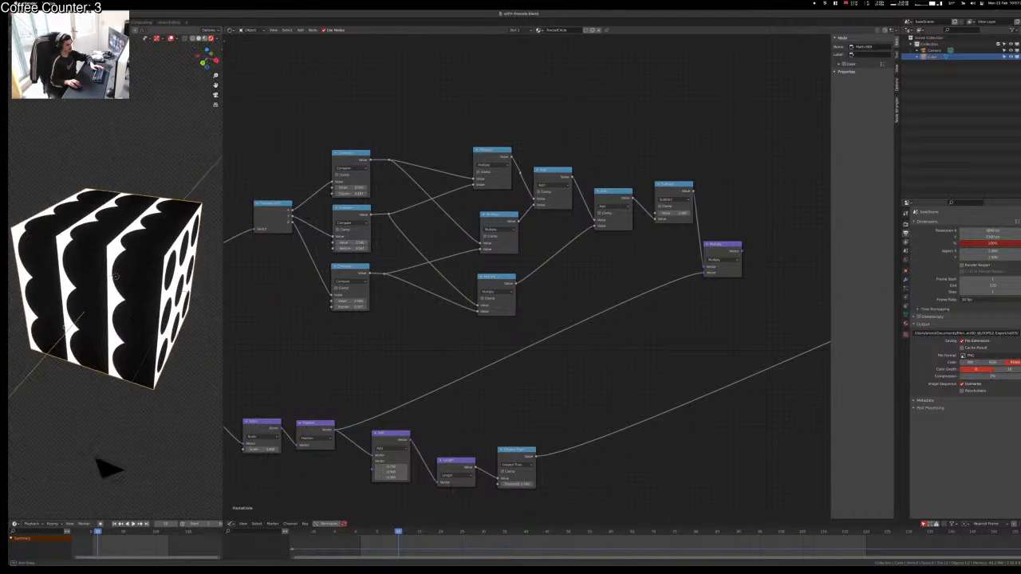
{"action": "middle_click_drag", "start_coordinate": [111, 250], "coordinate": [155, 226]}
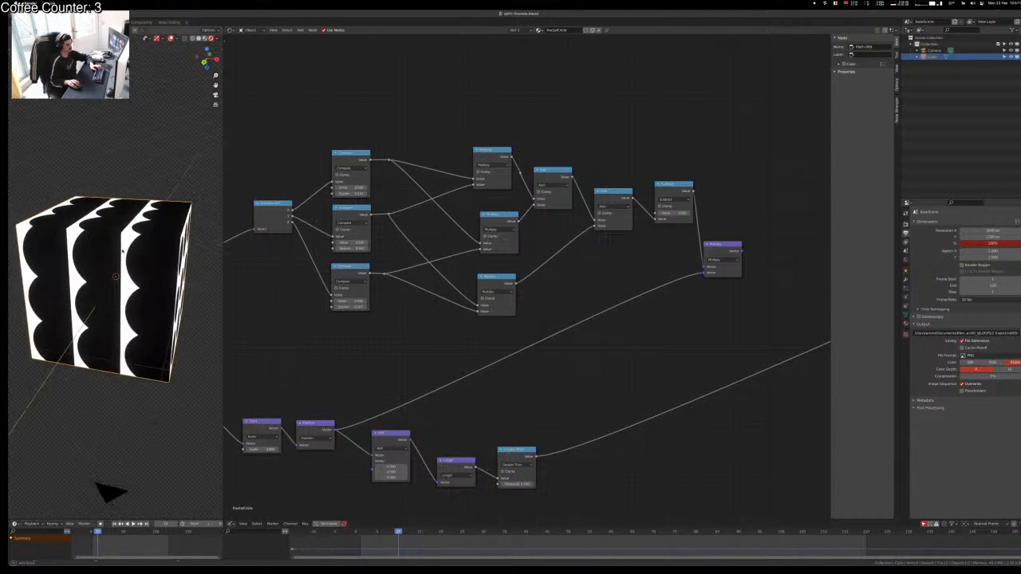
{"action": "scroll", "coordinate": [337, 367], "scroll_direction": "down", "scroll_amount": 2}
{"action": "middle_click_drag", "start_coordinate": [338, 367], "coordinate": [380, 372]}
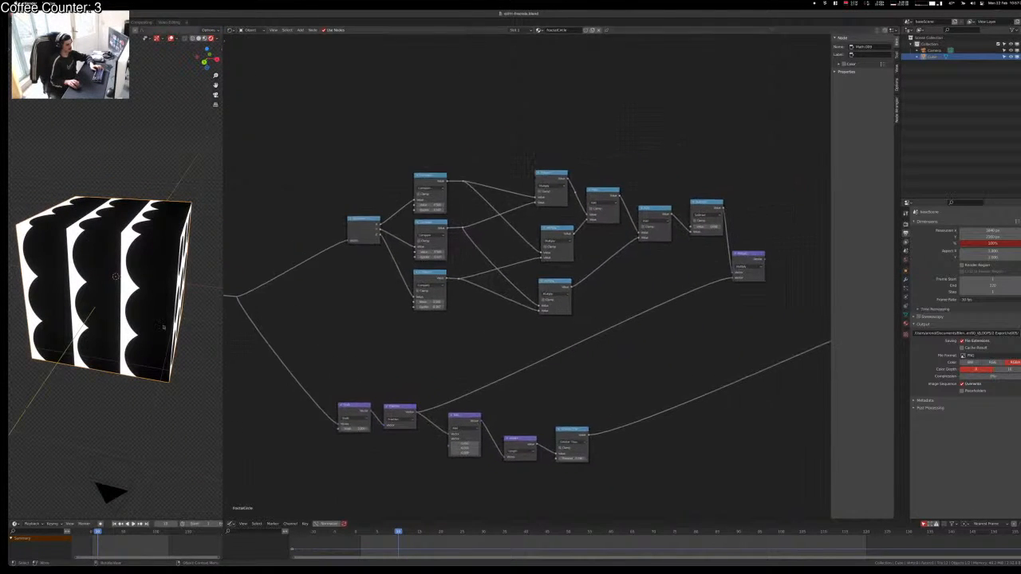
{"action": "middle_click_drag", "start_coordinate": [164, 351], "coordinate": [116, 361]}
Step: Bring the Fraction–Greater Than chain into view and set the Add node's X offset to 0
{"action": "scroll", "coordinate": [531, 435], "scroll_direction": "up", "scroll_amount": 6}
{"action": "middle_click_drag", "start_coordinate": [532, 436], "coordinate": [480, 226]}
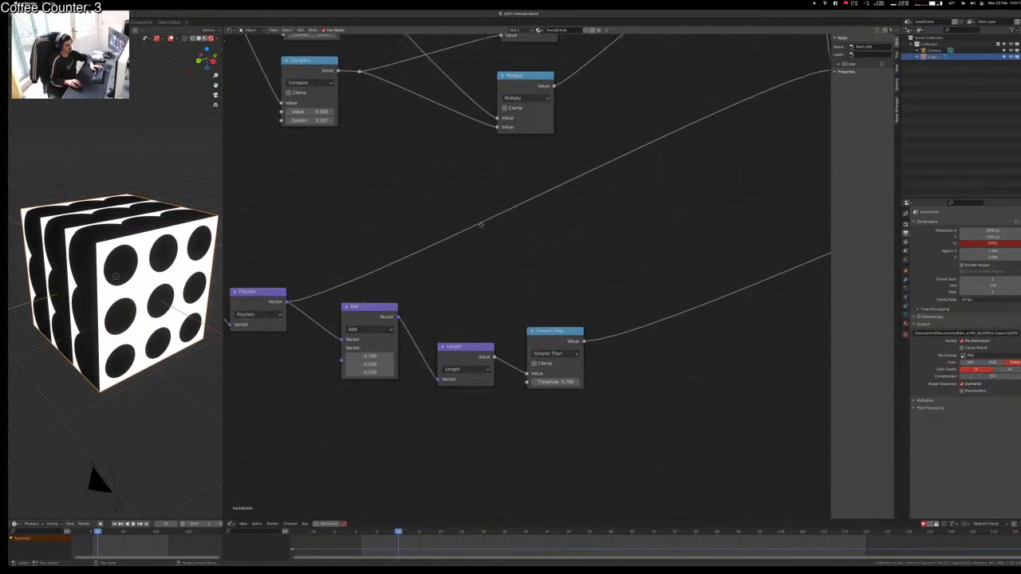
{"action": "left_click", "coordinate": [349, 319]}
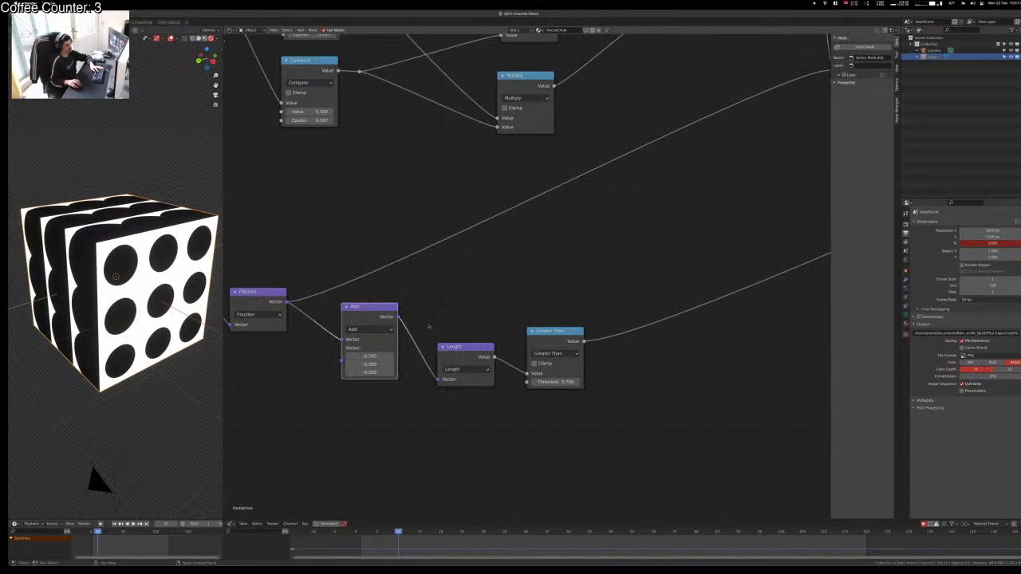
{"action": "left_click", "coordinate": [358, 357]}
{"action": "type", "text": "0"}
{"action": "key", "text": "Tab"}
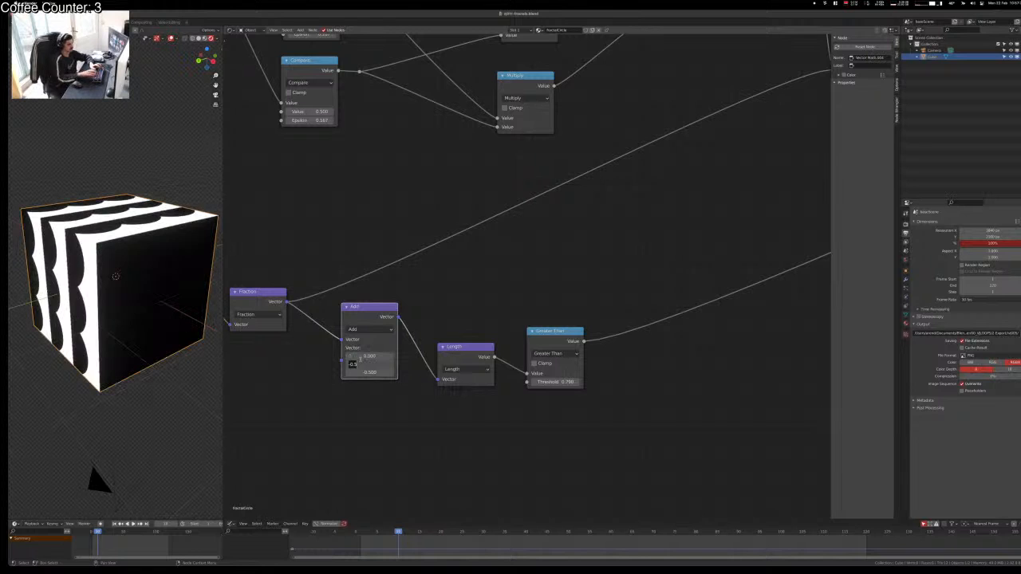
{"action": "key", "text": "Return"}
Step: Experiment with Add offsets, settling on X -0.5 and Z 0
{"action": "middle_click_drag", "start_coordinate": [199, 309], "coordinate": [272, 322]}
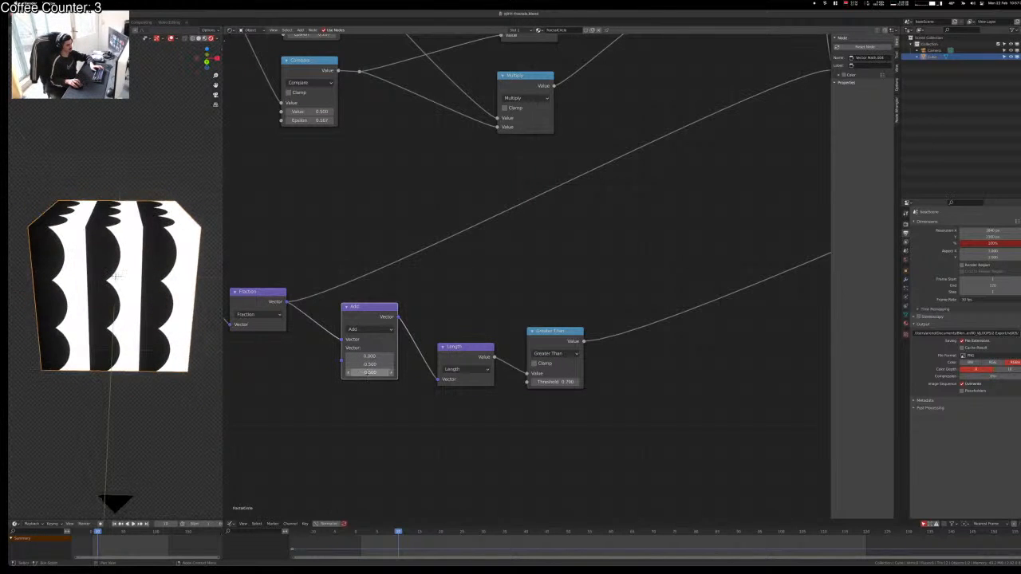
{"action": "left_click_drag", "start_coordinate": [369, 372], "coordinate": [381, 355]}
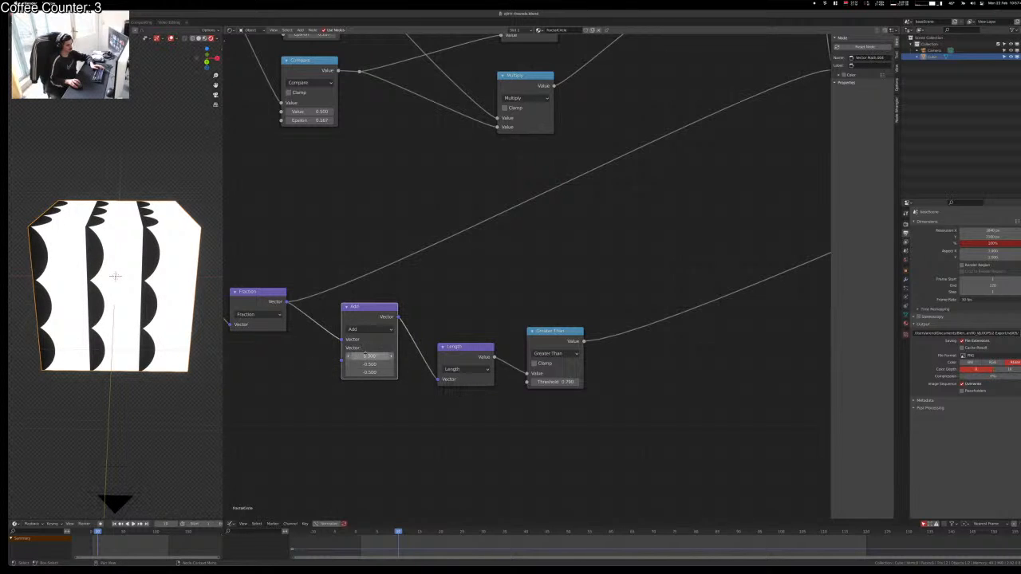
{"action": "double_click", "coordinate": [366, 356]}
{"action": "type", "text": "-0.5"}
{"action": "key", "text": "Tab"}
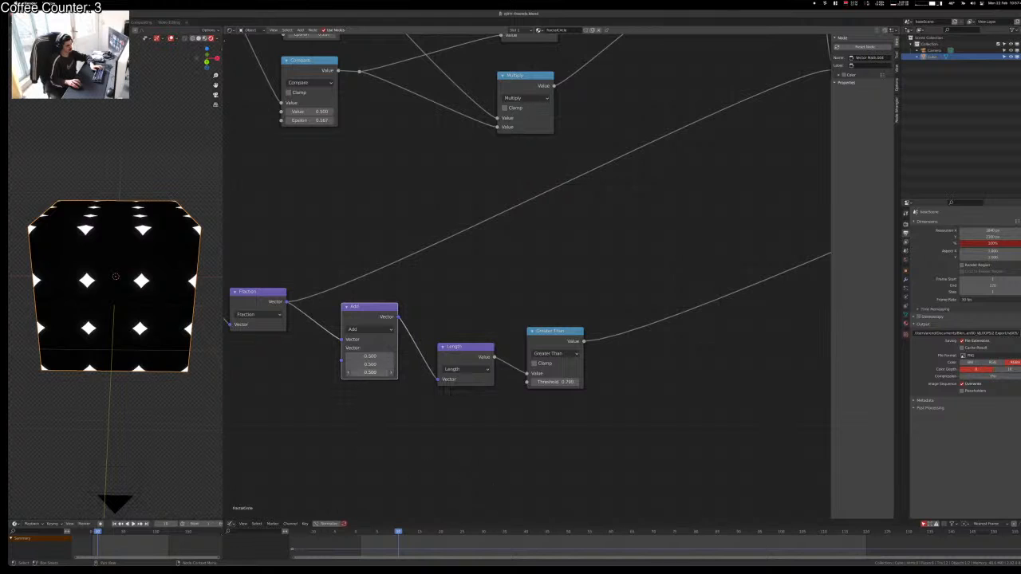
{"action": "mouse_move", "coordinate": [370, 372]}
{"action": "left_mouse_down"}
{"action": "mouse_move", "coordinate": [334, 372]}
{"action": "mouse_move", "coordinate": [351, 372]}
{"action": "left_mouse_up"}
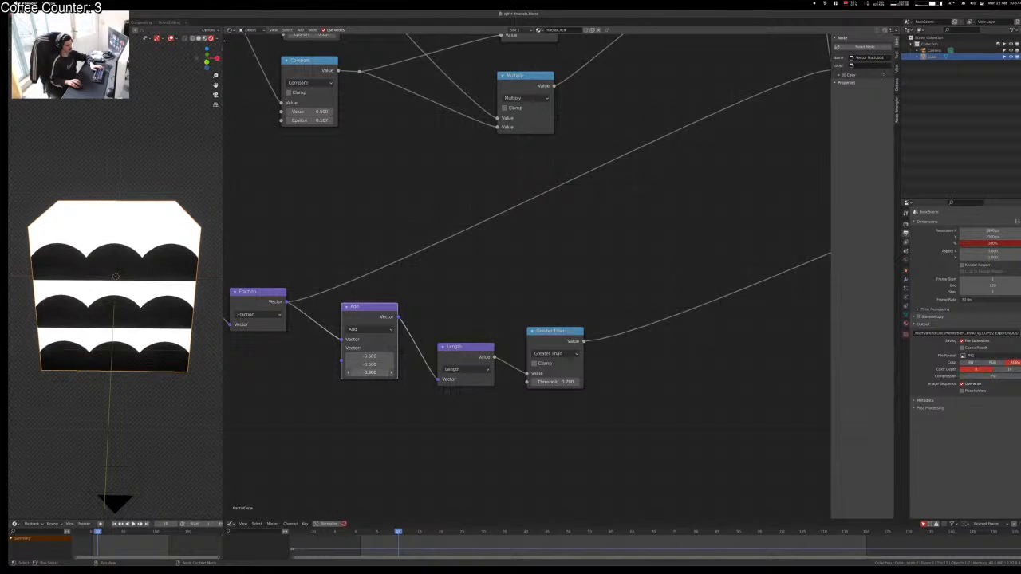
{"action": "left_click", "coordinate": [365, 372]}
{"action": "type", "text": "0"}
{"action": "key", "text": "Tab"}
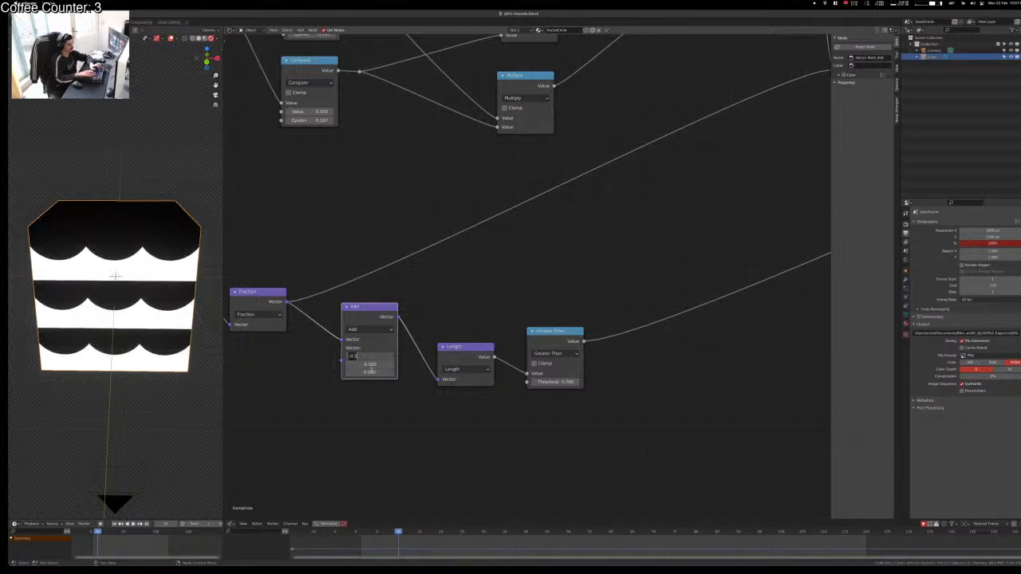
Step: Try Add Y offsets of 0.1 and -0.6, then reset the offset to 0
{"action": "mouse_move", "coordinate": [379, 365]}
{"action": "left_mouse_down"}
{"action": "mouse_move", "coordinate": [363, 364]}
{"action": "mouse_move", "coordinate": [402, 364]}
{"action": "mouse_move", "coordinate": [374, 364]}
{"action": "left_mouse_up"}
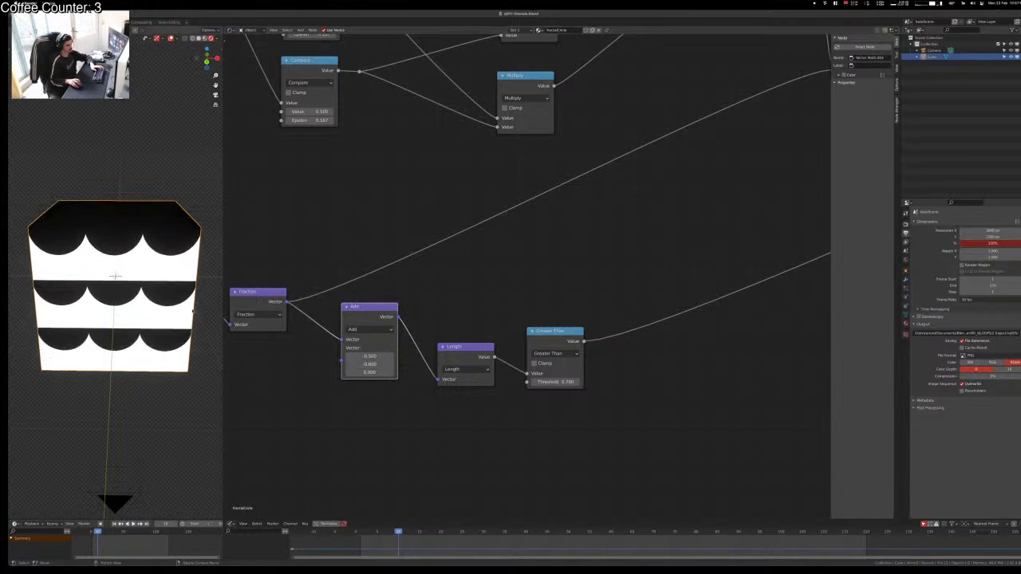
{"action": "middle_click_drag", "start_coordinate": [171, 319], "coordinate": [143, 316]}
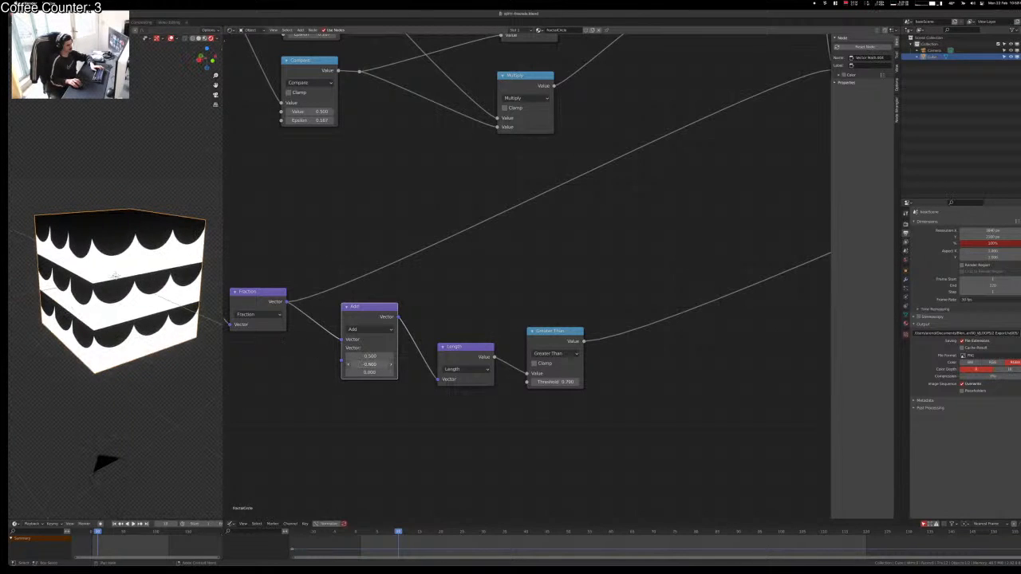
{"action": "mouse_move", "coordinate": [369, 364]}
{"action": "left_mouse_down"}
{"action": "mouse_move", "coordinate": [420, 365]}
{"action": "mouse_move", "coordinate": [366, 364]}
{"action": "left_mouse_up"}
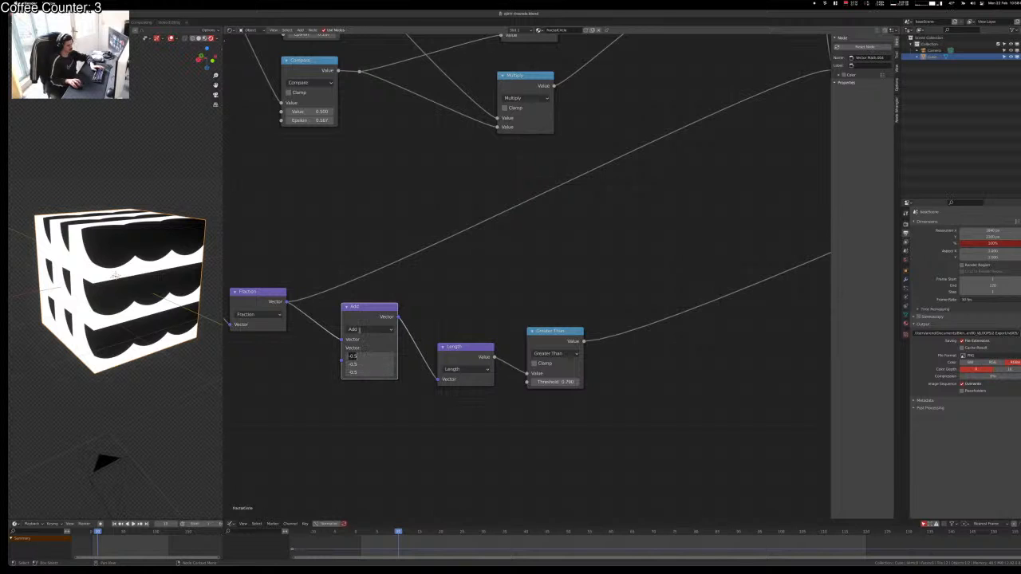
{"action": "type", "text": "0"}
{"action": "key", "text": "Tab"}
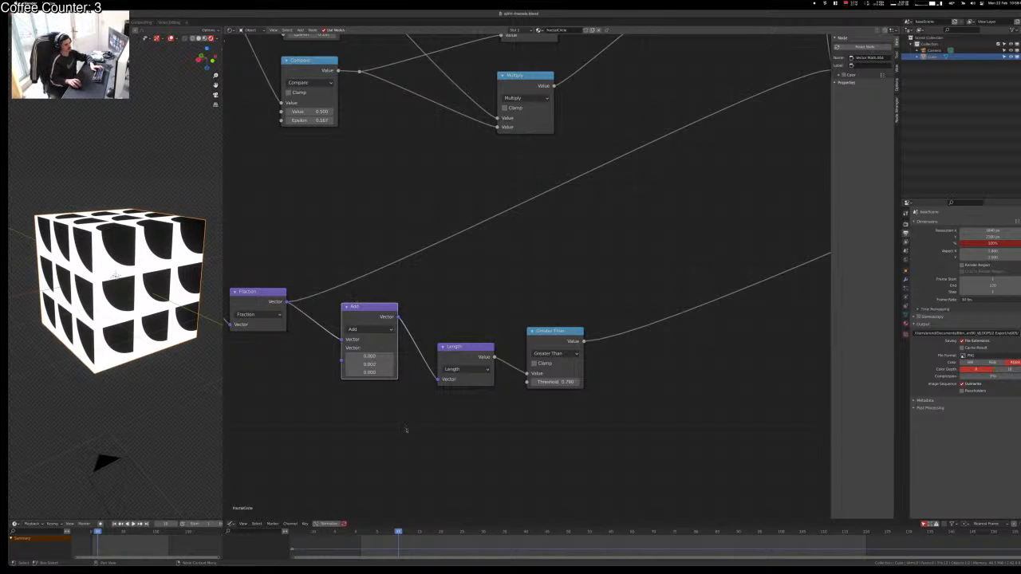
Step: Lower the Add Y offset to about -0.4 and the Greater Than threshold to 0.330
{"action": "middle_click_drag", "start_coordinate": [150, 329], "coordinate": [116, 275]}
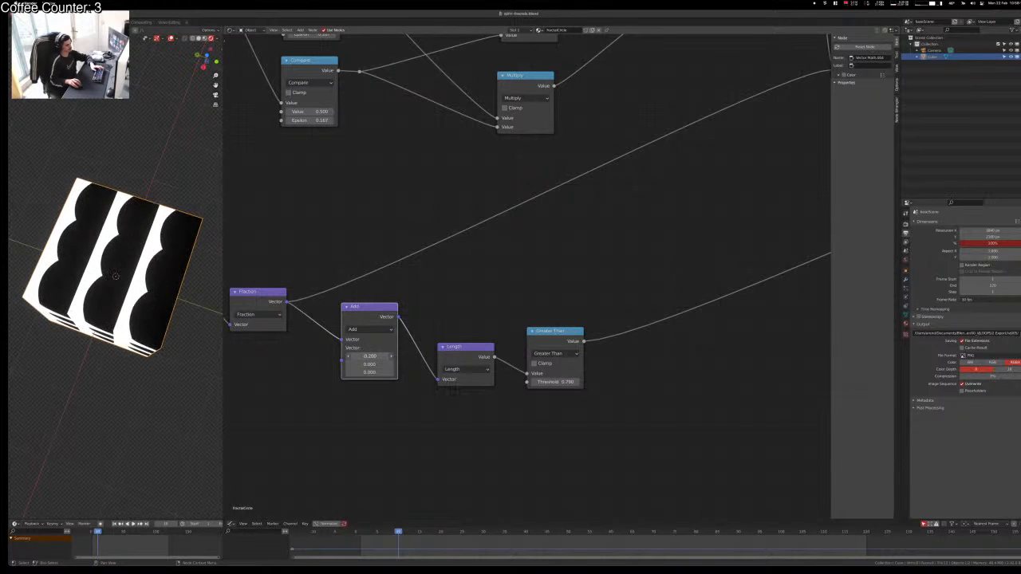
{"action": "left_click_drag", "start_coordinate": [368, 364], "coordinate": [357, 365], "text": "ctrl"}
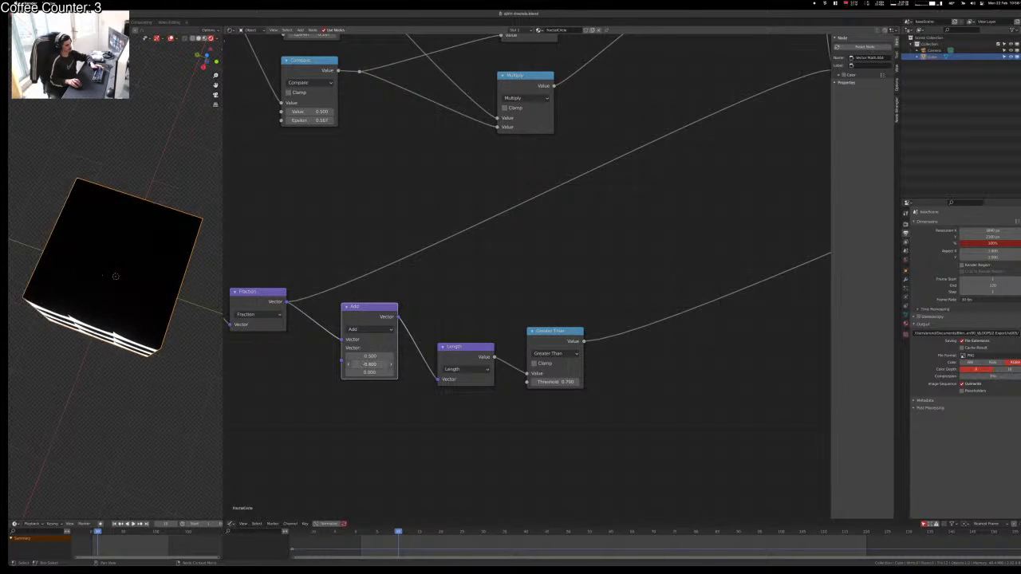
{"action": "left_click_drag", "start_coordinate": [547, 383], "coordinate": [469, 364]}
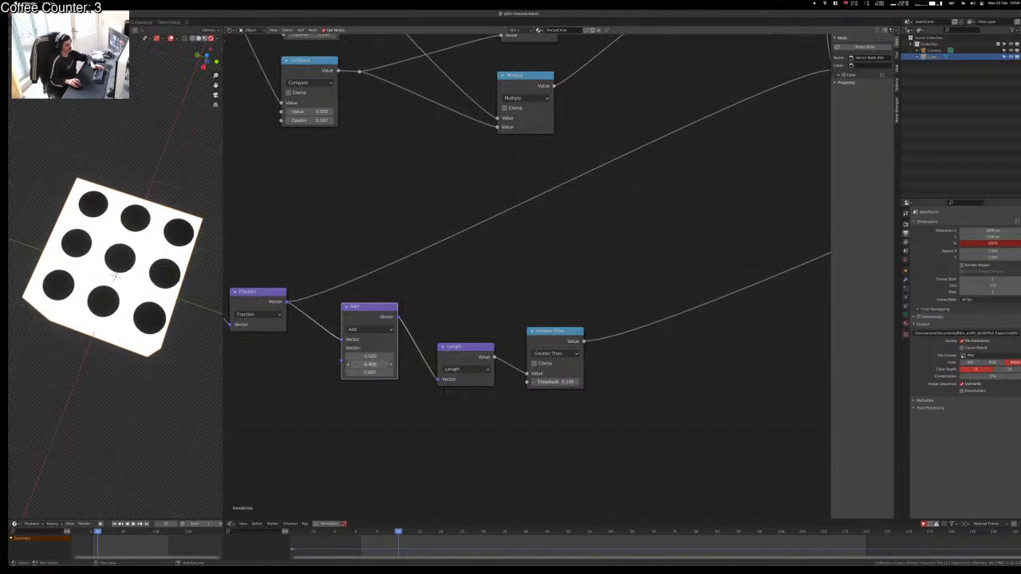
{"action": "left_click_drag", "start_coordinate": [359, 364], "coordinate": [355, 365]}
{"action": "key", "text": "ctrl+Up"}
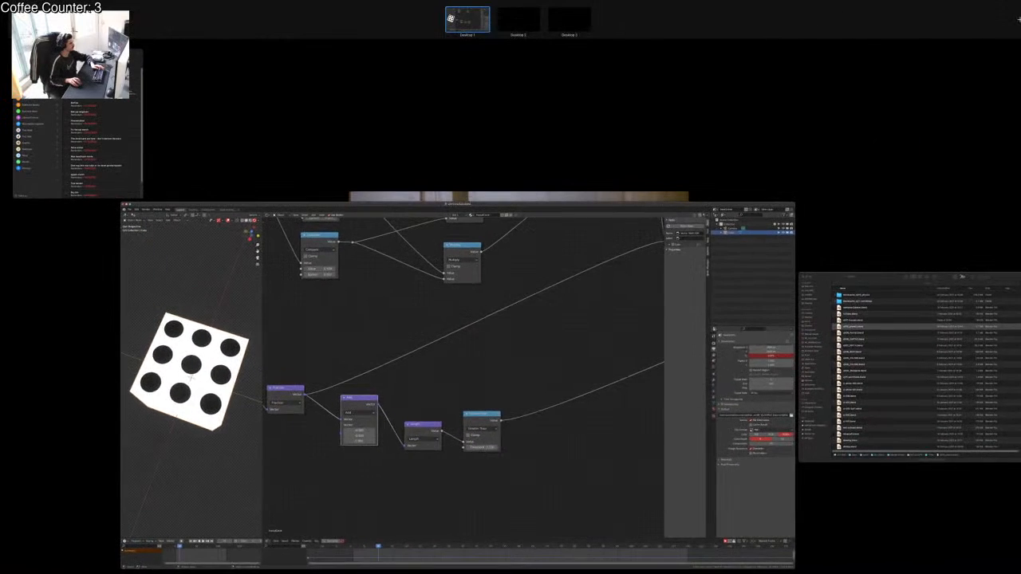
{"action": "key", "text": "ctrl+Up"}
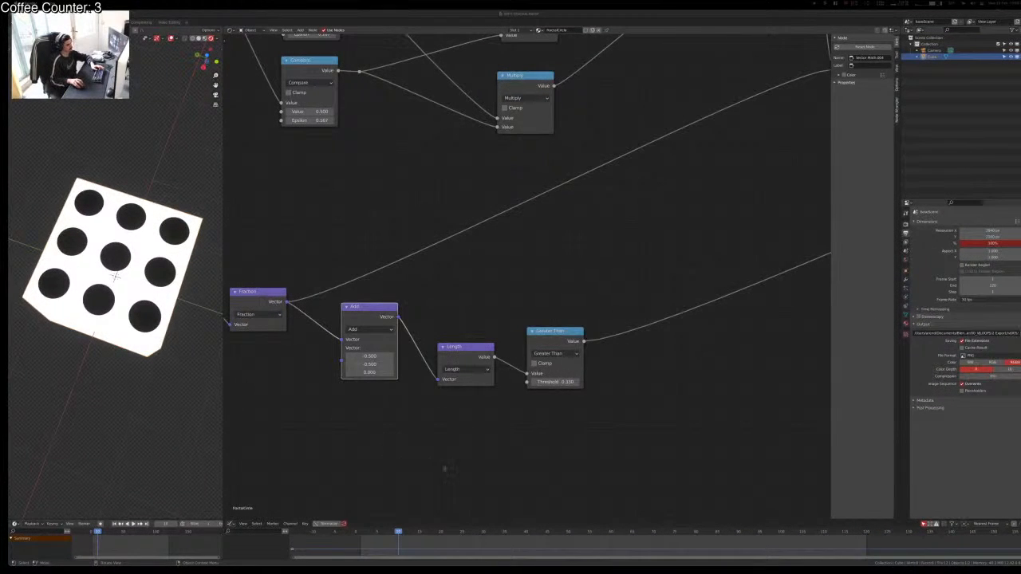
{"action": "left_click", "coordinate": [444, 469]}
{"action": "middle_click_drag", "start_coordinate": [137, 232], "coordinate": [164, 360]}
{"action": "scroll", "coordinate": [171, 363], "scroll_direction": "up", "scroll_amount": 1}
{"action": "scroll", "coordinate": [217, 349], "scroll_direction": "down", "scroll_amount": 2}
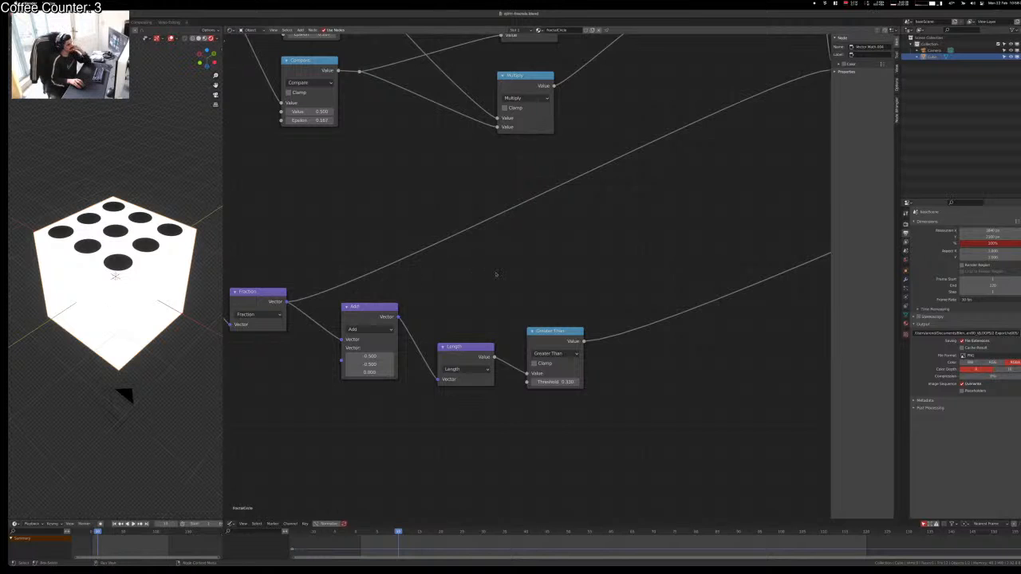
{"action": "middle_click_drag", "start_coordinate": [110, 334], "coordinate": [136, 156]}
{"action": "scroll", "coordinate": [276, 360], "scroll_direction": "down", "scroll_amount": 2}
{"action": "middle_click_drag", "start_coordinate": [499, 426], "coordinate": [431, 407]}
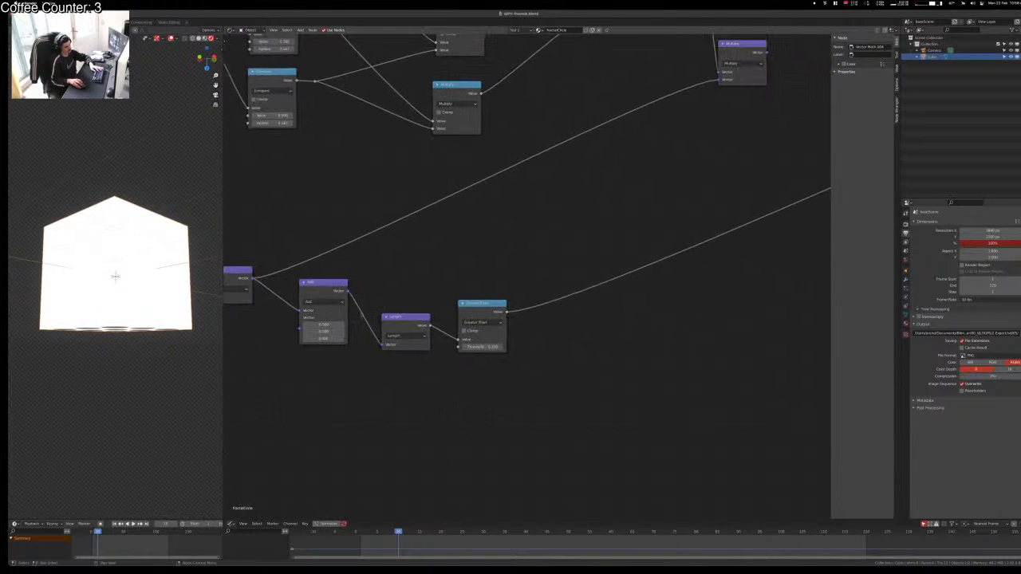
{"action": "left_click_drag", "start_coordinate": [322, 272], "coordinate": [377, 307]}
{"action": "left_click_drag", "start_coordinate": [334, 267], "coordinate": [508, 353]}
Step: Duplicate the Add, Length and Greater Than nodes below and feed the fraction vector into the copy
{"action": "key", "text": "g"}
{"action": "left_click", "coordinate": [634, 321]}
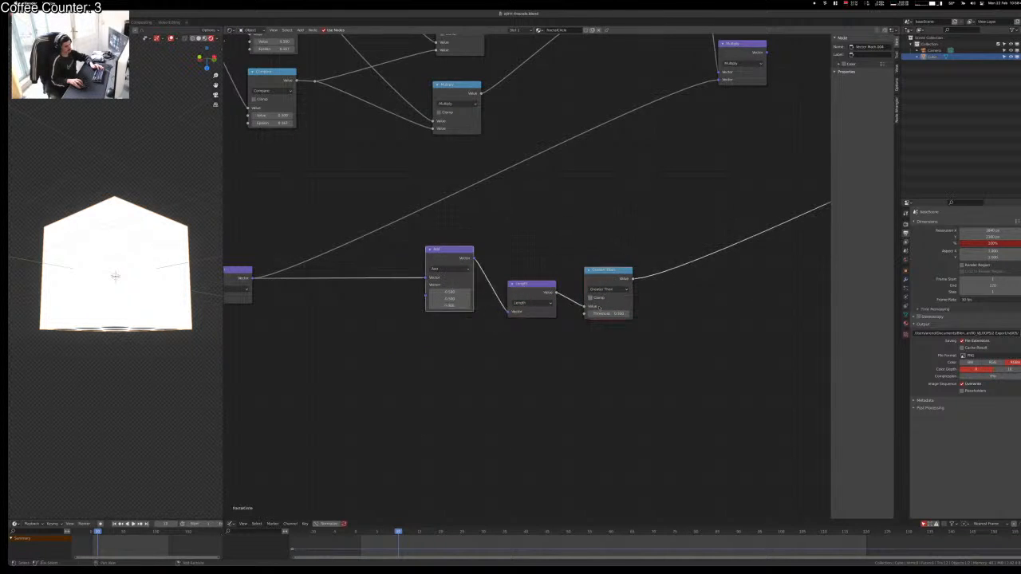
{"action": "key", "text": "shift+d"}
{"action": "left_click", "coordinate": [602, 410]}
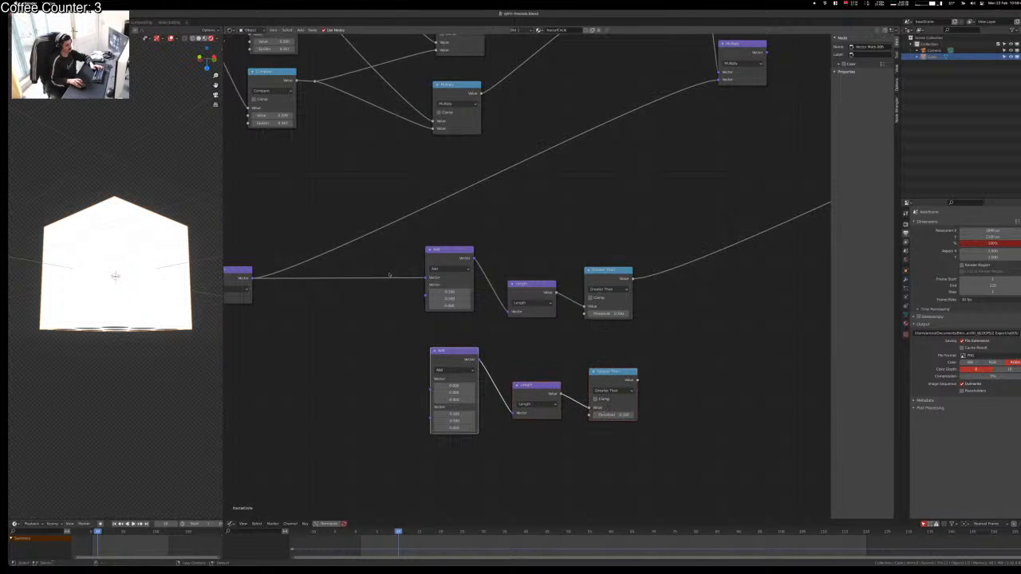
{"action": "right_click_drag", "start_coordinate": [377, 310], "coordinate": [434, 373], "text": "shift"}
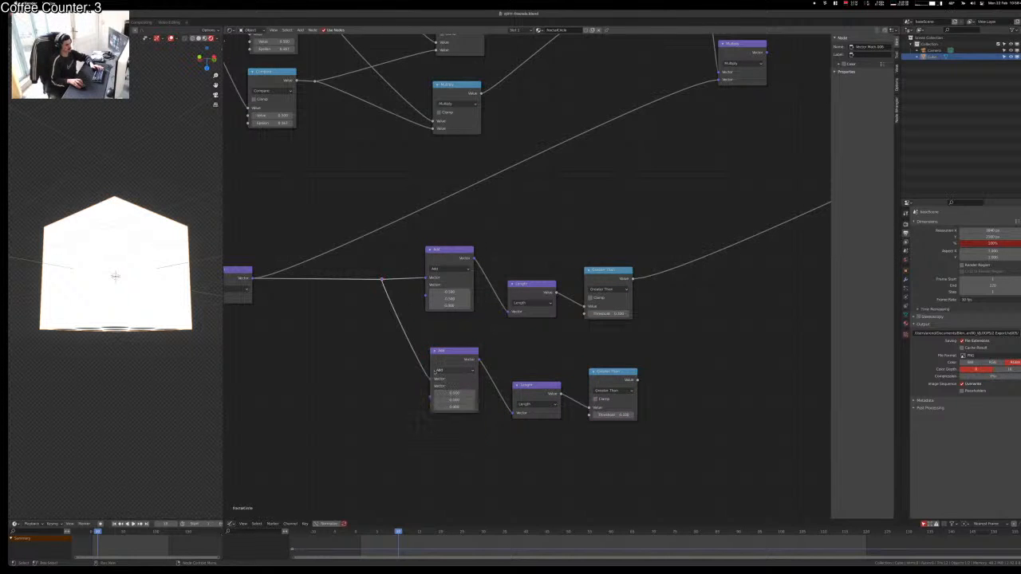
{"action": "middle_click_drag", "start_coordinate": [495, 442], "coordinate": [388, 421]}
{"action": "scroll", "coordinate": [383, 412], "scroll_direction": "up", "scroll_amount": 4}
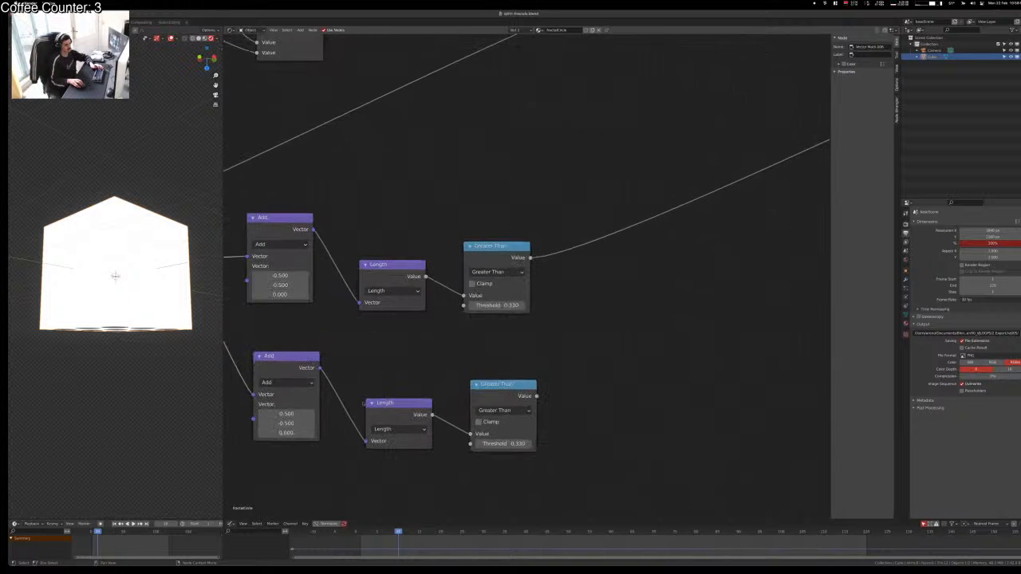
Step: Preview the copied Add and Greater Than outputs and set the copy's X offset to 0
{"action": "left_click", "coordinate": [296, 359], "text": "ctrl+shift"}
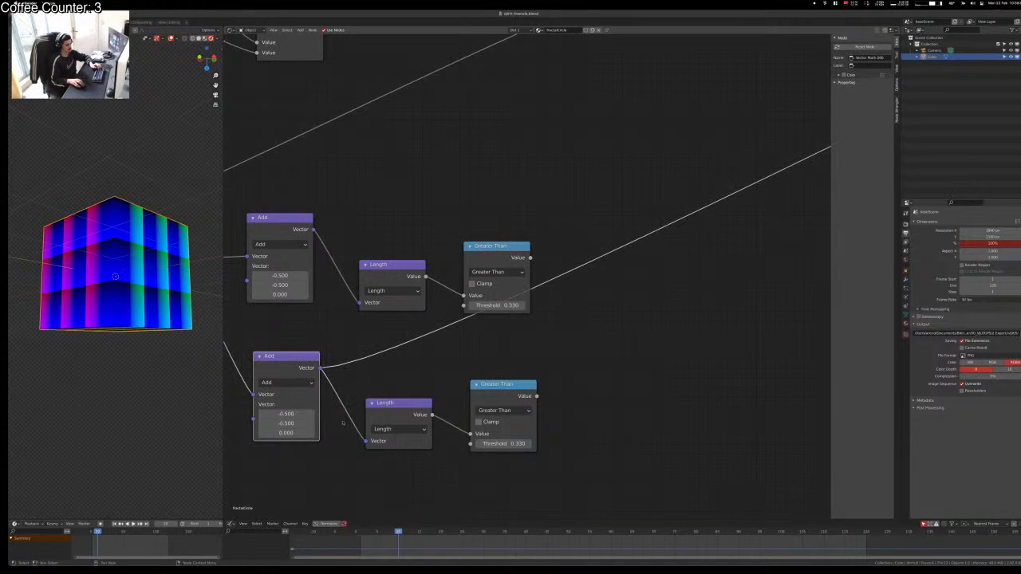
{"action": "left_click", "coordinate": [509, 385], "text": "ctrl+shift"}
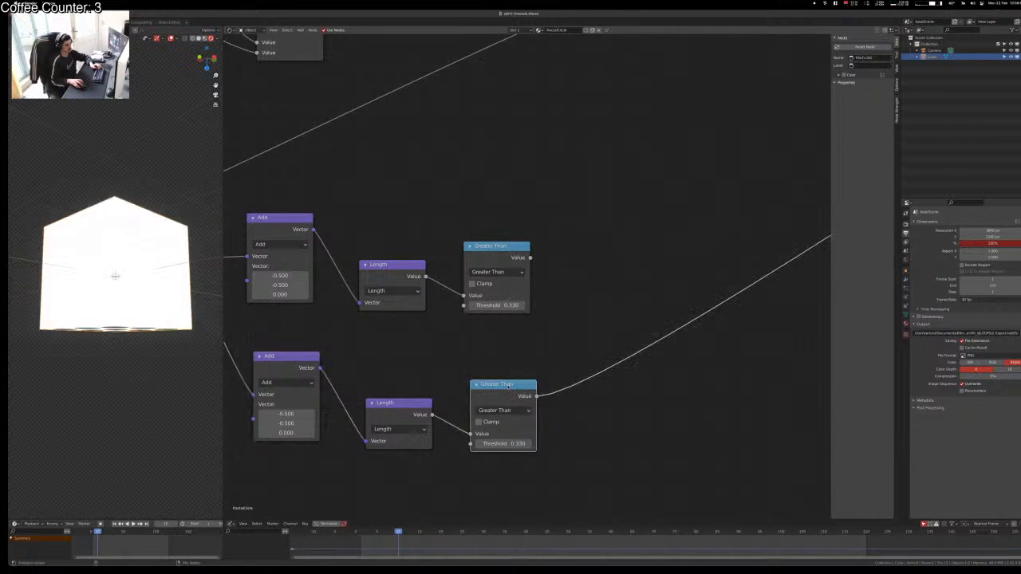
{"action": "double_click", "coordinate": [303, 411]}
{"action": "type", "text": "0"}
{"action": "key", "text": "Tab"}
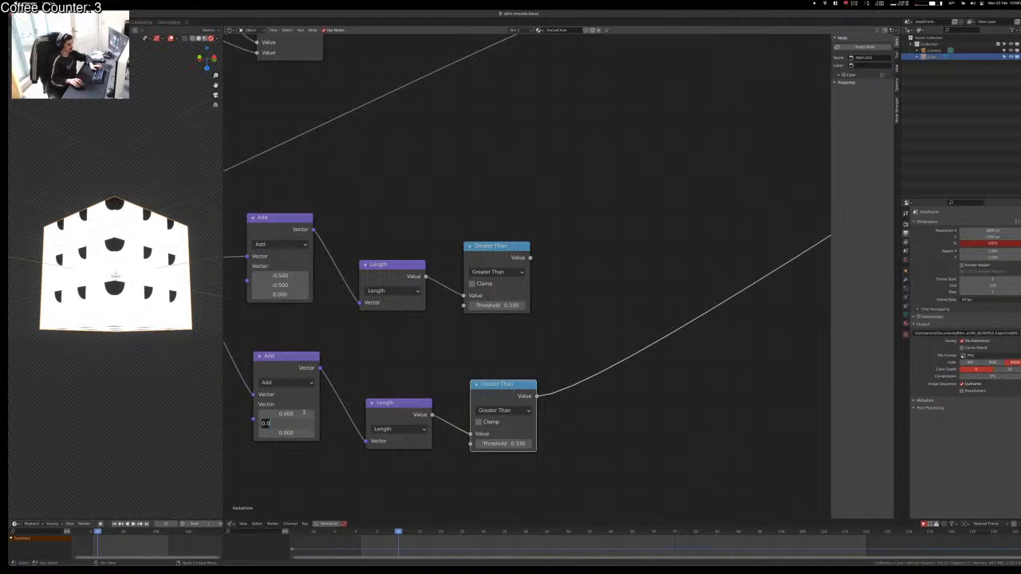
{"action": "type", "text": "0.01"}
{"action": "key", "text": "Return"}
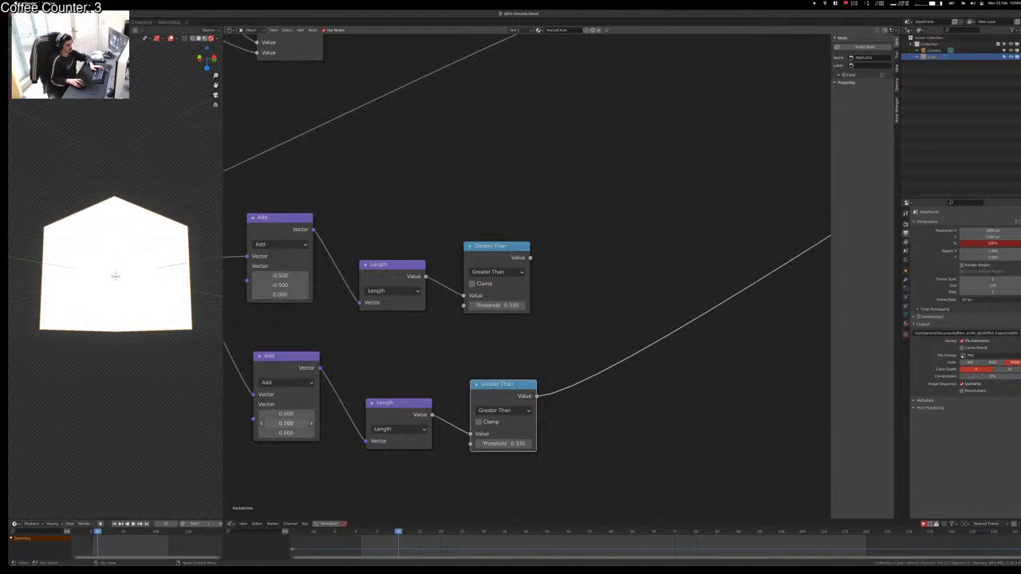
Step: Set the copied Add node's Y offset to -0.5, keeping X at 0
{"action": "left_click_drag", "start_coordinate": [286, 424], "coordinate": [262, 423], "text": "ctrl"}
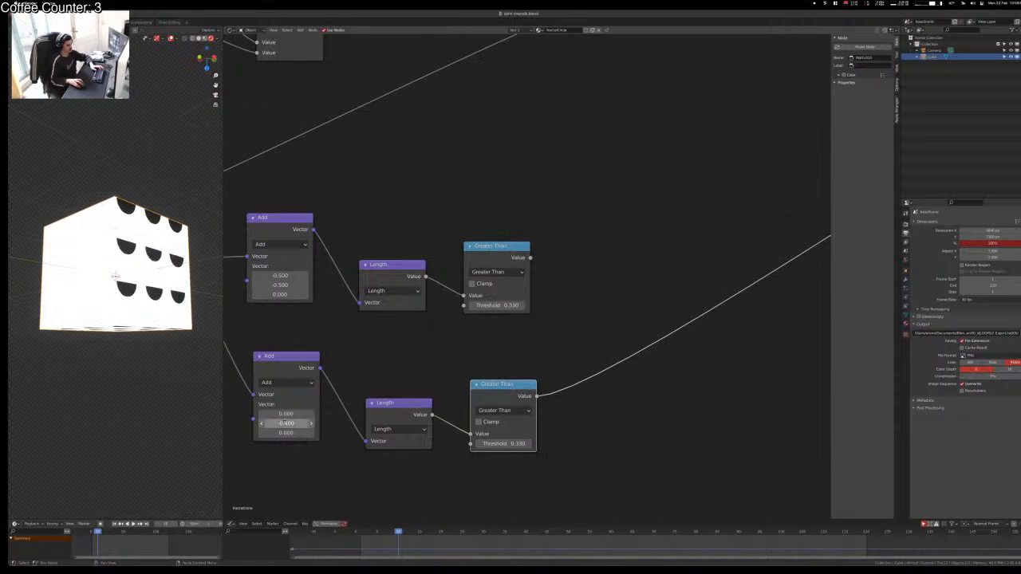
{"action": "left_click", "coordinate": [292, 424]}
{"action": "type", "text": "-"}
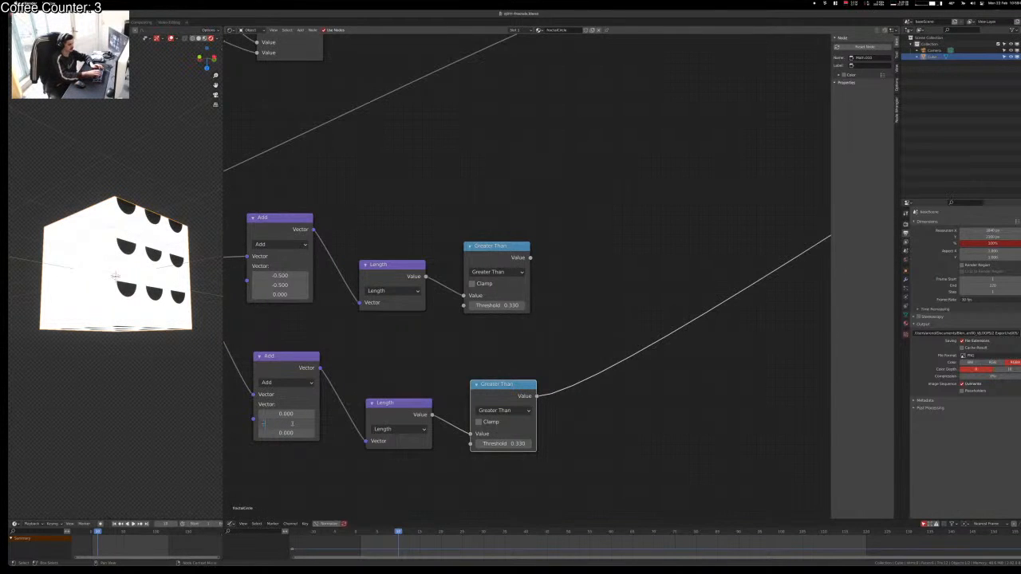
{"action": "type", "text": "0.5"}
{"action": "key", "text": "Tab"}
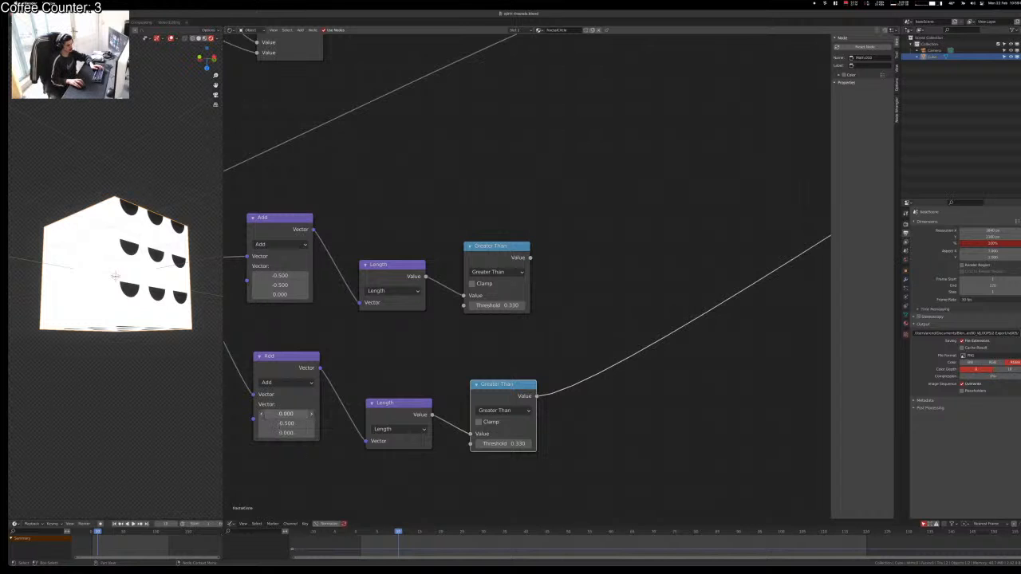
{"action": "left_click_drag", "start_coordinate": [300, 414], "coordinate": [268, 433], "text": "ctrl"}
{"action": "key", "text": "Escape"}
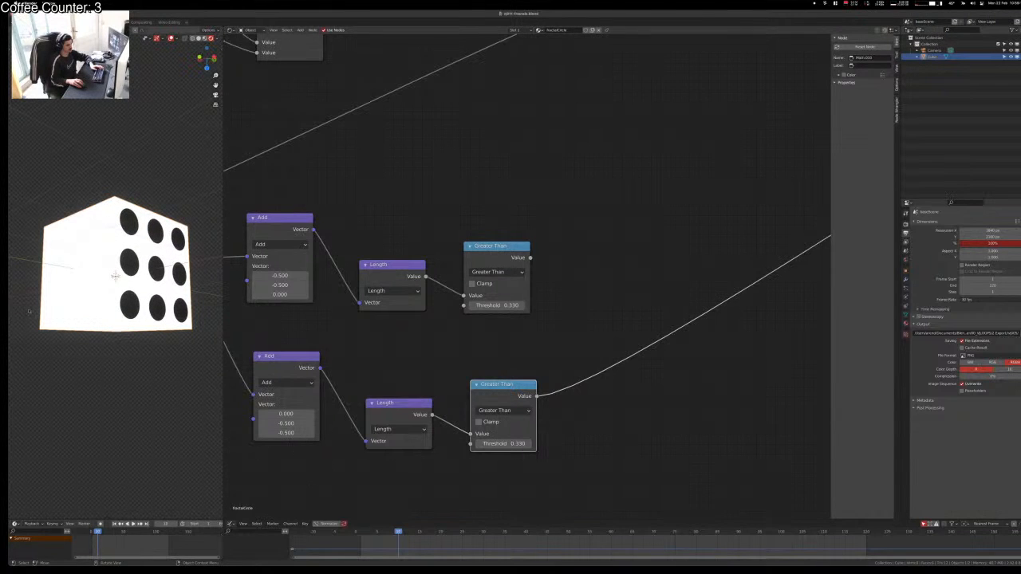
Step: Compare the upper and lower circle patterns on the cube, then deselect all nodes
{"action": "middle_click_drag", "start_coordinate": [29, 312], "coordinate": [117, 360]}
{"action": "left_click", "coordinate": [508, 250], "text": "ctrl+shift"}
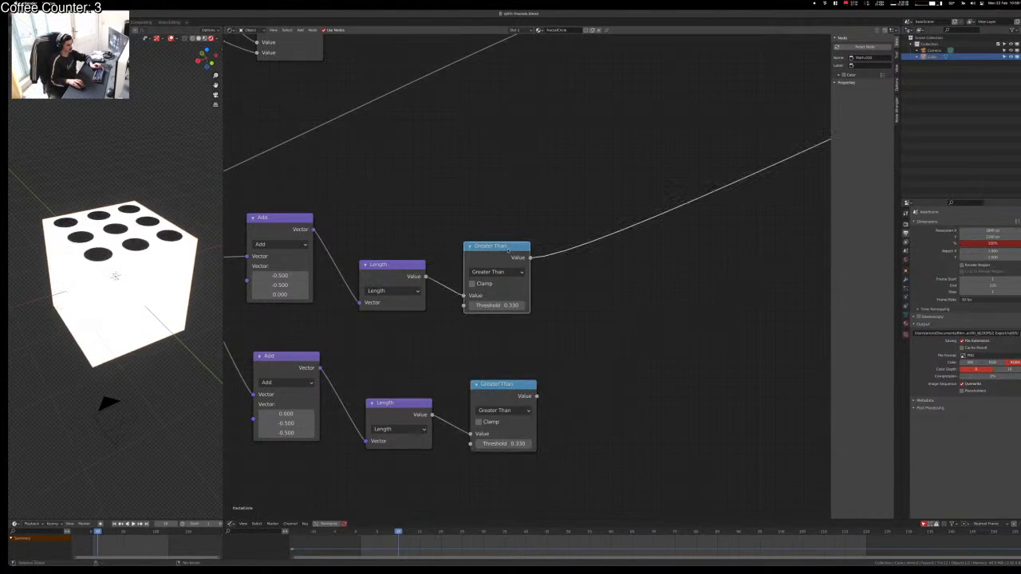
{"action": "left_click", "coordinate": [495, 385], "text": "ctrl+shift"}
{"action": "left_click", "coordinate": [486, 252], "text": "ctrl+shift"}
{"action": "left_click", "coordinate": [483, 385], "text": "ctrl+shift"}
{"action": "middle_click_drag", "start_coordinate": [424, 370], "coordinate": [523, 373]}
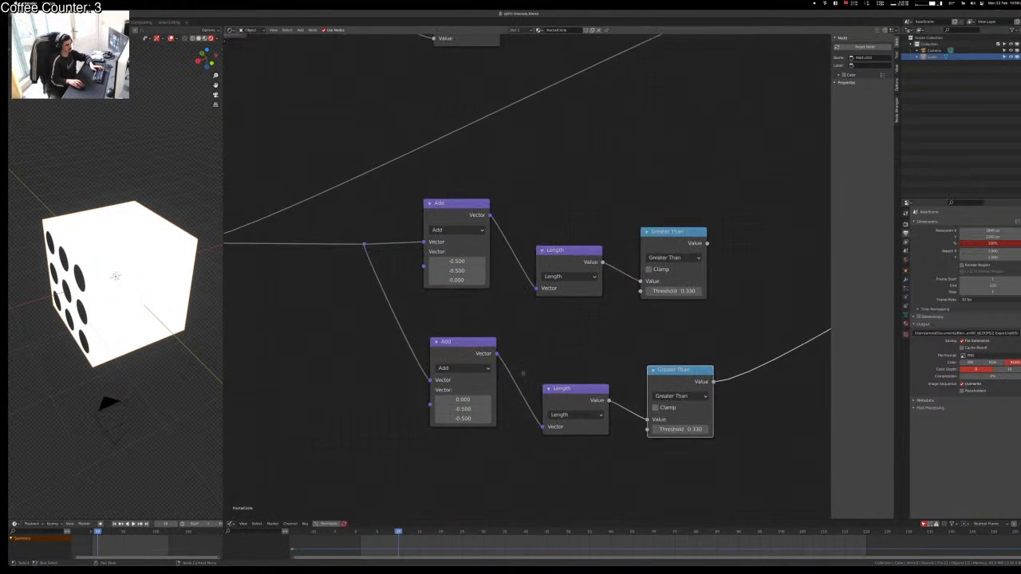
{"action": "left_click", "coordinate": [526, 330]}
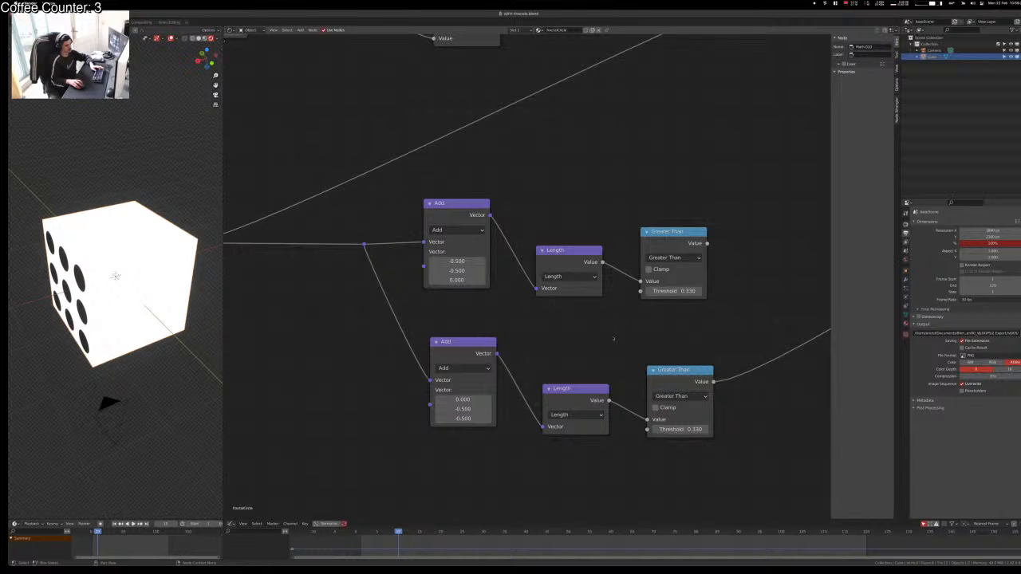
Step: Move the lower Add, Length and Greater Than nodes up-left, closer to the top row
{"action": "middle_click_drag", "start_coordinate": [577, 370], "coordinate": [485, 311]}
{"action": "left_click_drag", "start_coordinate": [401, 301], "coordinate": [391, 286]}
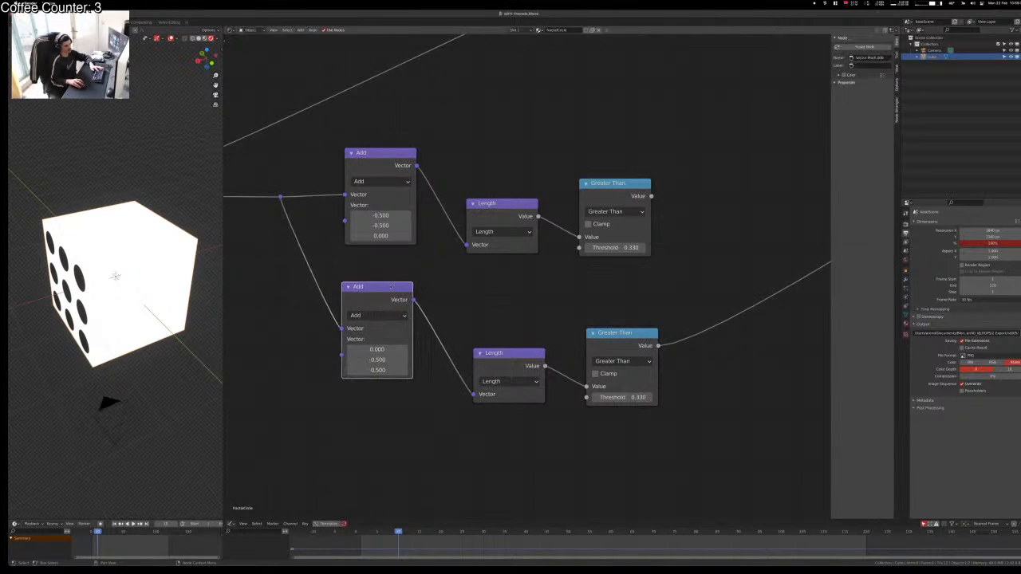
{"action": "left_click_drag", "start_coordinate": [500, 367], "coordinate": [484, 325]}
{"action": "left_click_drag", "start_coordinate": [610, 344], "coordinate": [567, 292]}
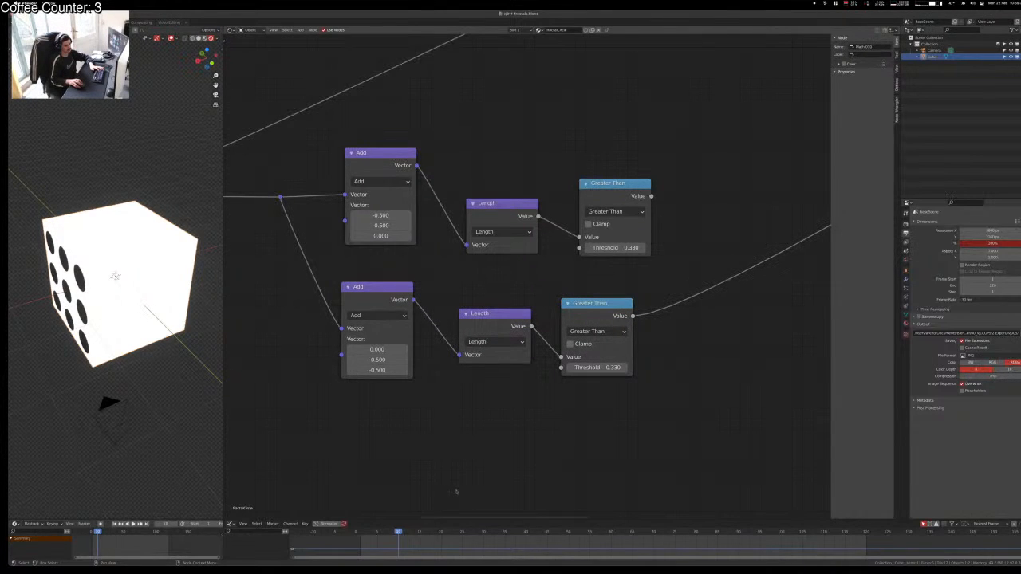
Step: Orbit the cube and preview the top Greater Than result, showing nine dots on one face
{"action": "middle_click_drag", "start_coordinate": [486, 483], "coordinate": [488, 446]}
{"action": "scroll", "coordinate": [348, 467], "scroll_direction": "down", "scroll_amount": 1}
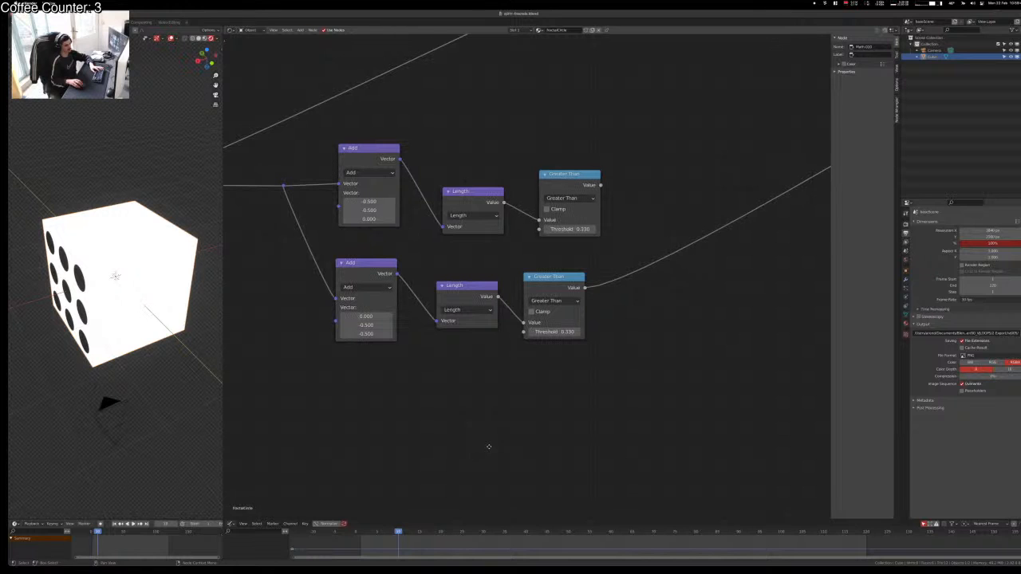
{"action": "middle_click_drag", "start_coordinate": [64, 354], "coordinate": [108, 378]}
{"action": "middle_click_drag", "start_coordinate": [151, 351], "coordinate": [131, 359]}
{"action": "left_click", "coordinate": [567, 185], "text": "ctrl+shift"}
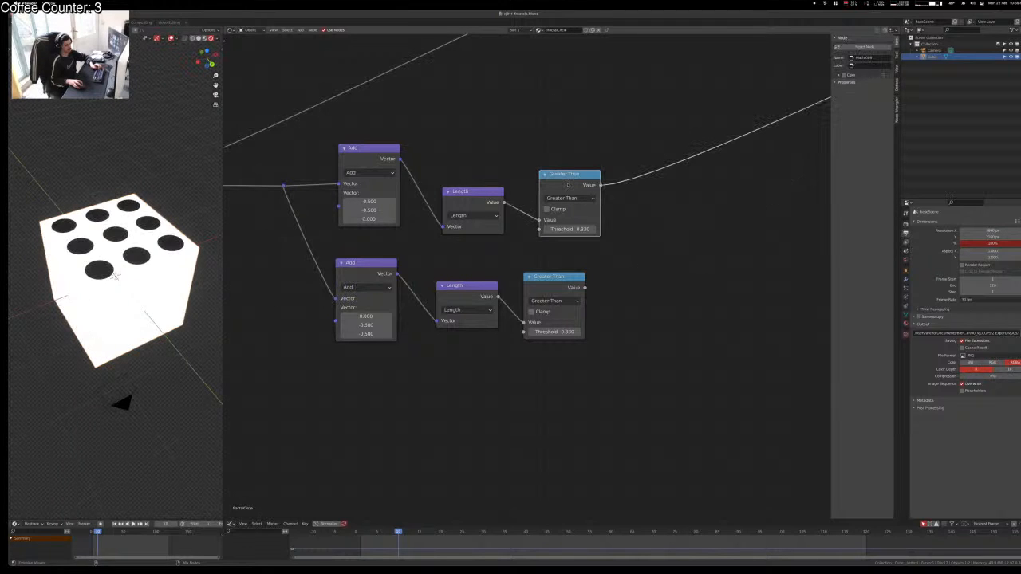
Step: Deselect, then box-select both Add–Length–Greater Than rows
{"action": "left_click", "coordinate": [470, 387]}
{"action": "middle_click_drag", "start_coordinate": [473, 352], "coordinate": [477, 278]}
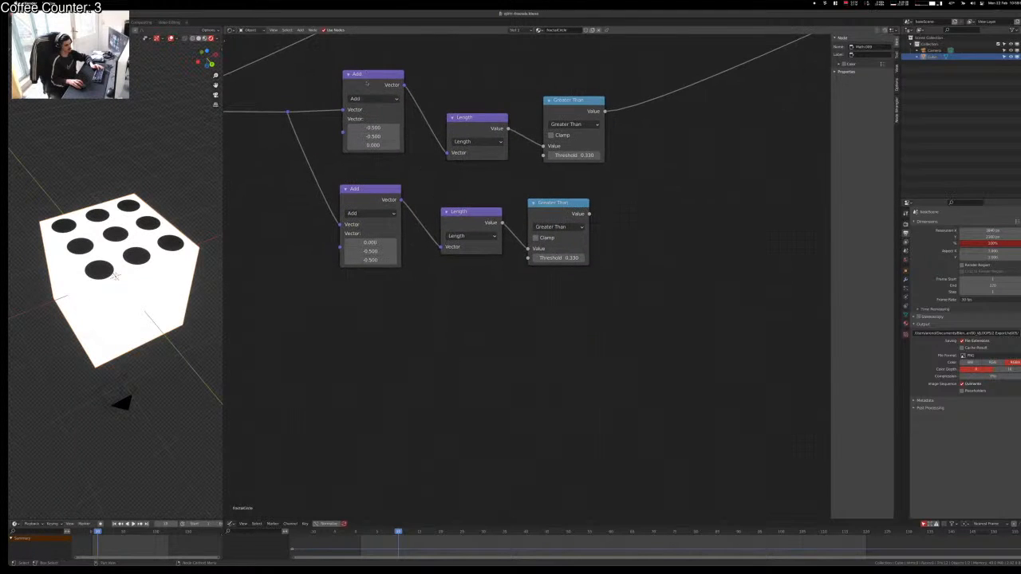
{"action": "left_click_drag", "start_coordinate": [362, 50], "coordinate": [571, 274]}
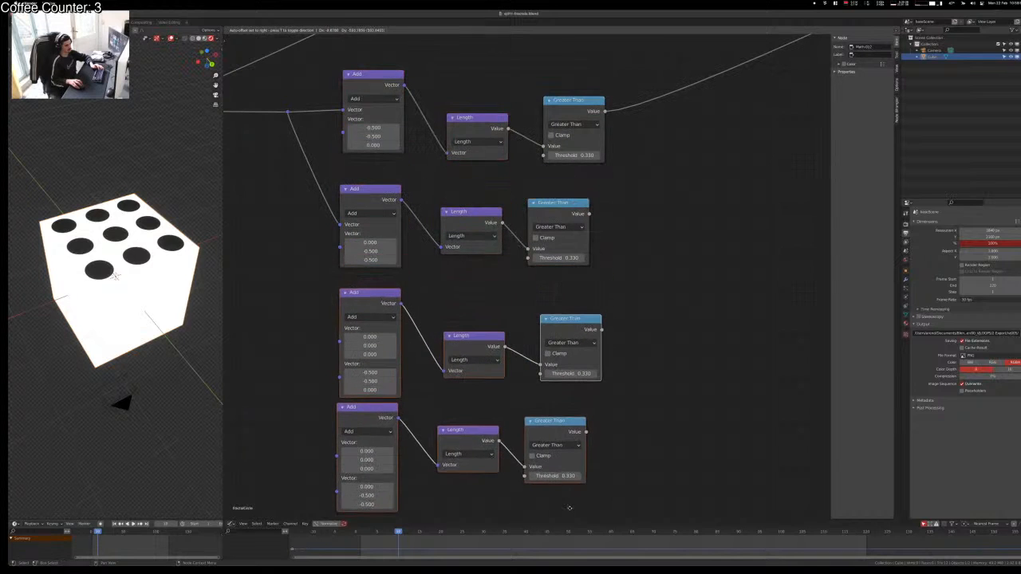
Step: Duplicate the lower node row and place the copy below the others
{"action": "key", "text": "Escape"}
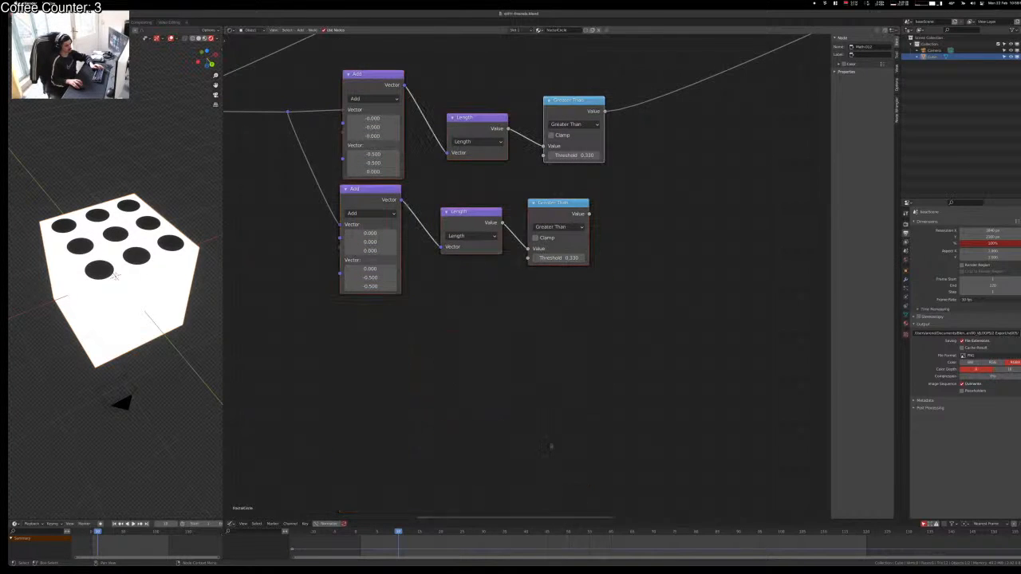
{"action": "key", "text": "x"}
{"action": "left_click", "coordinate": [377, 197]}
{"action": "left_click_drag", "start_coordinate": [373, 170], "coordinate": [560, 261]}
{"action": "key", "text": "shift+d"}
{"action": "left_click", "coordinate": [563, 368]}
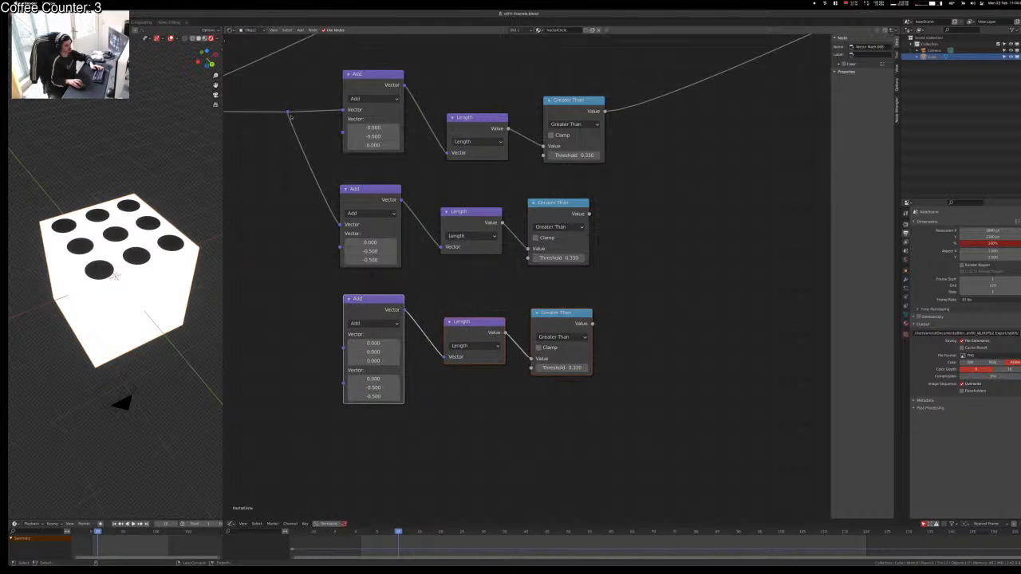
Step: Feed the shared coordinates into the new Add node and set its vector to 0
{"action": "left_click_drag", "start_coordinate": [288, 112], "coordinate": [378, 371]}
{"action": "type", "text": "0"}
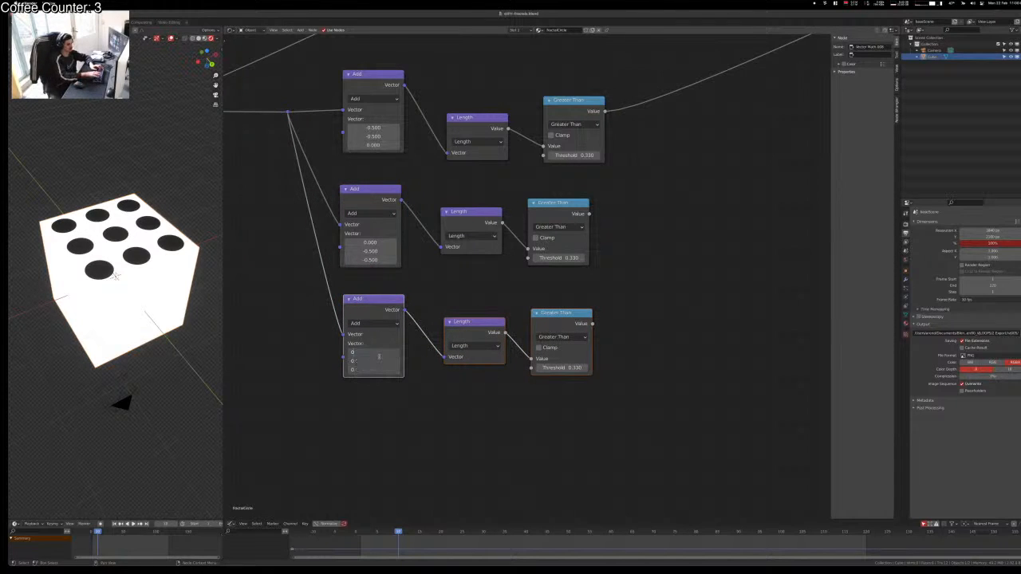
{"action": "key", "text": "Tab"}
Step: Compare the bottom, middle and top rows' results on the cube
{"action": "left_click", "coordinate": [560, 315], "text": "ctrl+shift"}
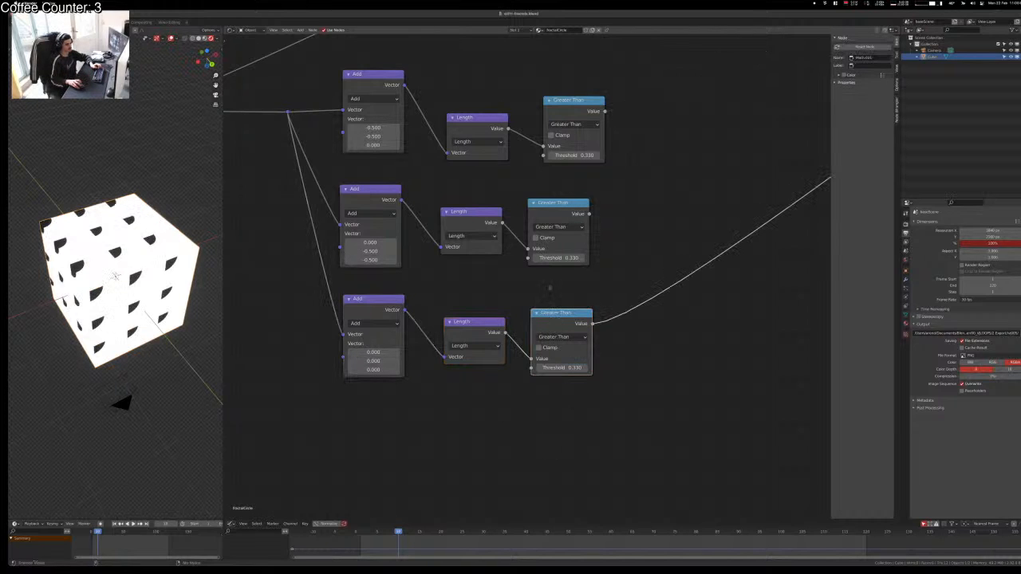
{"action": "left_click", "coordinate": [561, 208], "text": "ctrl+shift"}
{"action": "left_click", "coordinate": [582, 120], "text": "ctrl+shift"}
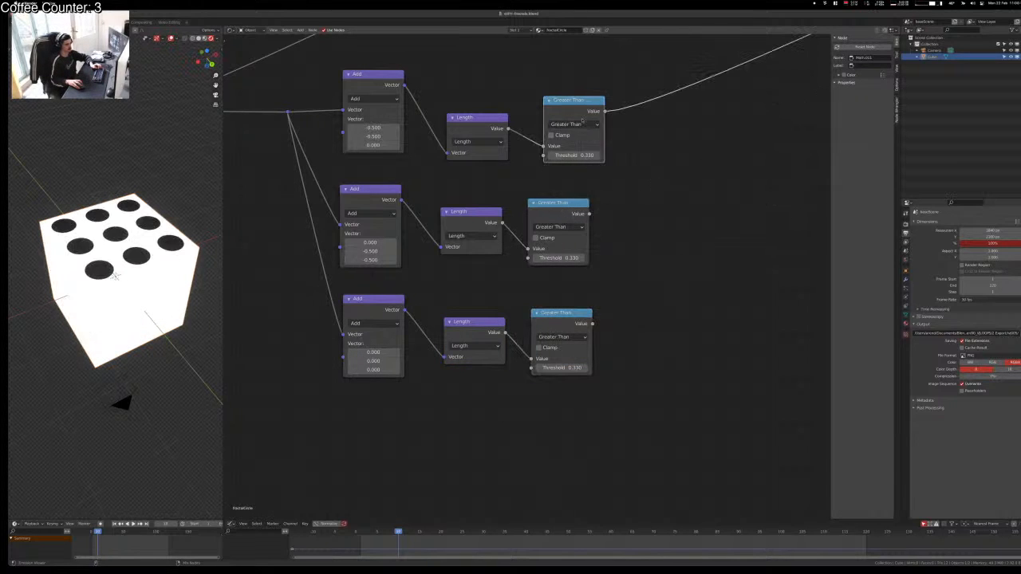
{"action": "left_click", "coordinate": [568, 316], "text": "ctrl+shift"}
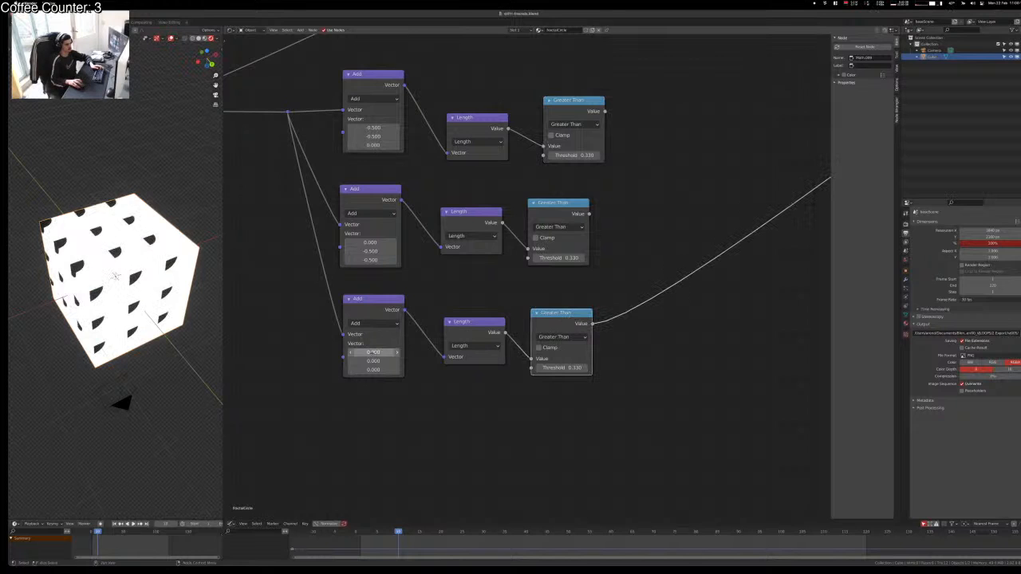
Step: Set the bottom Add node's offset to X -0.5 and Z -0.5
{"action": "mouse_move", "coordinate": [373, 353]}
{"action": "left_mouse_down"}
{"action": "mouse_move", "coordinate": [390, 353]}
{"action": "mouse_move", "coordinate": [356, 353]}
{"action": "left_mouse_up"}
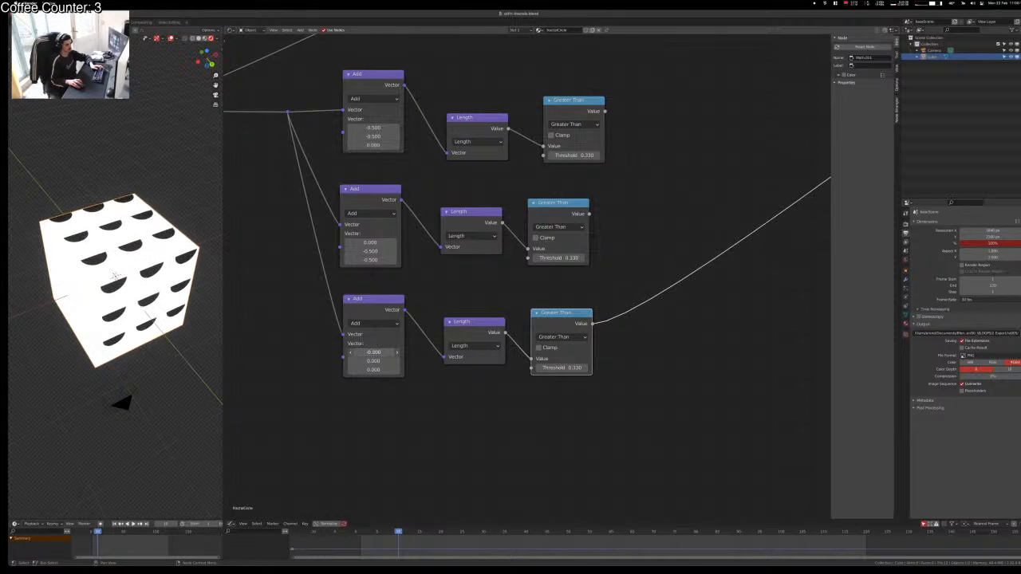
{"action": "left_click", "coordinate": [373, 352]}
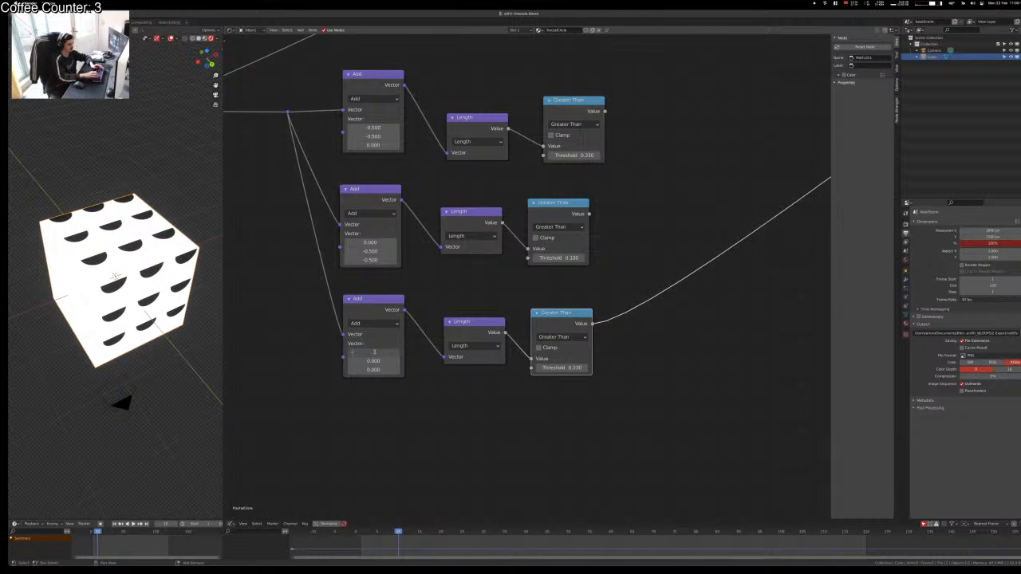
{"action": "type", "text": "-0.5"}
{"action": "key", "text": "Tab"}
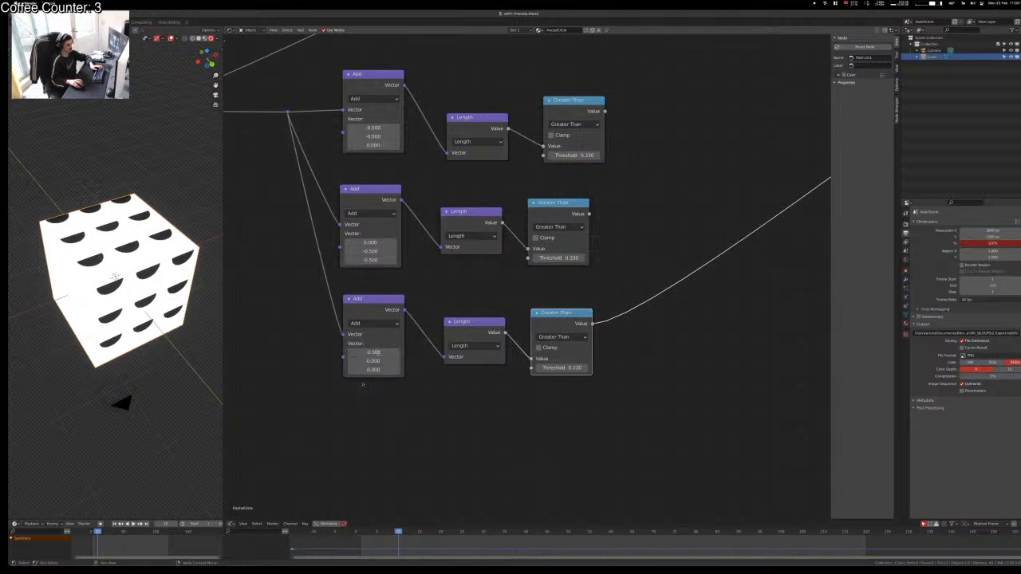
{"action": "left_click_drag", "start_coordinate": [365, 370], "coordinate": [343, 370]}
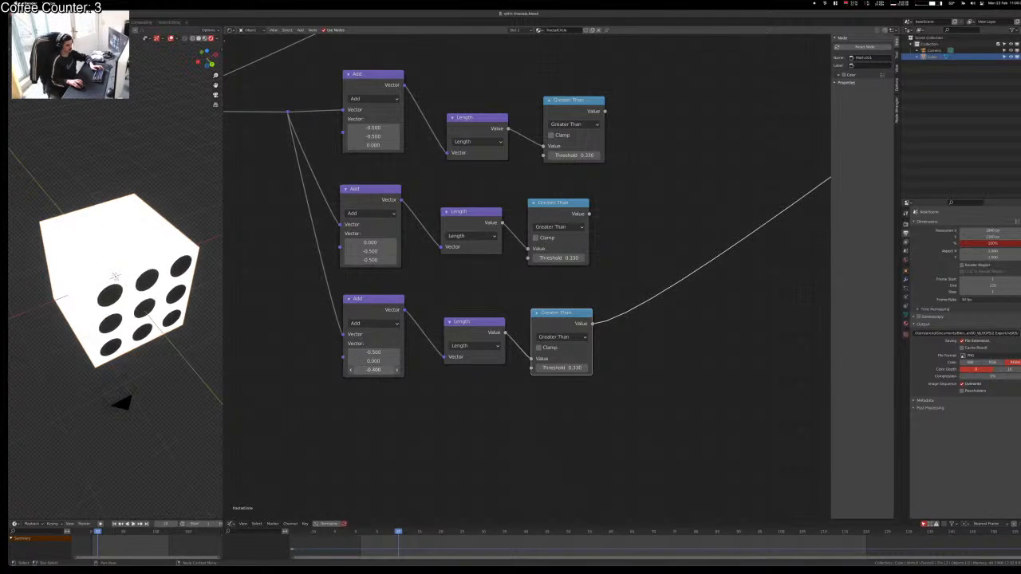
{"action": "left_click", "coordinate": [372, 370]}
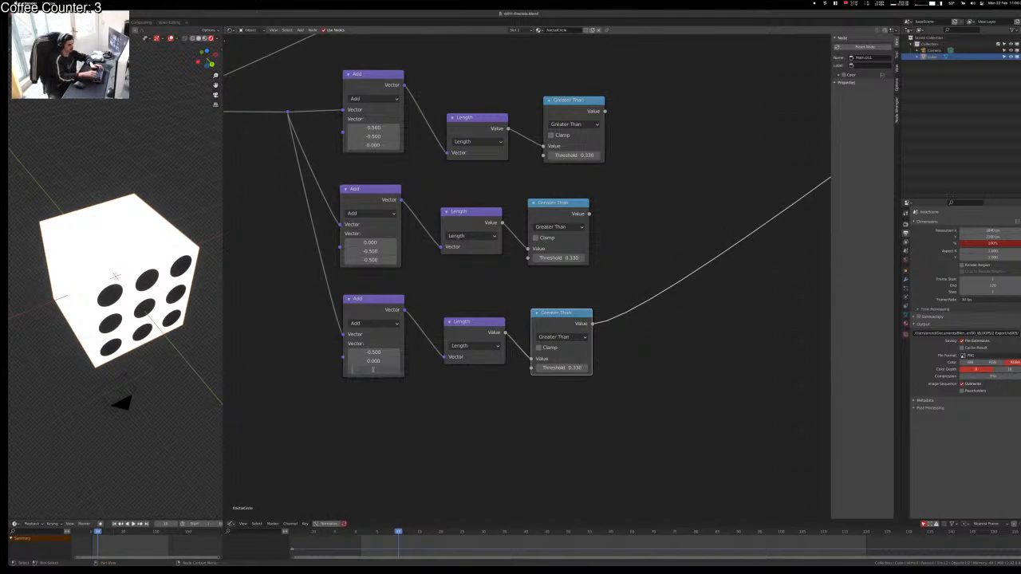
{"action": "key", "text": "Return"}
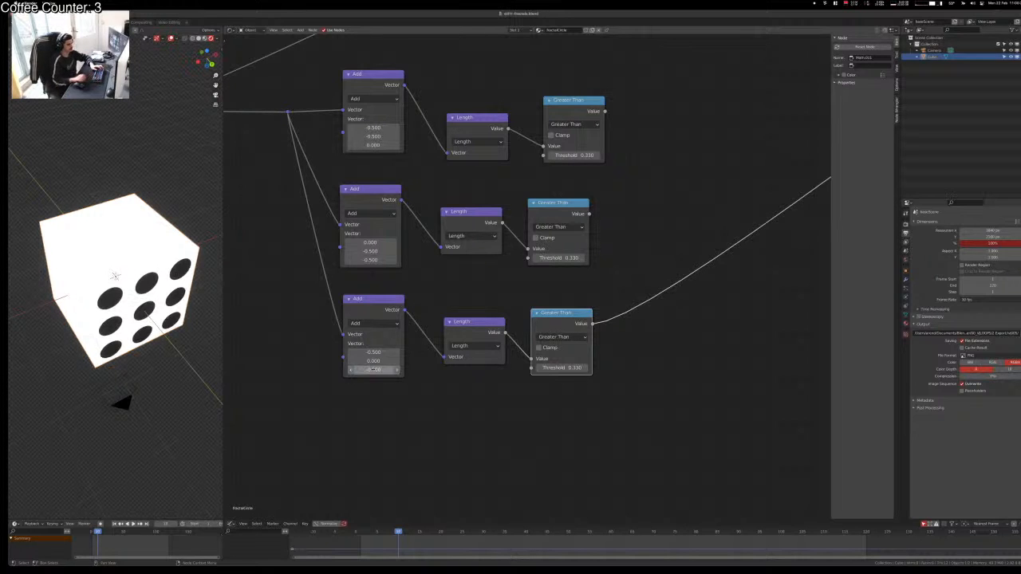
Step: Deselect all and preview the middle and top rows' results on the cube
{"action": "left_click", "coordinate": [621, 456]}
{"action": "left_click", "coordinate": [550, 202], "text": "ctrl+shift"}
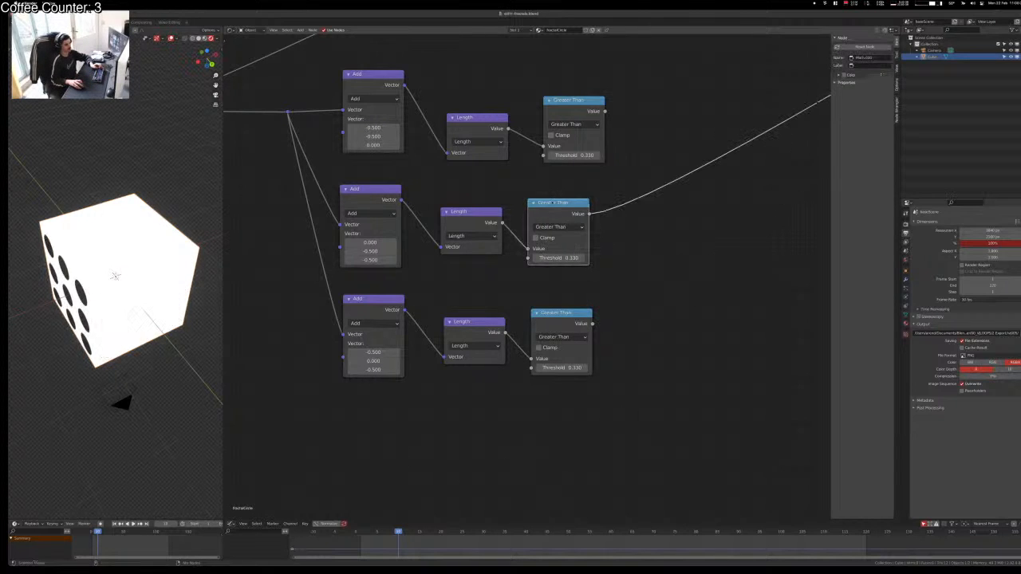
{"action": "left_click", "coordinate": [571, 104], "text": "ctrl+shift"}
Step: Cut the top Greater Than's output link and delete the unwanted Mix node
{"action": "middle_click_drag", "start_coordinate": [682, 226], "coordinate": [474, 264]}
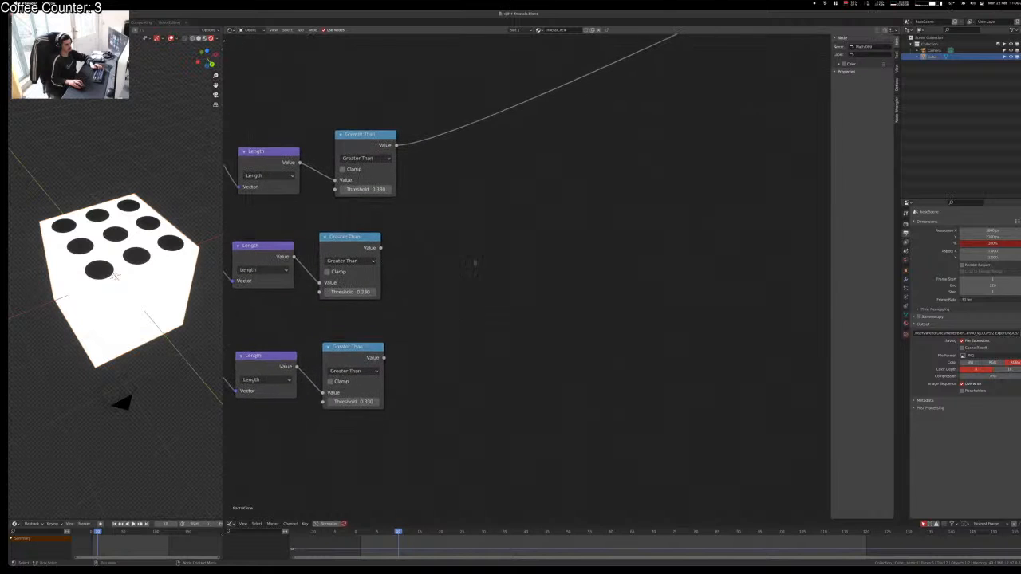
{"action": "right_click_drag", "start_coordinate": [445, 109], "coordinate": [456, 175], "text": "ctrl"}
{"action": "right_click_drag", "start_coordinate": [377, 158], "coordinate": [375, 247], "text": "ctrl+shift"}
{"action": "key", "text": "x"}
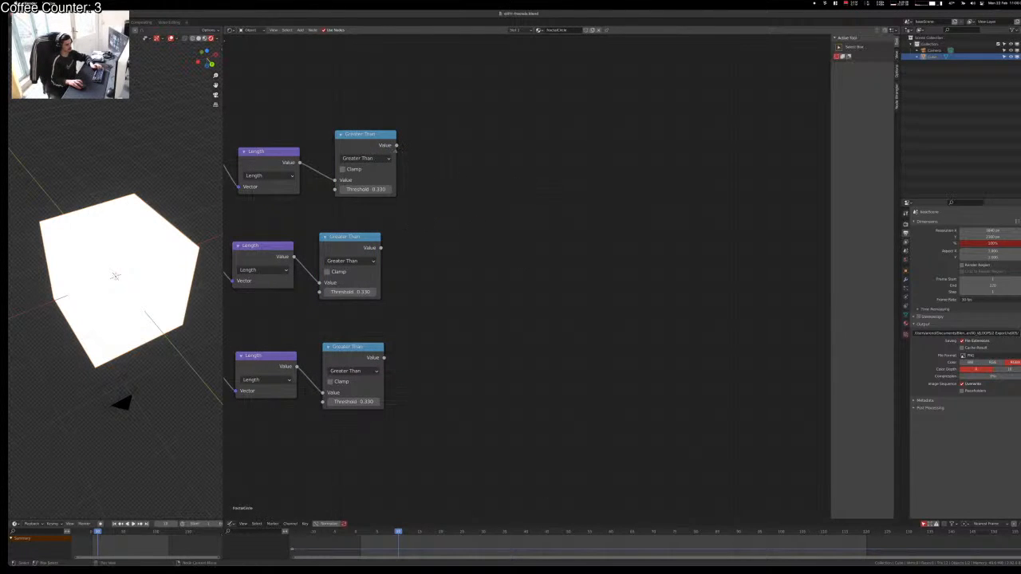
Step: Duplicate a math node and feed it the top and middle Greater Than results
{"action": "key", "text": "shift+d"}
{"action": "left_click", "coordinate": [523, 196]}
{"action": "left_click", "coordinate": [494, 209]}
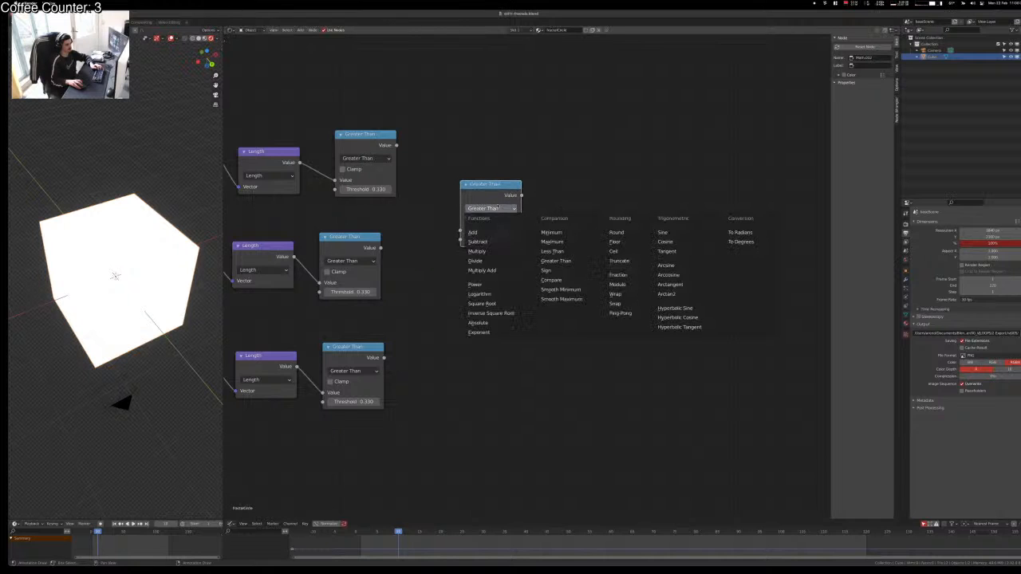
{"action": "left_click_drag", "start_coordinate": [397, 145], "coordinate": [460, 230]}
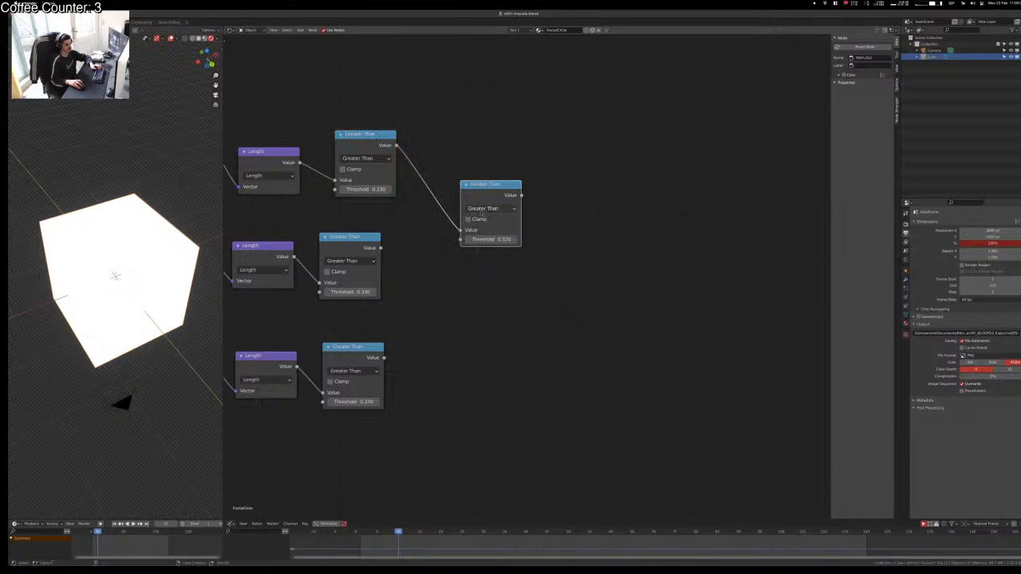
{"action": "right_click_drag", "start_coordinate": [366, 243], "coordinate": [483, 196], "text": "alt"}
{"action": "left_click", "coordinate": [482, 187], "text": "ctrl+shift"}
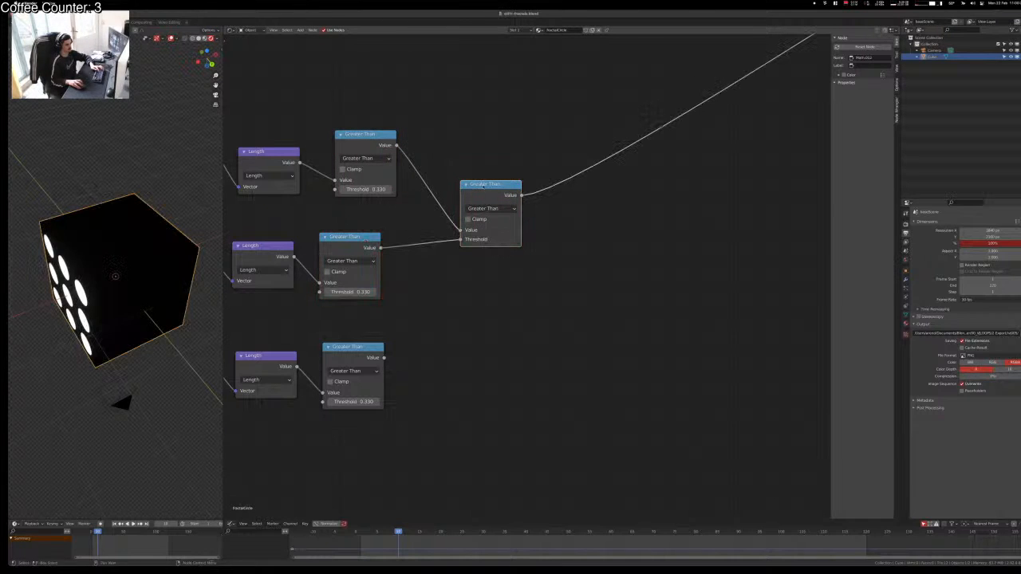
{"action": "left_click_drag", "start_coordinate": [483, 185], "coordinate": [459, 189]}
{"action": "key", "text": "BackSpace"}
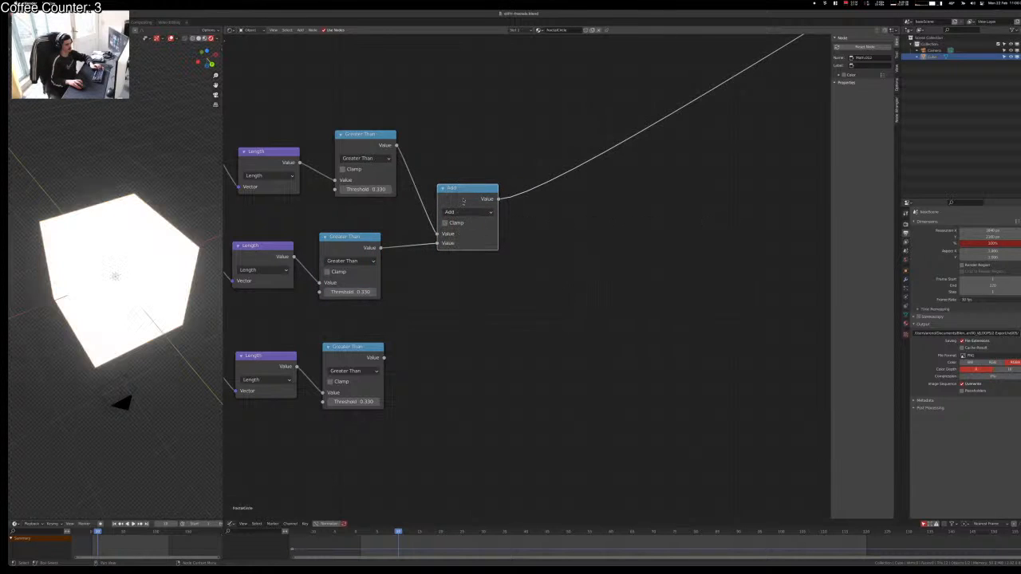
Step: Set the combining node's operation to Multiply and check the cube's faces
{"action": "middle_click_drag", "start_coordinate": [143, 297], "coordinate": [192, 245]}
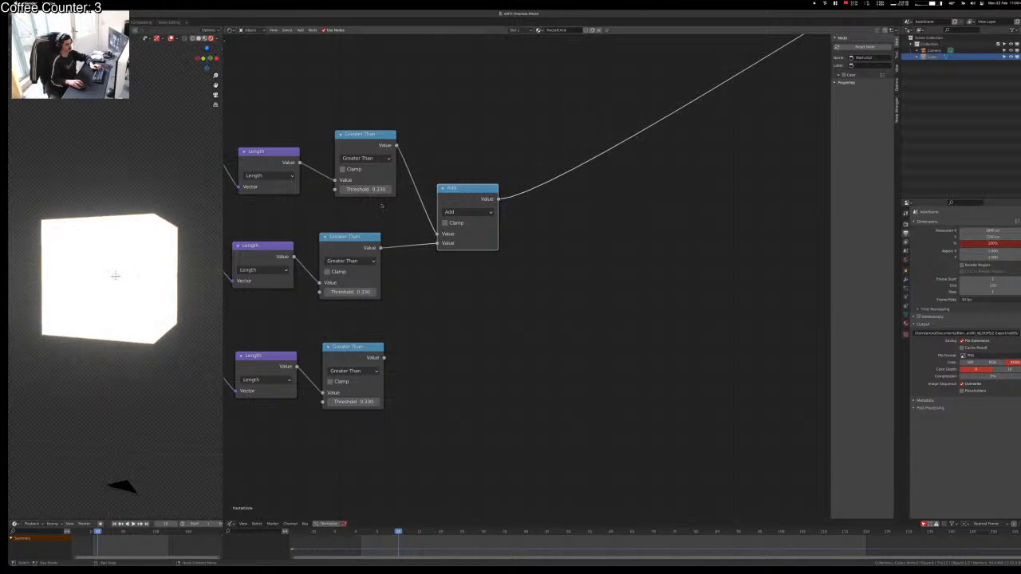
{"action": "left_click", "coordinate": [455, 212]}
{"action": "left_click", "coordinate": [458, 232]}
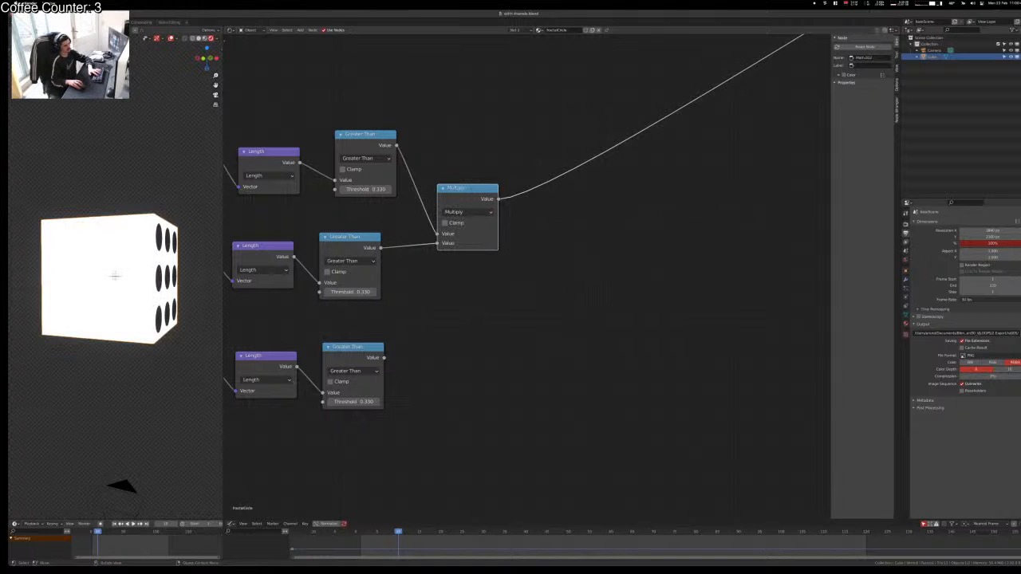
{"action": "middle_click_drag", "start_coordinate": [106, 300], "coordinate": [160, 319]}
Step: Add a second Multiply node that also takes the bottom Greater Than result
{"action": "left_click", "coordinate": [661, 344]}
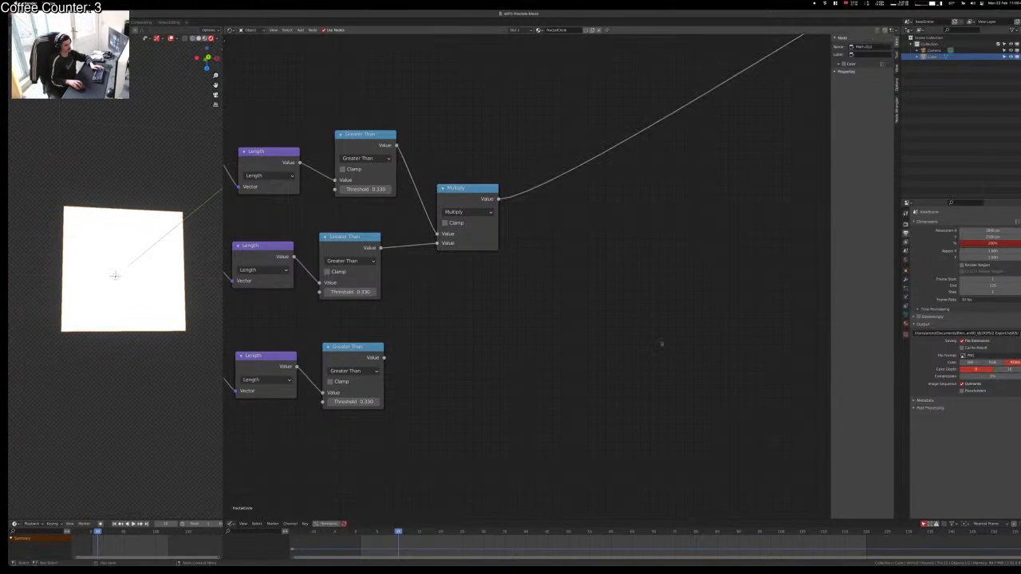
{"action": "left_click", "coordinate": [479, 201]}
{"action": "key", "text": "shift+d"}
{"action": "left_click", "coordinate": [581, 180]}
{"action": "key", "text": "g"}
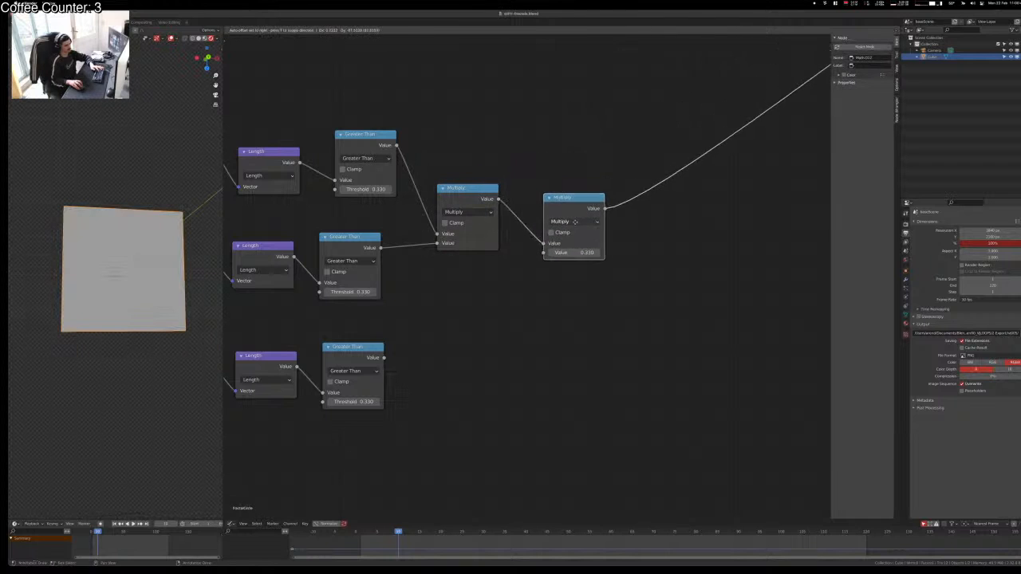
{"action": "left_click", "coordinate": [567, 230]}
{"action": "right_click_drag", "start_coordinate": [351, 375], "coordinate": [569, 228], "text": "alt"}
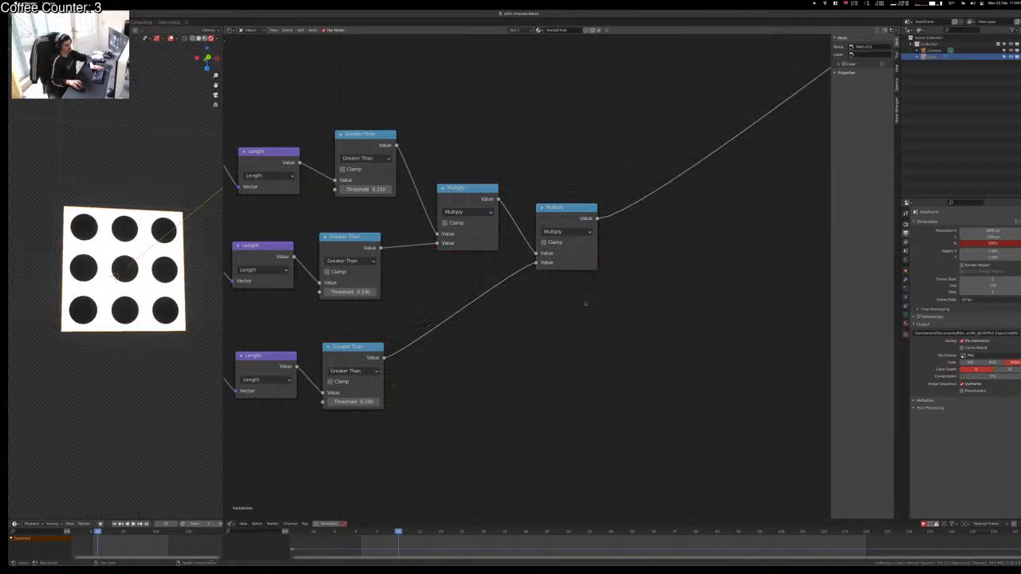
{"action": "mouse_move", "coordinate": [569, 227]}
{"action": "left_mouse_down"}
{"action": "mouse_move", "coordinate": [556, 240]}
{"action": "mouse_move", "coordinate": [564, 243]}
{"action": "left_mouse_up"}
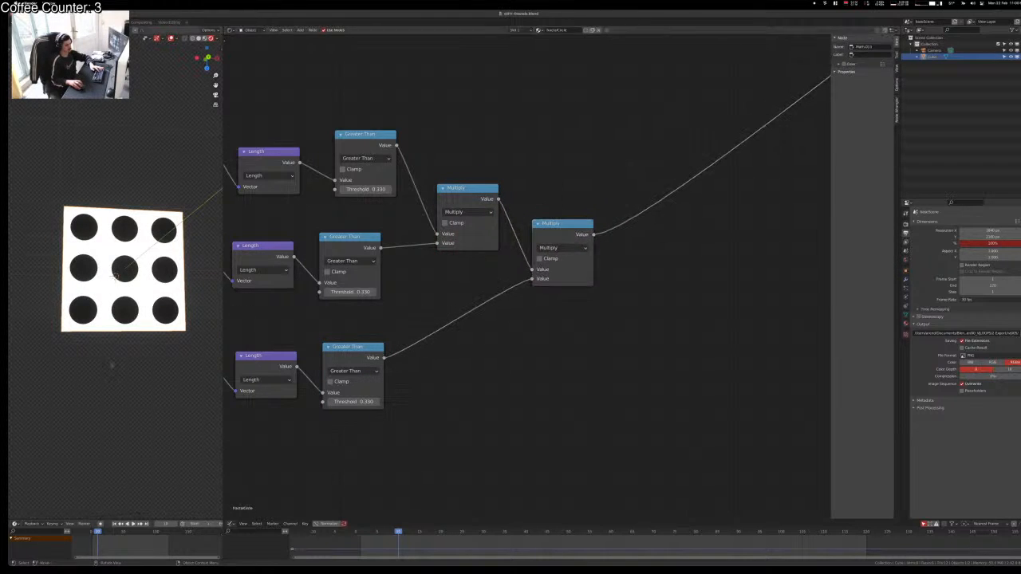
Step: Orbit around the dotted cube and pan the node editor to the Add nodes
{"action": "middle_click_drag", "start_coordinate": [123, 404], "coordinate": [139, 383]}
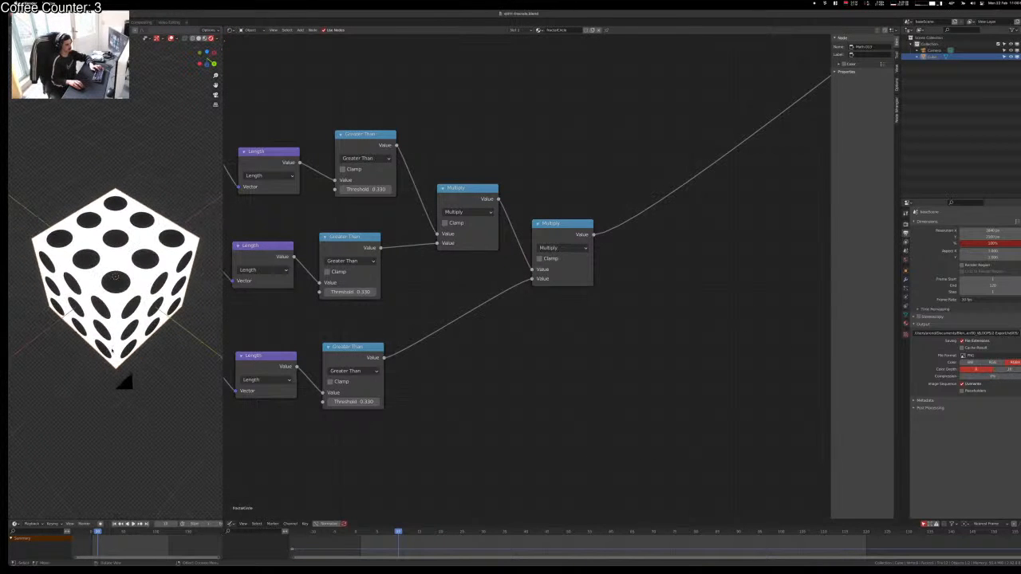
{"action": "middle_click_drag", "start_coordinate": [447, 418], "coordinate": [659, 426]}
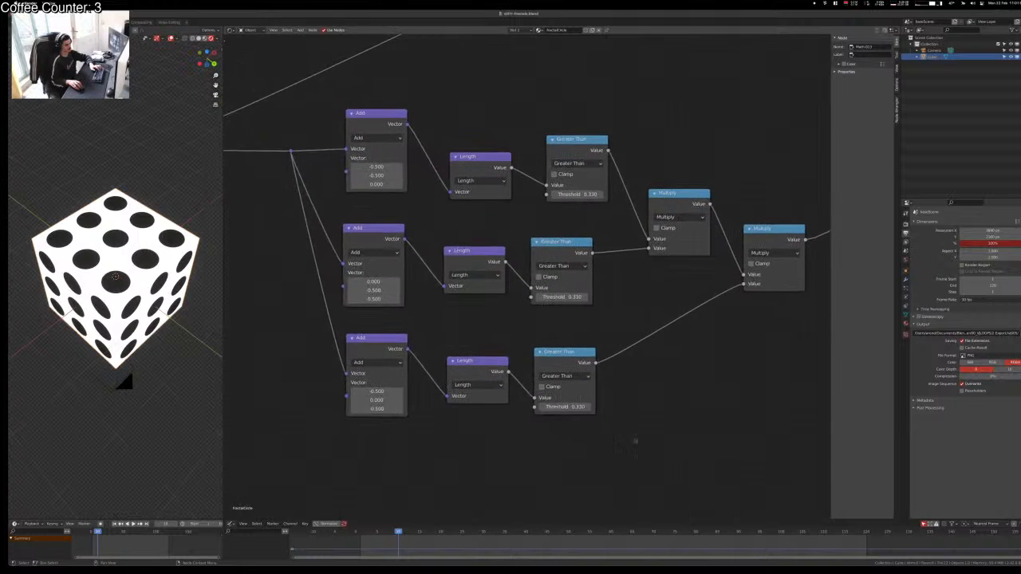
{"action": "scroll", "coordinate": [589, 503], "scroll_direction": "down", "scroll_amount": 2}
Step: Add a Value node and connect it to all three Greater Than thresholds
{"action": "middle_click_drag", "start_coordinate": [492, 469], "coordinate": [700, 447]}
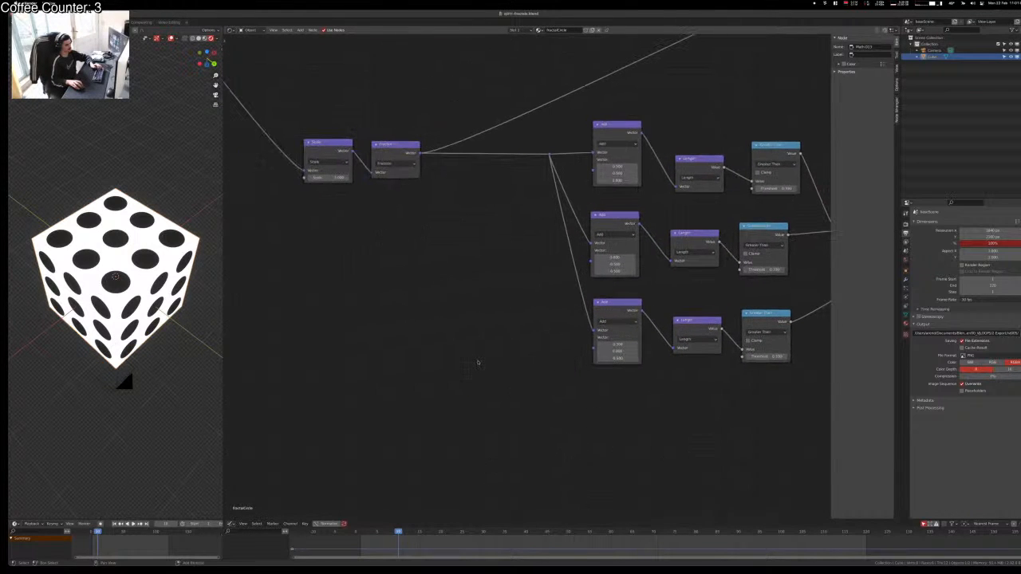
{"action": "key", "text": "shift+a"}
{"action": "type", "text": "sval"}
{"action": "key", "text": "Return"}
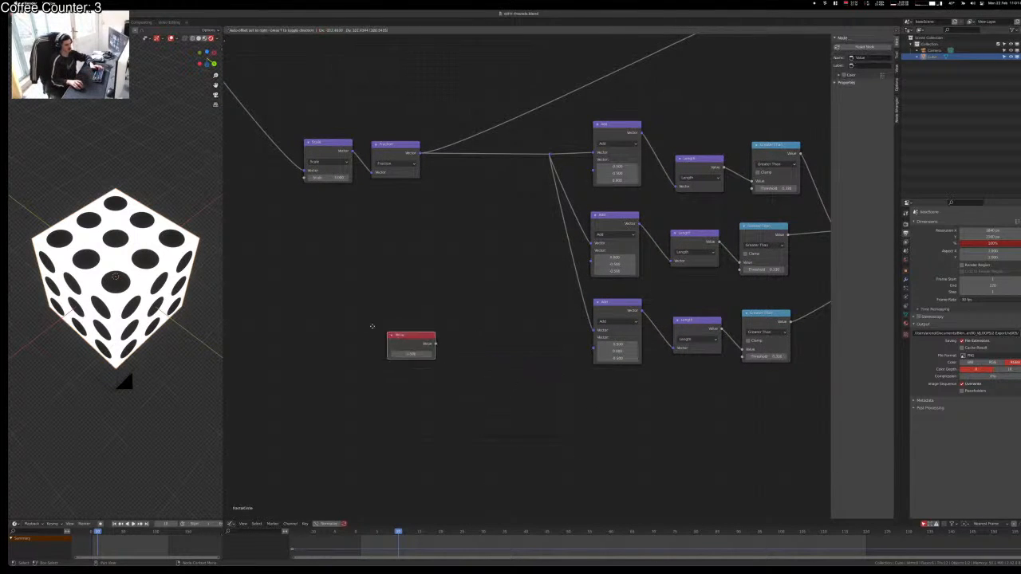
{"action": "left_click", "coordinate": [378, 295]}
{"action": "right_click_drag", "start_coordinate": [780, 166], "coordinate": [784, 165], "text": "alt"}
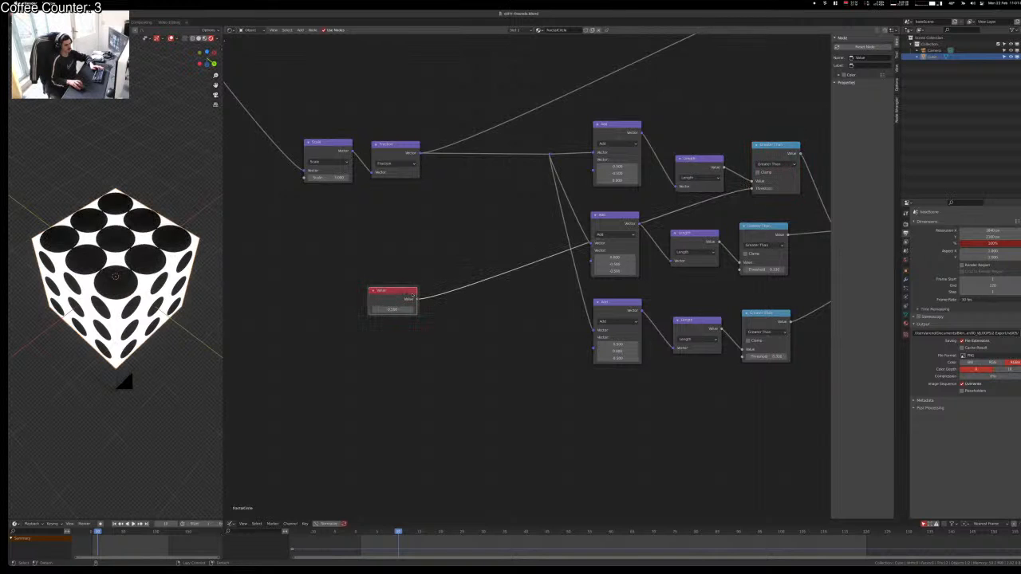
{"action": "right_click_drag", "start_coordinate": [412, 295], "coordinate": [758, 263], "text": "alt"}
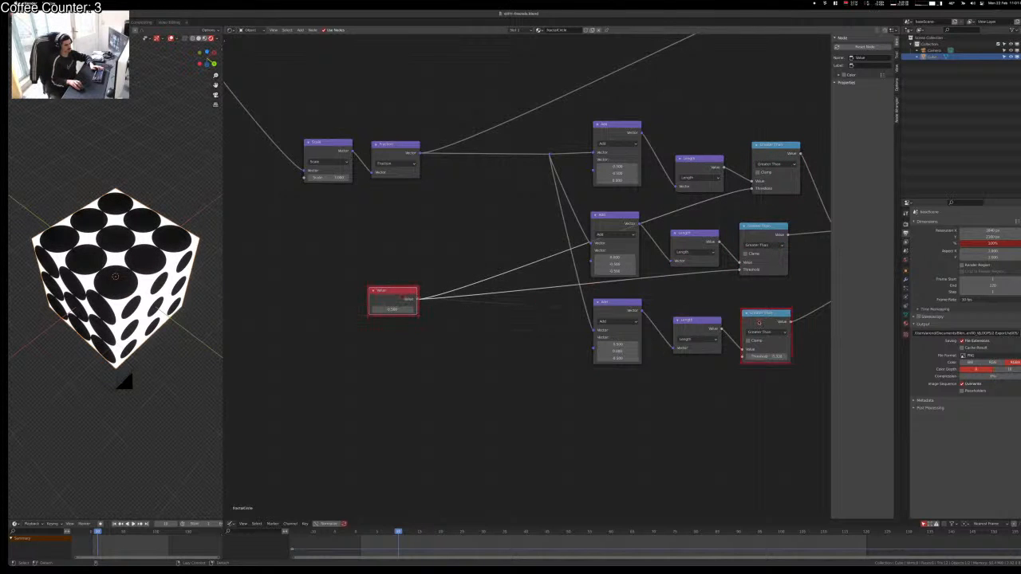
{"action": "right_click_drag", "start_coordinate": [759, 323], "coordinate": [759, 323], "text": "alt"}
{"action": "scroll", "coordinate": [453, 356], "scroll_direction": "up", "scroll_amount": 6}
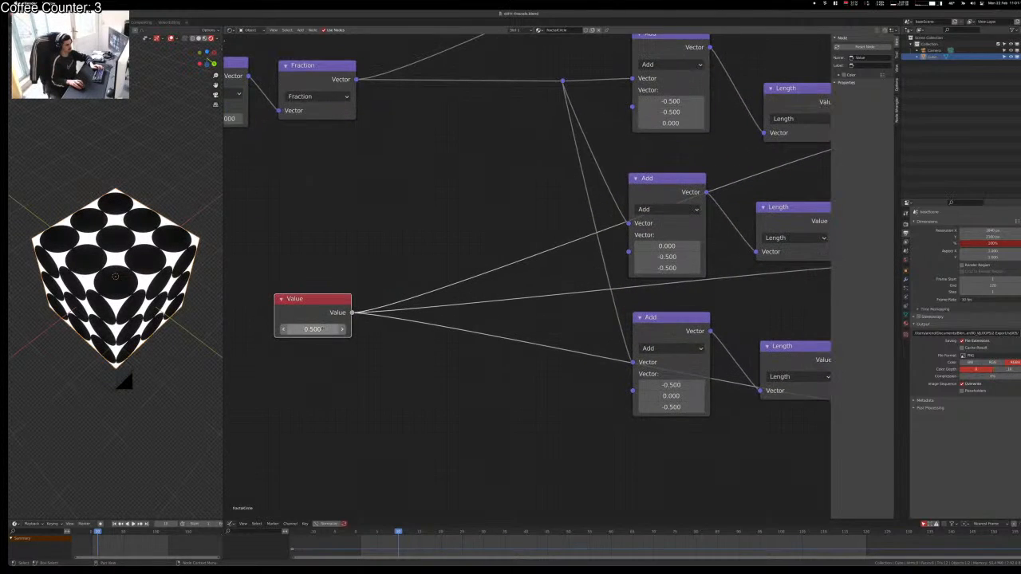
Step: Insert a reroute on the Value links and move it left of the Add nodes
{"action": "middle_click_drag", "start_coordinate": [160, 316], "coordinate": [160, 294]}
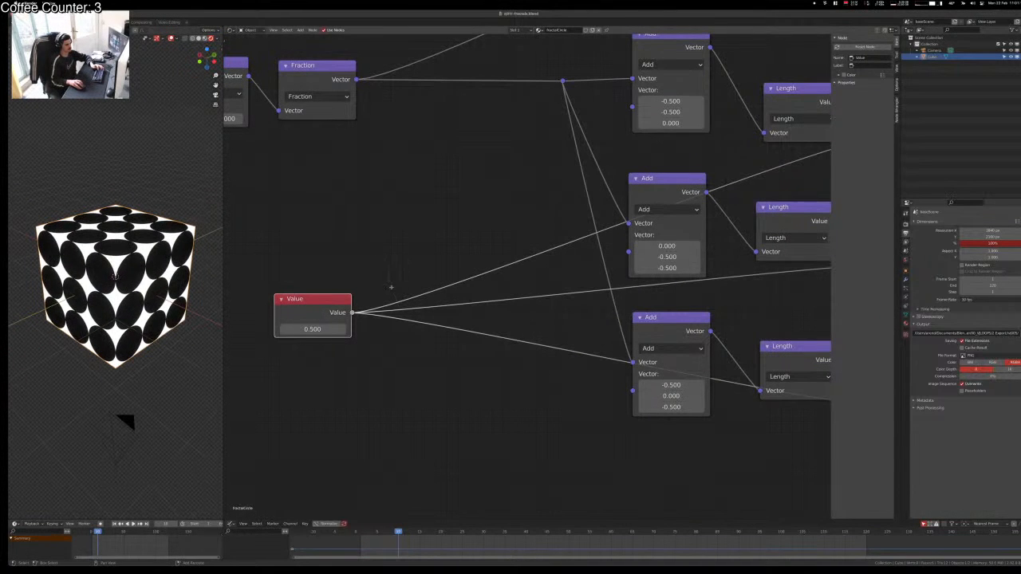
{"action": "right_click_drag", "start_coordinate": [391, 286], "coordinate": [401, 360], "text": "shift"}
{"action": "key", "text": "g"}
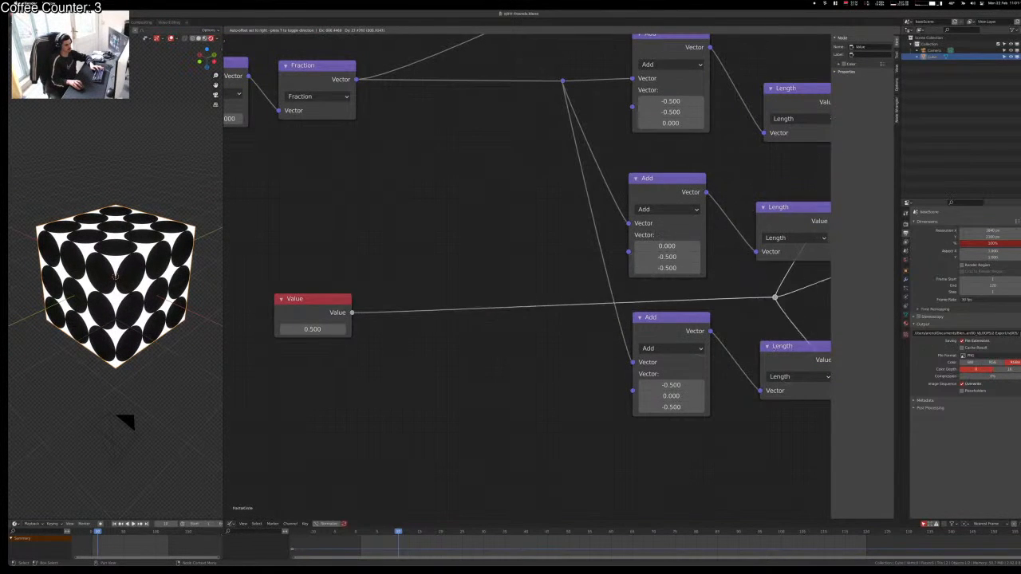
{"action": "left_click", "coordinate": [560, 381]}
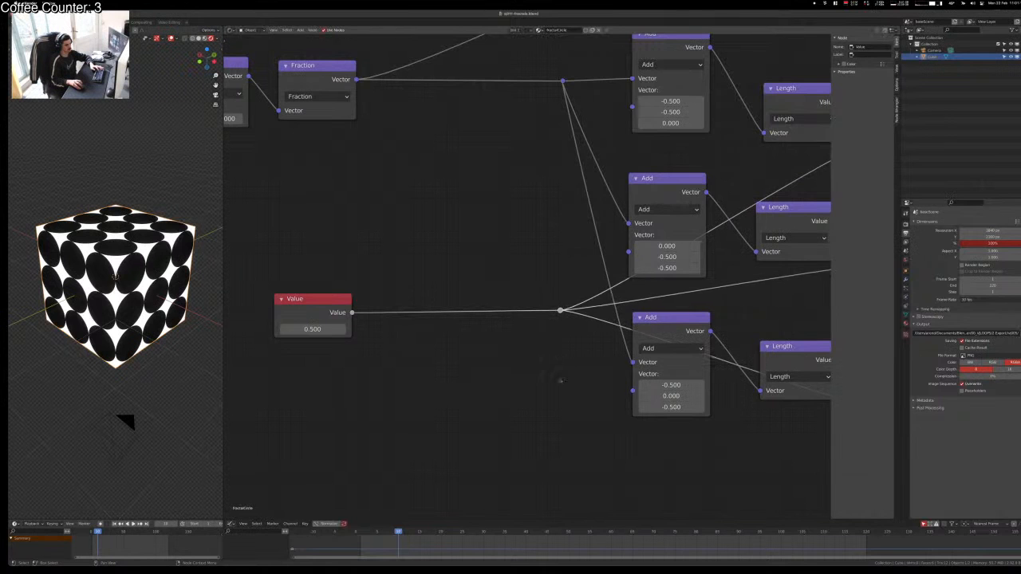
{"action": "left_click", "coordinate": [570, 380]}
Step: Select the coordinate reroute feeding the Add nodes and duplicate it
{"action": "middle_click_drag", "start_coordinate": [585, 387], "coordinate": [267, 353]}
{"action": "scroll", "coordinate": [296, 349], "scroll_direction": "down", "scroll_amount": 4}
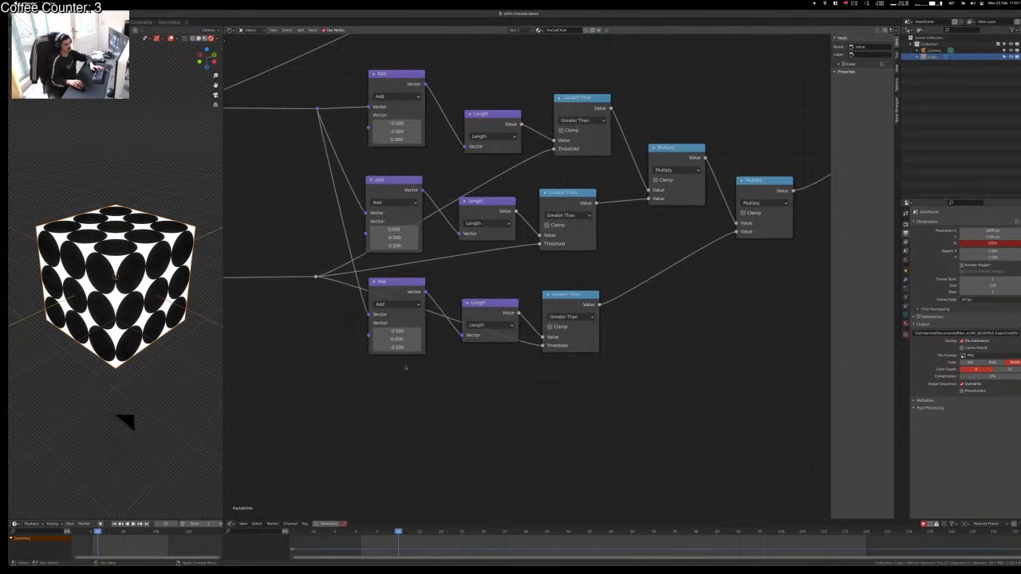
{"action": "middle_click_drag", "start_coordinate": [369, 373], "coordinate": [462, 455]}
{"action": "scroll", "coordinate": [390, 271], "scroll_direction": "up", "scroll_amount": 3}
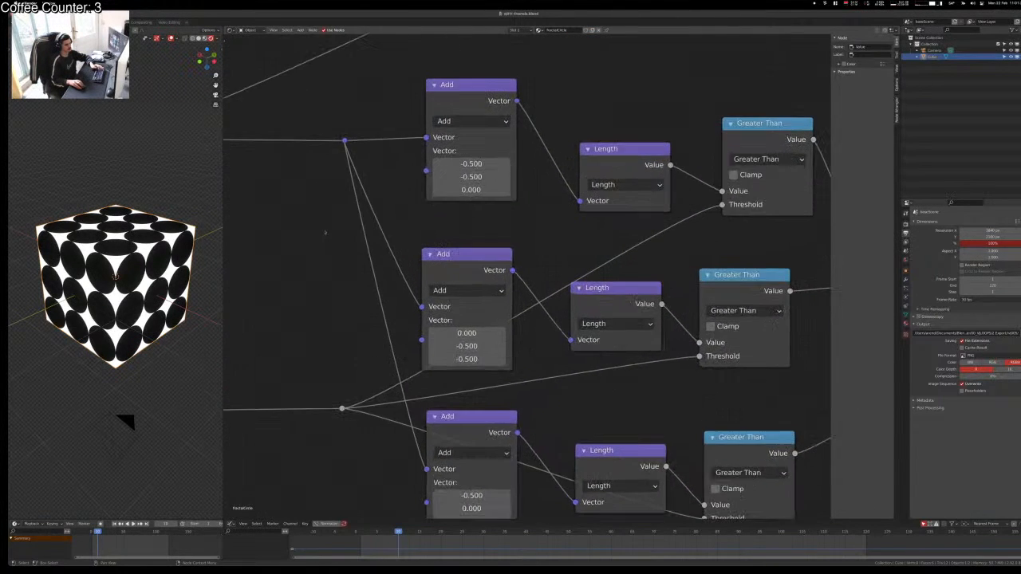
{"action": "scroll", "coordinate": [348, 193], "scroll_direction": "up", "scroll_amount": 1}
{"action": "left_click", "coordinate": [320, 122]}
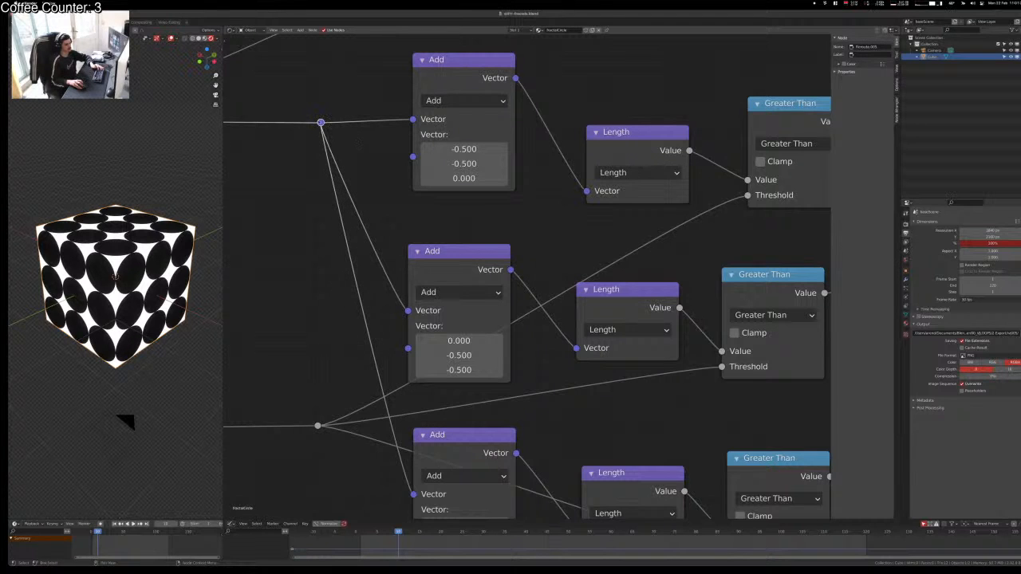
{"action": "key", "text": "shift+d"}
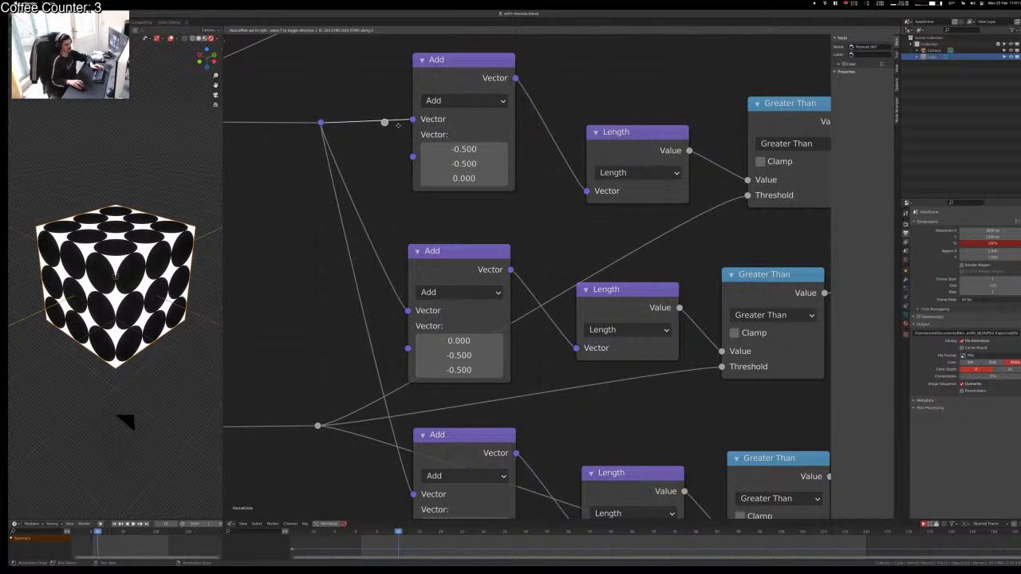
Step: Cancel and delete the stray duplicated reroute point
{"action": "right_click", "coordinate": [400, 126]}
{"action": "left_click", "coordinate": [422, 126]}
{"action": "left_click", "coordinate": [323, 124]}
{"action": "key", "text": "x"}
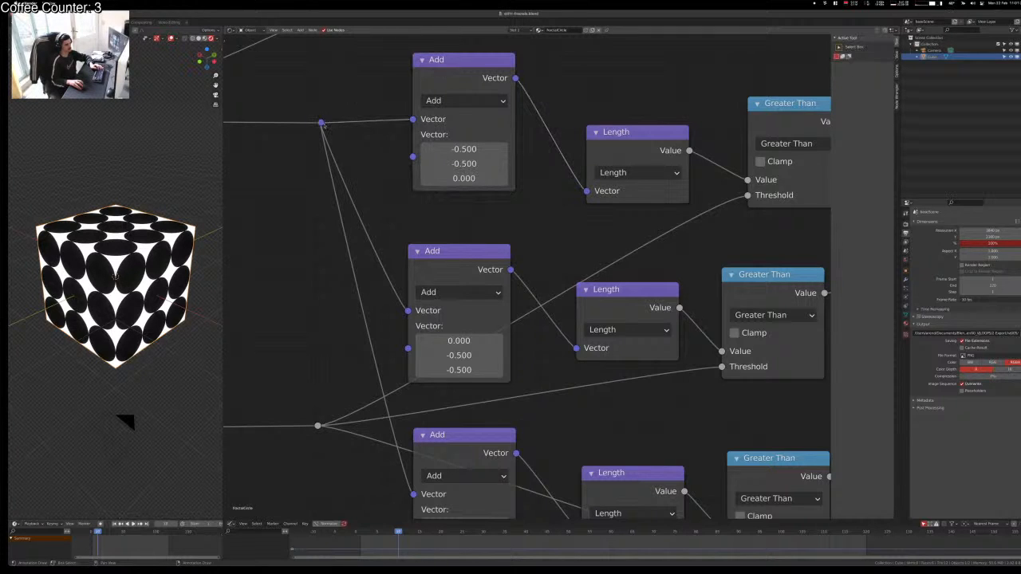
Step: Nudge the top Add node slightly down along one axis
{"action": "left_click_drag", "start_coordinate": [438, 60], "coordinate": [436, 63]}
{"action": "key", "text": "y"}
{"action": "left_click", "coordinate": [320, 122]}
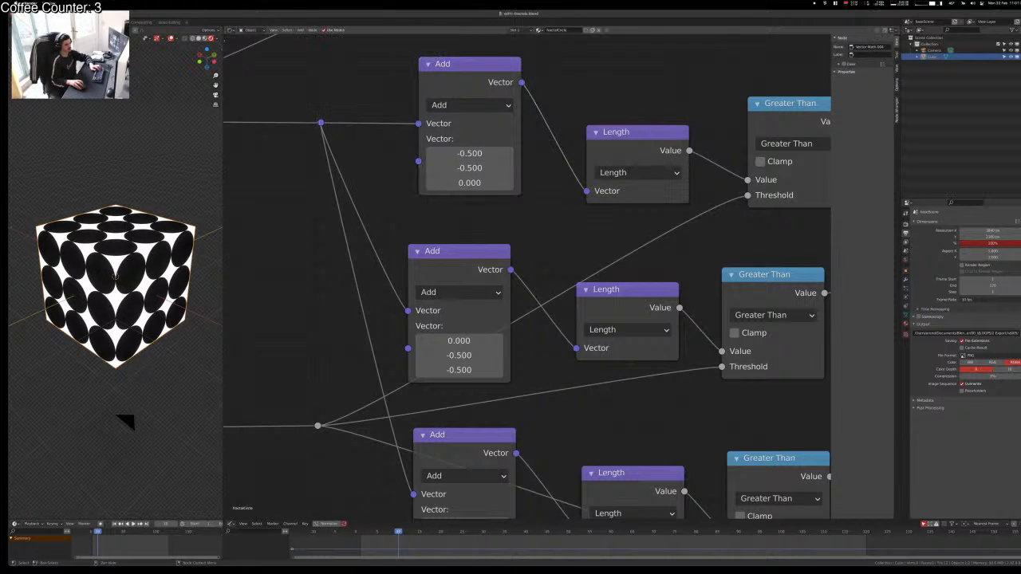
Step: Slide a reroute straight down below the coordinate split and readjust the top reroute and Add node
{"action": "left_click_drag", "start_coordinate": [321, 122], "coordinate": [314, 151]}
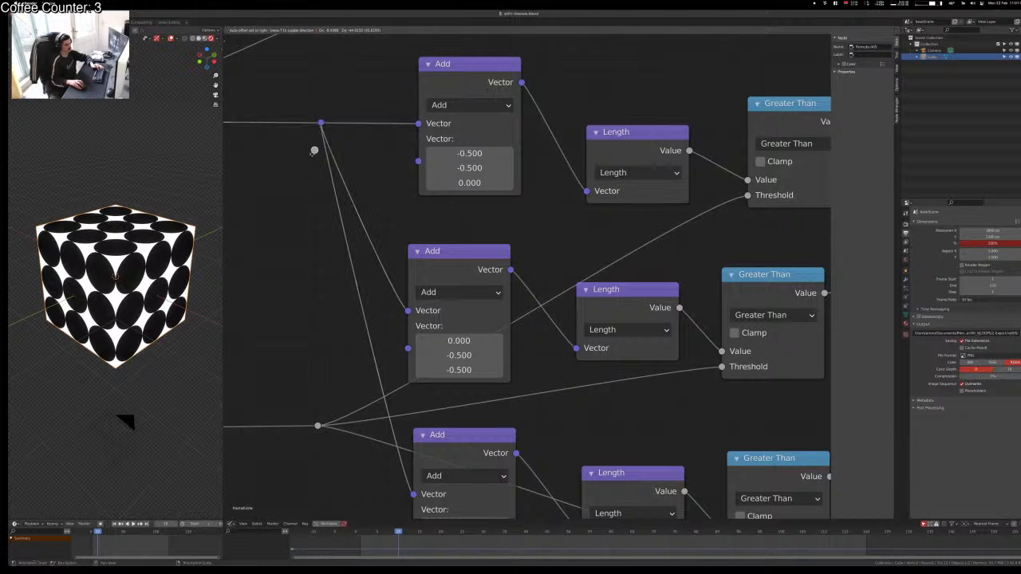
{"action": "left_click_drag", "start_coordinate": [310, 214], "coordinate": [321, 286]}
{"action": "key", "text": "y"}
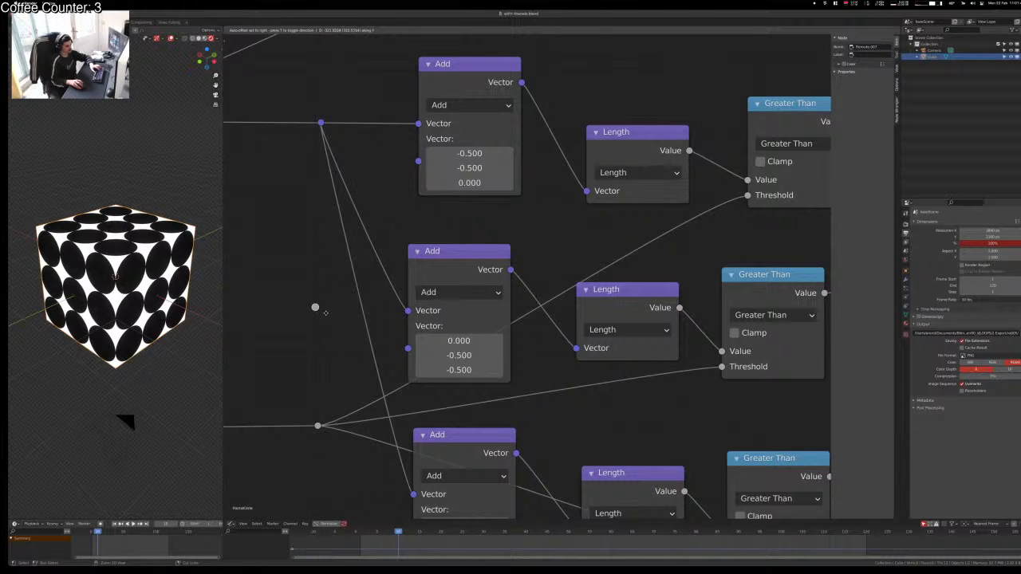
{"action": "left_click_drag", "start_coordinate": [326, 312], "coordinate": [325, 313]}
{"action": "mouse_move", "coordinate": [322, 124]}
{"action": "left_mouse_down"}
{"action": "mouse_move", "coordinate": [312, 116]}
{"action": "mouse_move", "coordinate": [303, 130]}
{"action": "mouse_move", "coordinate": [315, 130]}
{"action": "left_mouse_up"}
{"action": "mouse_move", "coordinate": [439, 70]}
{"action": "left_mouse_down"}
{"action": "mouse_move", "coordinate": [438, 84]}
{"action": "mouse_move", "coordinate": [429, 75]}
{"action": "left_mouse_up"}
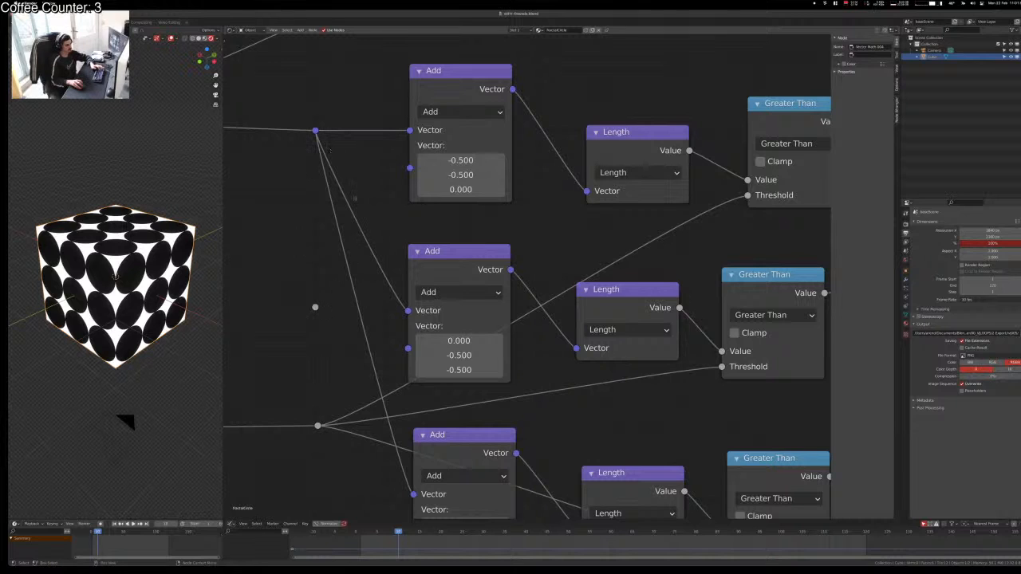
Step: Cut the old coordinate links and connect the lower reroute to the middle Add node
{"action": "right_click_drag", "start_coordinate": [327, 288], "coordinate": [323, 291], "text": "ctrl"}
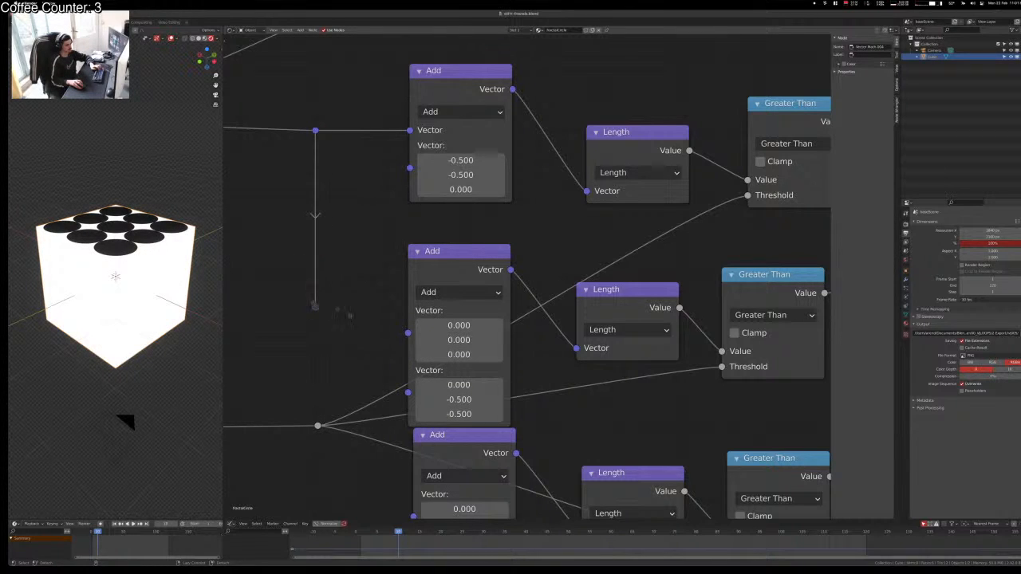
{"action": "left_click_drag", "start_coordinate": [315, 306], "coordinate": [407, 310]}
{"action": "left_click_drag", "start_coordinate": [441, 254], "coordinate": [442, 250]}
{"action": "left_click", "coordinate": [335, 289]}
Step: Add another reroute below and connect it to the bottom Add node
{"action": "middle_click_drag", "start_coordinate": [353, 506], "coordinate": [402, 370]}
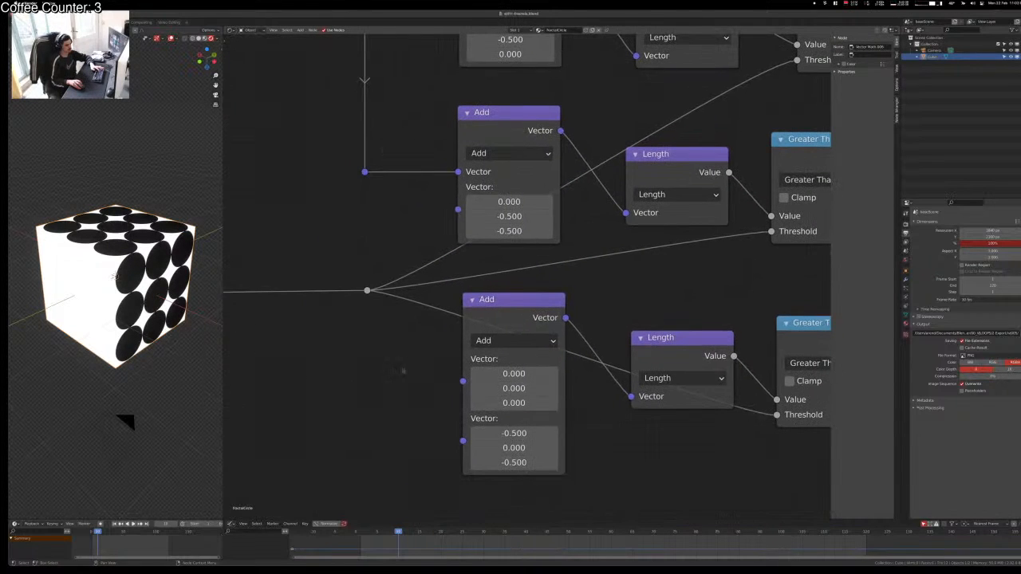
{"action": "key", "text": "shift+d"}
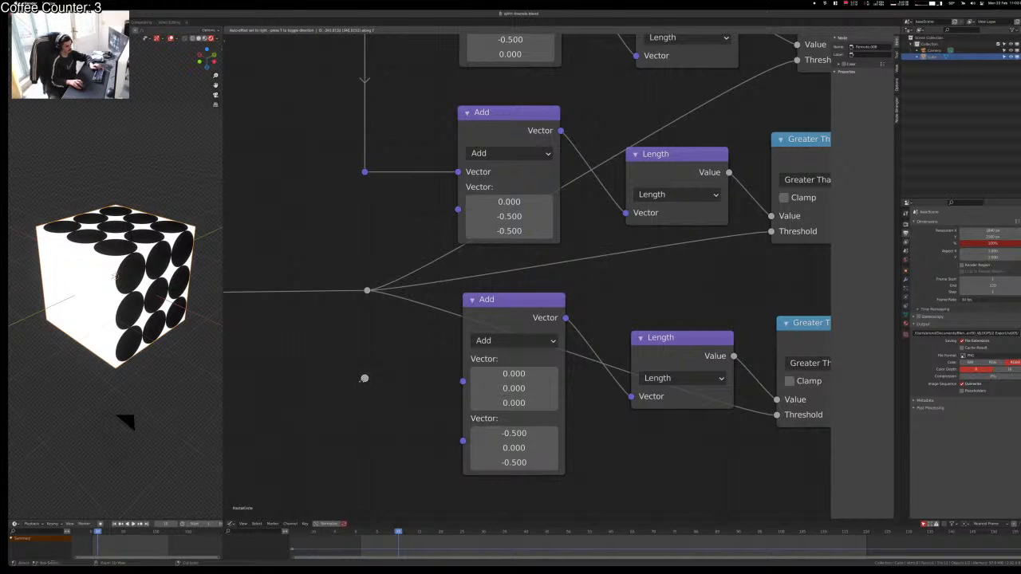
{"action": "left_click", "coordinate": [365, 378]}
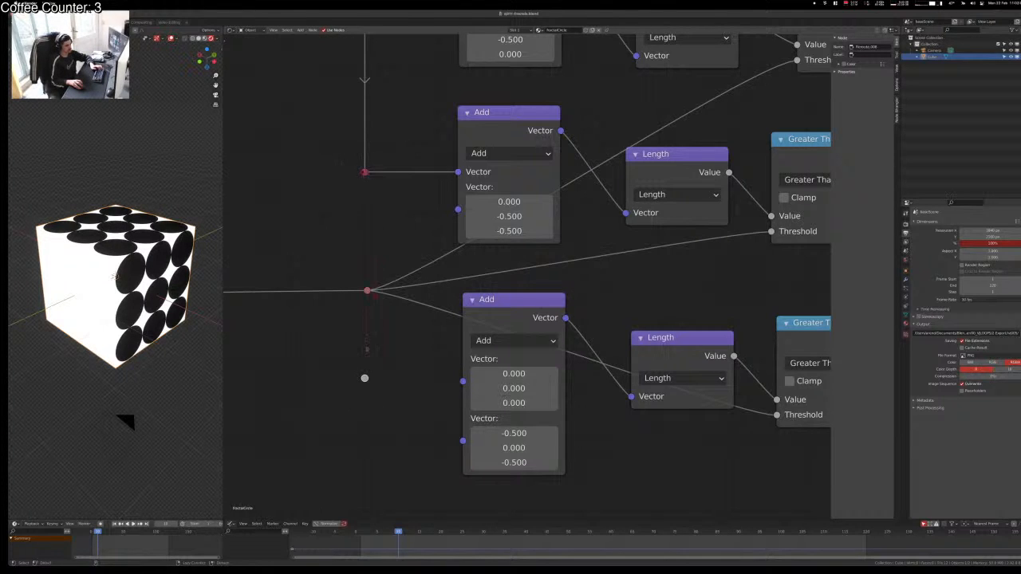
{"action": "left_click_drag", "start_coordinate": [365, 379], "coordinate": [451, 378]}
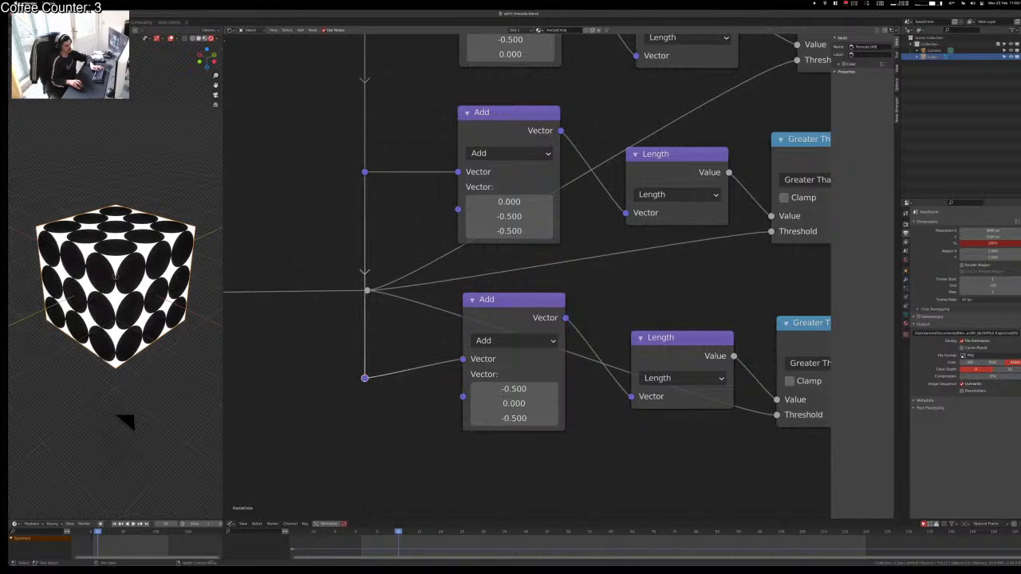
{"action": "left_click_drag", "start_coordinate": [495, 307], "coordinate": [500, 327]}
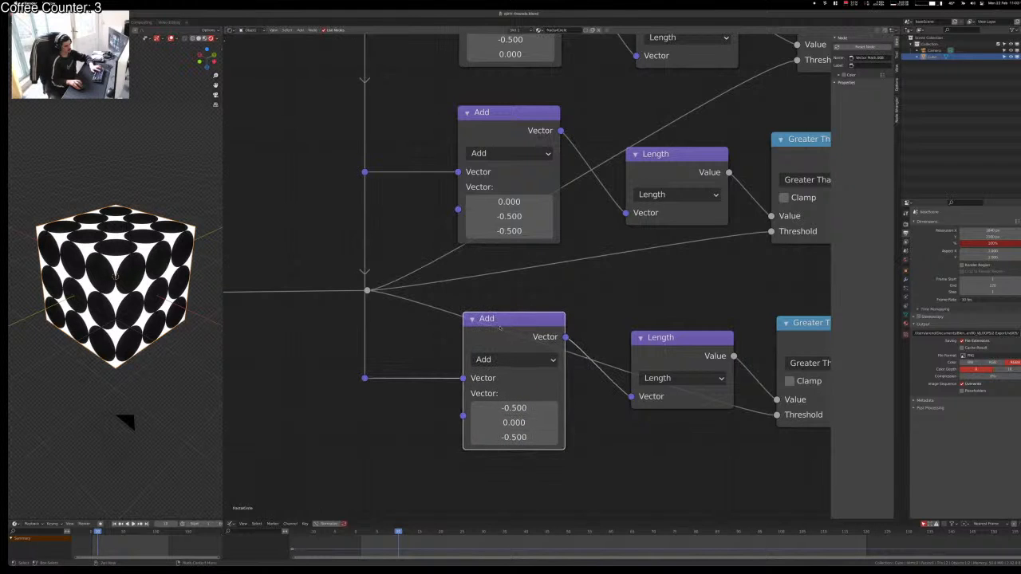
{"action": "scroll", "coordinate": [374, 363], "scroll_direction": "down", "scroll_amount": 4}
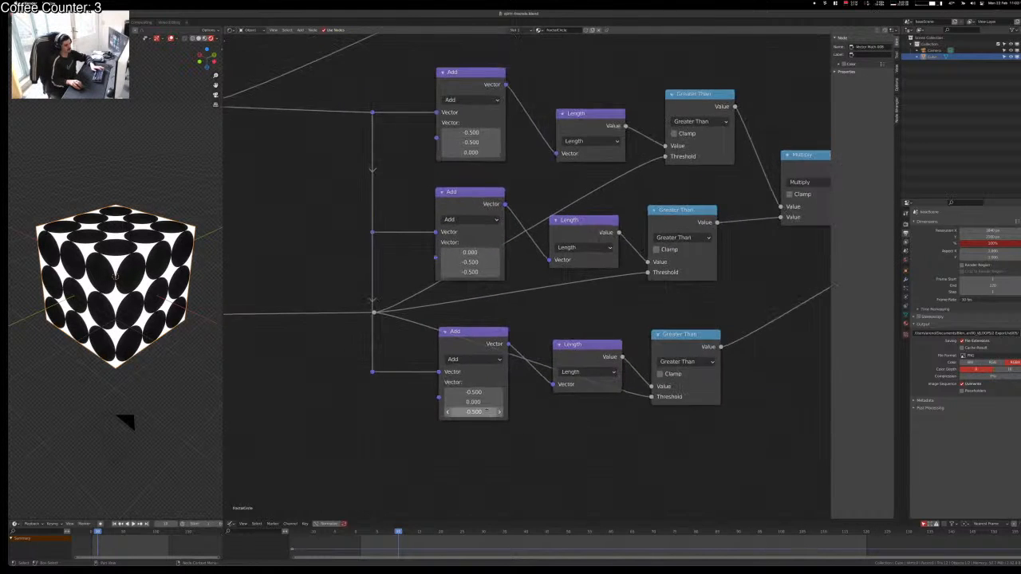
Step: Shift the Value node up-right and move its link's reroute leftward
{"action": "middle_click_drag", "start_coordinate": [374, 363], "coordinate": [504, 371]}
{"action": "left_click_drag", "start_coordinate": [546, 314], "coordinate": [444, 313]}
{"action": "scroll", "coordinate": [438, 319], "scroll_direction": "up", "scroll_amount": 3}
{"action": "left_click_drag", "start_coordinate": [276, 330], "coordinate": [283, 324]}
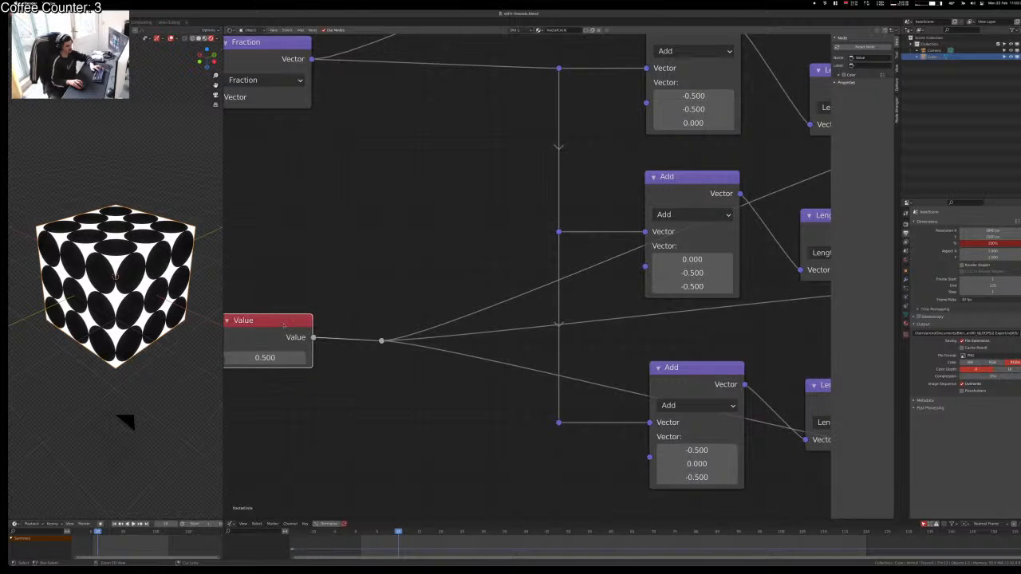
{"action": "left_click_drag", "start_coordinate": [382, 340], "coordinate": [353, 339]}
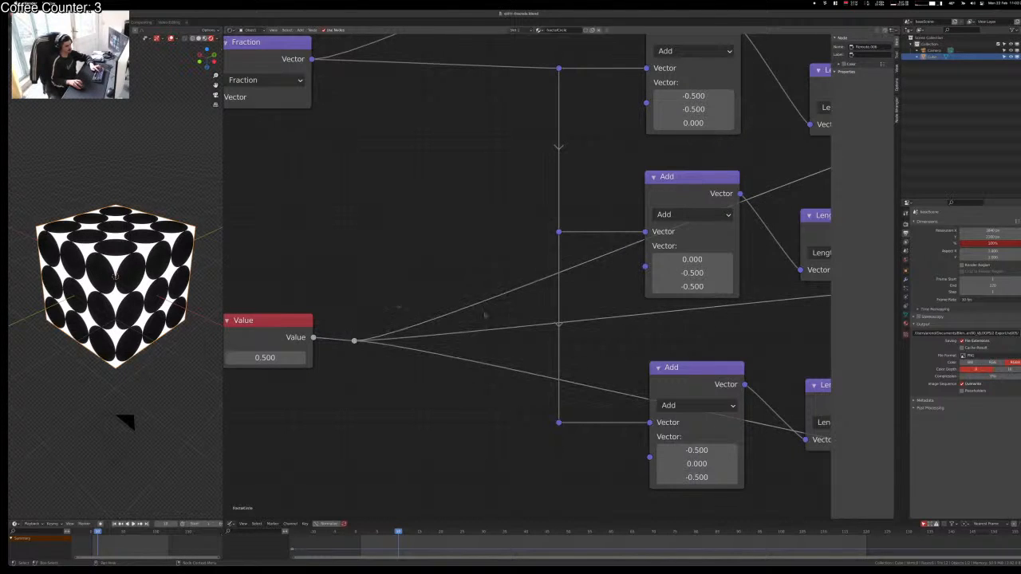
Step: Move the top Length node closer to its Add node and nudge the Add node into place
{"action": "middle_click_drag", "start_coordinate": [618, 331], "coordinate": [403, 319]}
{"action": "middle_click_drag", "start_coordinate": [562, 311], "coordinate": [605, 373]}
{"action": "scroll", "coordinate": [590, 280], "scroll_direction": "down", "scroll_amount": 2}
{"action": "middle_click_drag", "start_coordinate": [589, 279], "coordinate": [560, 357]}
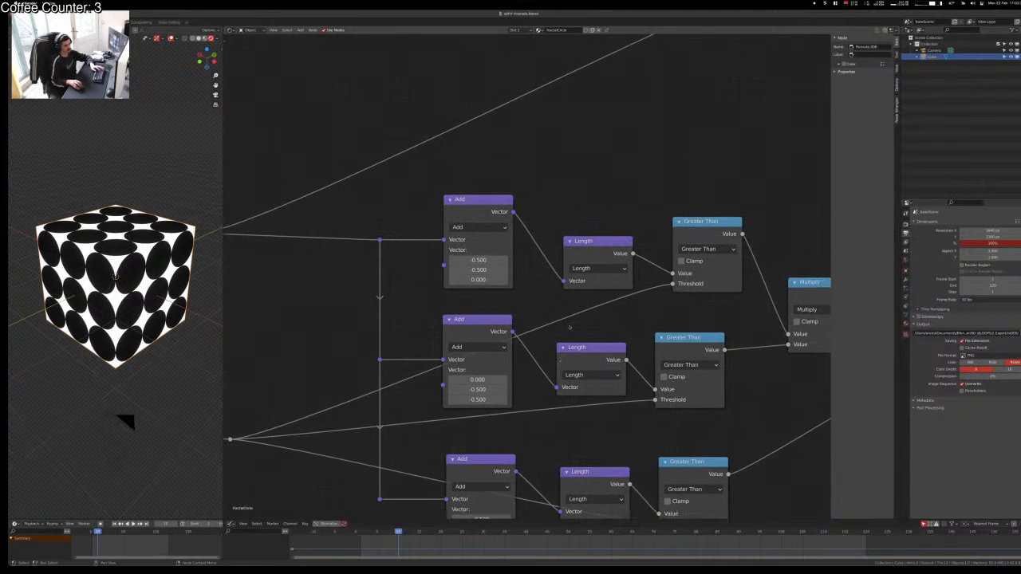
{"action": "left_click_drag", "start_coordinate": [576, 231], "coordinate": [545, 233]}
{"action": "left_click_drag", "start_coordinate": [485, 211], "coordinate": [487, 213]}
Step: Raise the top Length node, tuck the Greater Than node beneath it, then deselect
{"action": "left_click_drag", "start_coordinate": [557, 233], "coordinate": [553, 172]}
{"action": "left_click_drag", "start_coordinate": [702, 223], "coordinate": [563, 245]}
{"action": "left_click_drag", "start_coordinate": [547, 177], "coordinate": [548, 182]}
{"action": "left_click", "coordinate": [628, 237]}
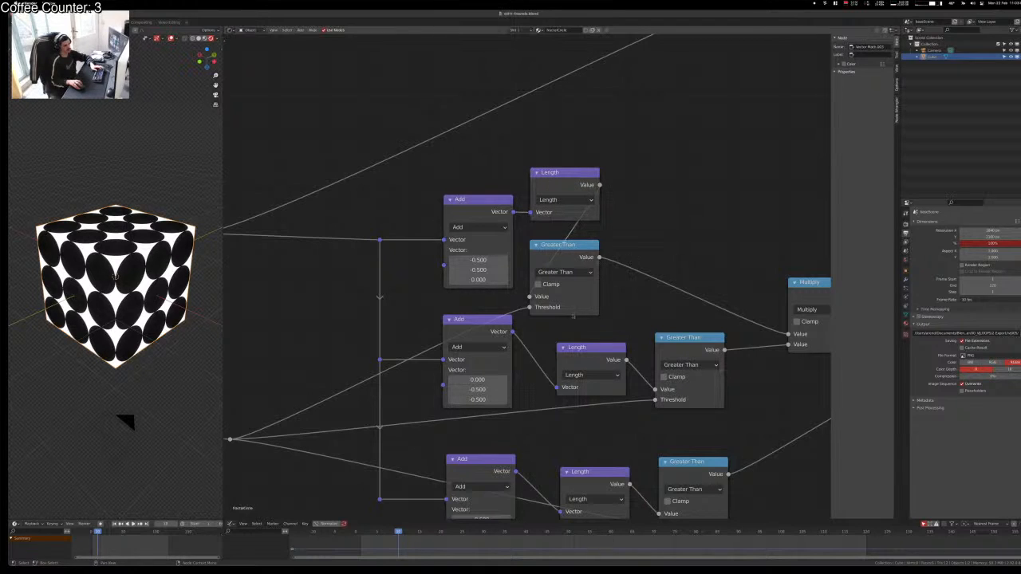
Step: Stack the middle Length node beside its Add node, with Greater Than directly beneath it
{"action": "middle_click_drag", "start_coordinate": [572, 317], "coordinate": [543, 275]}
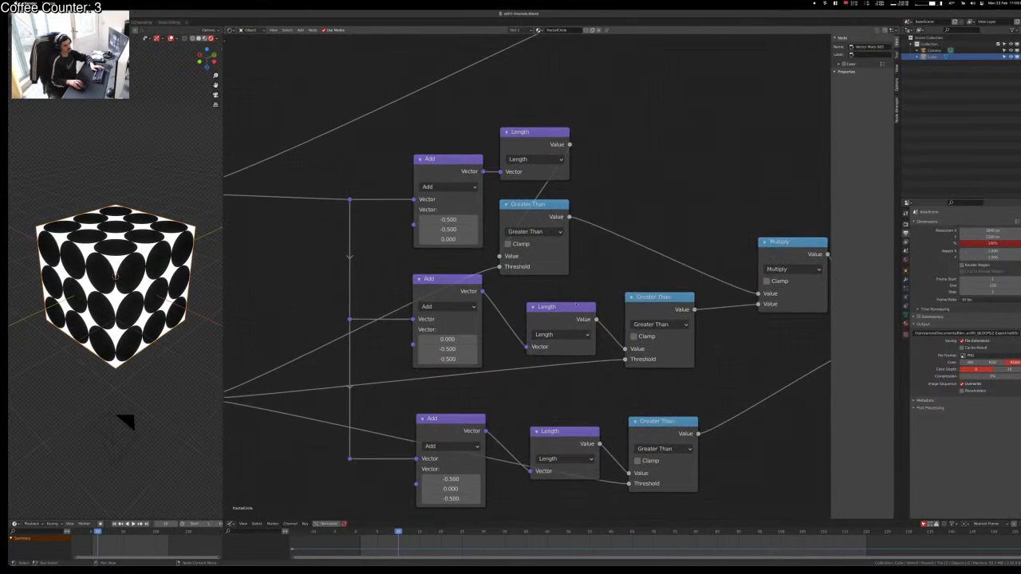
{"action": "left_click_drag", "start_coordinate": [564, 325], "coordinate": [537, 303]}
{"action": "left_click", "coordinate": [432, 280]}
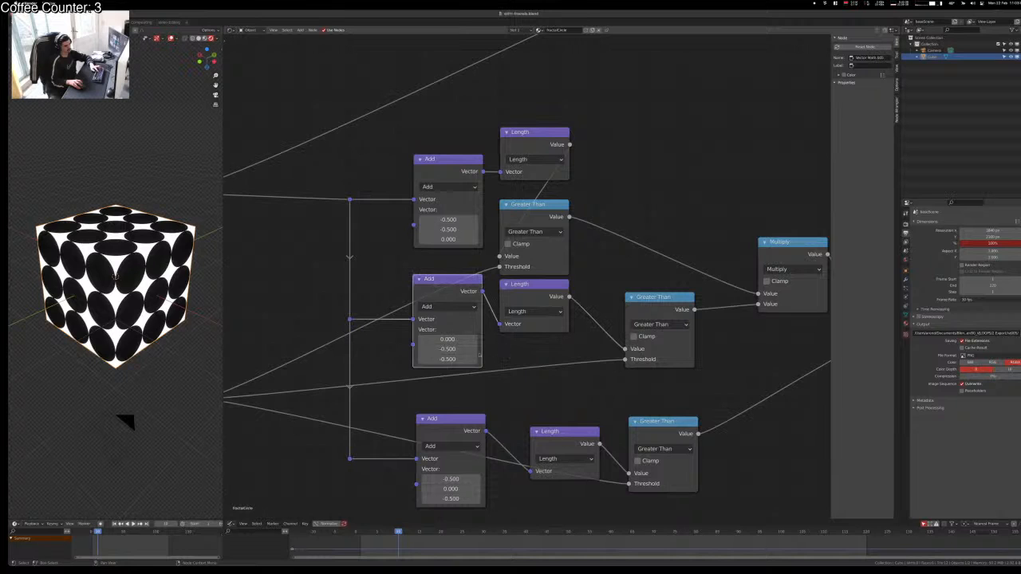
{"action": "left_click_drag", "start_coordinate": [331, 292], "coordinate": [425, 351]}
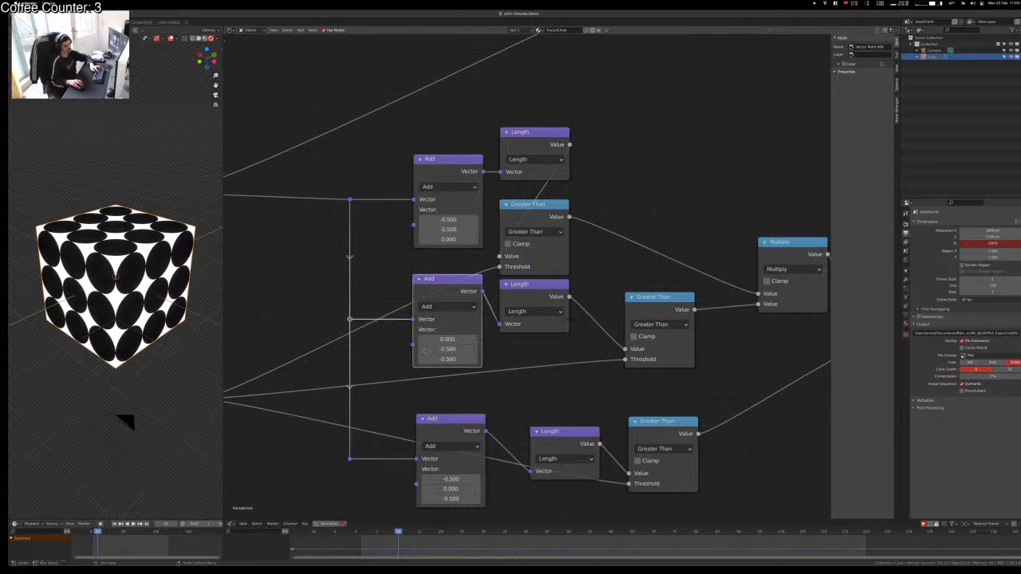
{"action": "key", "text": "g"}
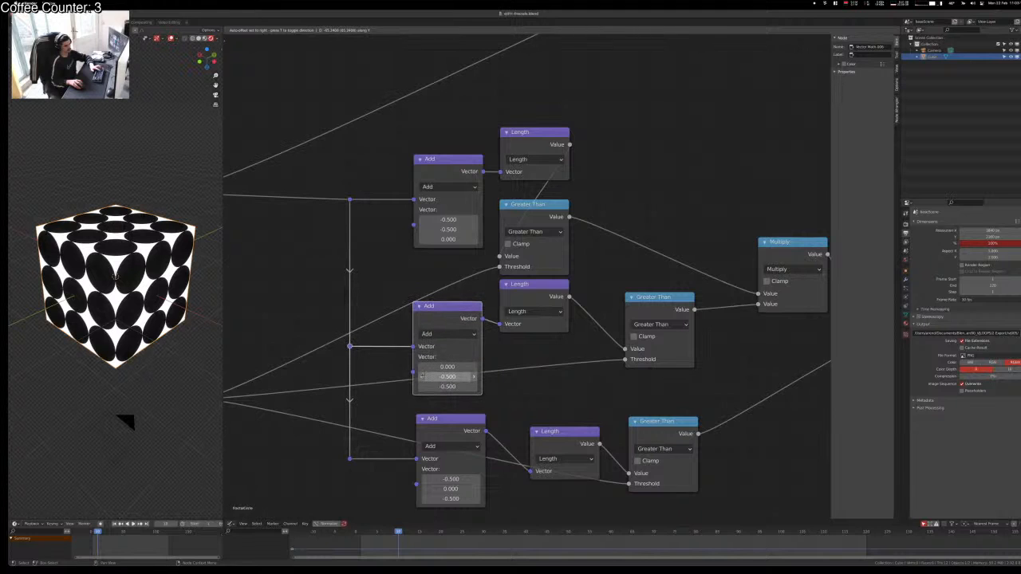
{"action": "left_click", "coordinate": [422, 376]}
{"action": "left_click_drag", "start_coordinate": [433, 328], "coordinate": [431, 334]}
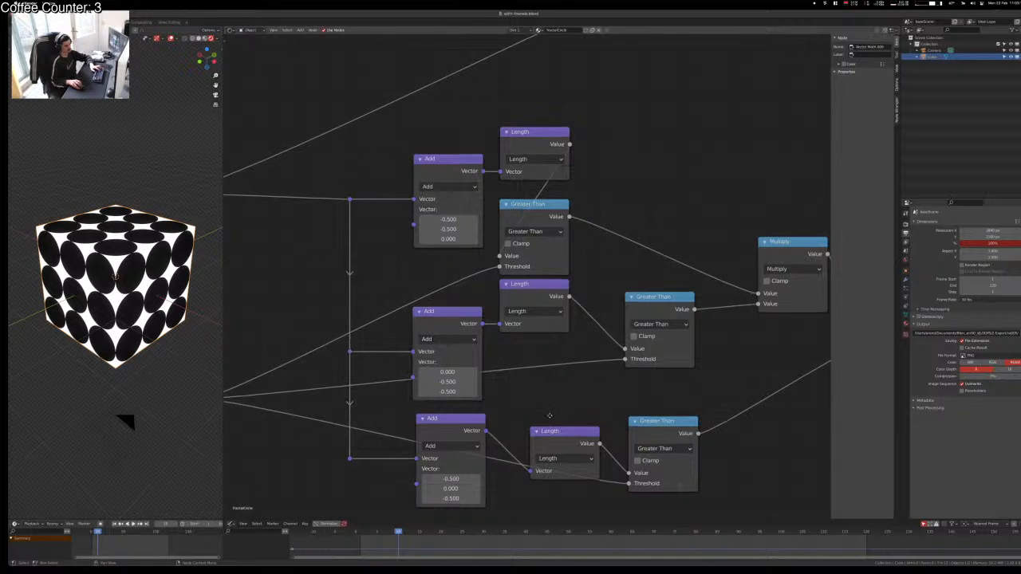
{"action": "left_click_drag", "start_coordinate": [652, 295], "coordinate": [526, 344]}
{"action": "left_click", "coordinate": [604, 389]}
Step: Lower the bottom Add node and its reroute together, keeping the move vertical
{"action": "middle_click_drag", "start_coordinate": [610, 398], "coordinate": [630, 282]}
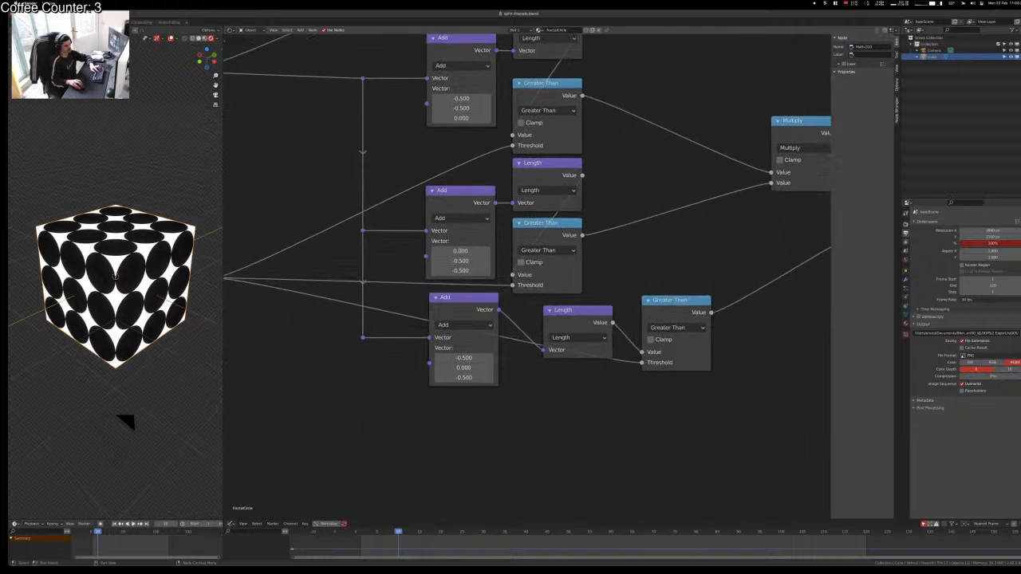
{"action": "left_click_drag", "start_coordinate": [460, 302], "coordinate": [378, 325]}
{"action": "right_click", "coordinate": [378, 325]}
{"action": "left_click", "coordinate": [363, 338], "text": "shift"}
{"action": "key", "text": "g"}
{"action": "key", "text": "y"}
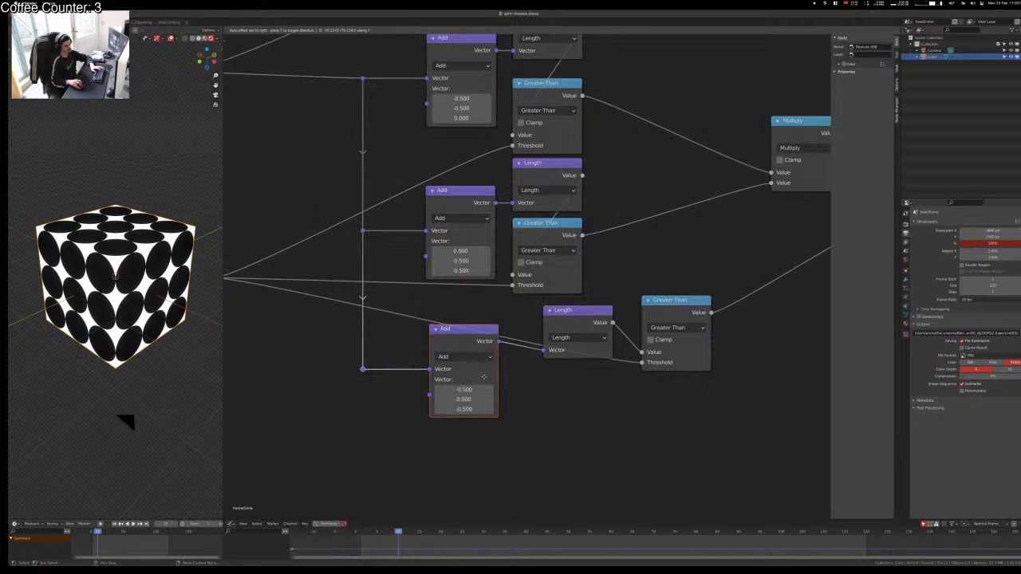
{"action": "left_click", "coordinate": [485, 380]}
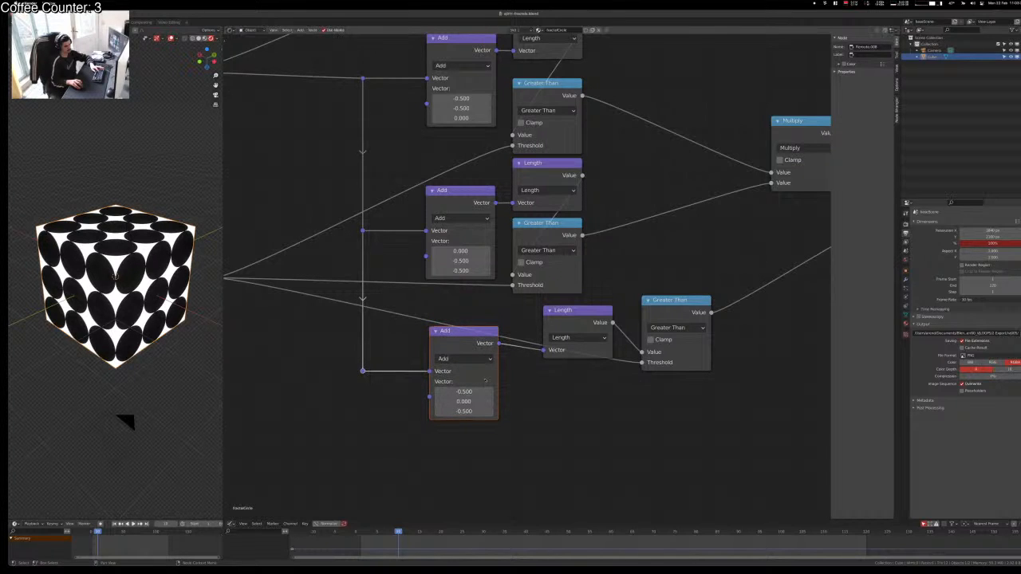
{"action": "key", "text": "g"}
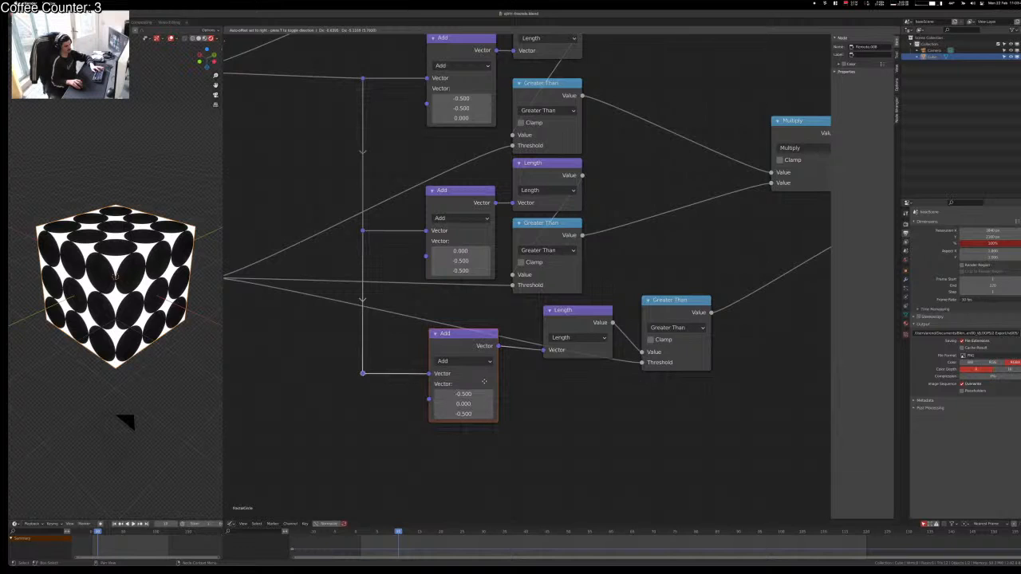
{"action": "left_click", "coordinate": [484, 380]}
Step: Move the bottom Length node up and left, beside the bottom Add node
{"action": "left_click", "coordinate": [577, 323]}
{"action": "key", "text": "g"}
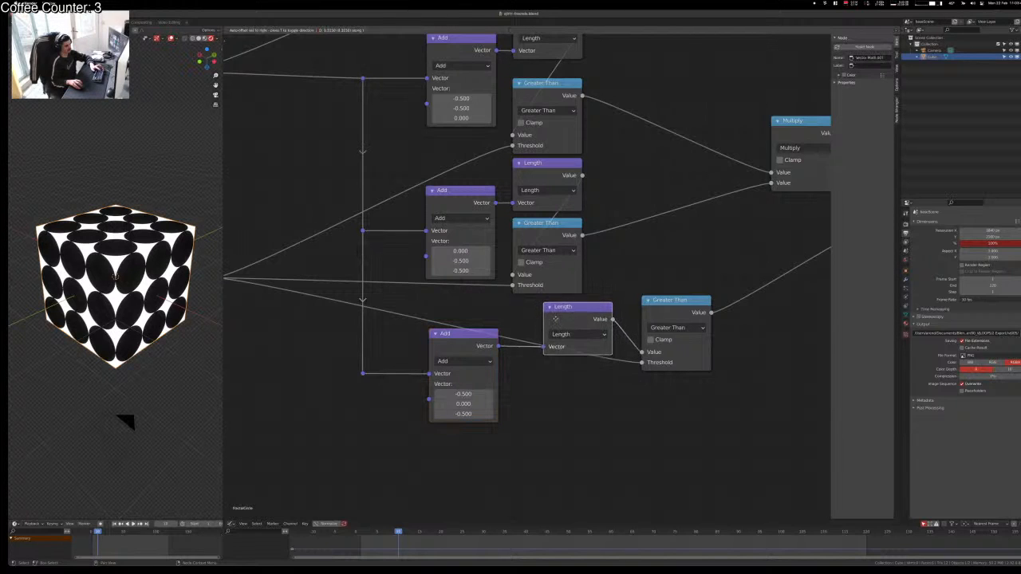
{"action": "key", "text": "y"}
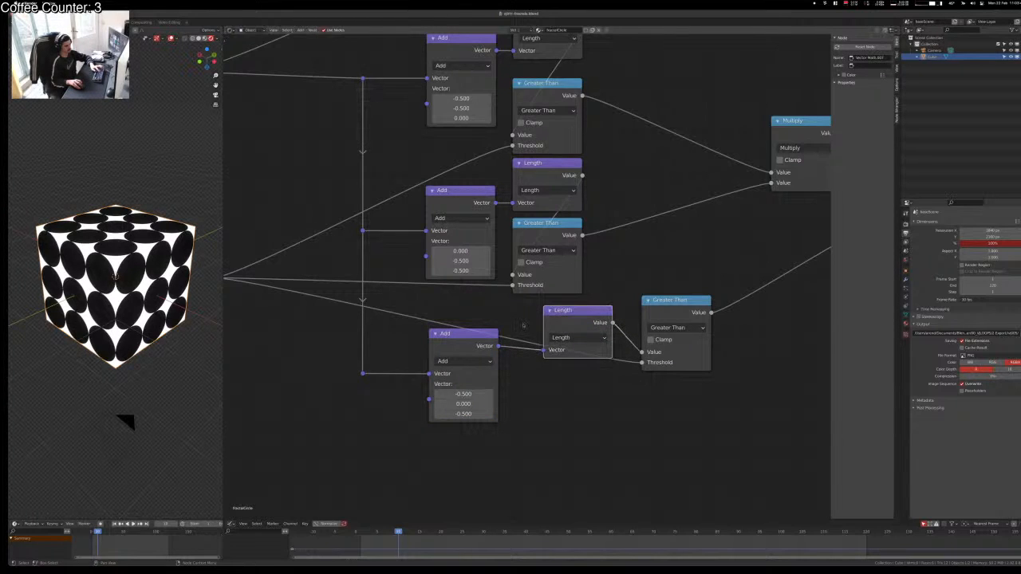
{"action": "key", "text": "y"}
{"action": "left_click", "coordinate": [494, 323]}
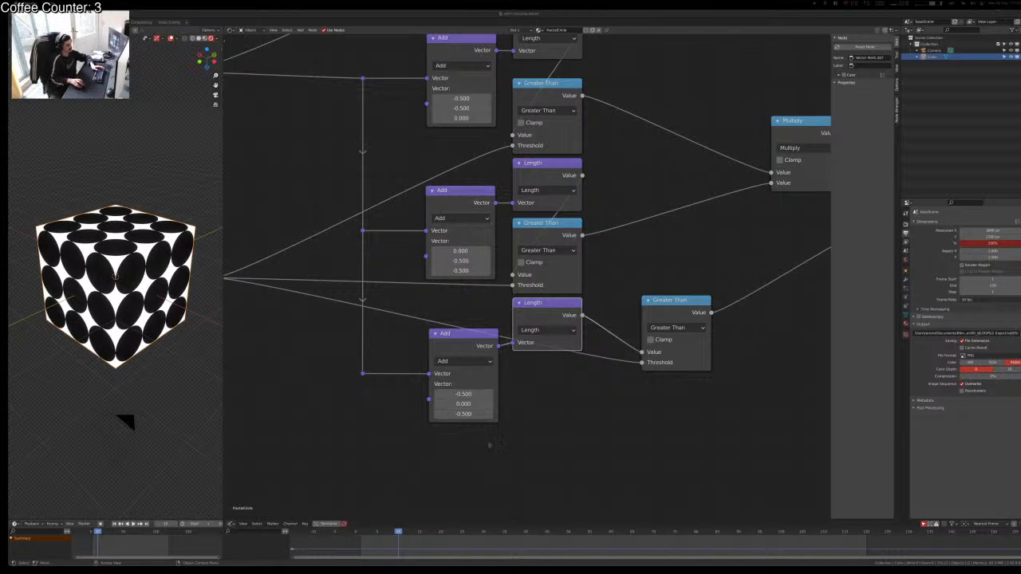
{"action": "left_click", "coordinate": [604, 454]}
{"action": "scroll", "coordinate": [515, 404], "scroll_direction": "up", "scroll_amount": 3}
{"action": "middle_click_drag", "start_coordinate": [516, 404], "coordinate": [444, 384]}
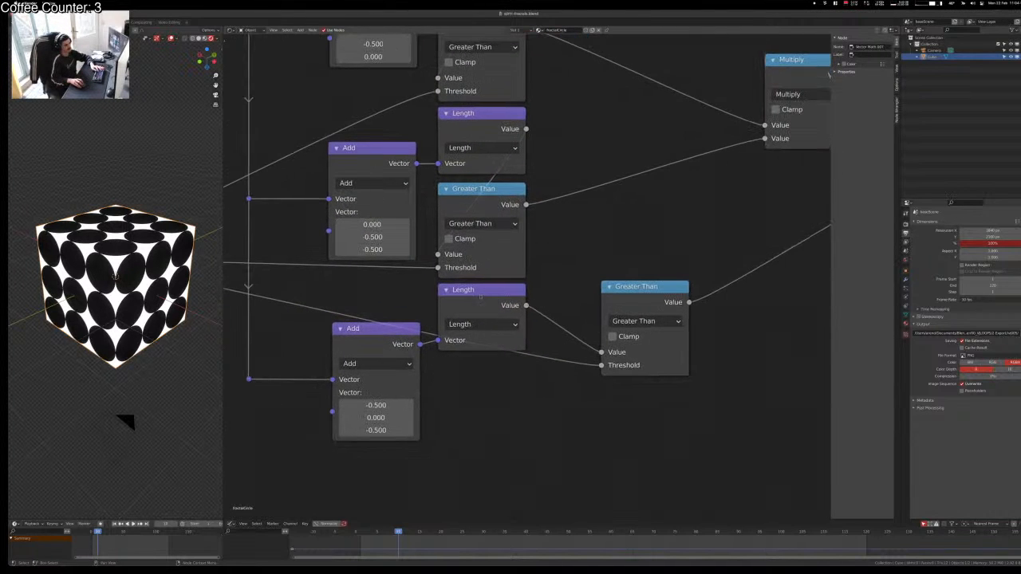
Step: Place the bottom Greater Than node under its Length node, then view all three rows
{"action": "left_click_drag", "start_coordinate": [480, 295], "coordinate": [475, 300]}
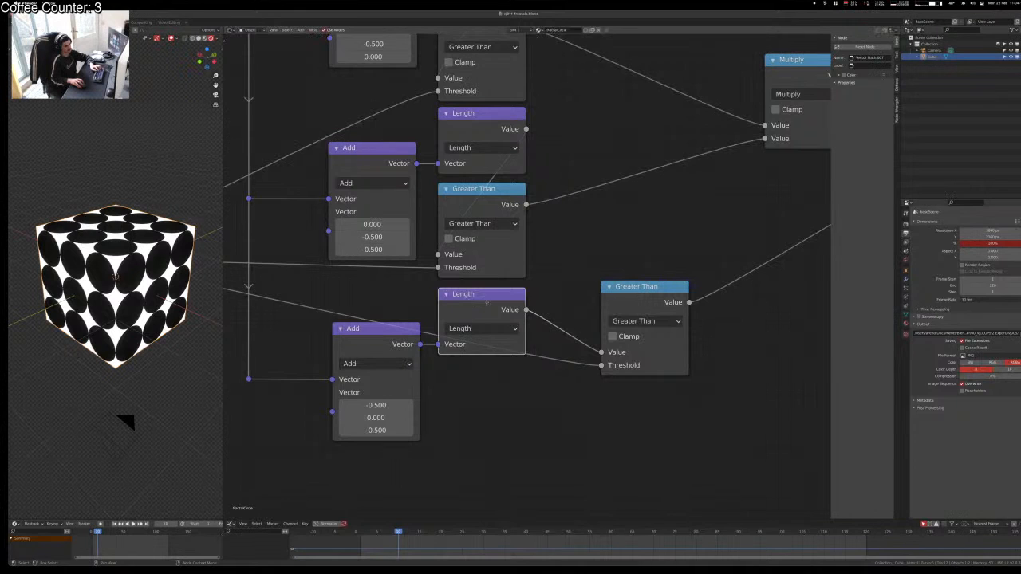
{"action": "left_click_drag", "start_coordinate": [647, 303], "coordinate": [488, 389]}
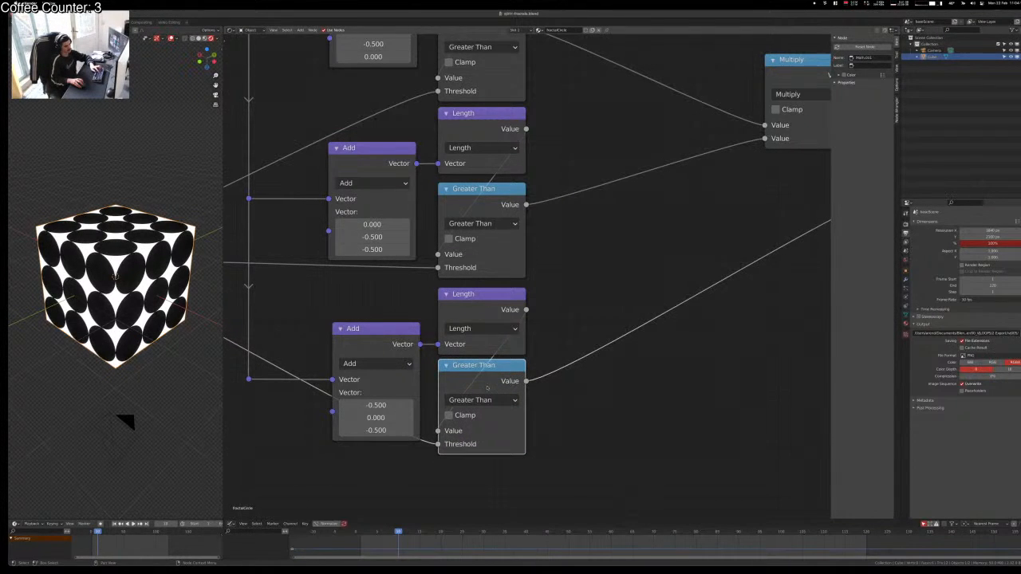
{"action": "key", "text": "g"}
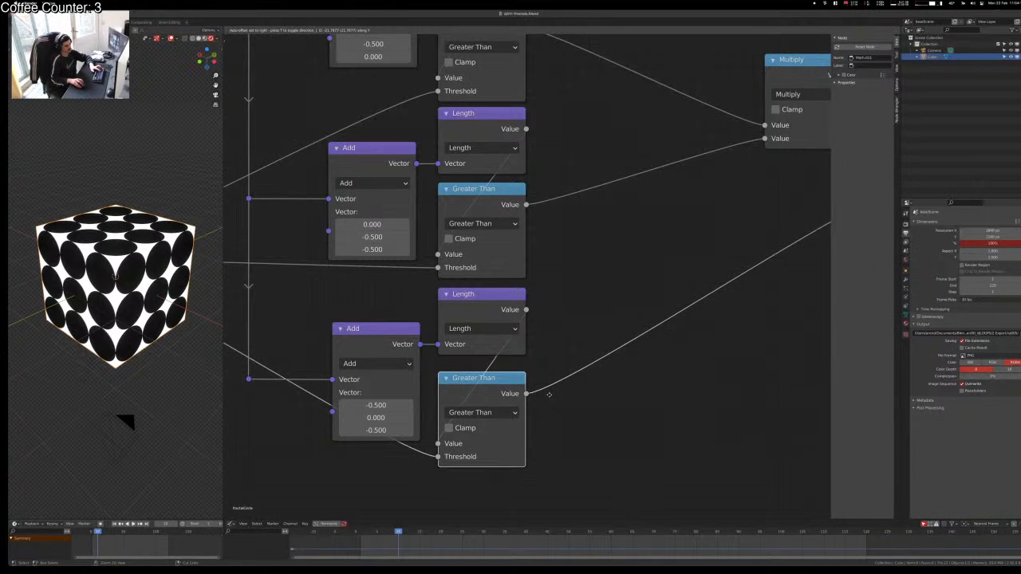
{"action": "left_click", "coordinate": [549, 395]}
{"action": "left_click", "coordinate": [580, 329]}
{"action": "middle_click_drag", "start_coordinate": [277, 310], "coordinate": [352, 457]}
{"action": "scroll", "coordinate": [404, 329], "scroll_direction": "down", "scroll_amount": 4}
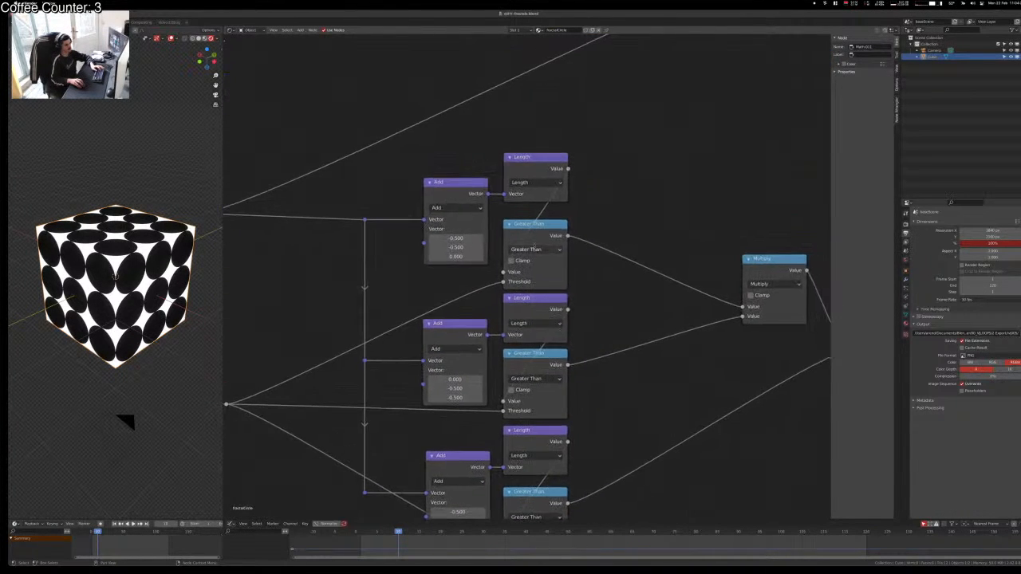
Step: Shift the Value wire's reroute, then add a reroute that squares the upward Threshold wire
{"action": "middle_click_drag", "start_coordinate": [408, 334], "coordinate": [543, 290]}
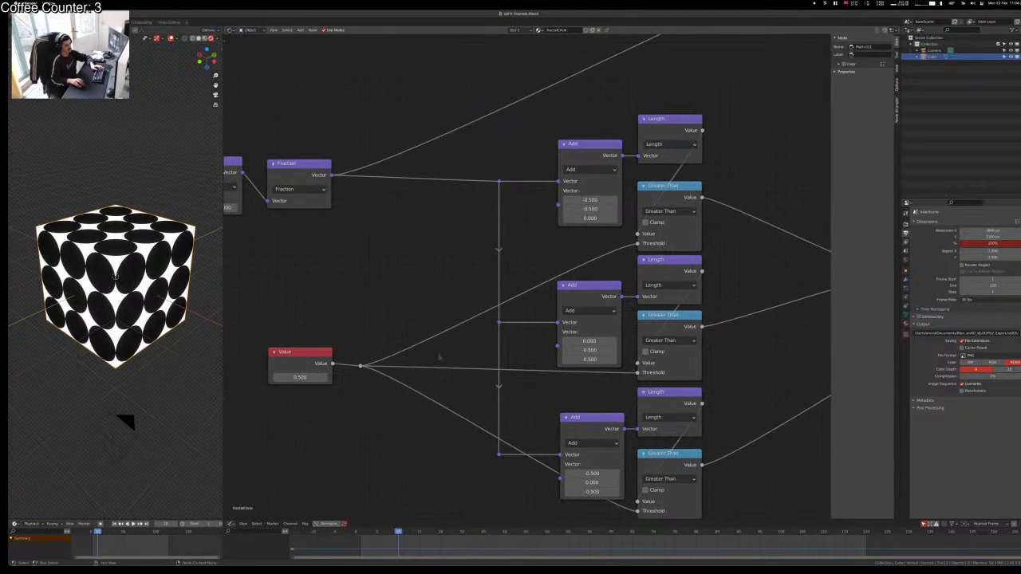
{"action": "left_click_drag", "start_coordinate": [346, 357], "coordinate": [409, 392]}
{"action": "key", "text": "g"}
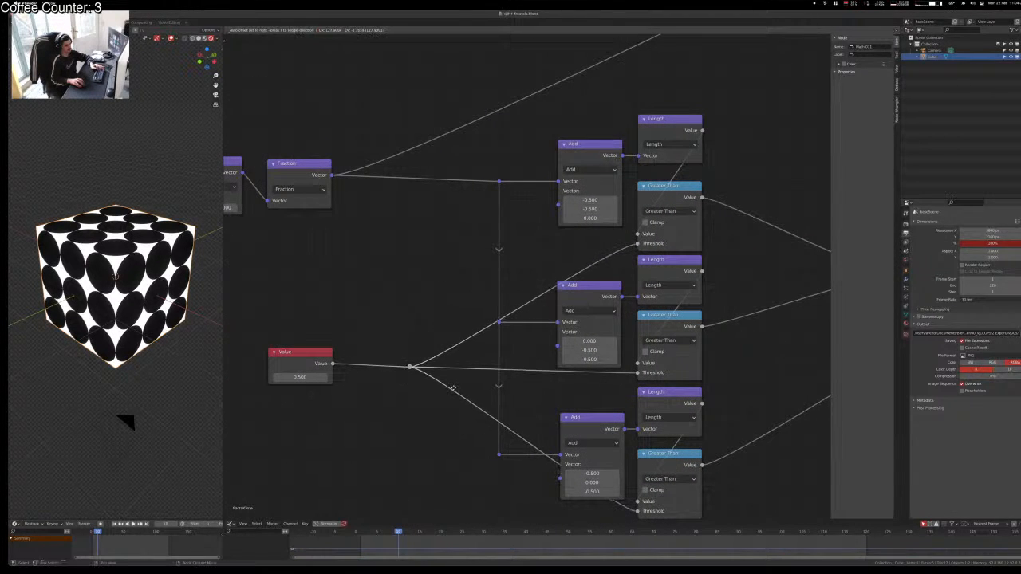
{"action": "left_click", "coordinate": [463, 388]}
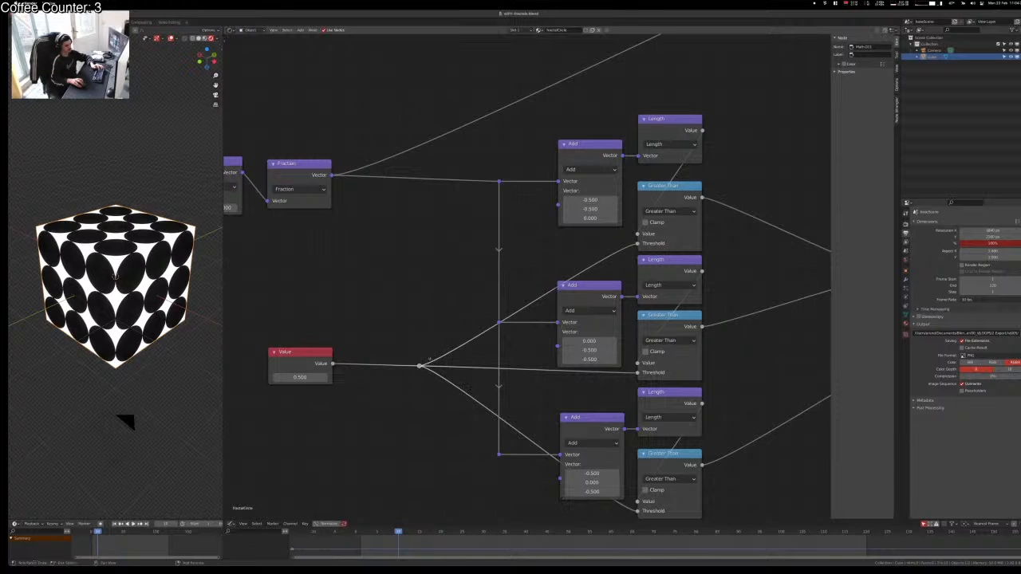
{"action": "left_click", "coordinate": [420, 366]}
{"action": "left_click_drag", "start_coordinate": [420, 366], "coordinate": [415, 366]}
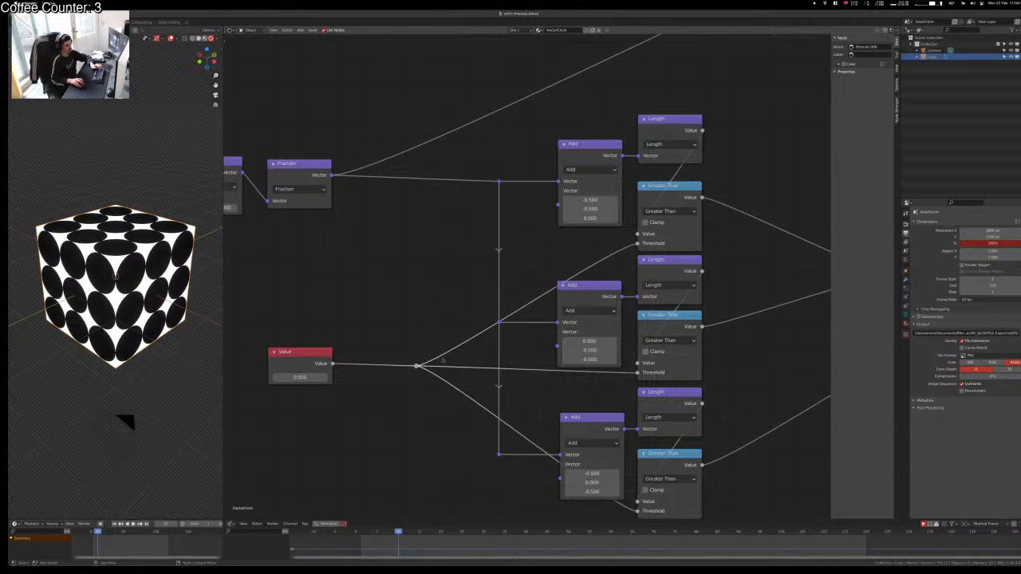
{"action": "right_click_drag", "start_coordinate": [457, 325], "coordinate": [485, 355], "text": "shift"}
{"action": "left_click_drag", "start_coordinate": [474, 341], "coordinate": [417, 247]}
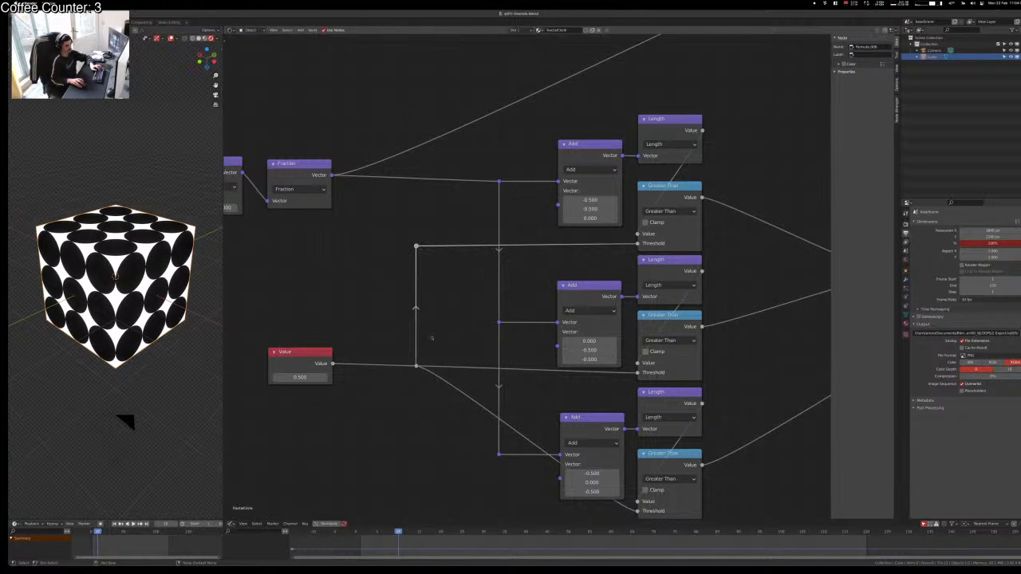
Step: Move the Value node vertically so it lines up with its wire
{"action": "left_click", "coordinate": [315, 365]}
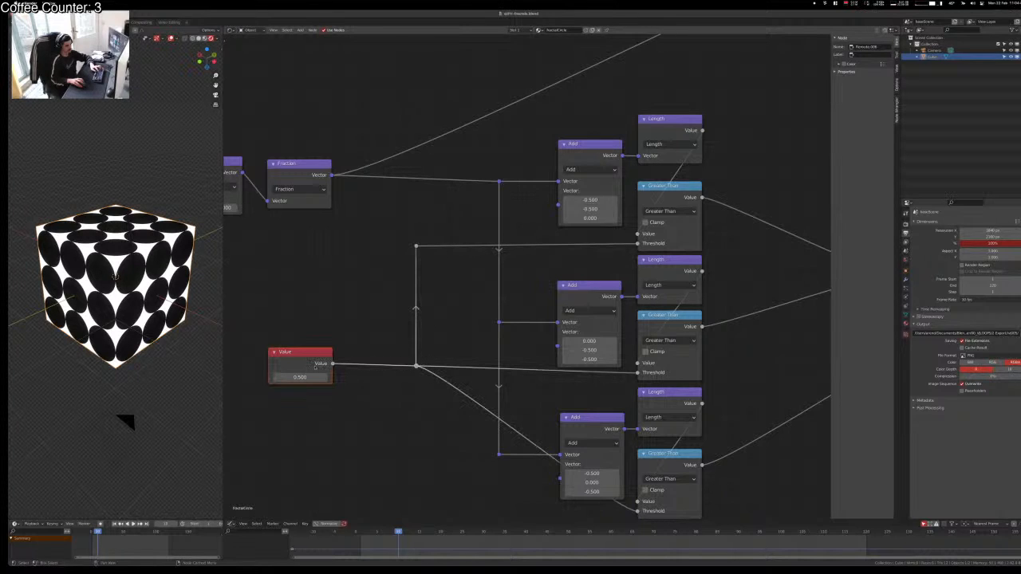
{"action": "left_click_drag", "start_coordinate": [315, 366], "coordinate": [317, 371]}
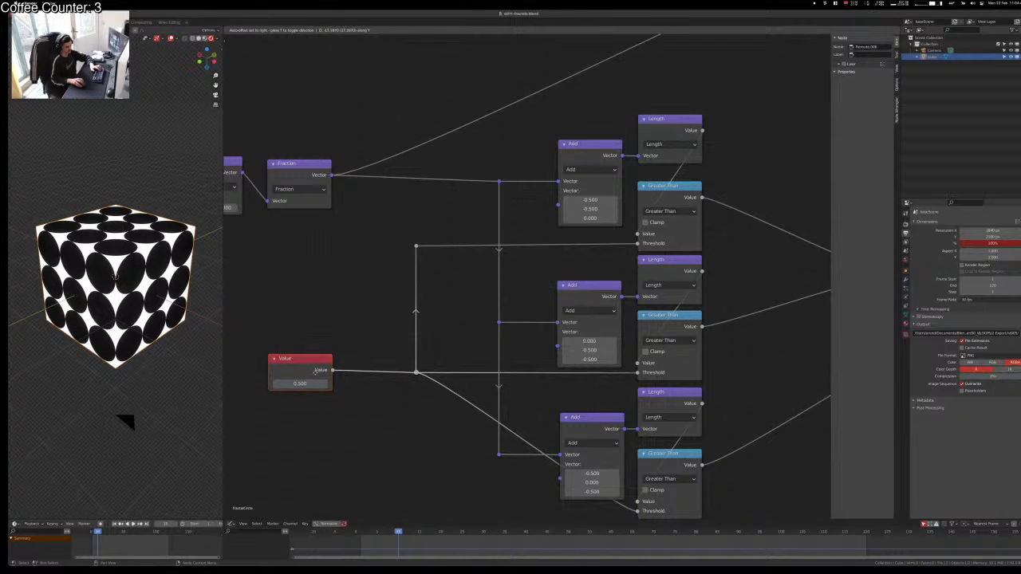
{"action": "left_click", "coordinate": [315, 372]}
{"action": "key", "text": "alt+a"}
{"action": "left_click", "coordinate": [308, 370]}
{"action": "key", "text": "g"}
{"action": "key", "text": "y"}
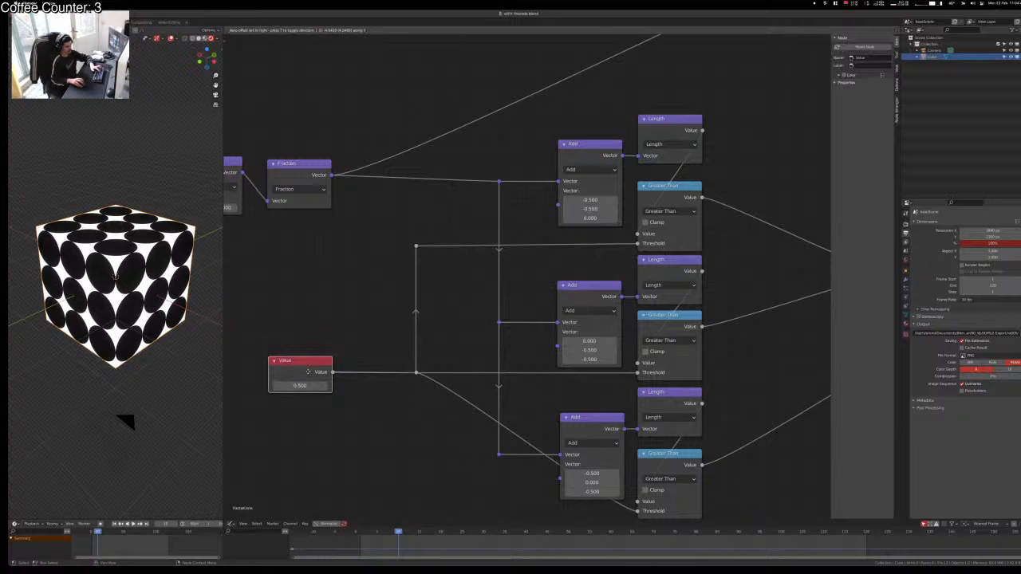
{"action": "left_click", "coordinate": [308, 371]}
Step: Square the lower diagonal wire with a new reroute point
{"action": "right_click_drag", "start_coordinate": [464, 394], "coordinate": [455, 407], "text": "shift"}
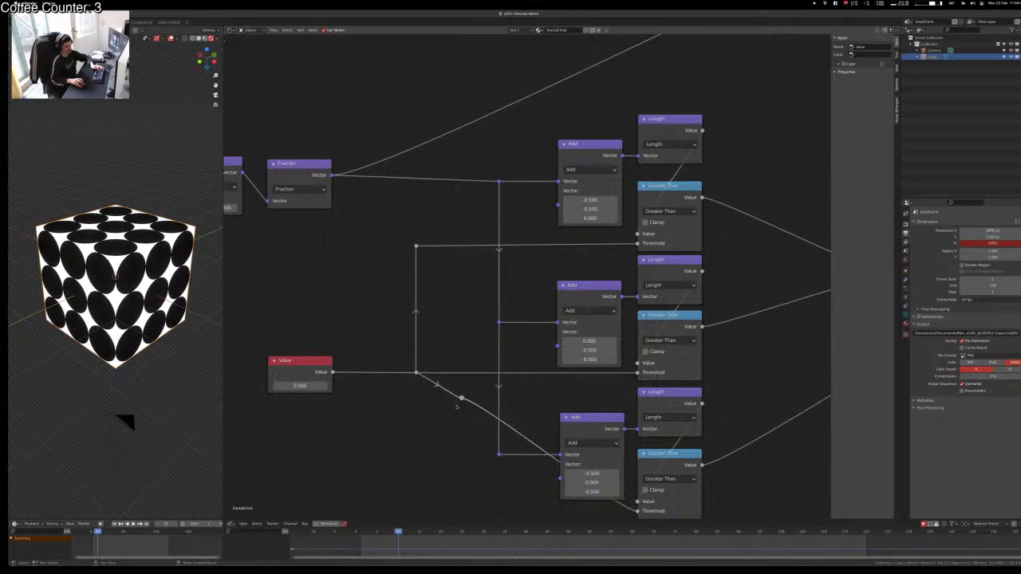
{"action": "key", "text": "g"}
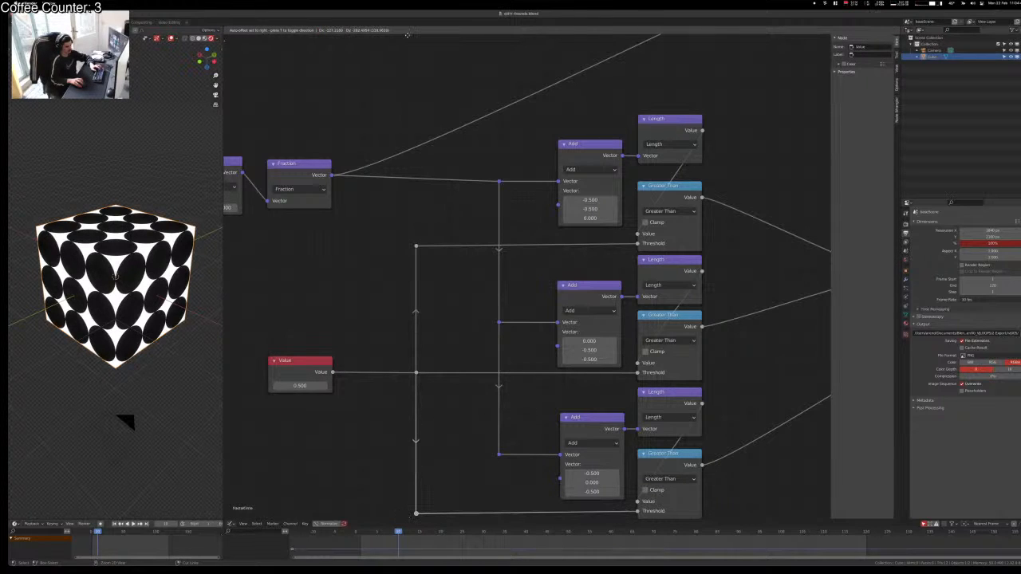
{"action": "left_click", "coordinate": [407, 35]}
{"action": "key", "text": "alt+a"}
Step: Add two reroute points on the Length output link to the right of the Length node
{"action": "middle_click_drag", "start_coordinate": [551, 219], "coordinate": [445, 176]}
{"action": "scroll", "coordinate": [511, 247], "scroll_direction": "down", "scroll_amount": 1}
{"action": "middle_click_drag", "start_coordinate": [599, 318], "coordinate": [444, 331]}
{"action": "scroll", "coordinate": [370, 204], "scroll_direction": "up", "scroll_amount": 2}
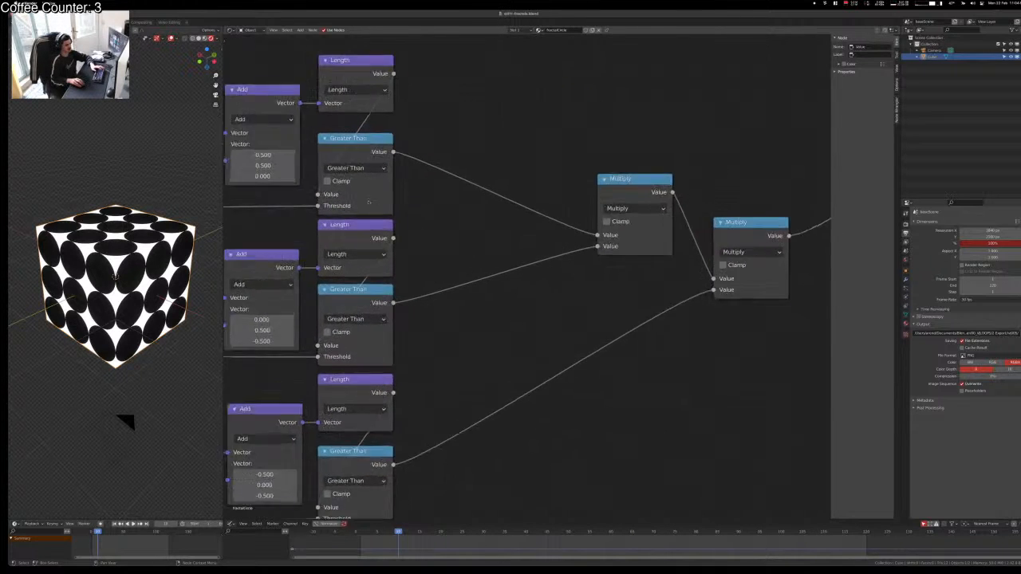
{"action": "scroll", "coordinate": [368, 202], "scroll_direction": "up", "scroll_amount": 3}
{"action": "middle_click_drag", "start_coordinate": [368, 205], "coordinate": [444, 348]}
{"action": "scroll", "coordinate": [387, 177], "scroll_direction": "up", "scroll_amount": 1}
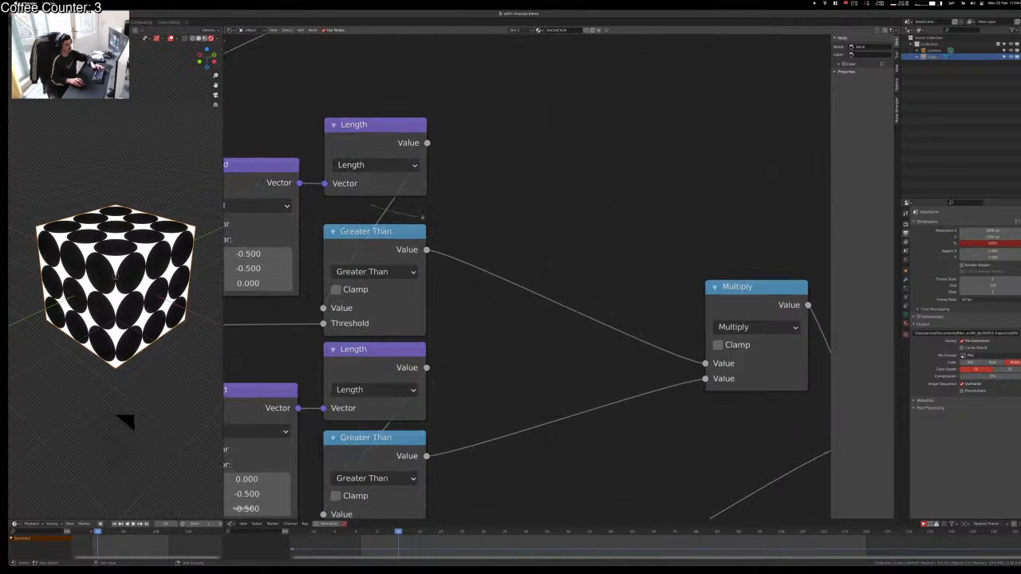
{"action": "right_click_drag", "start_coordinate": [423, 216], "coordinate": [433, 217], "text": "shift"}
{"action": "key", "text": "g"}
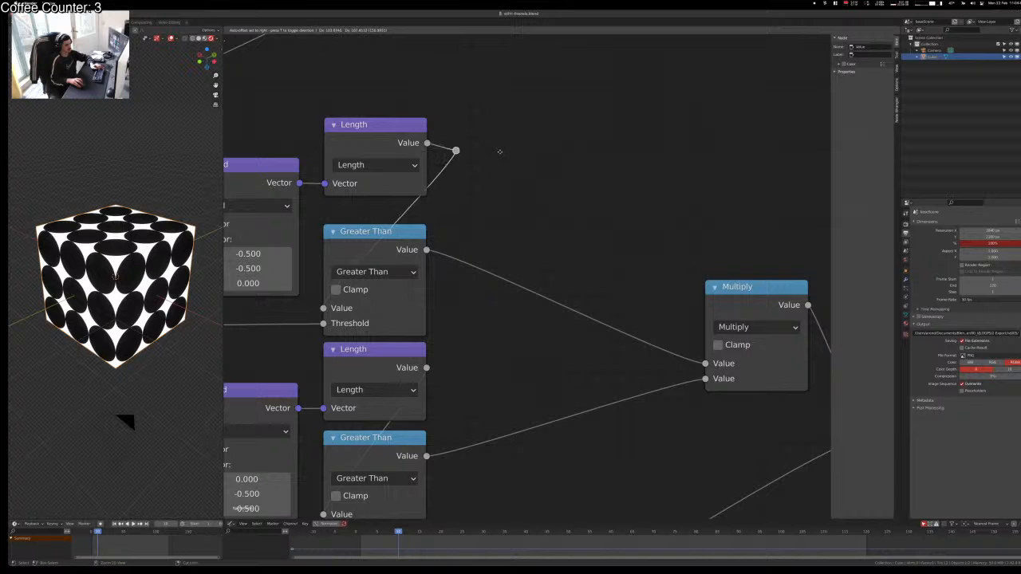
{"action": "left_click", "coordinate": [486, 157]}
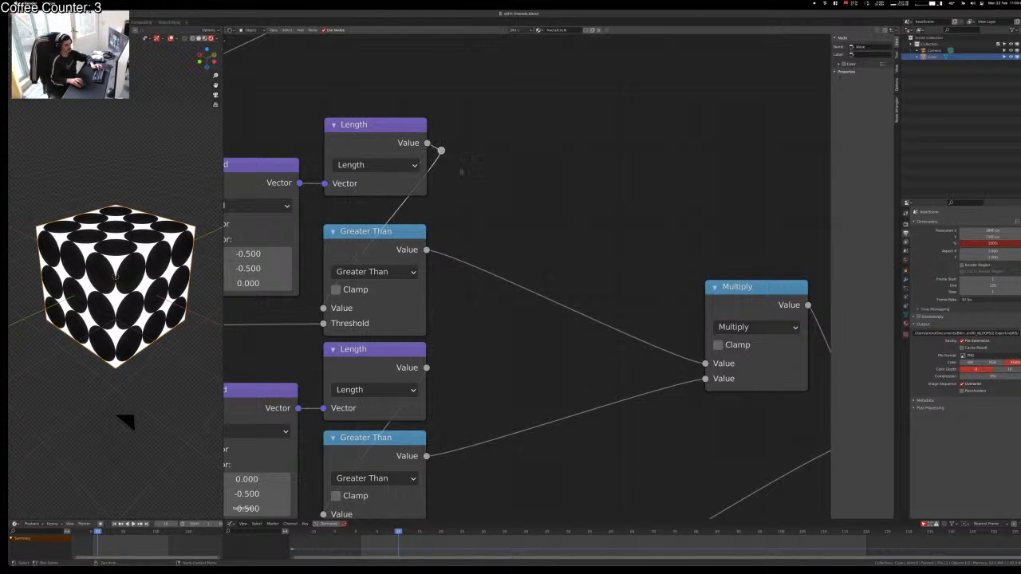
{"action": "right_click_drag", "start_coordinate": [391, 212], "coordinate": [413, 216], "text": "shift"}
{"action": "key", "text": "g"}
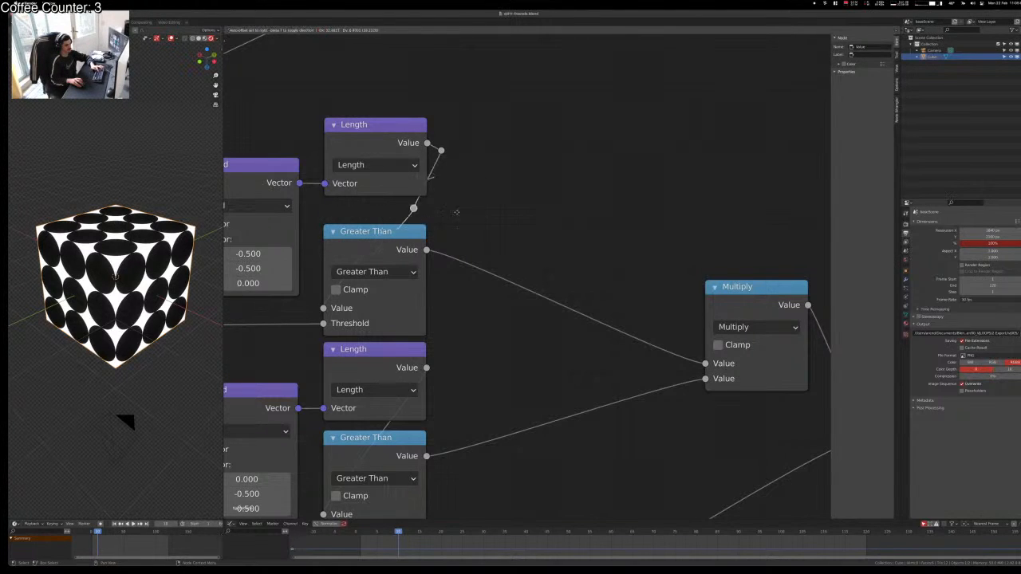
{"action": "left_click", "coordinate": [471, 216]}
Step: Duplicate a reroute and set it level with the Greater Than Value input
{"action": "right_click", "coordinate": [425, 210]}
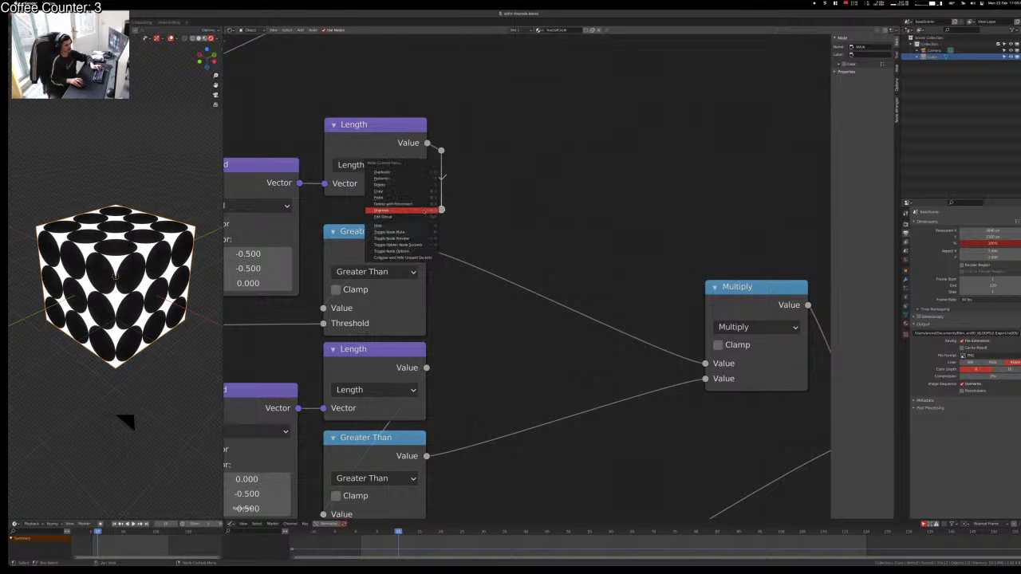
{"action": "left_click", "coordinate": [425, 210]}
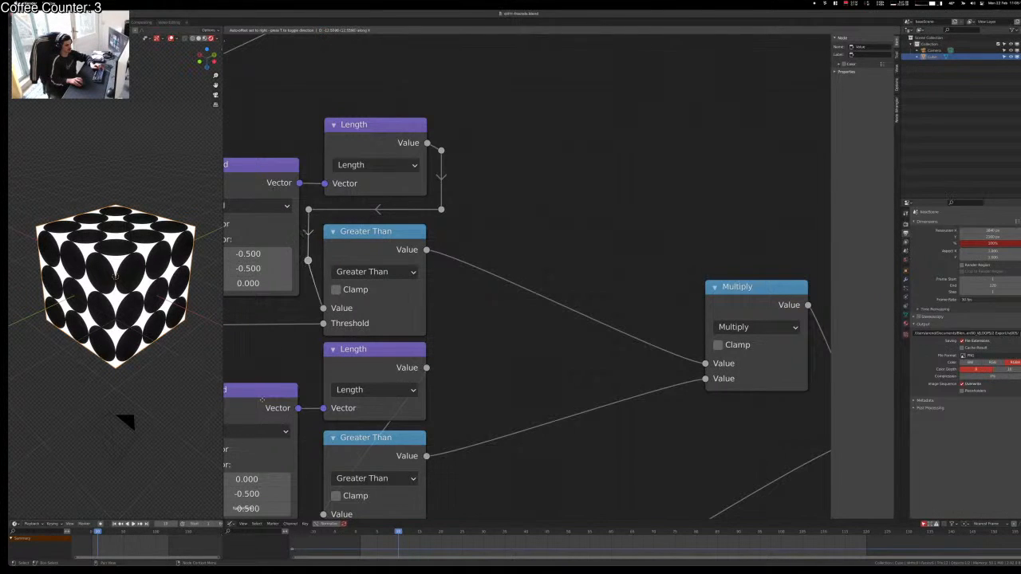
{"action": "left_click", "coordinate": [310, 452]}
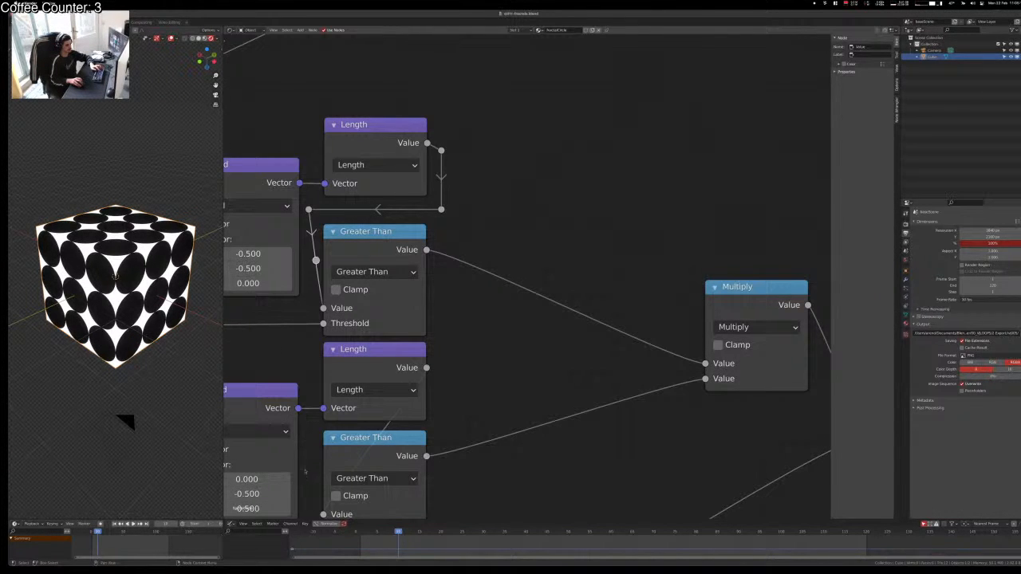
{"action": "key", "text": "g"}
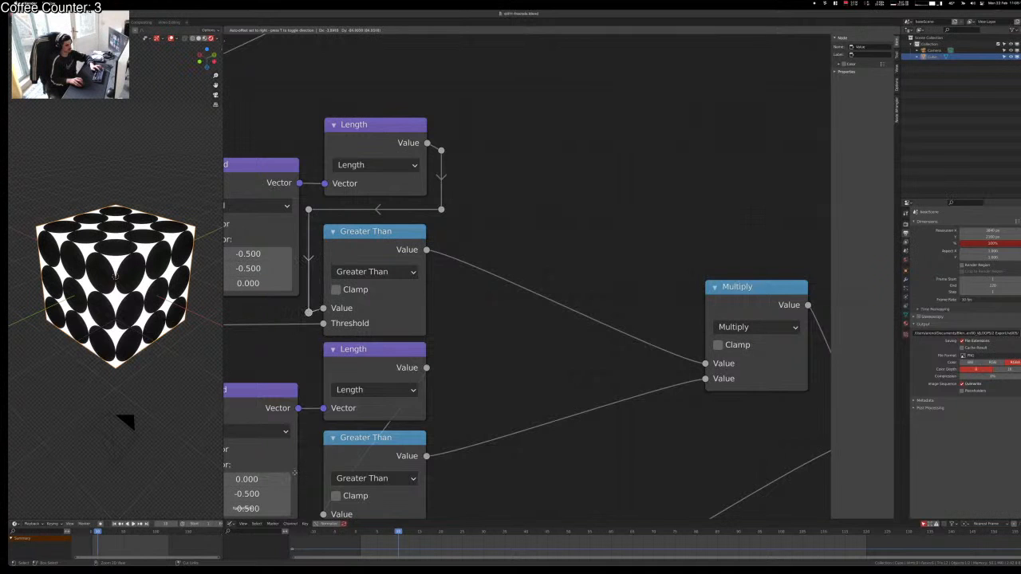
{"action": "left_click", "coordinate": [296, 465]}
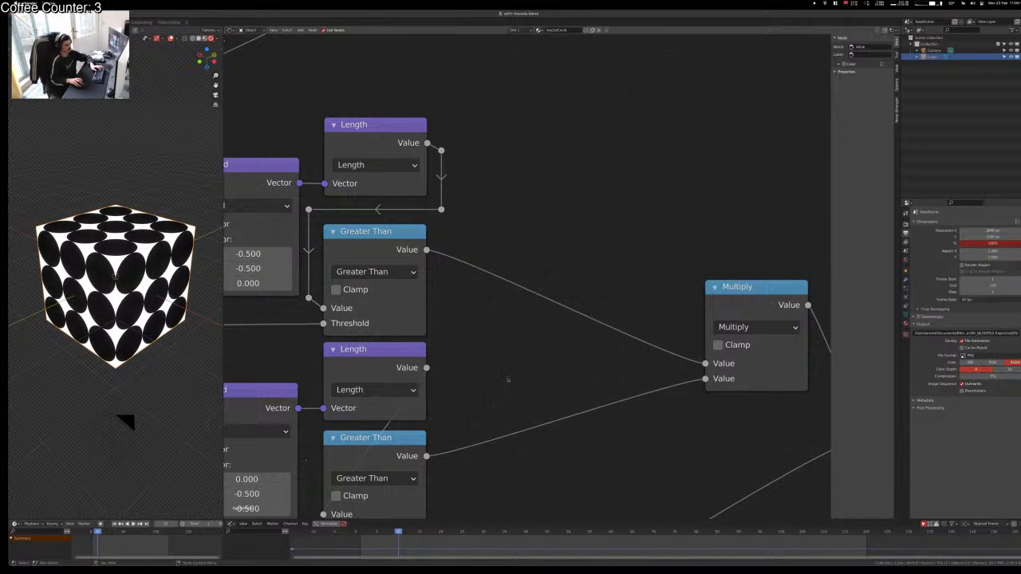
{"action": "scroll", "coordinate": [468, 380], "scroll_direction": "down", "scroll_amount": 4}
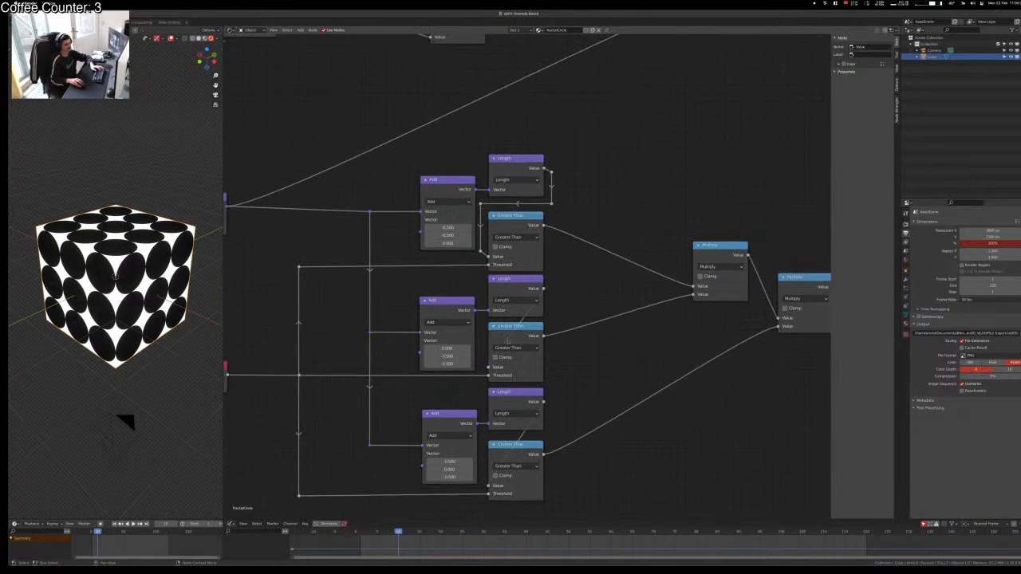
Step: Tidy the top row: shift Greater Than right and lower its left reroute
{"action": "scroll", "coordinate": [507, 254], "scroll_direction": "up", "scroll_amount": 1}
{"action": "left_click_drag", "start_coordinate": [516, 217], "coordinate": [547, 217]}
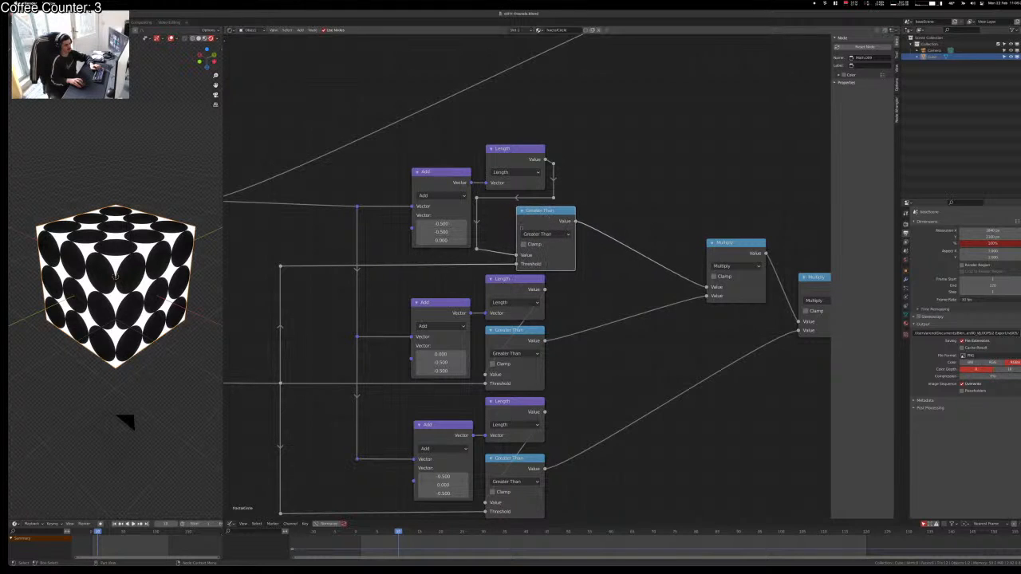
{"action": "left_click", "coordinate": [478, 250]}
{"action": "key", "text": "g"}
{"action": "key", "text": "y"}
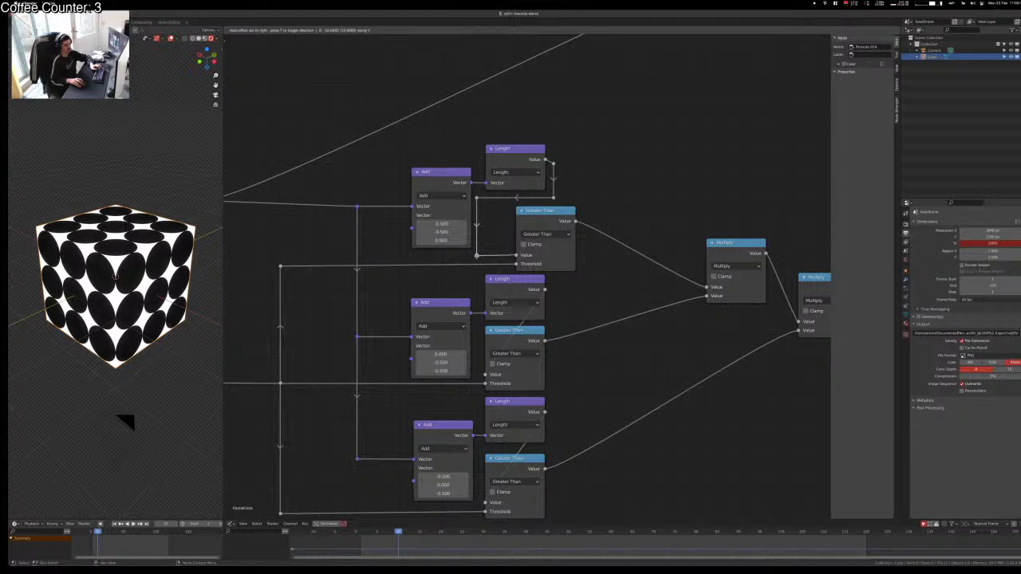
{"action": "left_click", "coordinate": [499, 235]}
{"action": "left_click", "coordinate": [576, 164]}
{"action": "scroll", "coordinate": [523, 244], "scroll_direction": "down", "scroll_amount": 4}
{"action": "scroll", "coordinate": [527, 311], "scroll_direction": "up", "scroll_amount": 3}
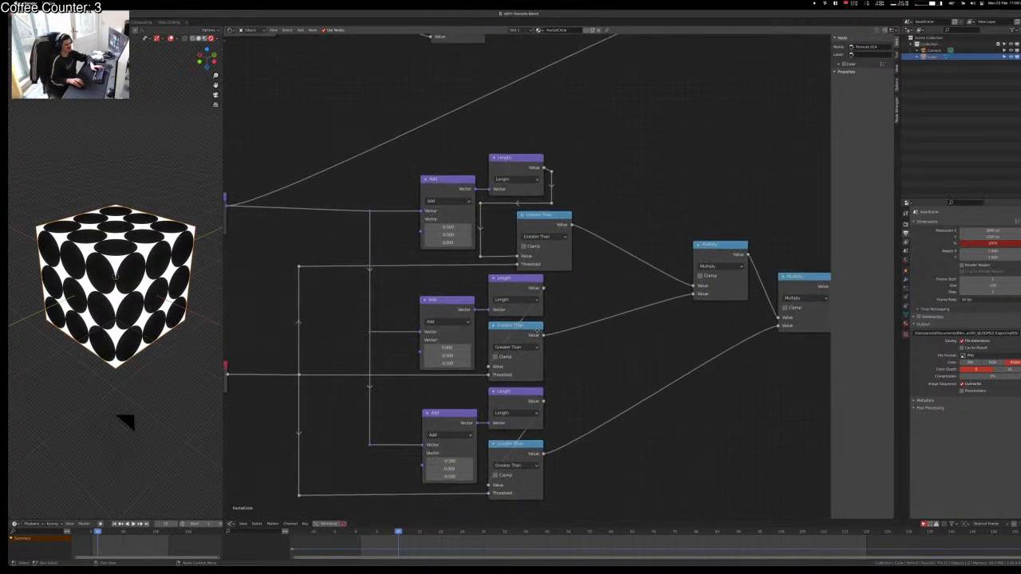
{"action": "middle_click_drag", "start_coordinate": [528, 335], "coordinate": [479, 288]}
{"action": "left_click", "coordinate": [409, 135]}
{"action": "key", "text": "g"}
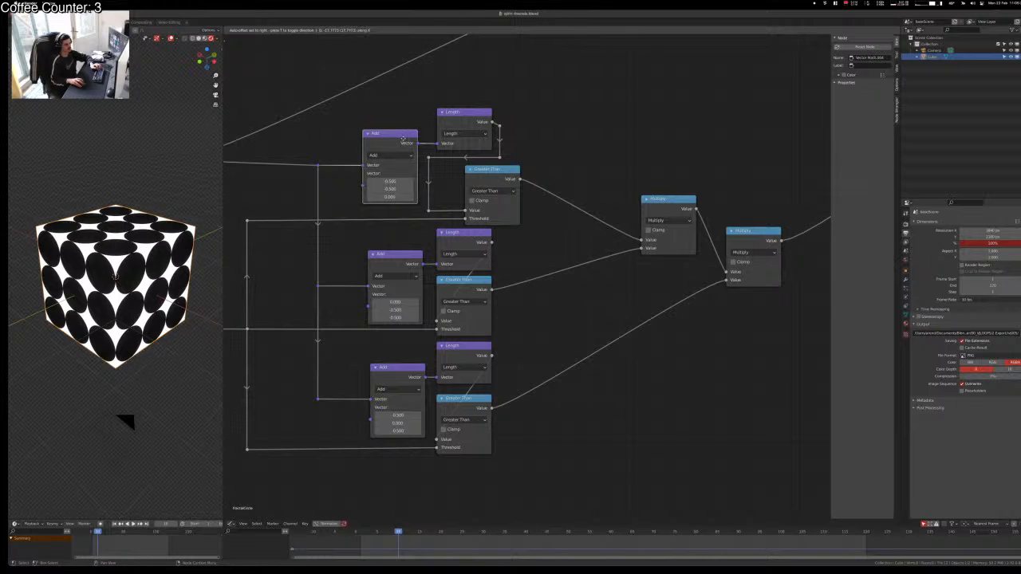
{"action": "left_click", "coordinate": [404, 141]}
{"action": "left_click", "coordinate": [528, 320]}
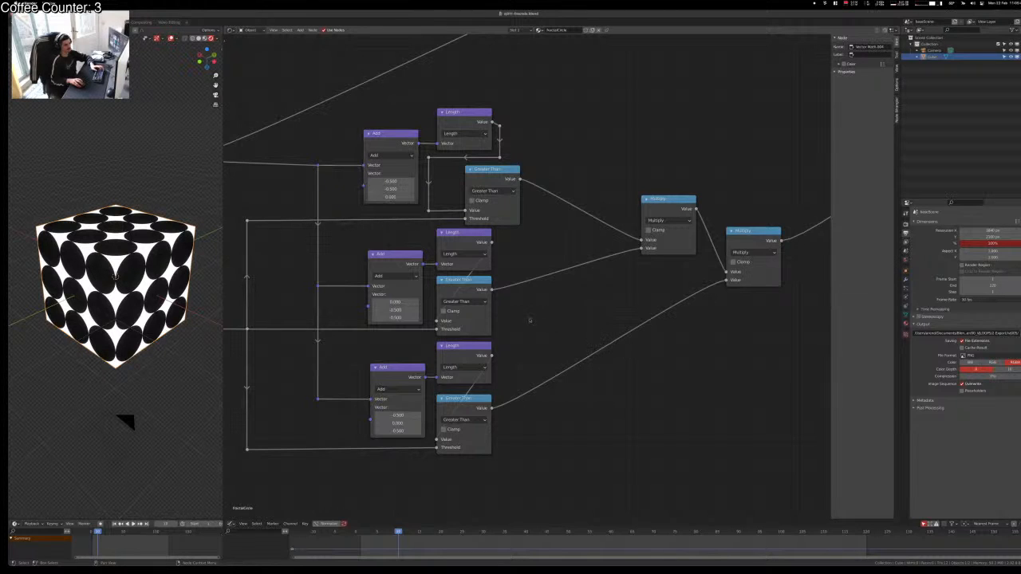
Step: Delete the middle Length and Greater Than nodes and select the bottom pair
{"action": "left_click_drag", "start_coordinate": [363, 250], "coordinate": [531, 323]}
{"action": "left_click_drag", "start_coordinate": [522, 244], "coordinate": [456, 326]}
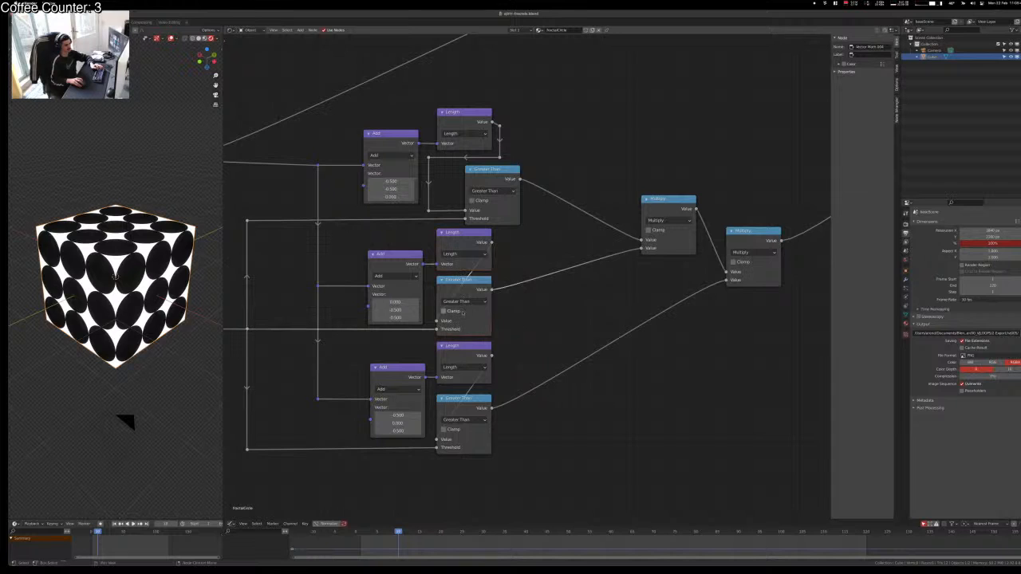
{"action": "key", "text": "x"}
{"action": "left_click_drag", "start_coordinate": [523, 354], "coordinate": [466, 457]}
Step: Delete the bottom pair and place a copy of the top Length/Greater Than pair beside the middle Add
{"action": "key", "text": "x"}
{"action": "left_click_drag", "start_coordinate": [541, 107], "coordinate": [455, 213]}
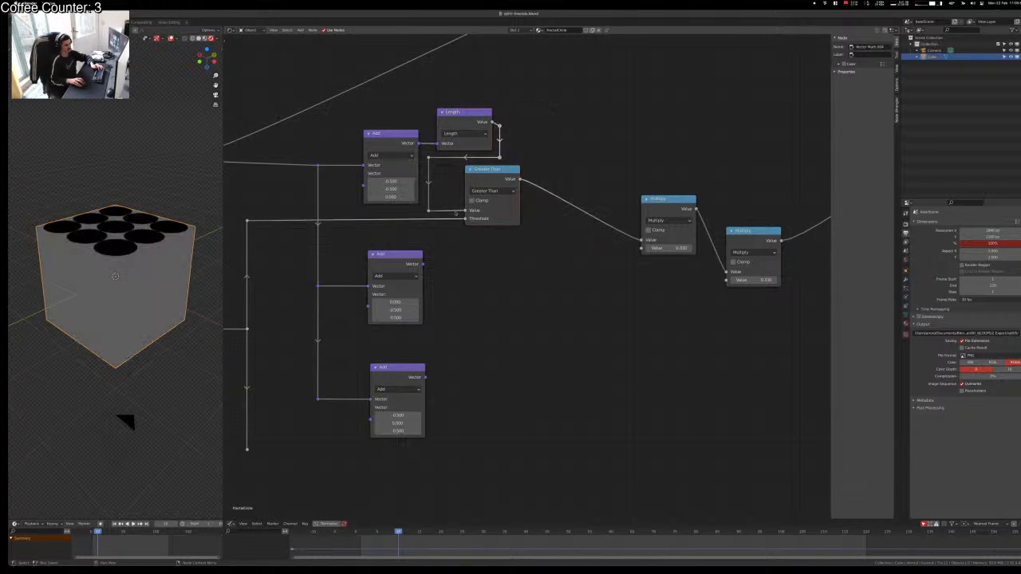
{"action": "left_click_drag", "start_coordinate": [564, 75], "coordinate": [423, 239]}
{"action": "key", "text": "shift+d"}
{"action": "key", "text": "x"}
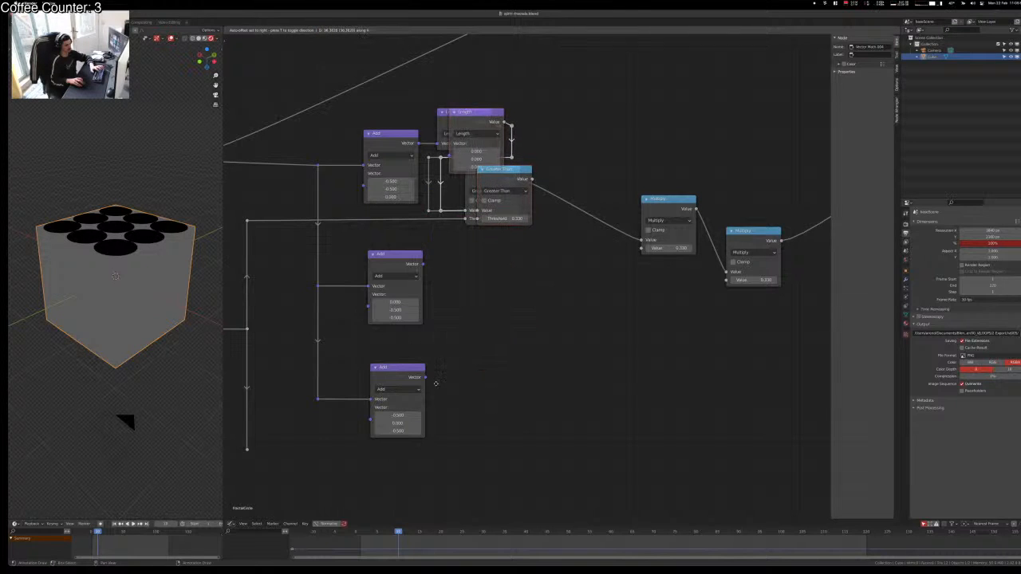
{"action": "key", "text": "y"}
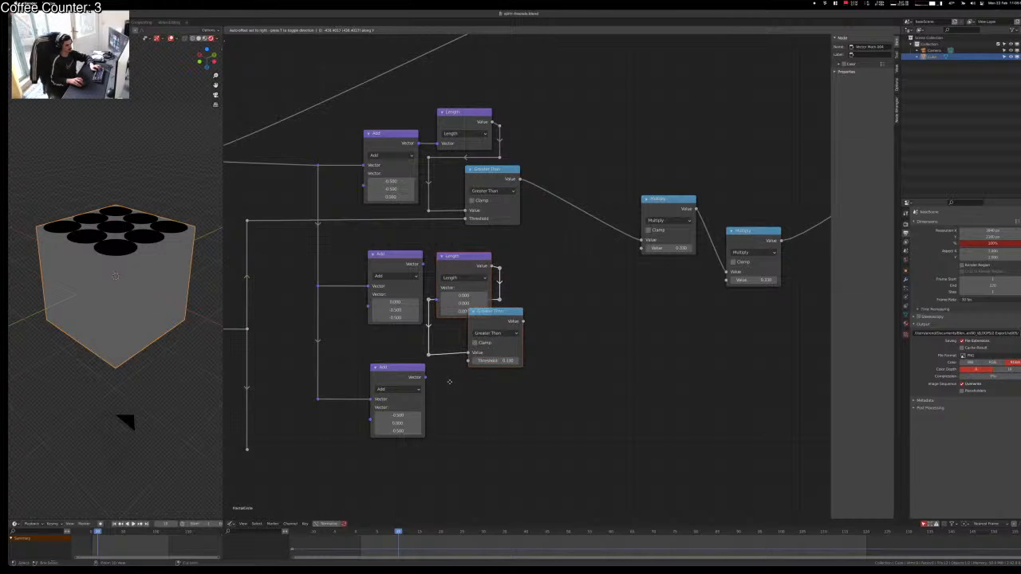
{"action": "left_click", "coordinate": [449, 381]}
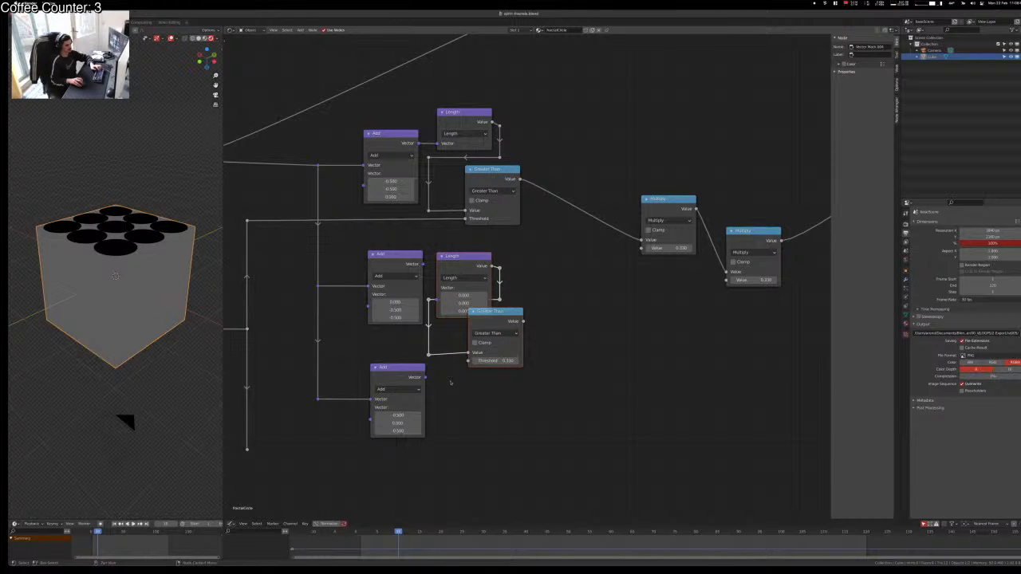
{"action": "key", "text": "g"}
{"action": "key", "text": "y"}
{"action": "left_click", "coordinate": [450, 380]}
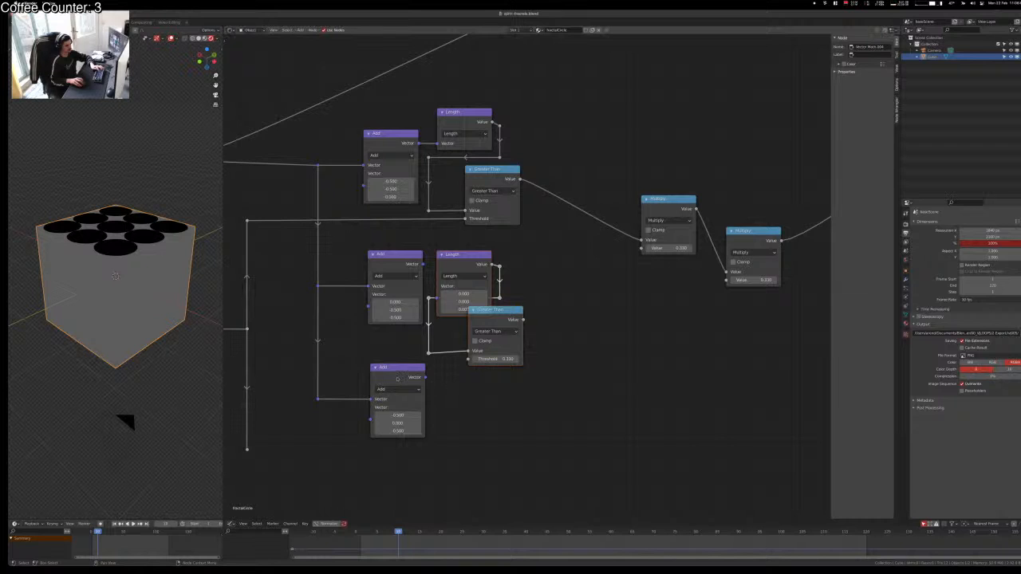
Step: Place a second copy beside the bottom Add node, then lower the bottom Add and reroute
{"action": "key", "text": "shift+d"}
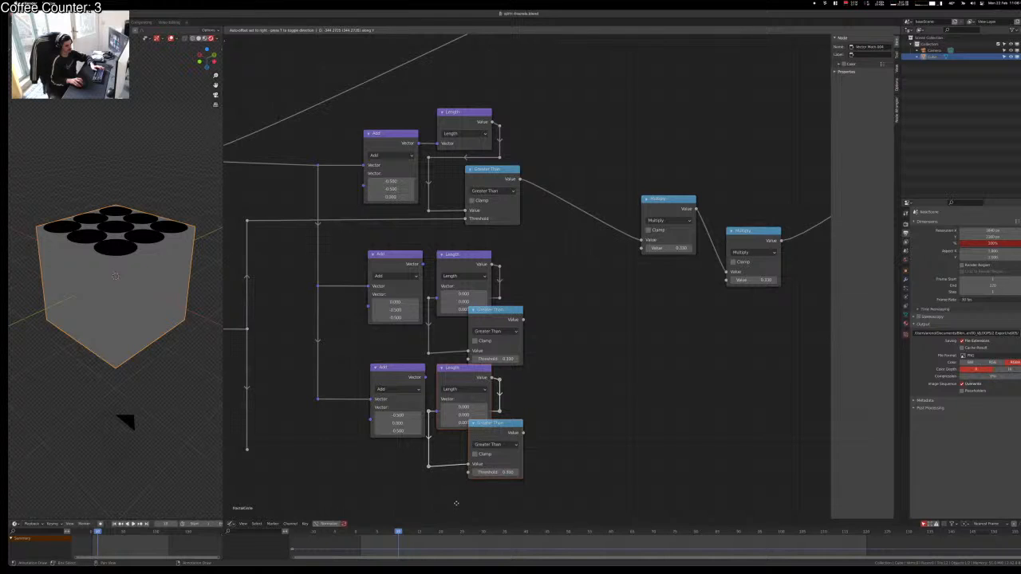
{"action": "left_click", "coordinate": [457, 502]}
{"action": "left_click", "coordinate": [370, 372]}
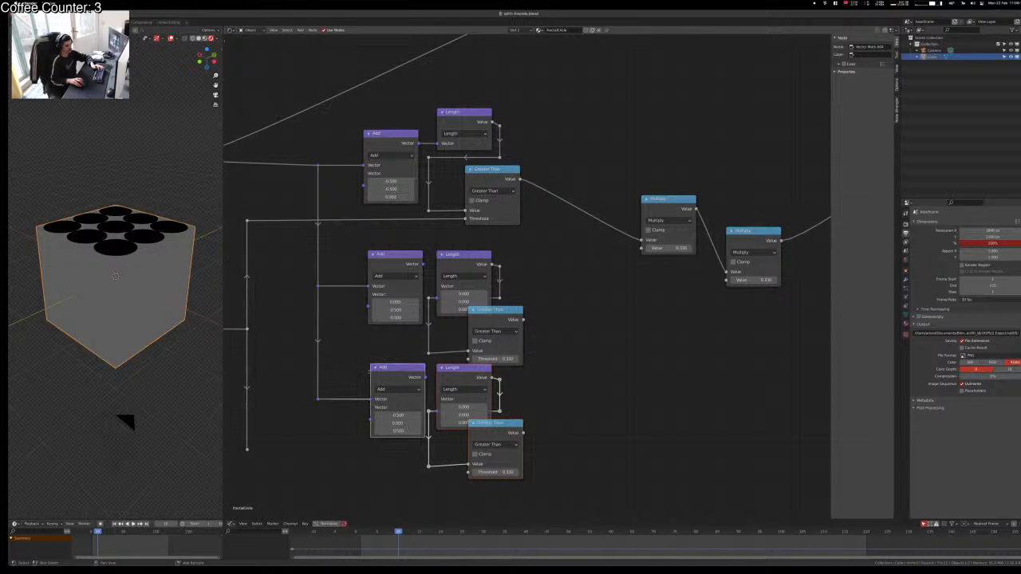
{"action": "left_click", "coordinate": [318, 399]}
{"action": "key", "text": "g"}
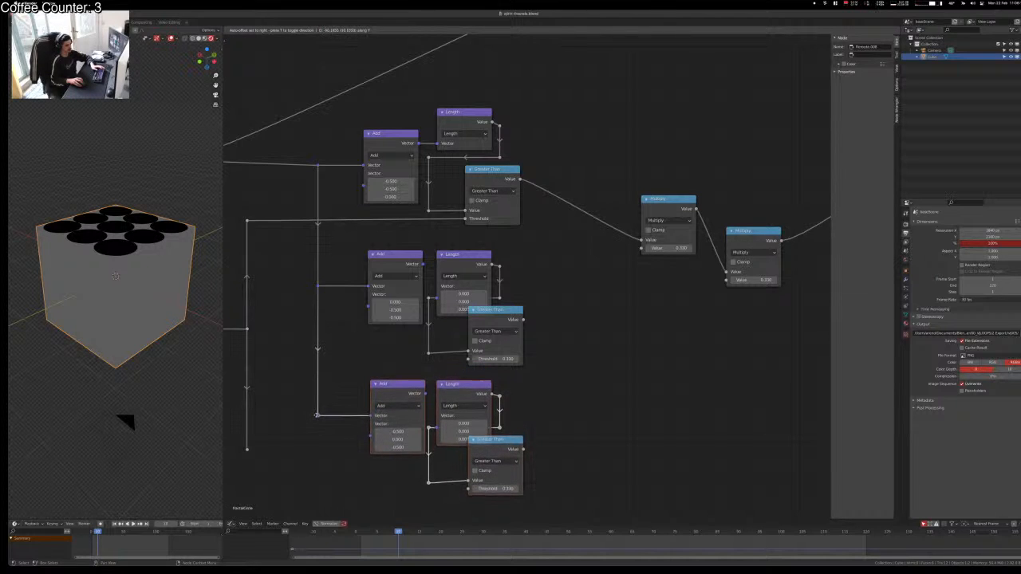
{"action": "left_click", "coordinate": [316, 419]}
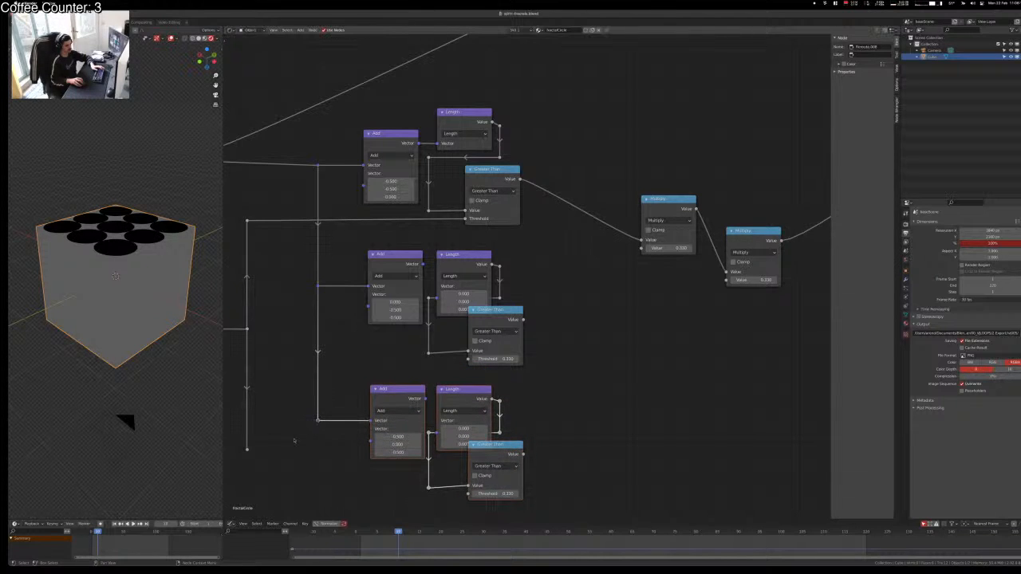
{"action": "left_click", "coordinate": [319, 445]}
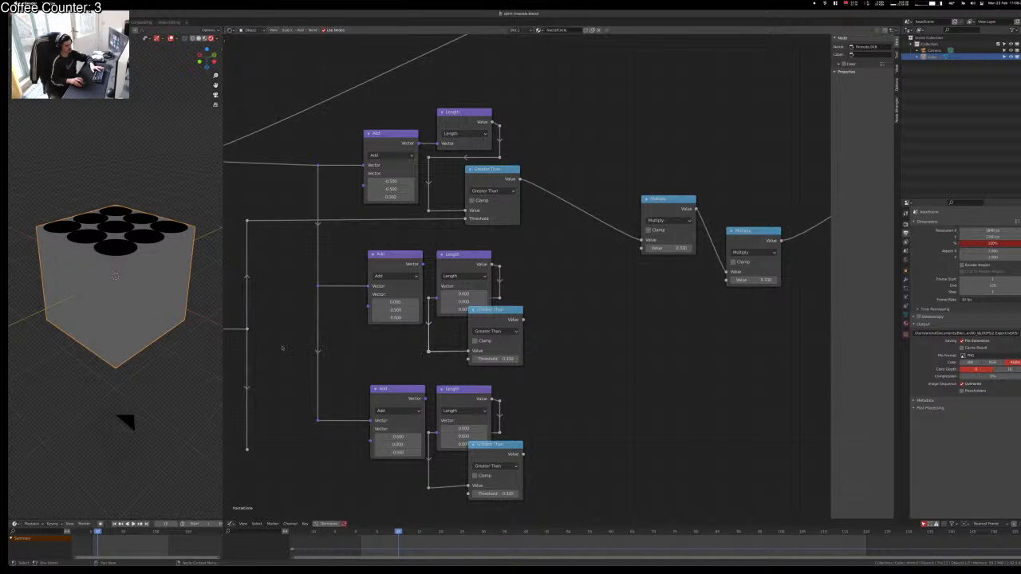
Step: Select the Value node to reposition it
{"action": "middle_click_drag", "start_coordinate": [282, 346], "coordinate": [466, 303]}
{"action": "left_click_drag", "start_coordinate": [268, 255], "coordinate": [476, 329]}
{"action": "key", "text": "g"}
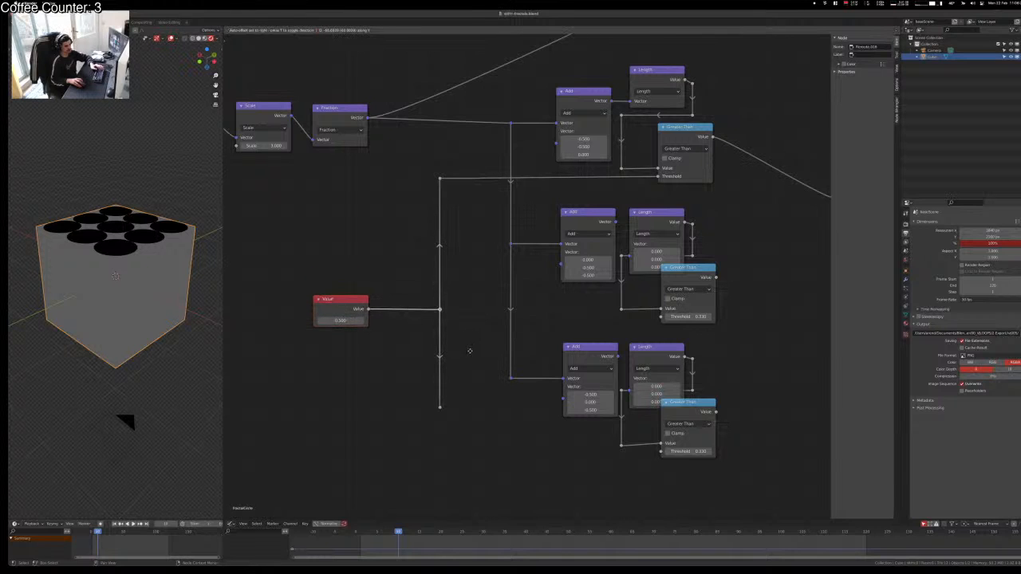
Step: Wire the Value line to the middle Greater Than and route the bottom reroute onward
{"action": "left_click", "coordinate": [469, 350]}
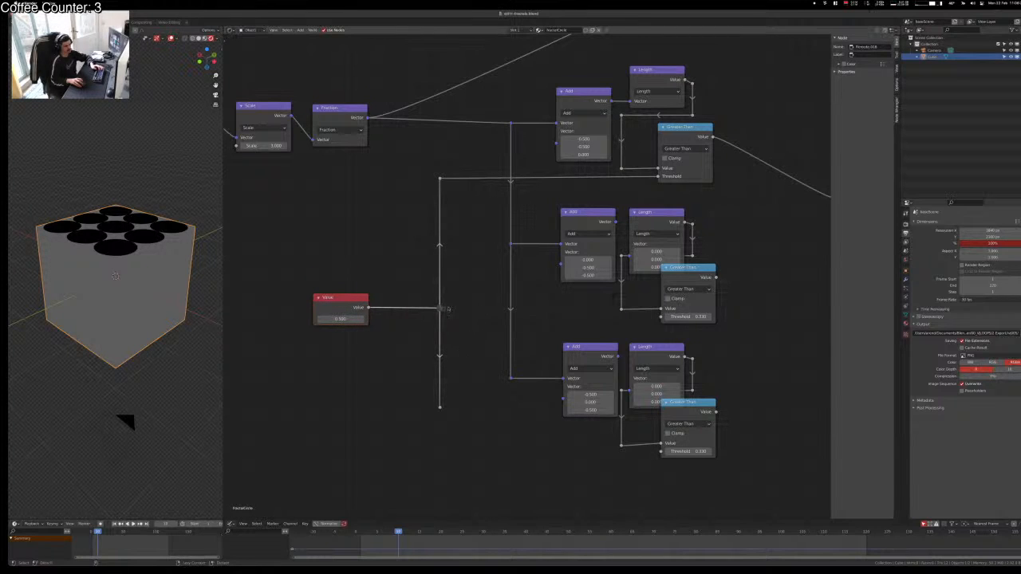
{"action": "right_click_drag", "start_coordinate": [448, 309], "coordinate": [640, 313], "text": "alt"}
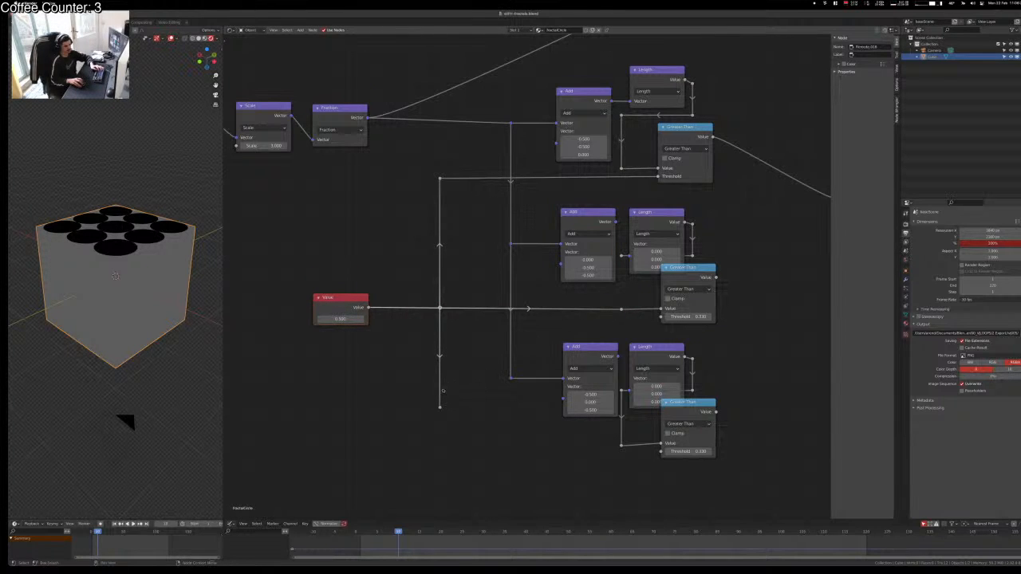
{"action": "left_click_drag", "start_coordinate": [433, 400], "coordinate": [452, 418]}
{"action": "key", "text": "g"}
{"action": "key", "text": "x"}
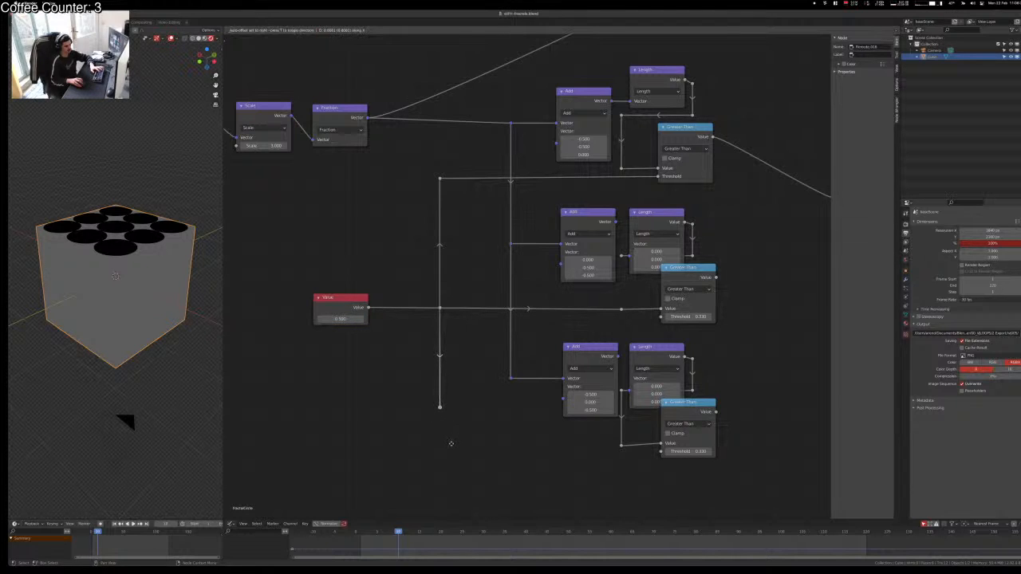
{"action": "key", "text": "y"}
{"action": "left_click", "coordinate": [449, 456]}
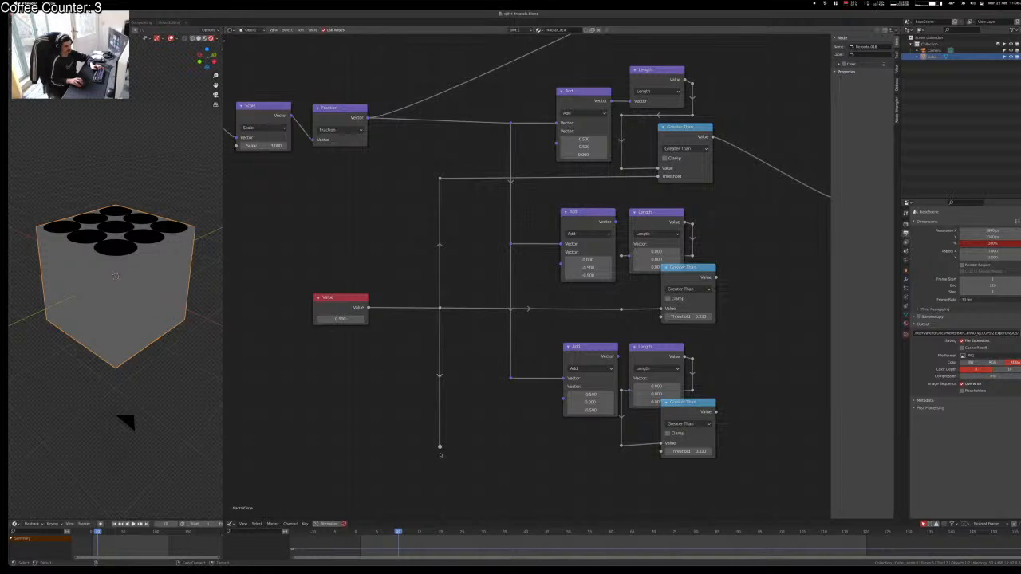
{"action": "right_click_drag", "start_coordinate": [449, 457], "coordinate": [642, 482], "text": "alt"}
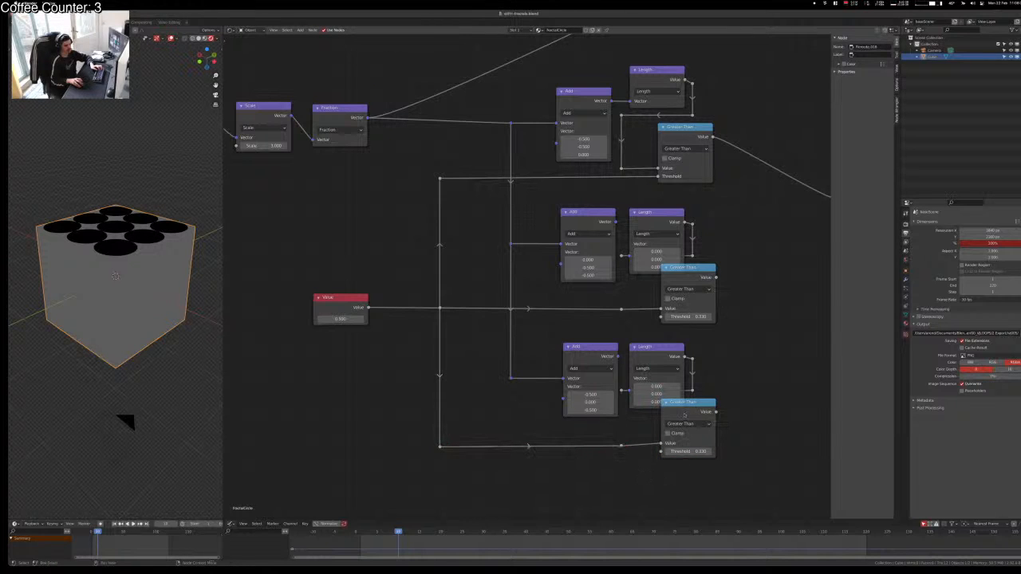
Step: Undo the recent edits until the copied lower Length and Greater Than pairs are gone
{"action": "left_click_drag", "start_coordinate": [684, 401], "coordinate": [686, 406]}
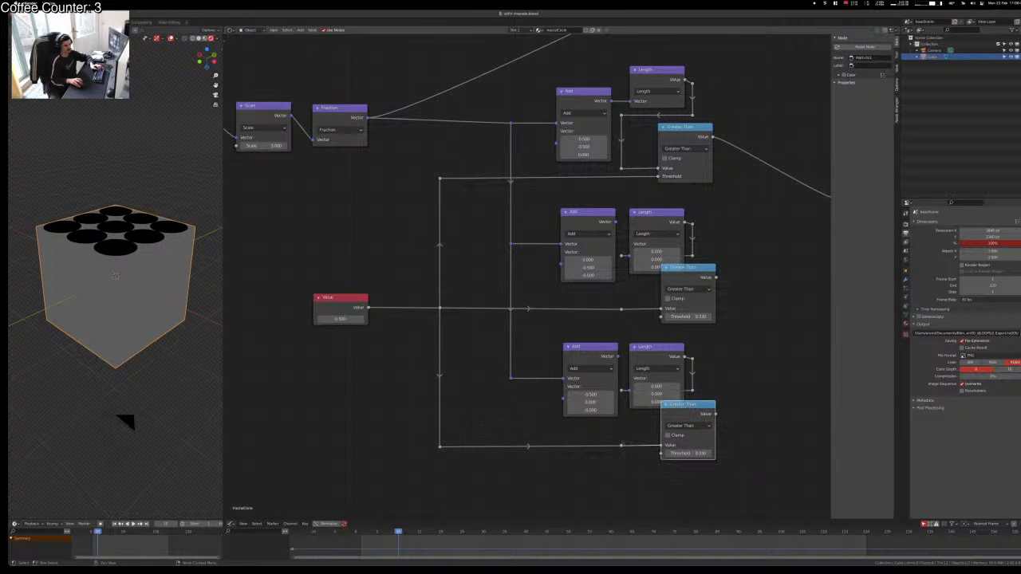
{"action": "key", "text": "ctrl+z"}
{"action": "key", "text": "ctrl+z"}
{"action": "key", "text": "ctrl+z"}
{"action": "key", "text": "ctrl+z"}
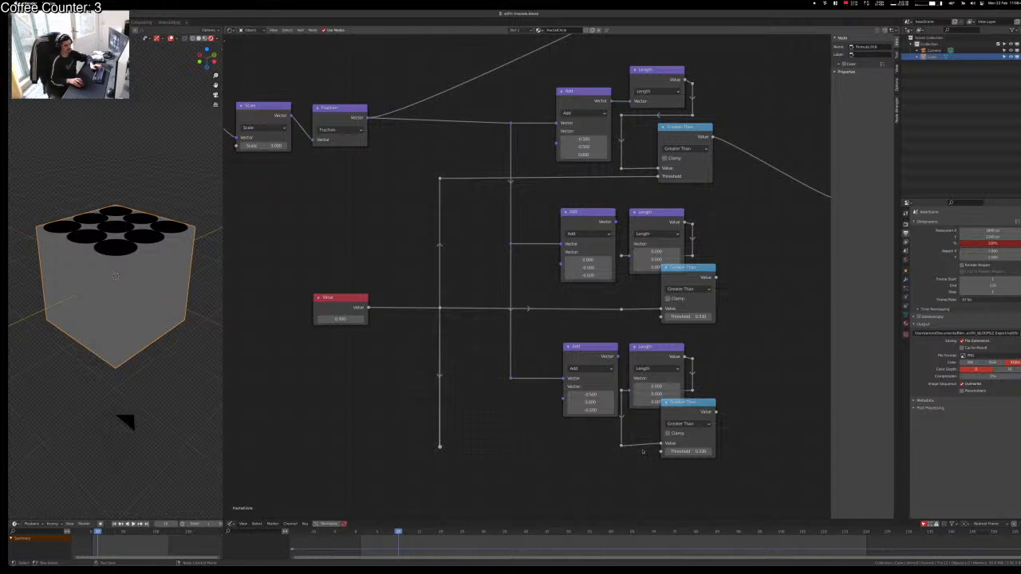
{"action": "left_click_drag", "start_coordinate": [667, 433], "coordinate": [666, 434]}
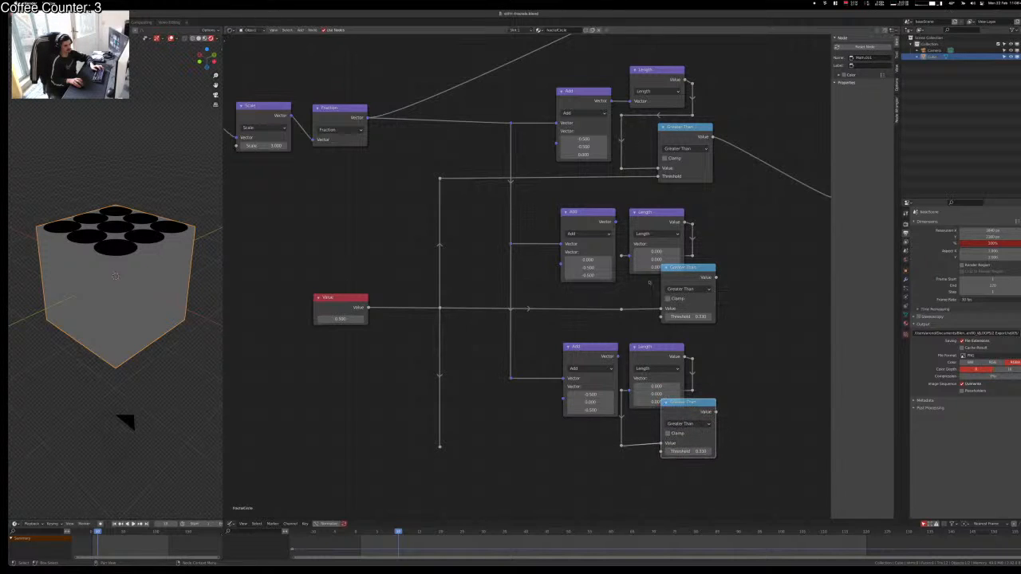
{"action": "right_click_drag", "start_coordinate": [612, 228], "coordinate": [636, 252], "text": "alt"}
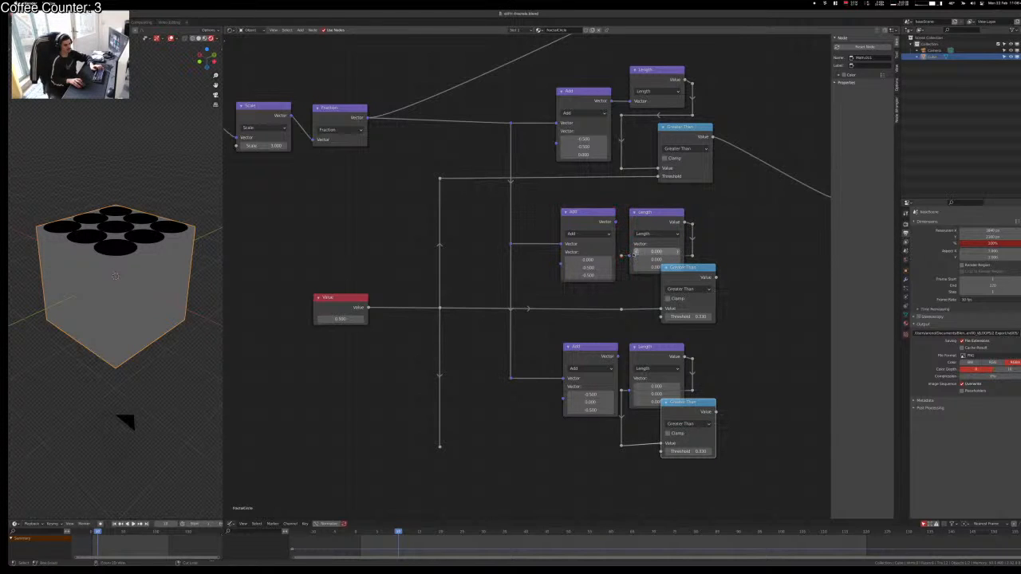
{"action": "key", "text": "ctrl+z"}
{"action": "key", "text": "ctrl+z"}
{"action": "key", "text": "ctrl+z"}
{"action": "key", "text": "ctrl+z"}
{"action": "key", "text": "ctrl+z"}
{"action": "key", "text": "ctrl+z"}
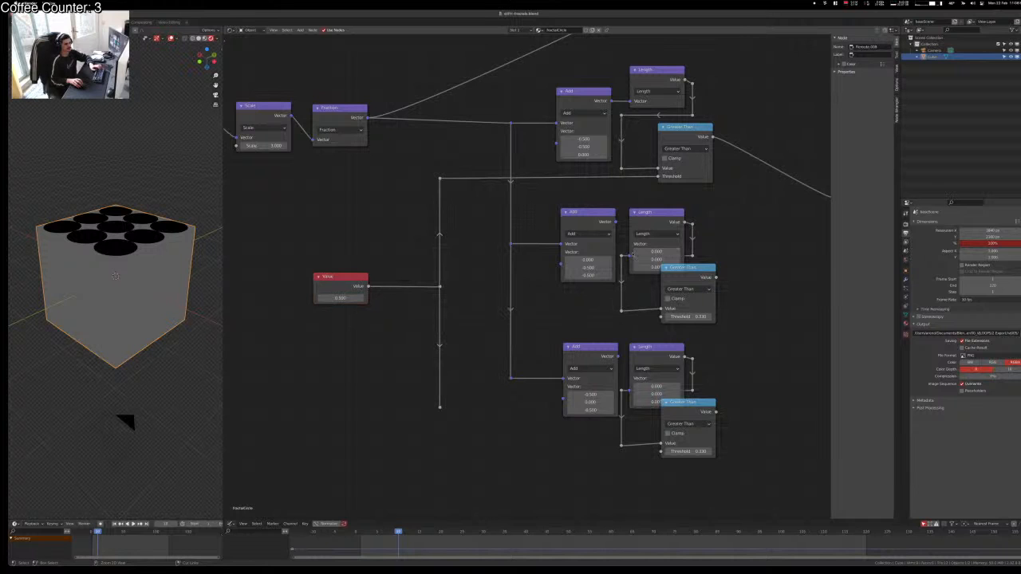
{"action": "key", "text": "ctrl+z"}
{"action": "key", "text": "ctrl+z"}
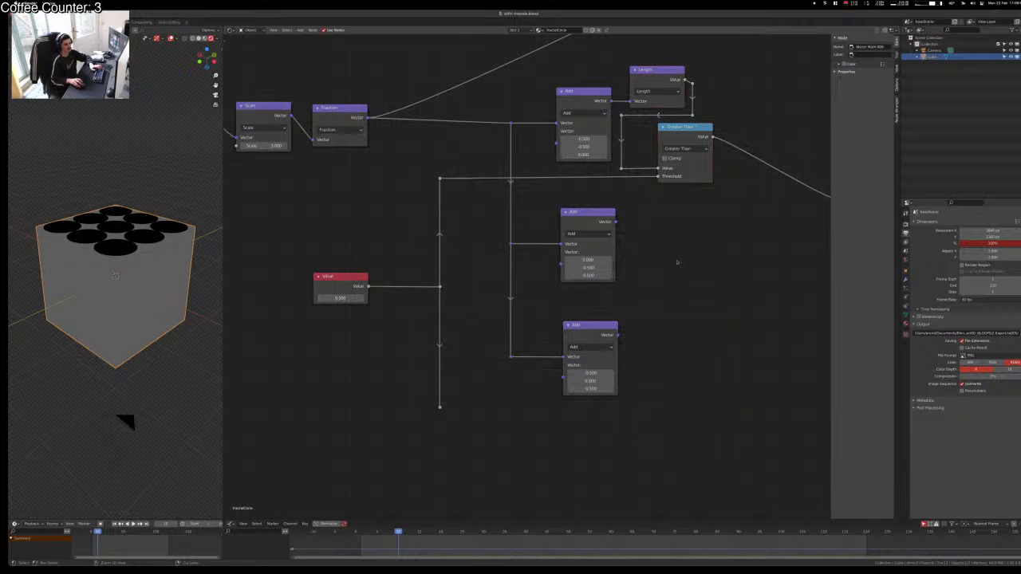
Step: Recenter the node view and move the middle and bottom Add nodes further down
{"action": "key", "text": "ctrl+z"}
{"action": "scroll", "coordinate": [644, 263], "scroll_direction": "up", "scroll_amount": 1}
{"action": "scroll", "coordinate": [641, 276], "scroll_direction": "down", "scroll_amount": 1}
{"action": "middle_click_drag", "start_coordinate": [716, 102], "coordinate": [630, 121]}
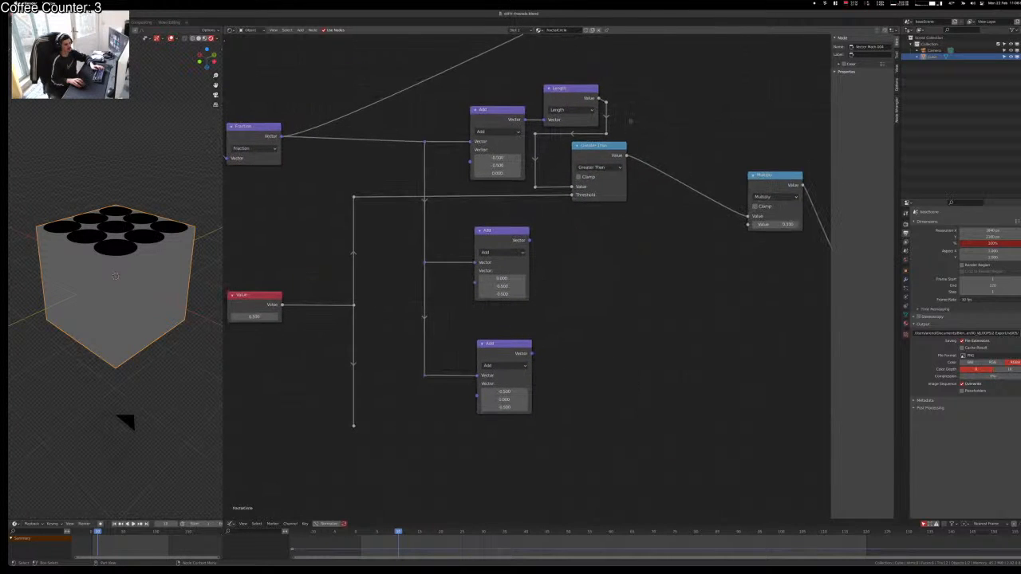
{"action": "left_click_drag", "start_coordinate": [588, 240], "coordinate": [383, 437]}
{"action": "key", "text": "g"}
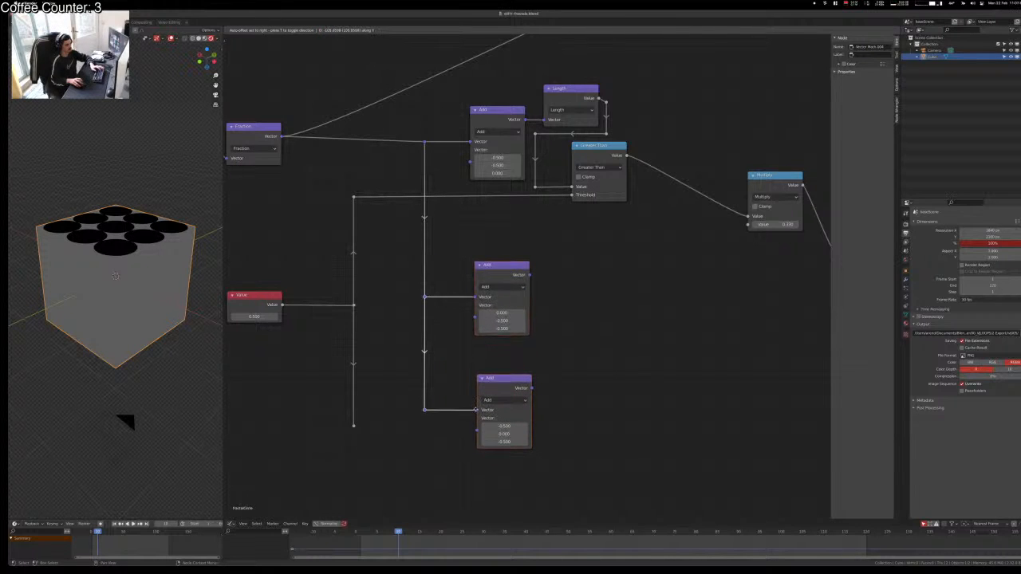
{"action": "left_click", "coordinate": [476, 396]}
{"action": "left_click", "coordinate": [665, 120]}
Step: Duplicate the top Length and Greater Than pair and place it beside the middle Add node
{"action": "left_click_drag", "start_coordinate": [659, 69], "coordinate": [527, 215]}
{"action": "key", "text": "shift+d"}
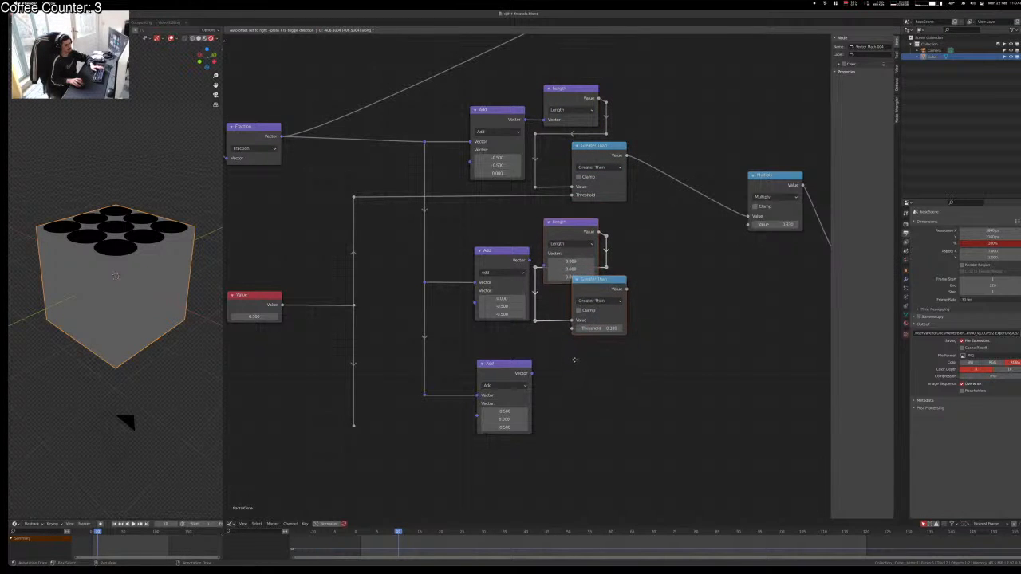
{"action": "left_click", "coordinate": [578, 356]}
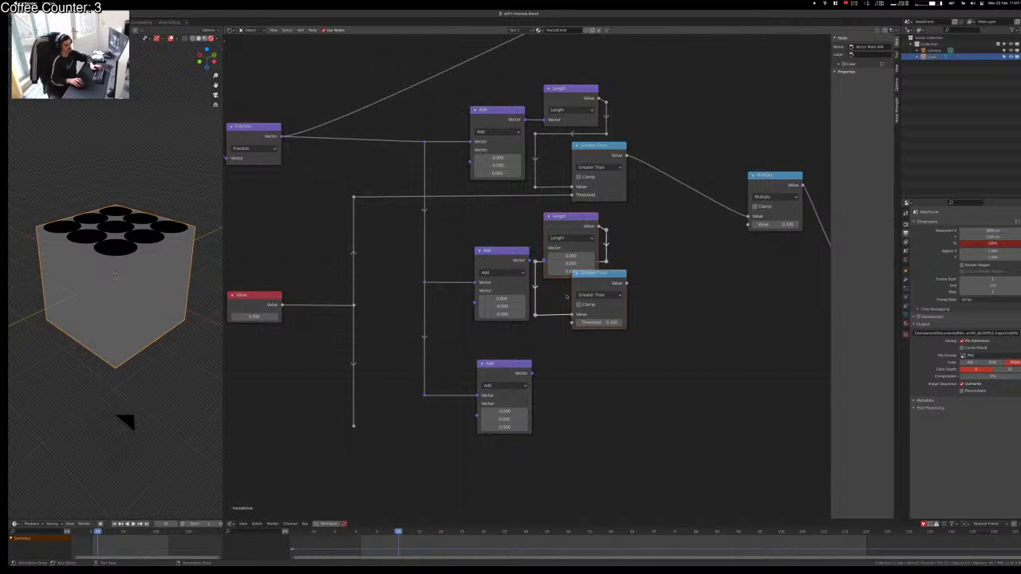
{"action": "key", "text": "x"}
{"action": "key", "text": "ctrl+z"}
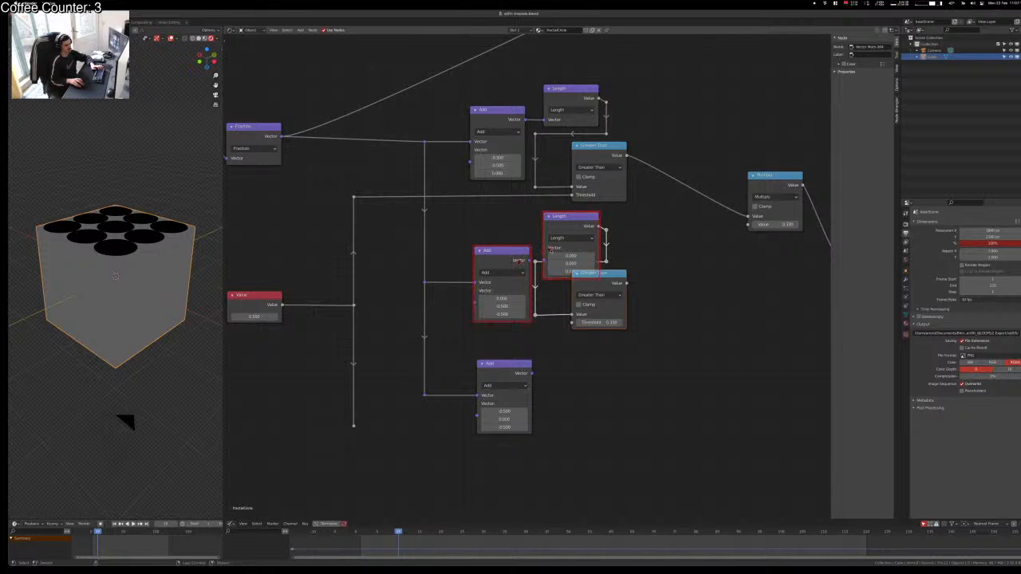
{"action": "key", "text": "g"}
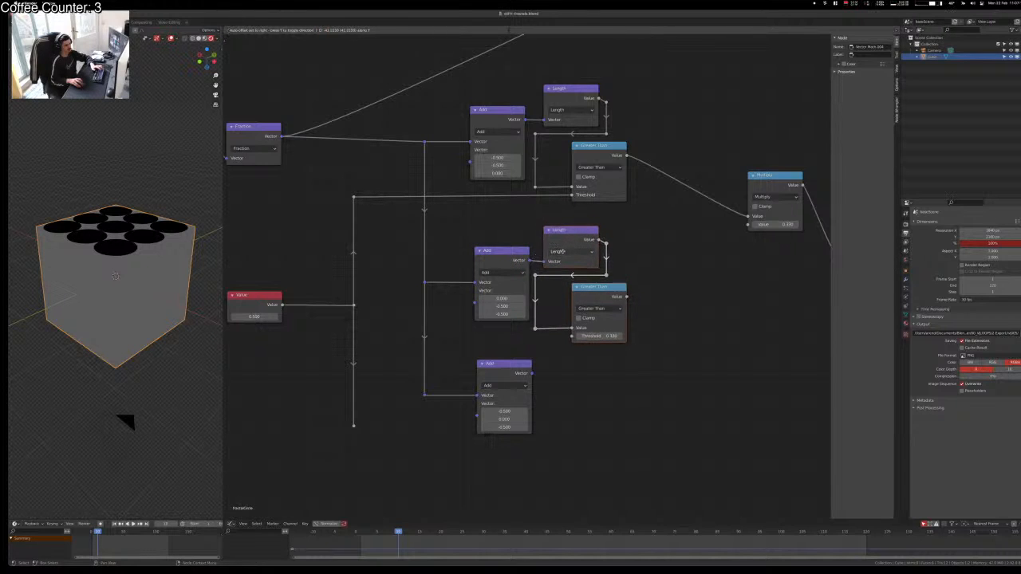
{"action": "left_click", "coordinate": [563, 250]}
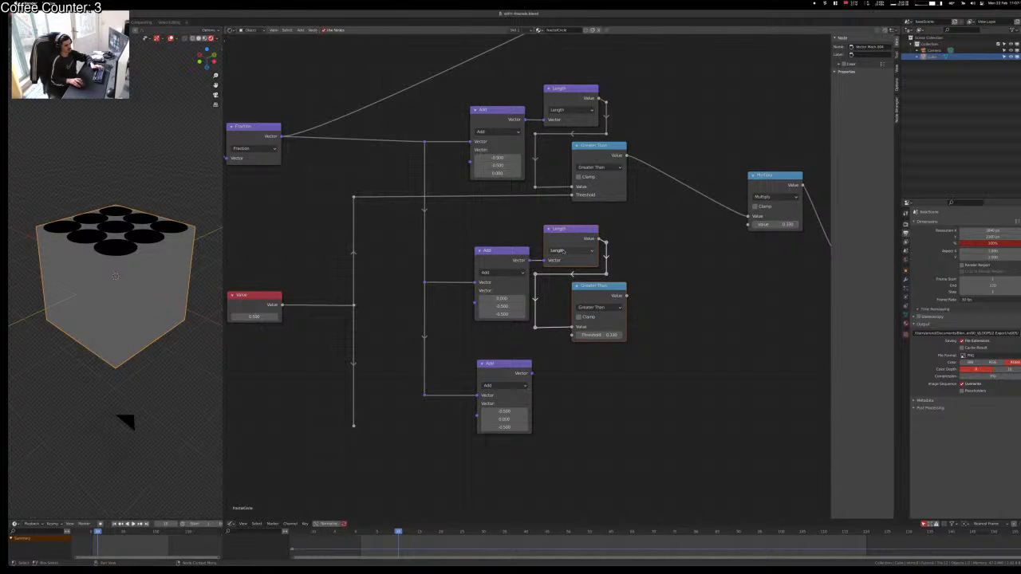
Step: Slide the bottom Add node horizontally into line with the others
{"action": "left_click", "coordinate": [500, 370]}
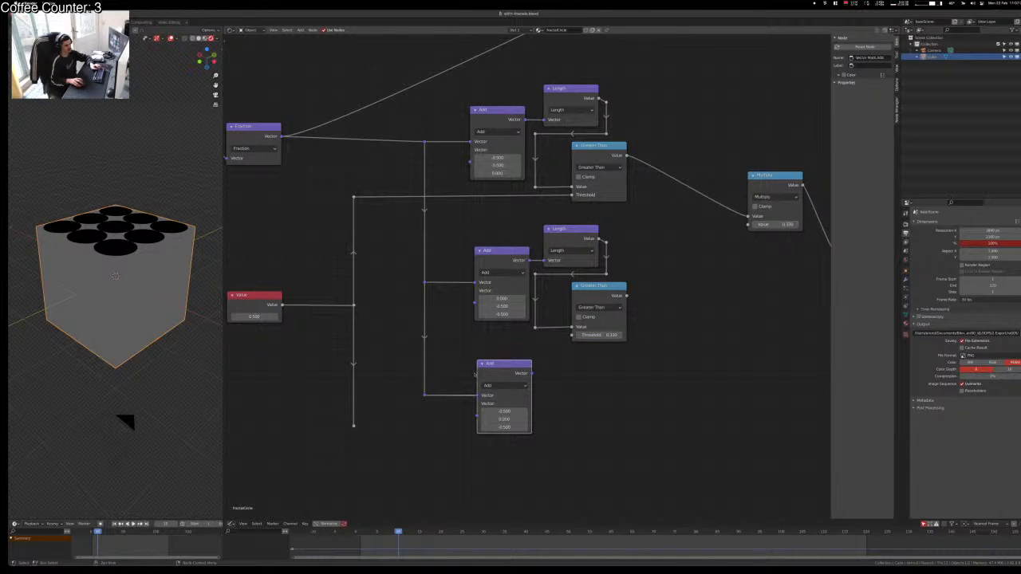
{"action": "key", "text": "g"}
{"action": "key", "text": "x"}
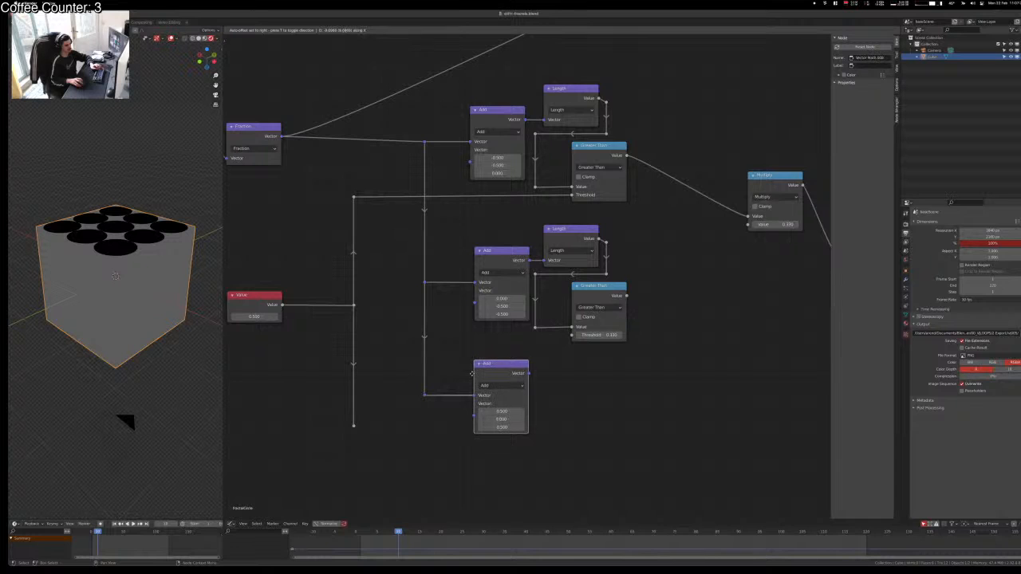
{"action": "left_click", "coordinate": [473, 373]}
Step: Copy the middle Length and Greater Than pair beside the bottom Add and feed it the Add output
{"action": "left_click_drag", "start_coordinate": [659, 236], "coordinate": [535, 350]}
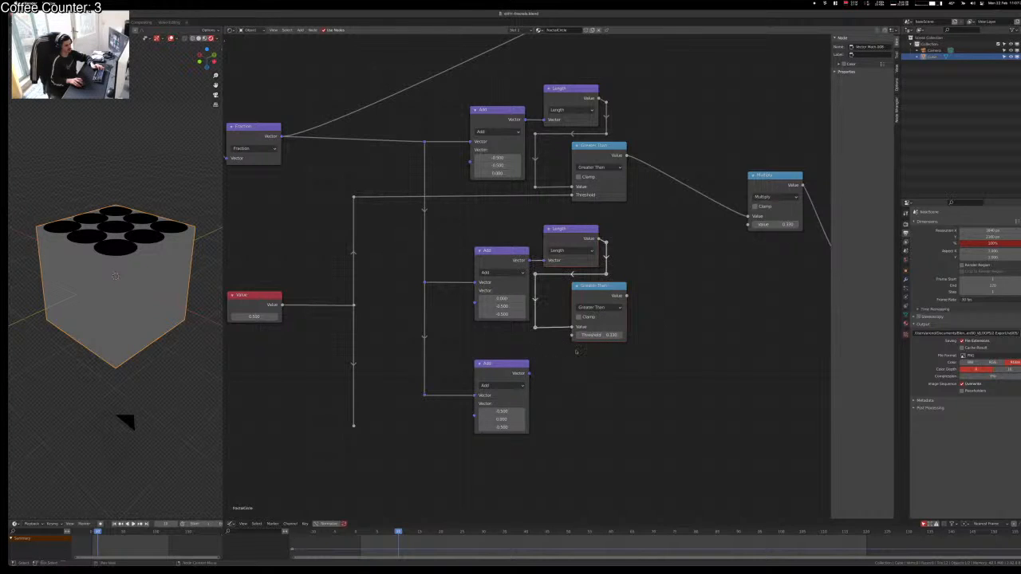
{"action": "key", "text": "shift+d"}
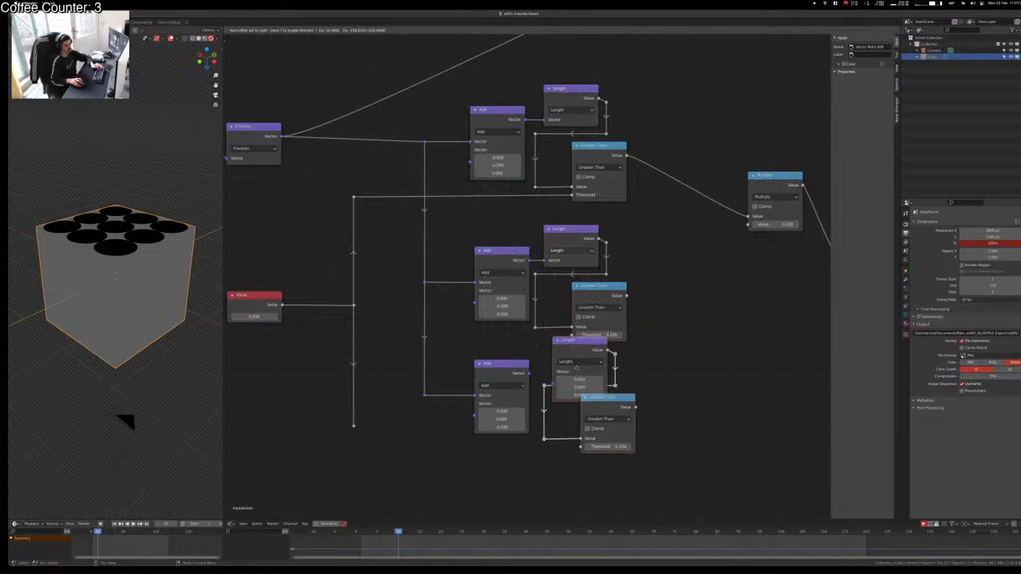
{"action": "key", "text": "x"}
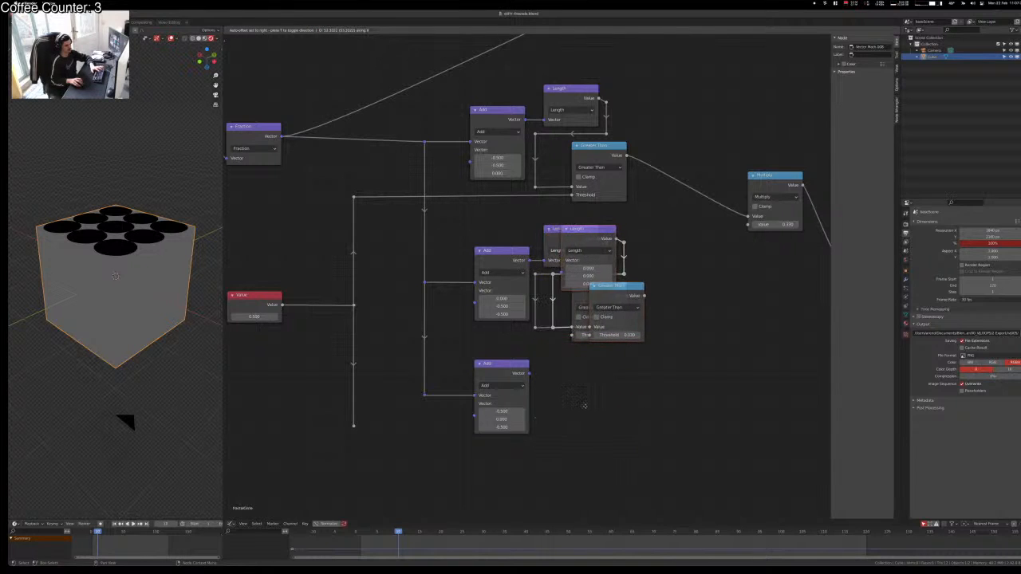
{"action": "key", "text": "y"}
{"action": "left_click", "coordinate": [591, 383]}
{"action": "right_click_drag", "start_coordinate": [515, 382], "coordinate": [571, 414], "text": "alt"}
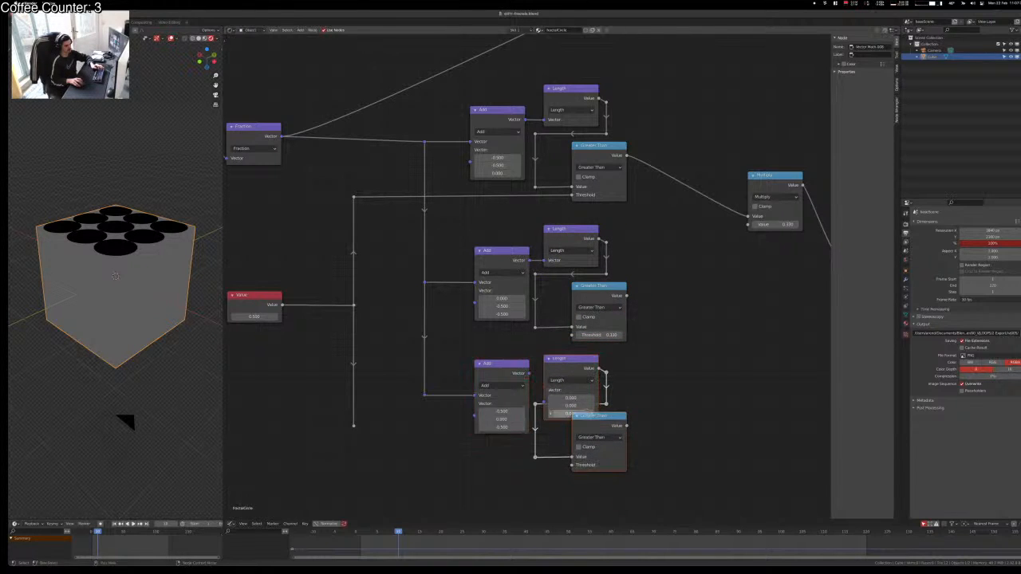
{"action": "right_click_drag", "start_coordinate": [514, 374], "coordinate": [579, 400], "text": "alt"}
{"action": "key", "text": "g"}
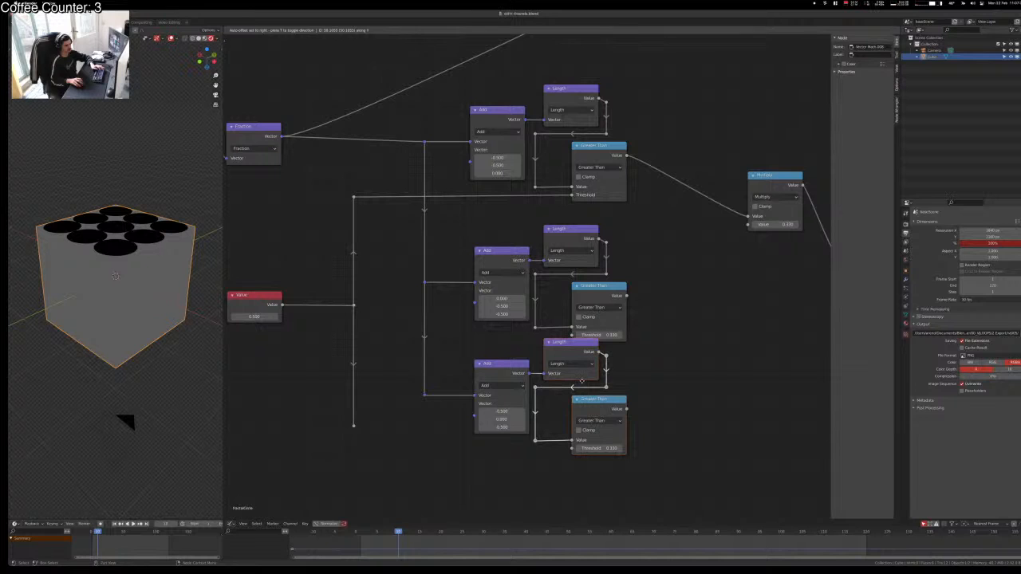
{"action": "left_click", "coordinate": [581, 382]}
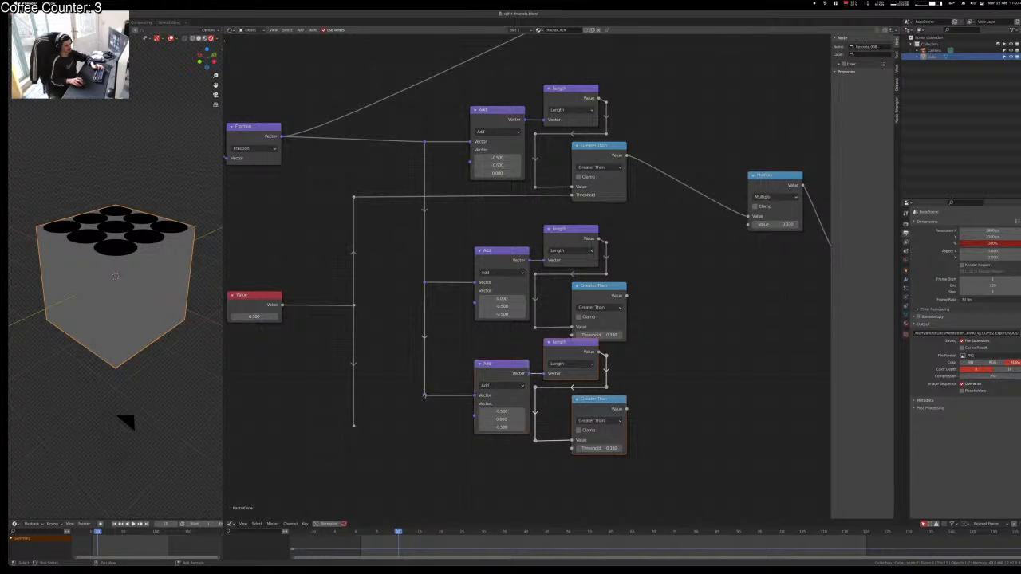
Step: Wire the shared 0.500 Value reroute into the middle and bottom Threshold inputs, aligning the reroute
{"action": "left_click", "coordinate": [353, 428]}
{"action": "key", "text": "g"}
{"action": "left_click", "coordinate": [378, 395]}
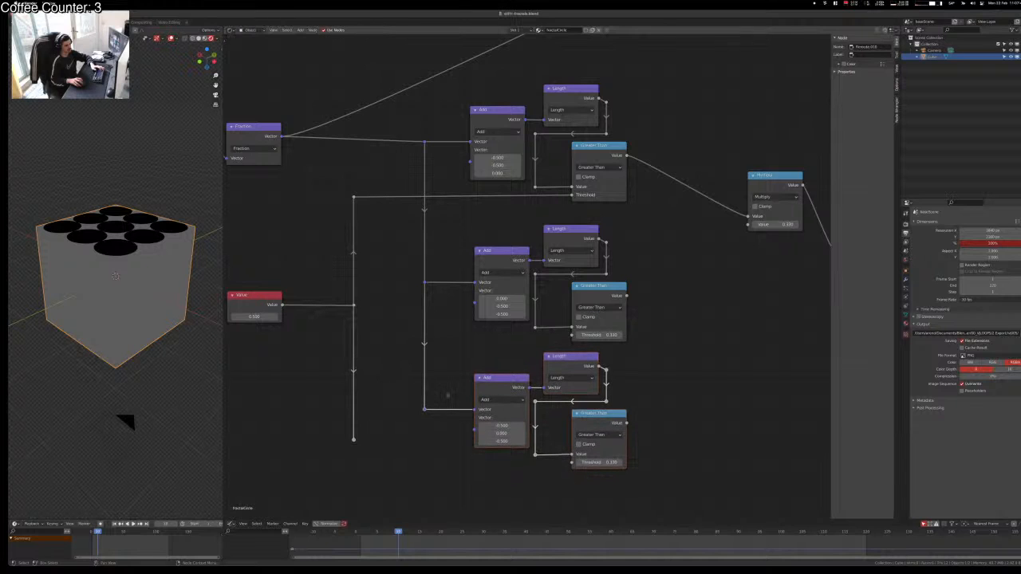
{"action": "left_click", "coordinate": [448, 396]}
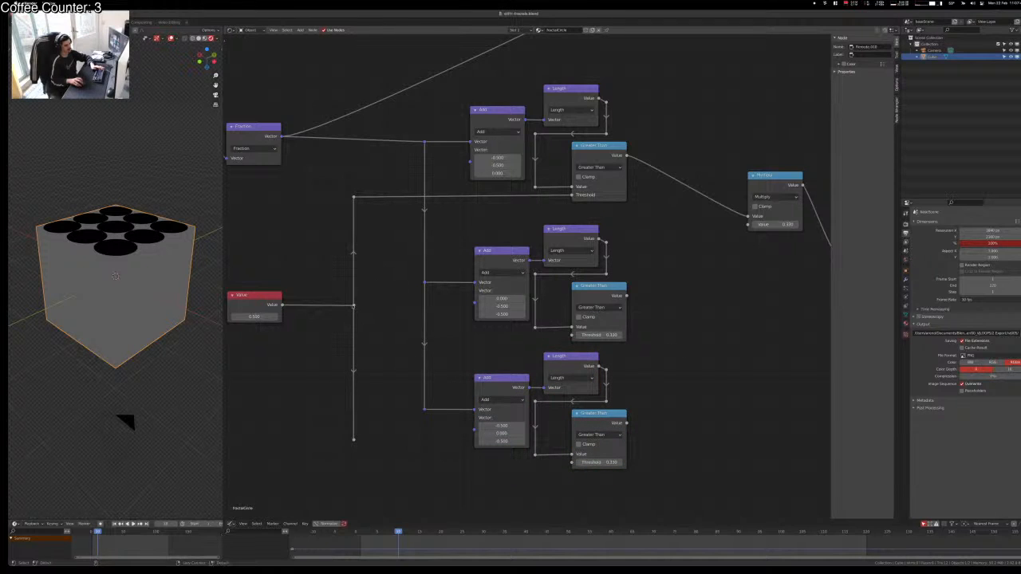
{"action": "left_click", "coordinate": [622, 339]}
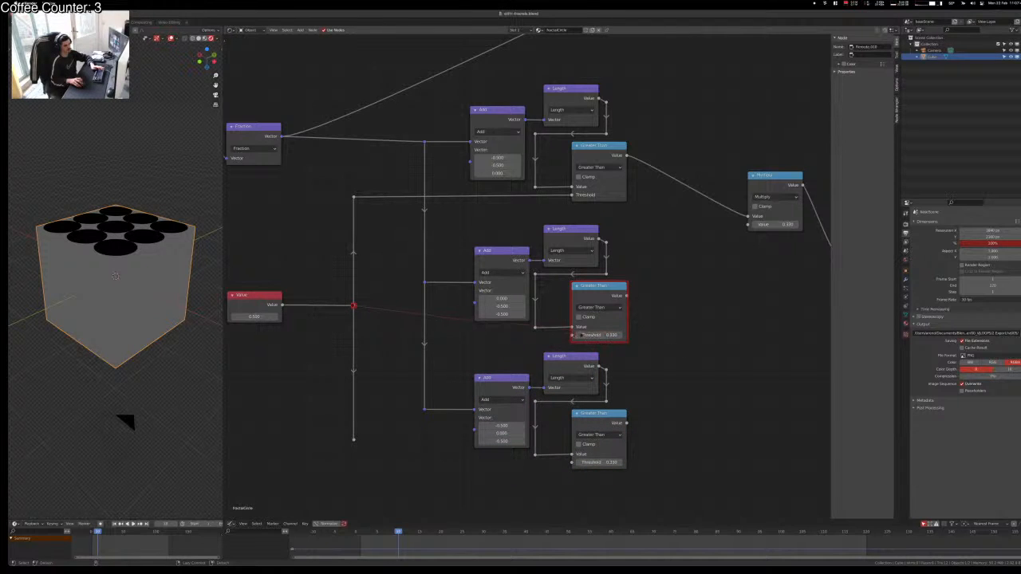
{"action": "left_click_drag", "start_coordinate": [571, 335], "coordinate": [571, 335]}
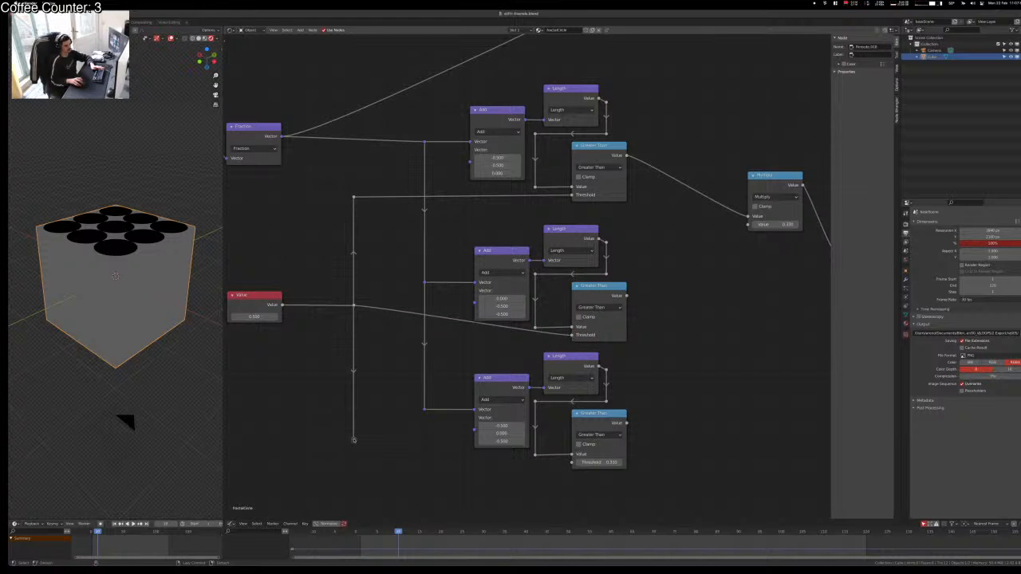
{"action": "right_click_drag", "start_coordinate": [354, 440], "coordinate": [568, 464], "text": "alt"}
{"action": "left_click_drag", "start_coordinate": [342, 432], "coordinate": [396, 463]}
{"action": "key", "text": "g"}
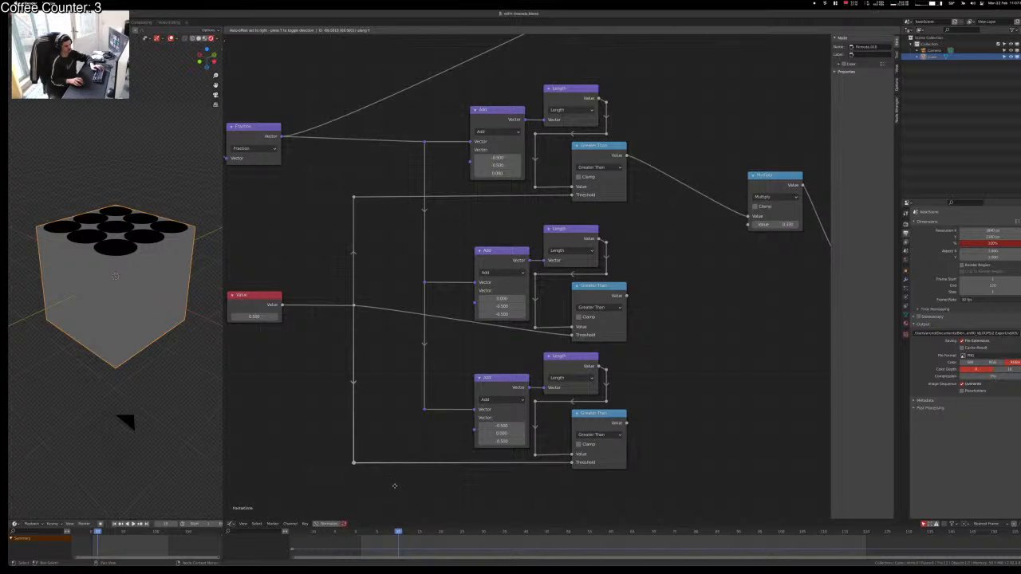
{"action": "left_click", "coordinate": [394, 486]}
Step: Reposition the Value node and its reroutes lower and slightly to the right
{"action": "middle_click_drag", "start_coordinate": [343, 309], "coordinate": [459, 312]}
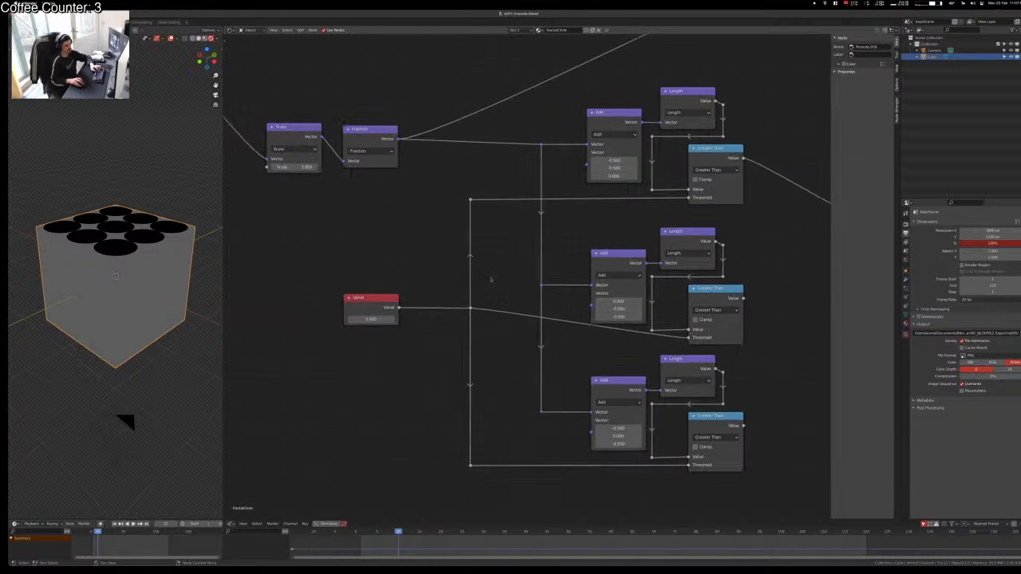
{"action": "left_click_drag", "start_coordinate": [493, 278], "coordinate": [300, 330]}
{"action": "key", "text": "g"}
{"action": "key", "text": "y"}
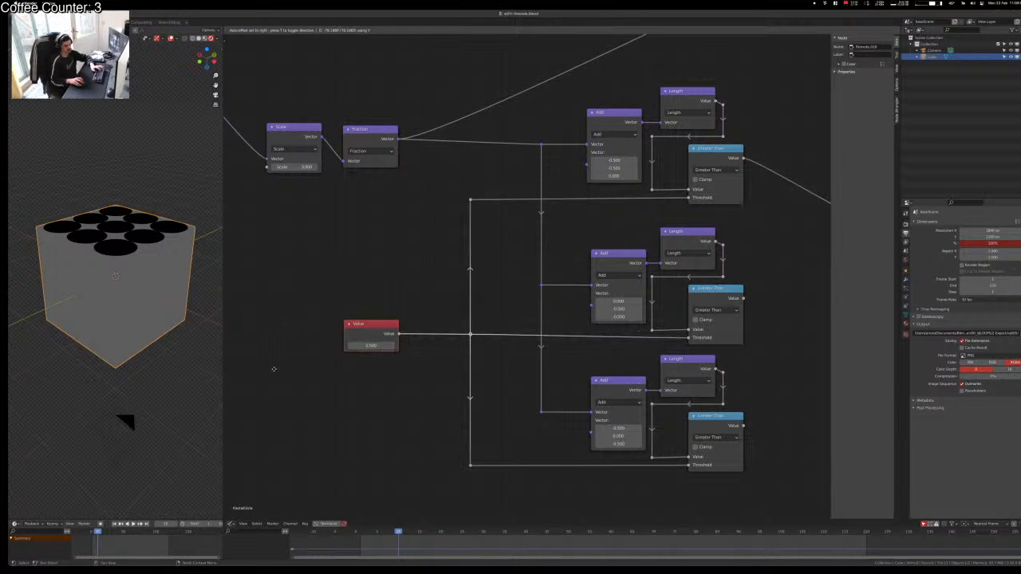
{"action": "left_click", "coordinate": [274, 368]}
{"action": "left_click_drag", "start_coordinate": [272, 276], "coordinate": [477, 394]}
{"action": "left_click_drag", "start_coordinate": [501, 175], "coordinate": [289, 518]}
{"action": "key", "text": "g"}
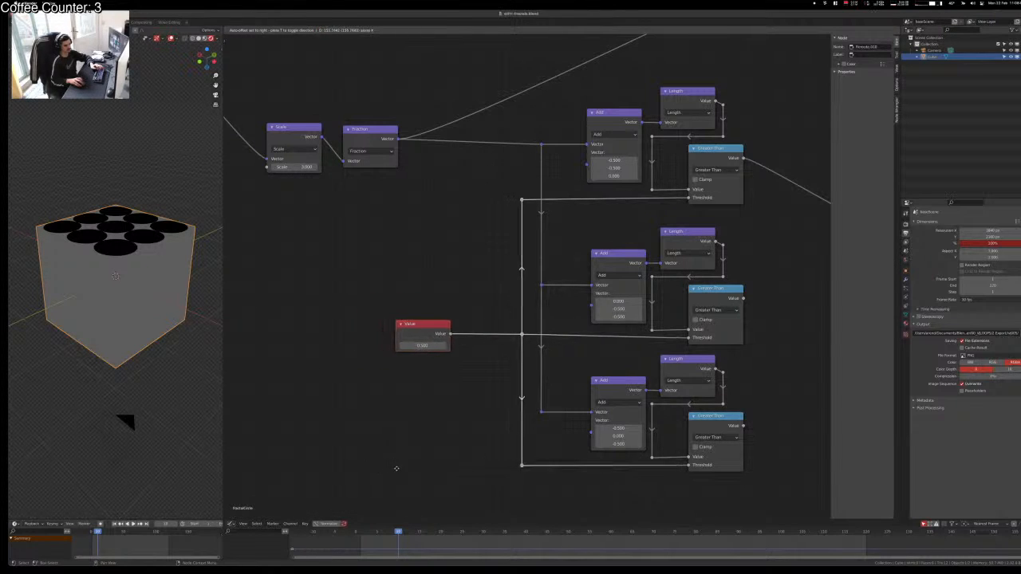
{"action": "left_click", "coordinate": [392, 468]}
{"action": "left_click_drag", "start_coordinate": [346, 296], "coordinate": [445, 395]}
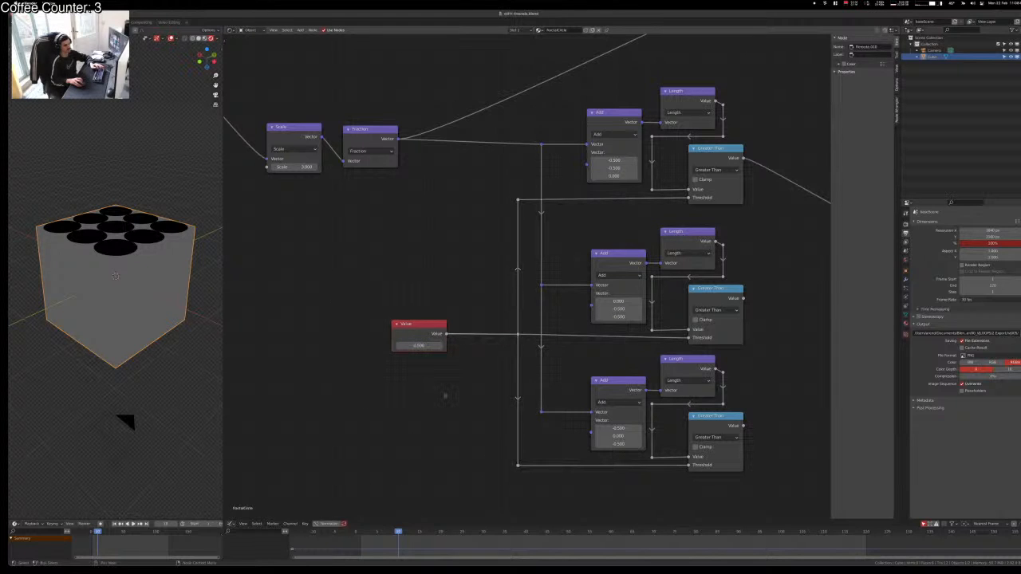
{"action": "key", "text": "g"}
{"action": "left_click", "coordinate": [475, 403]}
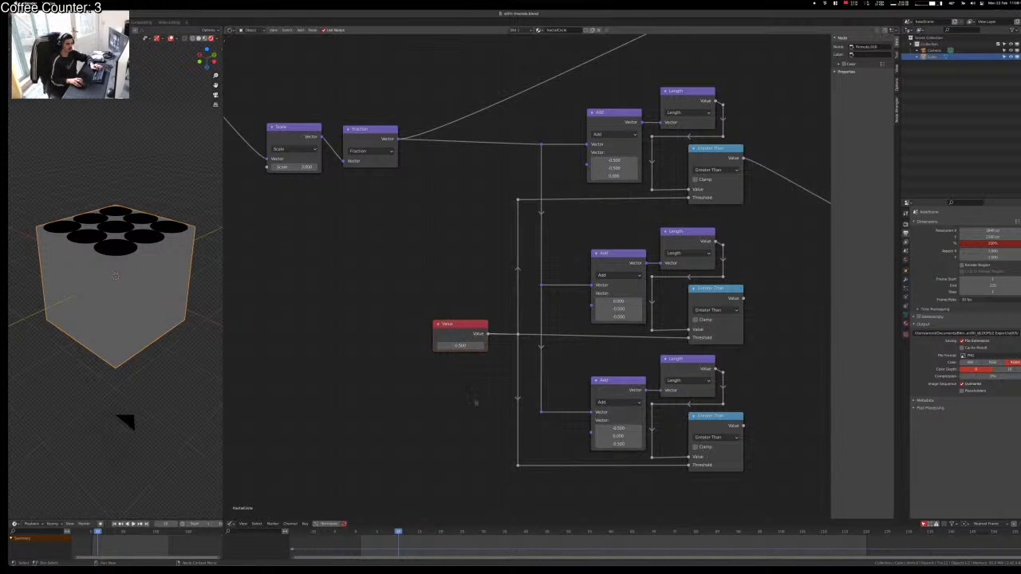
Step: Link the second and third Greater Than outputs into the first and second Multiply nodes
{"action": "middle_click_drag", "start_coordinate": [516, 359], "coordinate": [368, 389]}
{"action": "scroll", "coordinate": [363, 383], "scroll_direction": "down", "scroll_amount": 4}
{"action": "middle_click_drag", "start_coordinate": [326, 348], "coordinate": [310, 450]}
{"action": "scroll", "coordinate": [529, 421], "scroll_direction": "up", "scroll_amount": 1}
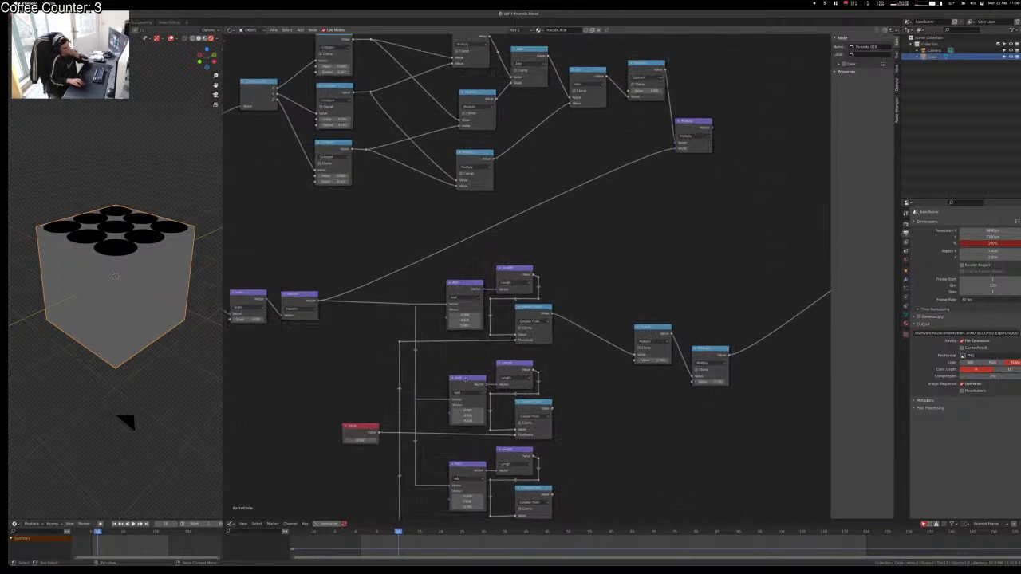
{"action": "middle_click_drag", "start_coordinate": [547, 426], "coordinate": [545, 408]}
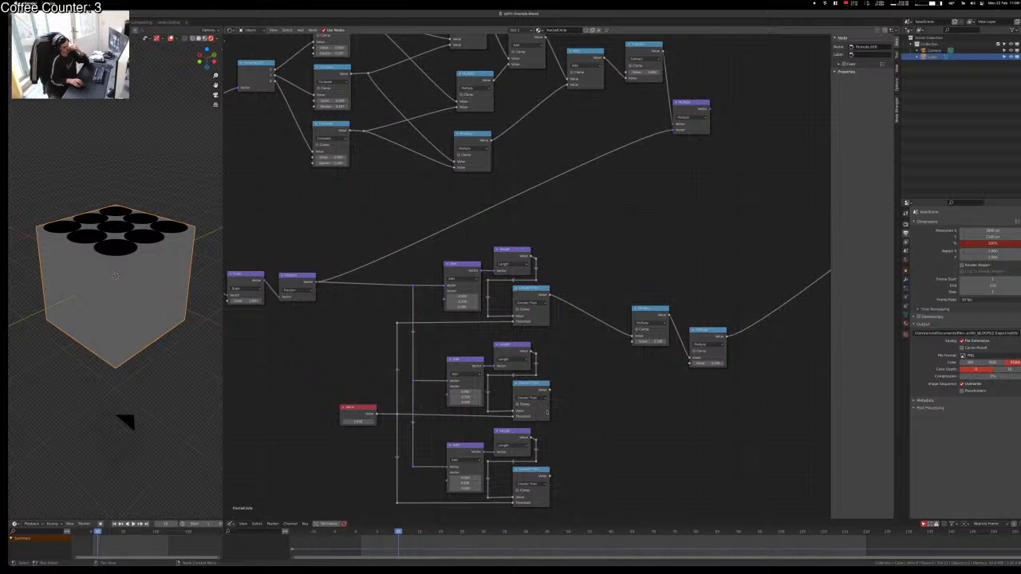
{"action": "middle_click_drag", "start_coordinate": [576, 428], "coordinate": [426, 400]}
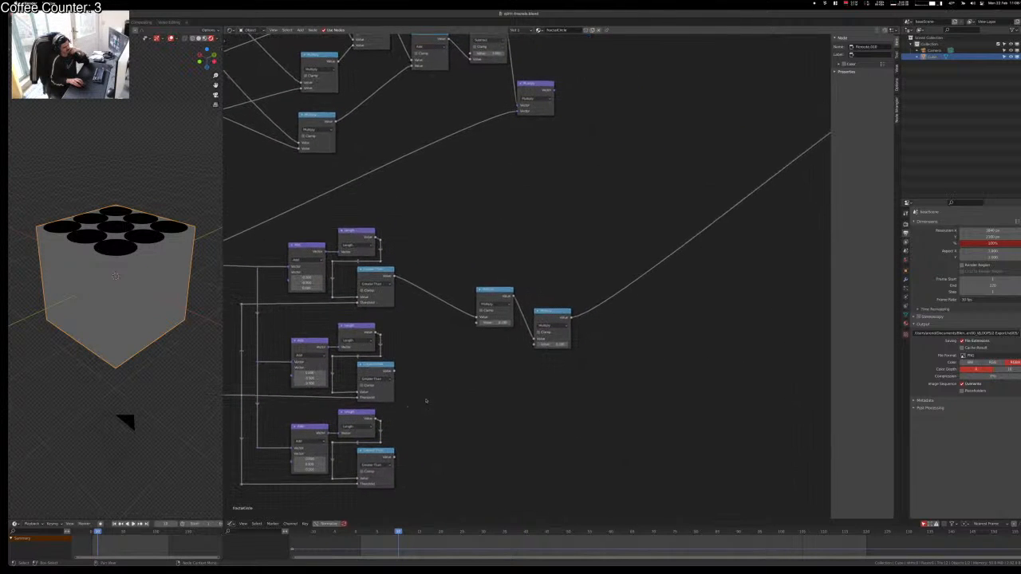
{"action": "scroll", "coordinate": [433, 378], "scroll_direction": "up", "scroll_amount": 3}
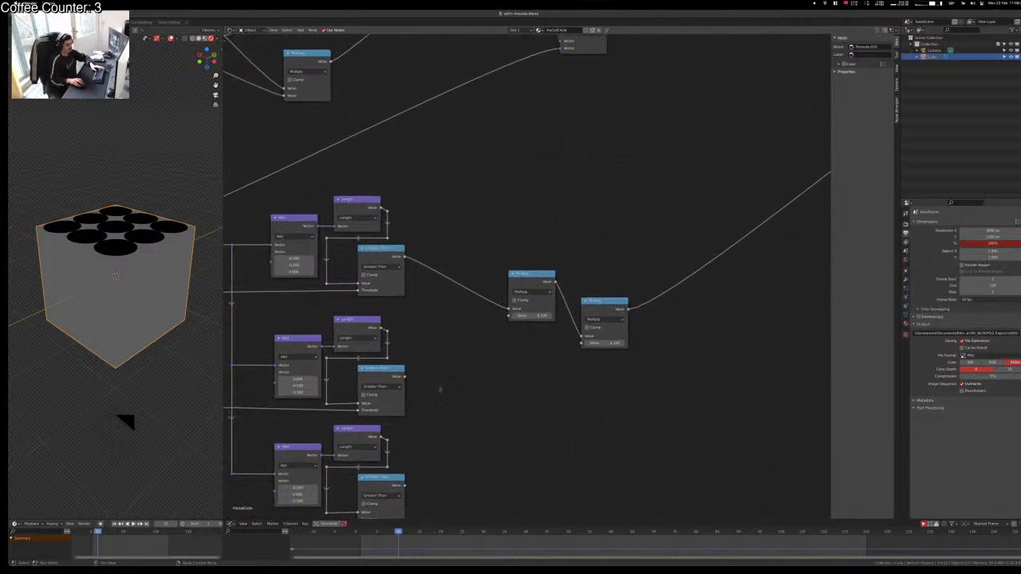
{"action": "left_click_drag", "start_coordinate": [403, 375], "coordinate": [510, 316]}
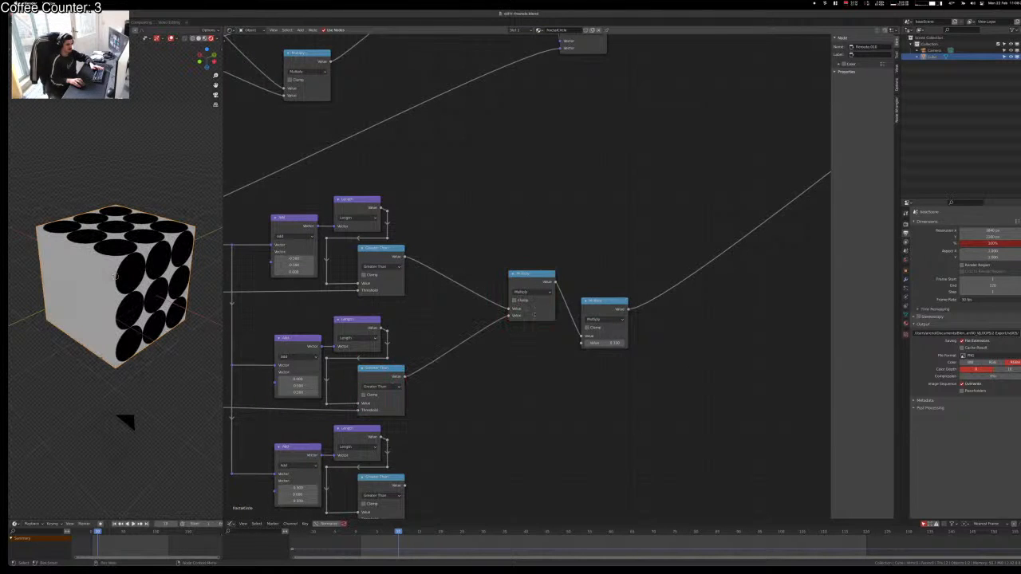
{"action": "middle_click_drag", "start_coordinate": [532, 421], "coordinate": [582, 387]}
{"action": "left_click_drag", "start_coordinate": [452, 450], "coordinate": [630, 308]}
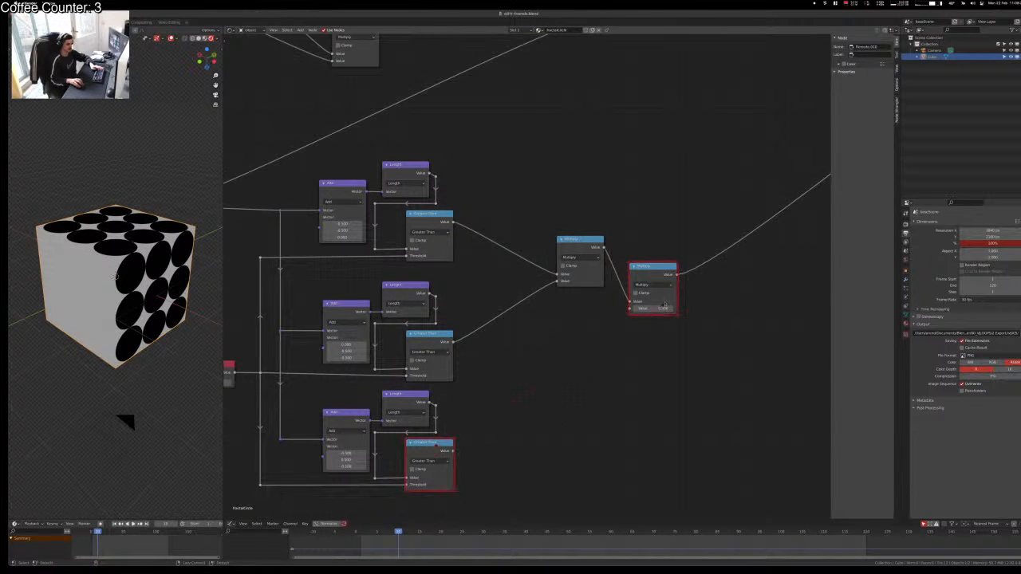
{"action": "scroll", "coordinate": [606, 391], "scroll_direction": "up", "scroll_amount": 1}
{"action": "scroll", "coordinate": [610, 387], "scroll_direction": "up", "scroll_amount": 2}
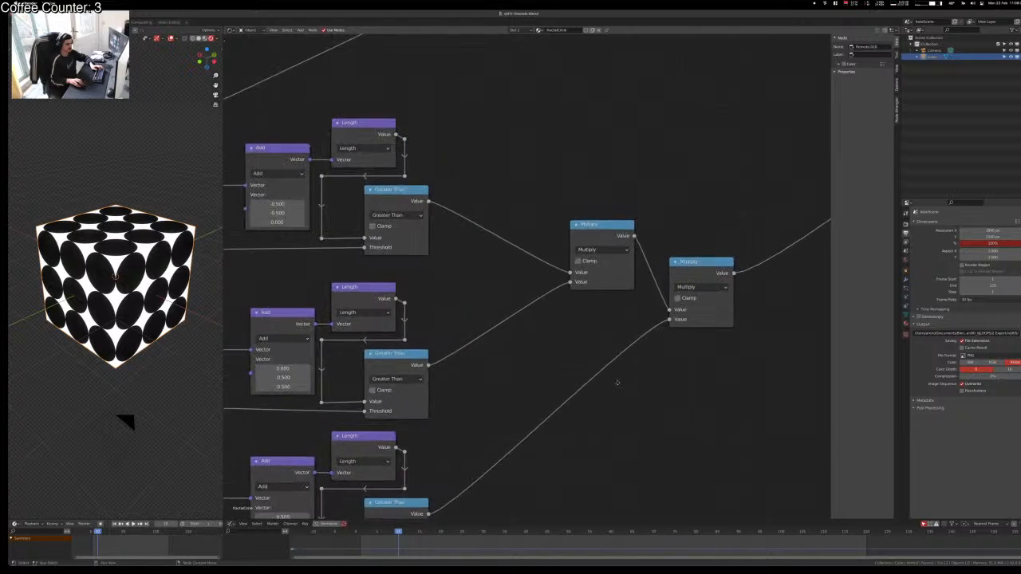
Step: Shift the first Multiply node left and add reroute points on the middle and top links
{"action": "middle_click_drag", "start_coordinate": [565, 409], "coordinate": [660, 386]}
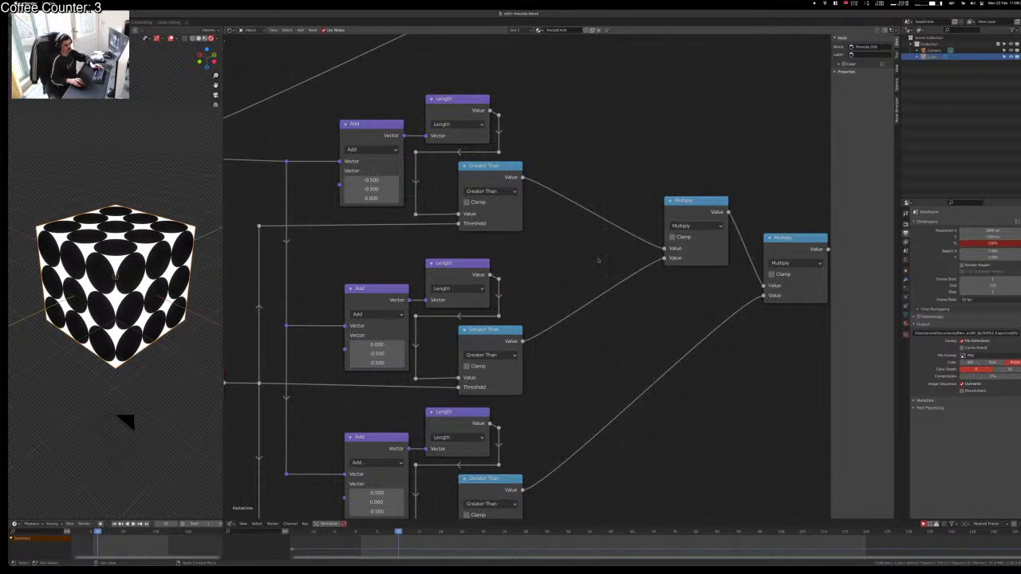
{"action": "left_click_drag", "start_coordinate": [691, 201], "coordinate": [650, 219]}
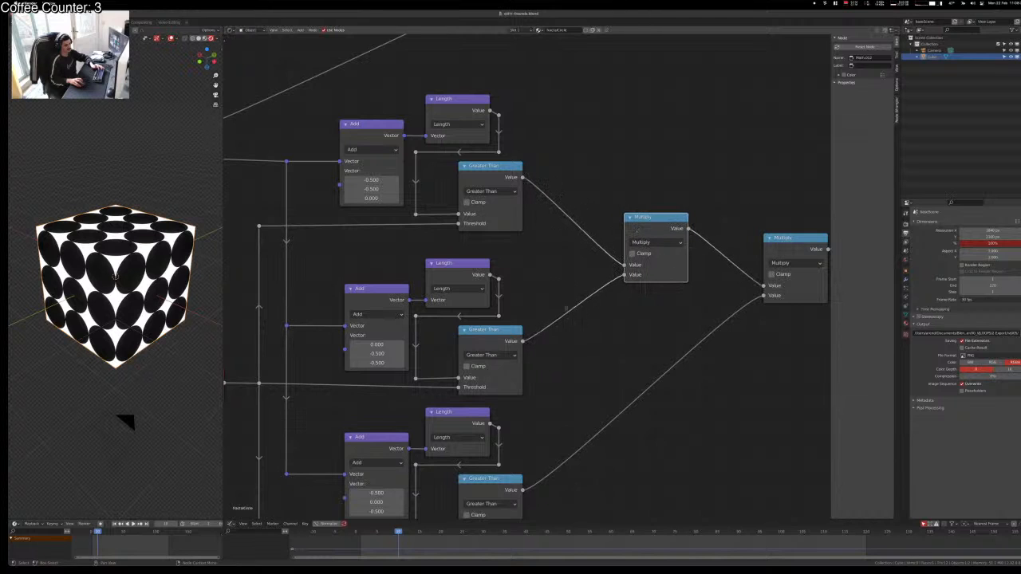
{"action": "right_click_drag", "start_coordinate": [537, 331], "coordinate": [539, 368], "text": "shift"}
{"action": "key", "text": "g"}
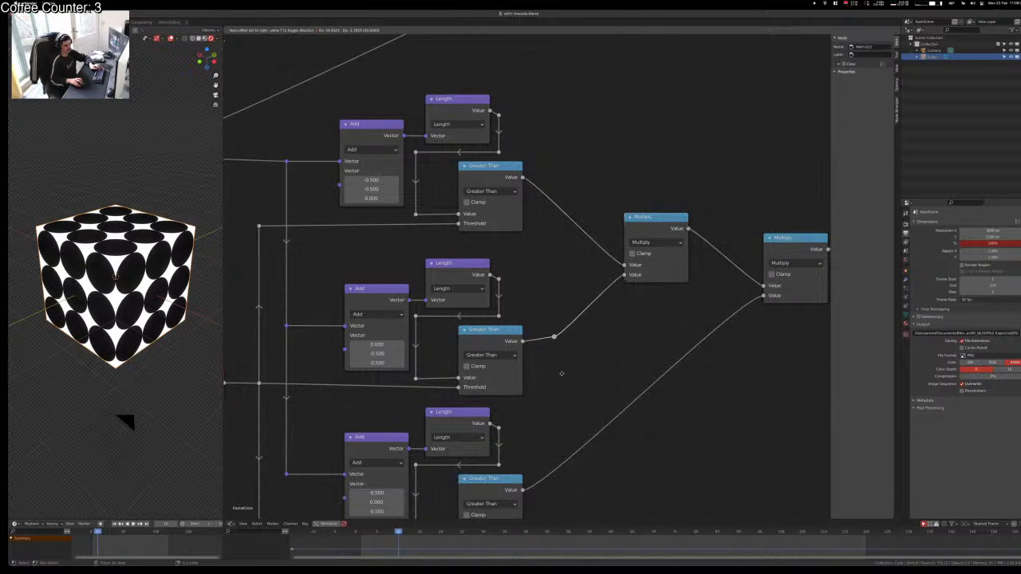
{"action": "left_click", "coordinate": [539, 376]}
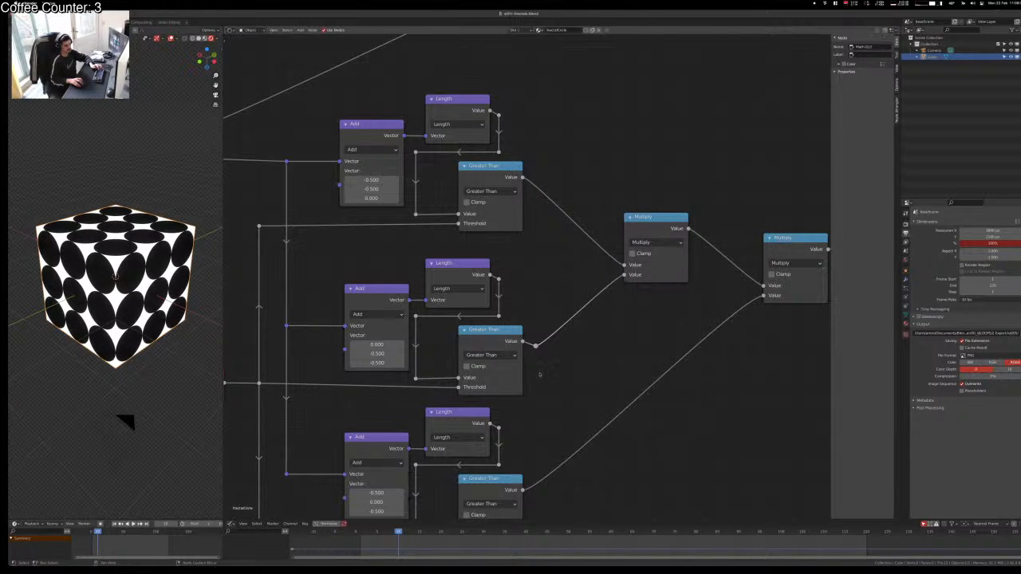
{"action": "key", "text": "shift+d"}
{"action": "key", "text": "y"}
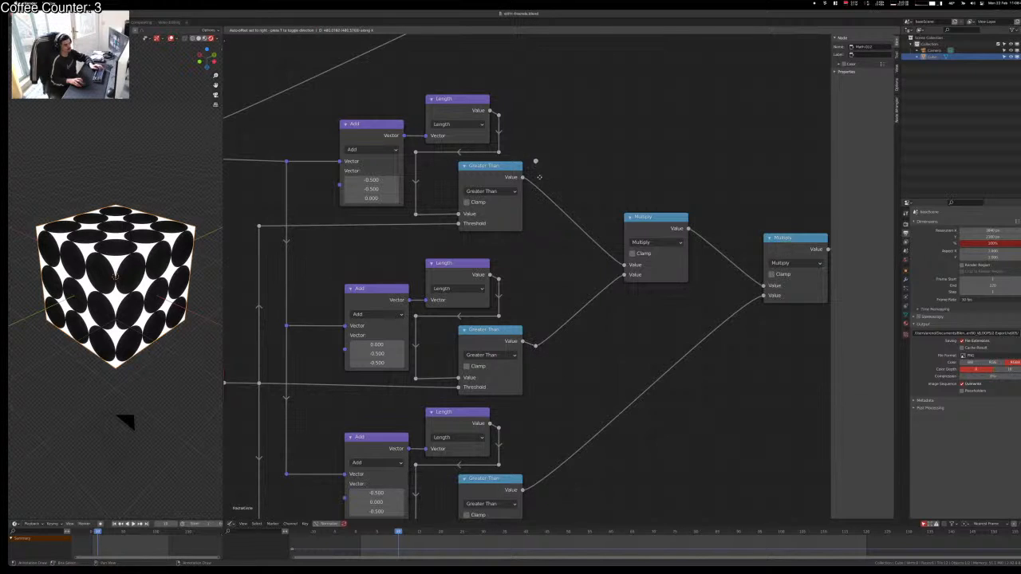
{"action": "left_click", "coordinate": [539, 198]}
Step: Delete the stray upper reroute and relink the middle and upper Greater Than outputs into Multiply
{"action": "right_click_drag", "start_coordinate": [560, 188], "coordinate": [578, 318], "text": "ctrl"}
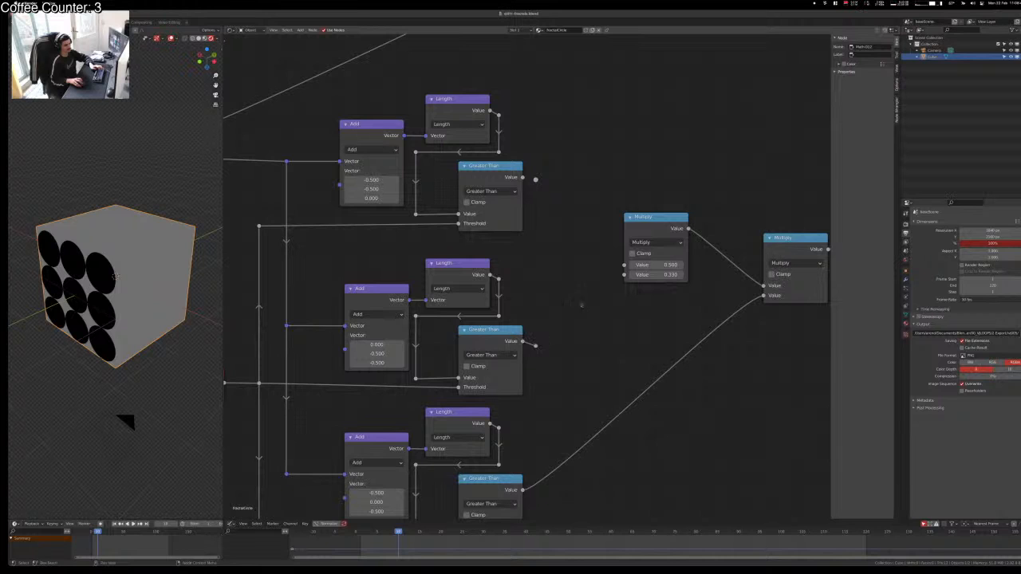
{"action": "left_click", "coordinate": [644, 230]}
{"action": "right_click", "coordinate": [536, 180]}
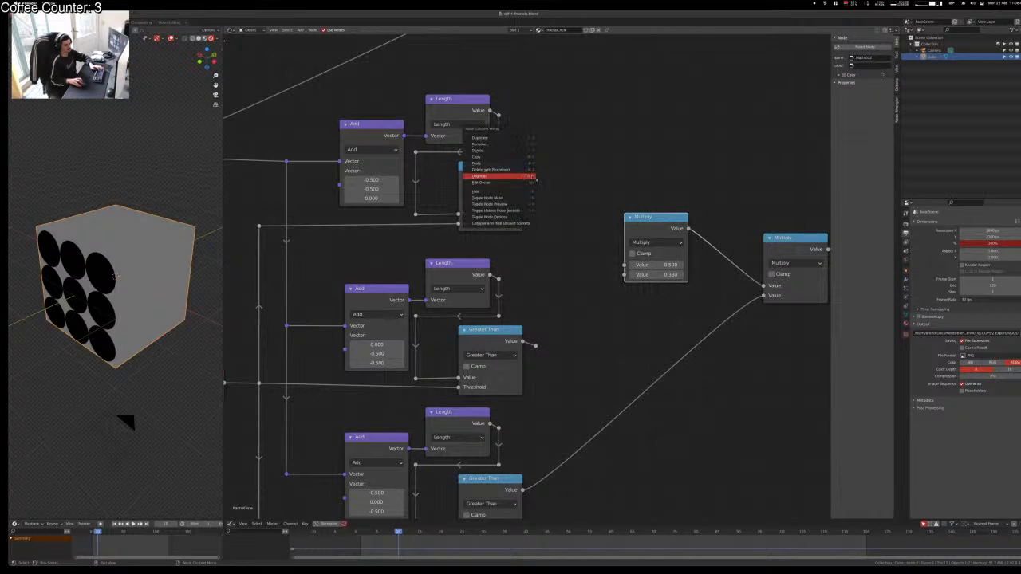
{"action": "left_click", "coordinate": [536, 180]}
{"action": "key", "text": "x"}
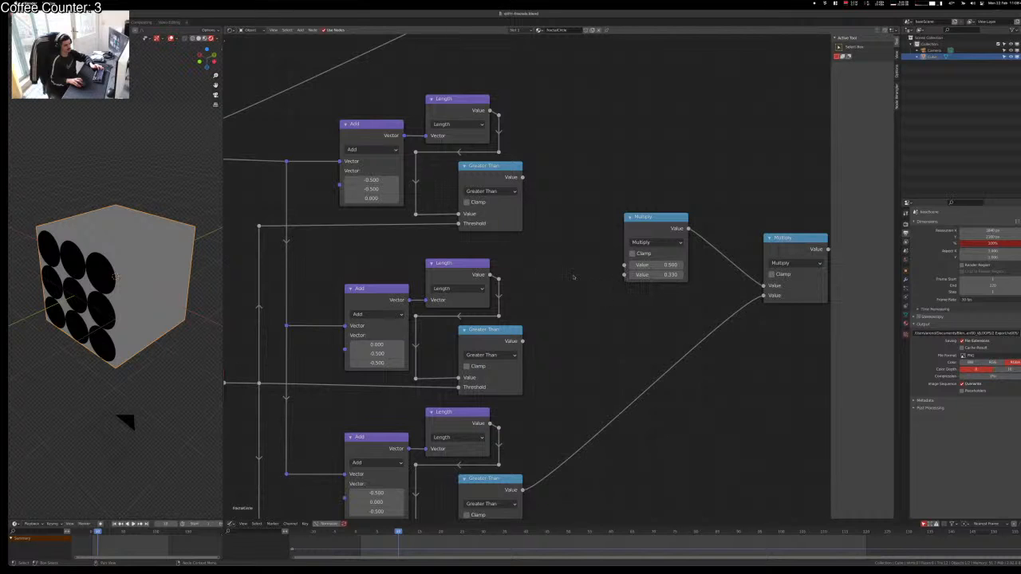
{"action": "left_click_drag", "start_coordinate": [523, 341], "coordinate": [624, 265]}
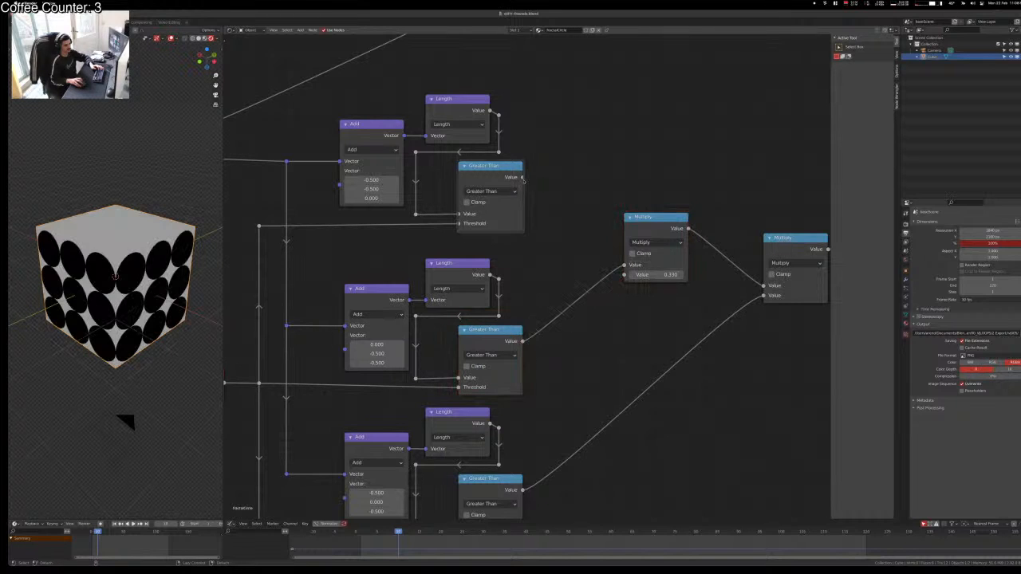
{"action": "right_click_drag", "start_coordinate": [615, 248], "coordinate": [625, 247], "text": "alt"}
{"action": "left_click", "coordinate": [645, 236]}
Step: Swap the Multiply inputs so links uncross, and add reroutes at the comparison links' corners
{"action": "key", "text": "s"}
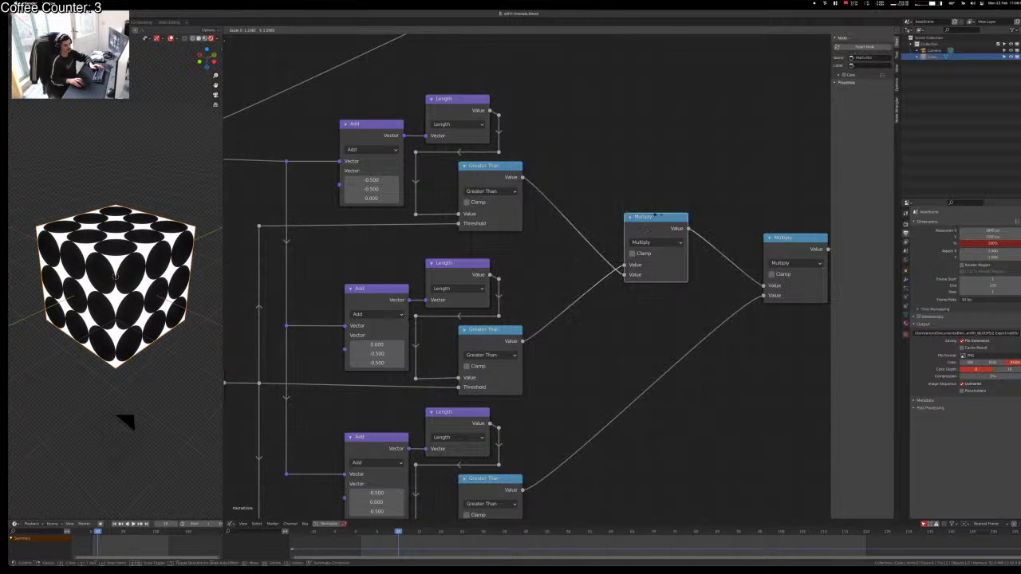
{"action": "right_click", "coordinate": [657, 215]}
{"action": "key", "text": "alt+s"}
{"action": "right_click_drag", "start_coordinate": [561, 252], "coordinate": [560, 254], "text": "shift"}
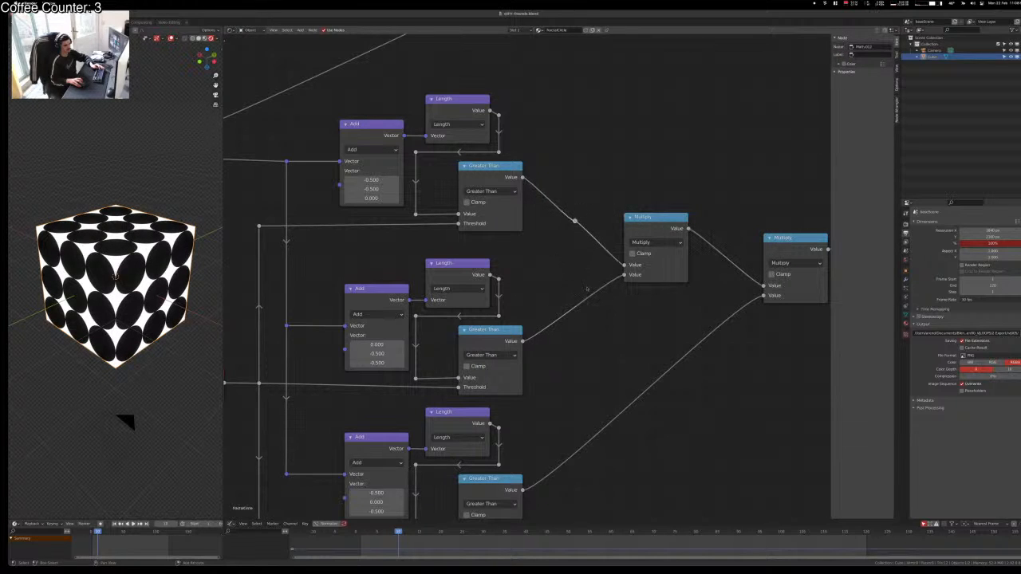
{"action": "mouse_move", "coordinate": [588, 289]}
{"action": "right_mouse_down", "text": "shift"}
{"action": "mouse_move", "coordinate": [590, 313]}
{"action": "mouse_move", "coordinate": [559, 341]}
{"action": "right_mouse_up", "text": "shift"}
{"action": "right_click_drag", "start_coordinate": [556, 190], "coordinate": [529, 196], "text": "shift"}
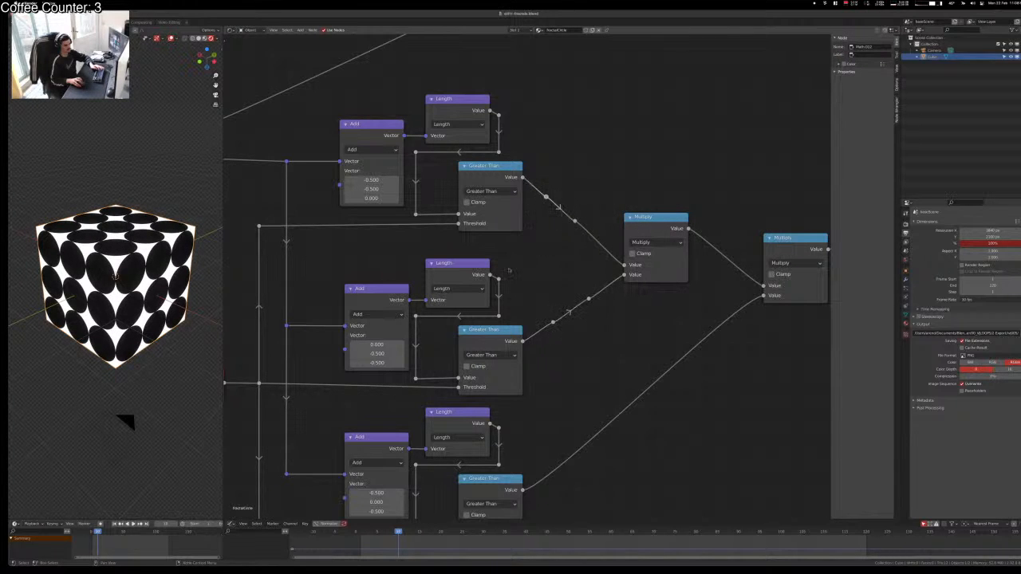
{"action": "key", "text": "g"}
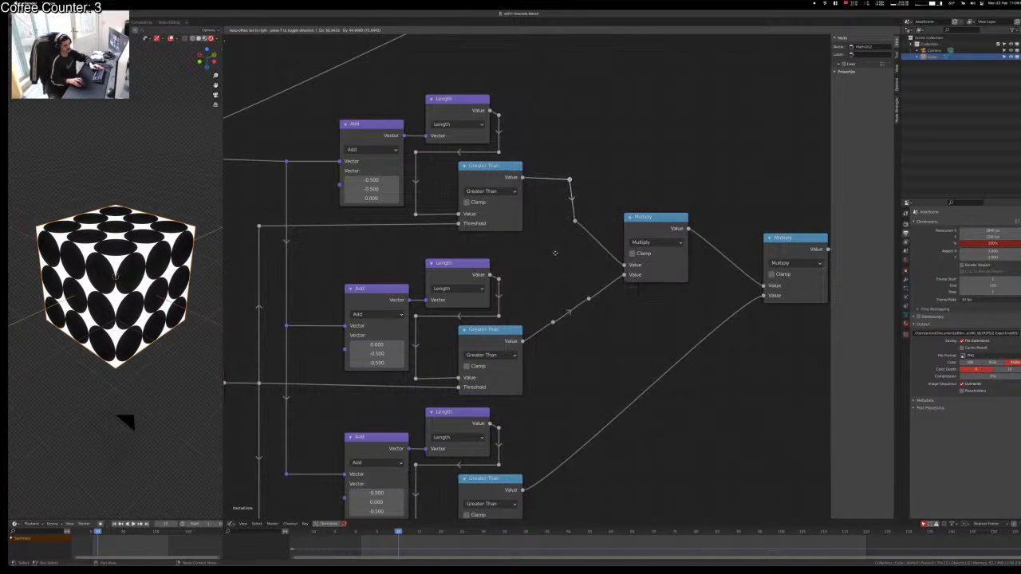
{"action": "left_click", "coordinate": [556, 253]}
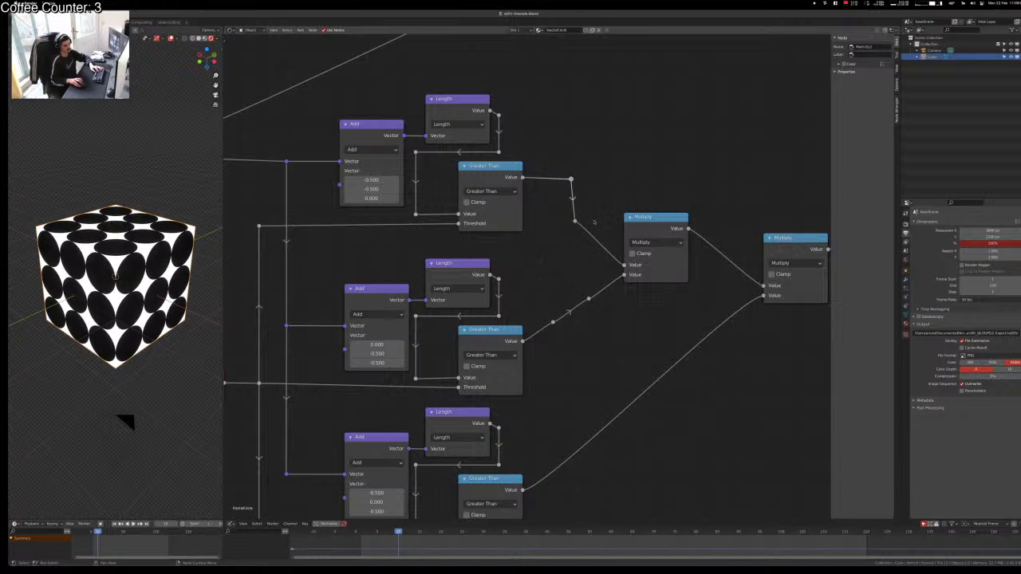
Step: Align the middle and upper reroutes with their links and nudge the left Multiply node level
{"action": "key", "text": "g"}
{"action": "key", "text": "y"}
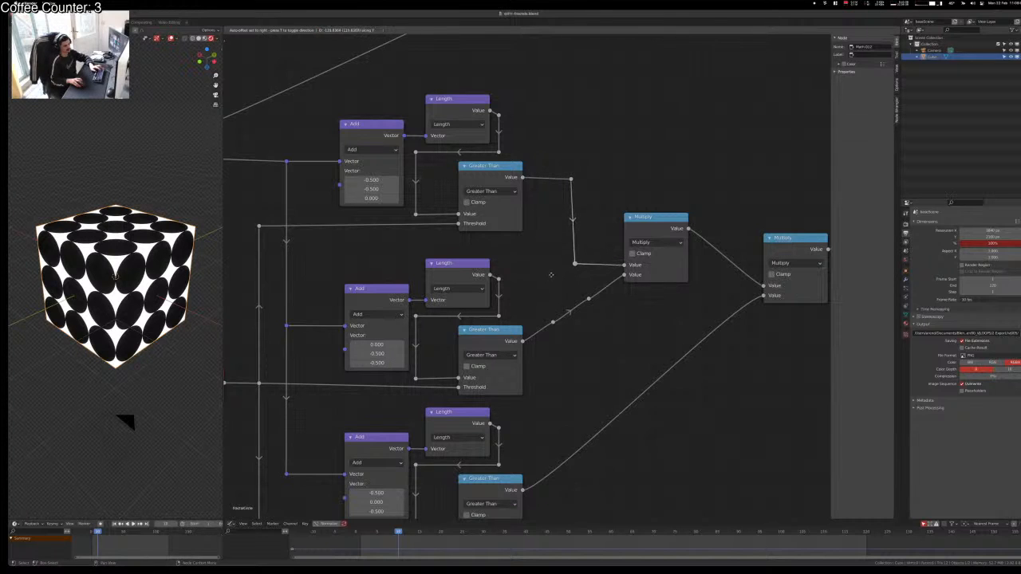
{"action": "left_click", "coordinate": [549, 276]}
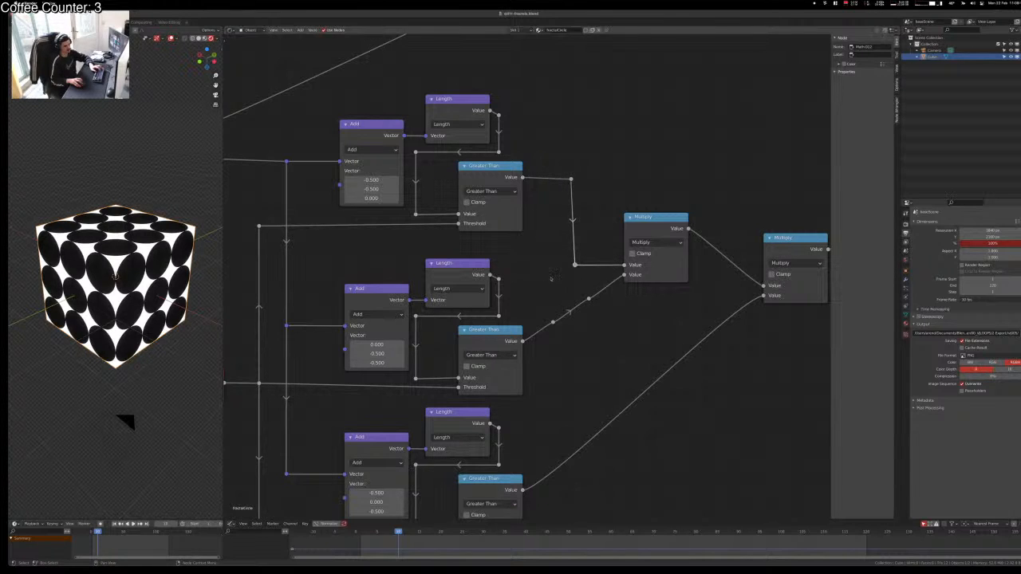
{"action": "key", "text": "g"}
{"action": "key", "text": "x"}
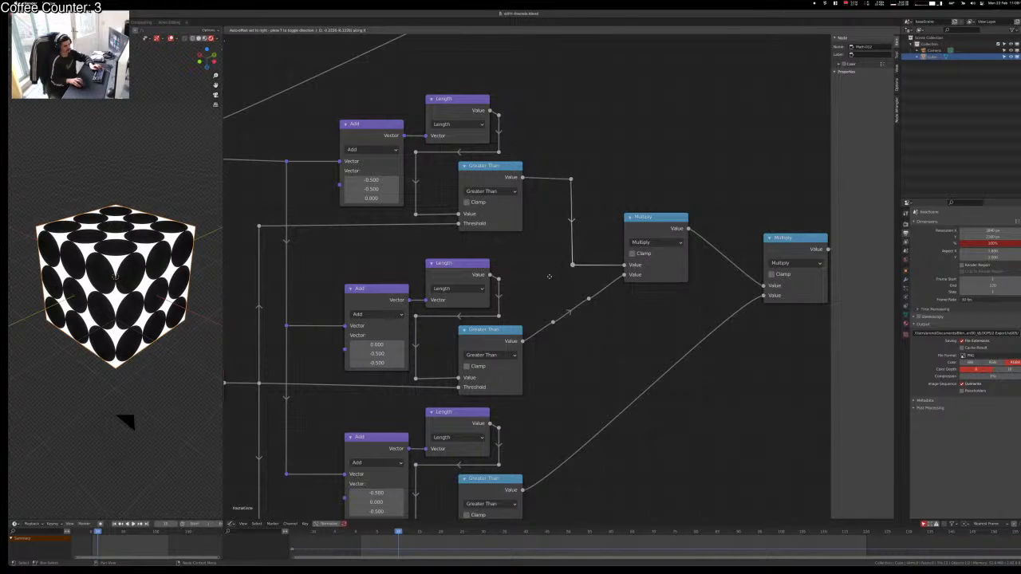
{"action": "key", "text": "ctrl+z"}
{"action": "left_click", "coordinate": [550, 277]}
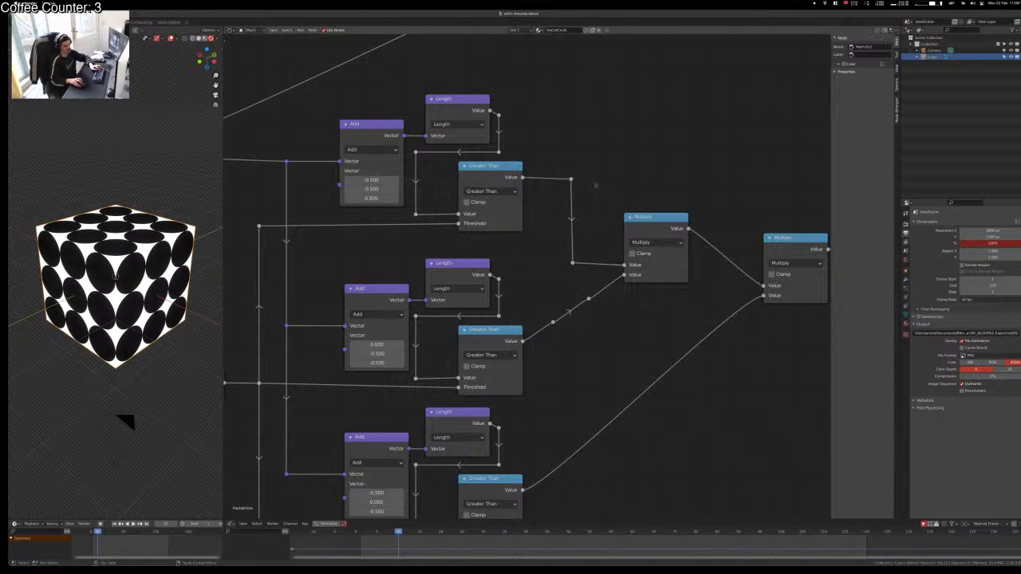
{"action": "key", "text": "g"}
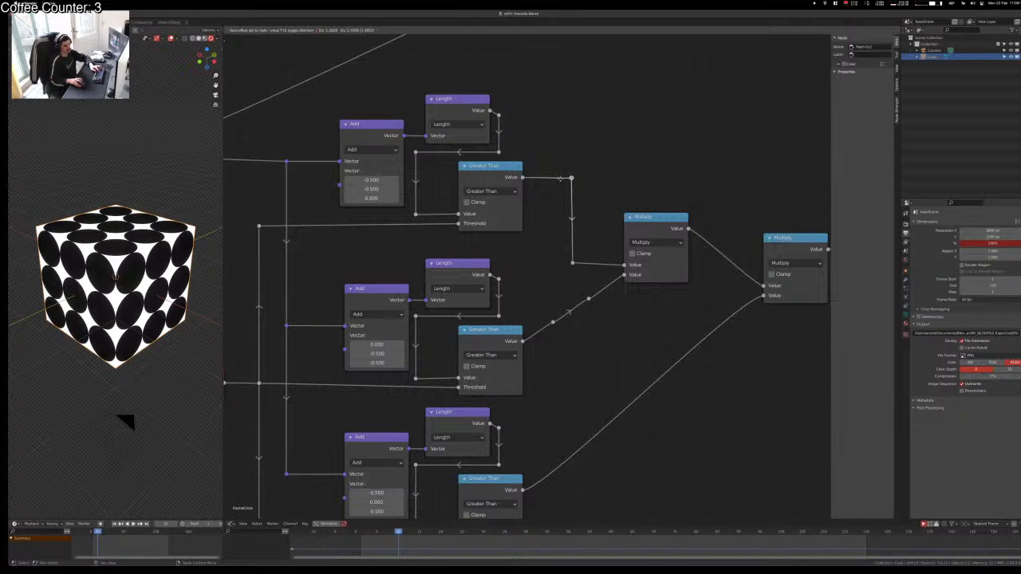
{"action": "left_click", "coordinate": [562, 180]}
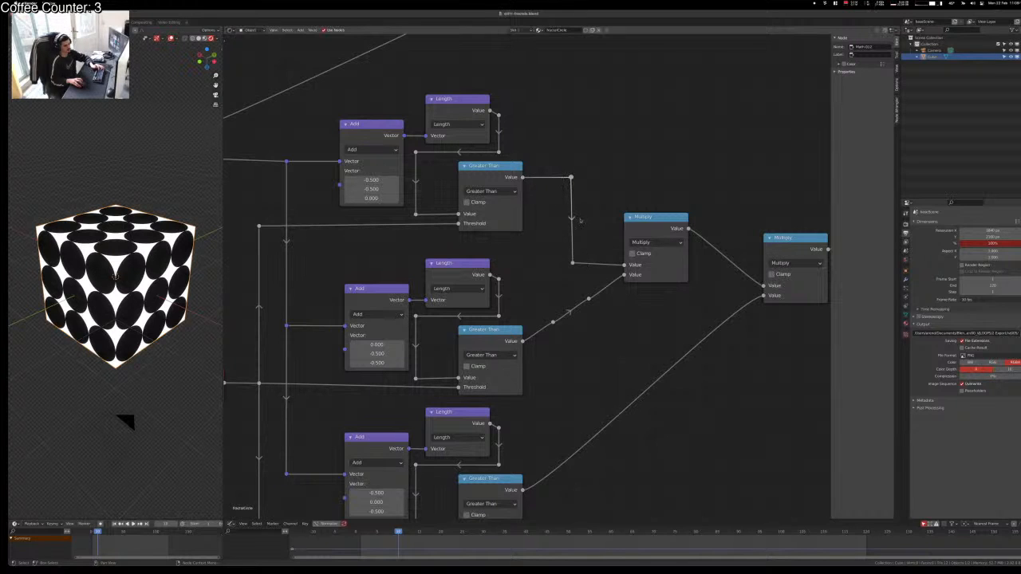
{"action": "left_click_drag", "start_coordinate": [636, 226], "coordinate": [637, 224]}
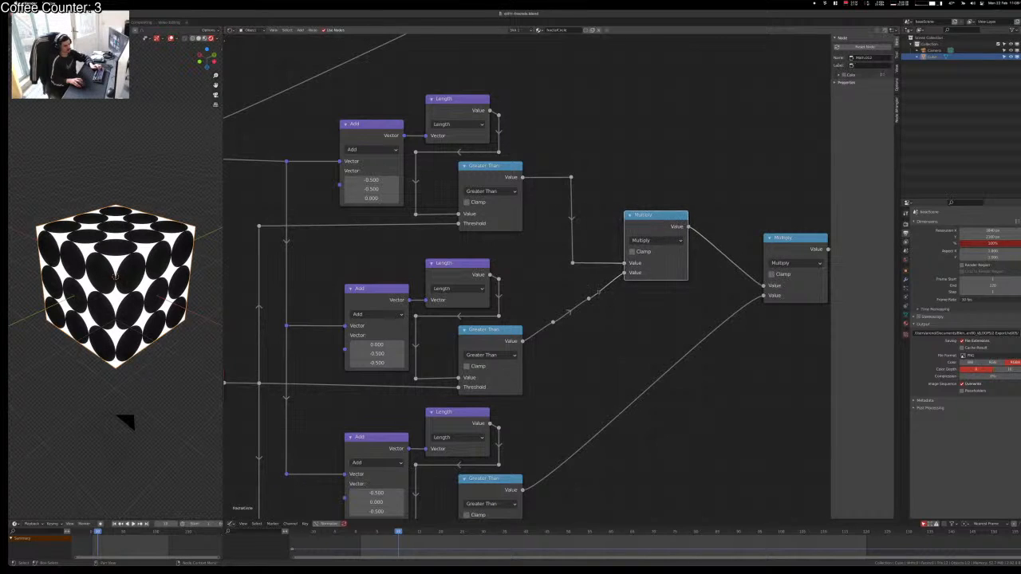
Step: Reposition the upper and lower reroute points so the links turn at right angles
{"action": "left_click", "coordinate": [718, 250]}
{"action": "left_click_drag", "start_coordinate": [582, 288], "coordinate": [598, 316]}
{"action": "key", "text": "g"}
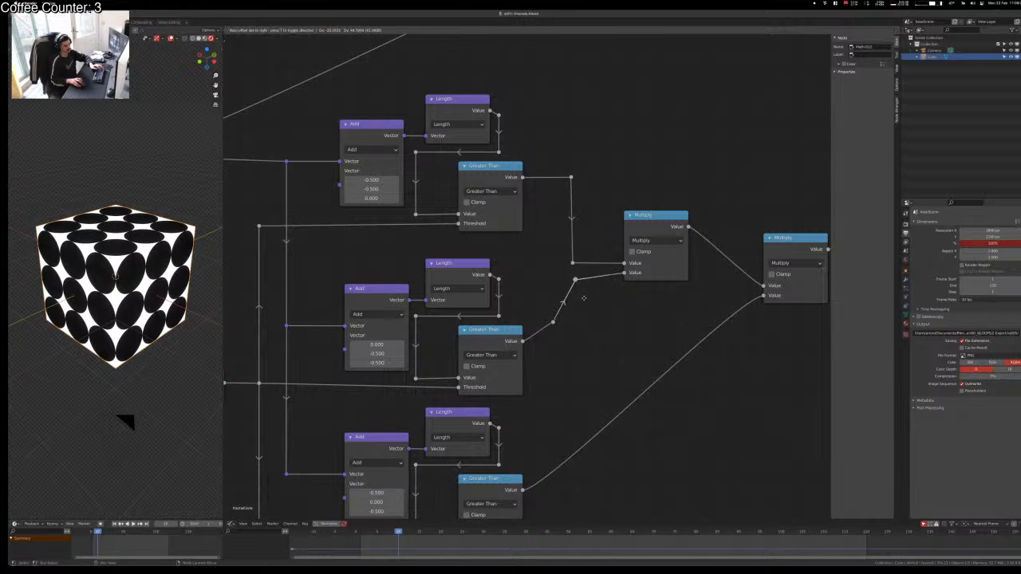
{"action": "left_click", "coordinate": [583, 291]}
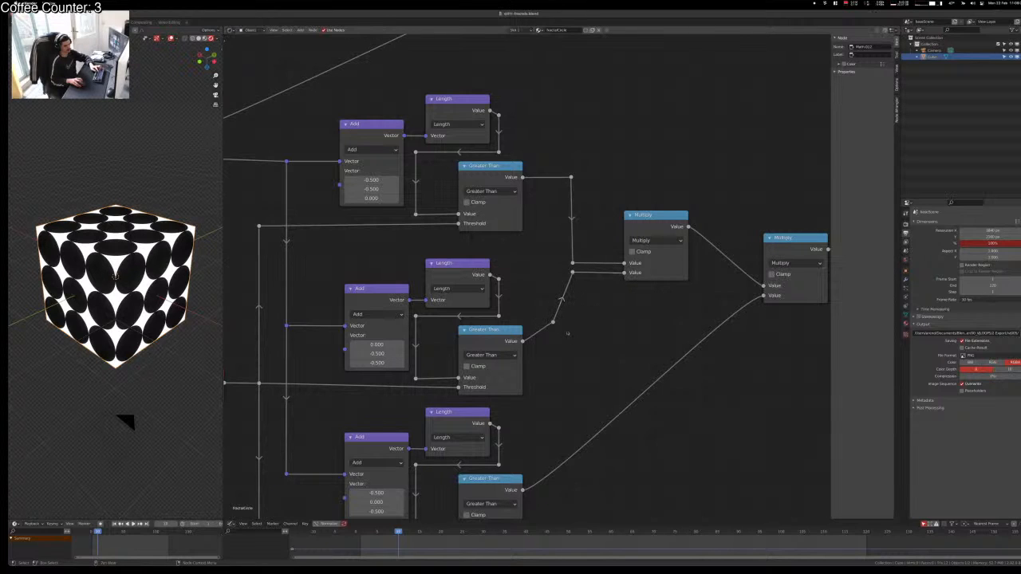
{"action": "left_click", "coordinate": [549, 319]}
{"action": "key", "text": "g"}
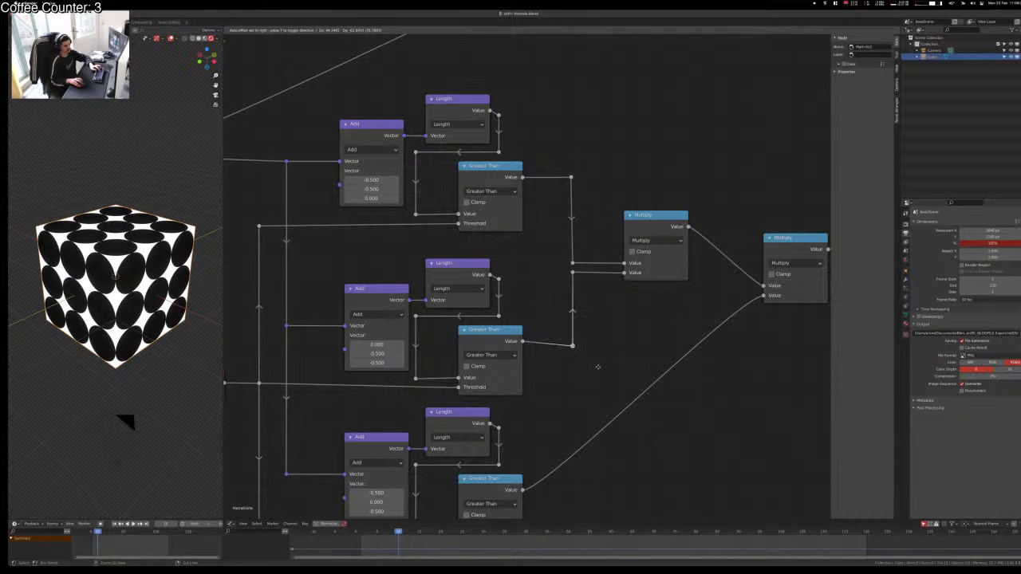
{"action": "key", "text": "y"}
{"action": "left_click", "coordinate": [599, 361]}
Step: Line up the two middle reroutes horizontally with the outer ones
{"action": "scroll", "coordinate": [553, 255], "scroll_direction": "down", "scroll_amount": 2}
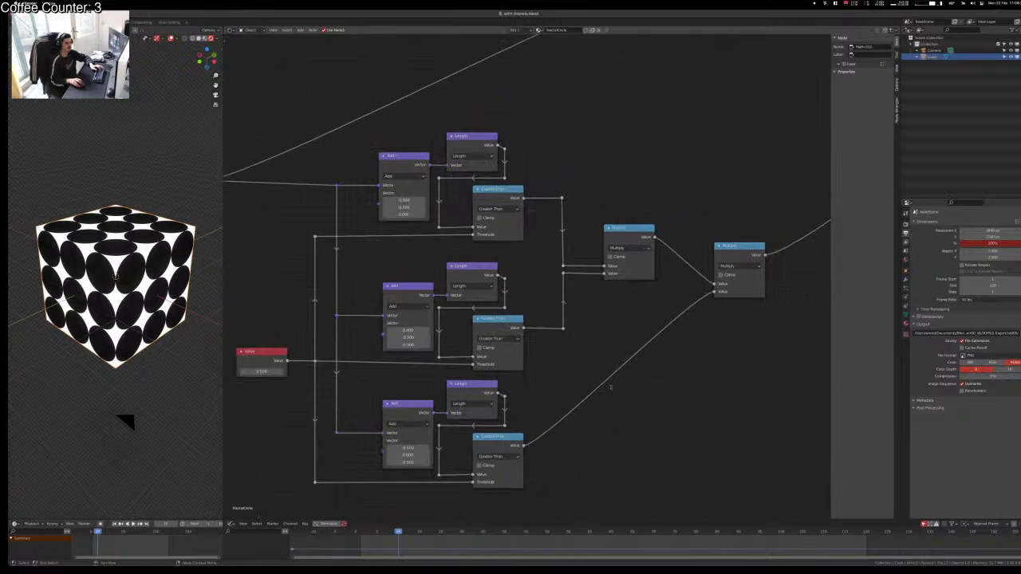
{"action": "left_click_drag", "start_coordinate": [554, 255], "coordinate": [597, 301]}
{"action": "key", "text": "g"}
{"action": "key", "text": "x"}
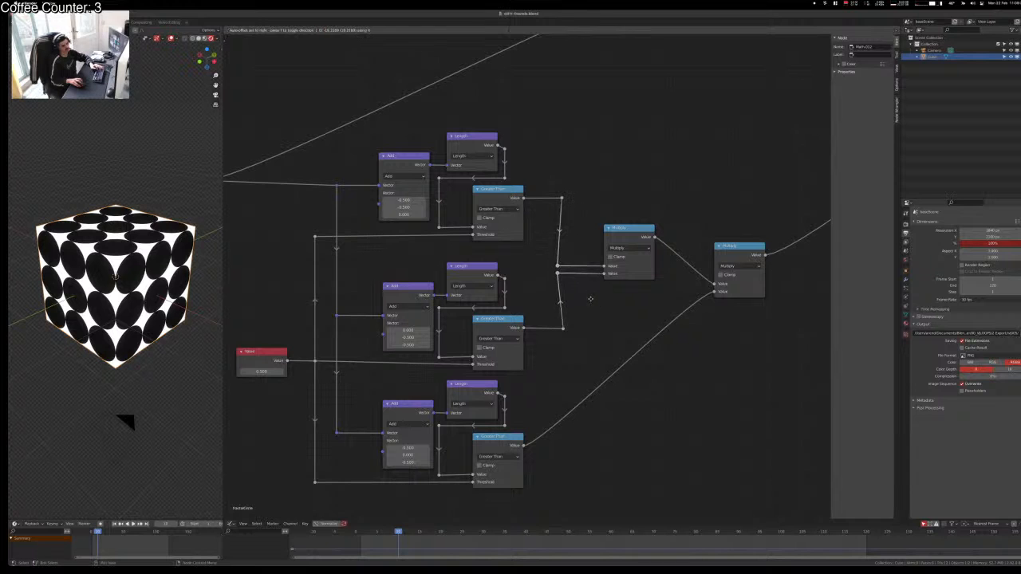
{"action": "left_click", "coordinate": [596, 300]}
{"action": "left_click", "coordinate": [624, 320]}
Step: Move the right Multiply node up-left and square off the bottom Greater Than link with a reroute
{"action": "middle_click_drag", "start_coordinate": [607, 335], "coordinate": [482, 319]}
{"action": "left_click_drag", "start_coordinate": [614, 232], "coordinate": [583, 184]}
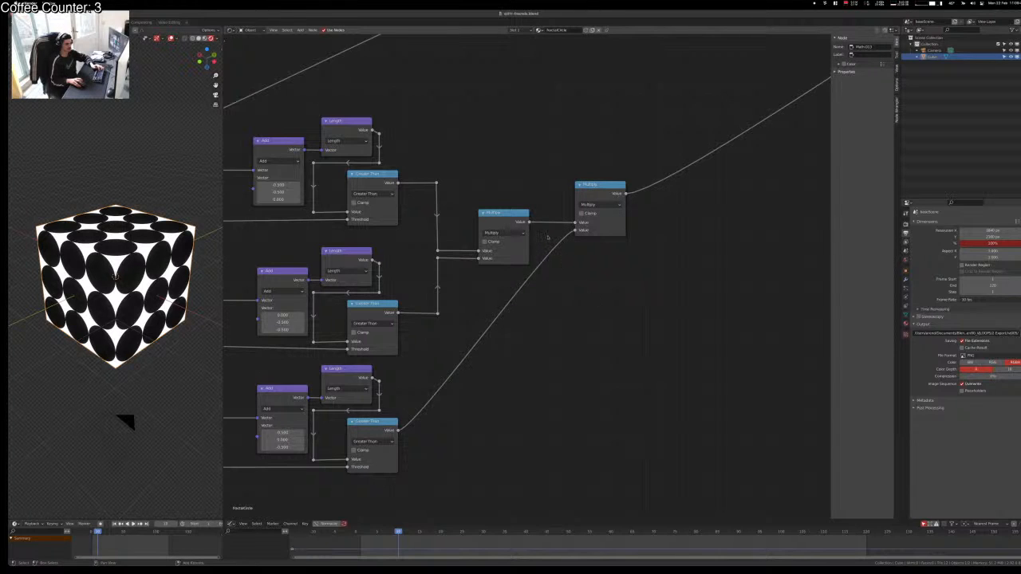
{"action": "right_click_drag", "start_coordinate": [548, 238], "coordinate": [564, 263], "text": "shift"}
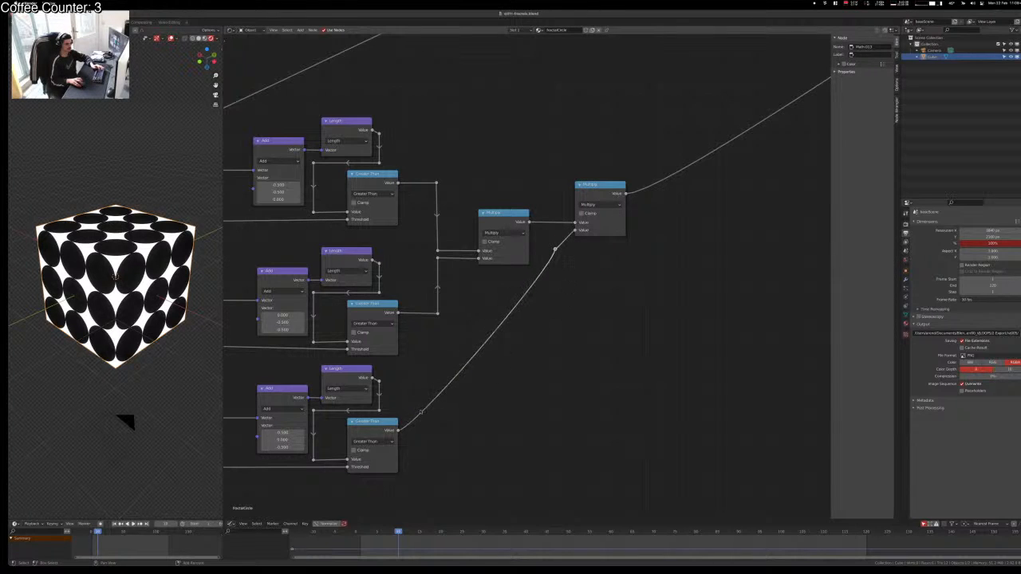
{"action": "right_click_drag", "start_coordinate": [421, 411], "coordinate": [460, 450], "text": "shift"}
{"action": "key", "text": "g"}
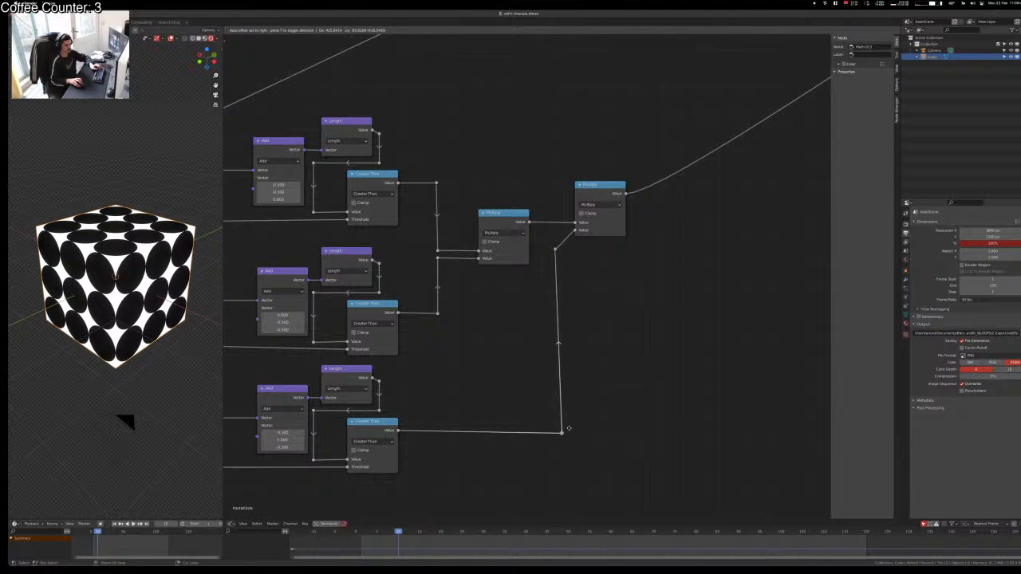
{"action": "left_click", "coordinate": [567, 428]}
Step: Align the bottom link's reroute vertically with the Multiply input
{"action": "left_click", "coordinate": [554, 248]}
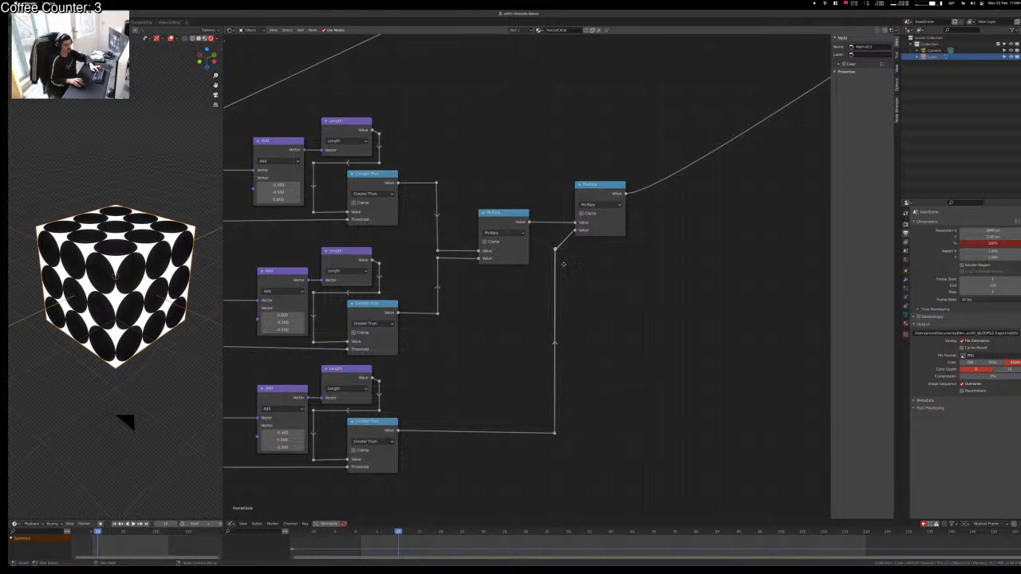
{"action": "key", "text": "g"}
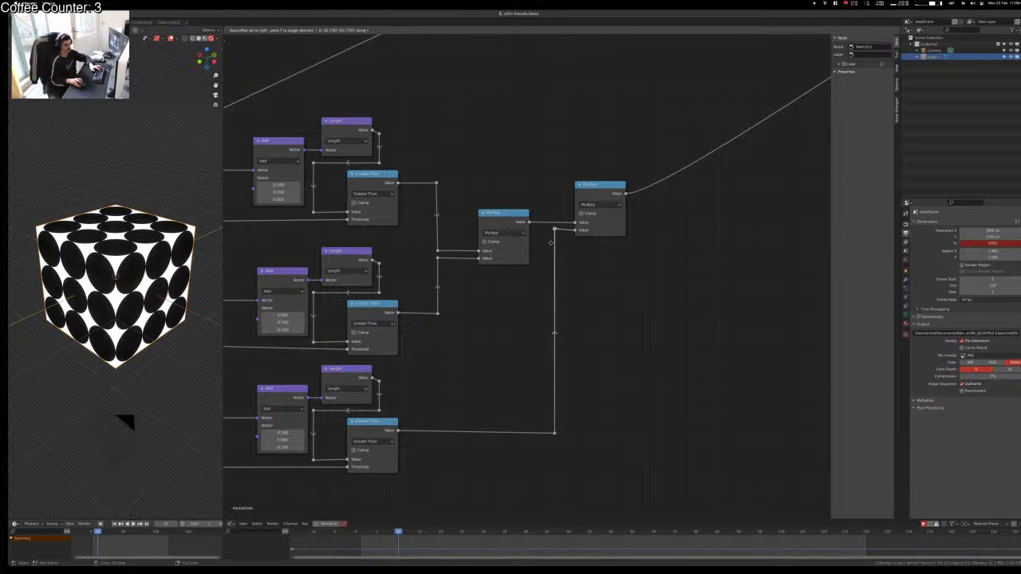
{"action": "right_click", "coordinate": [539, 244]}
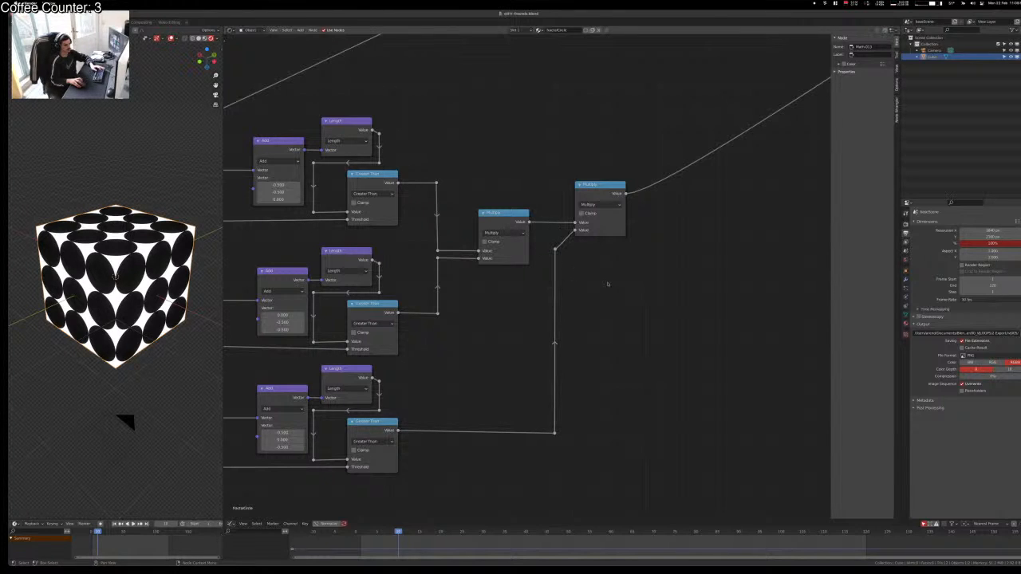
{"action": "left_click_drag", "start_coordinate": [571, 440], "coordinate": [522, 416]}
{"action": "key", "text": "g"}
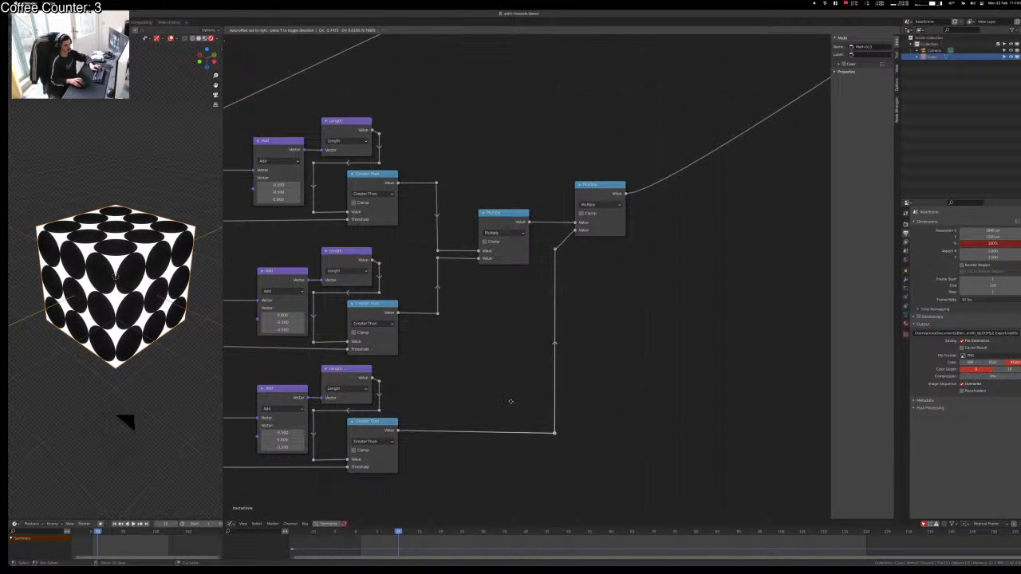
{"action": "left_click", "coordinate": [511, 402]}
{"action": "key", "text": "g"}
{"action": "key", "text": "y"}
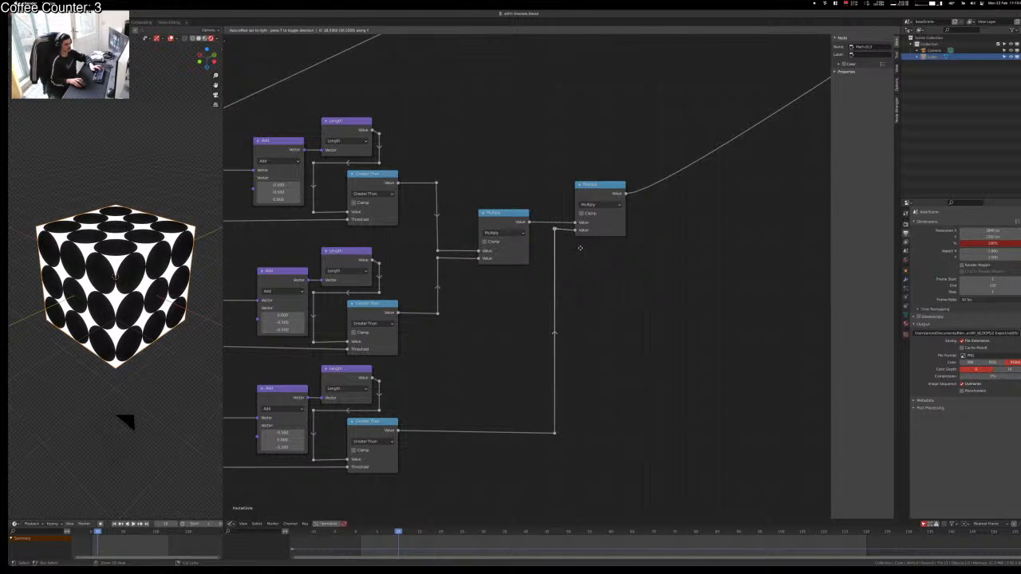
{"action": "left_click", "coordinate": [580, 248]}
Step: Check the full node tree and dotted cube, then show all open windows
{"action": "scroll", "coordinate": [513, 370], "scroll_direction": "up", "scroll_amount": 7}
{"action": "scroll", "coordinate": [513, 369], "scroll_direction": "down", "scroll_amount": 4}
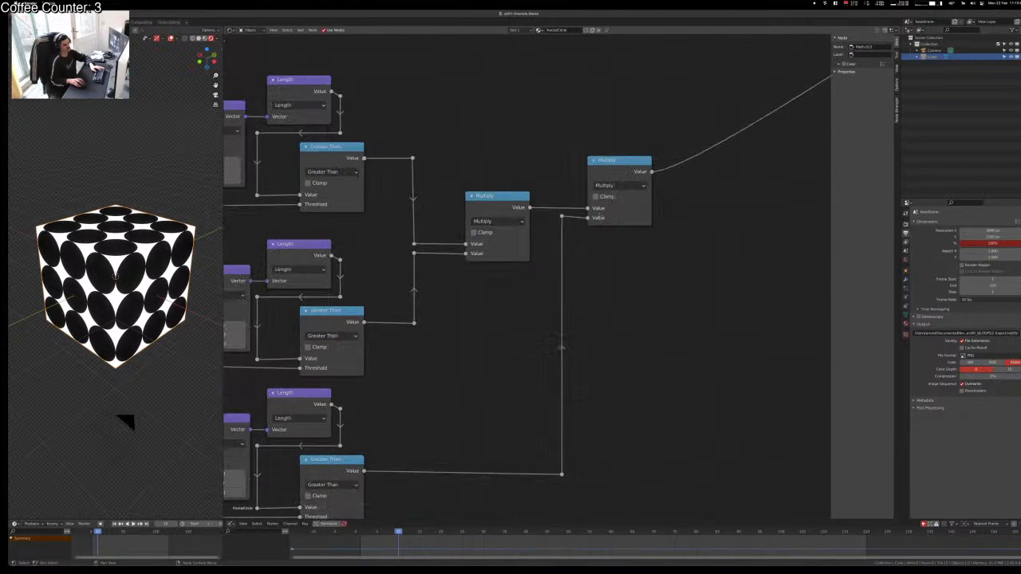
{"action": "scroll", "coordinate": [526, 402], "scroll_direction": "down", "scroll_amount": 1}
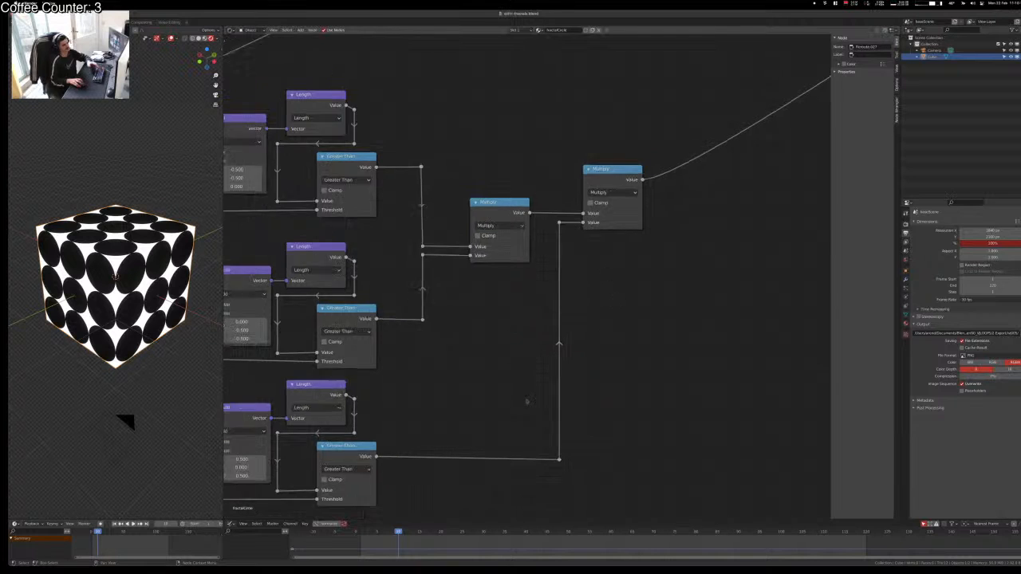
{"action": "scroll", "coordinate": [527, 401], "scroll_direction": "down", "scroll_amount": 8}
{"action": "middle_click_drag", "start_coordinate": [569, 430], "coordinate": [575, 446]}
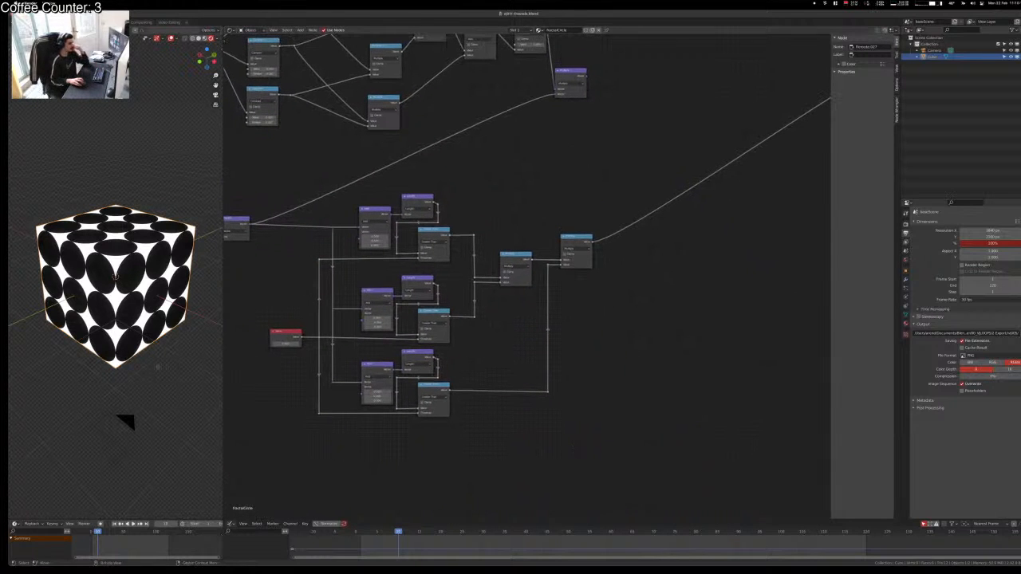
{"action": "left_click", "coordinate": [158, 367]}
{"action": "middle_click_drag", "start_coordinate": [163, 383], "coordinate": [158, 426]}
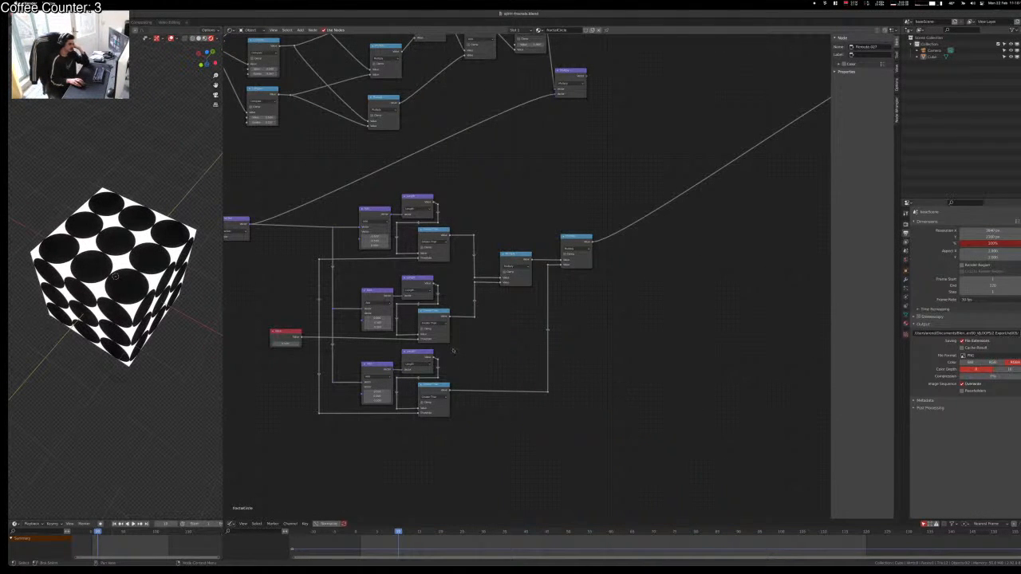
{"action": "middle_click_drag", "start_coordinate": [452, 350], "coordinate": [430, 363]}
{"action": "key", "text": "ctrl+Up"}
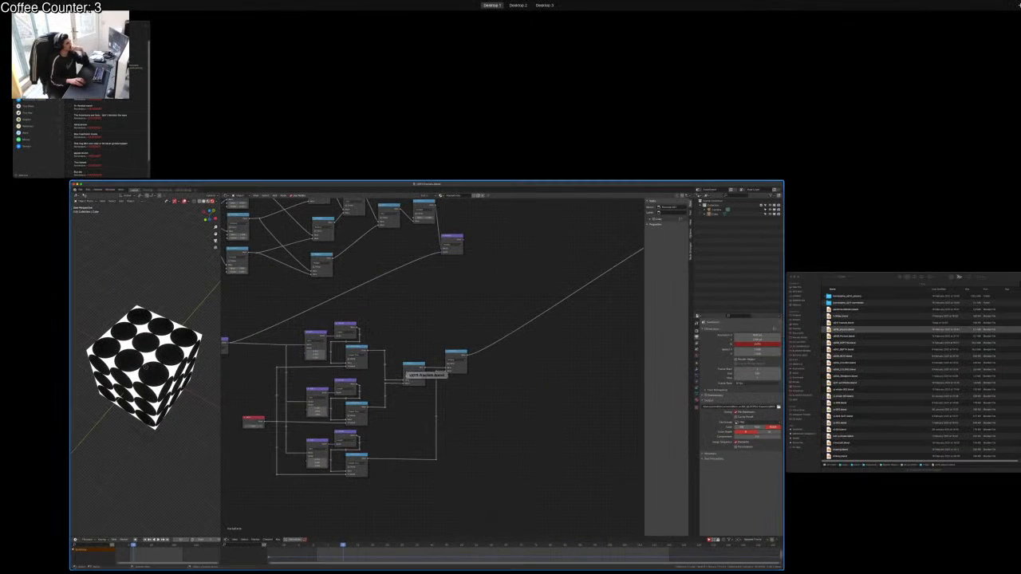
Step: Launch Spotify from the system app search by typing 'spo'
{"action": "left_click", "coordinate": [427, 371]}
{"action": "key", "text": "super+space"}
{"action": "type", "text": "spo"}
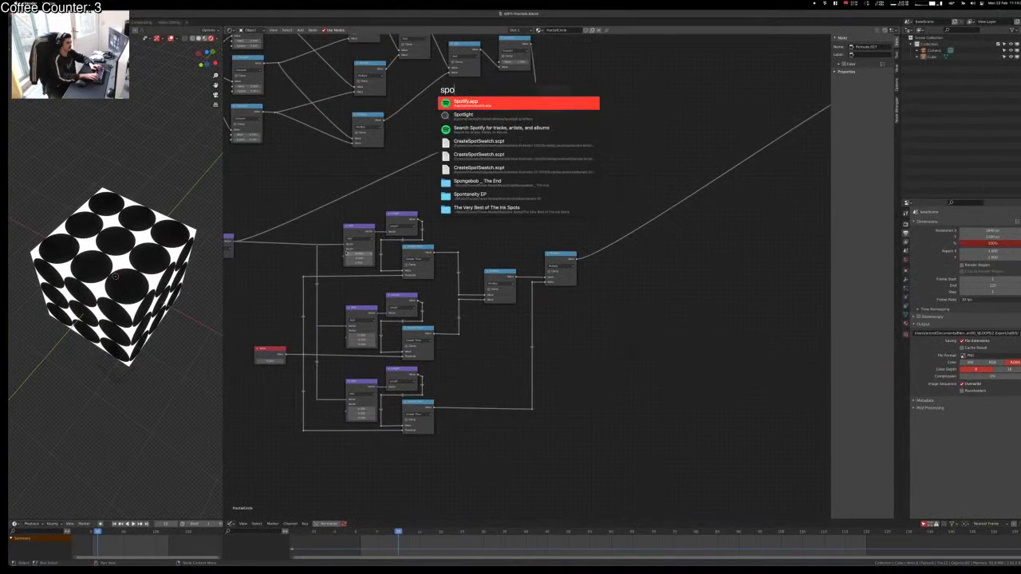
{"action": "key", "text": "Return"}
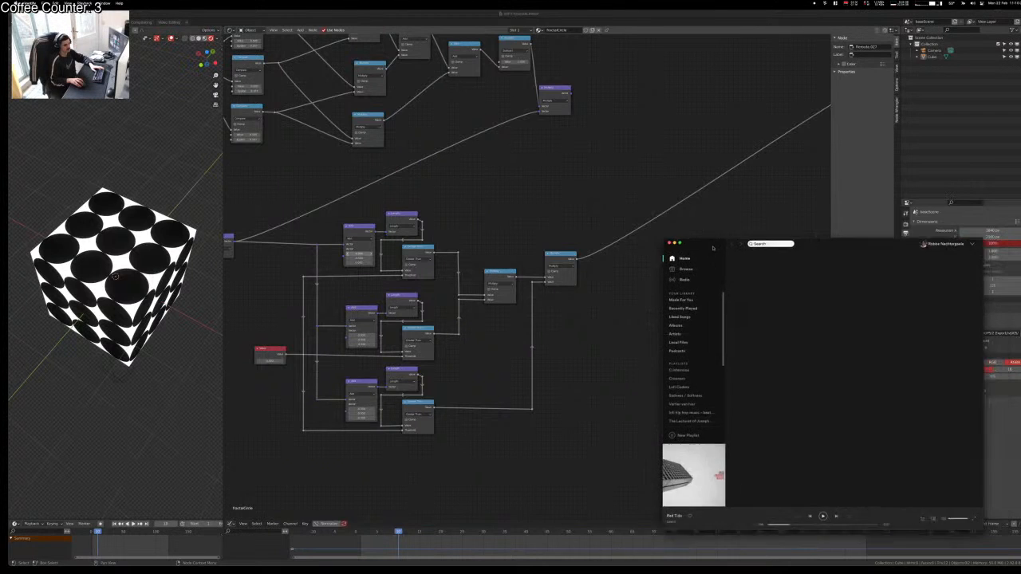
Step: Reposition the Spotify window, raise the playback volume and return focus to Blender
{"action": "left_click_drag", "start_coordinate": [713, 248], "coordinate": [2, 213]}
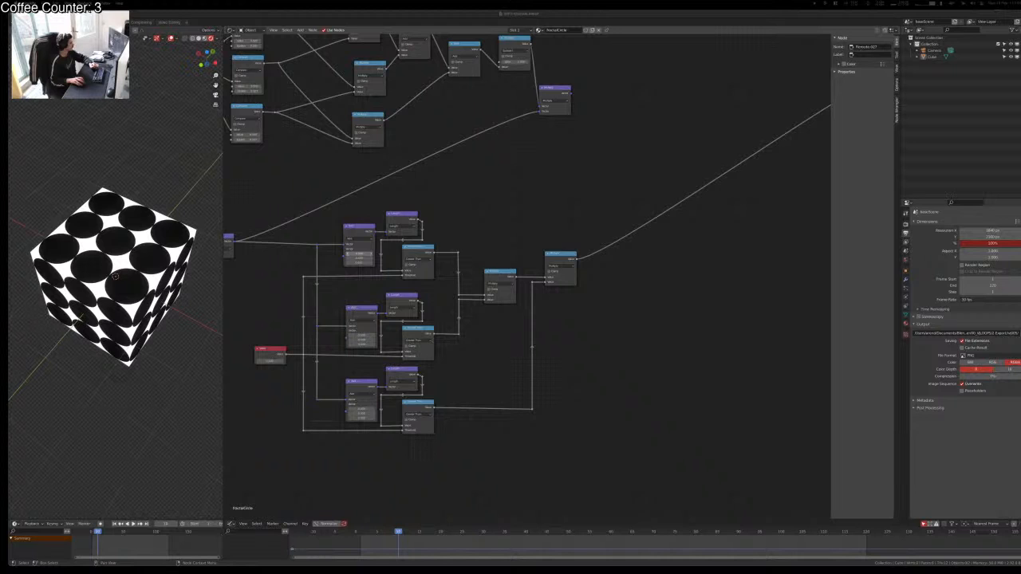
{"action": "left_click_drag", "start_coordinate": [759, 123], "coordinate": [832, 180]}
{"action": "key", "text": "XF86AudioRaiseVolume"}
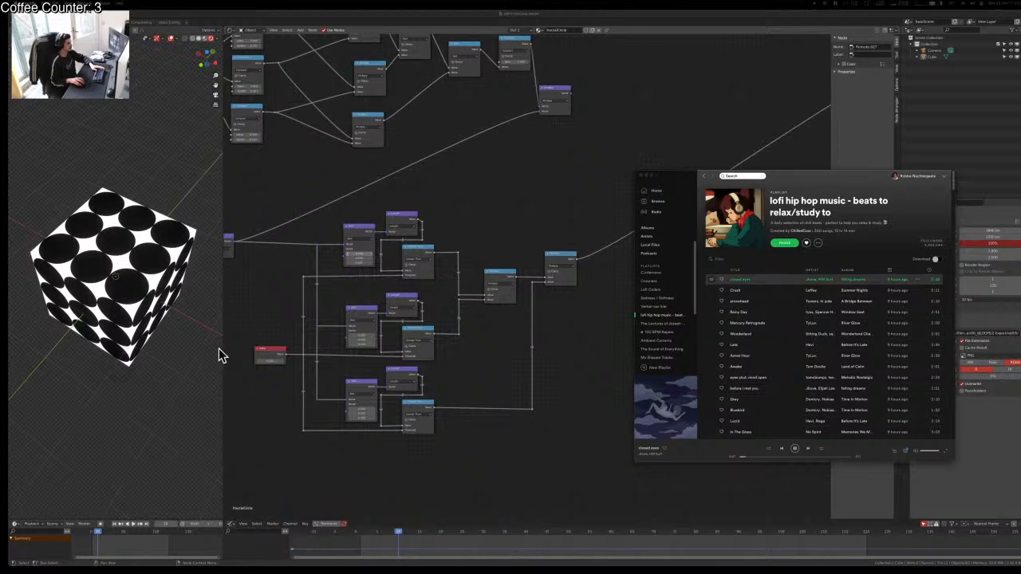
{"action": "left_click", "coordinate": [521, 474]}
Step: Pan around the node tree, nudging the right Multiply node back into place and deselecting it
{"action": "scroll", "coordinate": [528, 274], "scroll_direction": "up", "scroll_amount": 4}
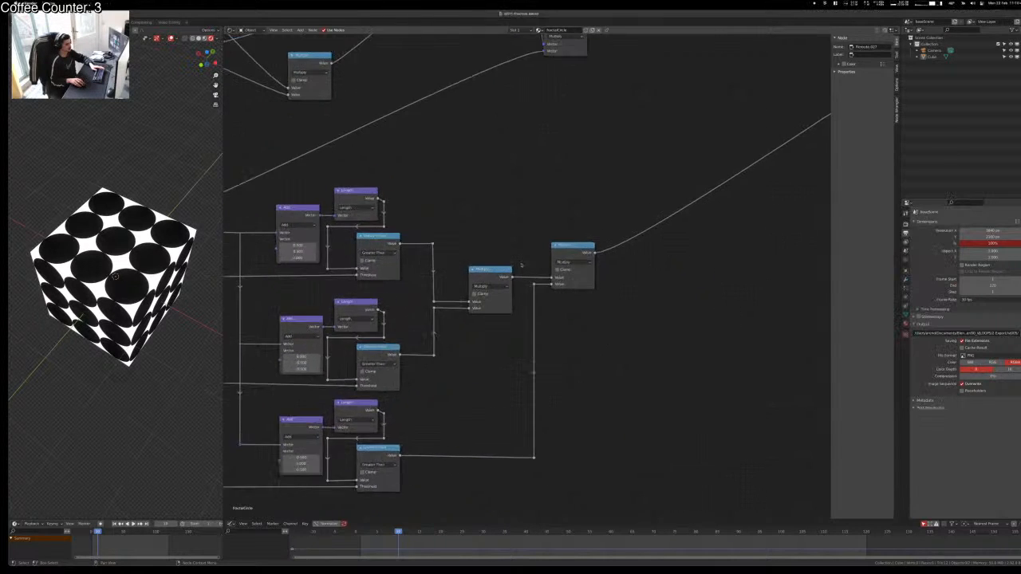
{"action": "middle_click_drag", "start_coordinate": [522, 266], "coordinate": [537, 424]}
{"action": "scroll", "coordinate": [571, 426], "scroll_direction": "down", "scroll_amount": 1}
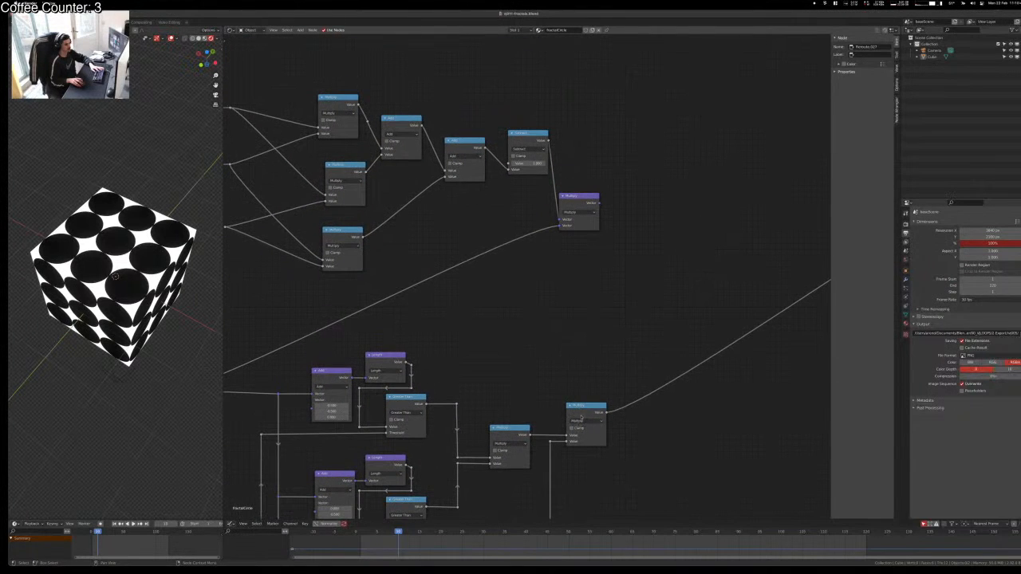
{"action": "mouse_move", "coordinate": [581, 416]}
{"action": "left_mouse_down"}
{"action": "mouse_move", "coordinate": [567, 423]}
{"action": "mouse_move", "coordinate": [582, 416]}
{"action": "left_mouse_up"}
{"action": "left_click", "coordinate": [604, 454]}
{"action": "scroll", "coordinate": [586, 449], "scroll_direction": "down", "scroll_amount": 3}
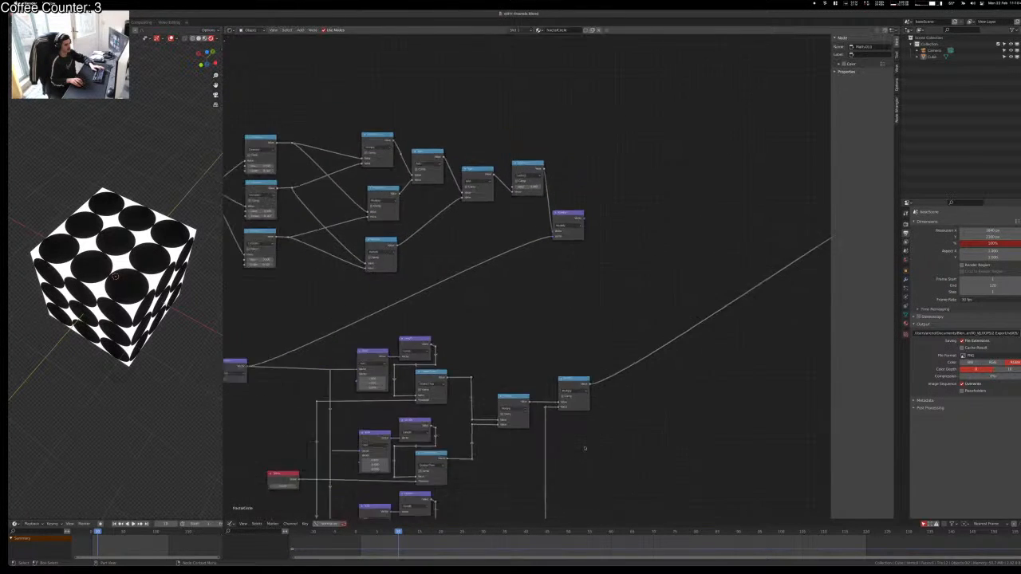
{"action": "scroll", "coordinate": [585, 449], "scroll_direction": "down", "scroll_amount": 2}
{"action": "middle_click_drag", "start_coordinate": [574, 433], "coordinate": [647, 471]}
{"action": "scroll", "coordinate": [600, 436], "scroll_direction": "up", "scroll_amount": 4}
{"action": "scroll", "coordinate": [547, 399], "scroll_direction": "down", "scroll_amount": 3}
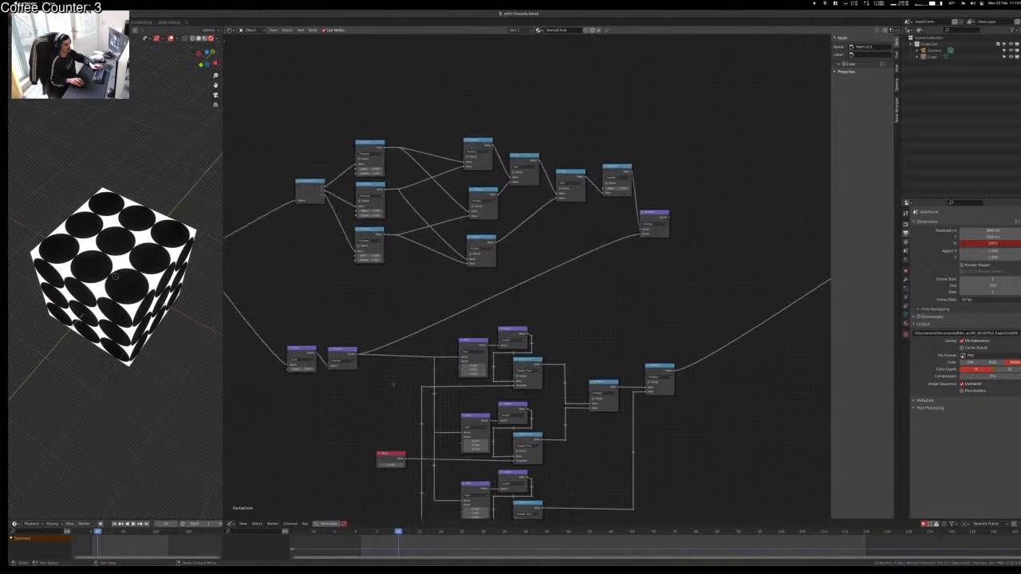
Step: Select the Vector Math node and orbit the cube in the viewport
{"action": "left_click", "coordinate": [342, 355]}
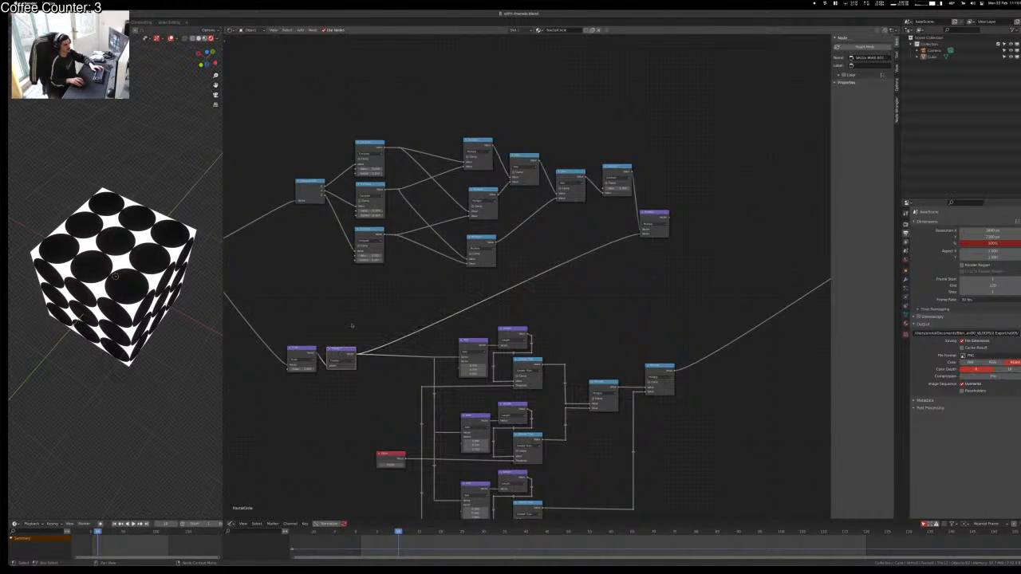
{"action": "scroll", "coordinate": [425, 348], "scroll_direction": "down", "scroll_amount": 3, "text": "shift"}
{"action": "middle_click_drag", "start_coordinate": [424, 349], "coordinate": [456, 272]}
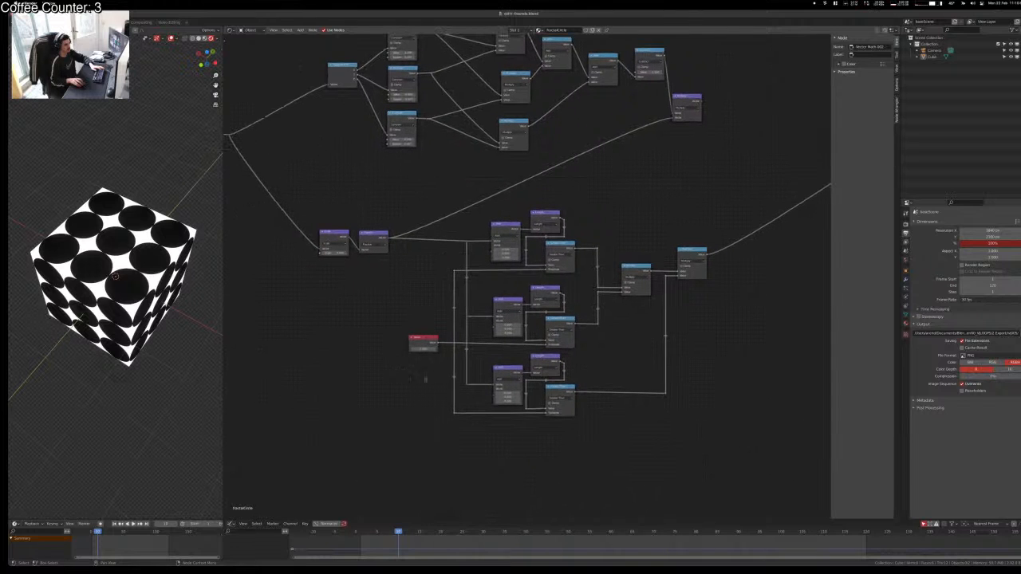
{"action": "middle_click_drag", "start_coordinate": [199, 247], "coordinate": [165, 304]}
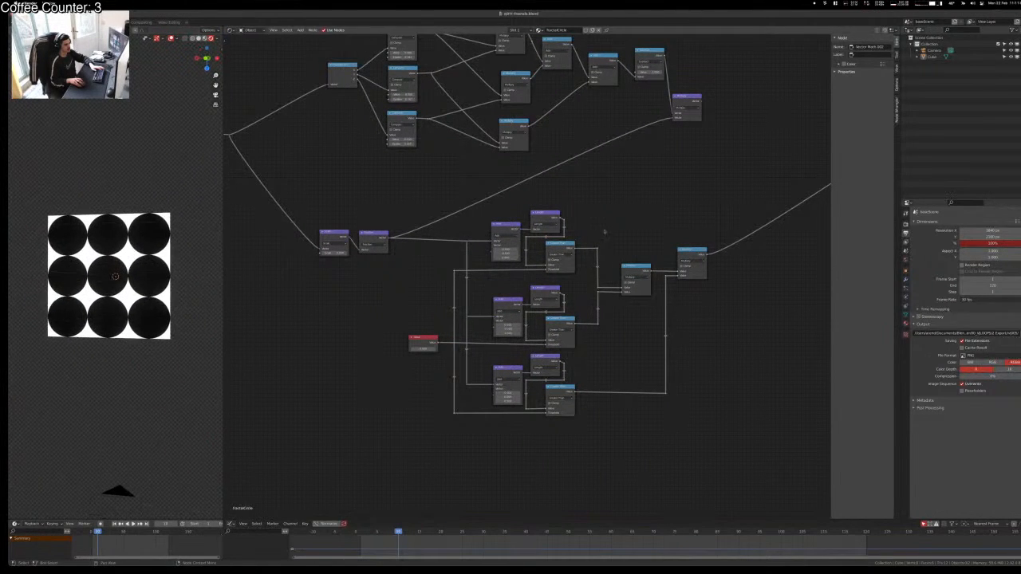
{"action": "middle_click_drag", "start_coordinate": [696, 176], "coordinate": [581, 300]}
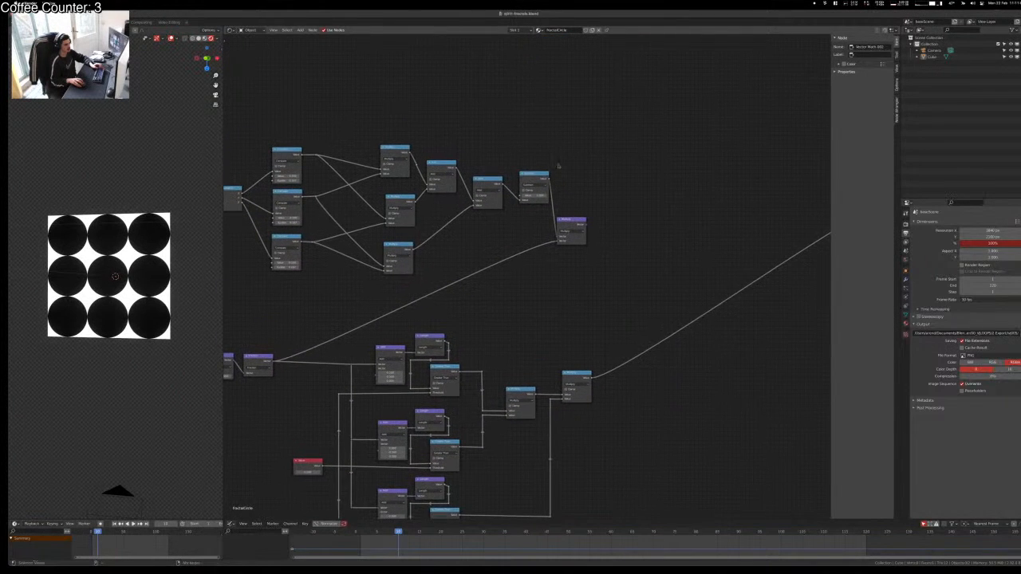
Step: Preview the upper-right and lower-left nodes on the cube, then remove the preview
{"action": "left_click", "coordinate": [534, 177], "text": "ctrl+shift"}
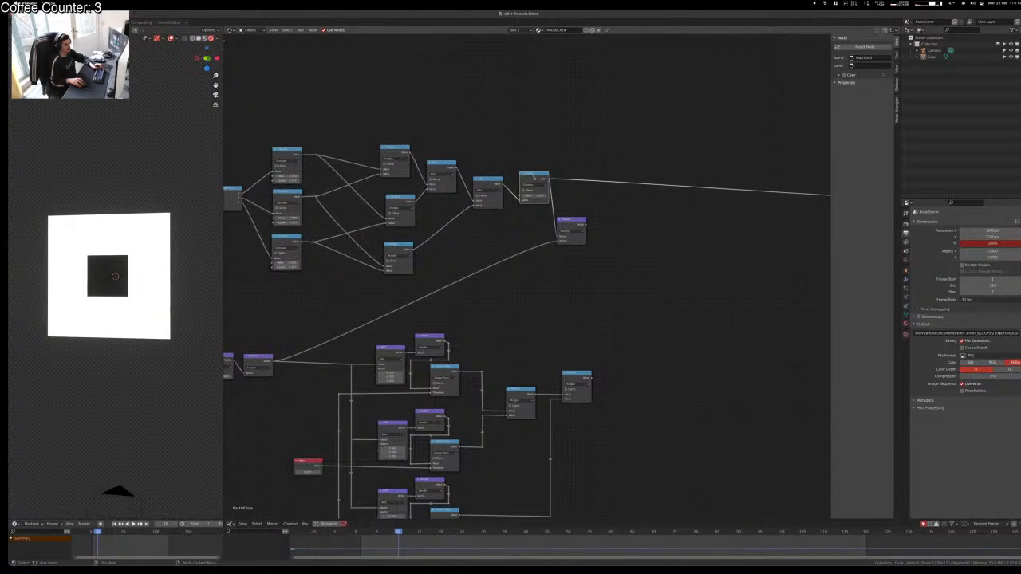
{"action": "left_click", "coordinate": [254, 359], "text": "ctrl+shift"}
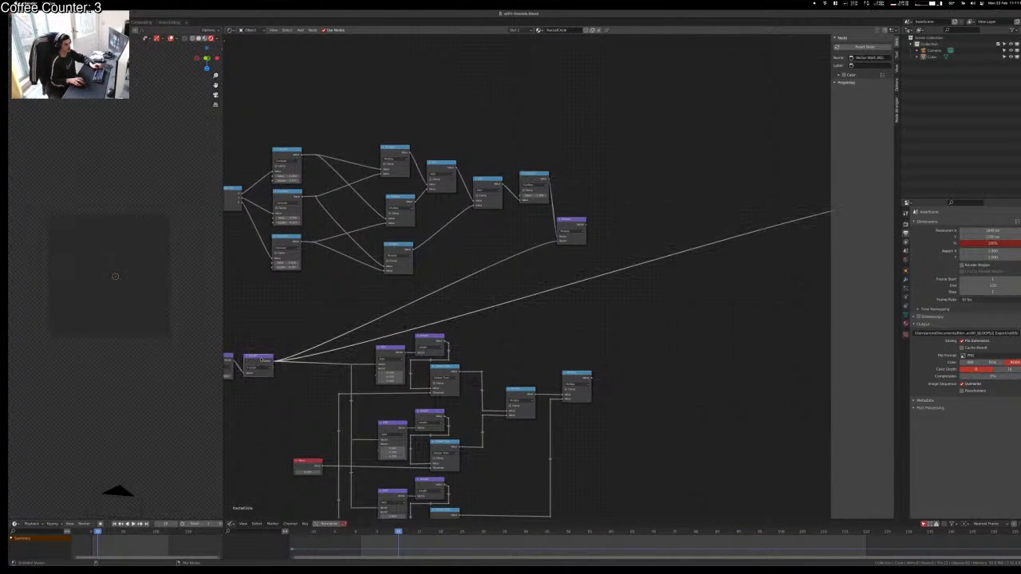
{"action": "left_click", "coordinate": [571, 217], "text": "ctrl+shift"}
{"action": "middle_click_drag", "start_coordinate": [573, 335], "coordinate": [595, 297]}
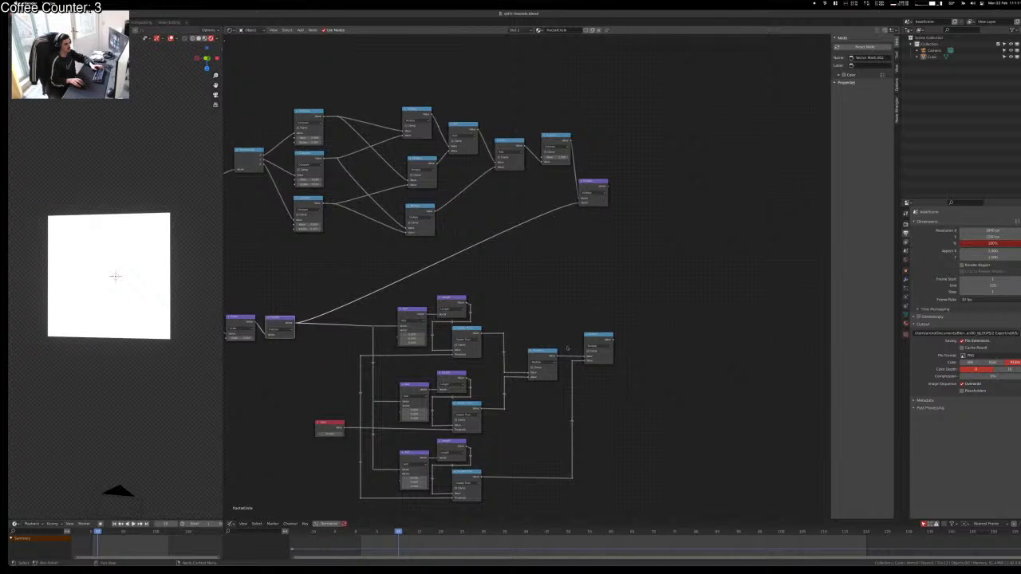
{"action": "left_click", "coordinate": [550, 251]}
Step: Orbit the cube to an angled view and save the file
{"action": "scroll", "coordinate": [540, 394], "scroll_direction": "up", "scroll_amount": 4}
{"action": "middle_click_drag", "start_coordinate": [517, 428], "coordinate": [573, 293]}
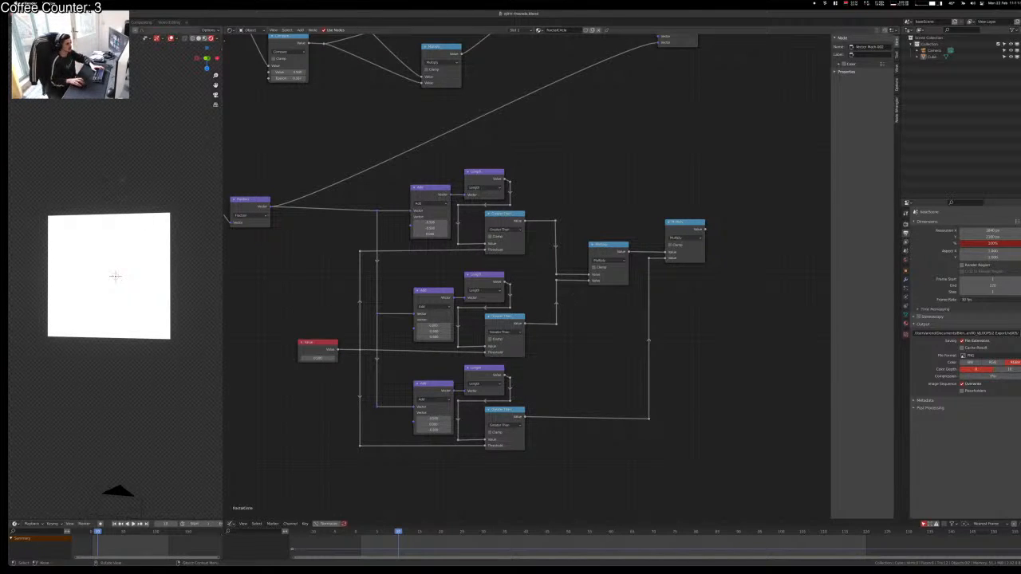
{"action": "middle_click_drag", "start_coordinate": [134, 190], "coordinate": [137, 254]}
{"action": "key", "text": "ctrl+s"}
{"action": "middle_click_drag", "start_coordinate": [637, 199], "coordinate": [548, 141]}
Step: Add a Combine XYZ node beside the Greater Than nodes
{"action": "middle_click_drag", "start_coordinate": [750, 239], "coordinate": [680, 350]}
{"action": "key", "text": "shift+a"}
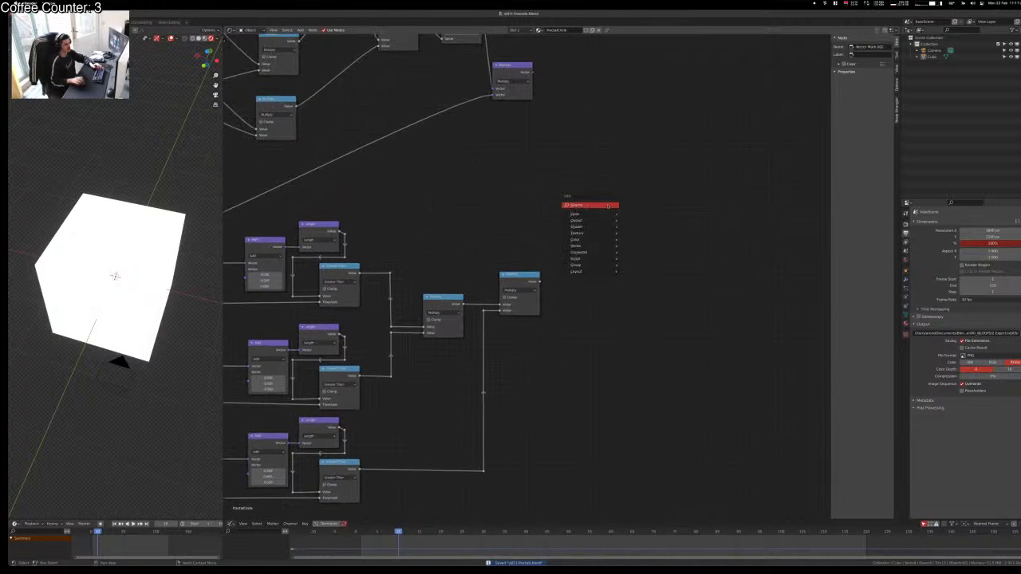
{"action": "left_click", "coordinate": [607, 205]}
{"action": "type", "text": "combine"}
{"action": "key", "text": "Down"}
{"action": "key", "text": "Down"}
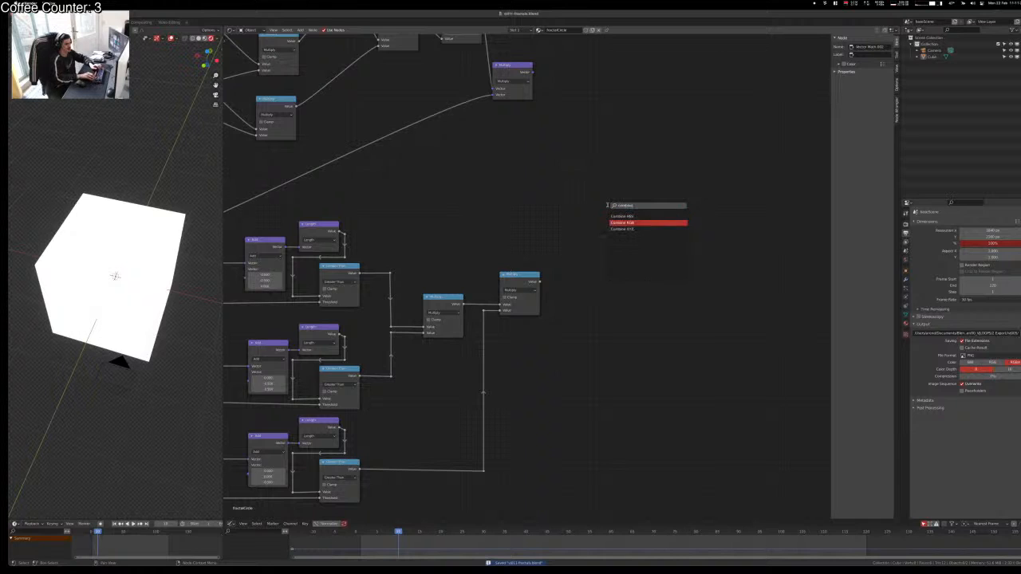
{"action": "key", "text": "Return"}
{"action": "left_click", "coordinate": [465, 204]}
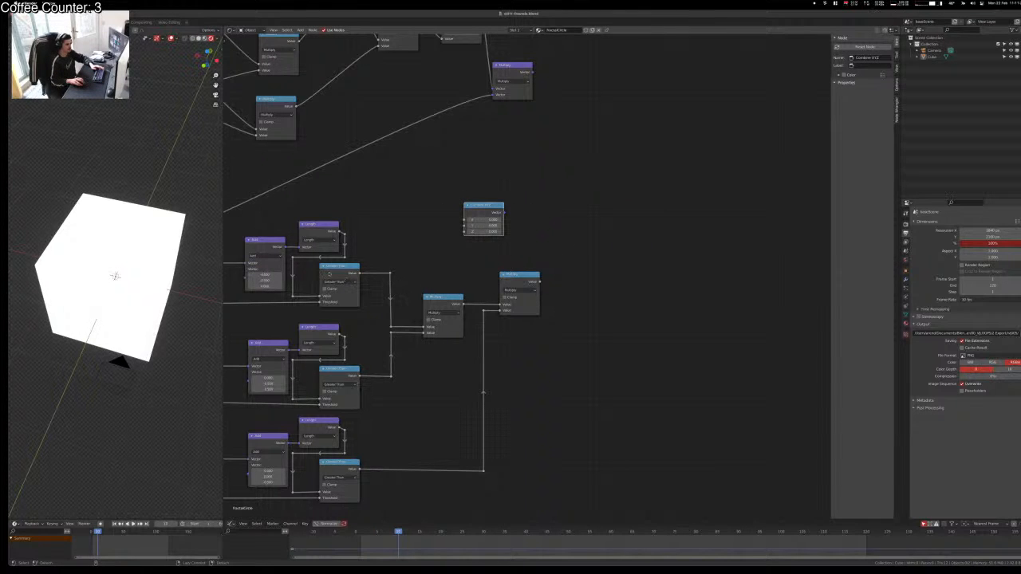
Step: Link the three Greater Than outputs to Combine XYZ's X, Y and Z and preview the colours
{"action": "left_click_drag", "start_coordinate": [359, 272], "coordinate": [465, 220]}
{"action": "right_click_drag", "start_coordinate": [332, 388], "coordinate": [477, 231], "text": "alt"}
{"action": "right_click_drag", "start_coordinate": [334, 469], "coordinate": [475, 233], "text": "alt"}
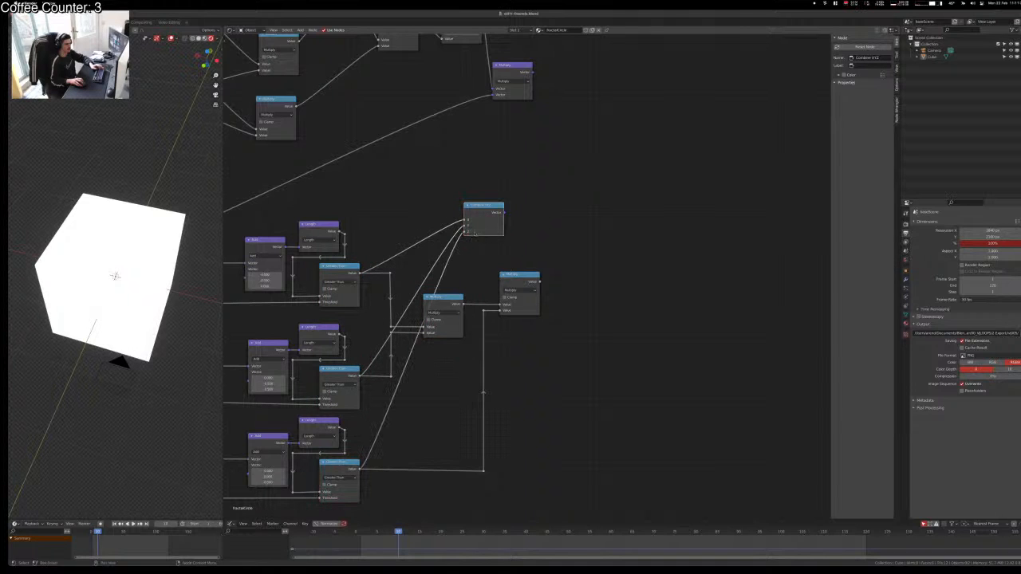
{"action": "left_click", "coordinate": [481, 211], "text": "ctrl+shift"}
{"action": "middle_click_drag", "start_coordinate": [102, 295], "coordinate": [116, 276]}
Step: Rearrange Combine XYZ and the vector Multiply node, then preview the Multiply output
{"action": "middle_click_drag", "start_coordinate": [521, 189], "coordinate": [478, 281]}
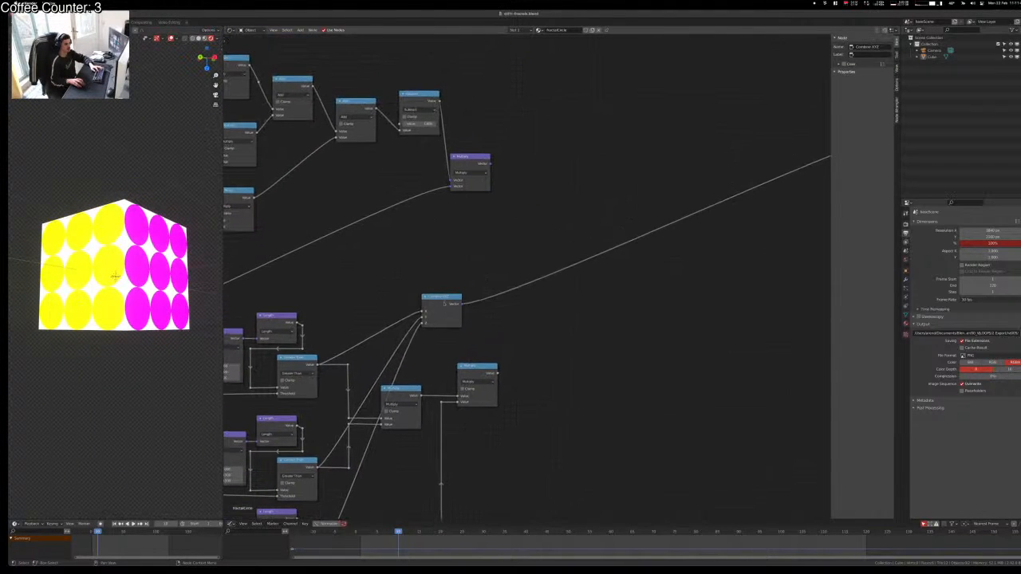
{"action": "left_click_drag", "start_coordinate": [440, 297], "coordinate": [418, 278]}
{"action": "left_click_drag", "start_coordinate": [470, 157], "coordinate": [525, 157]}
{"action": "left_click", "coordinate": [513, 185], "text": "ctrl+shift"}
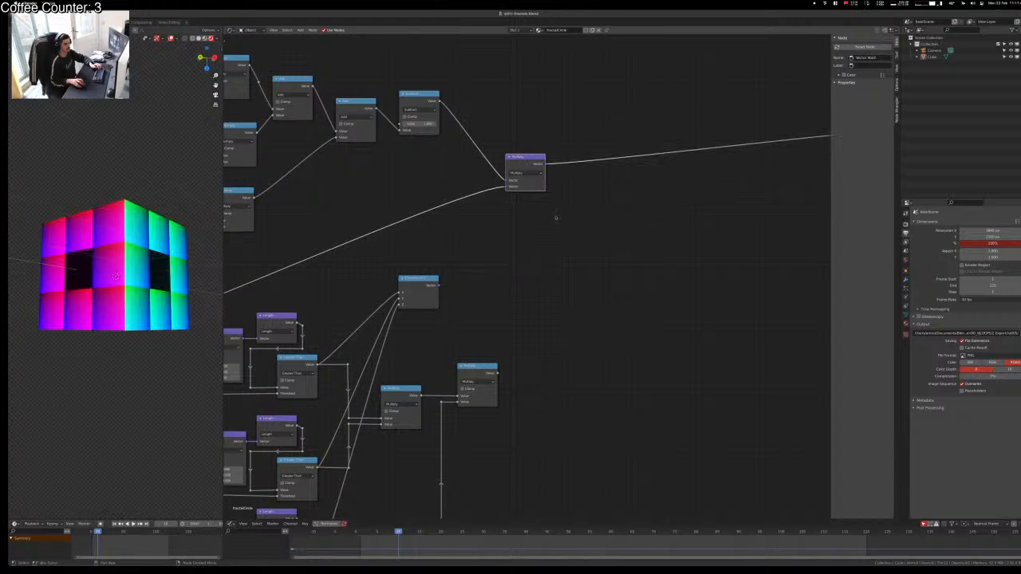
Step: Duplicate the vector Multiply and feed it from Subtract and Combine XYZ, previewing the result
{"action": "key", "text": "shift+d"}
{"action": "right_click_drag", "start_coordinate": [439, 115], "coordinate": [577, 185], "text": "alt"}
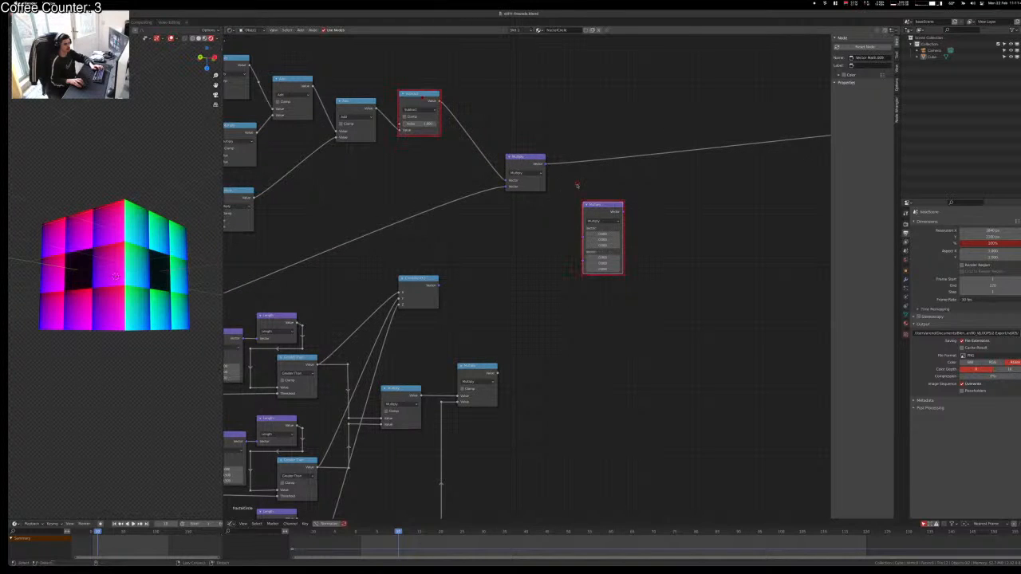
{"action": "right_click_drag", "start_coordinate": [591, 248], "coordinate": [591, 248], "text": "alt"}
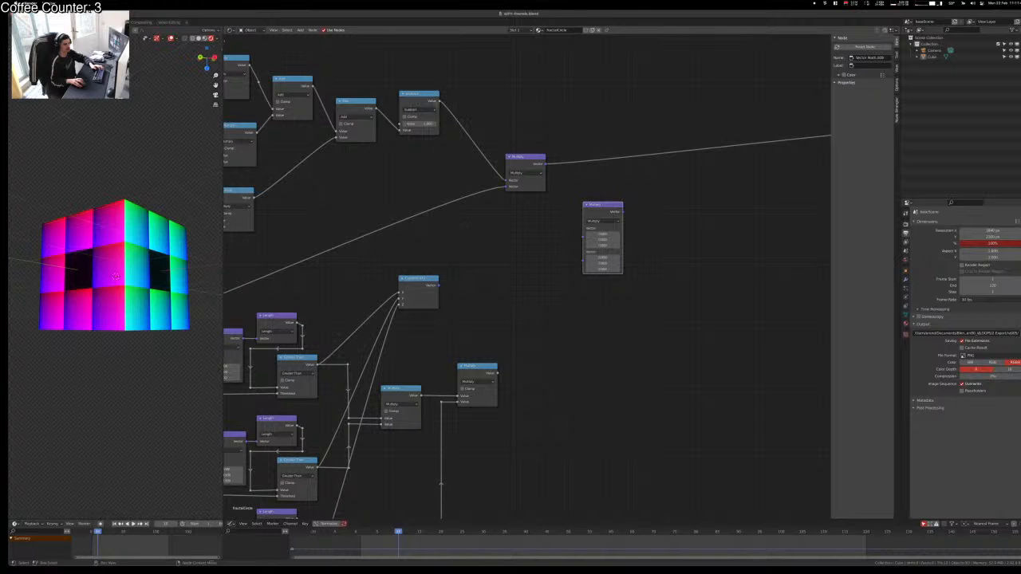
{"action": "left_click_drag", "start_coordinate": [440, 101], "coordinate": [583, 239]}
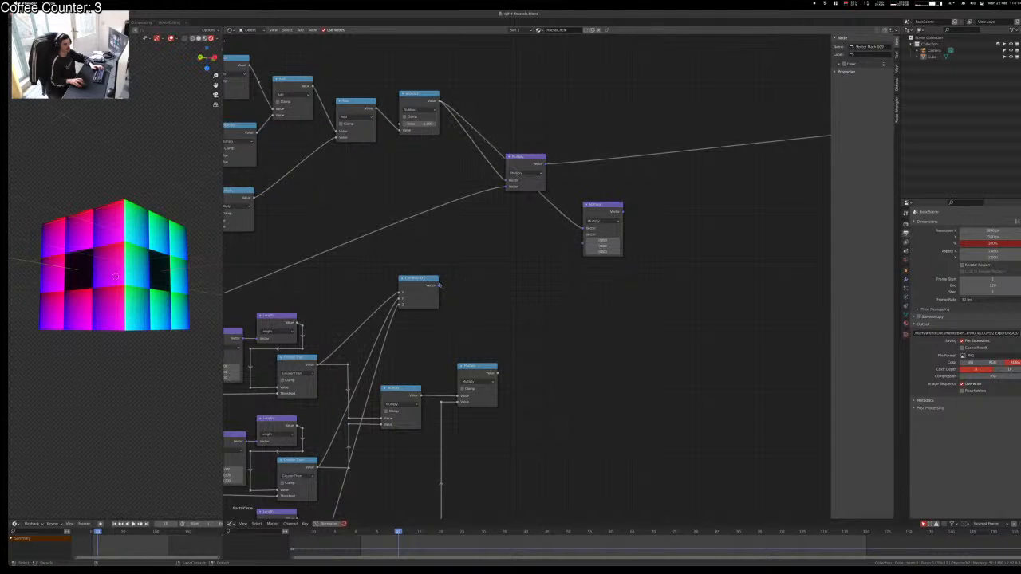
{"action": "right_click_drag", "start_coordinate": [439, 285], "coordinate": [586, 243], "text": "alt"}
{"action": "left_click", "coordinate": [604, 210], "text": "ctrl+shift"}
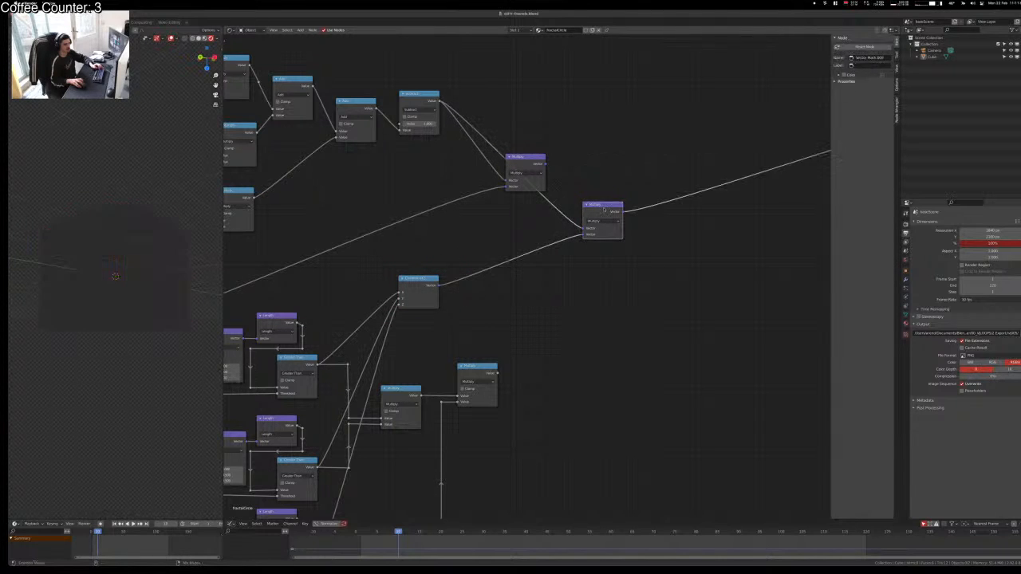
{"action": "middle_click_drag", "start_coordinate": [145, 291], "coordinate": [143, 231]}
Step: Replace the Combine XYZ link into the copied Multiply with the lower Multiply output
{"action": "left_click", "coordinate": [563, 374]}
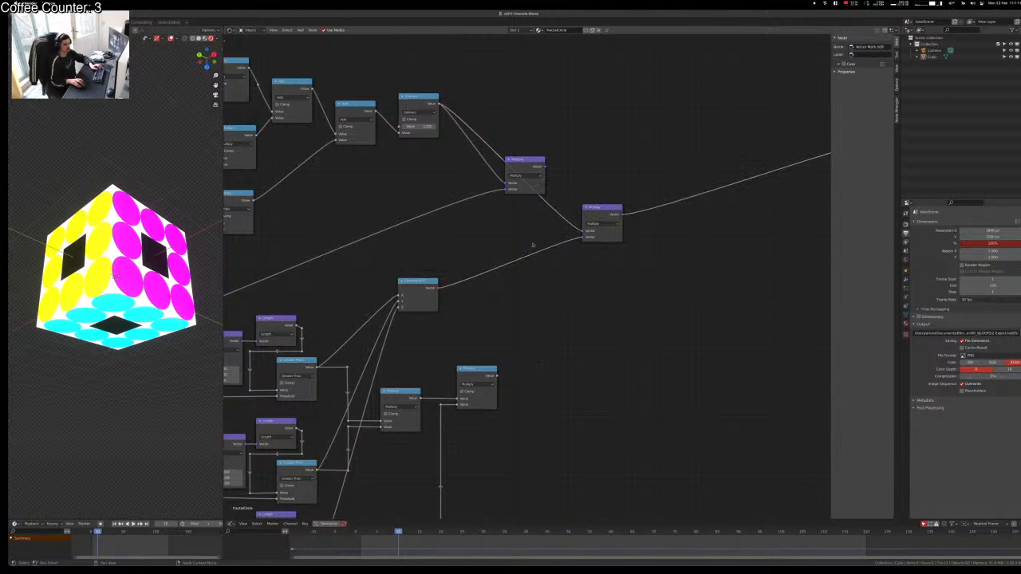
{"action": "right_click_drag", "start_coordinate": [533, 245], "coordinate": [544, 283], "text": "ctrl"}
{"action": "right_click_drag", "start_coordinate": [486, 379], "coordinate": [599, 238], "text": "alt"}
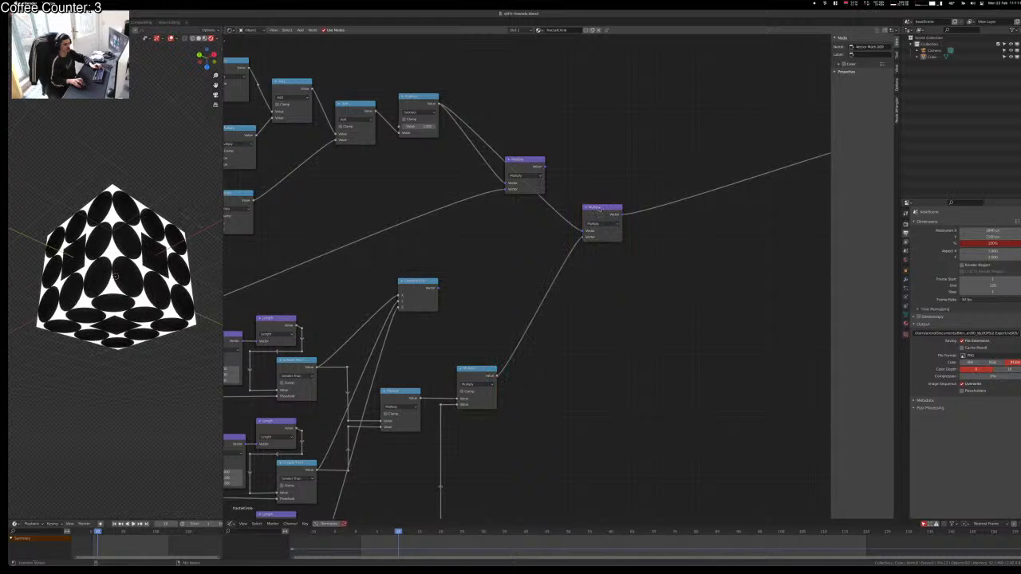
{"action": "left_click", "coordinate": [599, 209]}
{"action": "middle_click_drag", "start_coordinate": [135, 230], "coordinate": [107, 284]}
Step: Reconnect Combine XYZ into the vector Multiply, save, and shift that node down-left
{"action": "left_click", "coordinate": [418, 288], "text": "shift"}
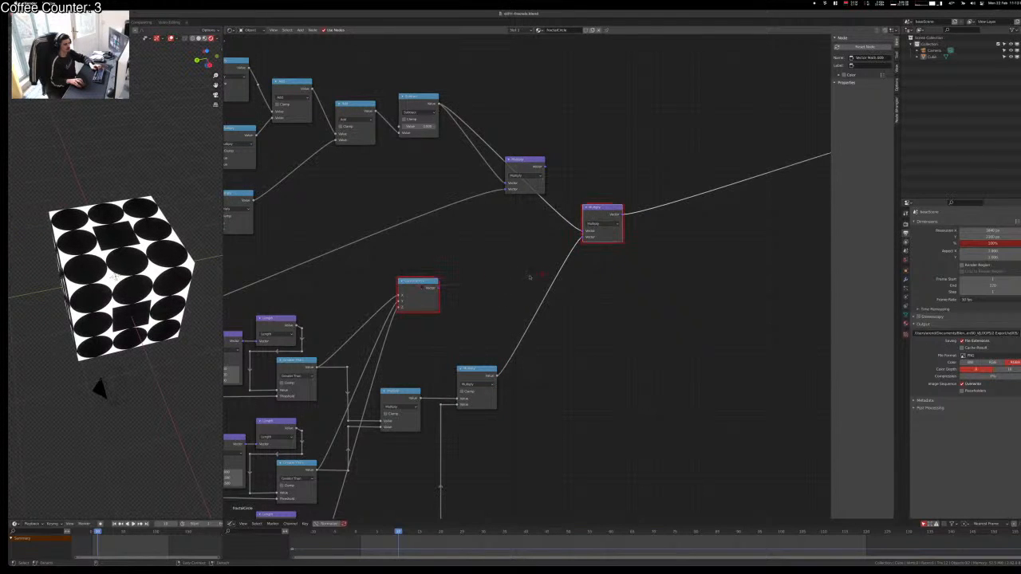
{"action": "left_click", "coordinate": [545, 289]}
{"action": "right_click_drag", "start_coordinate": [613, 316], "coordinate": [614, 317], "text": "ctrl"}
{"action": "right_click_drag", "start_coordinate": [447, 296], "coordinate": [575, 261], "text": "alt"}
{"action": "left_click", "coordinate": [523, 317]}
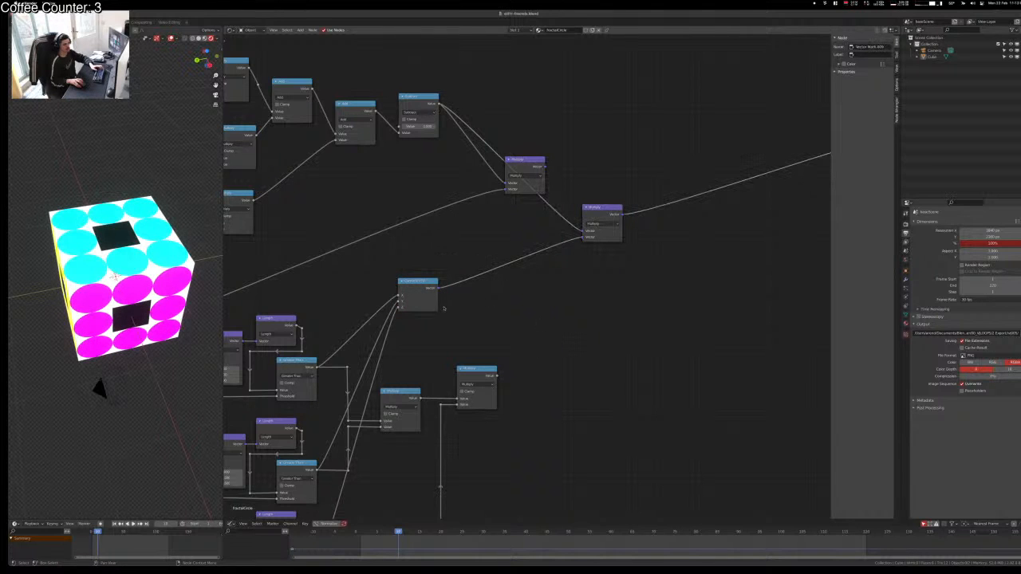
{"action": "middle_click_drag", "start_coordinate": [444, 309], "coordinate": [459, 296]}
{"action": "key", "text": "ctrl+s"}
{"action": "middle_click_drag", "start_coordinate": [595, 342], "coordinate": [472, 450]}
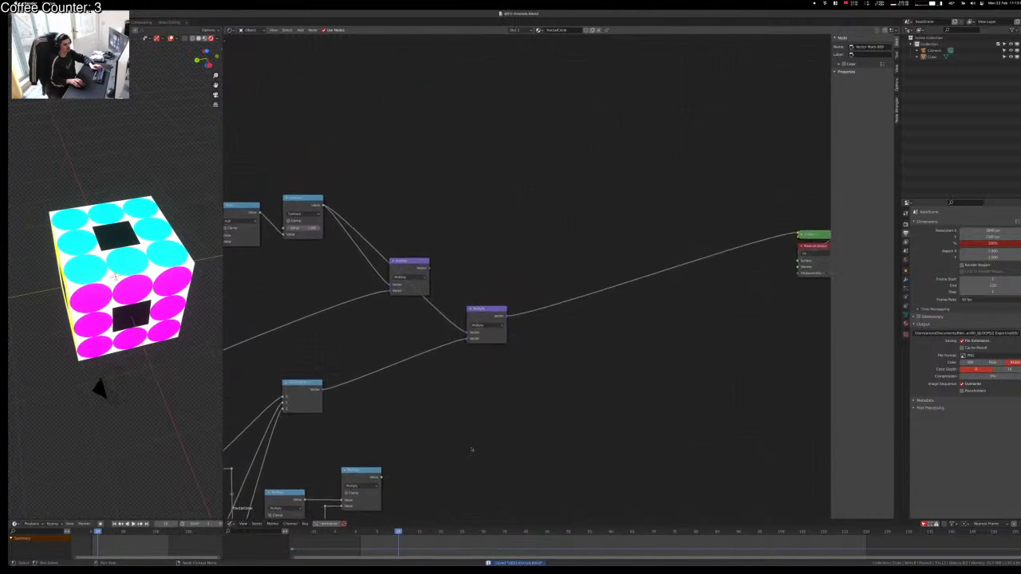
{"action": "left_click_drag", "start_coordinate": [419, 256], "coordinate": [367, 275]}
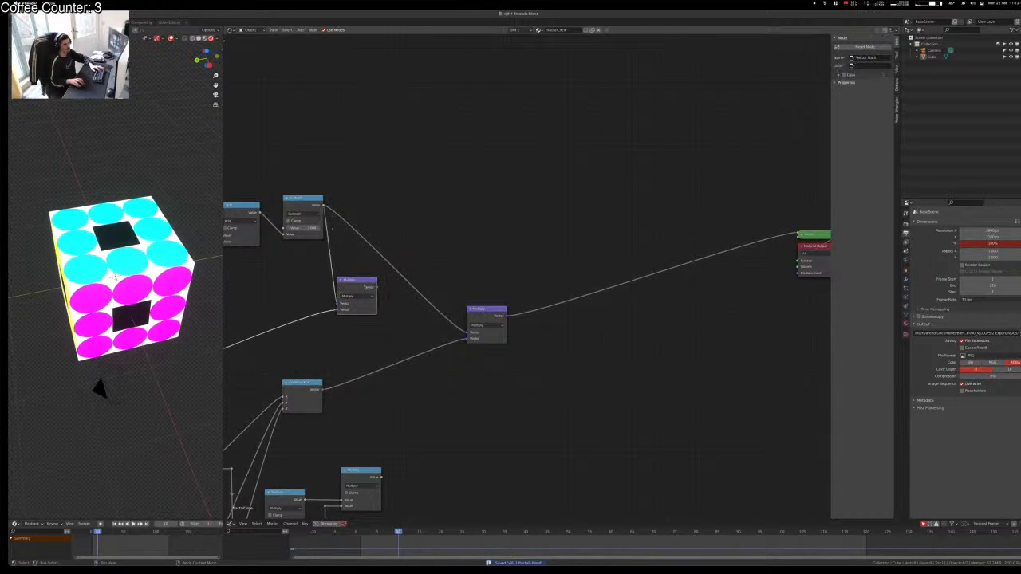
{"action": "scroll", "coordinate": [438, 246], "scroll_direction": "down", "scroll_amount": 10}
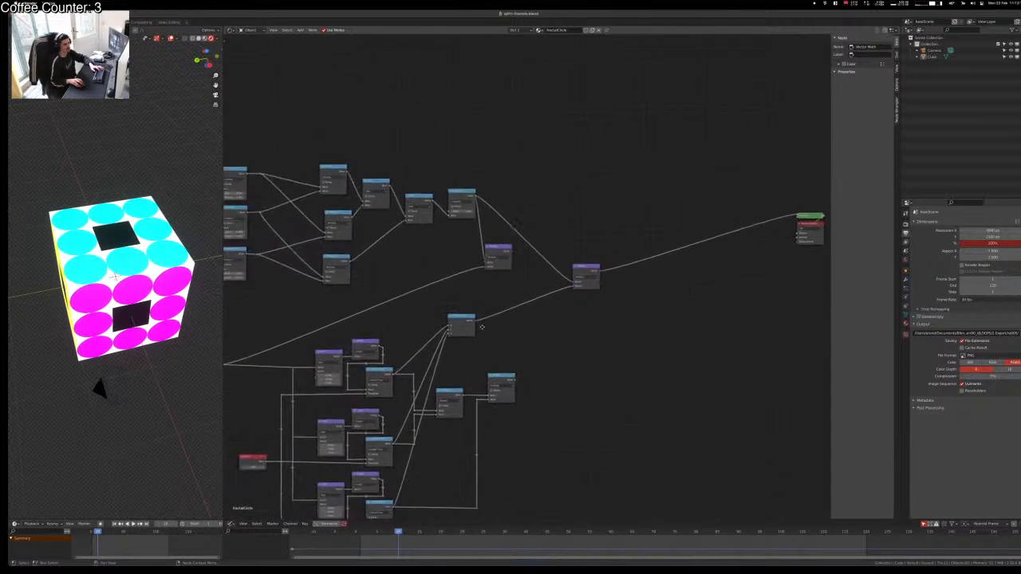
Step: Dissolve the redundant purple node keeping its link, and move the two remaining purple nodes right
{"action": "middle_click_drag", "start_coordinate": [633, 336], "coordinate": [558, 286]}
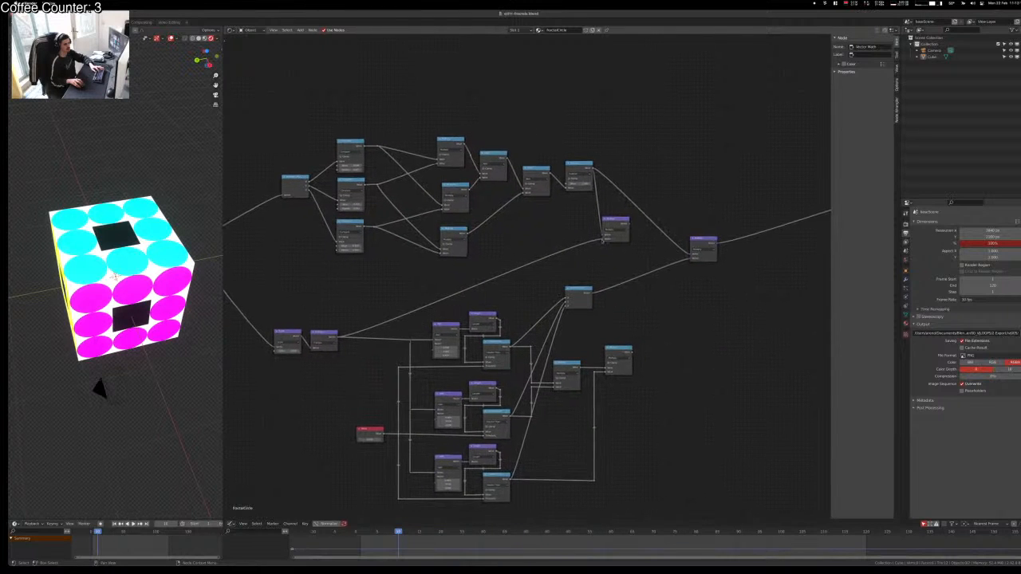
{"action": "key", "text": "ctrl+x"}
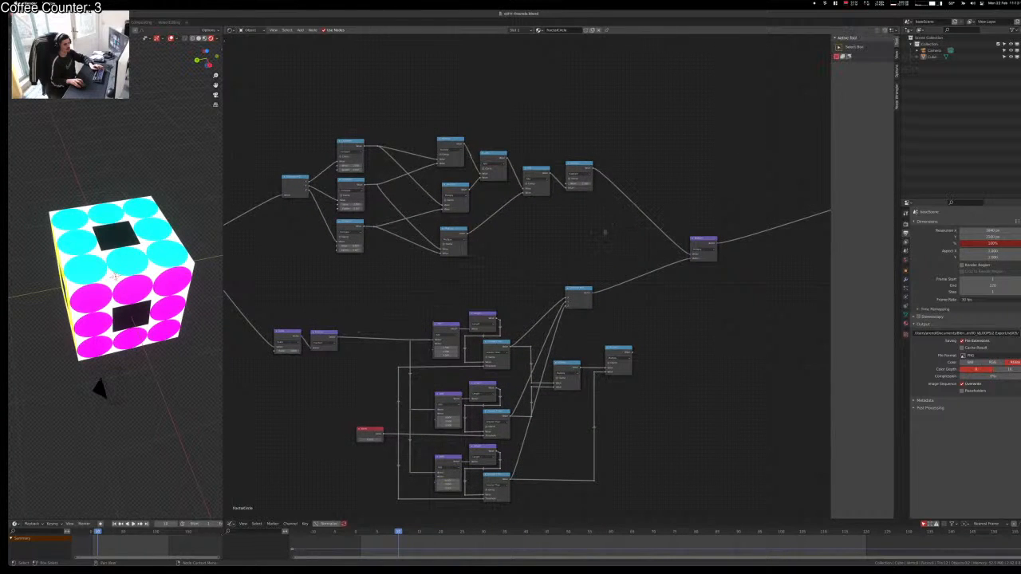
{"action": "scroll", "coordinate": [341, 403], "scroll_direction": "up", "scroll_amount": 2}
{"action": "middle_click_drag", "start_coordinate": [338, 410], "coordinate": [571, 340]}
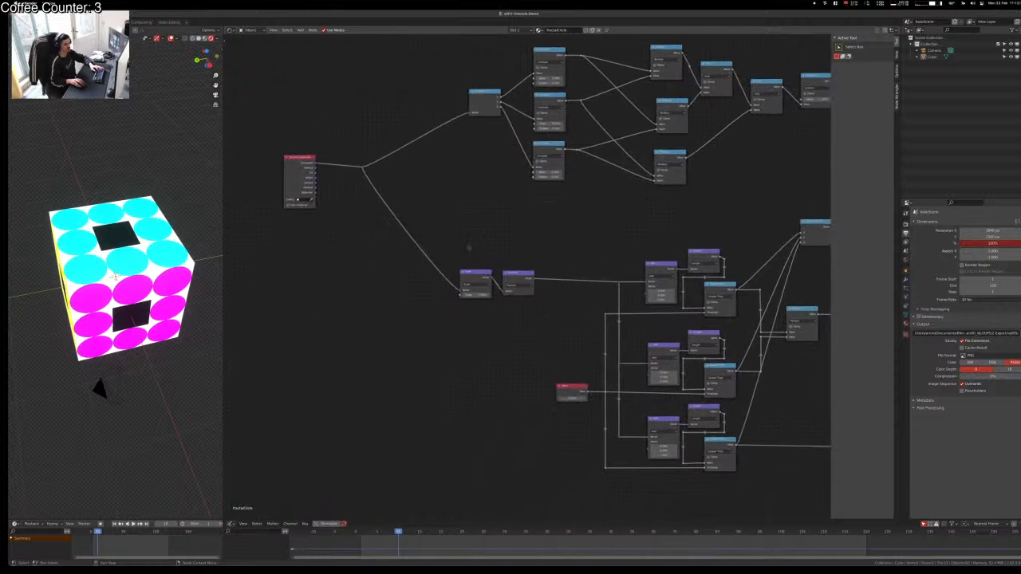
{"action": "key", "text": "g"}
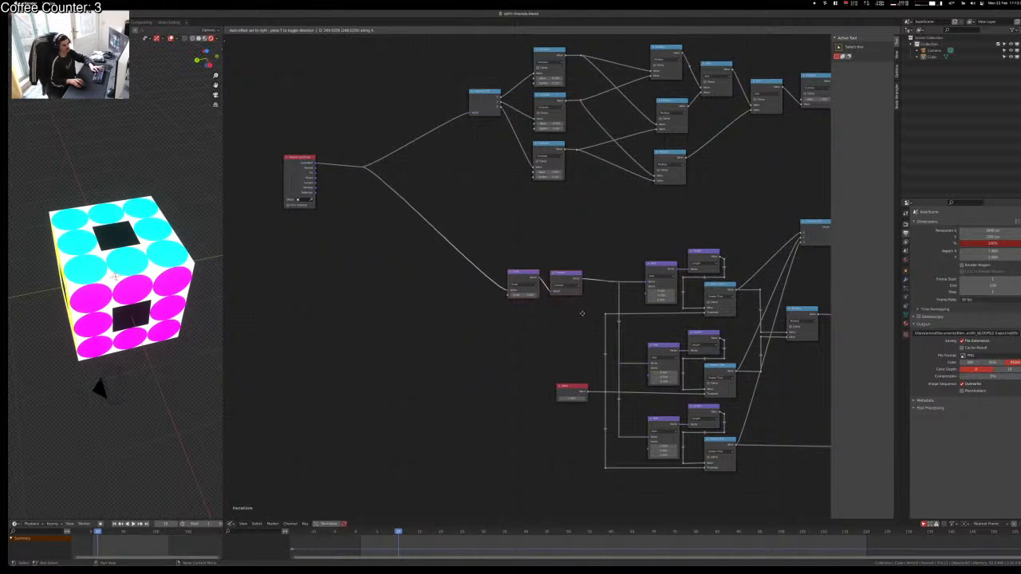
{"action": "left_click", "coordinate": [586, 312]}
Step: Slide the two purple nodes vertically into place and save the file
{"action": "key", "text": "h"}
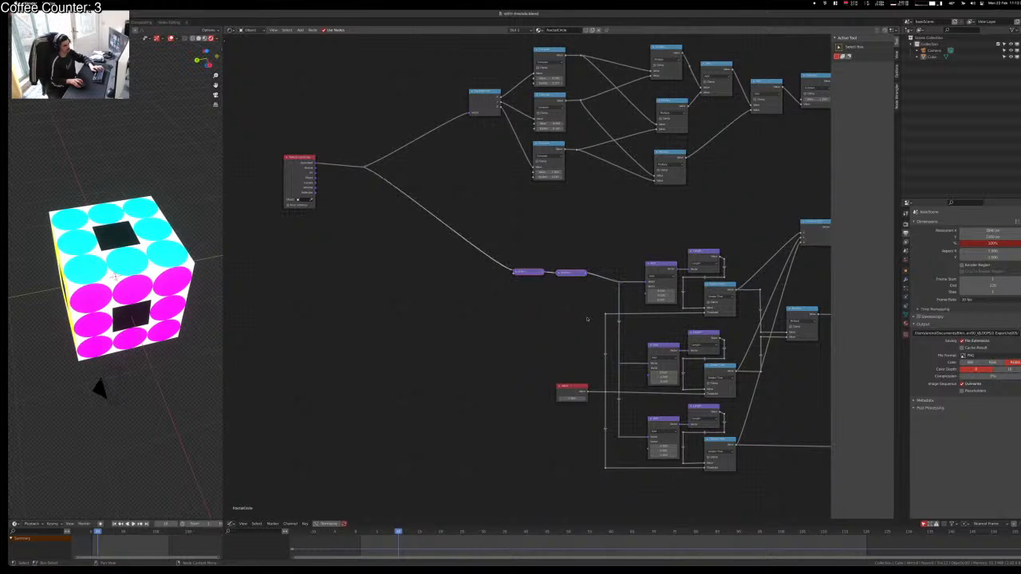
{"action": "key", "text": "h"}
{"action": "key", "text": "g"}
{"action": "key", "text": "y"}
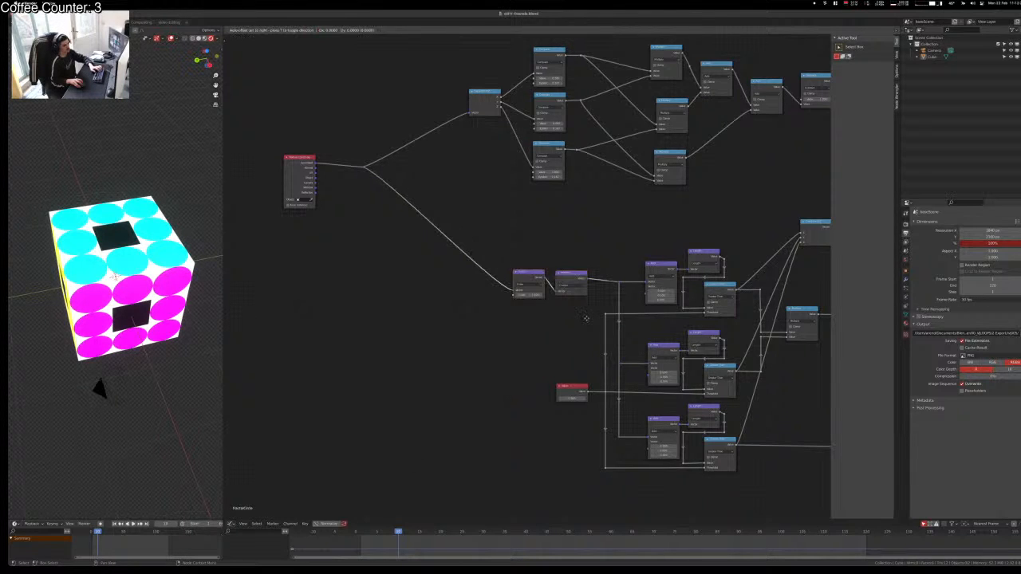
{"action": "left_click", "coordinate": [586, 321]}
{"action": "key", "text": "ctrl+s"}
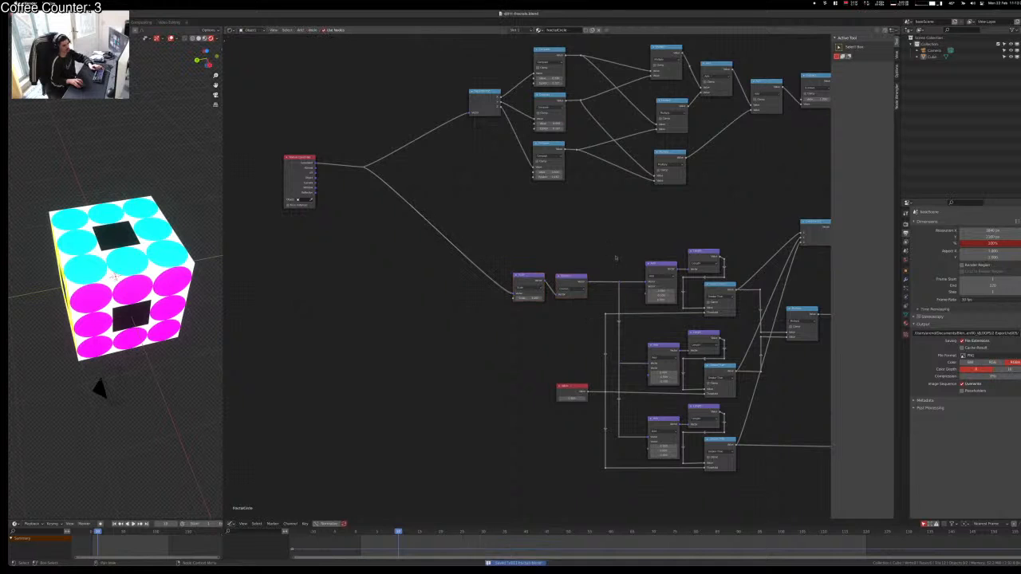
Step: Delete the unused Math node below Combine XYZ and select the leftover Multiply node
{"action": "middle_click_drag", "start_coordinate": [586, 321], "coordinate": [288, 327]}
{"action": "scroll", "coordinate": [578, 412], "scroll_direction": "up", "scroll_amount": 2}
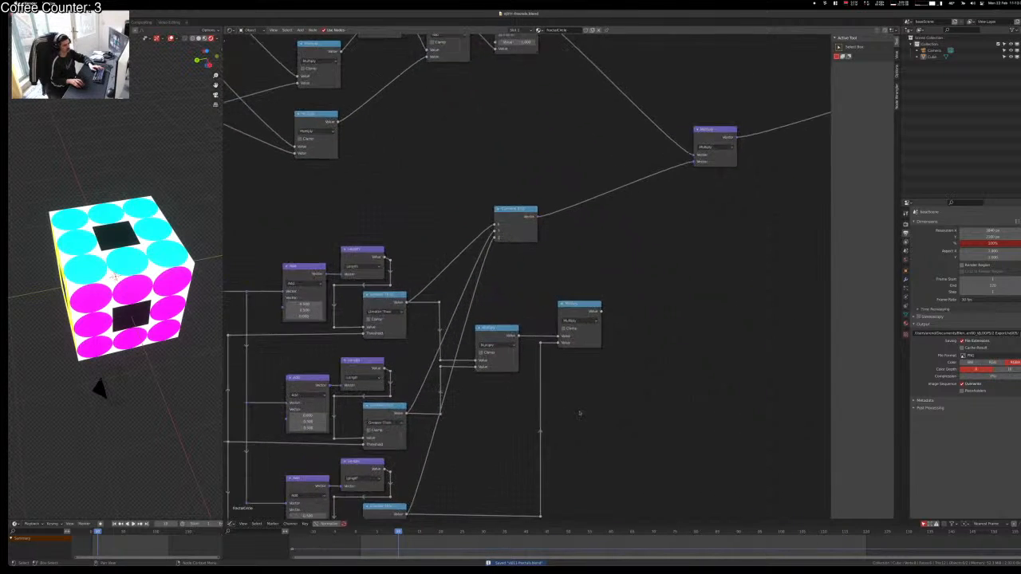
{"action": "middle_click_drag", "start_coordinate": [578, 412], "coordinate": [471, 433]}
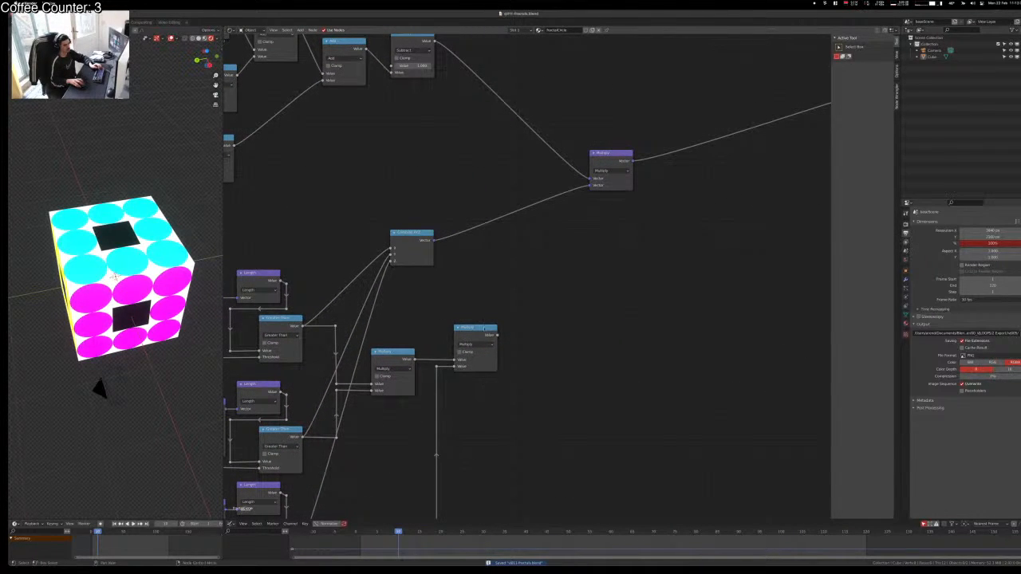
{"action": "left_click", "coordinate": [484, 329]}
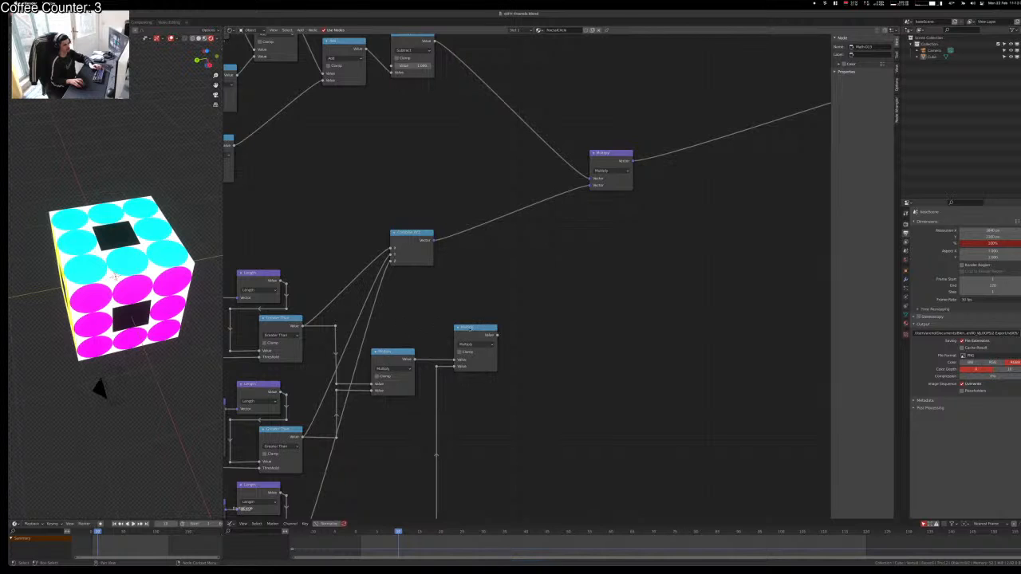
{"action": "key", "text": "x"}
{"action": "left_click", "coordinate": [388, 368]}
Step: Delete the leftover Multiply node and the two stray reroutes with their links
{"action": "key", "text": "x"}
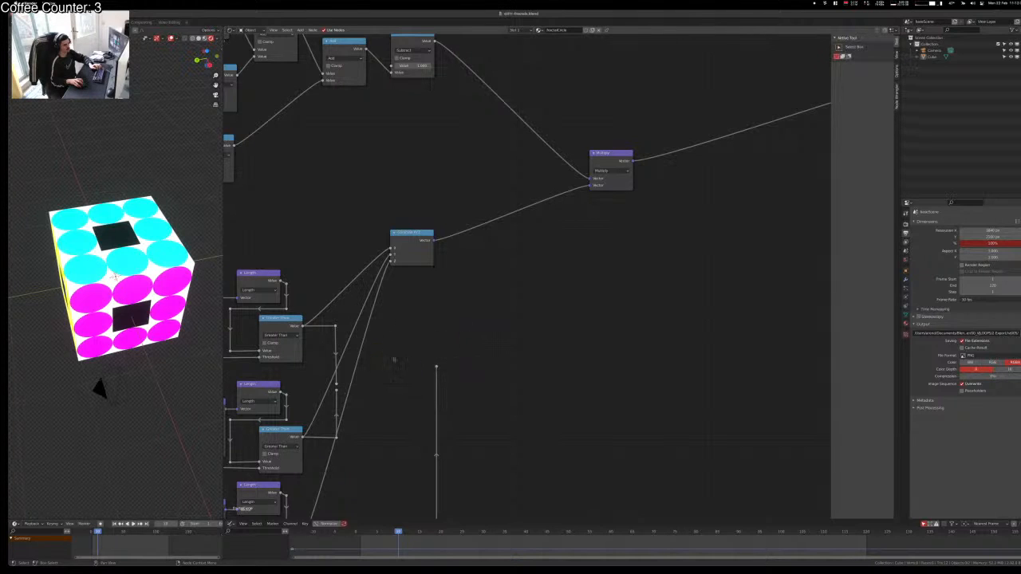
{"action": "left_click_drag", "start_coordinate": [404, 347], "coordinate": [470, 377]}
{"action": "key", "text": "x"}
{"action": "middle_click_drag", "start_coordinate": [441, 397], "coordinate": [520, 253]}
{"action": "left_click_drag", "start_coordinate": [541, 391], "coordinate": [489, 413]}
{"action": "key", "text": "x"}
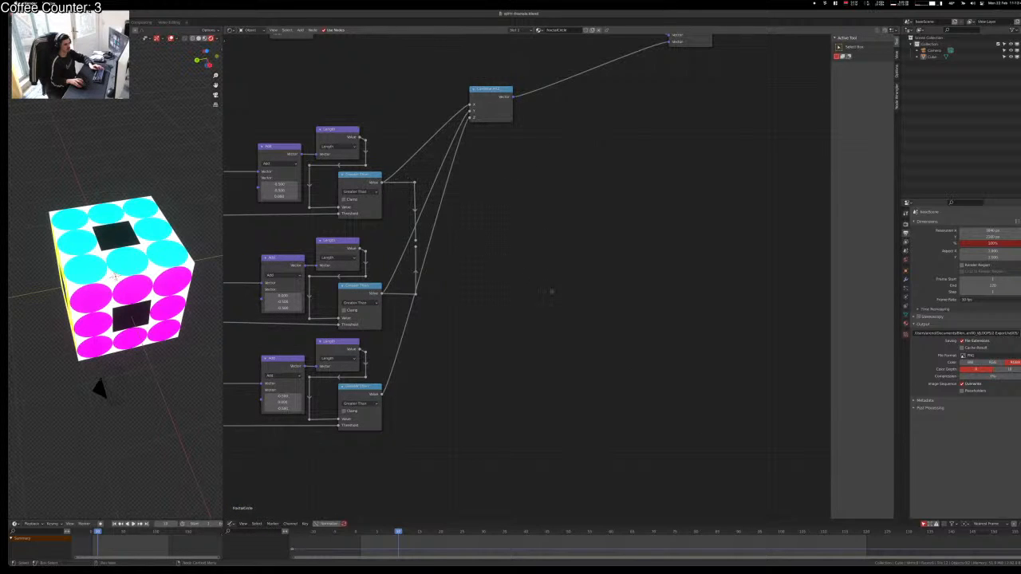
Step: Move Combine XYZ beside the chains, cut its old links and connect X, Y and Z
{"action": "left_click_drag", "start_coordinate": [482, 92], "coordinate": [447, 226]}
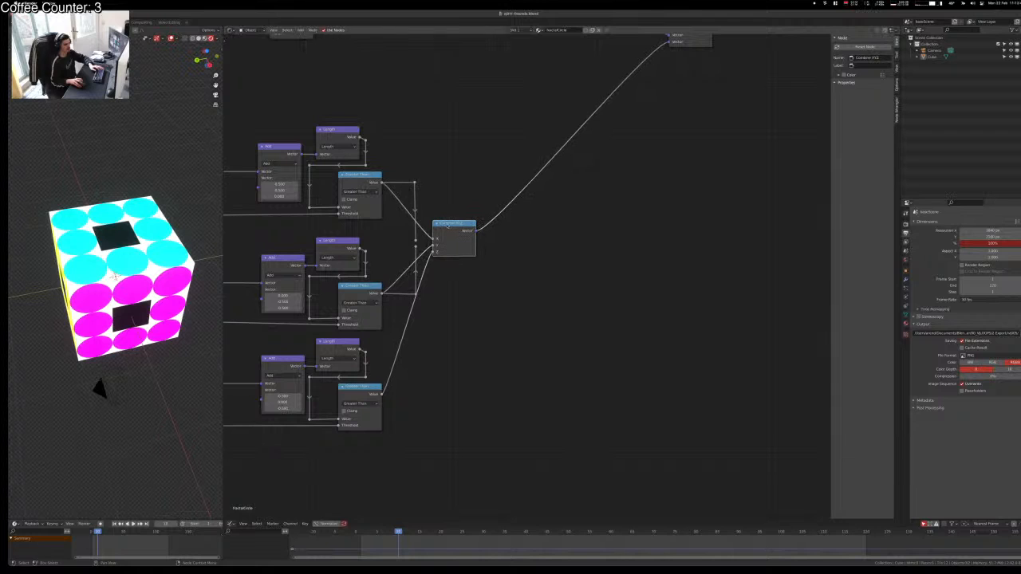
{"action": "right_click_drag", "start_coordinate": [424, 244], "coordinate": [426, 299], "text": "ctrl"}
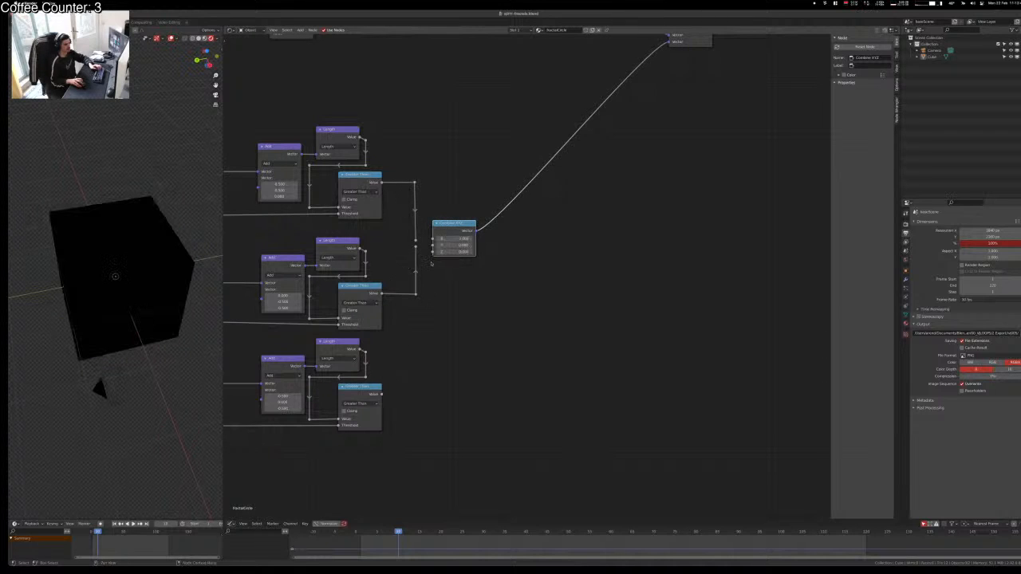
{"action": "right_click_drag", "start_coordinate": [425, 238], "coordinate": [437, 246], "text": "alt"}
{"action": "left_click_drag", "start_coordinate": [454, 221], "coordinate": [454, 224]}
{"action": "left_click", "coordinate": [416, 392]}
{"action": "right_click_drag", "start_coordinate": [389, 384], "coordinate": [434, 265], "text": "alt"}
Step: Align the Z link's reroute with the others for right-angled wiring
{"action": "key", "text": "g"}
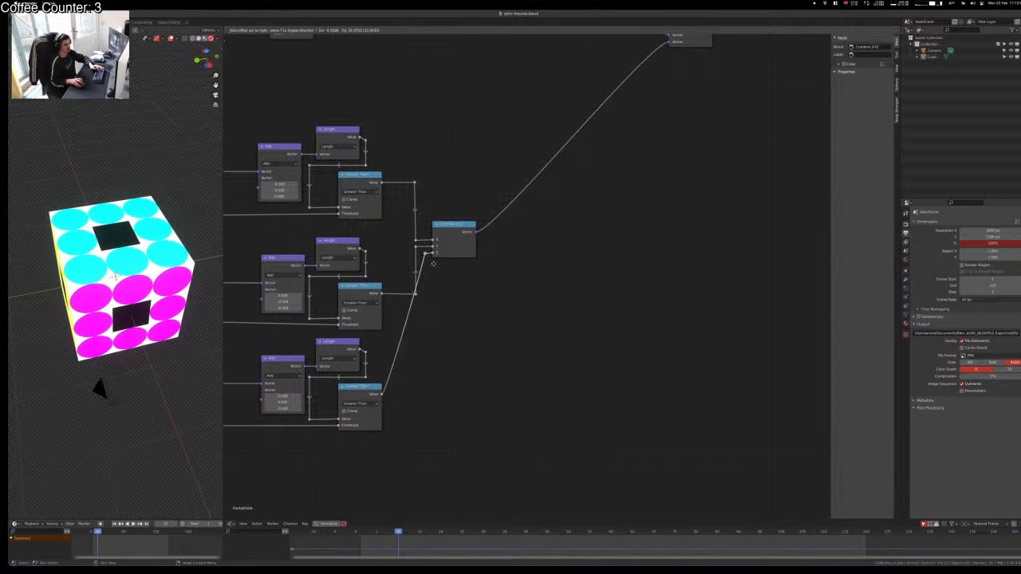
{"action": "left_click", "coordinate": [433, 264]}
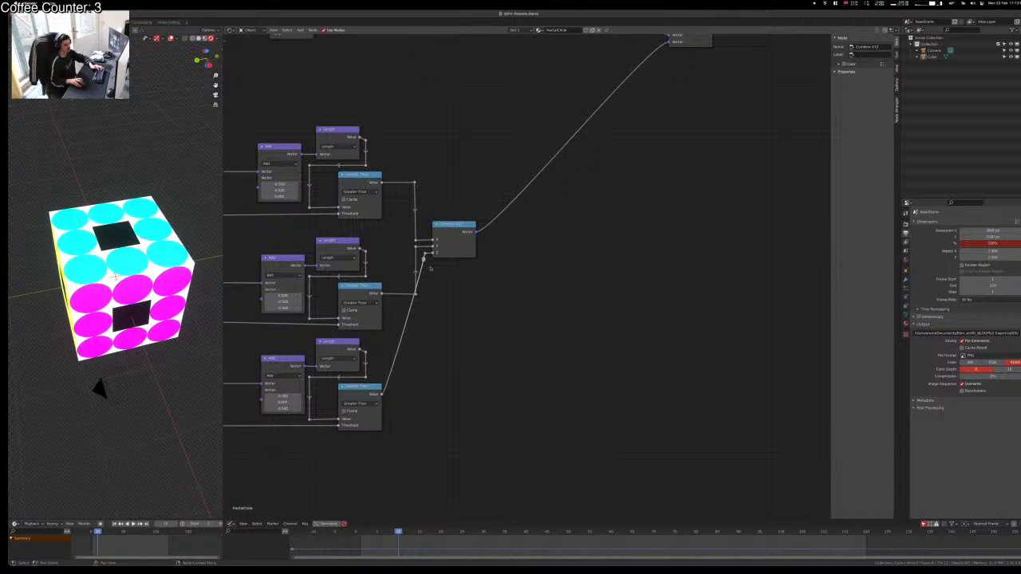
{"action": "key", "text": "g"}
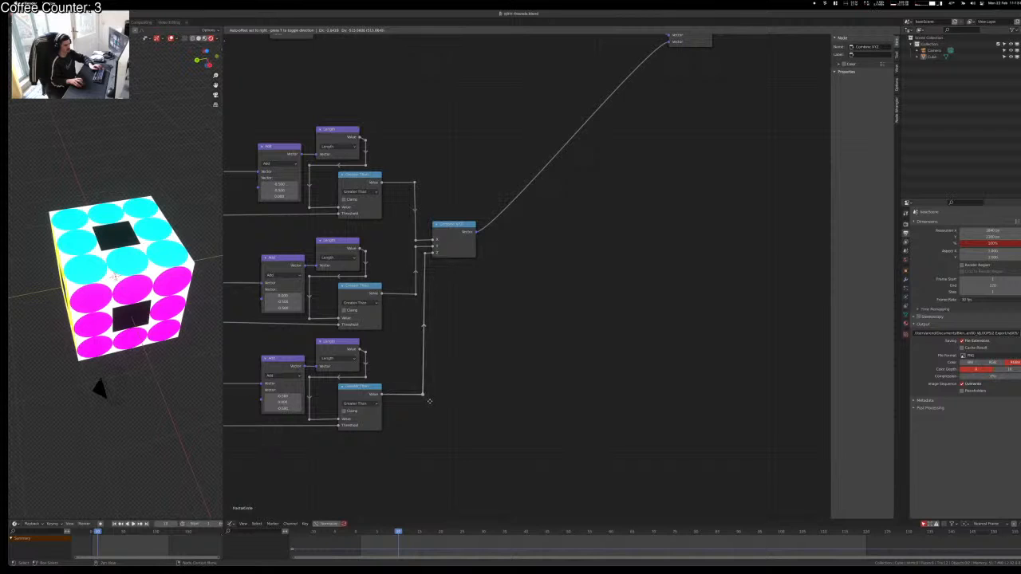
{"action": "left_click", "coordinate": [431, 403]}
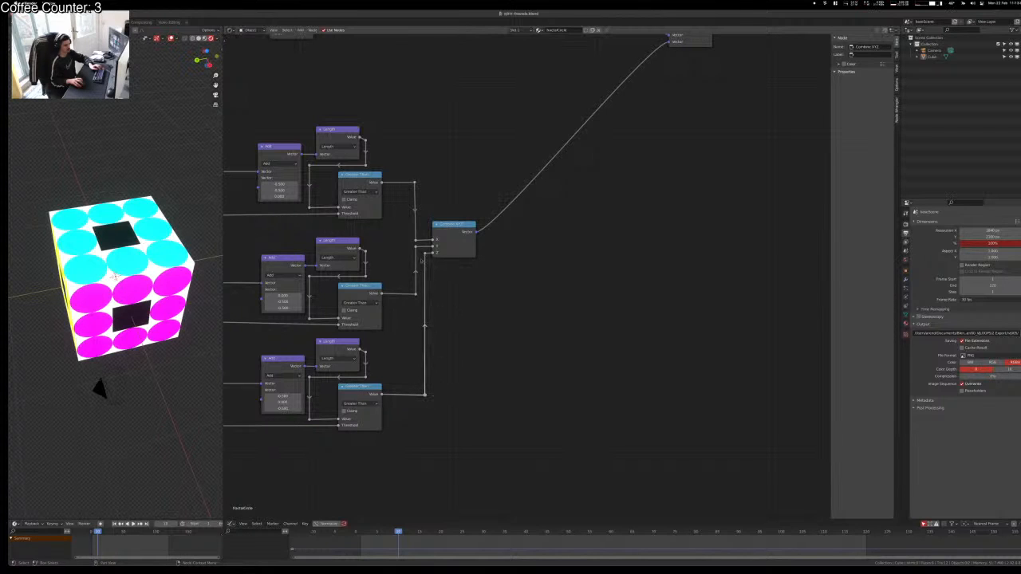
{"action": "key", "text": "g"}
{"action": "left_click", "coordinate": [425, 252]}
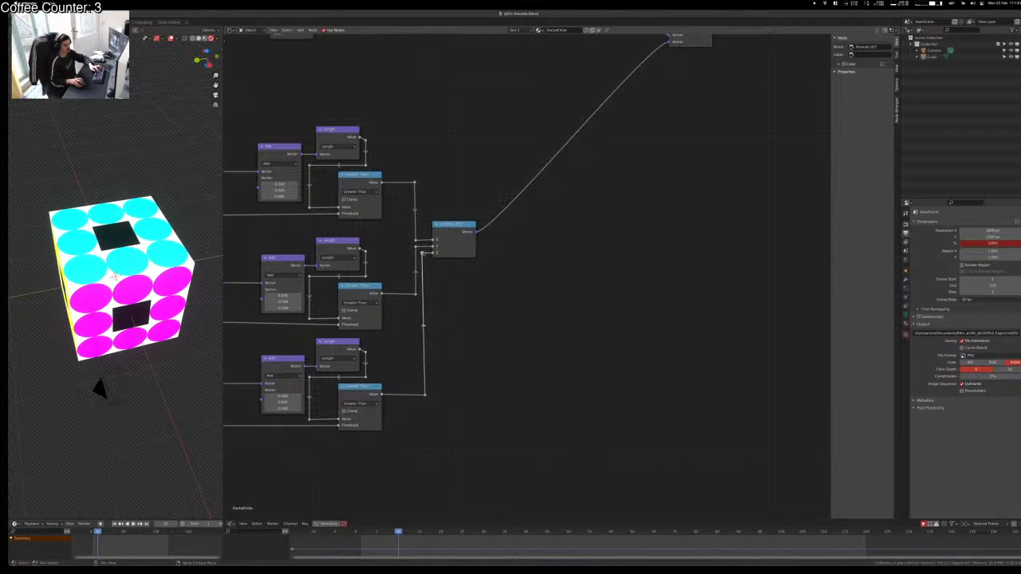
{"action": "key", "text": "g"}
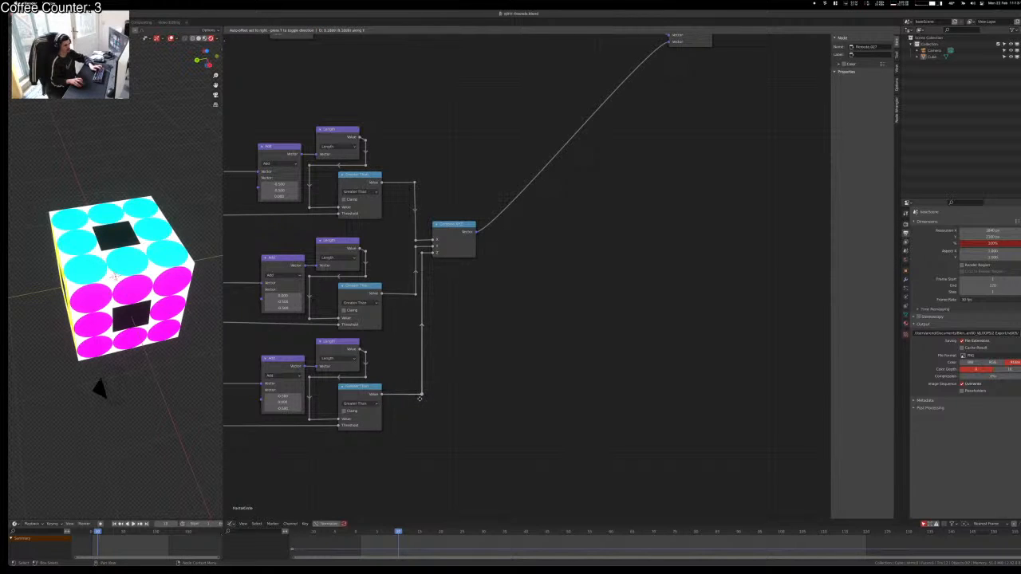
{"action": "left_click", "coordinate": [419, 397]}
{"action": "middle_click_drag", "start_coordinate": [519, 378], "coordinate": [622, 428]}
{"action": "scroll", "coordinate": [513, 432], "scroll_direction": "down", "scroll_amount": 3}
{"action": "scroll", "coordinate": [517, 369], "scroll_direction": "up", "scroll_amount": 1}
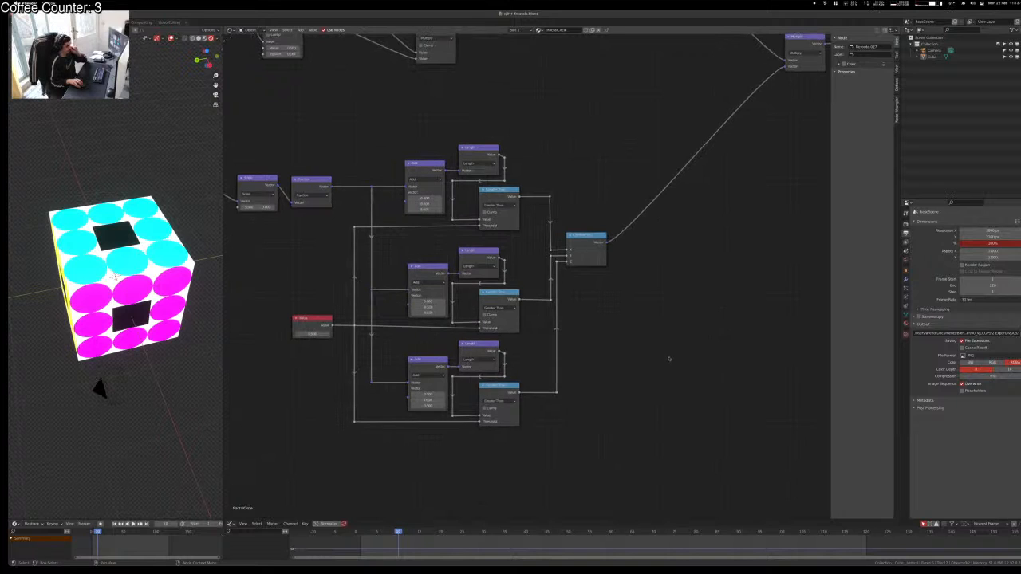
Step: Frame the node tree and move the upper Compare and Multiply group to the right
{"action": "middle_click_drag", "start_coordinate": [668, 358], "coordinate": [662, 54]}
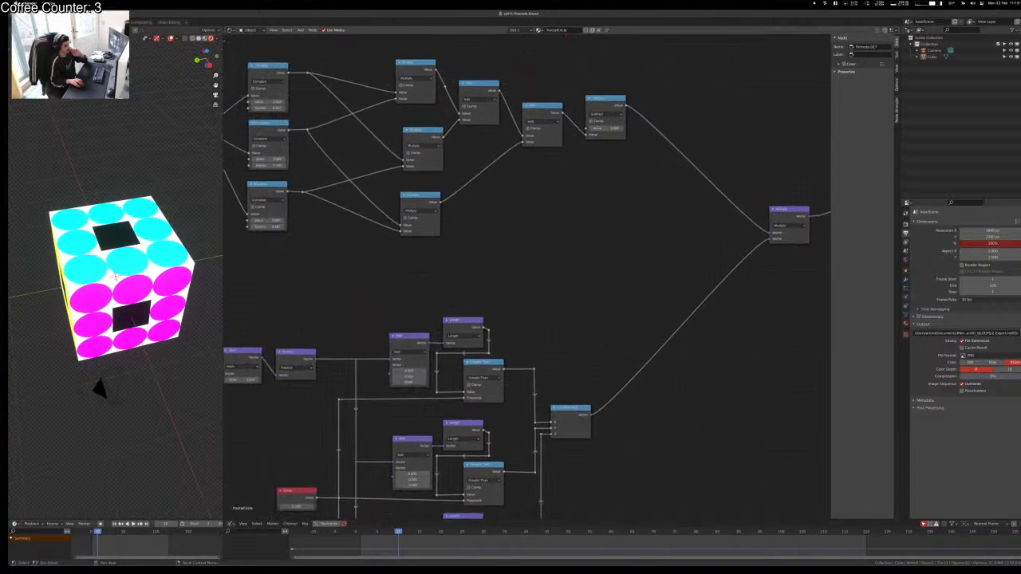
{"action": "scroll", "coordinate": [323, 40], "scroll_direction": "down", "scroll_amount": 2}
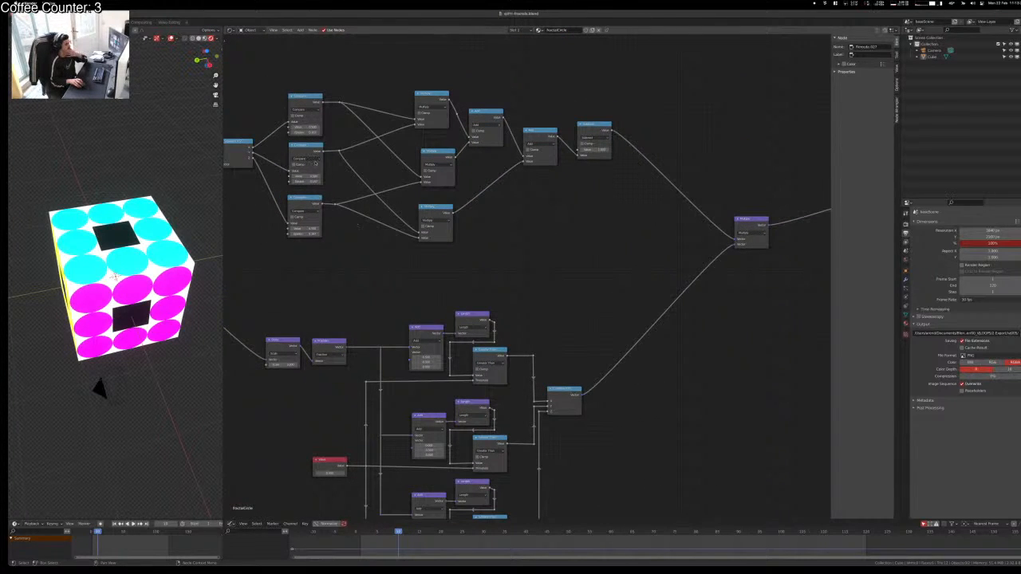
{"action": "scroll", "coordinate": [405, 269], "scroll_direction": "up", "scroll_amount": 3}
{"action": "scroll", "coordinate": [403, 271], "scroll_direction": "down", "scroll_amount": 2}
{"action": "middle_click_drag", "start_coordinate": [406, 274], "coordinate": [558, 337]}
{"action": "scroll", "coordinate": [525, 281], "scroll_direction": "up", "scroll_amount": 2}
{"action": "middle_click_drag", "start_coordinate": [399, 265], "coordinate": [352, 241]}
{"action": "scroll", "coordinate": [347, 199], "scroll_direction": "up", "scroll_amount": 2}
{"action": "scroll", "coordinate": [479, 248], "scroll_direction": "down", "scroll_amount": 5}
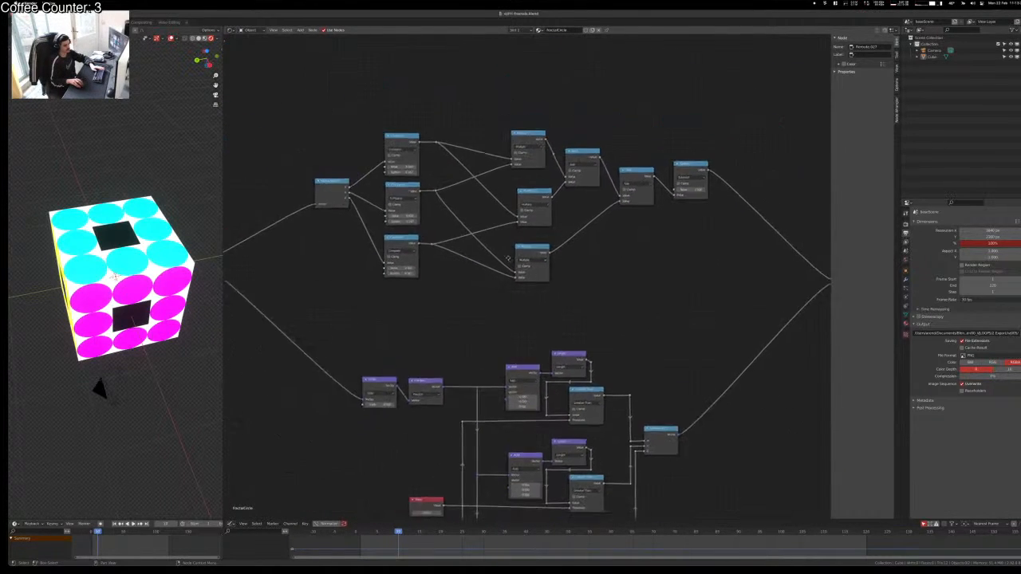
{"action": "middle_click_drag", "start_coordinate": [503, 256], "coordinate": [460, 211]}
{"action": "left_click_drag", "start_coordinate": [301, 66], "coordinate": [670, 259]}
{"action": "key", "text": "g"}
{"action": "left_click", "coordinate": [723, 256]}
Step: Nudge the Vector Math node and slide Separate XYZ vertically beside the Compare nodes
{"action": "left_click", "coordinate": [330, 335]}
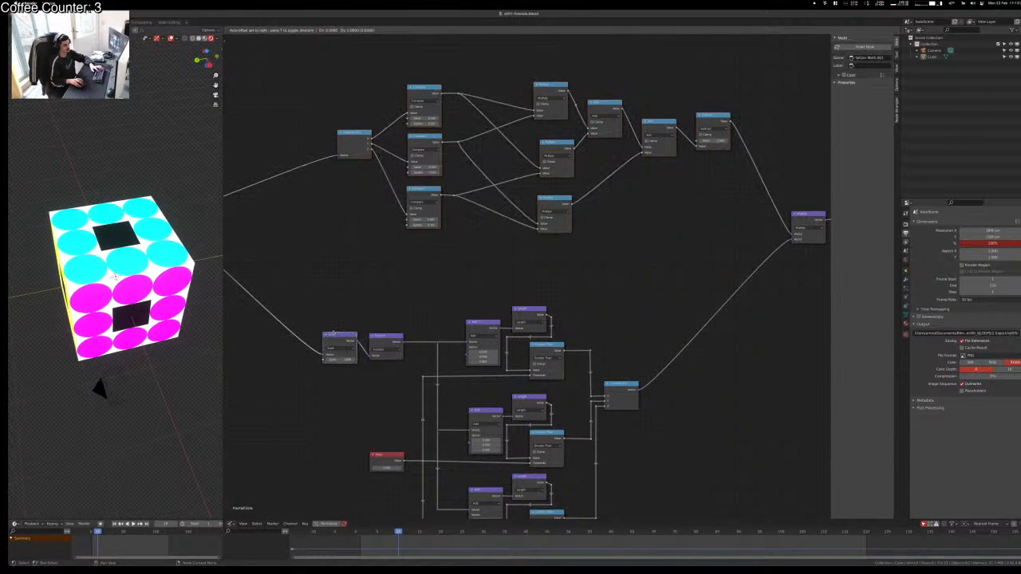
{"action": "left_click_drag", "start_coordinate": [330, 336], "coordinate": [327, 335]}
{"action": "left_click_drag", "start_coordinate": [348, 137], "coordinate": [325, 189]}
{"action": "key", "text": "y"}
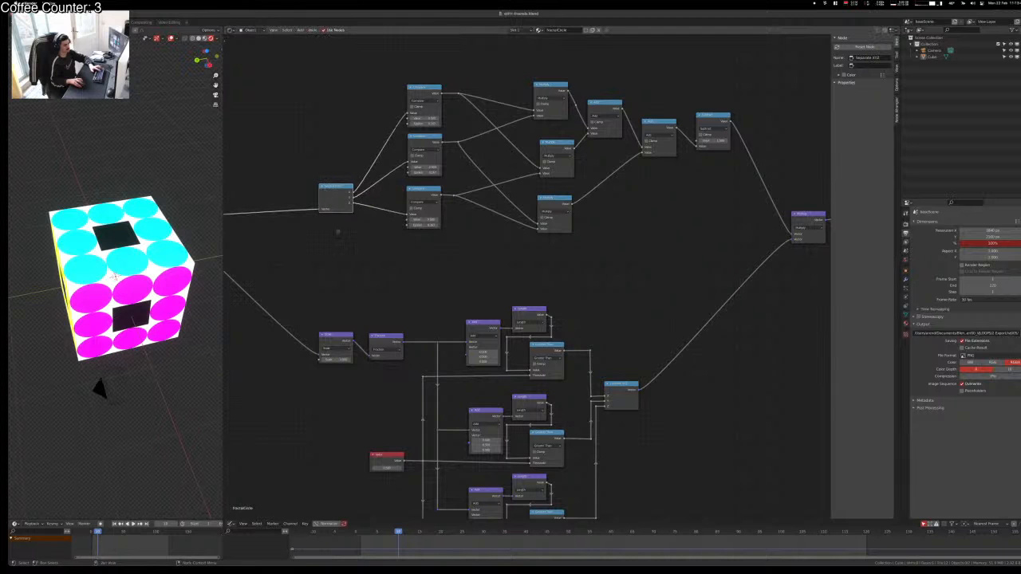
{"action": "middle_click_drag", "start_coordinate": [430, 314], "coordinate": [523, 331]}
{"action": "scroll", "coordinate": [613, 311], "scroll_direction": "up", "scroll_amount": 4}
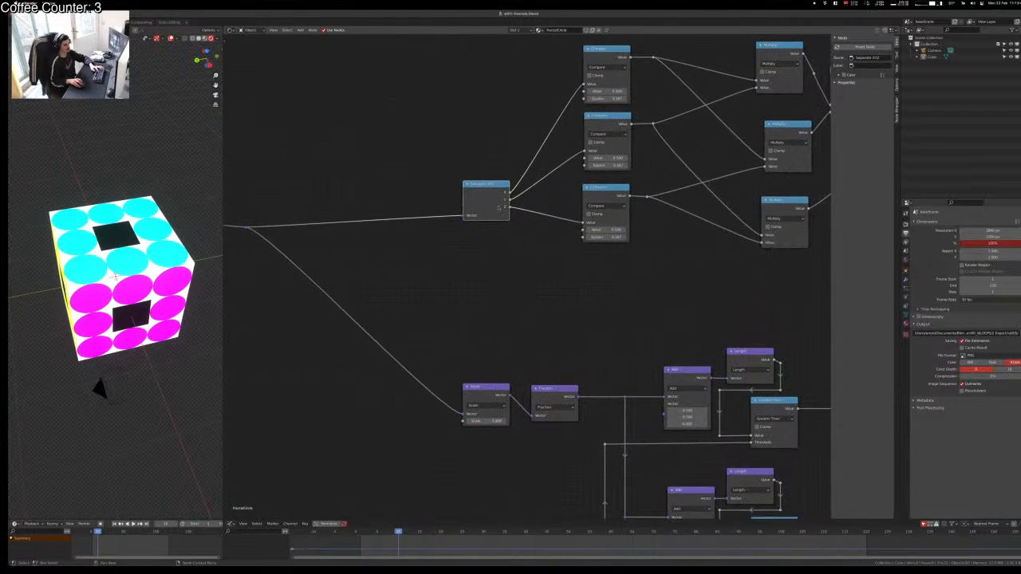
Step: Lower the Separate XYZ node and slide the second Compare node straight down to even the spacing
{"action": "left_click_drag", "start_coordinate": [496, 203], "coordinate": [496, 216]}
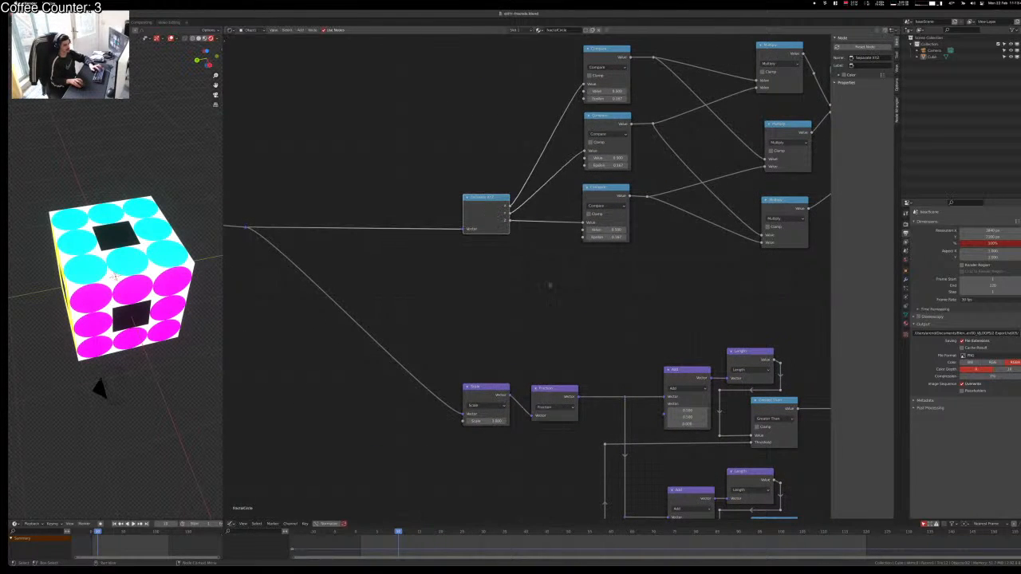
{"action": "scroll", "coordinate": [502, 279], "scroll_direction": "up", "scroll_amount": 4}
{"action": "middle_click_drag", "start_coordinate": [505, 284], "coordinate": [443, 240]}
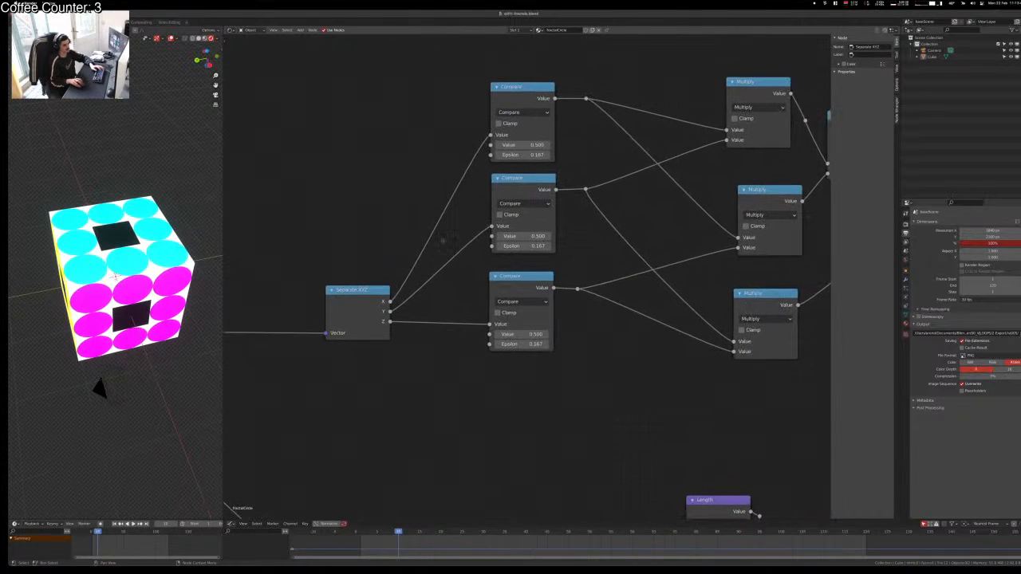
{"action": "left_click", "coordinate": [502, 290]}
{"action": "middle_click_drag", "start_coordinate": [499, 324], "coordinate": [462, 261]}
{"action": "left_click_drag", "start_coordinate": [482, 120], "coordinate": [472, 208]}
{"action": "key", "text": "y"}
Step: Move the upper node group straight down as a block
{"action": "scroll", "coordinate": [532, 289], "scroll_direction": "down", "scroll_amount": 5}
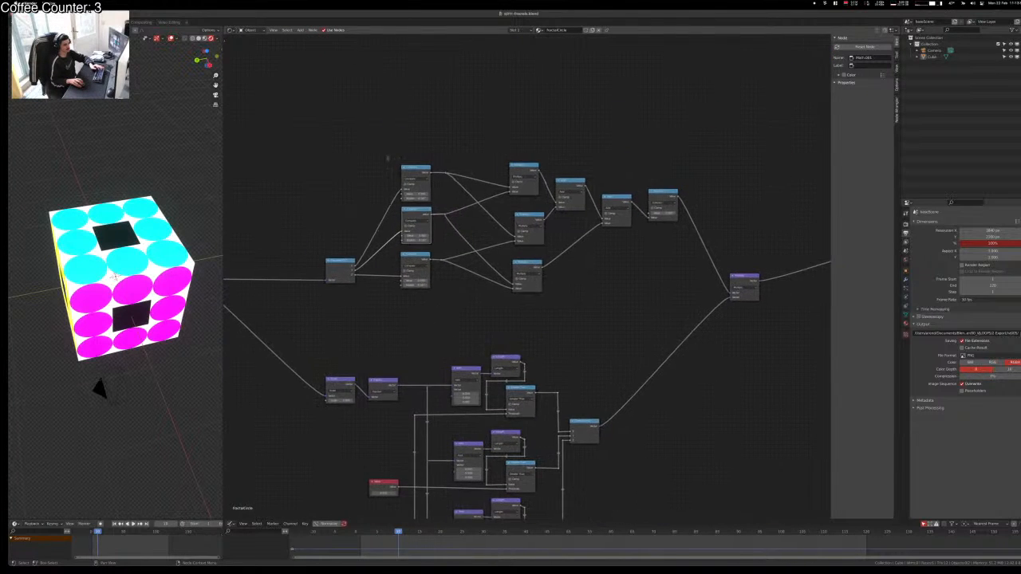
{"action": "left_click_drag", "start_coordinate": [378, 114], "coordinate": [774, 319]}
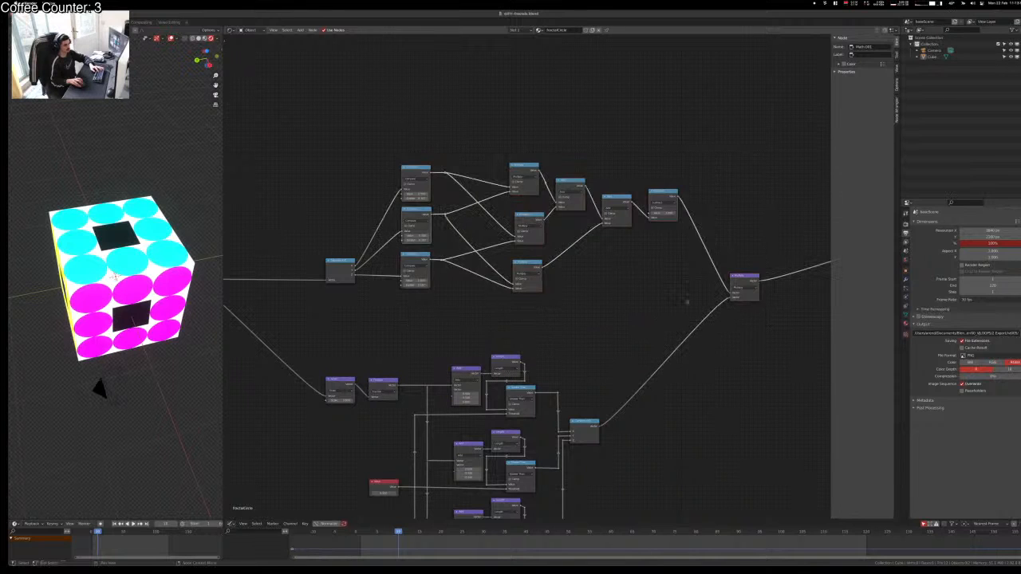
{"action": "key", "text": "g"}
{"action": "key", "text": "y"}
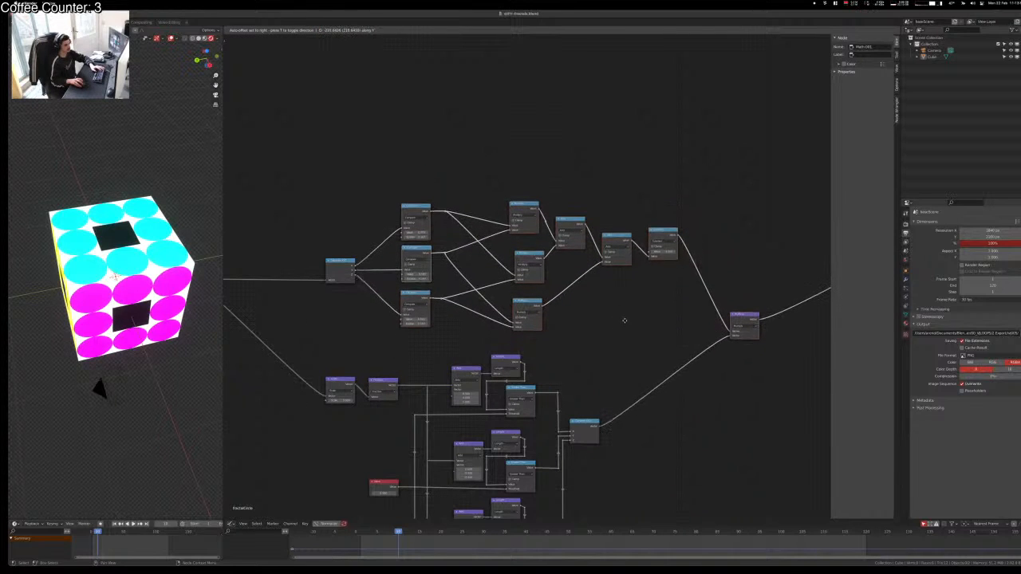
{"action": "left_click", "coordinate": [624, 320]}
Step: Shift the reroute on the Separate XYZ X link so it bends at a right angle
{"action": "scroll", "coordinate": [375, 284], "scroll_direction": "up", "scroll_amount": 3}
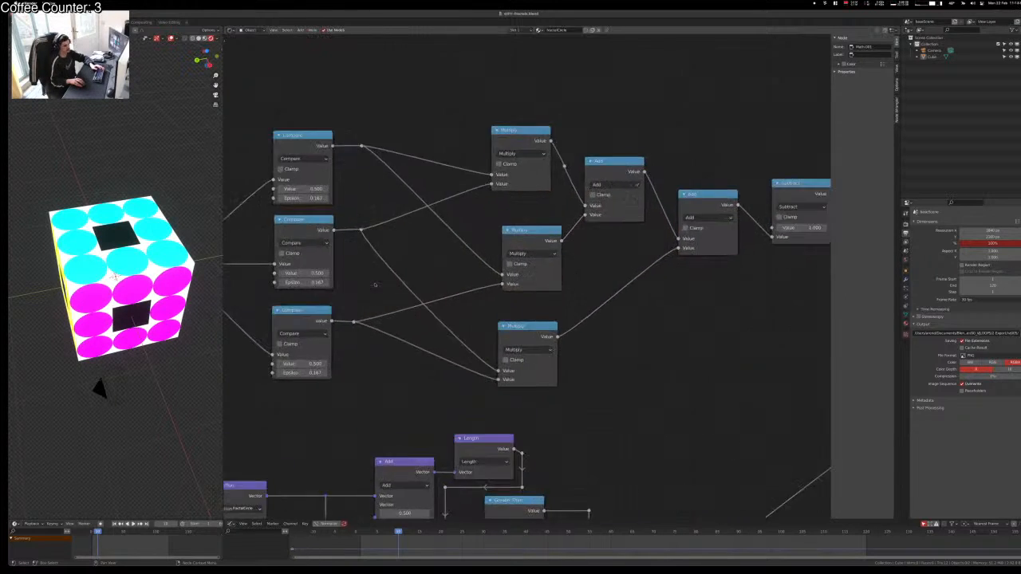
{"action": "middle_click_drag", "start_coordinate": [337, 311], "coordinate": [618, 319]}
{"action": "scroll", "coordinate": [478, 313], "scroll_direction": "up", "scroll_amount": 5}
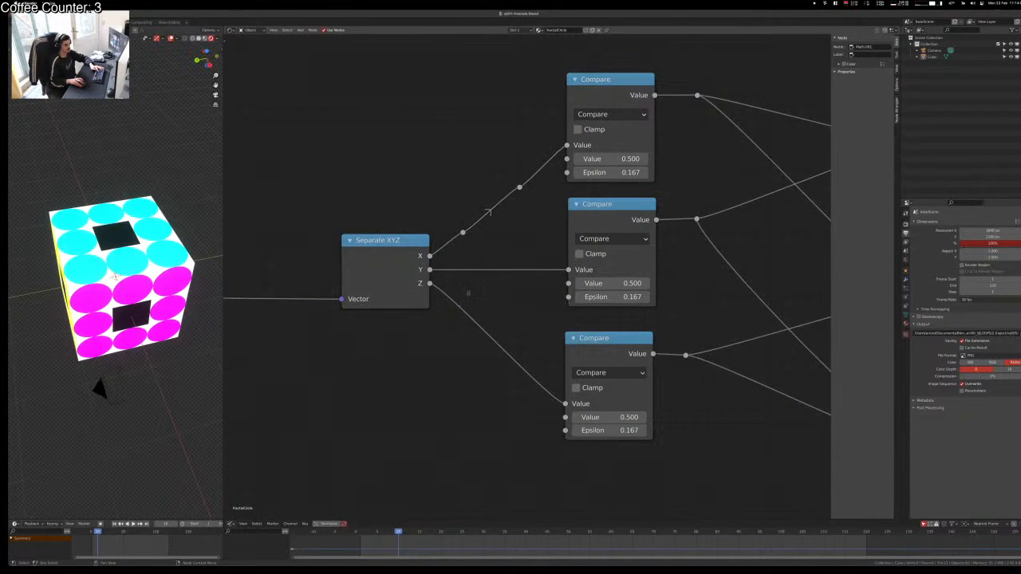
{"action": "key", "text": "g"}
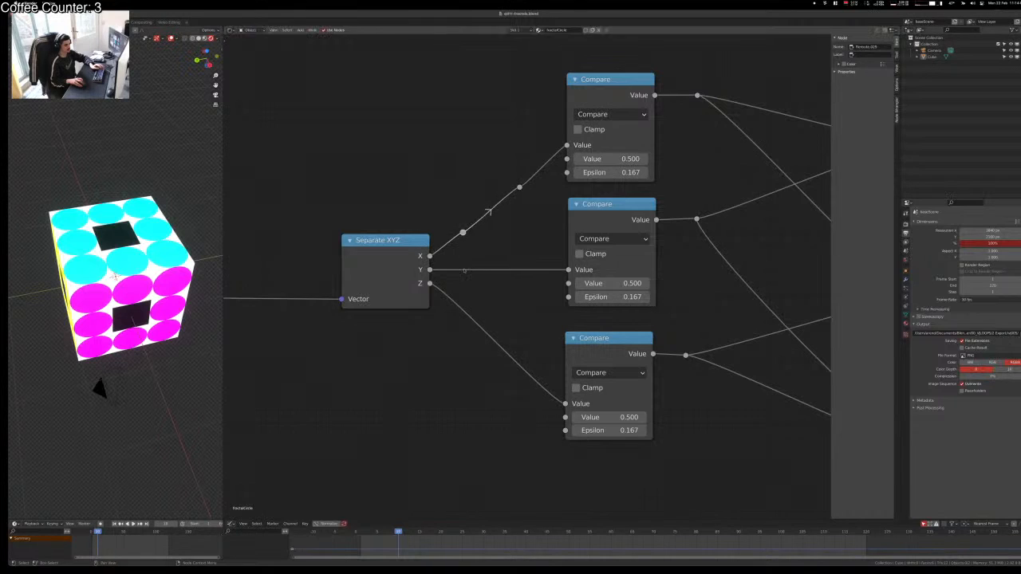
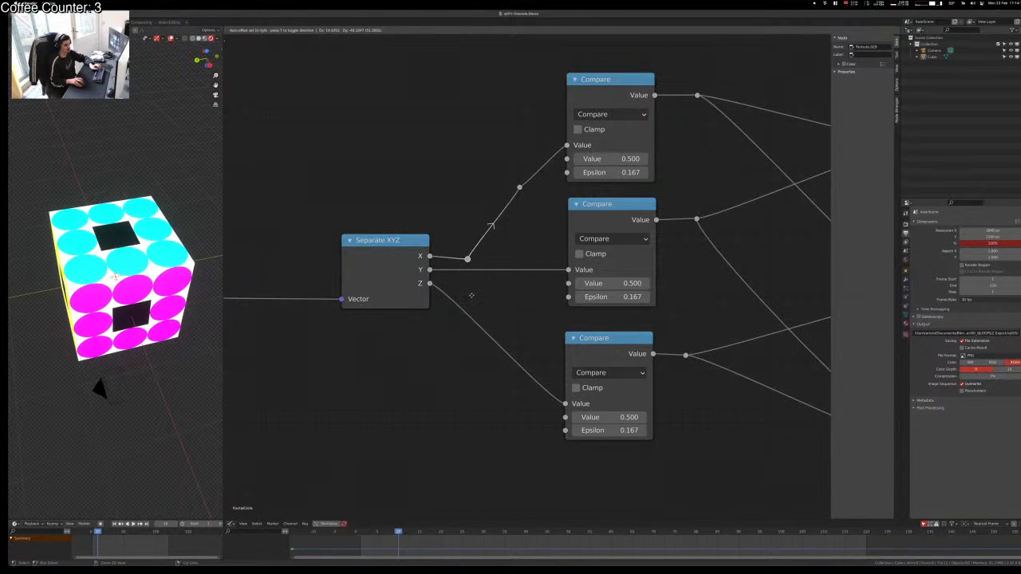
Step: Square up the X link's bend points so it meets the top Compare input at right angles
{"action": "left_click", "coordinate": [471, 296]}
{"action": "left_click_drag", "start_coordinate": [520, 188], "coordinate": [465, 145]}
{"action": "left_click_drag", "start_coordinate": [485, 246], "coordinate": [465, 263]}
{"action": "key", "text": "g"}
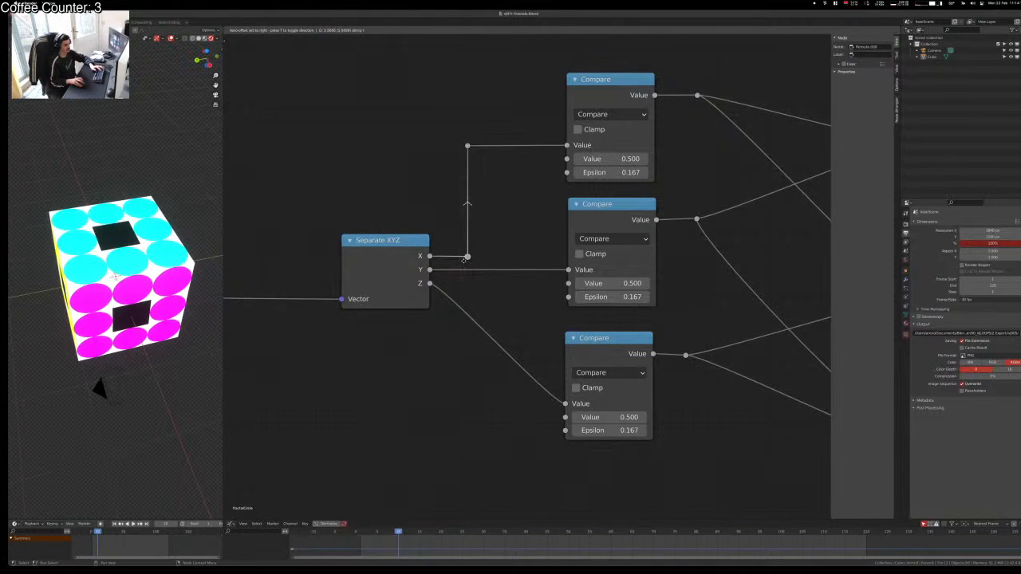
{"action": "left_click", "coordinate": [464, 260]}
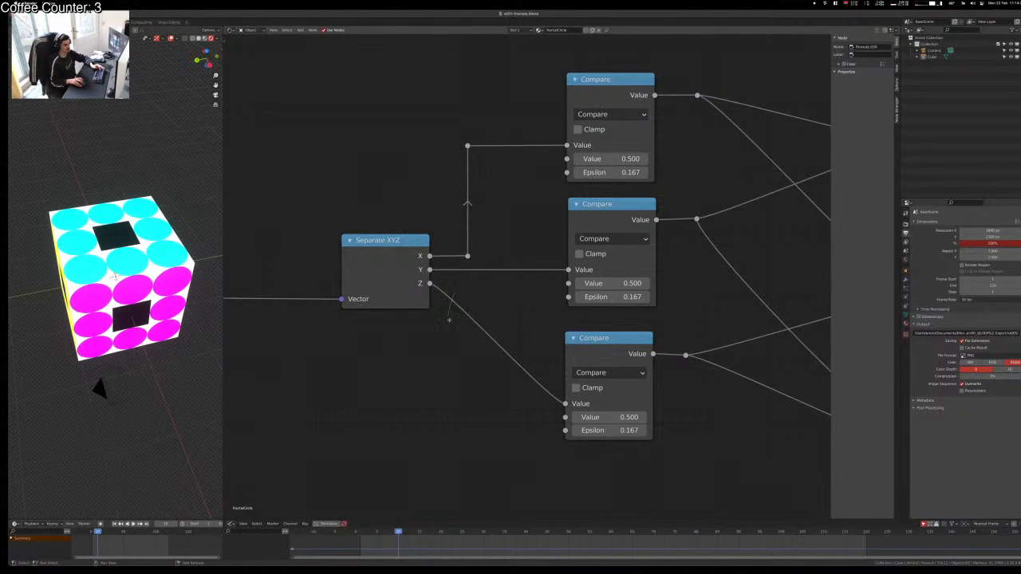
Step: Add two reroutes on the Z link, levelled with the Z output and bottom Compare input
{"action": "right_click_drag", "start_coordinate": [449, 319], "coordinate": [448, 321], "text": "shift"}
{"action": "right_click_drag", "start_coordinate": [540, 349], "coordinate": [517, 405], "text": "shift"}
{"action": "left_click_drag", "start_coordinate": [453, 300], "coordinate": [467, 288]}
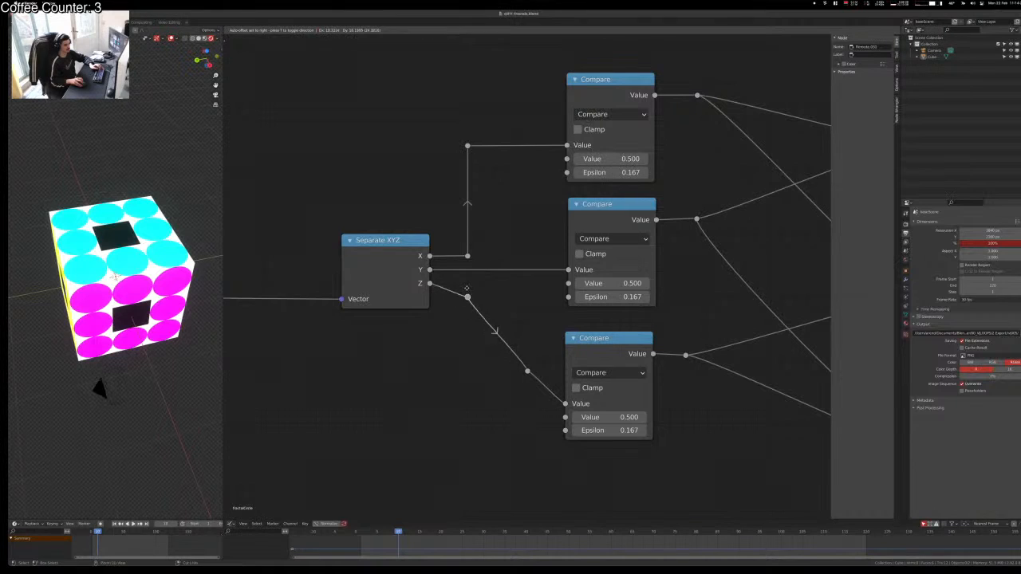
{"action": "left_click", "coordinate": [467, 284]}
{"action": "left_click_drag", "start_coordinate": [540, 358], "coordinate": [493, 398]}
{"action": "key", "text": "g"}
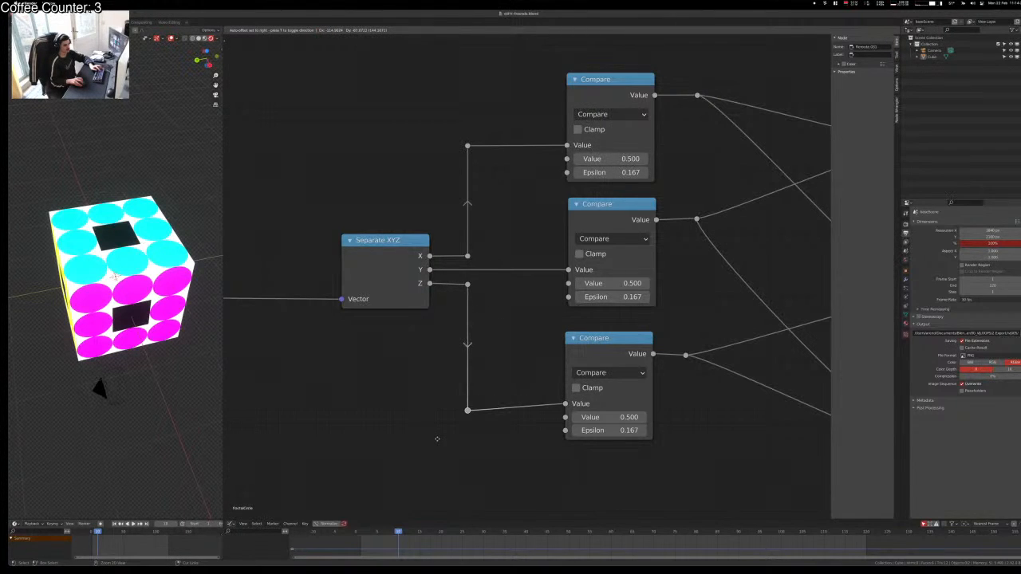
{"action": "left_click", "coordinate": [438, 438], "text": "ctrl"}
{"action": "key", "text": "g"}
{"action": "left_click", "coordinate": [485, 426]}
Step: Slide the top Compare link's bend point right horizontally and raise the top Multiply node slightly
{"action": "scroll", "coordinate": [532, 340], "scroll_direction": "right", "scroll_amount": 4, "text": "ctrl"}
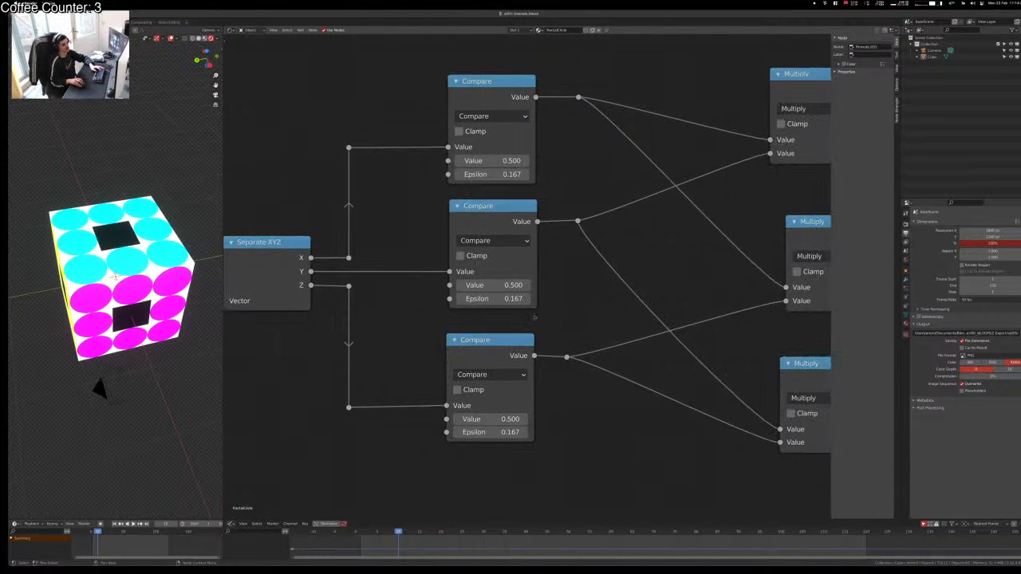
{"action": "middle_click_drag", "start_coordinate": [392, 325], "coordinate": [352, 345]}
{"action": "scroll", "coordinate": [470, 327], "scroll_direction": "down", "scroll_amount": 4}
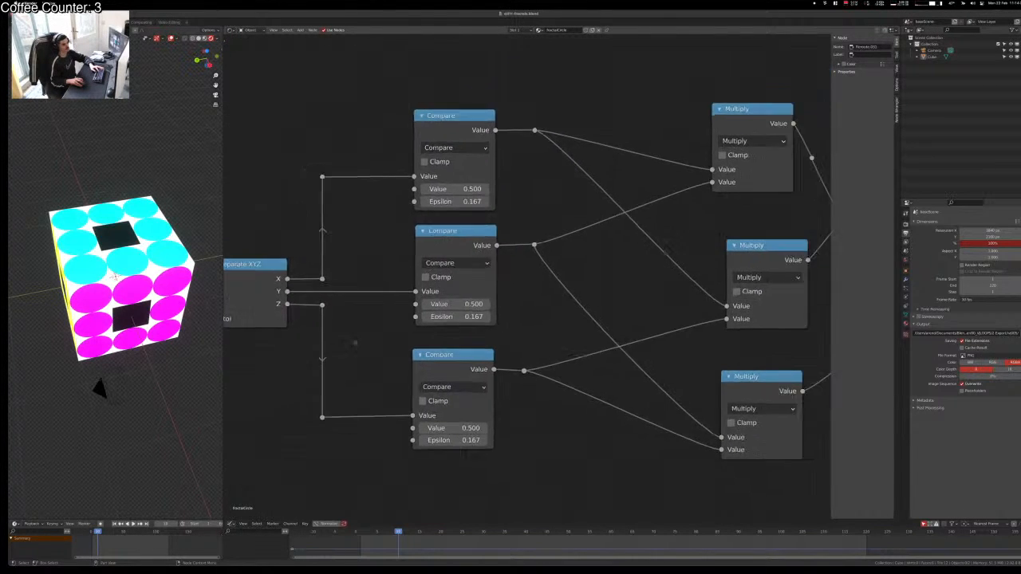
{"action": "middle_click_drag", "start_coordinate": [477, 342], "coordinate": [453, 346]}
{"action": "scroll", "coordinate": [490, 301], "scroll_direction": "up", "scroll_amount": 3}
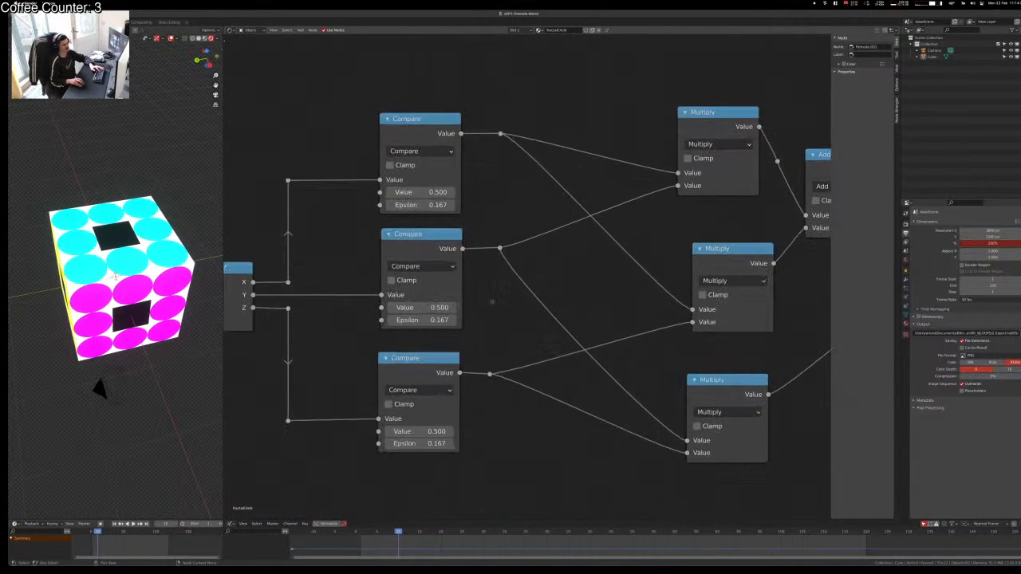
{"action": "middle_click_drag", "start_coordinate": [506, 297], "coordinate": [399, 319]}
{"action": "middle_click_drag", "start_coordinate": [540, 336], "coordinate": [616, 338]}
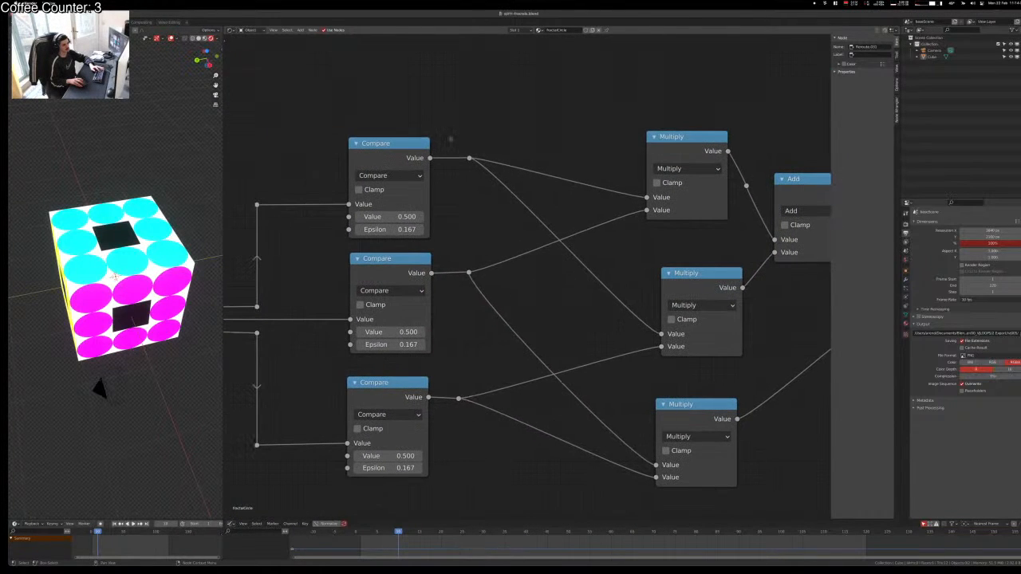
{"action": "left_click_drag", "start_coordinate": [451, 138], "coordinate": [484, 171]}
{"action": "key", "text": "g"}
{"action": "key", "text": "x"}
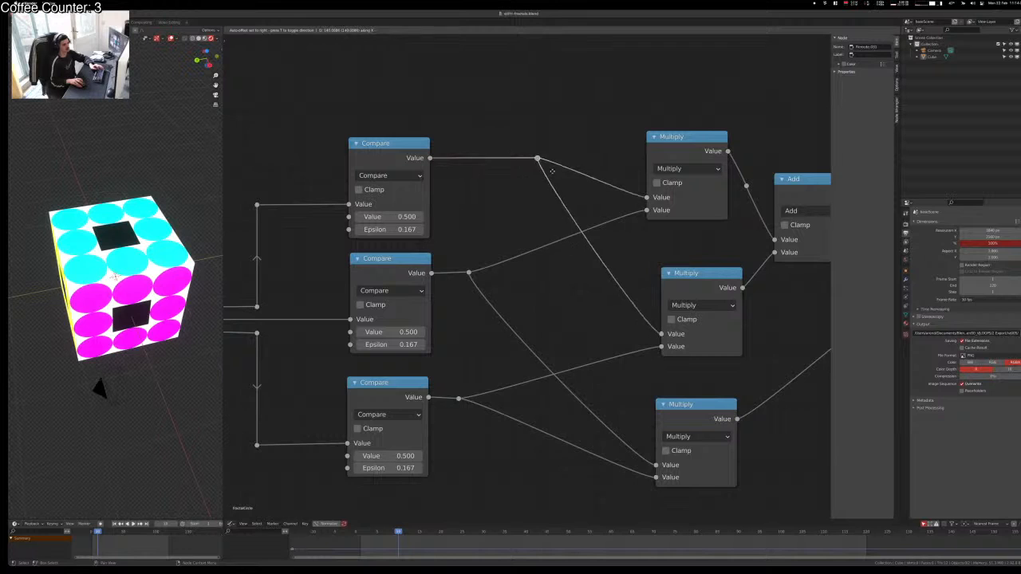
{"action": "left_click", "coordinate": [608, 171]}
{"action": "left_click_drag", "start_coordinate": [673, 141], "coordinate": [673, 104]}
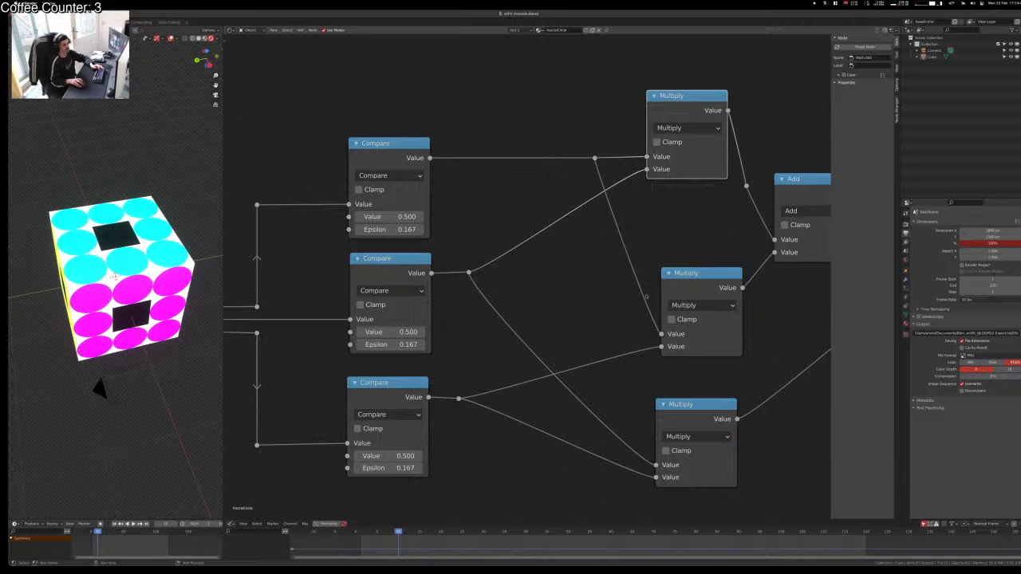
Step: Add reroutes on the middle Compare's links, aligned under the existing bend and level with the top output
{"action": "right_click_drag", "start_coordinate": [605, 169], "coordinate": [578, 177], "text": "shift"}
{"action": "key", "text": "g"}
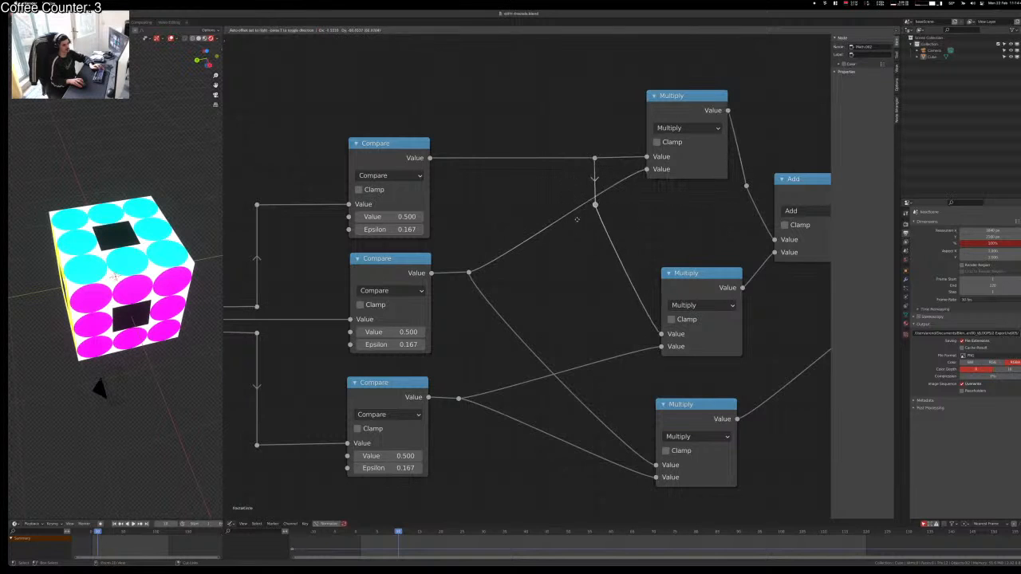
{"action": "left_click", "coordinate": [578, 342]}
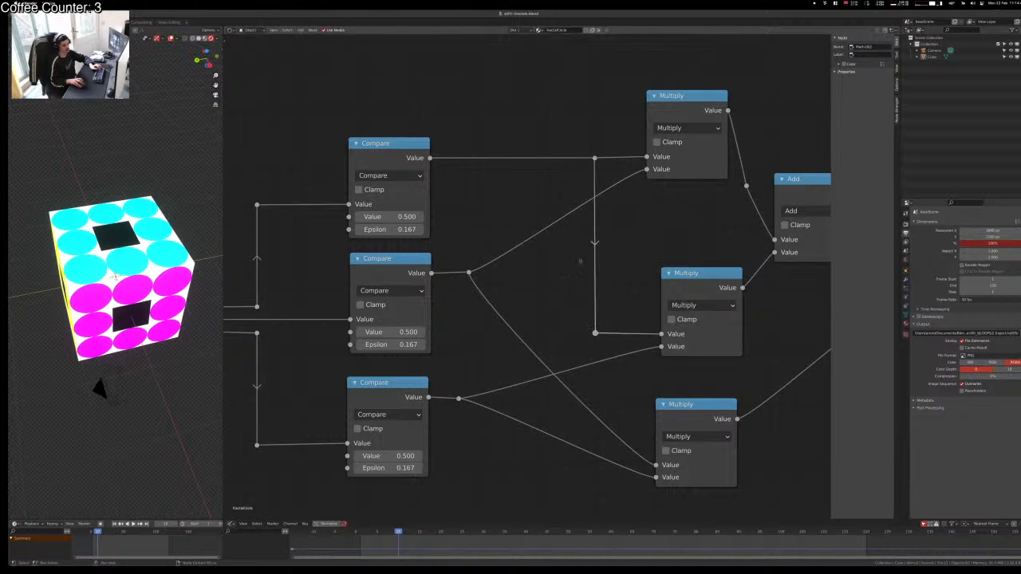
{"action": "middle_click_drag", "start_coordinate": [616, 299], "coordinate": [557, 319]}
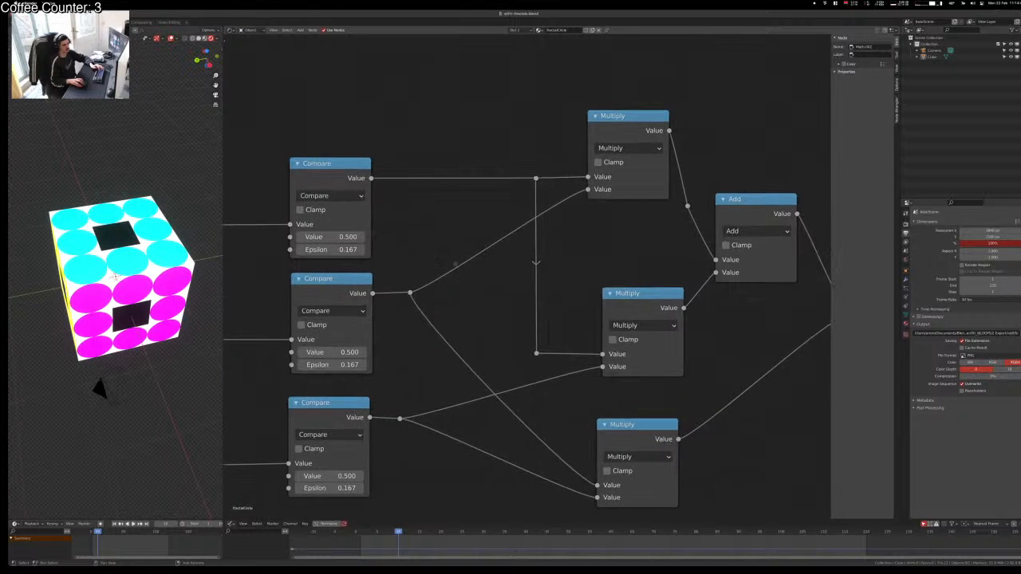
{"action": "right_click_drag", "start_coordinate": [452, 259], "coordinate": [480, 303], "text": "shift"}
{"action": "key", "text": "g"}
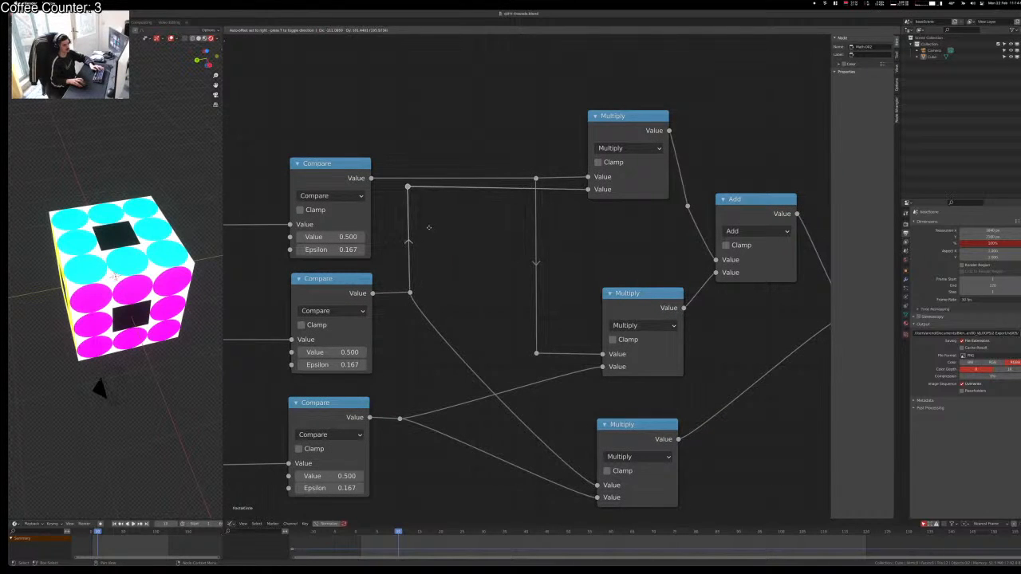
{"action": "left_click", "coordinate": [432, 229]}
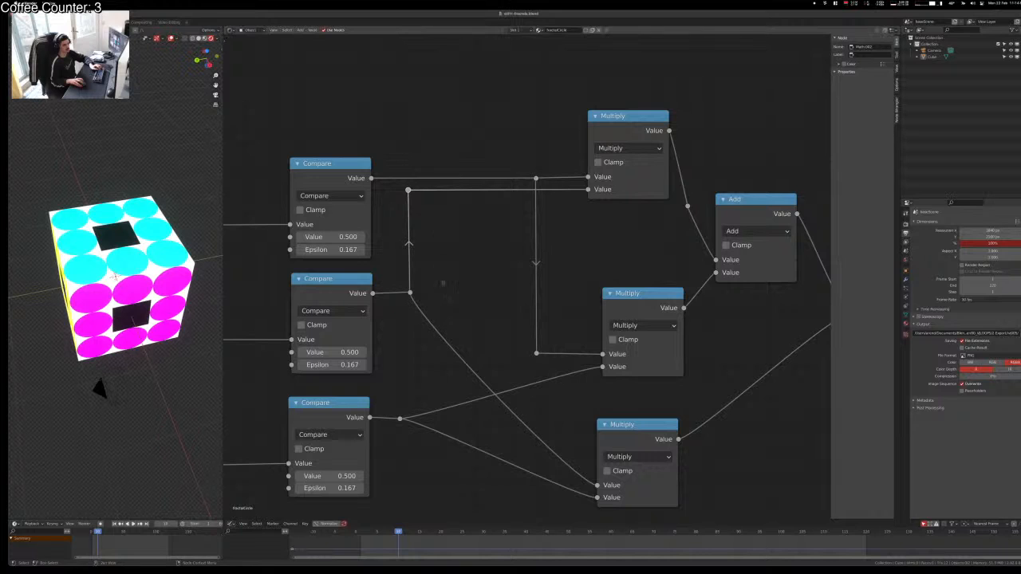
Step: Add a reroute on the lower diagonal link and fine-tune the middle bend point
{"action": "right_click_drag", "start_coordinate": [435, 326], "coordinate": [429, 343], "text": "shift"}
{"action": "key", "text": "g"}
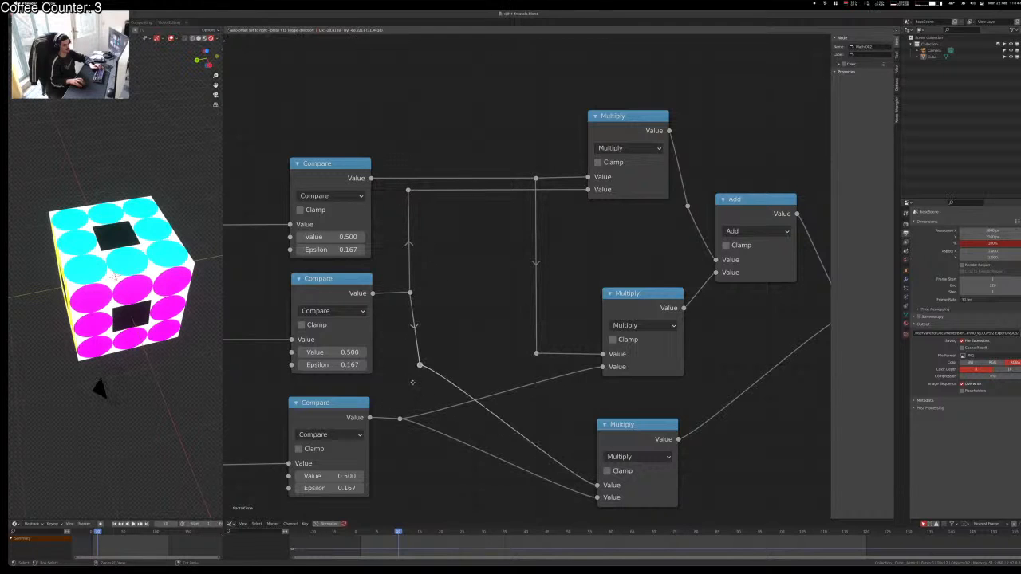
{"action": "left_click", "coordinate": [404, 380]}
{"action": "left_click", "coordinate": [410, 293]}
{"action": "key", "text": "g"}
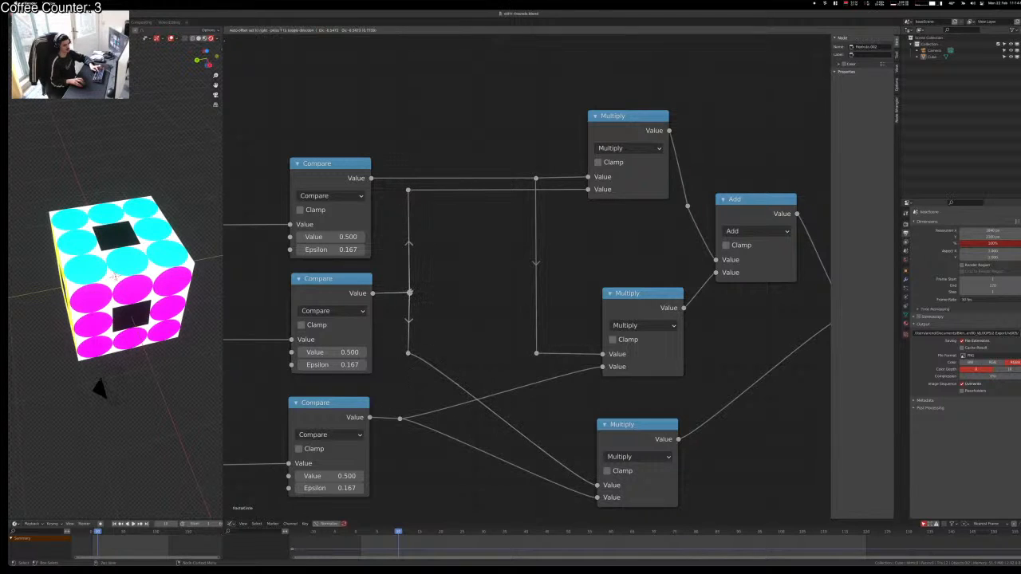
{"action": "left_click", "coordinate": [409, 294]}
{"action": "key", "text": "g"}
{"action": "left_click", "coordinate": [409, 294]}
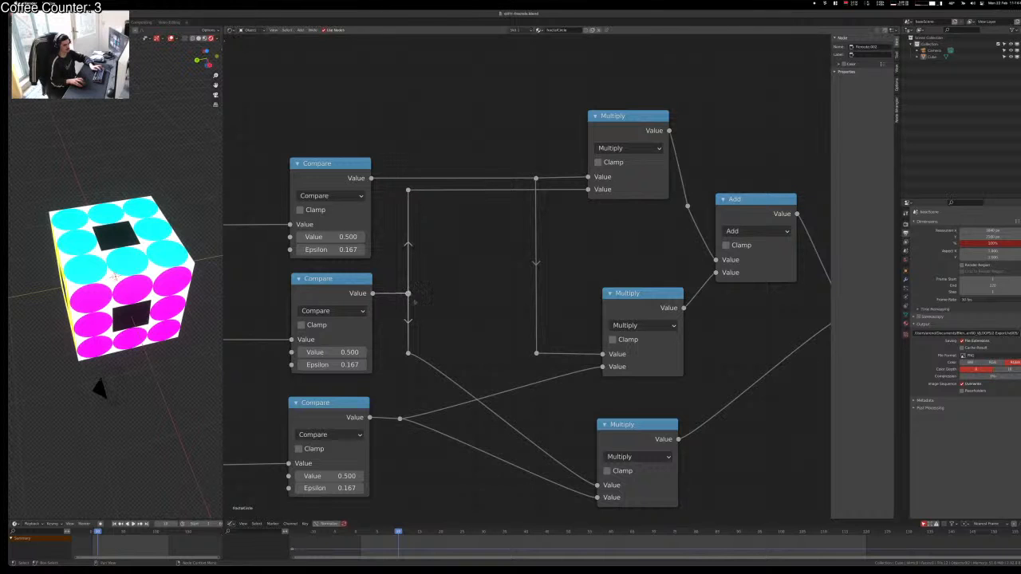
Step: Level the lower bend point with the bottom Multiply input and shift the lower Compare's bend right
{"action": "left_click_drag", "start_coordinate": [427, 336], "coordinate": [386, 374]}
{"action": "middle_click_drag", "start_coordinate": [443, 389], "coordinate": [446, 286]}
{"action": "key", "text": "g"}
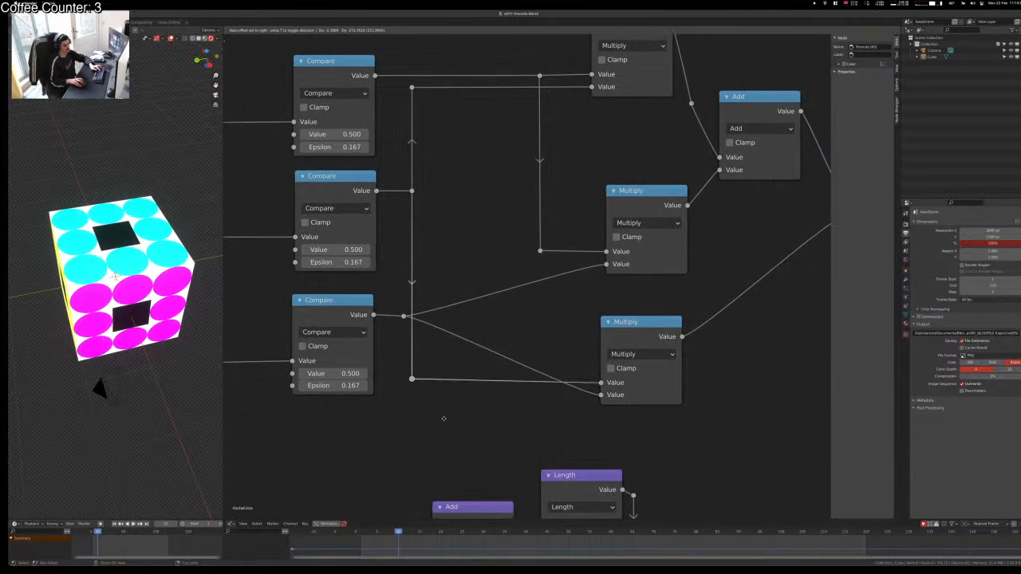
{"action": "left_click", "coordinate": [447, 418]}
{"action": "key", "text": "g"}
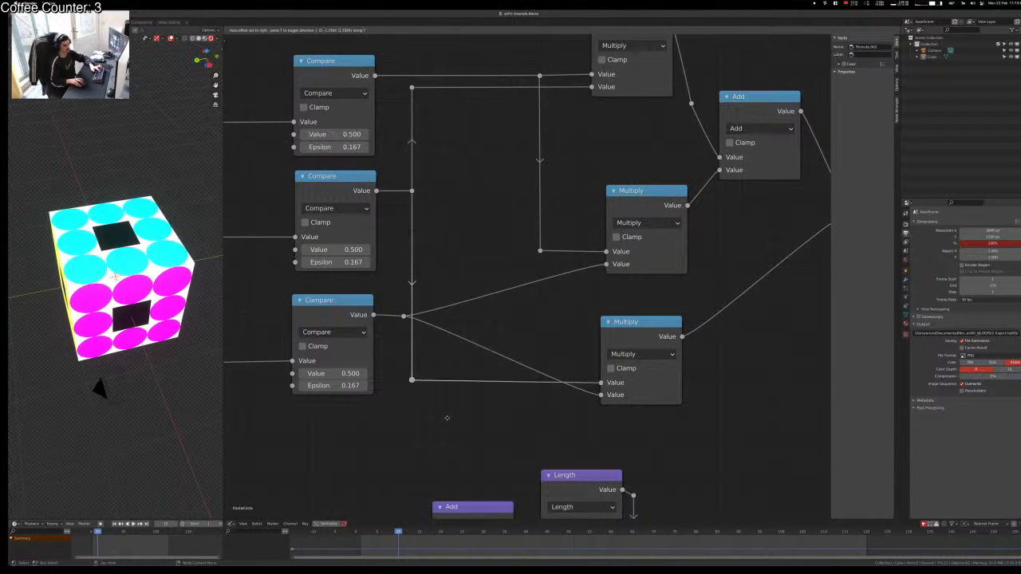
{"action": "left_click", "coordinate": [446, 398]}
{"action": "left_click", "coordinate": [406, 316]}
{"action": "key", "text": "g"}
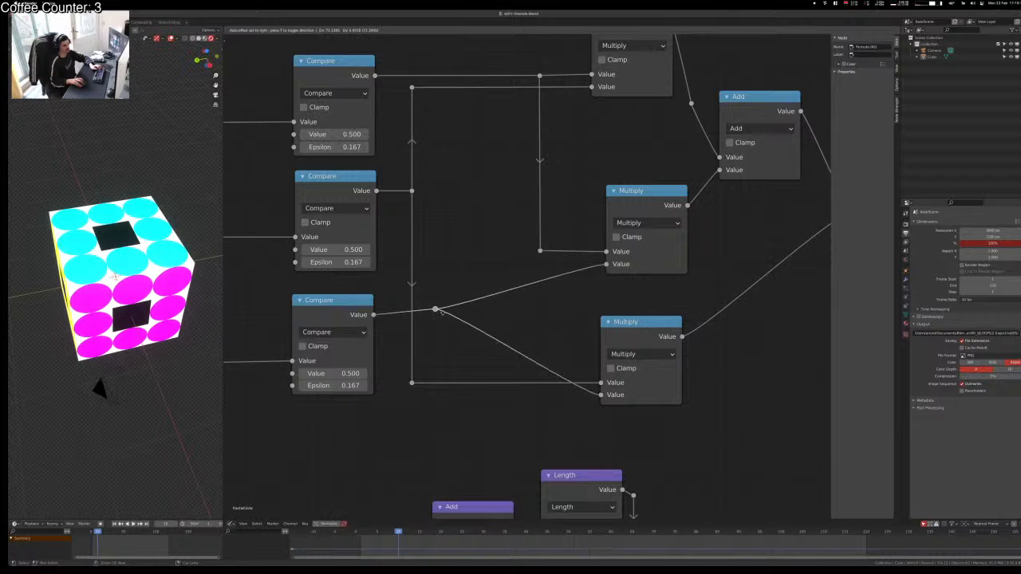
{"action": "left_click", "coordinate": [442, 316]}
Step: Add a snapped reroute on the middle Multiply link and line up the lower-left bend beneath the others
{"action": "middle_click_drag", "start_coordinate": [512, 332], "coordinate": [478, 403]}
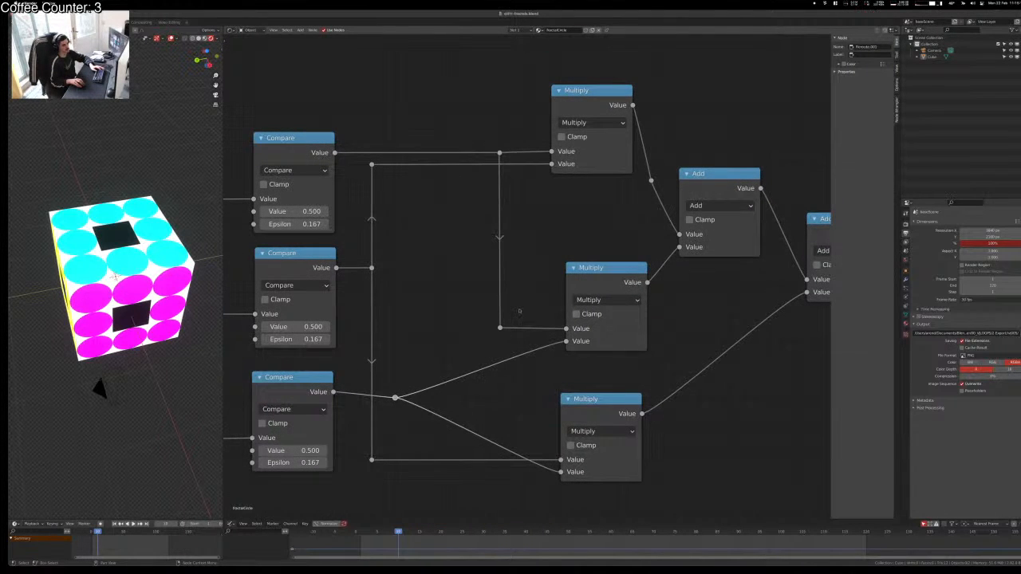
{"action": "middle_click_drag", "start_coordinate": [577, 283], "coordinate": [491, 253]}
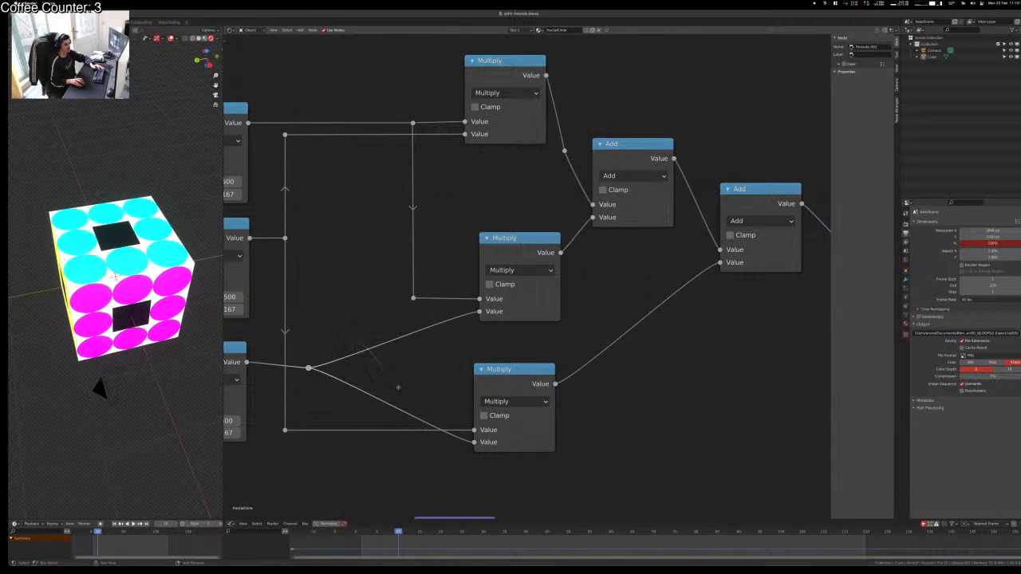
{"action": "right_click_drag", "start_coordinate": [398, 387], "coordinate": [401, 384], "text": "shift"}
{"action": "key", "text": "g"}
{"action": "left_click", "coordinate": [451, 333], "text": "ctrl"}
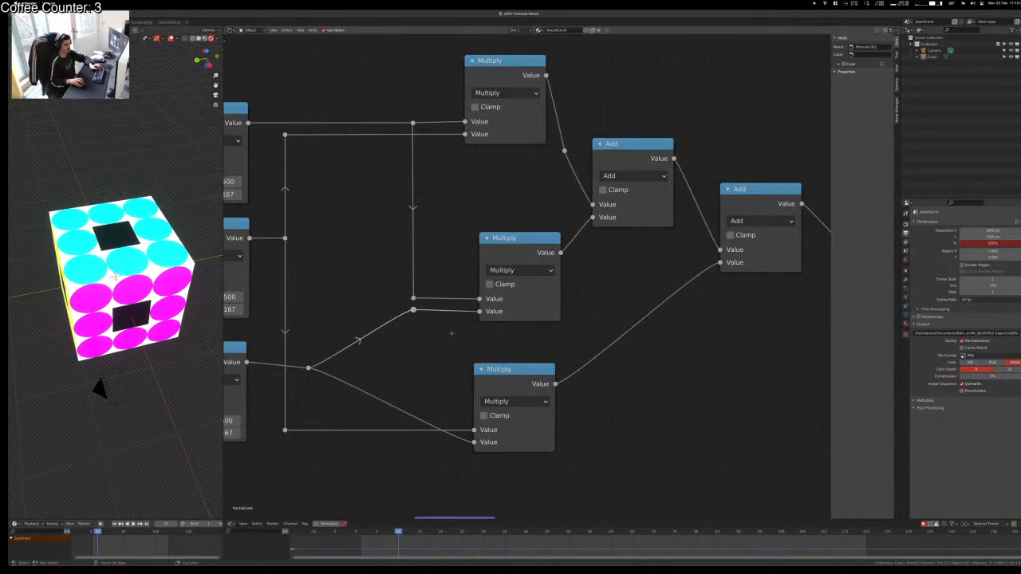
{"action": "left_click_drag", "start_coordinate": [295, 360], "coordinate": [328, 383]}
{"action": "key", "text": "g"}
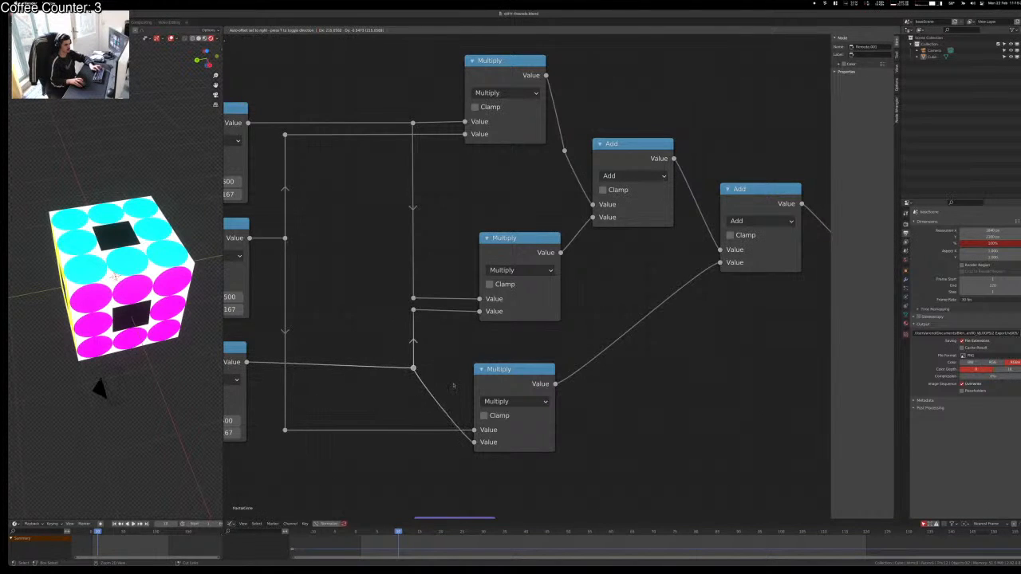
{"action": "left_click", "coordinate": [453, 388], "text": "ctrl"}
Step: Add a reroute on the lower link, set level with the bottom Multiply input
{"action": "right_click_drag", "start_coordinate": [451, 396], "coordinate": [422, 399], "text": "shift"}
{"action": "key", "text": "g"}
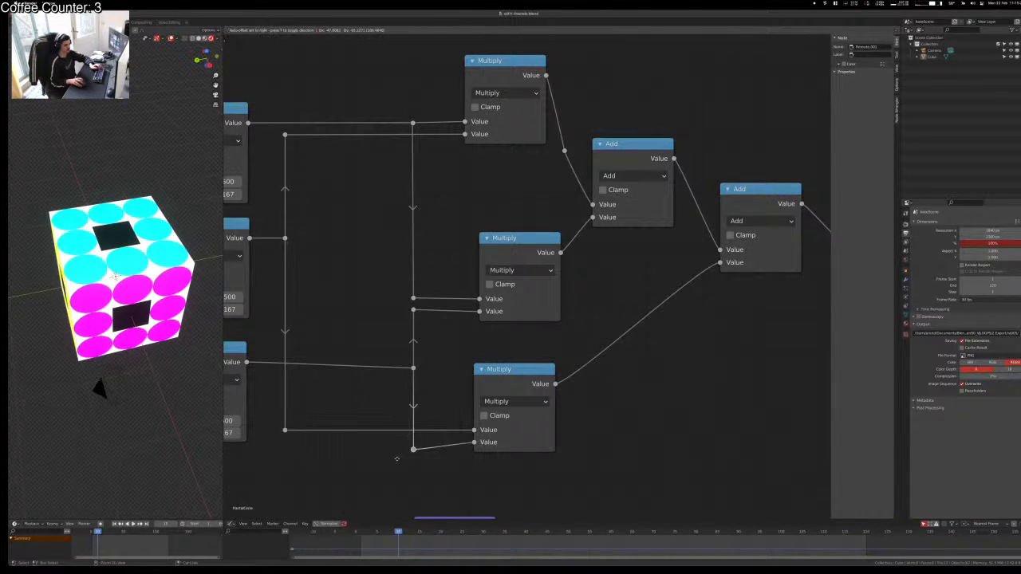
{"action": "left_click", "coordinate": [398, 455], "text": "ctrl"}
{"action": "key", "text": "g"}
{"action": "left_click", "coordinate": [401, 449]}
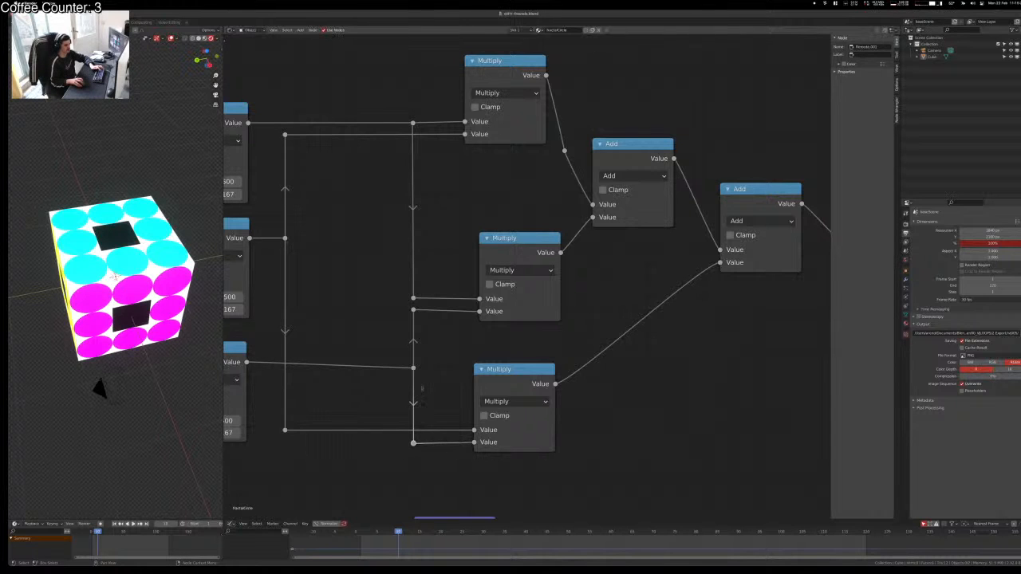
{"action": "scroll", "coordinate": [425, 367], "scroll_direction": "down", "scroll_amount": 2}
Step: Move the Add node lower-left and nudge the middle and lower Multiply nodes into place
{"action": "middle_click_drag", "start_coordinate": [425, 366], "coordinate": [418, 411]}
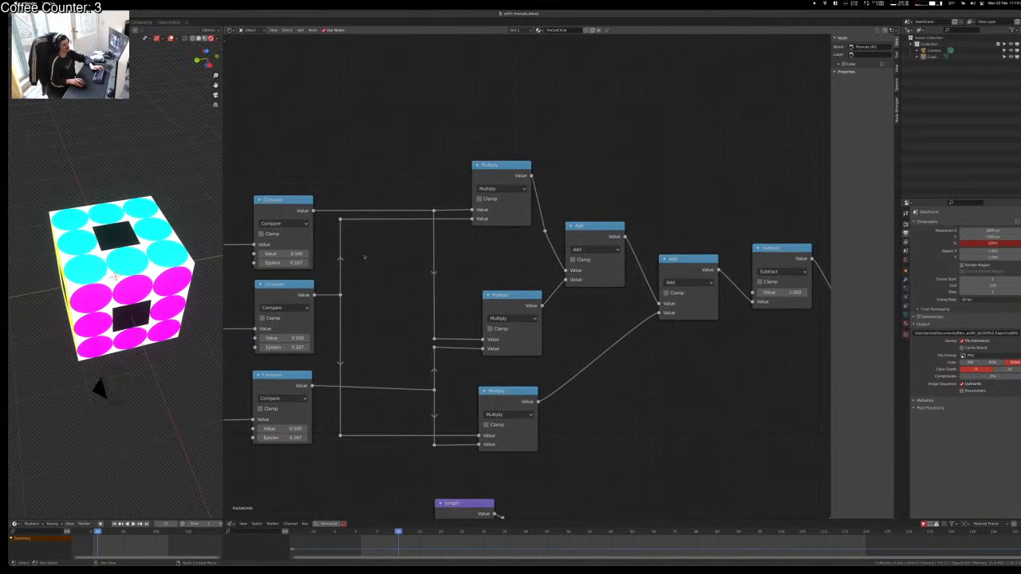
{"action": "left_click_drag", "start_coordinate": [389, 265], "coordinate": [336, 306]}
{"action": "middle_click_drag", "start_coordinate": [409, 338], "coordinate": [299, 300]}
{"action": "middle_click_drag", "start_coordinate": [521, 320], "coordinate": [476, 326]}
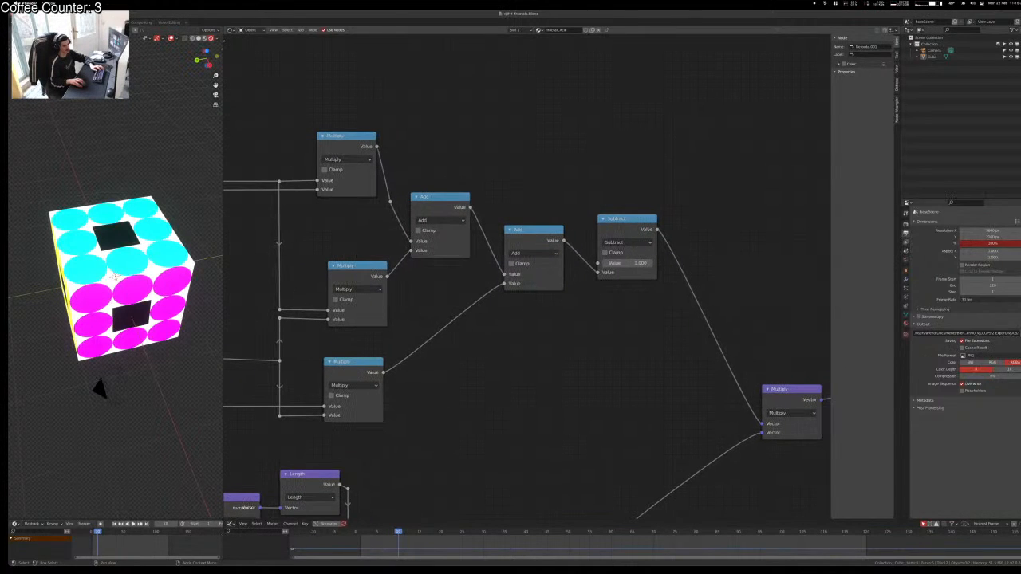
{"action": "left_click_drag", "start_coordinate": [427, 197], "coordinate": [376, 153]}
{"action": "left_click_drag", "start_coordinate": [395, 265], "coordinate": [349, 272]}
{"action": "left_click", "coordinate": [424, 231]}
{"action": "key", "text": "x"}
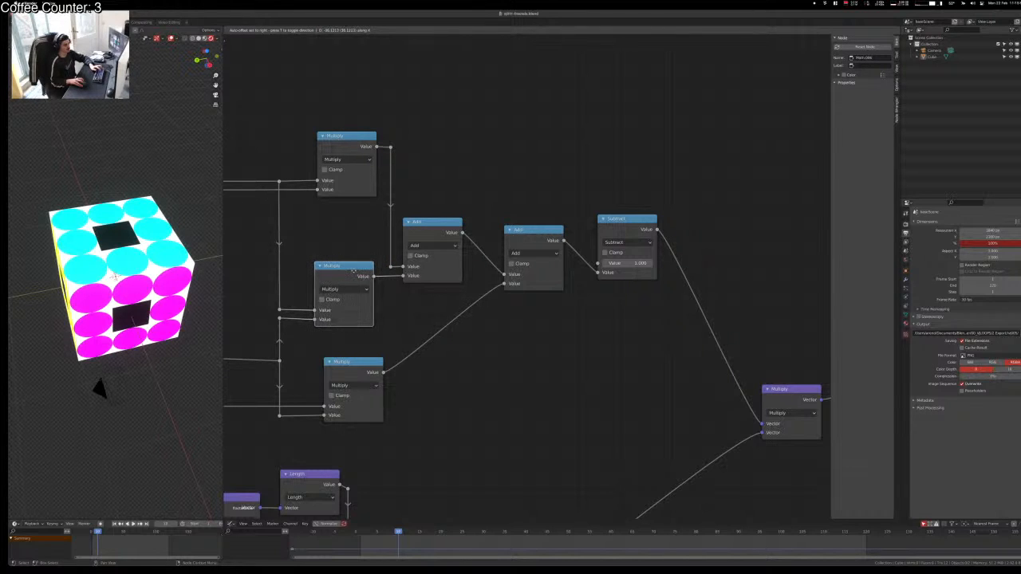
{"action": "mouse_move", "coordinate": [335, 372]}
{"action": "left_mouse_down"}
{"action": "mouse_move", "coordinate": [312, 373]}
{"action": "mouse_move", "coordinate": [325, 373]}
{"action": "left_mouse_up"}
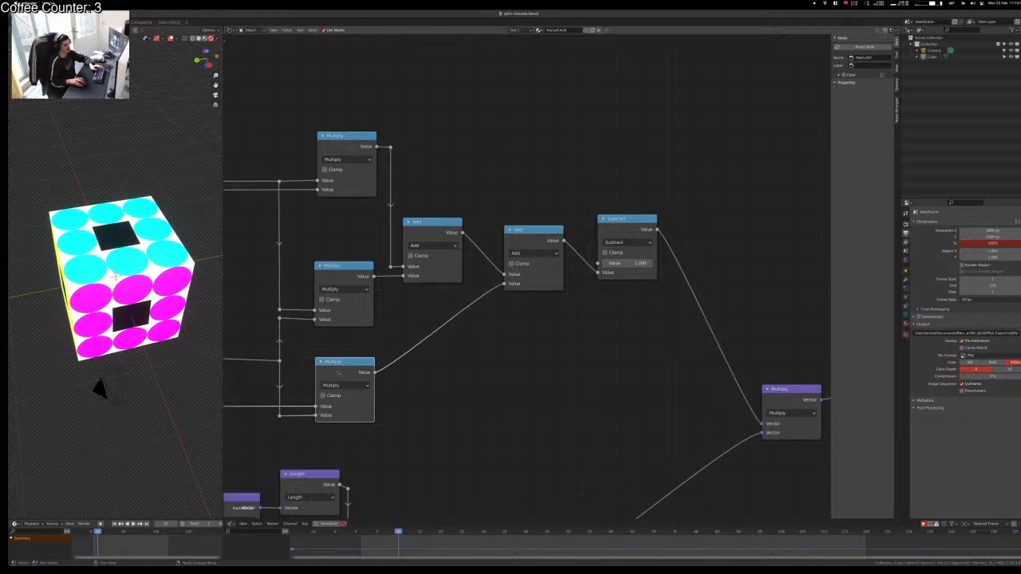
Step: Nudge the lower Compare node into line with the other Compare nodes
{"action": "left_click", "coordinate": [338, 313]}
{"action": "scroll", "coordinate": [338, 335], "scroll_direction": "down", "scroll_amount": 1}
{"action": "middle_click_drag", "start_coordinate": [349, 218], "coordinate": [474, 228]}
{"action": "left_click_drag", "start_coordinate": [406, 117], "coordinate": [544, 227]}
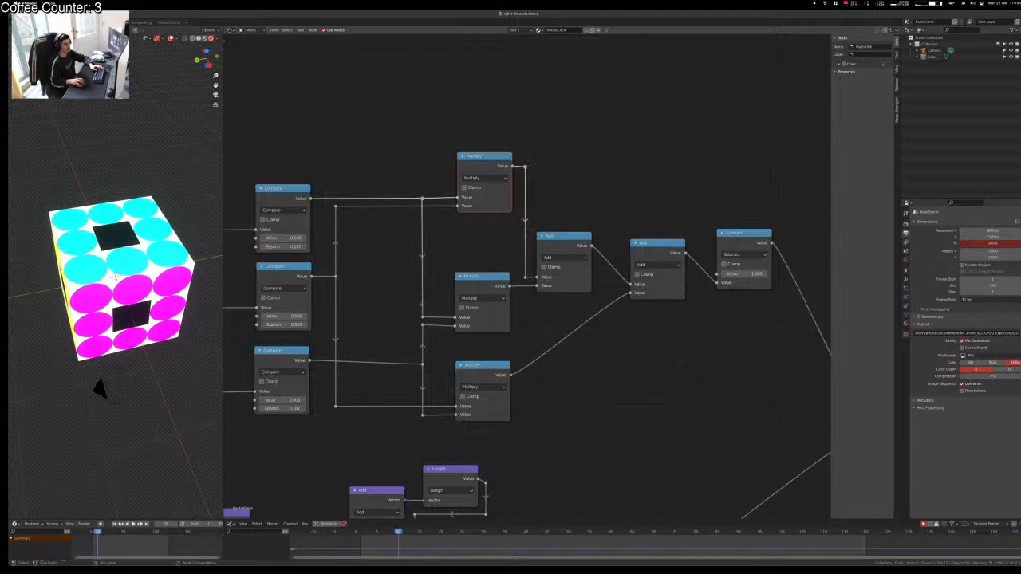
{"action": "left_click", "coordinate": [421, 304]}
{"action": "left_click_drag", "start_coordinate": [288, 356], "coordinate": [290, 358]}
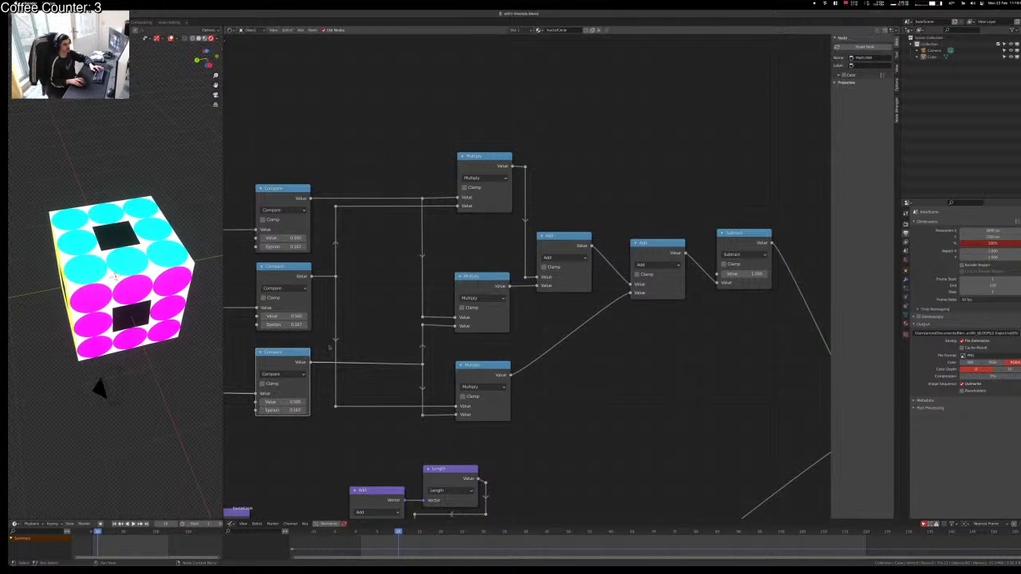
{"action": "left_click", "coordinate": [403, 331]}
Step: Rearrange the reroutes on the Multiply-to-Add link into a right-angled path
{"action": "middle_click_drag", "start_coordinate": [405, 330], "coordinate": [303, 313]}
{"action": "middle_click_drag", "start_coordinate": [492, 408], "coordinate": [394, 415]}
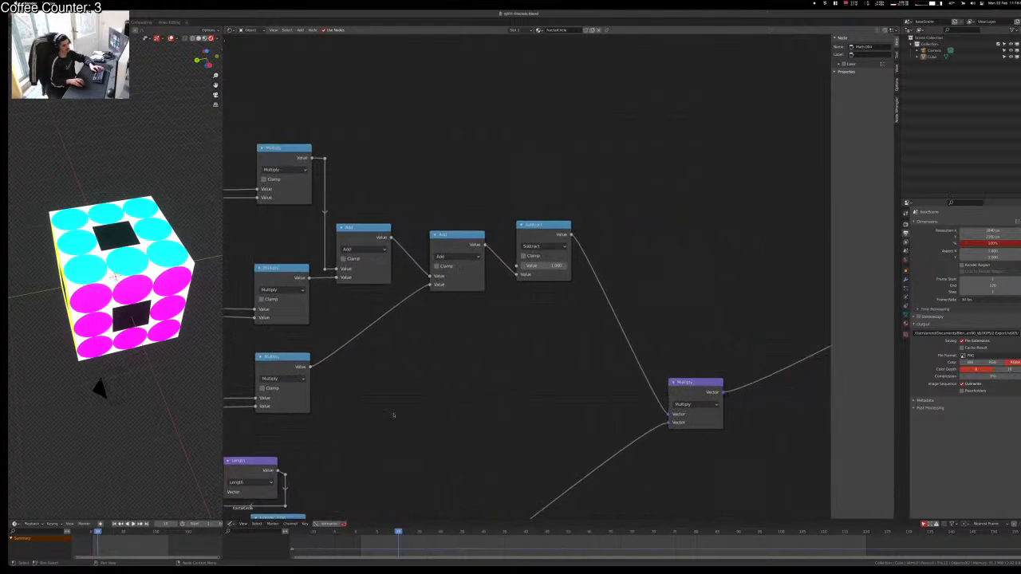
{"action": "left_click_drag", "start_coordinate": [334, 366], "coordinate": [423, 337]}
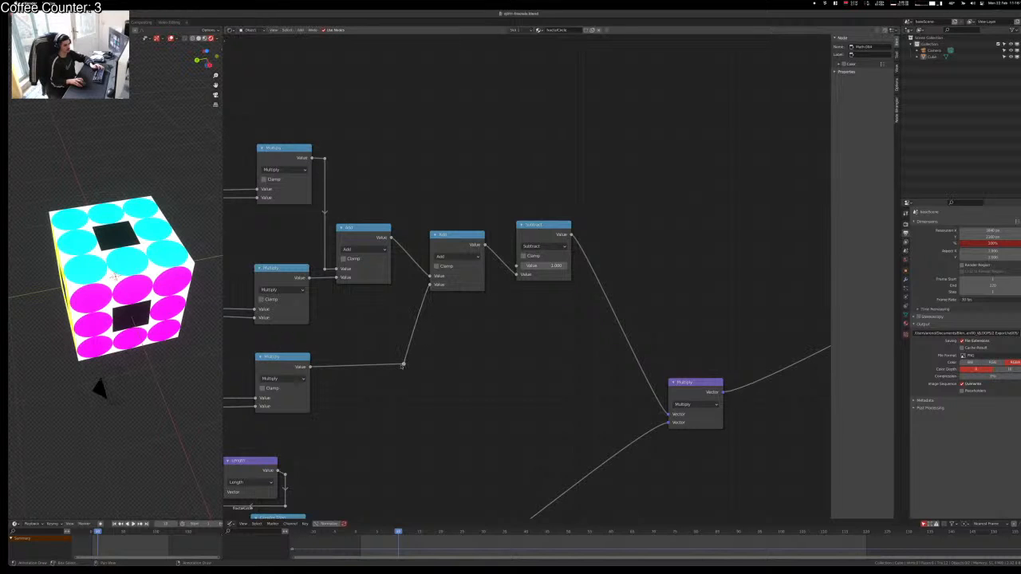
{"action": "key", "text": "shift+d"}
{"action": "left_click", "coordinate": [411, 344]}
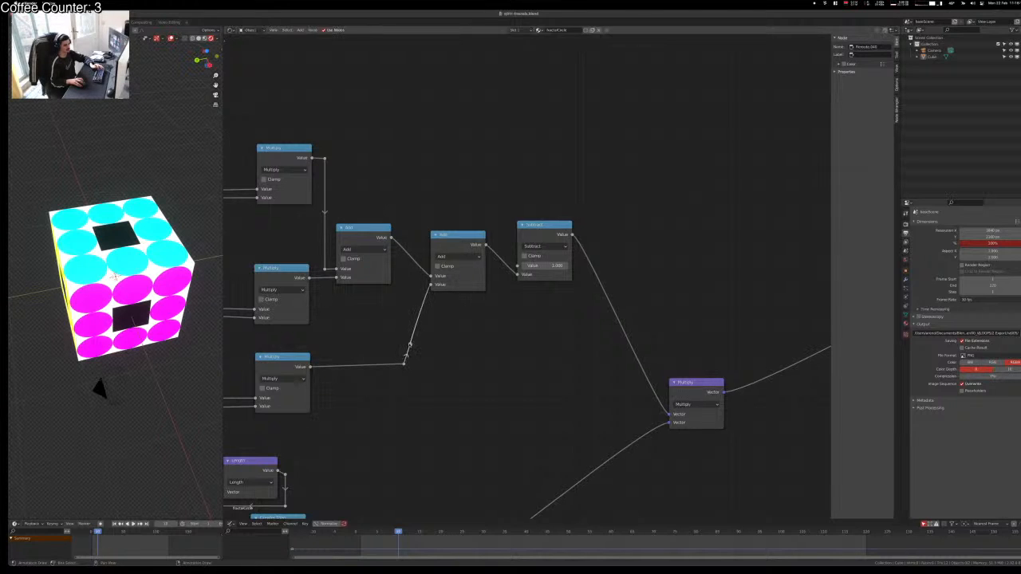
{"action": "key", "text": "x"}
{"action": "key", "text": "ctrl+z"}
{"action": "left_click_drag", "start_coordinate": [440, 345], "coordinate": [408, 288]}
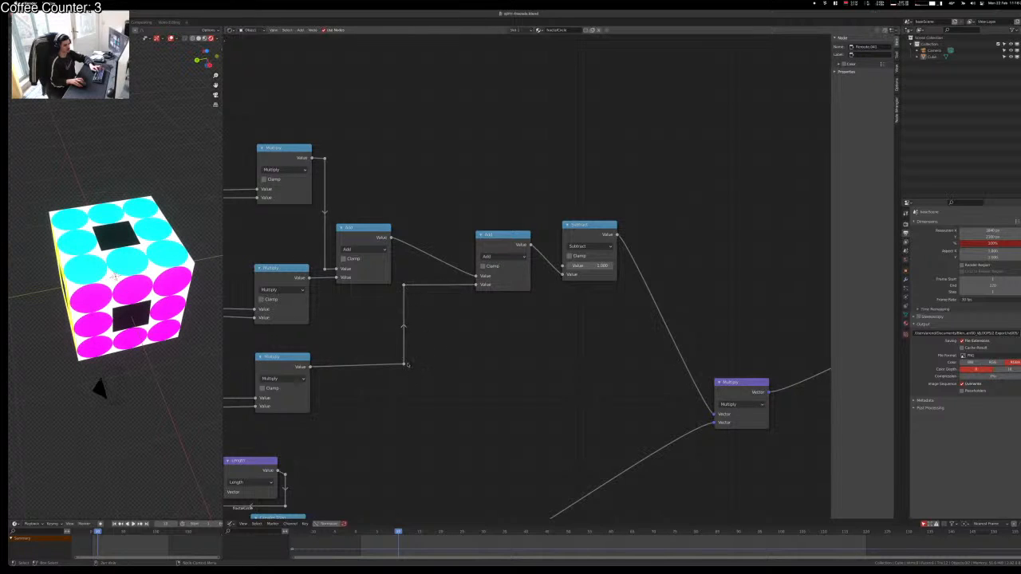
{"action": "left_click_drag", "start_coordinate": [404, 364], "coordinate": [404, 366]}
{"action": "left_click", "coordinate": [402, 372]}
Step: Move the second Add node left, readjust its reroute, and place the Subtract node beside it
{"action": "left_click_drag", "start_coordinate": [505, 236], "coordinate": [455, 197]}
{"action": "left_click", "coordinate": [405, 285]}
{"action": "key", "text": "g"}
{"action": "key", "text": "y"}
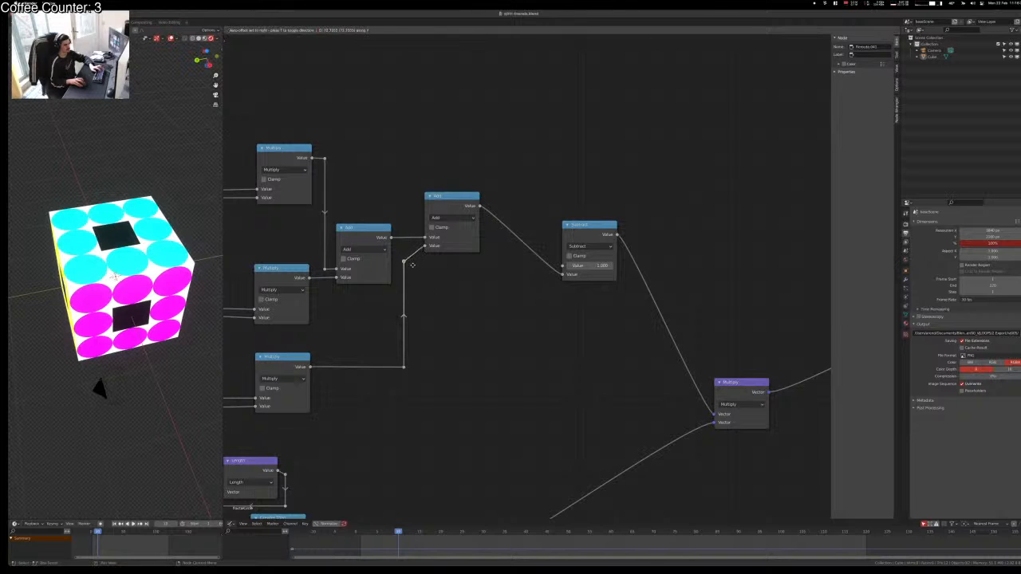
{"action": "key", "text": "y"}
{"action": "key", "text": "y"}
{"action": "left_click", "coordinate": [409, 250]}
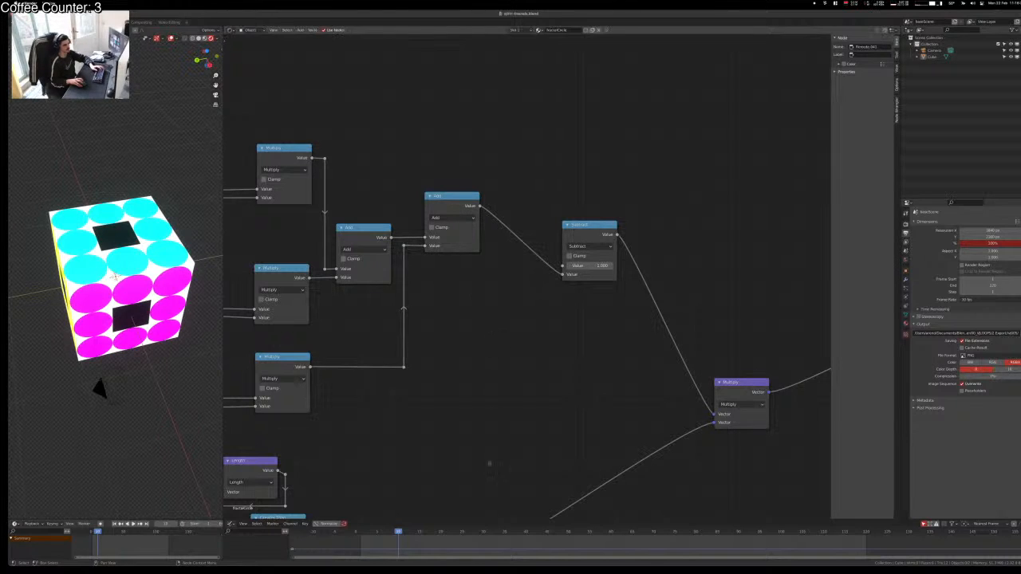
{"action": "middle_click_drag", "start_coordinate": [459, 400], "coordinate": [436, 440]}
{"action": "left_click_drag", "start_coordinate": [559, 269], "coordinate": [487, 200]}
{"action": "left_click", "coordinate": [508, 354]}
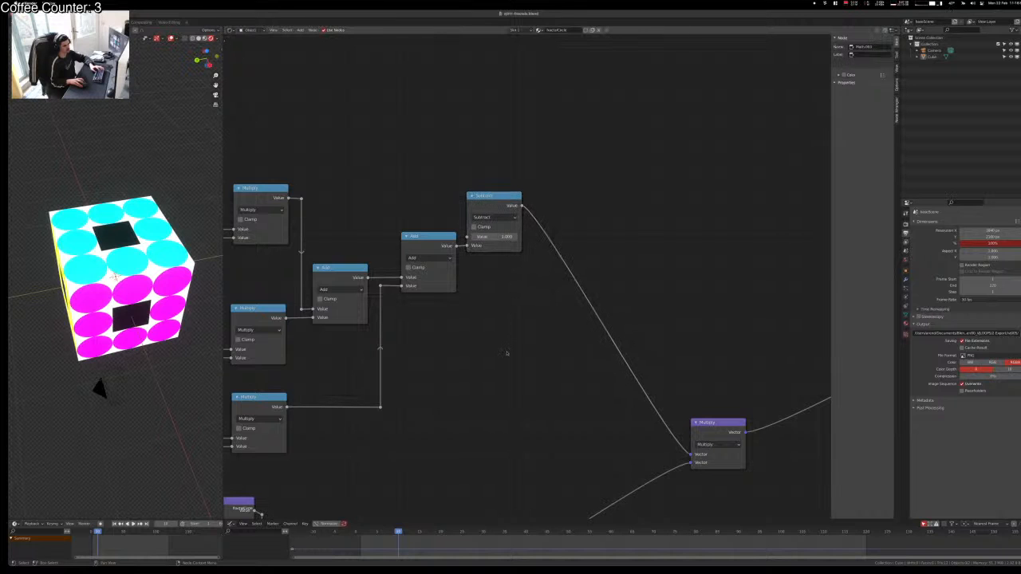
Step: Box-select the upper math nodes and shift them left toward the Compare nodes
{"action": "middle_click_drag", "start_coordinate": [567, 468], "coordinate": [558, 372]}
{"action": "scroll", "coordinate": [536, 458], "scroll_direction": "down", "scroll_amount": 6}
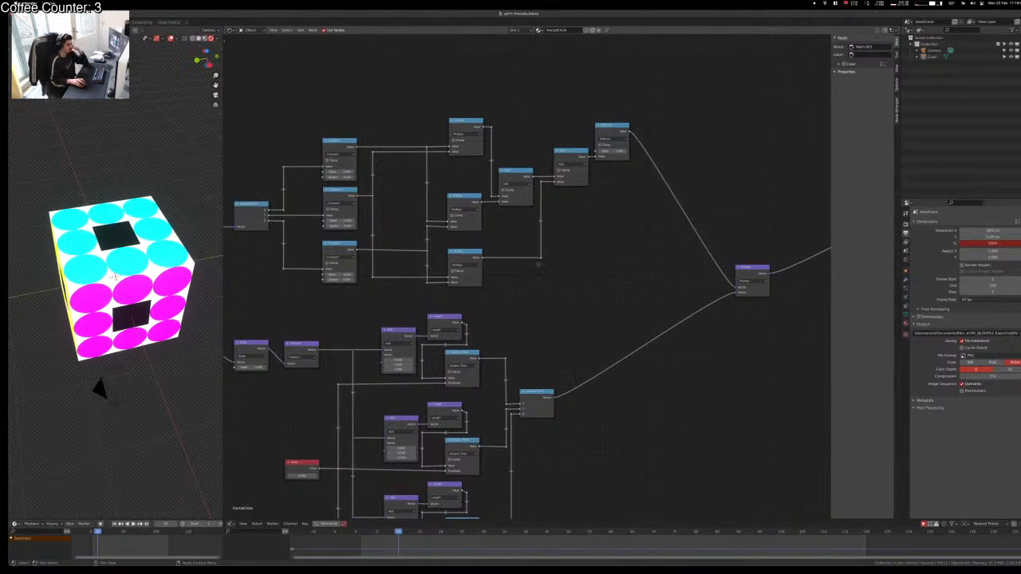
{"action": "left_click_drag", "start_coordinate": [697, 59], "coordinate": [415, 304]}
{"action": "key", "text": "g"}
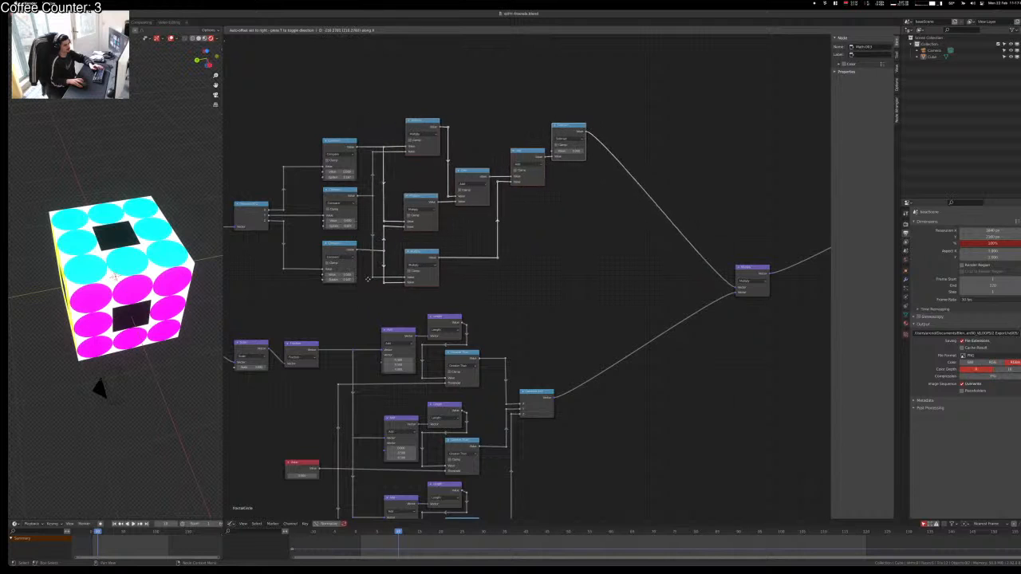
{"action": "left_click", "coordinate": [367, 279]}
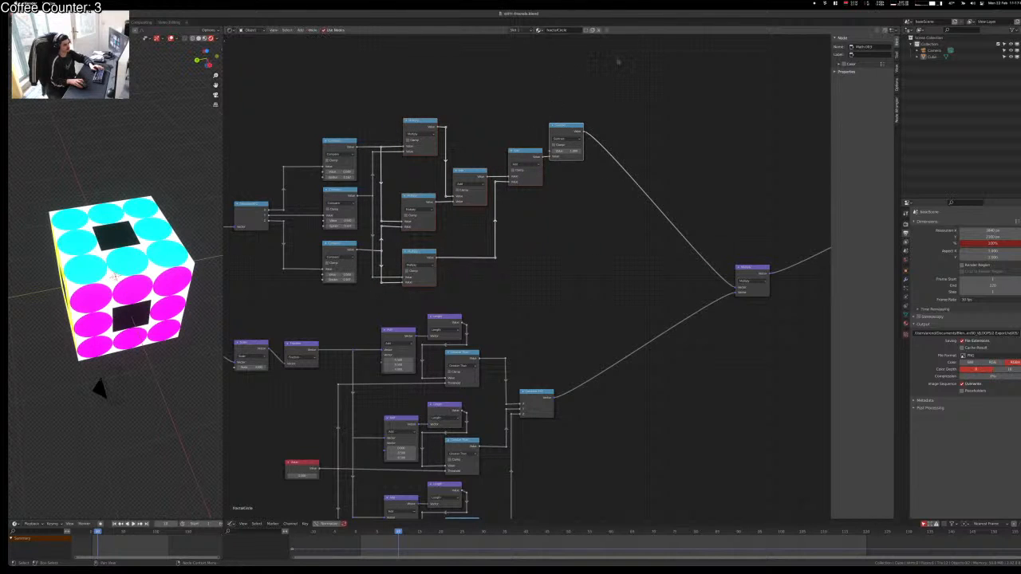
{"action": "left_click_drag", "start_coordinate": [610, 73], "coordinate": [304, 327]}
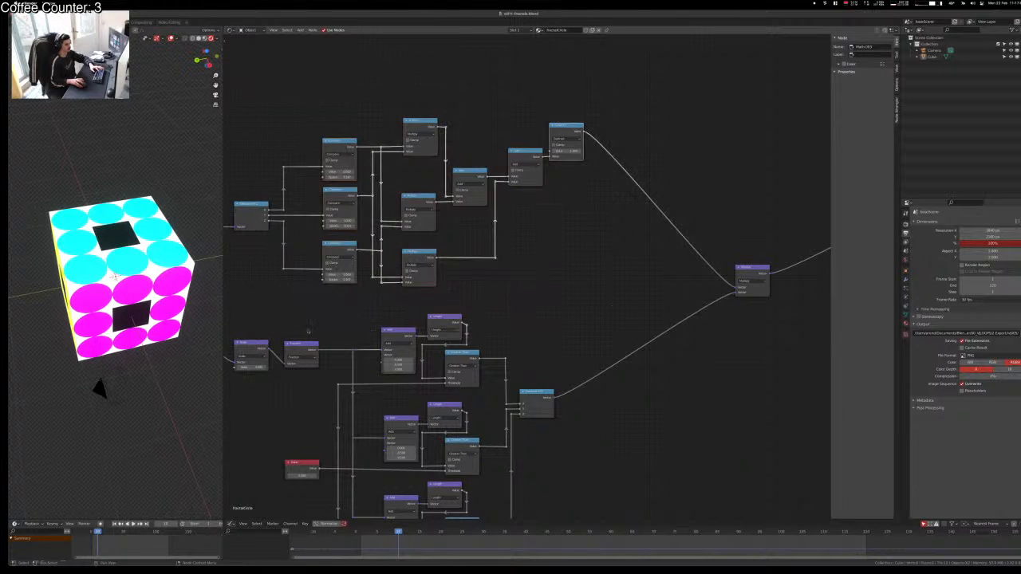
Step: Shift the upper thresholding node group left
{"action": "key", "text": "g"}
{"action": "left_click", "coordinate": [290, 321]}
{"action": "left_click_drag", "start_coordinate": [616, 93], "coordinate": [292, 291]}
{"action": "key", "text": "g"}
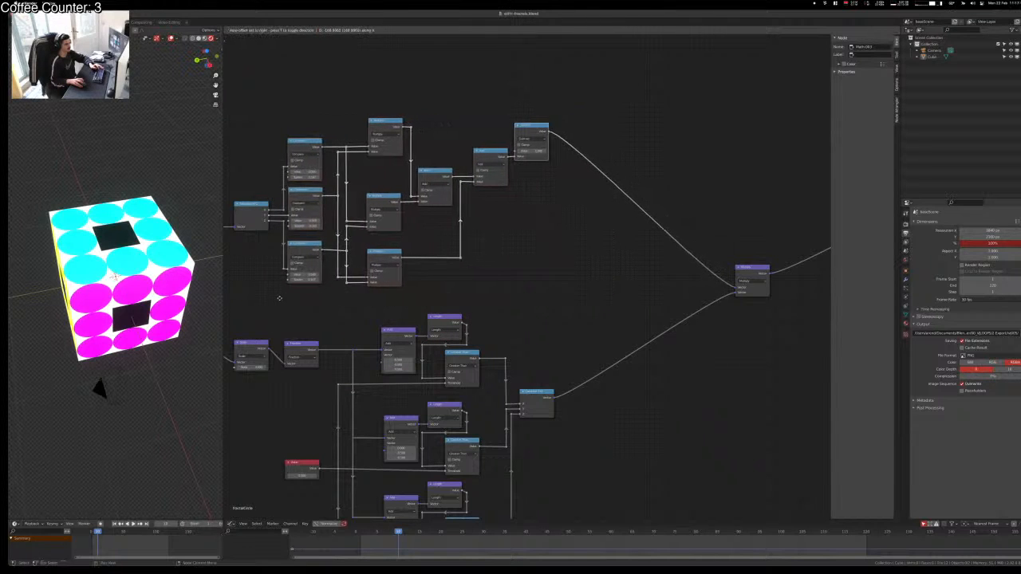
{"action": "left_click", "coordinate": [283, 296]}
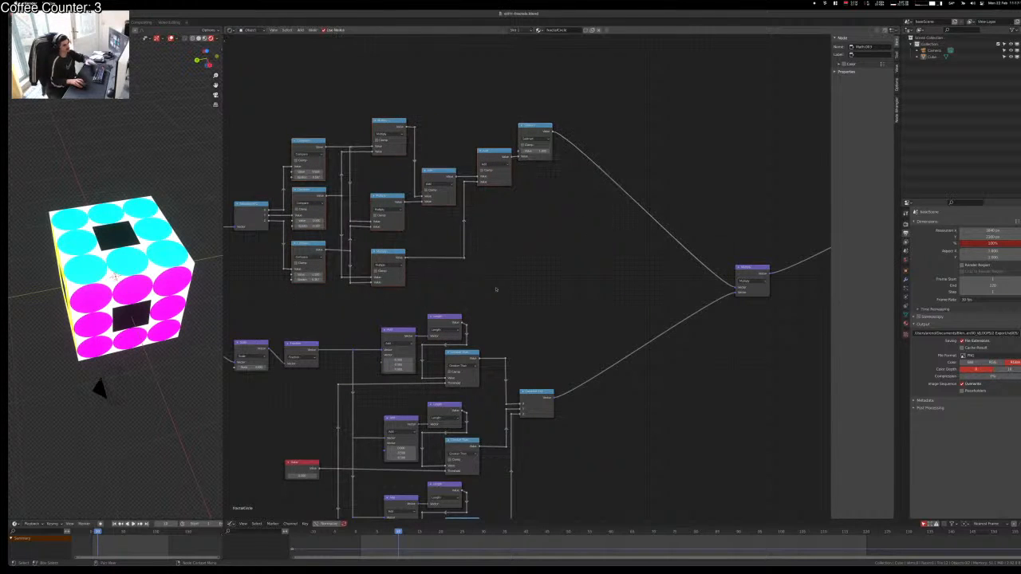
Step: Reposition the lower Add, Length and Greater Than vector group beneath the upper branch
{"action": "middle_click_drag", "start_coordinate": [495, 290], "coordinate": [629, 250]}
{"action": "middle_click_drag", "start_coordinate": [443, 365], "coordinate": [367, 224]}
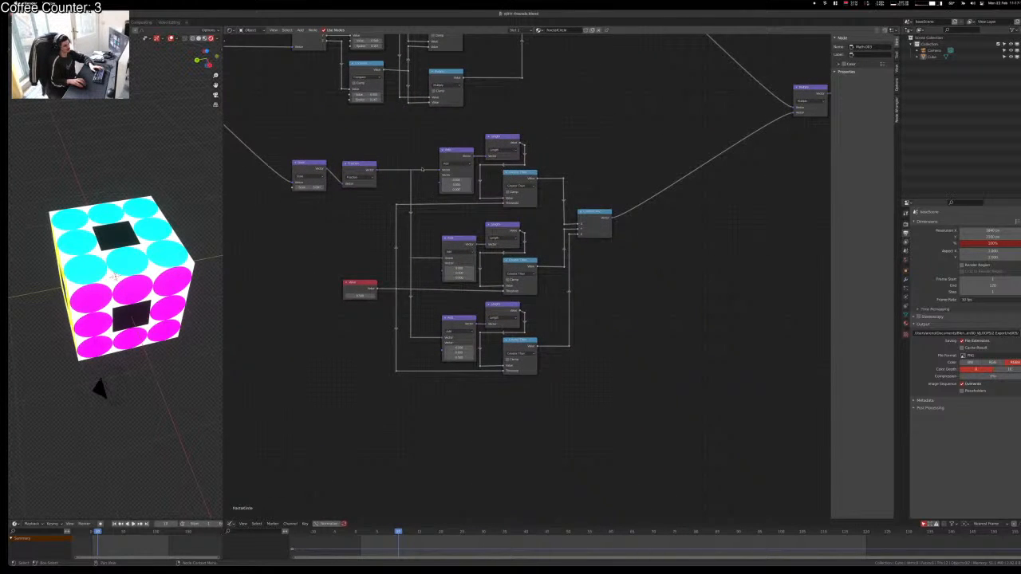
{"action": "left_click_drag", "start_coordinate": [423, 163], "coordinate": [264, 430]}
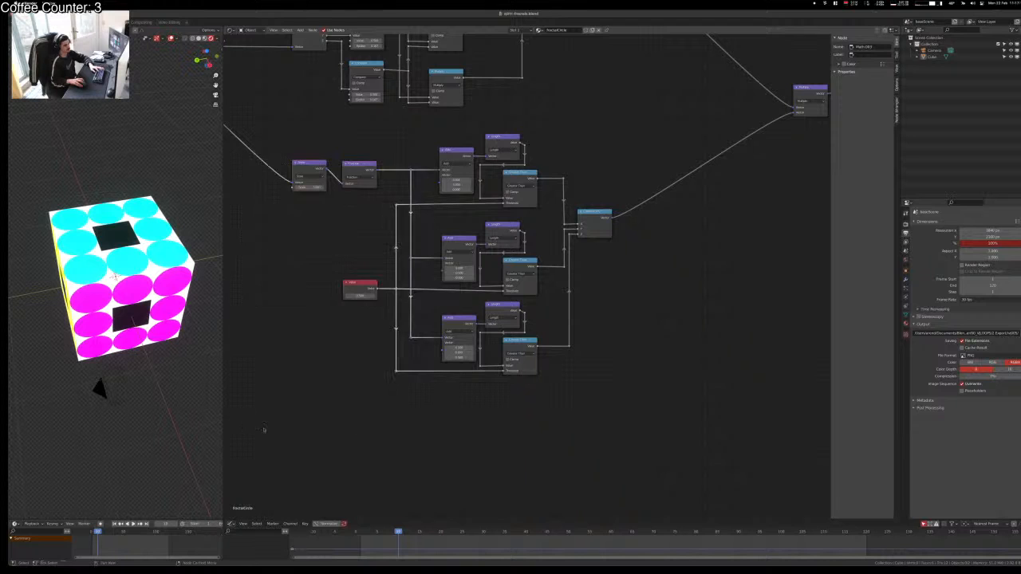
{"action": "key", "text": "g"}
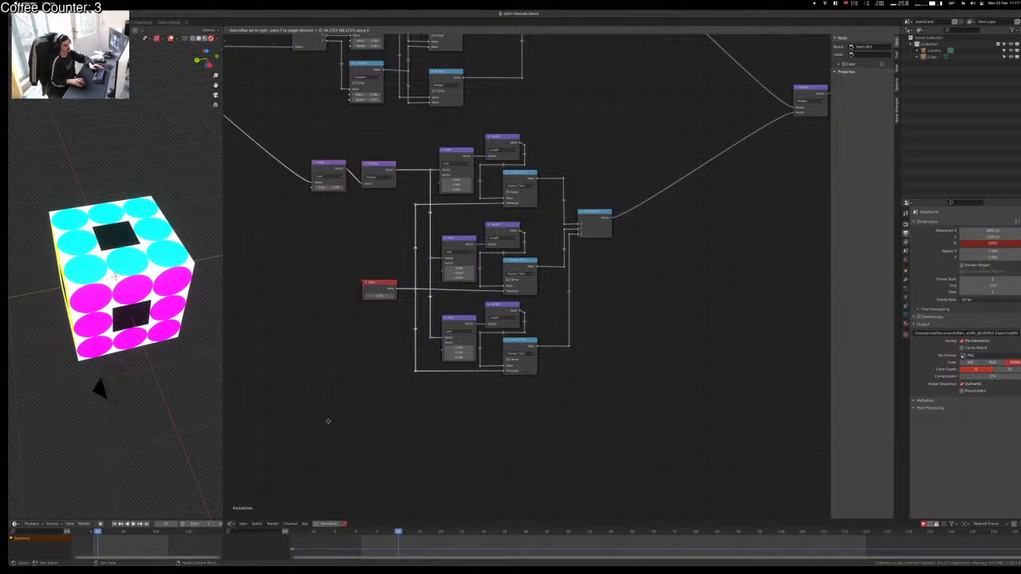
{"action": "left_click", "coordinate": [328, 421]}
{"action": "left_click", "coordinate": [318, 390]}
{"action": "middle_click_drag", "start_coordinate": [317, 355], "coordinate": [318, 462]}
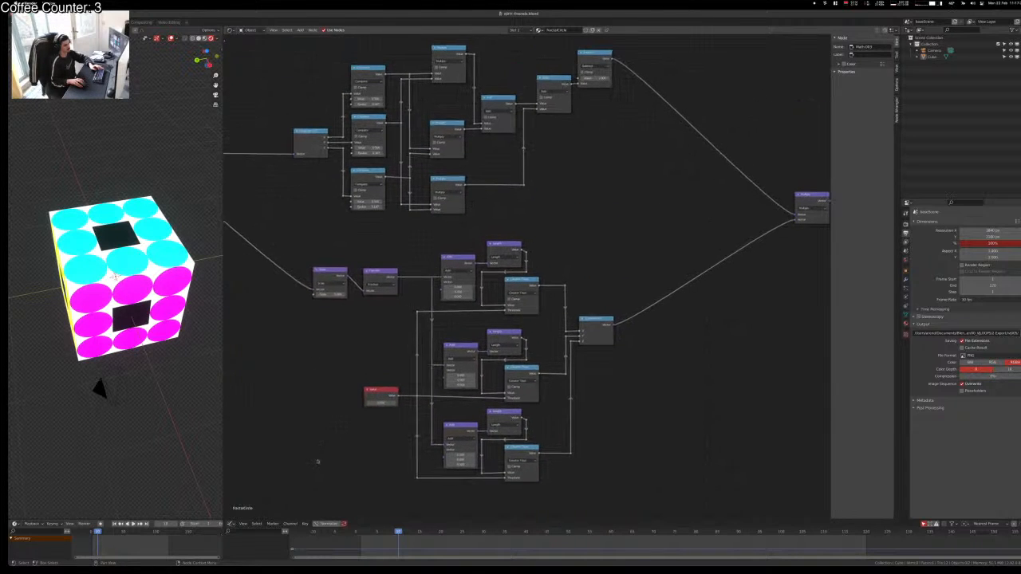
{"action": "key", "text": "ctrl+z"}
{"action": "key", "text": "ctrl+z"}
{"action": "left_click_drag", "start_coordinate": [672, 210], "coordinate": [393, 552]}
{"action": "key", "text": "g"}
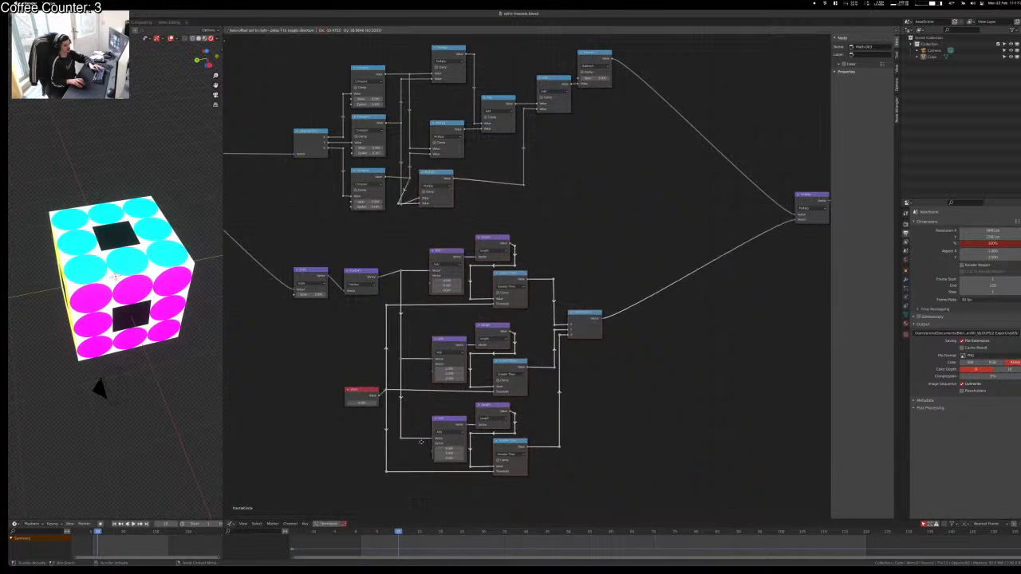
{"action": "left_click", "coordinate": [419, 451]}
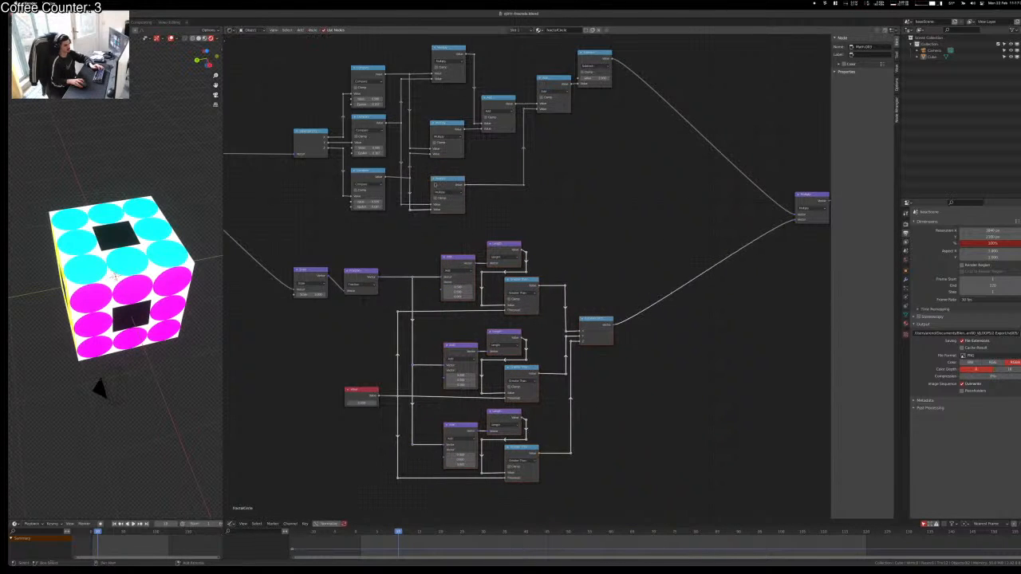
{"action": "left_click", "coordinate": [516, 222]}
Step: Preview the upper branch, lower branch and combined Multiply outputs on the cube
{"action": "middle_click_drag", "start_coordinate": [424, 409], "coordinate": [464, 504]}
{"action": "scroll", "coordinate": [516, 343], "scroll_direction": "down", "scroll_amount": 4}
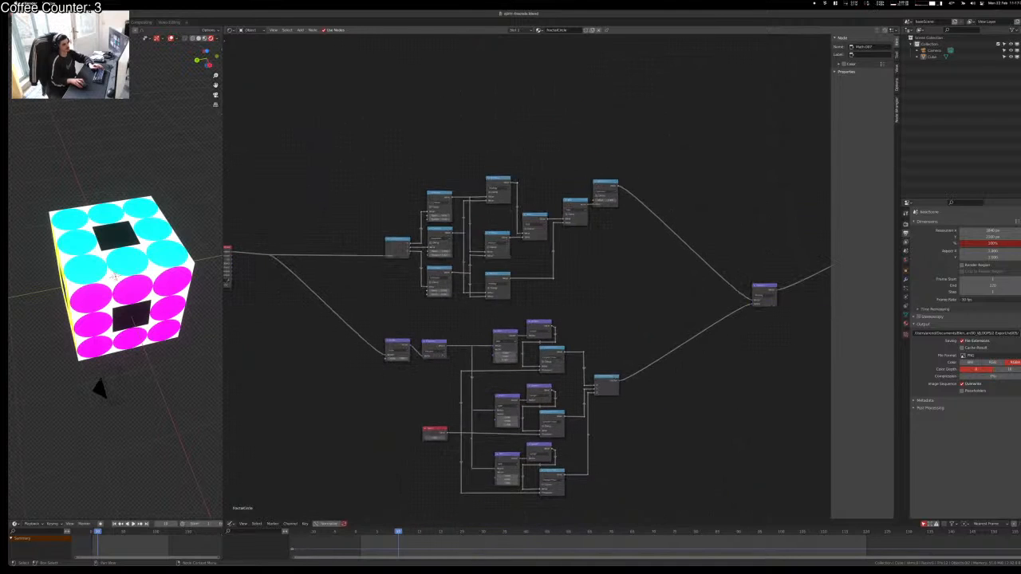
{"action": "middle_click_drag", "start_coordinate": [516, 343], "coordinate": [557, 327]}
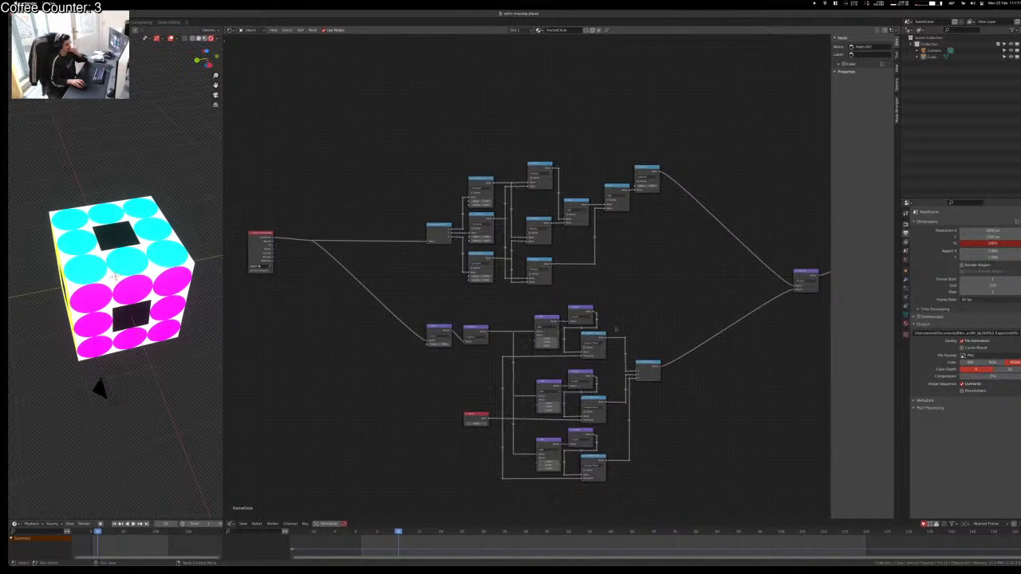
{"action": "middle_click_drag", "start_coordinate": [671, 285], "coordinate": [545, 331]}
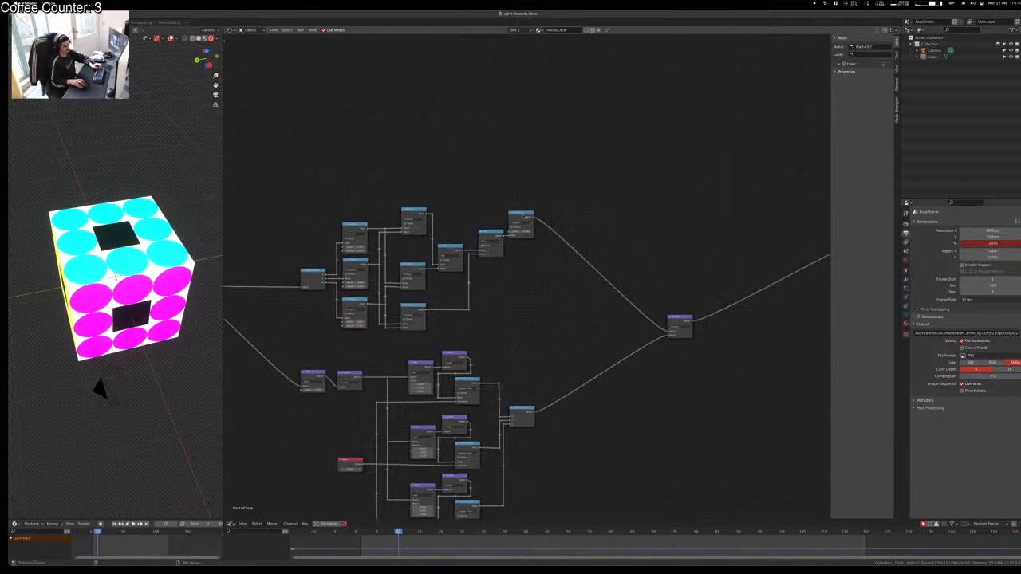
{"action": "left_click", "coordinate": [520, 223], "text": "ctrl+shift"}
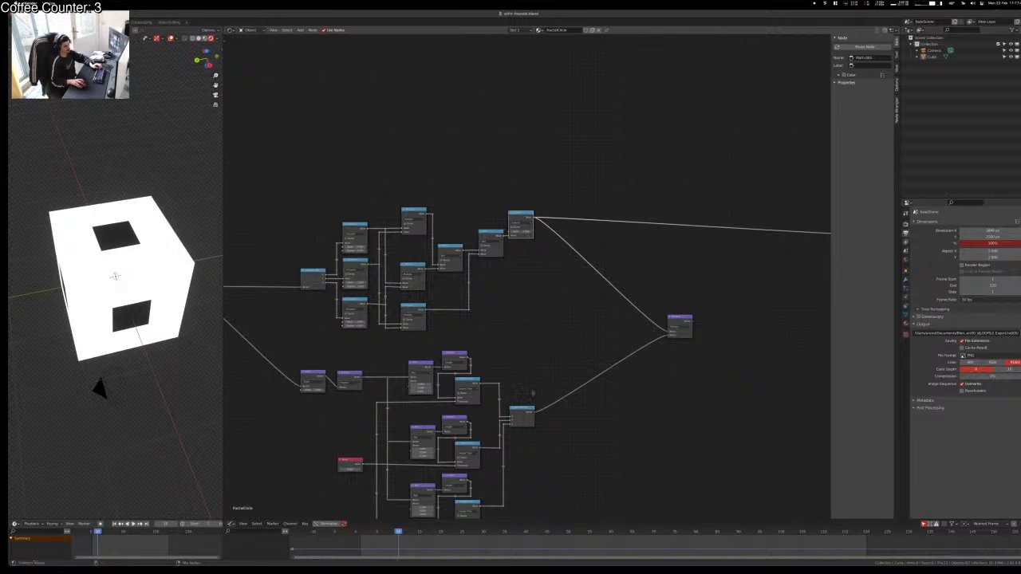
{"action": "left_click", "coordinate": [532, 407], "text": "ctrl+shift"}
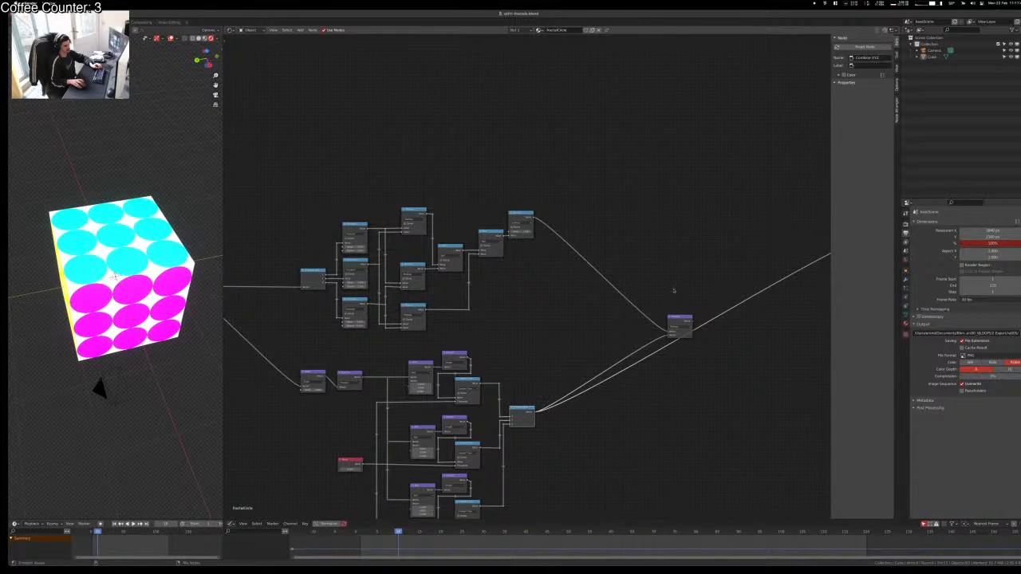
{"action": "left_click", "coordinate": [674, 321], "text": "ctrl+shift"}
Step: Slide the purple joining Multiply node left horizontally and save the blend file
{"action": "key", "text": "g"}
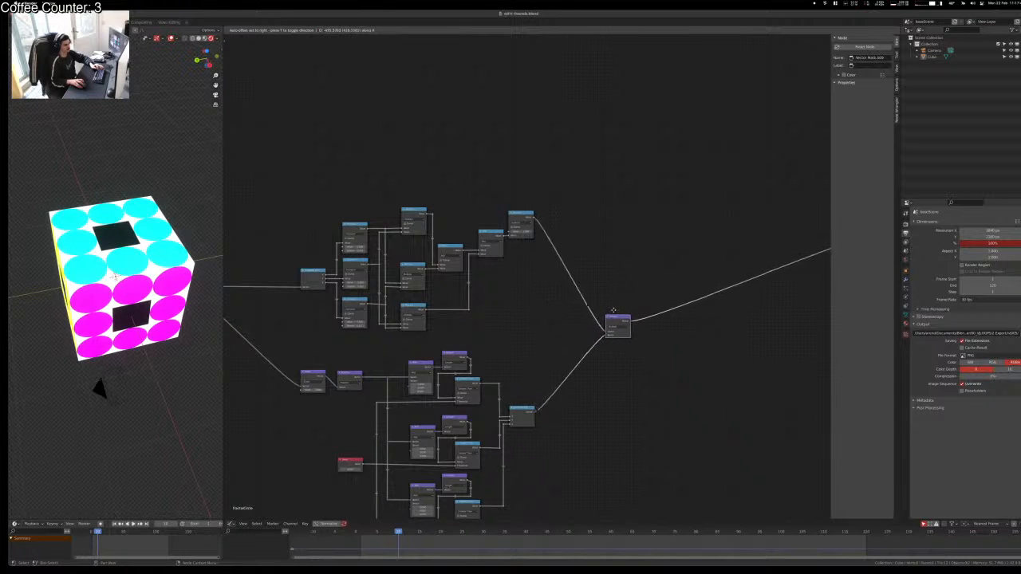
{"action": "left_click", "coordinate": [586, 313]}
{"action": "left_click", "coordinate": [605, 409]}
{"action": "middle_click_drag", "start_coordinate": [483, 454], "coordinate": [480, 415]}
{"action": "scroll", "coordinate": [559, 416], "scroll_direction": "down", "scroll_amount": 3}
{"action": "left_click", "coordinate": [585, 284]}
{"action": "key", "text": "g"}
{"action": "key", "text": "x"}
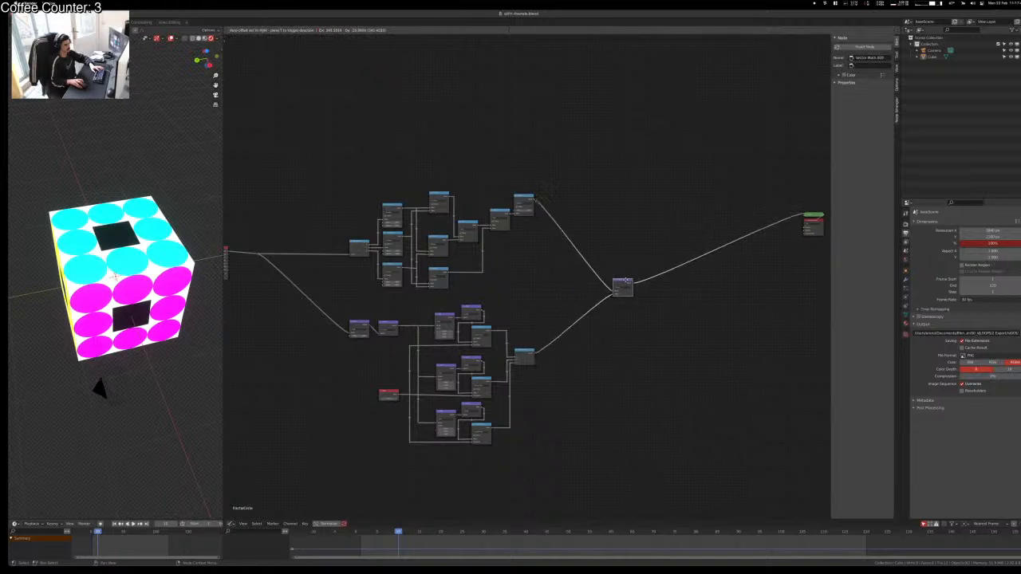
{"action": "left_click", "coordinate": [608, 273]}
{"action": "key", "text": "ctrl+s"}
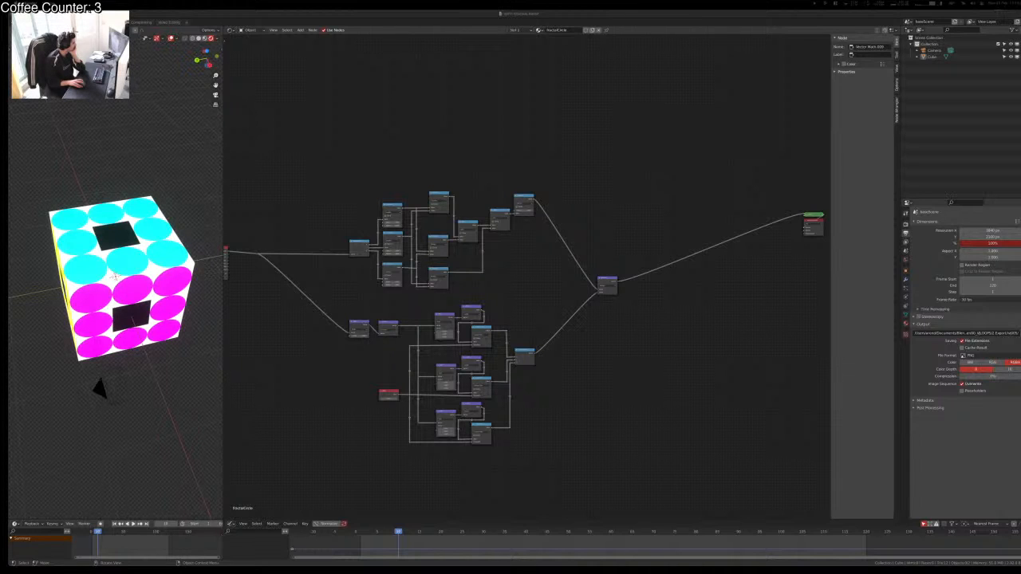
{"action": "left_click", "coordinate": [170, 163]}
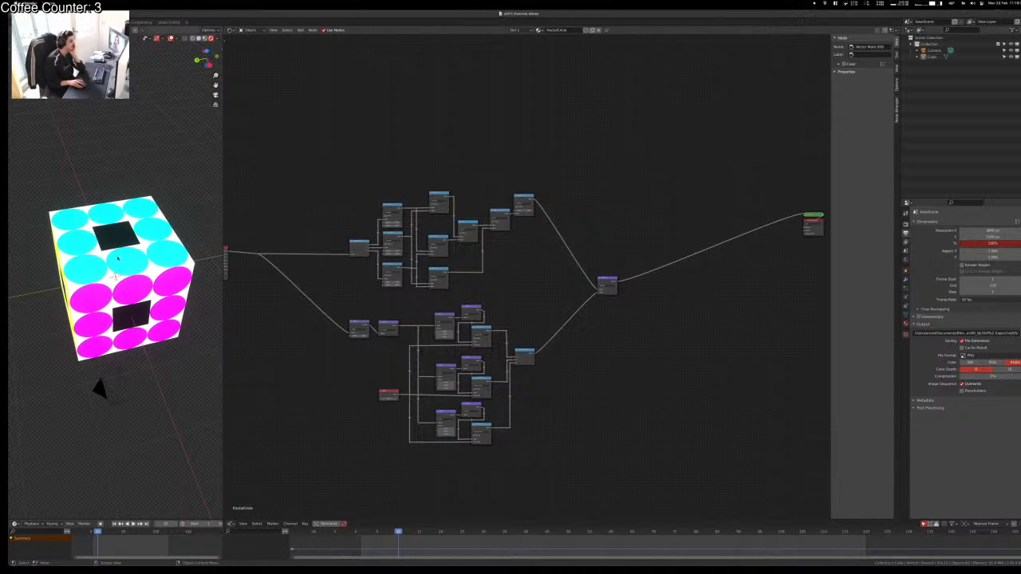
{"action": "middle_click_drag", "start_coordinate": [118, 258], "coordinate": [127, 232]}
{"action": "key", "text": "KP_0"}
{"action": "scroll", "coordinate": [124, 326], "scroll_direction": "down", "scroll_amount": 4}
{"action": "middle_click_drag", "start_coordinate": [126, 328], "coordinate": [89, 291]}
{"action": "key", "text": "space"}
{"action": "key", "text": "space"}
{"action": "key", "text": "ctrl+s"}
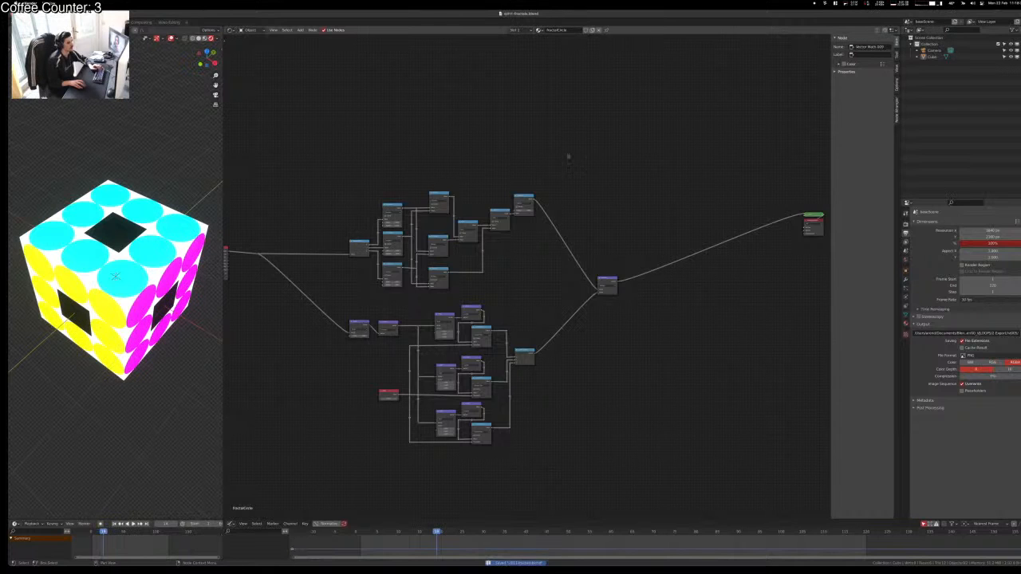
{"action": "scroll", "coordinate": [568, 157], "scroll_direction": "down", "scroll_amount": 1}
{"action": "middle_click_drag", "start_coordinate": [568, 157], "coordinate": [604, 118]}
{"action": "left_click_drag", "start_coordinate": [720, 81], "coordinate": [381, 451]}
{"action": "left_click_drag", "start_coordinate": [323, 95], "coordinate": [729, 463]}
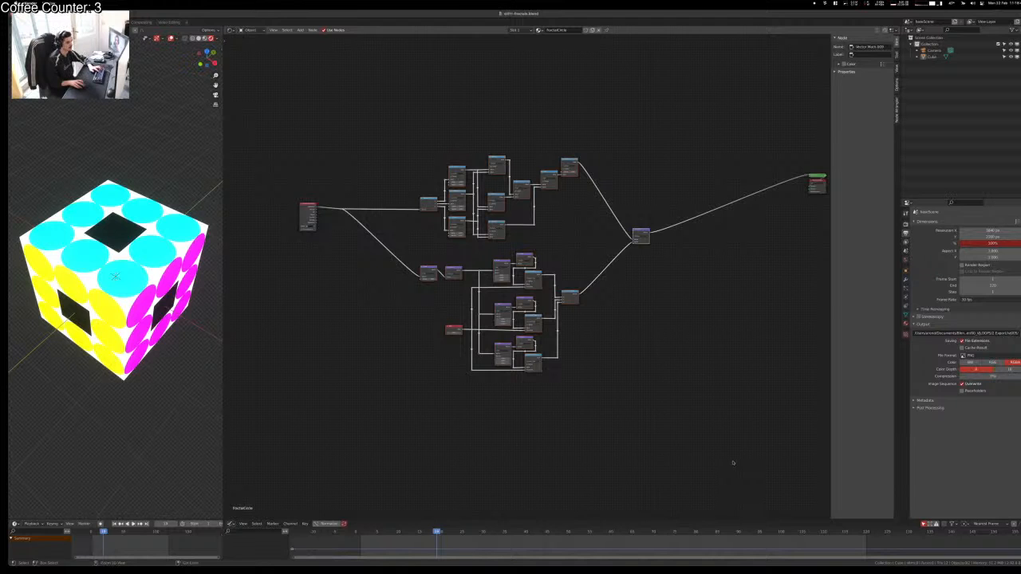
{"action": "key", "text": "ctrl+g"}
{"action": "key", "text": "Tab"}
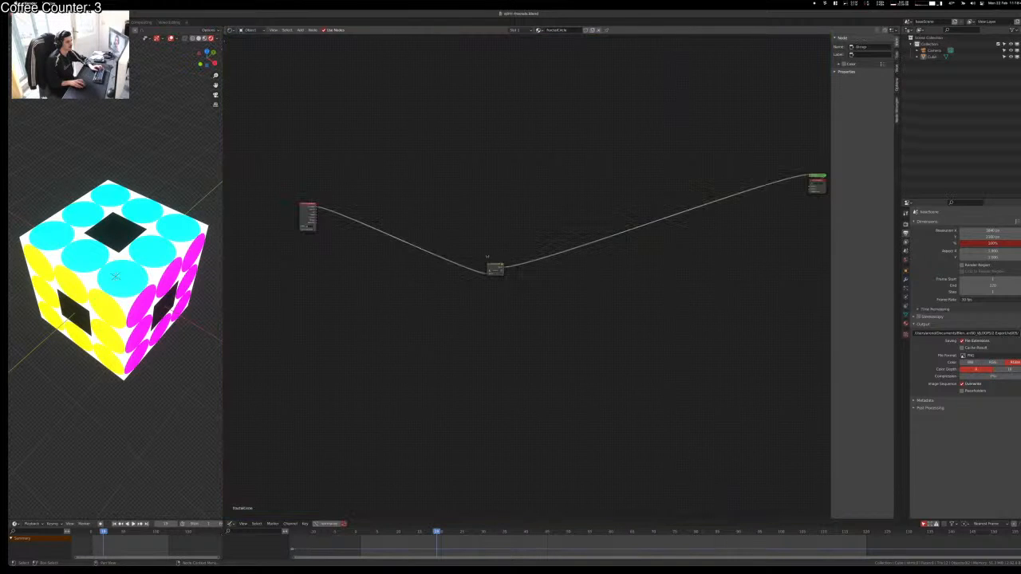
{"action": "scroll", "coordinate": [486, 245], "scroll_direction": "up", "scroll_amount": 7}
{"action": "middle_click_drag", "start_coordinate": [488, 292], "coordinate": [653, 385]}
{"action": "left_click_drag", "start_coordinate": [645, 351], "coordinate": [400, 250]}
{"action": "key", "text": "shift+d"}
{"action": "left_click", "coordinate": [435, 235]}
{"action": "middle_click_drag", "start_coordinate": [134, 249], "coordinate": [139, 227]}
{"action": "left_click", "coordinate": [513, 296]}
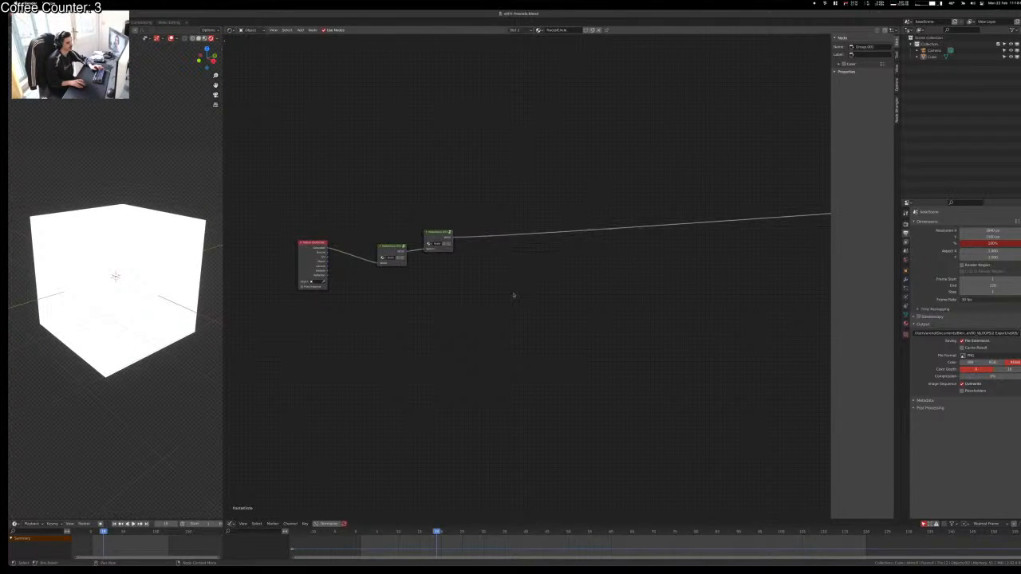
{"action": "left_click", "coordinate": [445, 235]}
{"action": "left_click", "coordinate": [447, 186]}
{"action": "key", "text": "shift+a"}
{"action": "type", "text": "s"}
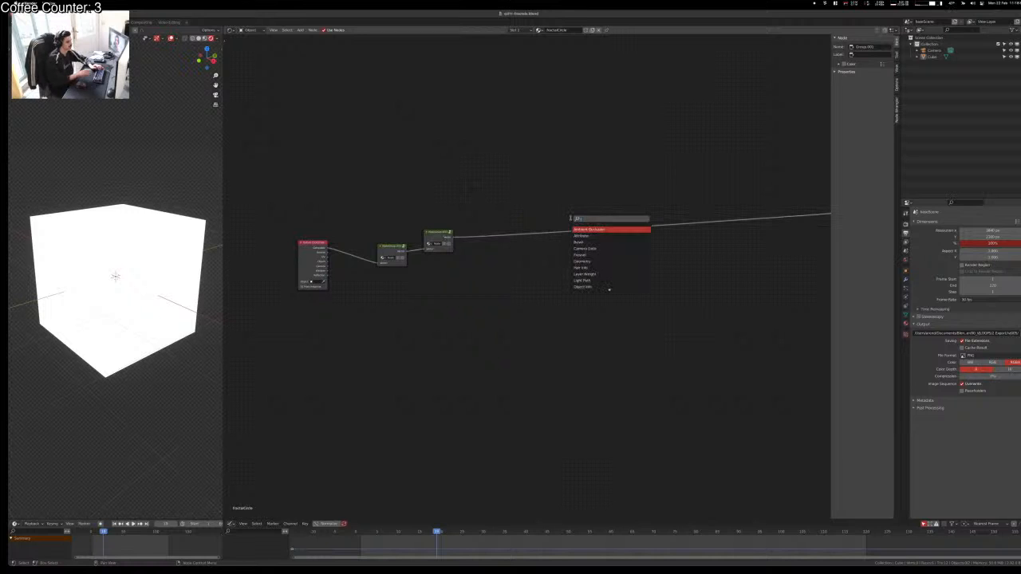
{"action": "type", "text": "len"}
{"action": "key", "text": "Return"}
{"action": "key", "text": "Escape"}
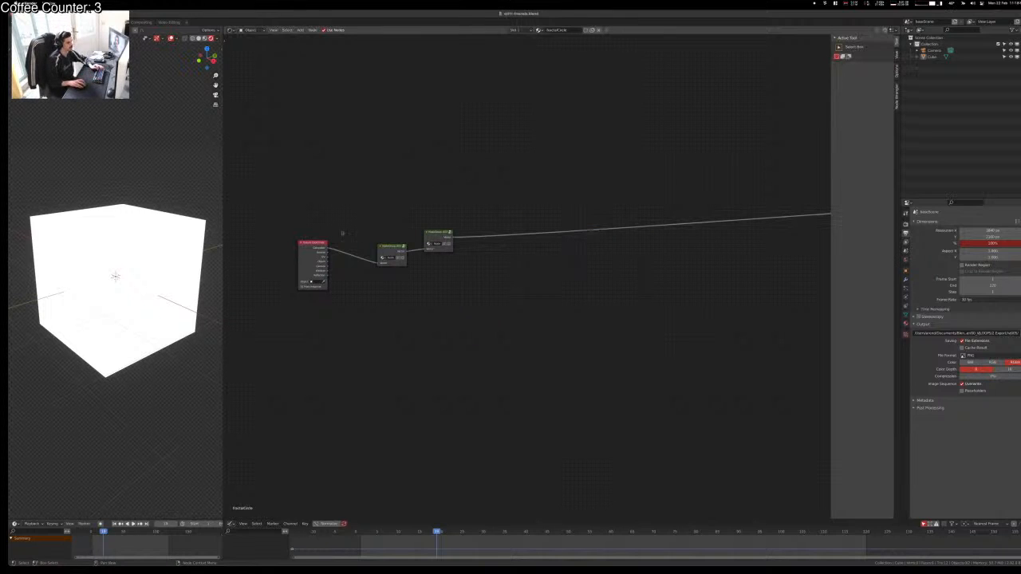
{"action": "key", "text": "ctrl+z"}
{"action": "key", "text": "ctrl+z"}
{"action": "key", "text": "ctrl+z"}
{"action": "key", "text": "ctrl+z"}
{"action": "key", "text": "ctrl+z"}
{"action": "key", "text": "ctrl+z"}
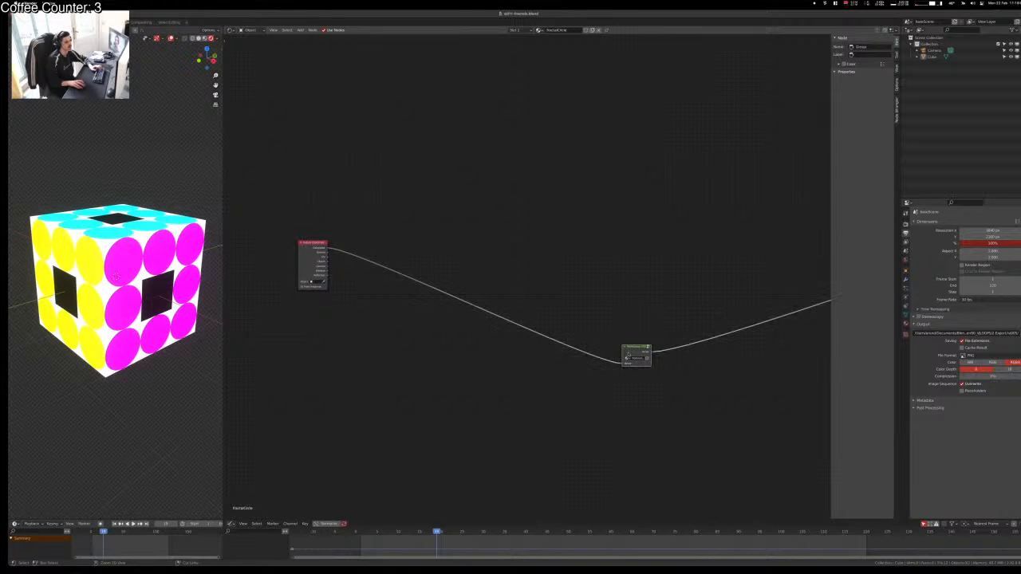
{"action": "key", "text": "ctrl+alt+g"}
Step: Bring the Multiply node and output into view and save the blend file
{"action": "middle_click_drag", "start_coordinate": [738, 300], "coordinate": [485, 234]}
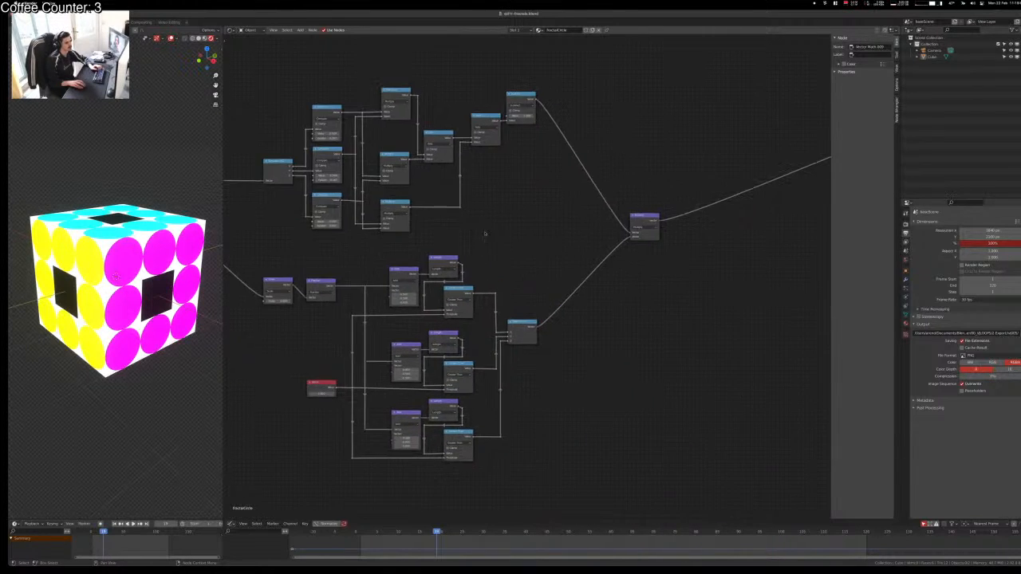
{"action": "middle_click_drag", "start_coordinate": [668, 250], "coordinate": [615, 281]}
{"action": "scroll", "coordinate": [598, 288], "scroll_direction": "down", "scroll_amount": 3}
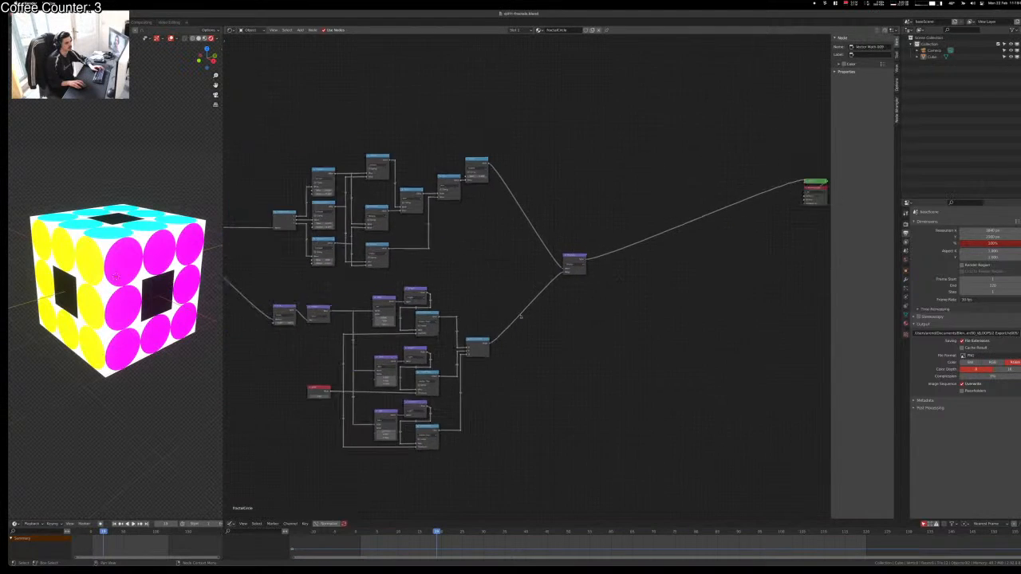
{"action": "middle_click_drag", "start_coordinate": [522, 316], "coordinate": [595, 308]}
{"action": "scroll", "coordinate": [519, 317], "scroll_direction": "up", "scroll_amount": 4}
{"action": "middle_click_drag", "start_coordinate": [520, 307], "coordinate": [557, 255]}
{"action": "key", "text": "ctrl+s"}
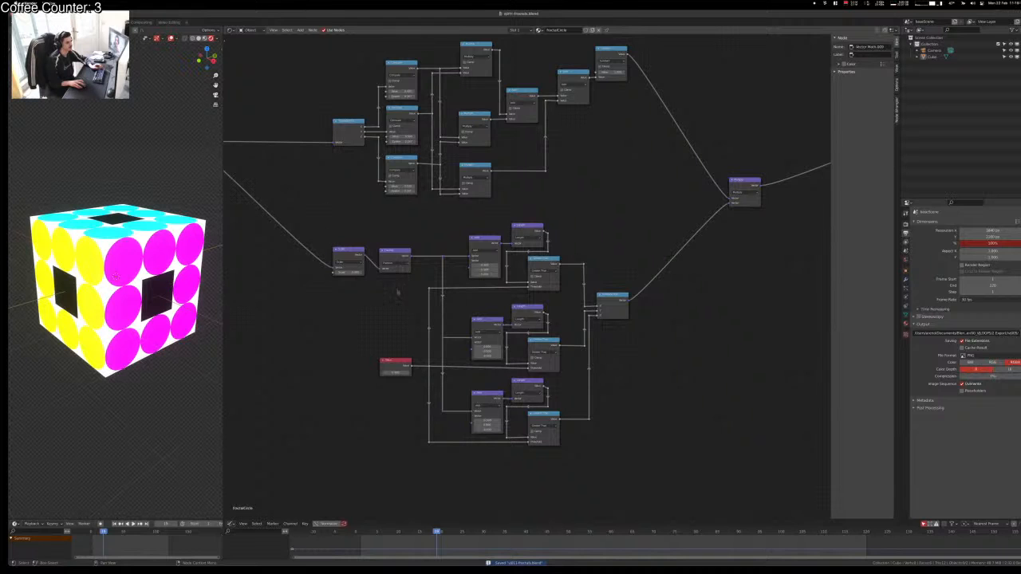
Step: Orbit the cube to a three-quarter view and bring the lower node branch into view
{"action": "middle_click_drag", "start_coordinate": [151, 342], "coordinate": [149, 295]}
{"action": "middle_click_drag", "start_coordinate": [402, 187], "coordinate": [365, 315]}
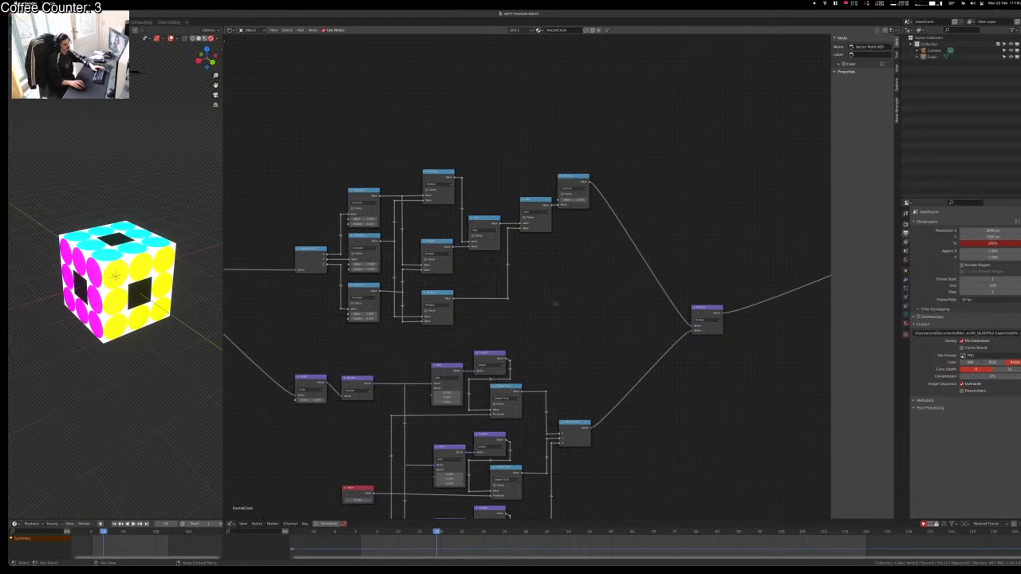
{"action": "middle_click_drag", "start_coordinate": [567, 298], "coordinate": [644, 303]}
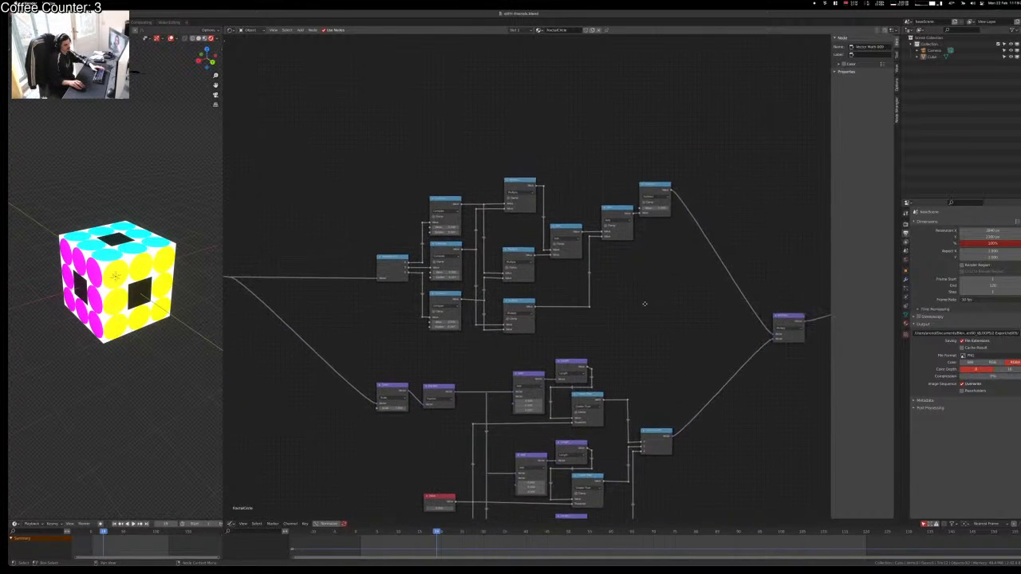
{"action": "middle_click_drag", "start_coordinate": [674, 346], "coordinate": [672, 347]}
{"action": "scroll", "coordinate": [672, 347], "scroll_direction": "down", "scroll_amount": 1}
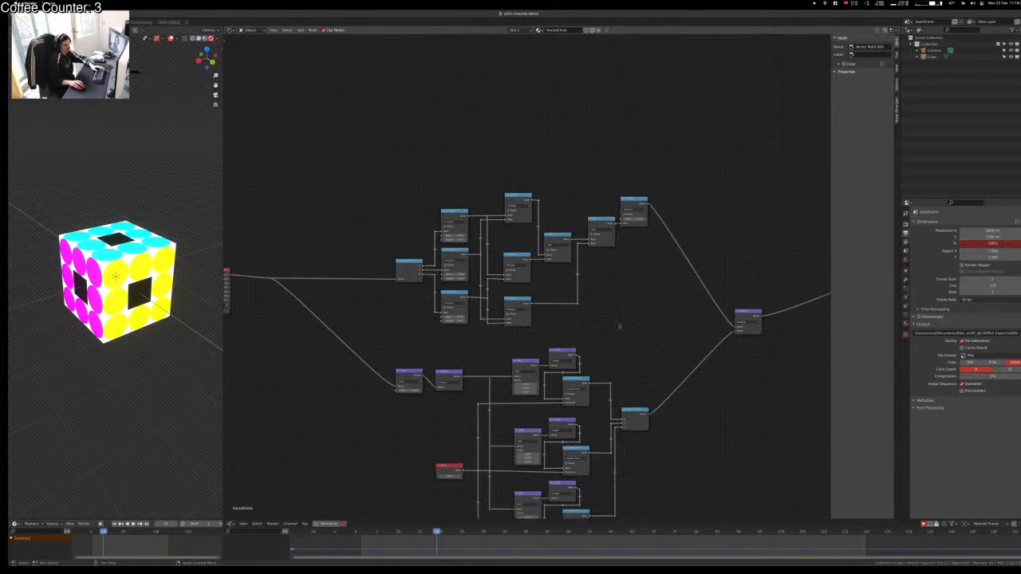
{"action": "scroll", "coordinate": [581, 335], "scroll_direction": "up", "scroll_amount": 2}
{"action": "middle_click_drag", "start_coordinate": [567, 345], "coordinate": [610, 290]}
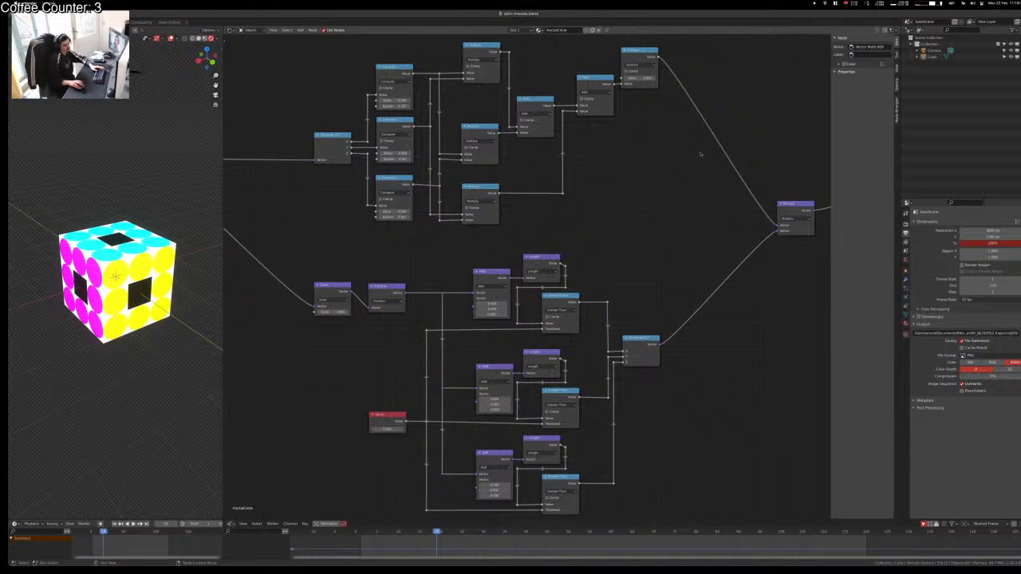
{"action": "middle_click_drag", "start_coordinate": [677, 185], "coordinate": [550, 185]}
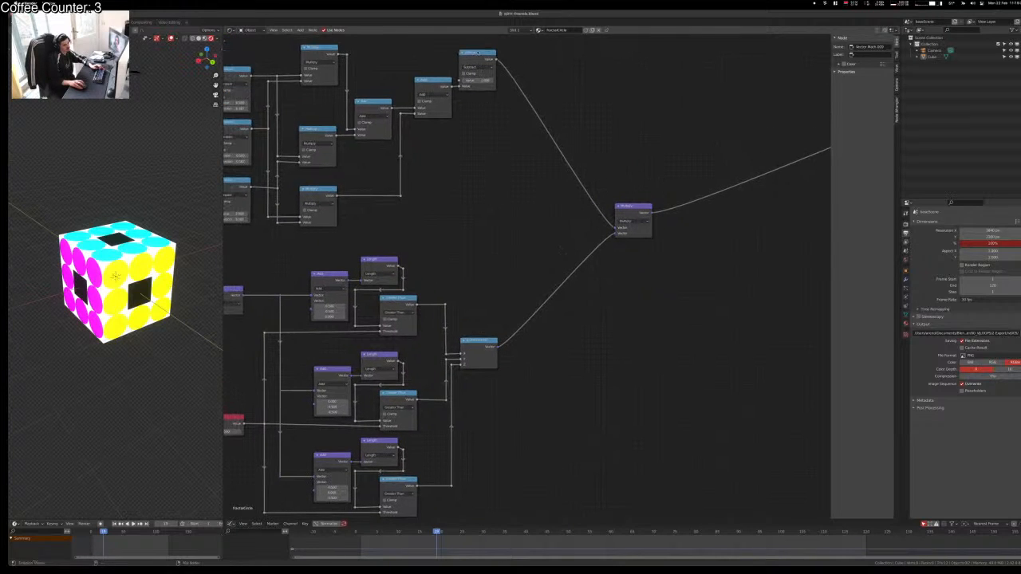
Step: Preview the Subtract output, then the Combine XYZ dot pattern, on the cube
{"action": "left_click", "coordinate": [494, 72], "text": "ctrl+shift"}
{"action": "left_click", "coordinate": [475, 354], "text": "ctrl+shift"}
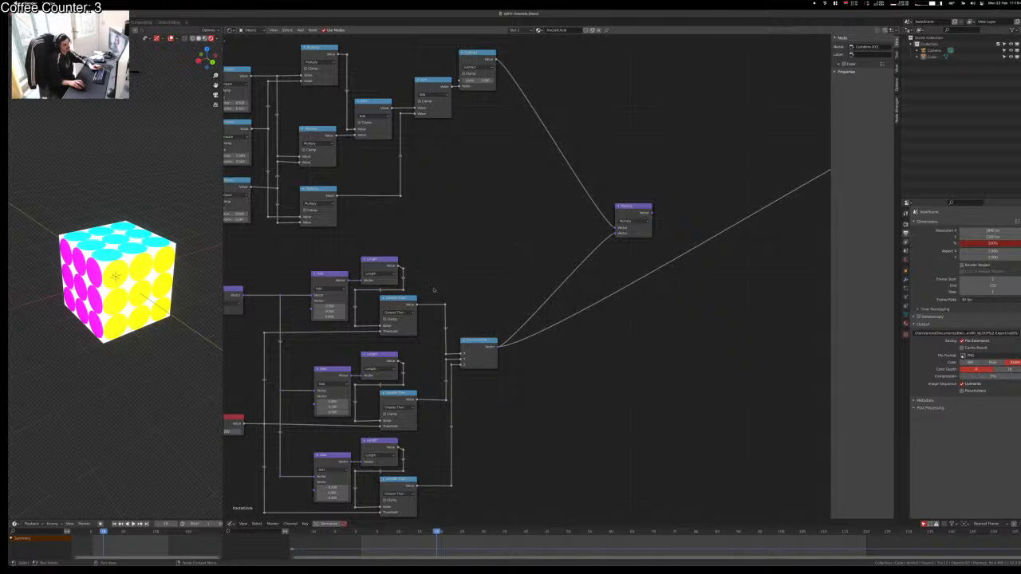
{"action": "middle_click_drag", "start_coordinate": [148, 299], "coordinate": [169, 303]}
{"action": "middle_click_drag", "start_coordinate": [456, 229], "coordinate": [640, 275]}
{"action": "scroll", "coordinate": [572, 330], "scroll_direction": "down", "scroll_amount": 3}
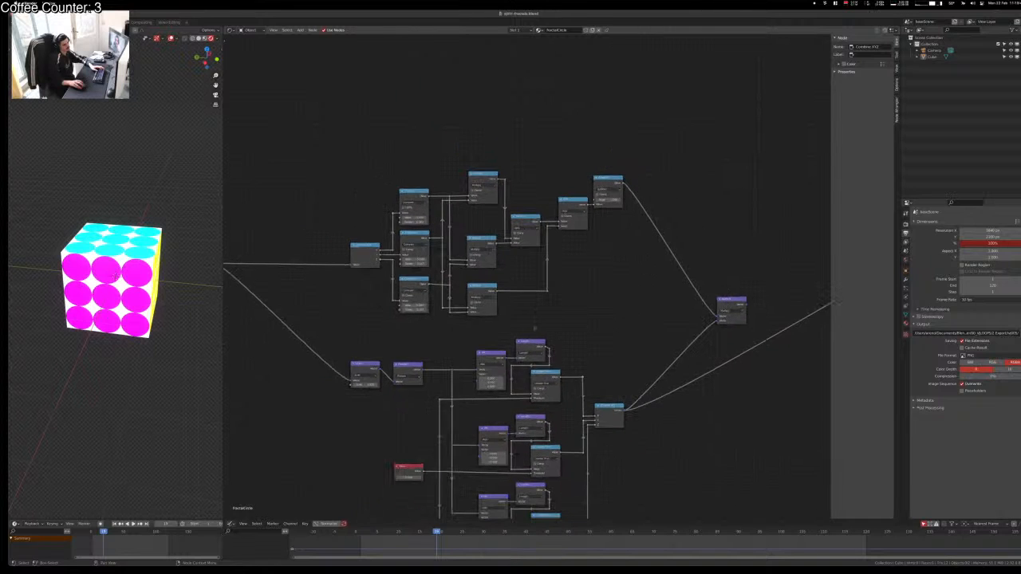
Step: Preview the Vector Math, Subtract and Length outputs on the cube, then cut the preview link
{"action": "middle_click_drag", "start_coordinate": [592, 309], "coordinate": [711, 295]}
{"action": "scroll", "coordinate": [548, 364], "scroll_direction": "up", "scroll_amount": 4}
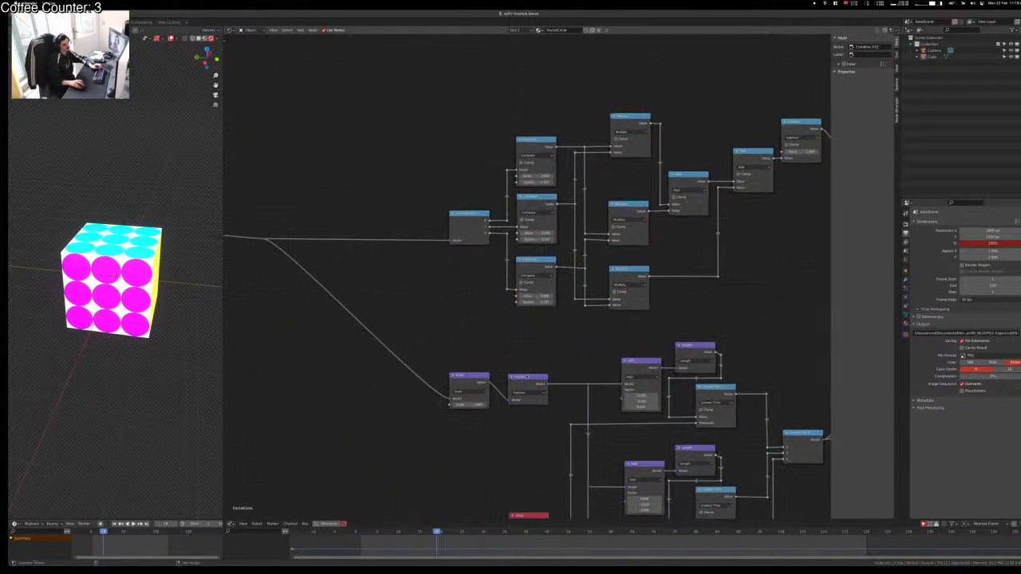
{"action": "left_click", "coordinate": [526, 376], "text": "ctrl+shift"}
{"action": "middle_click_drag", "start_coordinate": [639, 323], "coordinate": [400, 311]}
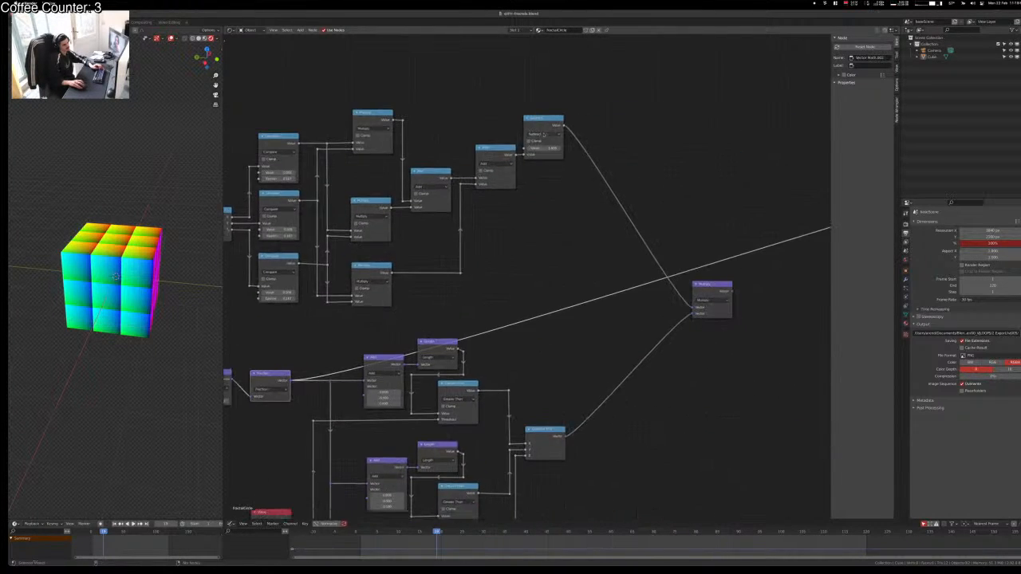
{"action": "left_click", "coordinate": [551, 125], "text": "ctrl+shift"}
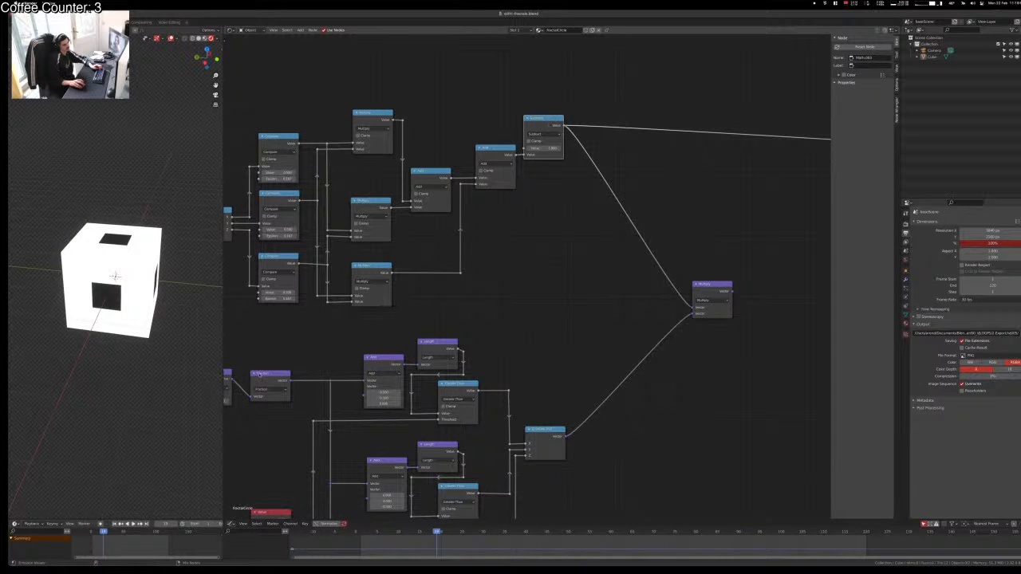
{"action": "left_click", "coordinate": [433, 347], "text": "ctrl+shift"}
{"action": "right_click_drag", "start_coordinate": [580, 318], "coordinate": [592, 281], "text": "ctrl"}
Step: Duplicate the Multiply node, feed it from Subtract and Fraction, and move it up and right
{"action": "left_click", "coordinate": [710, 288]}
{"action": "key", "text": "shift+d"}
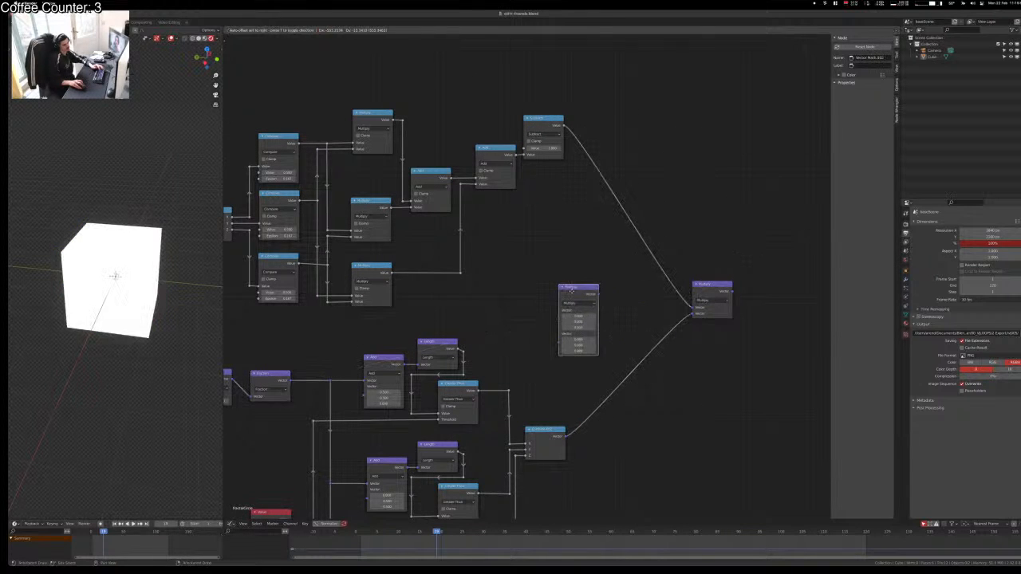
{"action": "left_click", "coordinate": [576, 291]}
{"action": "right_click_drag", "start_coordinate": [539, 130], "coordinate": [585, 247], "text": "alt"}
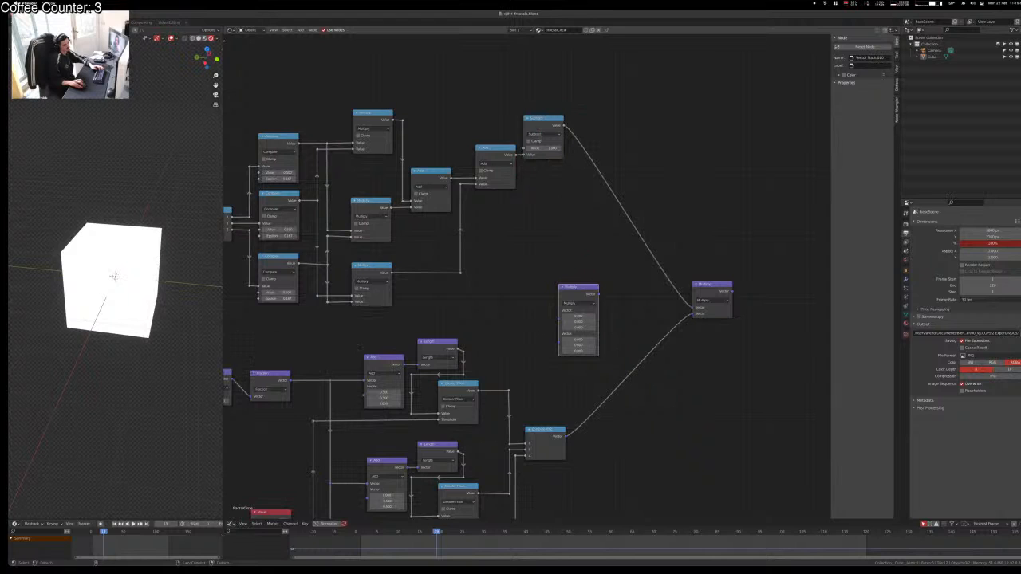
{"action": "left_click_drag", "start_coordinate": [563, 127], "coordinate": [559, 325]}
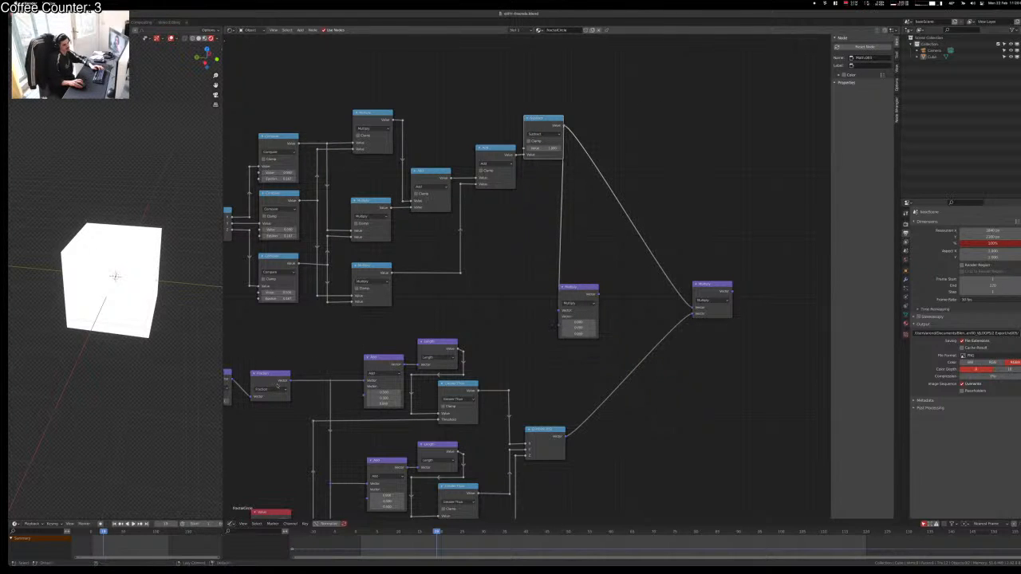
{"action": "right_click_drag", "start_coordinate": [277, 385], "coordinate": [581, 309], "text": "alt"}
{"action": "left_click_drag", "start_coordinate": [590, 294], "coordinate": [727, 77]}
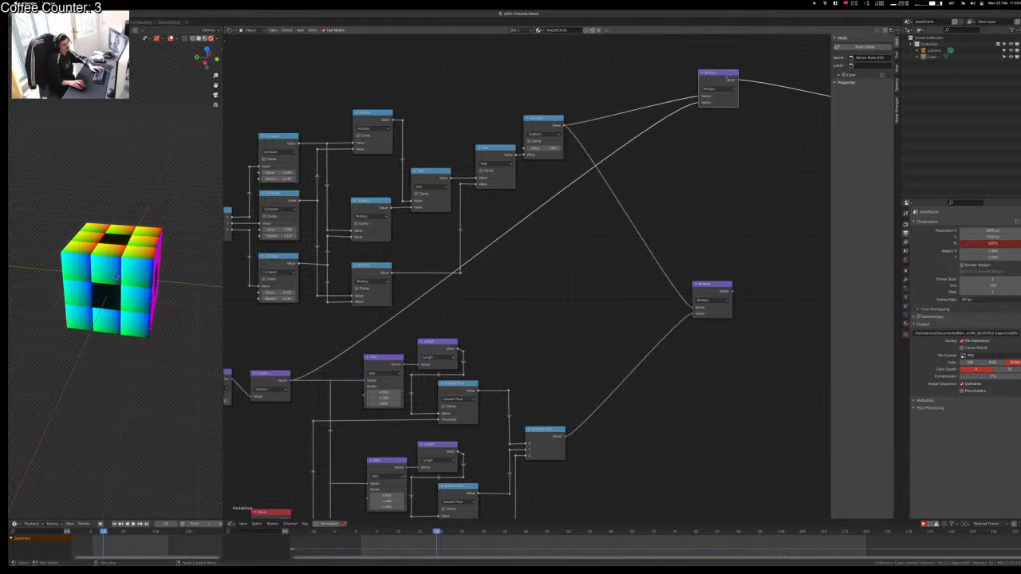
{"action": "left_click", "coordinate": [725, 160]}
Step: Frame the whole node tree and move the lower combining node down and left
{"action": "middle_click_drag", "start_coordinate": [724, 163], "coordinate": [571, 273]}
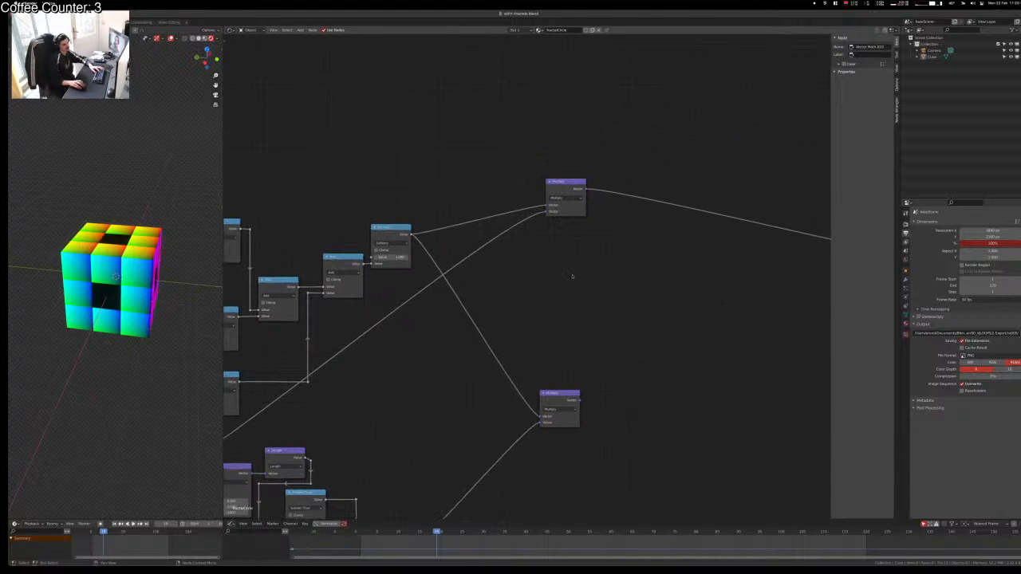
{"action": "scroll", "coordinate": [428, 417], "scroll_direction": "down", "scroll_amount": 3}
{"action": "middle_click_drag", "start_coordinate": [479, 355], "coordinate": [643, 241]}
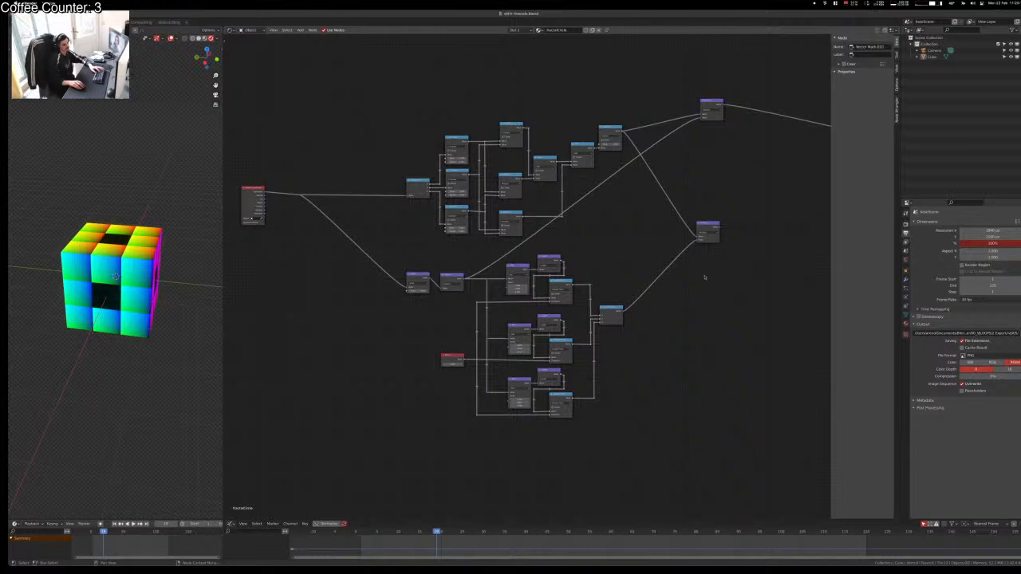
{"action": "scroll", "coordinate": [502, 281], "scroll_direction": "up", "scroll_amount": 3}
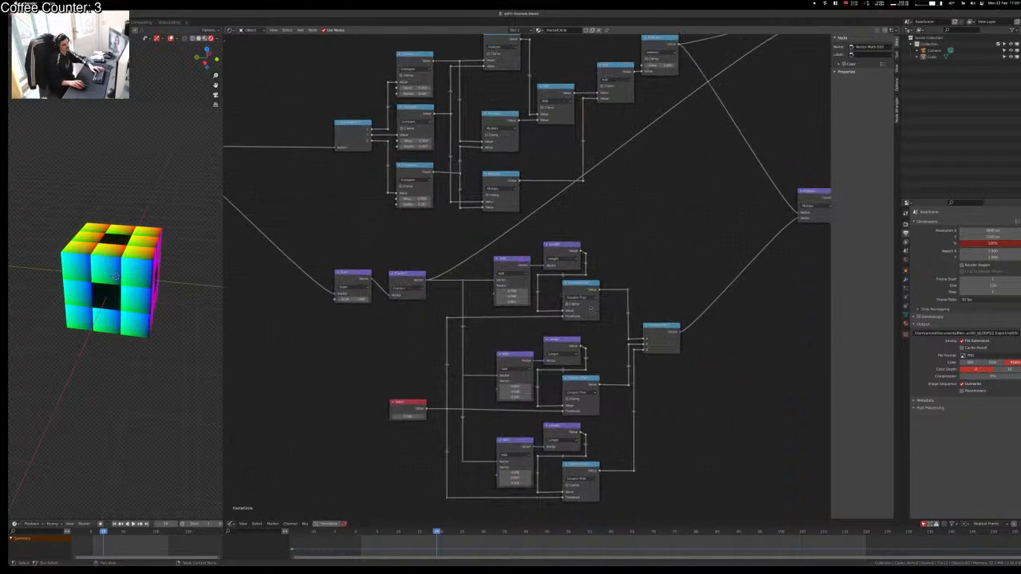
{"action": "mouse_move", "coordinate": [703, 312]}
{"action": "middle_mouse_down"}
{"action": "mouse_move", "coordinate": [579, 298]}
{"action": "mouse_move", "coordinate": [698, 293]}
{"action": "middle_mouse_up"}
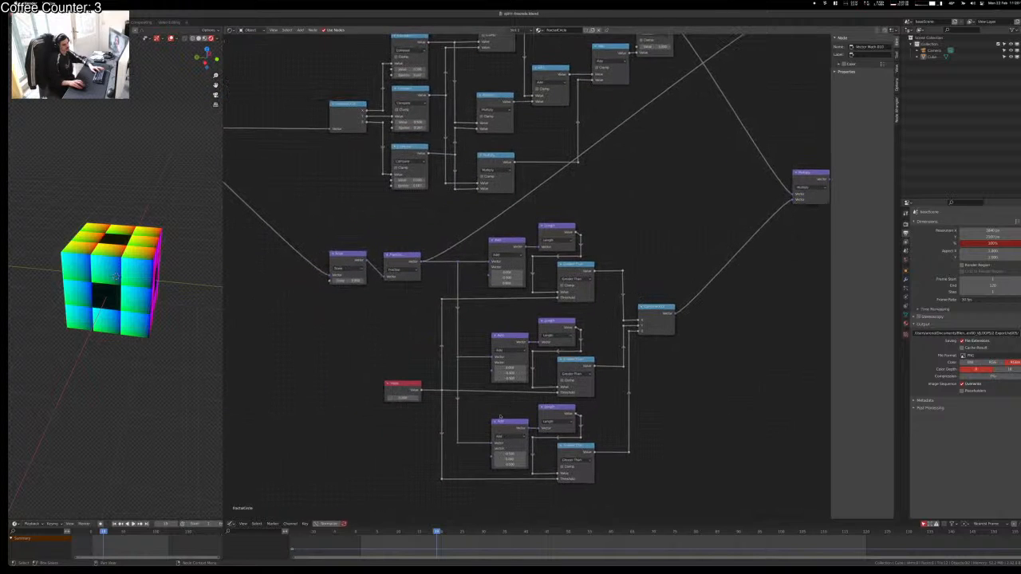
{"action": "middle_click_drag", "start_coordinate": [658, 361], "coordinate": [520, 473]}
{"action": "scroll", "coordinate": [576, 417], "scroll_direction": "down", "scroll_amount": 1}
{"action": "middle_click_drag", "start_coordinate": [611, 336], "coordinate": [564, 225]}
{"action": "left_click_drag", "start_coordinate": [503, 186], "coordinate": [477, 261]}
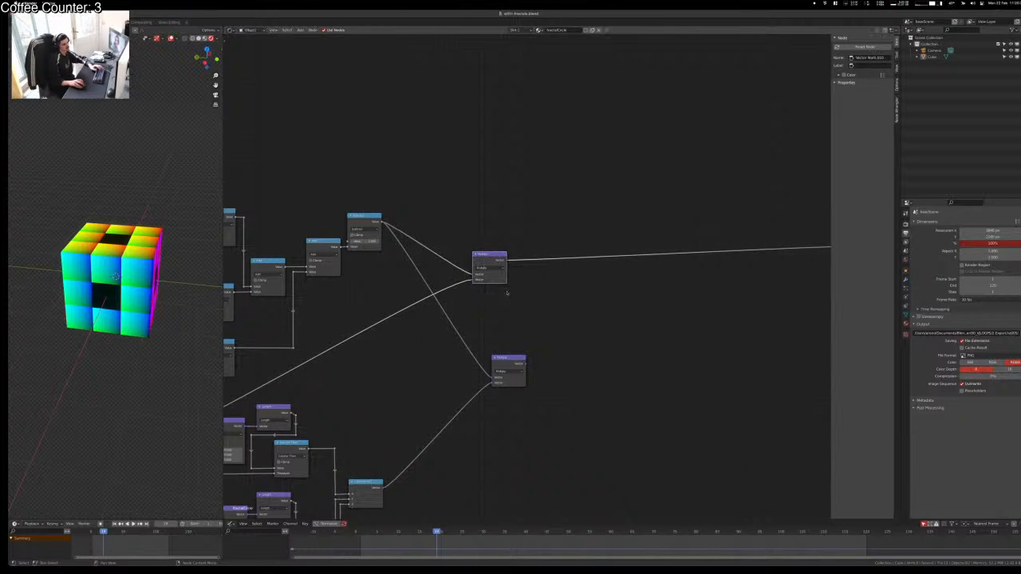
Step: Preview the lower node, Length and Greater Than outputs on the cube
{"action": "left_click", "coordinate": [518, 364], "text": "ctrl+shift"}
{"action": "key", "text": "Home"}
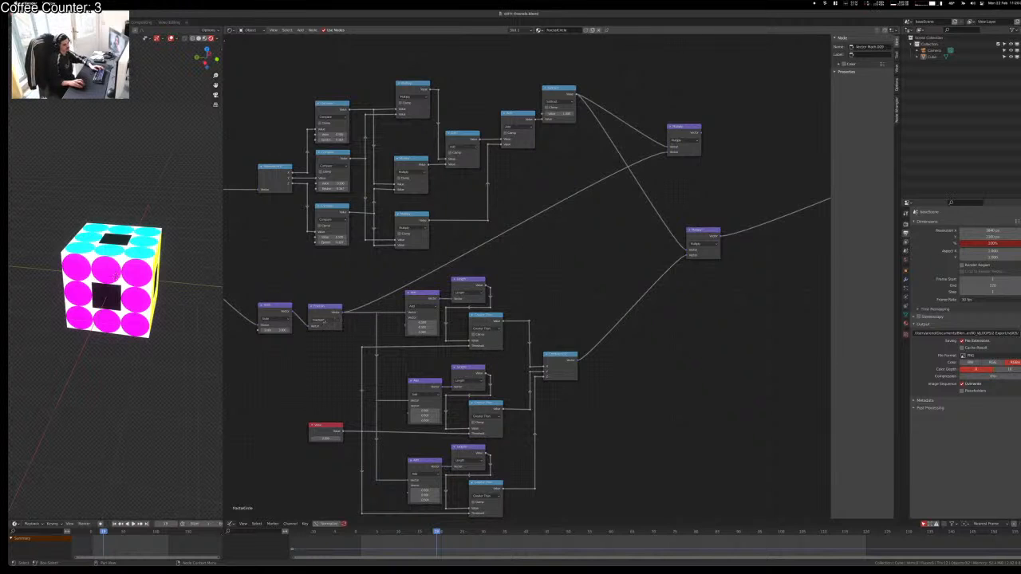
{"action": "left_click", "coordinate": [323, 311], "text": "ctrl+shift"}
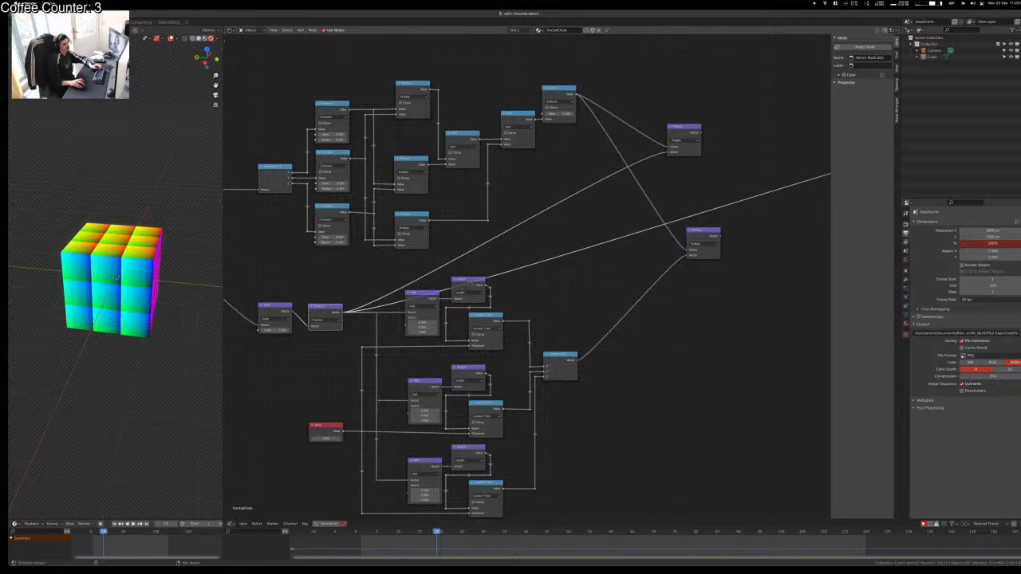
{"action": "left_click", "coordinate": [472, 287], "text": "ctrl+shift"}
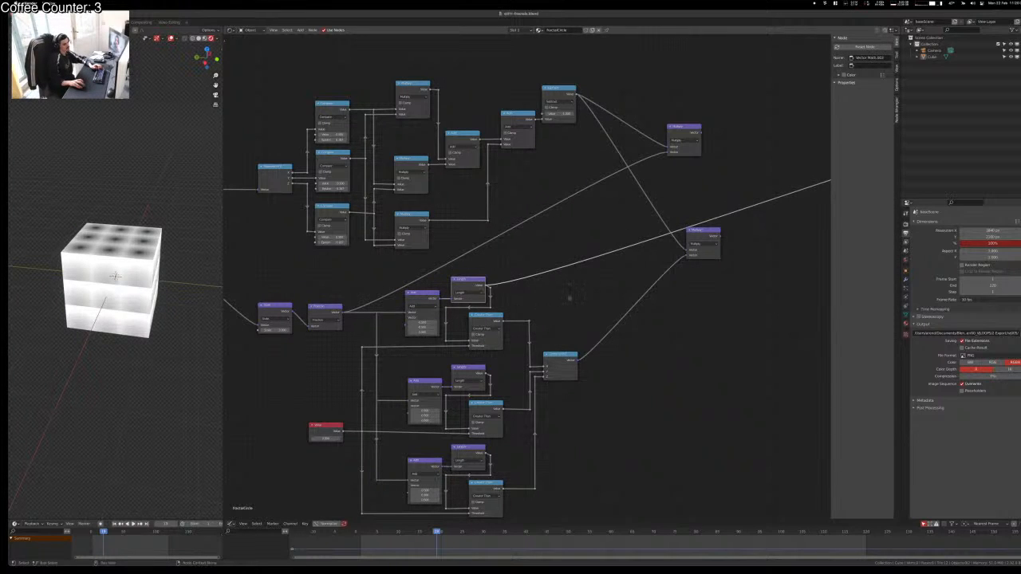
{"action": "left_click", "coordinate": [569, 295]}
{"action": "left_click", "coordinate": [474, 315], "text": "ctrl+shift"}
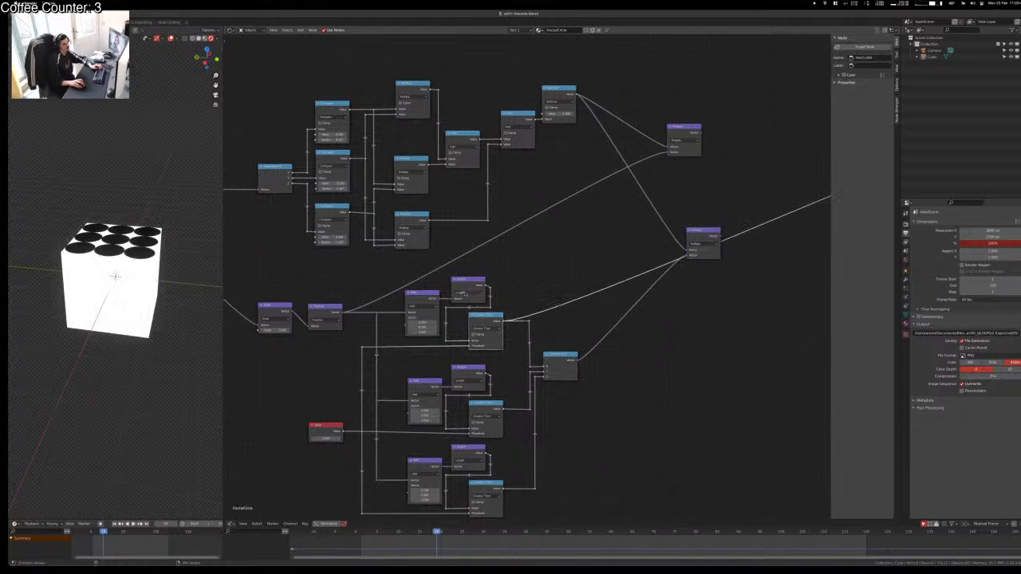
{"action": "left_click", "coordinate": [472, 287], "text": "ctrl+shift"}
Step: Mute the three Greater Than nodes and route the final Multiply back to the output
{"action": "left_click", "coordinate": [481, 321]}
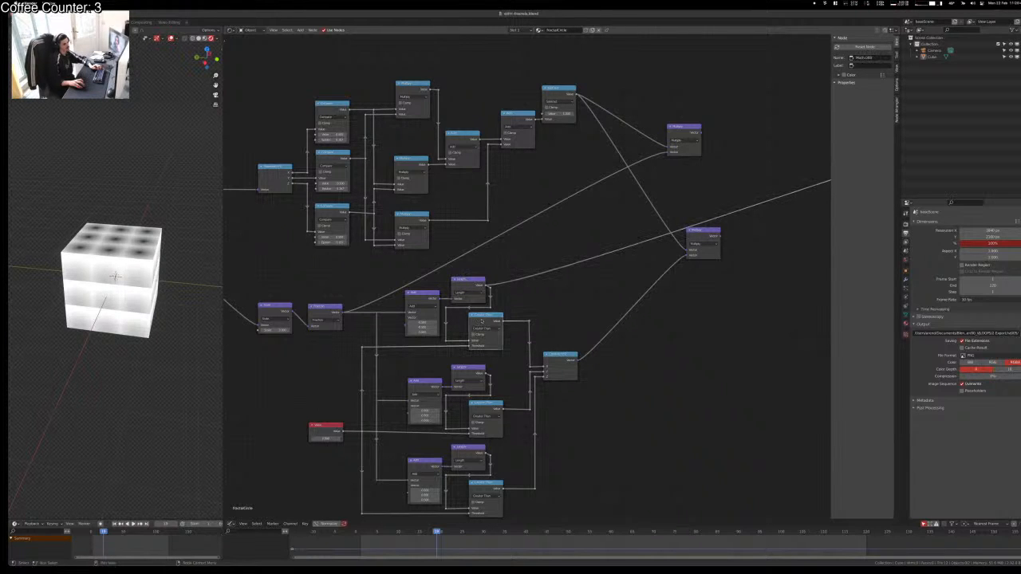
{"action": "key", "text": "m"}
{"action": "left_click", "coordinate": [483, 405]}
{"action": "key", "text": "m"}
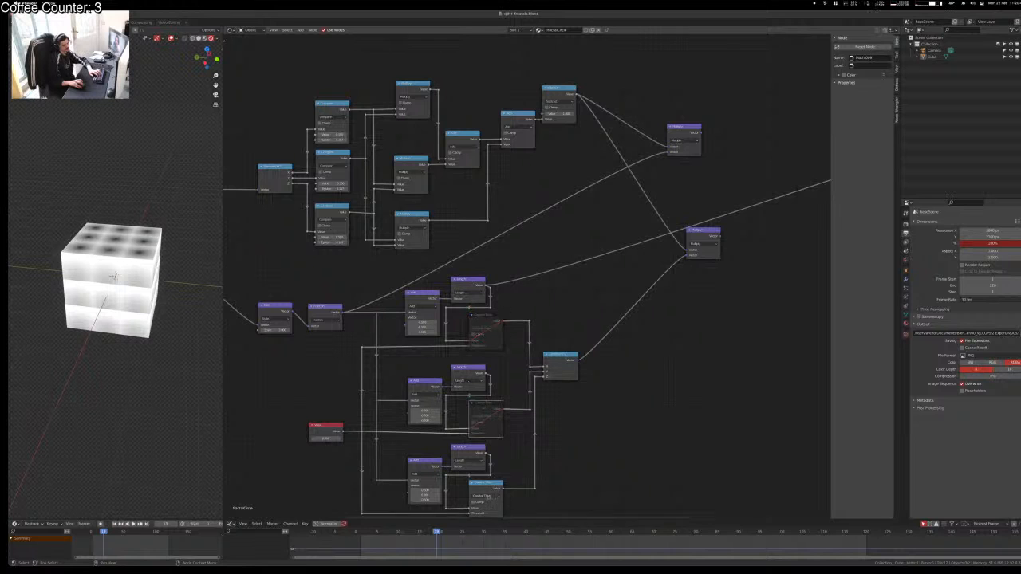
{"action": "left_click", "coordinate": [485, 484]}
{"action": "key", "text": "m"}
{"action": "left_click", "coordinate": [578, 399]}
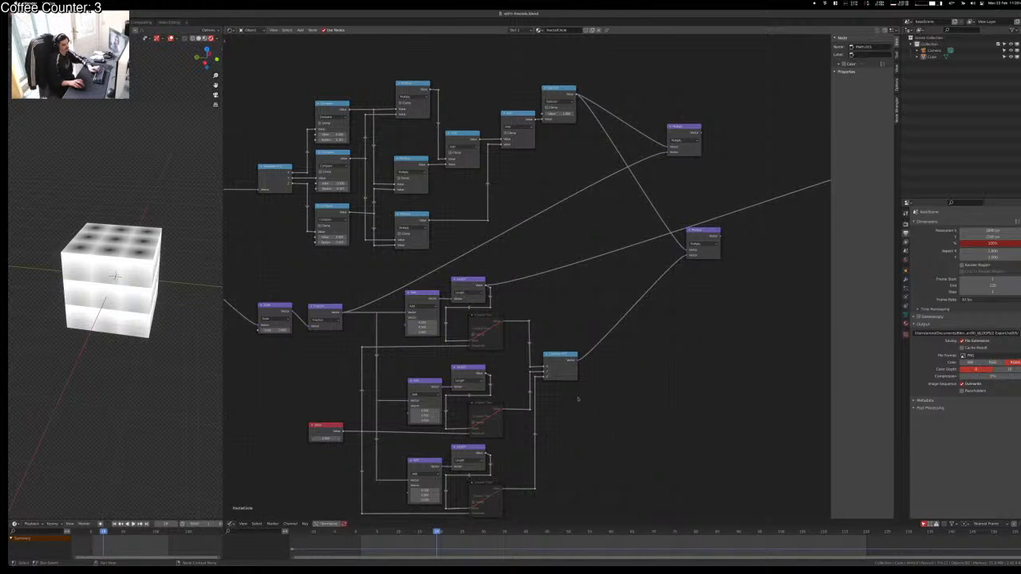
{"action": "left_click", "coordinate": [563, 361], "text": "ctrl+shift"}
{"action": "left_click", "coordinate": [703, 239], "text": "ctrl+shift"}
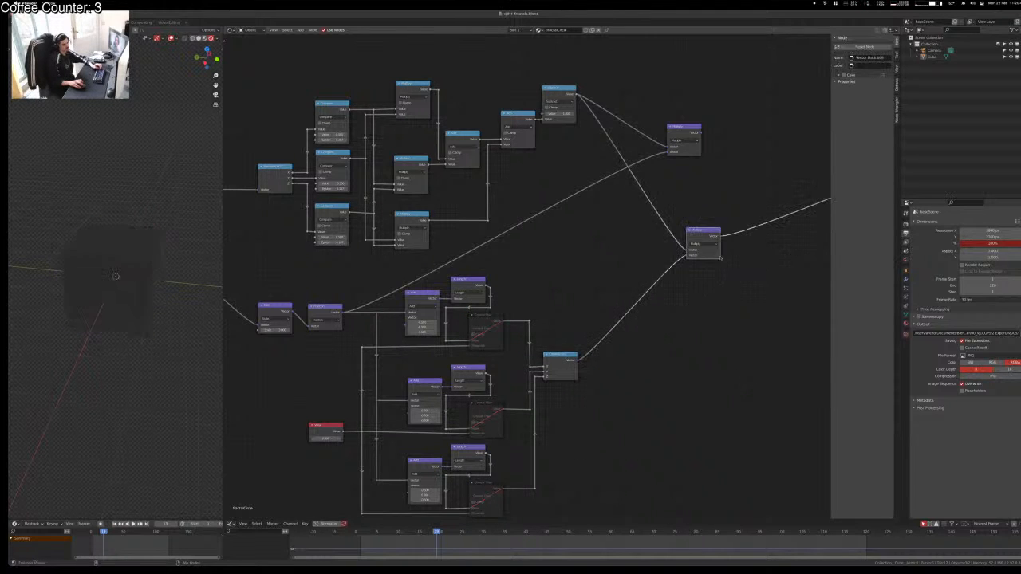
Step: Box-select the entire node network, group it with Ctrl+G and return to the main tree
{"action": "middle_click_drag", "start_coordinate": [749, 319], "coordinate": [606, 391]}
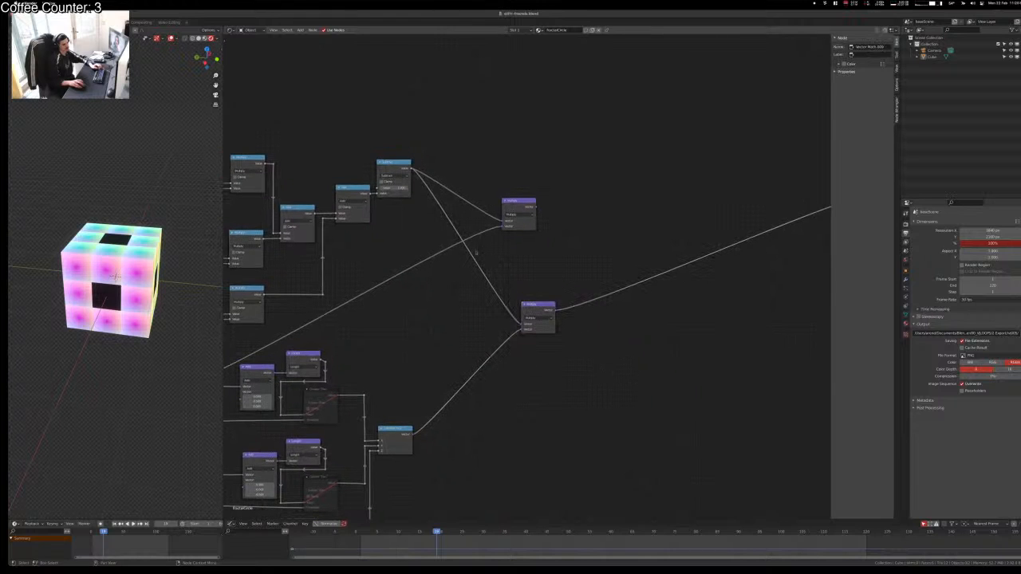
{"action": "scroll", "coordinate": [421, 294], "scroll_direction": "down", "scroll_amount": 2}
{"action": "middle_click_drag", "start_coordinate": [421, 294], "coordinate": [675, 314]}
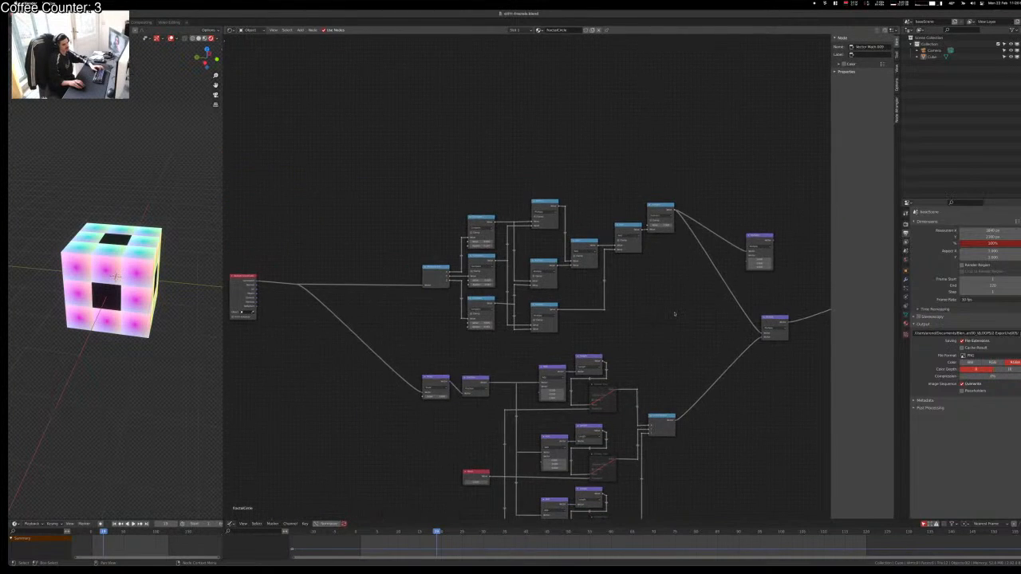
{"action": "scroll", "coordinate": [675, 314], "scroll_direction": "down", "scroll_amount": 3}
{"action": "left_click_drag", "start_coordinate": [693, 138], "coordinate": [285, 479]}
{"action": "key", "text": "ctrl+g"}
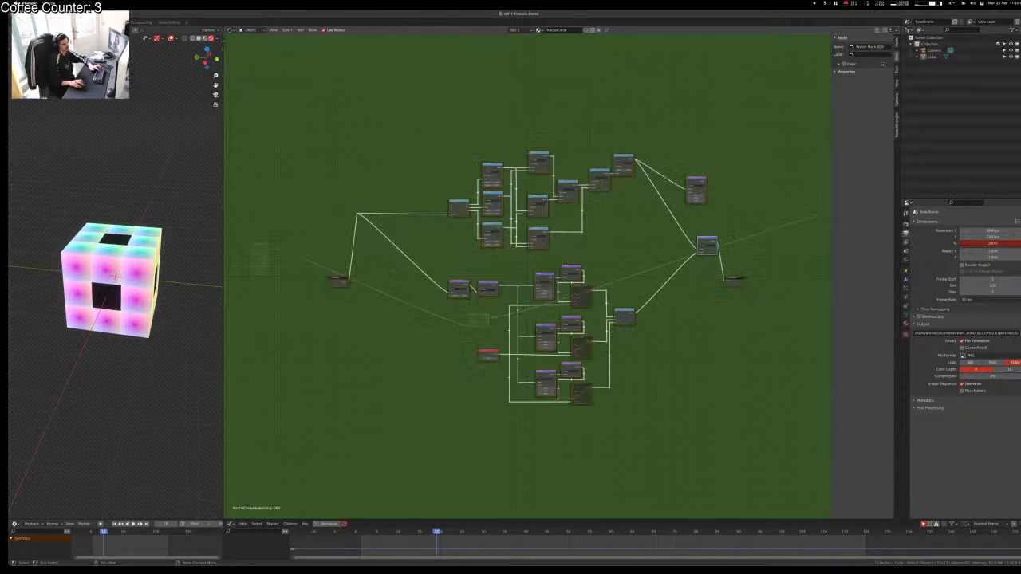
{"action": "key", "text": "Tab"}
{"action": "scroll", "coordinate": [432, 331], "scroll_direction": "up", "scroll_amount": 2}
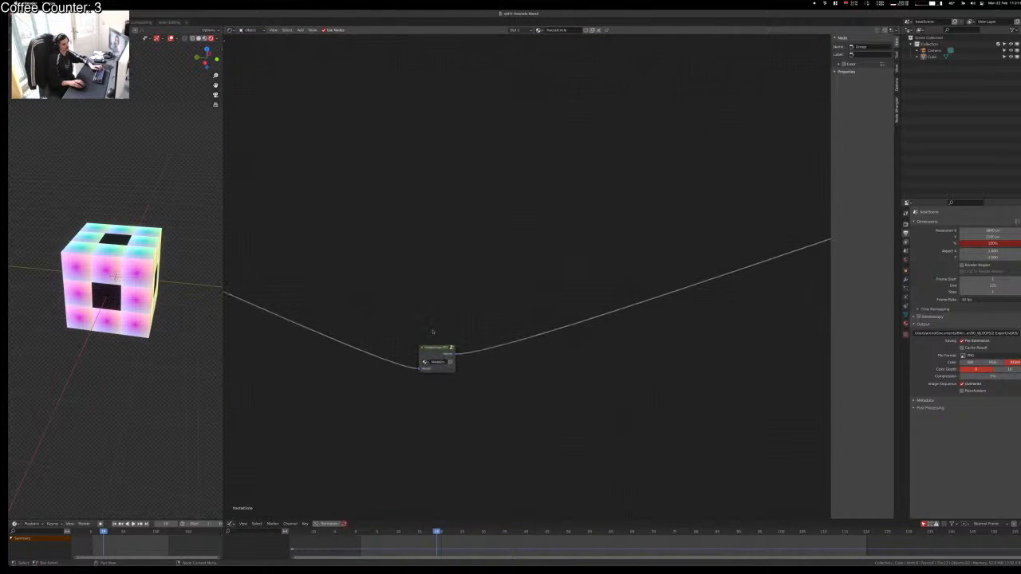
Step: Insert second, third and fourth copies of the node group into the chain
{"action": "key", "text": "shift+d"}
{"action": "left_click", "coordinate": [493, 332]}
{"action": "scroll", "coordinate": [450, 317], "scroll_direction": "up", "scroll_amount": 2}
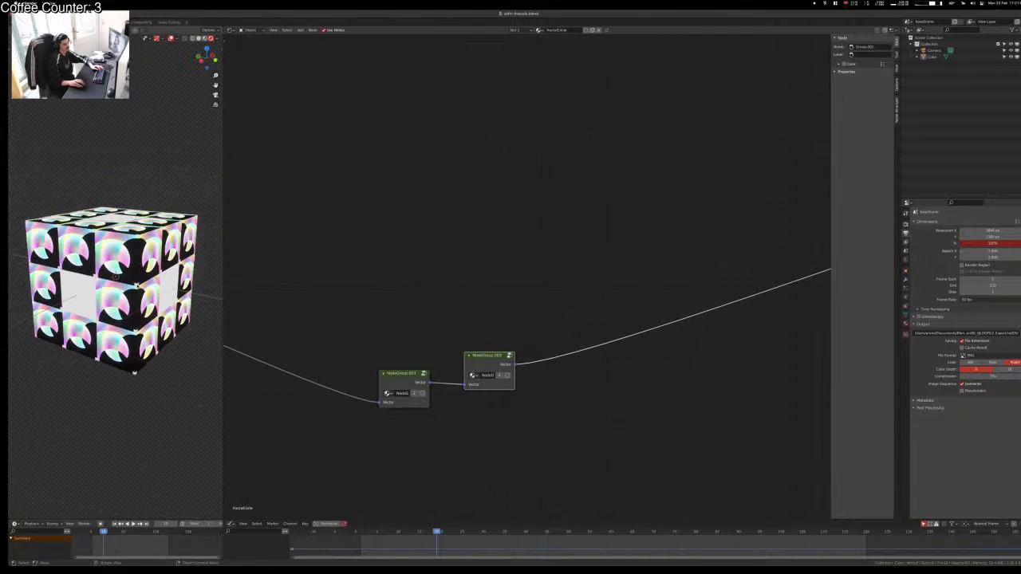
{"action": "key", "text": "shift+d"}
{"action": "left_click", "coordinate": [595, 363]}
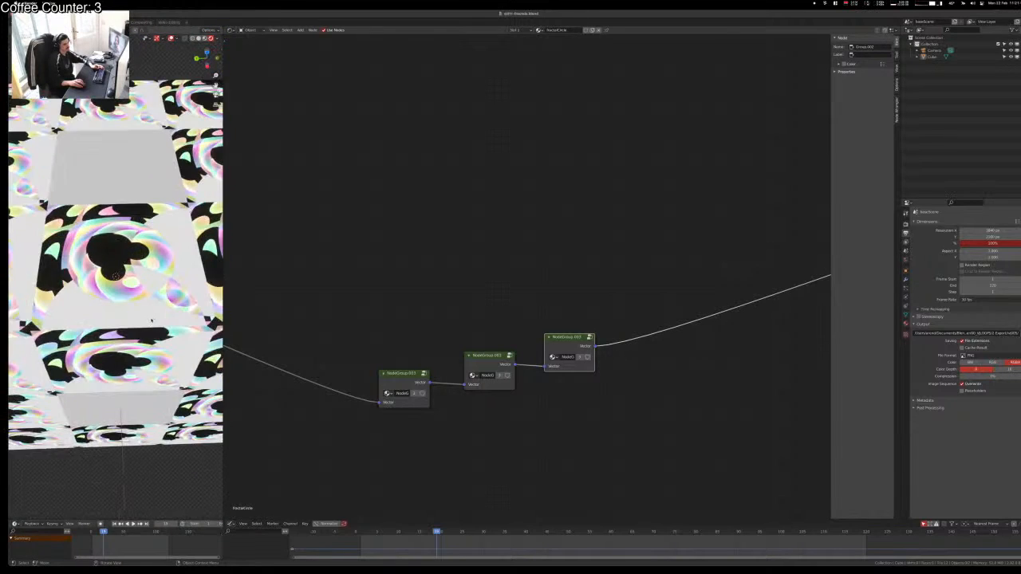
{"action": "key", "text": "shift+d"}
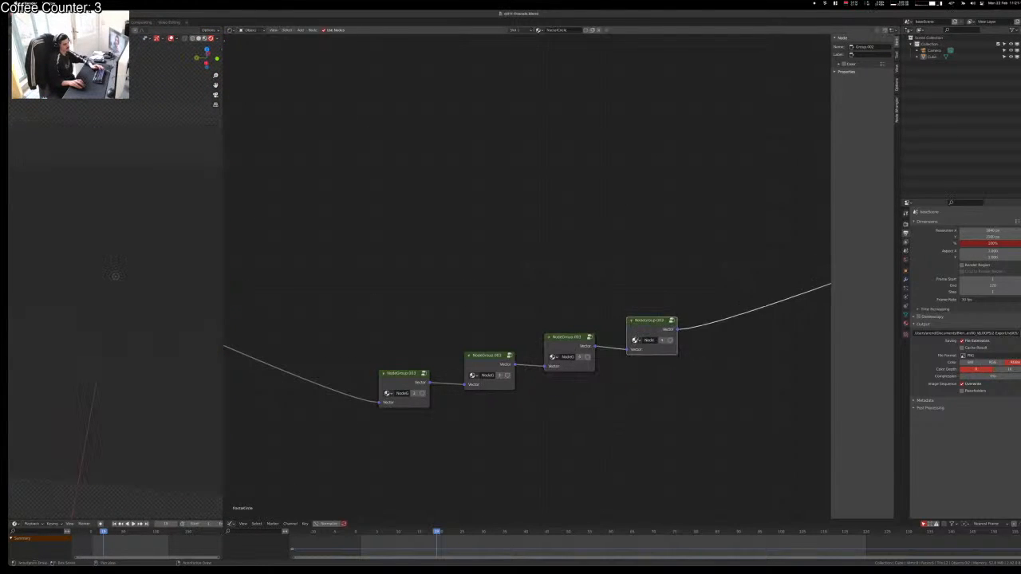
{"action": "left_click", "coordinate": [552, 261]}
Step: Move the four groups left and up, placing the fourth beside the third
{"action": "middle_click_drag", "start_coordinate": [552, 261], "coordinate": [585, 337], "text": "ctrl"}
{"action": "left_click_drag", "start_coordinate": [480, 269], "coordinate": [709, 367]}
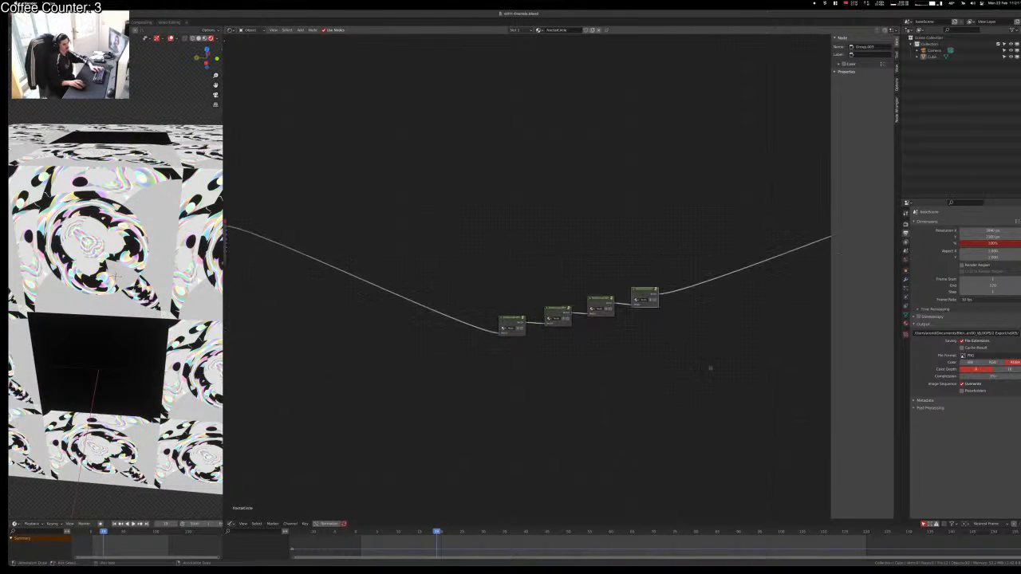
{"action": "key", "text": "g"}
{"action": "left_click", "coordinate": [441, 269]}
{"action": "left_click", "coordinate": [462, 333]}
{"action": "middle_click_drag", "start_coordinate": [463, 333], "coordinate": [370, 214], "text": "ctrl"}
{"action": "middle_click_drag", "start_coordinate": [386, 245], "coordinate": [668, 360]}
{"action": "left_click_drag", "start_coordinate": [549, 241], "coordinate": [527, 251]}
{"action": "left_click", "coordinate": [528, 295]}
Step: Insert a fifth node group copy onto the outgoing link
{"action": "key", "text": "shift+d"}
{"action": "left_click", "coordinate": [622, 251]}
{"action": "left_click", "coordinate": [639, 370]}
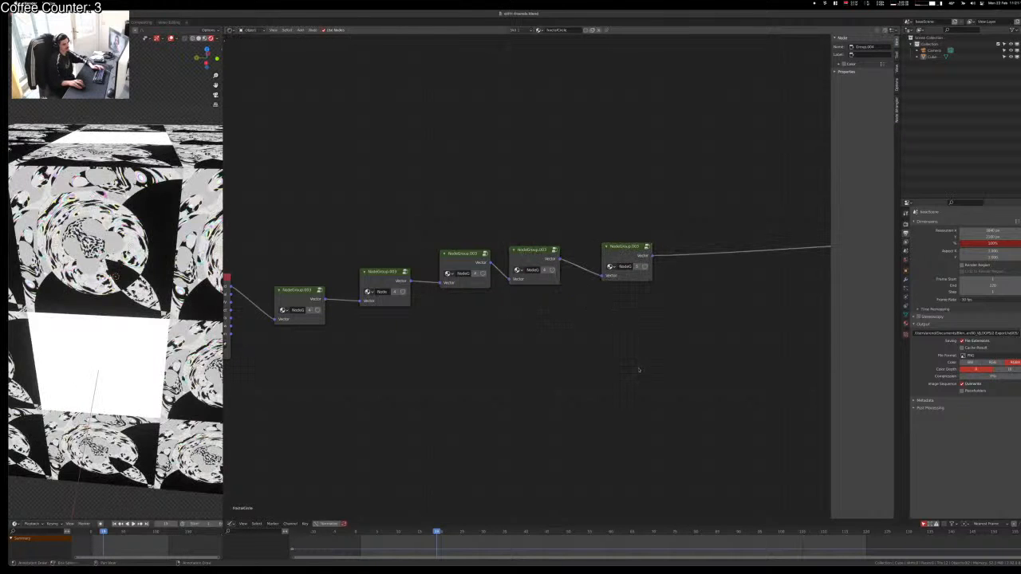
{"action": "middle_click_drag", "start_coordinate": [639, 370], "coordinate": [583, 393]}
Step: Add a Separate RGB node after the last group and preview its red, green and blue channels
{"action": "key", "text": "shift+a"}
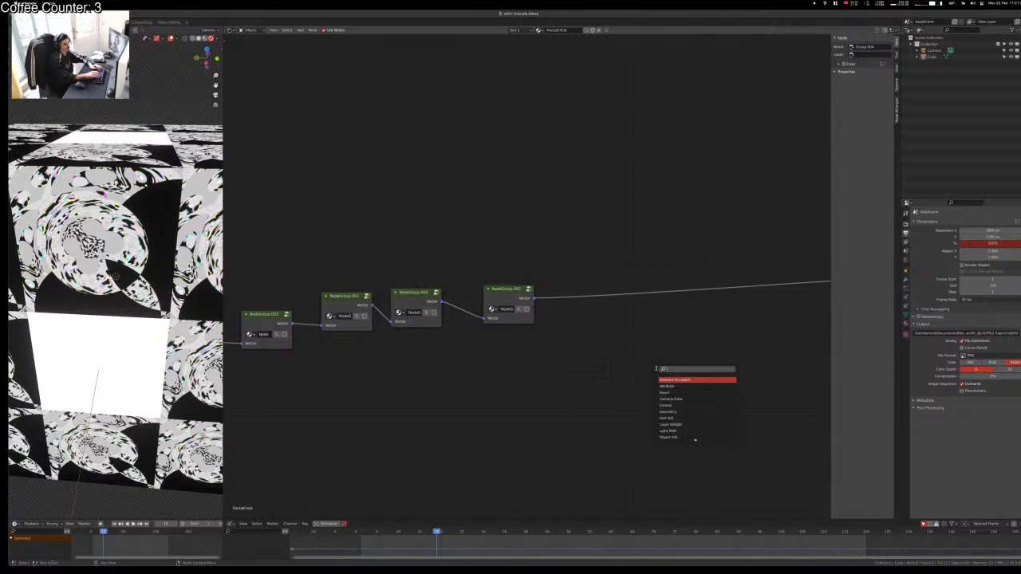
{"action": "type", "text": "sepa"}
{"action": "key", "text": "Down"}
{"action": "key", "text": "Return"}
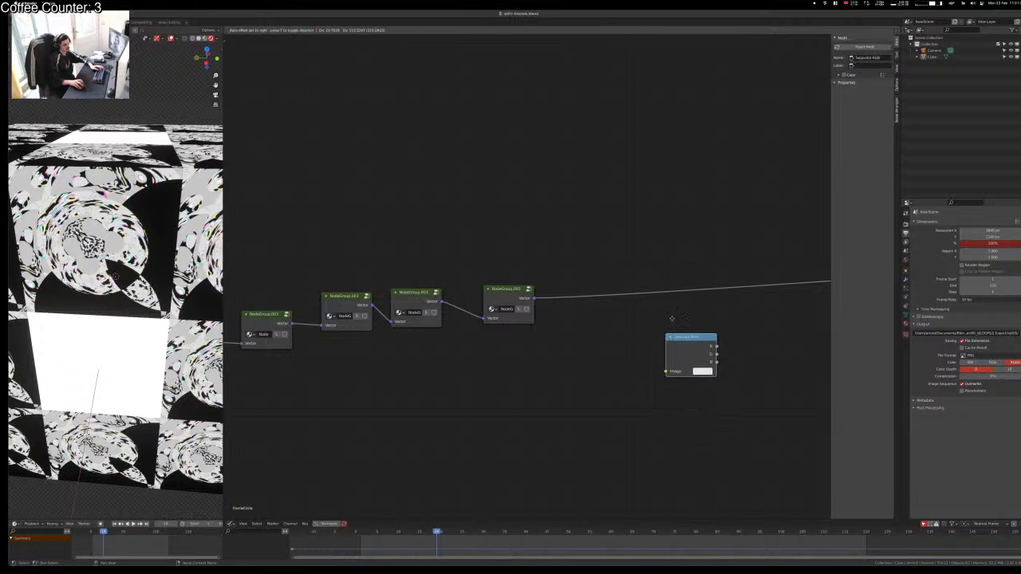
{"action": "left_click", "coordinate": [577, 256]}
{"action": "left_click", "coordinate": [591, 284], "text": "ctrl+shift"}
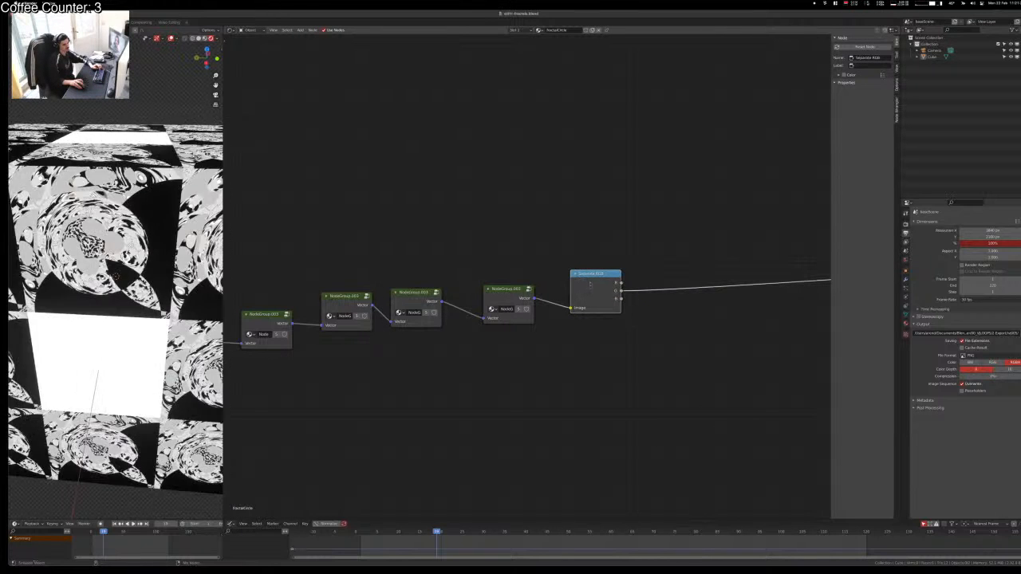
{"action": "left_click", "coordinate": [590, 285], "text": "ctrl+shift"}
{"action": "left_click", "coordinate": [715, 424]}
{"action": "middle_click_drag", "start_coordinate": [678, 420], "coordinate": [616, 448]}
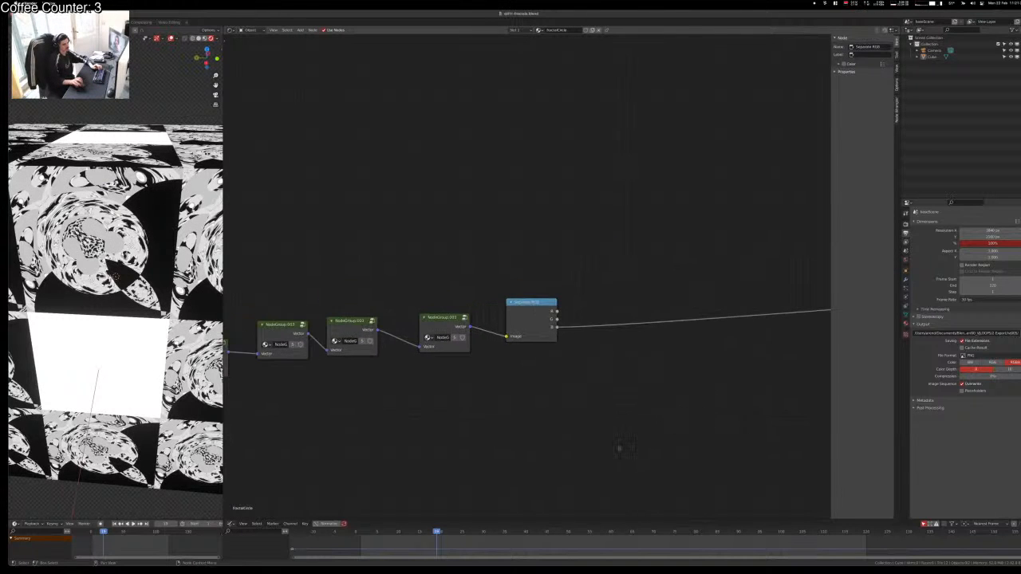
Step: Add a Math node set to Greater Than and insert it onto the channel link
{"action": "key", "text": "shift+a"}
{"action": "type", "text": "prino"}
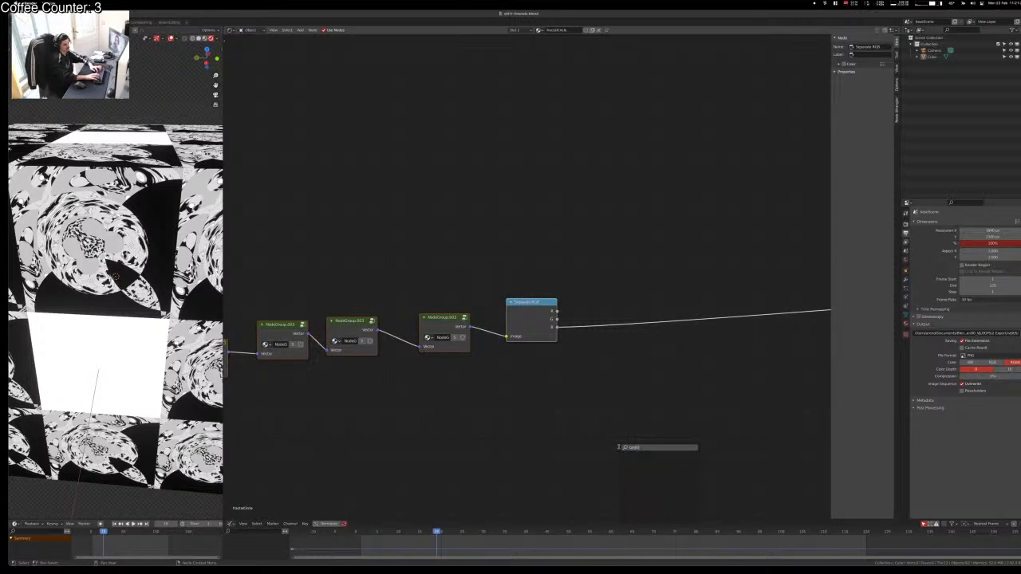
{"action": "key", "text": "BackSpace"}
{"action": "key", "text": "BackSpace"}
{"action": "key", "text": "BackSpace"}
{"action": "key", "text": "BackSpace"}
{"action": "key", "text": "BackSpace"}
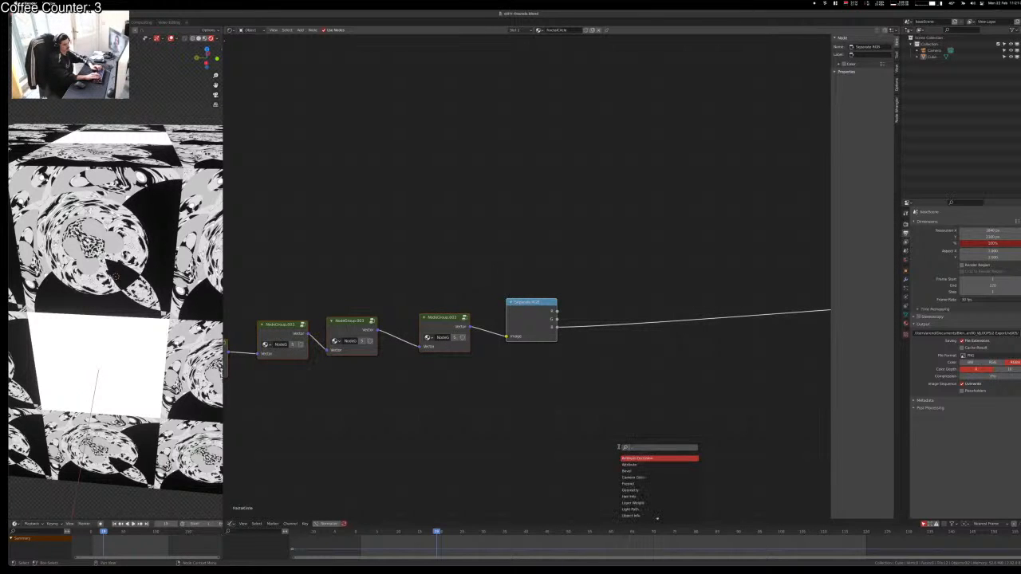
{"action": "type", "text": "math"}
{"action": "key", "text": "Return"}
{"action": "left_click", "coordinate": [619, 447]}
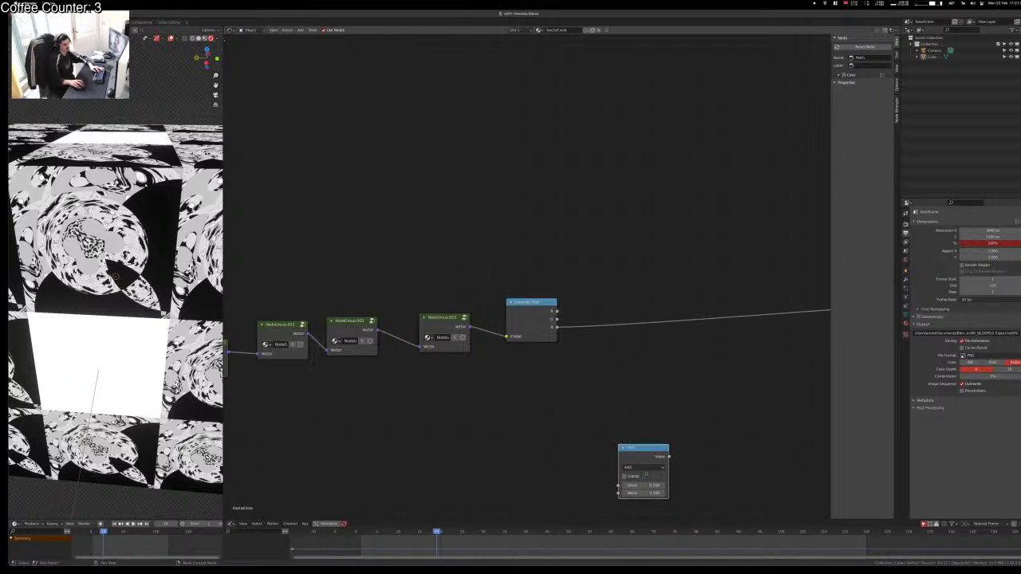
{"action": "left_click", "coordinate": [646, 469]}
{"action": "left_click", "coordinate": [696, 401]}
{"action": "left_click_drag", "start_coordinate": [651, 448], "coordinate": [690, 315]}
Step: Make two more Greater Than copies and wire the R and G channels to the top and middle ones
{"action": "key", "text": "shift+d"}
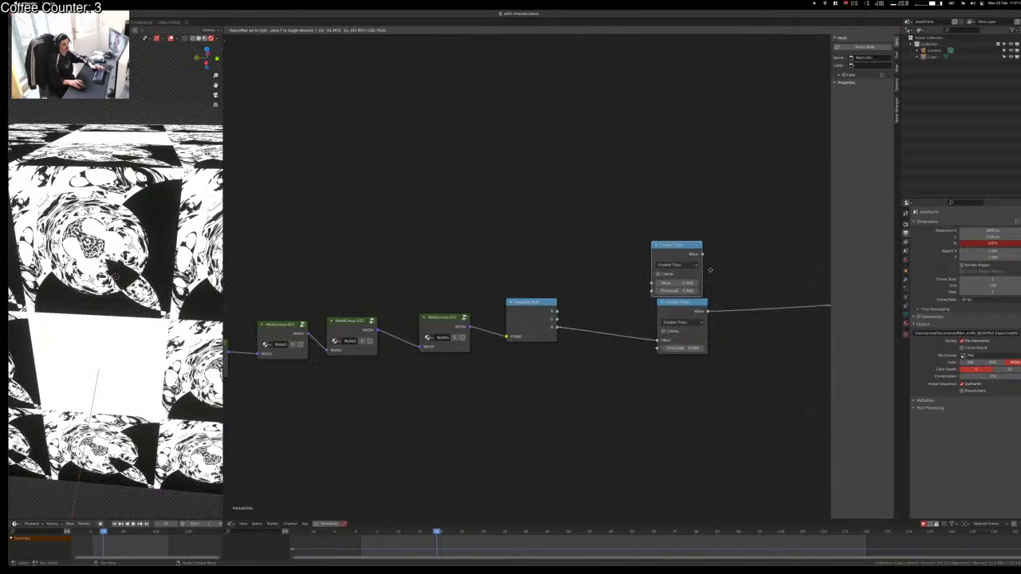
{"action": "left_click", "coordinate": [715, 257]}
{"action": "key", "text": "shift+d"}
{"action": "left_click", "coordinate": [569, 285]}
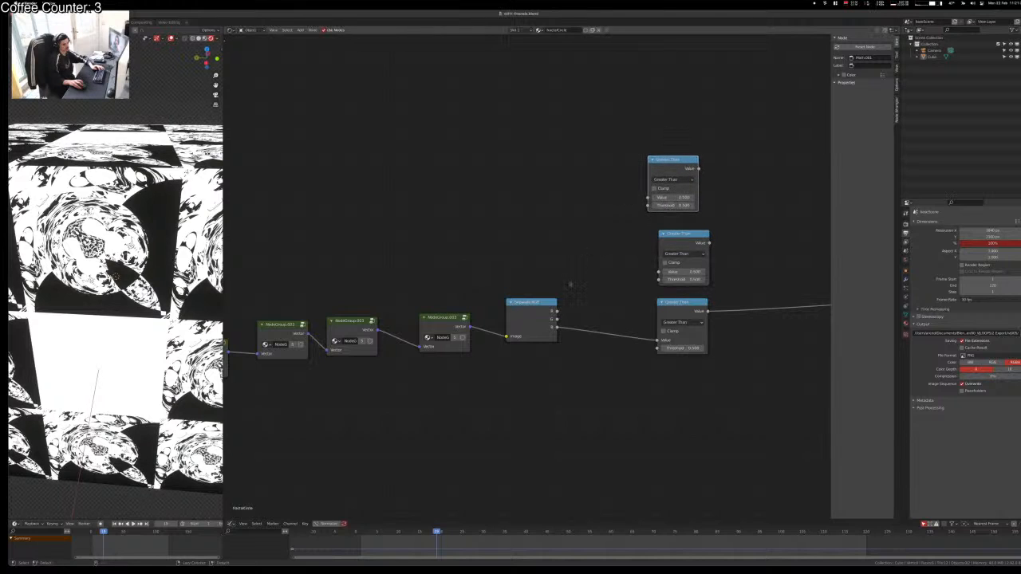
{"action": "right_click_drag", "start_coordinate": [570, 285], "coordinate": [732, 248], "text": "alt"}
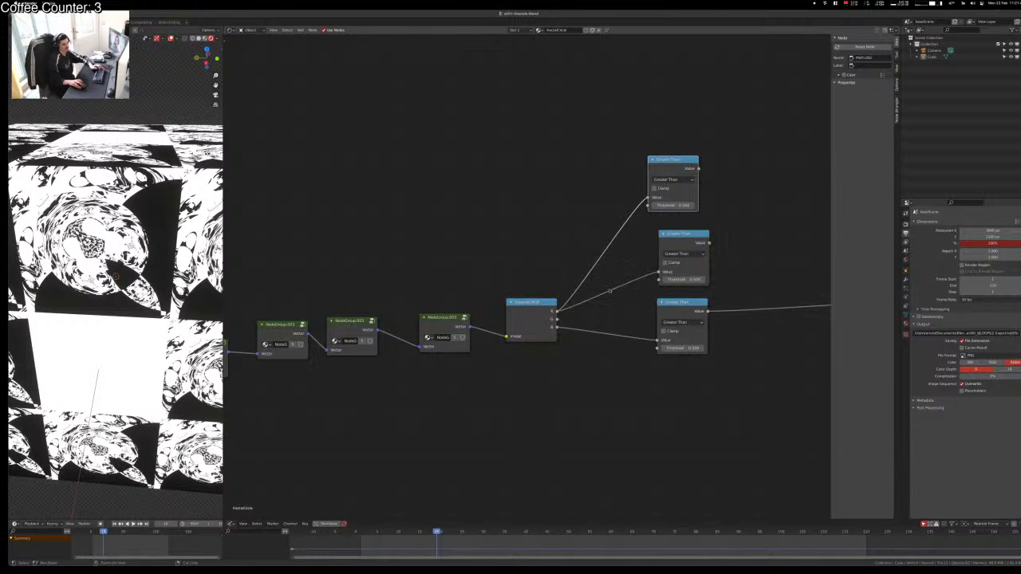
{"action": "right_click_drag", "start_coordinate": [610, 289], "coordinate": [609, 296], "text": "ctrl"}
{"action": "left_click_drag", "start_coordinate": [556, 320], "coordinate": [659, 272]}
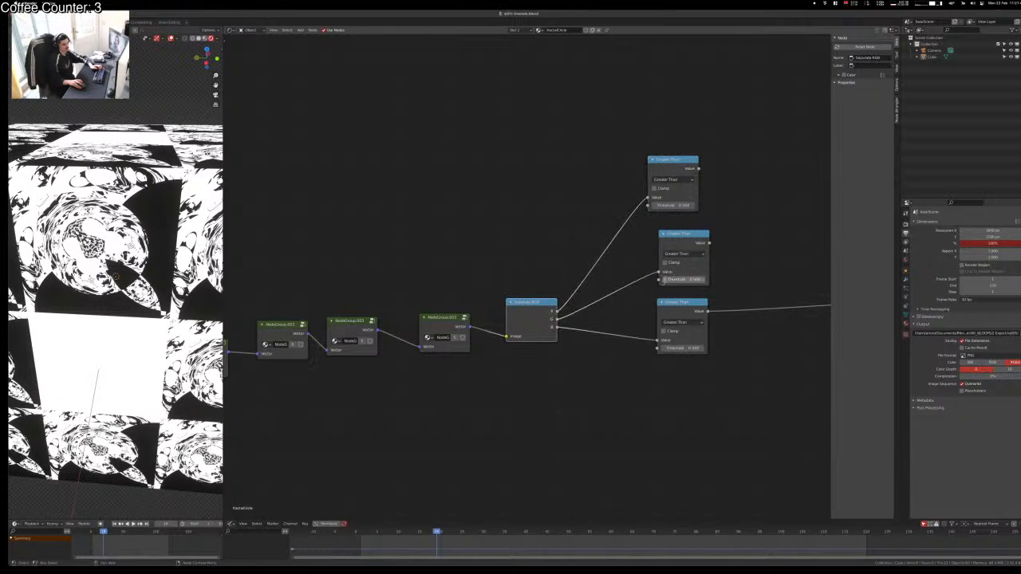
{"action": "left_click", "coordinate": [660, 439]}
{"action": "key", "text": "shift+a"}
{"action": "left_click", "coordinate": [531, 264]}
Step: Add a Value node and link it to all three Greater Than thresholds
{"action": "type", "text": "val"}
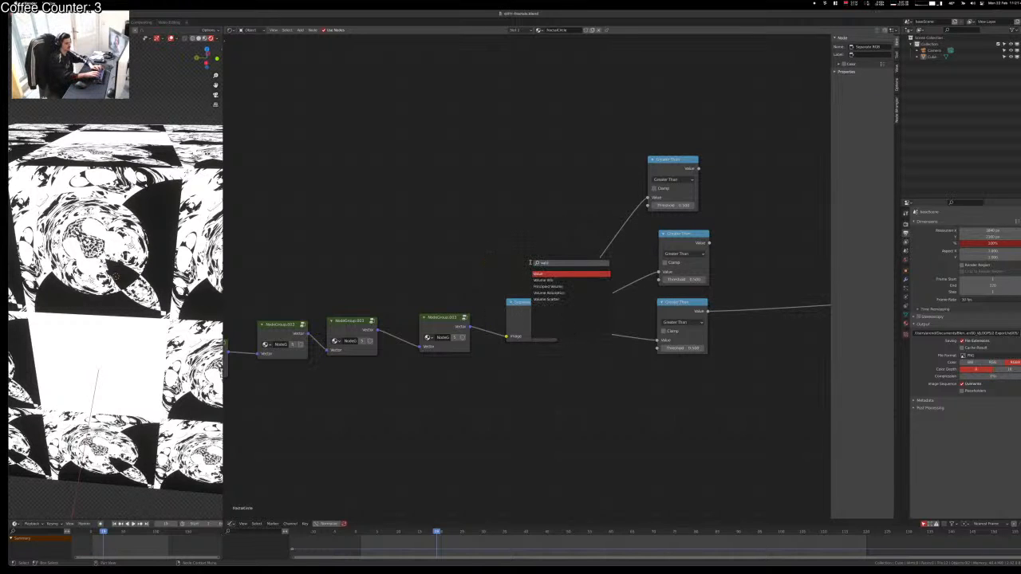
{"action": "key", "text": "Return"}
{"action": "left_click", "coordinate": [489, 206]}
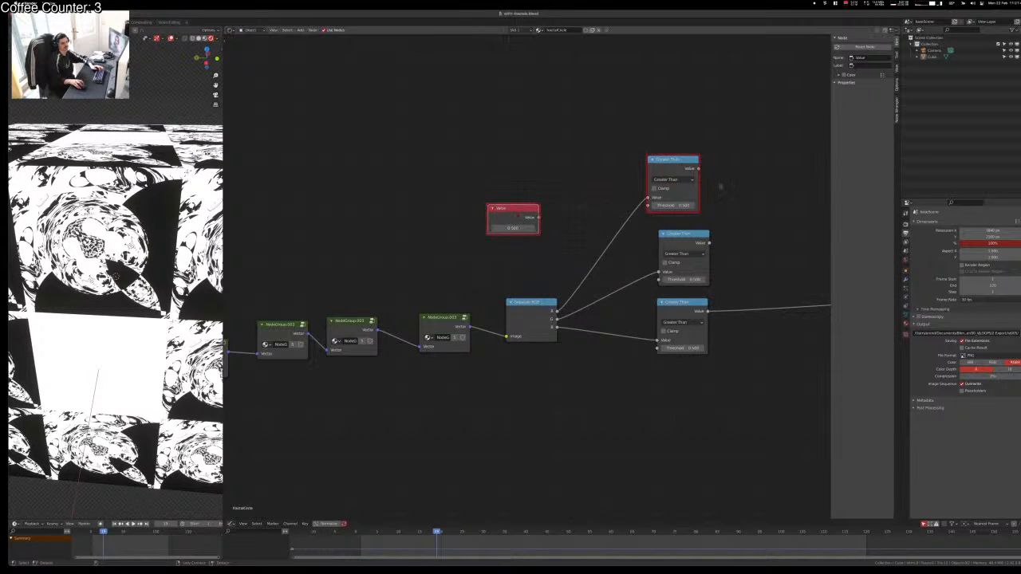
{"action": "left_click_drag", "start_coordinate": [539, 217], "coordinate": [659, 279]}
{"action": "right_click_drag", "start_coordinate": [538, 223], "coordinate": [648, 315], "text": "alt"}
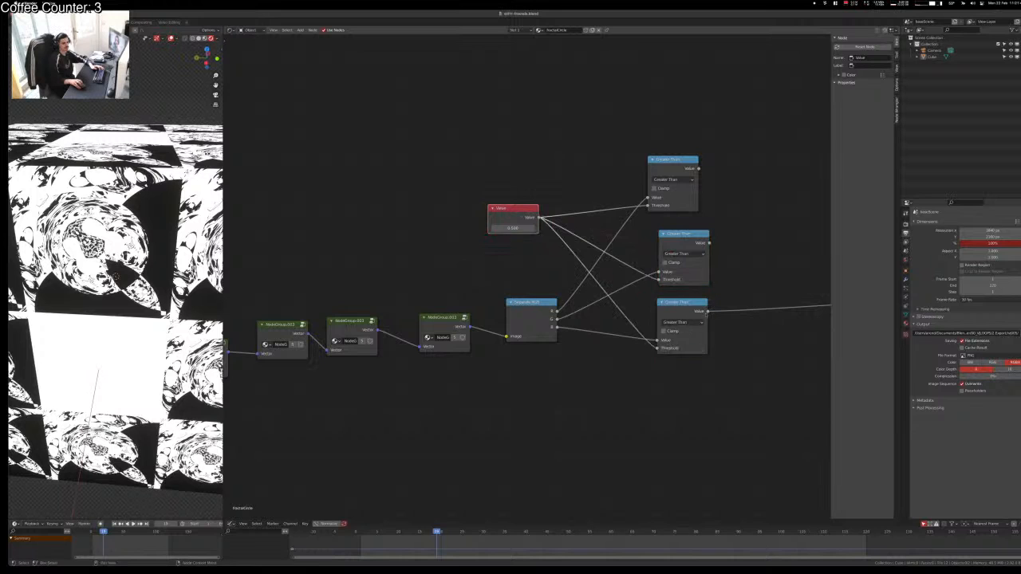
Step: Add a Combine RGB node to the right of the thresholds
{"action": "middle_click_drag", "start_coordinate": [738, 270], "coordinate": [563, 292]}
{"action": "left_click", "coordinate": [583, 396]}
{"action": "key", "text": "shift+a"}
{"action": "left_click", "coordinate": [583, 395]}
{"action": "type", "text": "comb"}
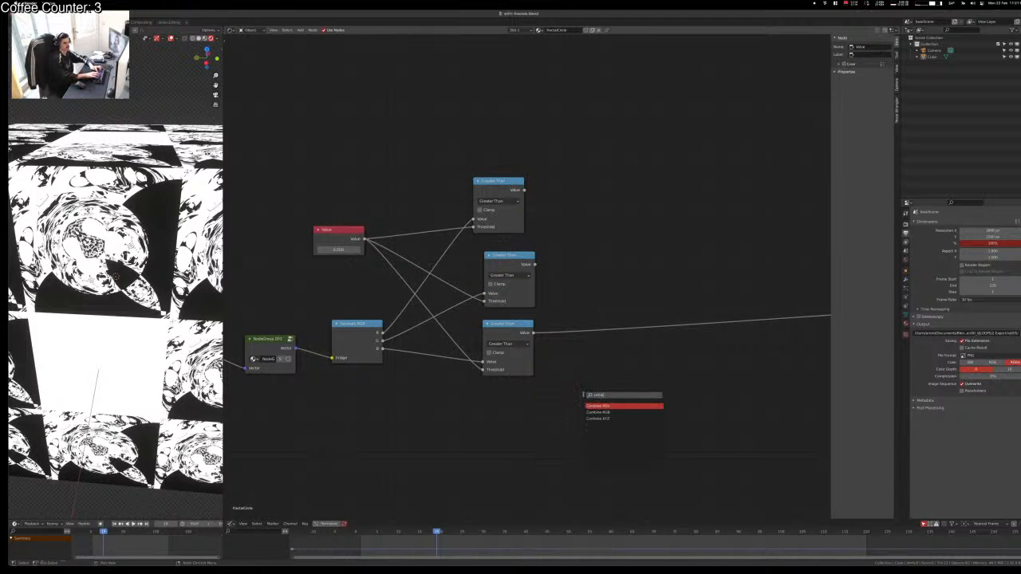
{"action": "key", "text": "Return"}
{"action": "key", "text": "Escape"}
{"action": "key", "text": "shift+a"}
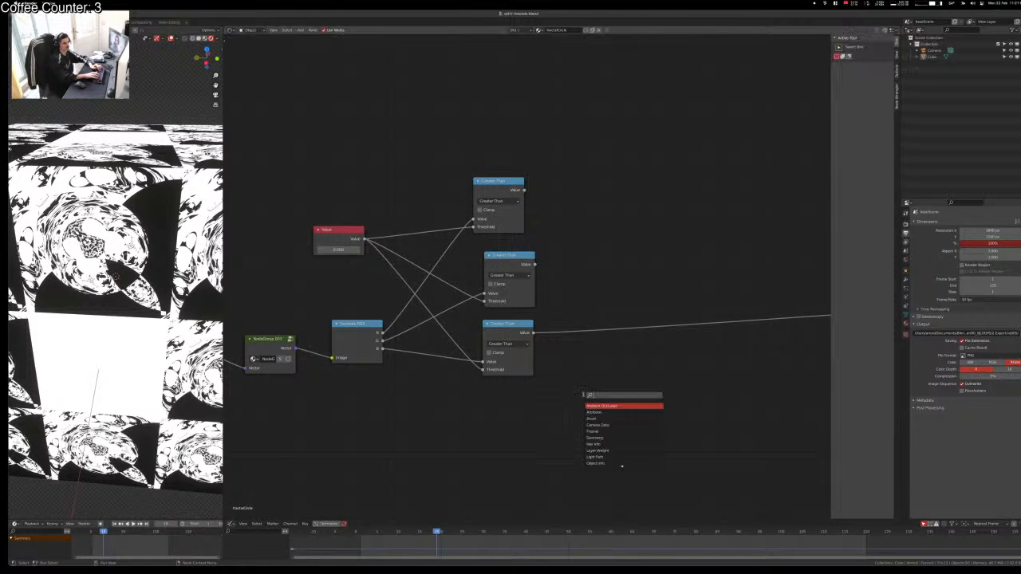
{"action": "type", "text": "comb"}
{"action": "key", "text": "Return"}
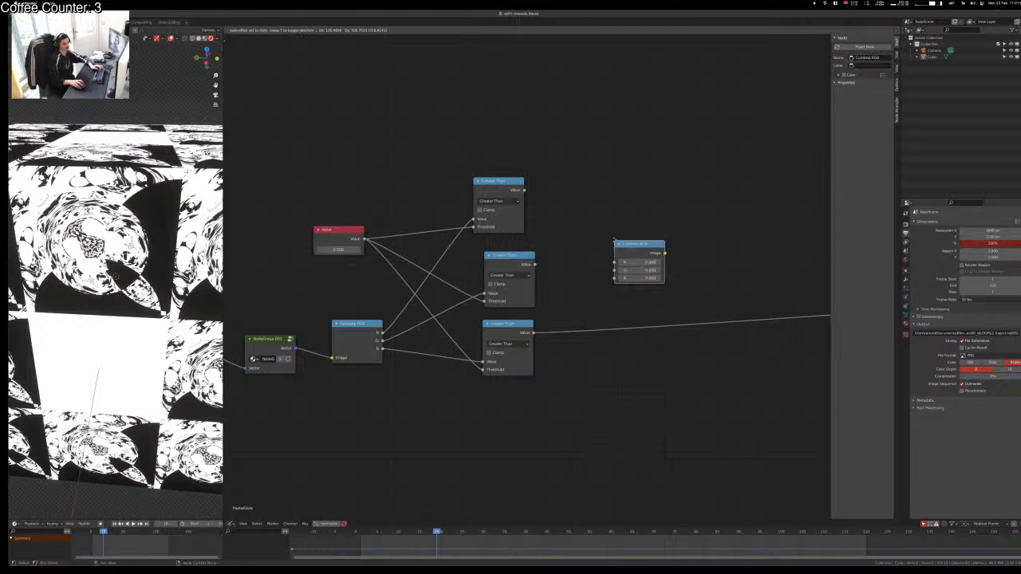
{"action": "left_click", "coordinate": [637, 190]}
Step: Link the three Greater Than outputs to R, G, B, preview it, and lower the 0.500 threshold
{"action": "right_click_drag", "start_coordinate": [520, 204], "coordinate": [653, 217], "text": "alt"}
{"action": "right_click_drag", "start_coordinate": [542, 268], "coordinate": [684, 231], "text": "alt"}
{"action": "right_click_drag", "start_coordinate": [511, 339], "coordinate": [666, 228], "text": "alt"}
{"action": "left_click", "coordinate": [667, 210], "text": "ctrl+shift"}
{"action": "key", "text": "g"}
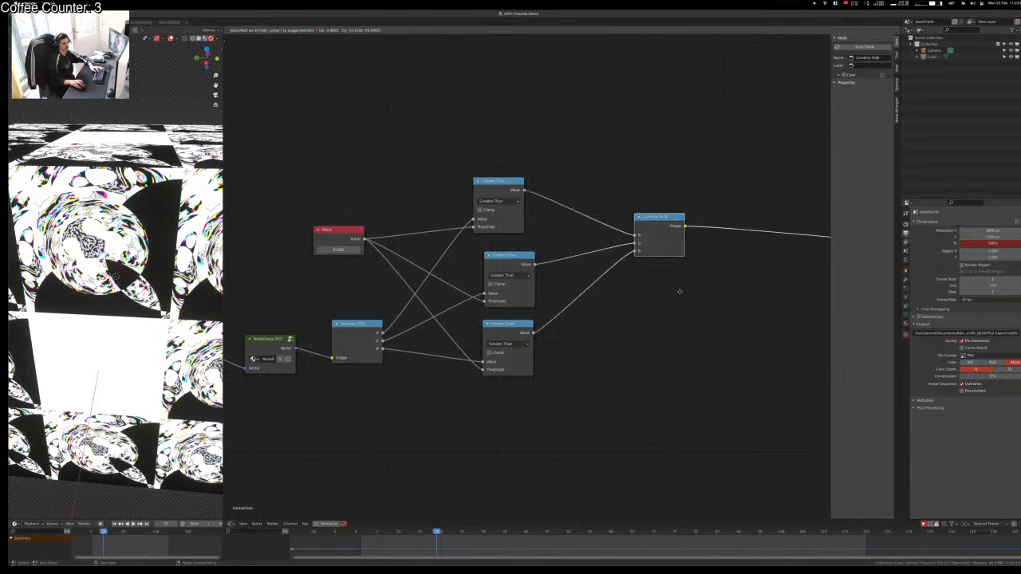
{"action": "left_click", "coordinate": [654, 361]}
{"action": "mouse_move", "coordinate": [338, 249]}
{"action": "left_mouse_down"}
{"action": "mouse_move", "coordinate": [358, 250]}
{"action": "mouse_move", "coordinate": [323, 249]}
{"action": "mouse_move", "coordinate": [350, 250]}
{"action": "left_mouse_up"}
Step: Delete a NodeGroup.003 node, relink the last node group to Separate RGB's Image, and retune the threshold
{"action": "left_click", "coordinate": [265, 347]}
{"action": "key", "text": "x"}
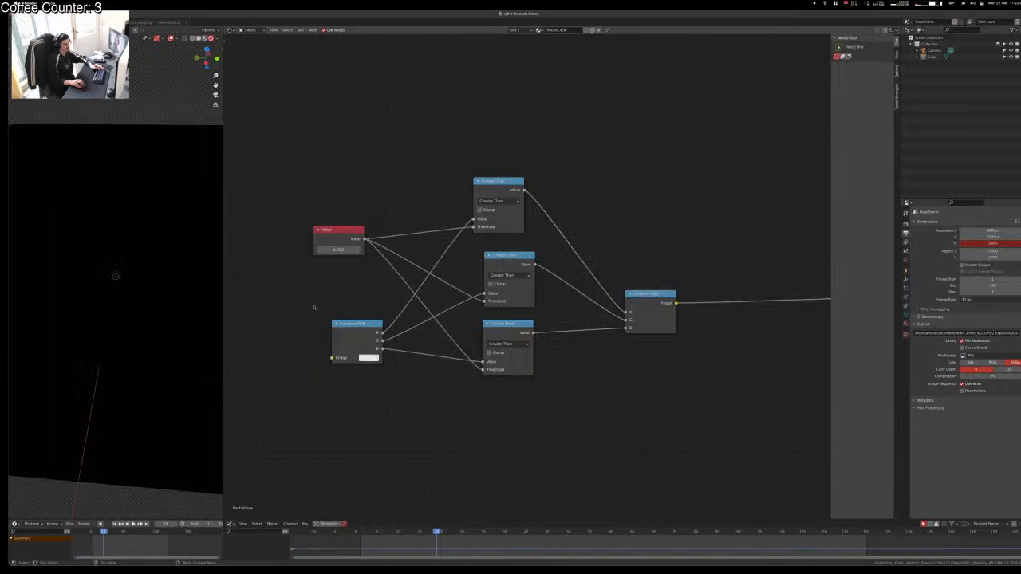
{"action": "middle_click_drag", "start_coordinate": [302, 338], "coordinate": [514, 325]}
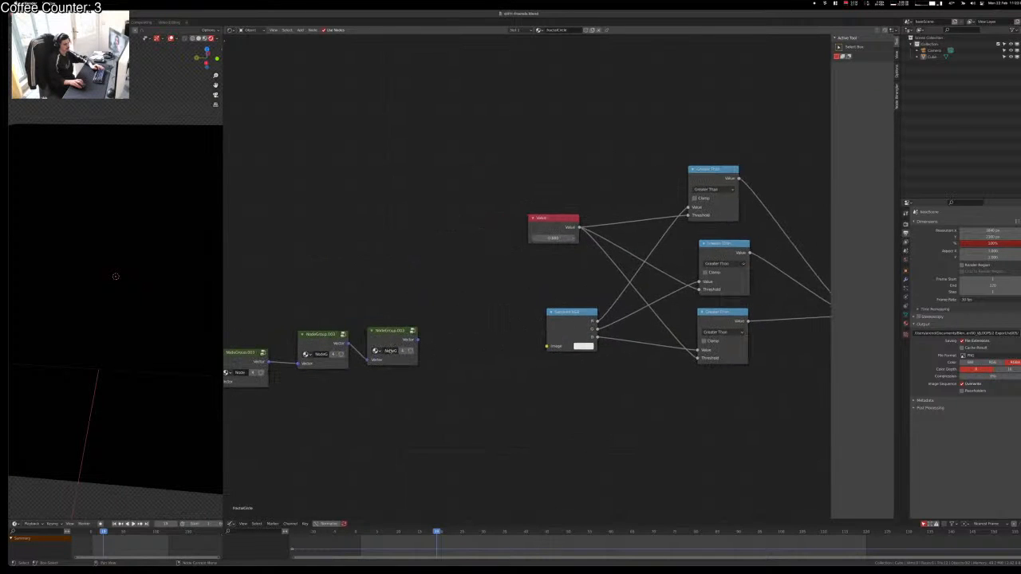
{"action": "left_click_drag", "start_coordinate": [417, 341], "coordinate": [547, 346]}
{"action": "mouse_move", "coordinate": [543, 239]}
{"action": "left_mouse_down"}
{"action": "mouse_move", "coordinate": [558, 238]}
{"action": "mouse_move", "coordinate": [518, 238]}
{"action": "mouse_move", "coordinate": [539, 238]}
{"action": "left_mouse_up"}
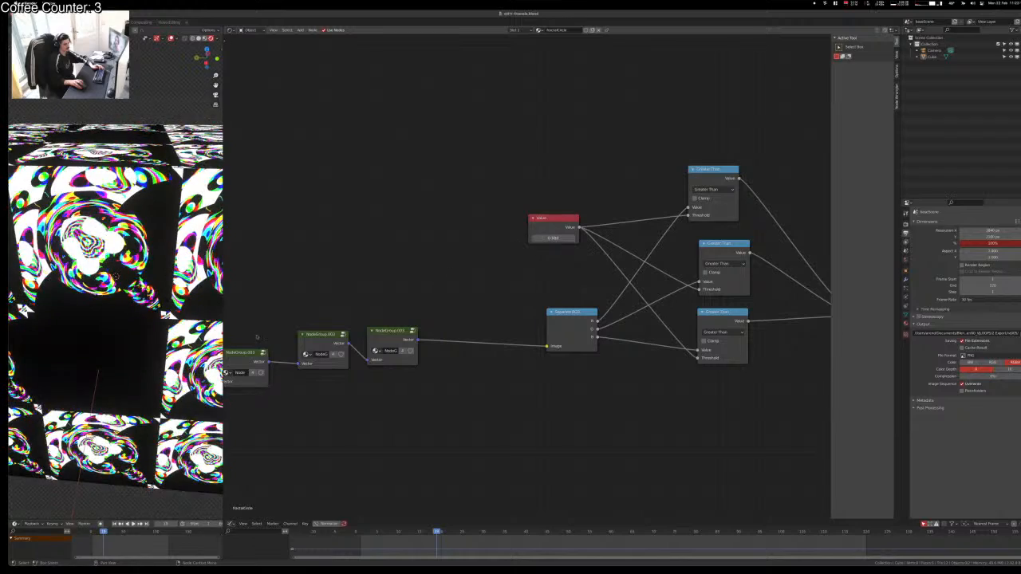
Step: Mute and unmute the chained node groups to compare their effect on the cube
{"action": "middle_click_drag", "start_coordinate": [181, 327], "coordinate": [159, 279]}
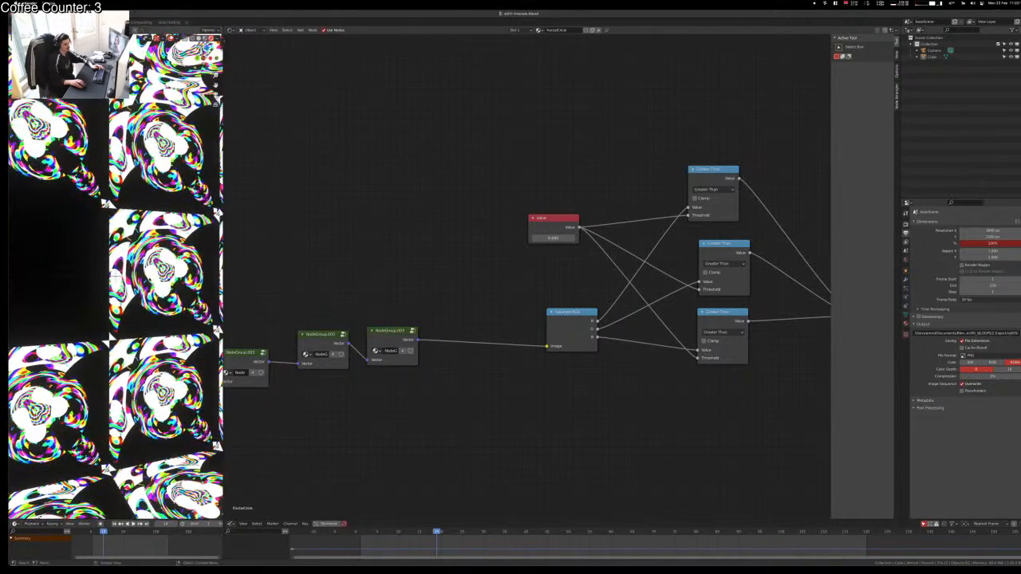
{"action": "scroll", "coordinate": [150, 279], "scroll_direction": "up", "scroll_amount": 1}
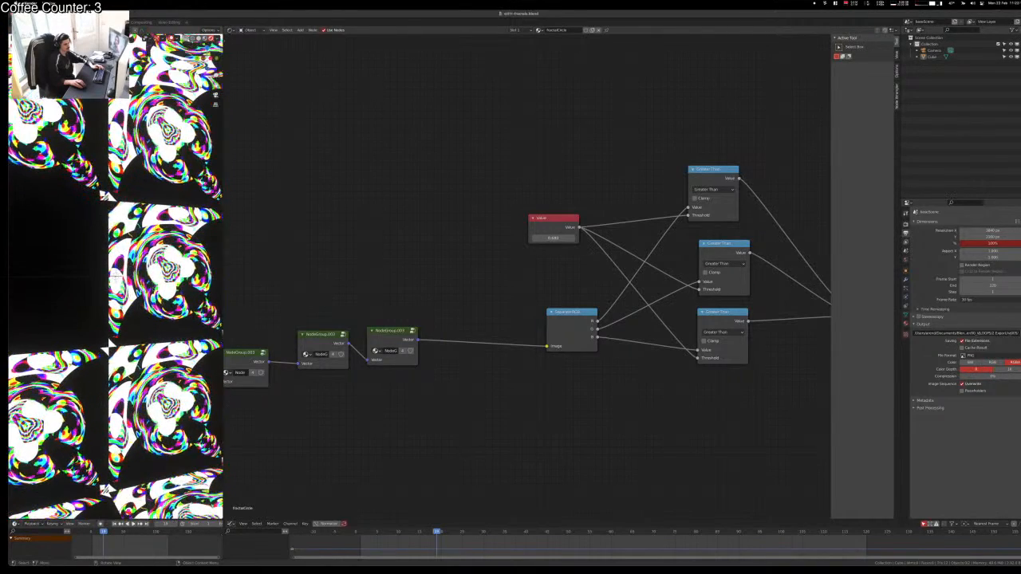
{"action": "left_click", "coordinate": [378, 335]}
{"action": "key", "text": "m"}
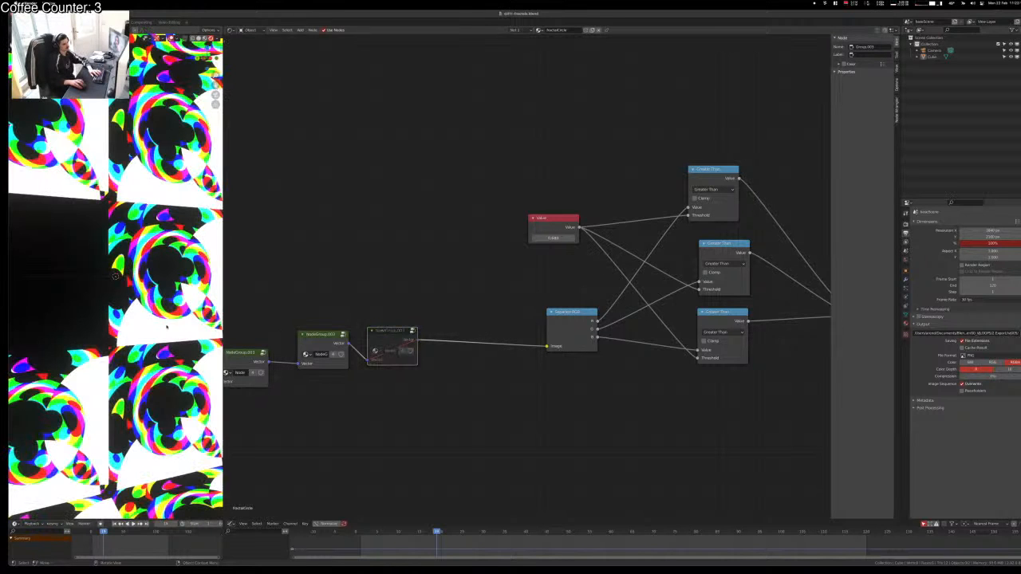
{"action": "left_click", "coordinate": [319, 336]}
{"action": "key", "text": "m"}
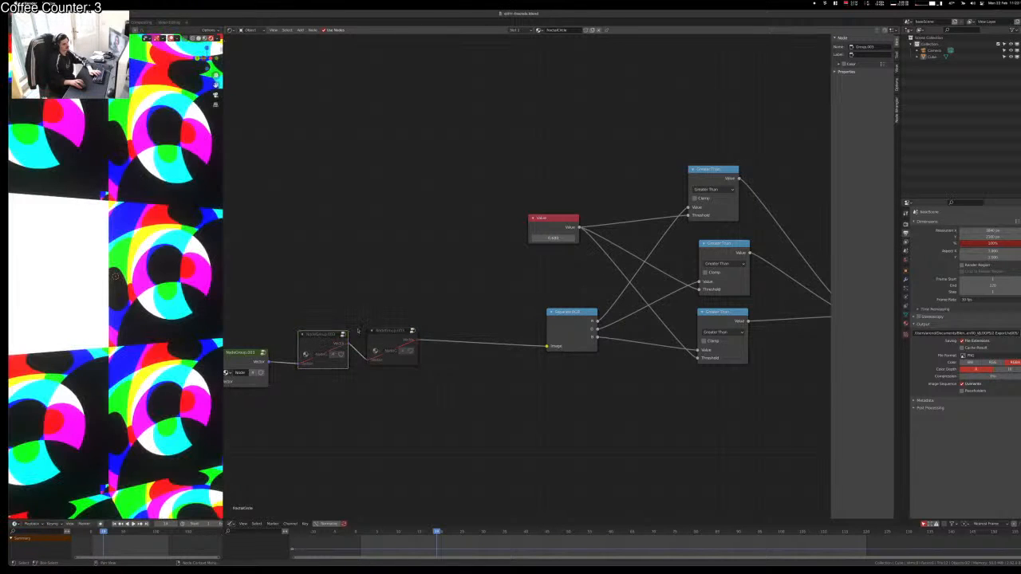
{"action": "left_click", "coordinate": [387, 339]}
{"action": "key", "text": "m"}
{"action": "left_click", "coordinate": [355, 330]}
{"action": "middle_click_drag", "start_coordinate": [345, 331], "coordinate": [440, 303]}
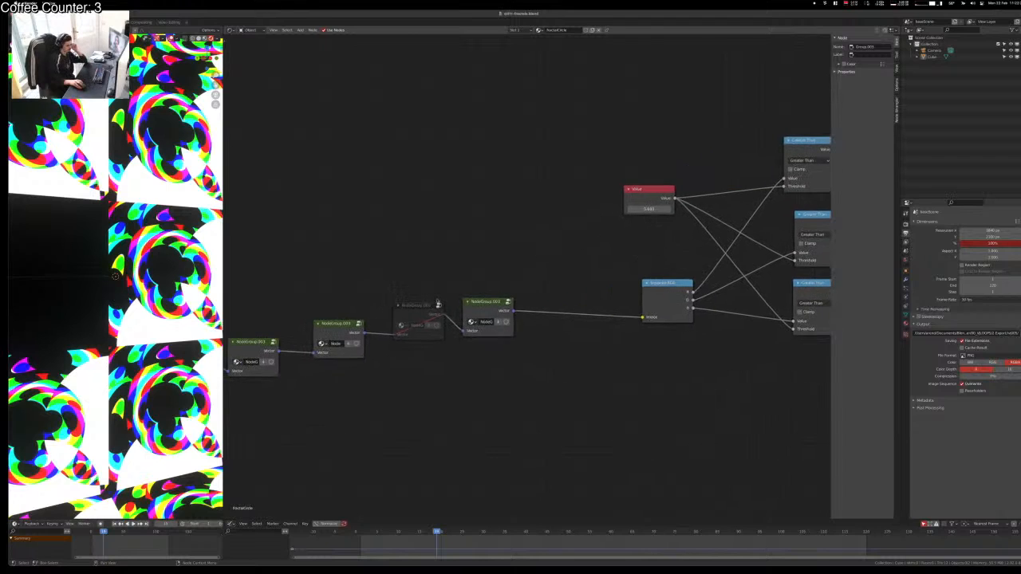
{"action": "left_click", "coordinate": [402, 307]}
{"action": "key", "text": "m"}
{"action": "key", "text": "m"}
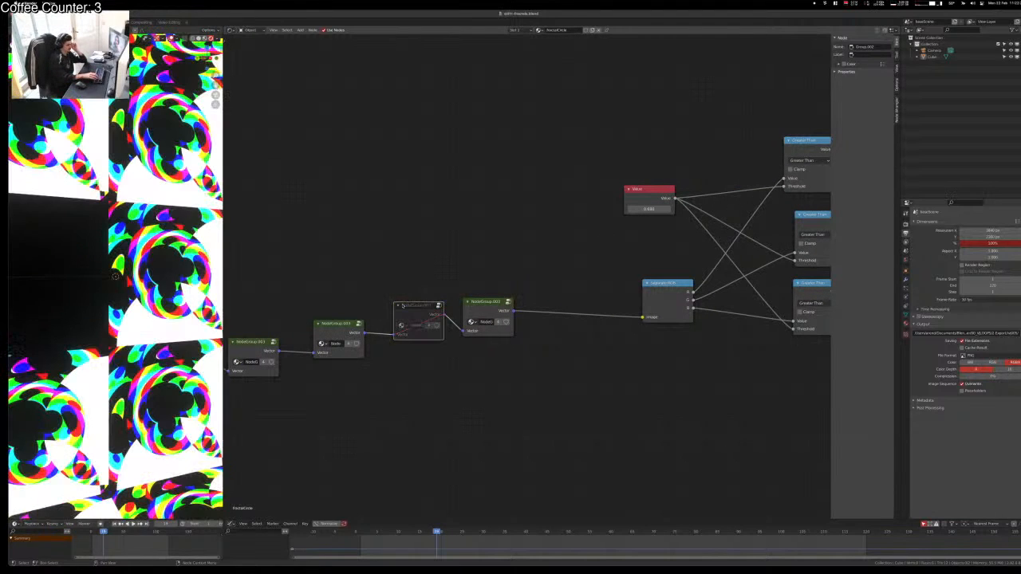
Step: Inspect the cube from another angle and fine-tune the shared threshold value
{"action": "left_click", "coordinate": [169, 306]}
{"action": "middle_click_drag", "start_coordinate": [169, 306], "coordinate": [81, 394]}
{"action": "scroll", "coordinate": [77, 363], "scroll_direction": "down", "scroll_amount": 10}
{"action": "scroll", "coordinate": [77, 363], "scroll_direction": "up", "scroll_amount": 2}
{"action": "scroll", "coordinate": [79, 395], "scroll_direction": "up", "scroll_amount": 7}
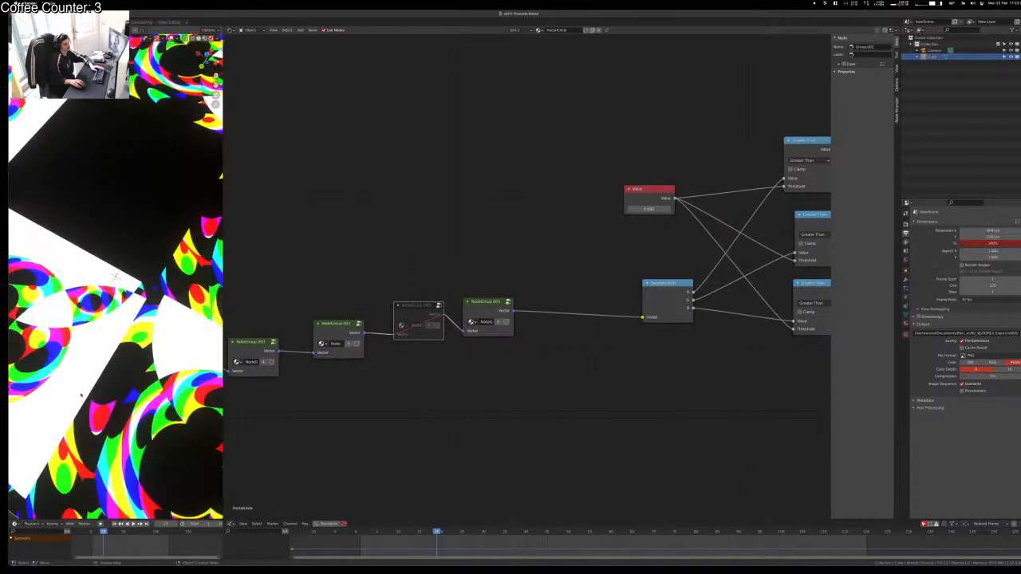
{"action": "scroll", "coordinate": [79, 395], "scroll_direction": "down", "scroll_amount": 2}
{"action": "scroll", "coordinate": [81, 394], "scroll_direction": "down", "scroll_amount": 1}
{"action": "left_click", "coordinate": [528, 275]}
{"action": "middle_click_drag", "start_coordinate": [552, 289], "coordinate": [450, 293]}
{"action": "scroll", "coordinate": [452, 294], "scroll_direction": "down", "scroll_amount": 3}
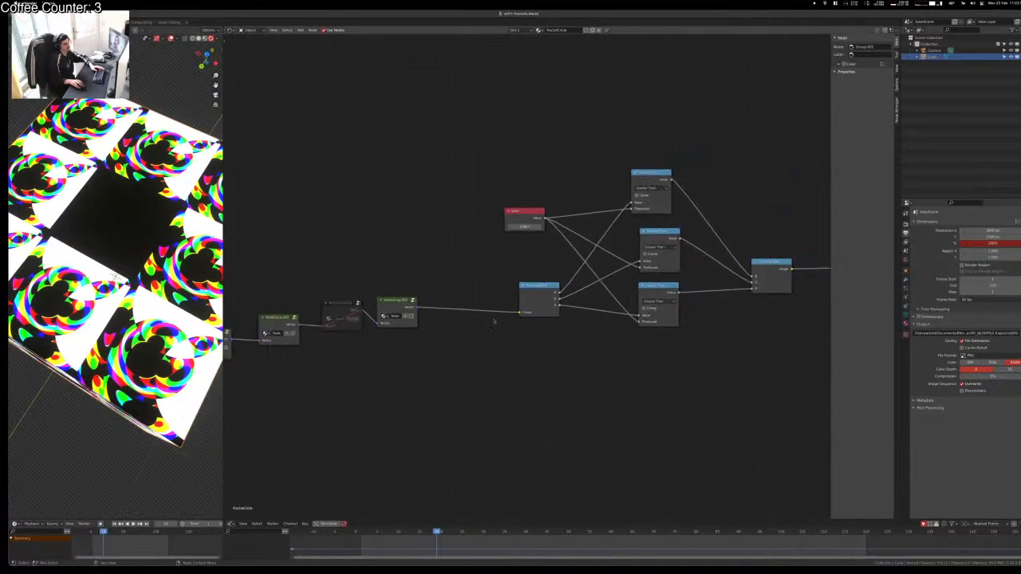
{"action": "mouse_move", "coordinate": [524, 227]}
{"action": "left_mouse_down"}
{"action": "mouse_move", "coordinate": [543, 227]}
{"action": "mouse_move", "coordinate": [509, 226]}
{"action": "mouse_move", "coordinate": [518, 227]}
{"action": "left_mouse_up"}
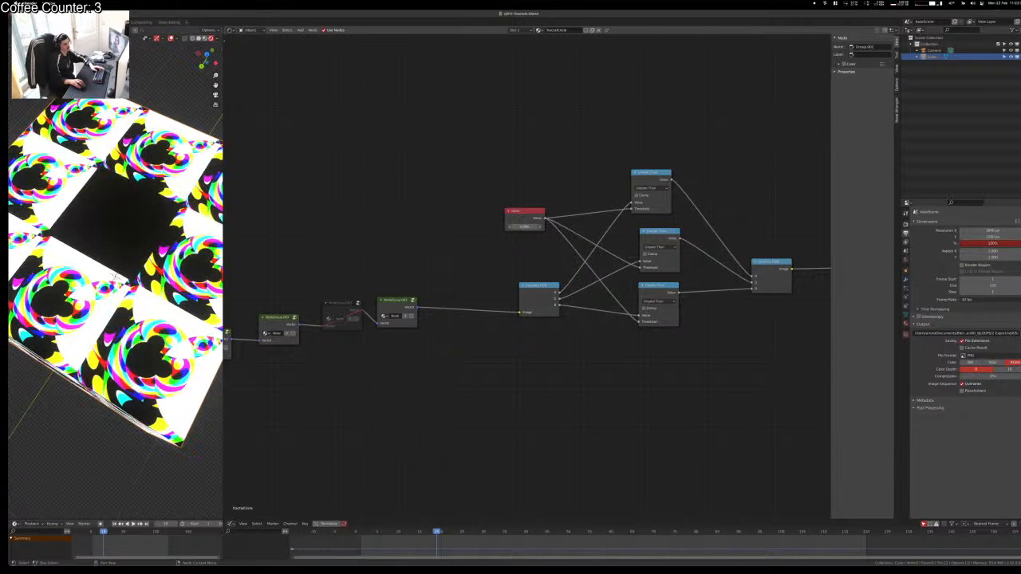
{"action": "middle_click_drag", "start_coordinate": [378, 301], "coordinate": [702, 275]}
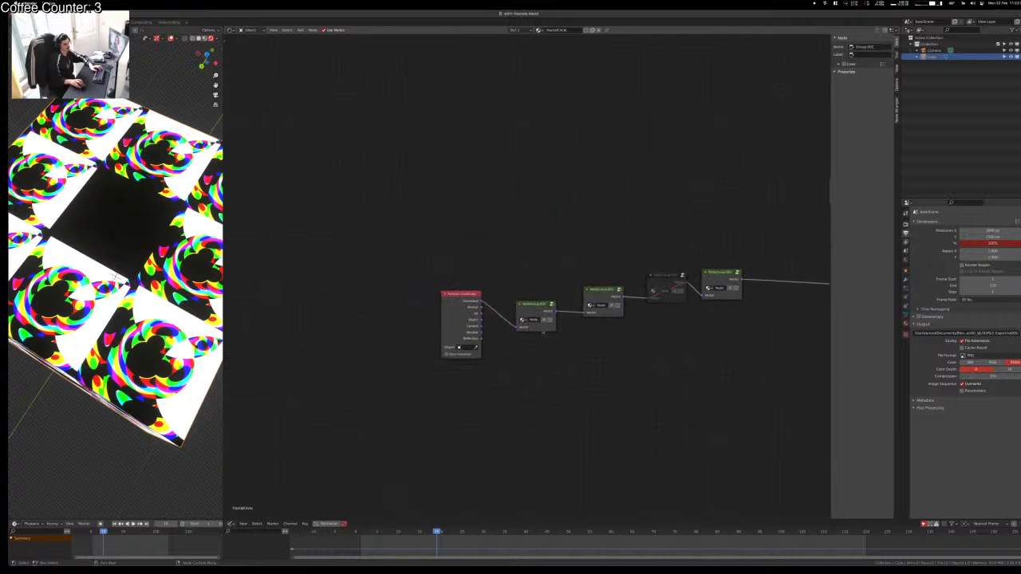
Step: Enter the first fractal node group to inspect its nodes, including the Multiply nodes
{"action": "left_click", "coordinate": [533, 306]}
{"action": "key", "text": "Tab"}
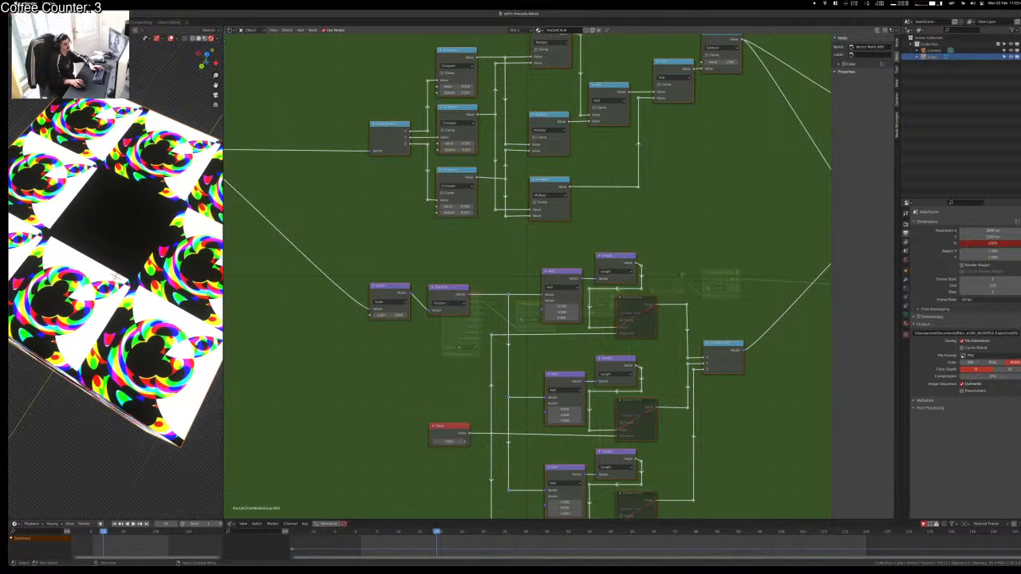
{"action": "left_click", "coordinate": [700, 363]}
{"action": "middle_click_drag", "start_coordinate": [761, 268], "coordinate": [703, 391]}
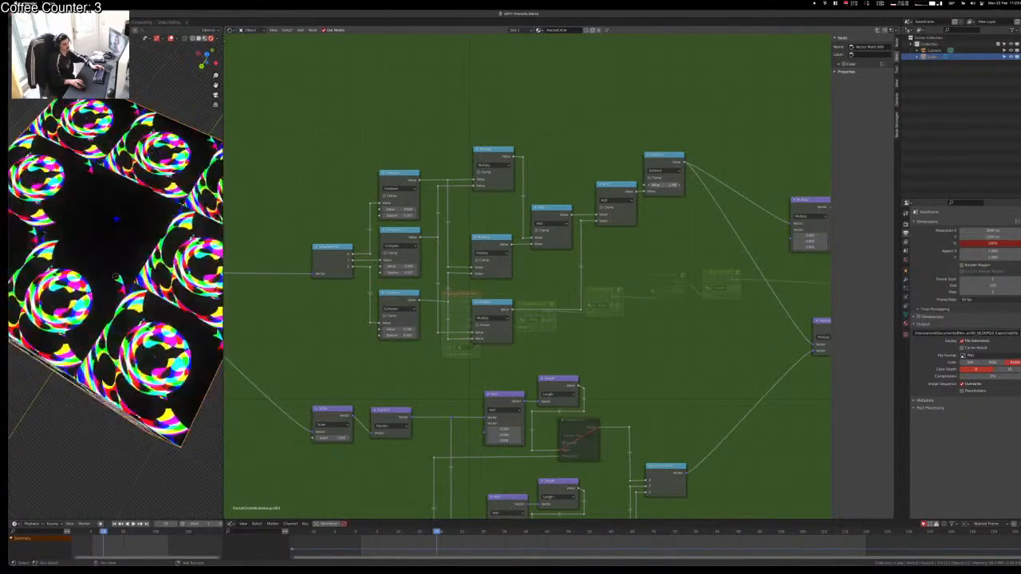
{"action": "mouse_move", "coordinate": [123, 299]}
{"action": "middle_mouse_down"}
{"action": "mouse_move", "coordinate": [141, 248]}
{"action": "mouse_move", "coordinate": [124, 302]}
{"action": "middle_mouse_up"}
{"action": "scroll", "coordinate": [134, 259], "scroll_direction": "down", "scroll_amount": 8}
{"action": "left_click", "coordinate": [143, 372]}
Step: Save the .blend file, return to the FractalCircle tree, and box-select three node groups
{"action": "key", "text": "super+s"}
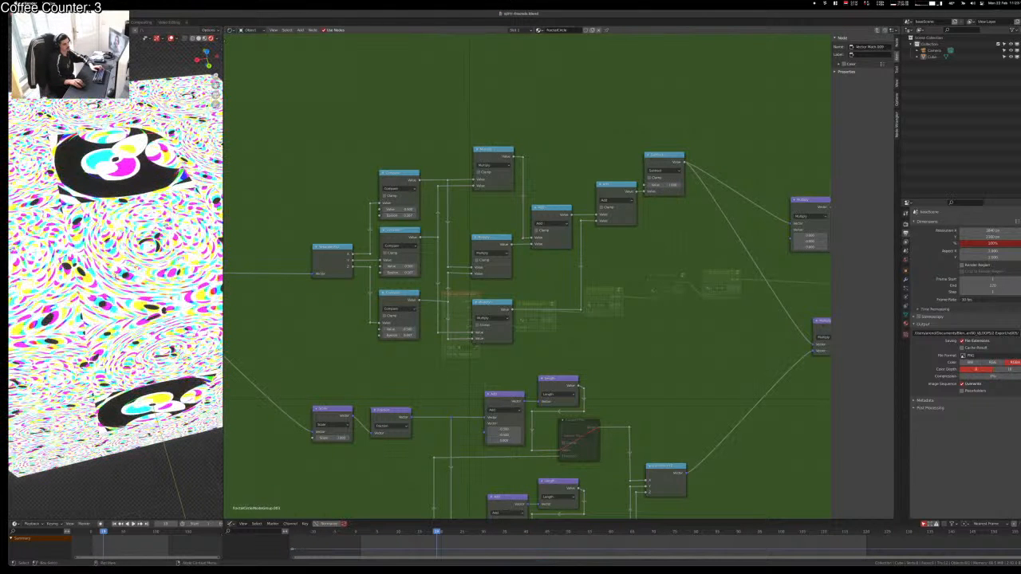
{"action": "key", "text": "Tab"}
{"action": "scroll", "coordinate": [783, 355], "scroll_direction": "down", "scroll_amount": 4}
{"action": "left_click_drag", "start_coordinate": [558, 223], "coordinate": [716, 367]}
Step: Delete the three node groups, link the group to Separate RGB, and insert a duplicate Group.001
{"action": "key", "text": "x"}
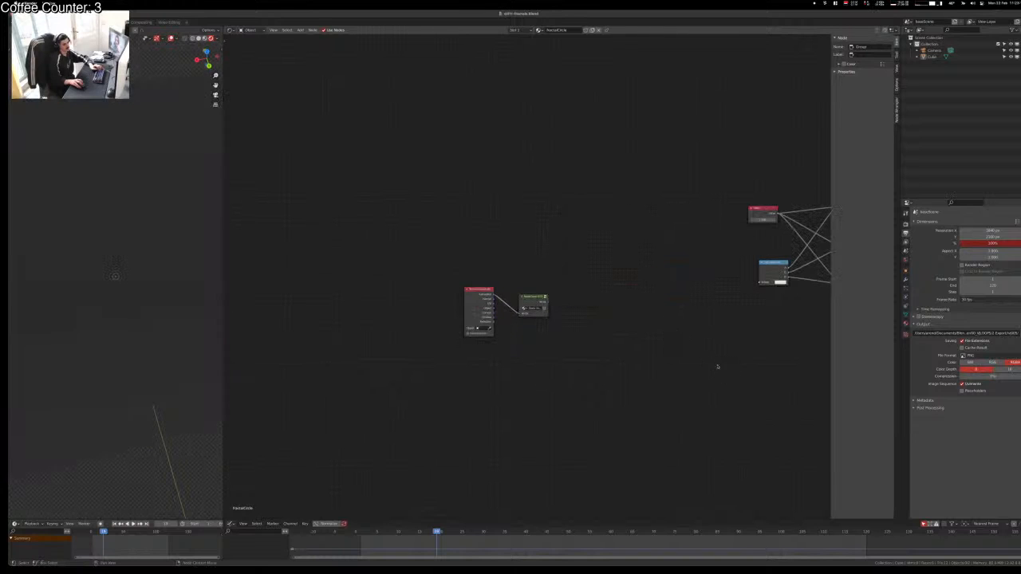
{"action": "right_click_drag", "start_coordinate": [544, 304], "coordinate": [815, 277], "text": "alt"}
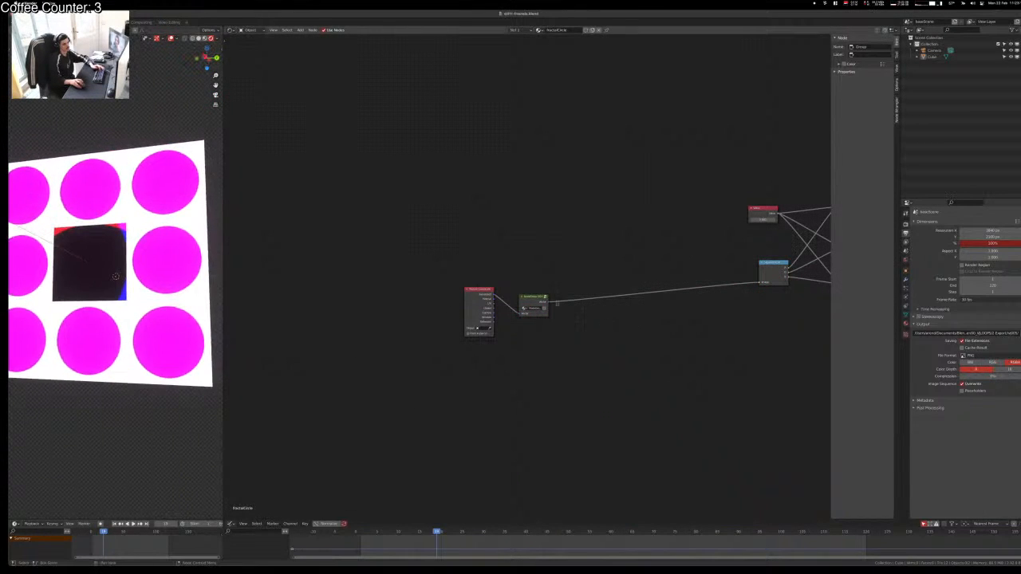
{"action": "key", "text": "shift+d"}
{"action": "left_click", "coordinate": [624, 297]}
{"action": "key", "text": "m"}
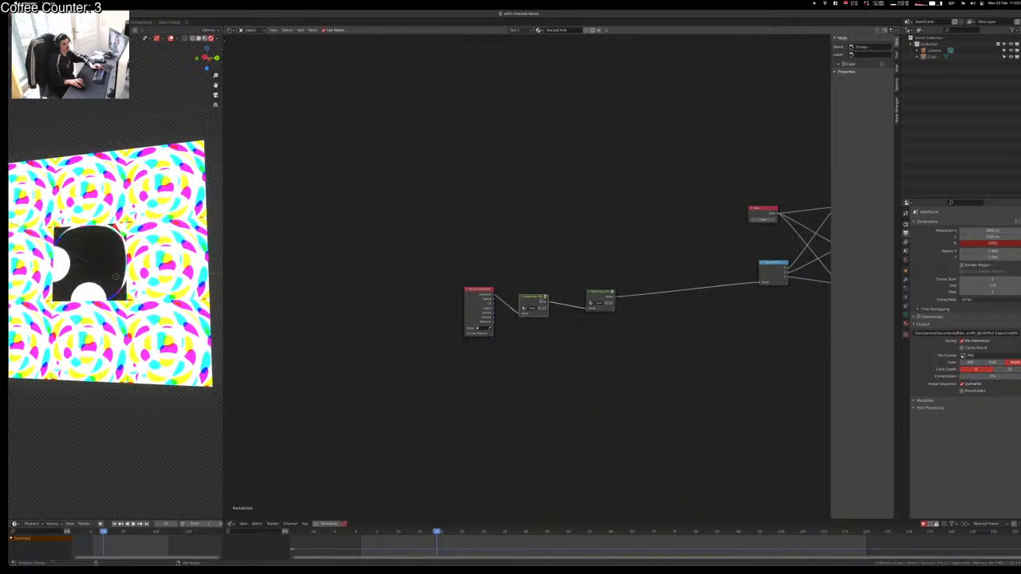
{"action": "key", "text": "m"}
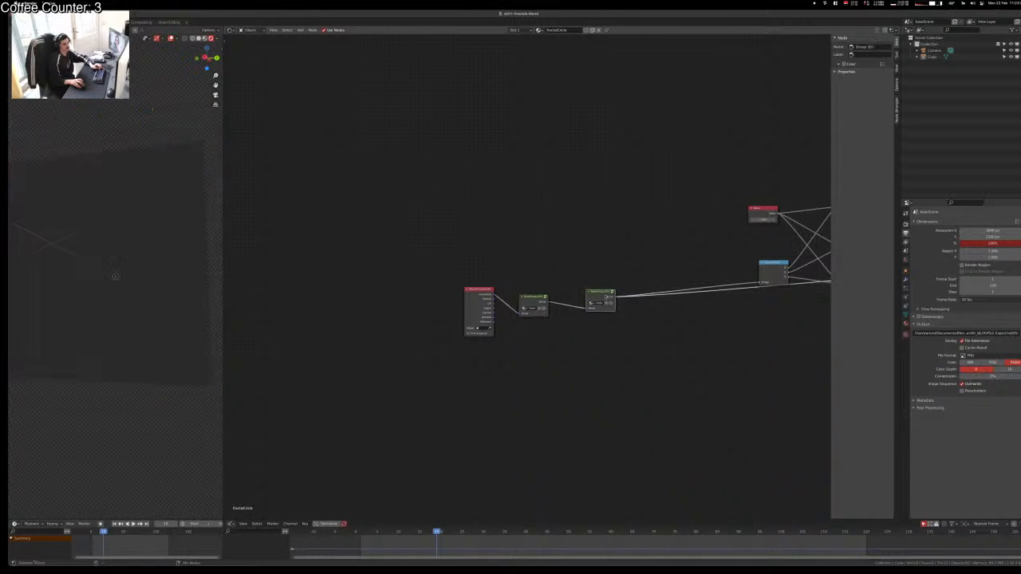
Step: Cut the link into Separate RGB and preview each fractal group on the cube
{"action": "middle_click_drag", "start_coordinate": [686, 358], "coordinate": [582, 394]}
{"action": "scroll", "coordinate": [540, 403], "scroll_direction": "up", "scroll_amount": 2}
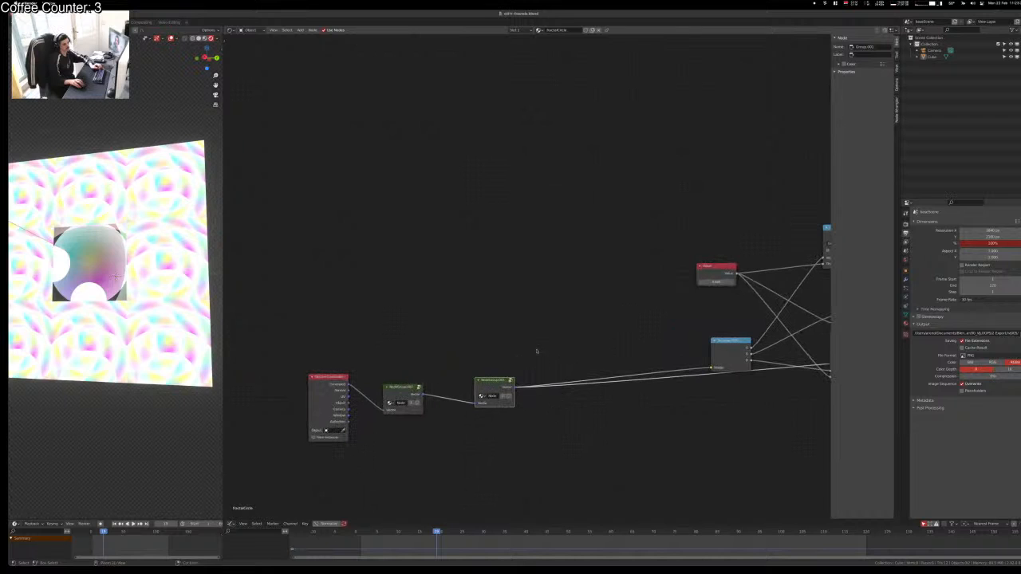
{"action": "right_click_drag", "start_coordinate": [537, 351], "coordinate": [468, 428], "text": "ctrl"}
{"action": "left_click", "coordinate": [402, 386], "text": "ctrl+shift"}
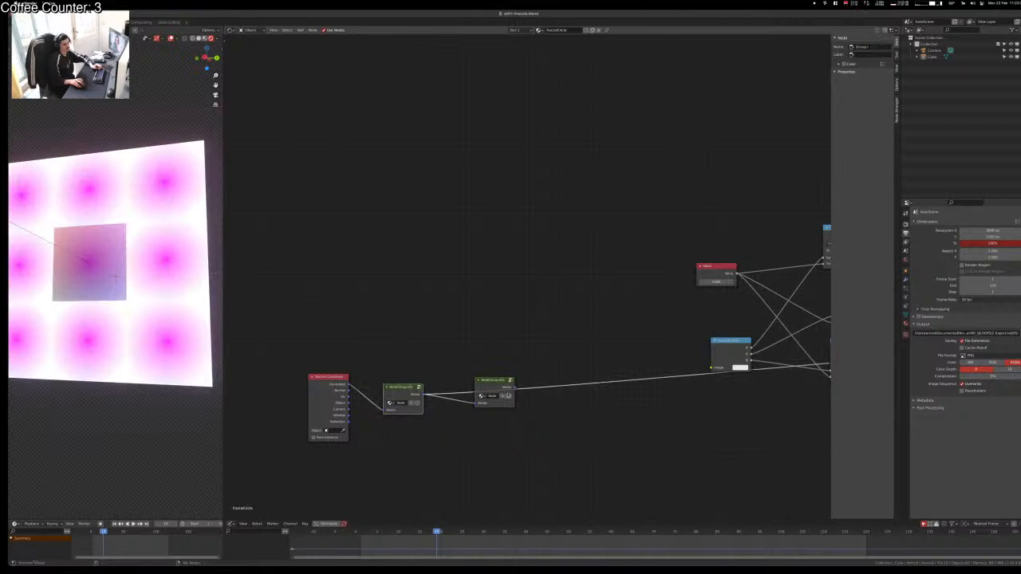
{"action": "left_click", "coordinate": [492, 381], "text": "ctrl+shift"}
{"action": "left_click_drag", "start_coordinate": [492, 381], "coordinate": [463, 387]}
{"action": "left_click", "coordinate": [440, 362]}
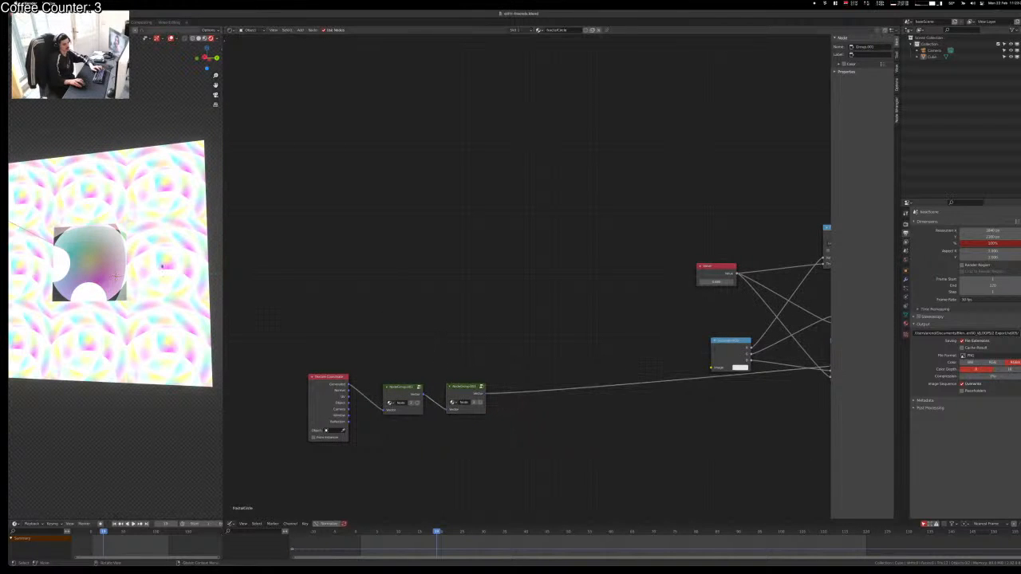
{"action": "middle_click_drag", "start_coordinate": [147, 243], "coordinate": [131, 104]}
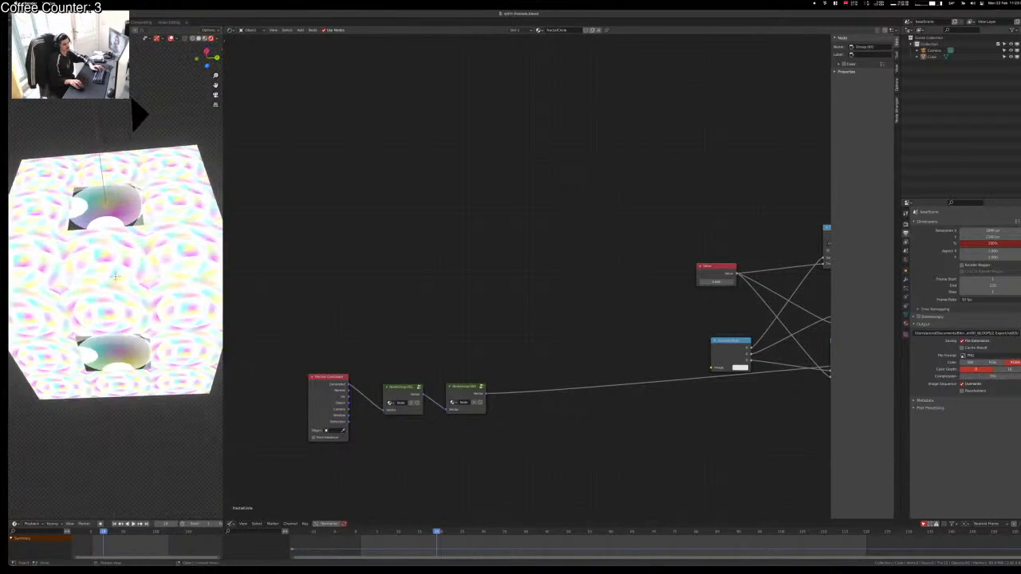
Step: Replace the preview link by connecting NodeGroup Vector to Separate RGB's Image
{"action": "right_click_drag", "start_coordinate": [641, 492], "coordinate": [641, 495], "text": "ctrl"}
{"action": "right_click_drag", "start_coordinate": [493, 399], "coordinate": [702, 343], "text": "alt"}
{"action": "middle_click_drag", "start_coordinate": [694, 280], "coordinate": [522, 277]}
{"action": "middle_click_drag", "start_coordinate": [677, 297], "coordinate": [442, 272]}
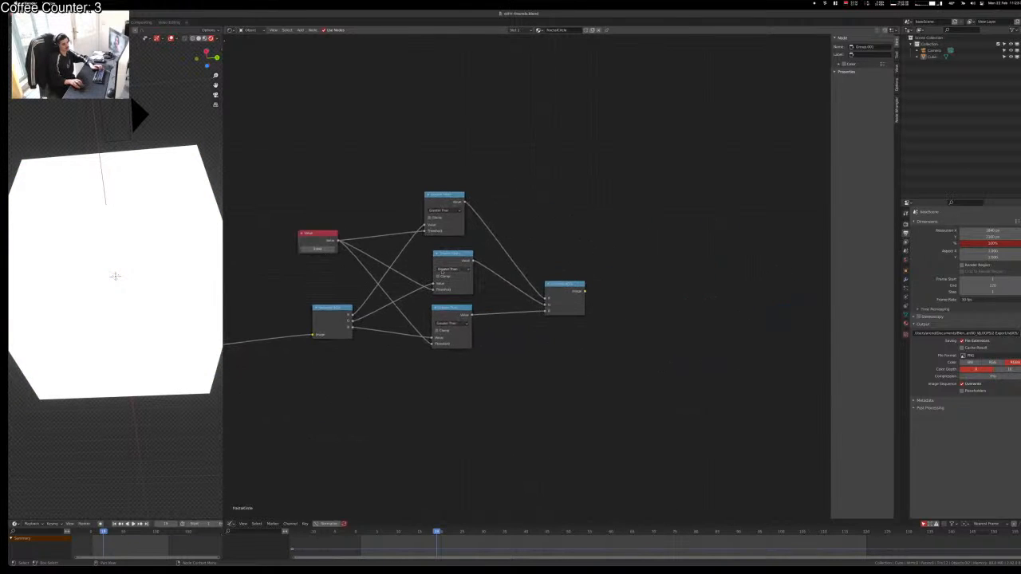
Step: Preview Combine RGB on the cube and adjust the threshold Value until coloured rings show
{"action": "left_click", "coordinate": [572, 289], "text": "ctrl+shift"}
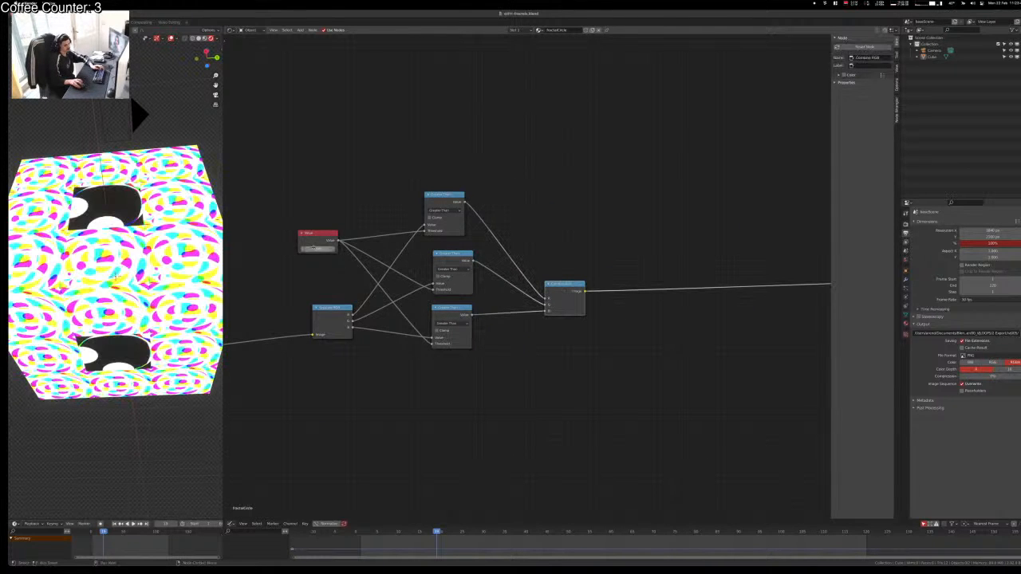
{"action": "mouse_move", "coordinate": [316, 247]}
{"action": "left_mouse_down"}
{"action": "mouse_move", "coordinate": [337, 248]}
{"action": "mouse_move", "coordinate": [300, 248]}
{"action": "mouse_move", "coordinate": [320, 248]}
{"action": "left_mouse_up"}
{"action": "left_click", "coordinate": [393, 197]}
{"action": "middle_click_drag", "start_coordinate": [394, 198], "coordinate": [586, 195]}
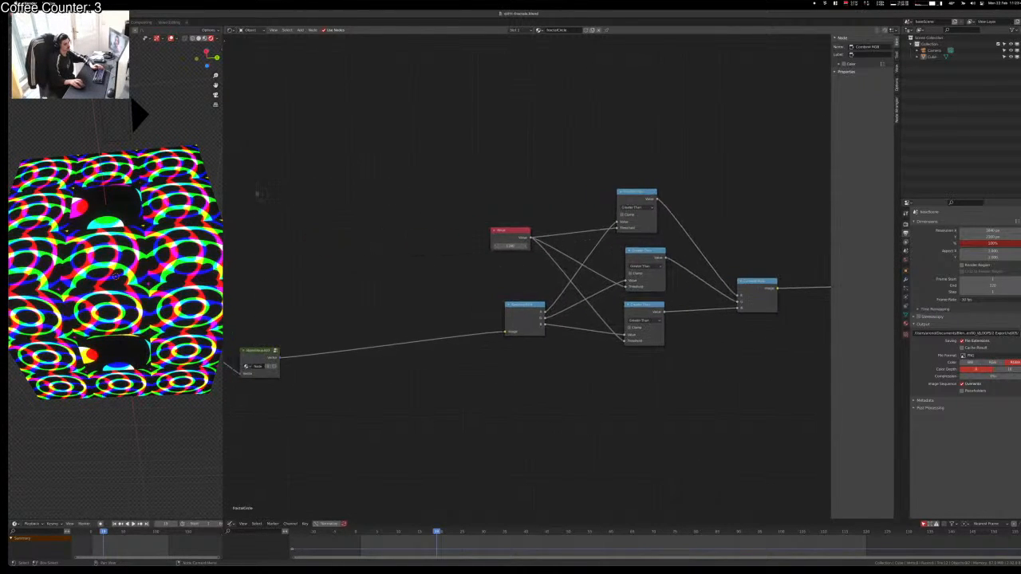
Step: Insert a Mapping node on the group link, undo its rotations, and raise the threshold
{"action": "key", "text": "shift+a"}
{"action": "left_click", "coordinate": [296, 206]}
{"action": "type", "text": "mapping"}
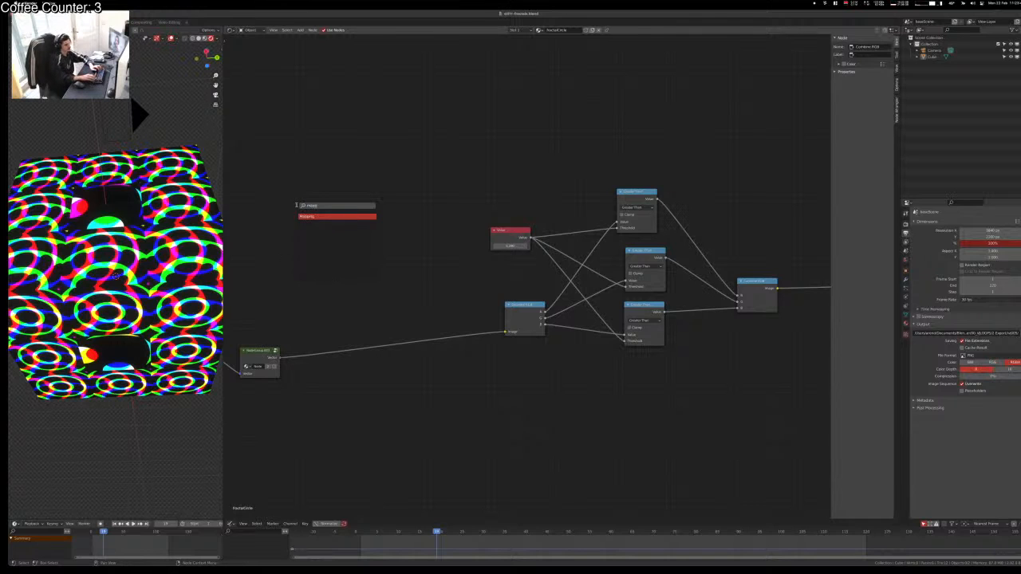
{"action": "key", "text": "Return"}
{"action": "left_click", "coordinate": [359, 300]}
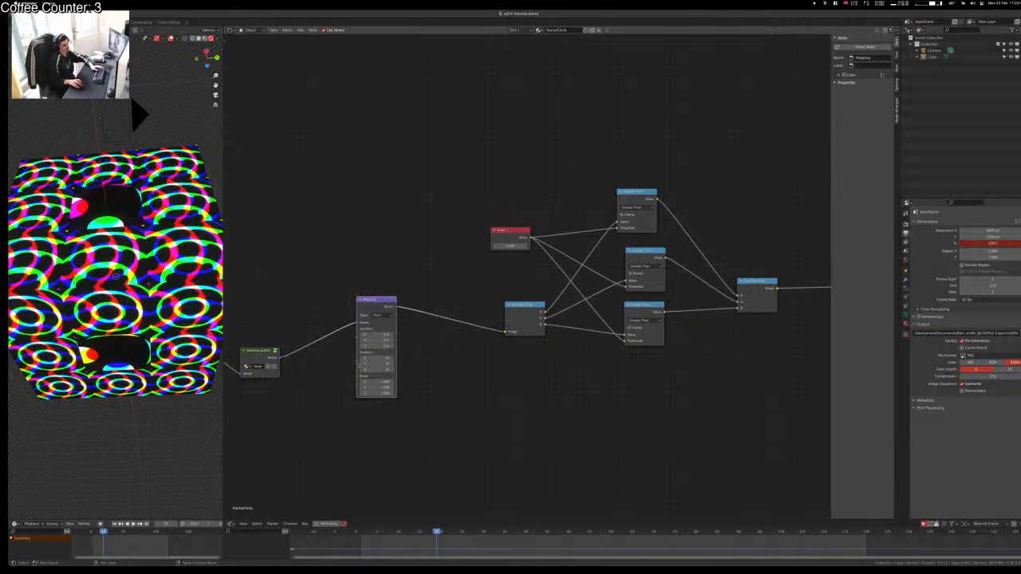
{"action": "left_click_drag", "start_coordinate": [377, 358], "coordinate": [397, 370]}
{"action": "key", "text": "ctrl+z"}
{"action": "key", "text": "ctrl+z"}
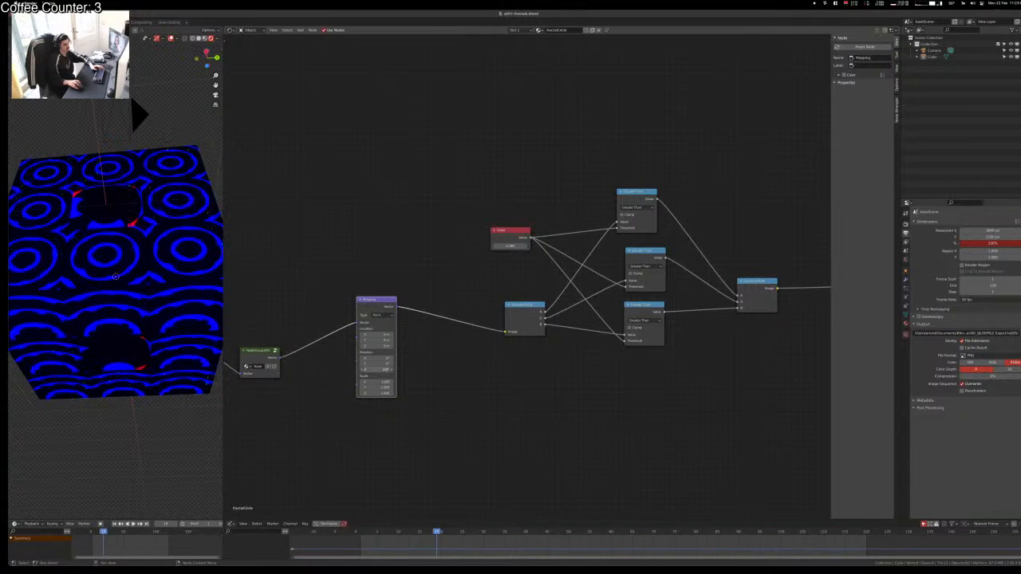
{"action": "key", "text": "ctrl+z"}
Step: Try a Mapping location offset, then reset Location X, Y and Scale Y
{"action": "key", "text": "ctrl+z"}
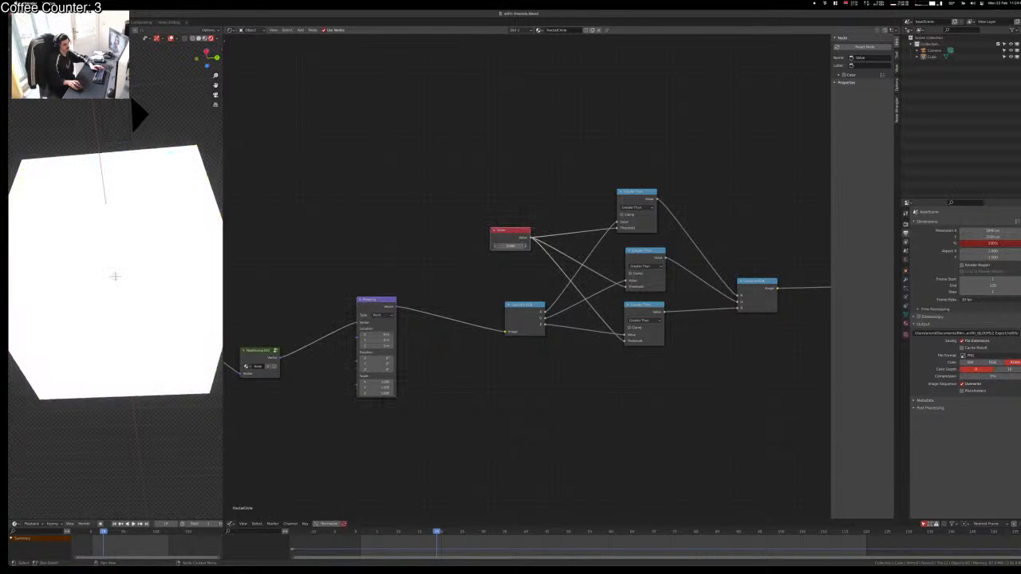
{"action": "left_click_drag", "start_coordinate": [510, 245], "coordinate": [521, 246]}
{"action": "left_click", "coordinate": [461, 263]}
{"action": "left_click_drag", "start_coordinate": [375, 335], "coordinate": [367, 388]}
{"action": "right_click", "coordinate": [375, 335]}
{"action": "right_click", "coordinate": [377, 341]}
{"action": "key", "text": "ctrl+z"}
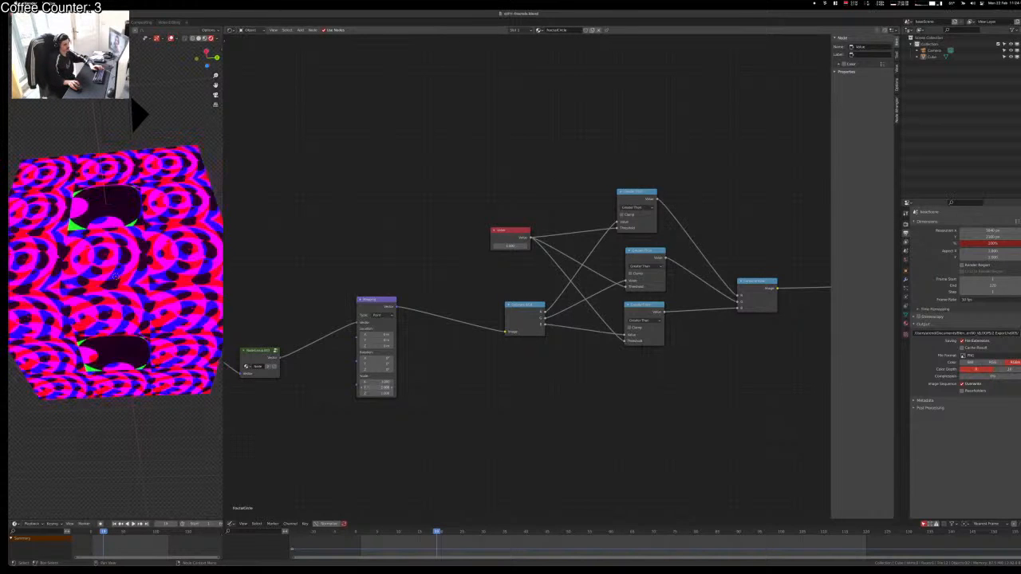
{"action": "right_click", "coordinate": [372, 386]}
{"action": "left_click", "coordinate": [381, 304]}
Step: Delete the Mapping node, reconnect the fractal group to Separate RGB, and move Texture Coordinate left
{"action": "key", "text": "x"}
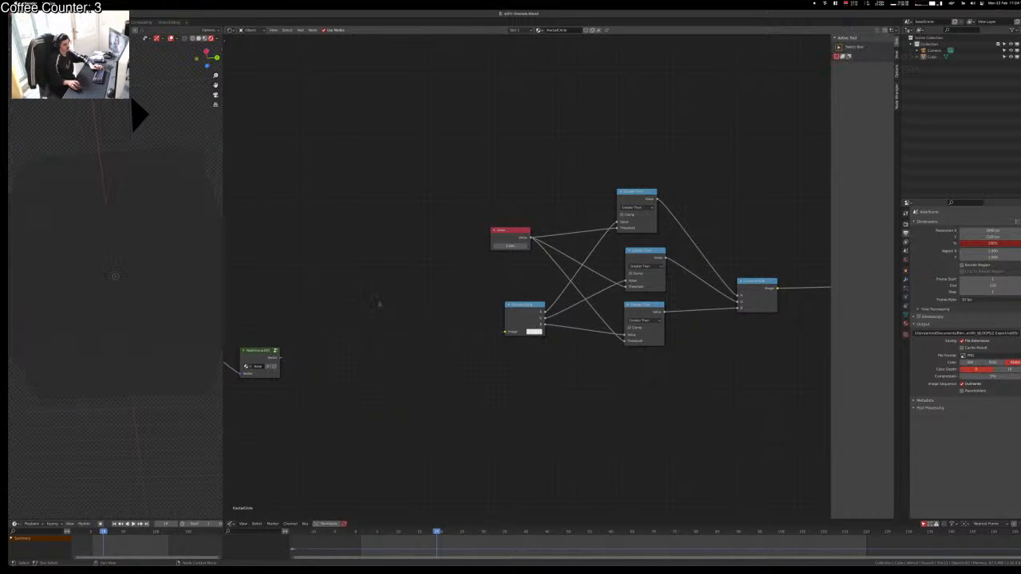
{"action": "right_click_drag", "start_coordinate": [307, 363], "coordinate": [489, 339], "text": "alt"}
{"action": "middle_click_drag", "start_coordinate": [357, 404], "coordinate": [602, 403]}
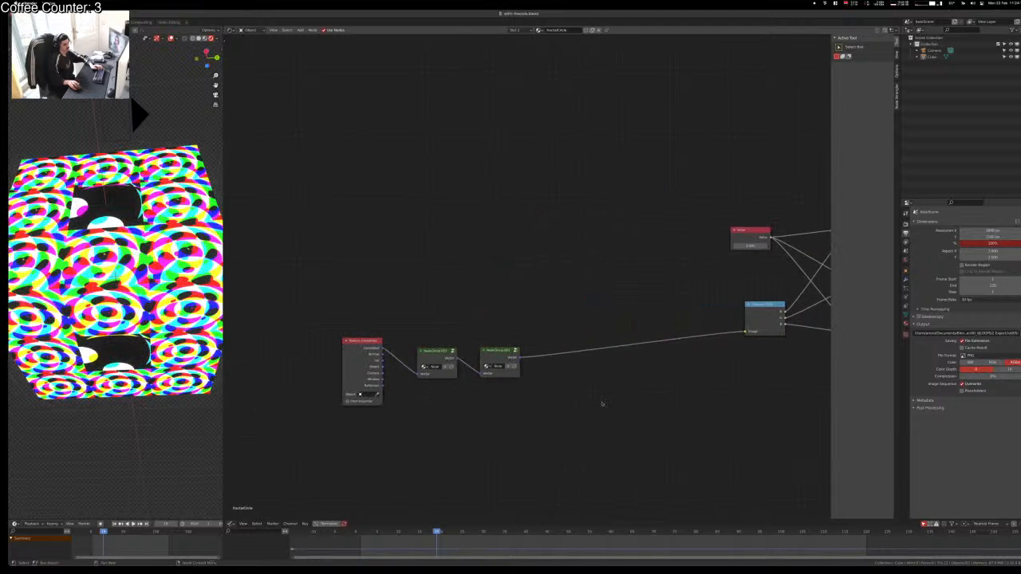
{"action": "left_click_drag", "start_coordinate": [365, 355], "coordinate": [274, 372]}
Step: Insert a Mapping node after Texture Coordinate and rotate it around Y to swirl the pattern
{"action": "key", "text": "shift+a"}
{"action": "type", "text": "s"}
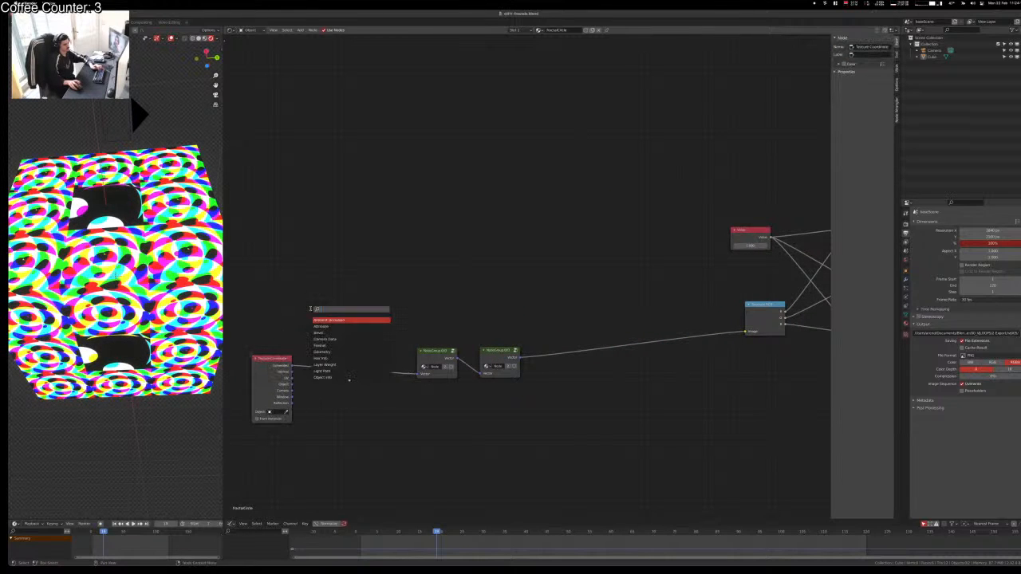
{"action": "type", "text": "mapping"}
{"action": "key", "text": "Return"}
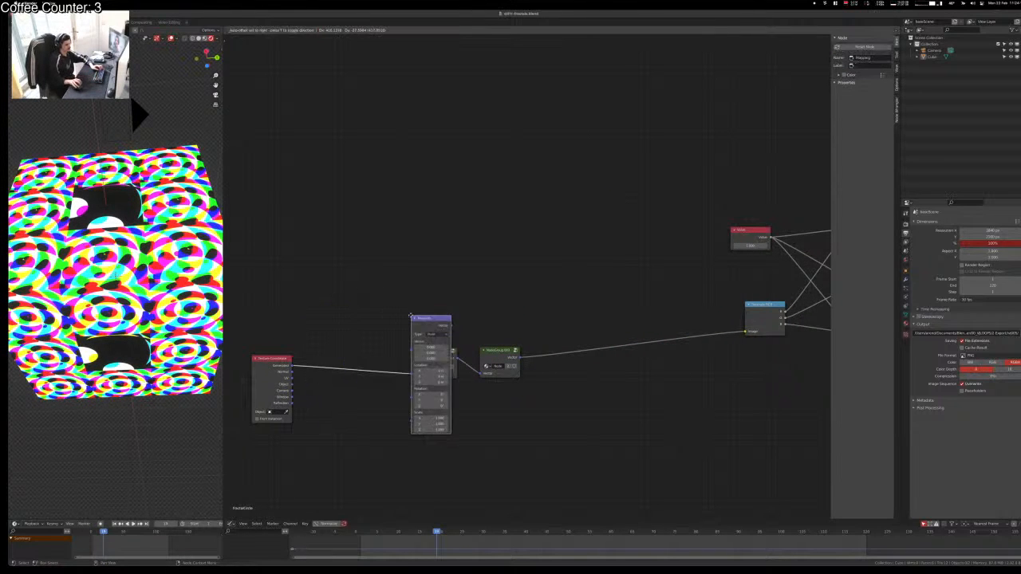
{"action": "left_click", "coordinate": [329, 291]}
{"action": "left_click_drag", "start_coordinate": [333, 369], "coordinate": [385, 375]}
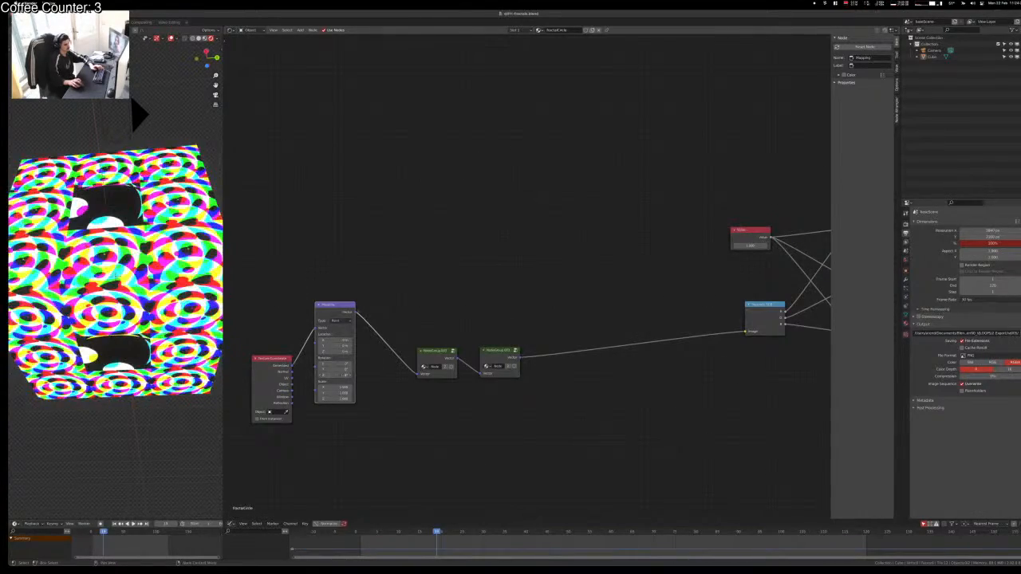
{"action": "left_click", "coordinate": [287, 323]}
Step: Select the cube in the 3D view and delete it
{"action": "left_click", "coordinate": [152, 279]}
{"action": "middle_click_drag", "start_coordinate": [152, 280], "coordinate": [64, 292]}
{"action": "scroll", "coordinate": [62, 293], "scroll_direction": "down", "scroll_amount": 7}
{"action": "key", "text": "x"}
{"action": "left_click", "coordinate": [62, 292]}
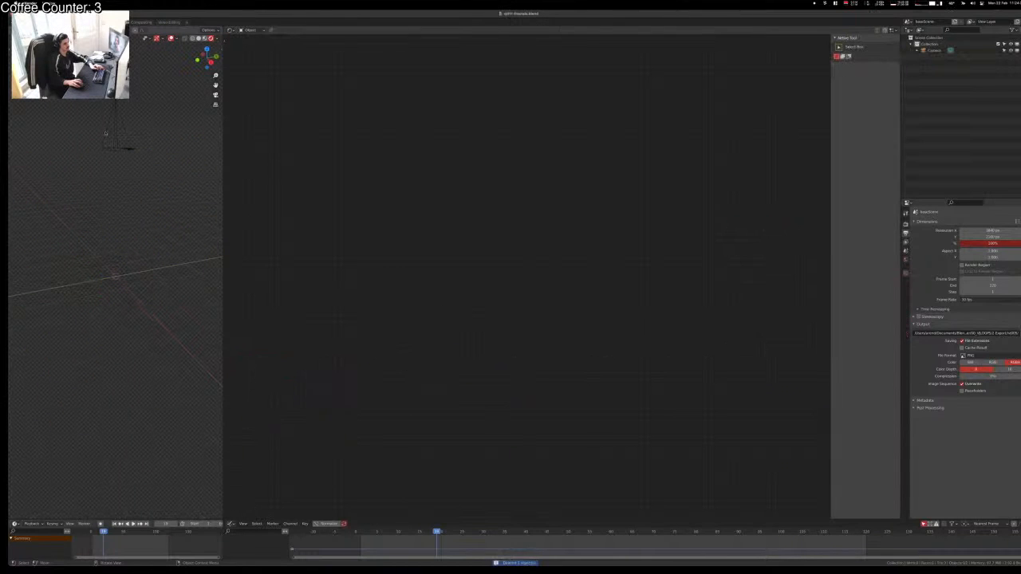
Step: Add a new cube and switch to the front orthographic view
{"action": "key", "text": "shift+a"}
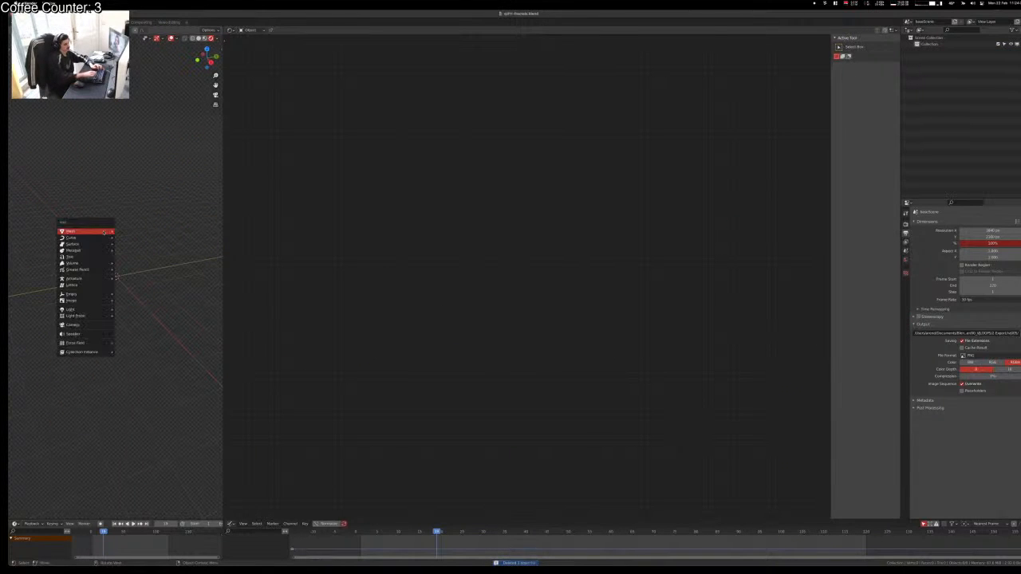
{"action": "left_click", "coordinate": [136, 239]}
{"action": "left_click", "coordinate": [145, 346]}
{"action": "middle_click_drag", "start_coordinate": [145, 345], "coordinate": [120, 264]}
{"action": "left_click", "coordinate": [122, 255]}
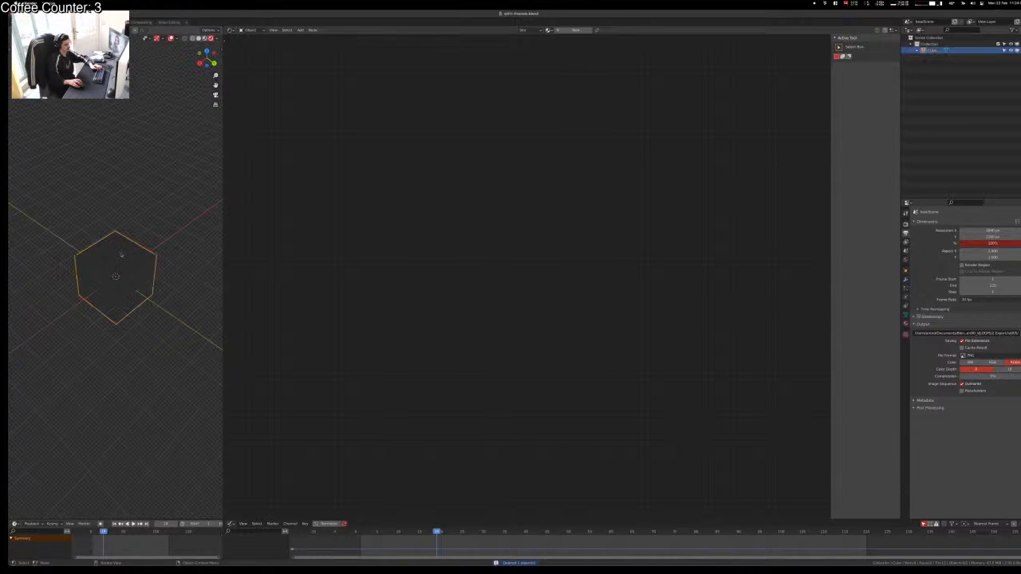
{"action": "left_click", "coordinate": [204, 54]}
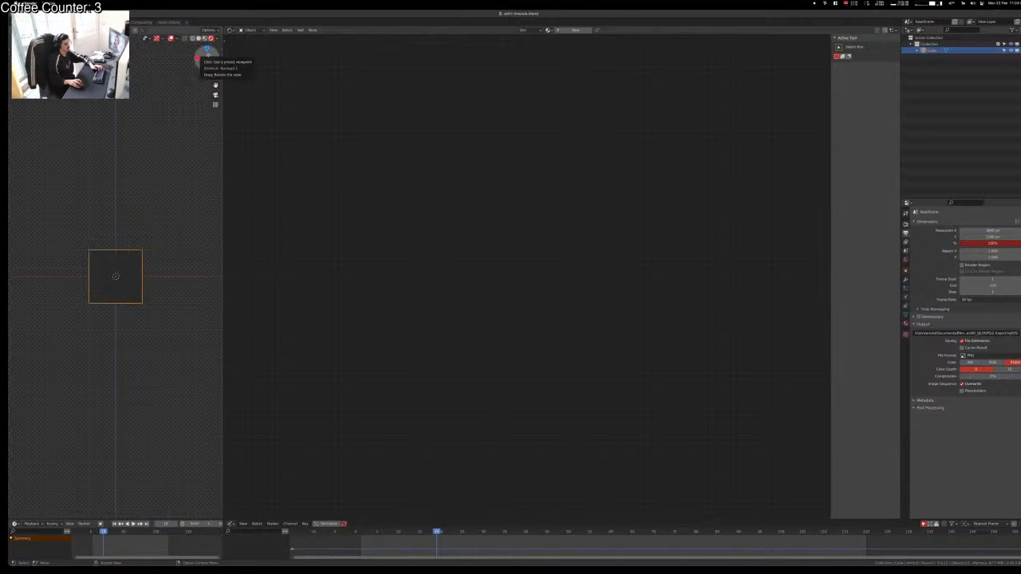
Step: Add a camera to the scene and look through it
{"action": "key", "text": "shift+a"}
{"action": "left_click", "coordinate": [128, 297]}
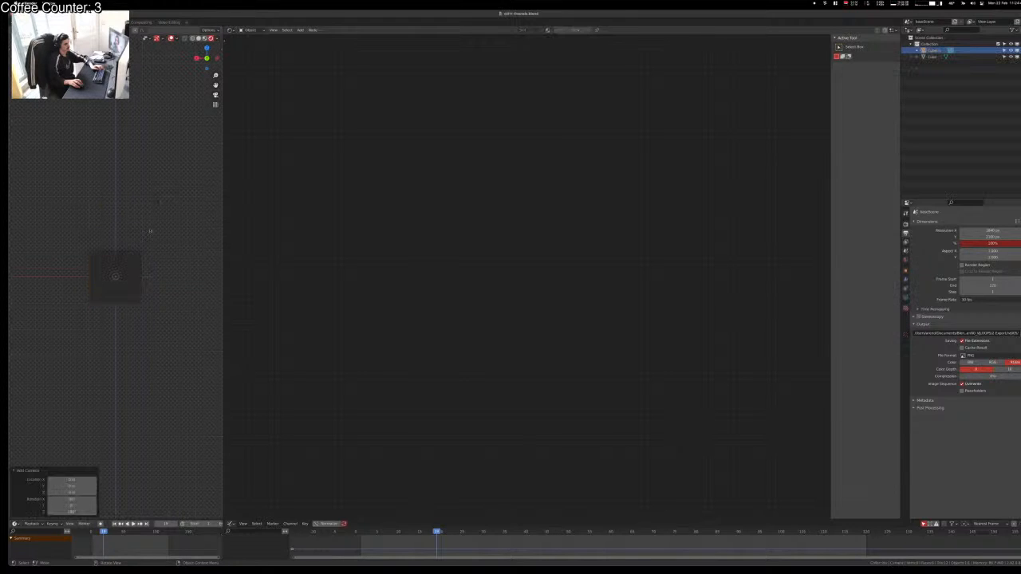
{"action": "key", "text": "KP_0"}
{"action": "scroll", "coordinate": [152, 275], "scroll_direction": "down", "scroll_amount": 3}
{"action": "middle_click_drag", "start_coordinate": [152, 276], "coordinate": [100, 303]}
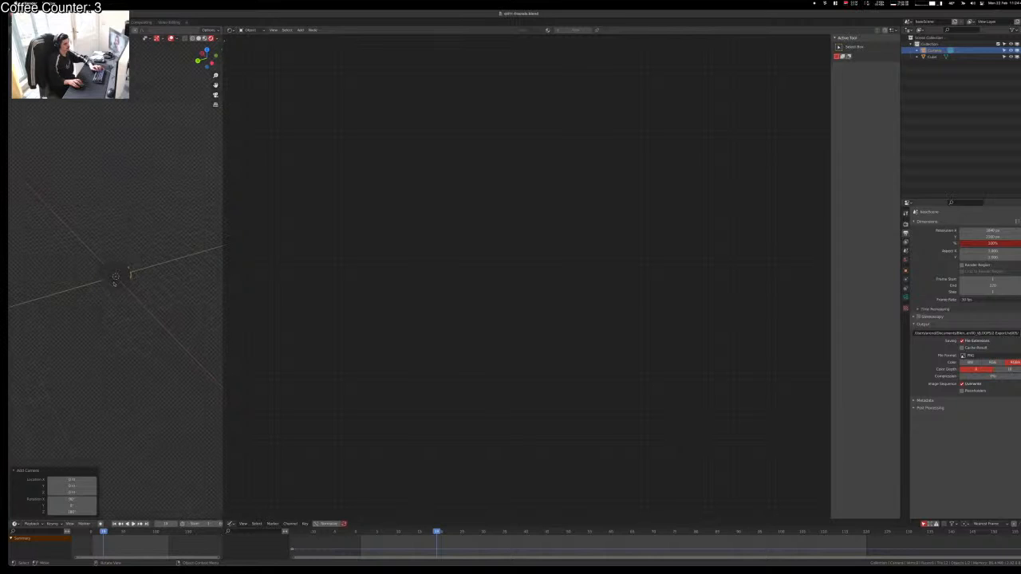
Step: Stretch the cube along the Y axis into a long box
{"action": "left_click", "coordinate": [114, 284]}
{"action": "key", "text": "g"}
{"action": "key", "text": "y"}
{"action": "right_click", "coordinate": [145, 297]}
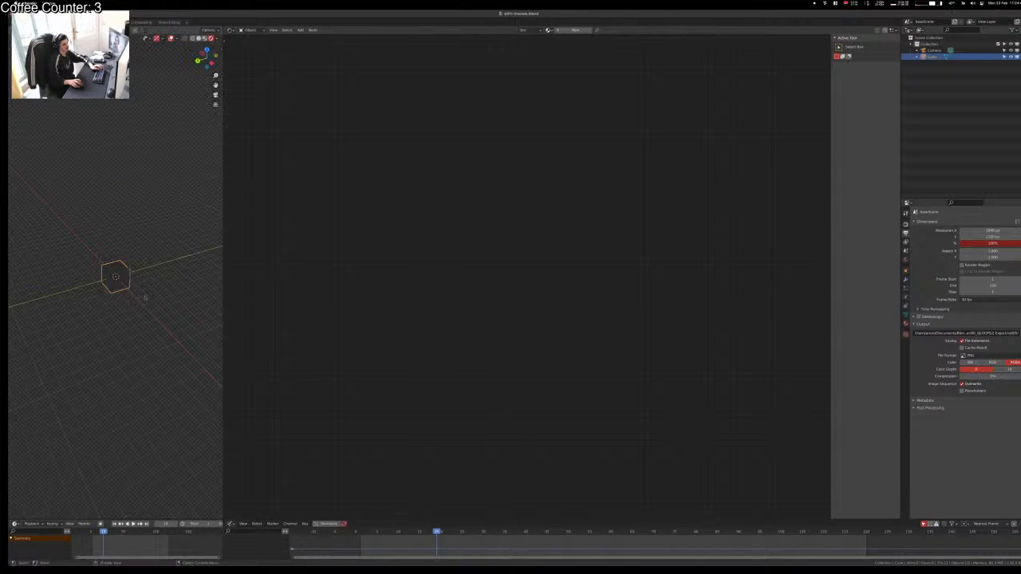
{"action": "key", "text": "s"}
{"action": "key", "text": "y"}
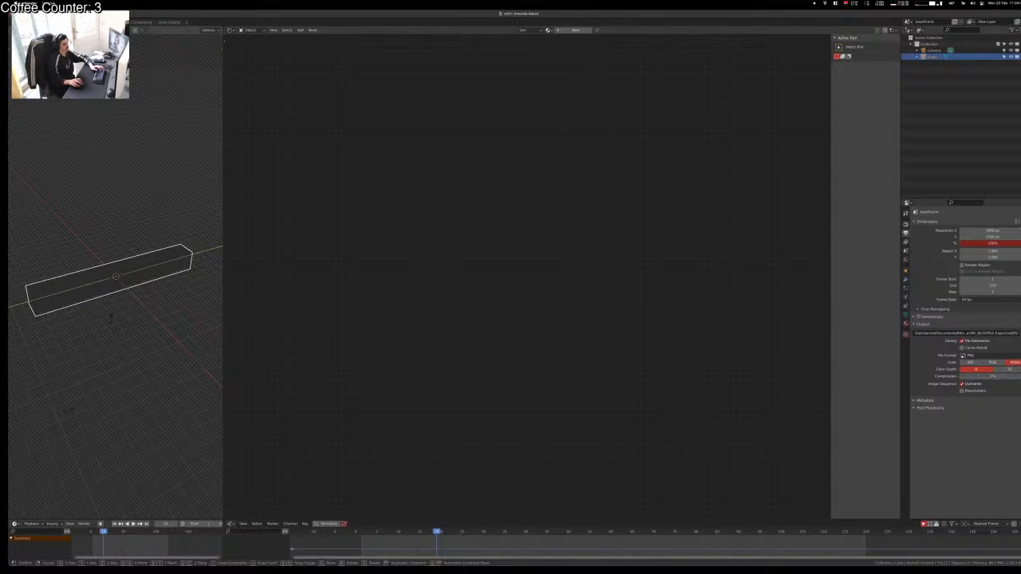
{"action": "left_click", "coordinate": [111, 318]}
Step: Move the box along Y and apply its scale
{"action": "key", "text": "g"}
{"action": "key", "text": "y"}
{"action": "left_click", "coordinate": [196, 360]}
{"action": "left_click", "coordinate": [171, 368]}
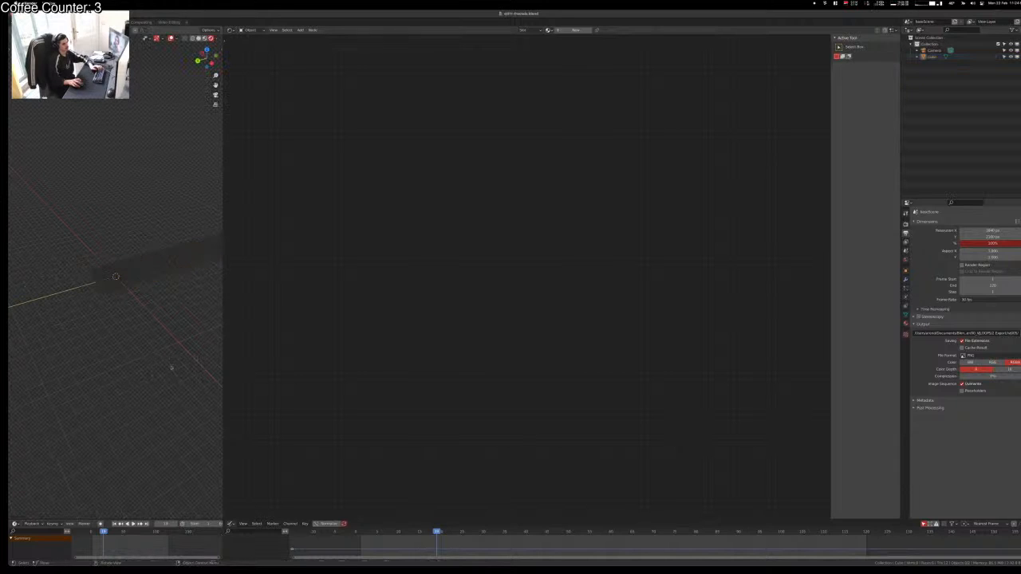
{"action": "left_click", "coordinate": [151, 270]}
{"action": "key", "text": "ctrl+a"}
{"action": "key", "text": "s"}
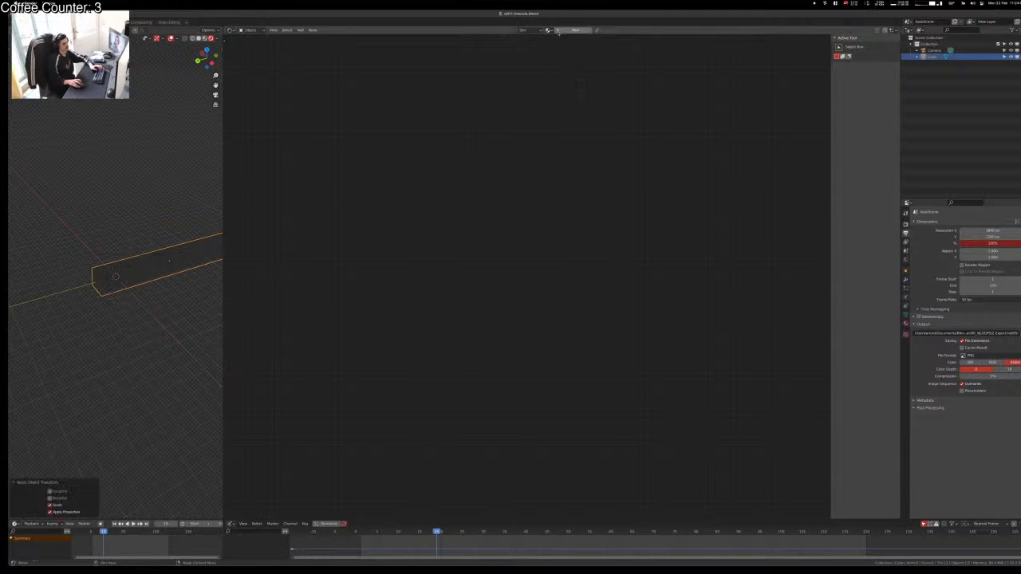
Step: Assign the FractalCircle material to the box and orbit to inspect it
{"action": "left_click", "coordinate": [549, 30]}
{"action": "left_click", "coordinate": [563, 41]}
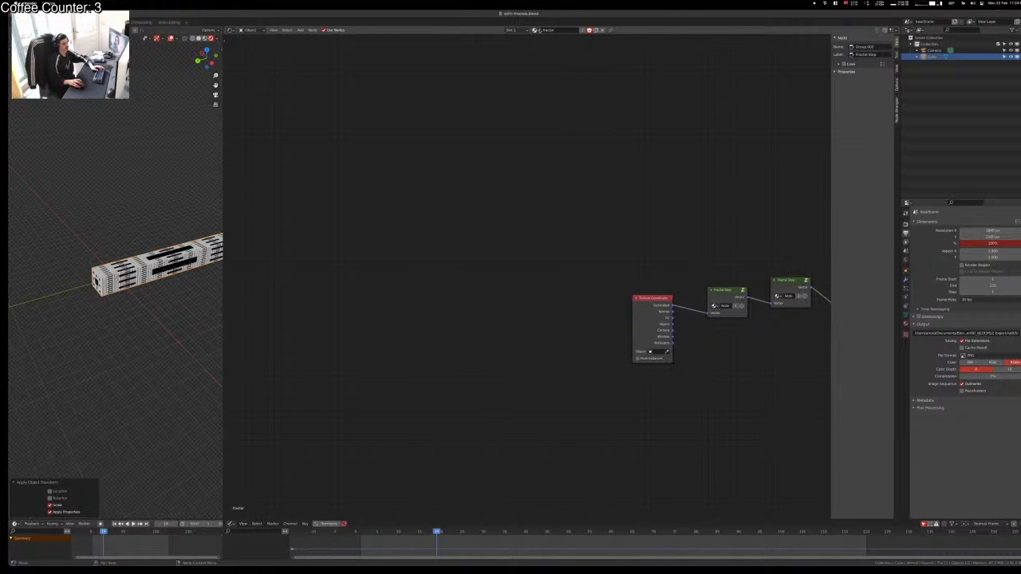
{"action": "left_click", "coordinate": [536, 31]}
{"action": "left_click", "coordinate": [566, 52]}
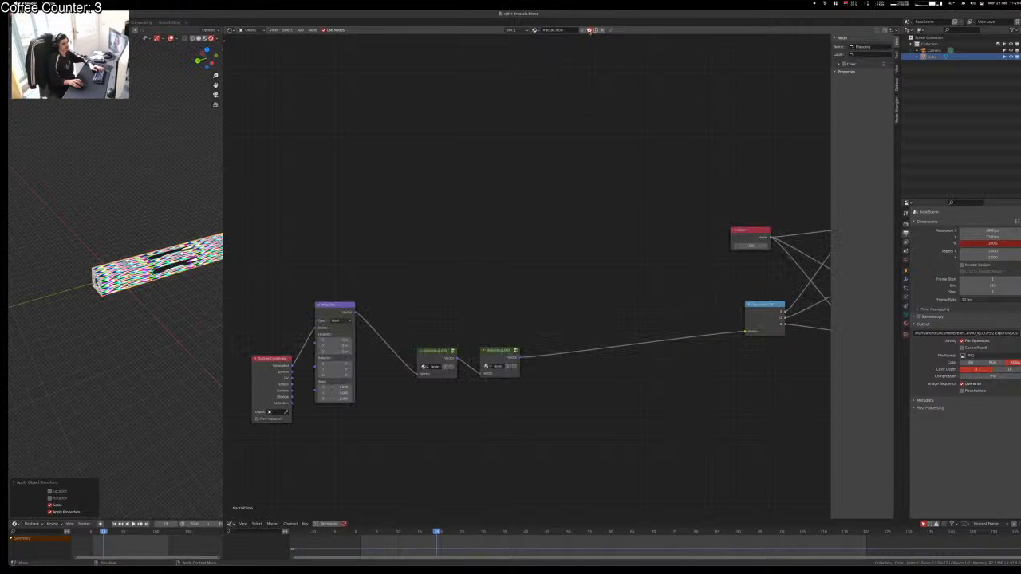
{"action": "scroll", "coordinate": [169, 278], "scroll_direction": "up", "scroll_amount": 6}
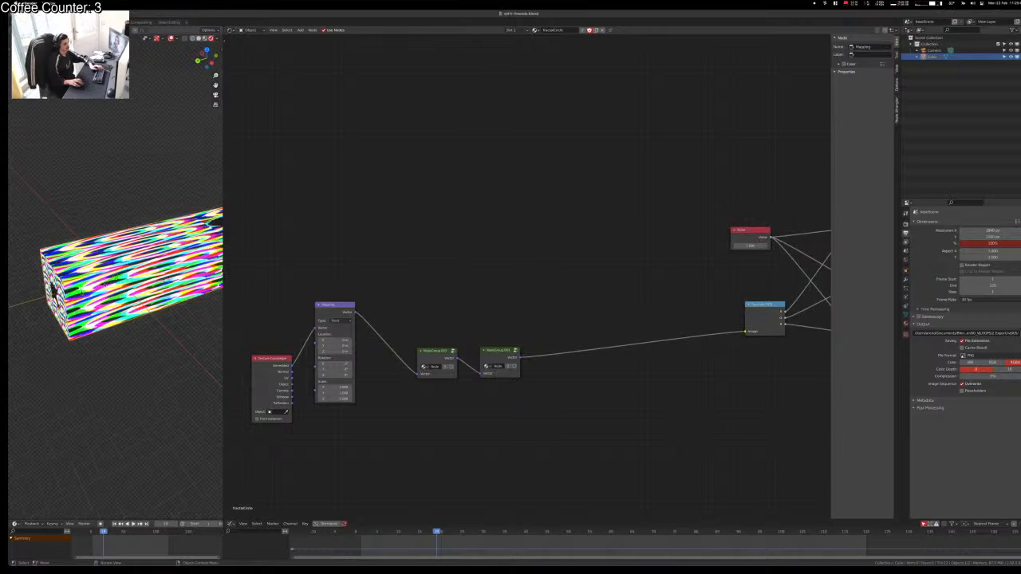
{"action": "middle_click_drag", "start_coordinate": [112, 286], "coordinate": [68, 298]}
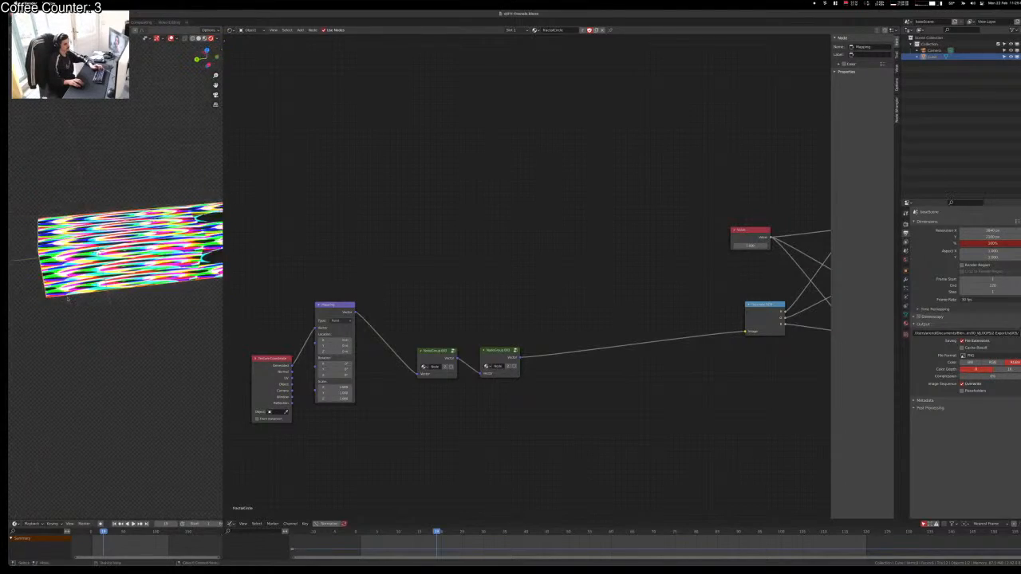
Step: View the box through the camera, test a Mapping Y rotation, then undo it to 0°
{"action": "key", "text": "KP_0"}
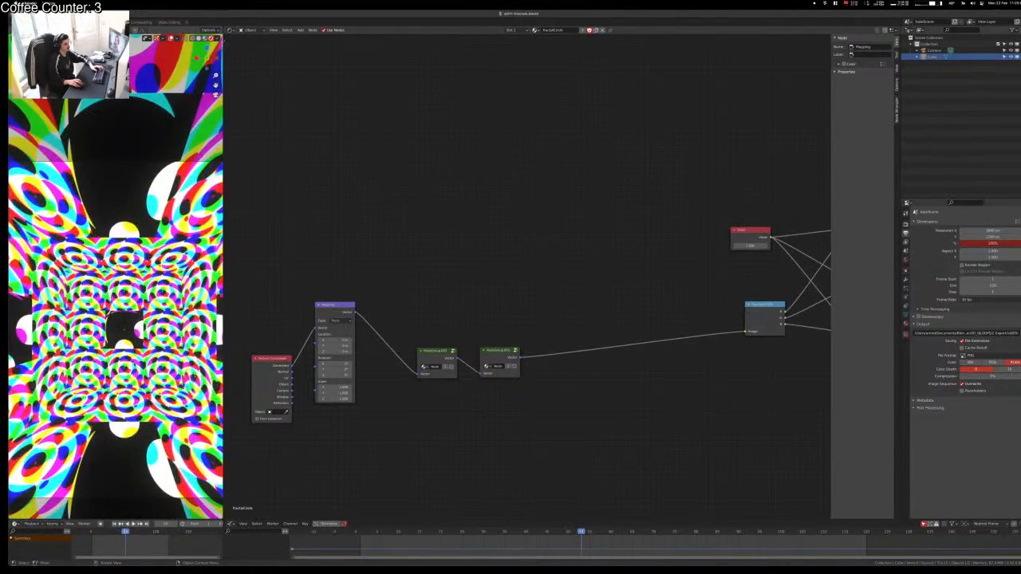
{"action": "key", "text": "ctrl+space"}
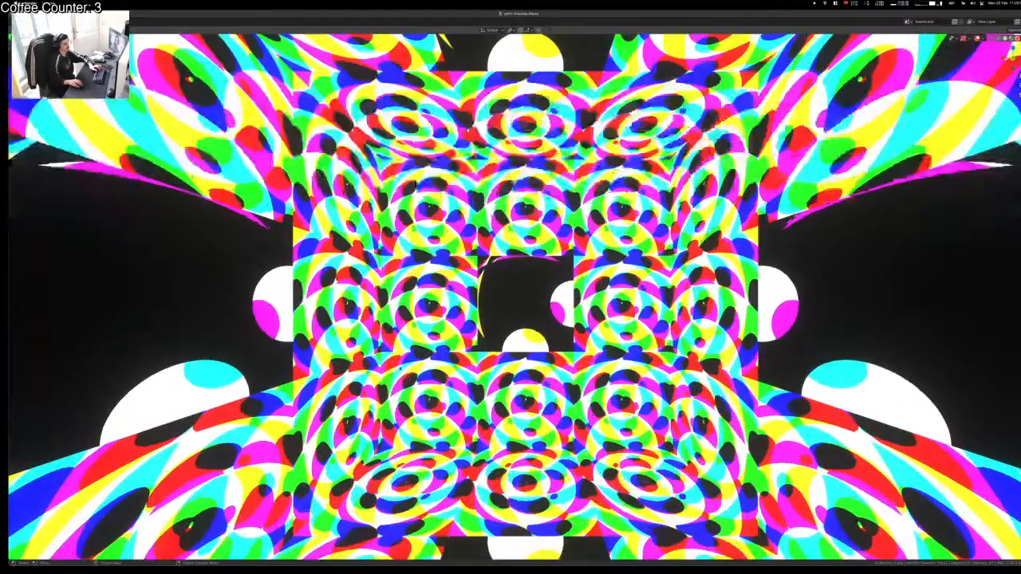
{"action": "key", "text": "ctrl+space"}
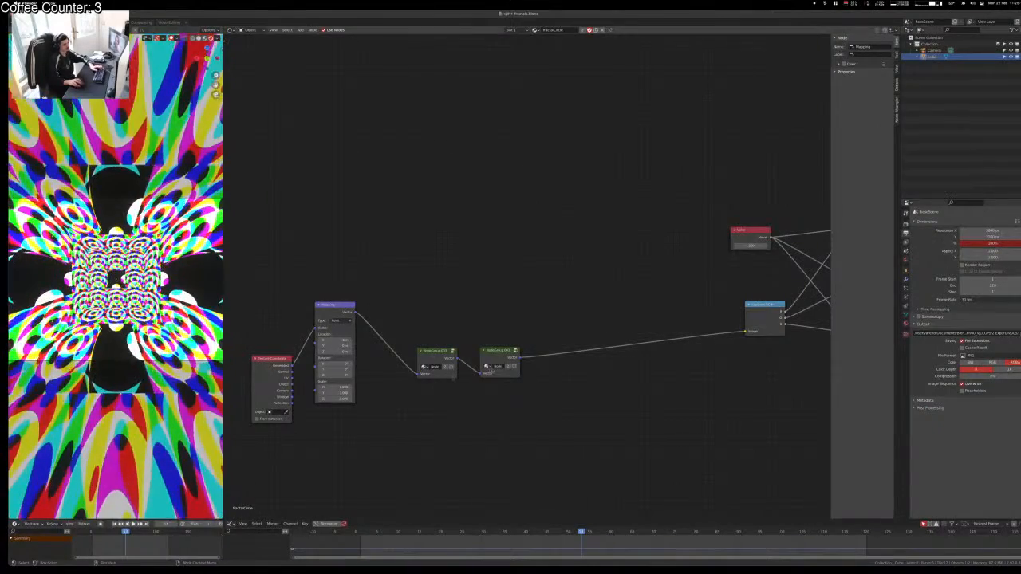
{"action": "left_click_drag", "start_coordinate": [333, 369], "coordinate": [385, 363]}
{"action": "key", "text": "ctrl+z"}
{"action": "key", "text": "ctrl+z"}
{"action": "key", "text": "ctrl+z"}
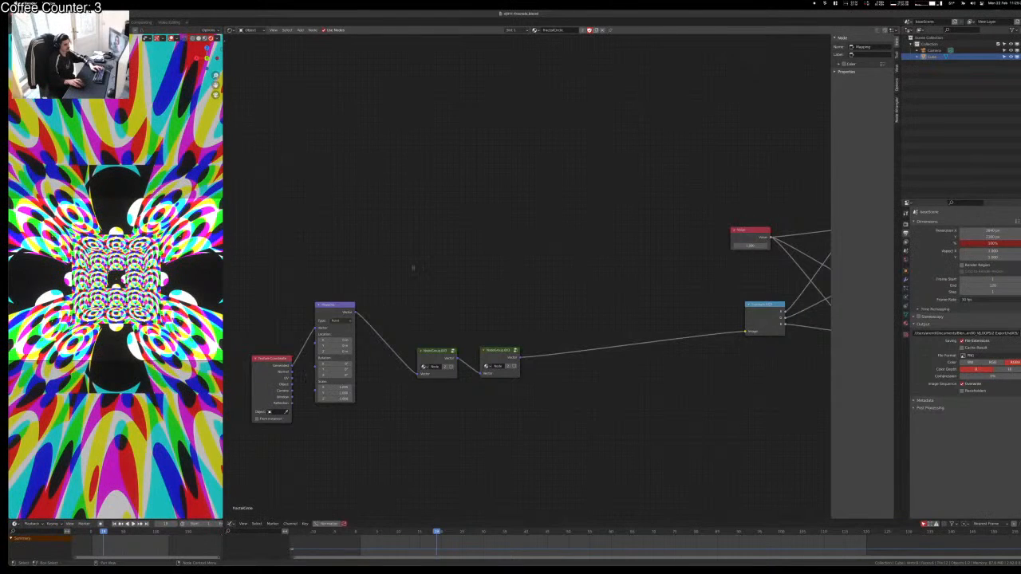
Step: Rearrange the Texture Coordinate and Mapping nodes to make room
{"action": "scroll", "coordinate": [413, 268], "scroll_direction": "down", "scroll_amount": 1}
{"action": "middle_click_drag", "start_coordinate": [413, 268], "coordinate": [859, 226]}
{"action": "middle_click_drag", "start_coordinate": [663, 446], "coordinate": [532, 497]}
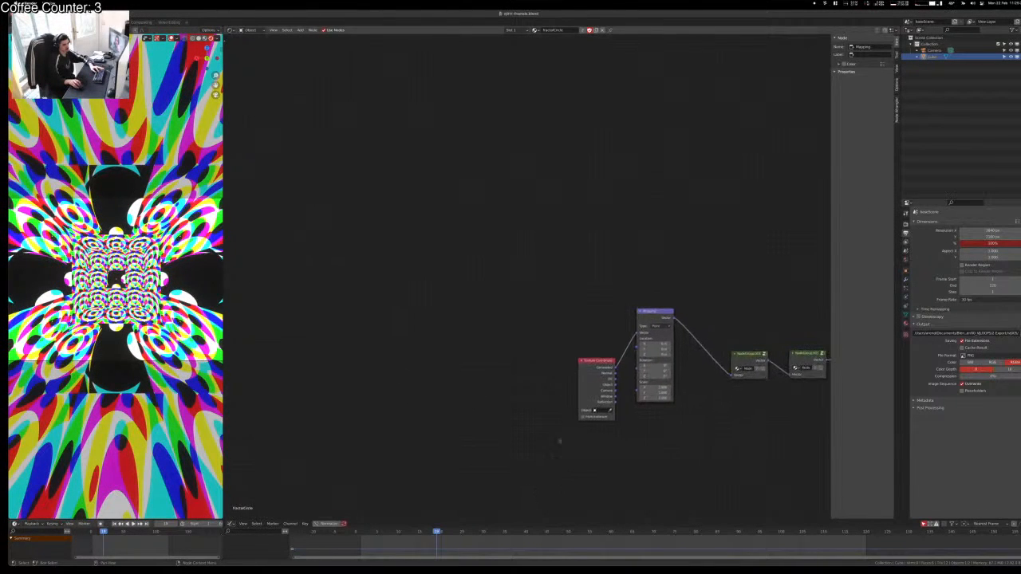
{"action": "left_click_drag", "start_coordinate": [595, 375], "coordinate": [460, 292]}
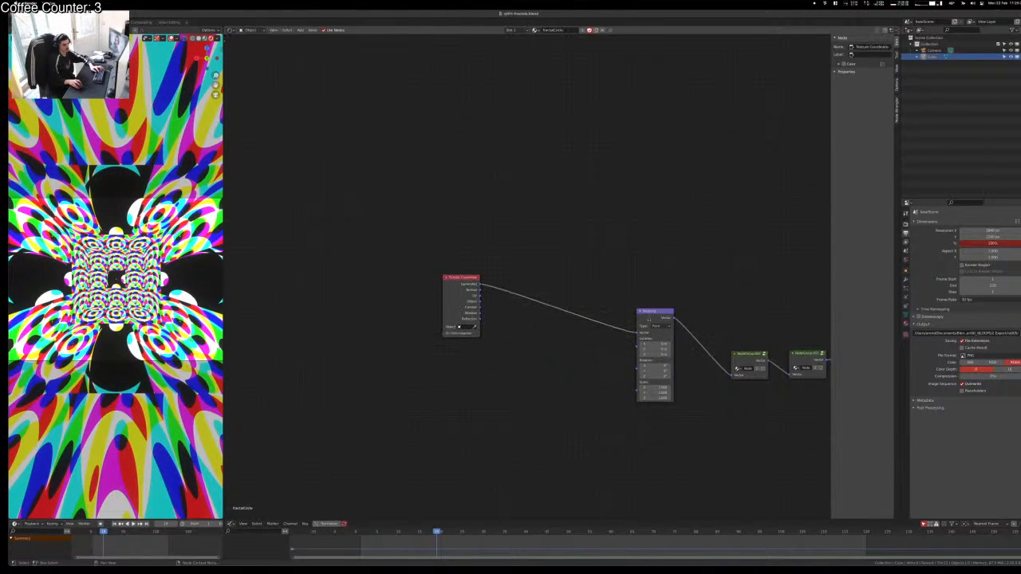
{"action": "left_click_drag", "start_coordinate": [647, 320], "coordinate": [641, 281]}
{"action": "left_click_drag", "start_coordinate": [465, 278], "coordinate": [388, 225]}
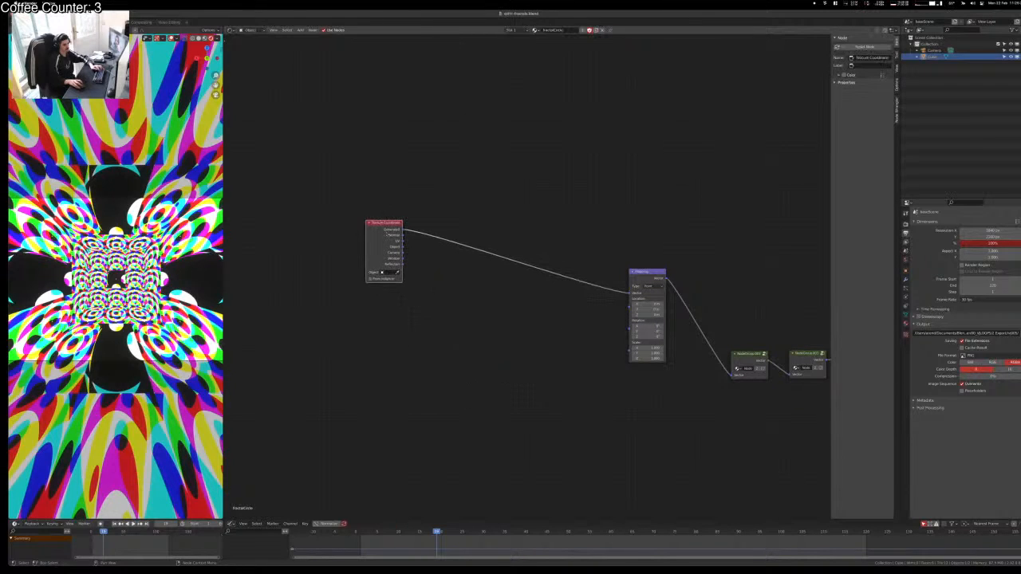
Step: Add a Value node to the shader tree
{"action": "key", "text": "shift+a"}
{"action": "type", "text": "val"}
{"action": "key", "text": "Return"}
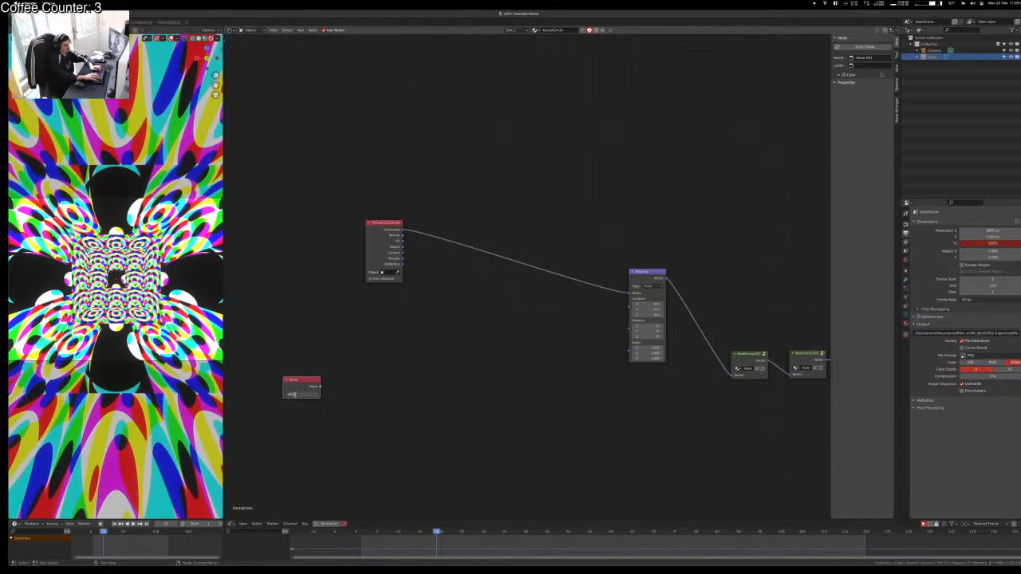
{"action": "key", "text": "Return"}
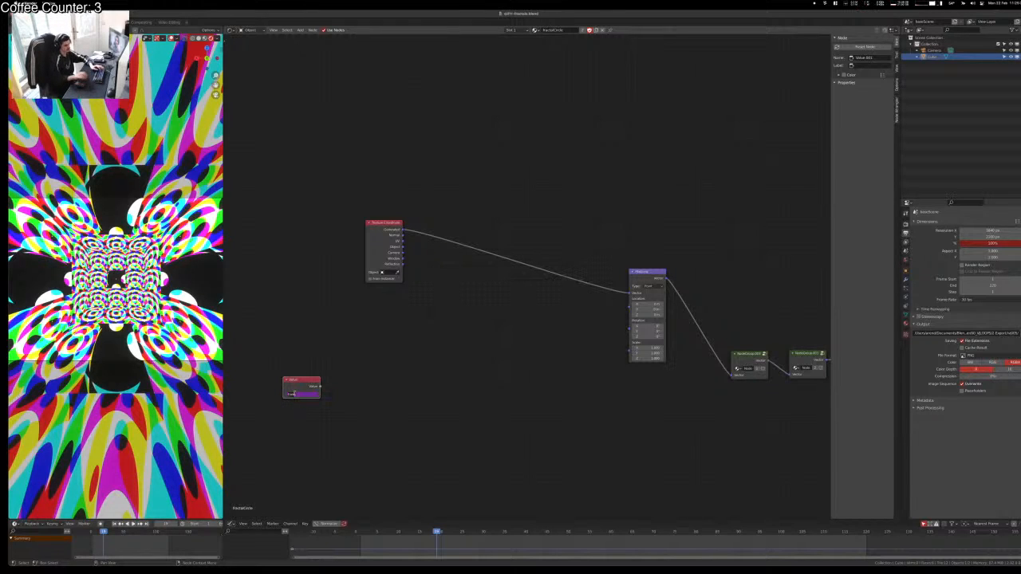
{"action": "key", "text": "x"}
{"action": "key", "text": "shift+a"}
{"action": "type", "text": "sval"}
{"action": "key", "text": "Return"}
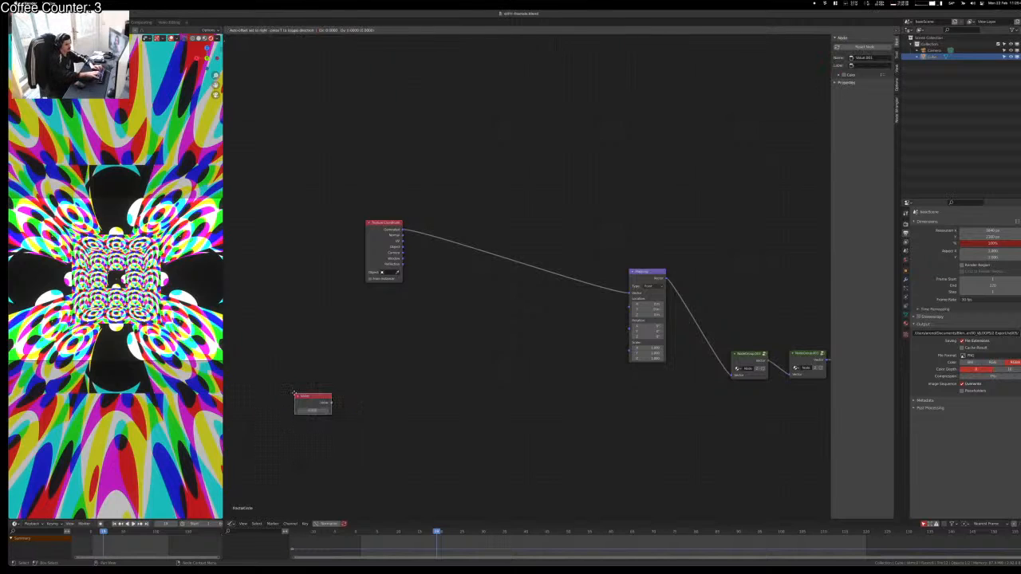
{"action": "left_click", "coordinate": [295, 395]}
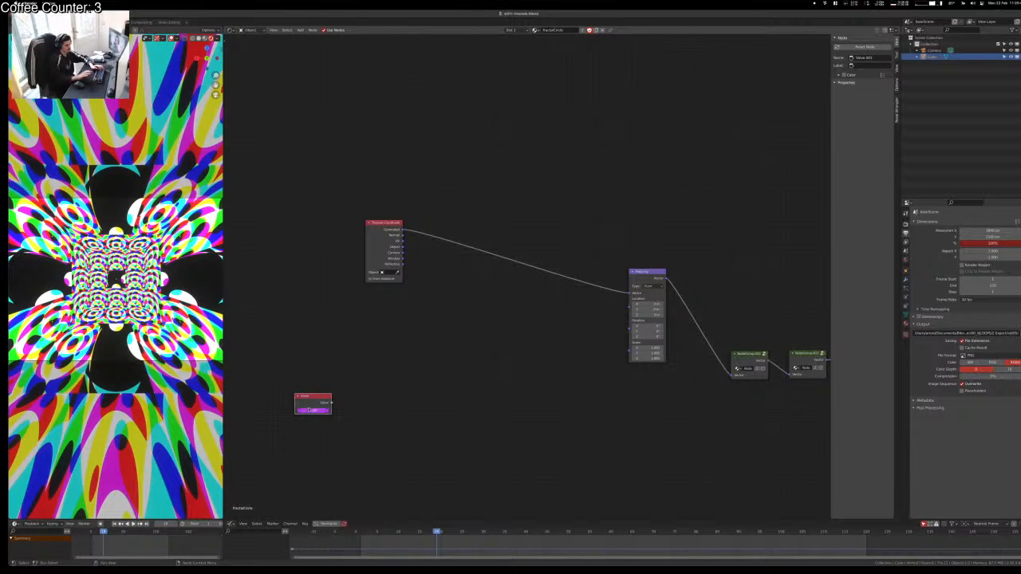
{"action": "left_click", "coordinate": [365, 376]}
Step: Add a Map Range node and feed the Value output into it
{"action": "key", "text": "shift+a"}
{"action": "type", "text": "map r"}
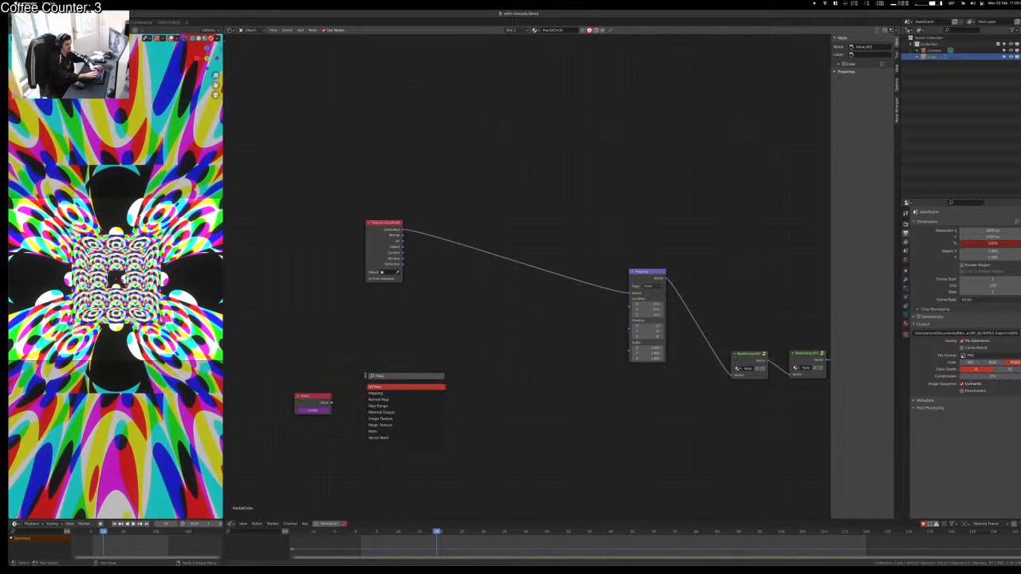
{"action": "key", "text": "Return"}
{"action": "left_click", "coordinate": [365, 376]}
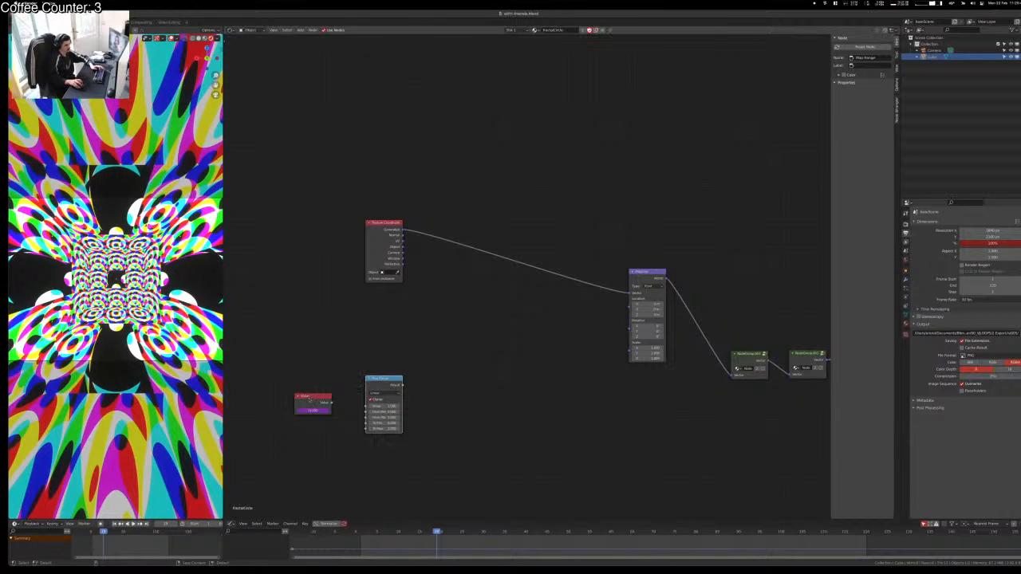
{"action": "left_click_drag", "start_coordinate": [331, 403], "coordinate": [367, 405]}
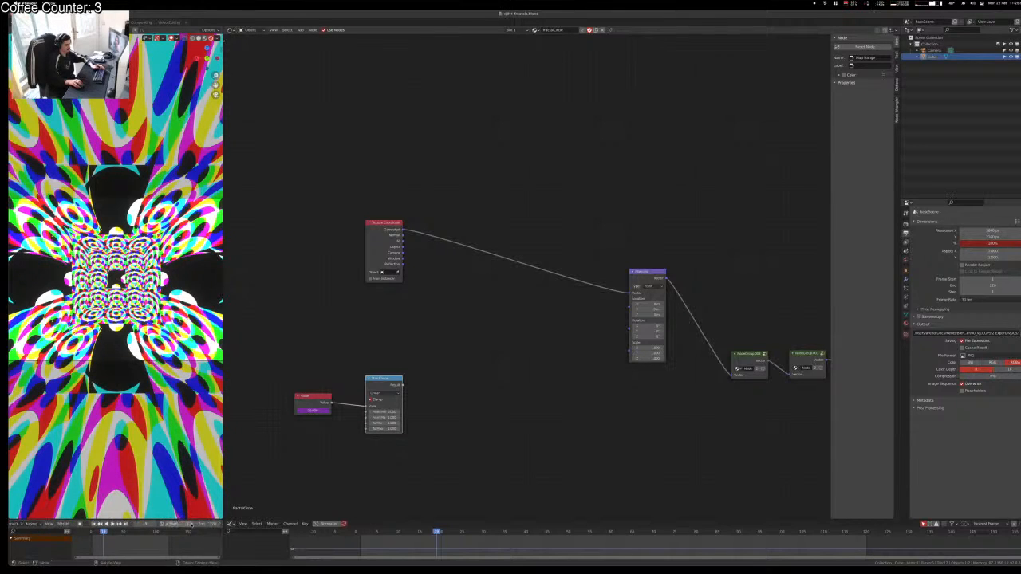
Step: Copy the timeline's frame data path and paste it as a driver into From Max
{"action": "right_click", "coordinate": [203, 525]}
{"action": "left_click", "coordinate": [204, 525]}
{"action": "right_click", "coordinate": [388, 417]}
{"action": "left_click", "coordinate": [388, 417]}
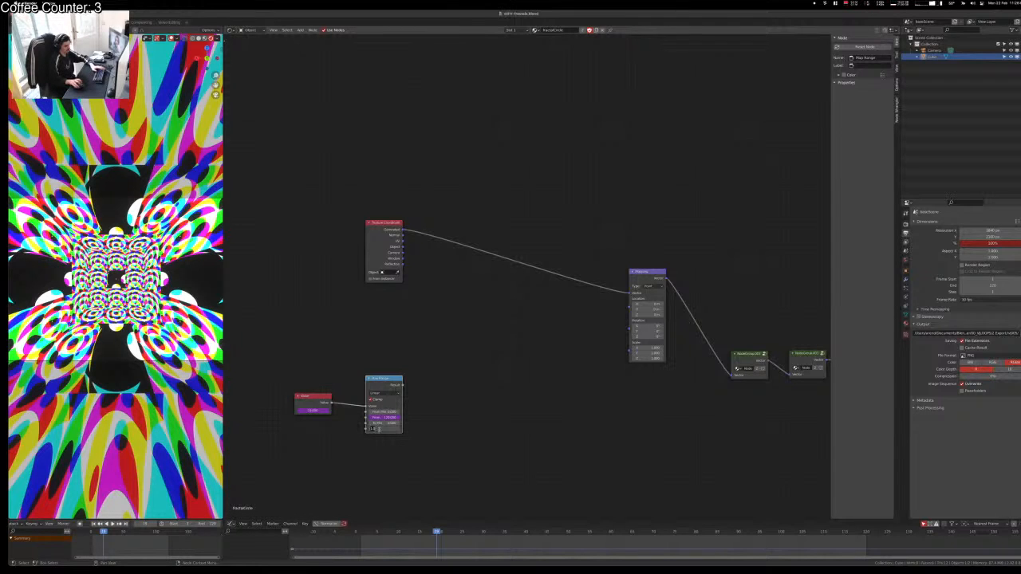
{"action": "left_click", "coordinate": [449, 428]}
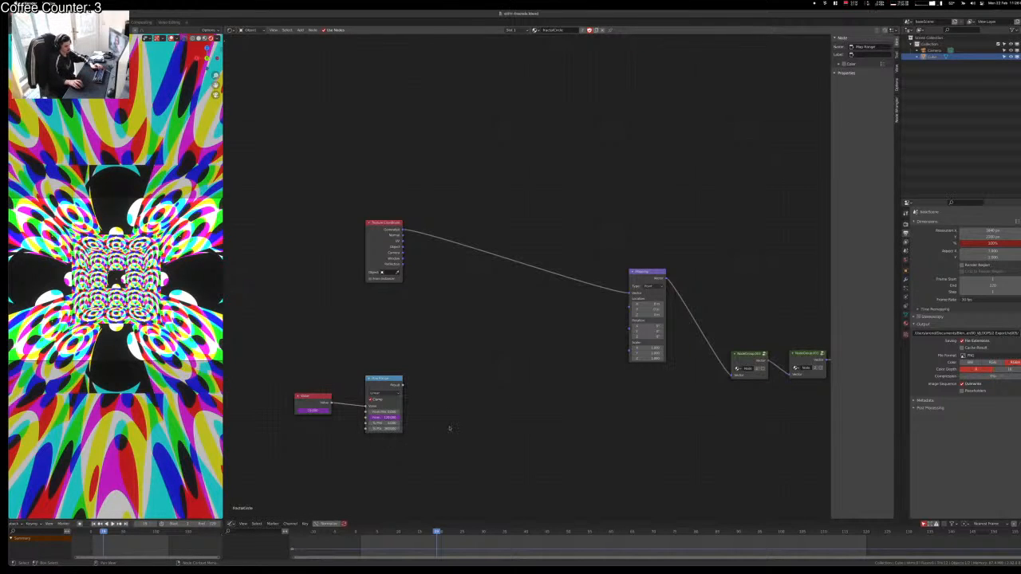
Step: Add a Math node set to To Radians, fed by Map Range's Result
{"action": "key", "text": "shift+a"}
{"action": "left_click", "coordinate": [449, 429]}
{"action": "type", "text": "math"}
{"action": "key", "text": "Return"}
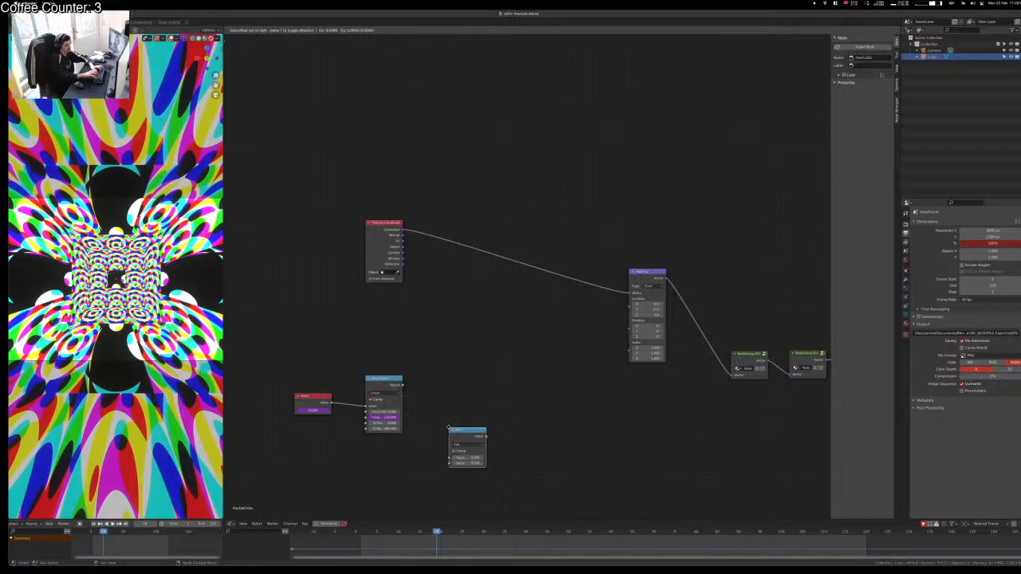
{"action": "left_click", "coordinate": [423, 378]}
{"action": "left_click_drag", "start_coordinate": [402, 385], "coordinate": [425, 409]}
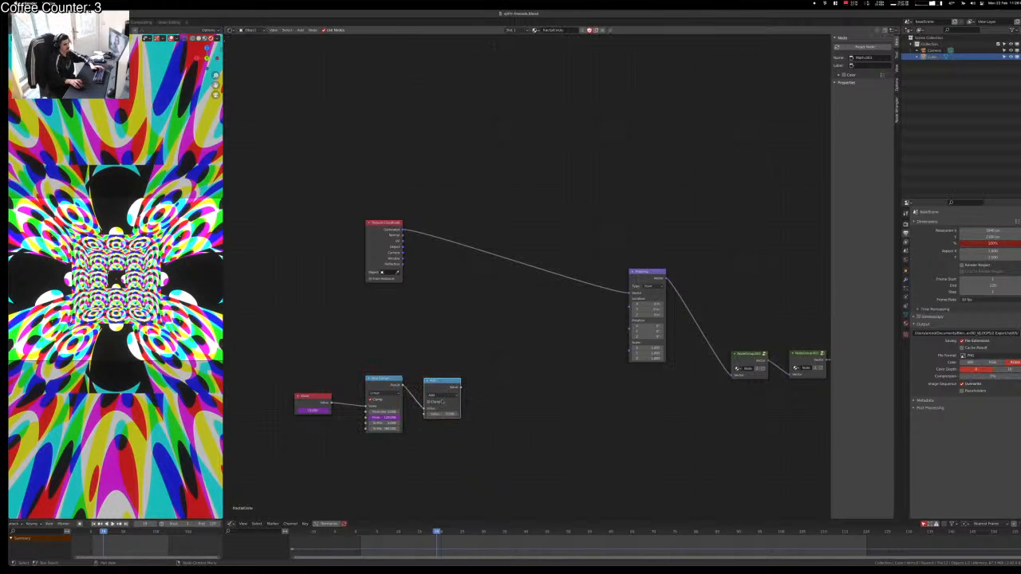
{"action": "left_click", "coordinate": [448, 396]}
{"action": "left_click", "coordinate": [444, 453]}
{"action": "left_click", "coordinate": [449, 396]}
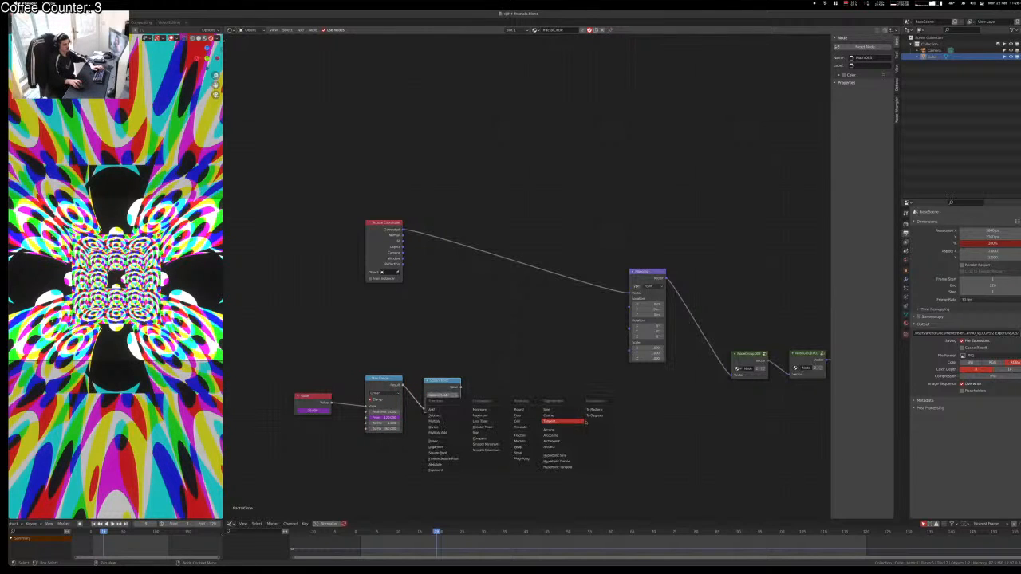
{"action": "left_click", "coordinate": [594, 410]}
Step: Add a Combine XYZ node from the radians output and connect it to Mapping Rotation
{"action": "key", "text": "shift+a"}
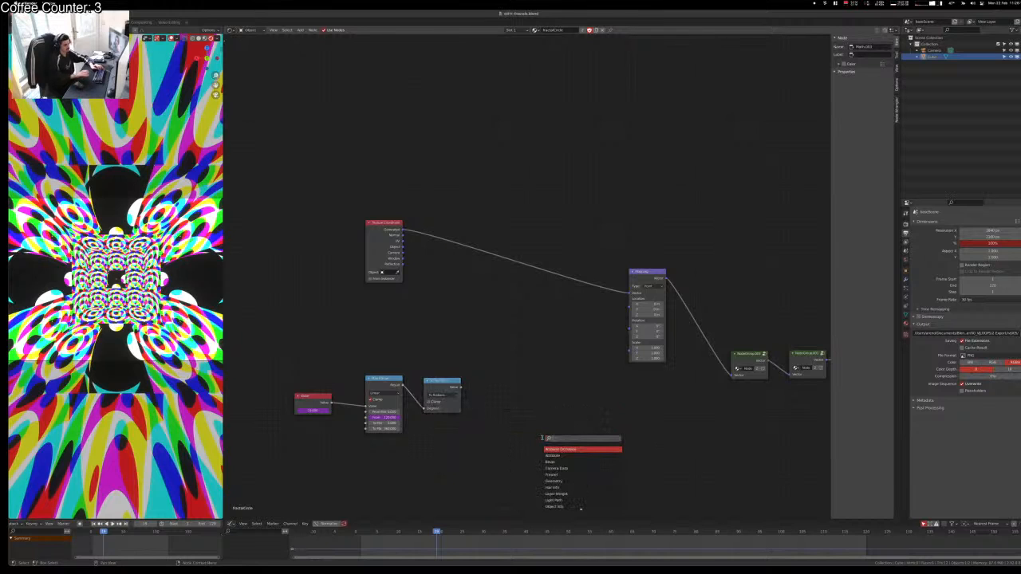
{"action": "type", "text": "comb"}
{"action": "key", "text": "Return"}
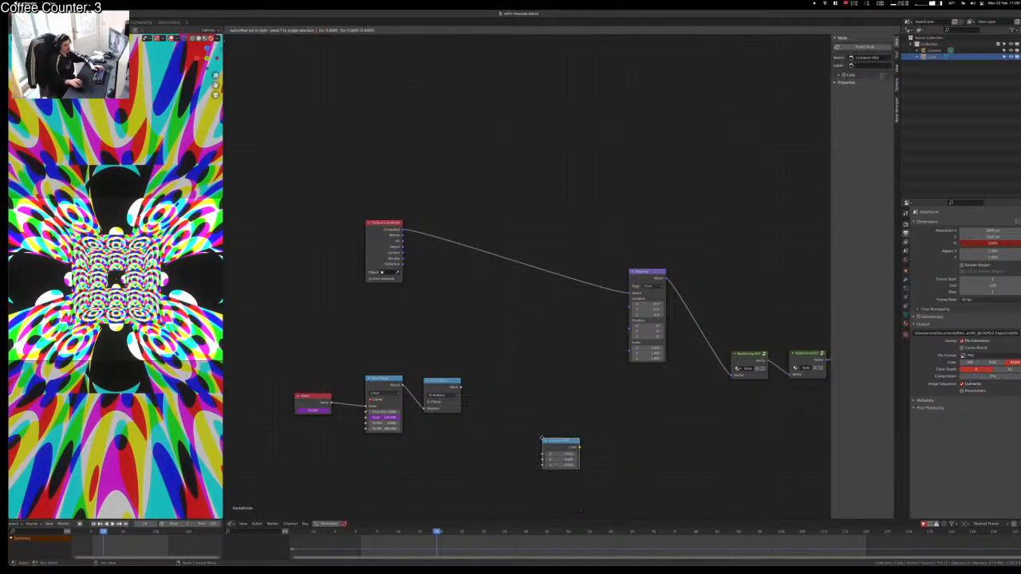
{"action": "key", "text": "ctrl+z"}
{"action": "key", "text": "shift+a"}
{"action": "type", "text": "xyz"}
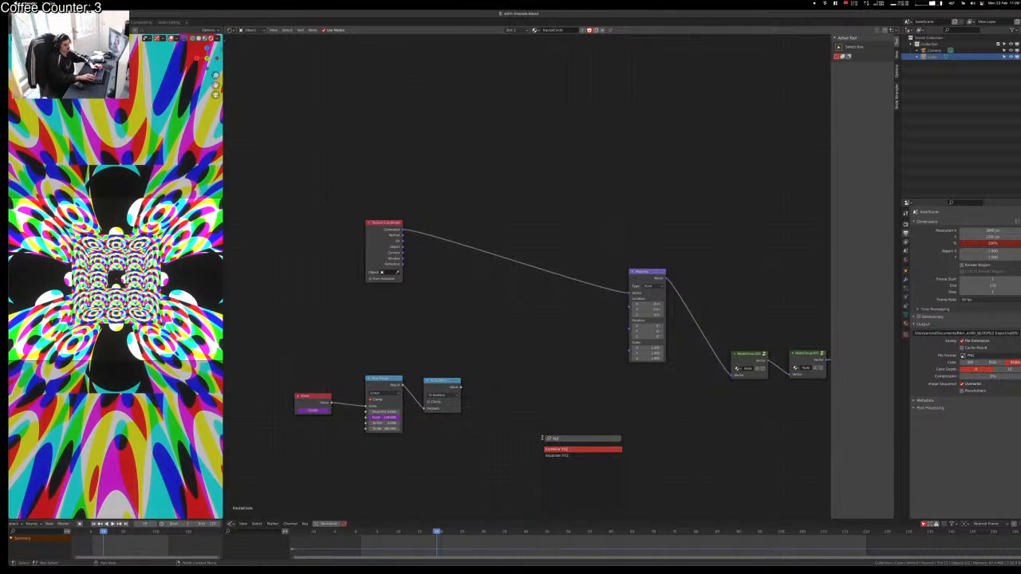
{"action": "key", "text": "Return"}
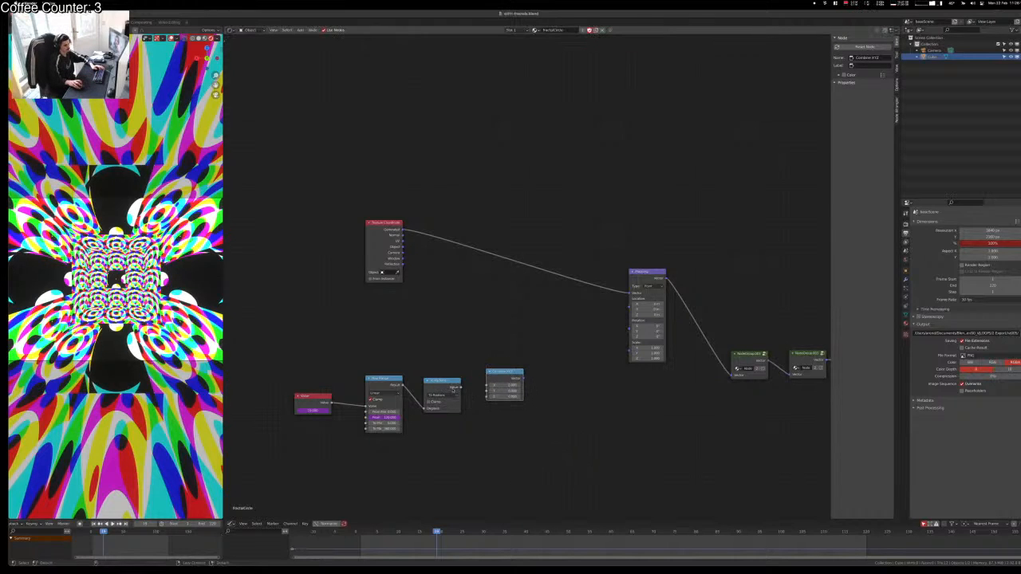
{"action": "left_click_drag", "start_coordinate": [460, 388], "coordinate": [489, 385]}
{"action": "left_click", "coordinate": [484, 398]}
{"action": "left_click_drag", "start_coordinate": [461, 389], "coordinate": [488, 399]}
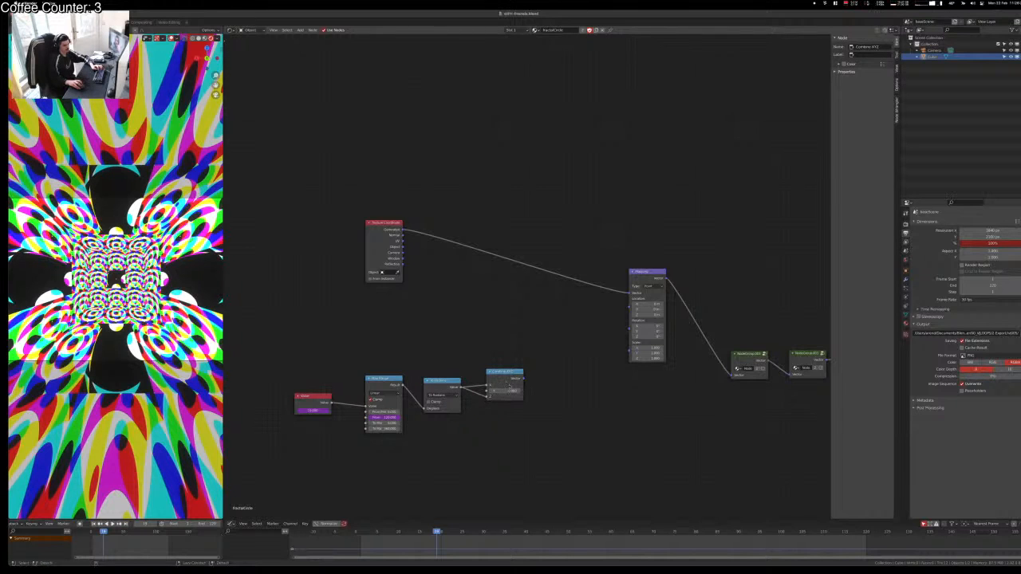
{"action": "left_click_drag", "start_coordinate": [628, 333], "coordinate": [630, 328]}
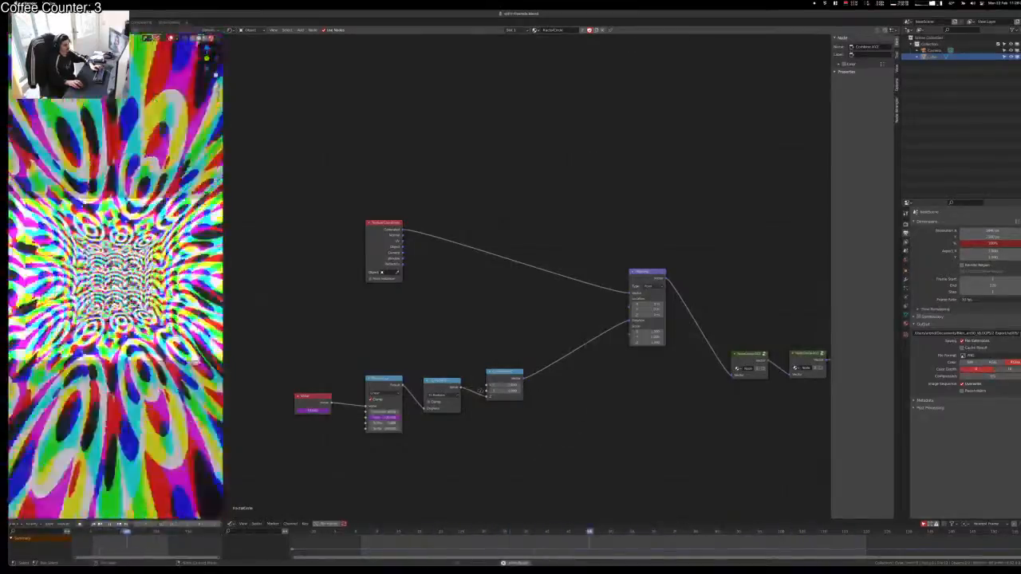
{"action": "left_click_drag", "start_coordinate": [461, 389], "coordinate": [490, 391]}
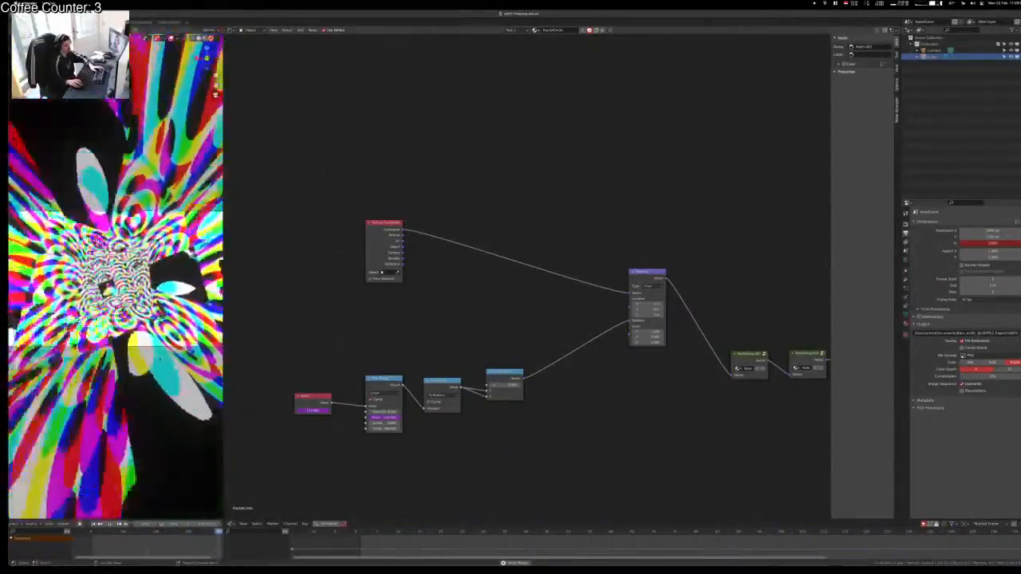
{"action": "left_click_drag", "start_coordinate": [224, 279], "coordinate": [389, 279]}
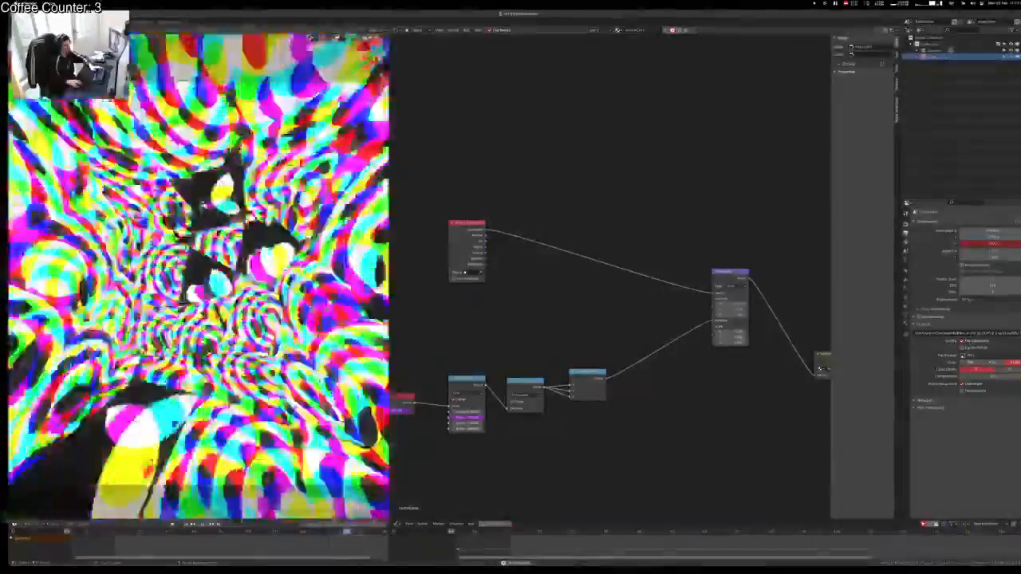
Step: Inside the fractal group, link a new Group Input socket to the Scale node's Scale, then exit
{"action": "scroll", "coordinate": [610, 282], "scroll_direction": "up", "scroll_amount": 4}
{"action": "middle_click_drag", "start_coordinate": [610, 283], "coordinate": [360, 238]}
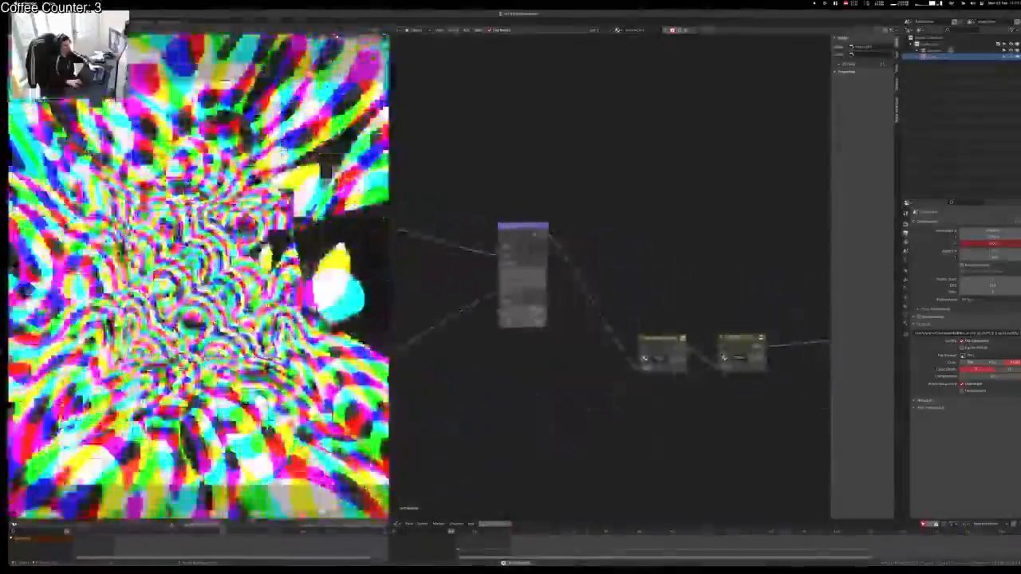
{"action": "key", "text": "Tab"}
{"action": "middle_click_drag", "start_coordinate": [591, 359], "coordinate": [722, 172]}
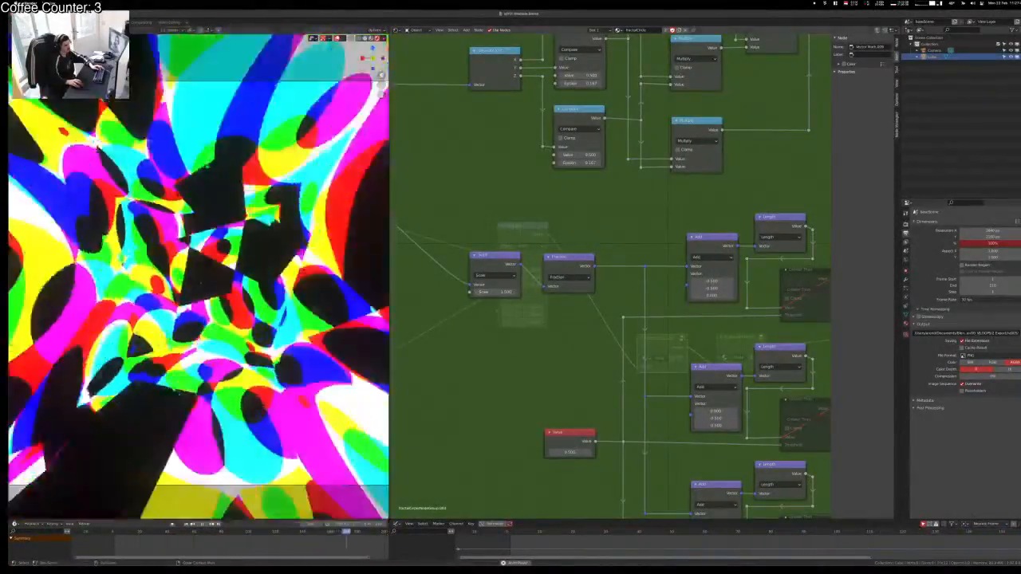
{"action": "middle_click_drag", "start_coordinate": [509, 346], "coordinate": [816, 380]}
{"action": "left_click_drag", "start_coordinate": [494, 285], "coordinate": [457, 110]}
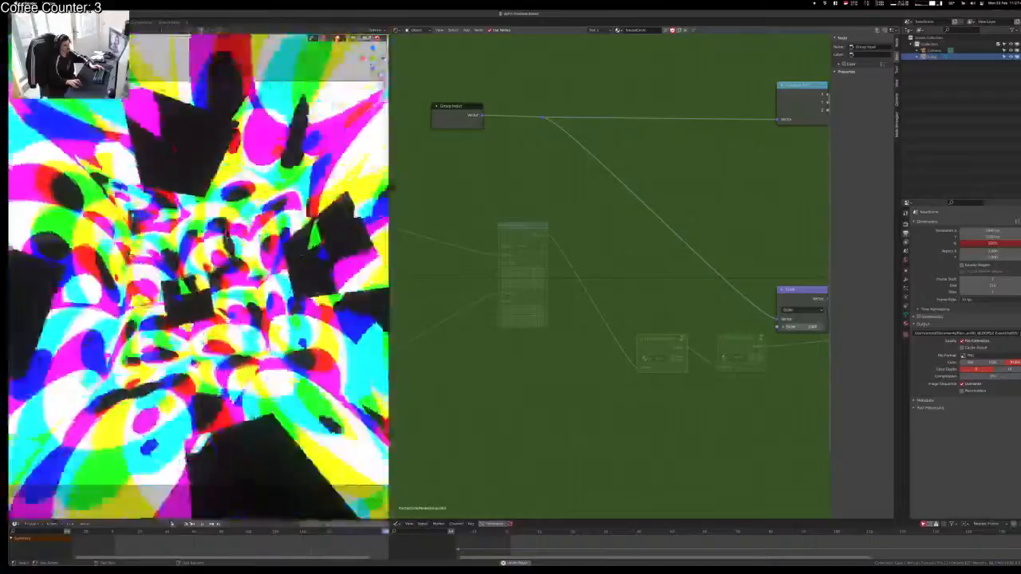
{"action": "left_click_drag", "start_coordinate": [482, 121], "coordinate": [778, 326]}
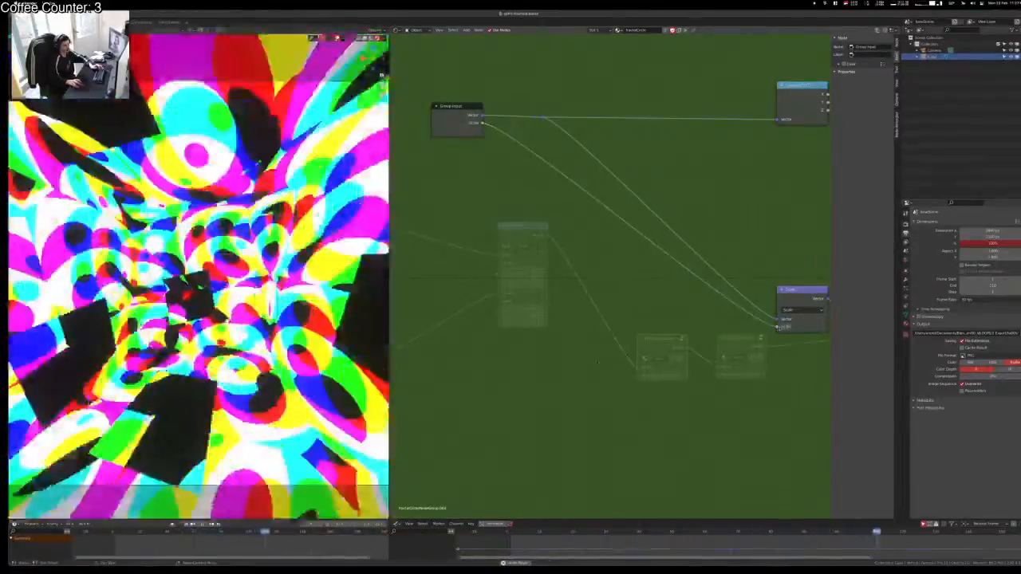
{"action": "key", "text": "Tab"}
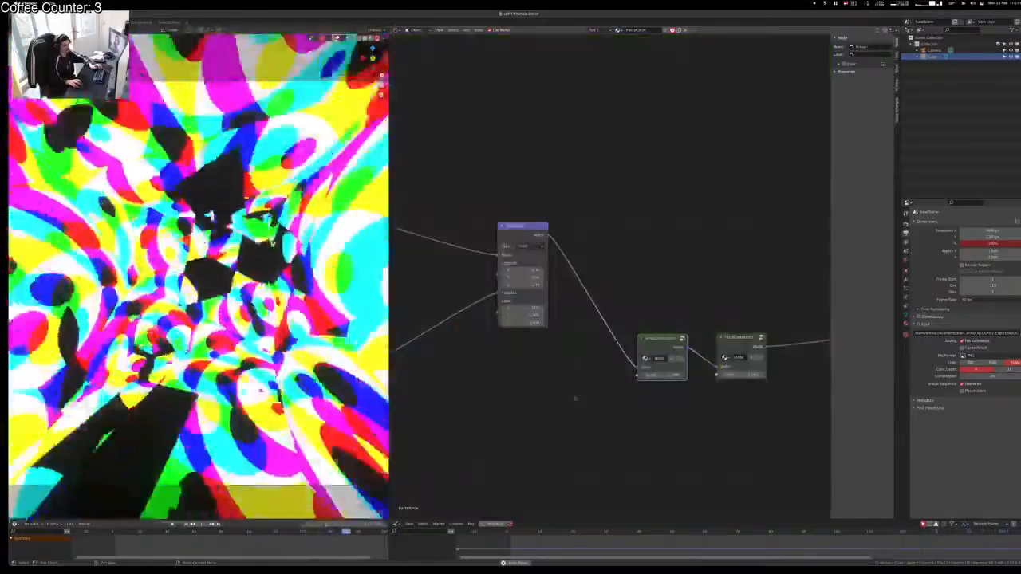
Step: Add a Value node linked to the group's Scale input, adjust it, and add a reroute
{"action": "middle_click_drag", "start_coordinate": [572, 392], "coordinate": [635, 324]}
{"action": "key", "text": "shift+a"}
{"action": "type", "text": "val"}
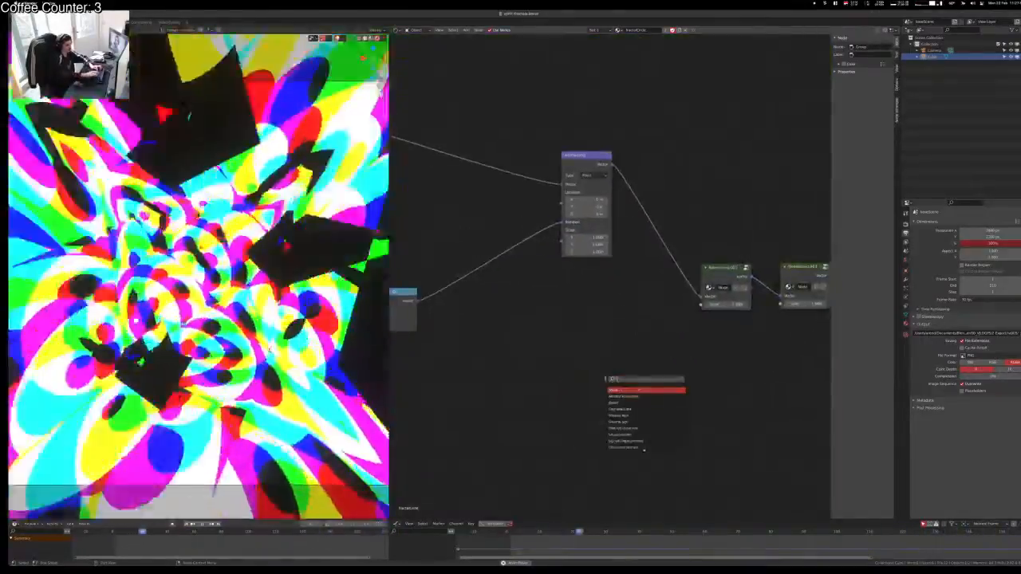
{"action": "key", "text": "Return"}
{"action": "left_click", "coordinate": [474, 323]}
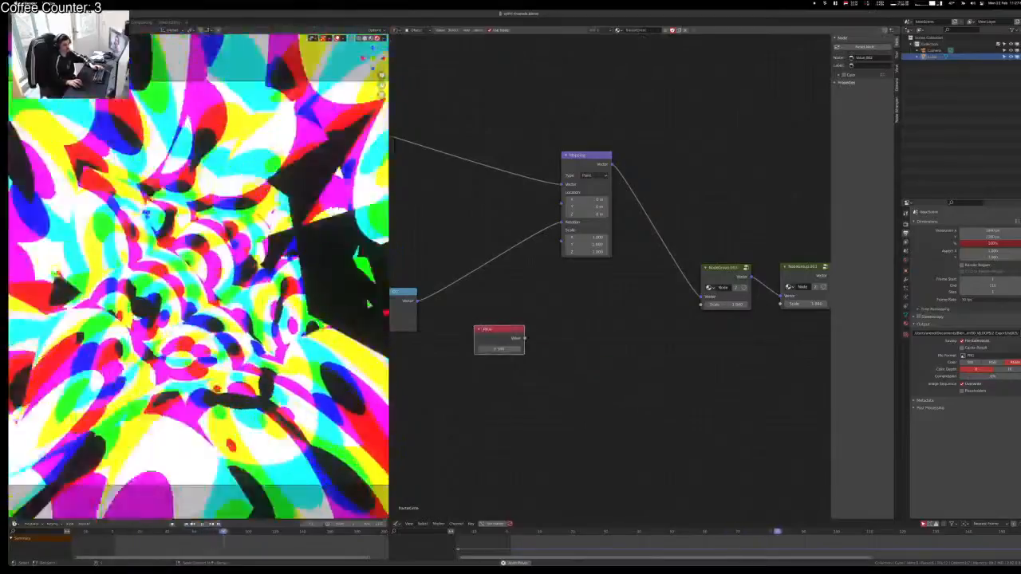
{"action": "left_click_drag", "start_coordinate": [524, 339], "coordinate": [700, 304]}
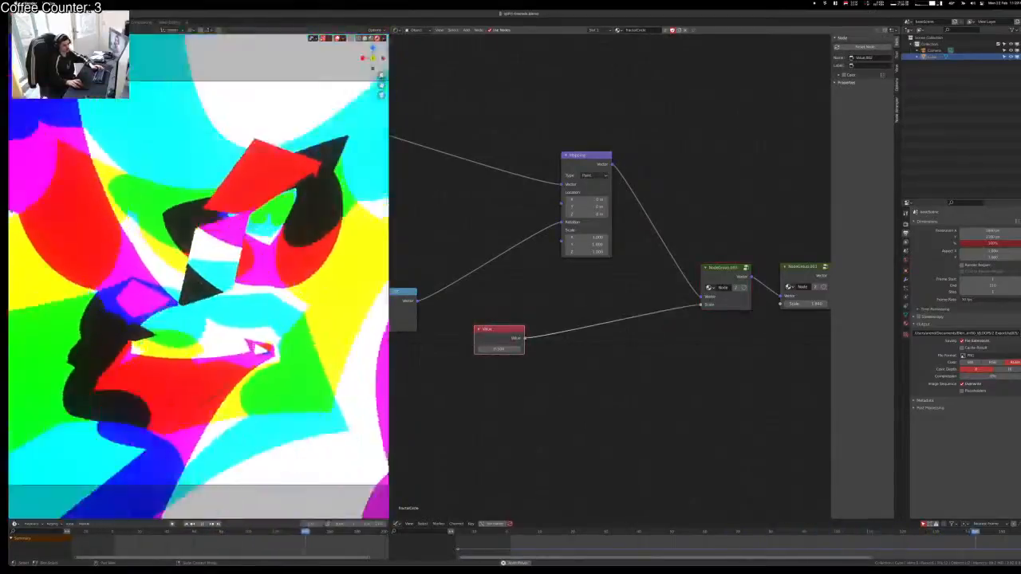
{"action": "left_click_drag", "start_coordinate": [499, 350], "coordinate": [520, 350]}
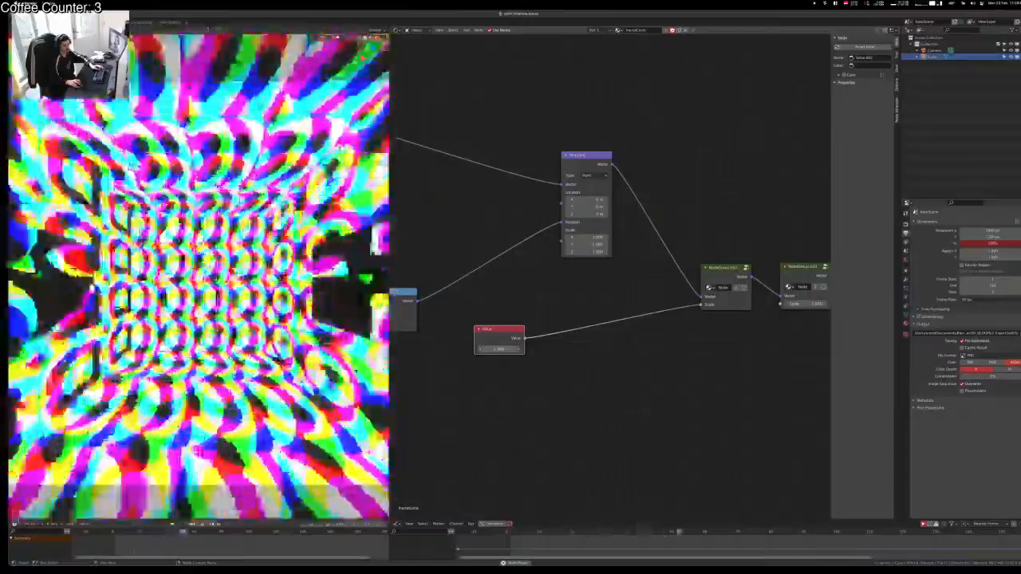
{"action": "right_click_drag", "start_coordinate": [613, 309], "coordinate": [616, 327], "text": "shift"}
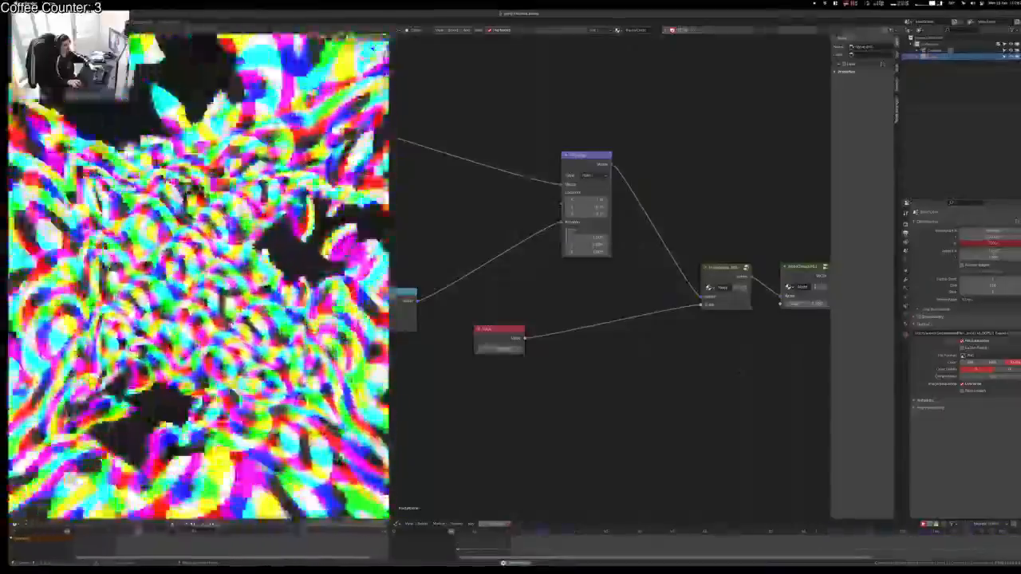
{"action": "middle_click_drag", "start_coordinate": [558, 279], "coordinate": [689, 270]}
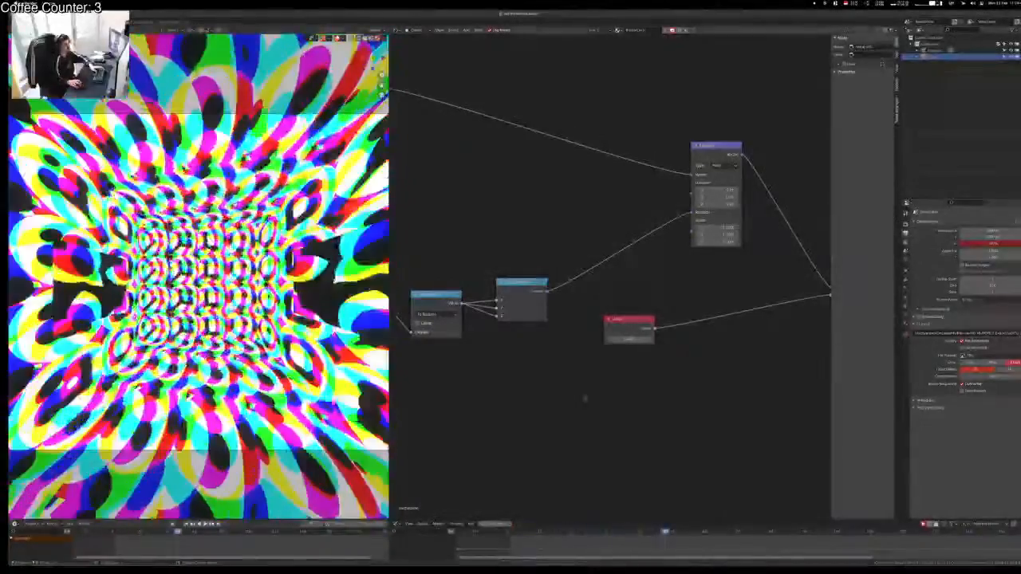
Step: Keyframe the Value node's number at the first frame and raise it to about 4.1 later
{"action": "left_click_drag", "start_coordinate": [346, 519], "coordinate": [360, 437]}
{"action": "left_click_drag", "start_coordinate": [638, 288], "coordinate": [649, 290]}
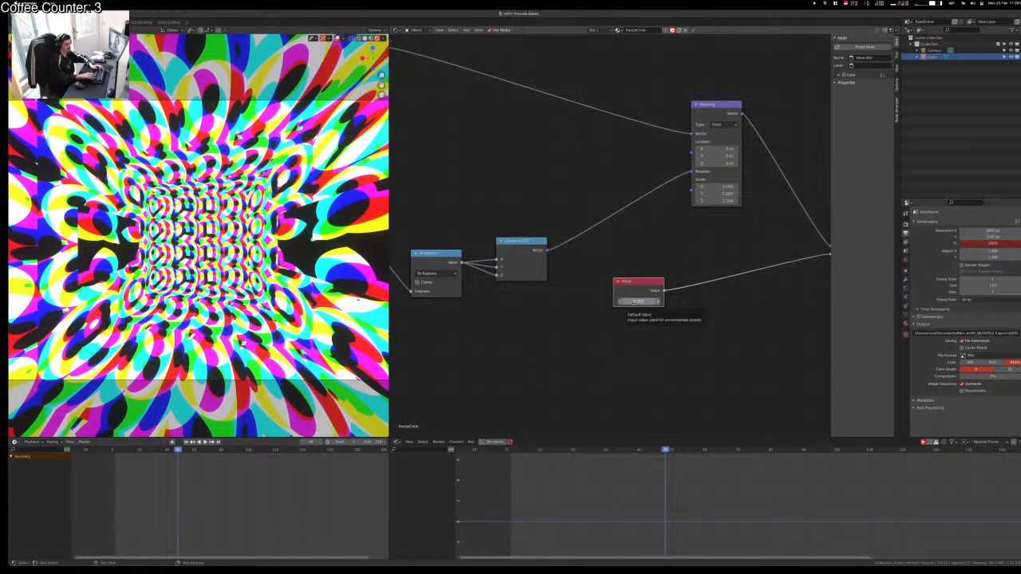
{"action": "key", "text": "shift+Left"}
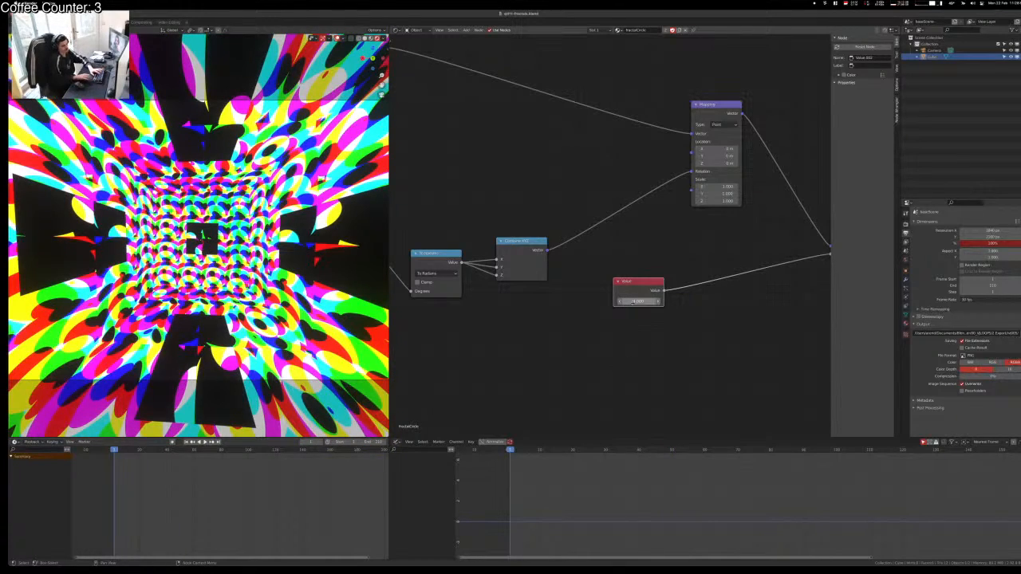
{"action": "key", "text": "i"}
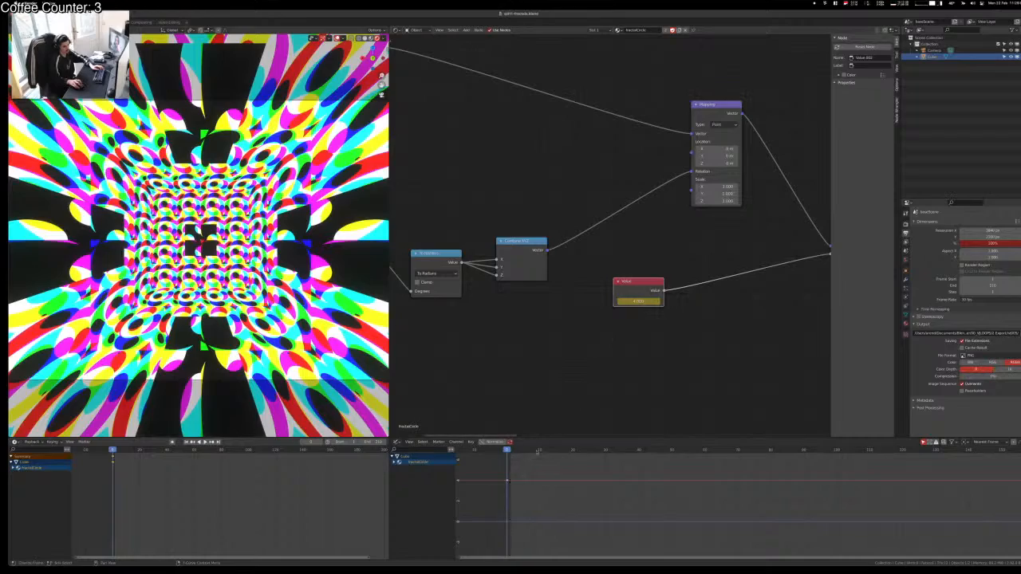
{"action": "left_click", "coordinate": [537, 451]}
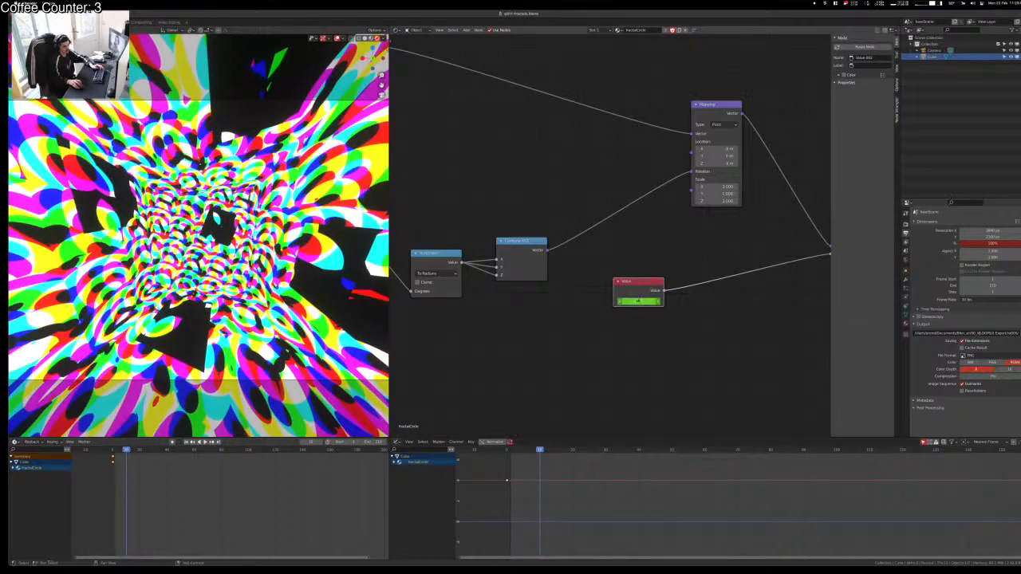
{"action": "left_click_drag", "start_coordinate": [638, 300], "coordinate": [678, 301], "text": "shift"}
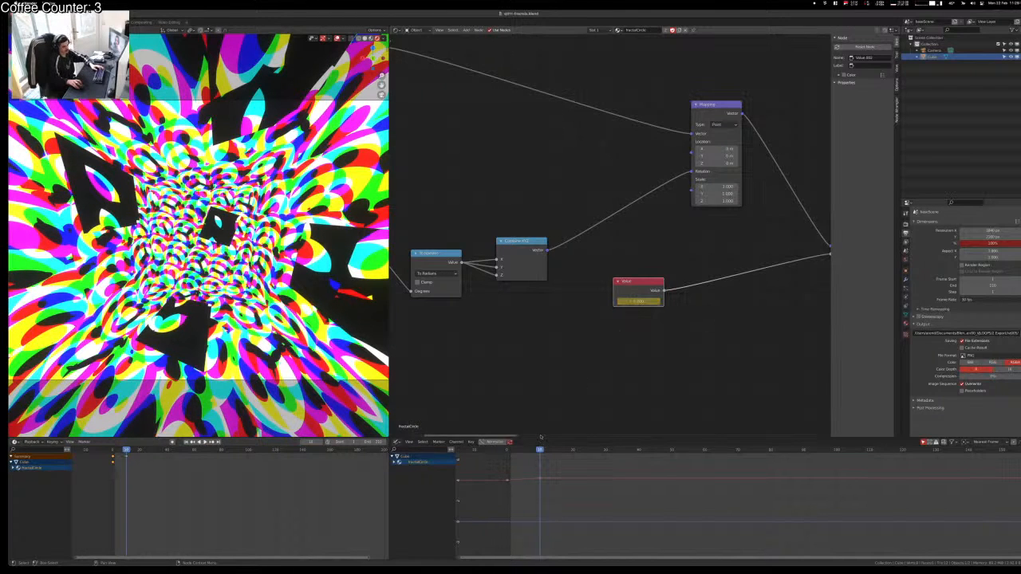
Step: Duplicate the first keyframe to frame 20 and scrub through frames 10–16
{"action": "key", "text": "shift+d"}
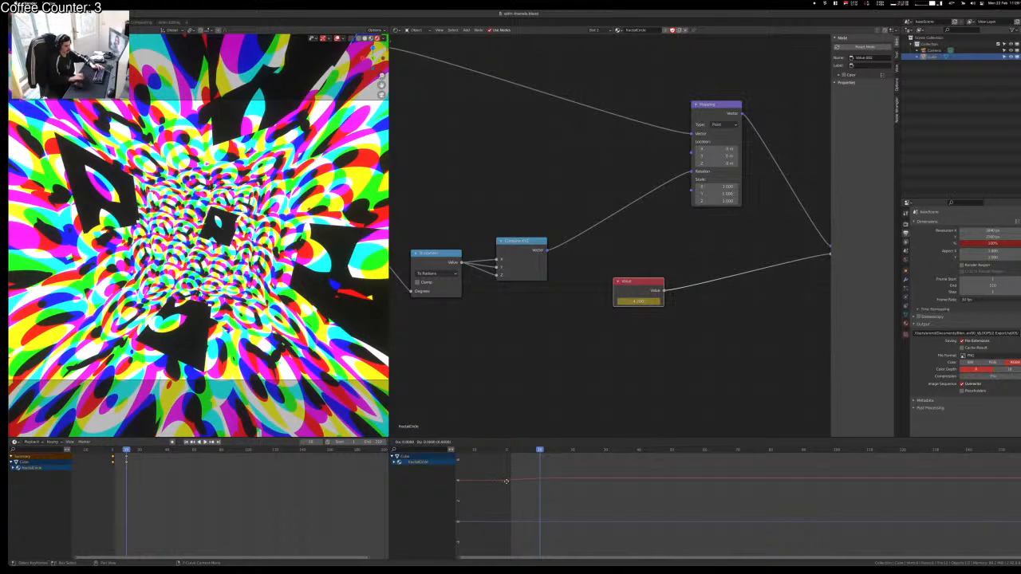
{"action": "type", "text": "x20"}
{"action": "key", "text": "Return"}
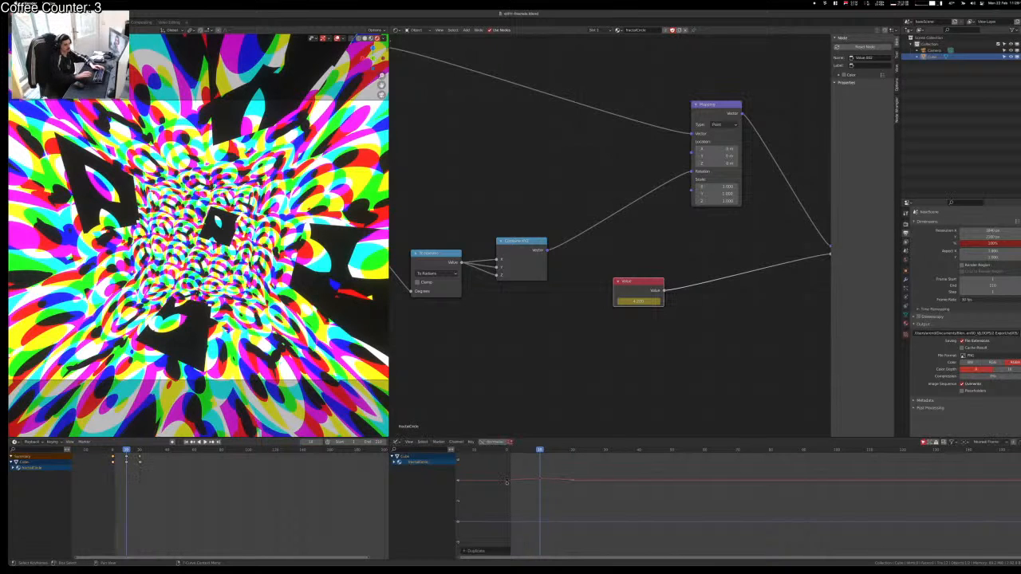
{"action": "left_click_drag", "start_coordinate": [559, 450], "coordinate": [578, 457]}
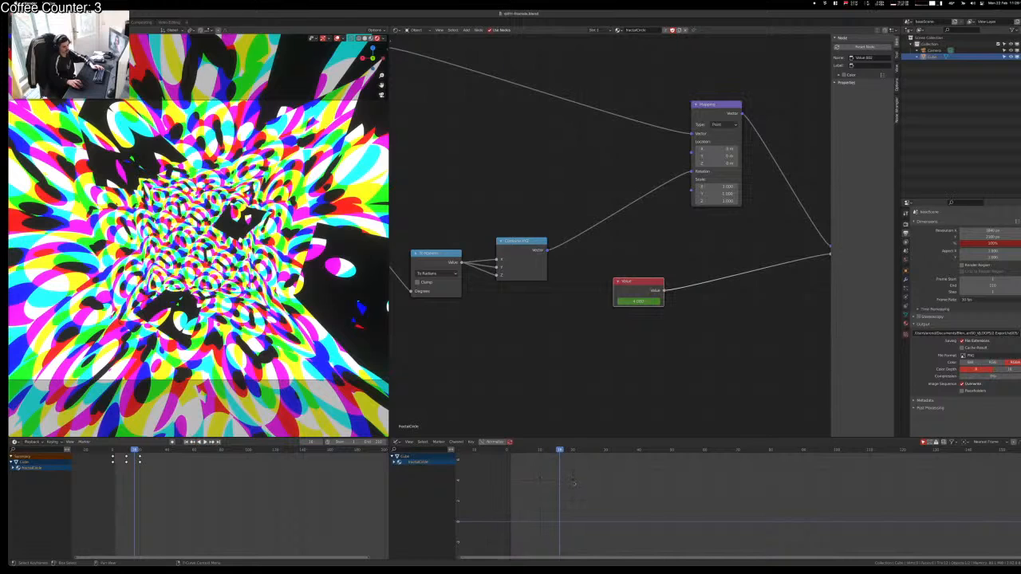
Step: Set the selected keyframes to linear interpolation, delete the extra keyframe data, and play
{"action": "left_click_drag", "start_coordinate": [580, 468], "coordinate": [481, 493]}
{"action": "key", "text": "t"}
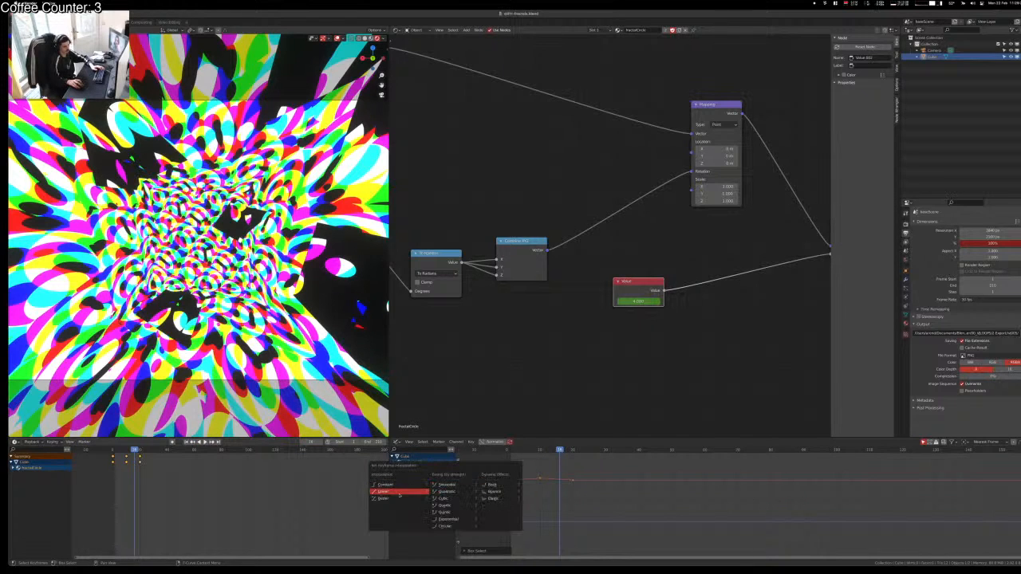
{"action": "left_click", "coordinate": [399, 498]}
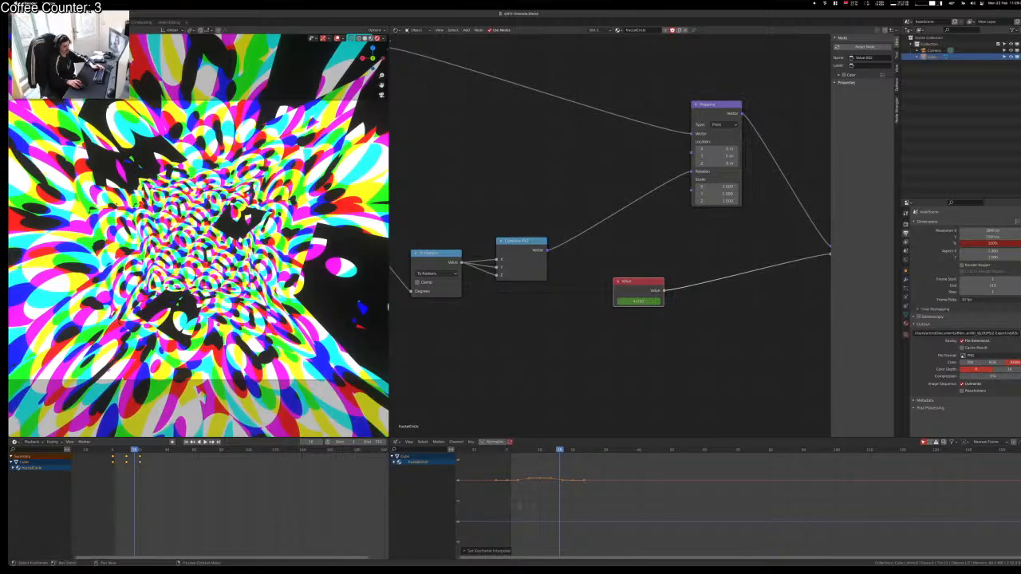
{"action": "key", "text": "x"}
{"action": "left_click", "coordinate": [501, 522]}
{"action": "key", "text": "space"}
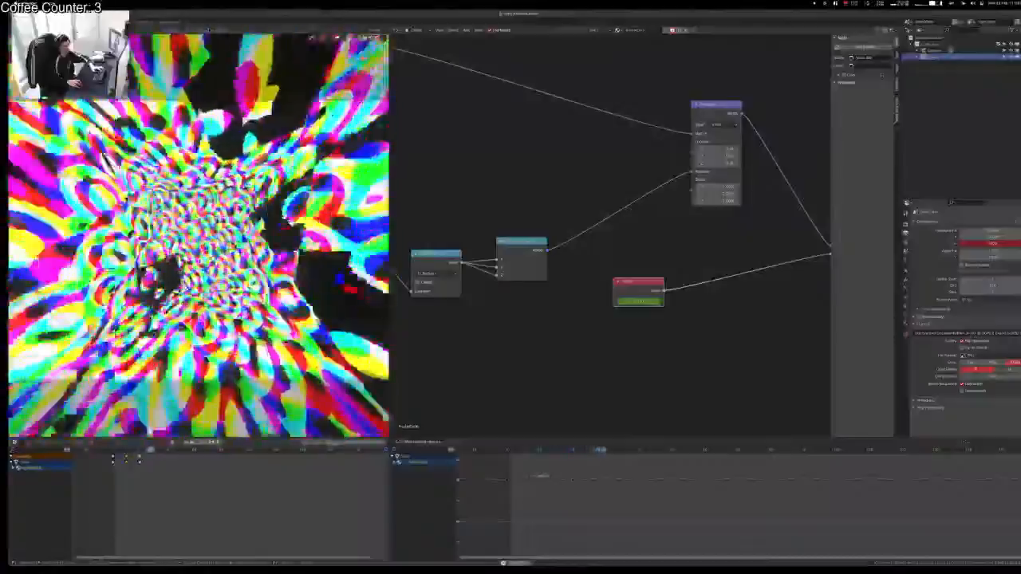
{"action": "left_click", "coordinate": [541, 475]}
{"action": "key", "text": "t"}
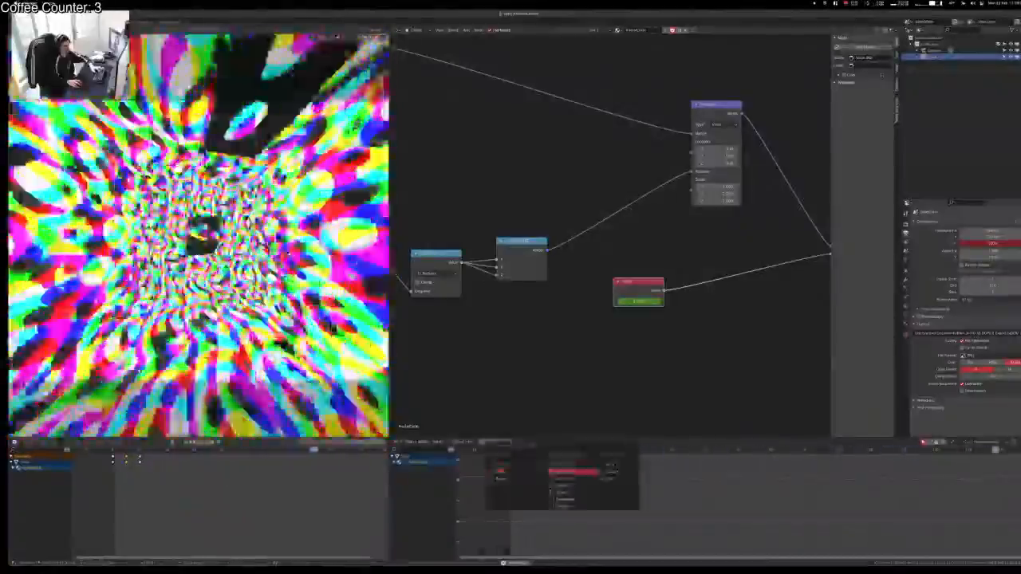
{"action": "left_click", "coordinate": [571, 472]}
{"action": "key", "text": "t"}
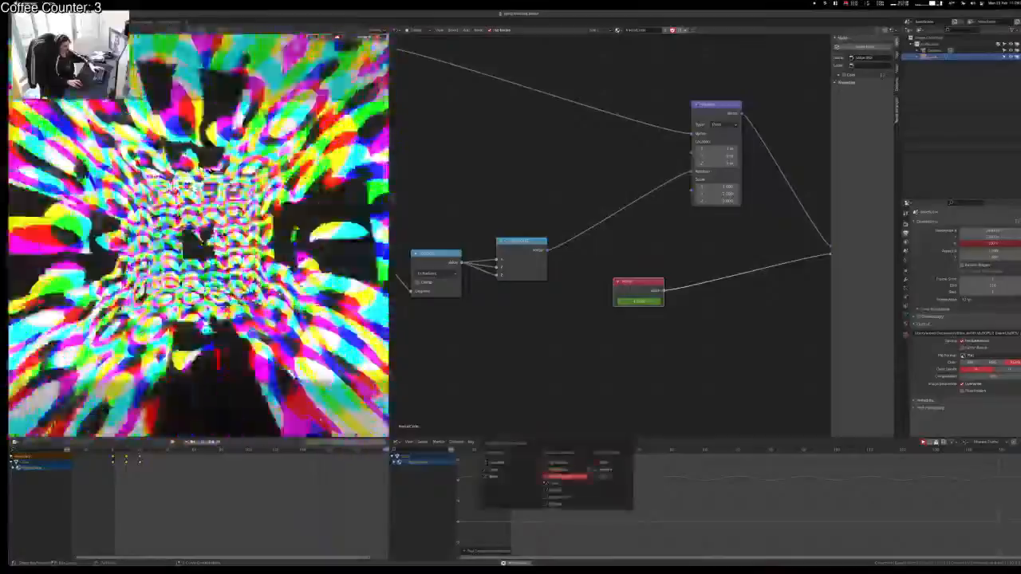
{"action": "left_click", "coordinate": [564, 490]}
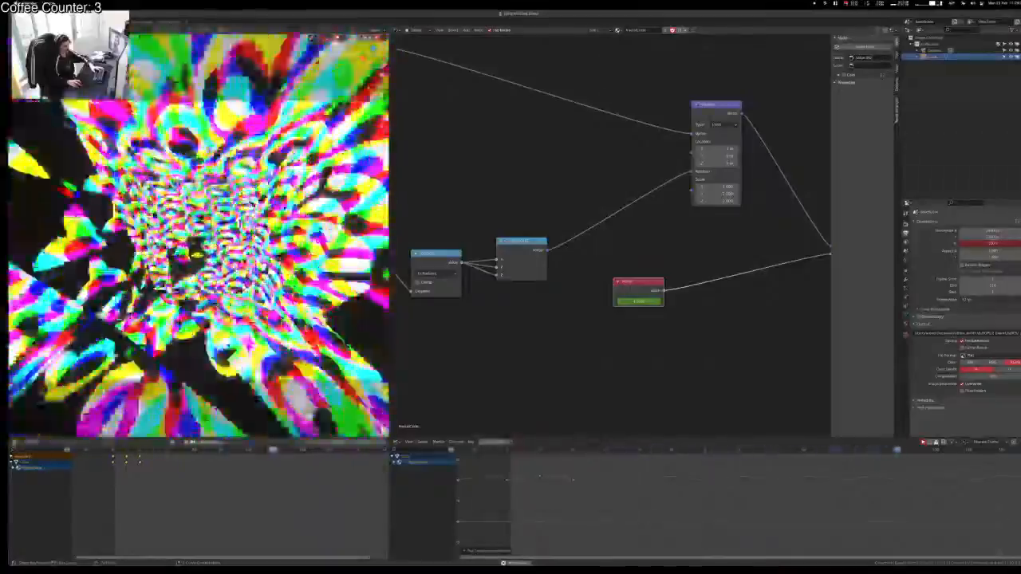
{"action": "key", "text": "t"}
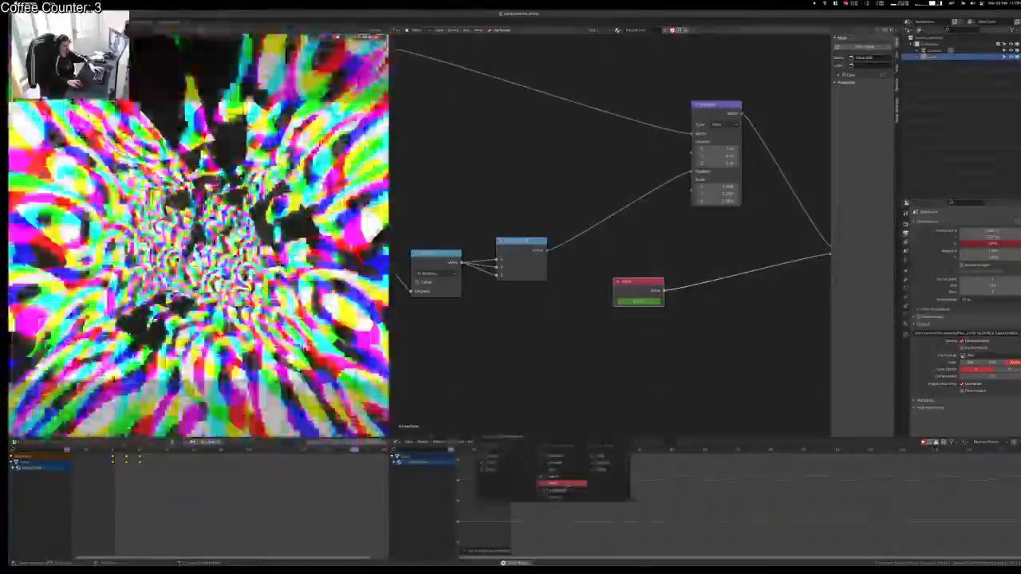
{"action": "left_click", "coordinate": [561, 490]}
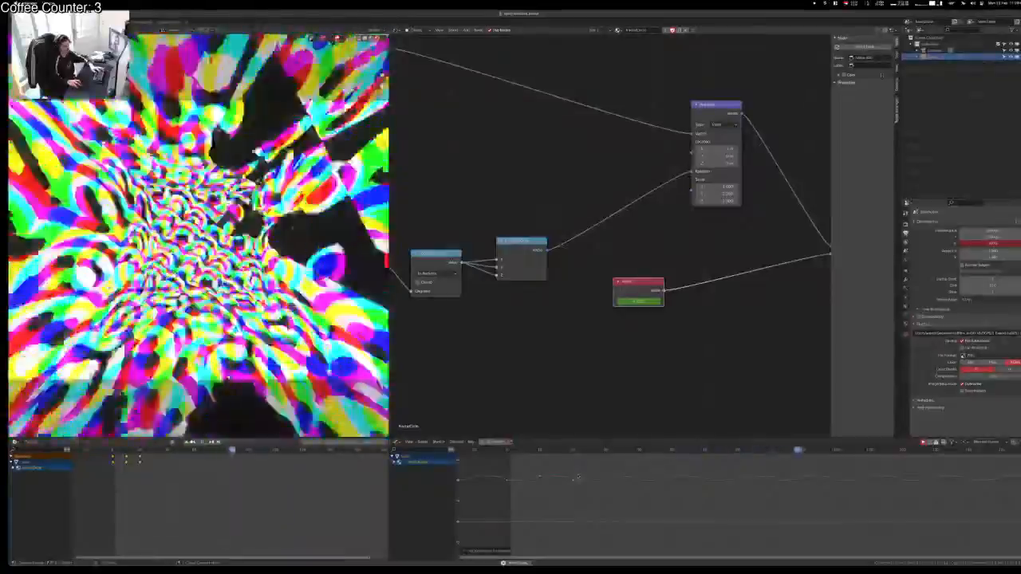
{"action": "key", "text": "t"}
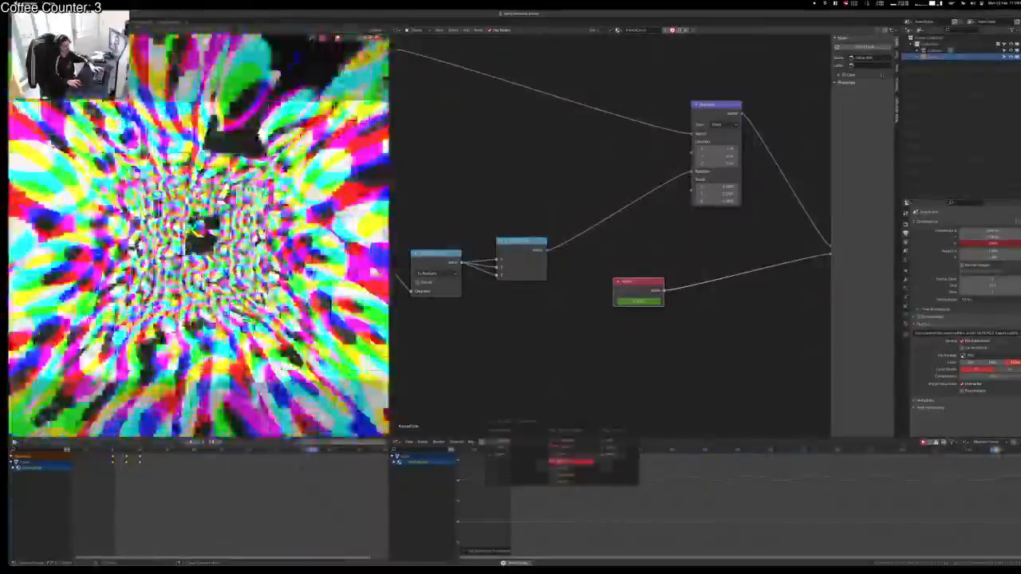
{"action": "left_click", "coordinate": [568, 465]}
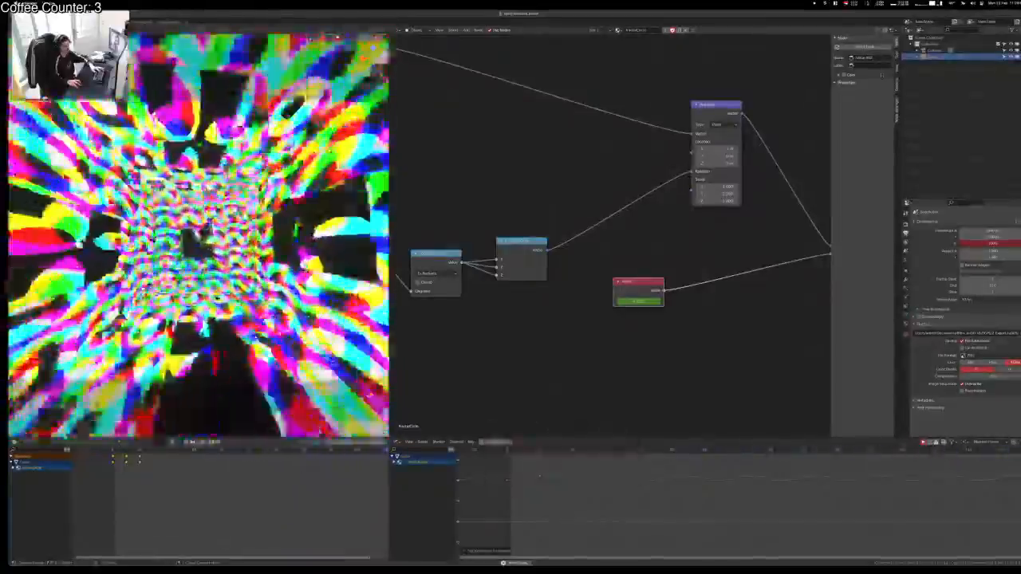
{"action": "key", "text": "ctrl+alt+space"}
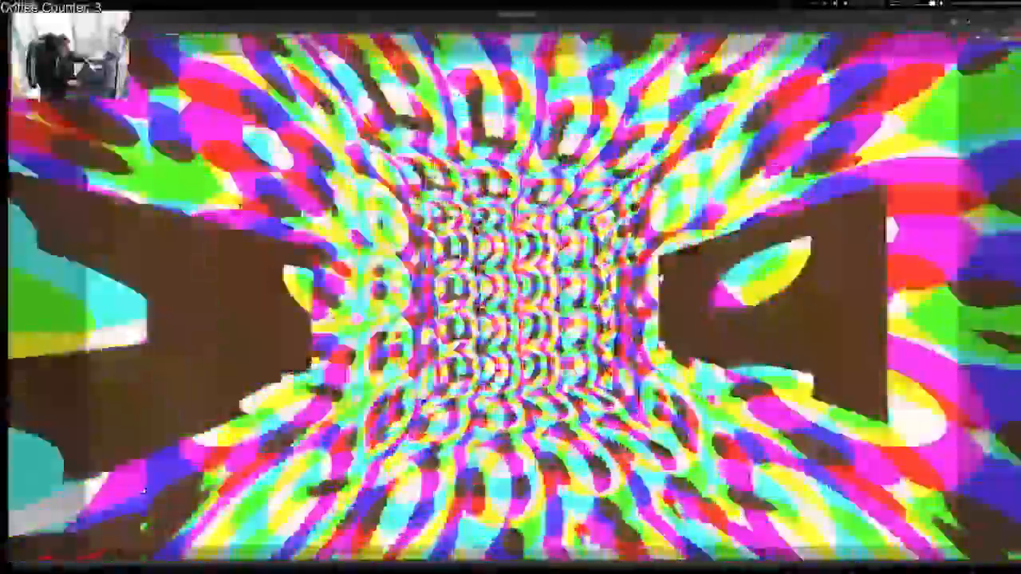
{"action": "key", "text": "ctrl+space"}
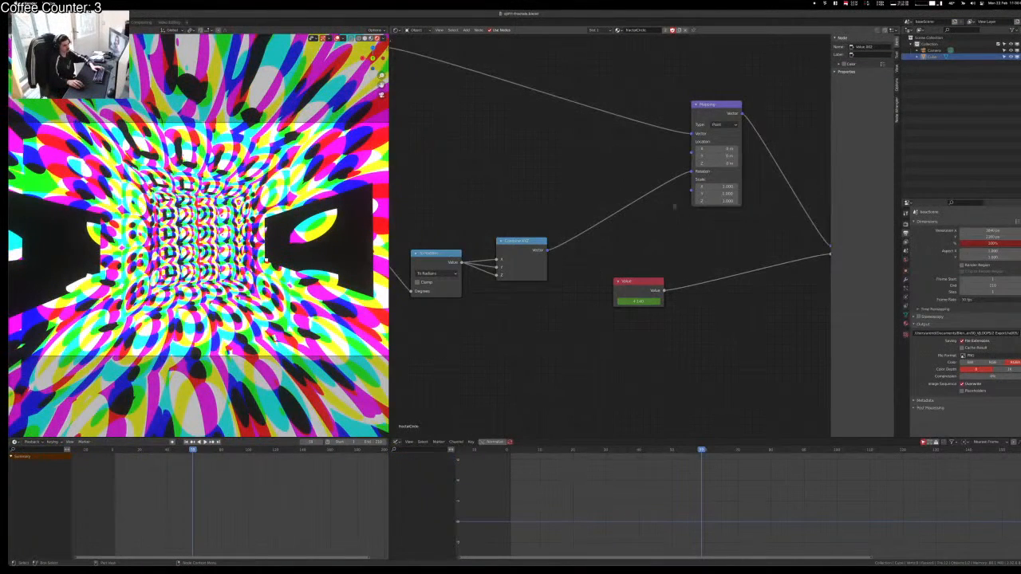
Step: Nudge the shared threshold Value slightly from 1.360 and play back to check the colours
{"action": "middle_click_drag", "start_coordinate": [675, 205], "coordinate": [524, 267]}
{"action": "middle_click_drag", "start_coordinate": [797, 245], "coordinate": [540, 282]}
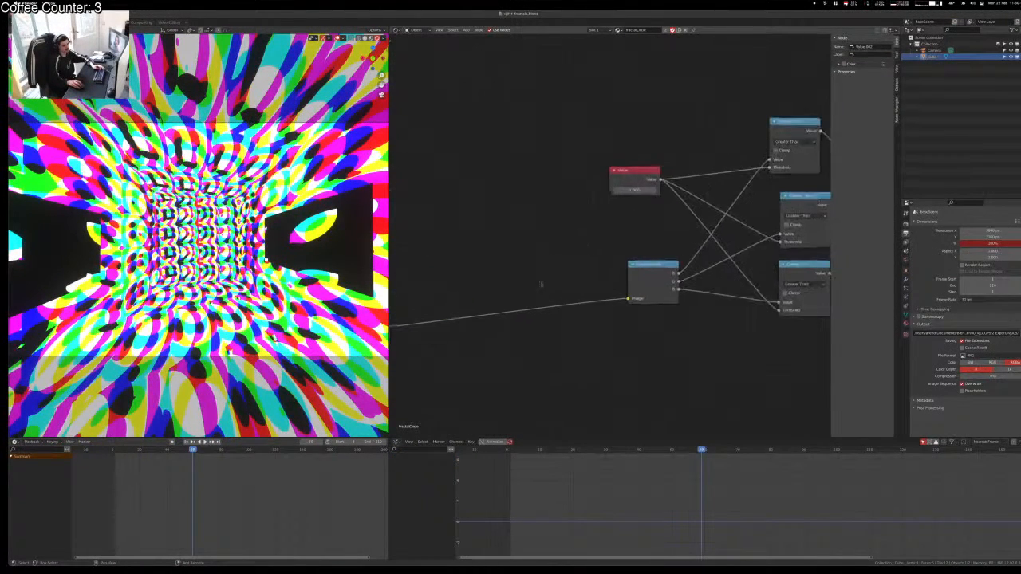
{"action": "left_click_drag", "start_coordinate": [630, 192], "coordinate": [635, 192]}
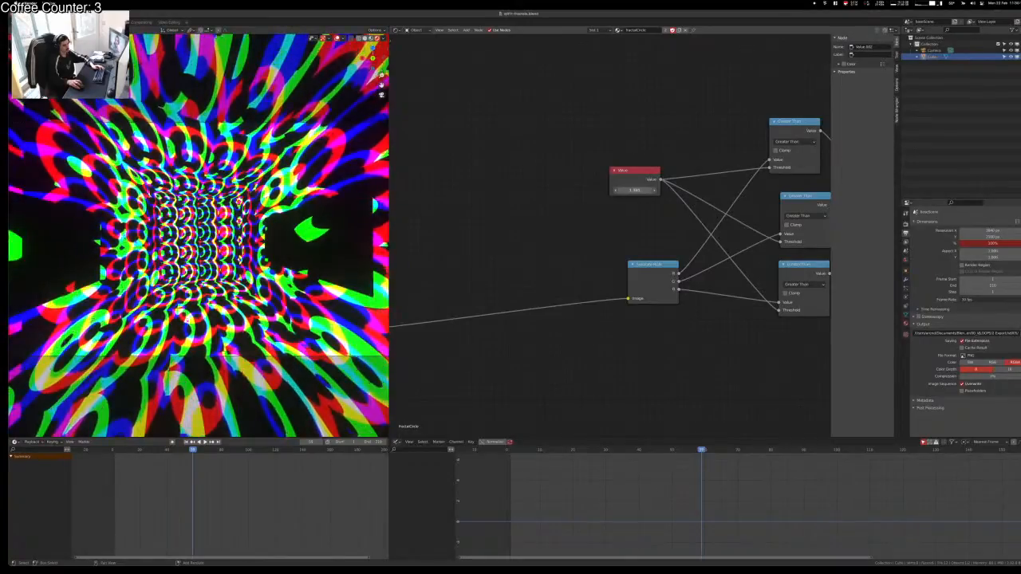
{"action": "left_click_drag", "start_coordinate": [634, 192], "coordinate": [637, 191], "text": "shift"}
{"action": "key", "text": "space"}
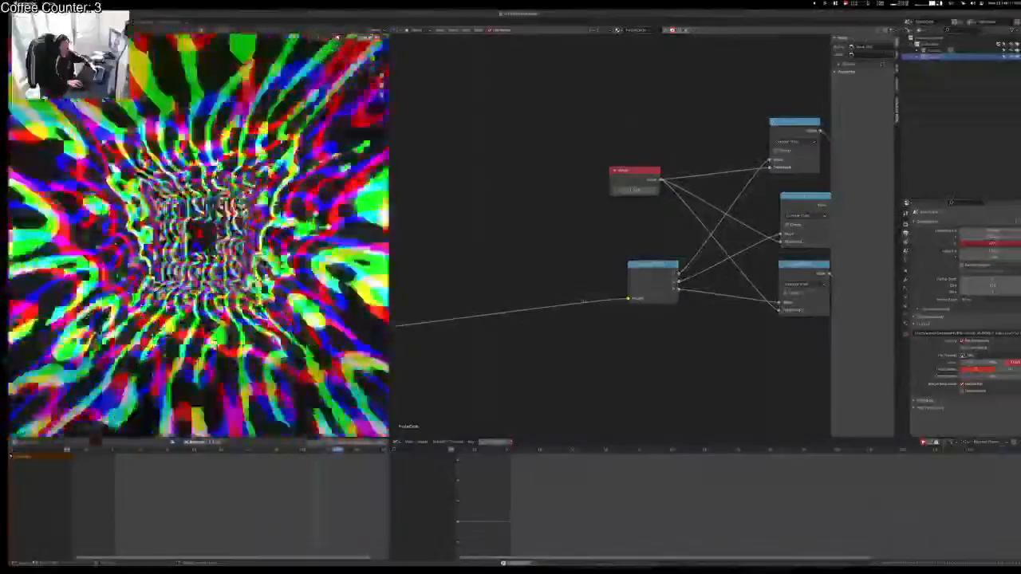
{"action": "middle_click_drag", "start_coordinate": [584, 302], "coordinate": [579, 181]}
{"action": "middle_click_drag", "start_coordinate": [471, 239], "coordinate": [780, 207]}
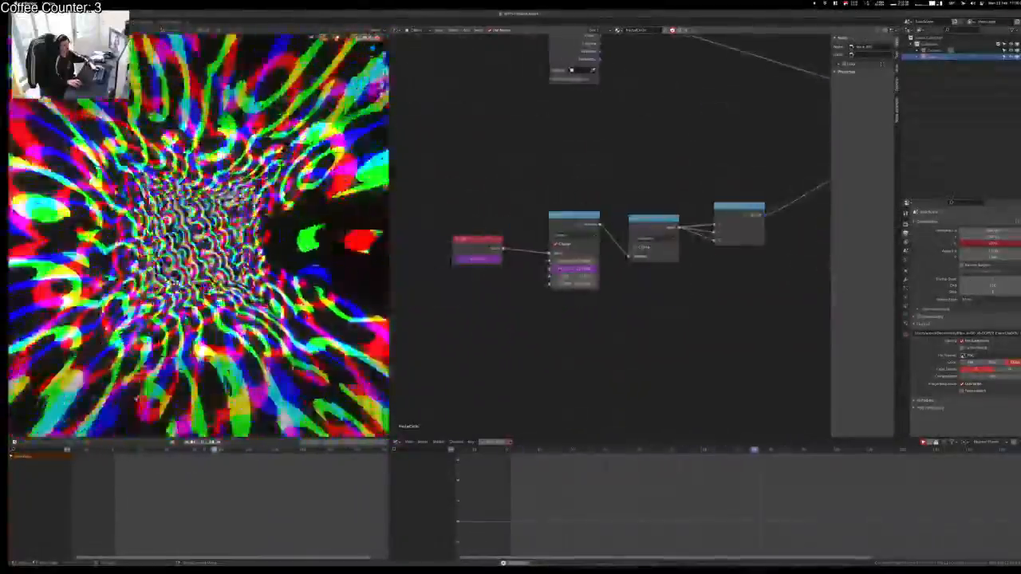
{"action": "key", "text": "space"}
{"action": "middle_click_drag", "start_coordinate": [609, 319], "coordinate": [406, 355]}
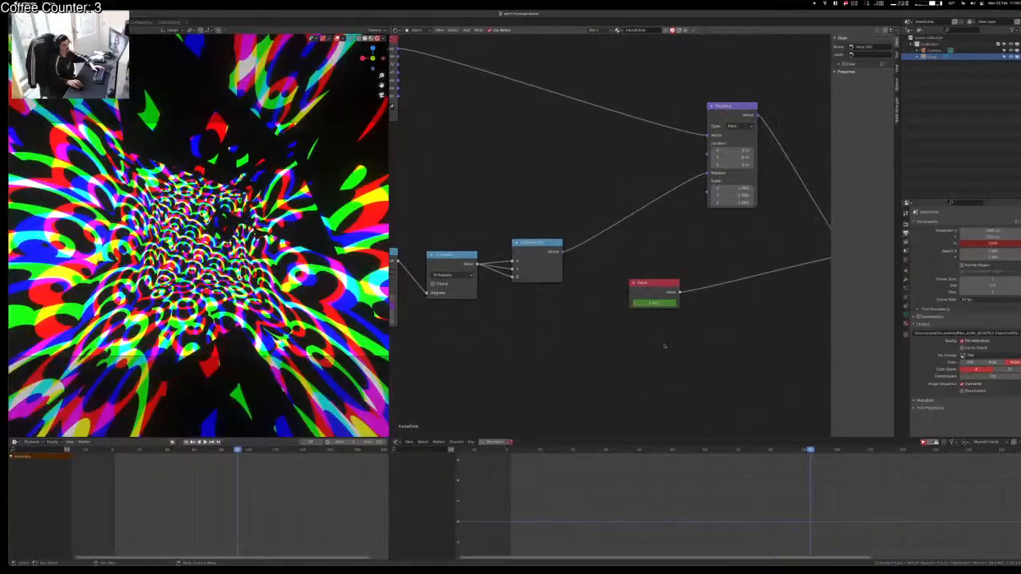
Step: Lower the rotation Value's keyframe curve along Y and play to check it
{"action": "left_click", "coordinate": [654, 287]}
{"action": "key", "text": "g"}
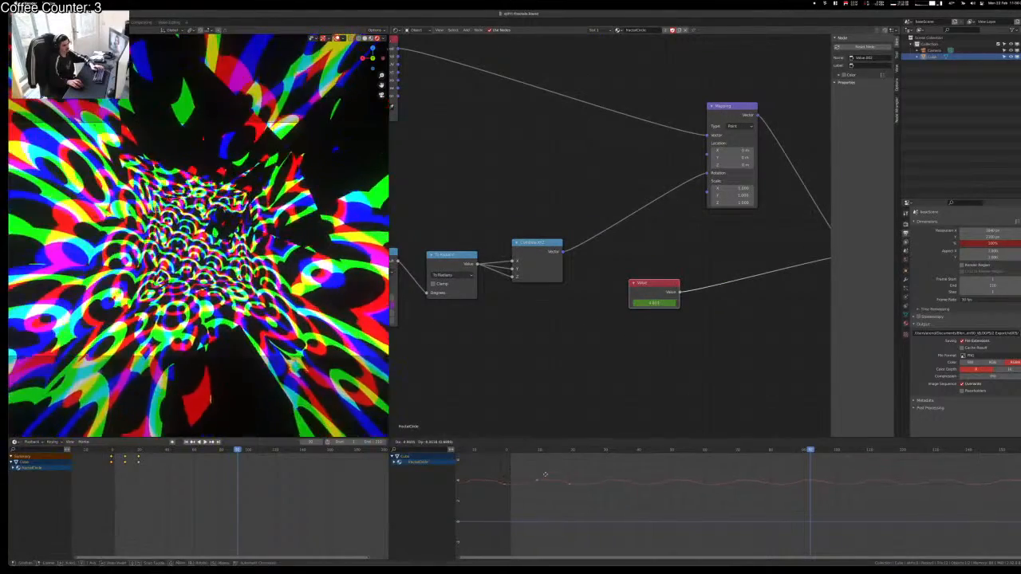
{"action": "key", "text": "y"}
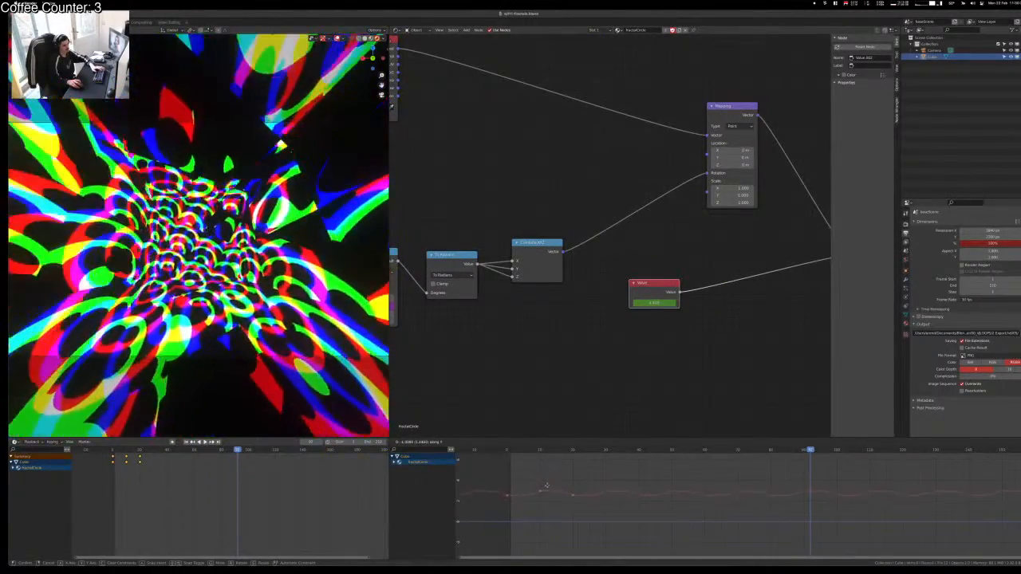
{"action": "left_click", "coordinate": [547, 504]}
{"action": "key", "text": "space"}
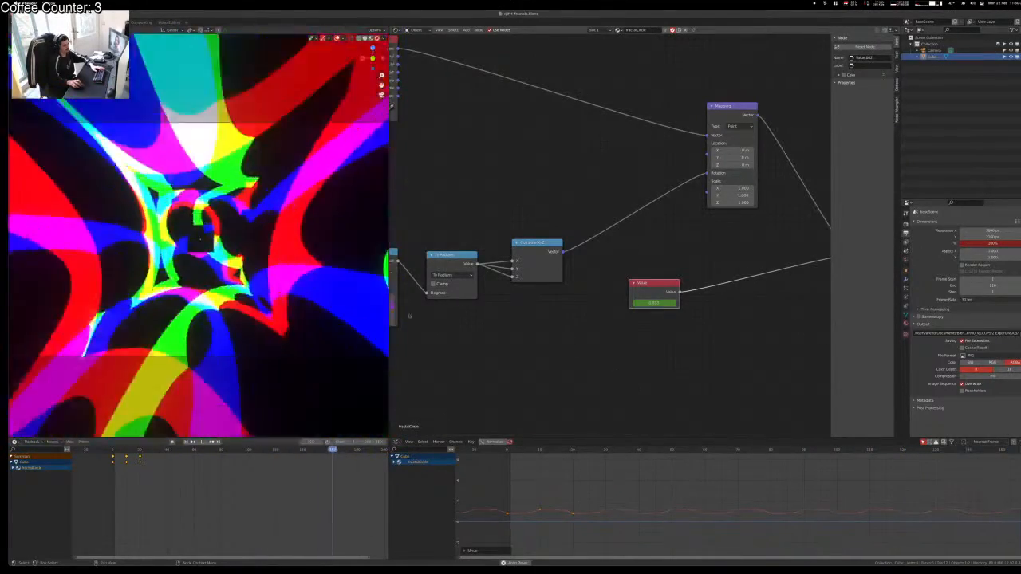
Step: Duplicate the last fractal group node and insert the copy before the colour split
{"action": "key", "text": "Home"}
{"action": "middle_click_drag", "start_coordinate": [679, 364], "coordinate": [604, 383]}
{"action": "mouse_move", "coordinate": [800, 370]}
{"action": "middle_mouse_down"}
{"action": "mouse_move", "coordinate": [708, 387]}
{"action": "mouse_move", "coordinate": [505, 400]}
{"action": "middle_mouse_up"}
{"action": "middle_click_drag", "start_coordinate": [563, 306], "coordinate": [577, 306]}
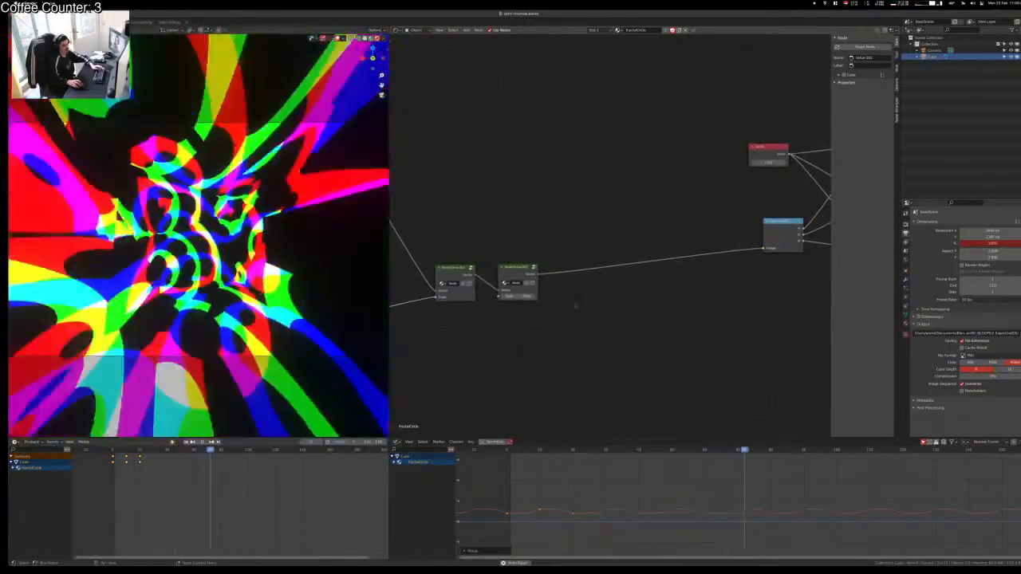
{"action": "key", "text": "shift+d"}
{"action": "left_click", "coordinate": [630, 269]}
{"action": "left_click", "coordinate": [513, 272]}
{"action": "key", "text": "shift+d"}
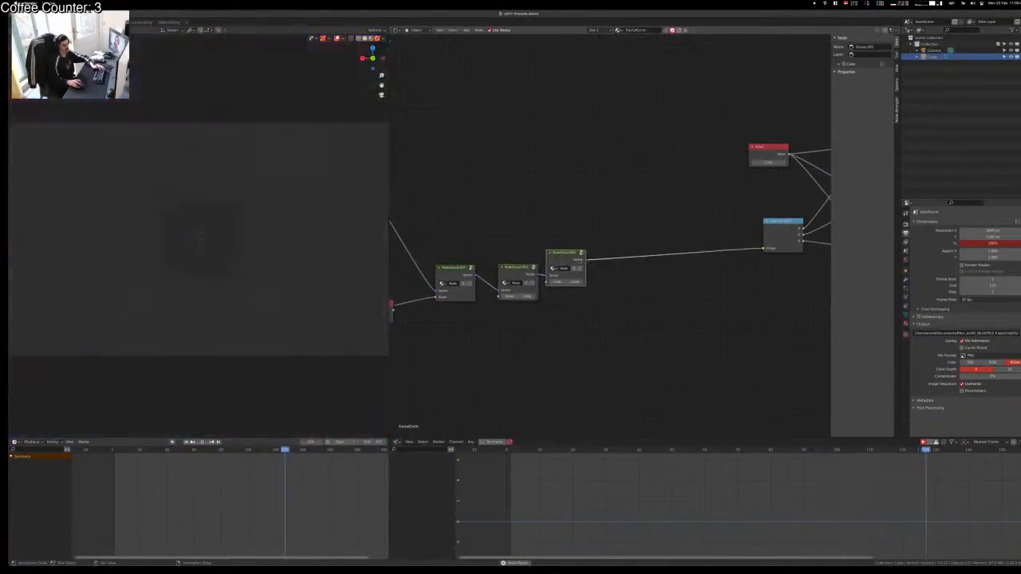
{"action": "left_click", "coordinate": [580, 261]}
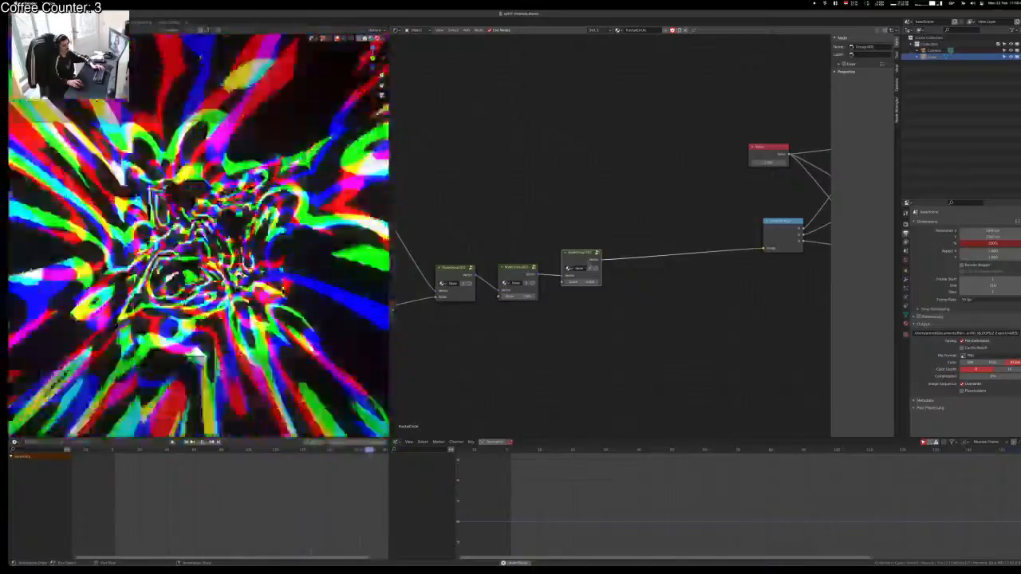
{"action": "middle_click_drag", "start_coordinate": [806, 251], "coordinate": [441, 306]}
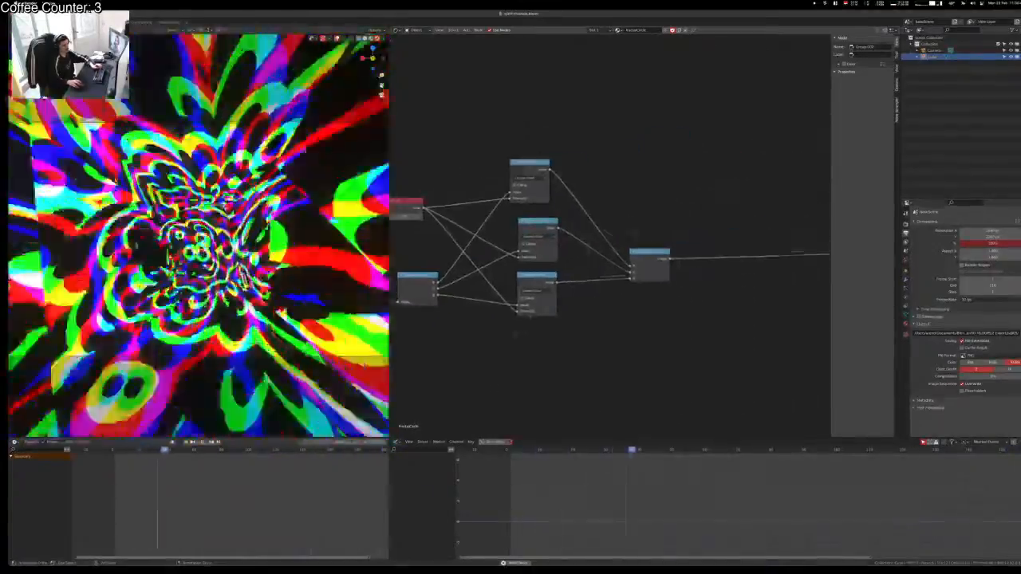
{"action": "left_click", "coordinate": [533, 163], "text": "ctrl+shift"}
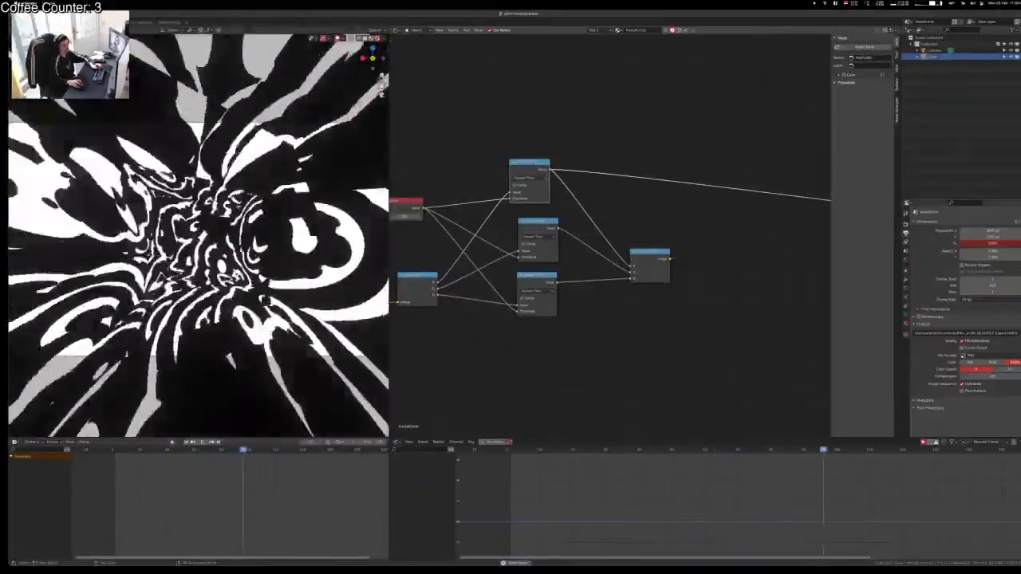
{"action": "left_click", "coordinate": [533, 234], "text": "ctrl+shift"}
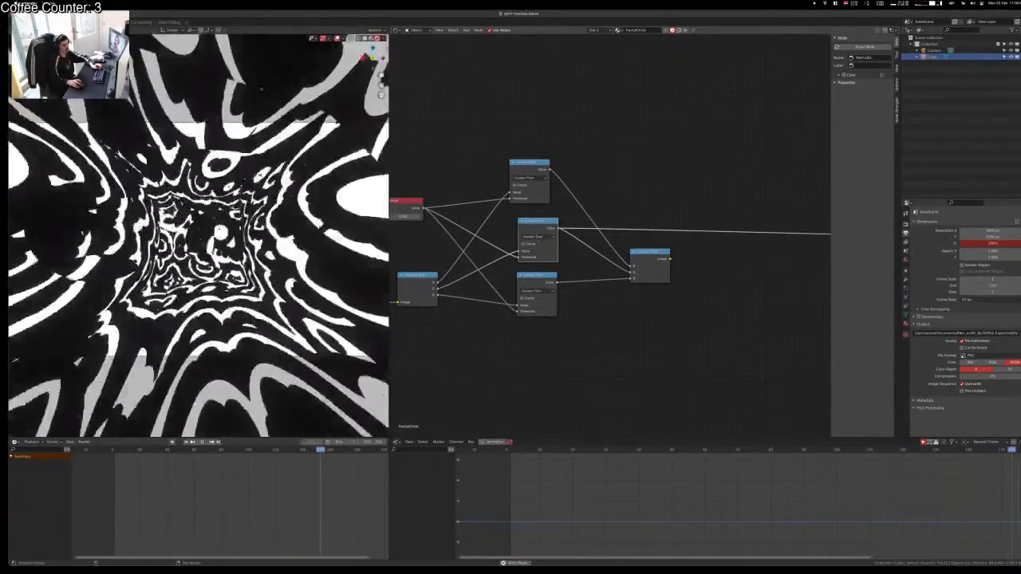
{"action": "left_click", "coordinate": [534, 283], "text": "ctrl+shift"}
{"action": "left_click", "coordinate": [536, 234], "text": "ctrl+shift"}
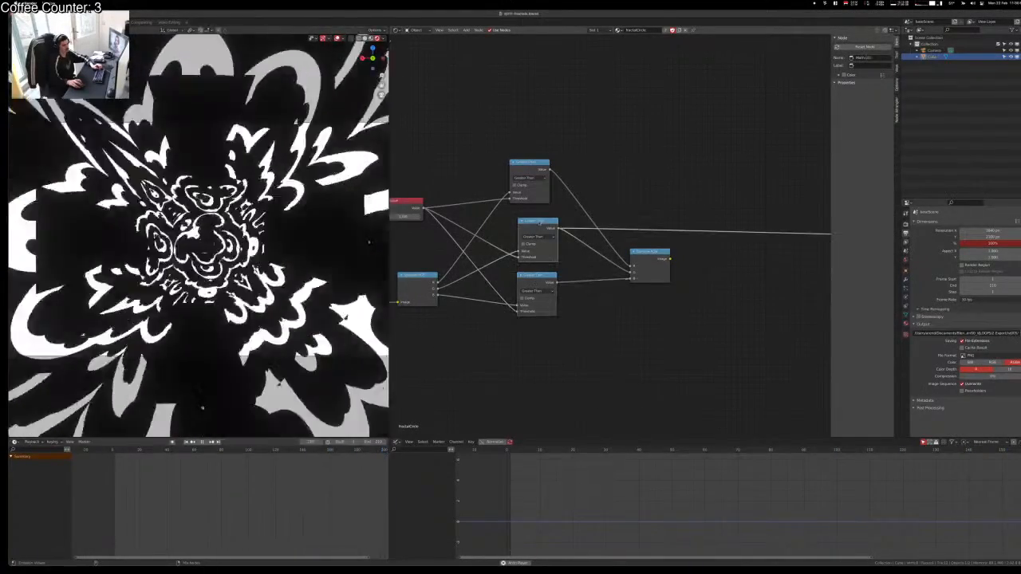
{"action": "left_click", "coordinate": [533, 169], "text": "ctrl+shift"}
{"action": "left_click", "coordinate": [639, 251], "text": "ctrl+shift"}
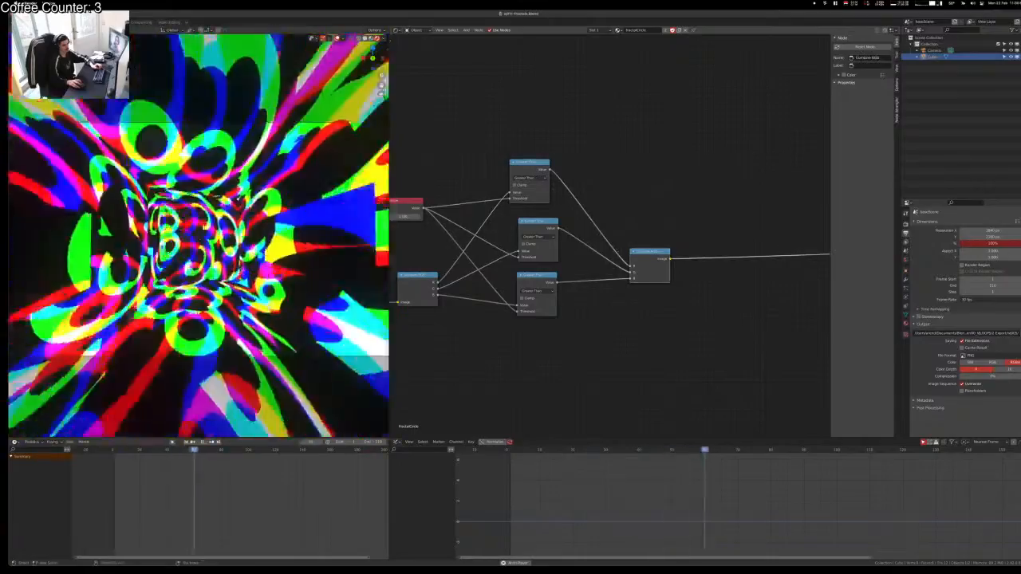
{"action": "right_click_drag", "start_coordinate": [598, 241], "coordinate": [607, 328], "text": "ctrl"}
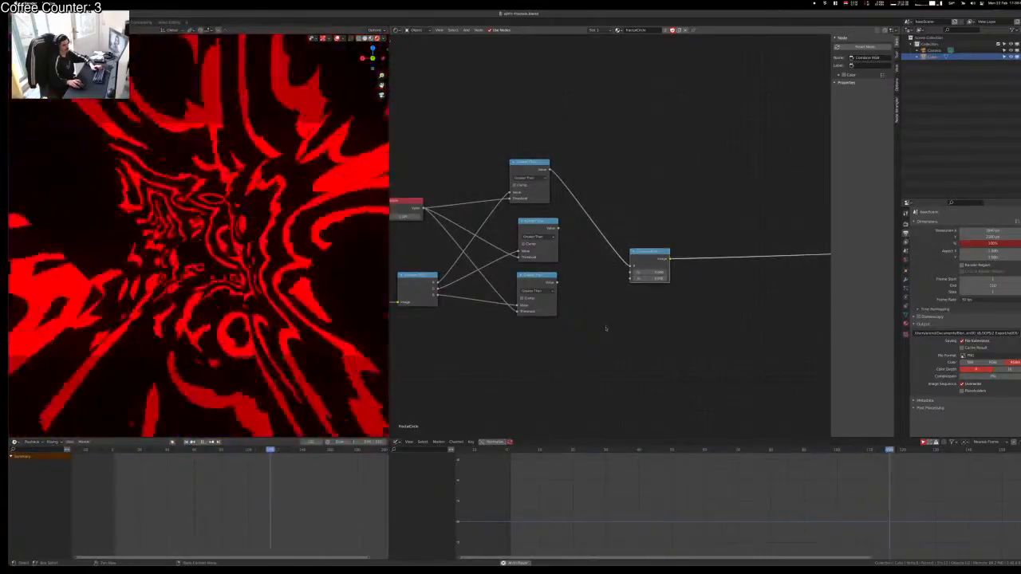
{"action": "key", "text": "ctrl+z"}
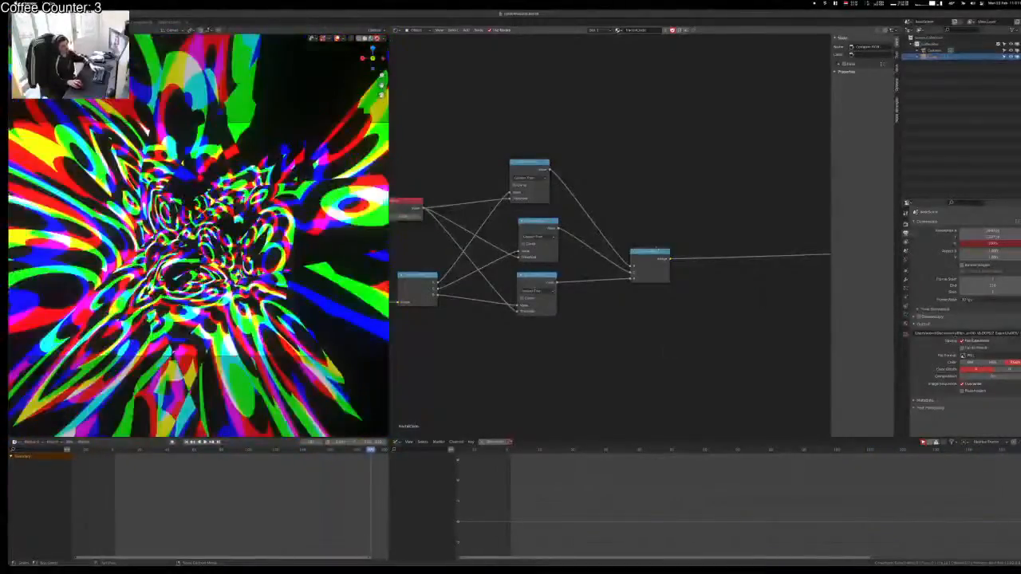
Step: Duplicate the top Greater Than node, switch it to Multiply, and feed it the middle threshold output
{"action": "left_click_drag", "start_coordinate": [655, 266], "coordinate": [692, 334]}
{"action": "left_click", "coordinate": [659, 223]}
{"action": "left_click", "coordinate": [536, 165]}
{"action": "key", "text": "shift+d"}
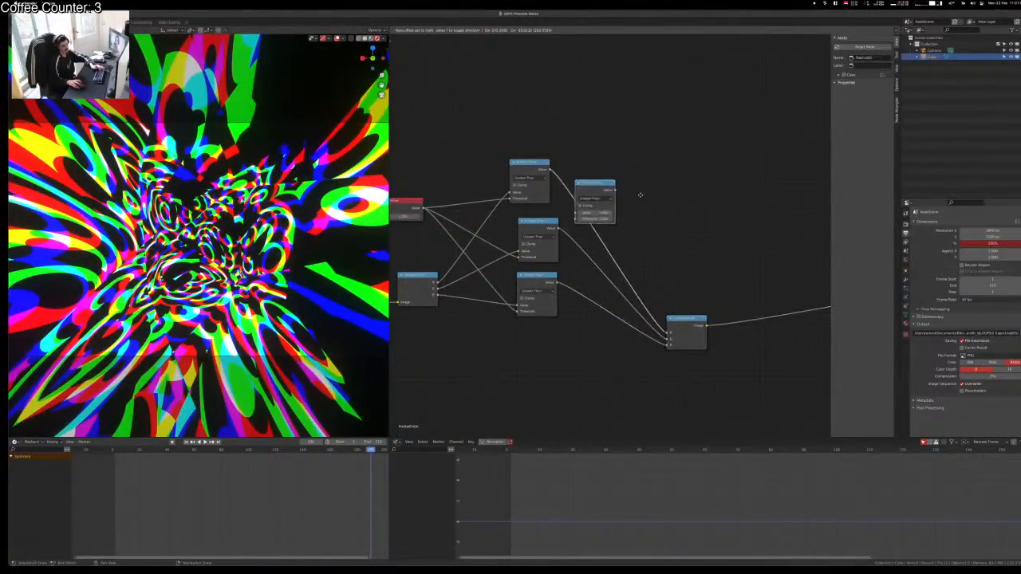
{"action": "left_click", "coordinate": [723, 171]}
{"action": "left_click", "coordinate": [691, 175]}
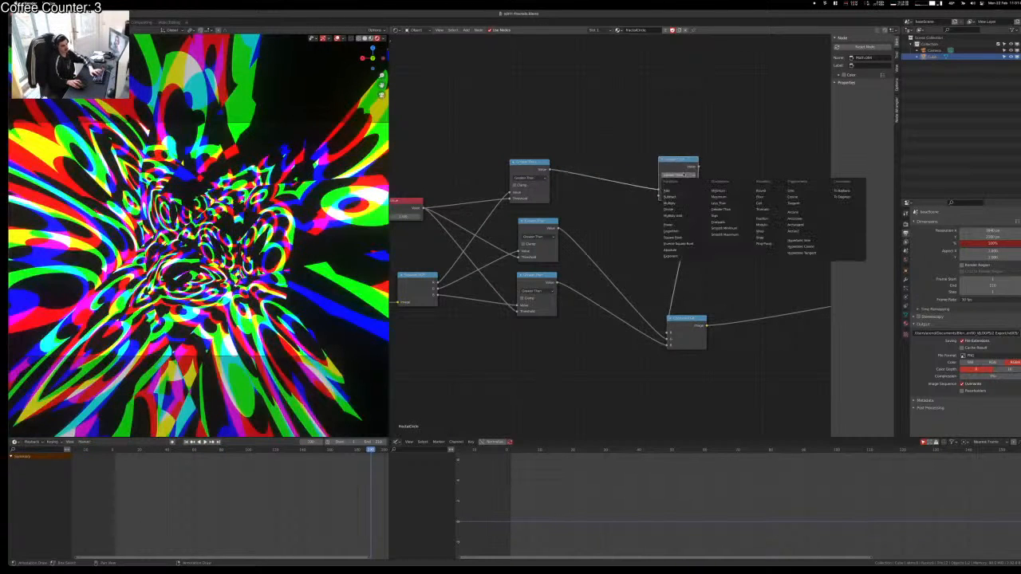
{"action": "left_click", "coordinate": [670, 203]}
{"action": "left_click_drag", "start_coordinate": [559, 229], "coordinate": [660, 194]}
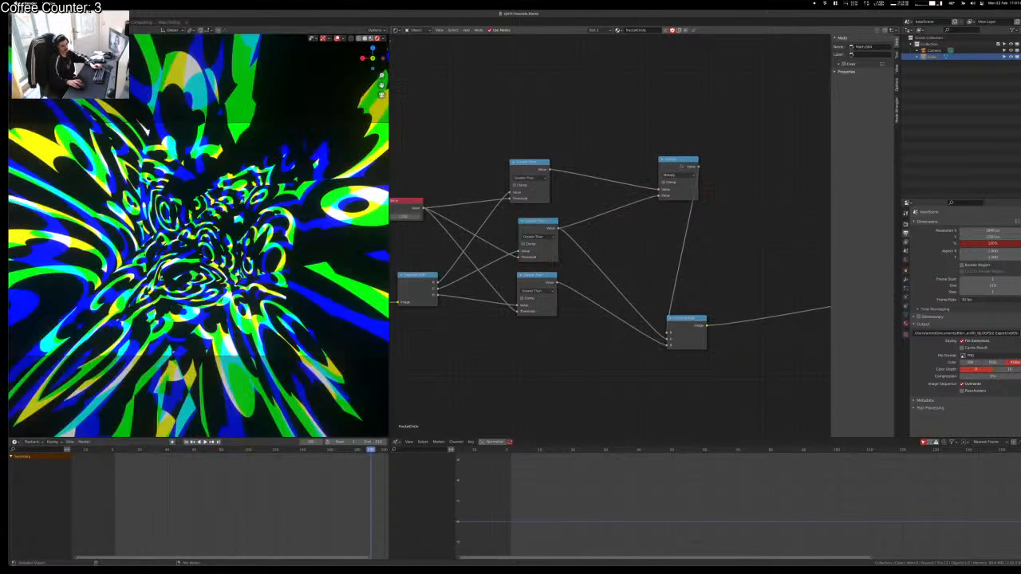
{"action": "left_click", "coordinate": [682, 191], "text": "ctrl+shift"}
Step: Preview the recombined colour output and reposition the Combine RGB node beside the math nodes
{"action": "middle_click_drag", "start_coordinate": [684, 233], "coordinate": [638, 281]}
{"action": "scroll", "coordinate": [638, 281], "scroll_direction": "up", "scroll_amount": 1}
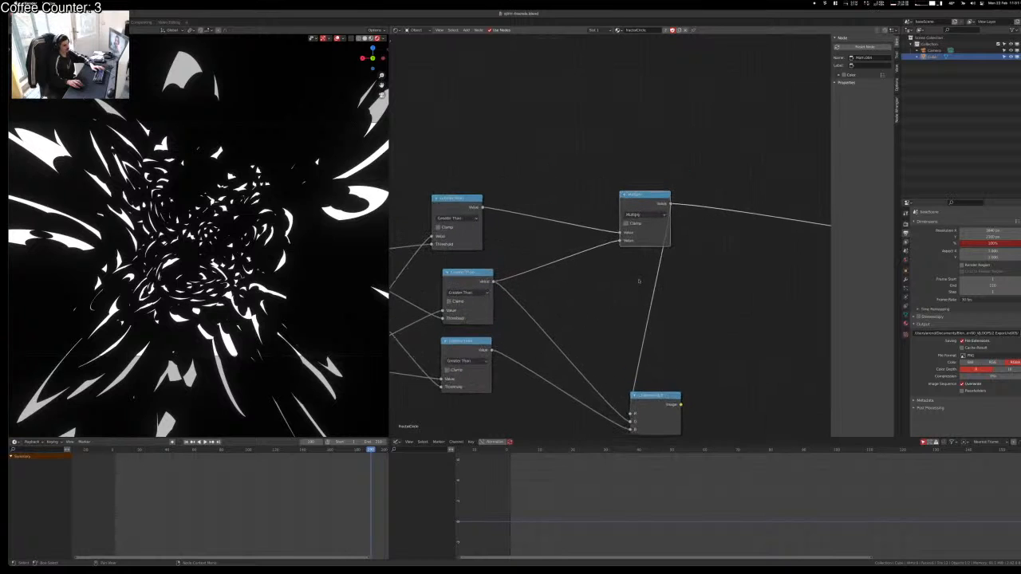
{"action": "left_click", "coordinate": [650, 403], "text": "ctrl+shift"}
{"action": "left_click_drag", "start_coordinate": [677, 394], "coordinate": [767, 344]}
{"action": "left_click", "coordinate": [710, 279]}
{"action": "middle_click_drag", "start_coordinate": [693, 282], "coordinate": [609, 301]}
Step: Drop a second Multiply copy onto the lower Combine RGB link and connect the bottom threshold output
{"action": "left_click_drag", "start_coordinate": [556, 210], "coordinate": [533, 211]}
{"action": "key", "text": "shift+d"}
{"action": "left_click", "coordinate": [533, 309]}
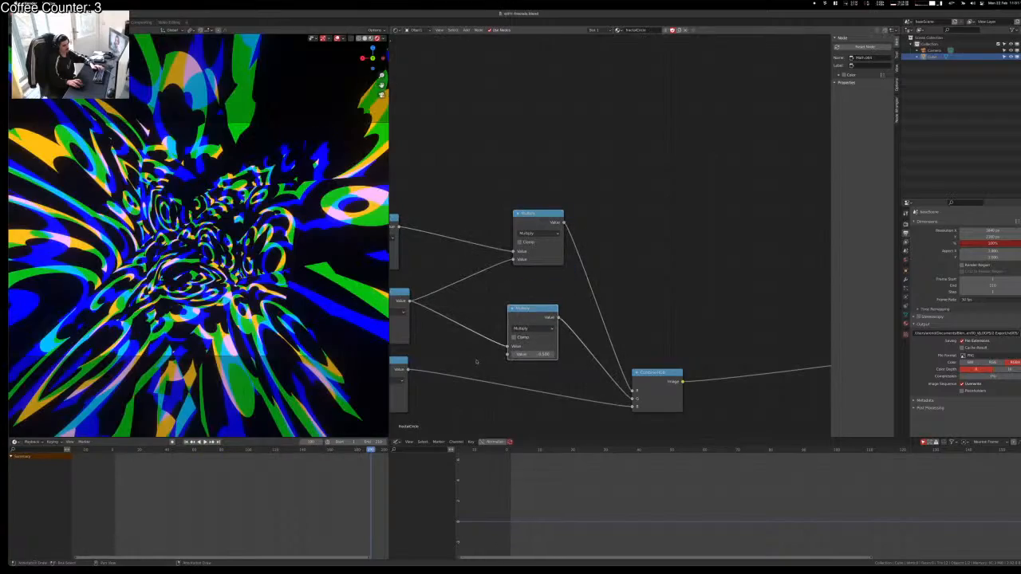
{"action": "right_click_drag", "start_coordinate": [461, 365], "coordinate": [540, 329], "text": "alt"}
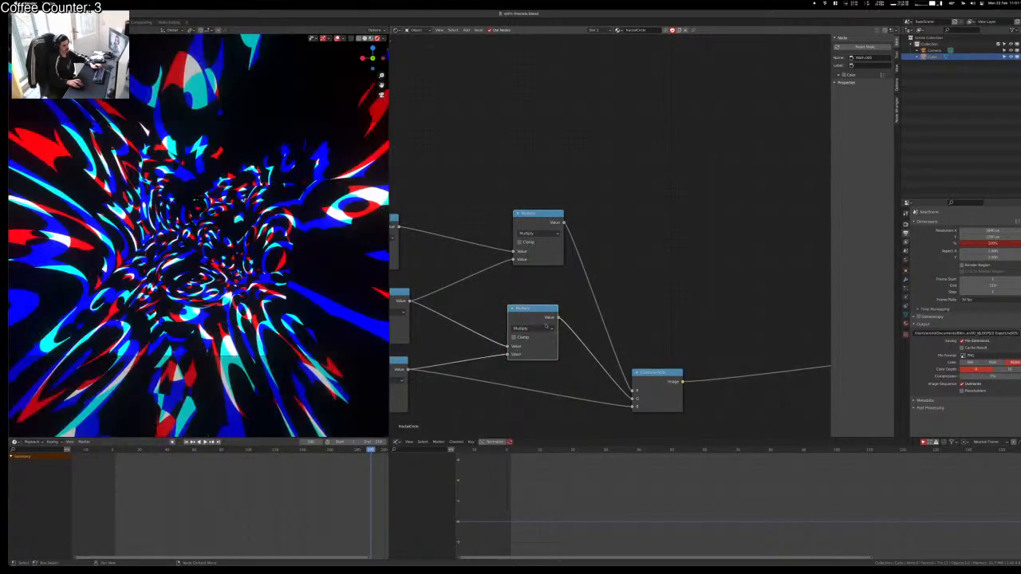
Step: Play the animation to check the red, cyan, blue and white swirl
{"action": "key", "text": "space"}
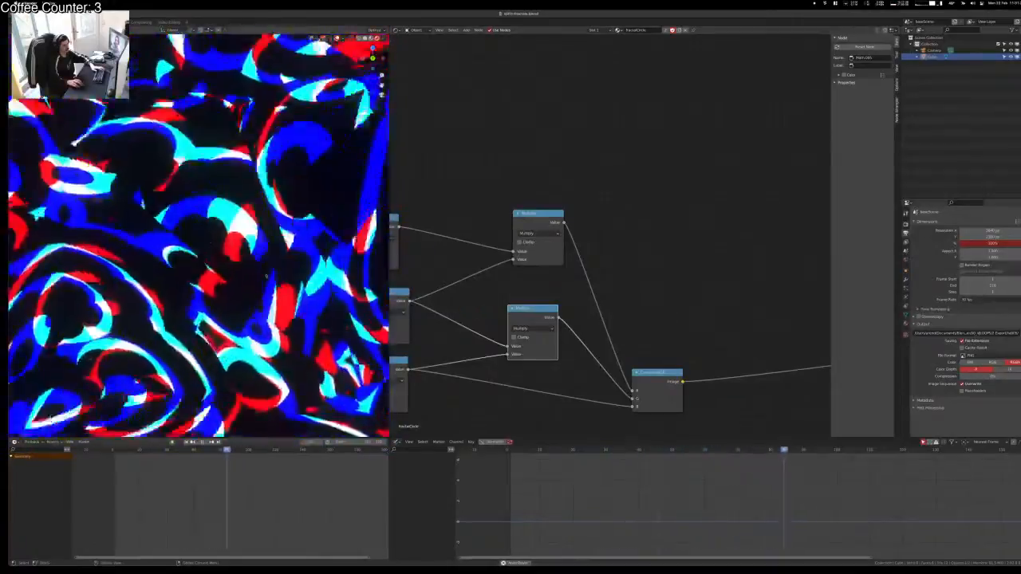
{"action": "middle_click_drag", "start_coordinate": [496, 335], "coordinate": [608, 329]}
{"action": "middle_click_drag", "start_coordinate": [587, 277], "coordinate": [727, 276]}
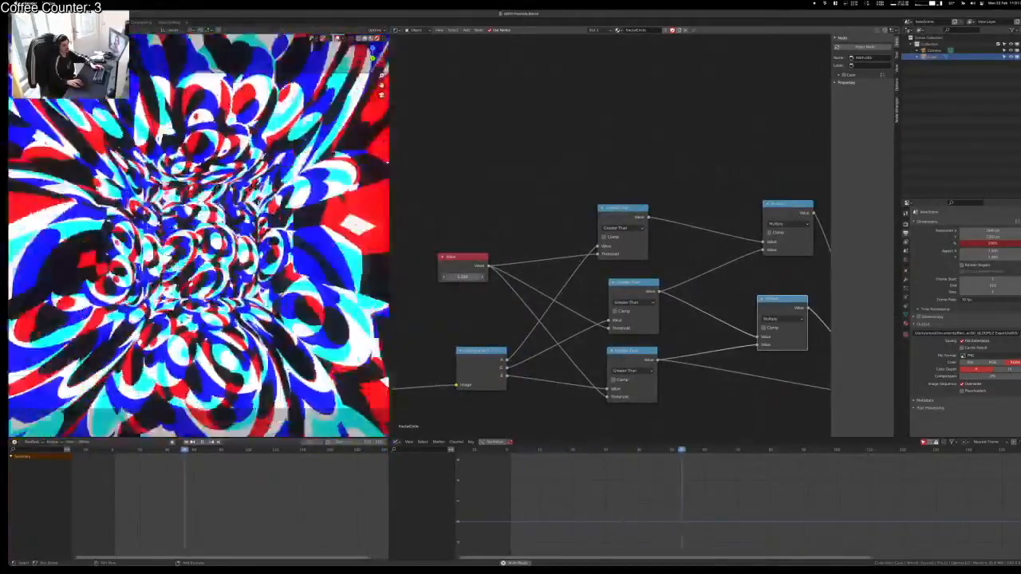
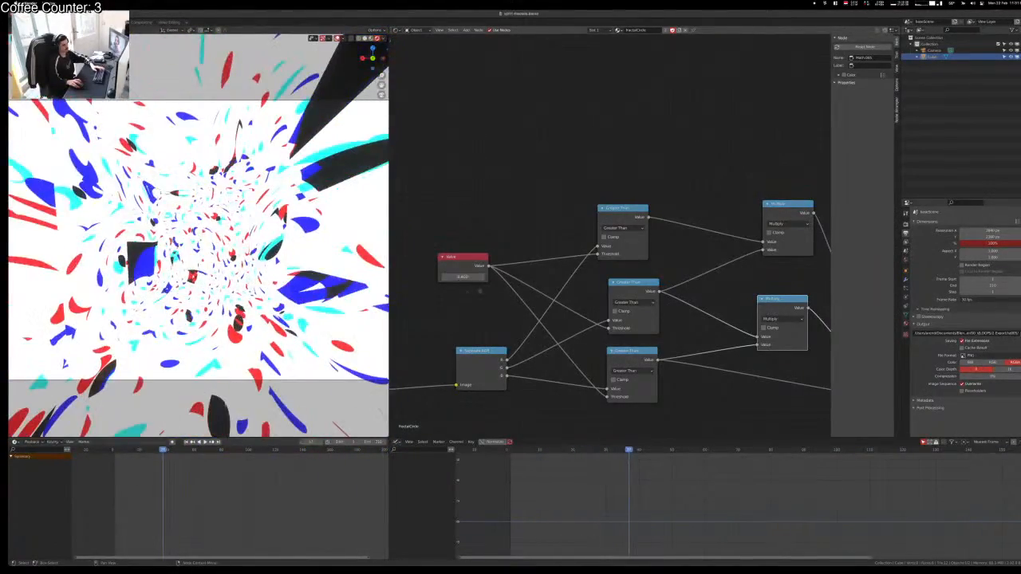
Step: Raise the Value node's number and change the top Greater Than node to Power
{"action": "left_click_drag", "start_coordinate": [463, 276], "coordinate": [472, 276]}
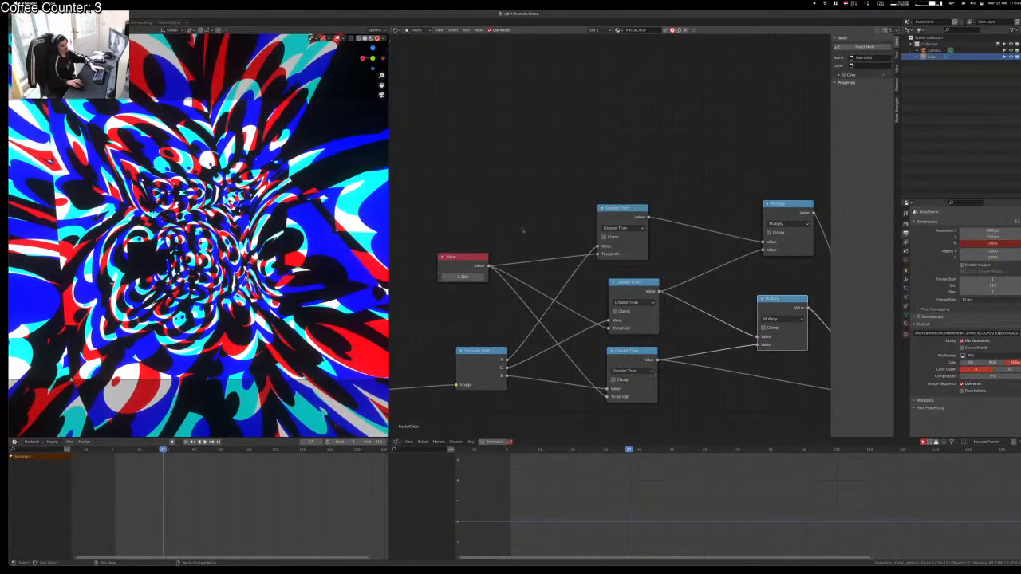
{"action": "left_click", "coordinate": [528, 183]}
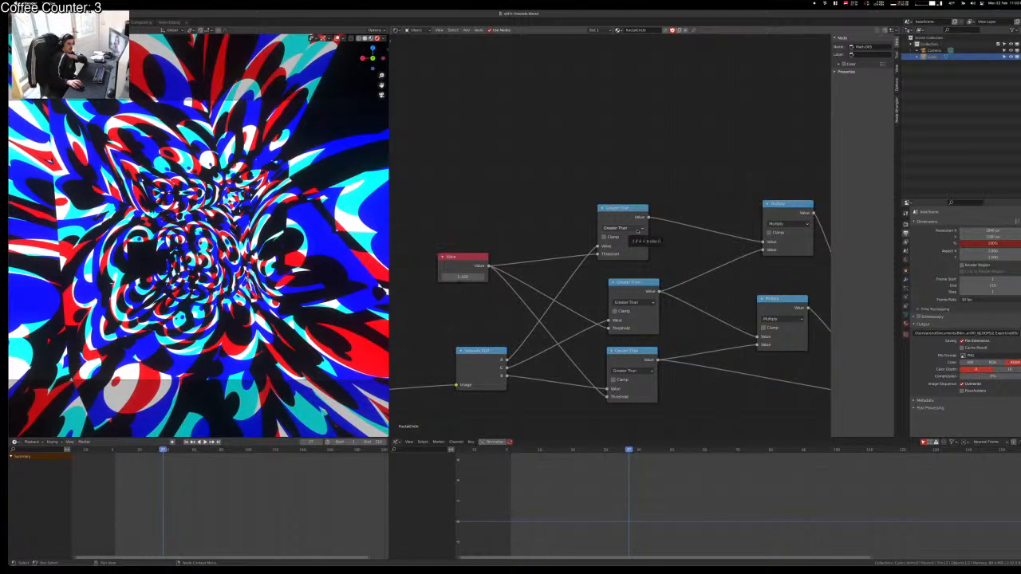
{"action": "left_click", "coordinate": [637, 229]}
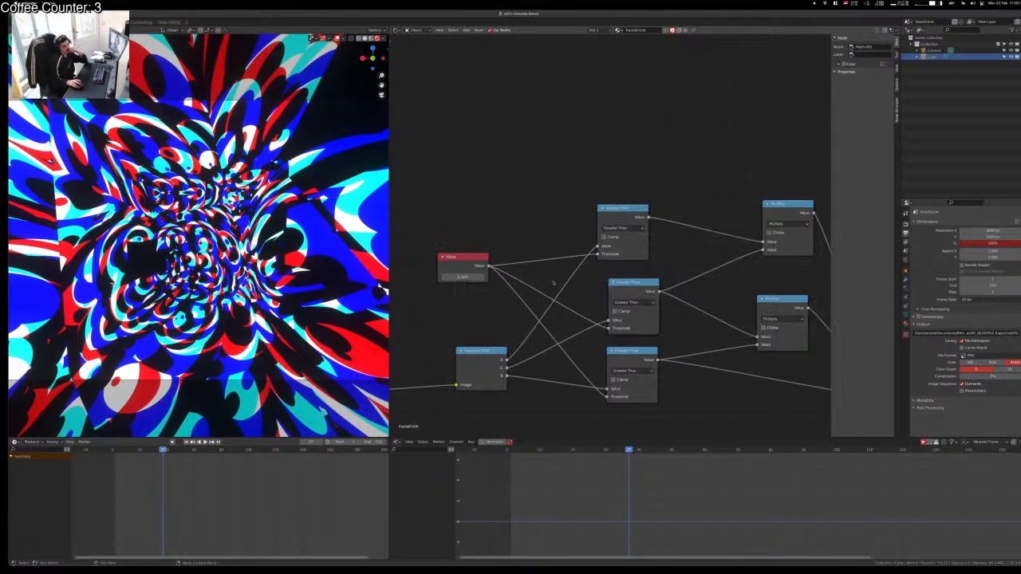
{"action": "left_click", "coordinate": [630, 229]}
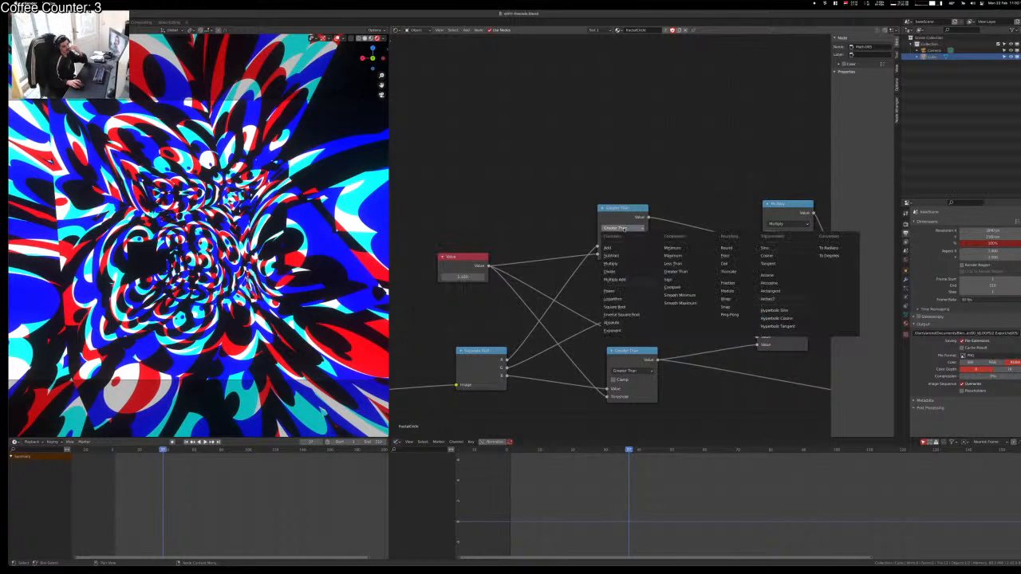
{"action": "left_click", "coordinate": [632, 292]}
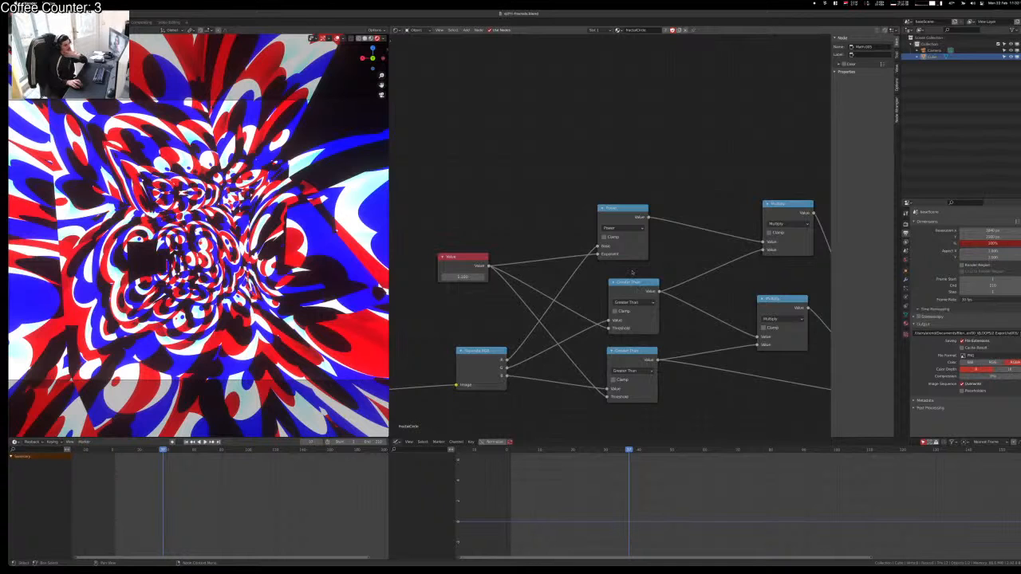
{"action": "left_click", "coordinate": [634, 303]}
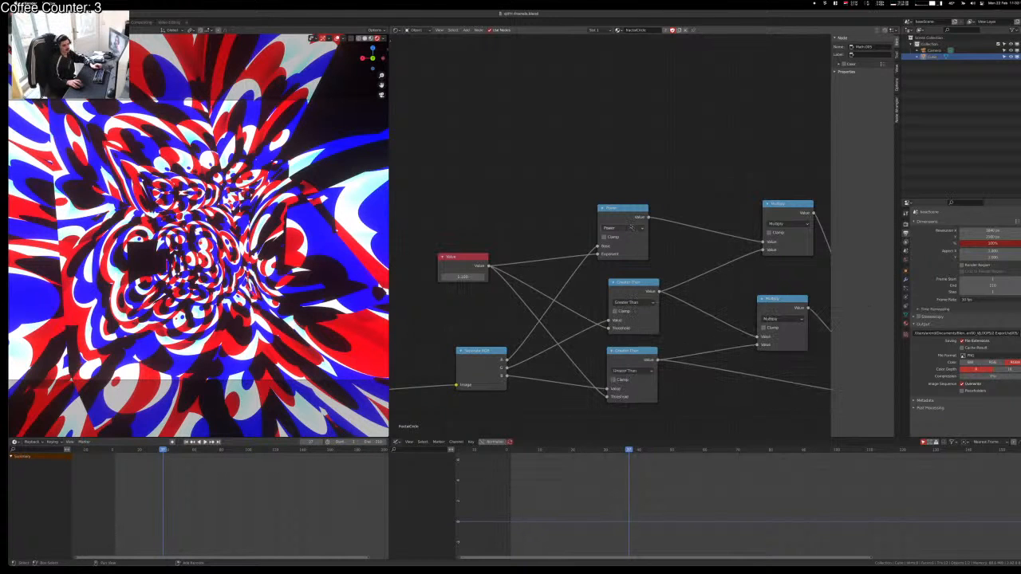
{"action": "left_click", "coordinate": [624, 241], "text": "ctrl+shift"}
Step: Change the middle and lower Greater Than nodes to Power as well
{"action": "left_click", "coordinate": [480, 352], "text": "ctrl+shift"}
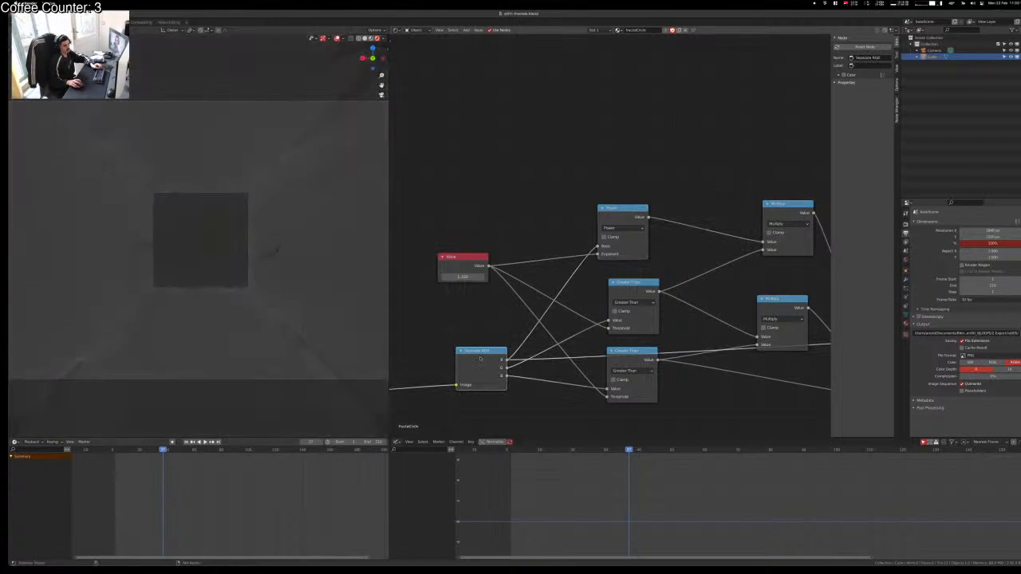
{"action": "left_click", "coordinate": [630, 283], "text": "ctrl+shift"}
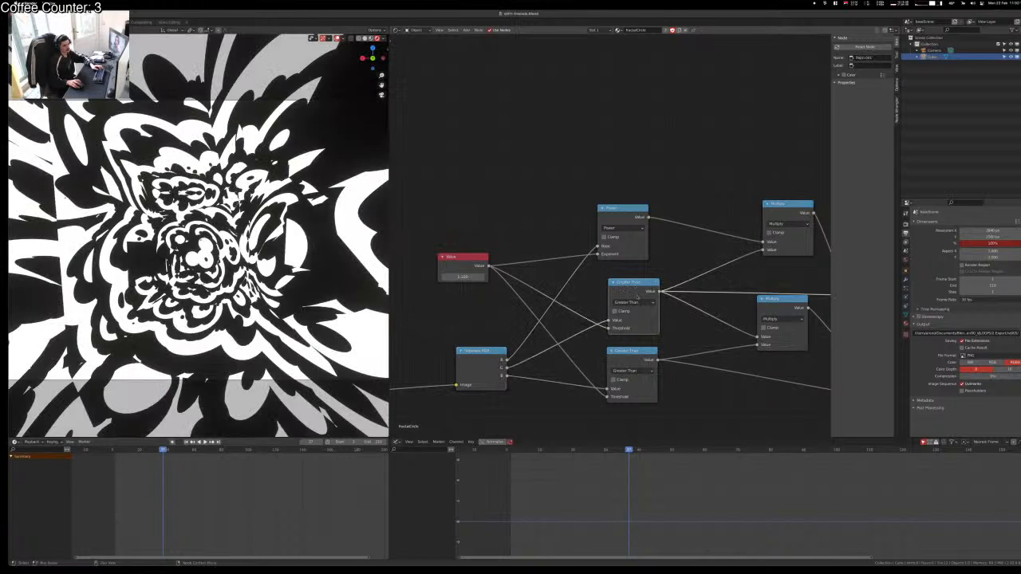
{"action": "left_click", "coordinate": [634, 303]}
{"action": "left_click", "coordinate": [626, 370]}
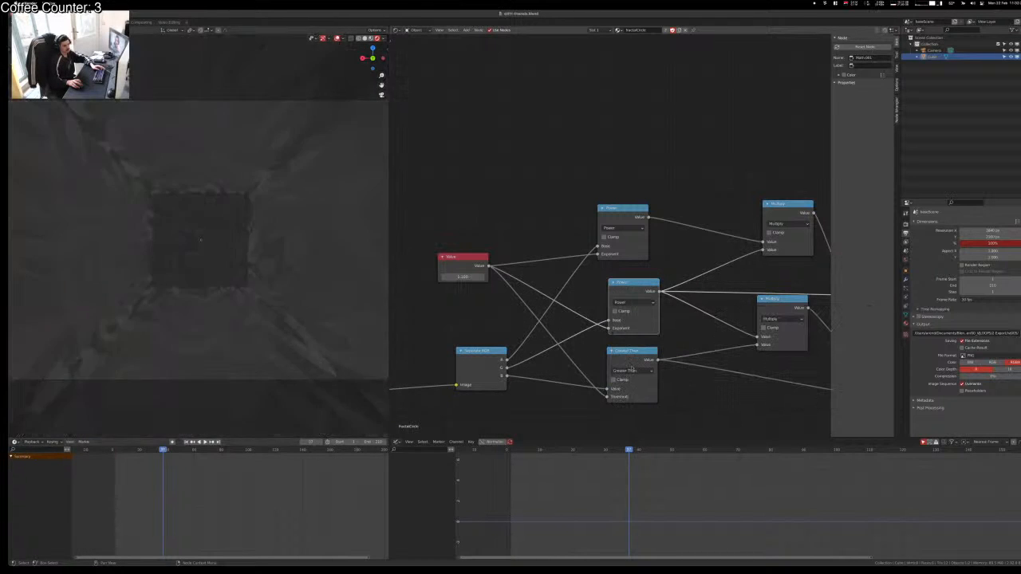
{"action": "left_click", "coordinate": [625, 401]}
{"action": "left_click", "coordinate": [632, 371]}
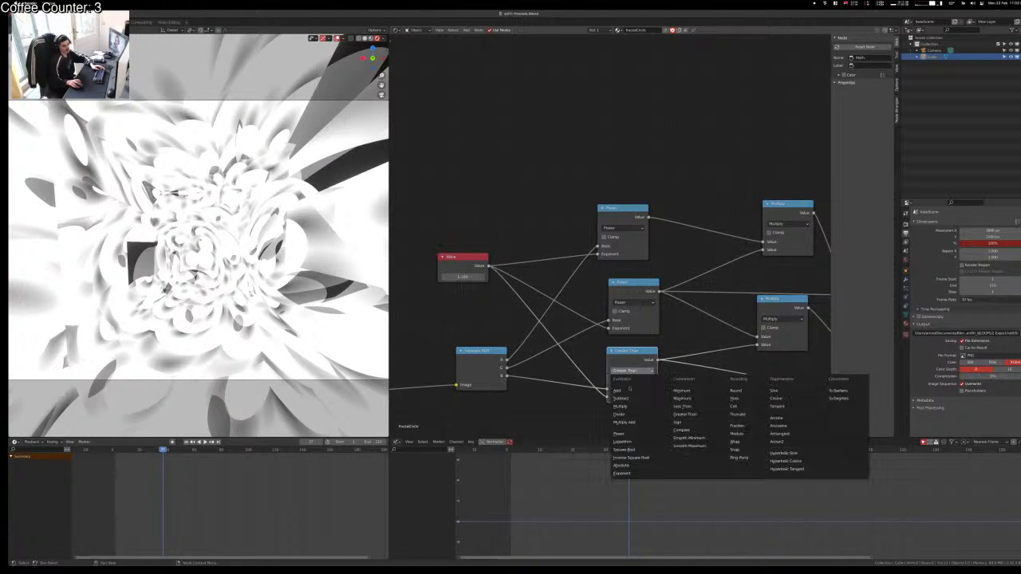
{"action": "left_click", "coordinate": [638, 442]}
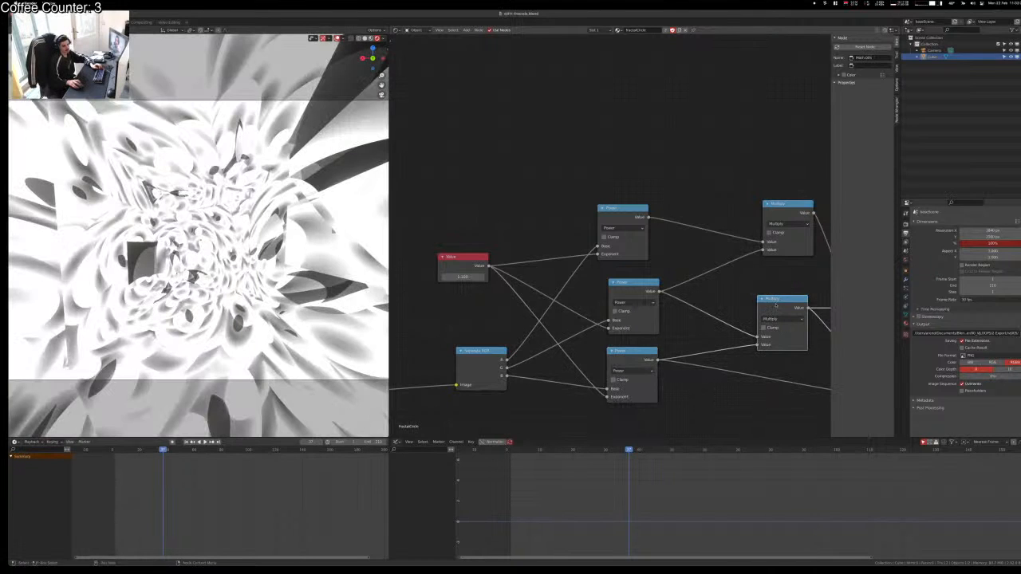
Step: Preview the Combine RGB colour result and play the pastel tunnel animation
{"action": "middle_click_drag", "start_coordinate": [774, 306], "coordinate": [519, 319]}
{"action": "left_click", "coordinate": [636, 388], "text": "ctrl+shift"}
{"action": "middle_click_drag", "start_coordinate": [638, 310], "coordinate": [754, 314]}
{"action": "middle_click_drag", "start_coordinate": [468, 282], "coordinate": [729, 283]}
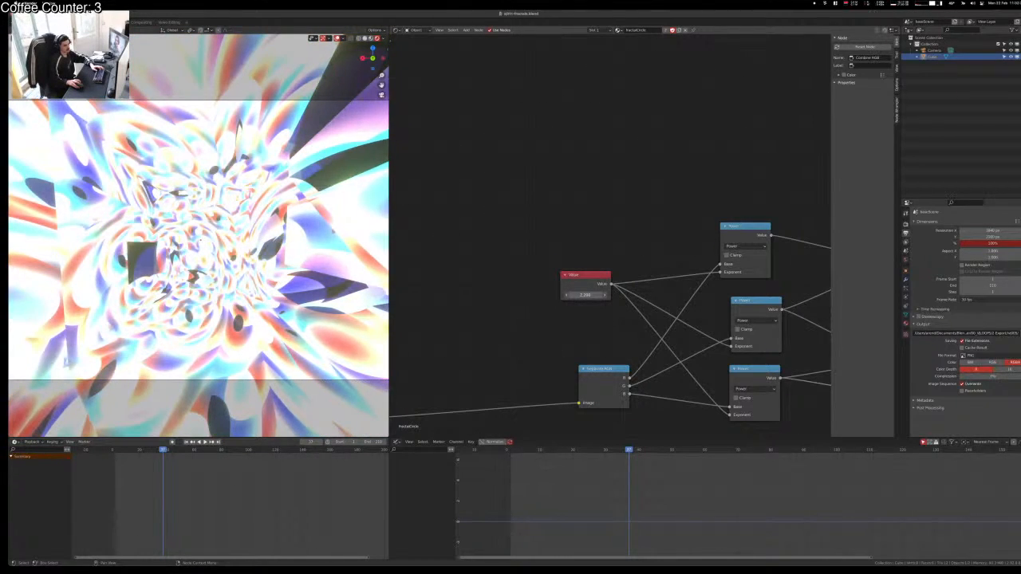
{"action": "key", "text": "space"}
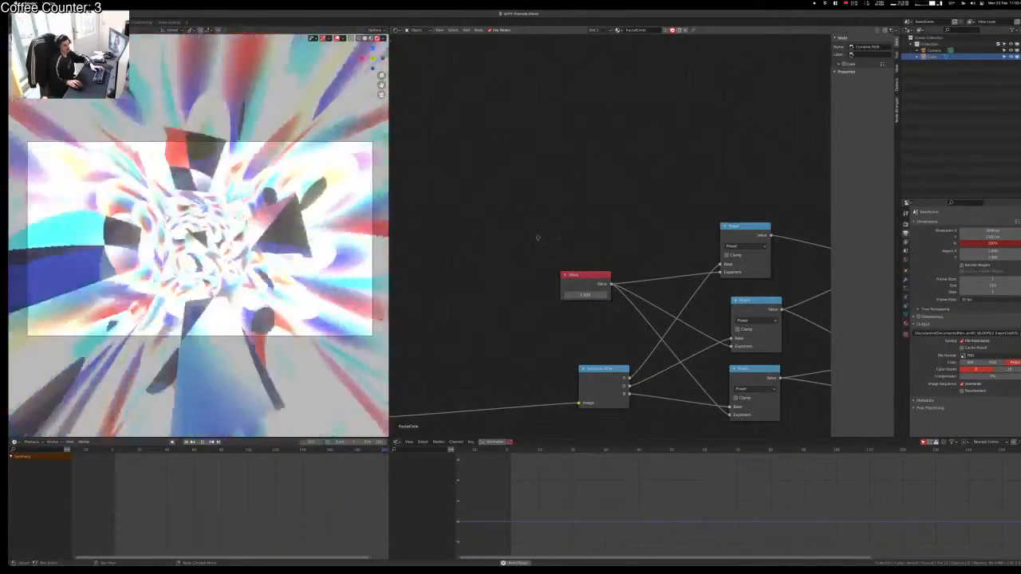
Step: Insert an Invert node on the link after Combine RGB, placed beside it
{"action": "middle_click_drag", "start_coordinate": [802, 267], "coordinate": [540, 255]}
{"action": "middle_click_drag", "start_coordinate": [825, 346], "coordinate": [598, 277]}
{"action": "key", "text": "shift+a"}
{"action": "left_click", "coordinate": [597, 277]}
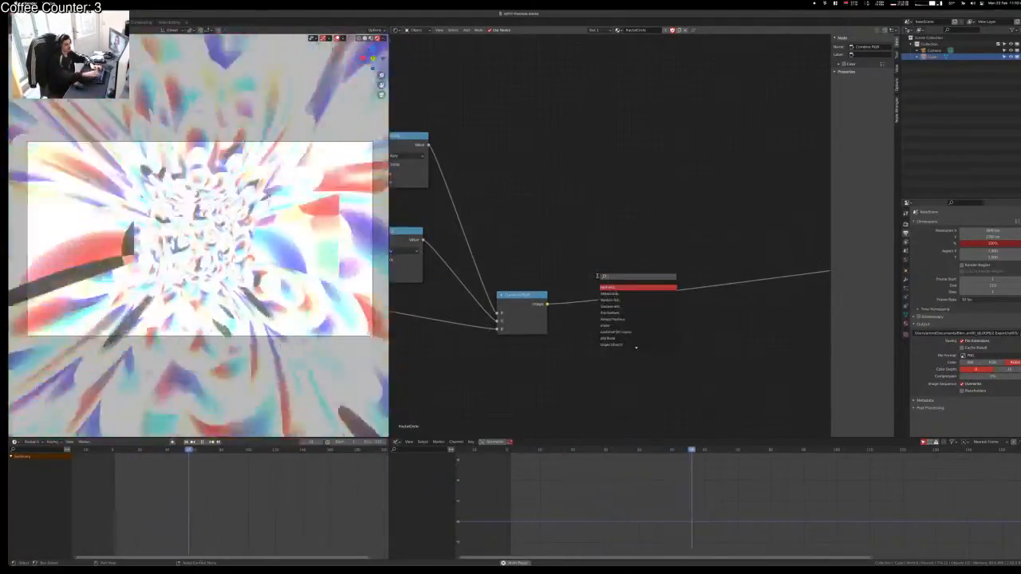
{"action": "type", "text": "inv"}
{"action": "key", "text": "Return"}
{"action": "left_click", "coordinate": [597, 279]}
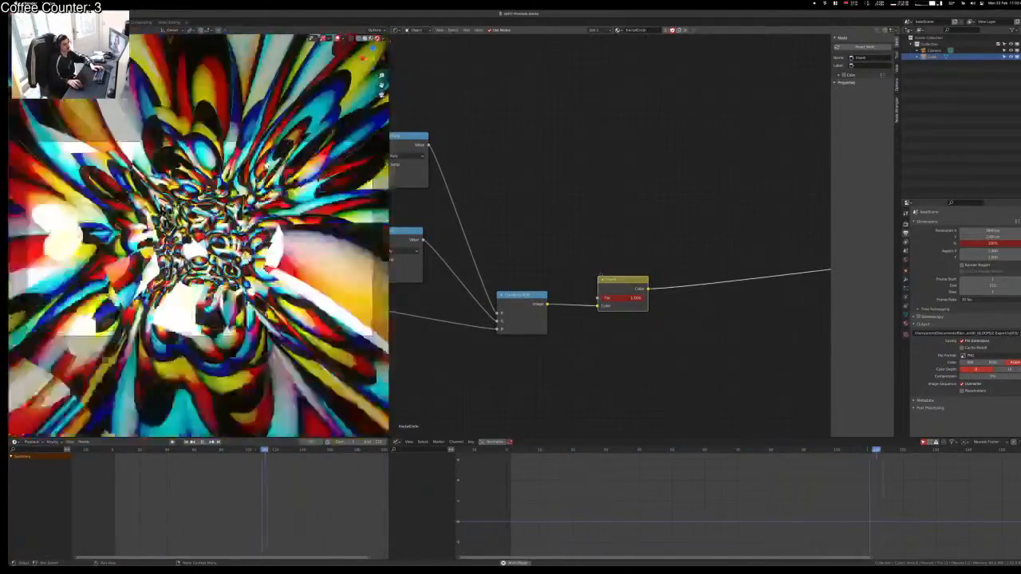
{"action": "key", "text": "g"}
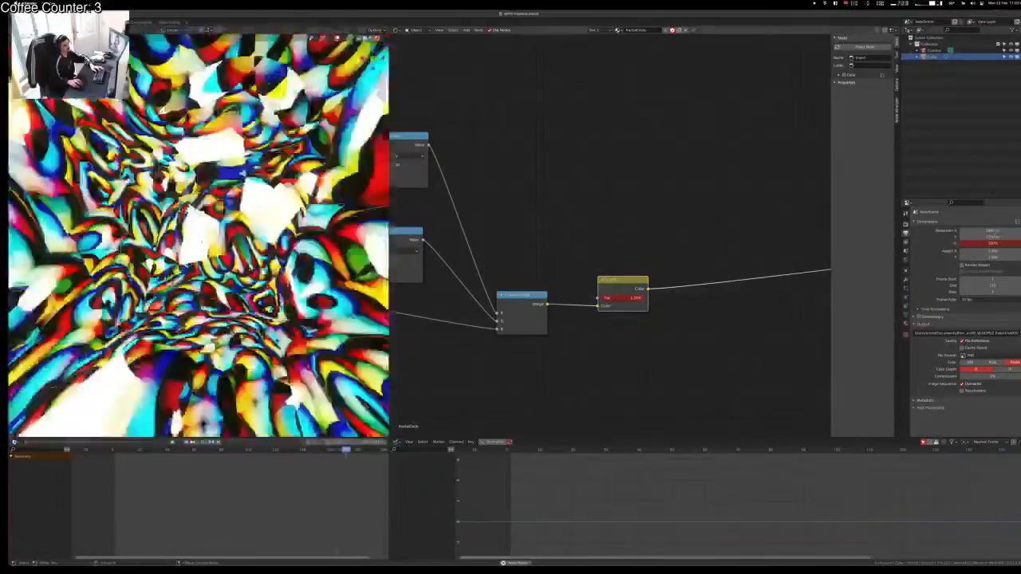
{"action": "left_click", "coordinate": [566, 272]}
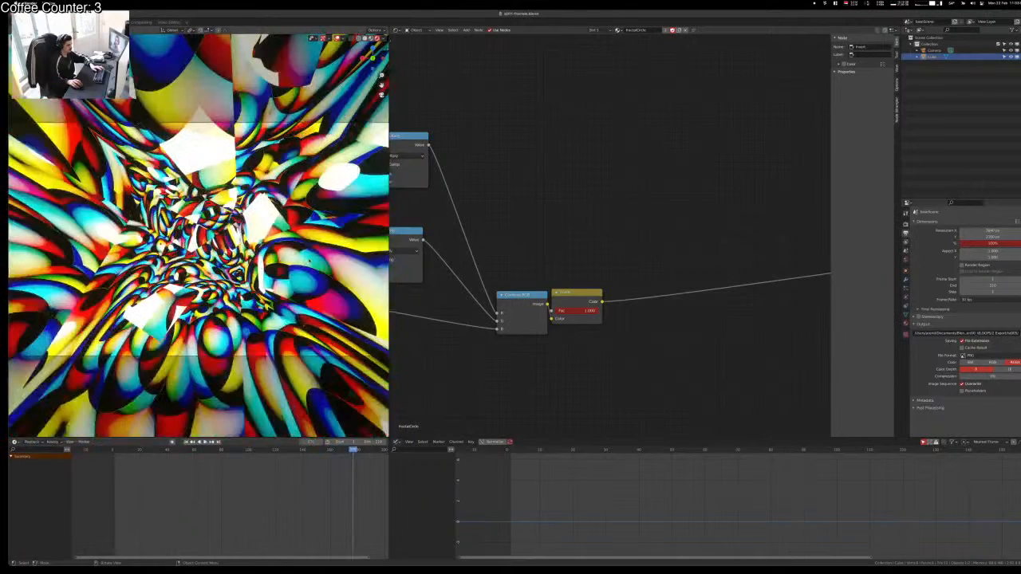
Step: Insert a Diffuse BSDF node just before the material output
{"action": "key", "text": "shift+a"}
{"action": "left_click", "coordinate": [598, 242]}
{"action": "type", "text": "diff"}
{"action": "key", "text": "Return"}
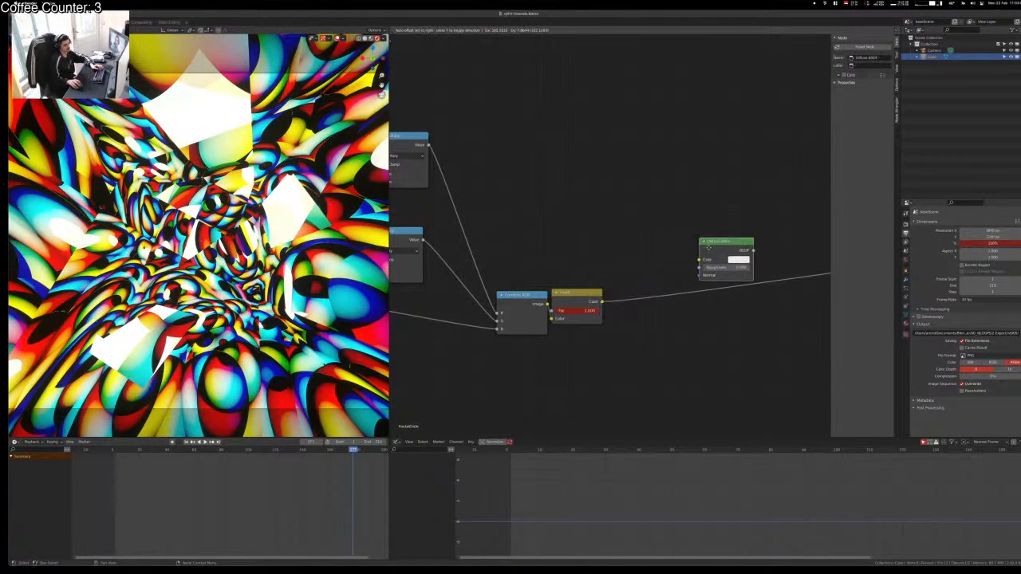
{"action": "left_click", "coordinate": [654, 287]}
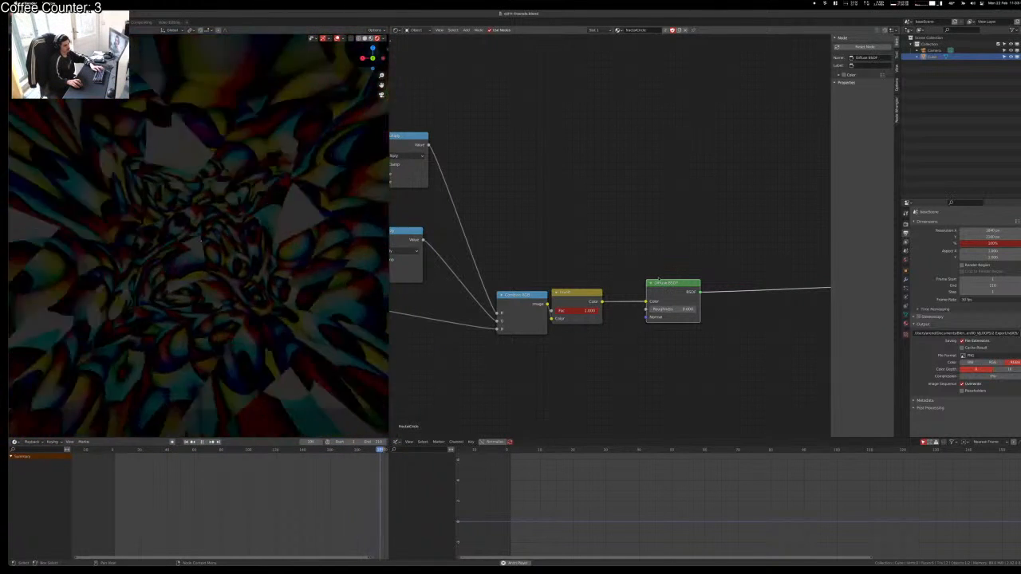
Step: Add a point light to the scene
{"action": "key", "text": "shift+a"}
{"action": "key", "text": "h"}
{"action": "key", "text": "p"}
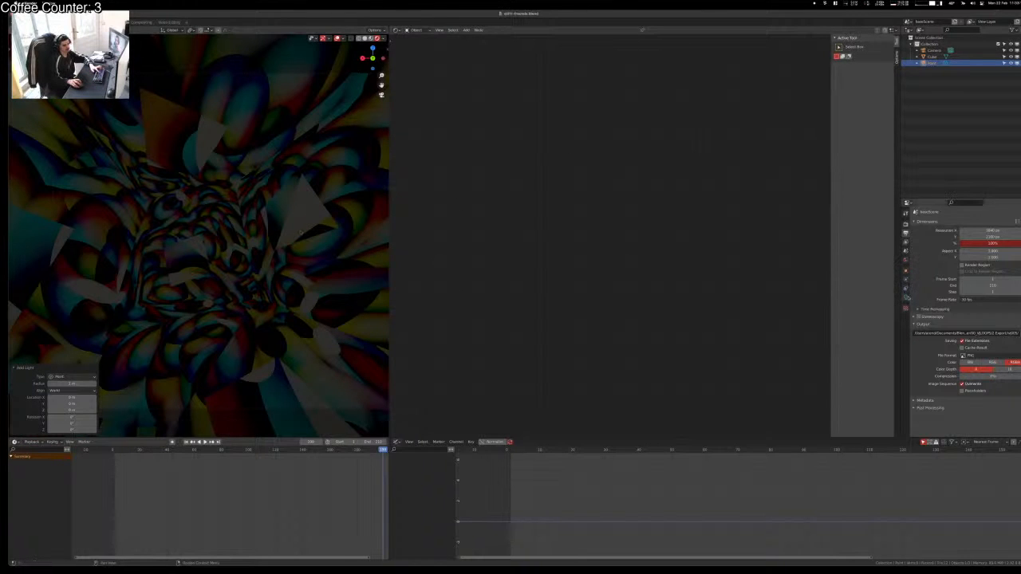
Step: Raise the point light's power to about 569 W and move it along Z and Y
{"action": "left_click", "coordinate": [905, 297]}
{"action": "left_click_drag", "start_coordinate": [964, 265], "coordinate": [1008, 265]}
{"action": "key", "text": "z"}
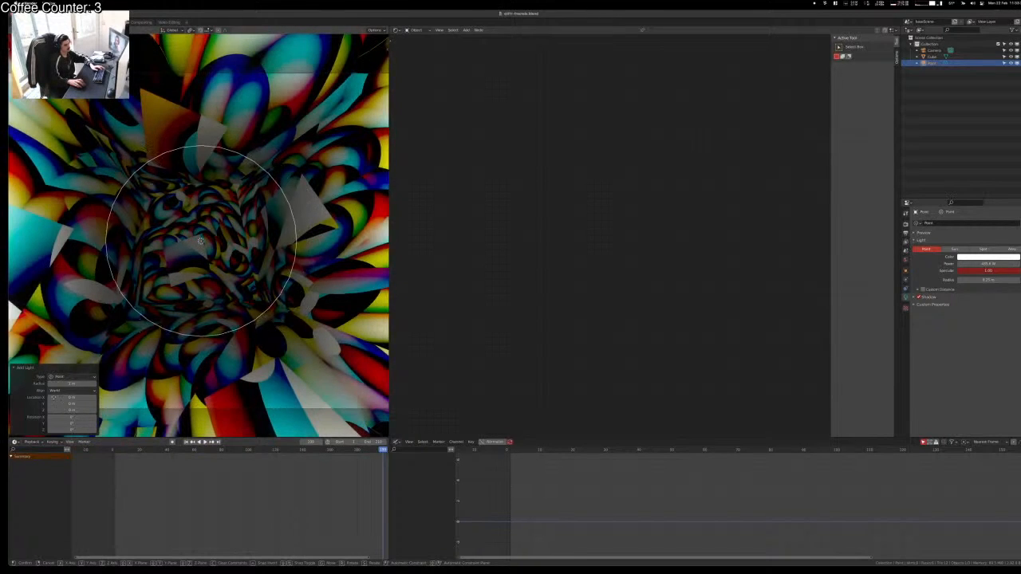
{"action": "left_click", "coordinate": [268, 310]}
{"action": "key", "text": "g"}
{"action": "key", "text": "y"}
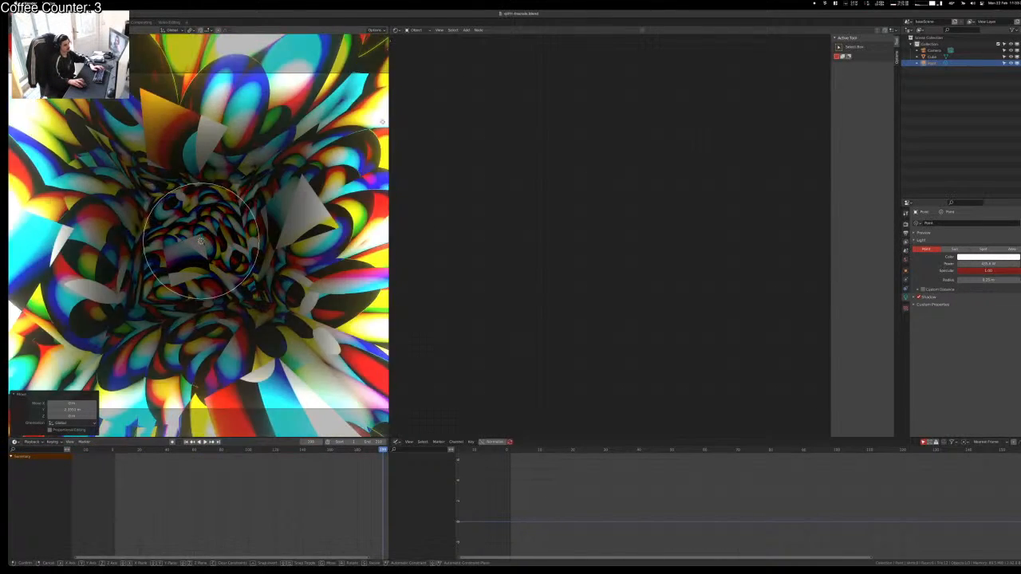
{"action": "left_click", "coordinate": [277, 311]}
{"action": "key", "text": "KP_0"}
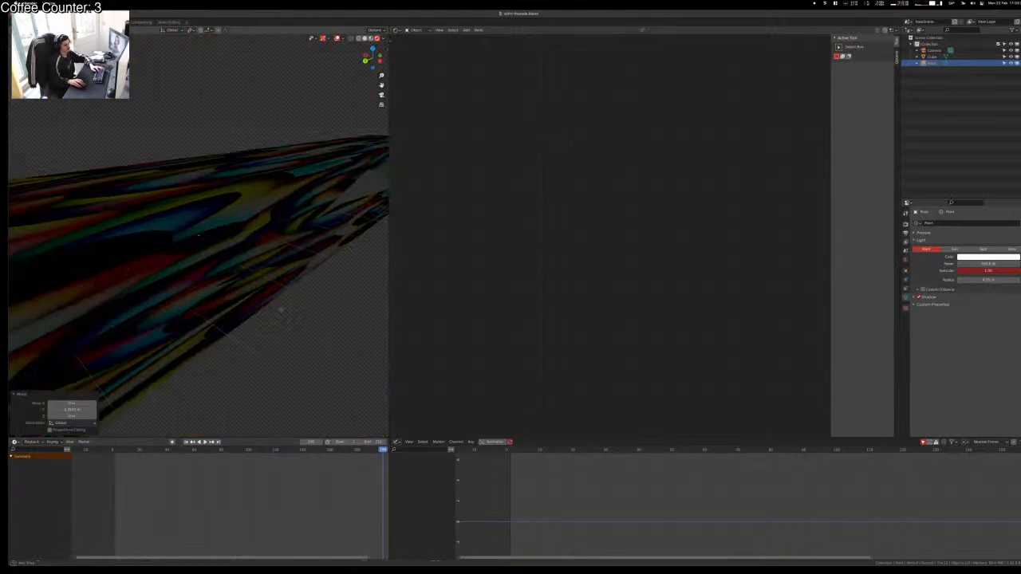
{"action": "key", "text": "KP_0"}
{"action": "key", "text": "g"}
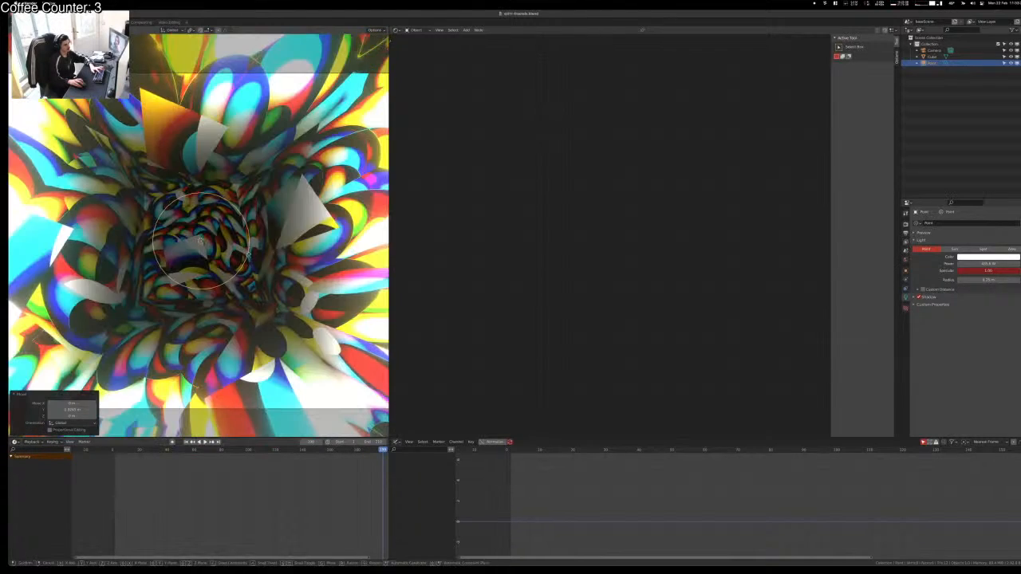
{"action": "left_click", "coordinate": [133, 421]}
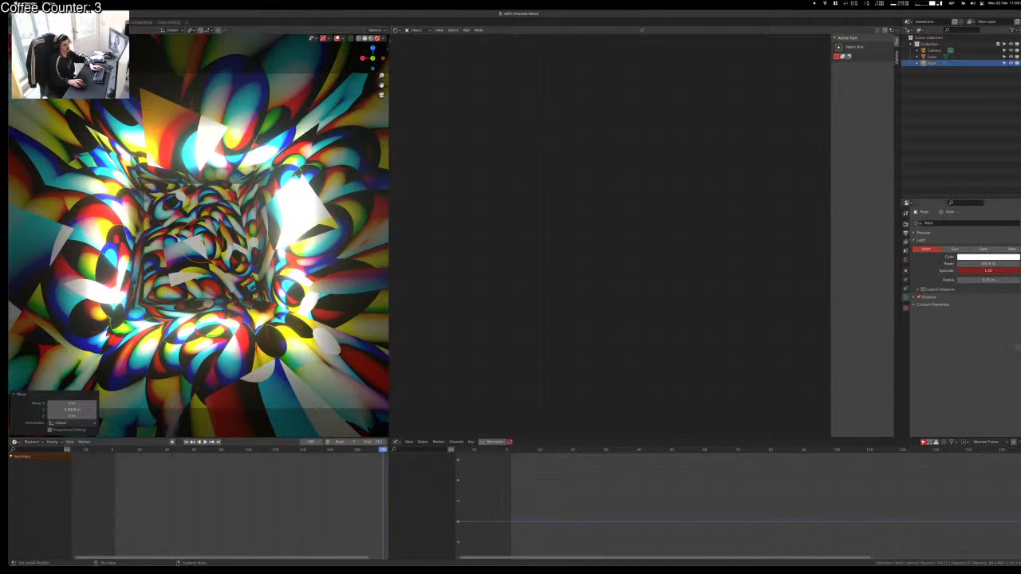
Step: Enlarge the light's radius to about 0.89 m, fine-tune its power, and play from the camera
{"action": "mouse_move", "coordinate": [986, 279]}
{"action": "left_mouse_down"}
{"action": "mouse_move", "coordinate": [1010, 279]}
{"action": "mouse_move", "coordinate": [981, 264]}
{"action": "left_mouse_up"}
{"action": "middle_click_drag", "start_coordinate": [319, 260], "coordinate": [249, 290]}
{"action": "key", "text": "KP_0"}
{"action": "key", "text": "space"}
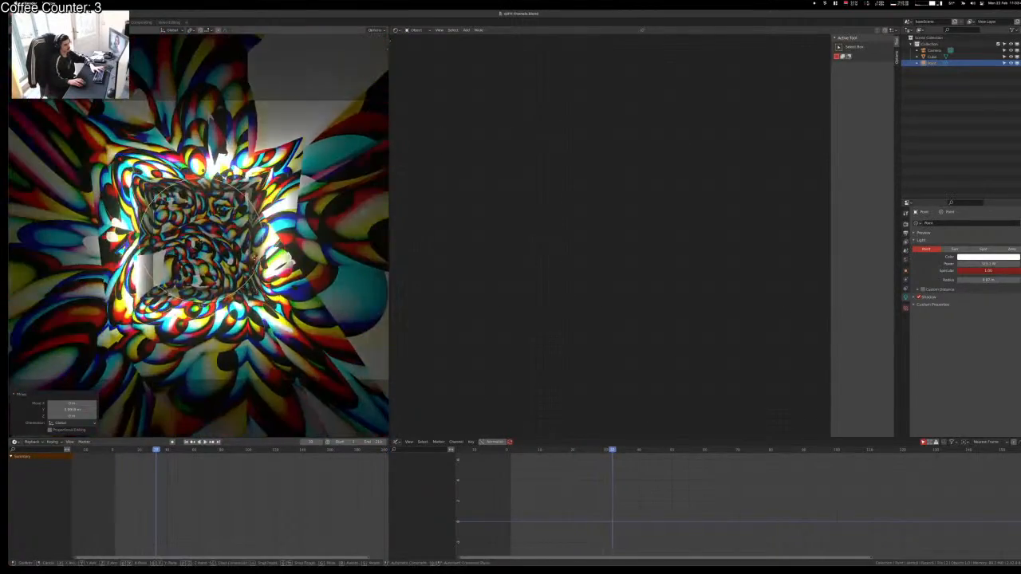
{"action": "left_click", "coordinate": [293, 261]}
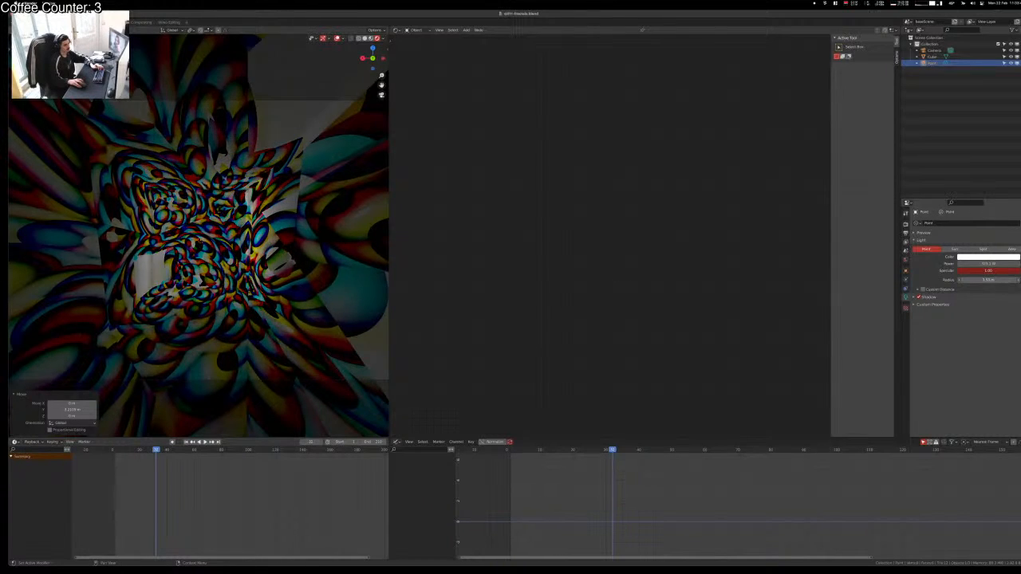
{"action": "left_click_drag", "start_coordinate": [988, 280], "coordinate": [1013, 264]}
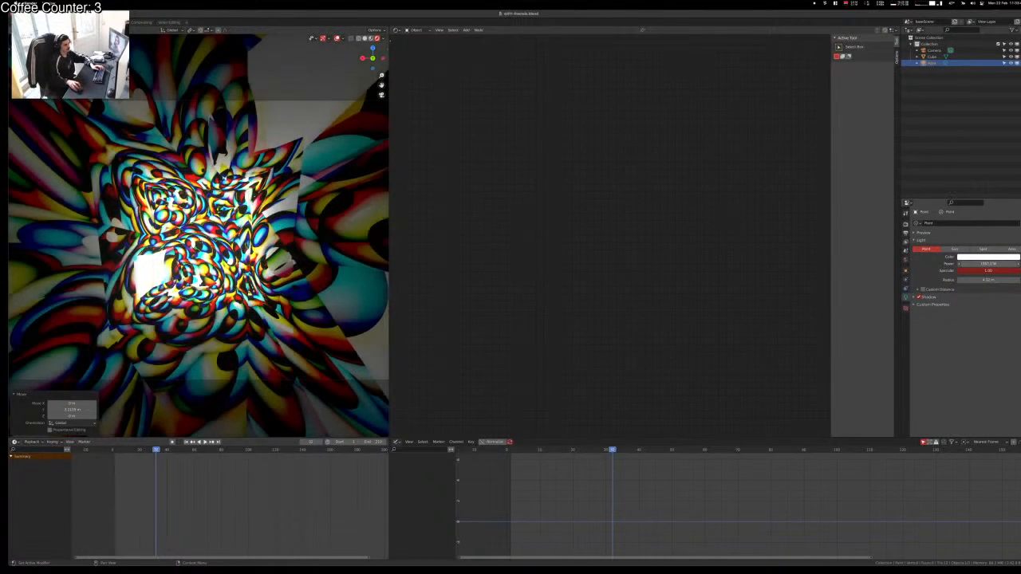
Step: Duplicate the point light as Point.001, stop playback, and render the current frame
{"action": "key", "text": "shift+d"}
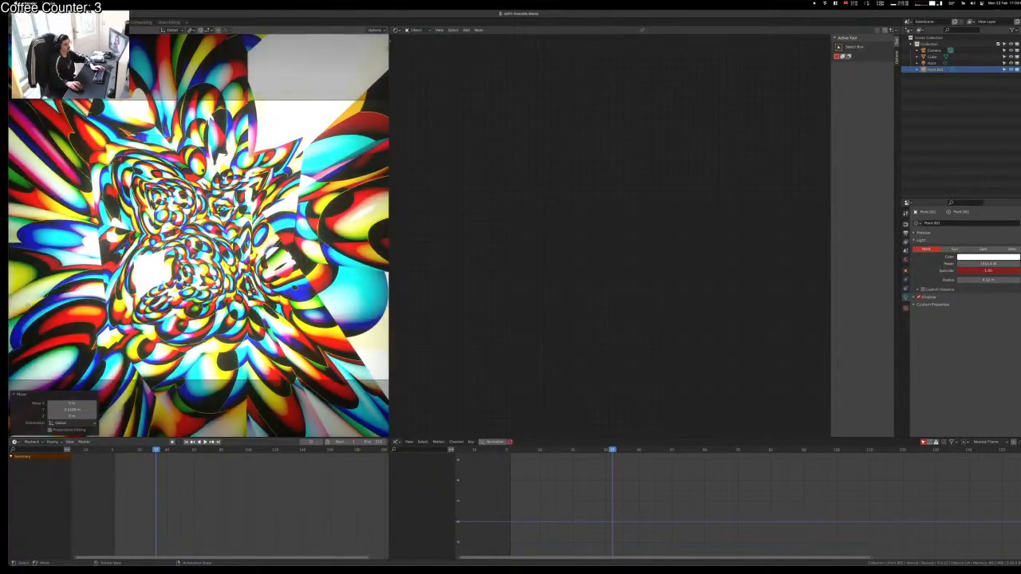
{"action": "left_click", "coordinate": [279, 270]}
{"action": "key", "text": "space"}
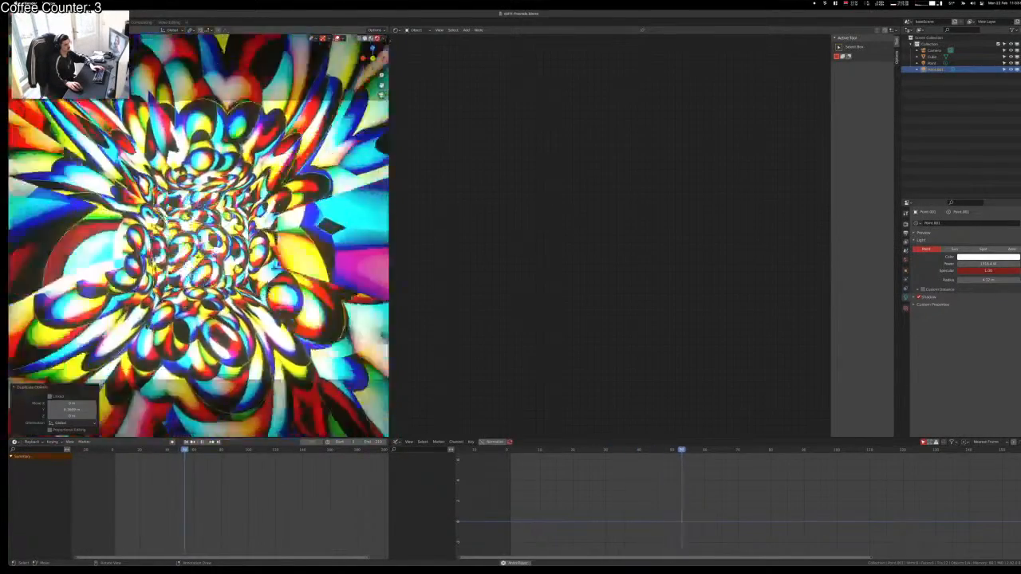
{"action": "key", "text": "space"}
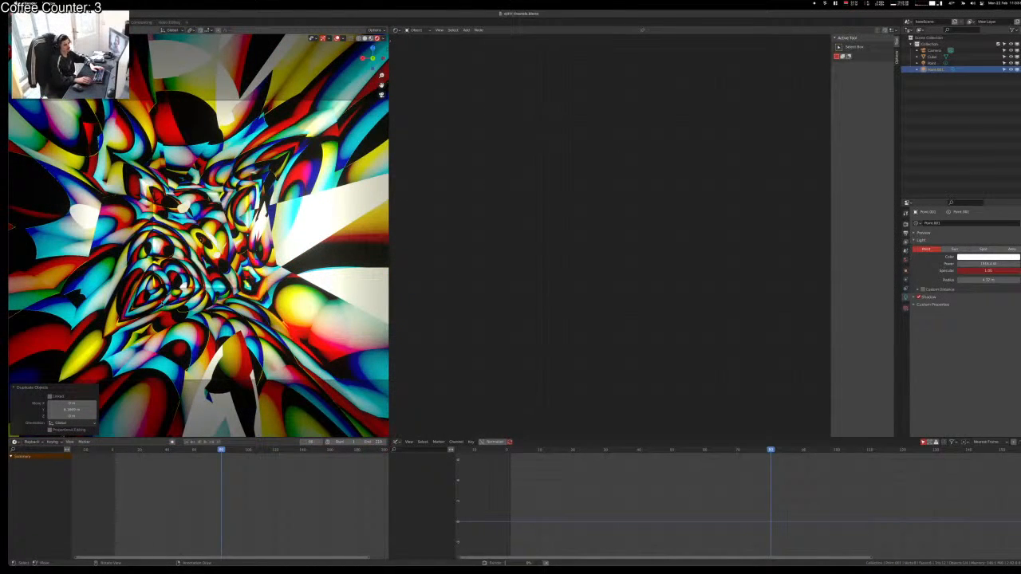
{"action": "key", "text": "F12"}
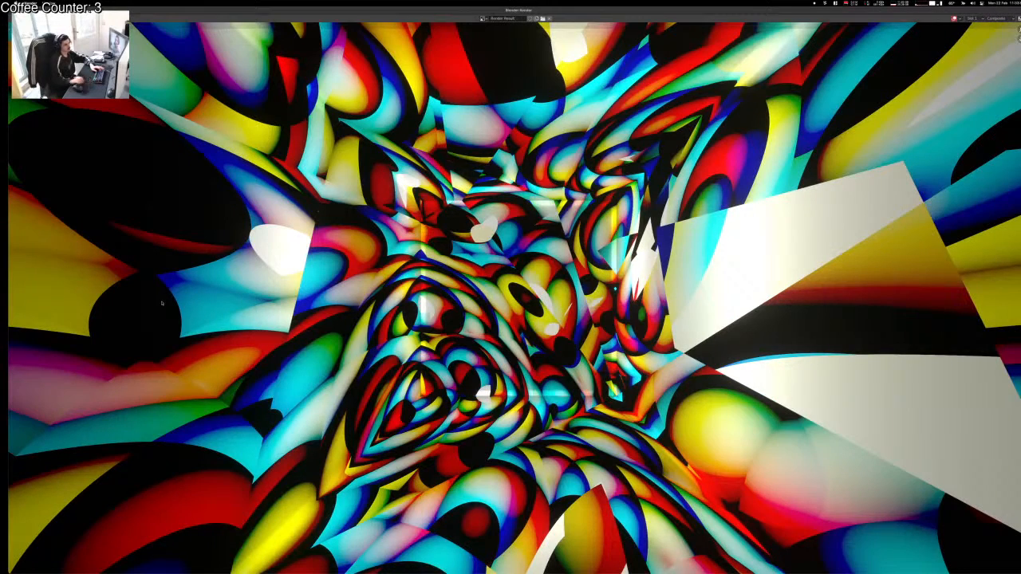
Step: Return to the main Blender window and select the Cube to show its material nodes
{"action": "scroll", "coordinate": [515, 298], "scroll_direction": "down", "scroll_amount": 3}
{"action": "scroll", "coordinate": [515, 298], "scroll_direction": "up", "scroll_amount": 3}
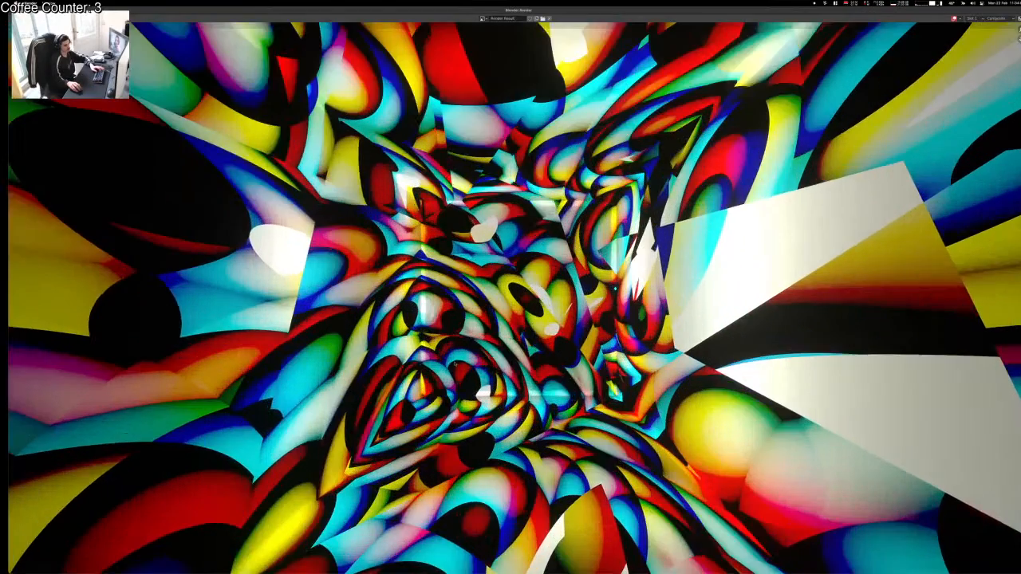
{"action": "scroll", "coordinate": [514, 298], "scroll_direction": "down", "scroll_amount": 1}
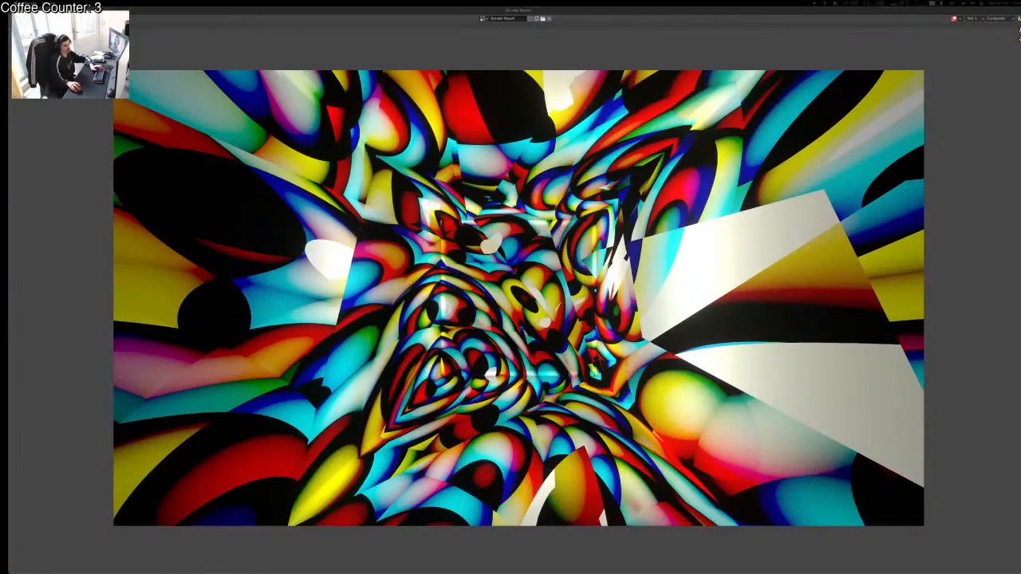
{"action": "key", "text": "ctrl+Up"}
{"action": "left_click", "coordinate": [269, 398]}
{"action": "left_click", "coordinate": [239, 280]}
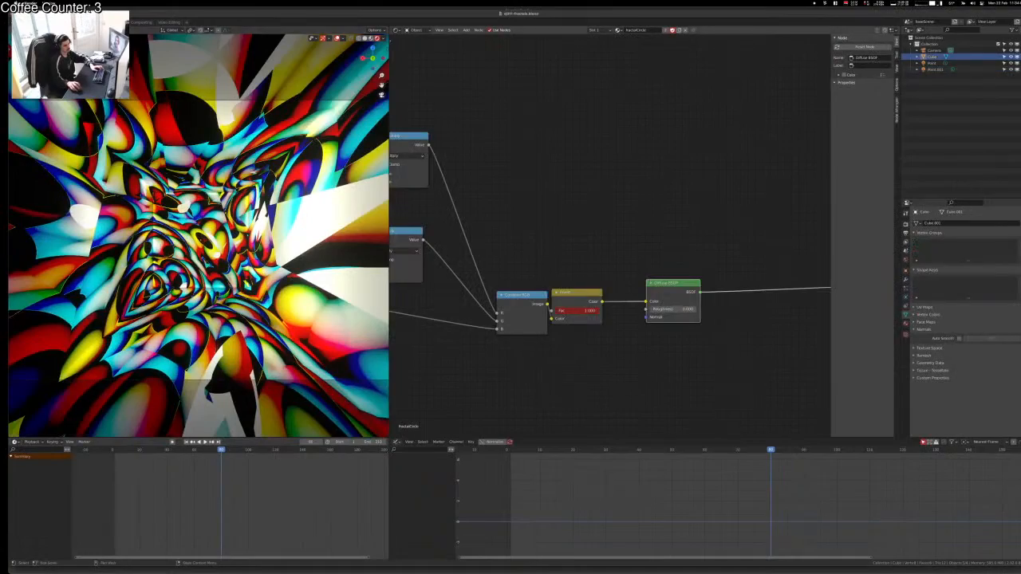
Step: Try Diffuse roughness 1, undo back to 0, then render a later frame and resume playback
{"action": "left_click_drag", "start_coordinate": [674, 311], "coordinate": [720, 310]}
{"action": "key", "text": "ctrl+z"}
{"action": "key", "text": "space"}
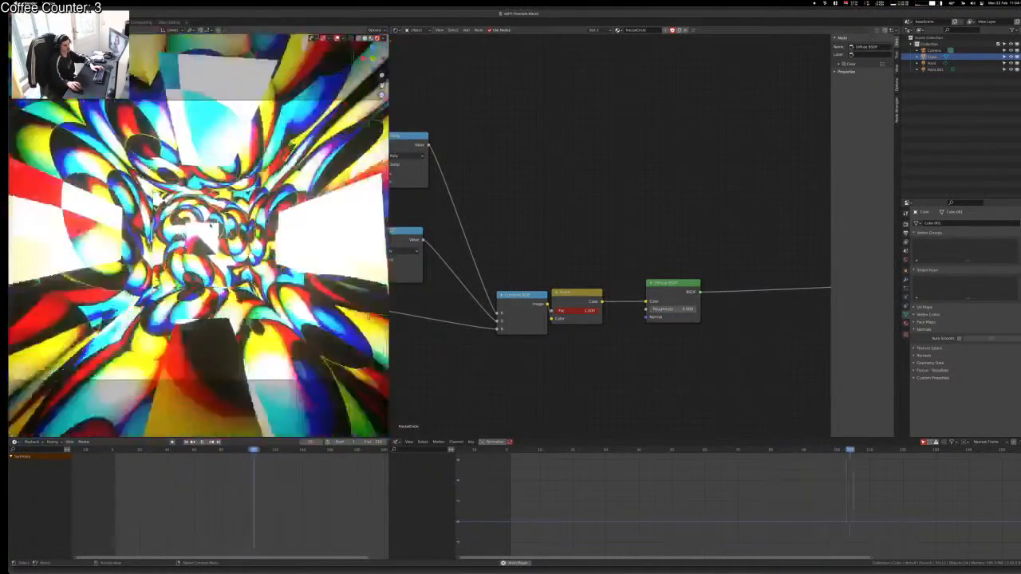
{"action": "key", "text": "F12"}
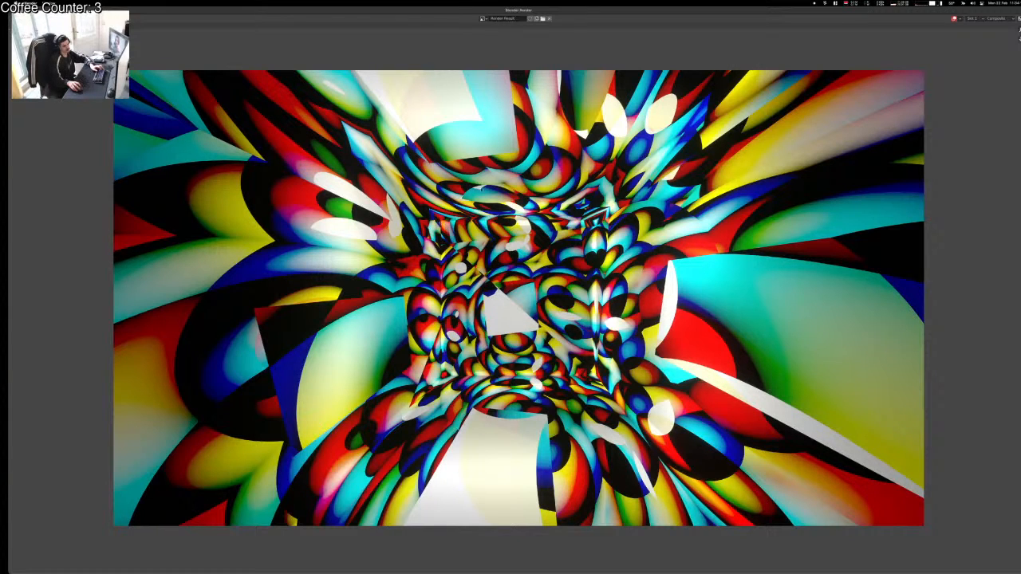
{"action": "key", "text": "Escape"}
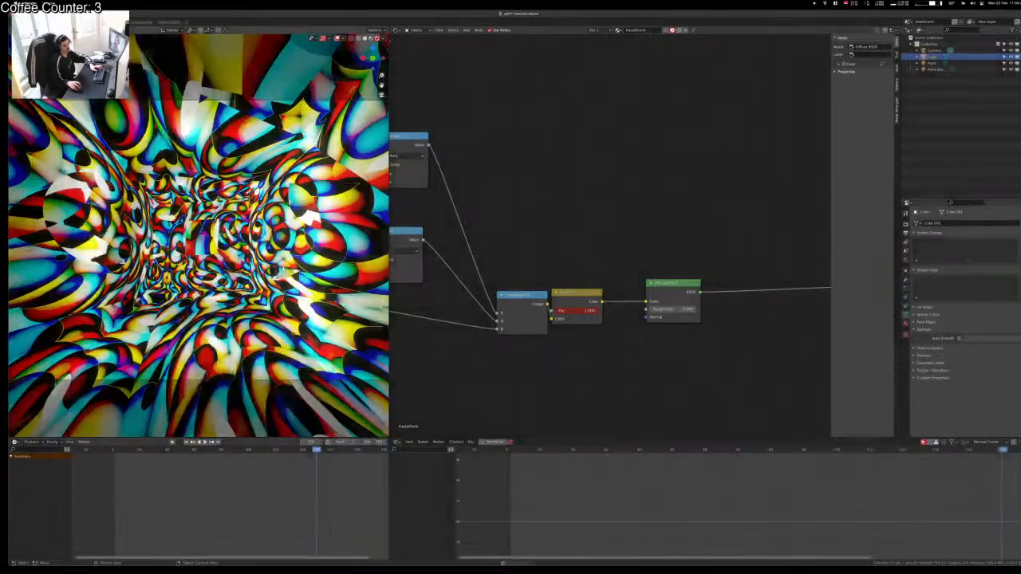
{"action": "key", "text": "space"}
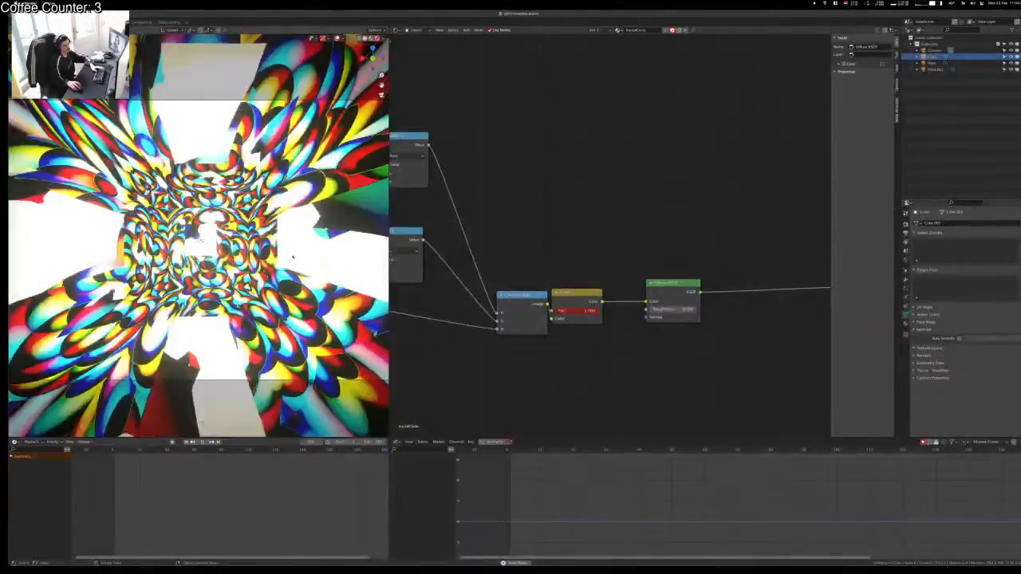
Step: Set Point.001's power to 1000 W and check the darker tunnel in a test render
{"action": "key", "text": "space"}
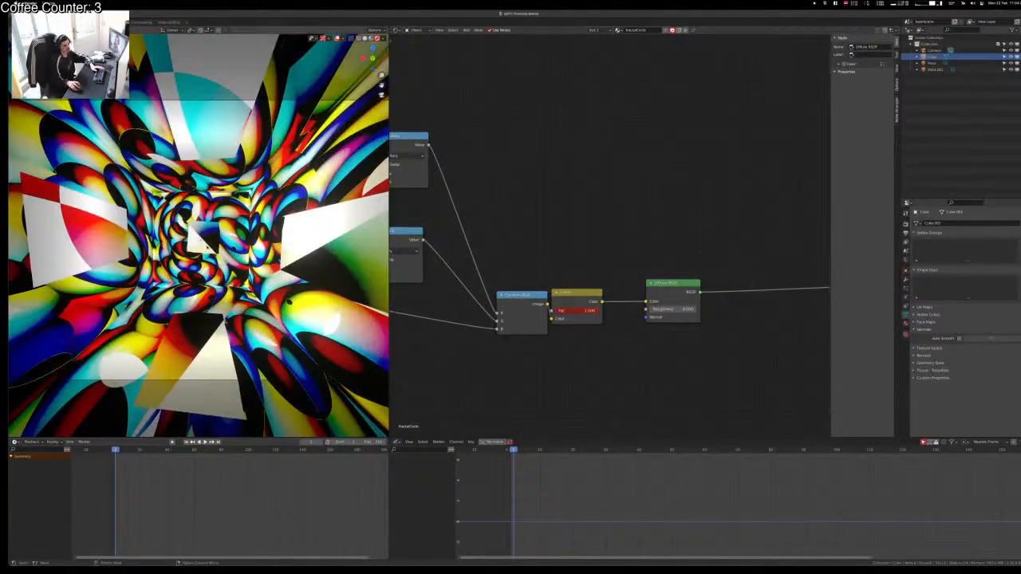
{"action": "left_click", "coordinate": [935, 69]}
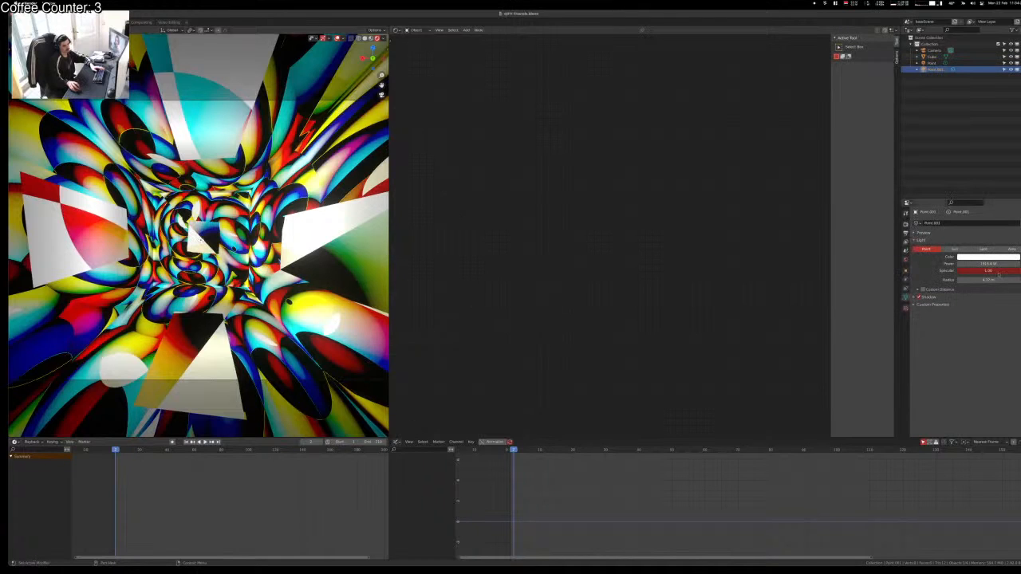
{"action": "type", "text": "0"}
{"action": "key", "text": "Tab"}
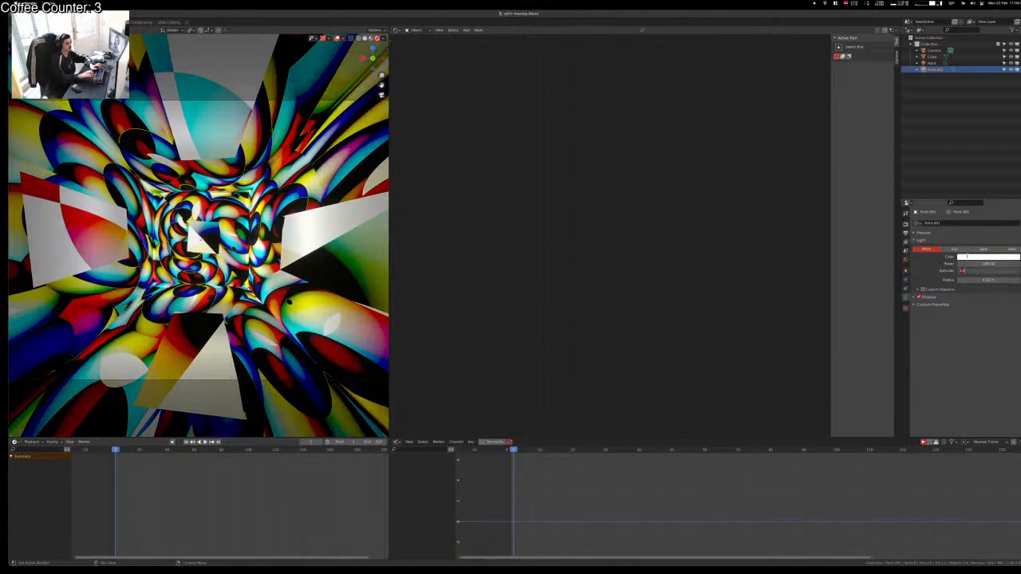
{"action": "key", "text": "Return"}
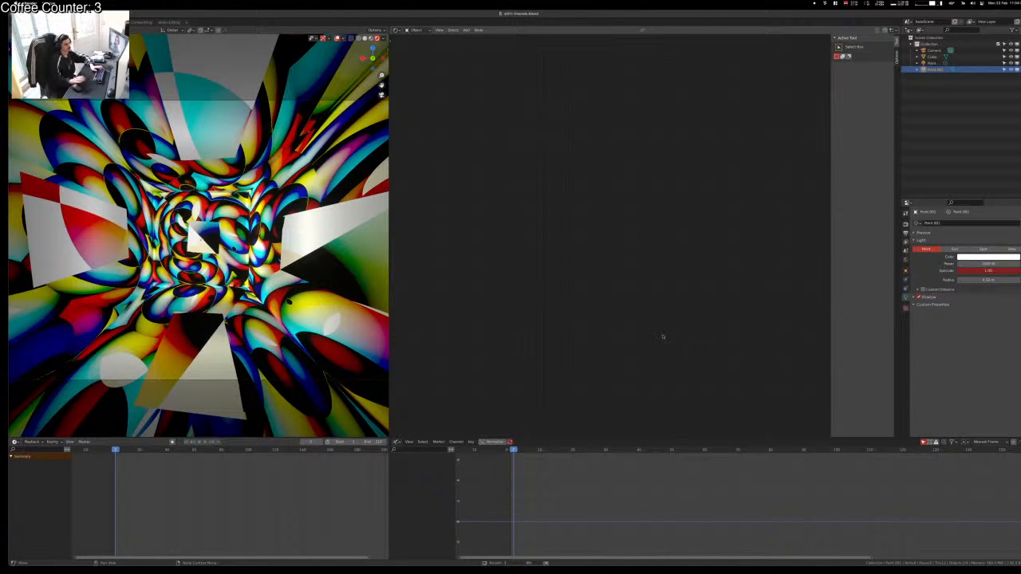
{"action": "key", "text": "F12"}
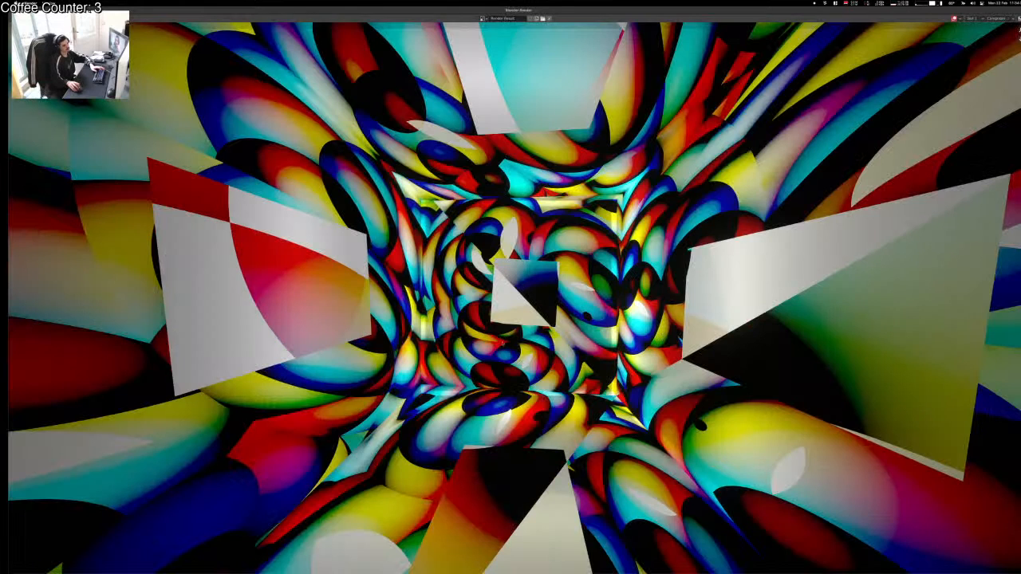
{"action": "scroll", "coordinate": [511, 287], "scroll_direction": "down", "scroll_amount": 3}
{"action": "scroll", "coordinate": [510, 287], "scroll_direction": "up", "scroll_amount": 1}
{"action": "key", "text": "Escape"}
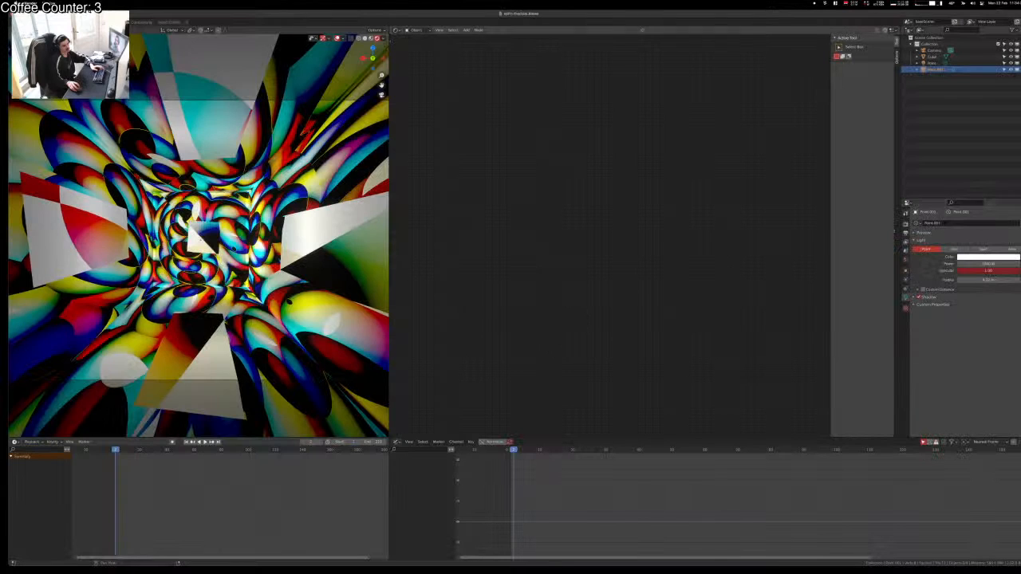
{"action": "left_click", "coordinate": [905, 224]}
Step: Switch the render engine to Cycles and the viewport to solid shading
{"action": "left_click", "coordinate": [988, 223]}
{"action": "left_click", "coordinate": [979, 245]}
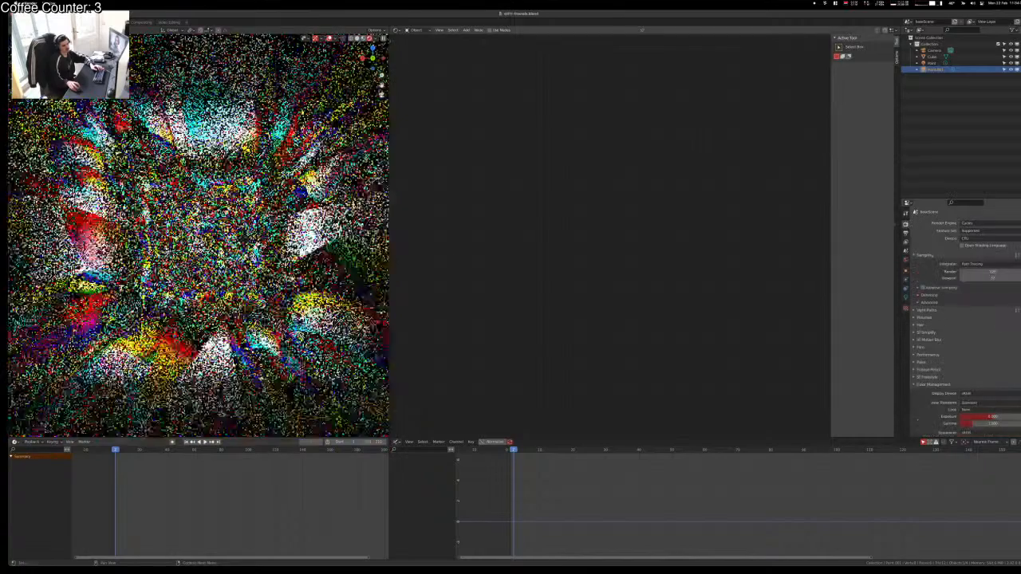
{"action": "key", "text": "z"}
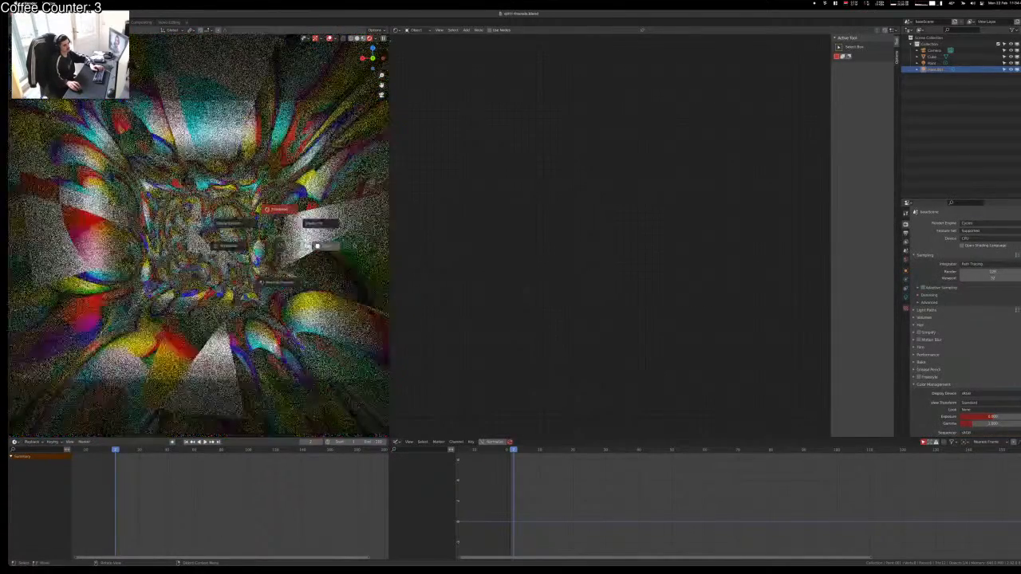
{"action": "left_click", "coordinate": [317, 246]}
Step: Run a Cycles test render of the frame, then close the unfinished render
{"action": "key", "text": "F12"}
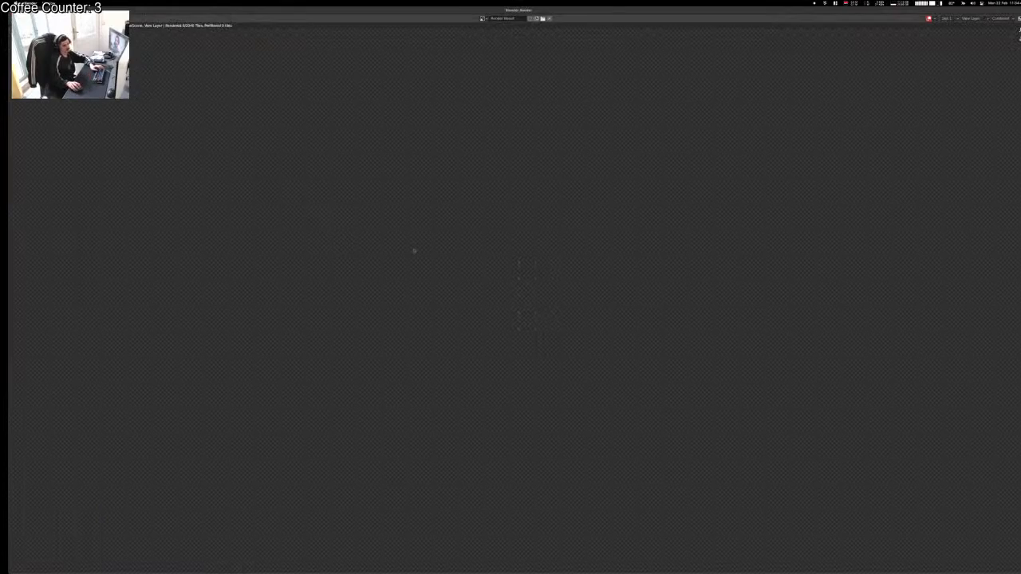
{"action": "key", "text": "Escape"}
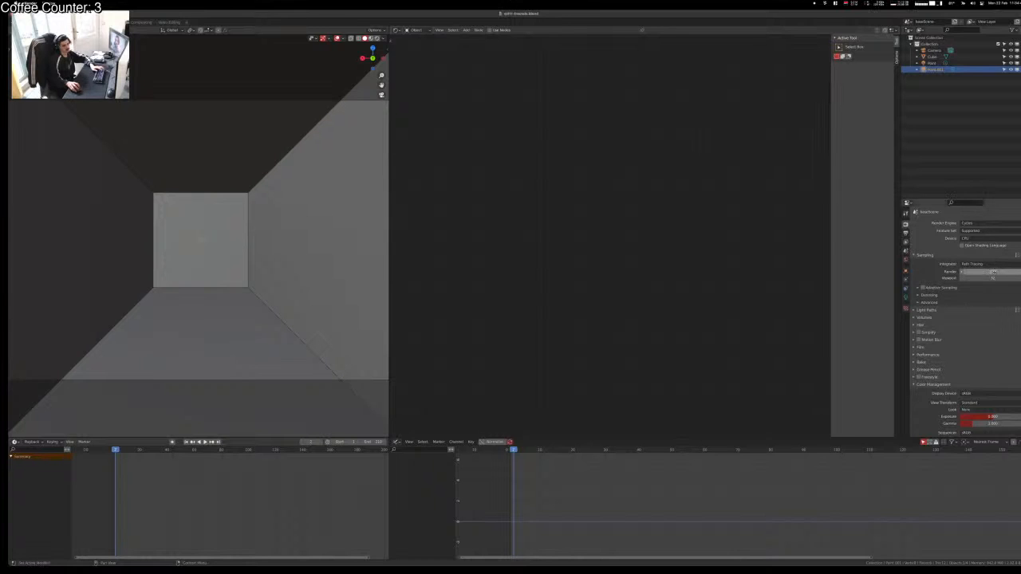
{"action": "key", "text": "F12"}
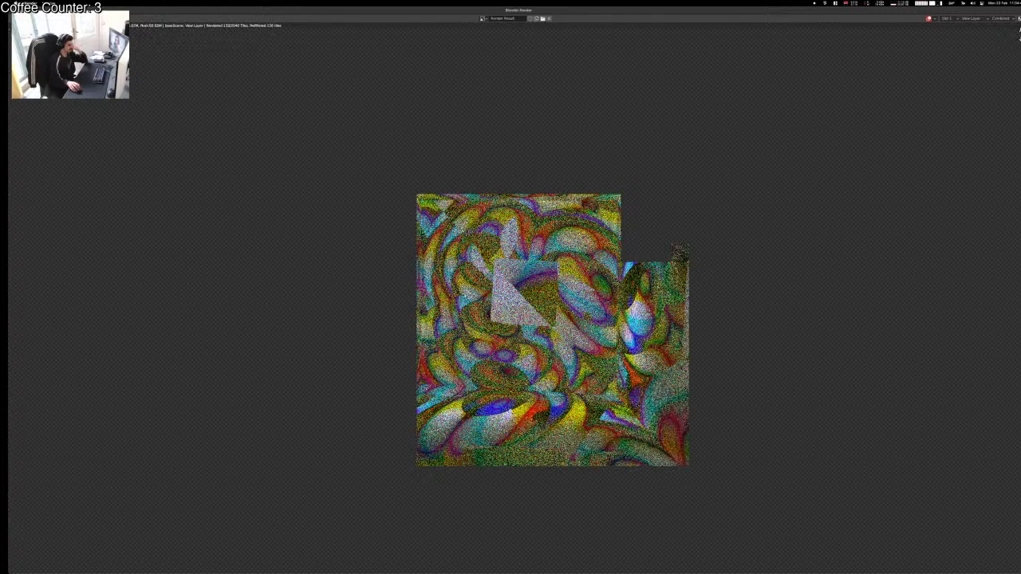
{"action": "scroll", "coordinate": [519, 298], "scroll_direction": "down", "scroll_amount": 3}
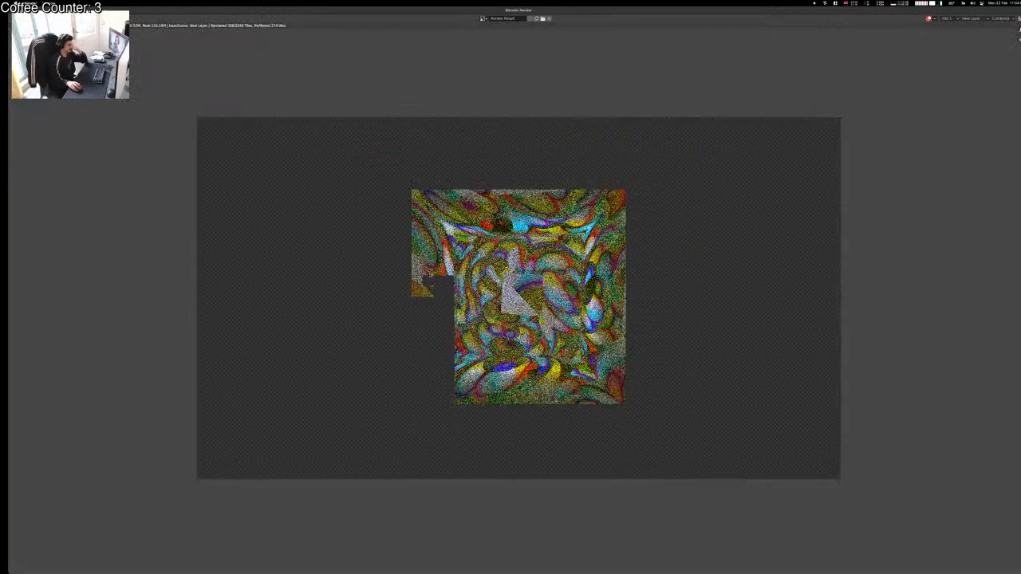
{"action": "scroll", "coordinate": [518, 297], "scroll_direction": "up", "scroll_amount": 2}
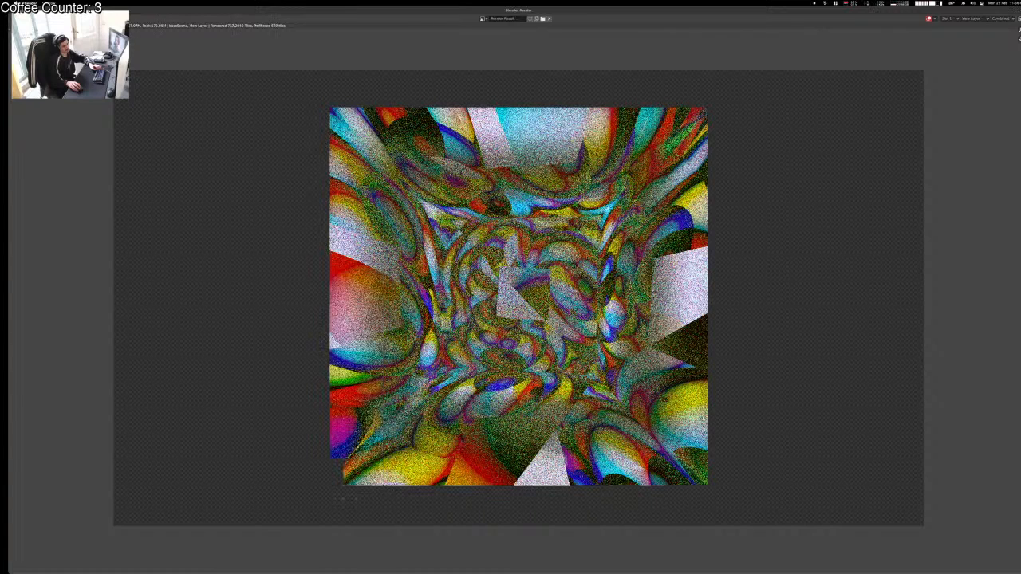
{"action": "key", "text": "Escape"}
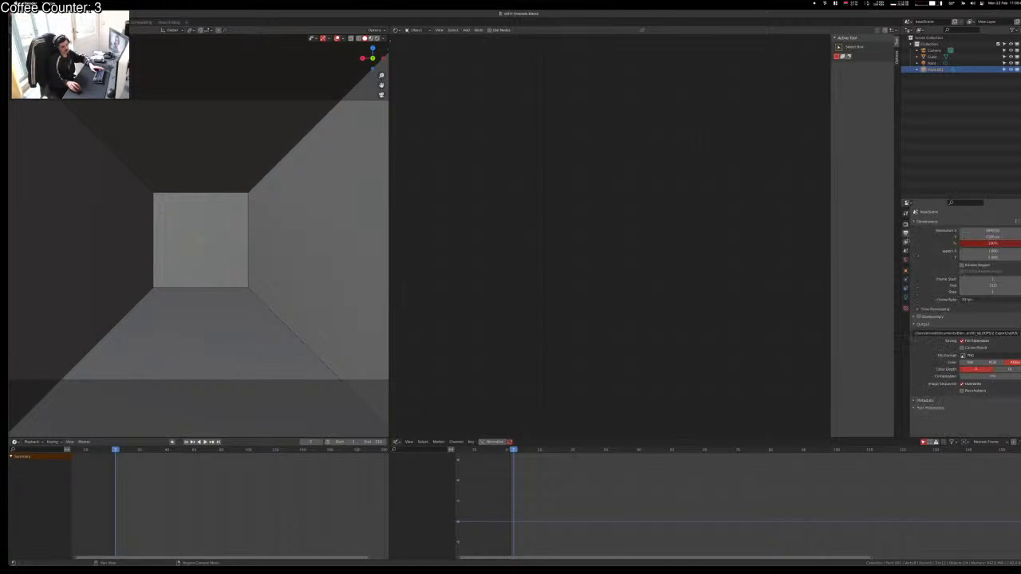
Step: Set the output Resolution % to 50 and start rendering the frame
{"action": "left_click", "coordinate": [905, 250]}
{"action": "left_click", "coordinate": [905, 233]}
{"action": "left_click", "coordinate": [934, 402]}
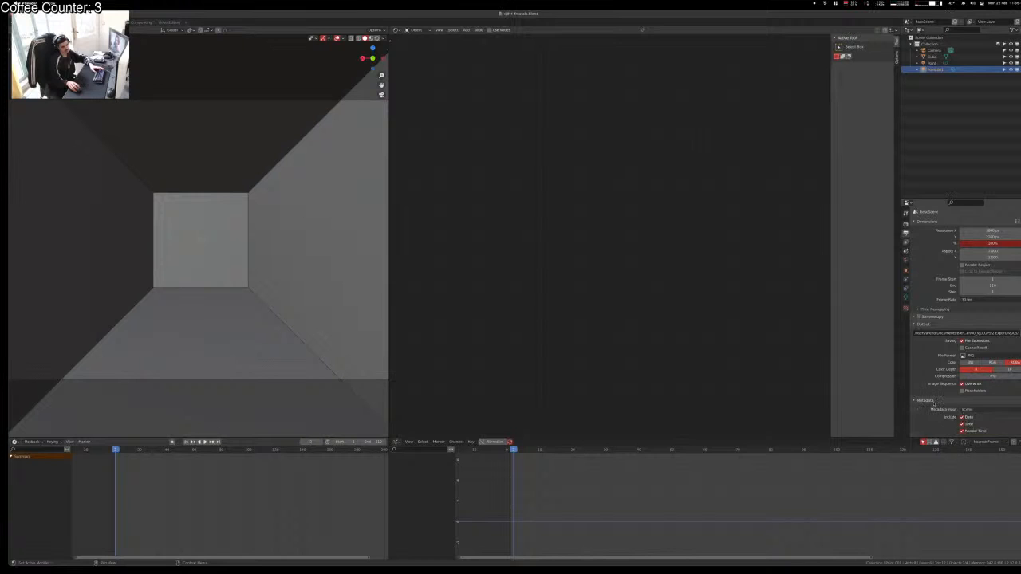
{"action": "left_click", "coordinate": [905, 250]}
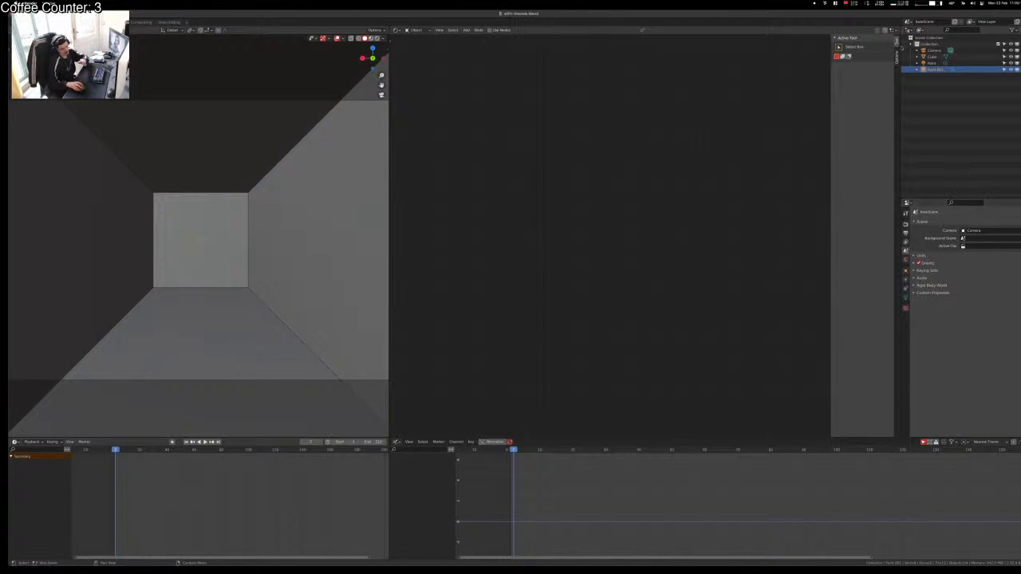
{"action": "key", "text": "ctrl+Left"}
{"action": "key", "text": "ctrl+Right"}
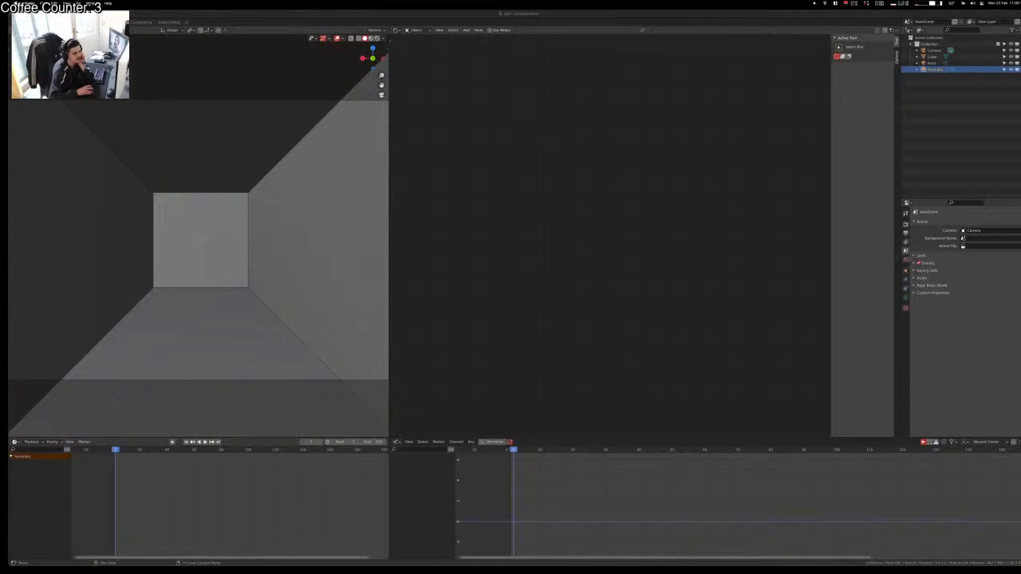
{"action": "left_click", "coordinate": [905, 241]}
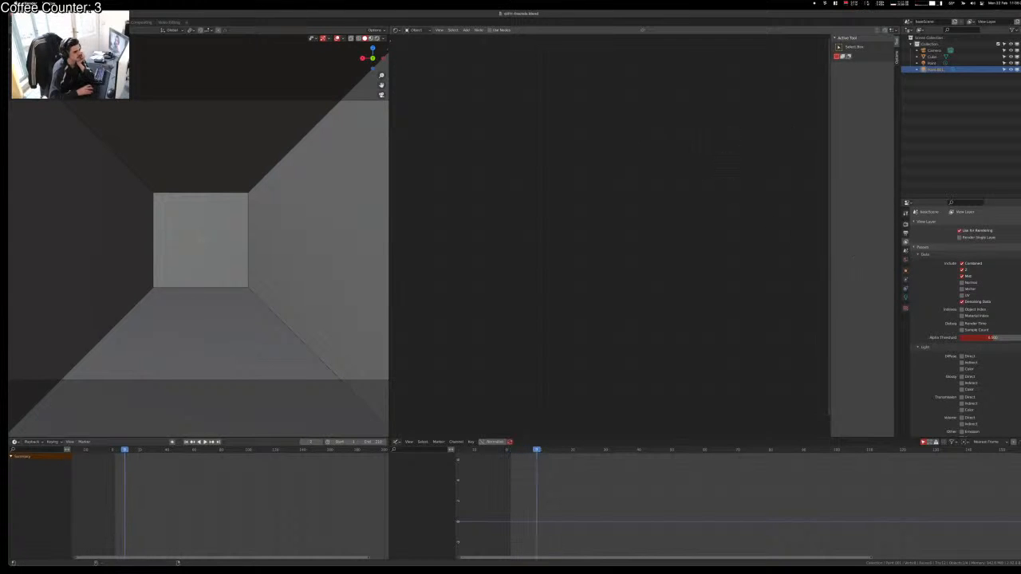
{"action": "left_click", "coordinate": [906, 235]}
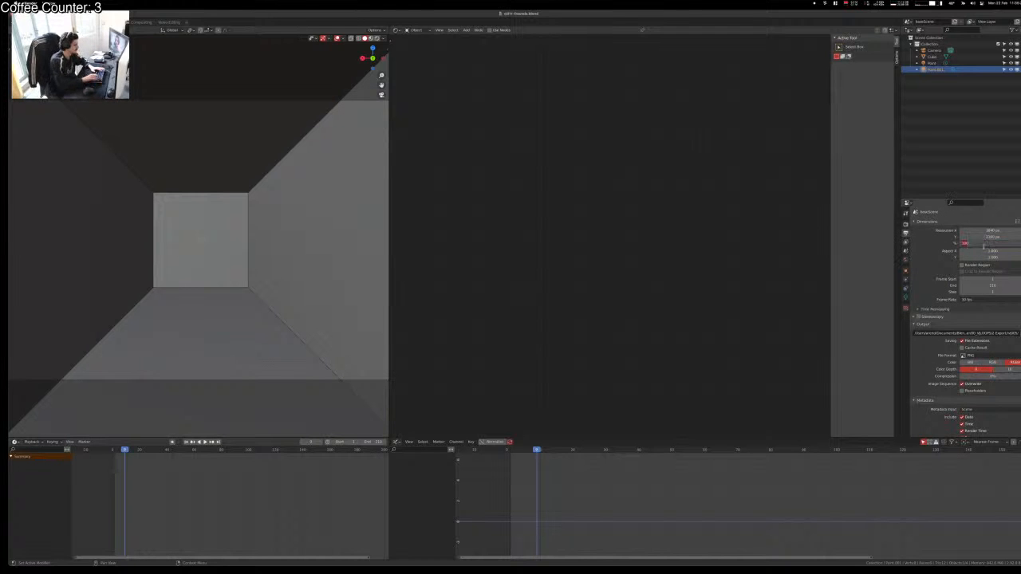
{"action": "type", "text": "50"}
{"action": "key", "text": "Return"}
{"action": "key", "text": "F12"}
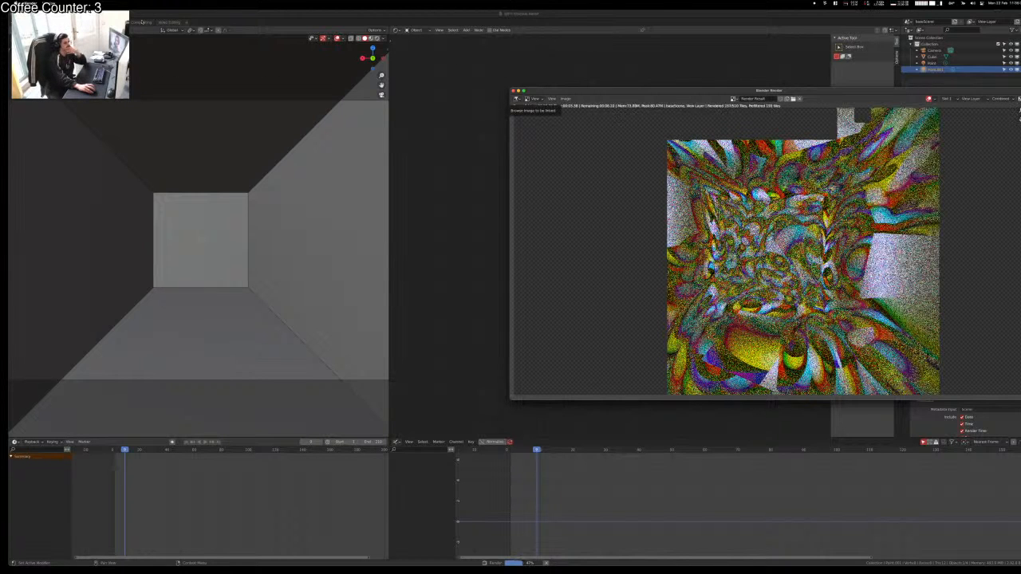
Step: In the Compositing workspace, insert a Denoise node between Render Layers and Composite
{"action": "key", "text": "ctrl+Up"}
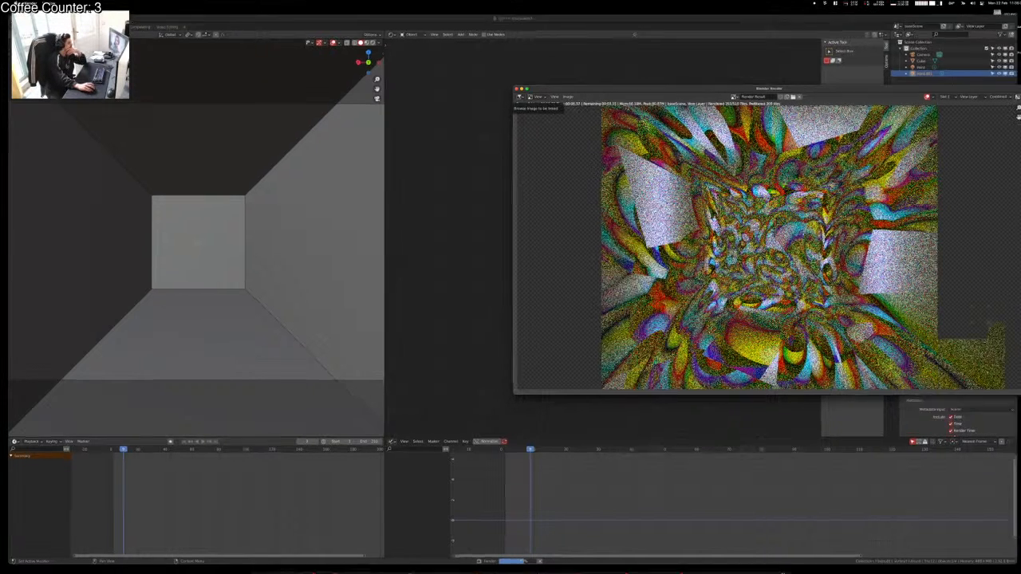
{"action": "key", "text": "ctrl+Up"}
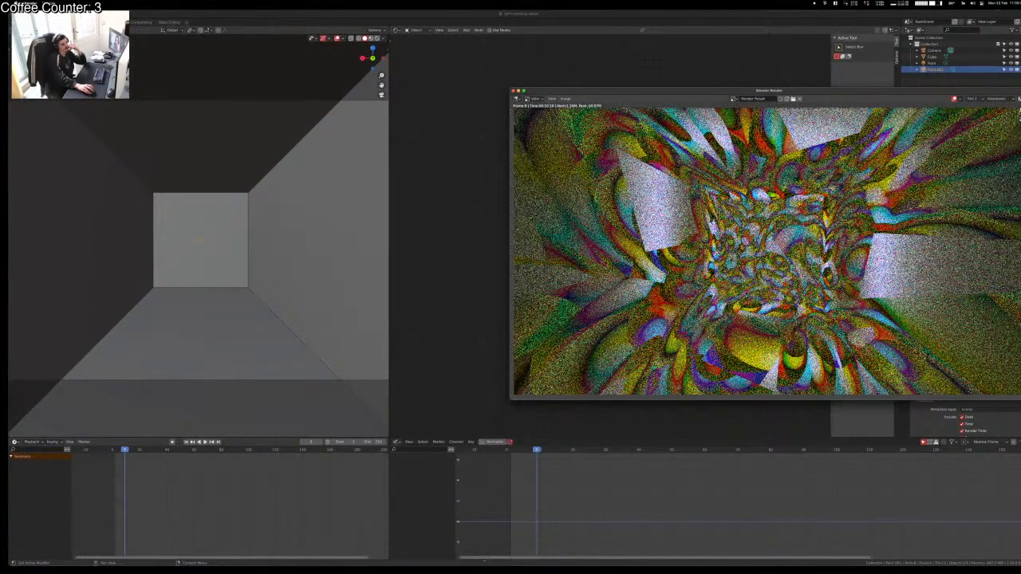
{"action": "left_click", "coordinate": [142, 22]}
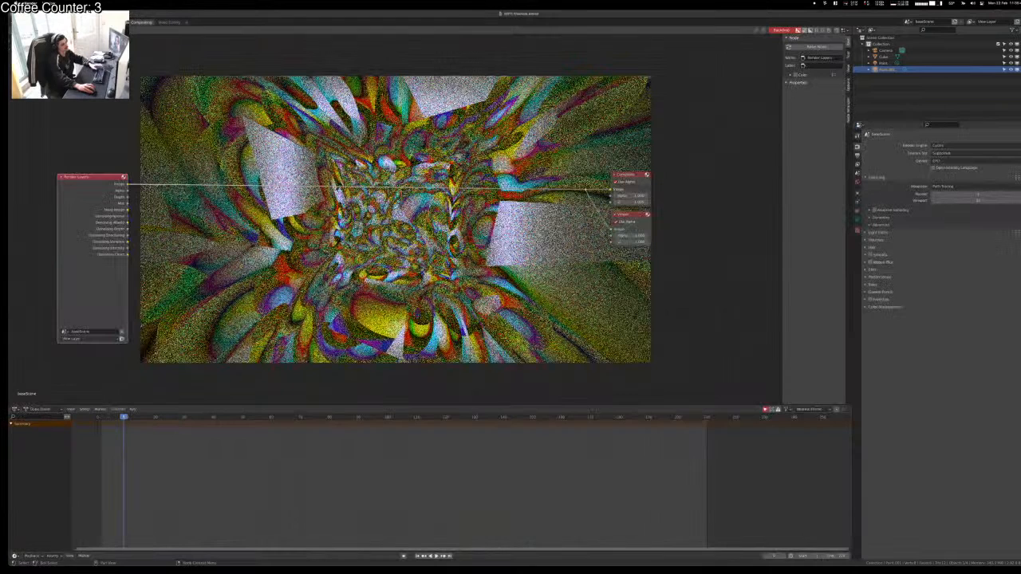
{"action": "key", "text": "shift+a"}
{"action": "key", "text": "s"}
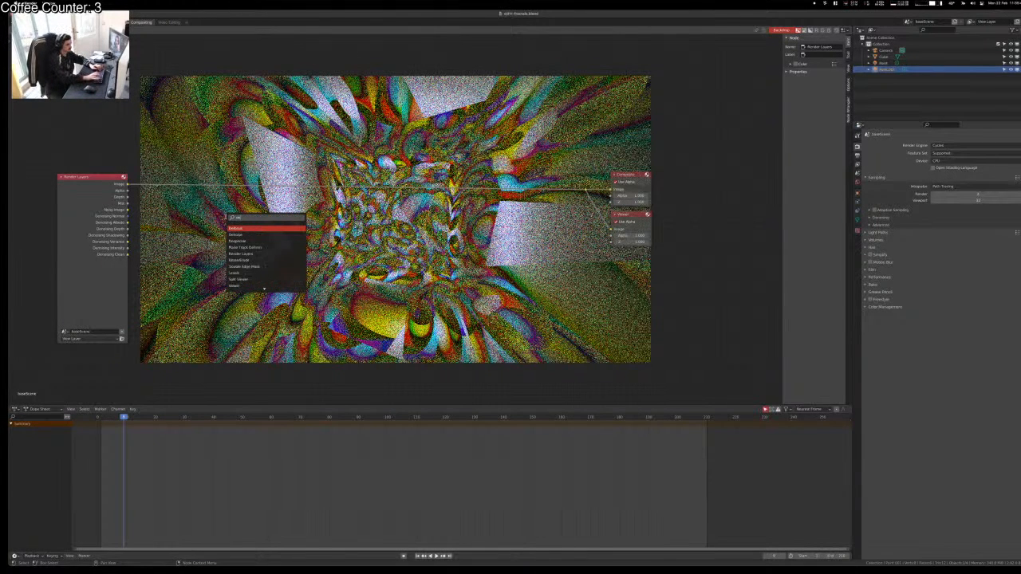
{"action": "key", "text": "Return"}
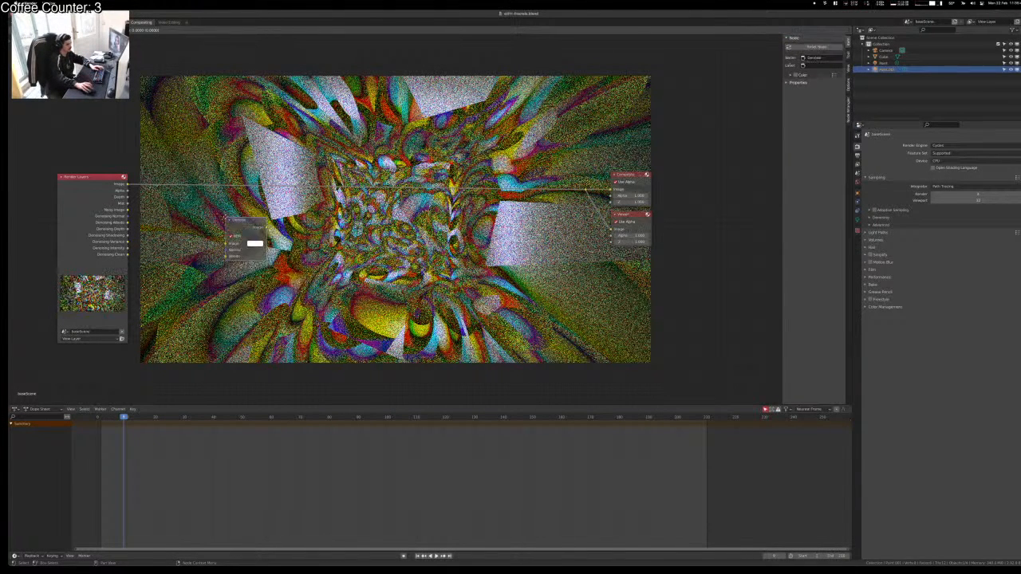
{"action": "left_click", "coordinate": [230, 208]}
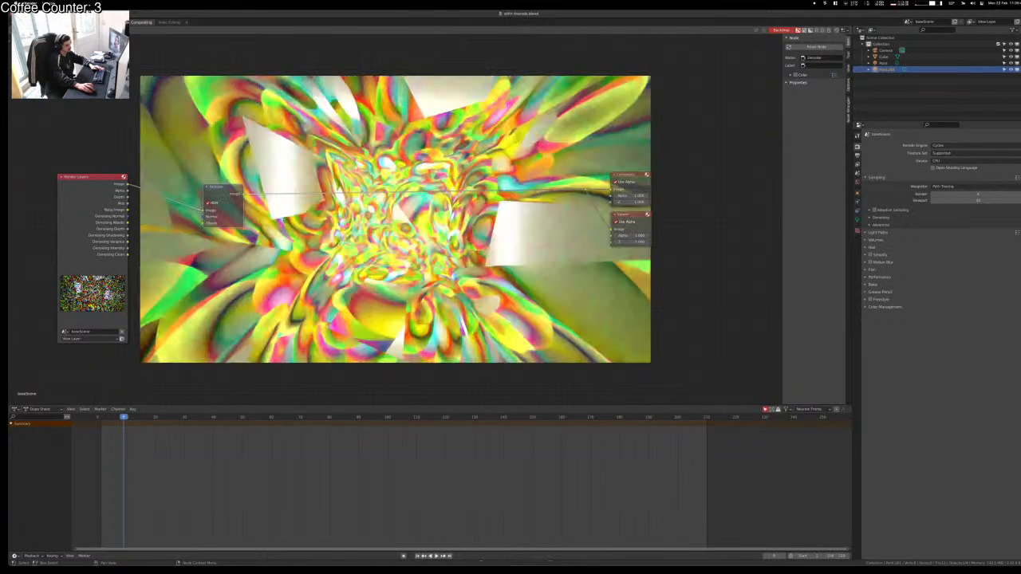
Step: Feed Denoising Normal and Albedo into the Denoise node, then go back to Layout
{"action": "left_click_drag", "start_coordinate": [128, 217], "coordinate": [202, 229]}
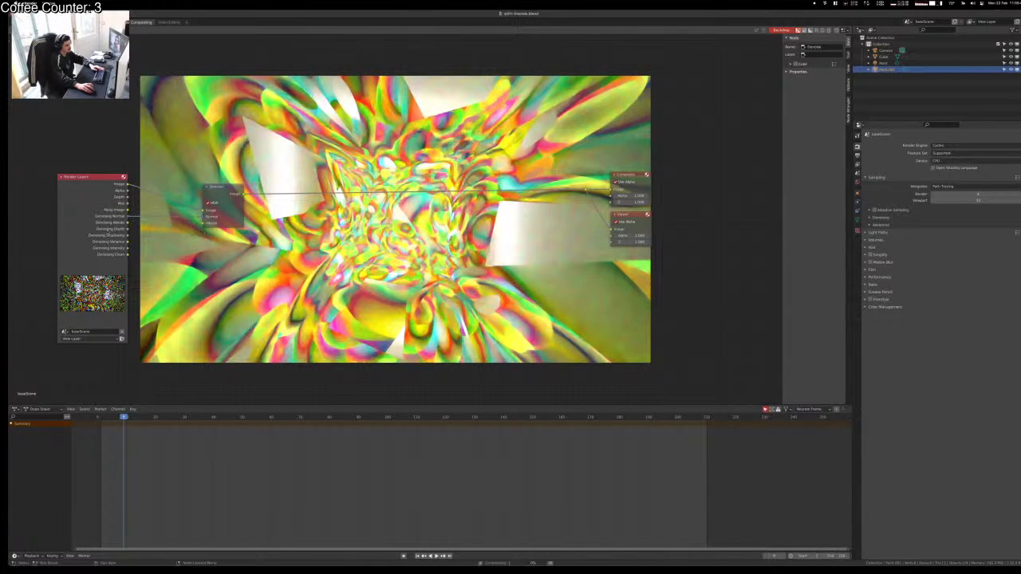
{"action": "left_click_drag", "start_coordinate": [127, 223], "coordinate": [193, 225]}
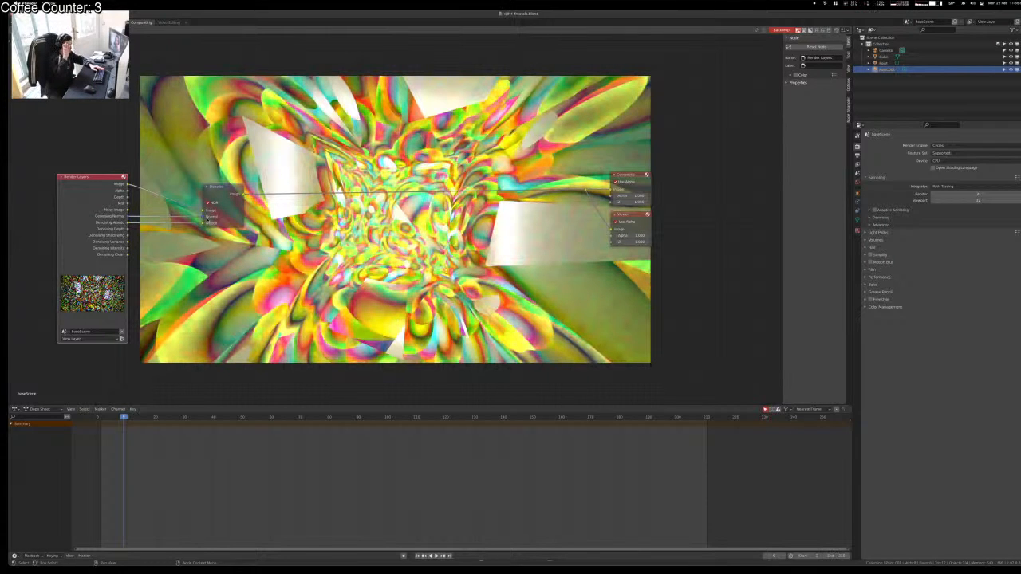
{"action": "left_click", "coordinate": [239, 267]}
{"action": "scroll", "coordinate": [239, 267], "scroll_direction": "up", "scroll_amount": 5}
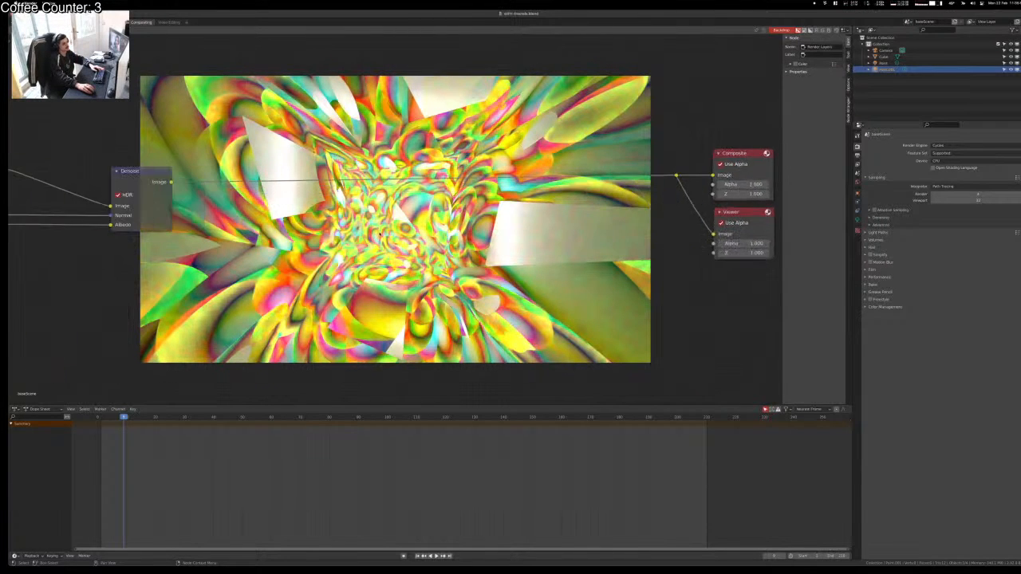
{"action": "scroll", "coordinate": [239, 267], "scroll_direction": "down", "scroll_amount": 4}
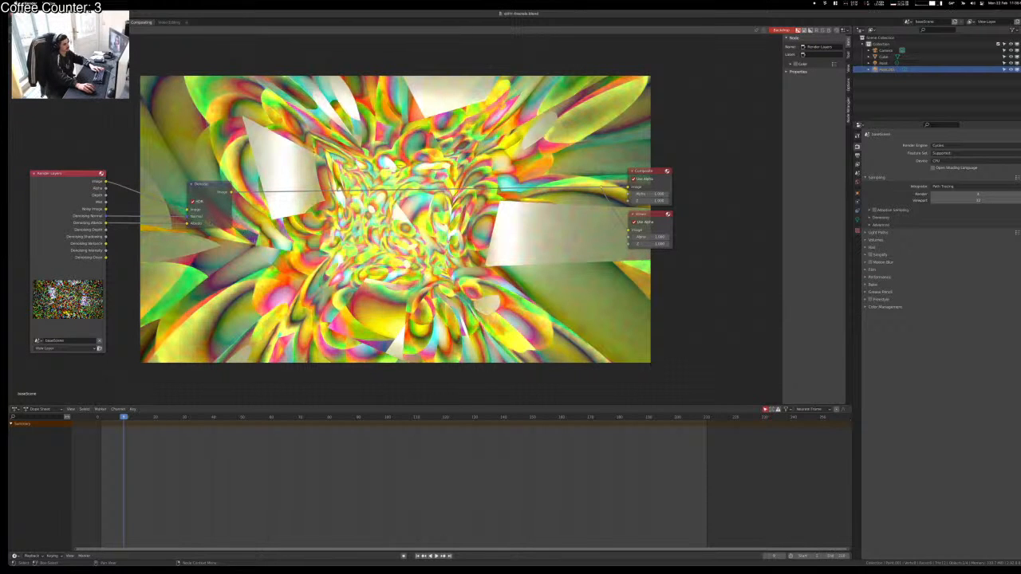
{"action": "mouse_move", "coordinate": [210, 185]}
{"action": "left_mouse_down"}
{"action": "mouse_move", "coordinate": [197, 197]}
{"action": "mouse_move", "coordinate": [220, 183]}
{"action": "left_mouse_up"}
{"action": "left_click", "coordinate": [186, 122]}
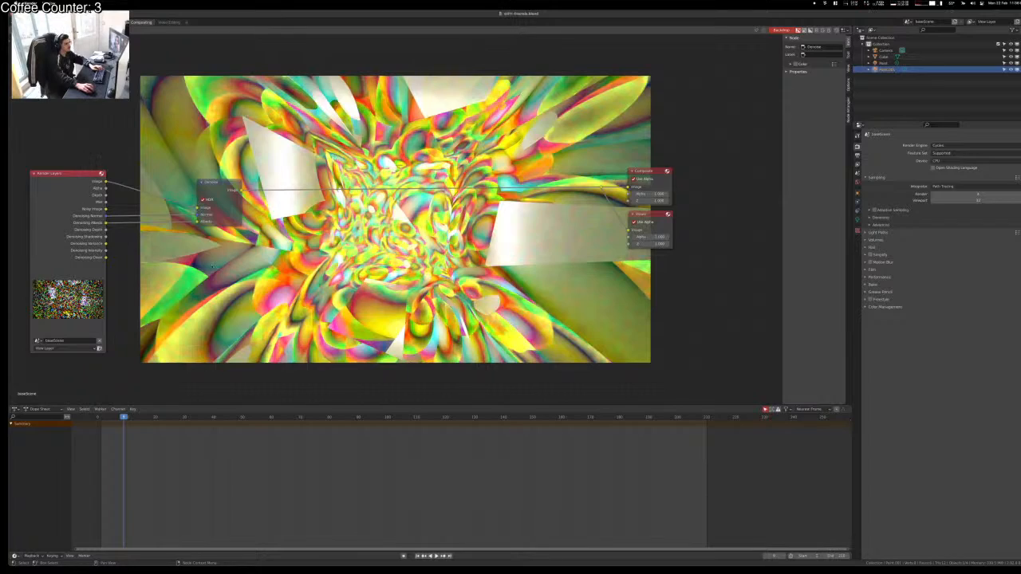
{"action": "left_click", "coordinate": [92, 22]}
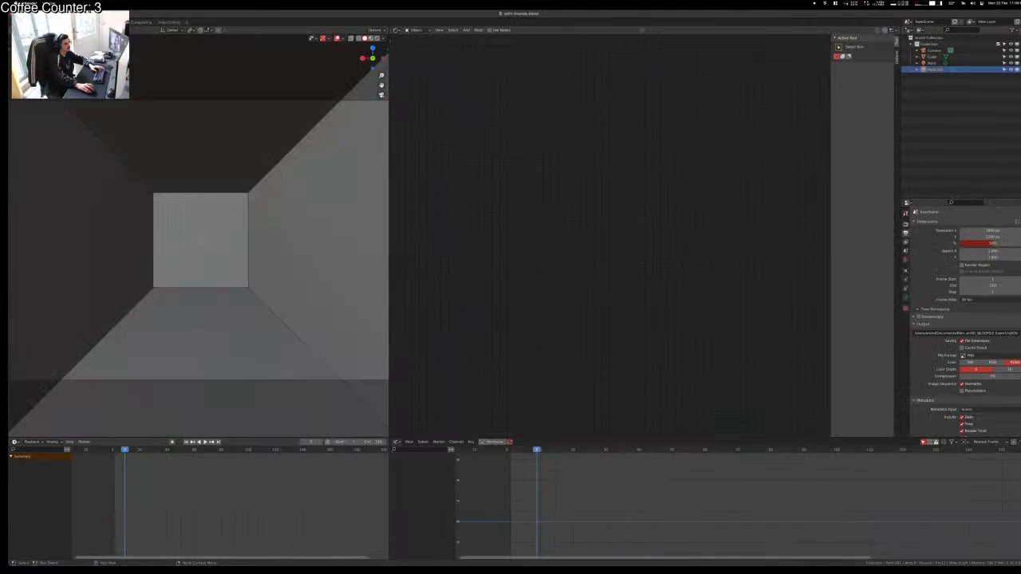
Step: Select the tunnel and preview it in rendered, solid and material shading from the camera view
{"action": "key", "text": "z"}
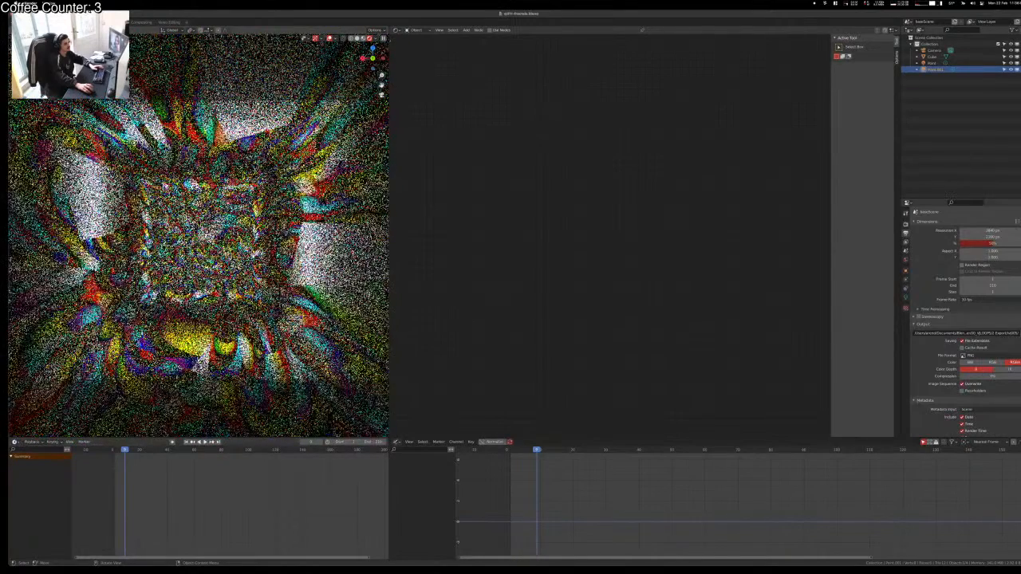
{"action": "key", "text": "space"}
{"action": "left_click", "coordinate": [227, 222]}
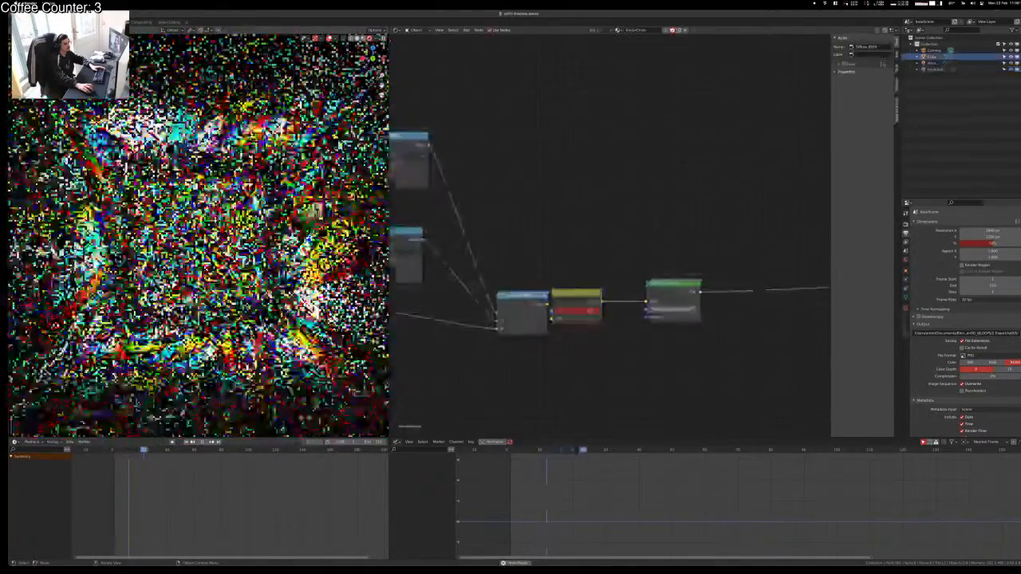
{"action": "key", "text": "space"}
{"action": "key", "text": "z"}
{"action": "left_click", "coordinate": [271, 223]}
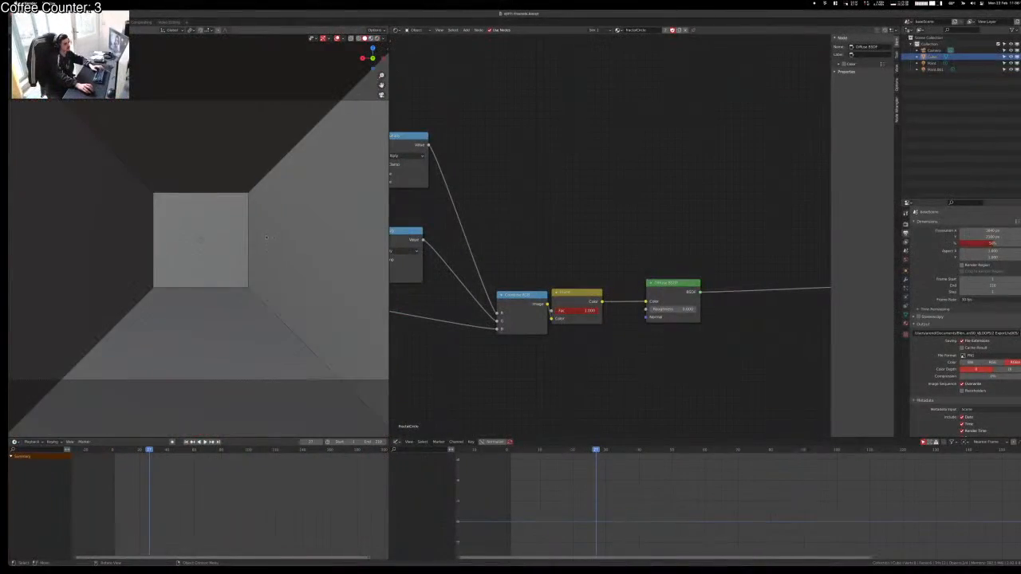
{"action": "key", "text": "z"}
{"action": "left_click", "coordinate": [259, 279]}
{"action": "middle_click_drag", "start_coordinate": [257, 280], "coordinate": [252, 289]}
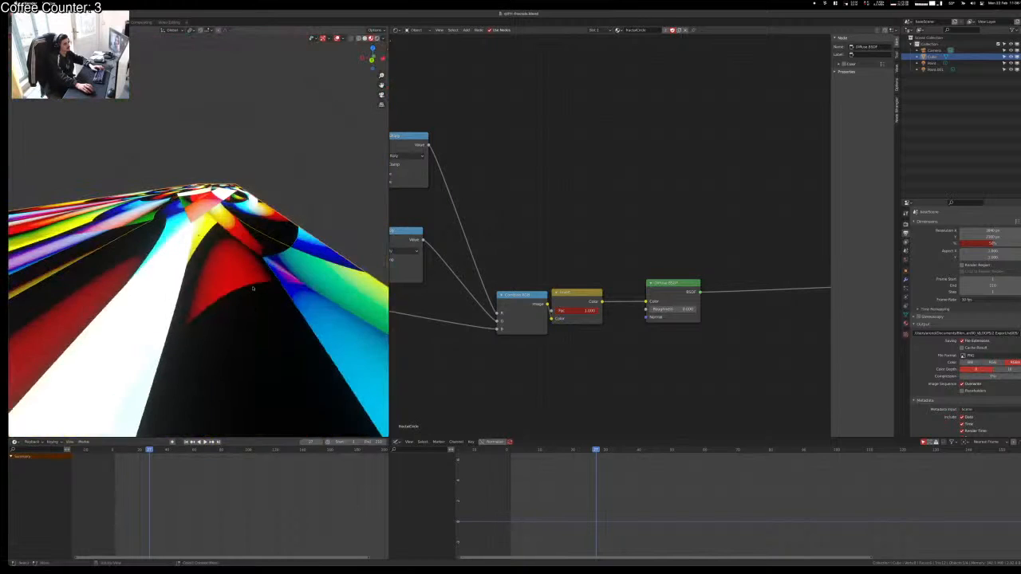
{"action": "key", "text": "KP_0"}
{"action": "middle_click_drag", "start_coordinate": [605, 237], "coordinate": [574, 258]}
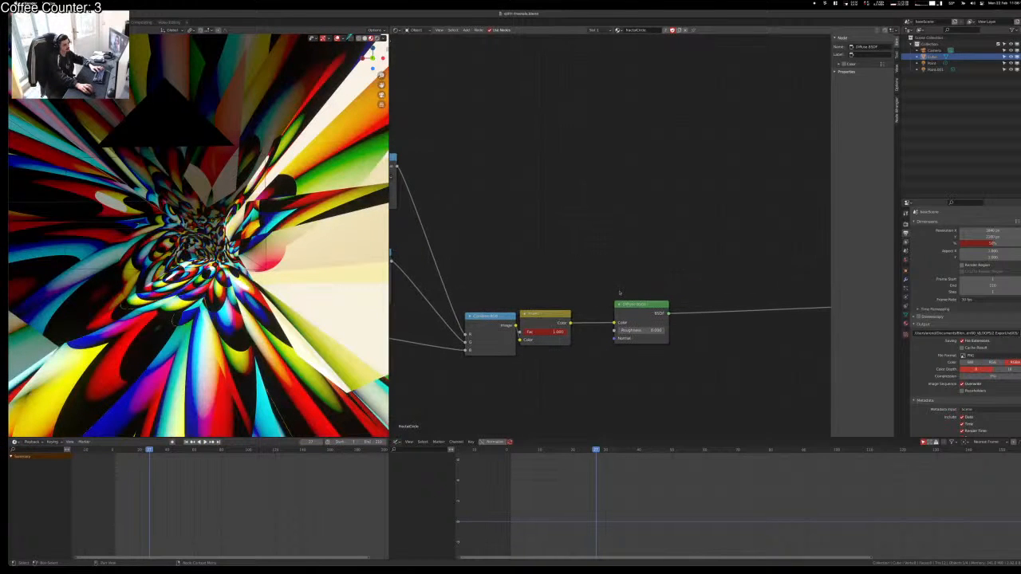
Step: Add a Transparent BSDF and mix it with the Diffuse shader through a Mix Shader
{"action": "key", "text": "shift+a"}
{"action": "type", "text": "tran"}
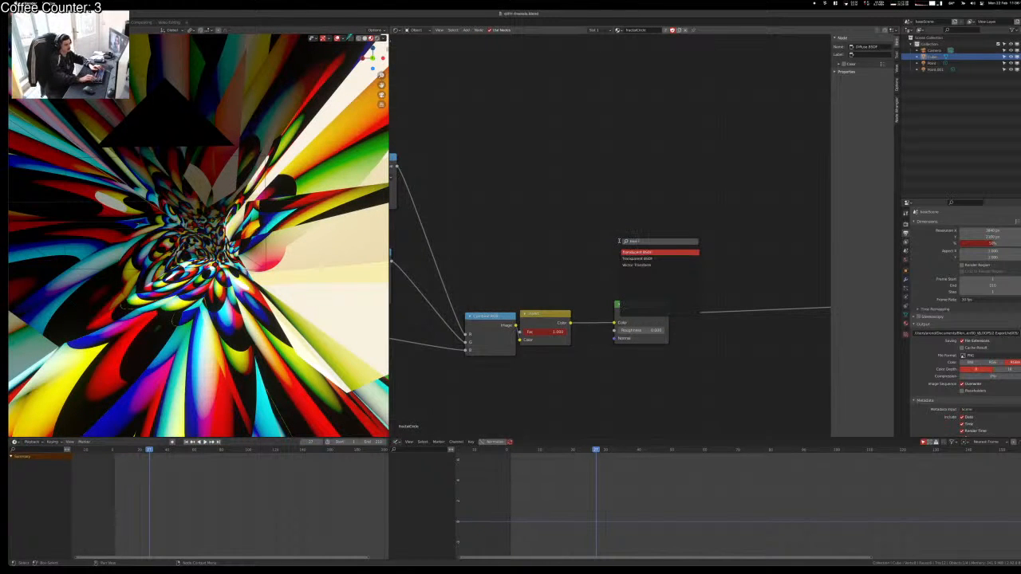
{"action": "left_click", "coordinate": [635, 258]}
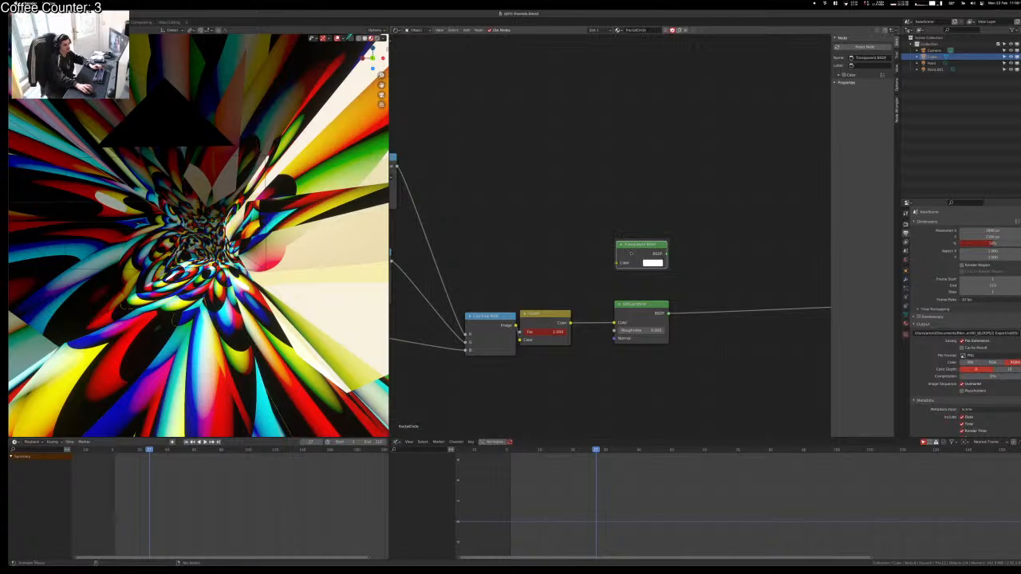
{"action": "right_click_drag", "start_coordinate": [630, 254], "coordinate": [634, 313], "text": "ctrl+shift"}
{"action": "left_click", "coordinate": [679, 185]}
Step: Test the Multiply and Combine RGB outputs, feeding the top Multiply into the Mix Shader factor
{"action": "scroll", "coordinate": [758, 224], "scroll_direction": "down", "scroll_amount": 1}
{"action": "middle_click_drag", "start_coordinate": [483, 184], "coordinate": [590, 246]}
{"action": "left_click", "coordinate": [664, 204], "text": "ctrl+shift"}
{"action": "right_click_drag", "start_coordinate": [543, 215], "coordinate": [582, 255], "text": "ctrl"}
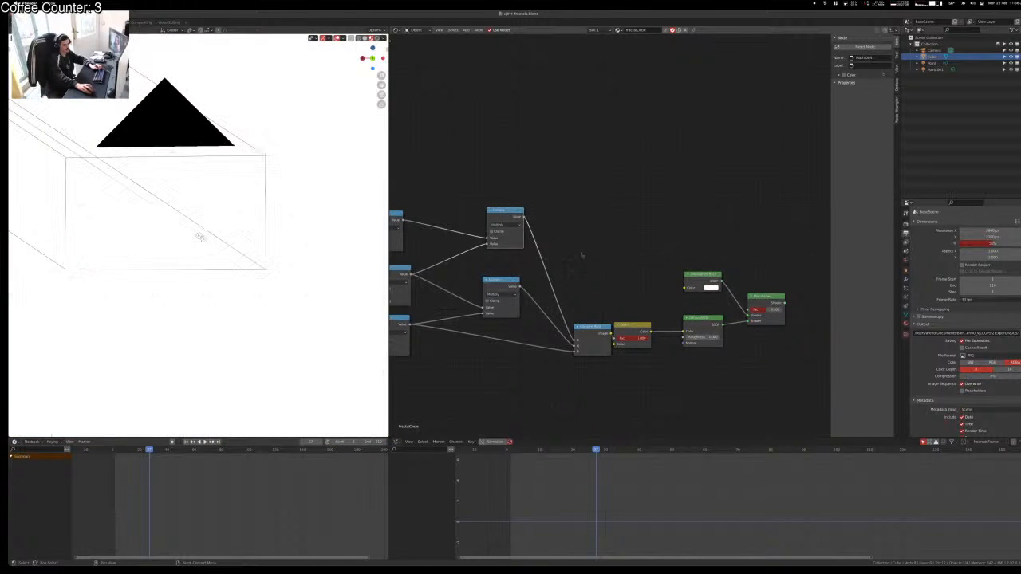
{"action": "left_click_drag", "start_coordinate": [593, 329], "coordinate": [581, 330]}
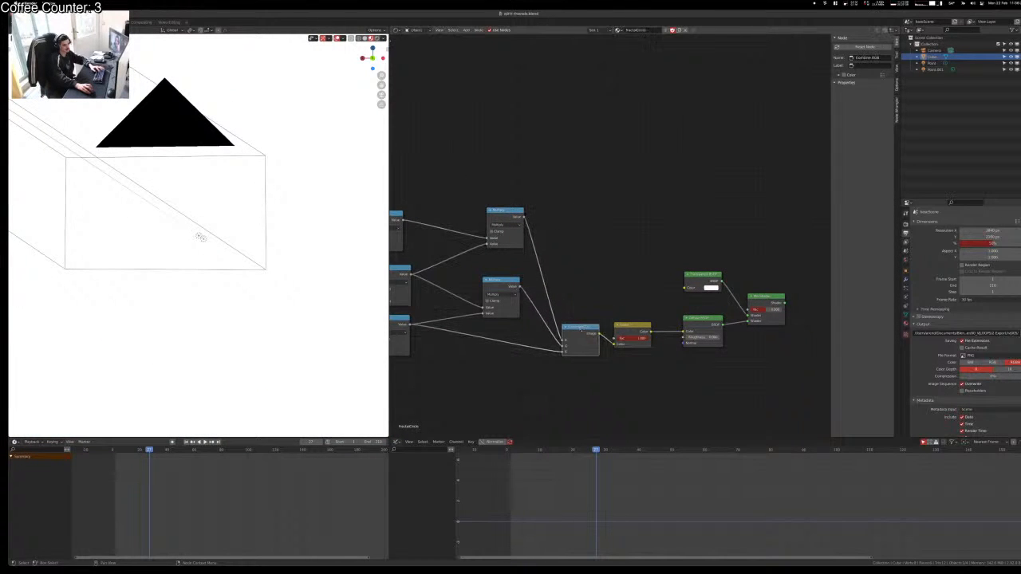
{"action": "left_click", "coordinate": [580, 328], "text": "ctrl+shift"}
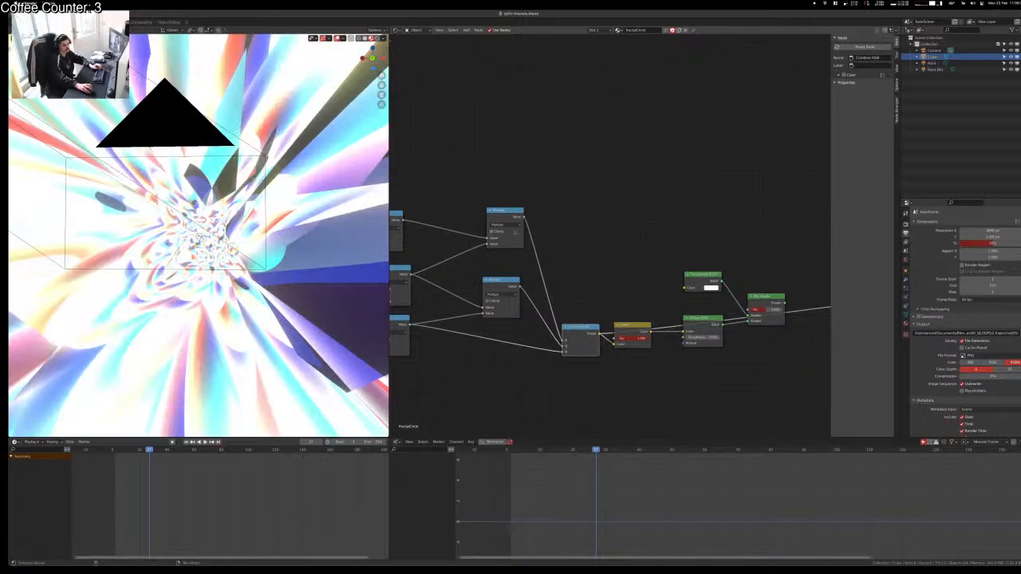
{"action": "left_click", "coordinate": [538, 217], "text": "ctrl+shift"}
{"action": "left_click_drag", "start_coordinate": [524, 217], "coordinate": [748, 314]}
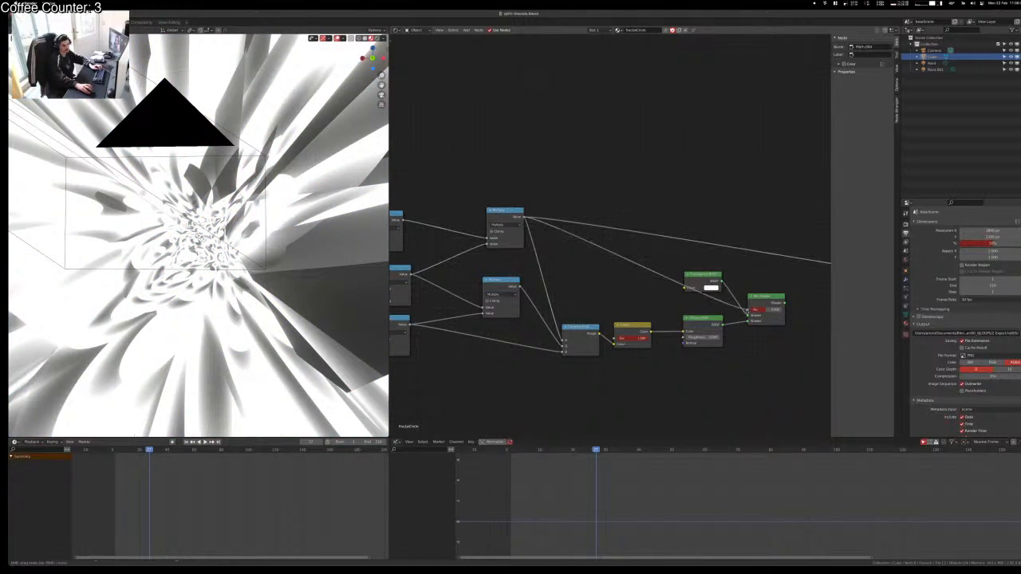
{"action": "left_click", "coordinate": [758, 307], "text": "ctrl+shift"}
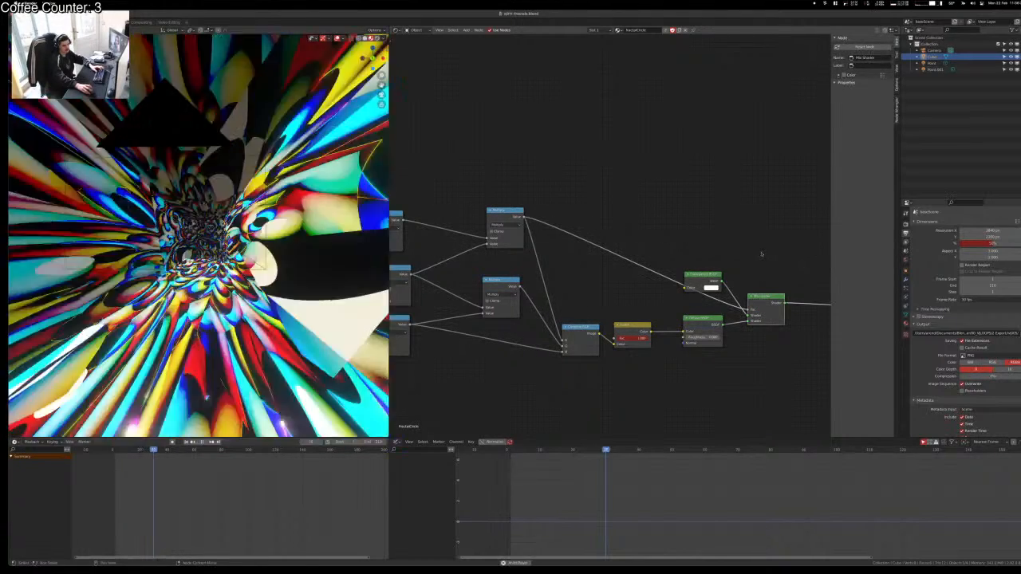
Step: Delete the Transparent BSDF and Mix Shader so Diffuse feeds the output, then save and render
{"action": "key", "text": "space"}
{"action": "left_click", "coordinate": [786, 248]}
{"action": "left_click_drag", "start_coordinate": [729, 244], "coordinate": [681, 311]}
{"action": "key", "text": "x"}
{"action": "right_click", "coordinate": [686, 283]}
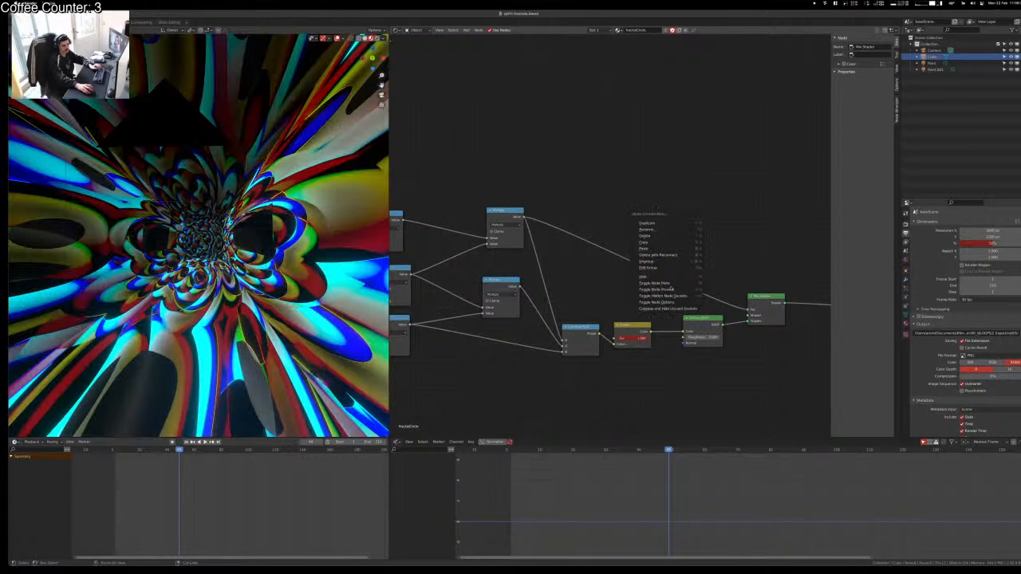
{"action": "left_click", "coordinate": [759, 296]}
{"action": "key", "text": "ctrl+x"}
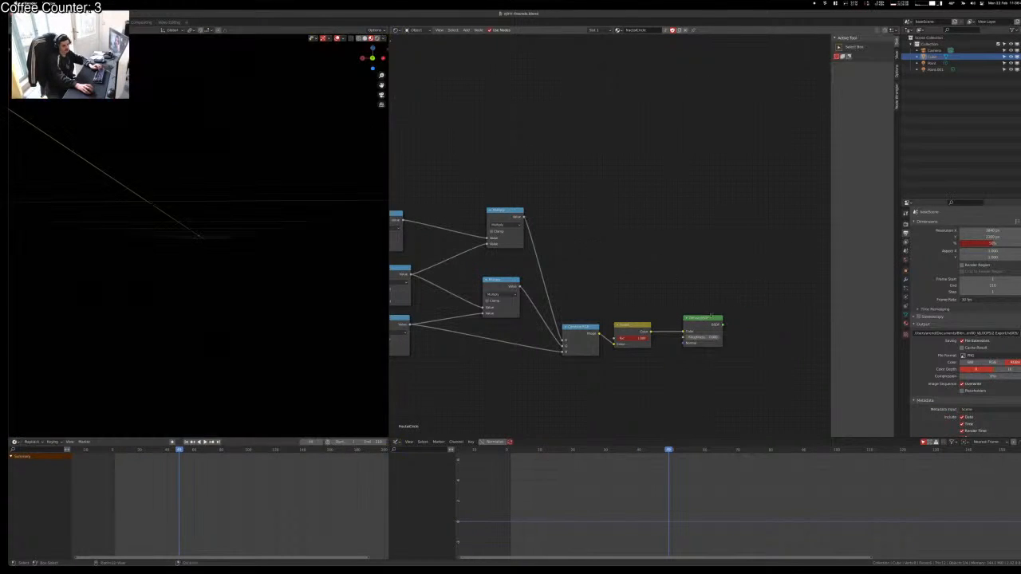
{"action": "key", "text": "ctrl+s"}
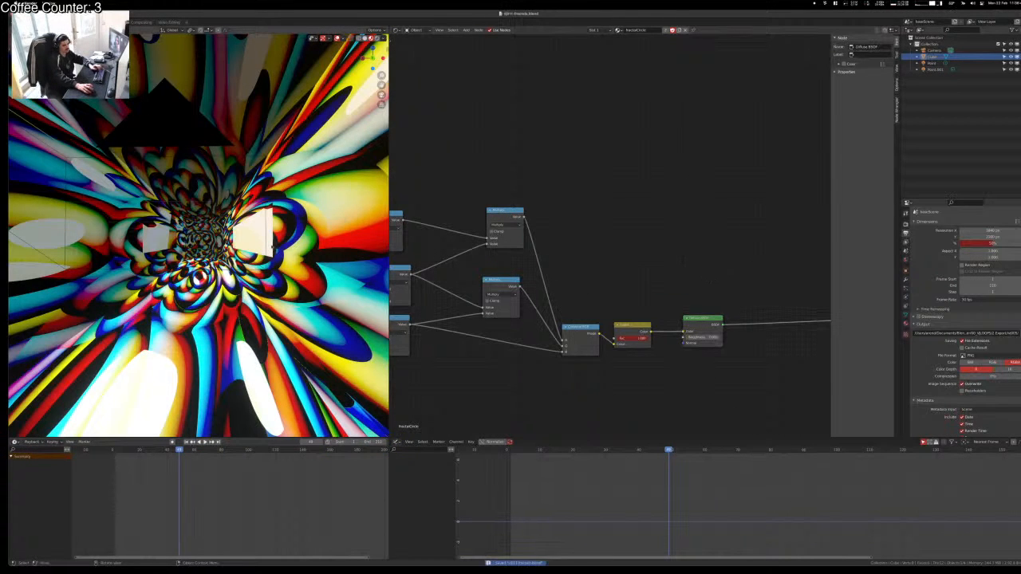
{"action": "key", "text": "F12"}
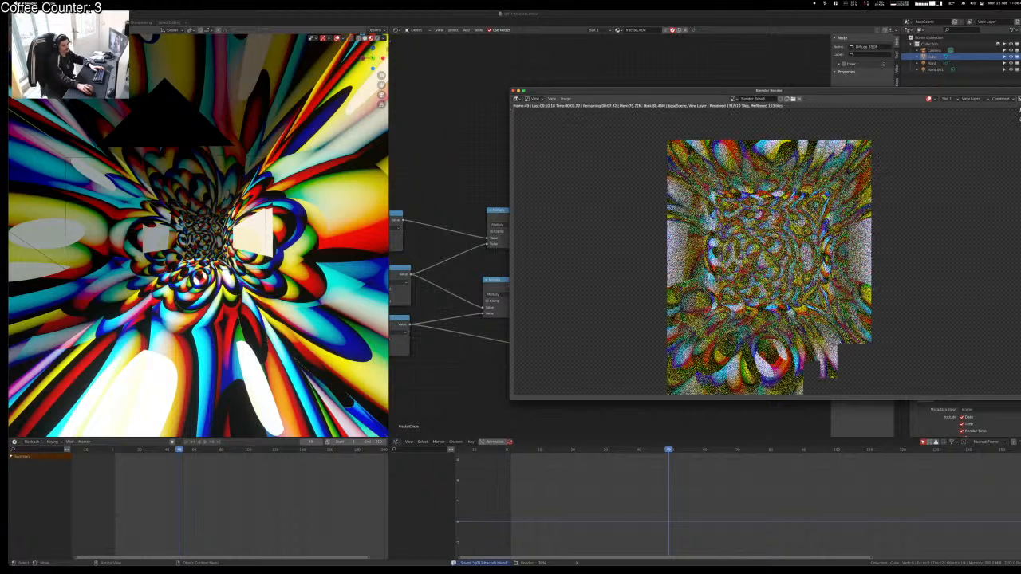
{"action": "scroll", "coordinate": [850, 237], "scroll_direction": "down", "scroll_amount": 2}
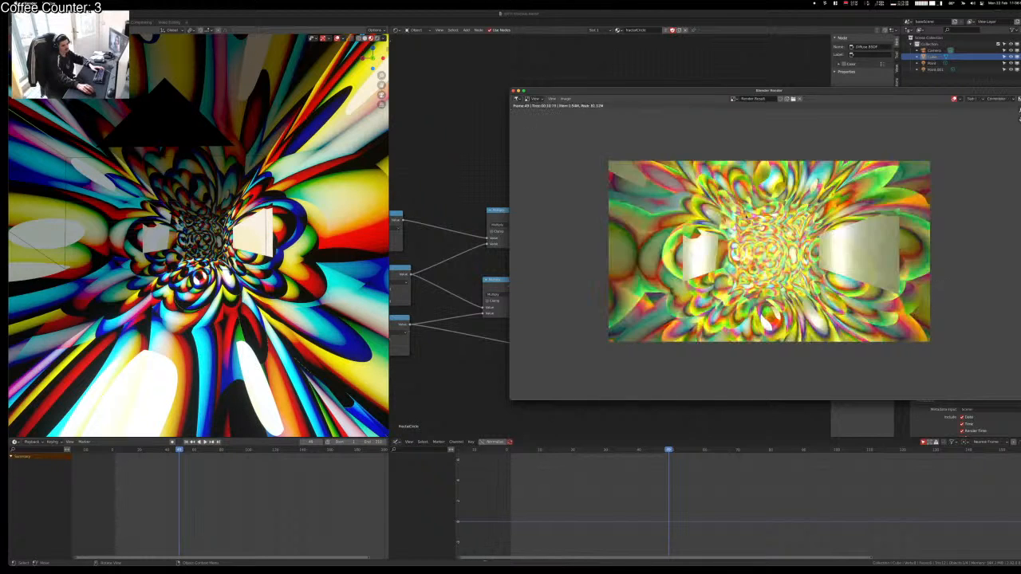
{"action": "scroll", "coordinate": [759, 227], "scroll_direction": "up", "scroll_amount": 3}
{"action": "scroll", "coordinate": [764, 229], "scroll_direction": "down", "scroll_amount": 3}
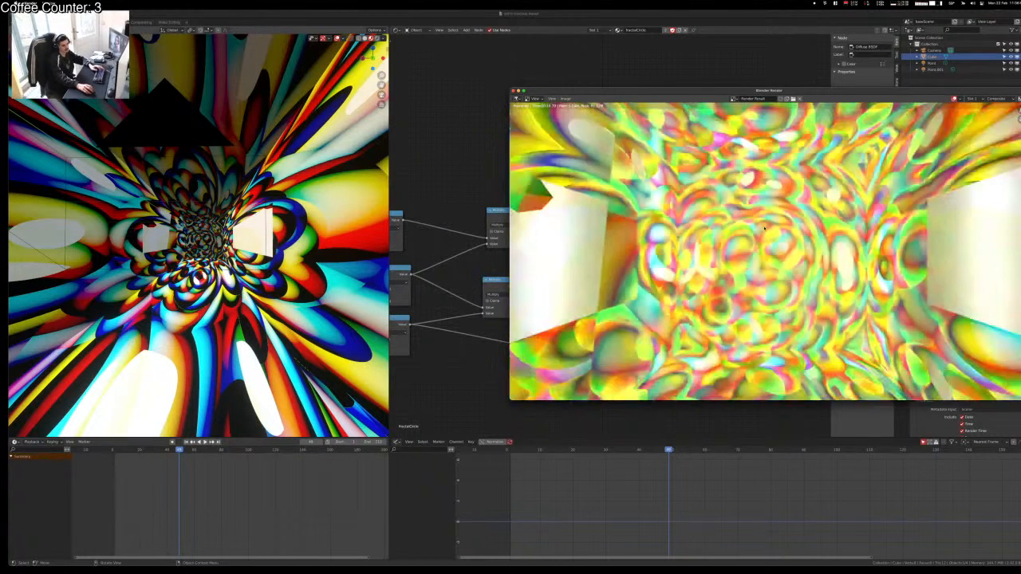
{"action": "key", "text": "Escape"}
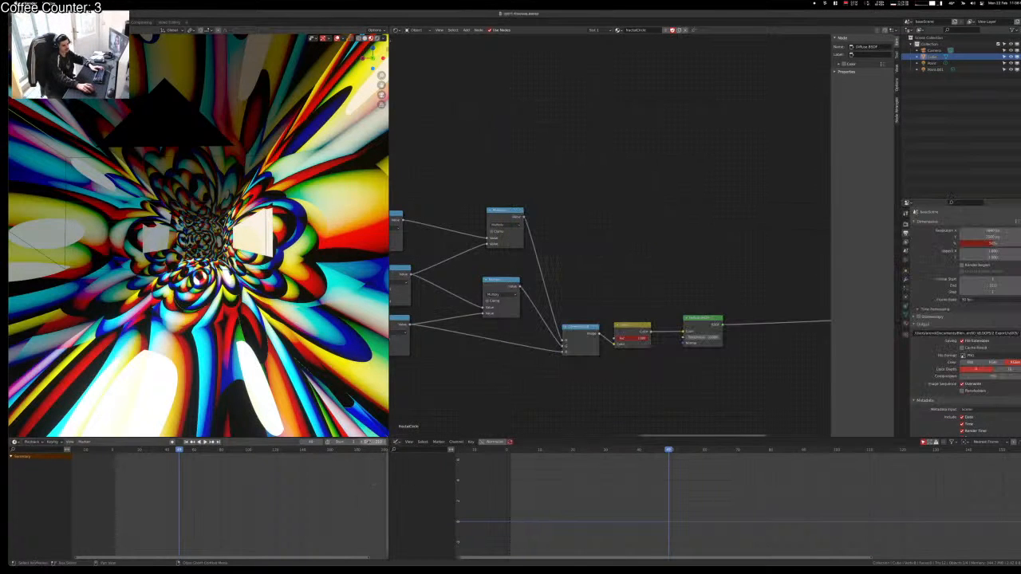
Step: Set the animation end frame to 30 and save the file
{"action": "type", "text": "30"}
{"action": "key", "text": "Return"}
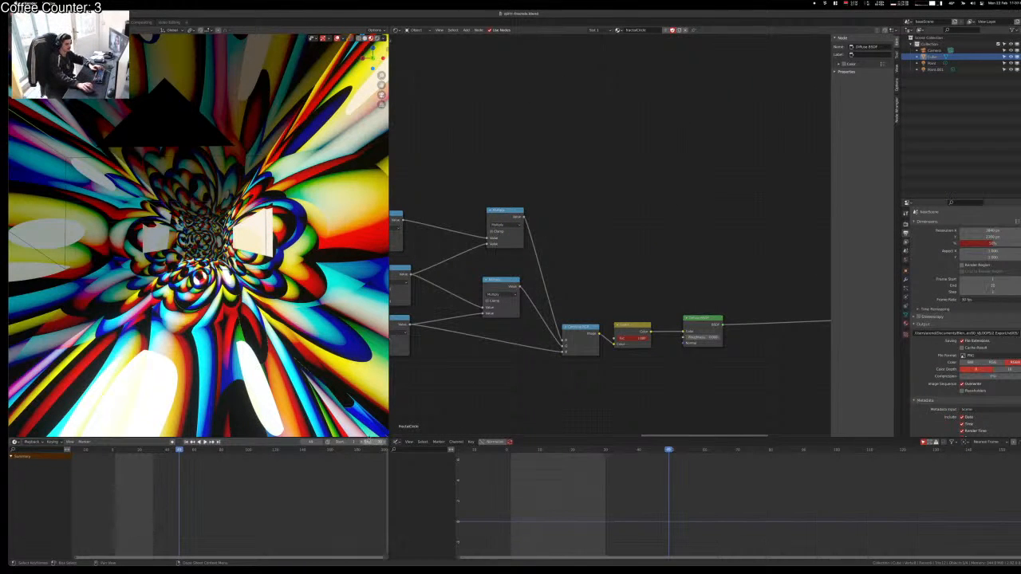
{"action": "left_click", "coordinate": [130, 450]}
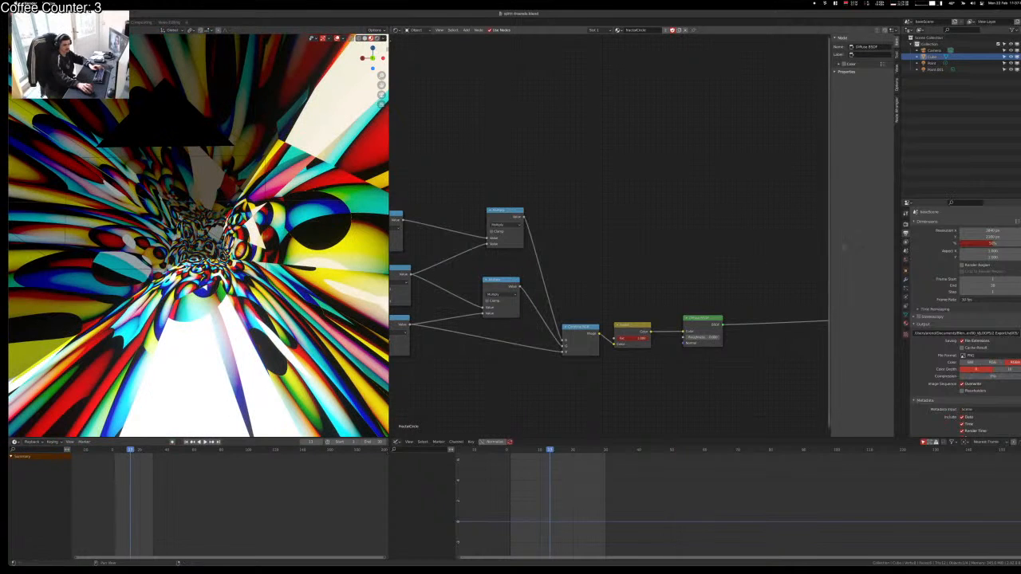
{"action": "key", "text": "ctrl+s"}
Step: Browse the render output path into Export/vj011 and create a fractals folder with a subfolder
{"action": "left_click", "coordinate": [905, 251]}
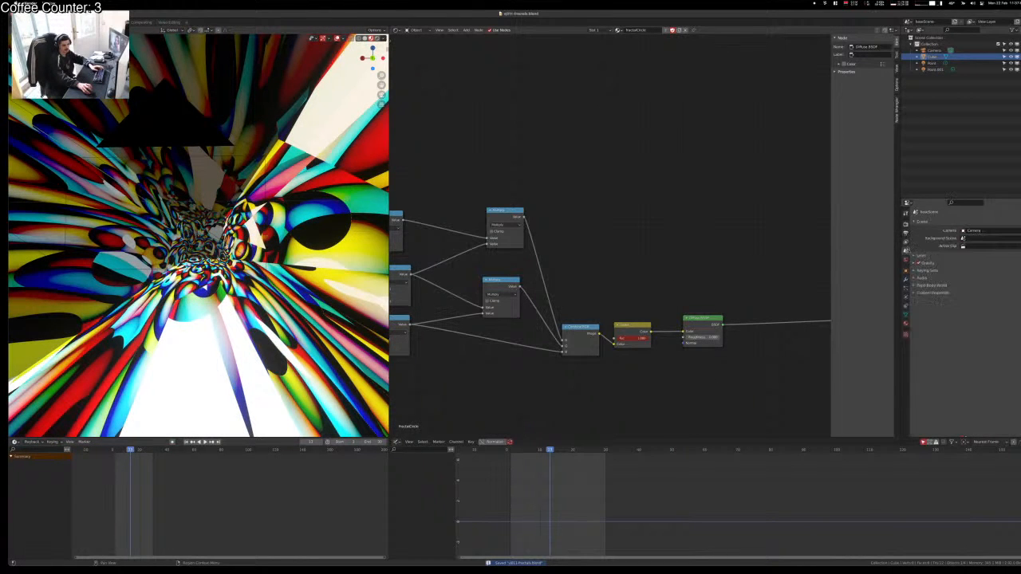
{"action": "left_click", "coordinate": [905, 237]}
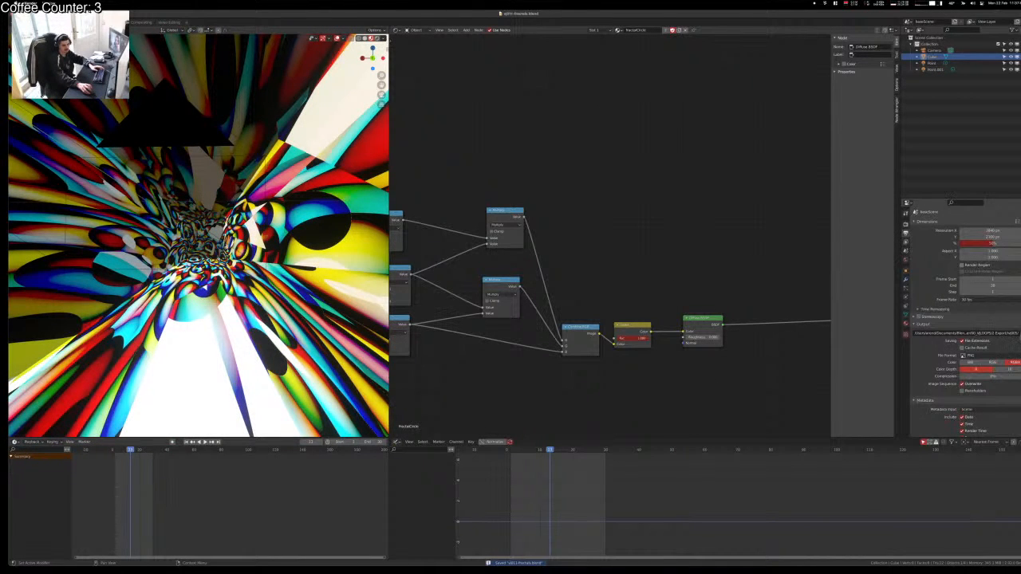
{"action": "left_click", "coordinate": [1020, 334]}
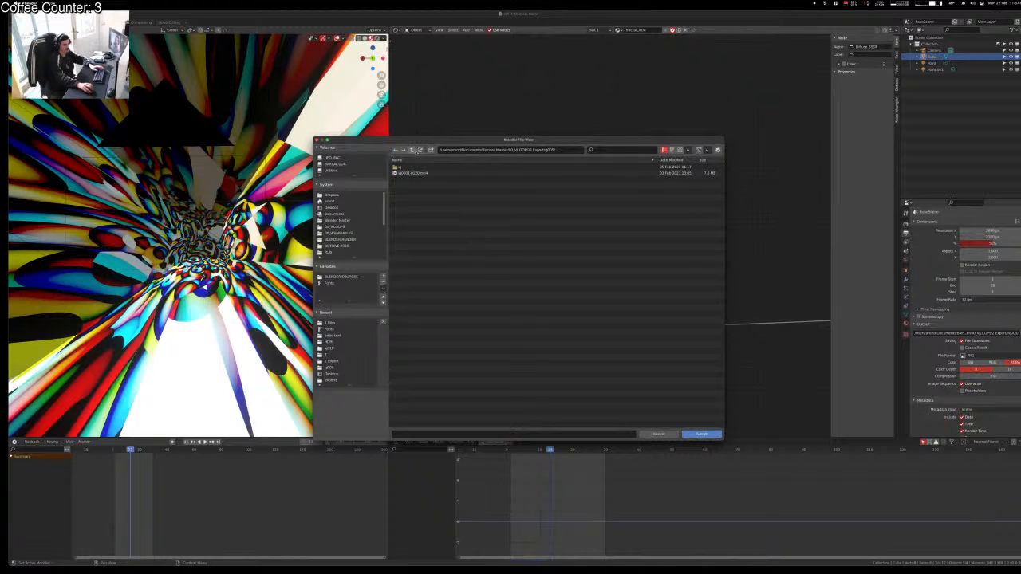
{"action": "left_click", "coordinate": [412, 150]}
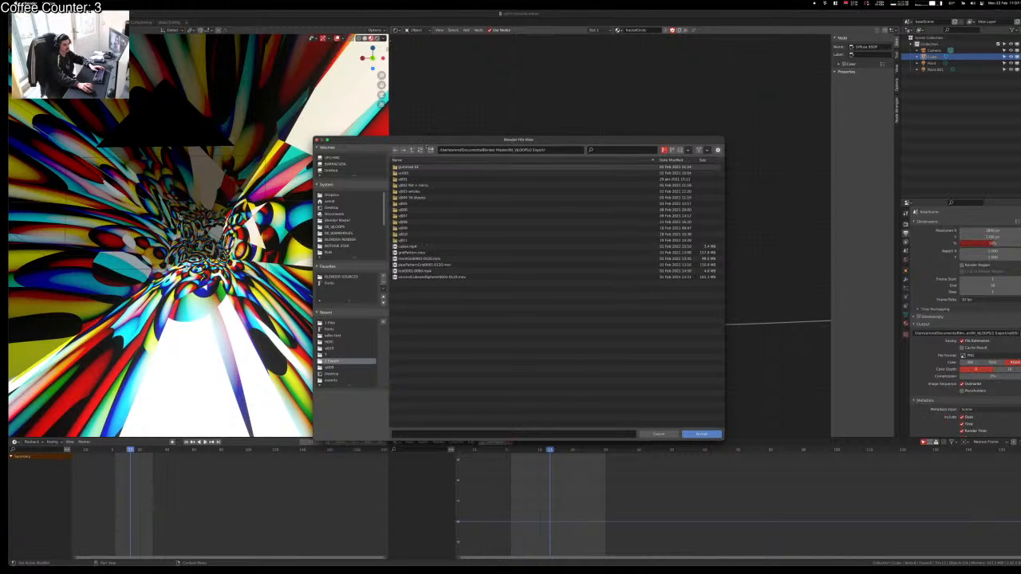
{"action": "double_click", "coordinate": [435, 240]}
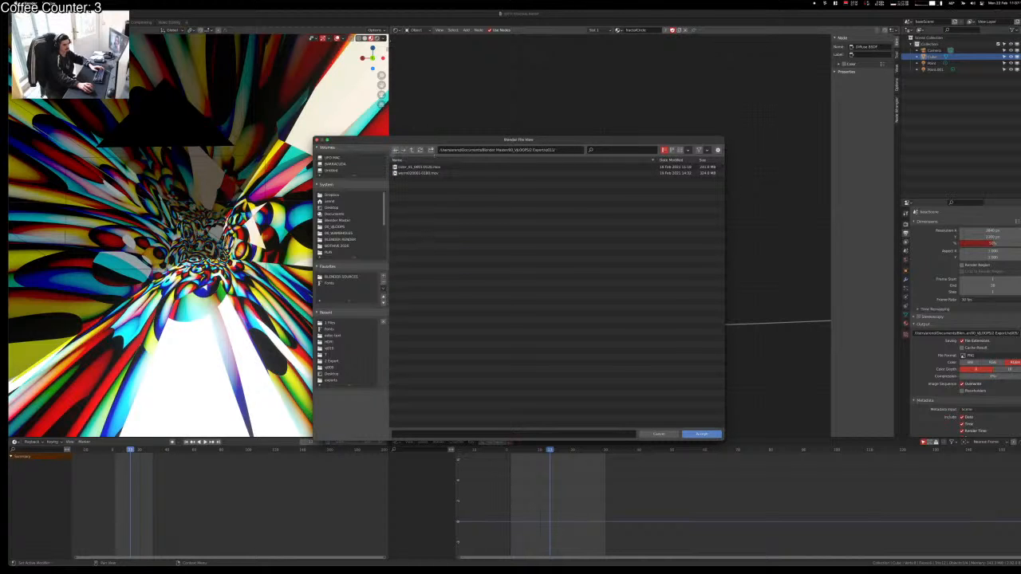
{"action": "left_click", "coordinate": [432, 151]}
{"action": "type", "text": "T"}
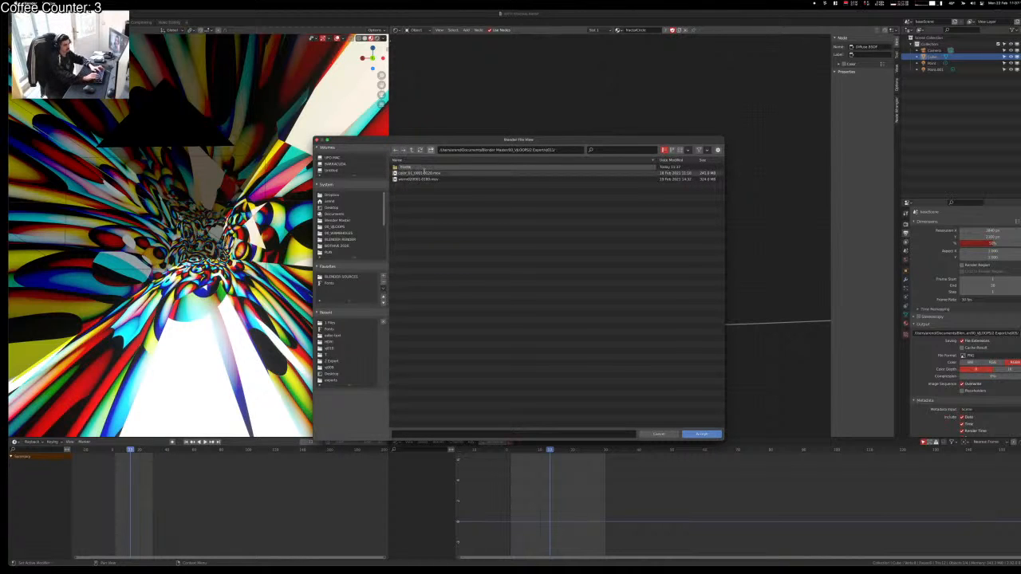
{"action": "key", "text": "Return"}
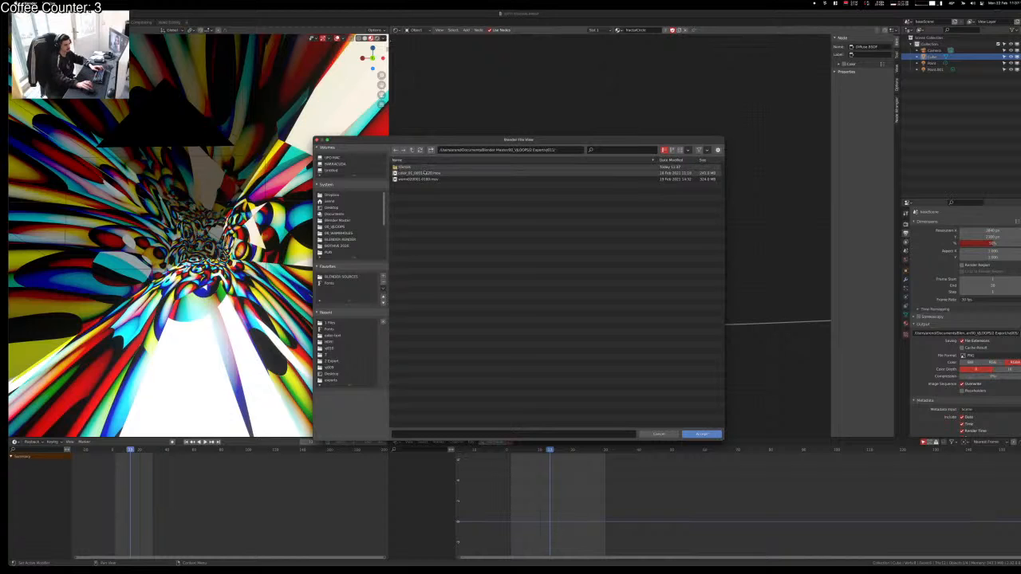
{"action": "double_click", "coordinate": [406, 167]}
{"action": "left_click", "coordinate": [432, 150]}
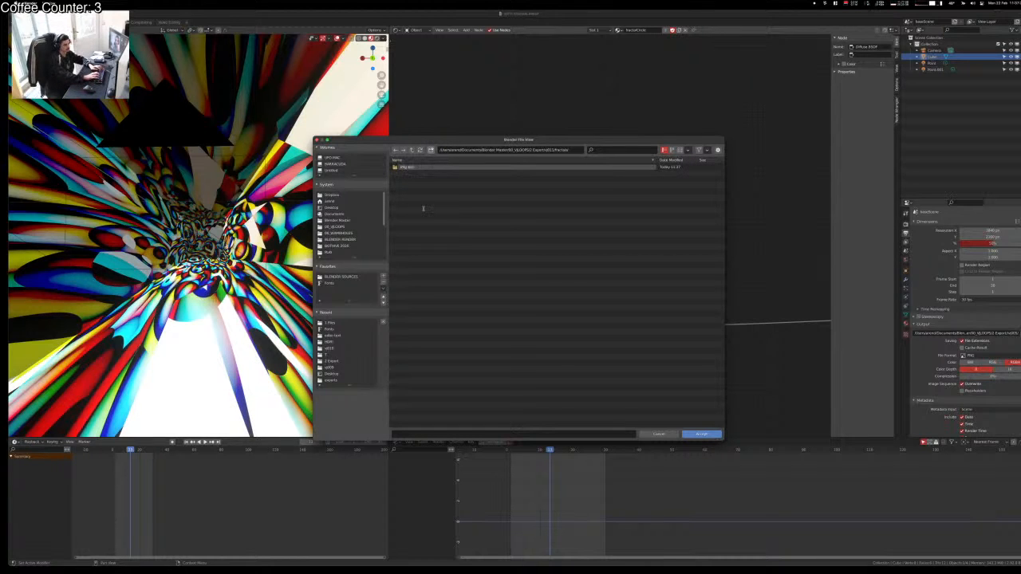
{"action": "key", "text": "Return"}
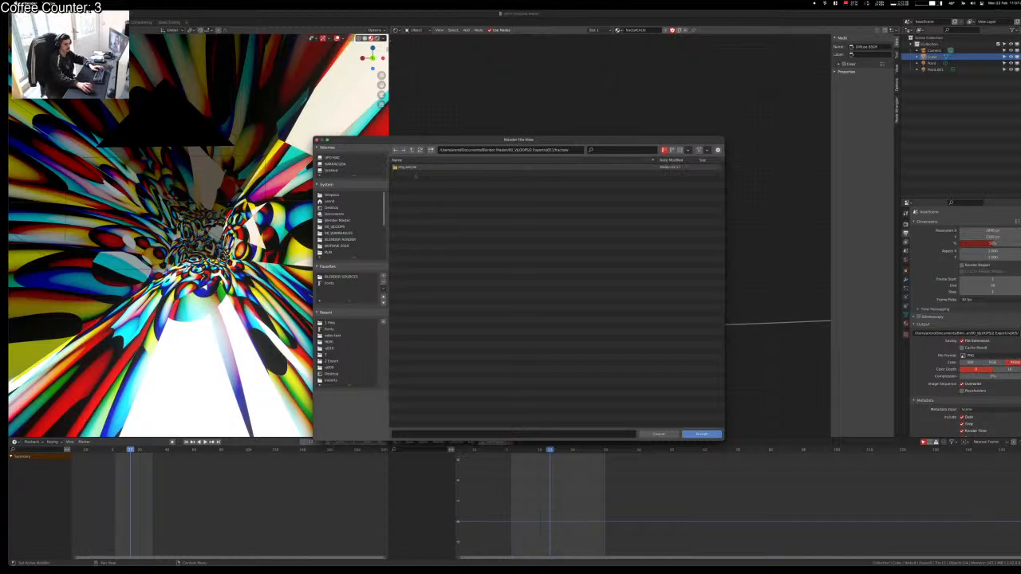
{"action": "double_click", "coordinate": [415, 168]}
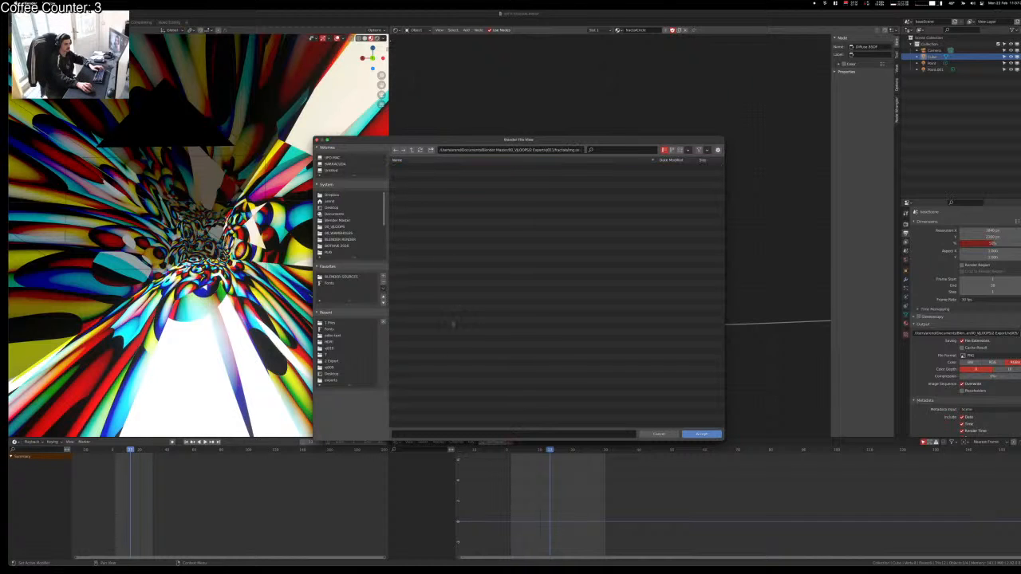
Step: Name the output file frac01 and accept the new render path
{"action": "left_click", "coordinate": [414, 433]}
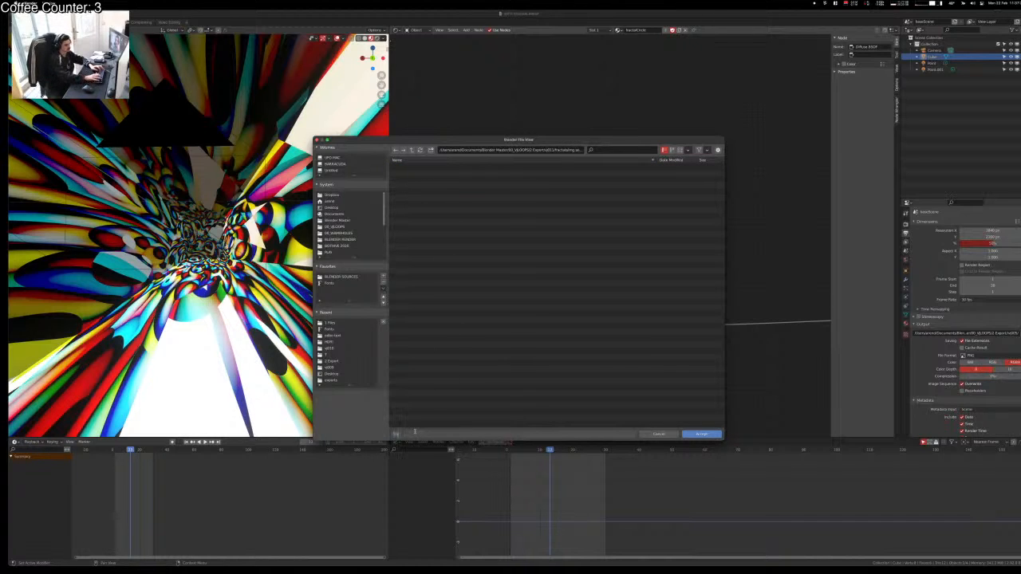
{"action": "key", "text": "Return"}
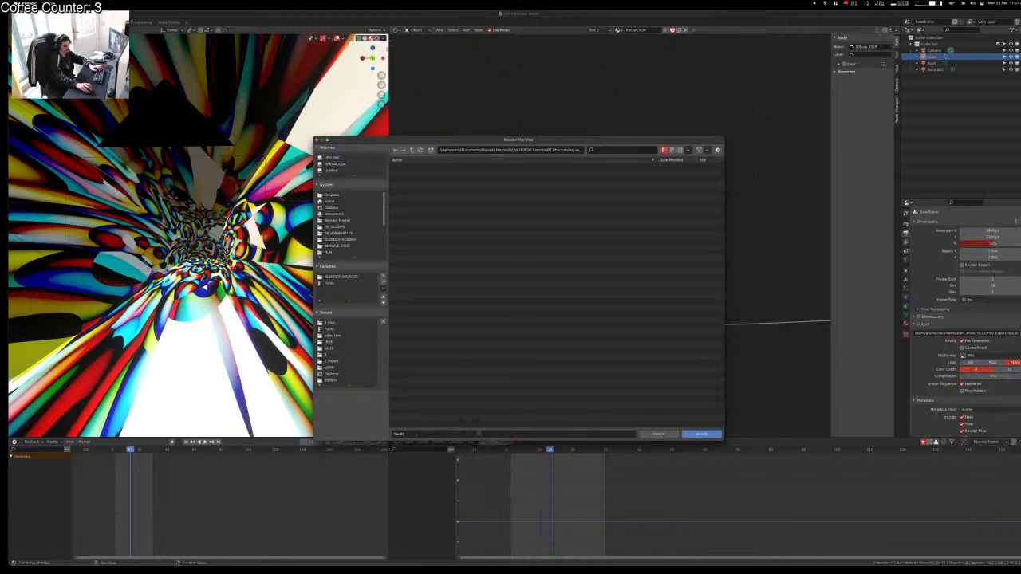
{"action": "left_click", "coordinate": [477, 432]}
{"action": "left_click", "coordinate": [699, 434]}
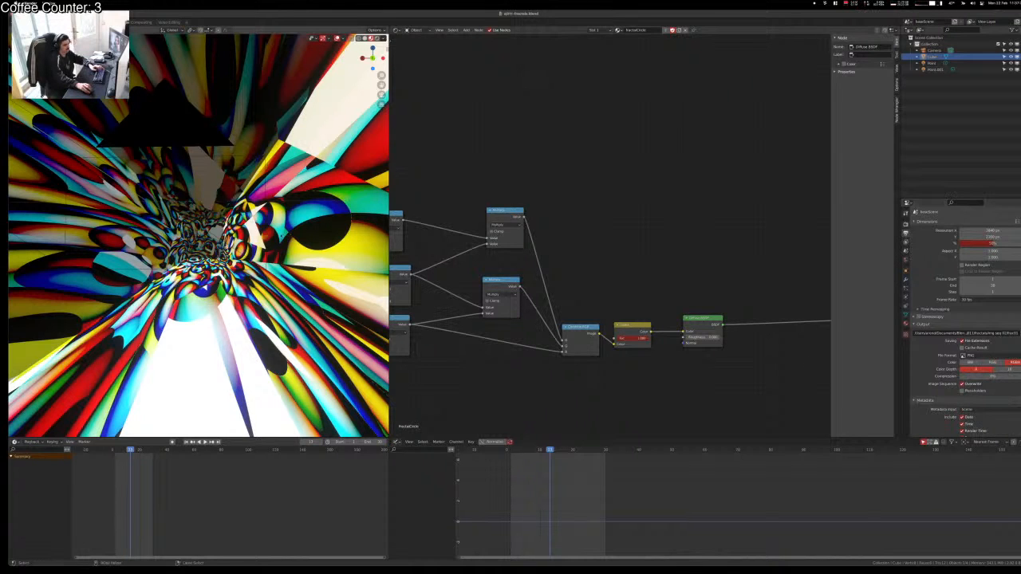
Step: In Compositing, preview Render Layers passes like Alpha, Mist, Noisy Image and Denoising Normal in the Viewer
{"action": "left_click", "coordinate": [142, 23]}
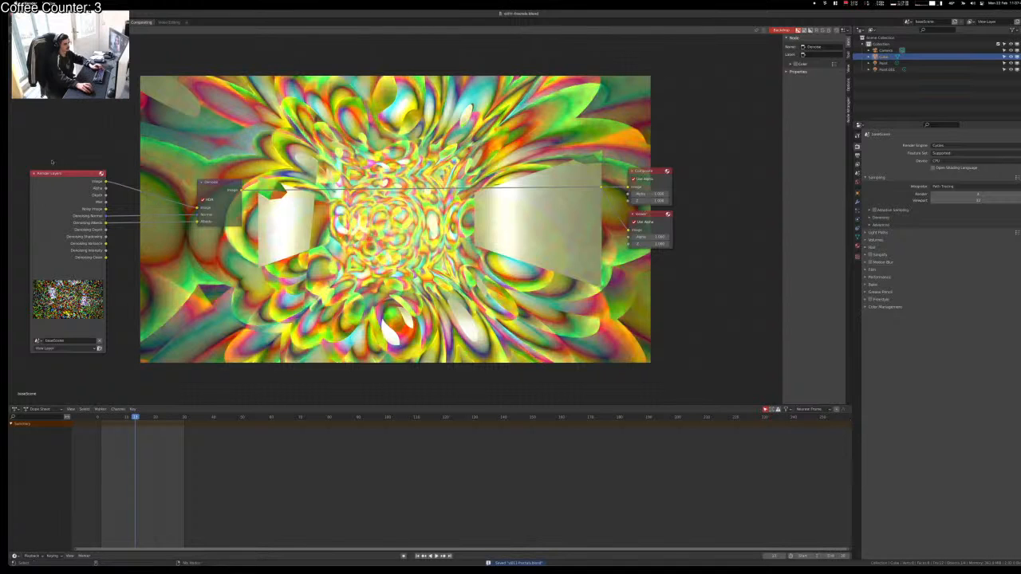
{"action": "left_click", "coordinate": [66, 193], "text": "ctrl+shift"}
{"action": "left_click", "coordinate": [66, 193], "text": "ctrl+shift"}
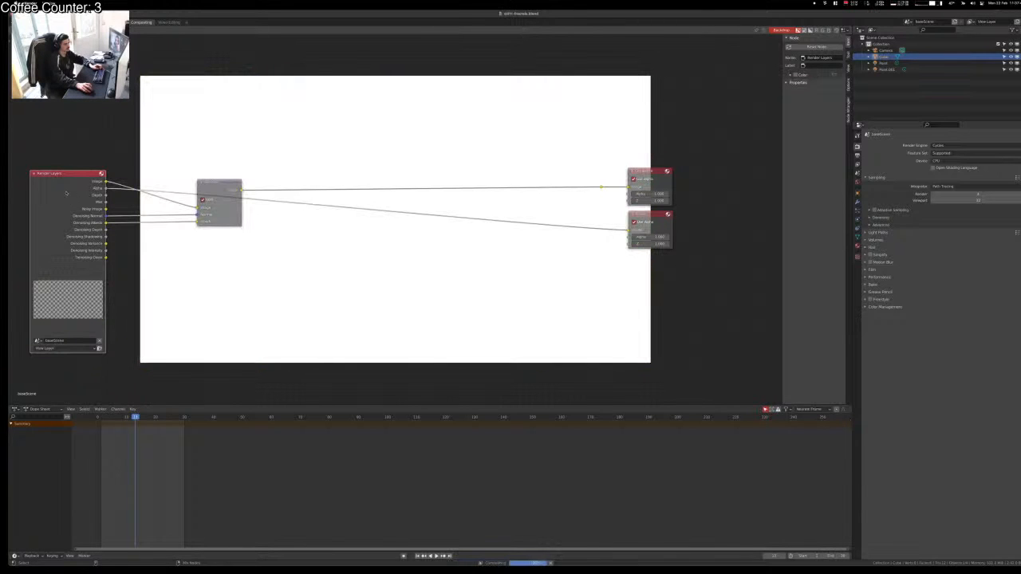
{"action": "left_click", "coordinate": [67, 193], "text": "ctrl+shift"}
{"action": "left_click", "coordinate": [67, 192], "text": "ctrl+shift"}
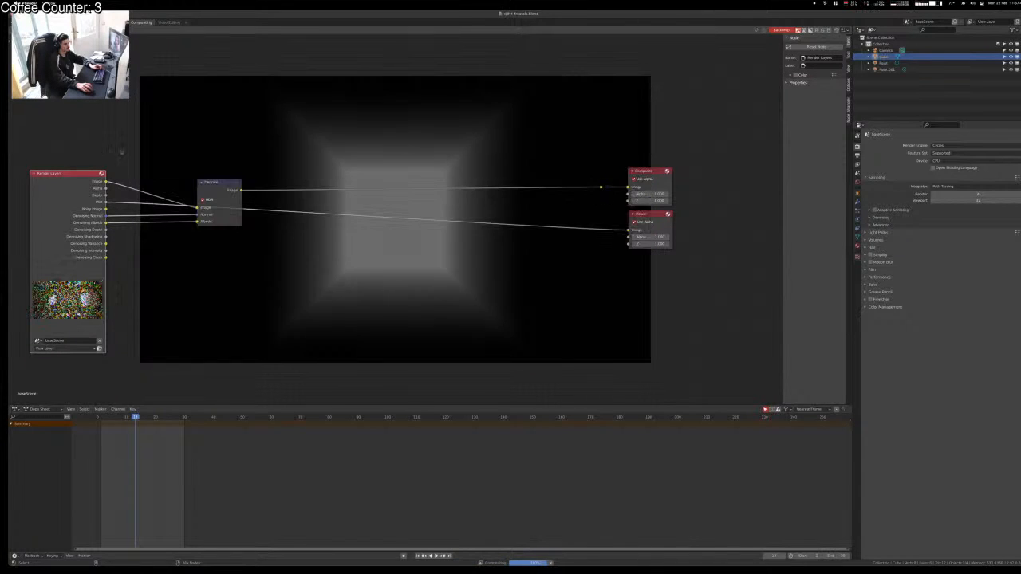
{"action": "left_click", "coordinate": [69, 187], "text": "ctrl+shift"}
{"action": "left_click", "coordinate": [70, 185], "text": "ctrl+shift"}
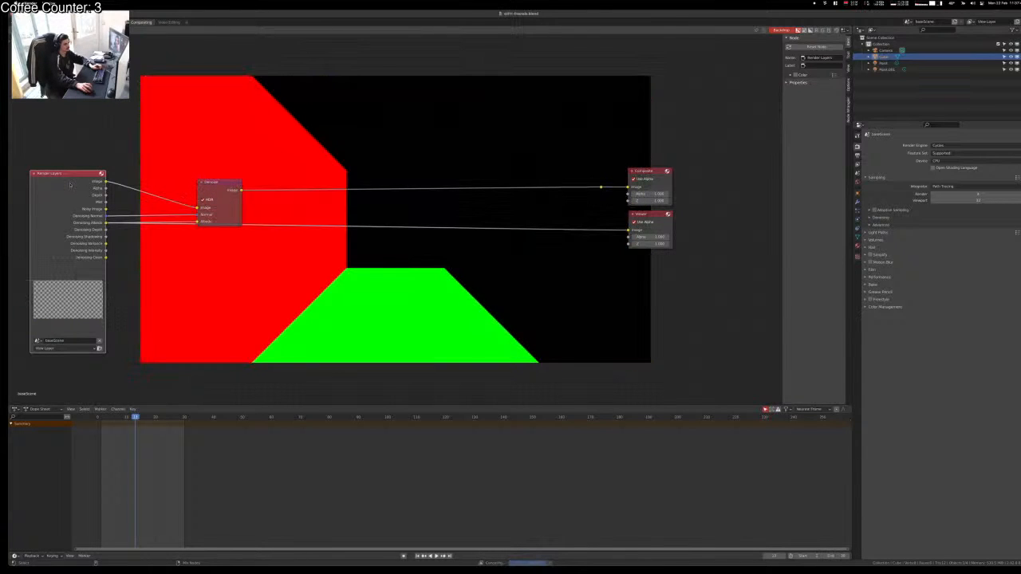
{"action": "left_click", "coordinate": [70, 185], "text": "ctrl+shift"}
{"action": "left_click", "coordinate": [70, 186], "text": "ctrl+shift"}
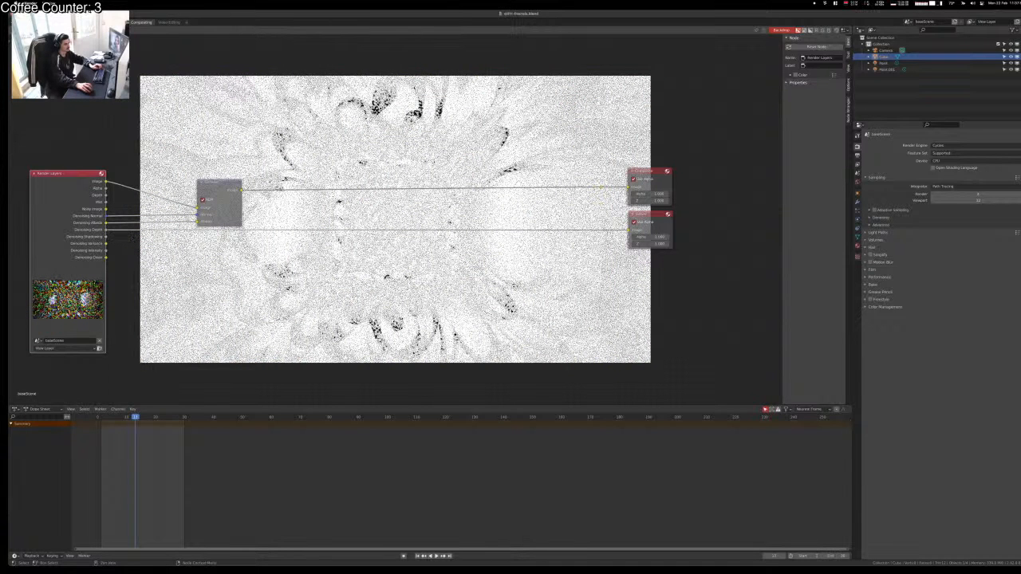
Step: Preview the remaining passes, then replace the Viewer link with the Denoise image output
{"action": "left_click", "coordinate": [74, 196], "text": "ctrl+shift"}
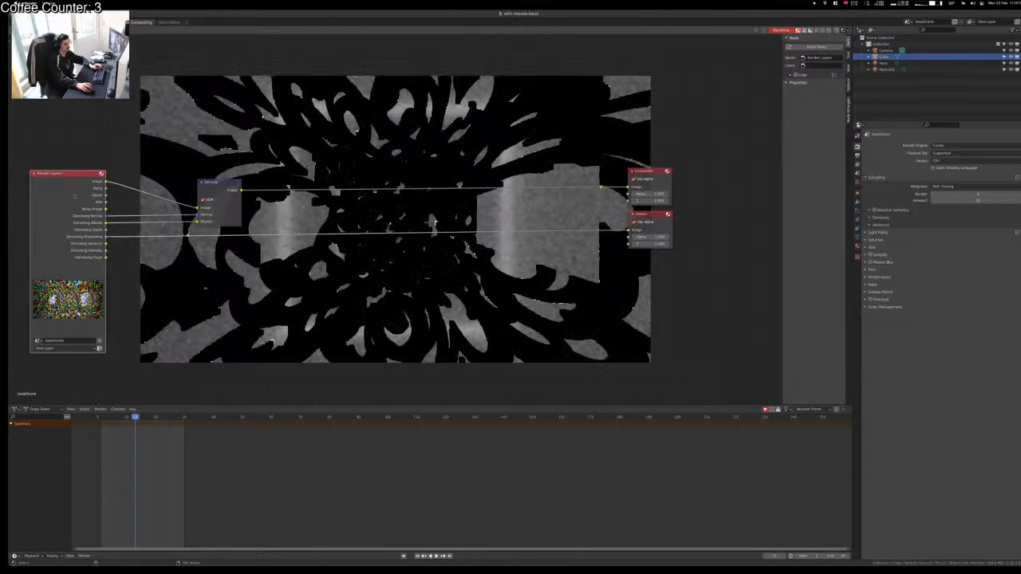
{"action": "left_click", "coordinate": [75, 196], "text": "ctrl+shift"}
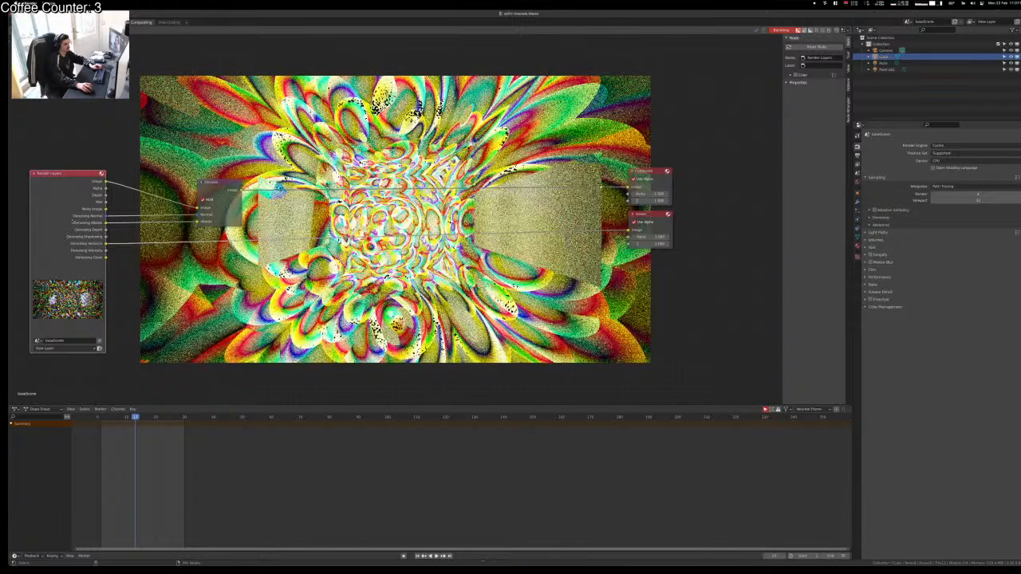
{"action": "left_click", "coordinate": [74, 221], "text": "ctrl+shift"}
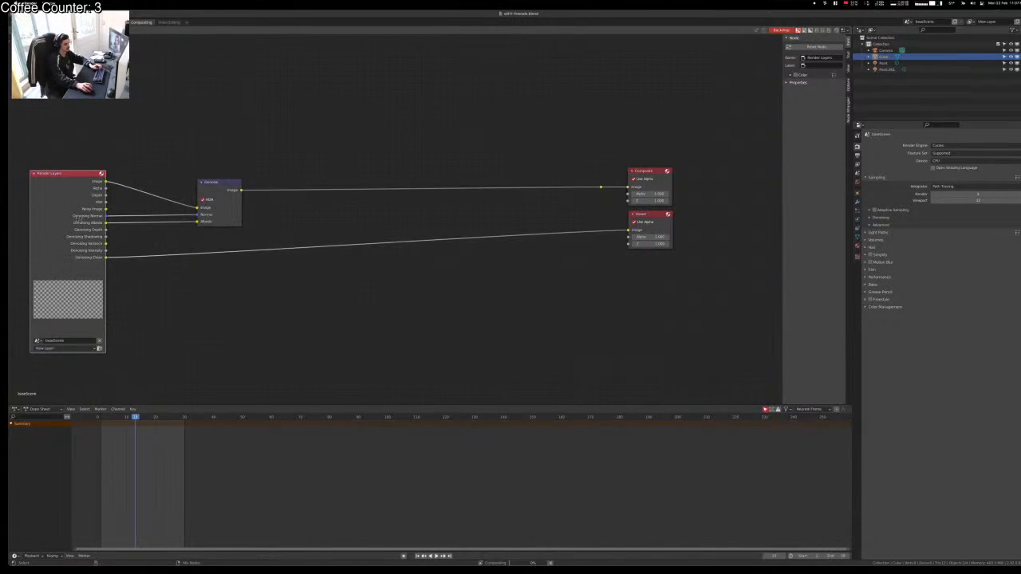
{"action": "left_click", "coordinate": [80, 217], "text": "ctrl+shift"}
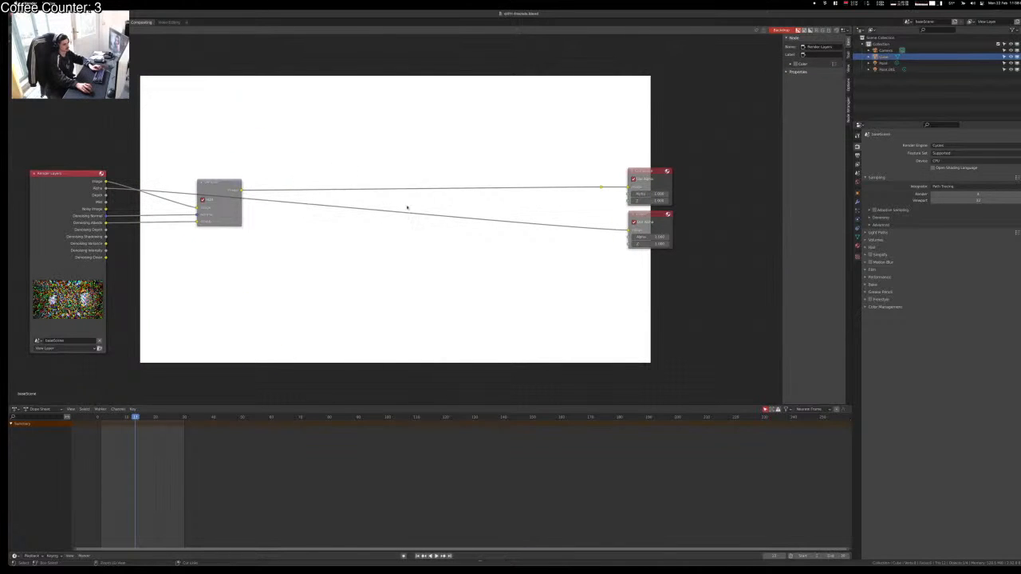
{"action": "right_click_drag", "start_coordinate": [406, 208], "coordinate": [397, 233], "text": "ctrl"}
{"action": "left_click_drag", "start_coordinate": [601, 188], "coordinate": [628, 229]}
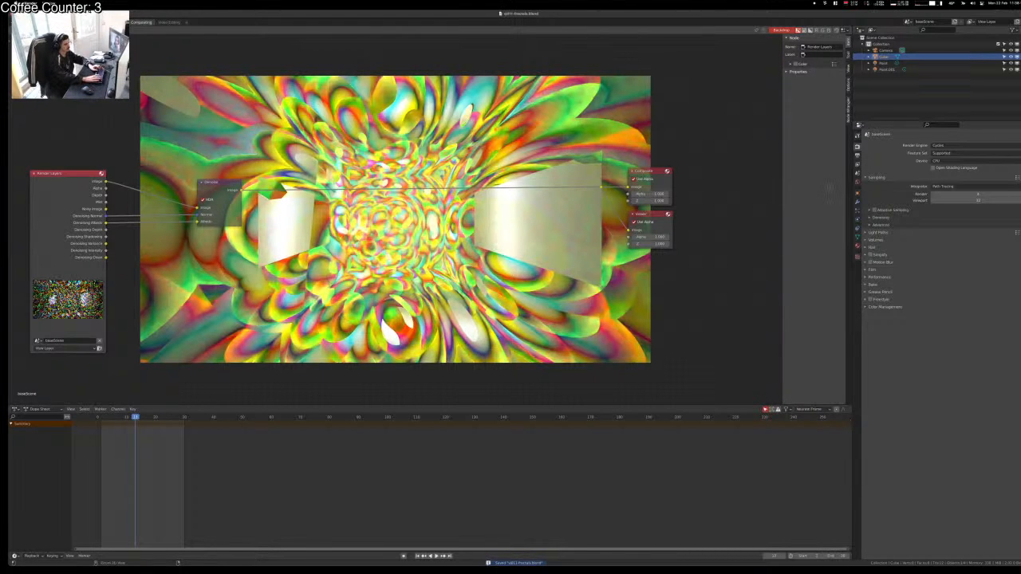
Step: Render the full animation with Ctrl+F12, then switch over to the music player
{"action": "key", "text": "ctrl+F12"}
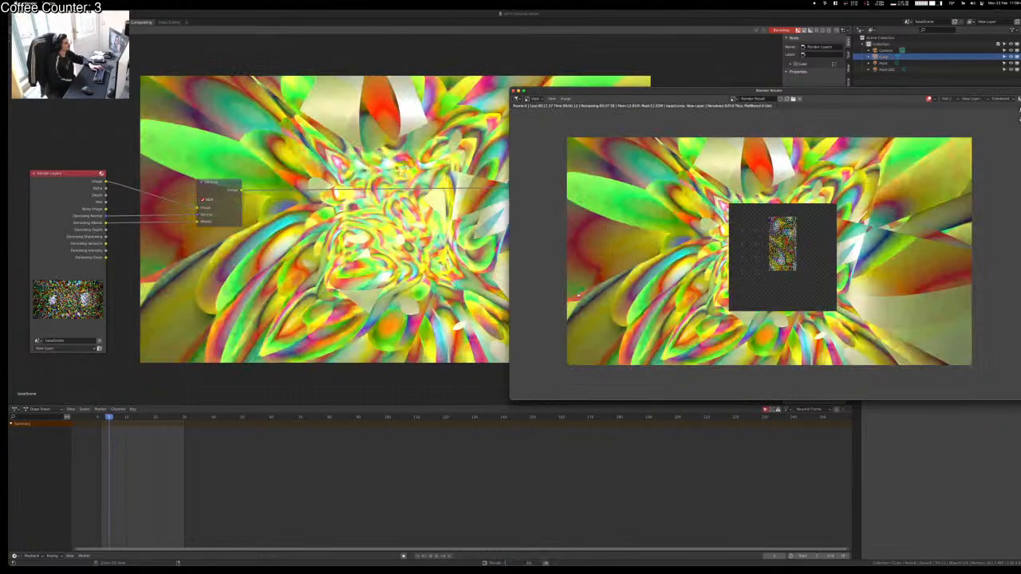
{"action": "key", "text": "super+Tab"}
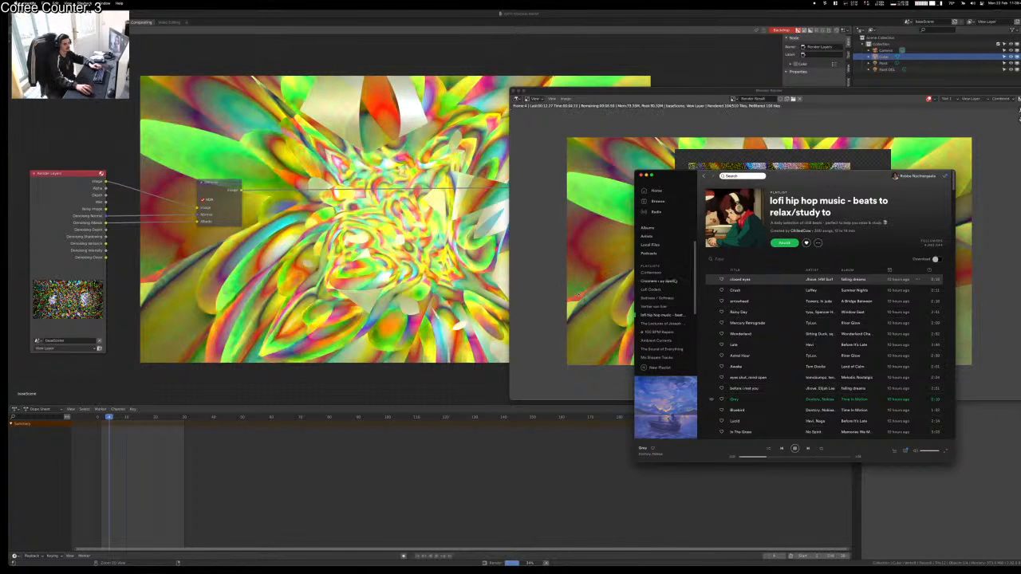
Step: Play the song Grey from Spotify's recently played history
{"action": "double_click", "coordinate": [659, 280]}
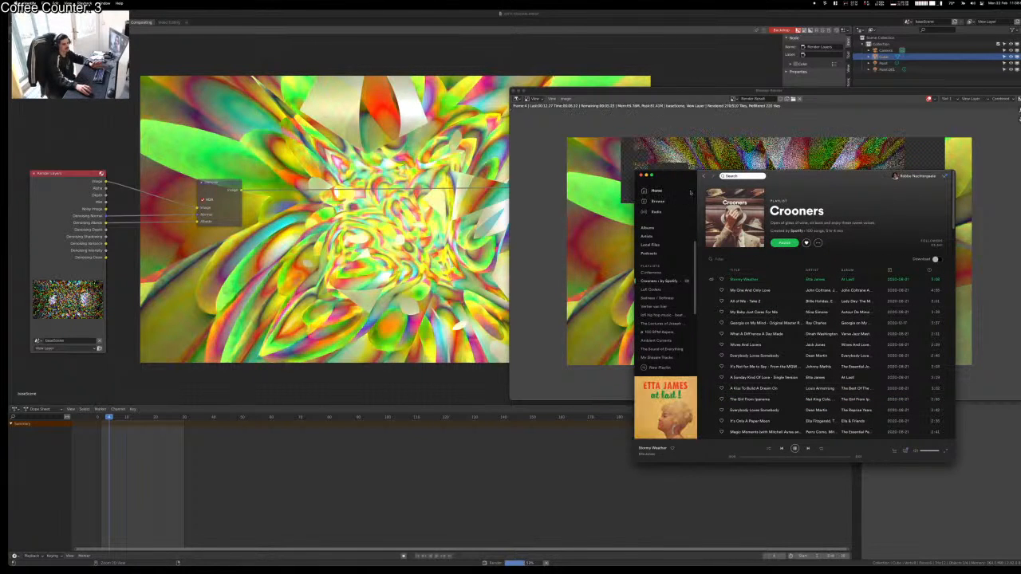
{"action": "left_click", "coordinate": [662, 315]}
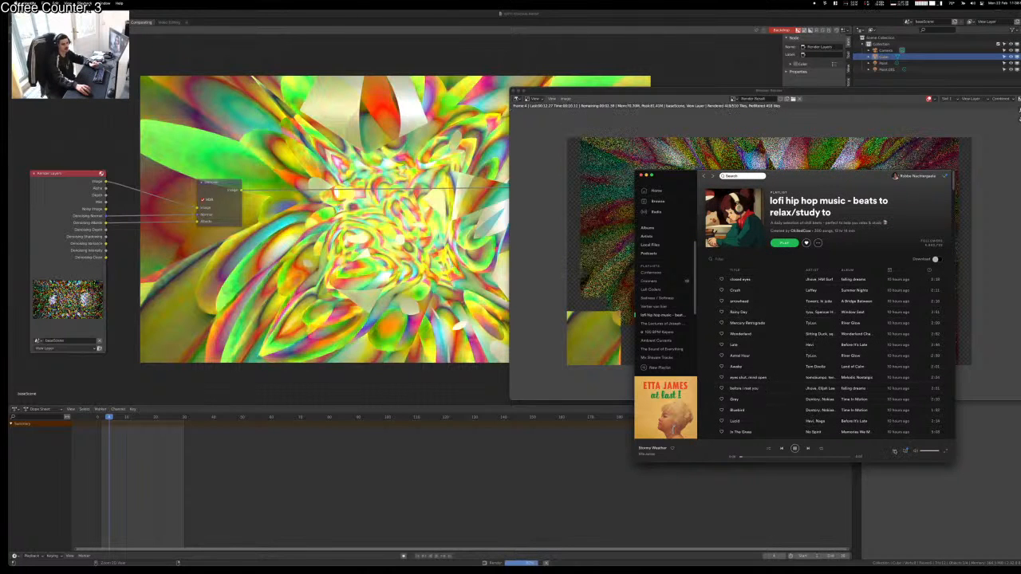
{"action": "left_click", "coordinate": [894, 451]}
{"action": "left_click", "coordinate": [735, 233]}
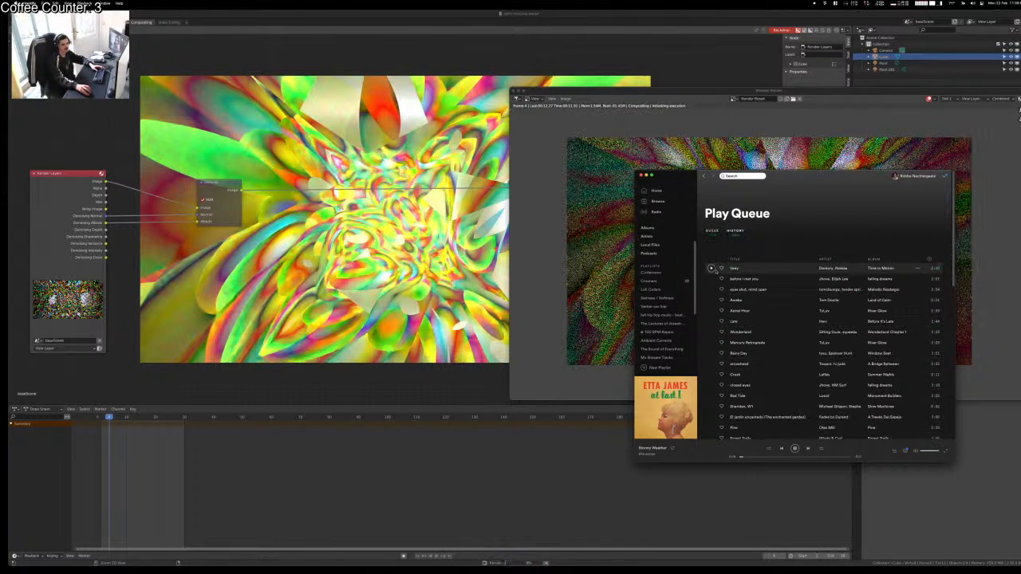
{"action": "left_click", "coordinate": [710, 268]}
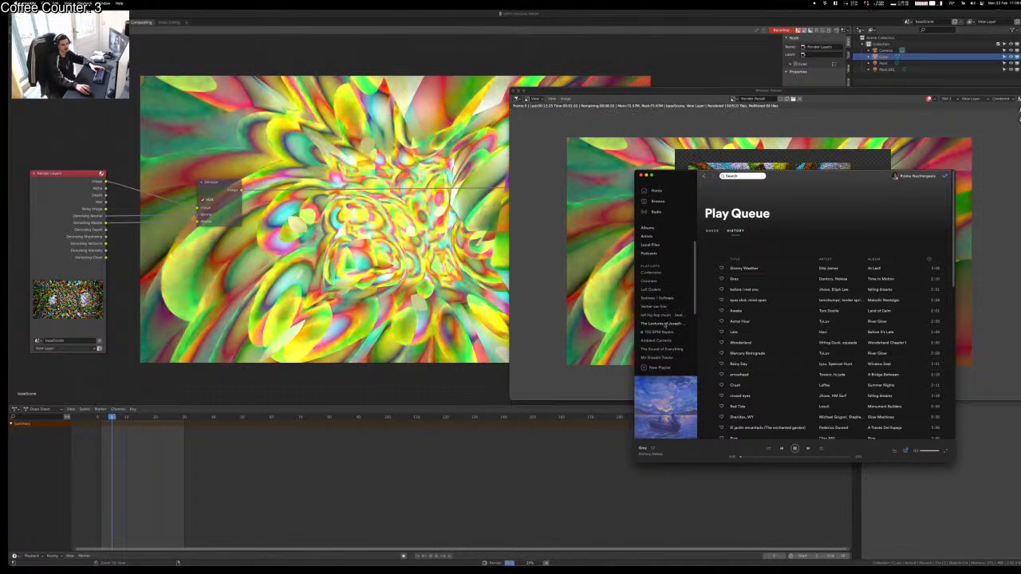
Step: Open the lofi hip hop study playlist and bring the Blender render window back
{"action": "left_click", "coordinate": [654, 281]}
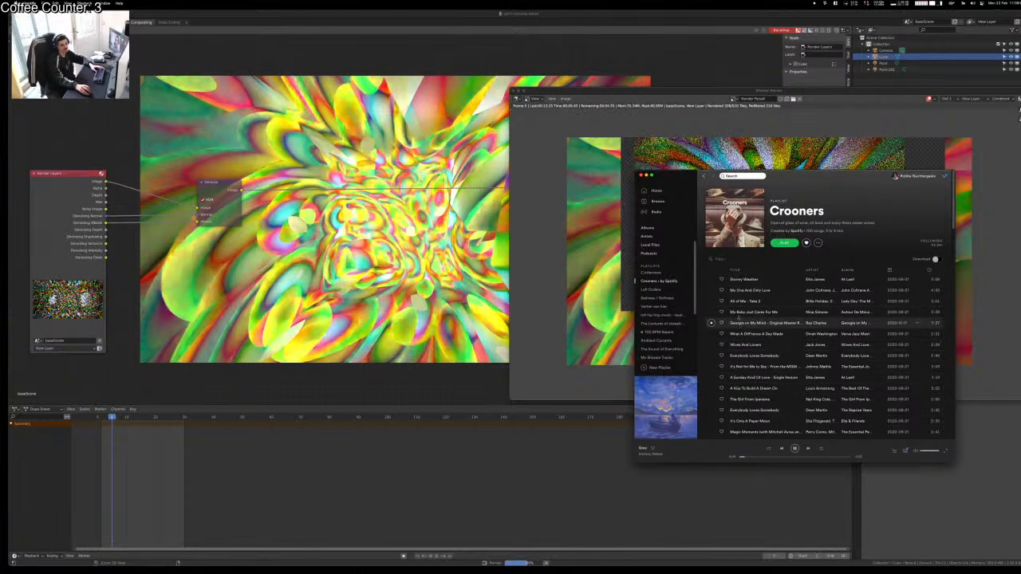
{"action": "scroll", "coordinate": [654, 327], "scroll_direction": "down", "scroll_amount": 3}
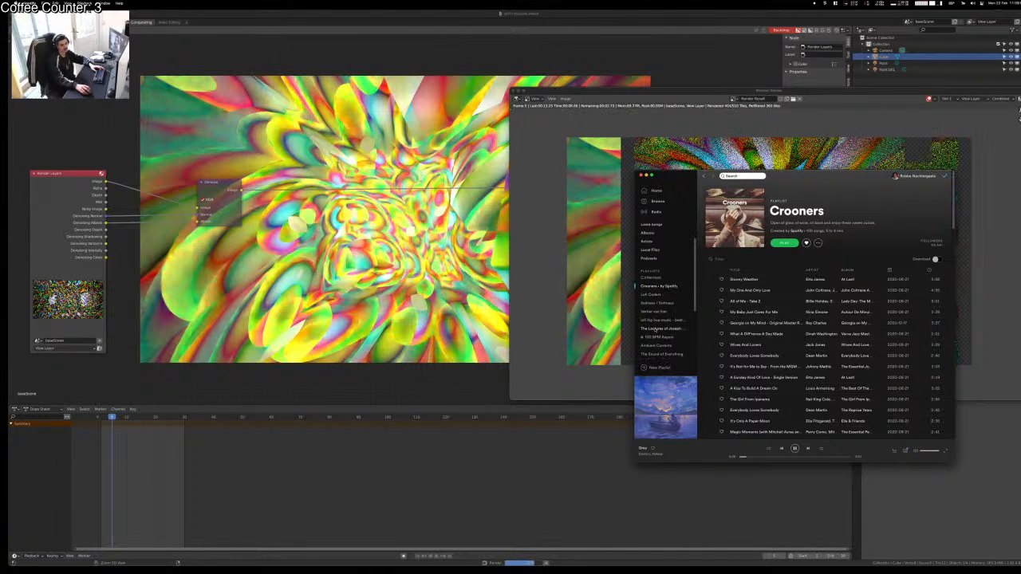
{"action": "left_click", "coordinate": [658, 260]}
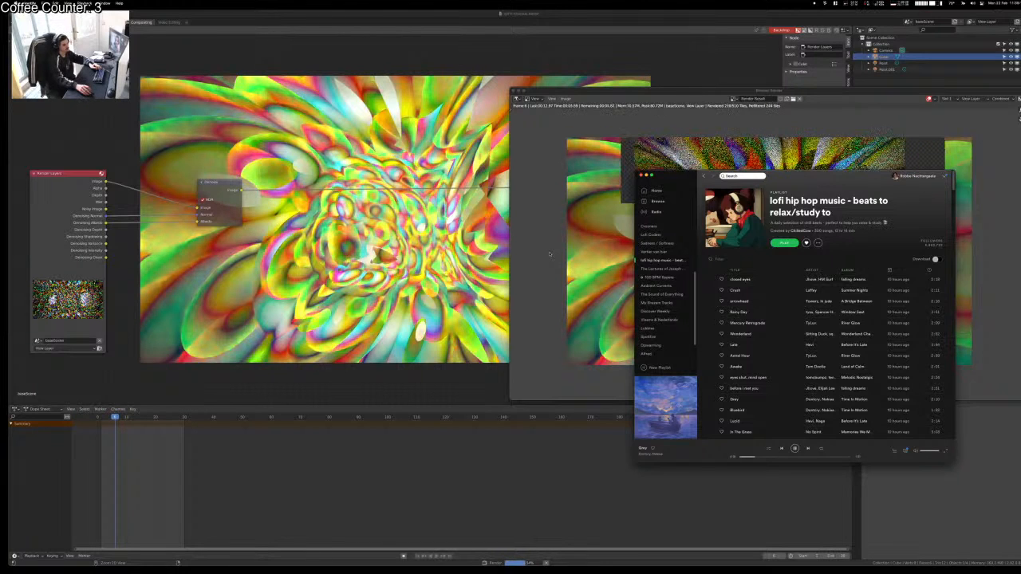
{"action": "left_click", "coordinate": [577, 227]}
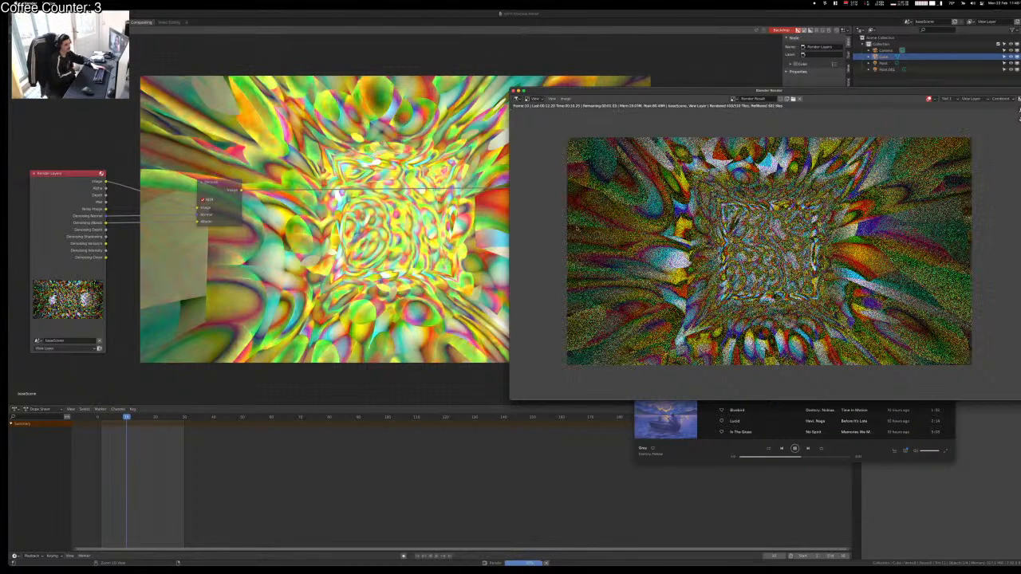
Step: Use Mission Control to raise the main Blender window, then the render result window above it
{"action": "key", "text": "ctrl+Up"}
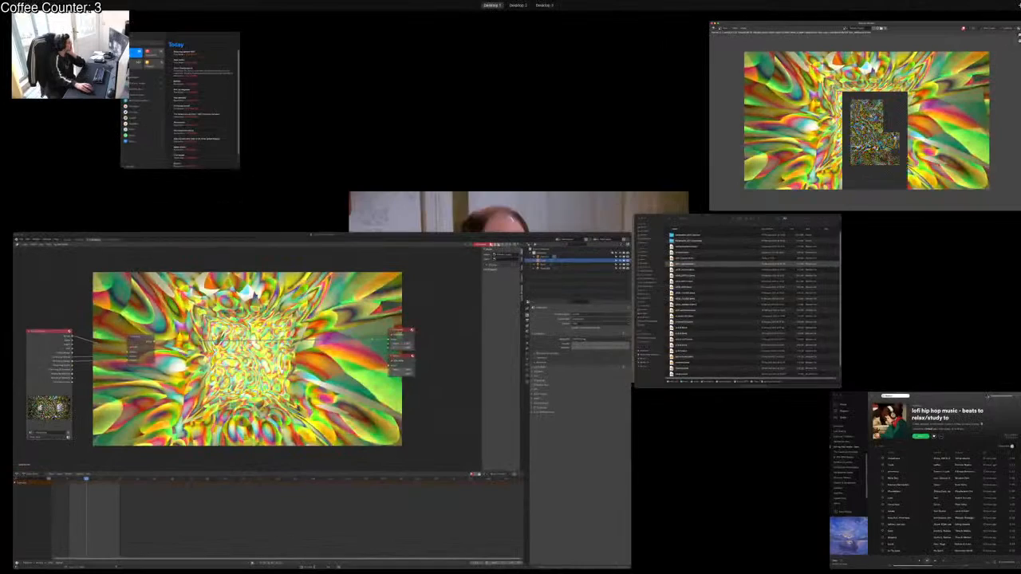
{"action": "key", "text": "ctrl+Up"}
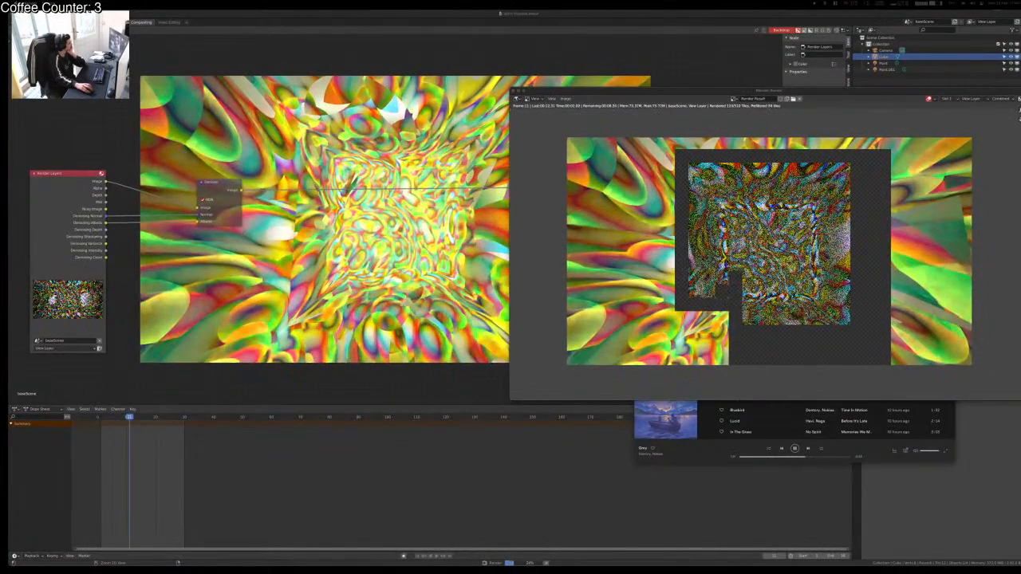
{"action": "left_click", "coordinate": [427, 292]}
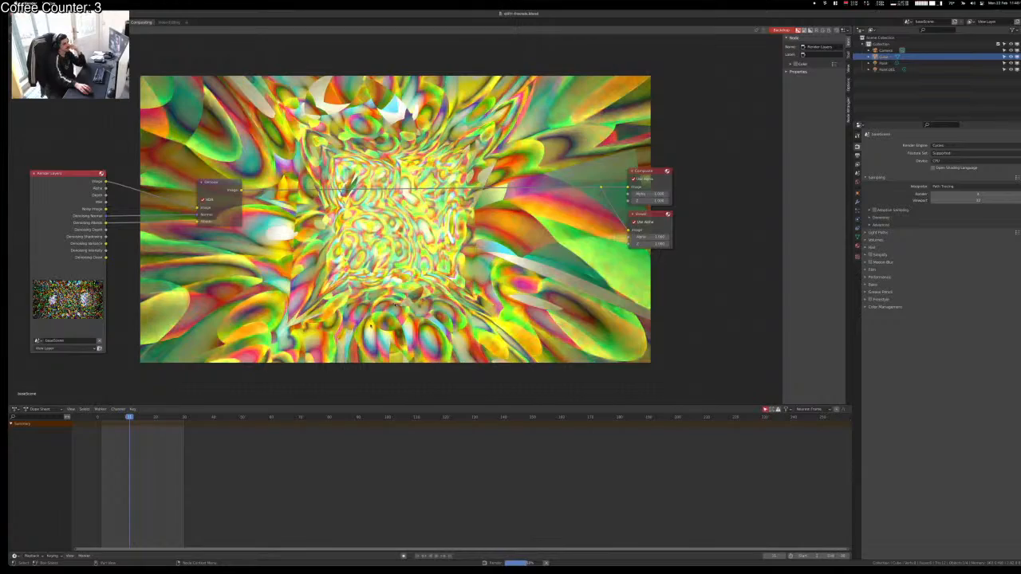
{"action": "key", "text": "ctrl+Up"}
{"action": "left_click", "coordinate": [957, 119]}
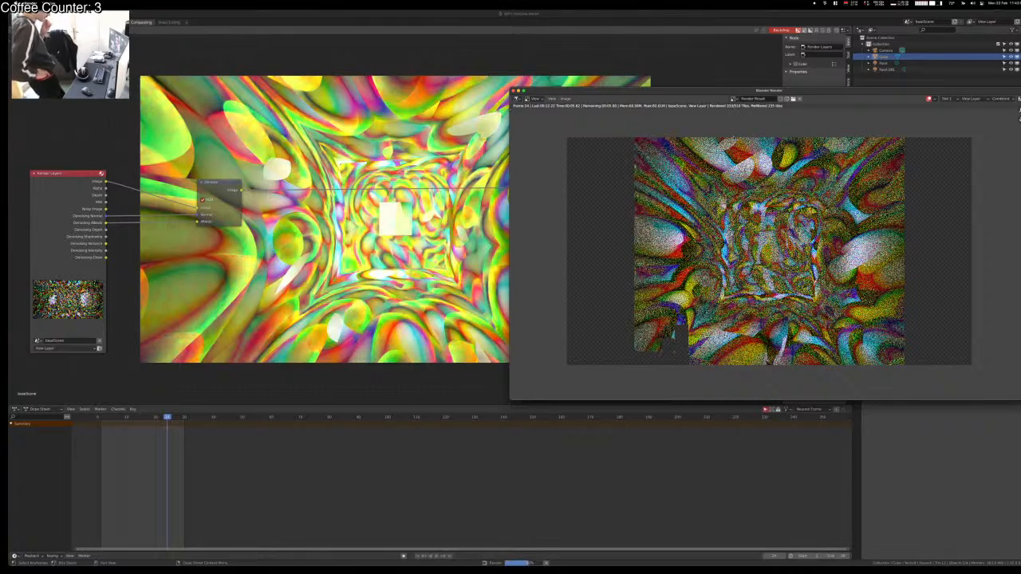
{"action": "key", "text": "ctrl+Up"}
{"action": "key", "text": "ctrl+Up"}
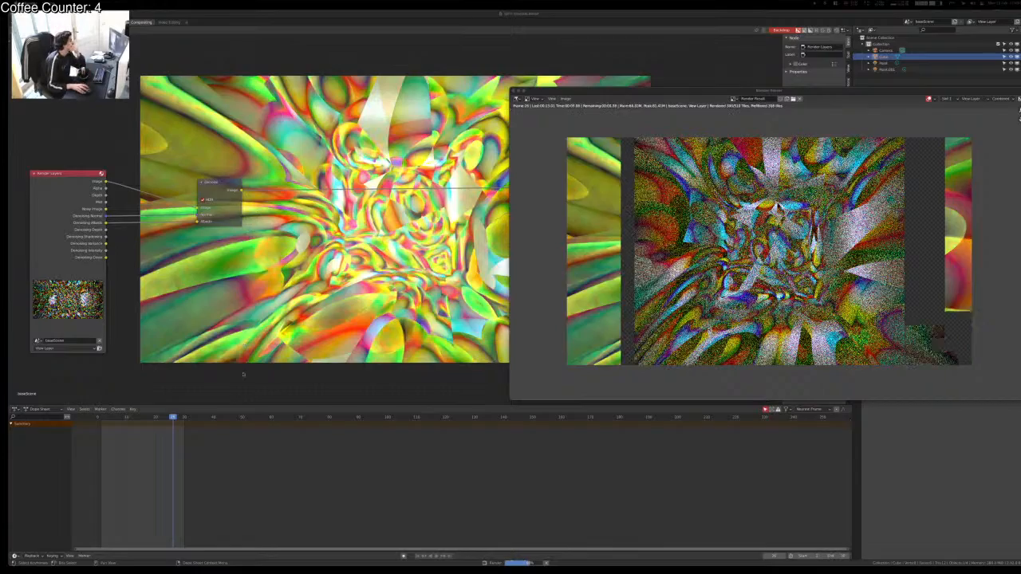
{"action": "key", "text": "ctrl+Up"}
{"action": "left_click", "coordinate": [954, 85]}
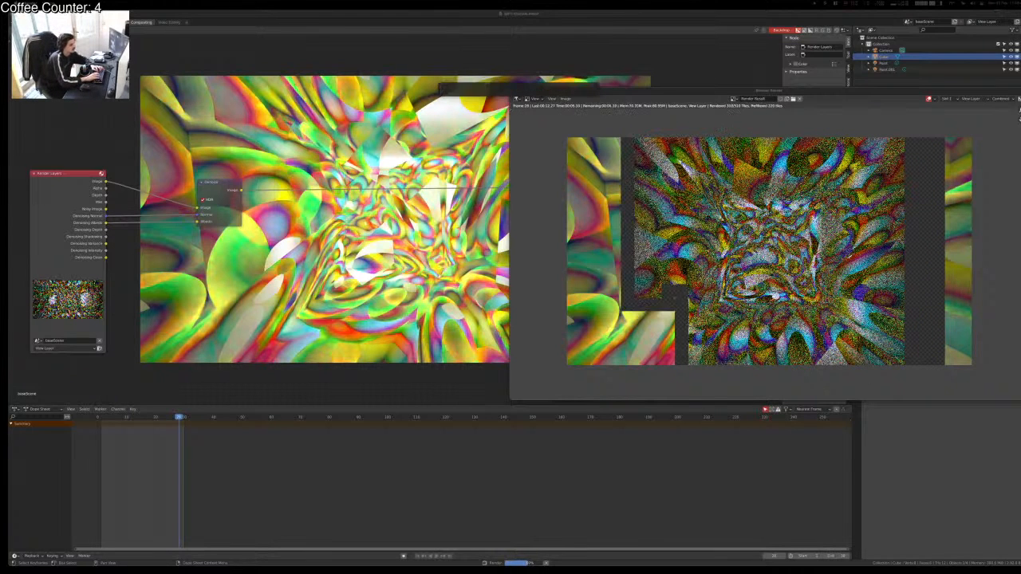
Step: Find vj011 by quick search and open fractals/img seq 02 in an enlarged Finder window
{"action": "key", "text": "alt+space"}
{"action": "type", "text": "vj011"}
{"action": "key", "text": "Return"}
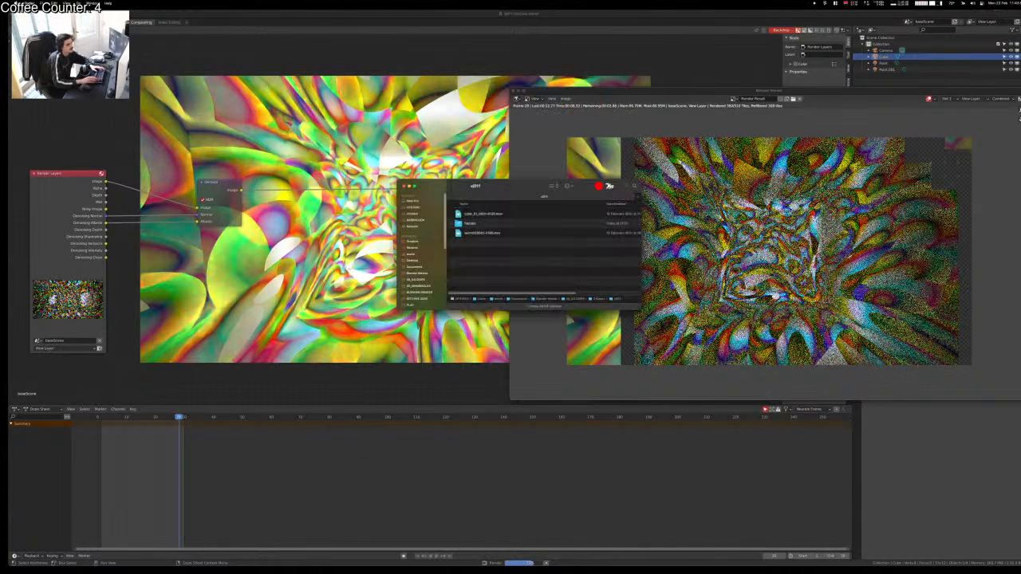
{"action": "key", "text": "Down"}
{"action": "key", "text": "Down"}
{"action": "key", "text": "super+Down"}
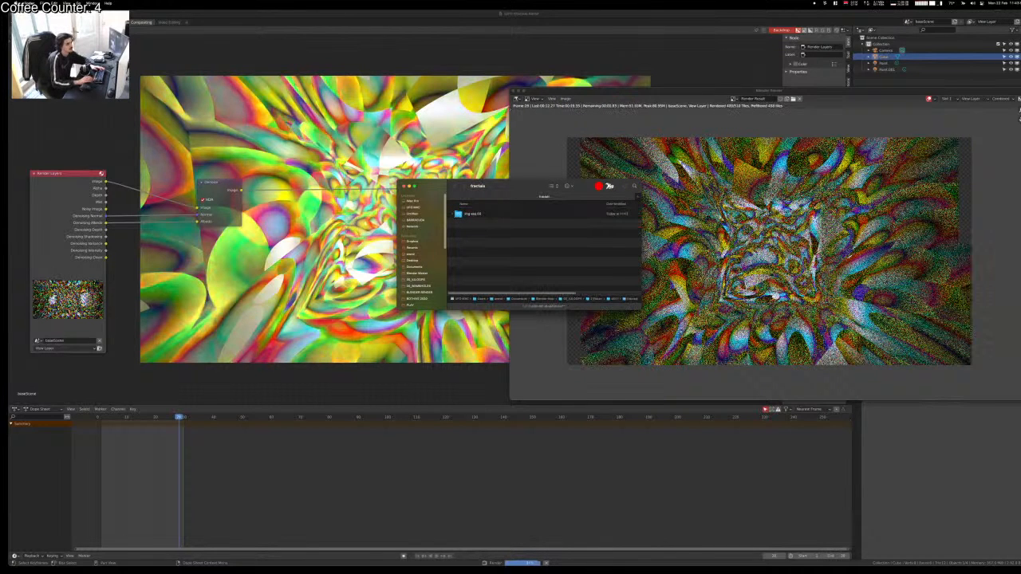
{"action": "key", "text": "Down"}
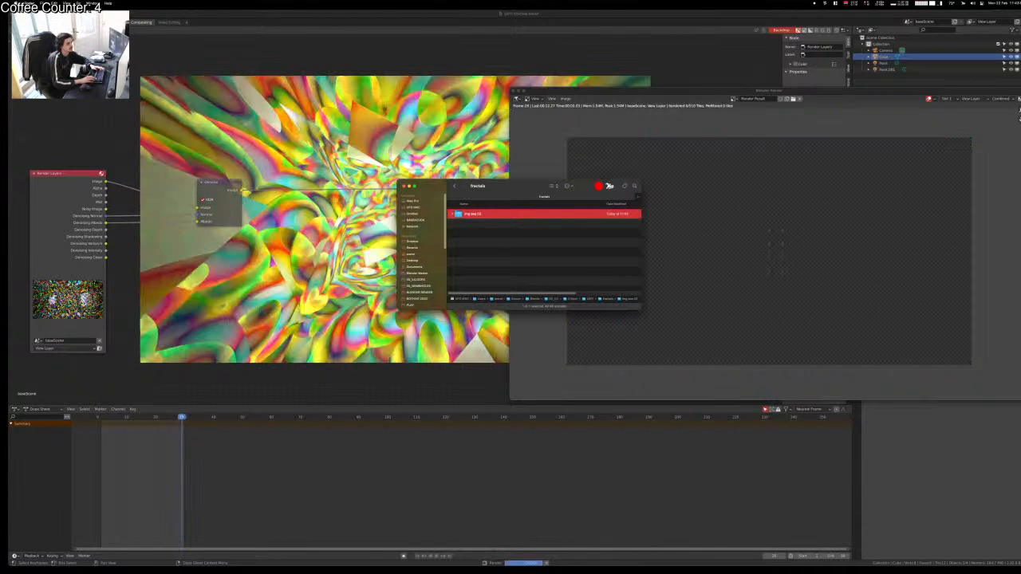
{"action": "key", "text": "super+Down"}
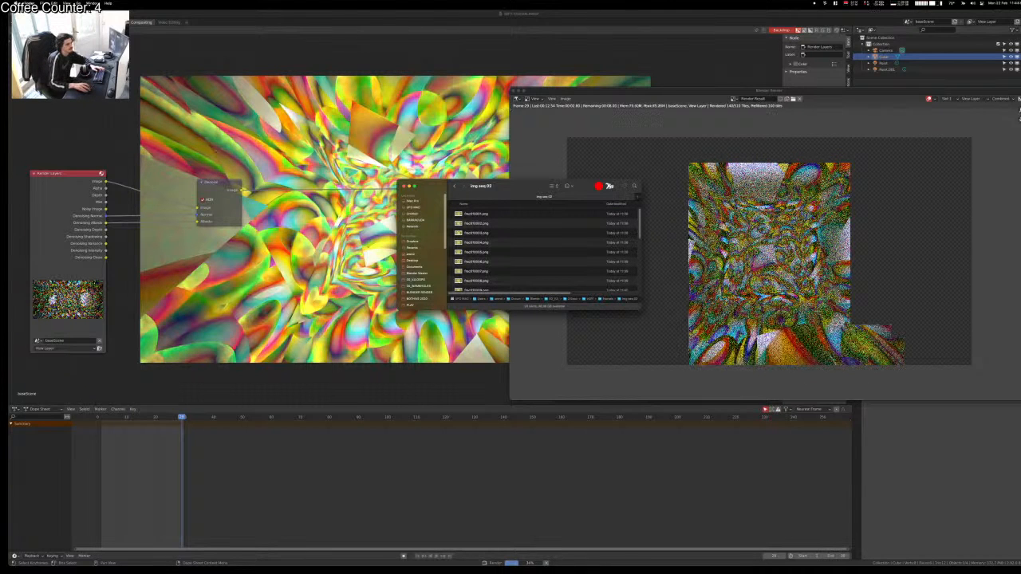
{"action": "left_click_drag", "start_coordinate": [511, 183], "coordinate": [332, 199]}
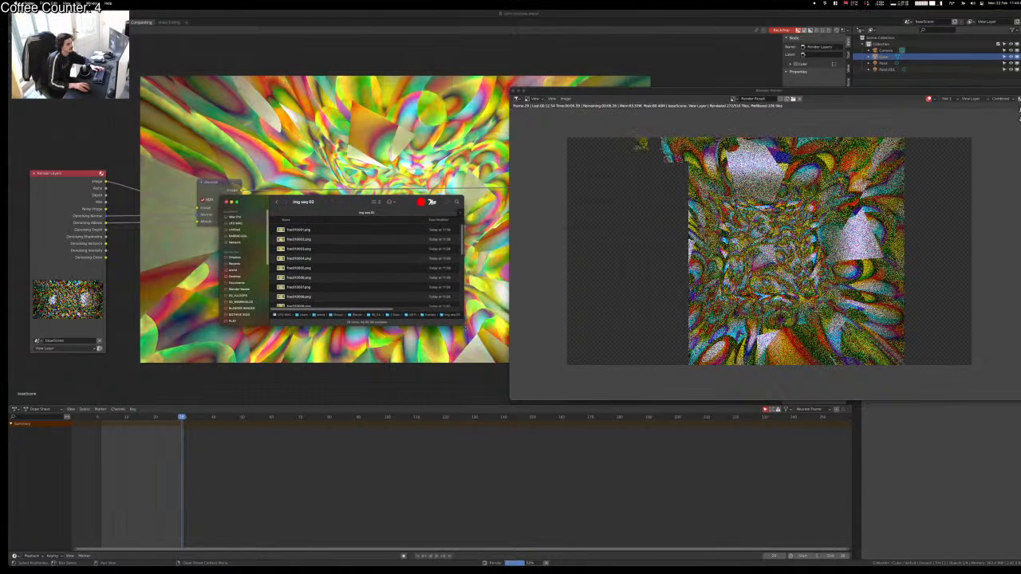
{"action": "left_click_drag", "start_coordinate": [464, 326], "coordinate": [582, 449]}
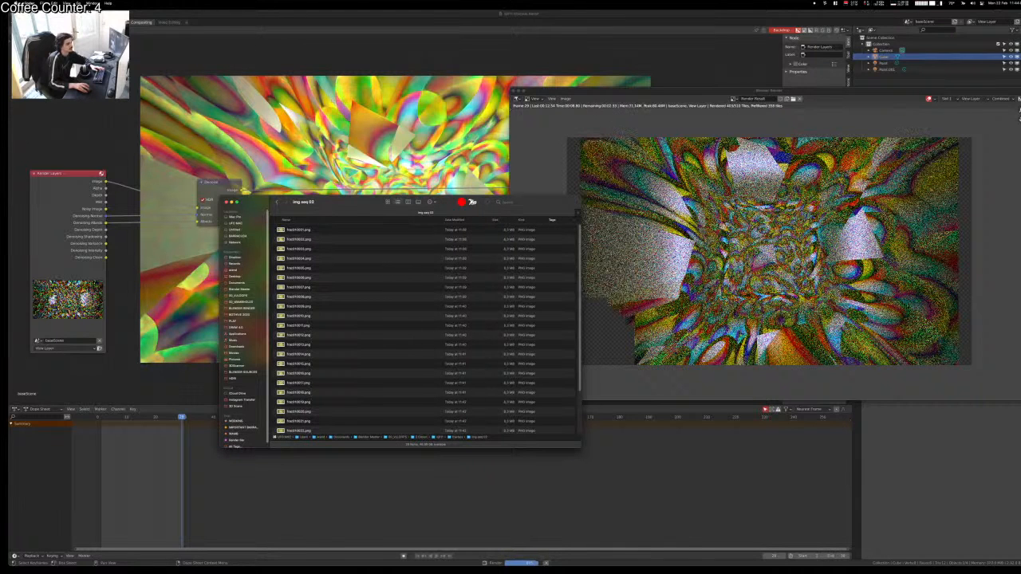
{"action": "left_click", "coordinate": [686, 255]}
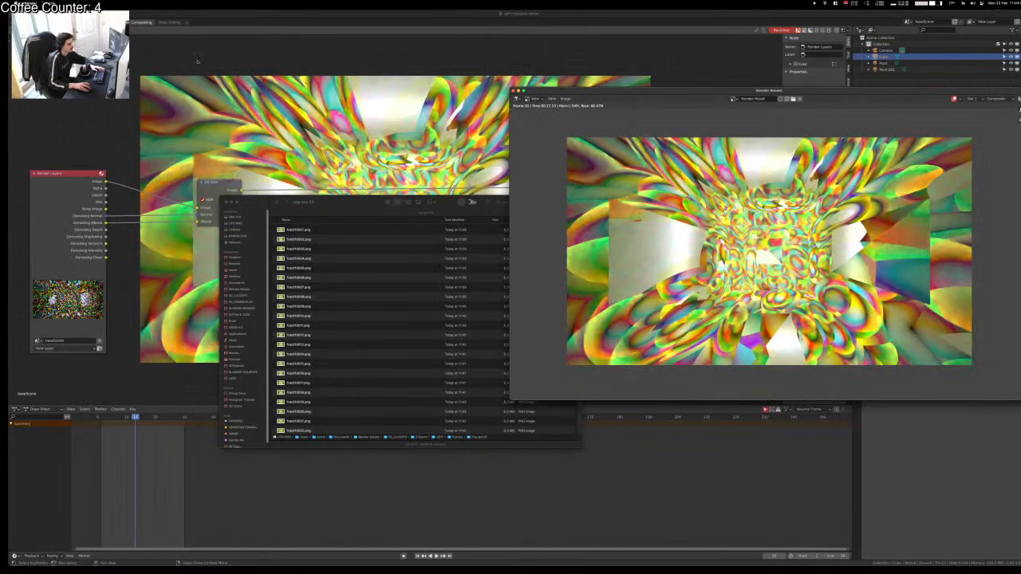
Step: In Video Editing, add all frac PNG frames from img seq 02 as an image strip and play it
{"action": "left_click", "coordinate": [197, 61]}
{"action": "left_click", "coordinate": [169, 22]}
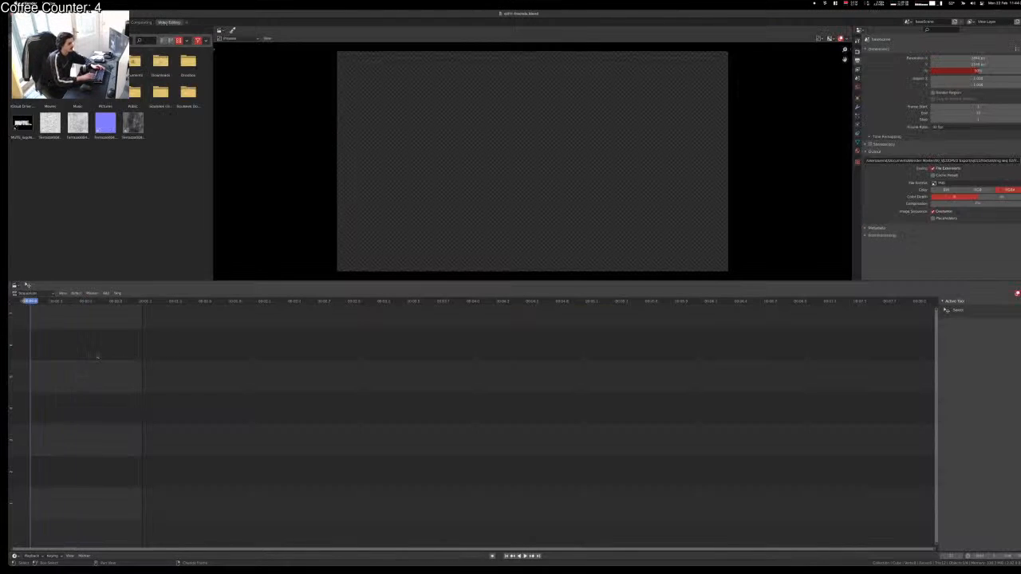
{"action": "key", "text": "shift+a"}
{"action": "key", "text": "i"}
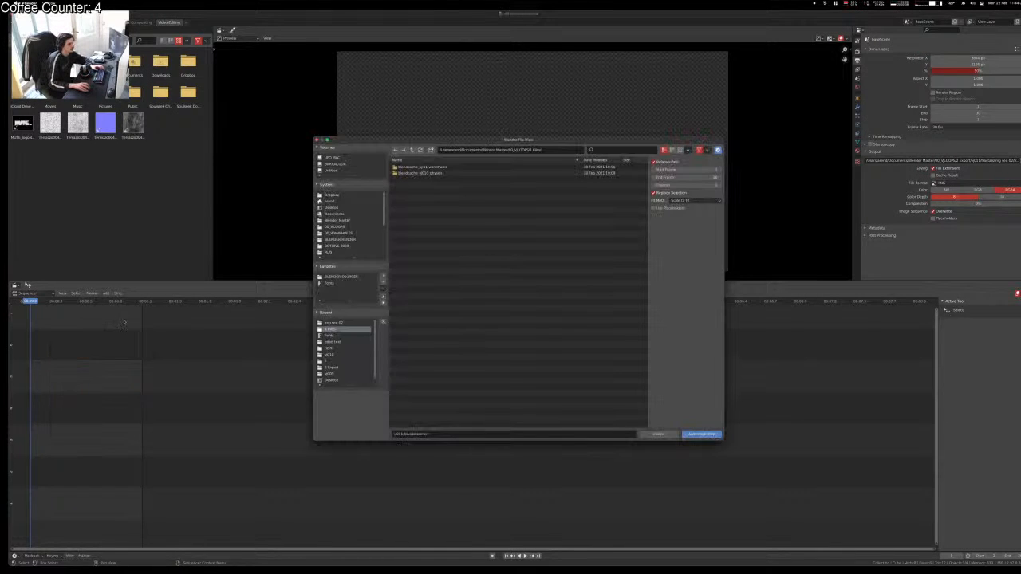
{"action": "key", "text": "super+Tab"}
{"action": "left_click_drag", "start_coordinate": [309, 230], "coordinate": [458, 253]}
{"action": "key", "text": "super+Tab"}
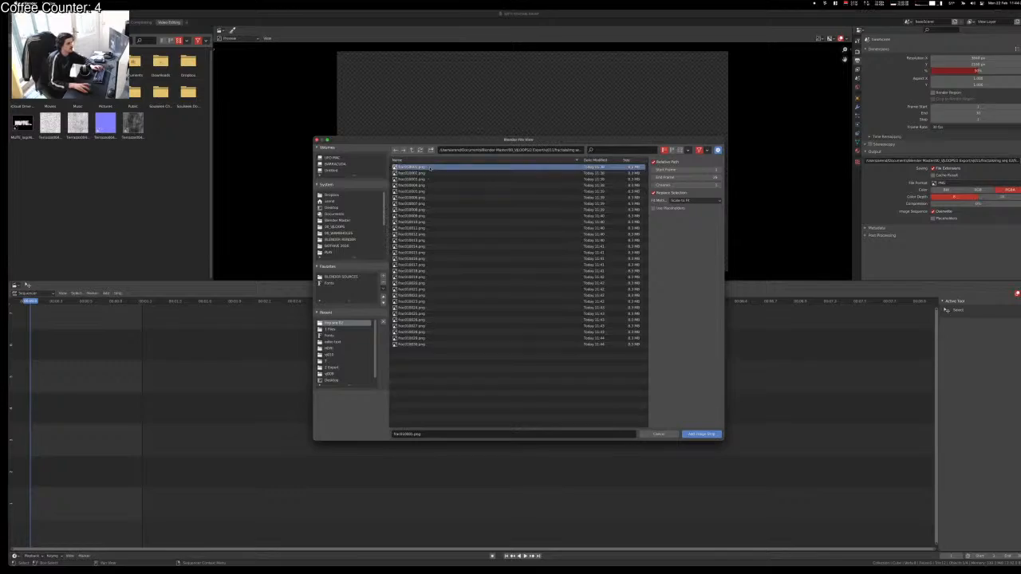
{"action": "key", "text": "a"}
{"action": "key", "text": "Return"}
{"action": "key", "text": "space"}
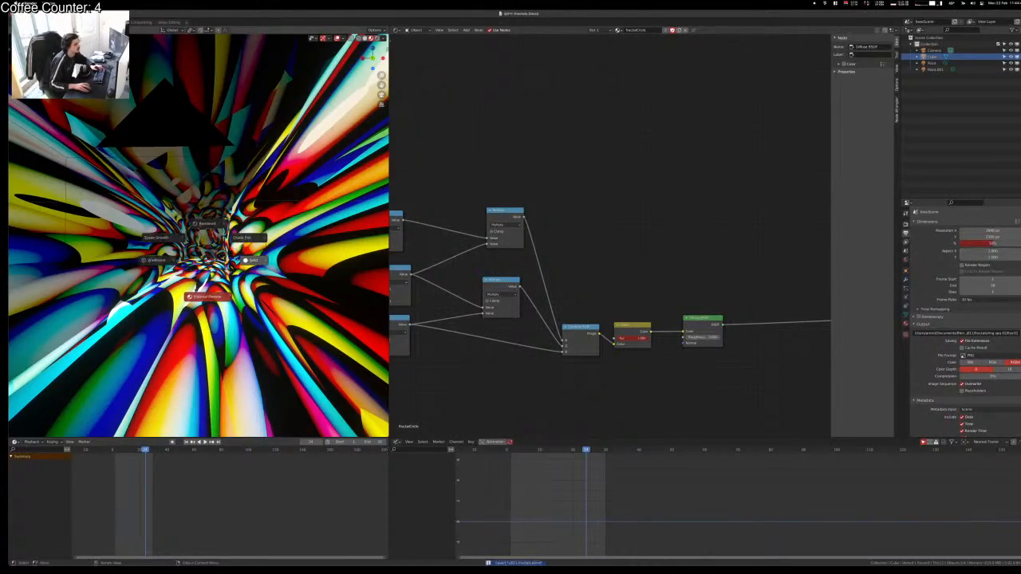
Step: Switch to solid shading, delete the Map Range value's driver, and play the tunnel animation
{"action": "left_click", "coordinate": [253, 260]}
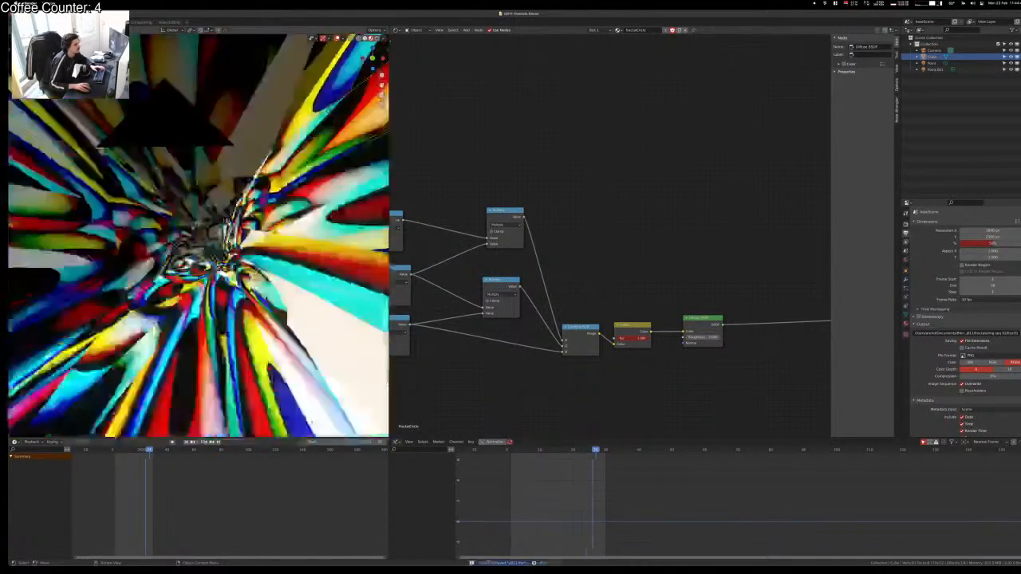
{"action": "mouse_move", "coordinate": [585, 195]}
{"action": "middle_mouse_down"}
{"action": "mouse_move", "coordinate": [677, 190]}
{"action": "mouse_move", "coordinate": [830, 89]}
{"action": "middle_mouse_up"}
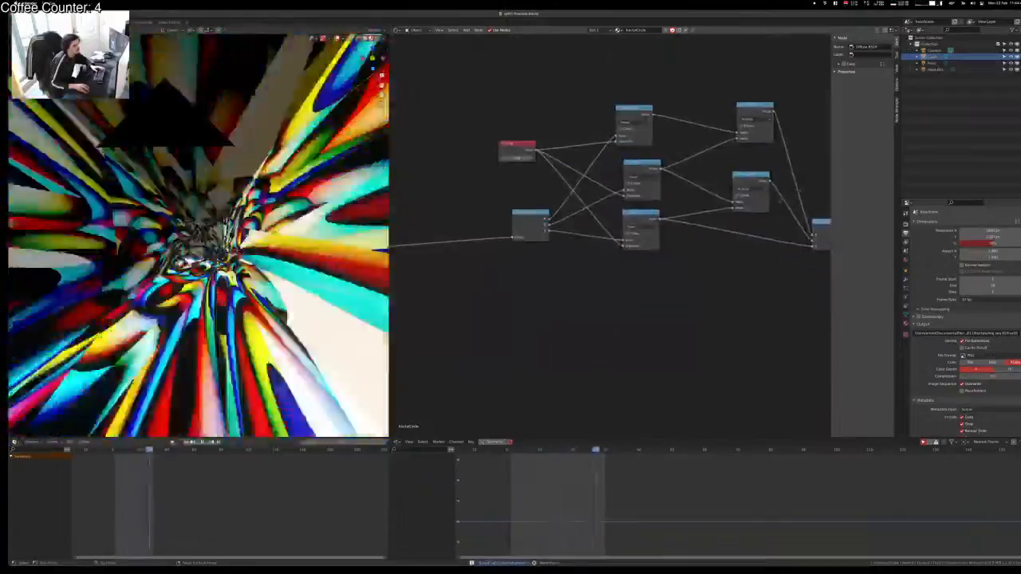
{"action": "mouse_move", "coordinate": [521, 291]}
{"action": "middle_mouse_down"}
{"action": "mouse_move", "coordinate": [726, 278]}
{"action": "mouse_move", "coordinate": [811, 261]}
{"action": "mouse_move", "coordinate": [692, 290]}
{"action": "middle_mouse_up"}
{"action": "mouse_move", "coordinate": [609, 308]}
{"action": "middle_mouse_down"}
{"action": "mouse_move", "coordinate": [683, 312]}
{"action": "mouse_move", "coordinate": [784, 351]}
{"action": "middle_mouse_up"}
{"action": "mouse_move", "coordinate": [639, 355]}
{"action": "middle_mouse_down"}
{"action": "mouse_move", "coordinate": [725, 348]}
{"action": "mouse_move", "coordinate": [647, 371]}
{"action": "middle_mouse_up"}
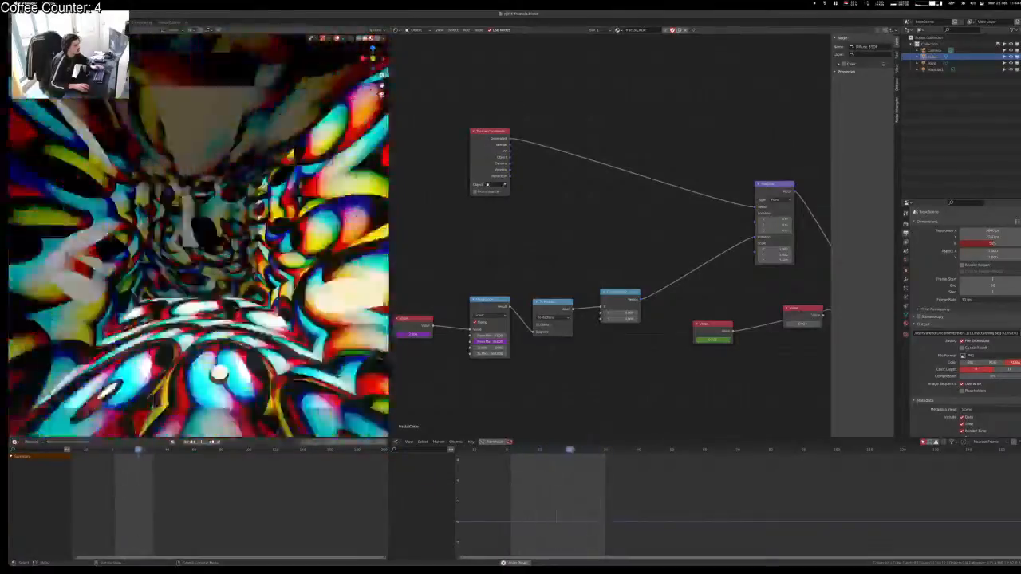
{"action": "middle_click_drag", "start_coordinate": [627, 252], "coordinate": [584, 244]}
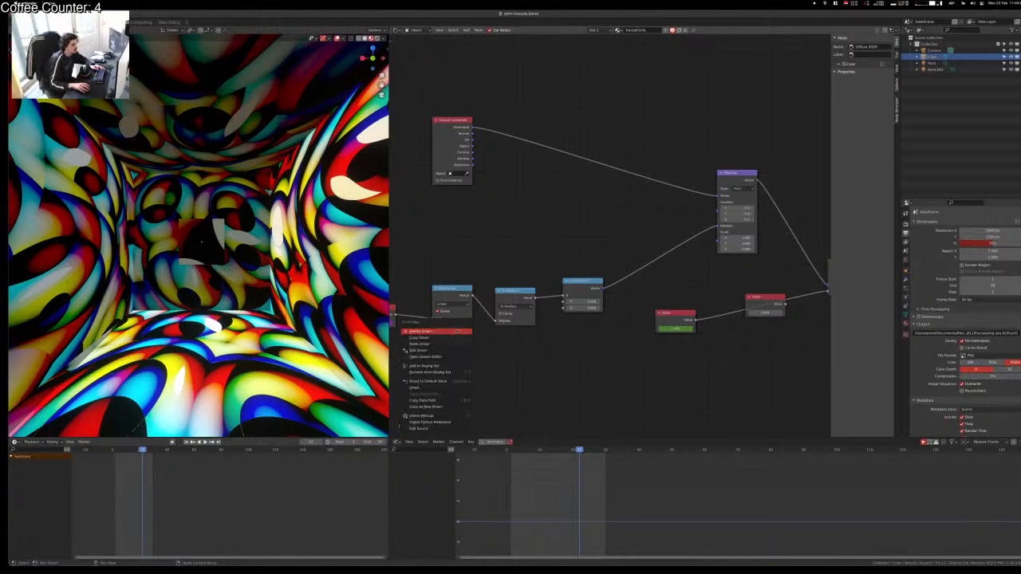
{"action": "left_click", "coordinate": [458, 331]}
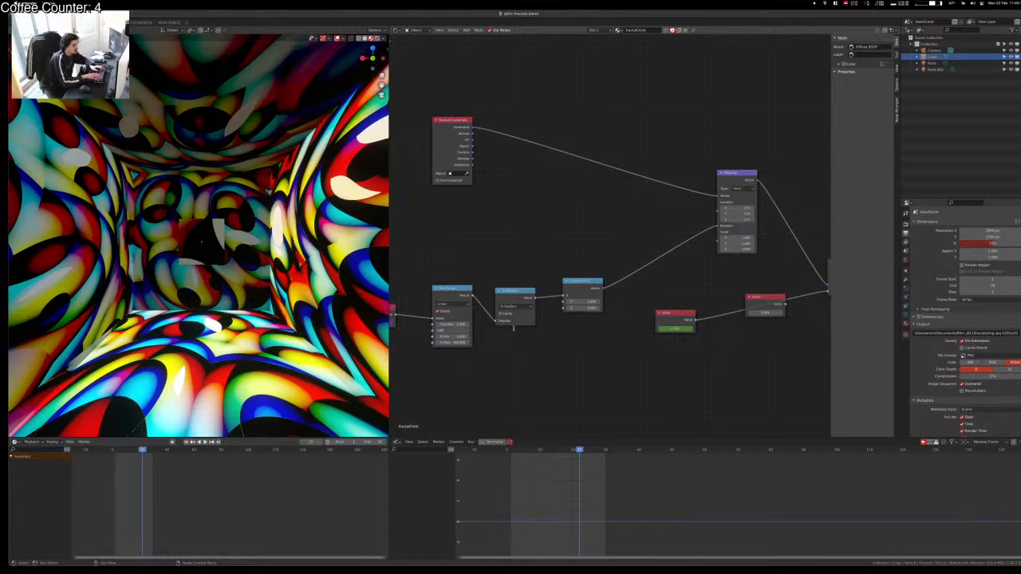
{"action": "key", "text": "space"}
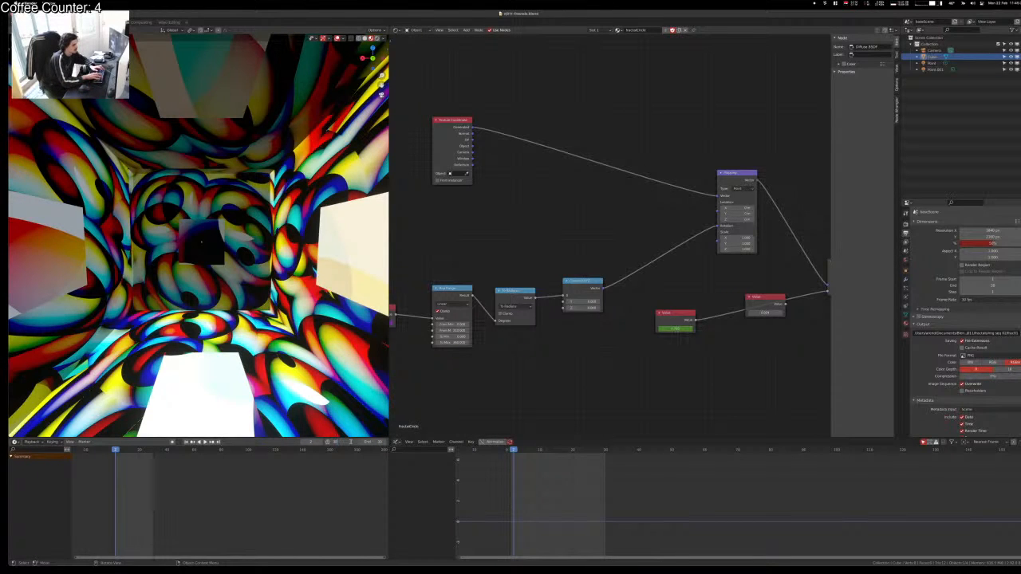
Step: Set the frame range to 30–60 and play it back
{"action": "key", "text": "Tab"}
{"action": "type", "text": "60"}
{"action": "key", "text": "Return"}
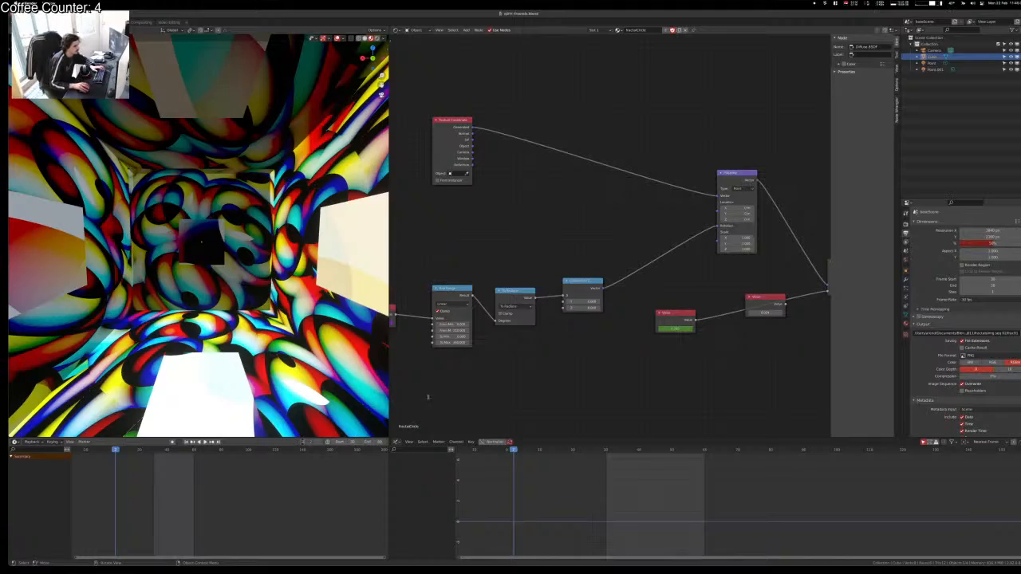
{"action": "key", "text": "space"}
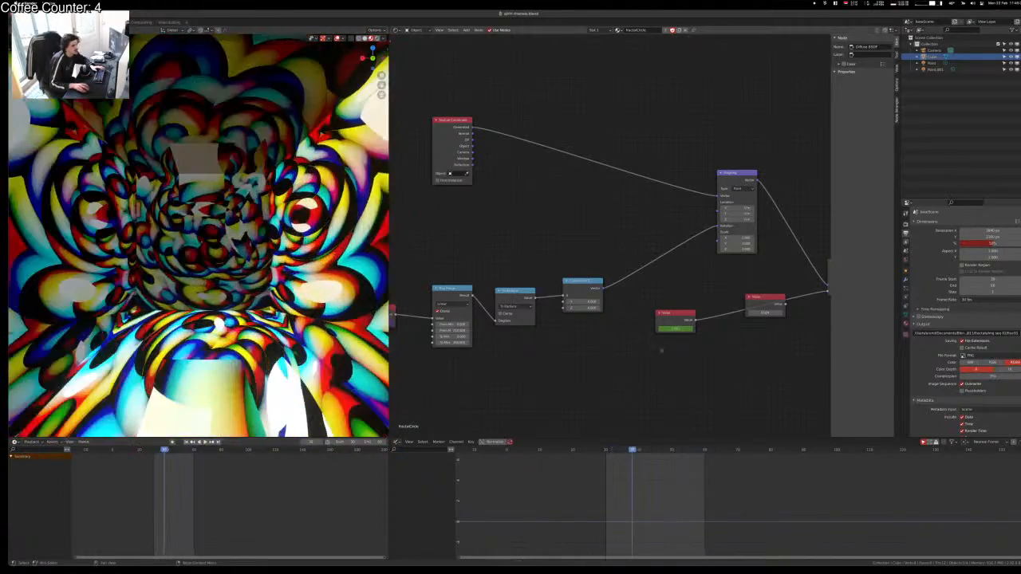
Step: Review the Scene, Output and Render settings, then render the current frame with F12
{"action": "left_click", "coordinate": [906, 241]}
{"action": "left_click", "coordinate": [906, 252]}
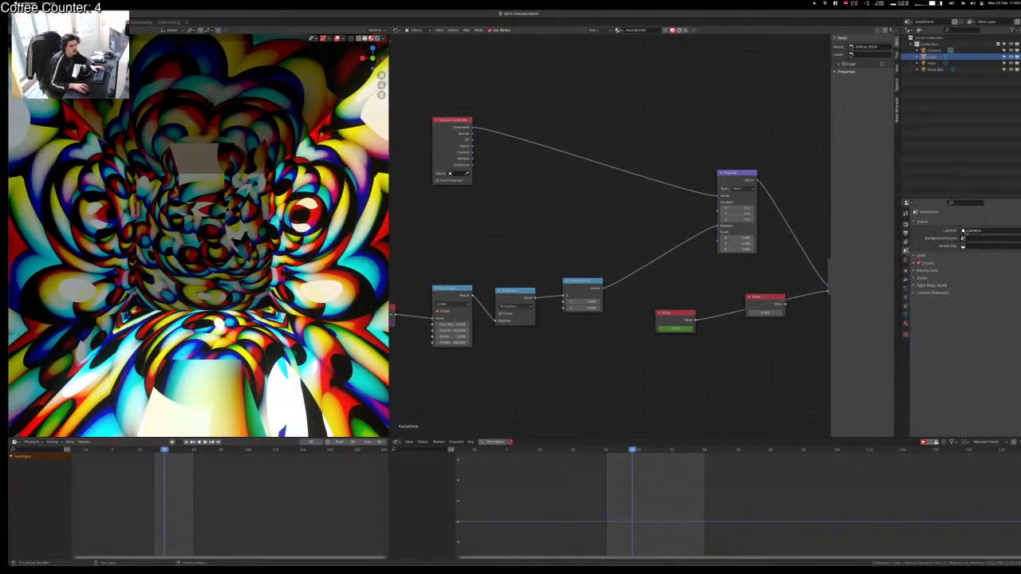
{"action": "left_click", "coordinate": [906, 233]}
{"action": "left_click", "coordinate": [906, 225]}
{"action": "left_click", "coordinate": [906, 232]}
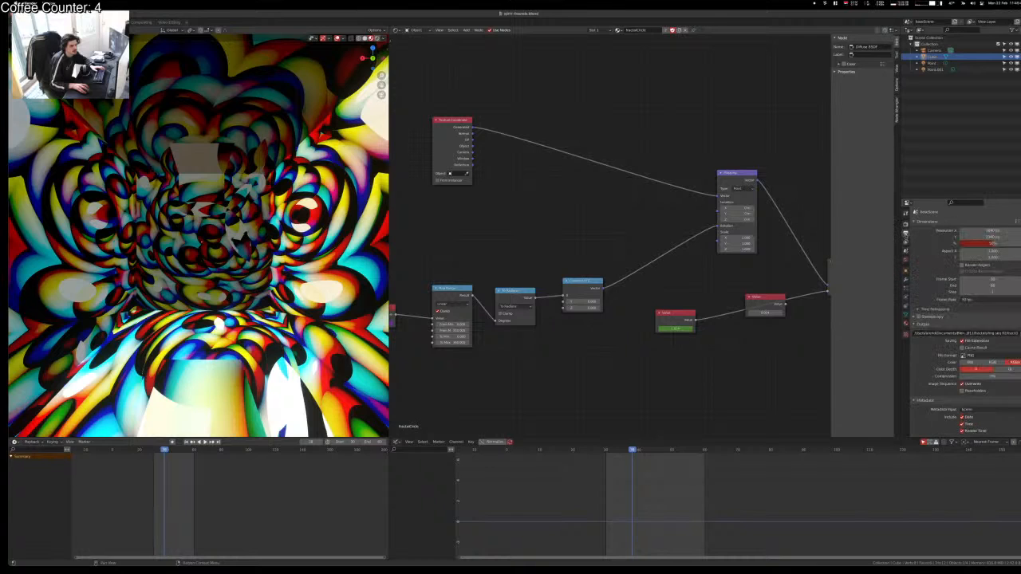
{"action": "left_click", "coordinate": [906, 224]}
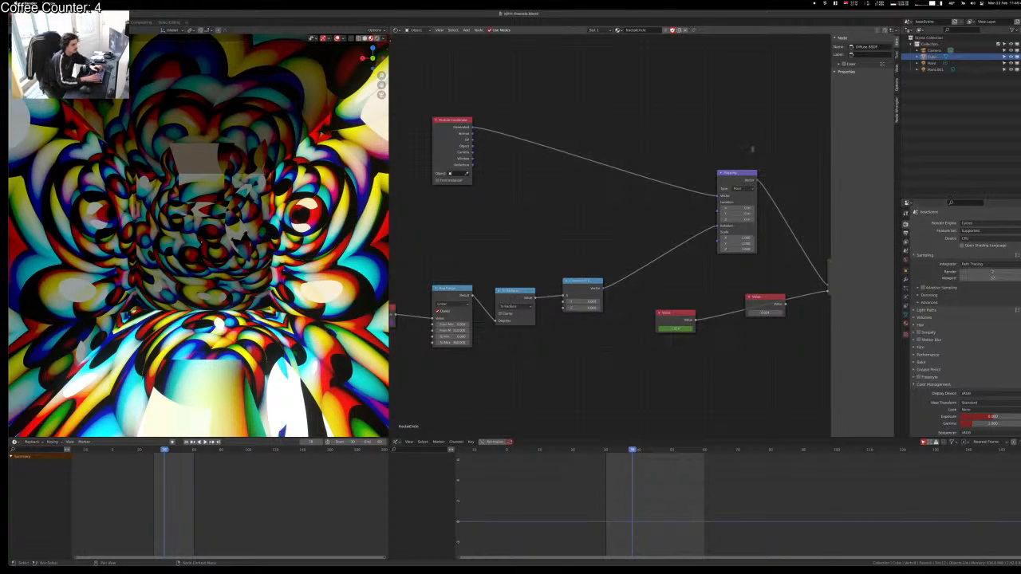
{"action": "key", "text": "F12"}
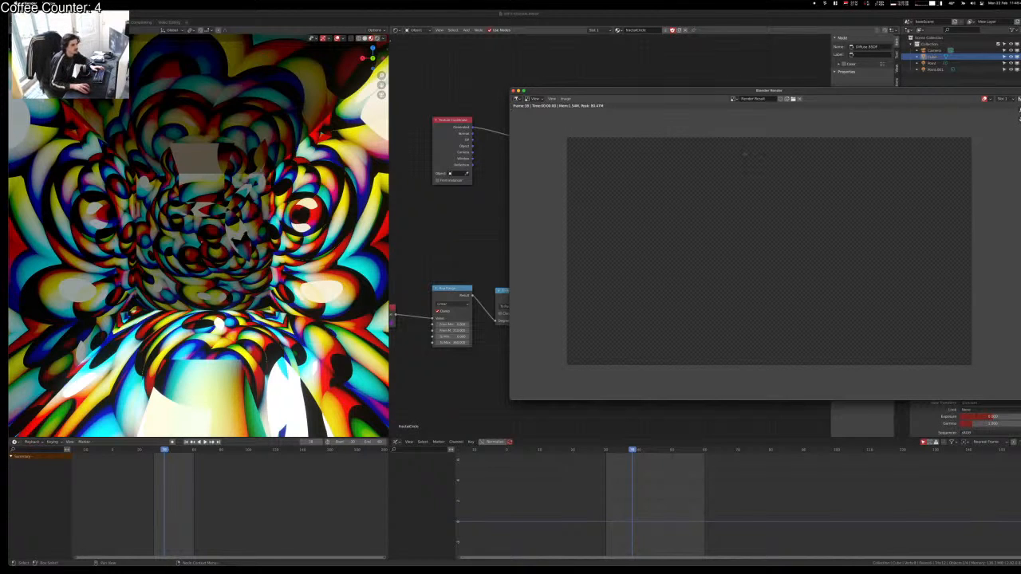
Step: In the Video Editing workspace, delete the old clip strip from the sequencer
{"action": "left_click_drag", "start_coordinate": [632, 93], "coordinate": [221, 119]}
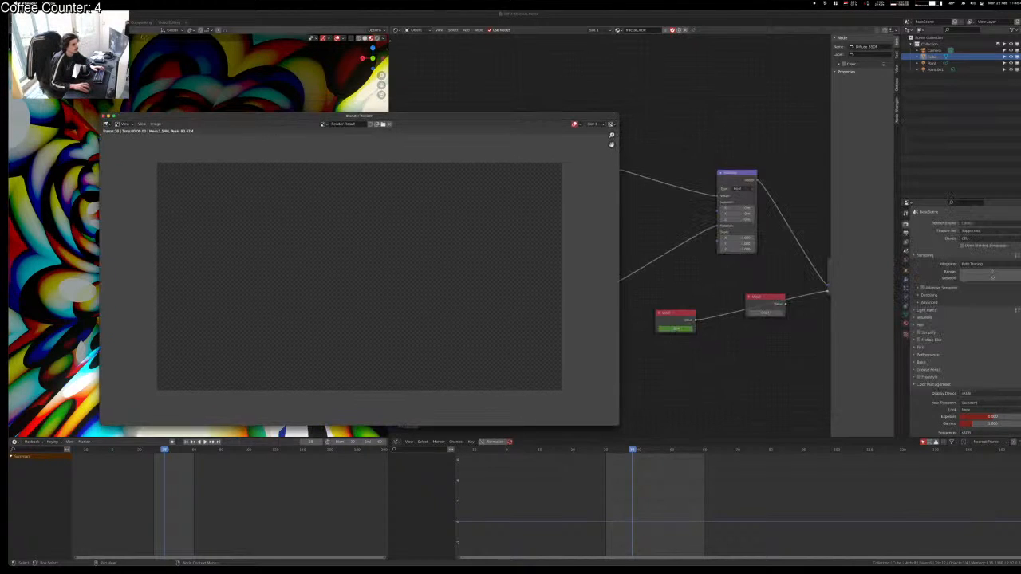
{"action": "left_click", "coordinate": [169, 21]}
{"action": "left_click", "coordinate": [96, 503]}
{"action": "key", "text": "Delete"}
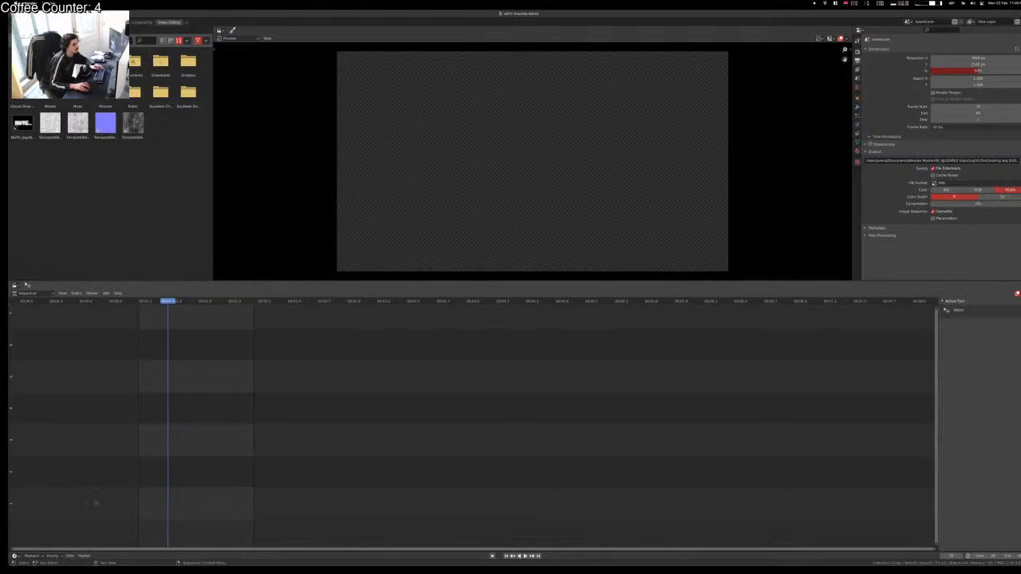
Step: Test-render a frame of the tunnel with F12, inspect it, and close the render window
{"action": "key", "text": "F12"}
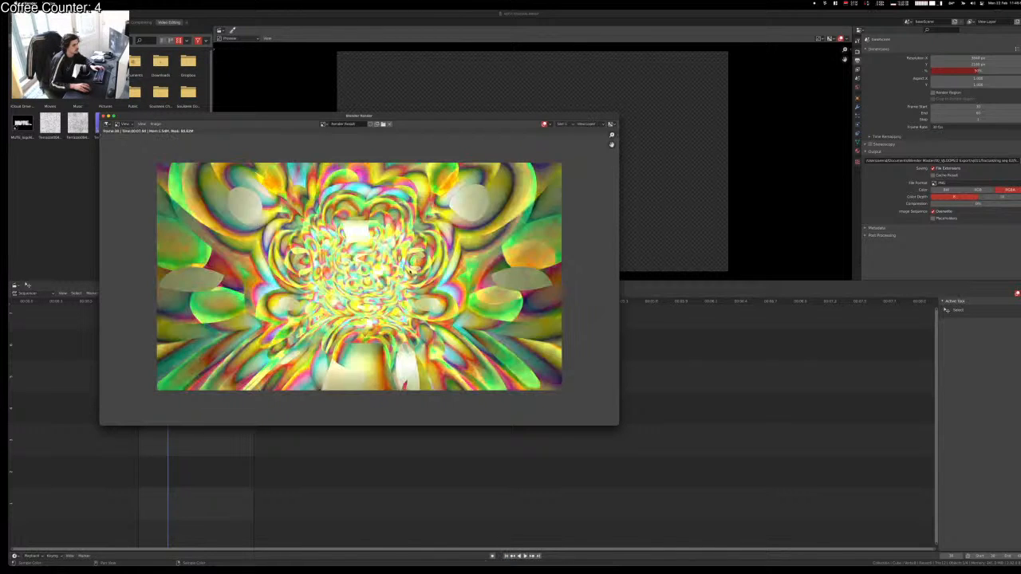
{"action": "scroll", "coordinate": [409, 278], "scroll_direction": "up", "scroll_amount": 3}
{"action": "scroll", "coordinate": [408, 278], "scroll_direction": "down", "scroll_amount": 3}
{"action": "scroll", "coordinate": [408, 277], "scroll_direction": "up", "scroll_amount": 4}
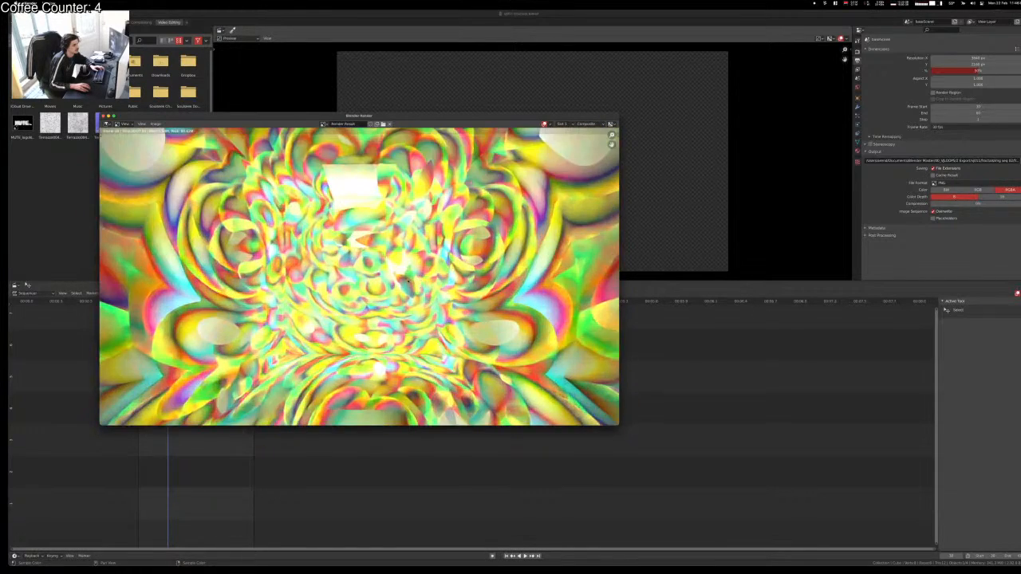
{"action": "scroll", "coordinate": [408, 280], "scroll_direction": "up", "scroll_amount": 2}
{"action": "scroll", "coordinate": [408, 279], "scroll_direction": "down", "scroll_amount": 4}
{"action": "scroll", "coordinate": [408, 281], "scroll_direction": "up", "scroll_amount": 1}
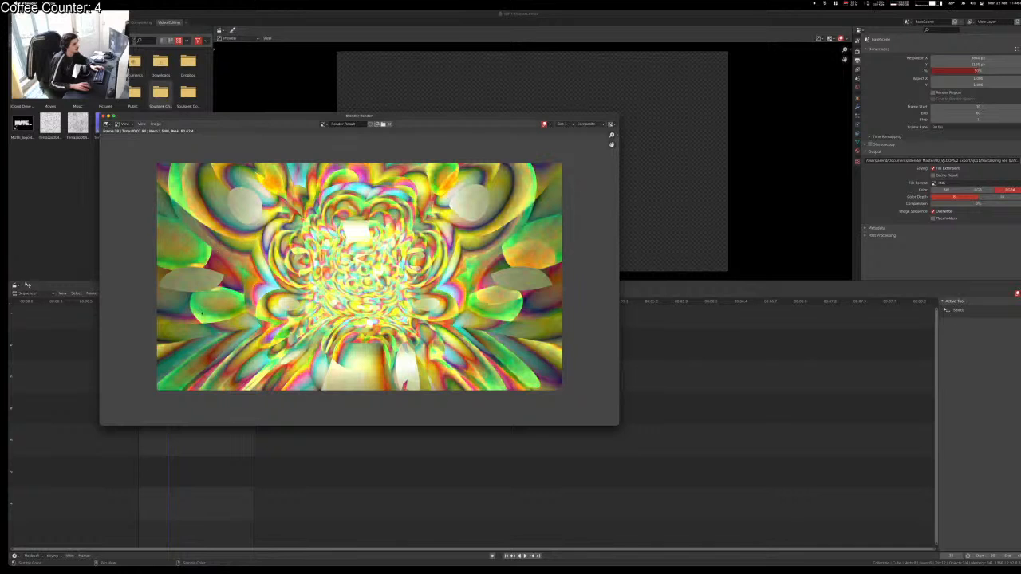
{"action": "left_click", "coordinate": [105, 117]}
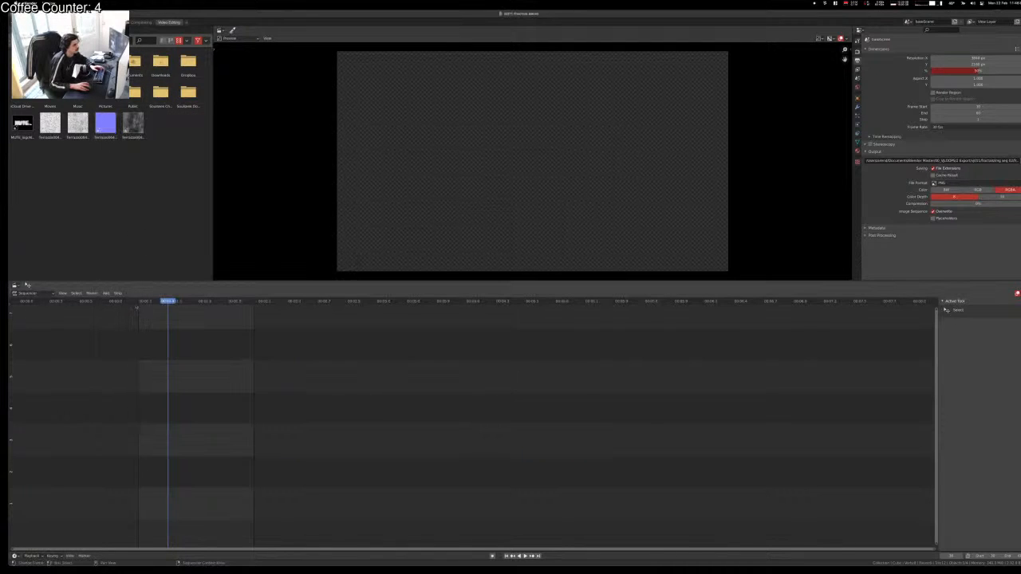
Step: Save the project and look over the previously rendered PNG frames in the output folder
{"action": "key", "text": "super+s"}
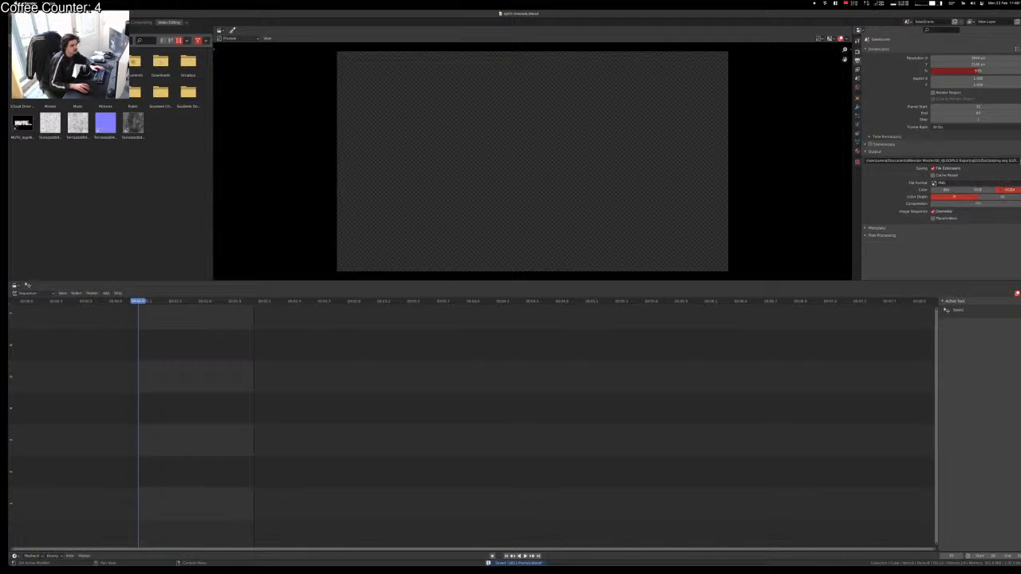
{"action": "left_click", "coordinate": [1018, 161]}
{"action": "left_click", "coordinate": [476, 168]}
{"action": "key", "text": "a"}
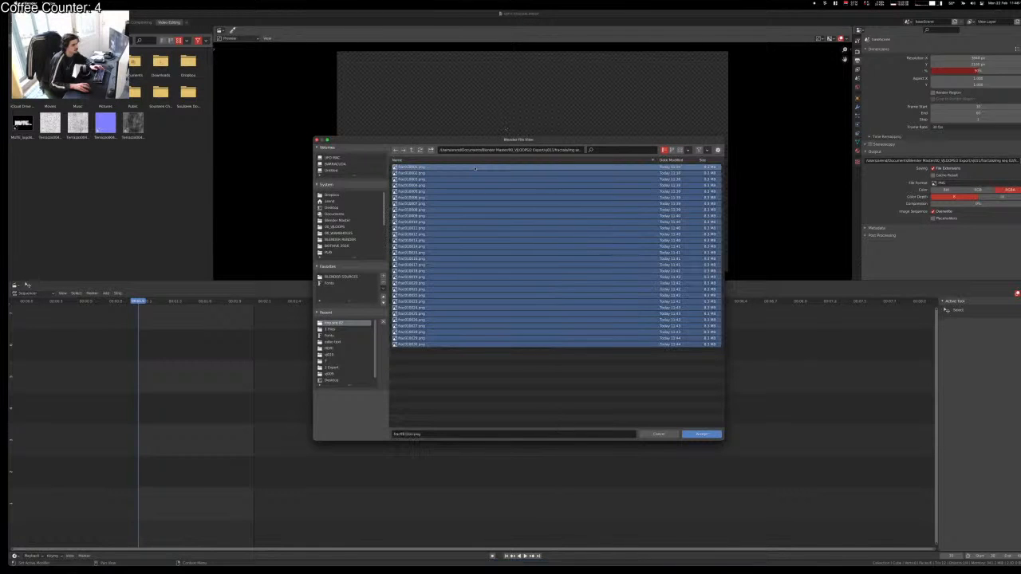
{"action": "key", "text": "Return"}
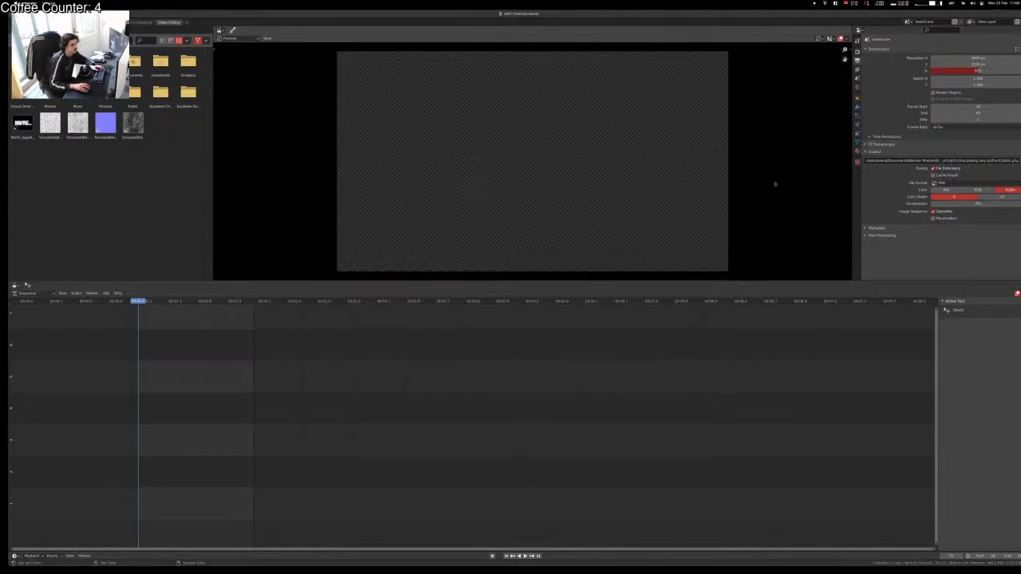
Step: Point the render output path to a new frac-prefixed file name in the PNG frames folder
{"action": "left_click", "coordinate": [1016, 161]}
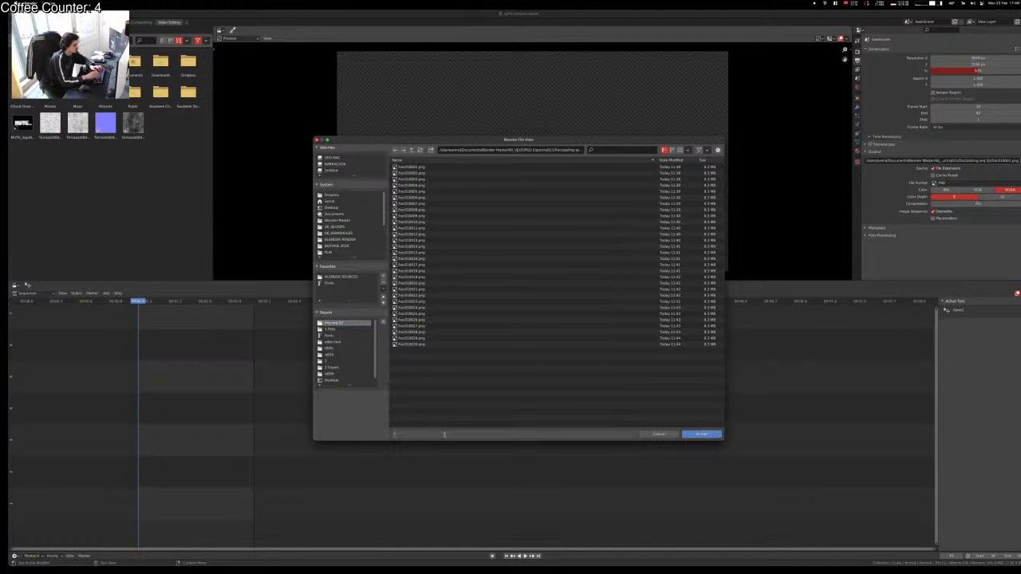
{"action": "left_click", "coordinate": [444, 434]}
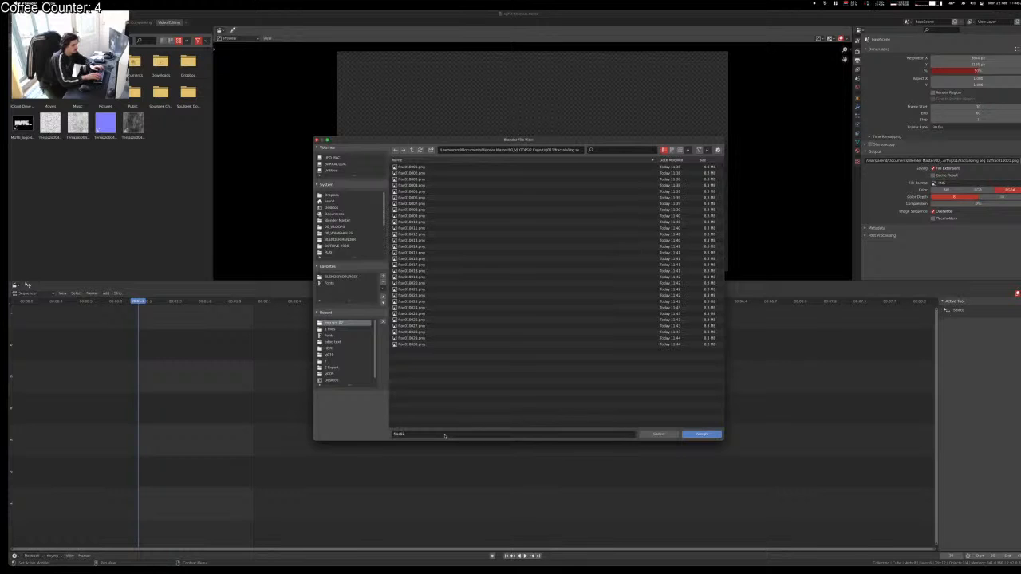
{"action": "left_click", "coordinate": [713, 436]}
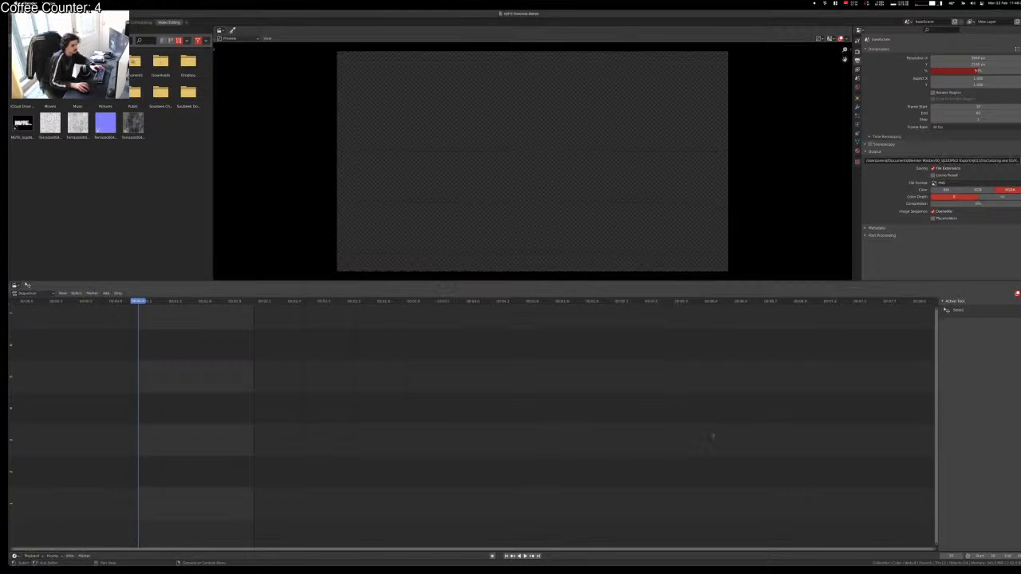
Step: Render the full 30–60 frame animation to image files with Ctrl+F12
{"action": "key", "text": "ctrl+F12"}
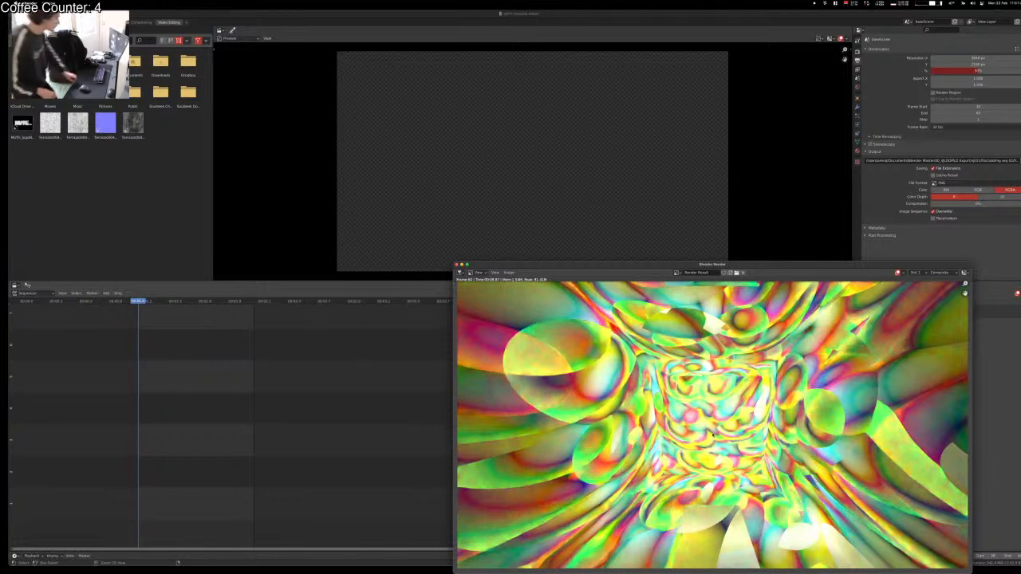
Step: Add the whole range of rendered PNG frames to the sequencer as one image strip
{"action": "left_click", "coordinate": [395, 163]}
{"action": "key", "text": "shift+a"}
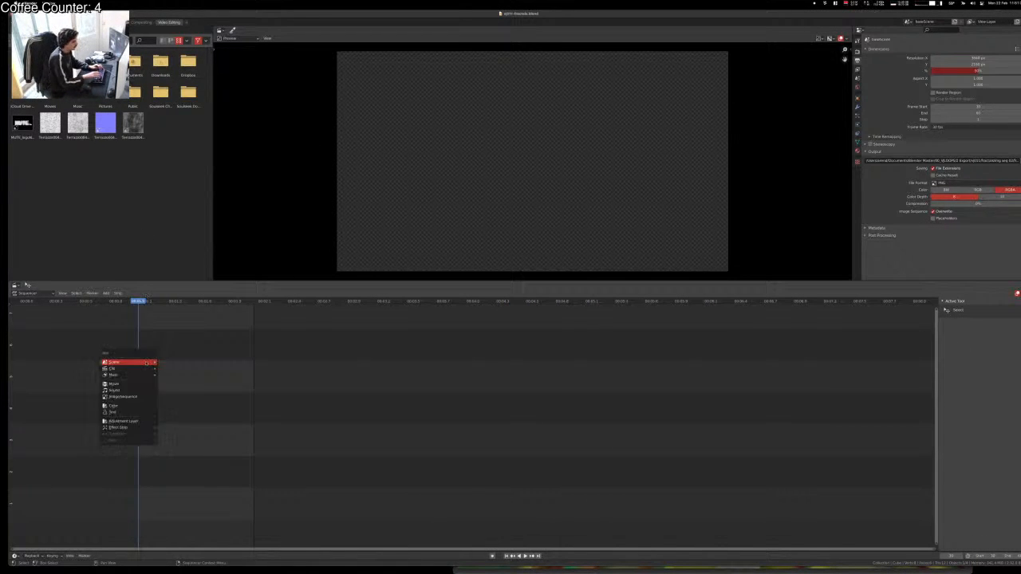
{"action": "left_click", "coordinate": [144, 363]}
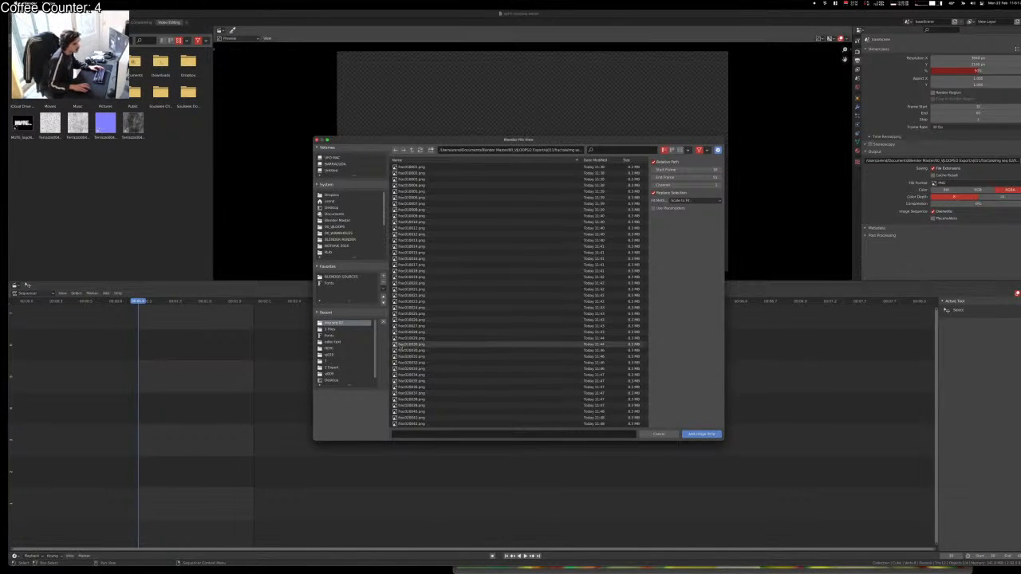
{"action": "left_click", "coordinate": [444, 350]}
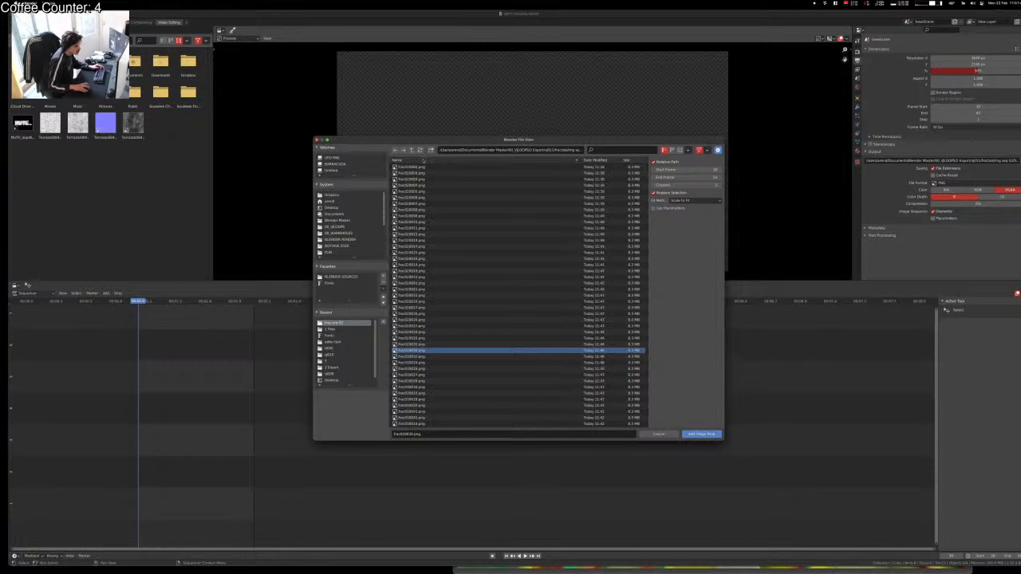
{"action": "scroll", "coordinate": [441, 385], "scroll_direction": "down", "scroll_amount": 6}
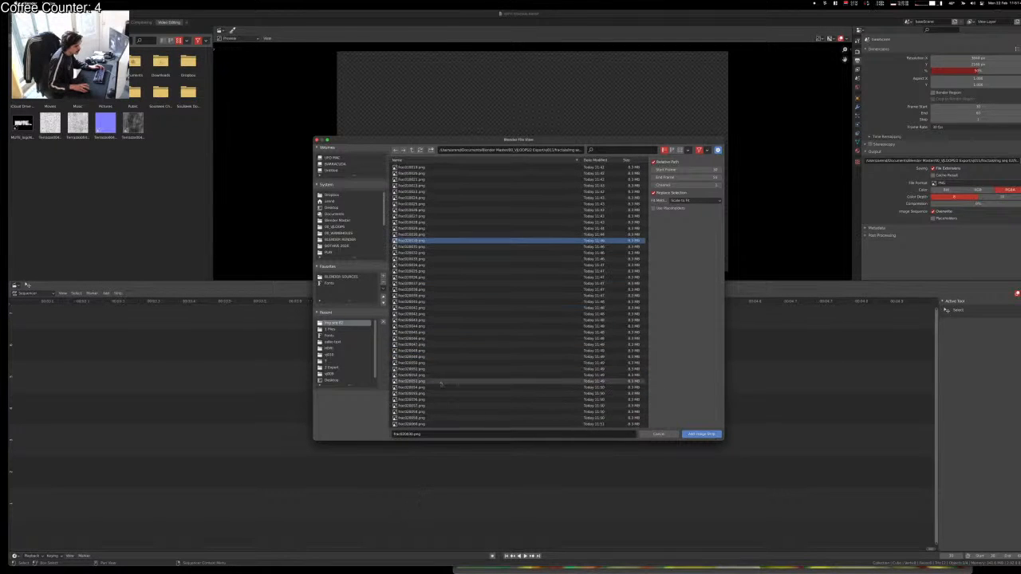
{"action": "left_click", "coordinate": [479, 423], "text": "shift"}
{"action": "left_click", "coordinate": [687, 433]}
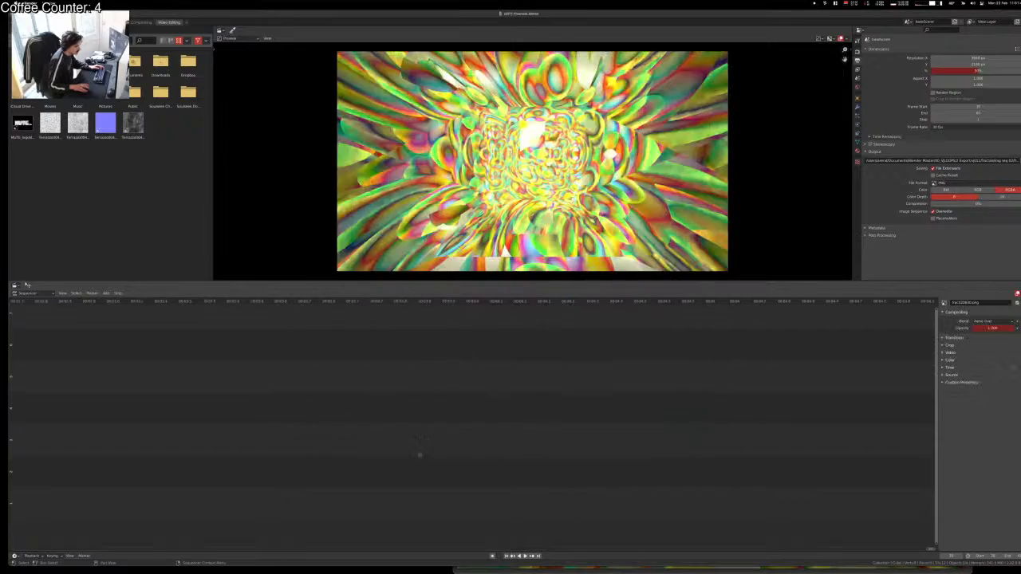
Step: Play back and scrub through the image strip, then return to the node-editing layout
{"action": "scroll", "coordinate": [420, 456], "scroll_direction": "down", "scroll_amount": 3}
{"action": "middle_click_drag", "start_coordinate": [471, 452], "coordinate": [661, 428]}
{"action": "key", "text": "space"}
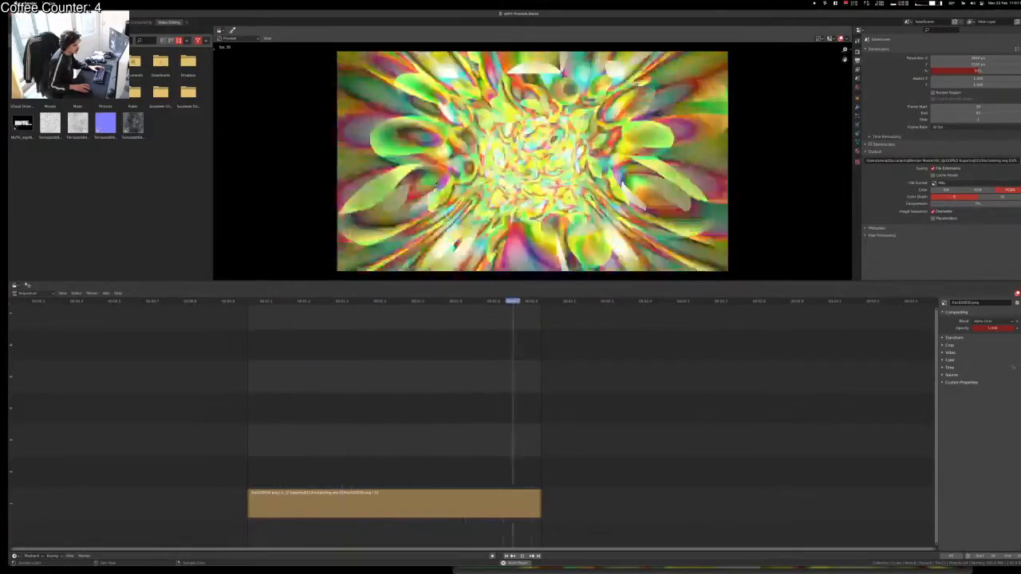
{"action": "scroll", "coordinate": [484, 146], "scroll_direction": "up", "scroll_amount": 3}
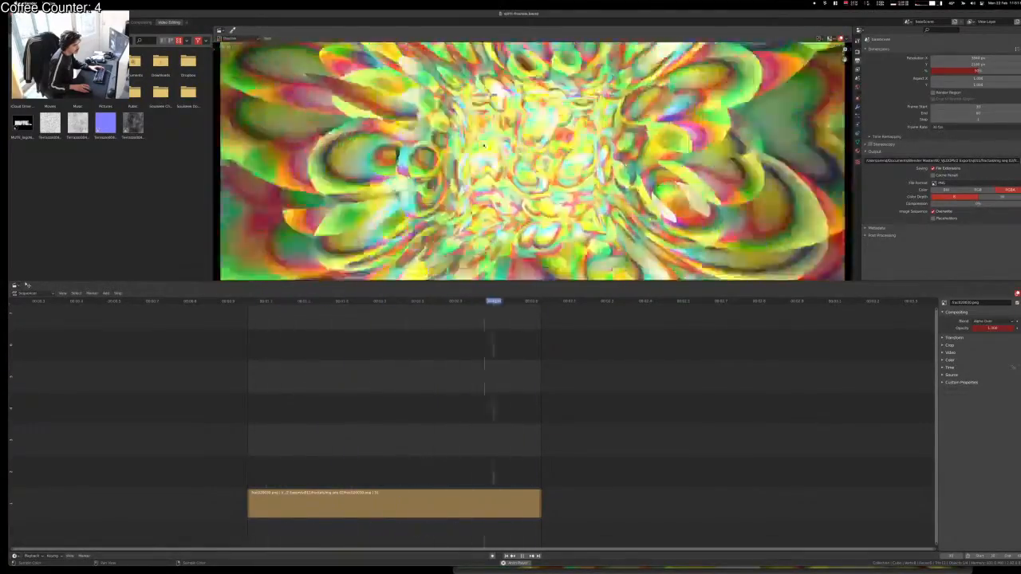
{"action": "scroll", "coordinate": [484, 146], "scroll_direction": "down", "scroll_amount": 1}
{"action": "scroll", "coordinate": [485, 146], "scroll_direction": "down", "scroll_amount": 1}
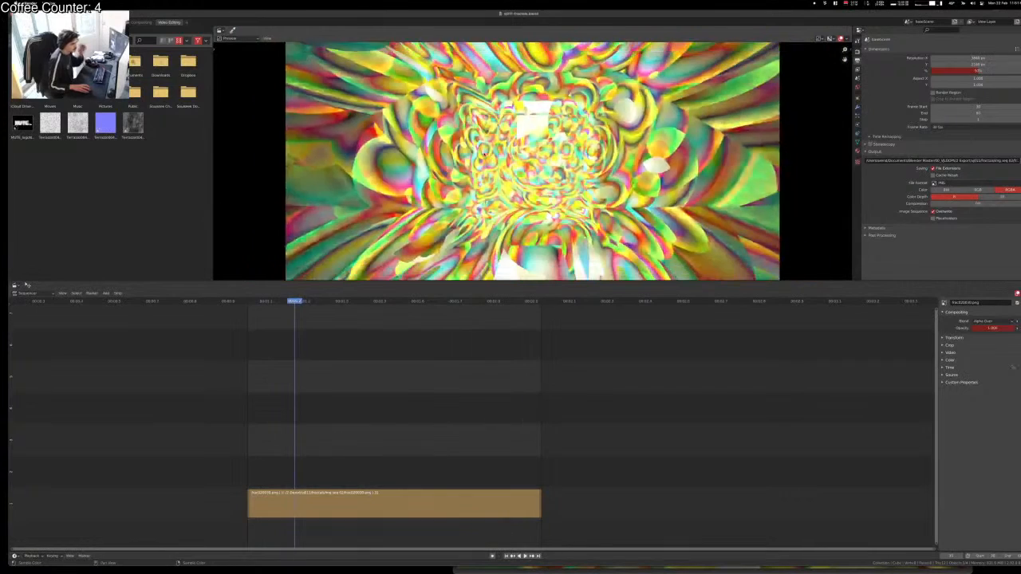
{"action": "scroll", "coordinate": [484, 145], "scroll_direction": "down", "scroll_amount": 2}
{"action": "scroll", "coordinate": [485, 152], "scroll_direction": "up", "scroll_amount": 2}
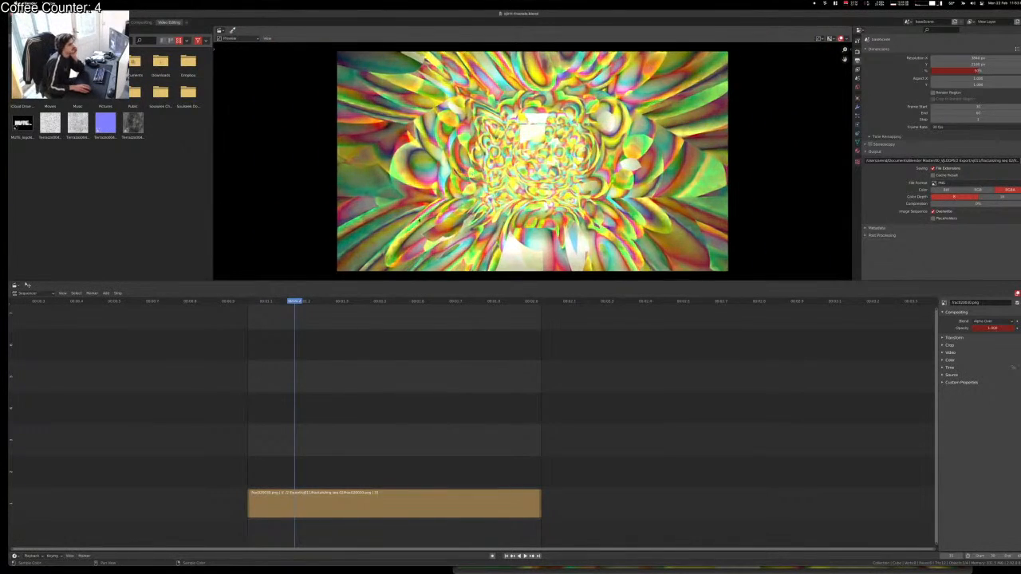
{"action": "scroll", "coordinate": [485, 152], "scroll_direction": "down", "scroll_amount": 1}
{"action": "mouse_move", "coordinate": [317, 305]}
{"action": "left_mouse_down"}
{"action": "mouse_move", "coordinate": [513, 308]}
{"action": "mouse_move", "coordinate": [304, 309]}
{"action": "left_mouse_up"}
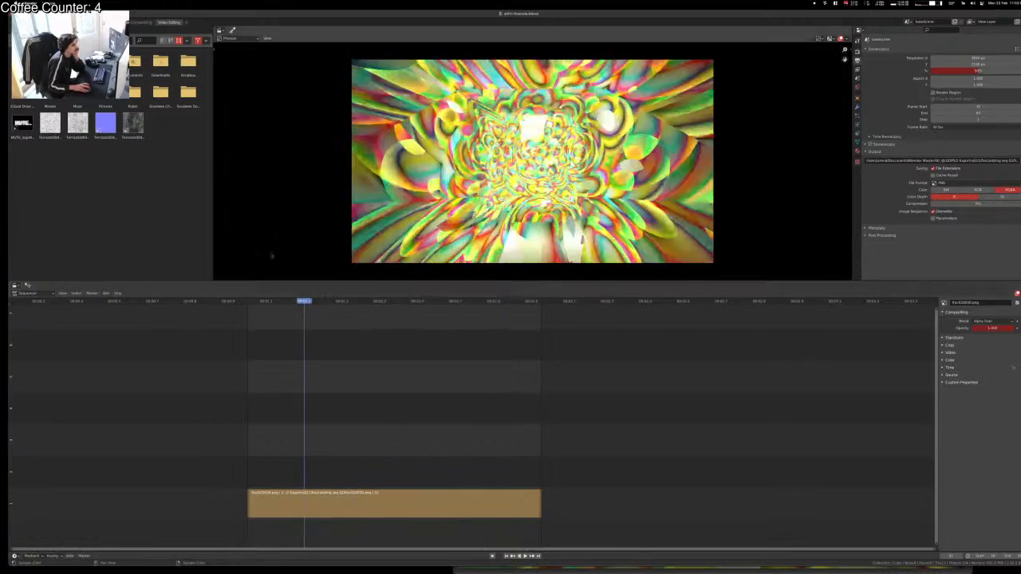
{"action": "left_click", "coordinate": [86, 23]}
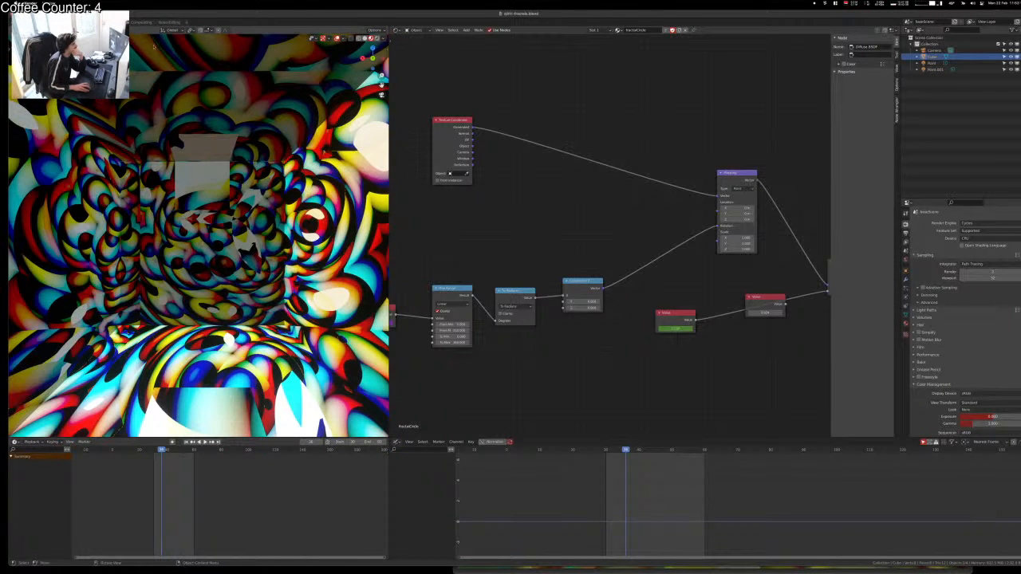
Step: Zoom and orbit out of the camera view to see the textured box from above
{"action": "scroll", "coordinate": [249, 341], "scroll_direction": "down", "scroll_amount": 3}
{"action": "scroll", "coordinate": [249, 341], "scroll_direction": "up", "scroll_amount": 2}
{"action": "scroll", "coordinate": [249, 341], "scroll_direction": "down", "scroll_amount": 4}
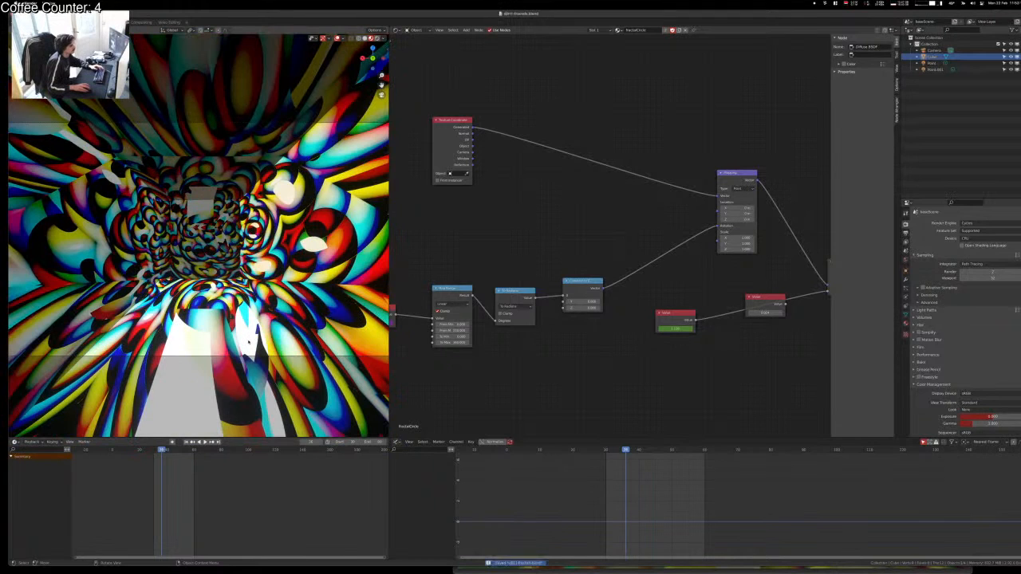
{"action": "middle_click_drag", "start_coordinate": [249, 342], "coordinate": [217, 305]}
{"action": "scroll", "coordinate": [251, 354], "scroll_direction": "down", "scroll_amount": 3}
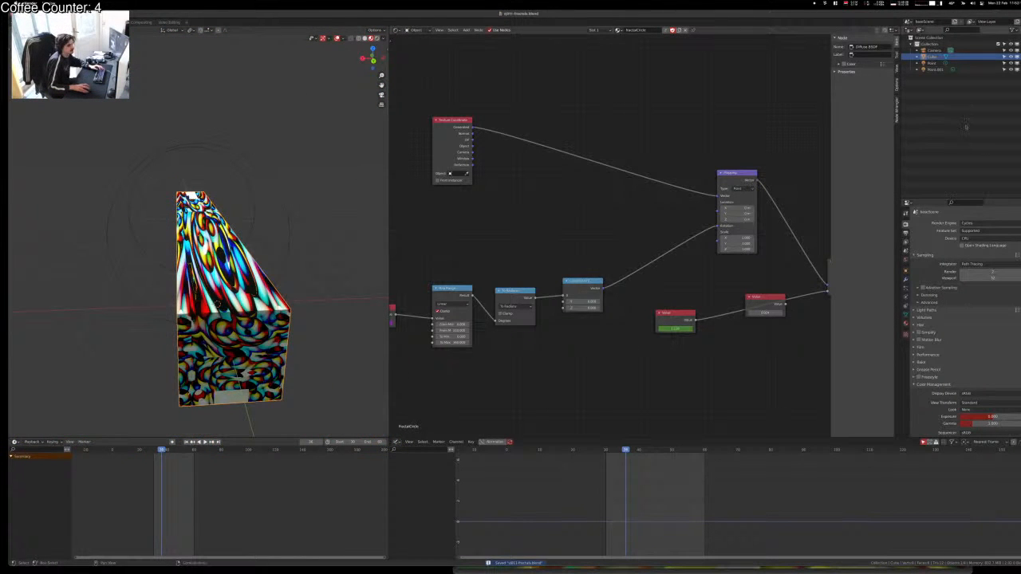
Step: Move both point lights, the old camera and the box into a new collection
{"action": "left_click", "coordinate": [933, 70]}
{"action": "left_click", "coordinate": [932, 61], "text": "ctrl"}
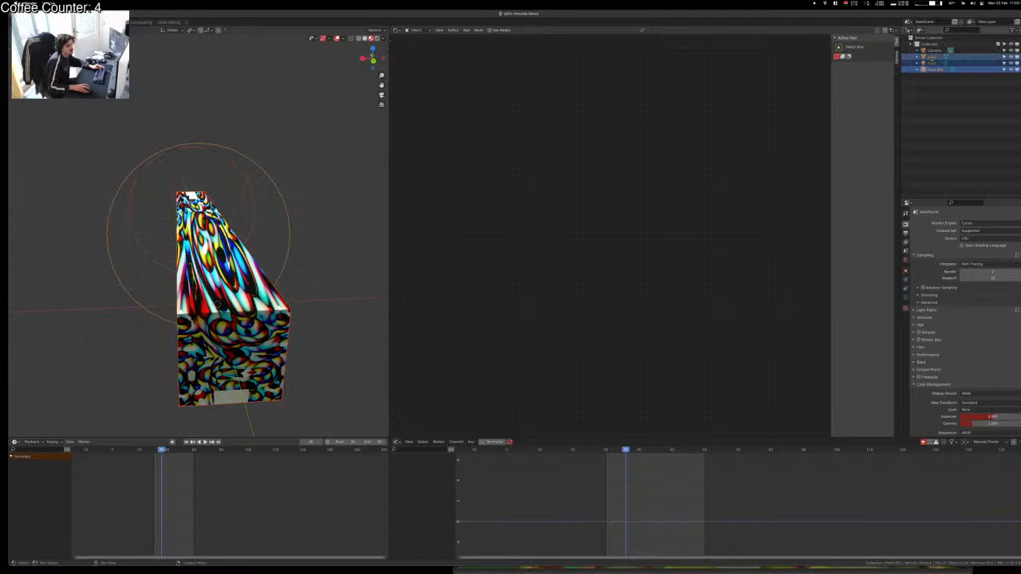
{"action": "left_click", "coordinate": [927, 50], "text": "ctrl"}
{"action": "left_click", "coordinate": [932, 57], "text": "ctrl"}
{"action": "key", "text": "m"}
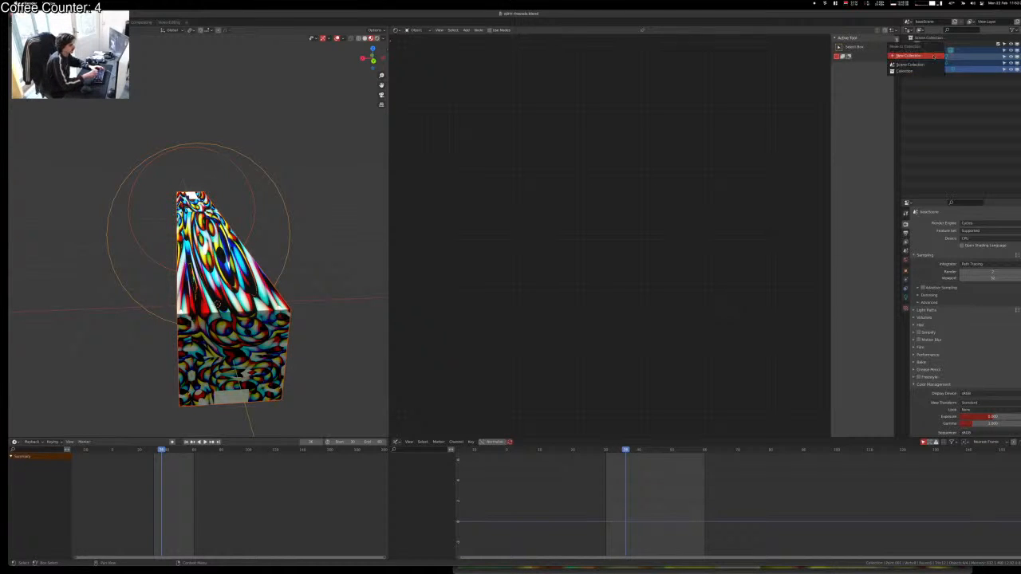
{"action": "left_click", "coordinate": [933, 57]}
{"action": "key", "text": "Return"}
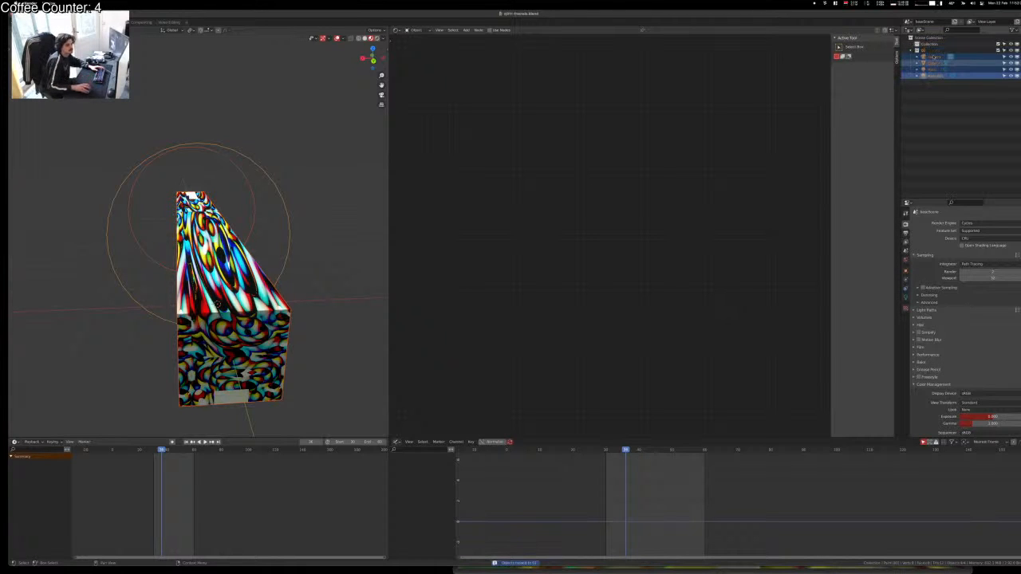
Step: Hide the new collection and make the original Collection active
{"action": "left_click", "coordinate": [973, 114]}
{"action": "left_click", "coordinate": [998, 51]}
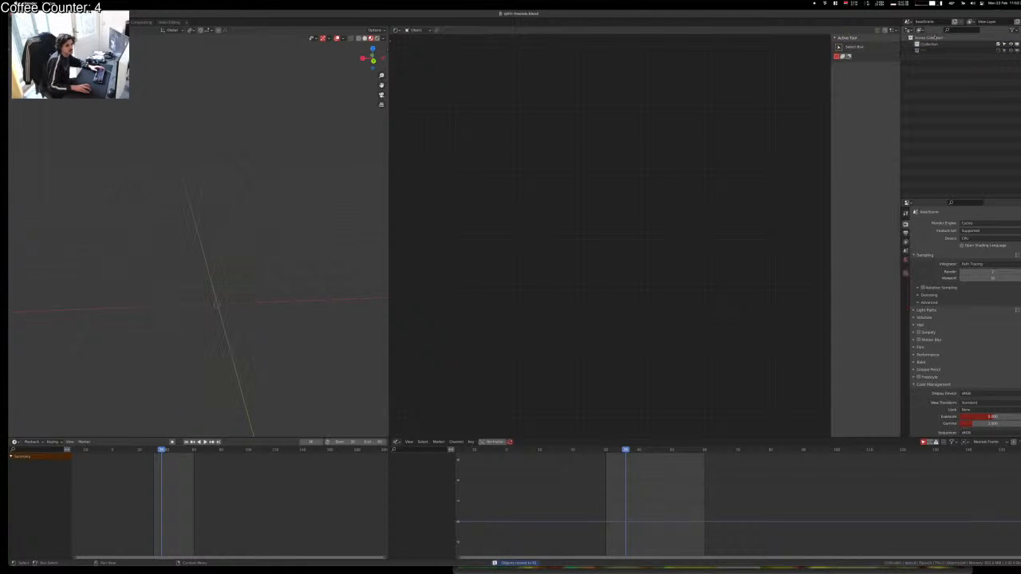
{"action": "left_click", "coordinate": [930, 44]}
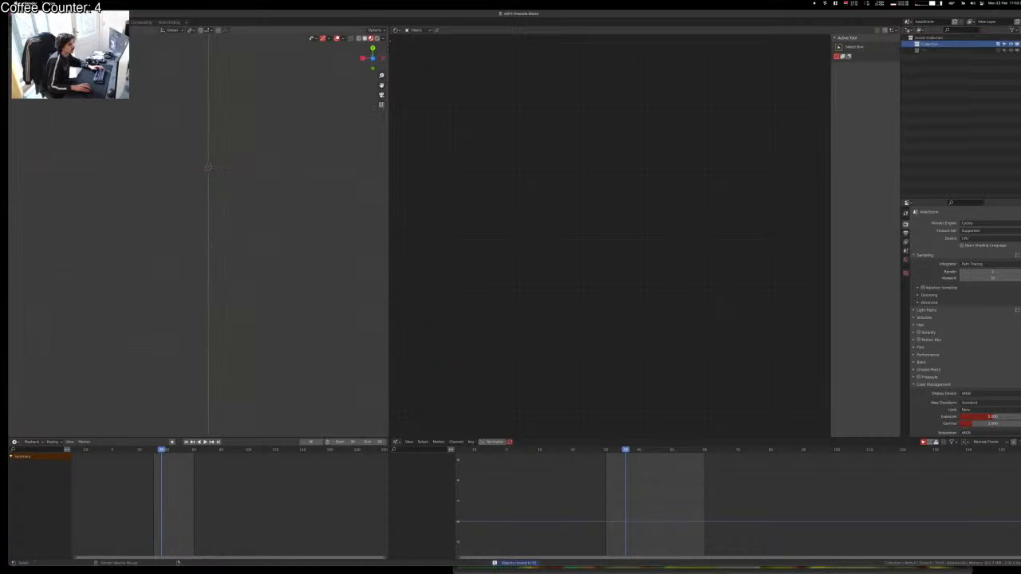
{"action": "key", "text": "shift+a"}
Step: Add a new camera and rename it with F2
{"action": "left_click", "coordinate": [200, 276]}
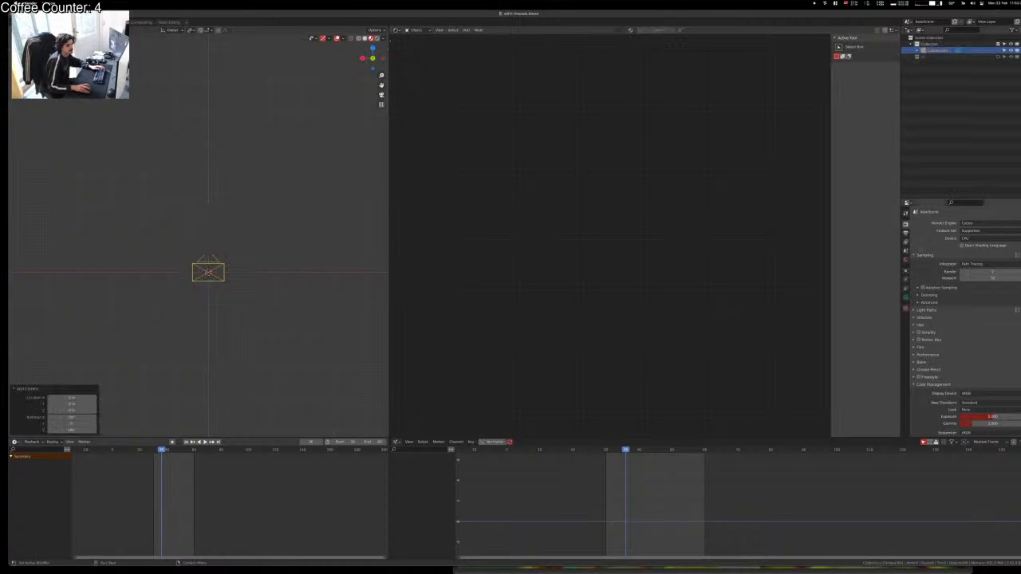
{"action": "left_click", "coordinate": [906, 251]}
{"action": "left_click", "coordinate": [906, 243]}
{"action": "left_click", "coordinate": [906, 251]}
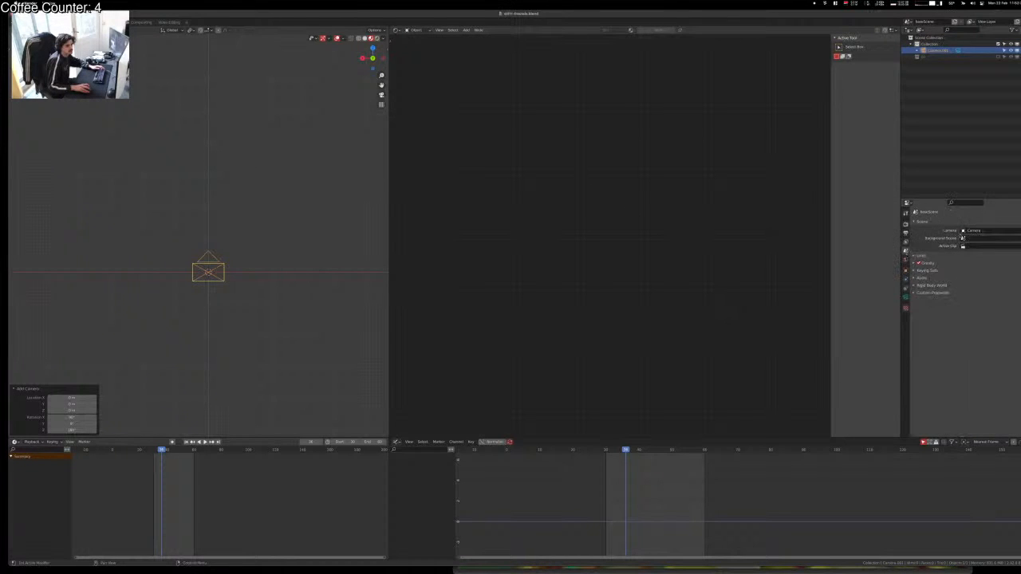
{"action": "key", "text": "F2"}
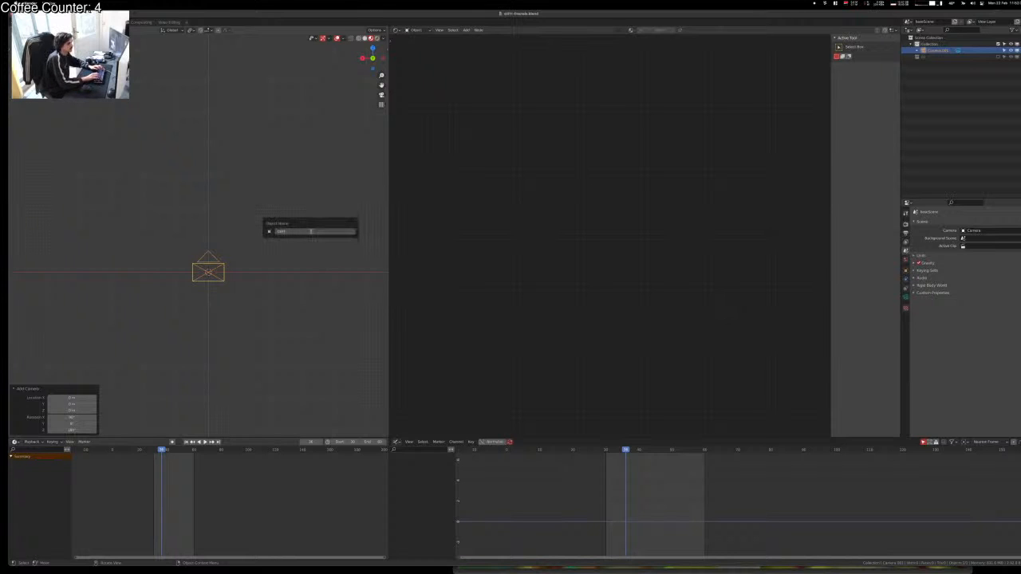
{"action": "key", "text": "Return"}
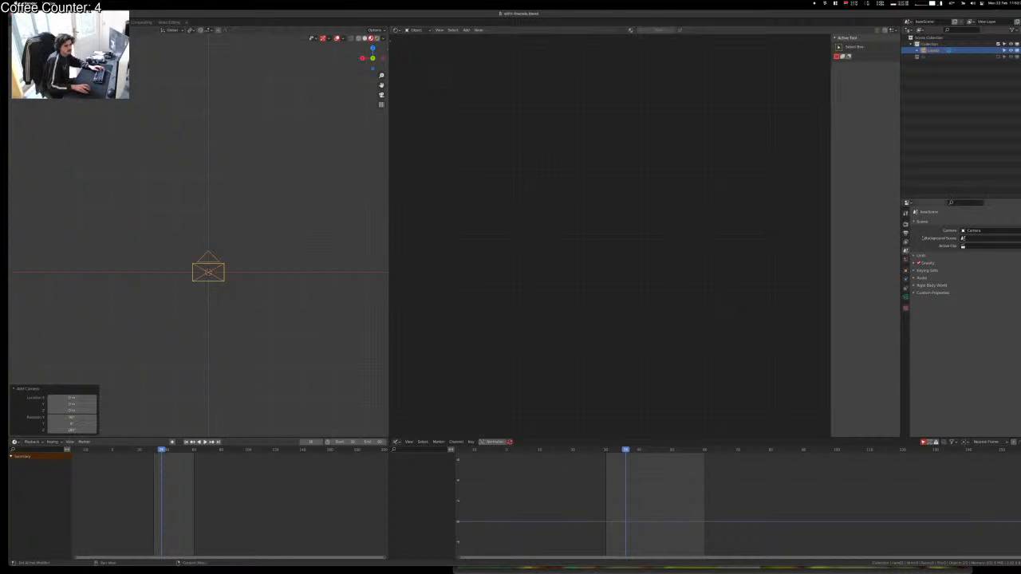
Step: Set the new camera as the scene camera in Scene properties
{"action": "left_click", "coordinate": [1005, 238]}
{"action": "left_click", "coordinate": [1005, 229]}
{"action": "left_click", "coordinate": [1003, 230]}
{"action": "left_click", "coordinate": [996, 240]}
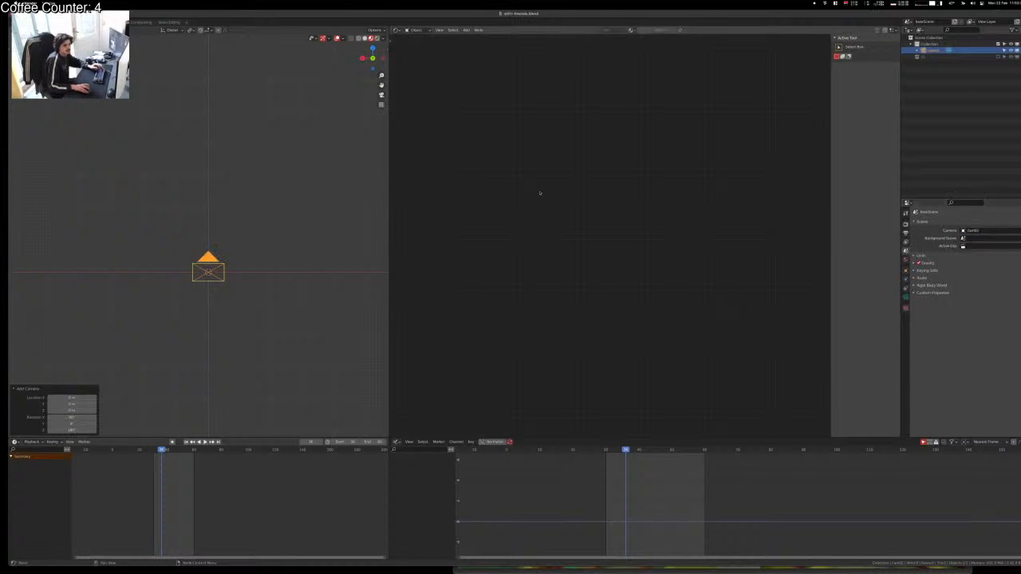
{"action": "left_click", "coordinate": [241, 252]}
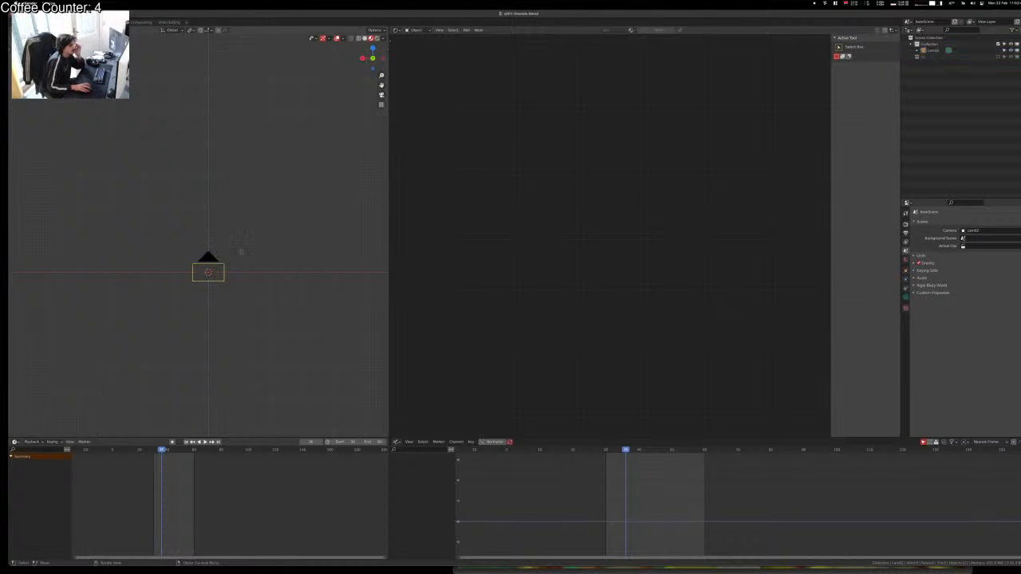
Step: Add a plane and rotate it 90° around X
{"action": "key", "text": "shift+a"}
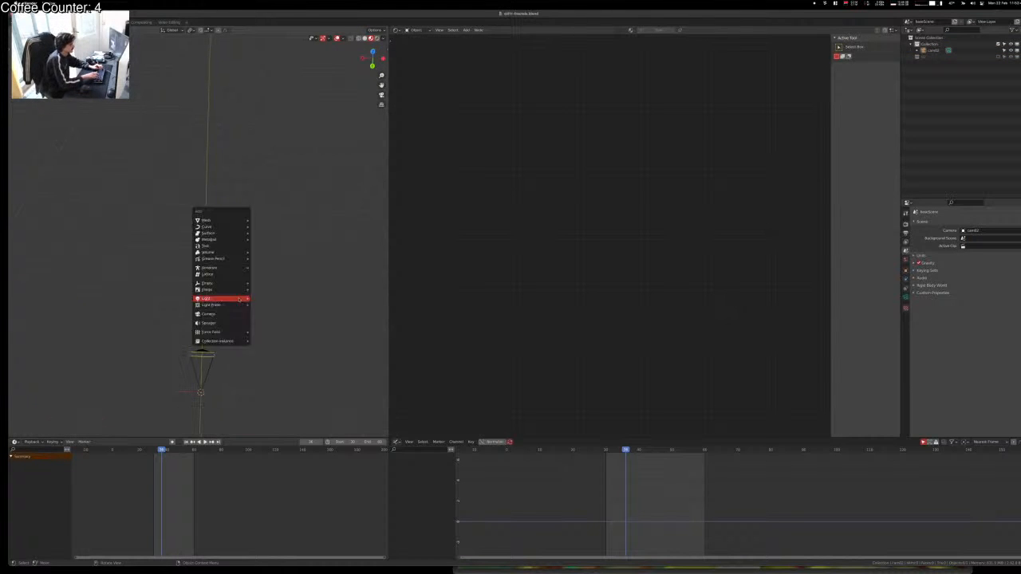
{"action": "left_click", "coordinate": [239, 300]}
{"action": "key", "text": "r"}
{"action": "key", "text": "x"}
{"action": "key", "text": "9"}
{"action": "key", "text": "0"}
{"action": "key", "text": "Return"}
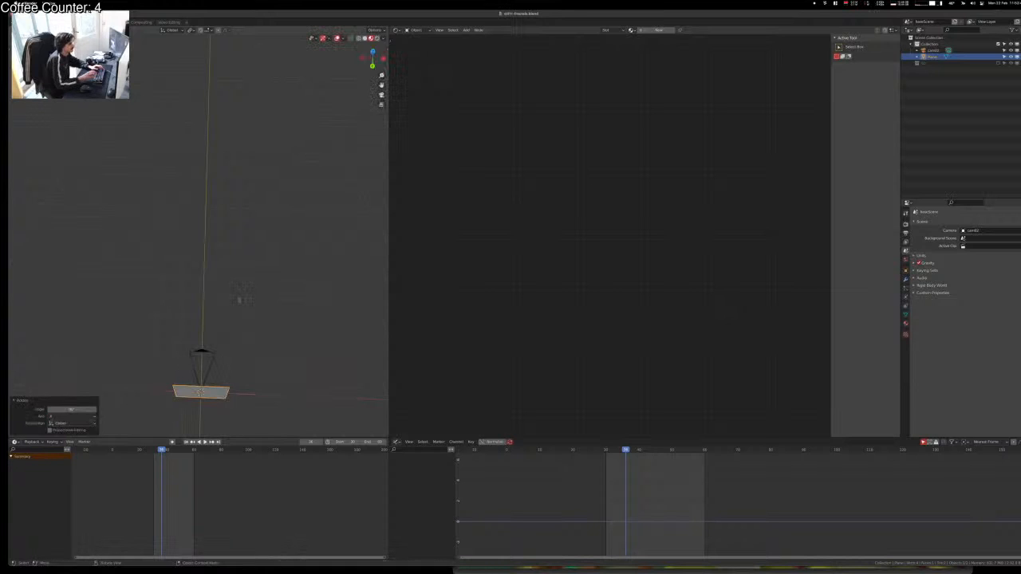
Step: Move the camera 2 m along Y and look through it
{"action": "left_click", "coordinate": [201, 351]}
{"action": "key", "text": "g"}
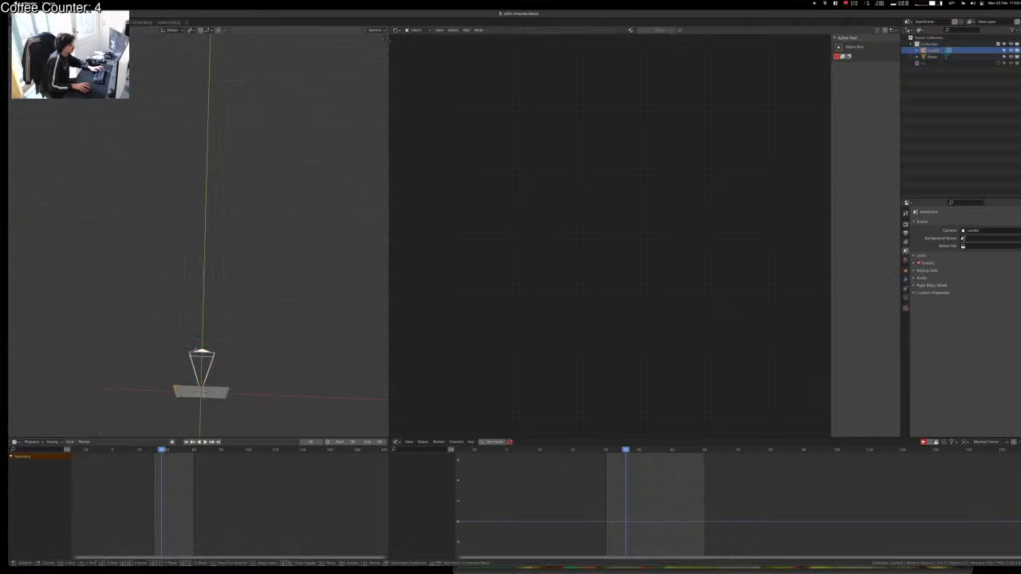
{"action": "key", "text": "Return"}
{"action": "key", "text": "KP_0"}
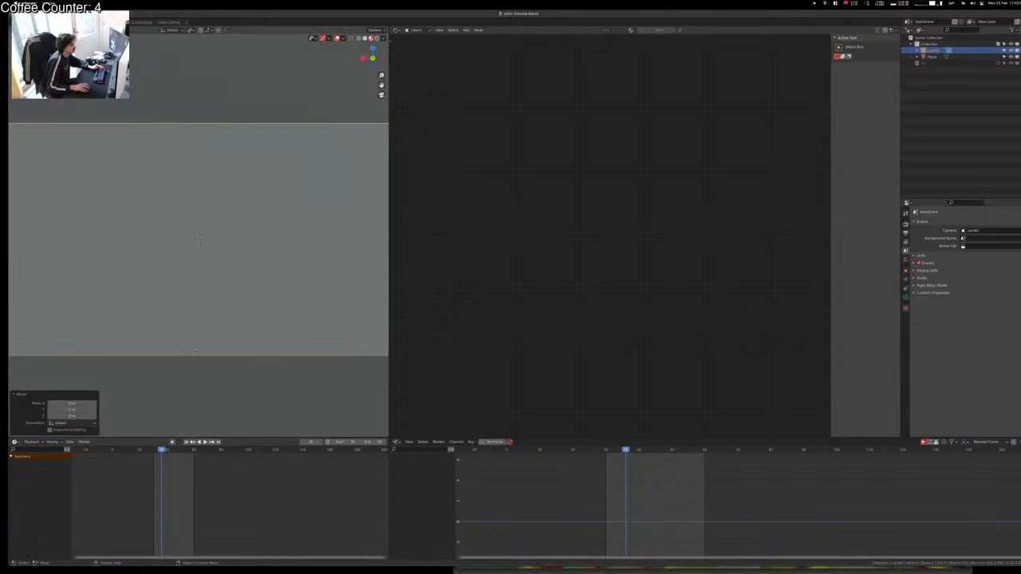
{"action": "scroll", "coordinate": [196, 352], "scroll_direction": "down", "scroll_amount": 5}
{"action": "type", "text": "g"}
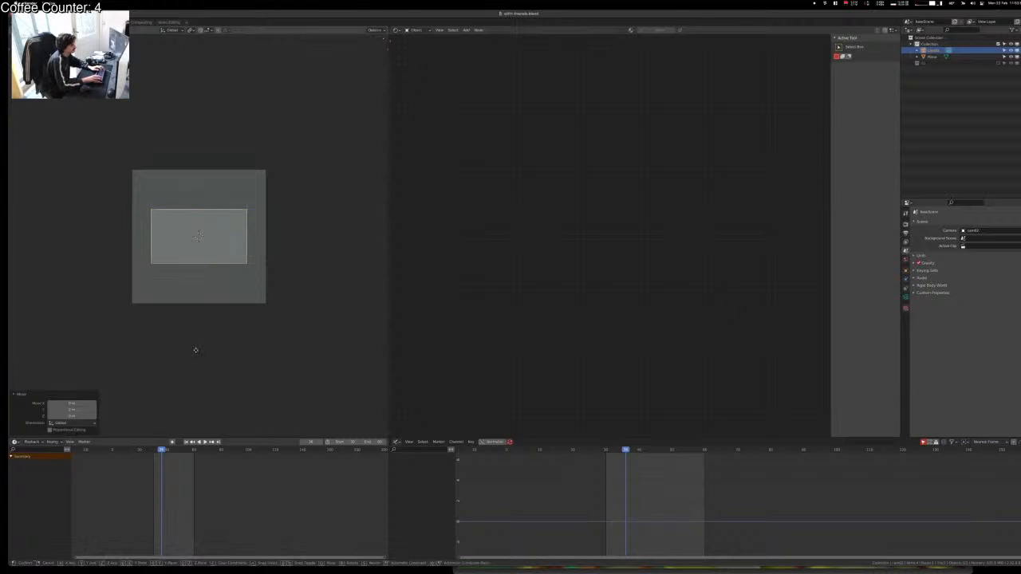
{"action": "type", "text": "y2"}
{"action": "key", "text": "Return"}
{"action": "scroll", "coordinate": [199, 237], "scroll_direction": "up", "scroll_amount": 3}
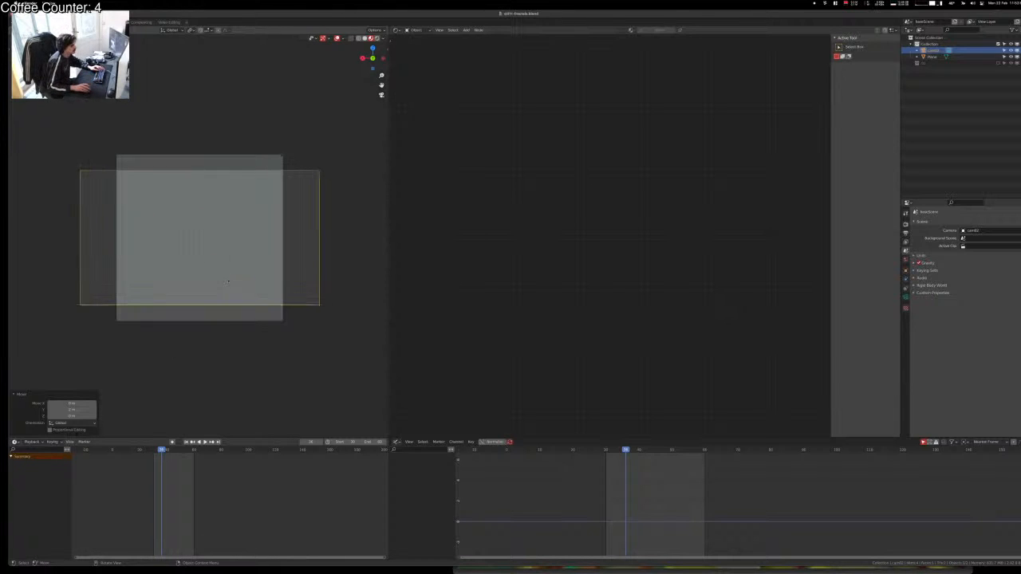
Step: Scale the plane so it slightly overfills the camera frame, checking it through the camera
{"action": "left_click", "coordinate": [276, 188]}
{"action": "key", "text": "s"}
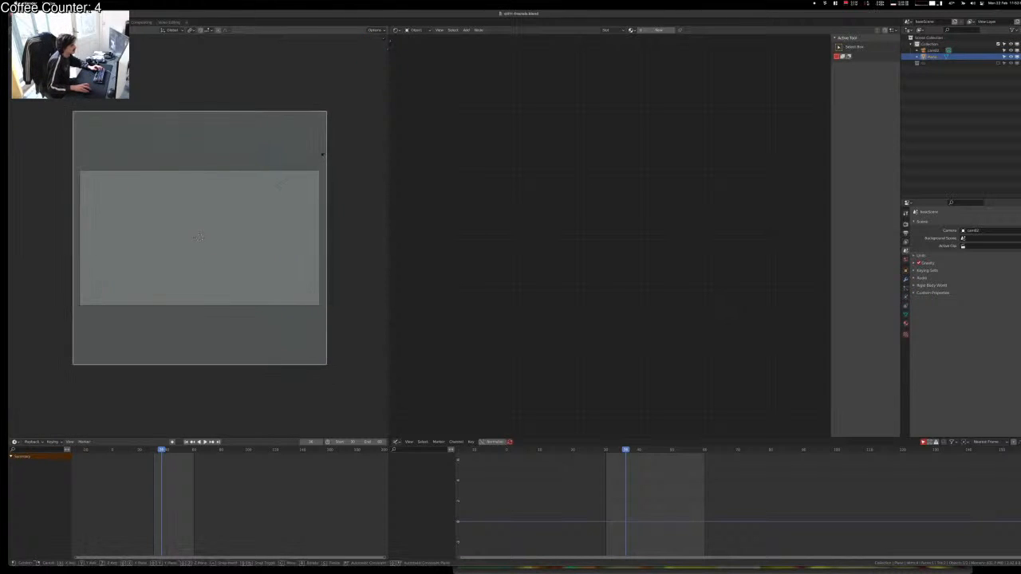
{"action": "left_click", "coordinate": [321, 152]}
{"action": "left_click", "coordinate": [369, 235]}
{"action": "middle_click_drag", "start_coordinate": [369, 237], "coordinate": [366, 284]}
{"action": "scroll", "coordinate": [367, 283], "scroll_direction": "down", "scroll_amount": 8}
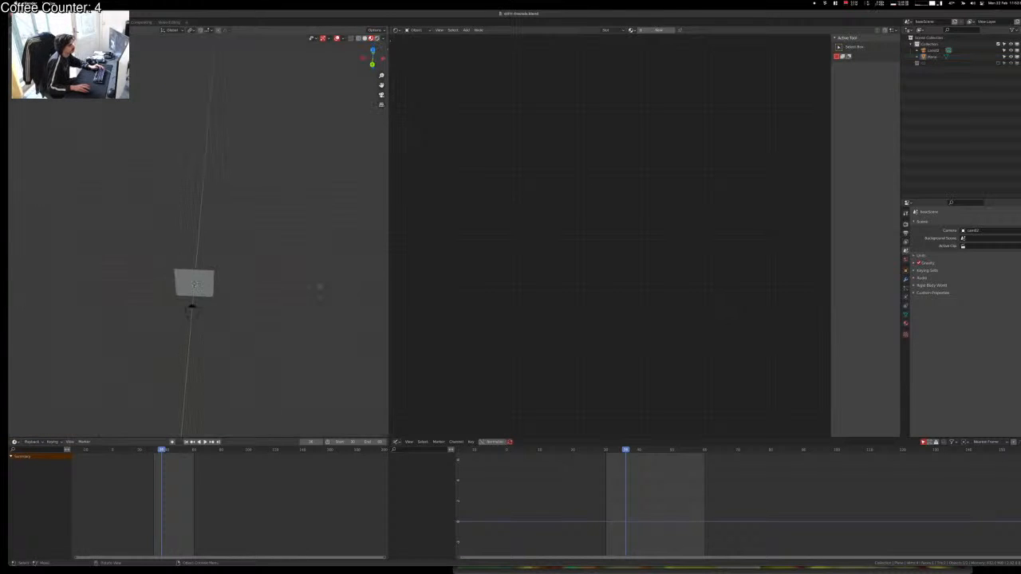
{"action": "key", "text": "KP_0"}
{"action": "left_click", "coordinate": [242, 301]}
{"action": "scroll", "coordinate": [242, 302], "scroll_direction": "up", "scroll_amount": 3}
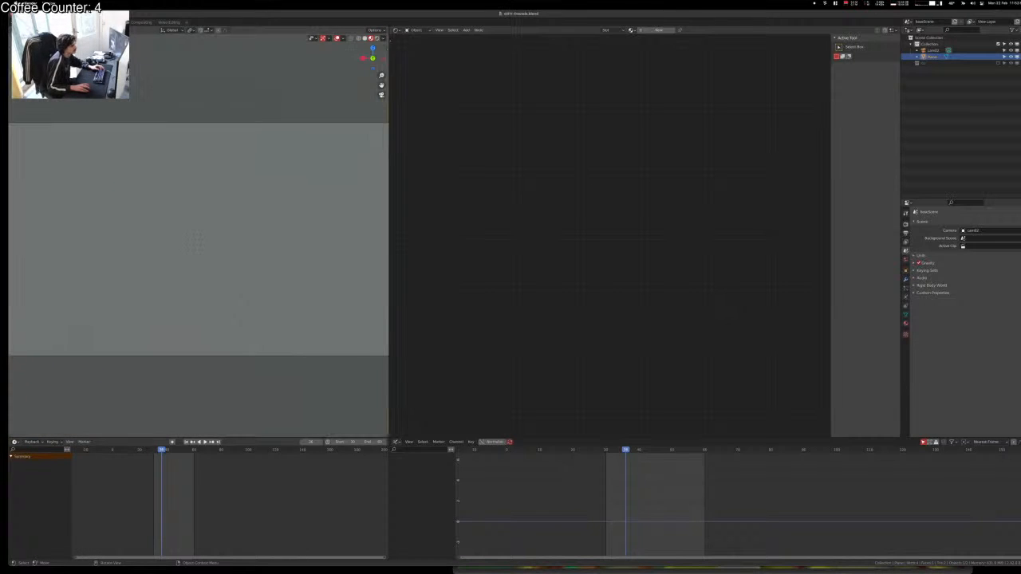
{"action": "scroll", "coordinate": [199, 238], "scroll_direction": "down", "scroll_amount": 4}
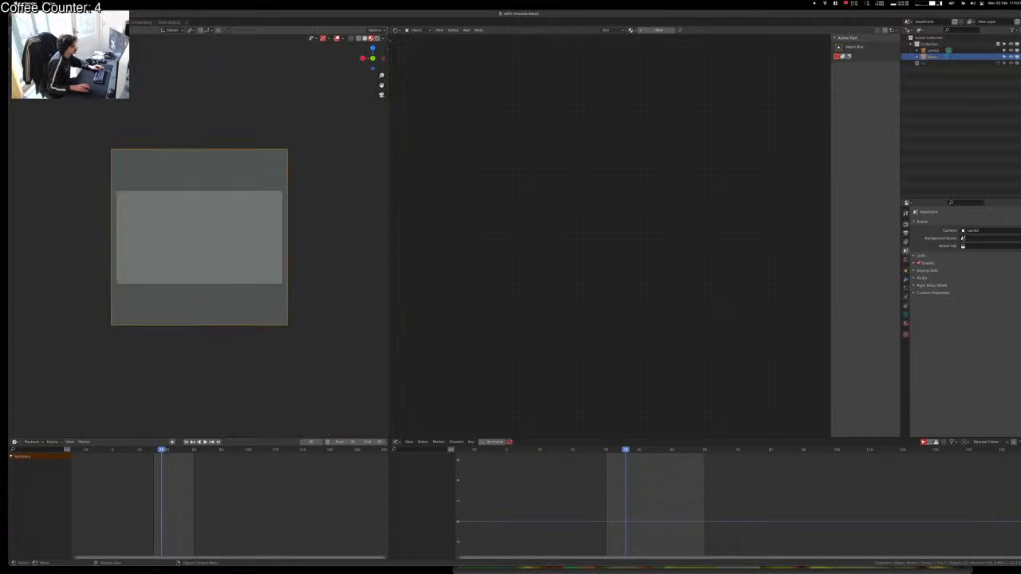
{"action": "scroll", "coordinate": [200, 237], "scroll_direction": "up", "scroll_amount": 1}
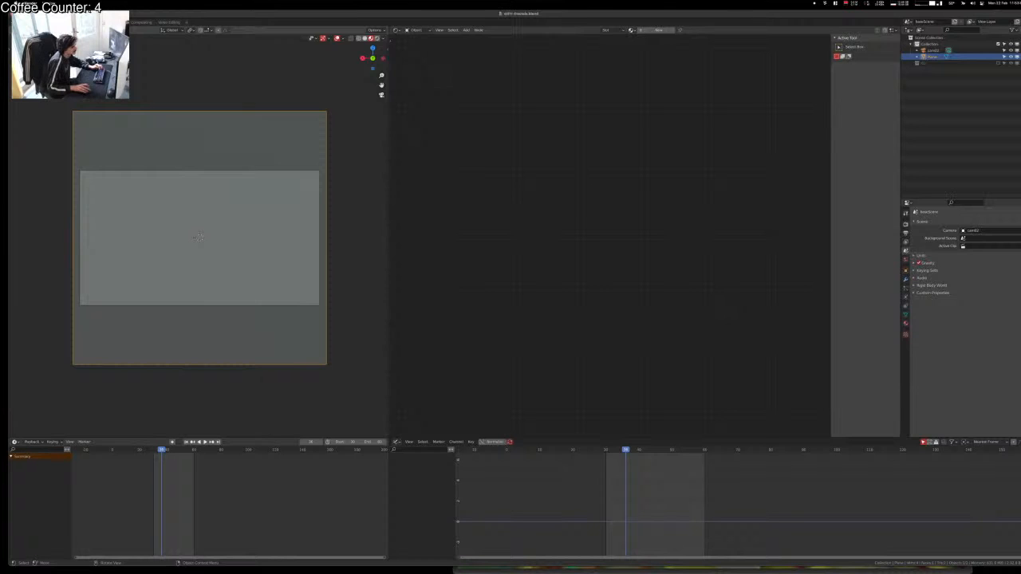
{"action": "left_click", "coordinate": [367, 257]}
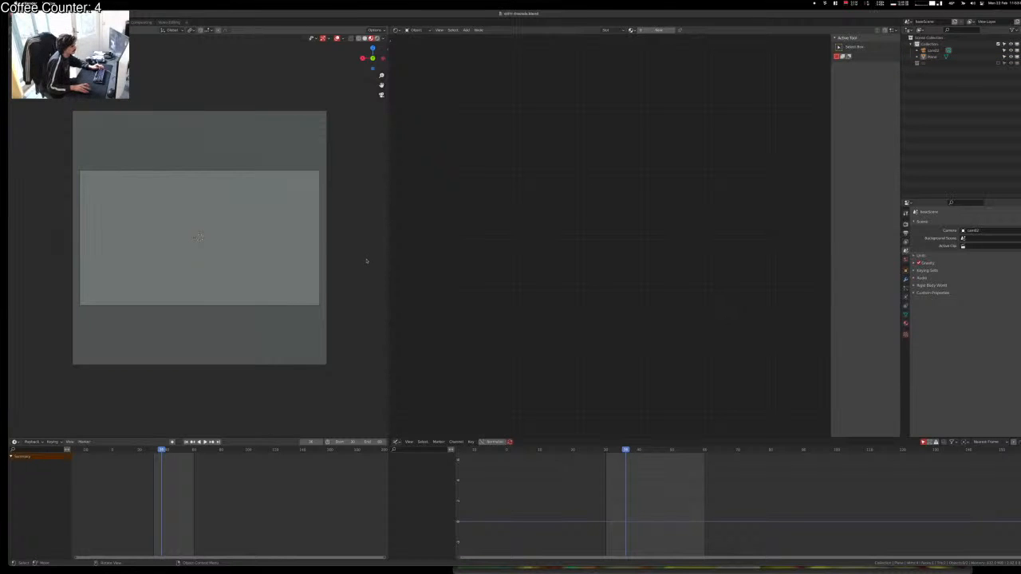
{"action": "key", "text": "shift+a"}
Step: Add a Celtic Links knot curve from the Curve > Knots menu
{"action": "mouse_move", "coordinate": [335, 261]}
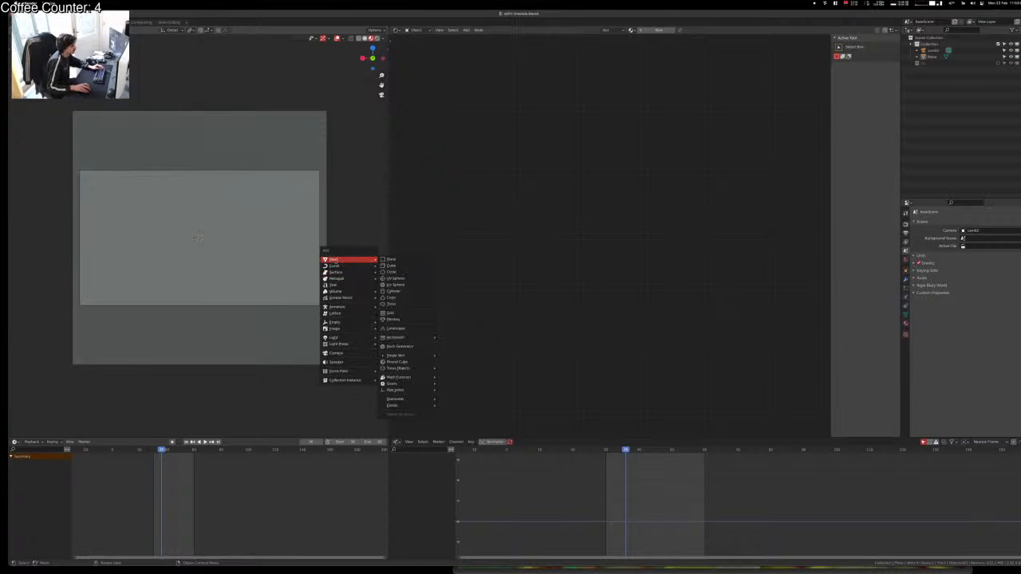
{"action": "key", "text": "shift+a"}
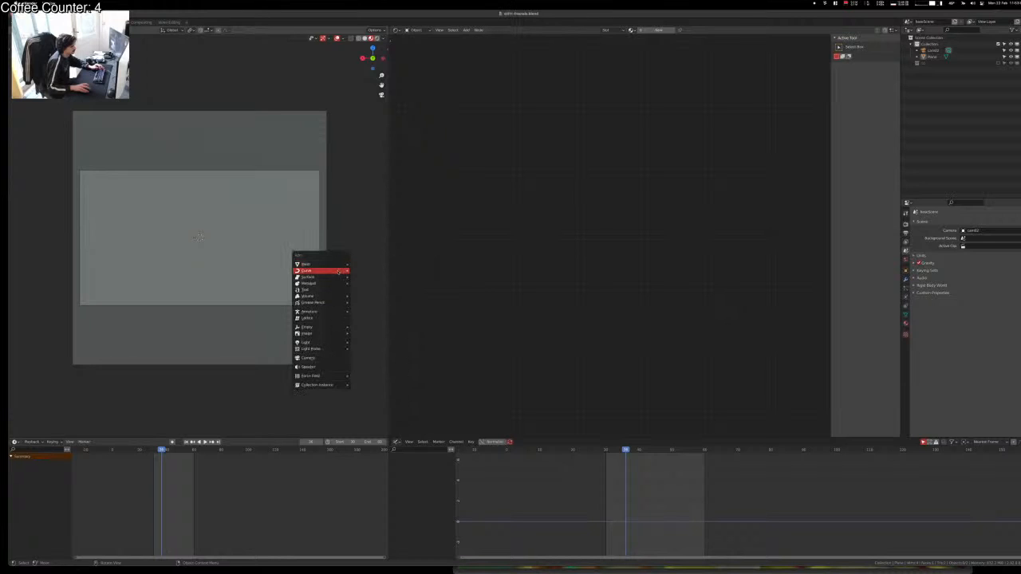
{"action": "mouse_move", "coordinate": [310, 271]}
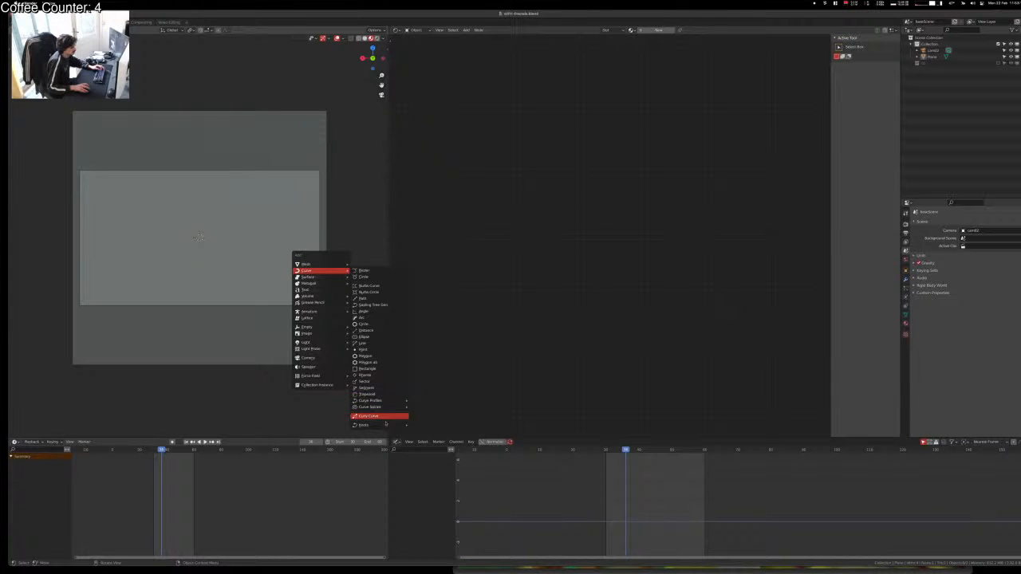
{"action": "mouse_move", "coordinate": [386, 425]}
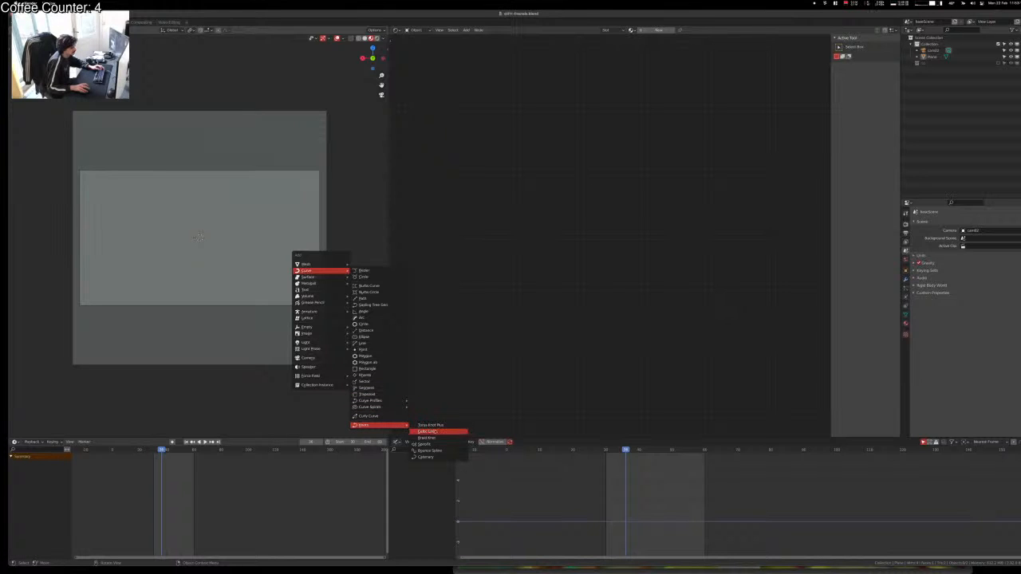
{"action": "left_click", "coordinate": [440, 434]}
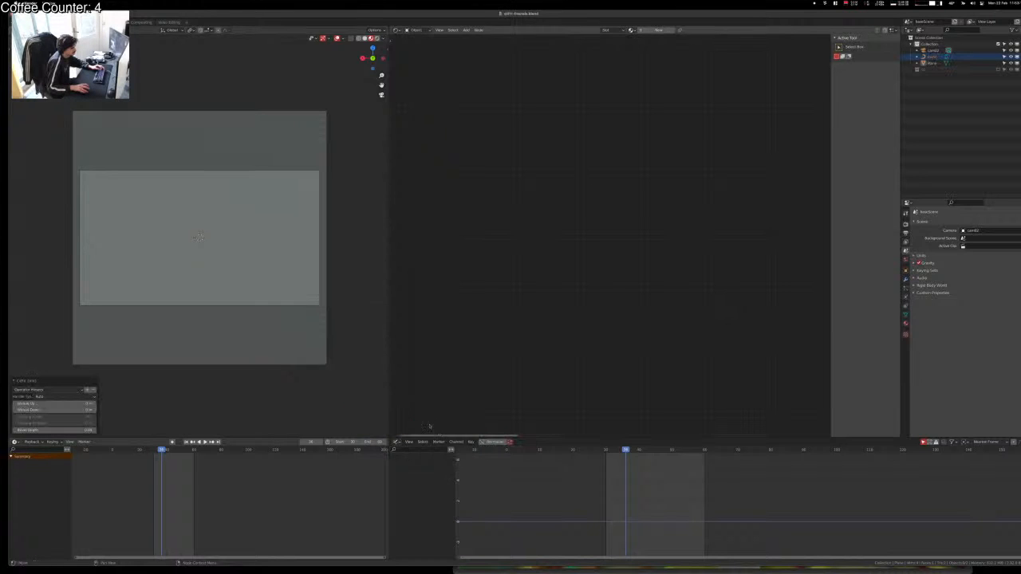
Step: Orbit the view, select the plane and delete it
{"action": "middle_click_drag", "start_coordinate": [311, 279], "coordinate": [231, 327]}
{"action": "middle_click_drag", "start_coordinate": [142, 342], "coordinate": [172, 372]}
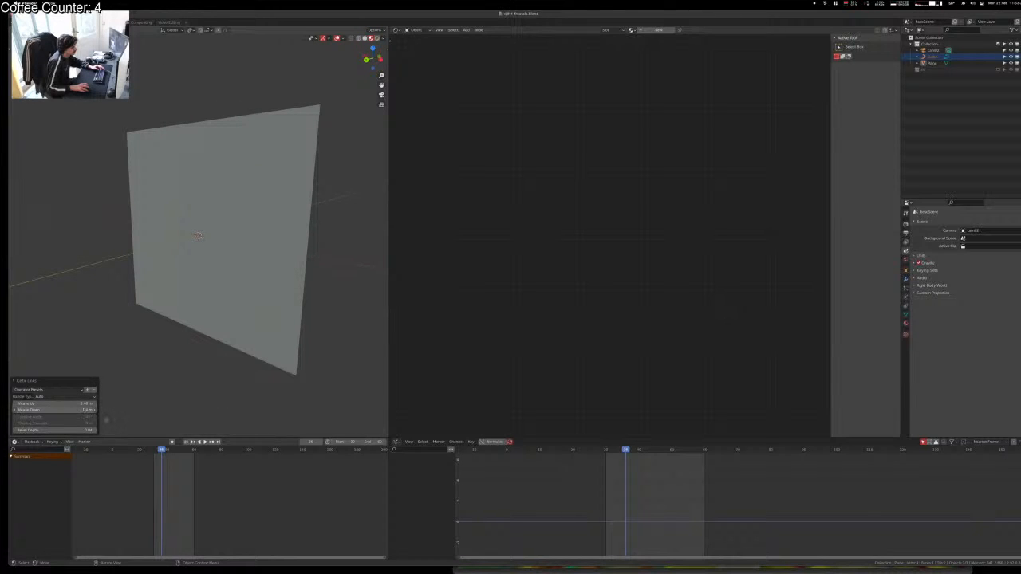
{"action": "middle_click_drag", "start_coordinate": [164, 328], "coordinate": [157, 356]}
{"action": "left_click", "coordinate": [248, 216]}
{"action": "key", "text": "g"}
{"action": "key", "text": "x"}
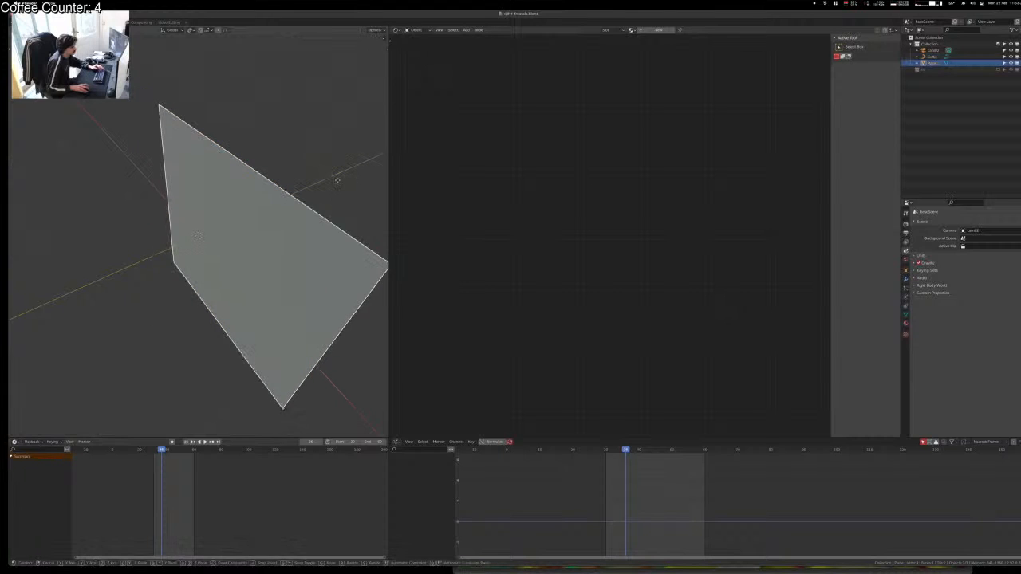
{"action": "right_click", "coordinate": [337, 178]}
{"action": "key", "text": "Delete"}
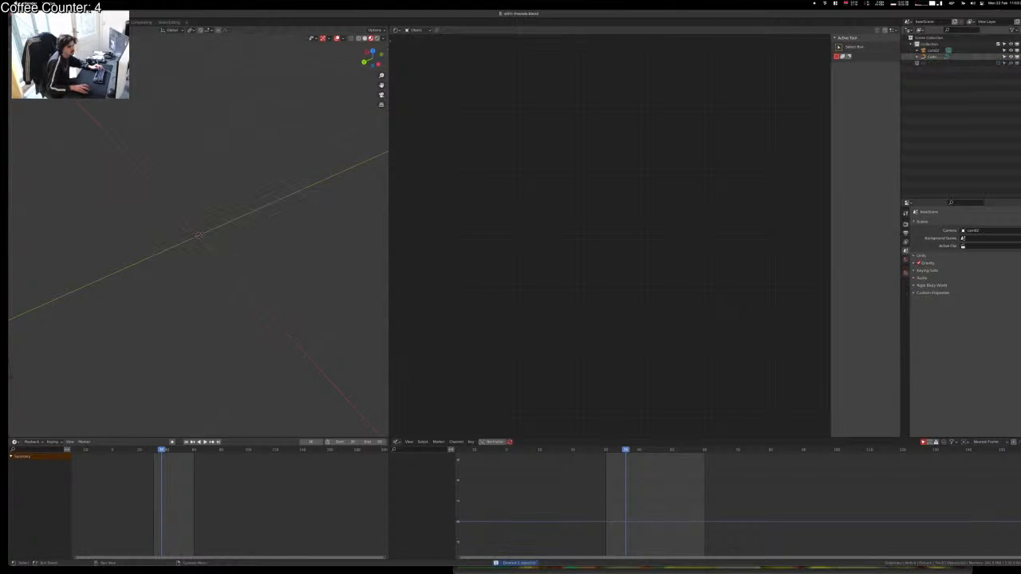
Step: Add a Torus Knot Plus curve from the Curve > Knots menu
{"action": "key", "text": "shift+a"}
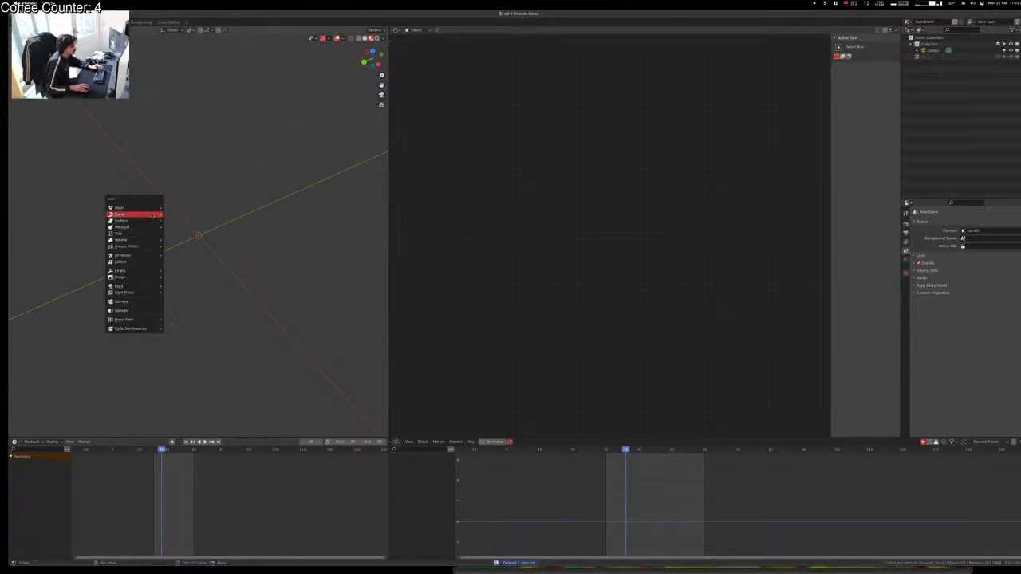
{"action": "mouse_move", "coordinate": [152, 215]}
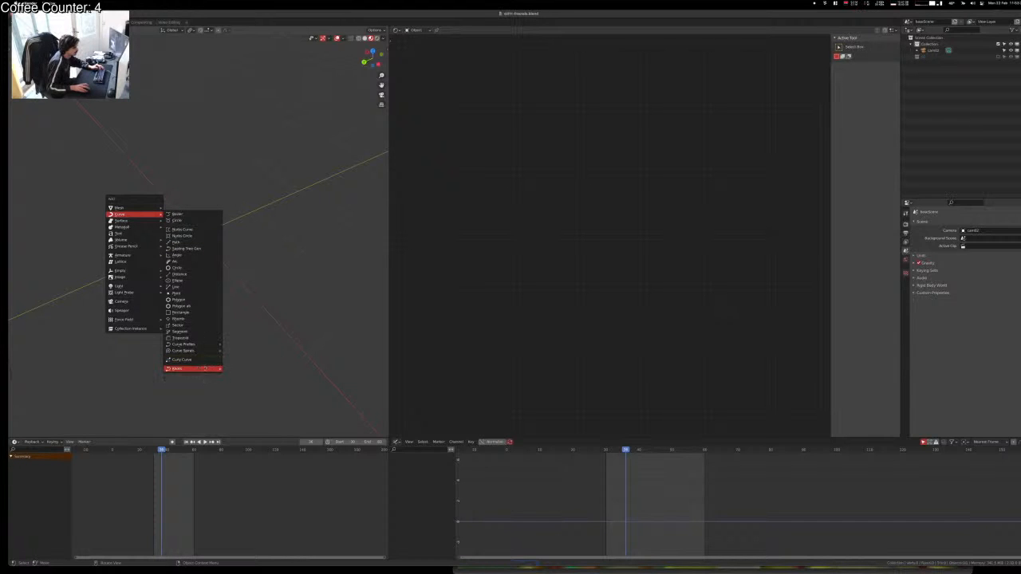
{"action": "mouse_move", "coordinate": [205, 369]}
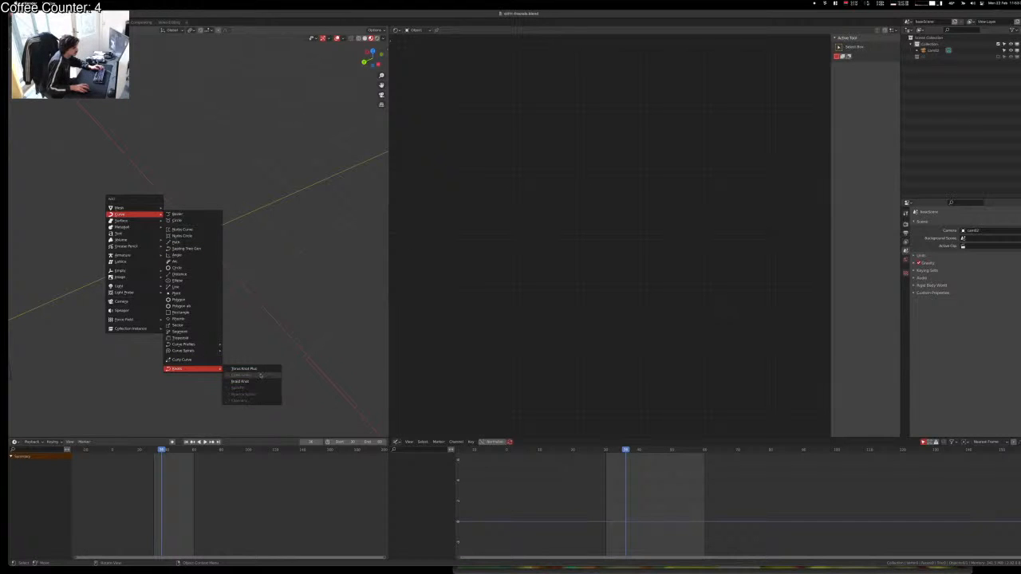
{"action": "left_click", "coordinate": [263, 369]}
{"action": "middle_click_drag", "start_coordinate": [120, 297], "coordinate": [160, 251]}
{"action": "scroll", "coordinate": [158, 225], "scroll_direction": "up", "scroll_amount": 3}
{"action": "scroll", "coordinate": [158, 224], "scroll_direction": "up", "scroll_amount": 4}
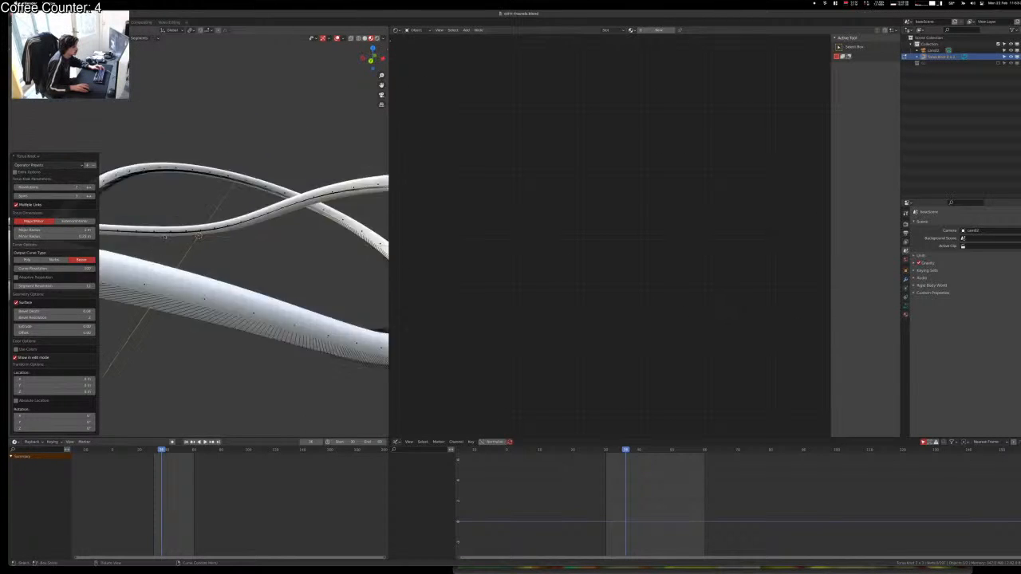
{"action": "scroll", "coordinate": [158, 248], "scroll_direction": "down", "scroll_amount": 8}
Step: Adjust the knot's spins and orbit around to inspect its loops
{"action": "mouse_move", "coordinate": [69, 187]}
{"action": "left_mouse_down"}
{"action": "mouse_move", "coordinate": [90, 186]}
{"action": "mouse_move", "coordinate": [72, 188]}
{"action": "left_mouse_up"}
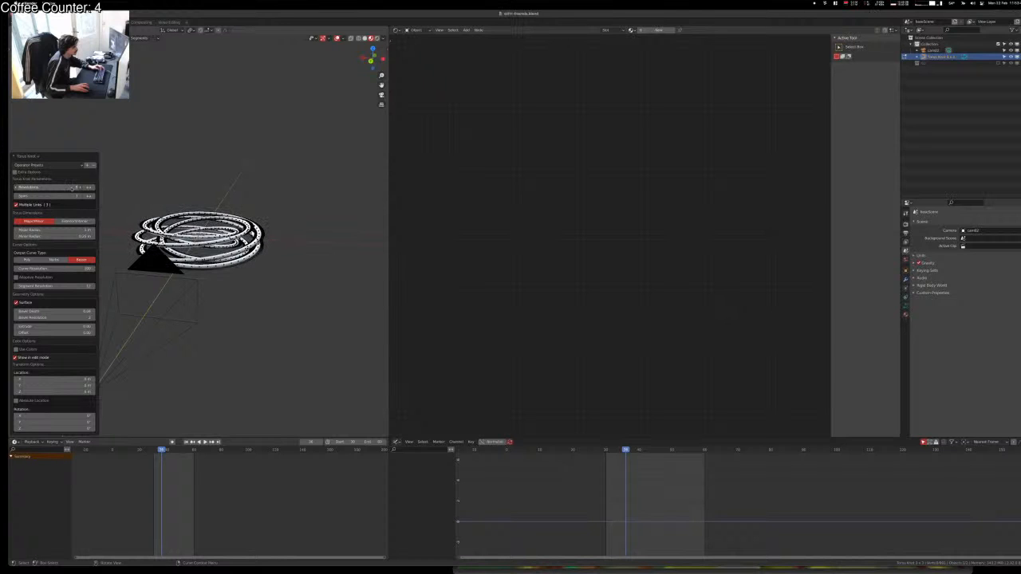
{"action": "middle_click_drag", "start_coordinate": [261, 269], "coordinate": [243, 219]}
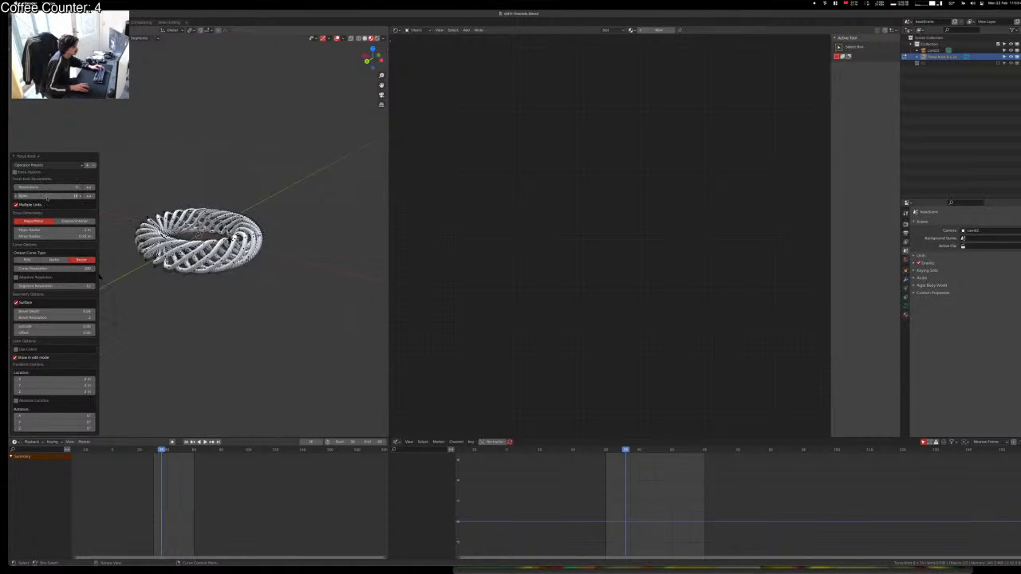
{"action": "middle_click_drag", "start_coordinate": [104, 289], "coordinate": [191, 365]}
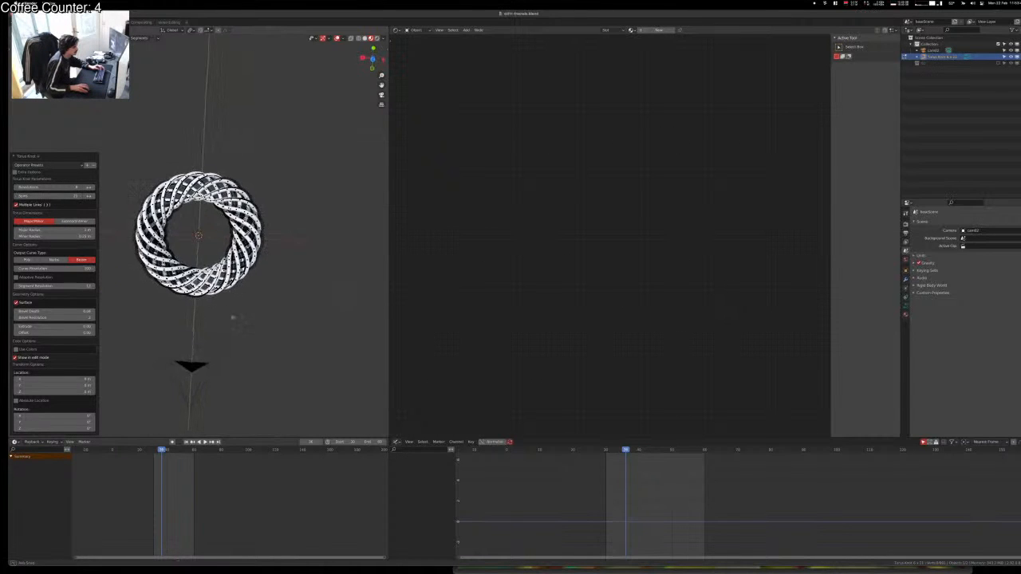
{"action": "scroll", "coordinate": [199, 271], "scroll_direction": "up", "scroll_amount": 10}
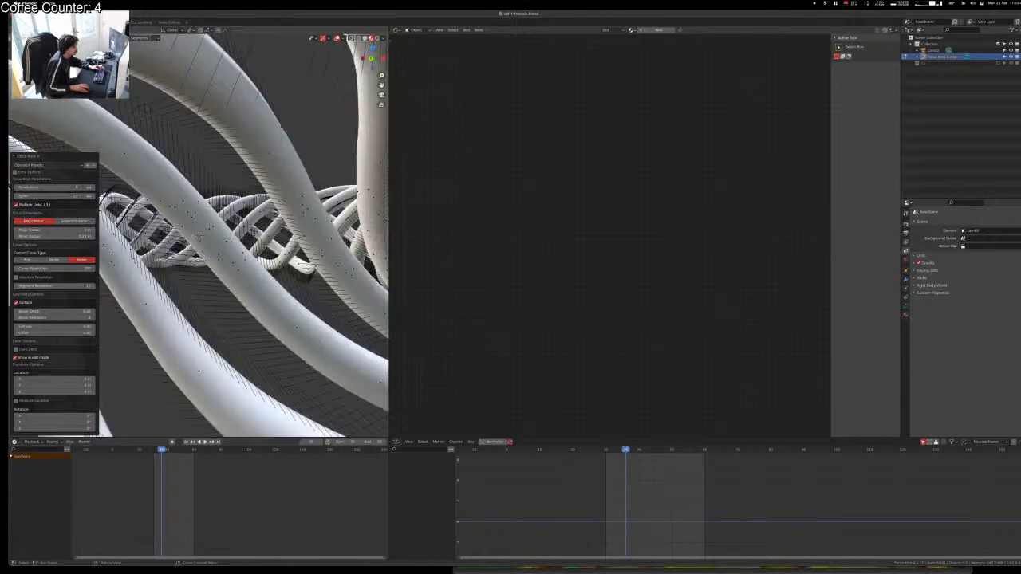
{"action": "scroll", "coordinate": [200, 272], "scroll_direction": "down", "scroll_amount": 8}
{"action": "middle_click_drag", "start_coordinate": [200, 271], "coordinate": [227, 331]}
{"action": "middle_click_drag", "start_coordinate": [199, 236], "coordinate": [317, 282]}
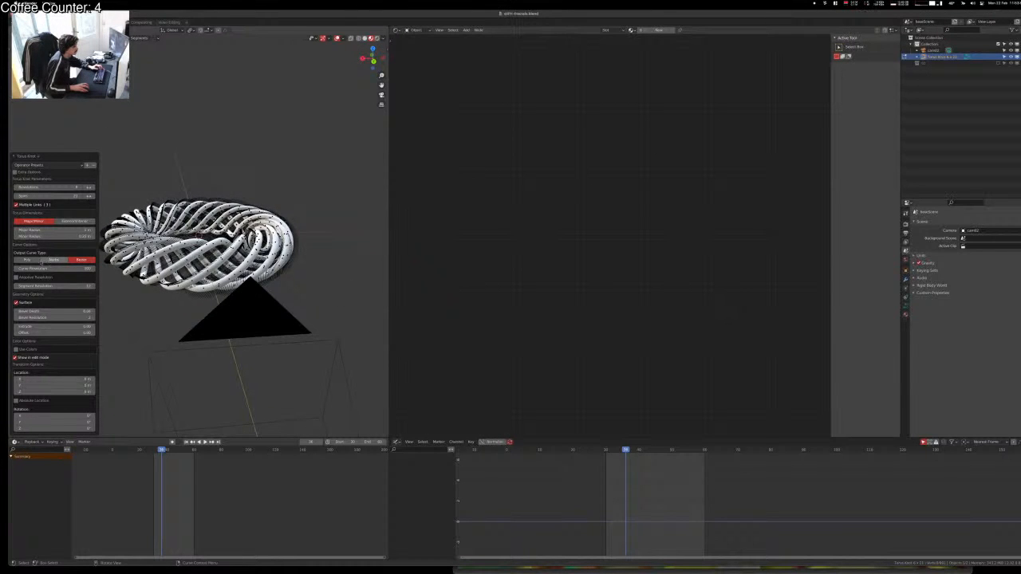
Step: Keep Bezier output, raise curve resolution to about 110, keep surface geometry on, and exit edit mode
{"action": "left_click", "coordinate": [26, 260]}
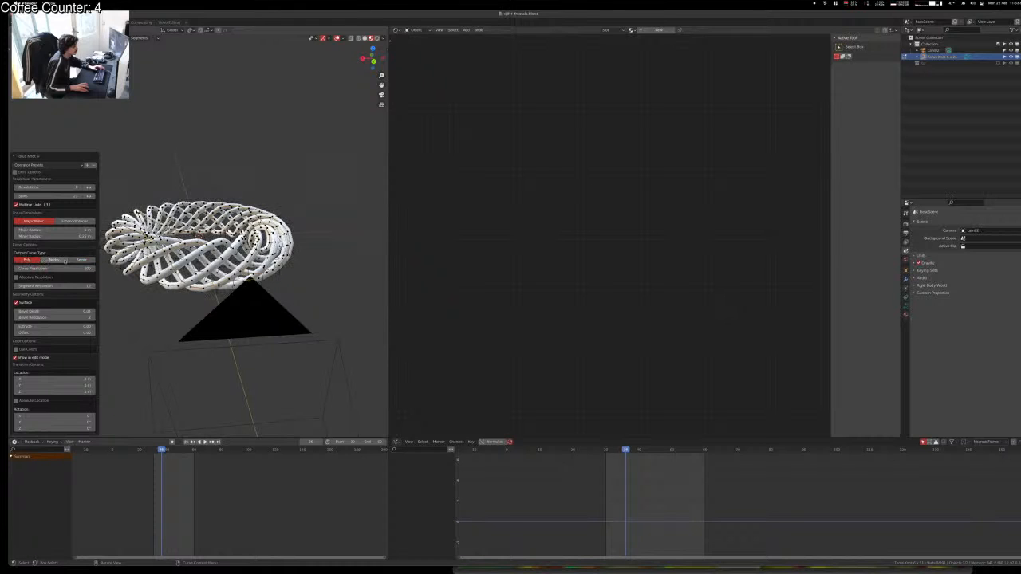
{"action": "left_click", "coordinate": [83, 260]}
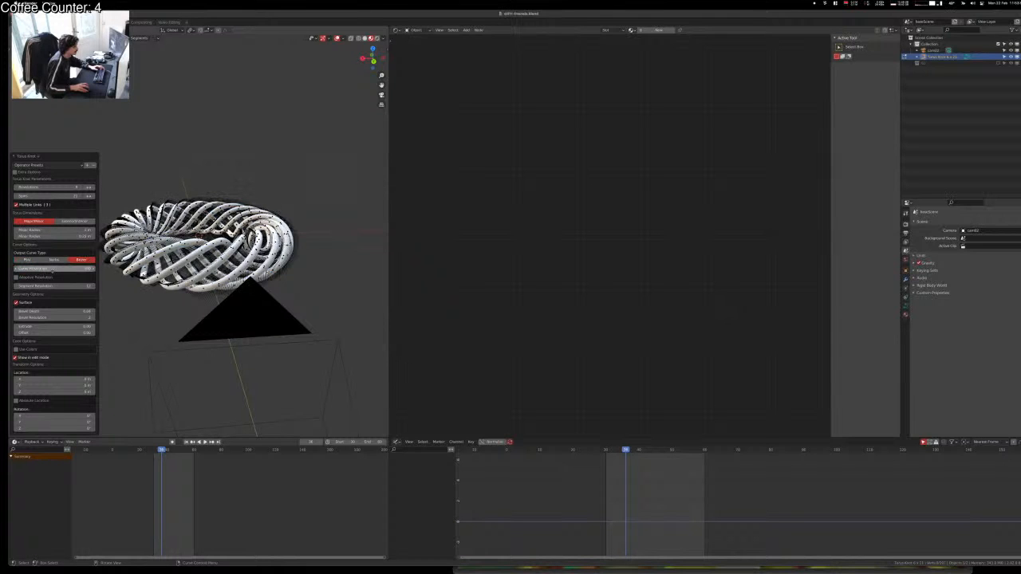
{"action": "left_click_drag", "start_coordinate": [53, 268], "coordinate": [60, 270]}
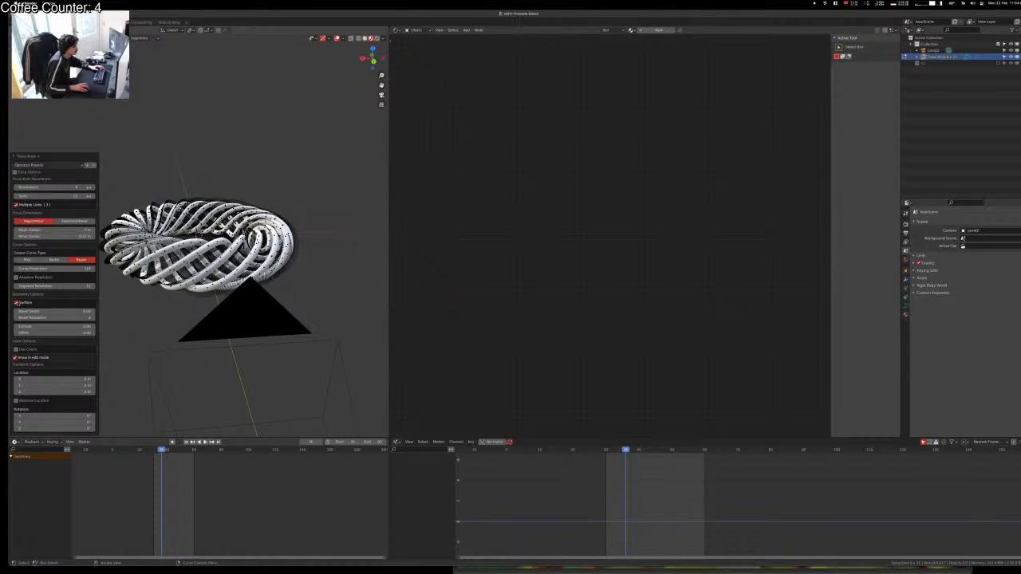
{"action": "left_click", "coordinate": [15, 302]}
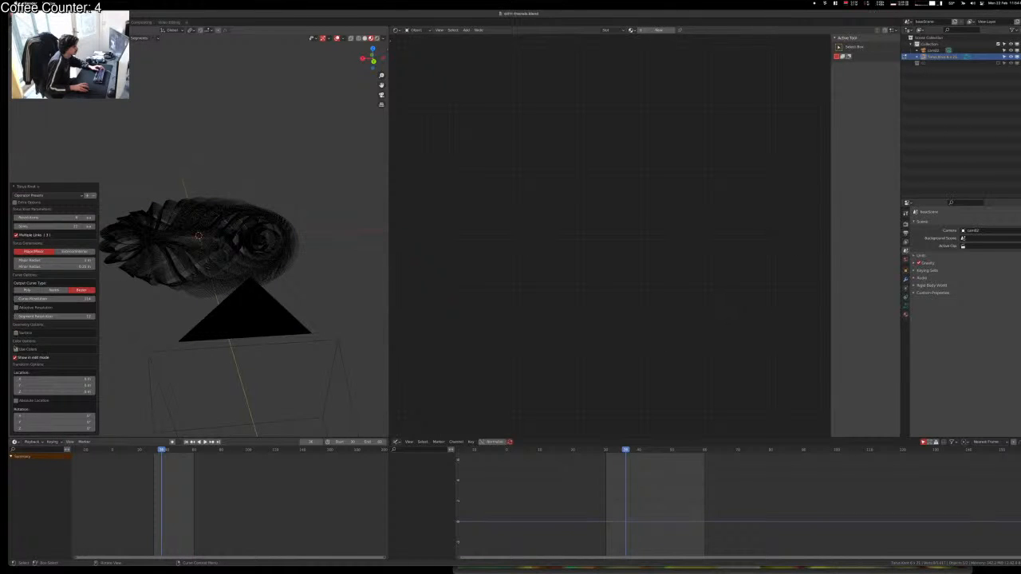
{"action": "left_click", "coordinate": [15, 332]}
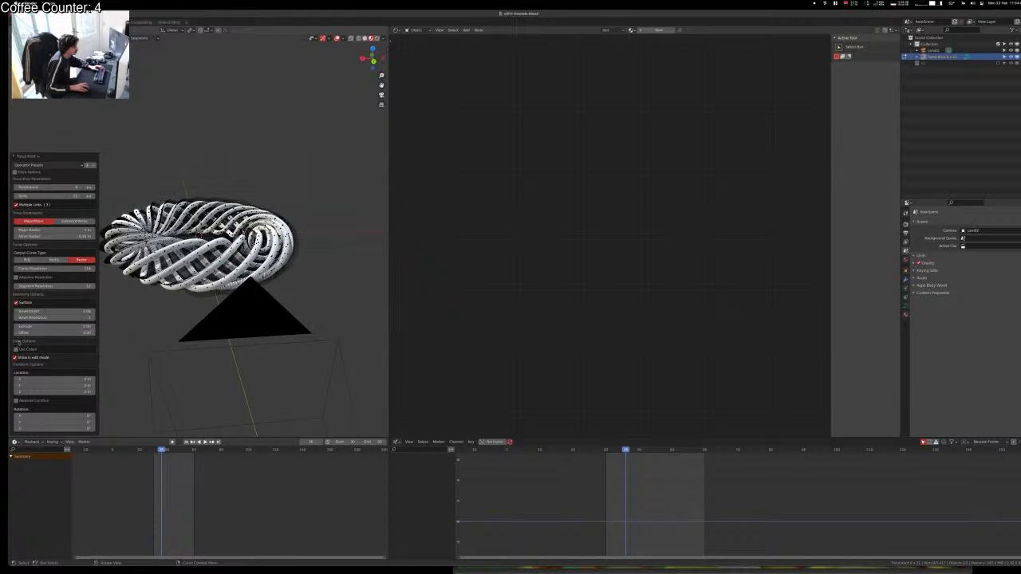
{"action": "key", "text": "Tab"}
{"action": "left_click", "coordinate": [309, 267]}
{"action": "left_click", "coordinate": [276, 245]}
{"action": "middle_click_drag", "start_coordinate": [276, 246], "coordinate": [276, 290]}
Step: Convert the torus knot to a curve and set its geometry Extrude to 0.03 m
{"action": "key", "text": "F3"}
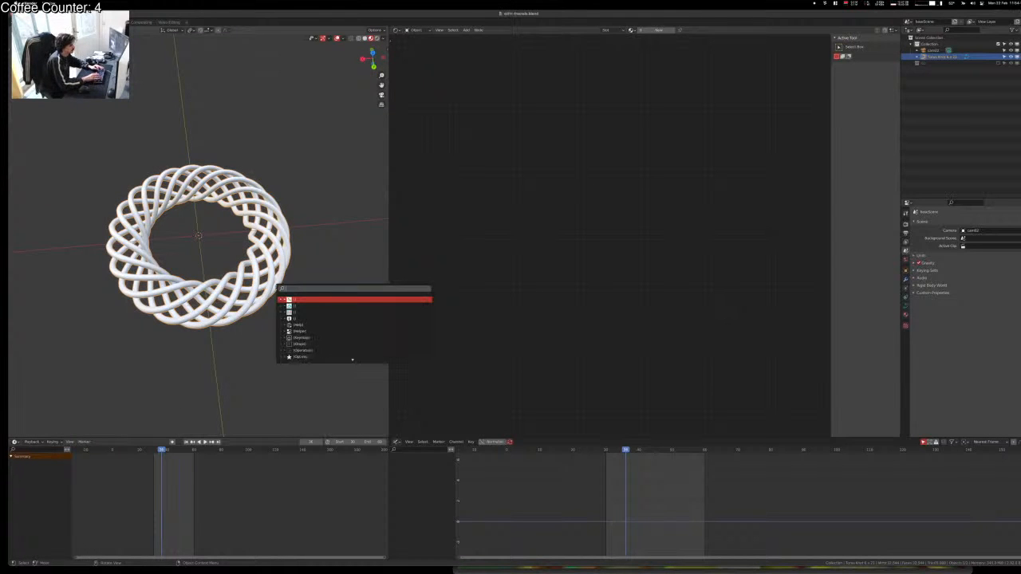
{"action": "type", "text": "co"}
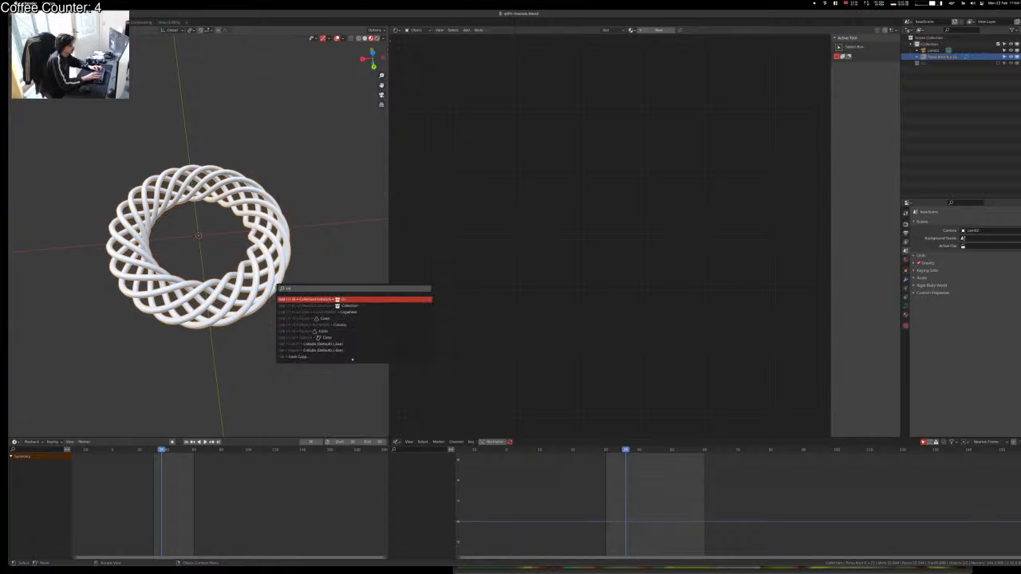
{"action": "type", "text": "nvert"}
{"action": "key", "text": "Return"}
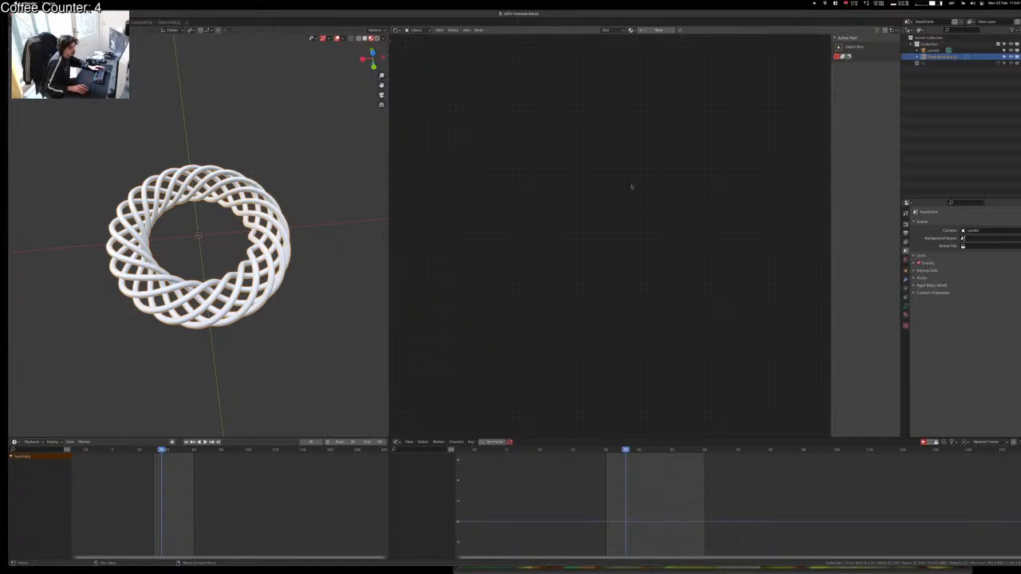
{"action": "left_click", "coordinate": [906, 305]}
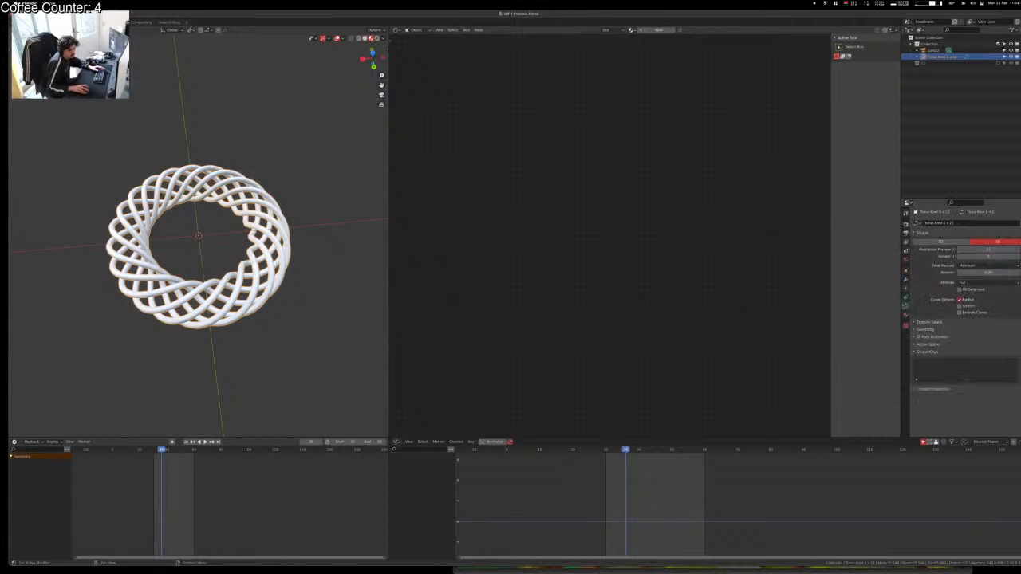
{"action": "left_click", "coordinate": [925, 323]}
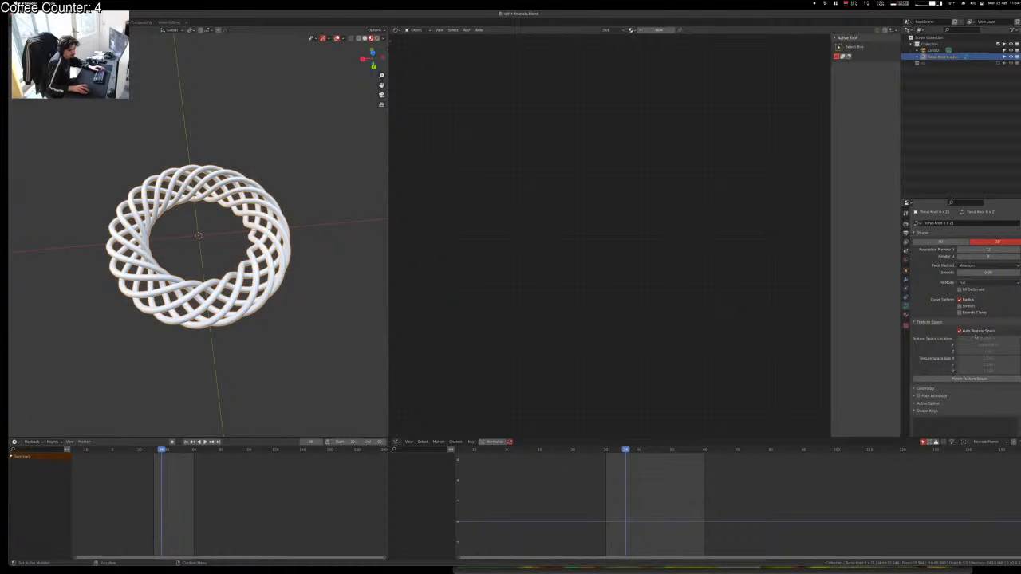
{"action": "left_click", "coordinate": [968, 389]}
{"action": "mouse_move", "coordinate": [978, 404]}
{"action": "left_mouse_down"}
{"action": "mouse_move", "coordinate": [1006, 403]}
{"action": "mouse_move", "coordinate": [981, 404]}
{"action": "left_mouse_up"}
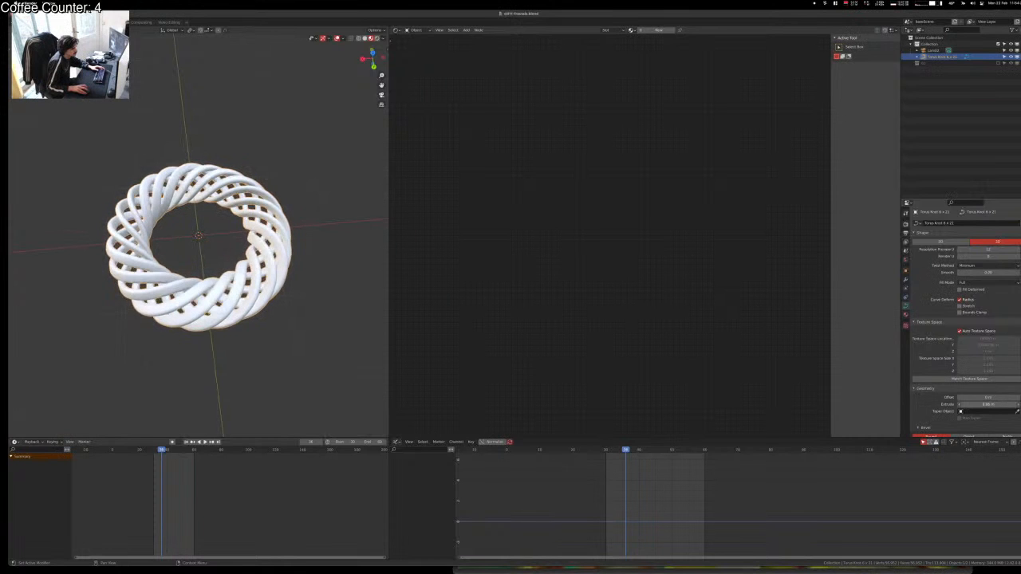
{"action": "middle_click_drag", "start_coordinate": [311, 330], "coordinate": [322, 303]}
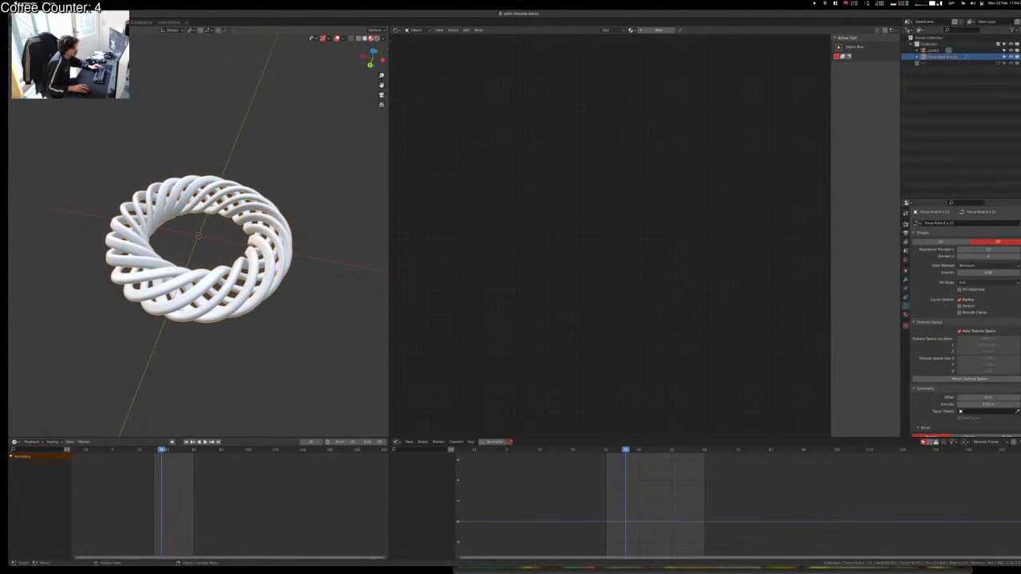
Step: Scale the torus knot down and start moving the camera along X toward it
{"action": "key", "text": "s"}
{"action": "left_click", "coordinate": [182, 271]}
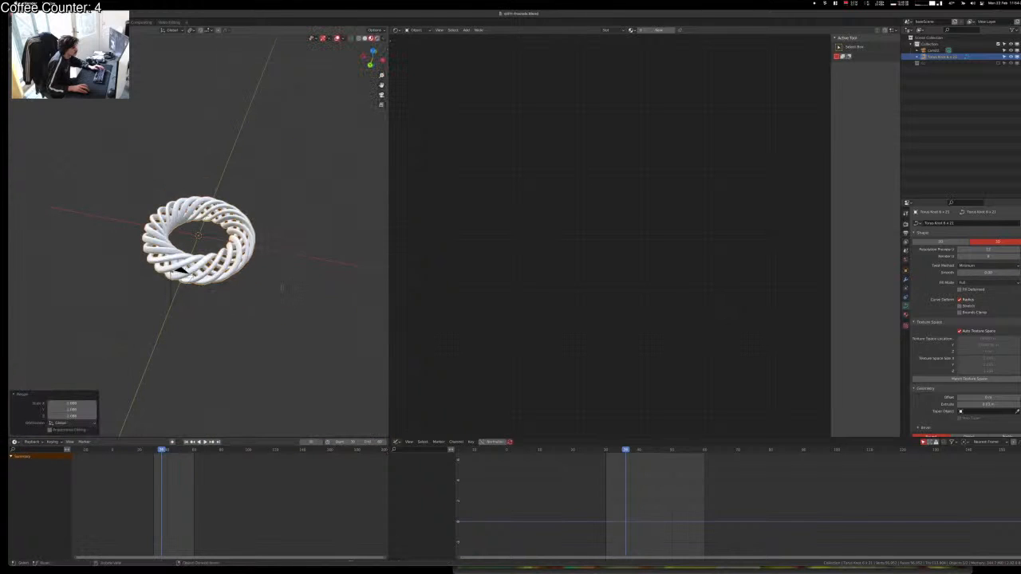
{"action": "middle_click_drag", "start_coordinate": [197, 274], "coordinate": [211, 282]}
{"action": "left_click", "coordinate": [189, 284]}
{"action": "key", "text": "g"}
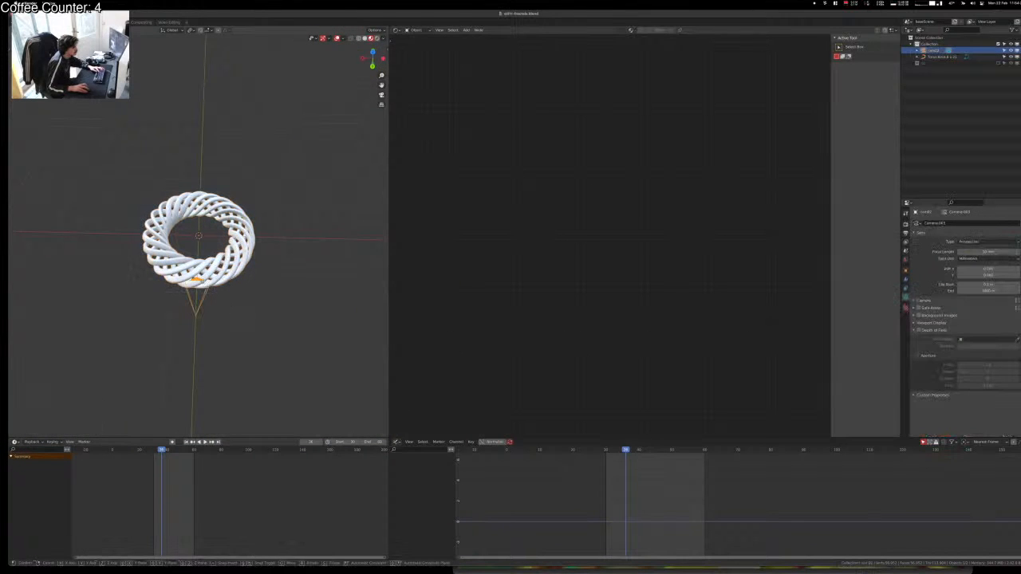
{"action": "key", "text": "x"}
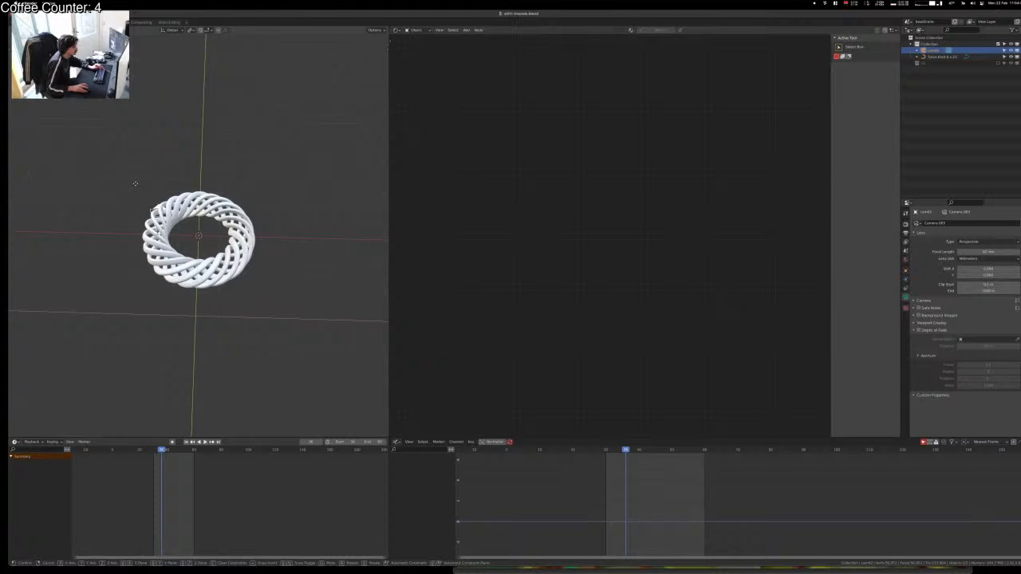
Step: Place the camera, look through it, and rotate the torus knot around Z
{"action": "left_click", "coordinate": [135, 184]}
{"action": "key", "text": "KP_0"}
{"action": "scroll", "coordinate": [259, 236], "scroll_direction": "down", "scroll_amount": 5}
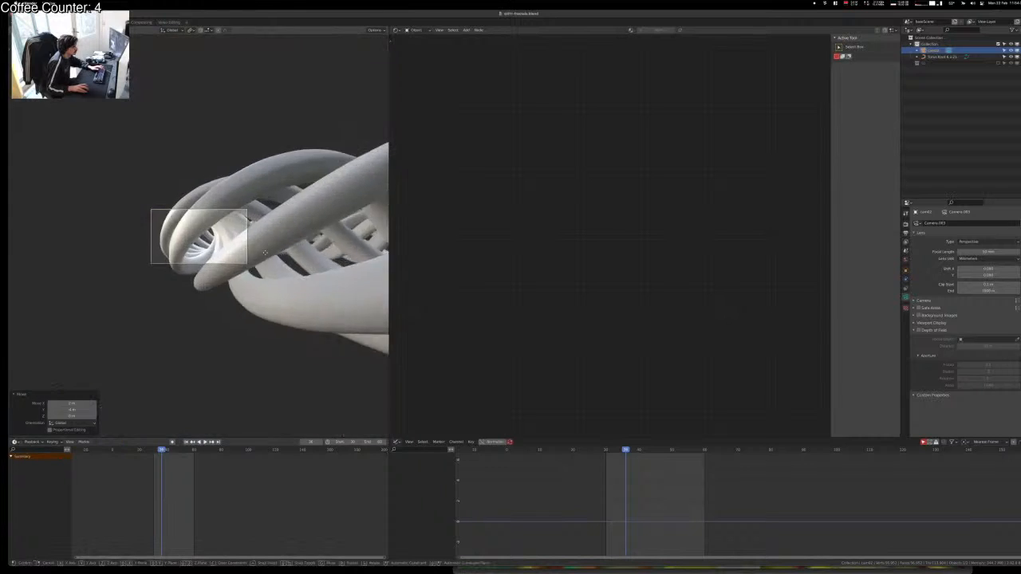
{"action": "left_click", "coordinate": [271, 246]}
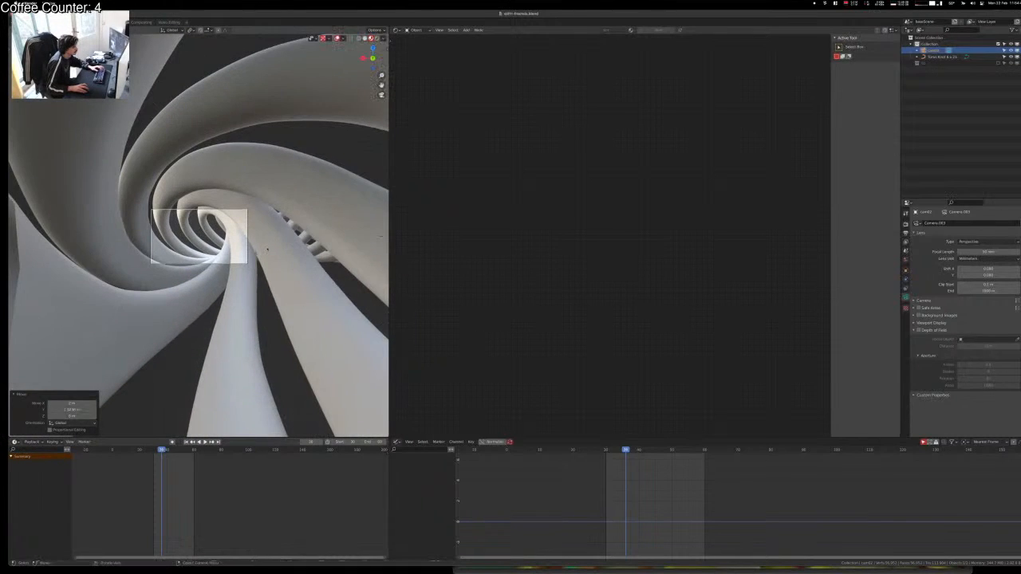
{"action": "left_click", "coordinate": [275, 242]}
{"action": "key", "text": "r"}
{"action": "key", "text": "z"}
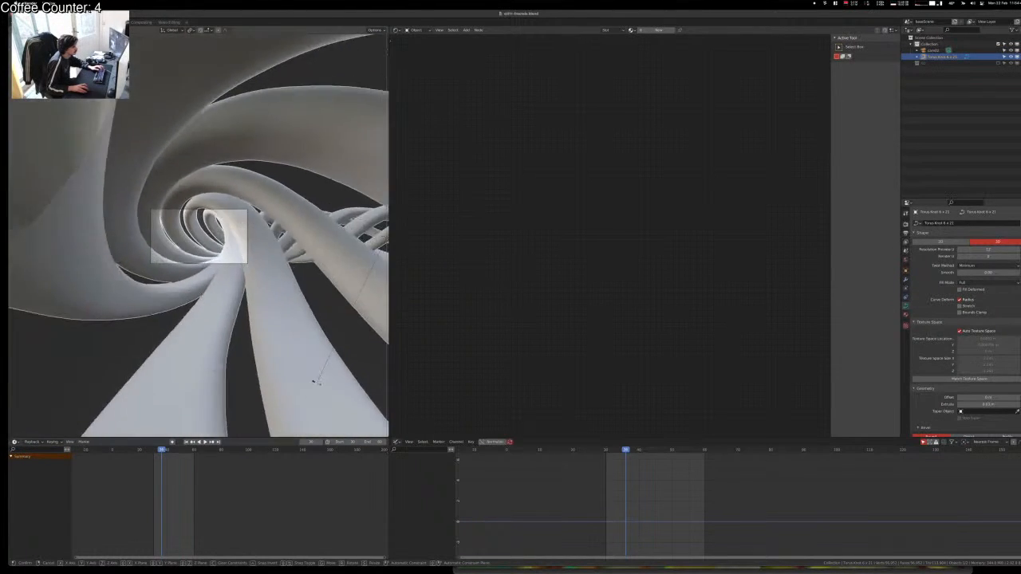
{"action": "left_click", "coordinate": [198, 215]}
Step: Lower the camera's focal length for a wider view and rotate the camera down the tunnel
{"action": "left_click", "coordinate": [209, 209]}
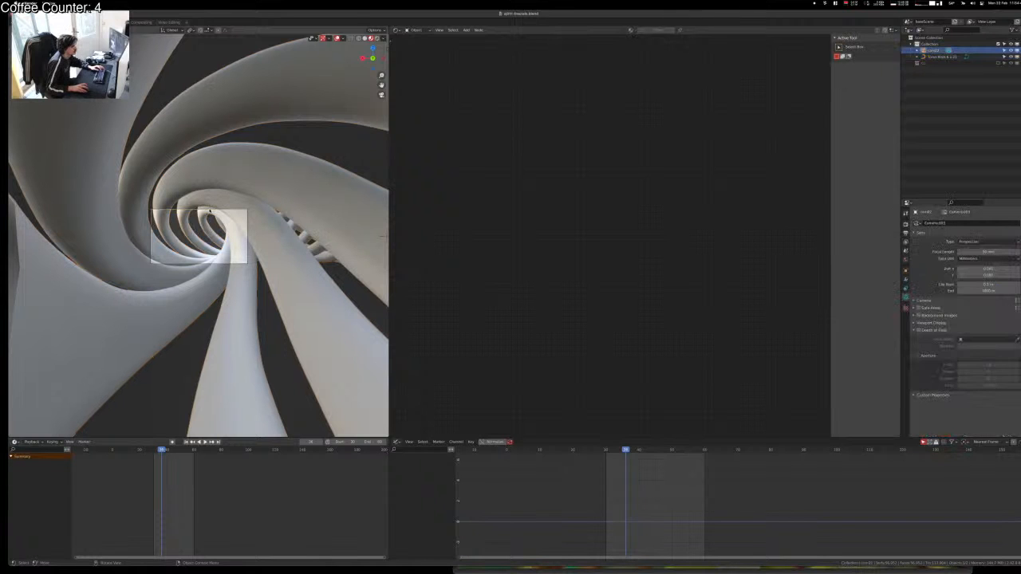
{"action": "left_click_drag", "start_coordinate": [985, 252], "coordinate": [973, 252]}
{"action": "key", "text": "r"}
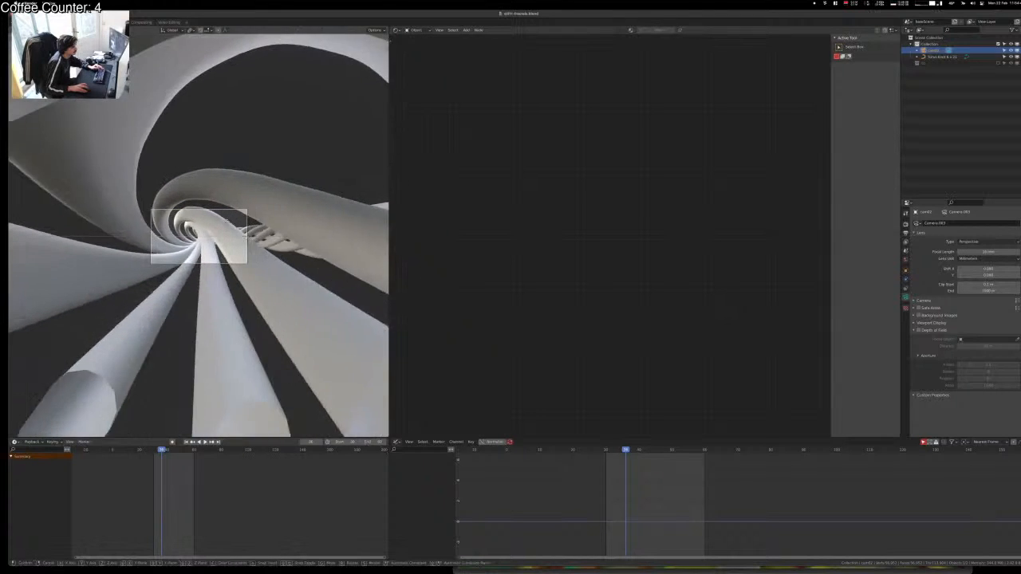
{"action": "left_click", "coordinate": [226, 223]}
{"action": "scroll", "coordinate": [242, 236], "scroll_direction": "up", "scroll_amount": 2}
{"action": "left_click", "coordinate": [232, 232]}
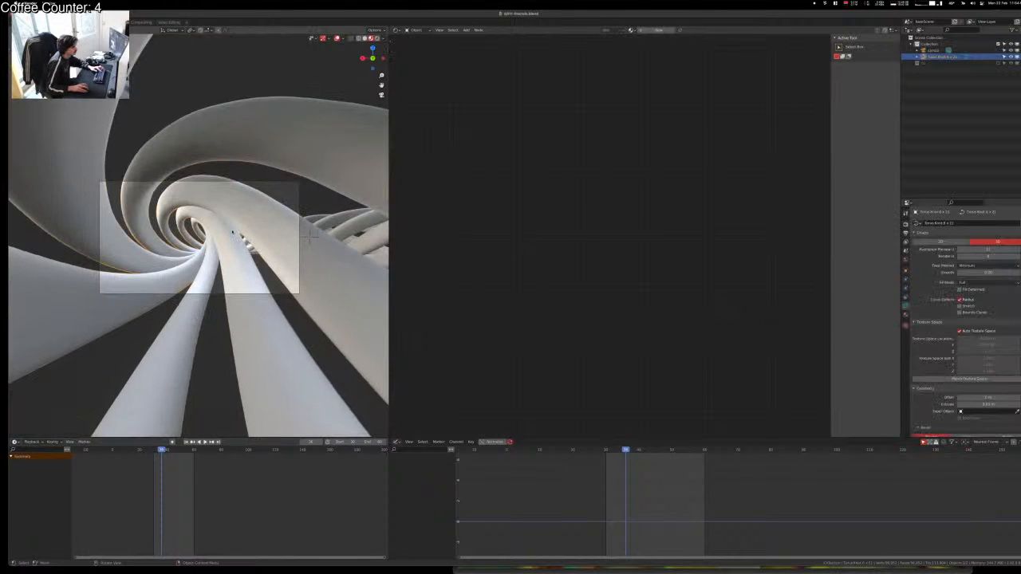
{"action": "key", "text": "r"}
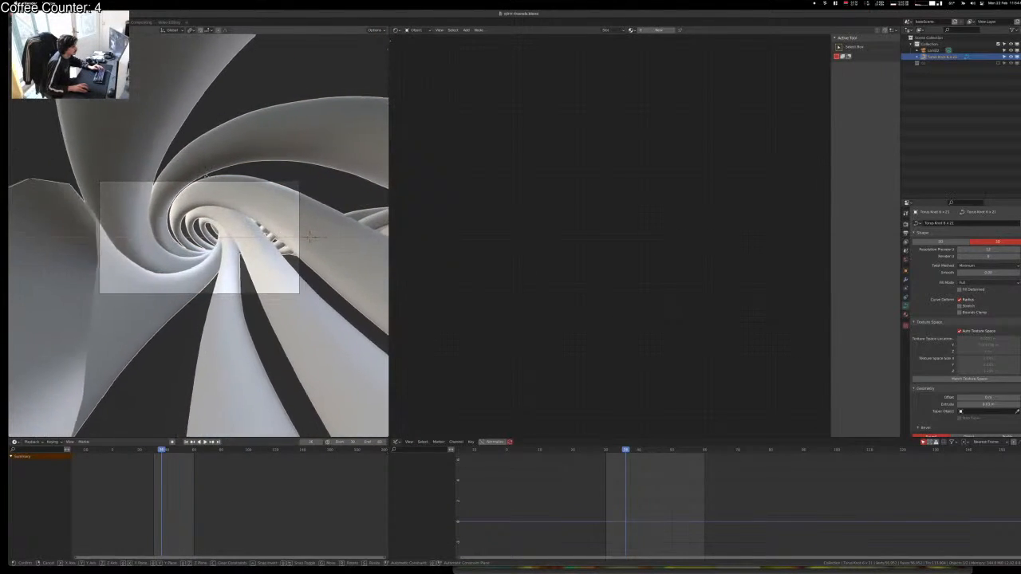
Step: Finish rotating the torus knot and shift it along Y
{"action": "left_click", "coordinate": [310, 236]}
{"action": "key", "text": "t"}
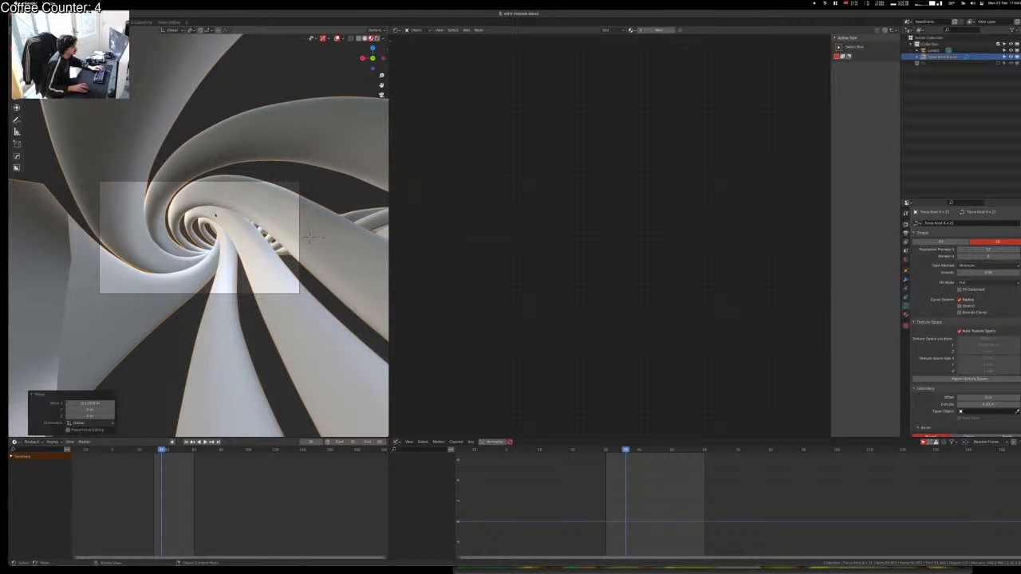
{"action": "key", "text": "g"}
{"action": "key", "text": "y"}
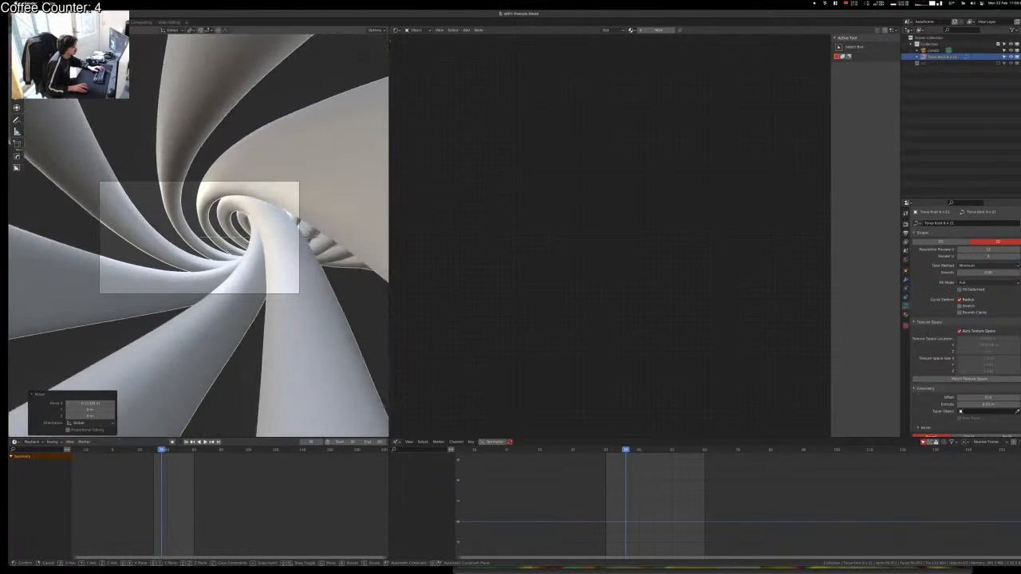
{"action": "left_click", "coordinate": [305, 233]}
{"action": "key", "text": "g"}
{"action": "right_click", "coordinate": [306, 237]}
Step: Move and turn the camera further into the tunnel, then shift it along X
{"action": "left_click", "coordinate": [220, 181]}
{"action": "key", "text": "g"}
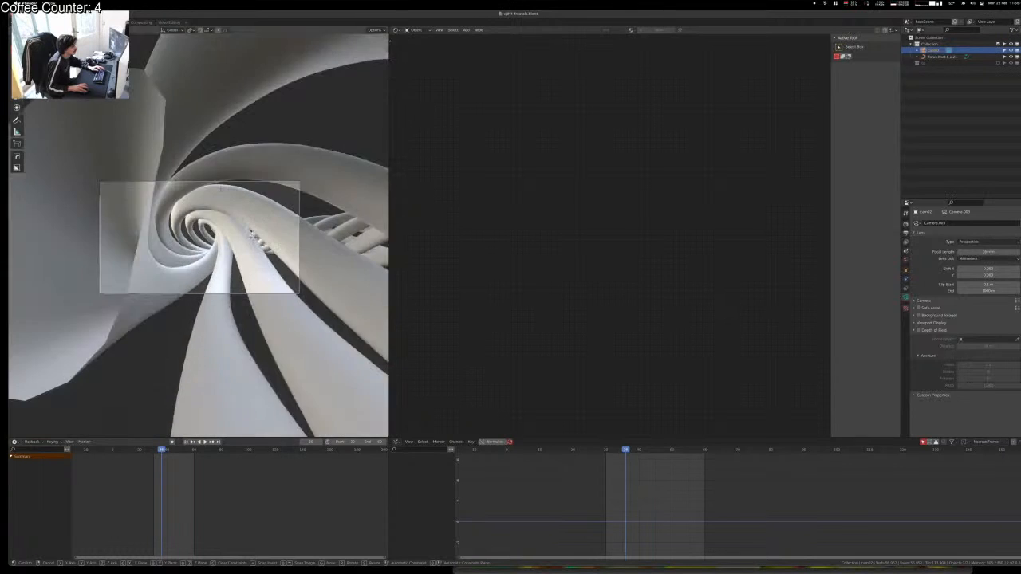
{"action": "left_click", "coordinate": [224, 171]}
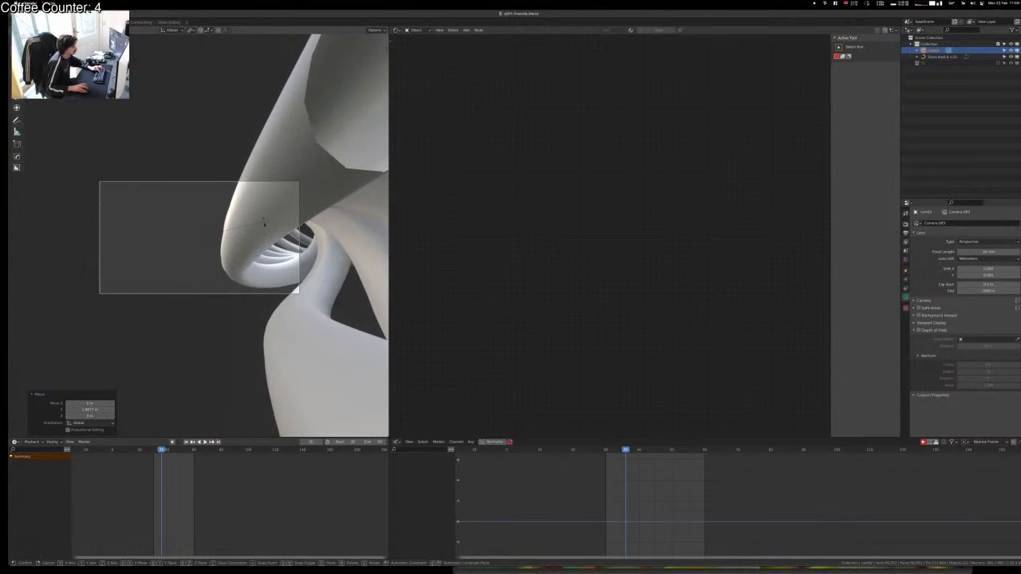
{"action": "left_click", "coordinate": [273, 221]}
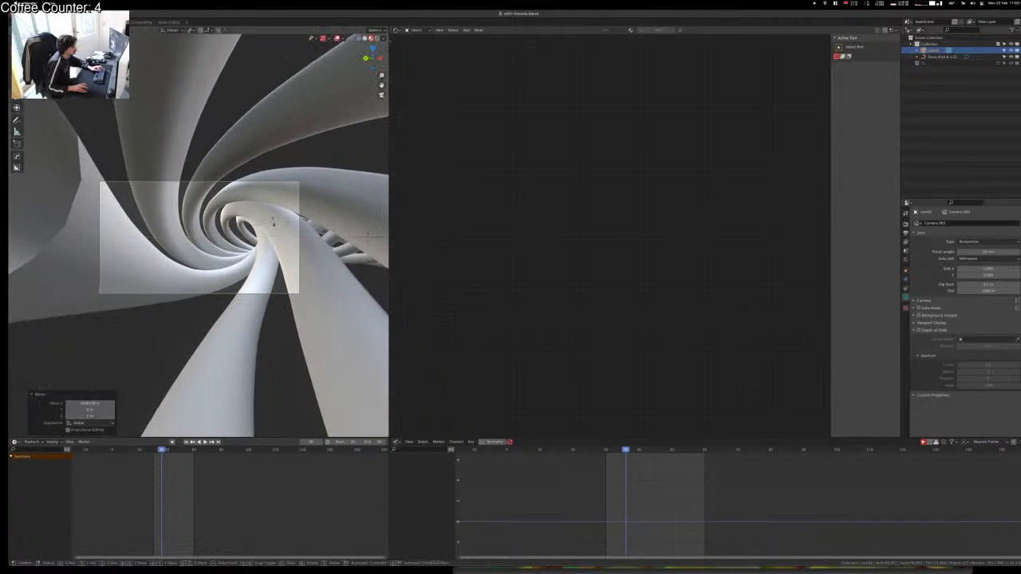
{"action": "left_click", "coordinate": [260, 206]}
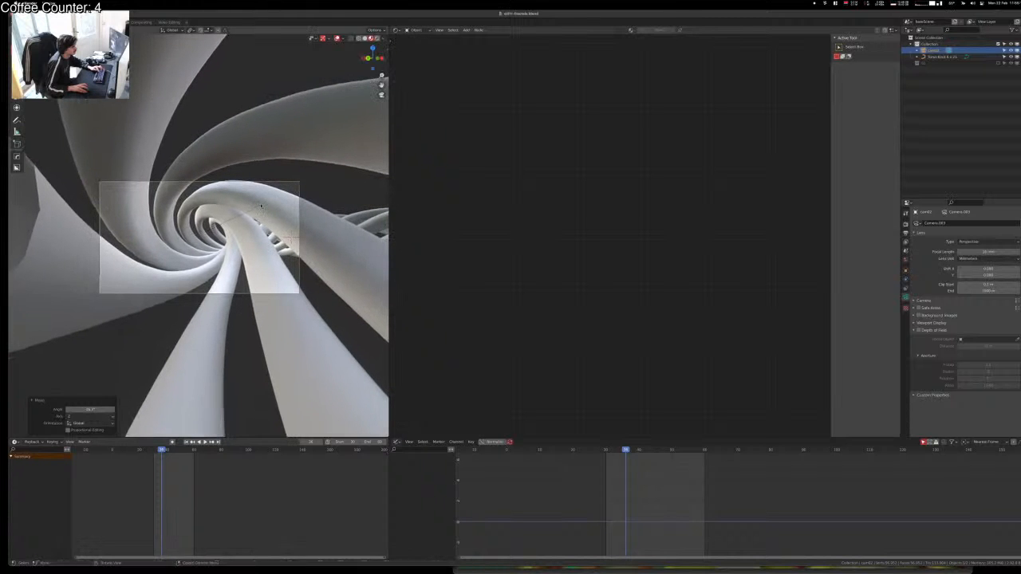
{"action": "key", "text": "g"}
{"action": "key", "text": "x"}
{"action": "left_click", "coordinate": [276, 209]}
Step: Rotate the camera and the torus knot around Z, then view the whole knot from outside
{"action": "key", "text": "r"}
{"action": "key", "text": "z"}
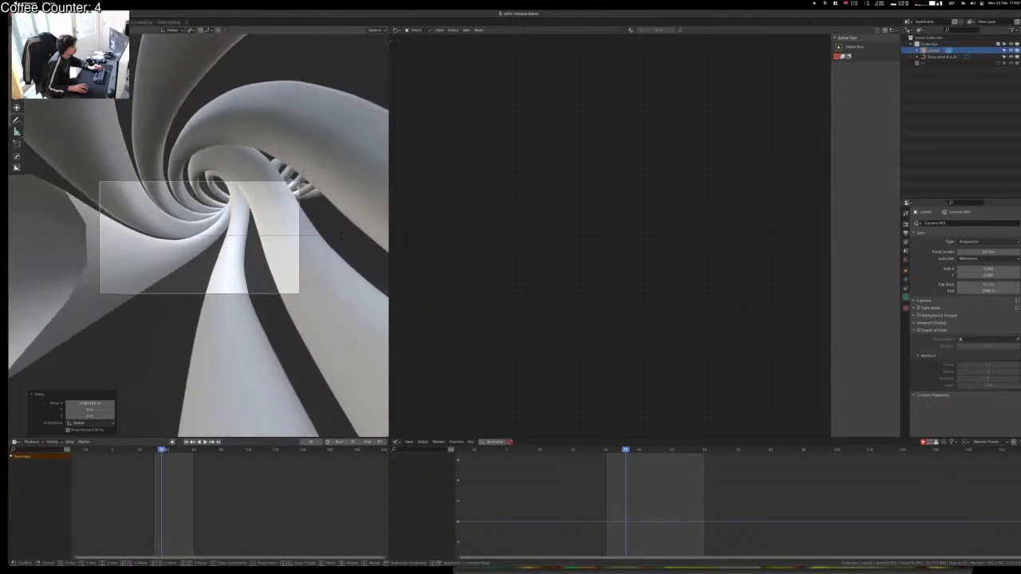
{"action": "left_click", "coordinate": [342, 222]}
{"action": "left_click", "coordinate": [341, 222]}
{"action": "key", "text": "r"}
{"action": "key", "text": "z"}
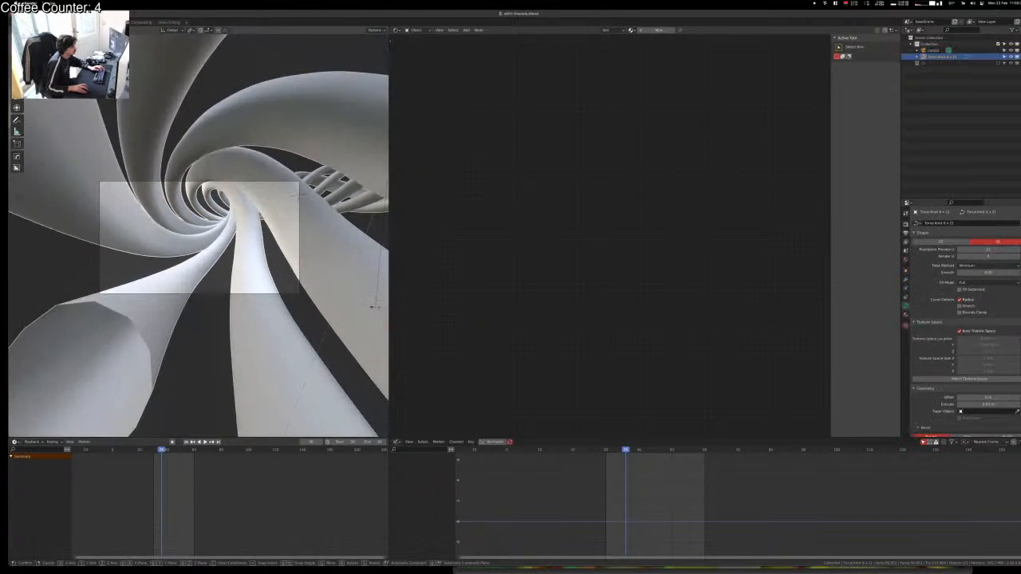
{"action": "left_click", "coordinate": [363, 286]}
{"action": "middle_click_drag", "start_coordinate": [297, 215], "coordinate": [282, 263]}
{"action": "scroll", "coordinate": [282, 263], "scroll_direction": "down", "scroll_amount": 10}
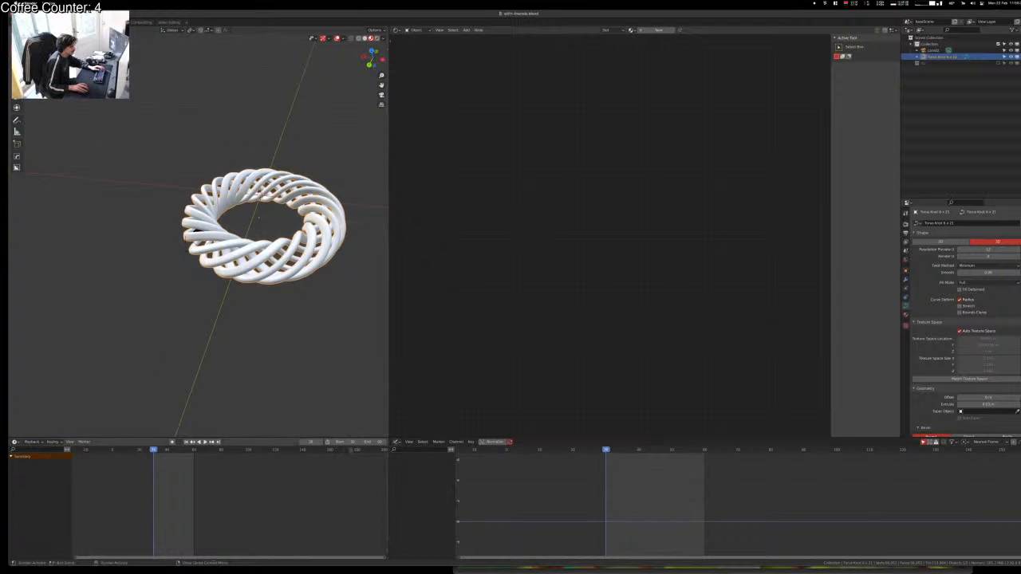
Step: Set the animation frame range to start 1 and end 180
{"action": "type", "text": "1"}
{"action": "key", "text": "Tab"}
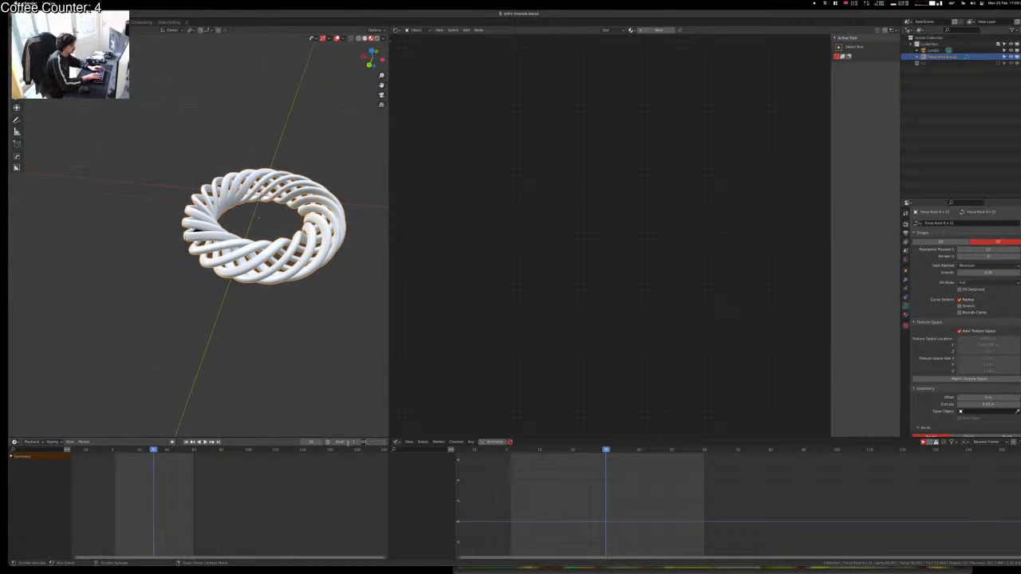
{"action": "type", "text": "180"}
{"action": "key", "text": "Return"}
{"action": "left_click", "coordinate": [346, 373]}
{"action": "key", "text": "space"}
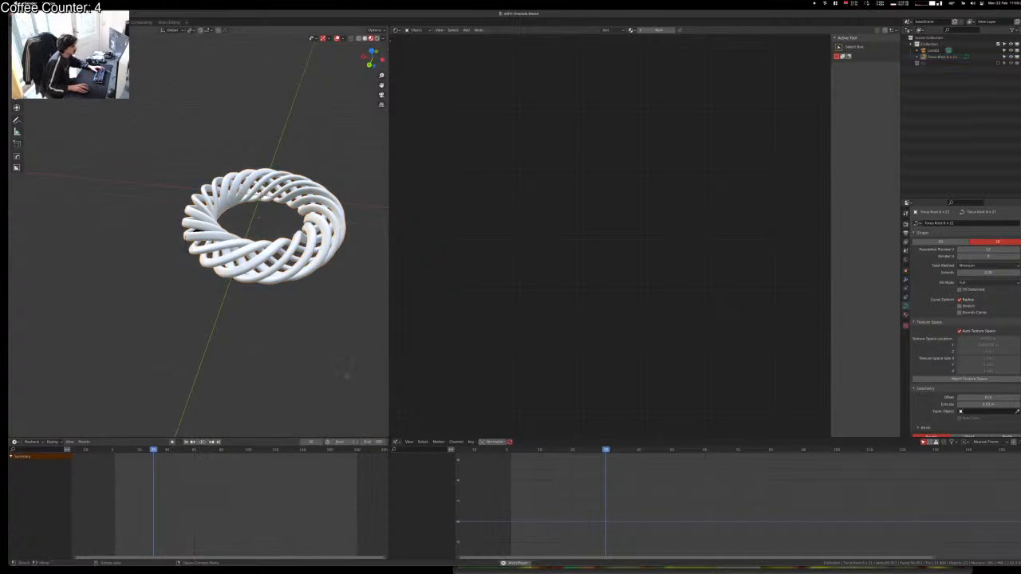
{"action": "scroll", "coordinate": [257, 319], "scroll_direction": "down", "scroll_amount": 3}
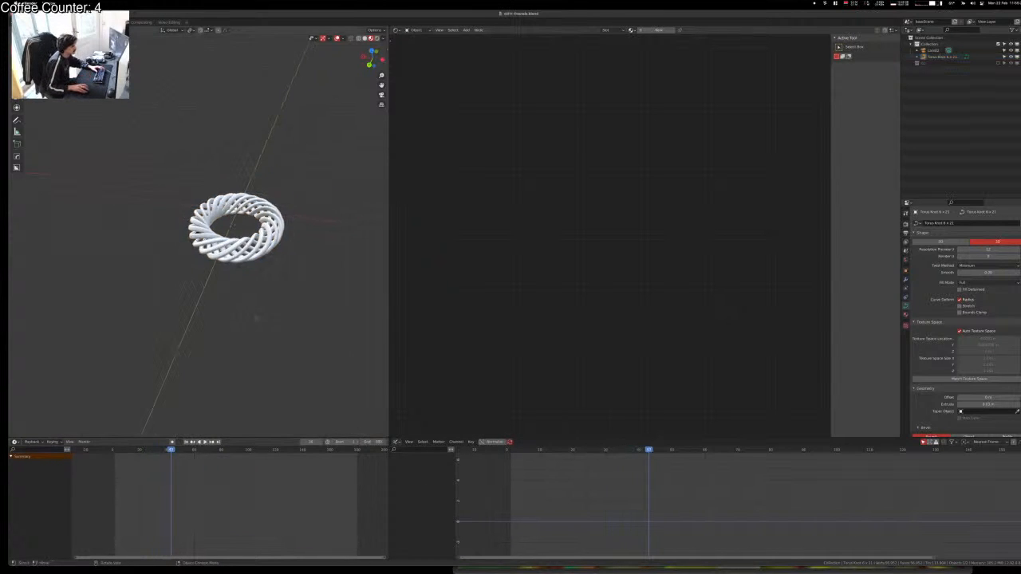
Step: Keyframe the torus knot's transforms before and after rotating it so it spins
{"action": "key", "text": "i"}
{"action": "left_click", "coordinate": [247, 277]}
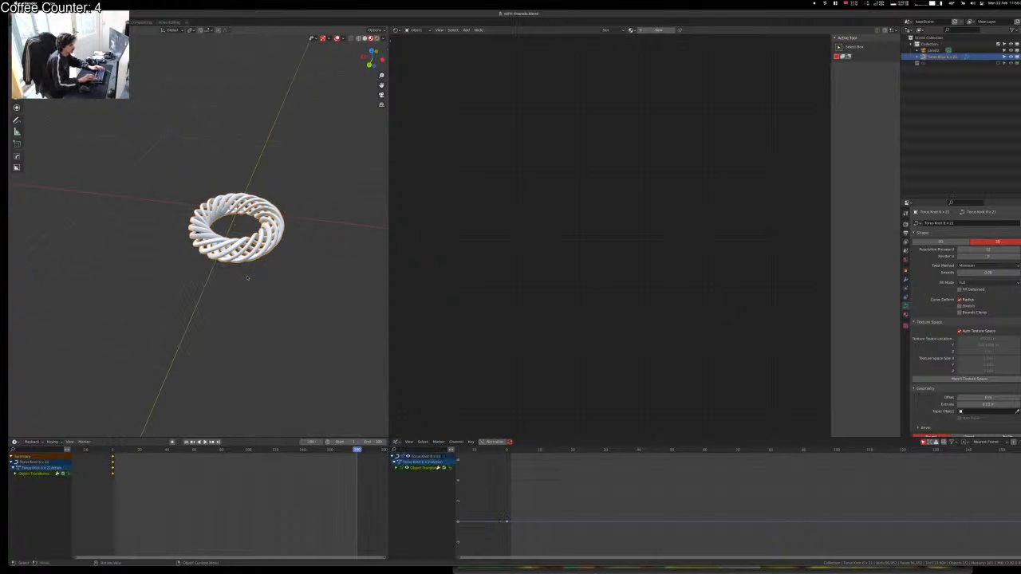
{"action": "key", "text": "r"}
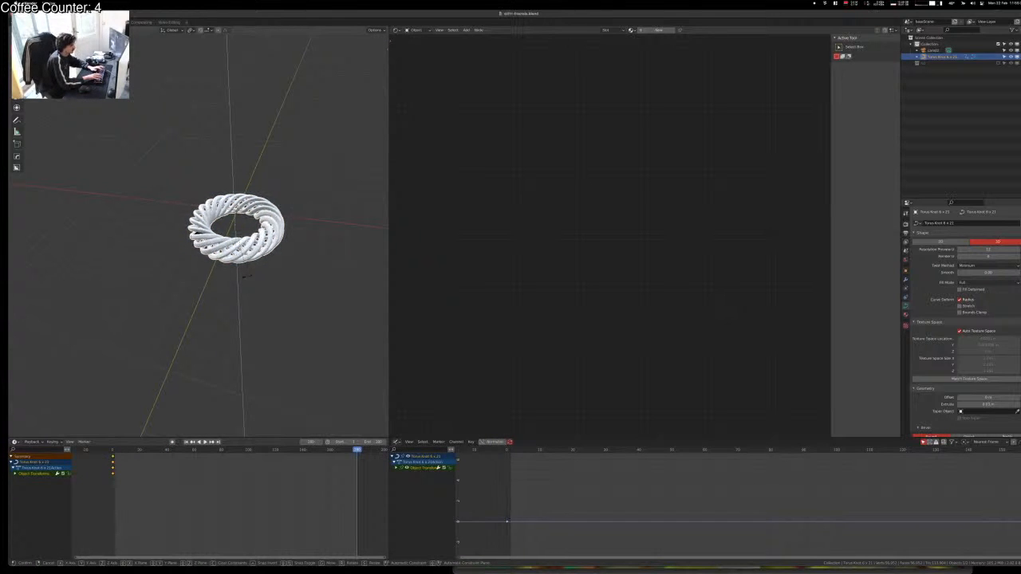
{"action": "left_click", "coordinate": [247, 275]}
{"action": "key", "text": "i"}
{"action": "left_click", "coordinate": [247, 276]}
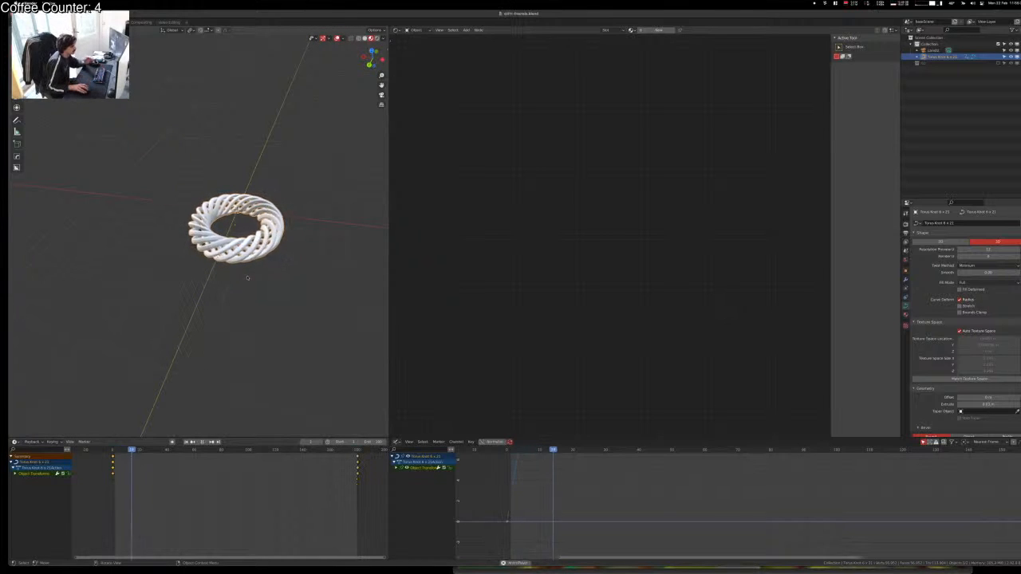
{"action": "left_click", "coordinate": [239, 323]}
{"action": "key", "text": "KP_0"}
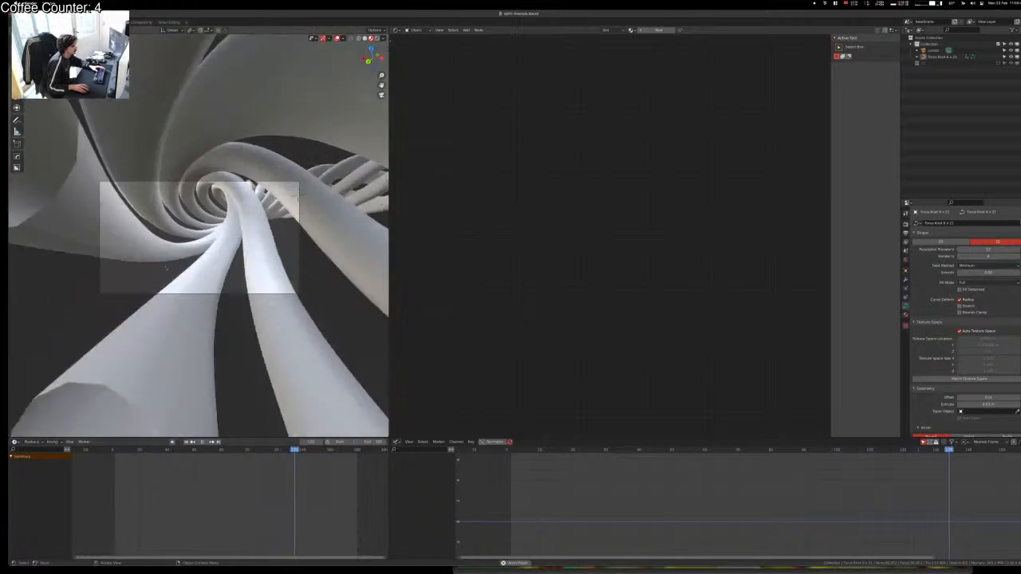
Step: Play the spinning tunnel animation and nudge the camera along Z to re-centre the view
{"action": "key", "text": "space"}
{"action": "left_click", "coordinate": [236, 235]}
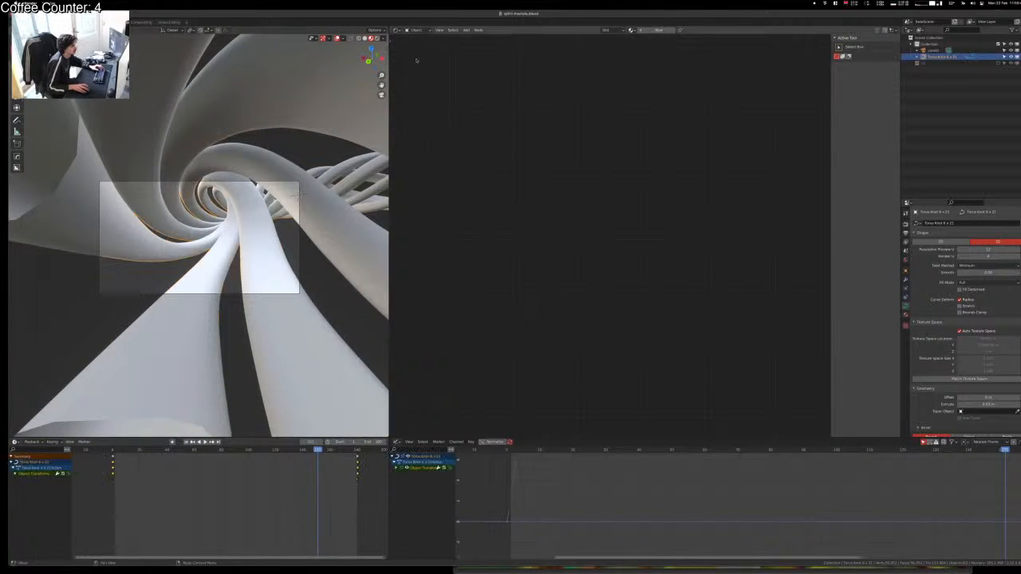
{"action": "key", "text": "space"}
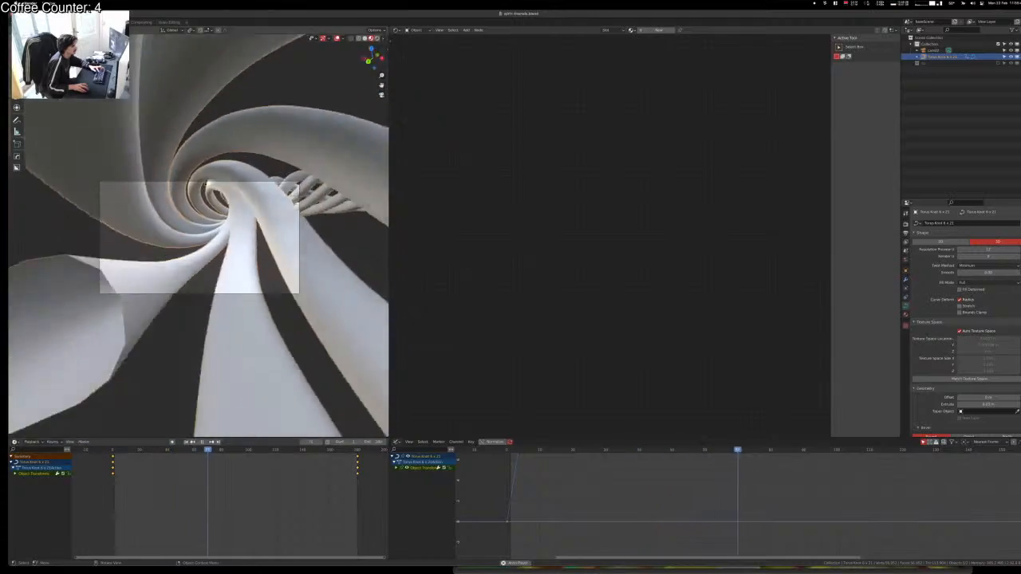
{"action": "left_click", "coordinate": [208, 182]}
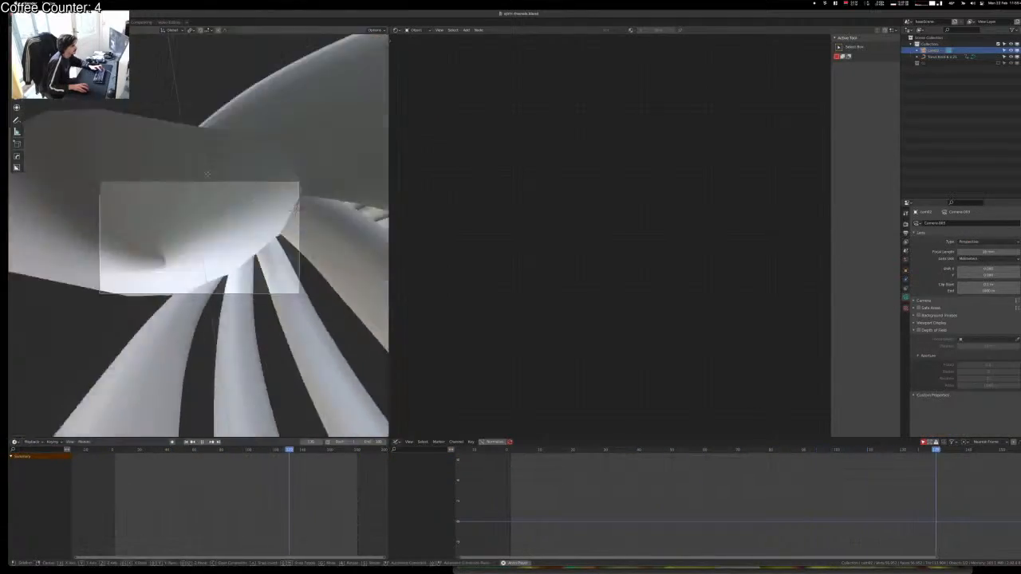
{"action": "left_click", "coordinate": [208, 173]}
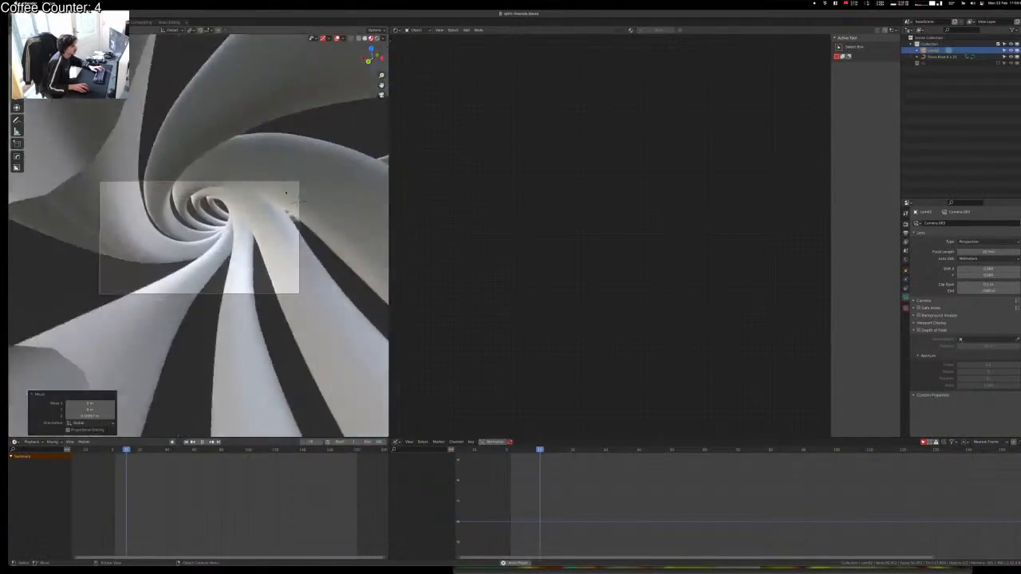
{"action": "key", "text": "r"}
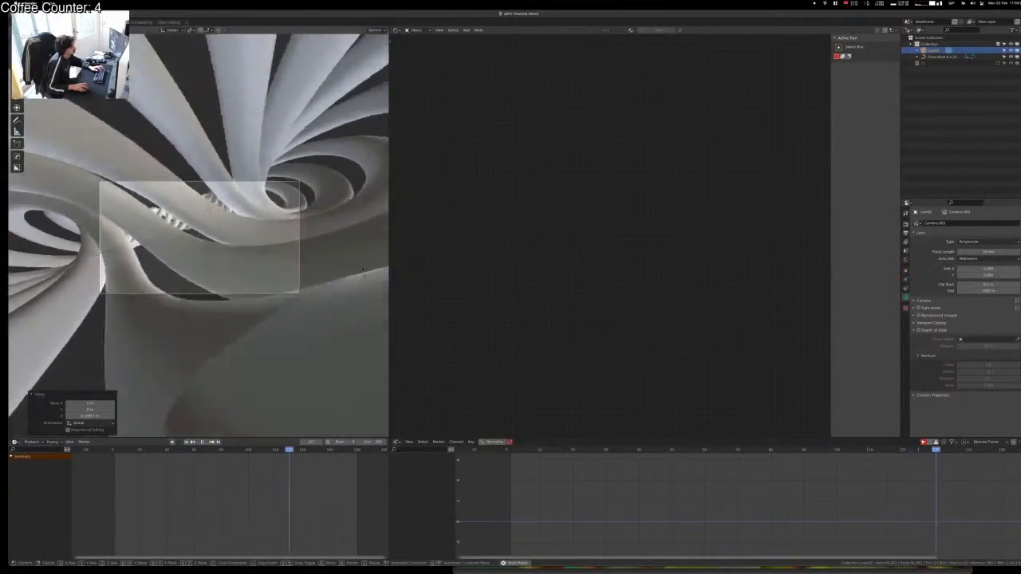
{"action": "right_click", "coordinate": [388, 335]}
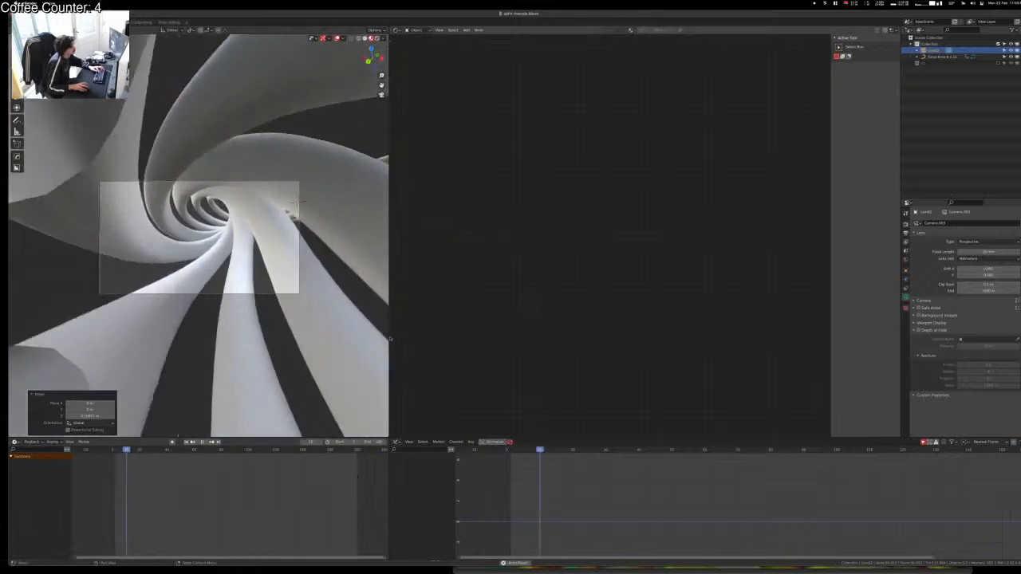
{"action": "key", "text": "Escape"}
{"action": "middle_click_drag", "start_coordinate": [386, 339], "coordinate": [239, 314]}
{"action": "scroll", "coordinate": [240, 314], "scroll_direction": "down", "scroll_amount": 10}
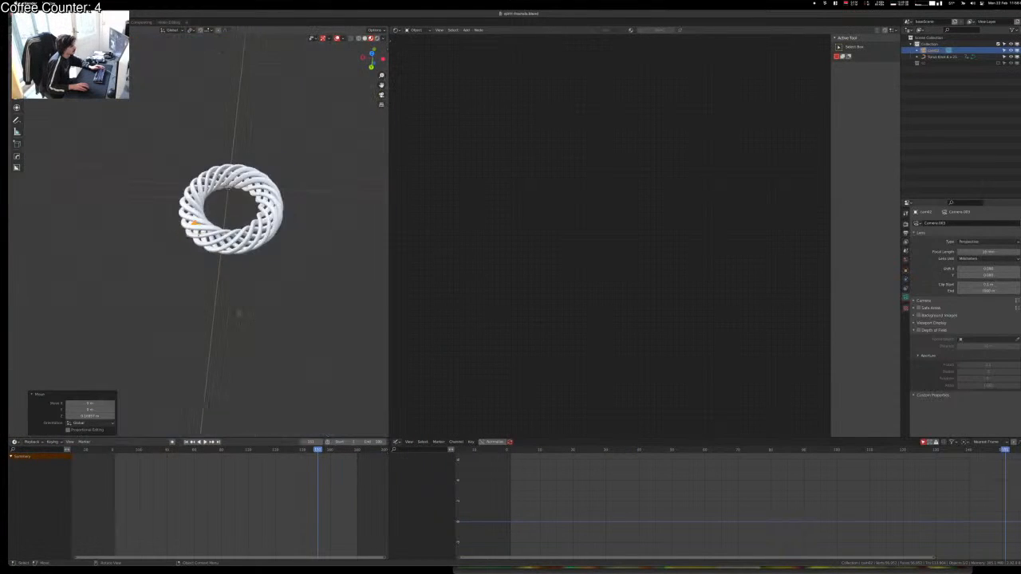
Step: View the torus knot from directly above and show the camera's transform values in the sidebar Item tab
{"action": "scroll", "coordinate": [233, 204], "scroll_direction": "up", "scroll_amount": 9}
{"action": "middle_click_drag", "start_coordinate": [233, 204], "coordinate": [239, 311]}
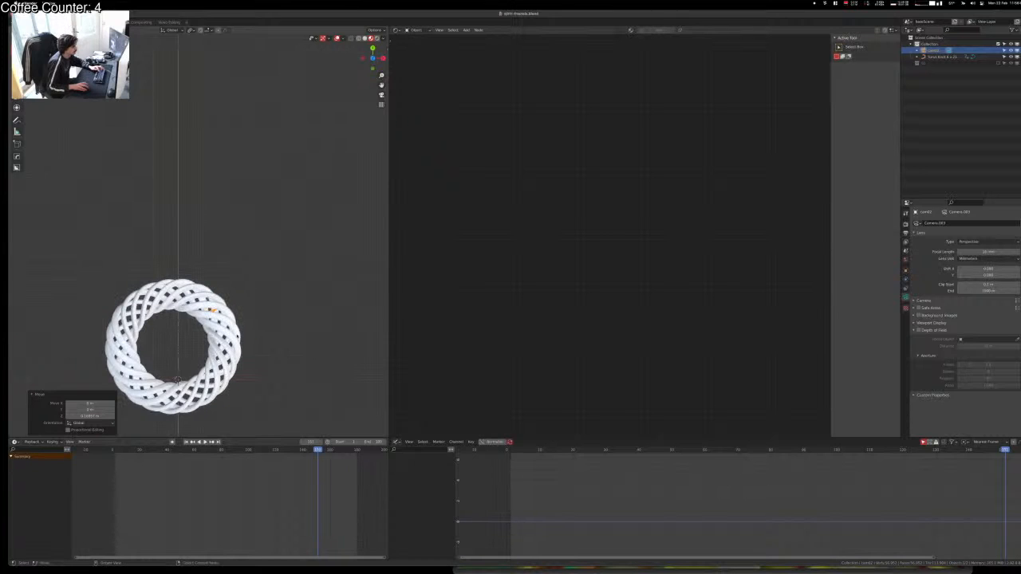
{"action": "scroll", "coordinate": [263, 347], "scroll_direction": "down", "scroll_amount": 1}
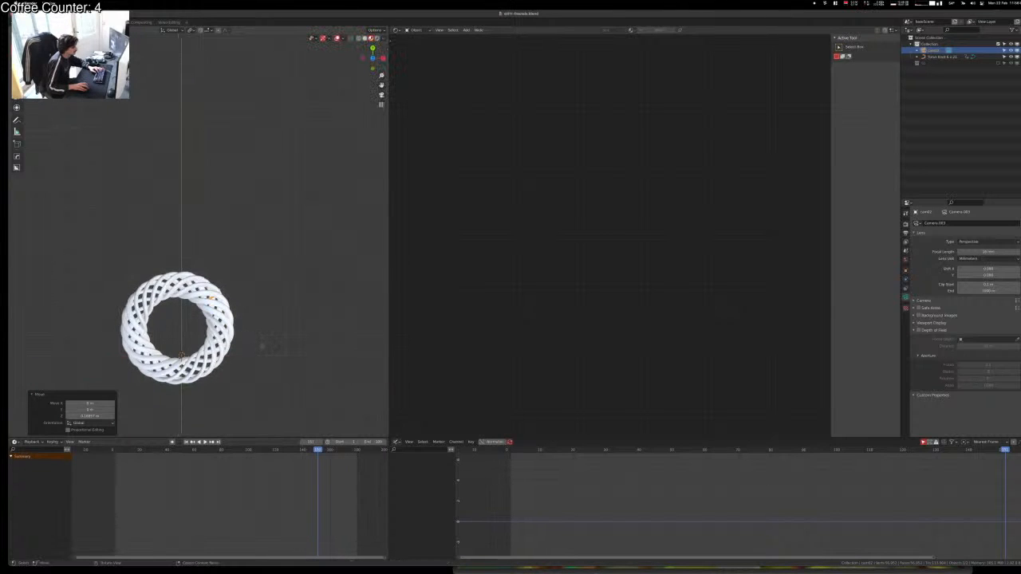
{"action": "key", "text": "n"}
{"action": "left_click", "coordinate": [383, 50]}
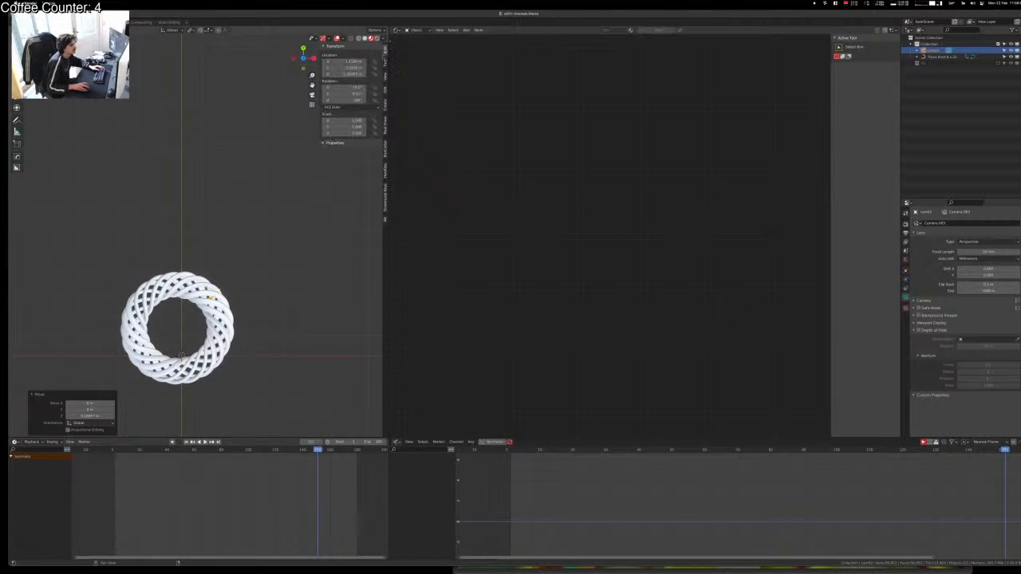
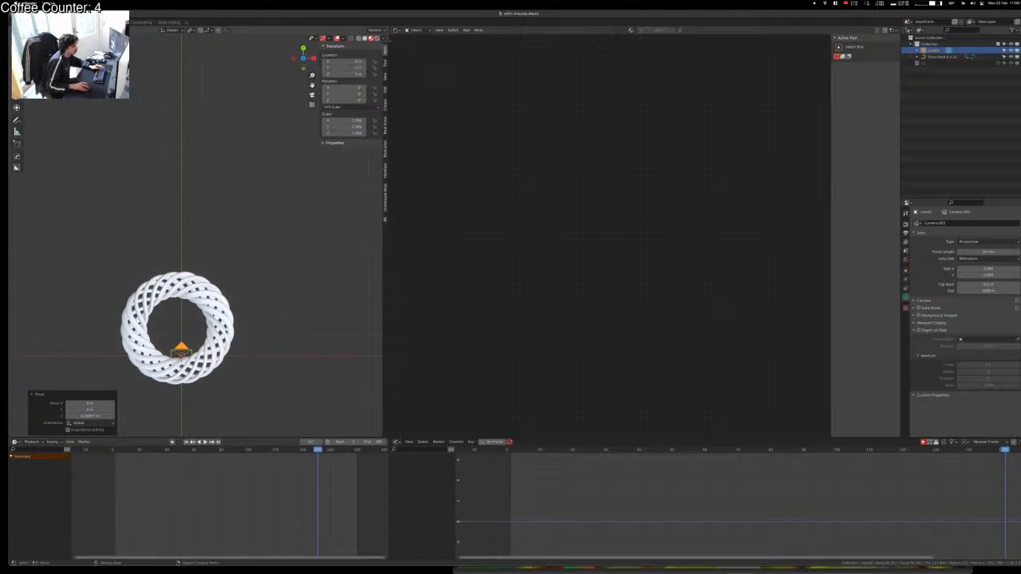
Step: Snap the torus knot onto the world origin with Selection to Cursor
{"action": "left_click", "coordinate": [225, 333]}
{"action": "key", "text": "shift+s"}
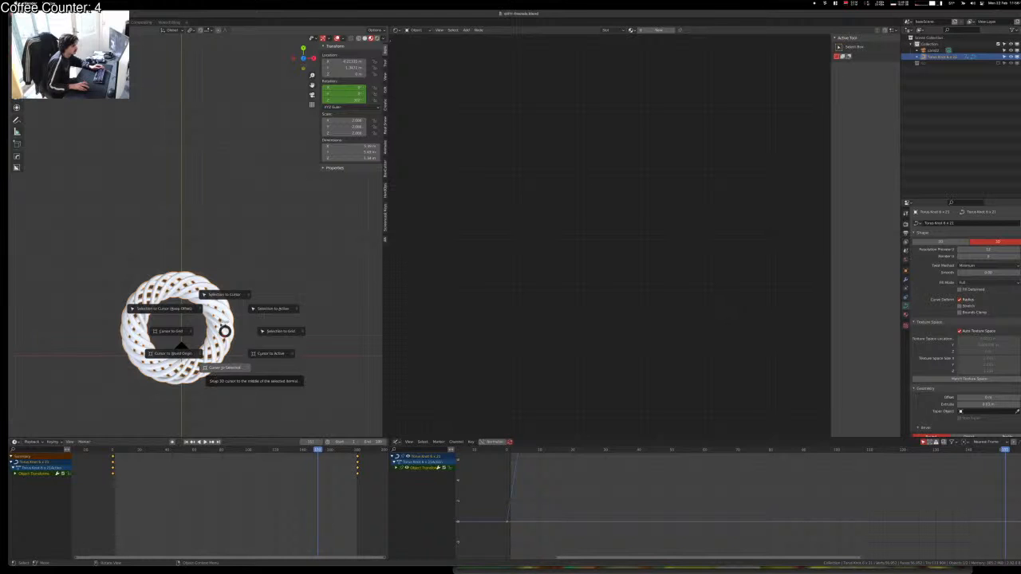
{"action": "left_click", "coordinate": [227, 292]}
{"action": "left_click", "coordinate": [301, 369]}
Step: Zoom back out around the centred knot and select the camera
{"action": "scroll", "coordinate": [300, 369], "scroll_direction": "up", "scroll_amount": 4}
{"action": "middle_click_drag", "start_coordinate": [301, 369], "coordinate": [312, 40], "text": "shift"}
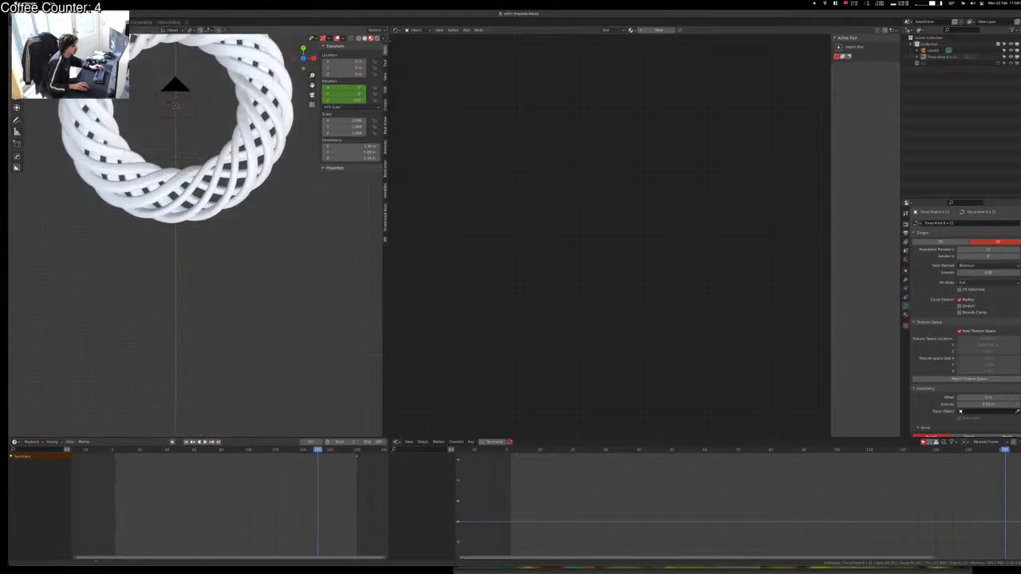
{"action": "middle_click_drag", "start_coordinate": [179, 100], "coordinate": [183, 132], "text": "shift"}
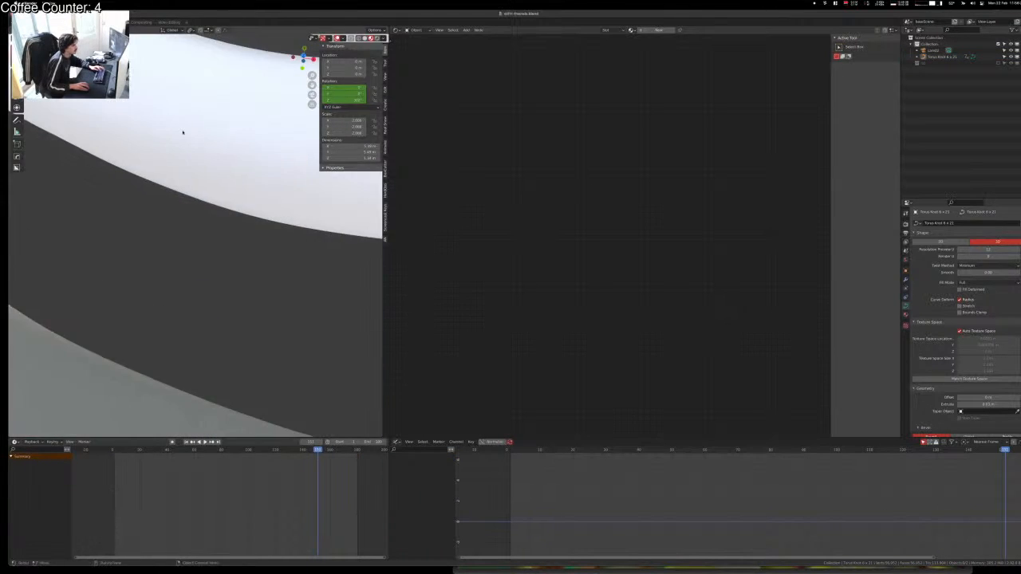
{"action": "scroll", "coordinate": [183, 136], "scroll_direction": "down", "scroll_amount": 6}
{"action": "left_click", "coordinate": [187, 198]}
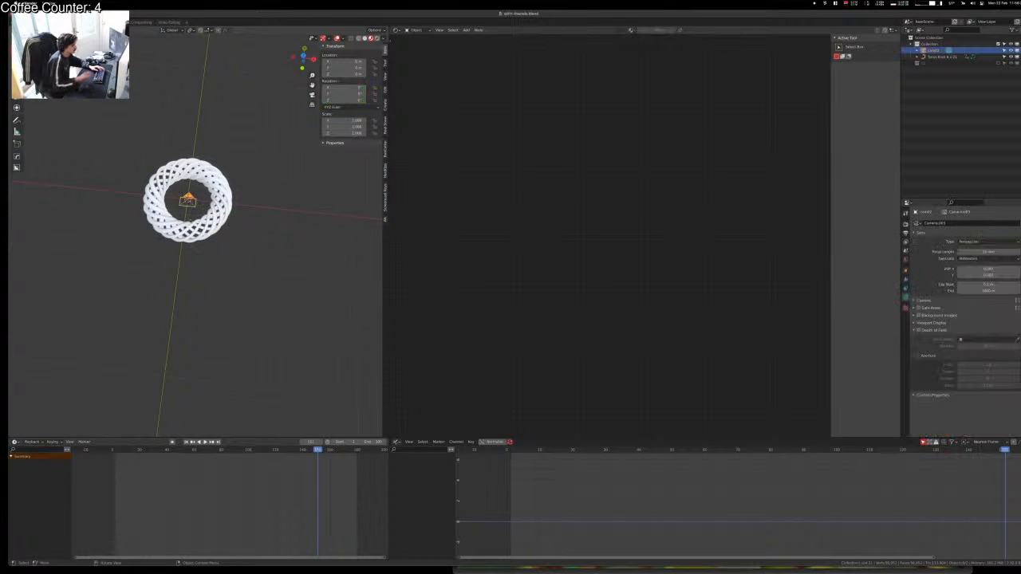
Step: Rotate the camera 90° about X, move it 1 m along X, and view through it
{"action": "type", "text": "rx90"}
{"action": "key", "text": "Return"}
{"action": "type", "text": "g"}
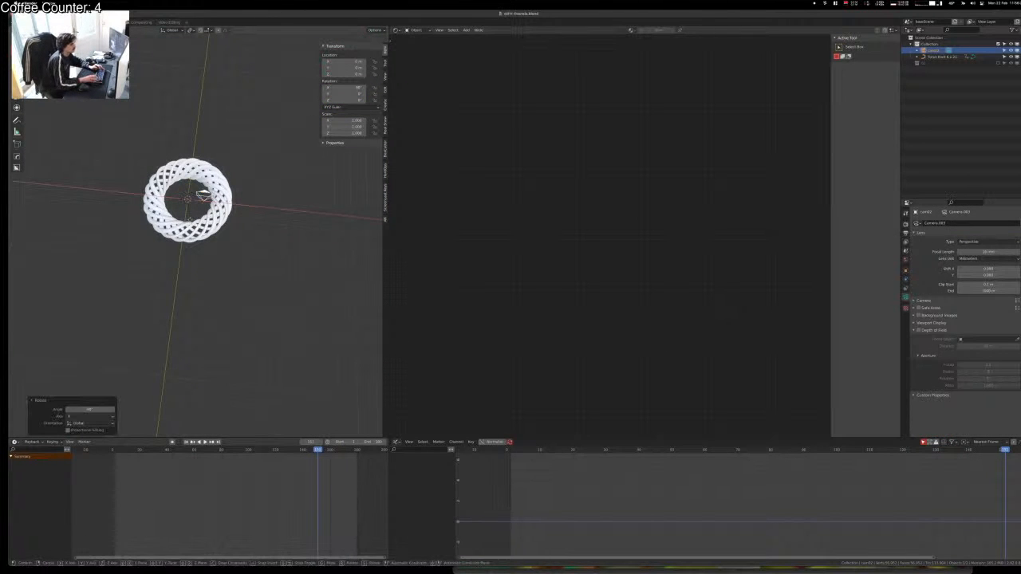
{"action": "type", "text": "x1"}
{"action": "key", "text": "Return"}
{"action": "type", "text": "1"}
{"action": "key", "text": "Return"}
{"action": "key", "text": "KP_0"}
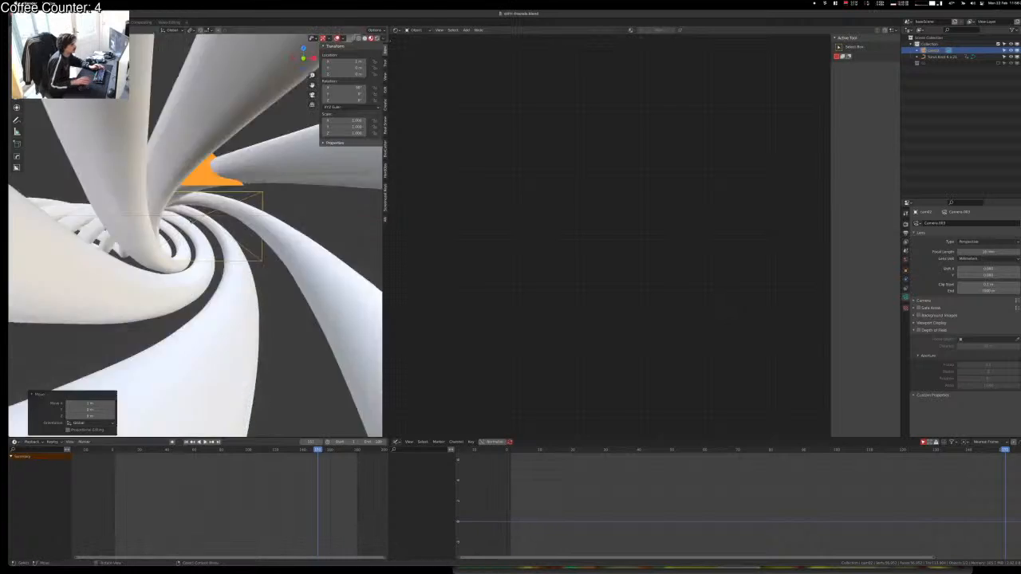
Step: Play the tunnel animation and move the camera toward negative Y
{"action": "key", "text": "space"}
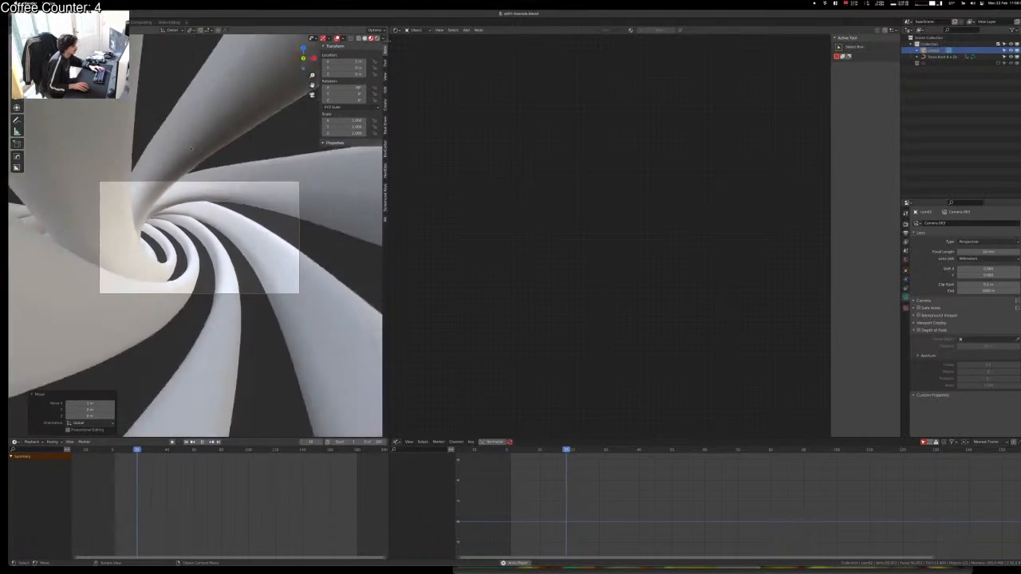
{"action": "key", "text": "space"}
{"action": "type", "text": "gx1"}
{"action": "key", "text": "Escape"}
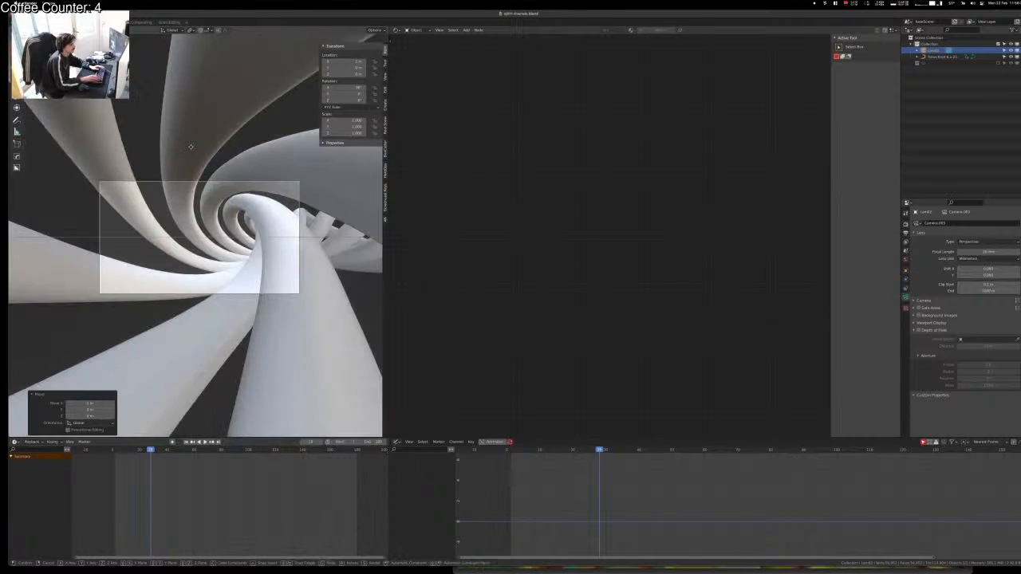
{"action": "key", "text": "space"}
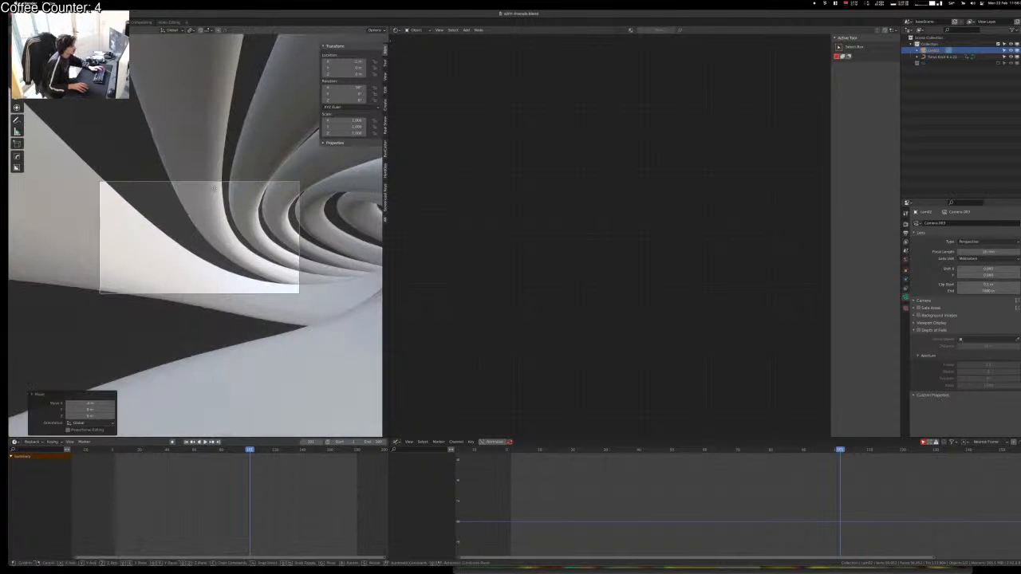
{"action": "key", "text": "minus"}
{"action": "key", "text": "Return"}
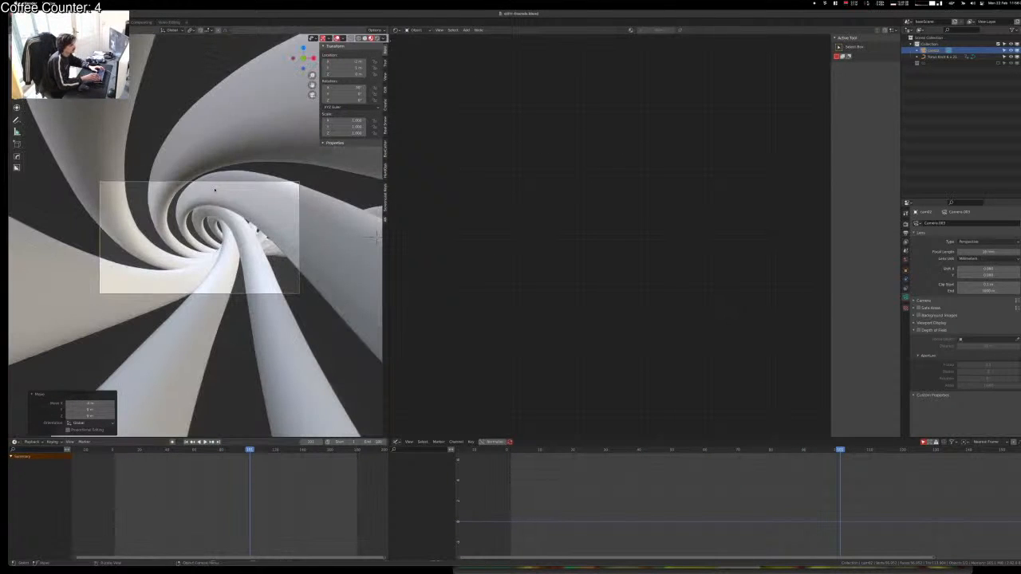
{"action": "key", "text": "space"}
Step: Offset the camera further to Y -2 m, then select Torus Knot 6 x 21
{"action": "key", "text": "g"}
{"action": "key", "text": "y"}
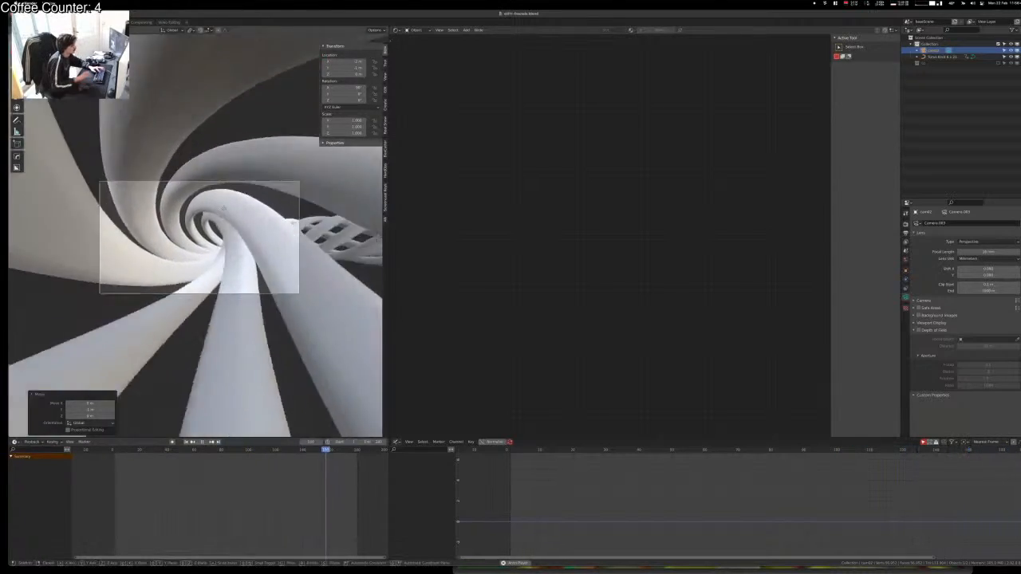
{"action": "key", "text": "1"}
{"action": "key", "text": "minus"}
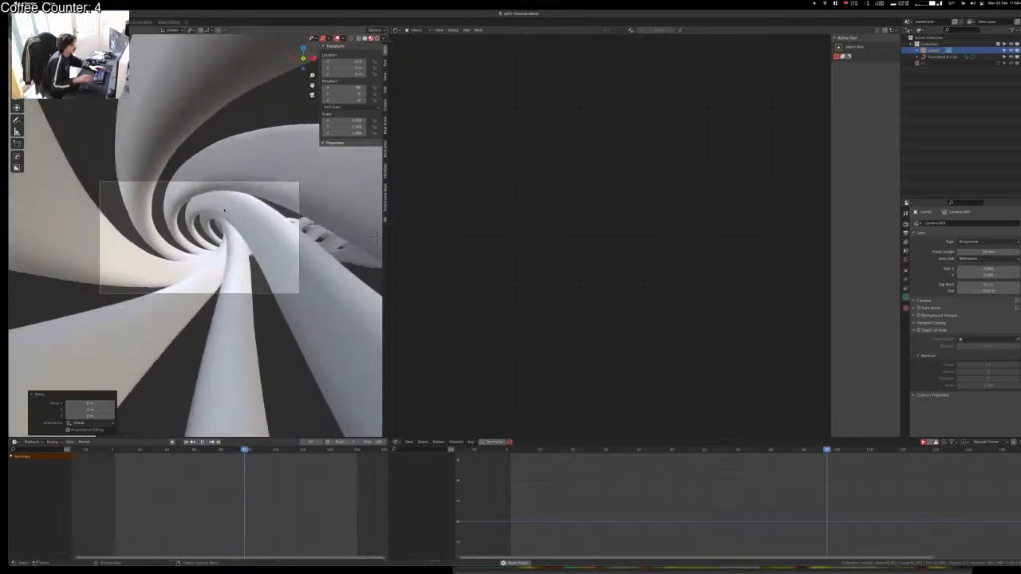
{"action": "key", "text": "Return"}
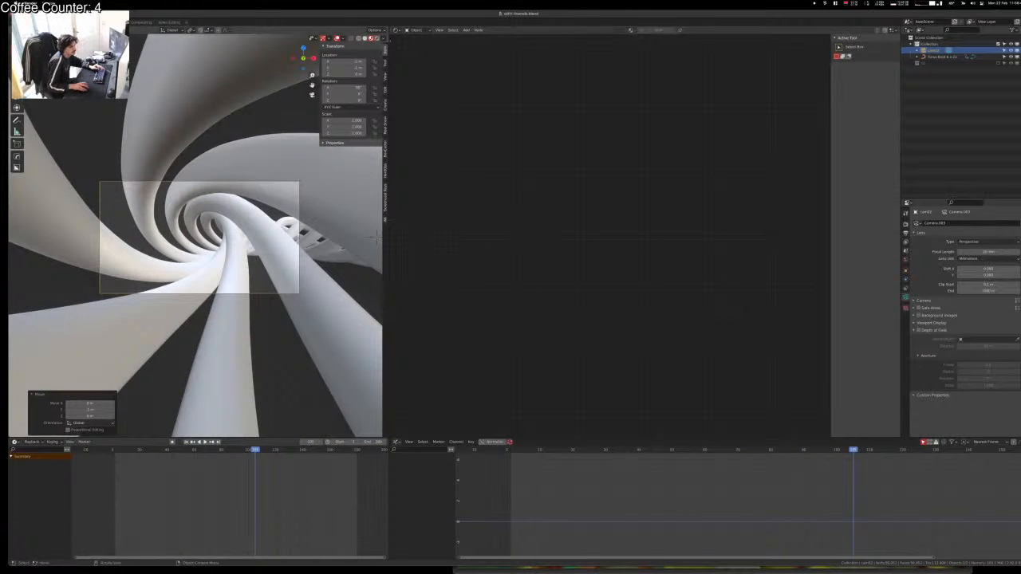
{"action": "left_click", "coordinate": [941, 56]}
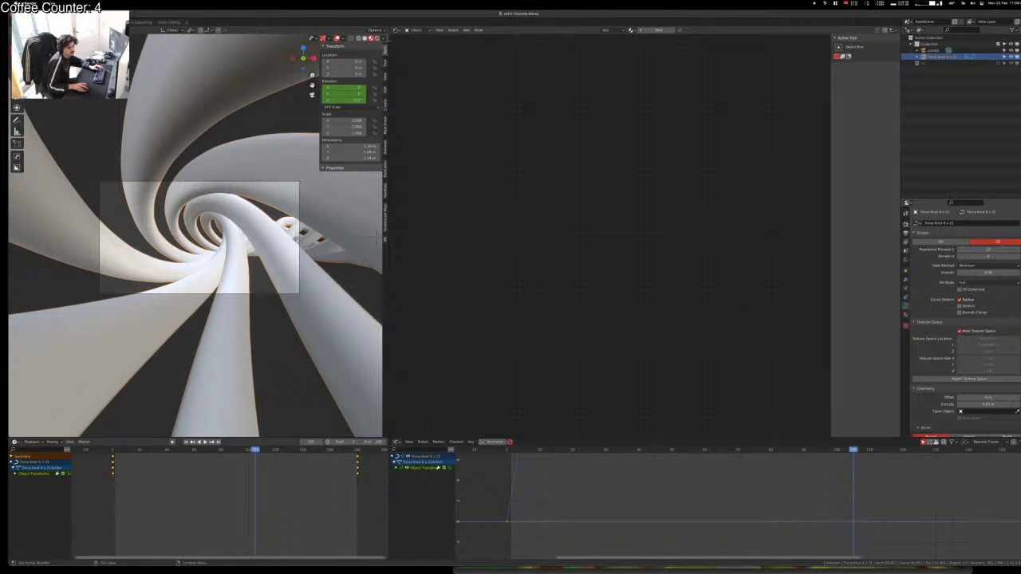
Step: Set the torus knot's Extrude to 0 to thin its tubes
{"action": "left_click_drag", "start_coordinate": [979, 404], "coordinate": [959, 404]}
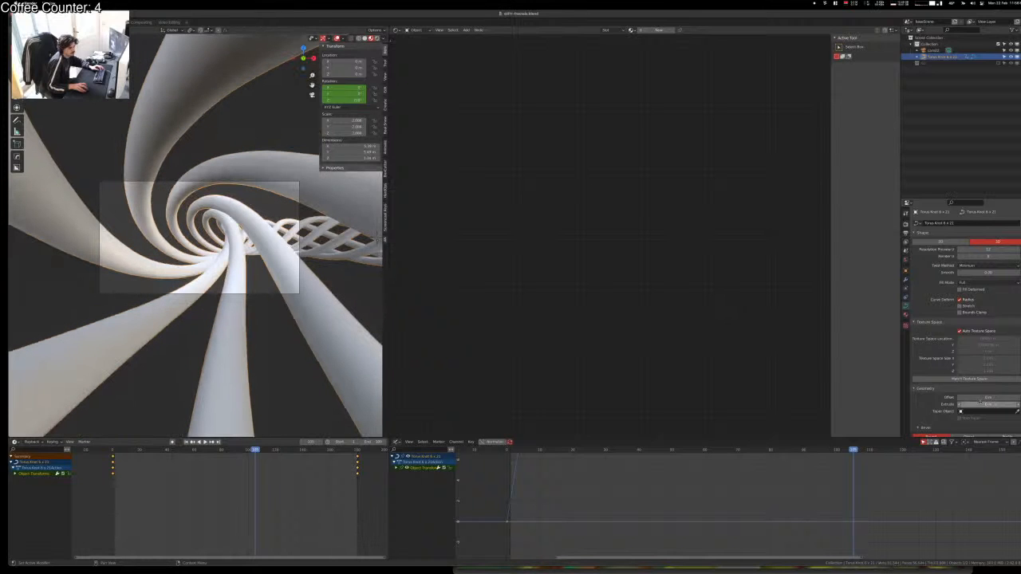
{"action": "scroll", "coordinate": [231, 251], "scroll_direction": "down", "scroll_amount": 3}
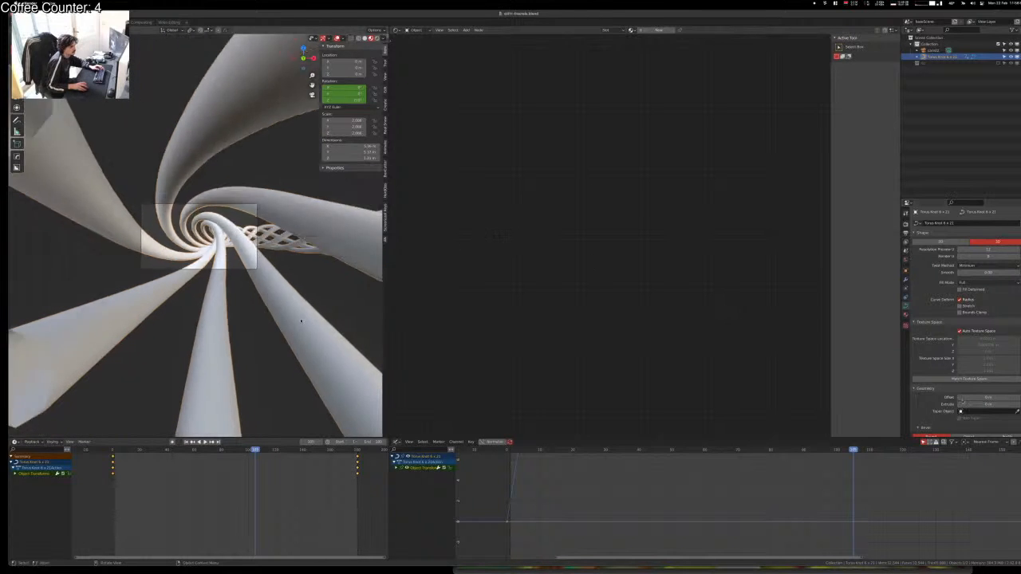
{"action": "middle_click_drag", "start_coordinate": [228, 251], "coordinate": [281, 383]}
{"action": "scroll", "coordinate": [286, 334], "scroll_direction": "down", "scroll_amount": 6}
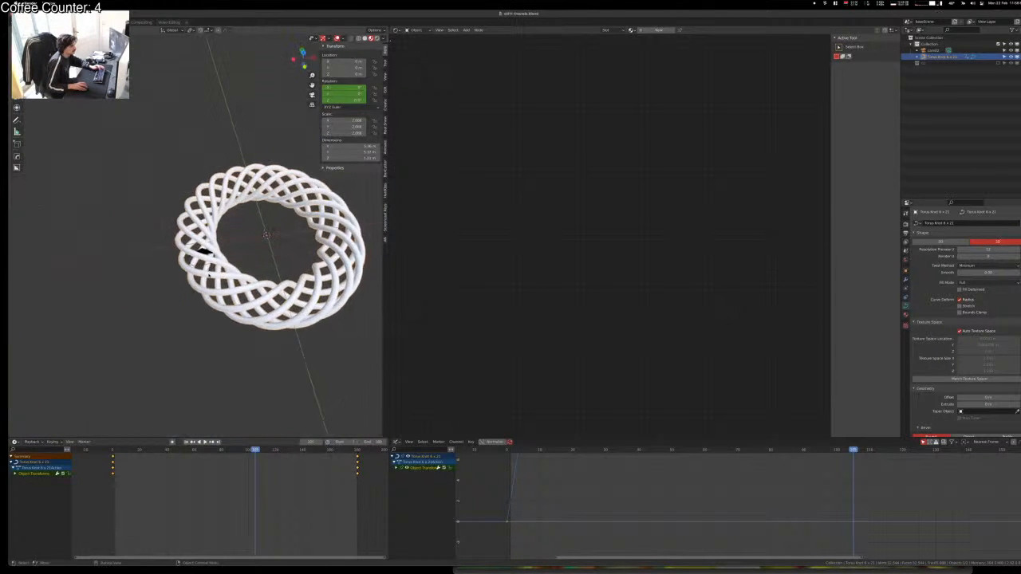
Step: Duplicate the knot, move the copy to about X -4.4 m, then delete it
{"action": "key", "text": "shift+d"}
{"action": "key", "text": "x"}
{"action": "left_click", "coordinate": [205, 250]}
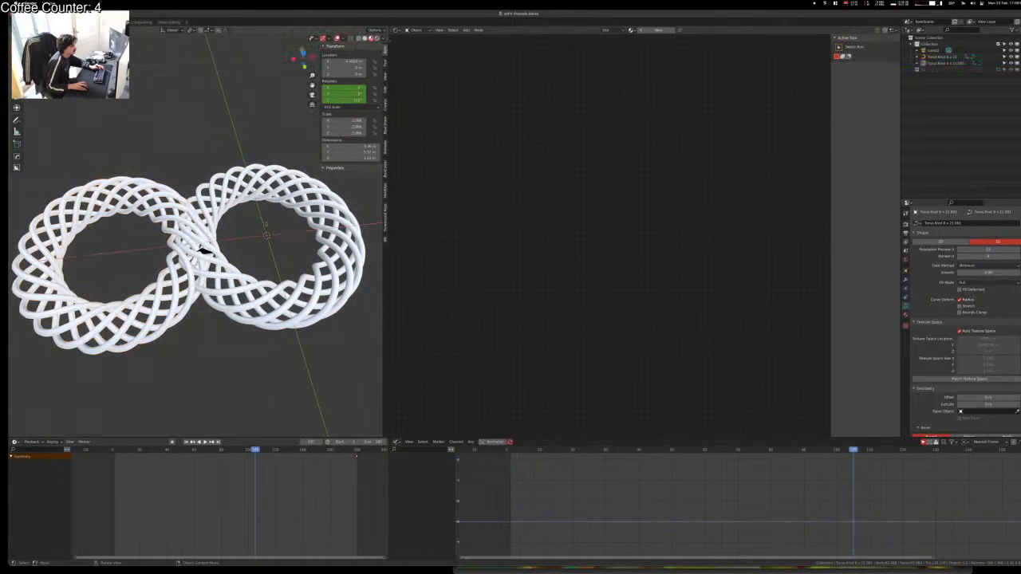
{"action": "scroll", "coordinate": [239, 239], "scroll_direction": "up", "scroll_amount": 10}
{"action": "scroll", "coordinate": [252, 232], "scroll_direction": "up", "scroll_amount": 5}
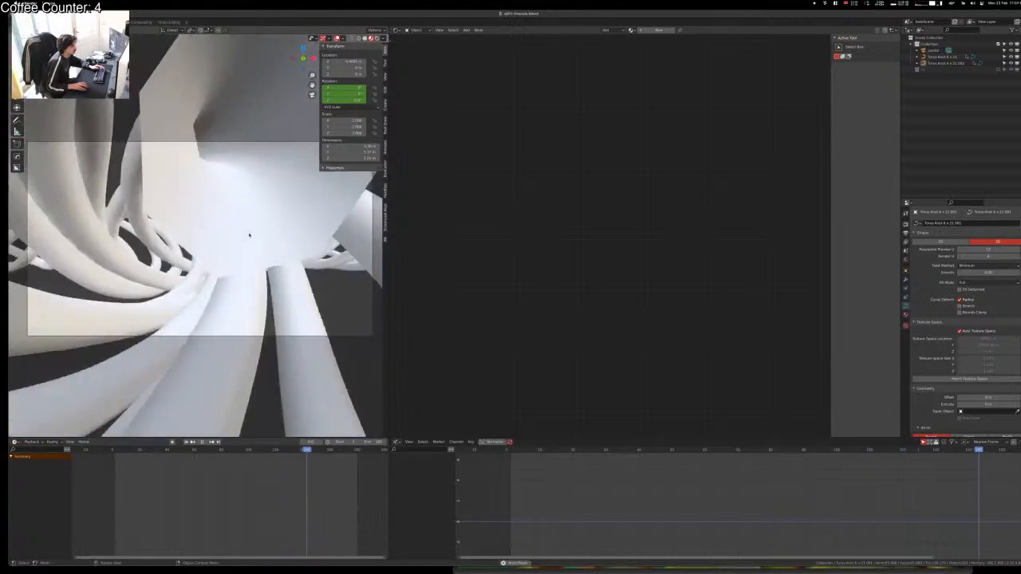
{"action": "key", "text": "space"}
{"action": "left_click", "coordinate": [247, 235]}
{"action": "key", "text": "g"}
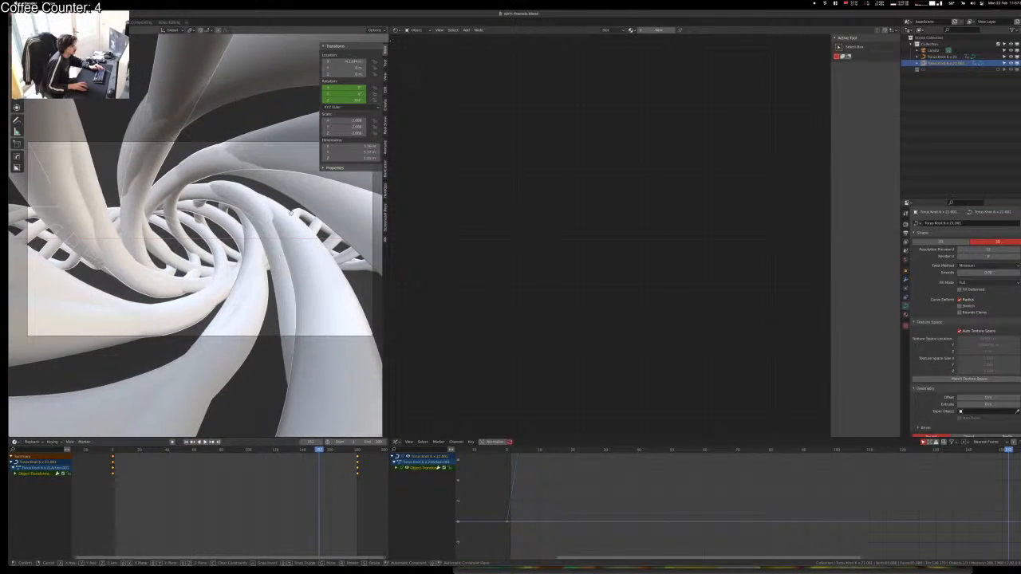
{"action": "left_click", "coordinate": [273, 221]}
{"action": "scroll", "coordinate": [273, 221], "scroll_direction": "down", "scroll_amount": 4}
{"action": "key", "text": "x"}
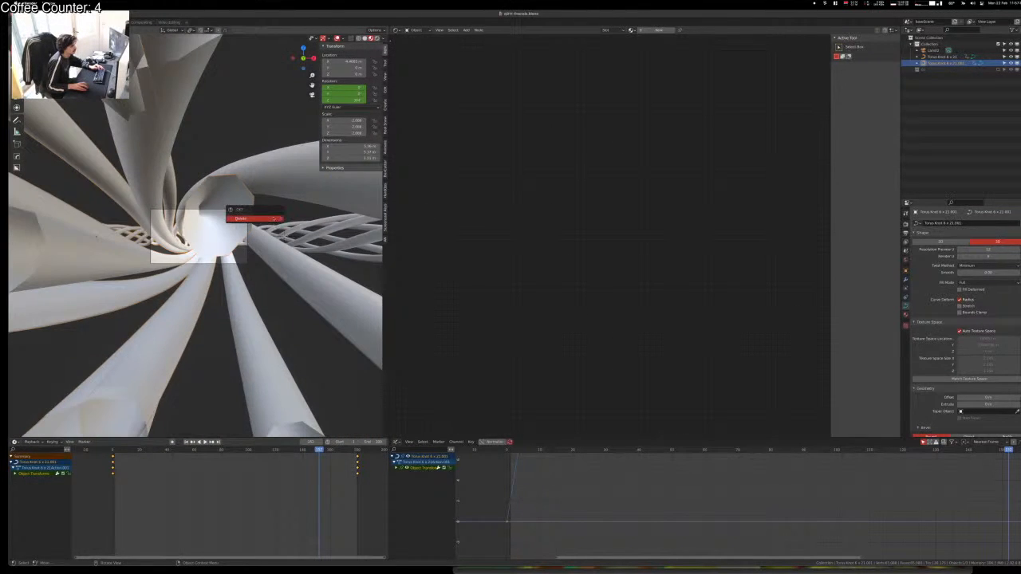
{"action": "left_click", "coordinate": [253, 219]}
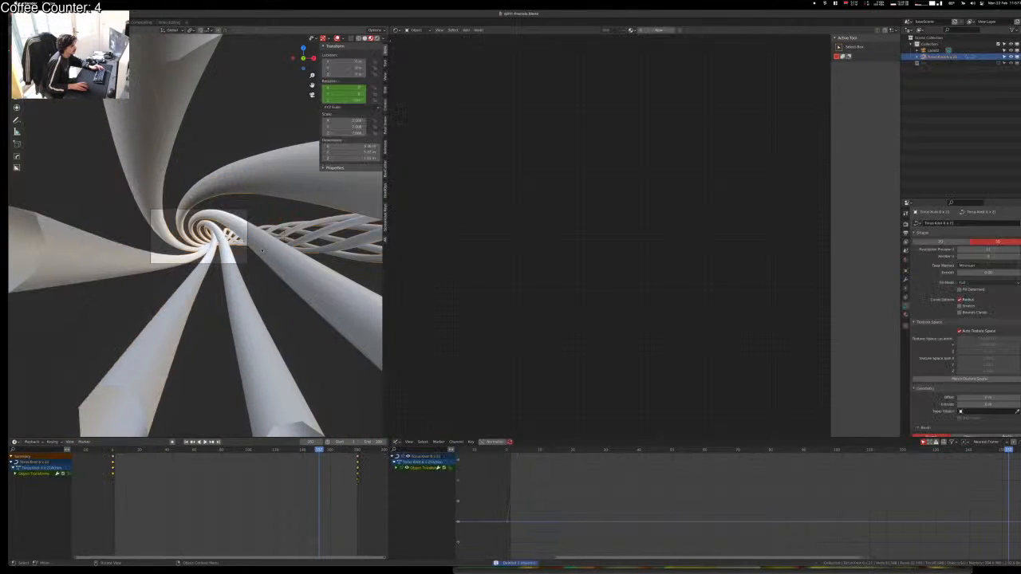
Step: Duplicate the knot again, rotate the copy, offset it about -4 m on X, and play
{"action": "key", "text": "shift+d"}
{"action": "right_click", "coordinate": [262, 250]}
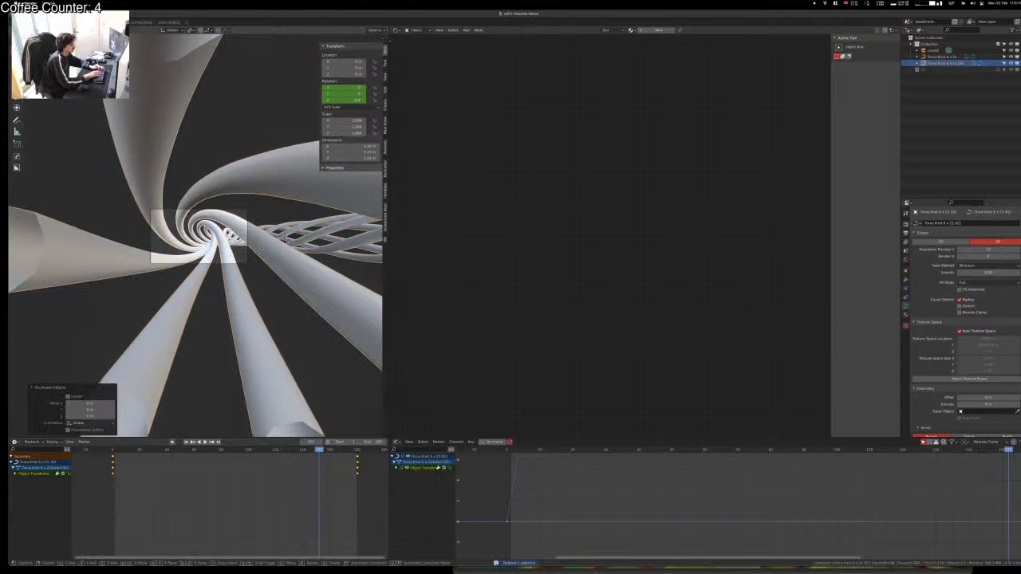
{"action": "key", "text": "r"}
{"action": "key", "text": "0"}
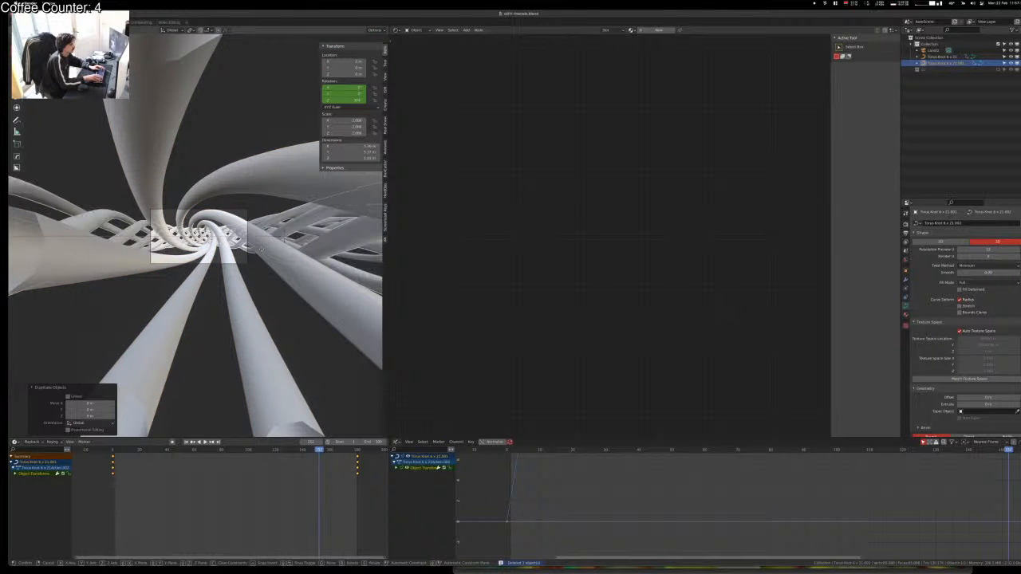
{"action": "key", "text": "BackSpace"}
{"action": "key", "text": "4"}
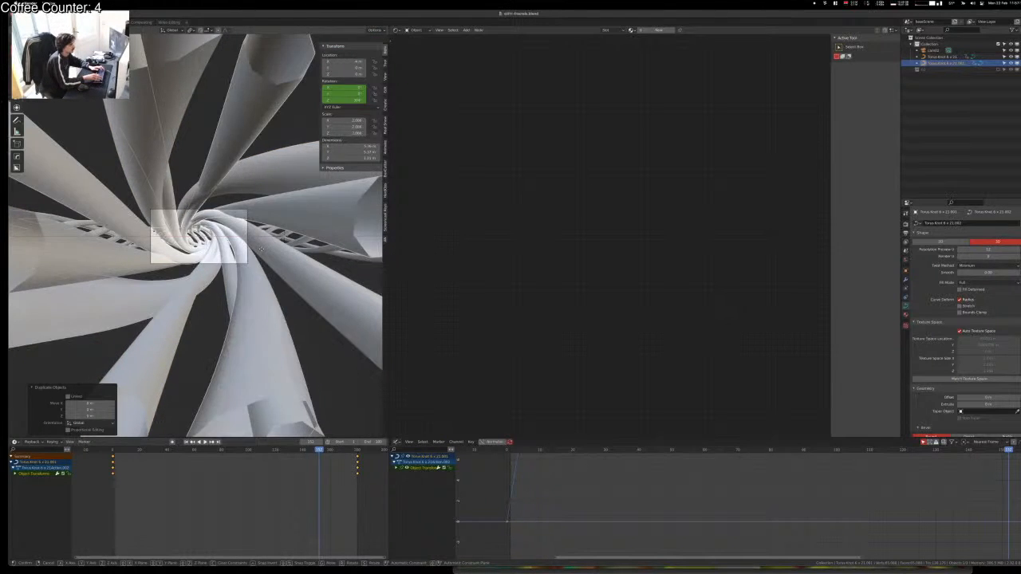
{"action": "key", "text": "BackSpace"}
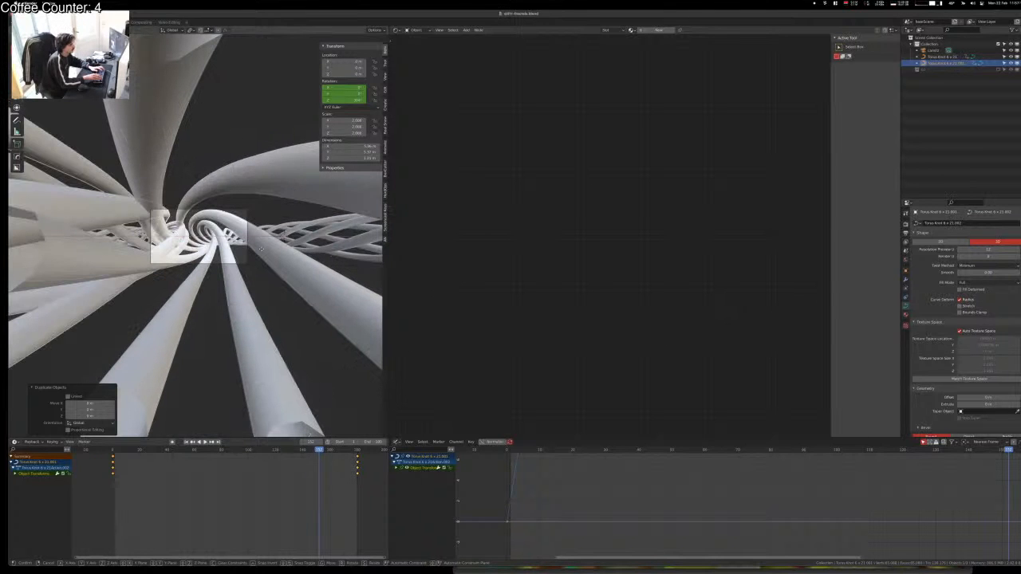
{"action": "key", "text": "2"}
{"action": "key", "text": "BackSpace"}
{"action": "key", "text": "4"}
{"action": "key", "text": "Return"}
{"action": "key", "text": "space"}
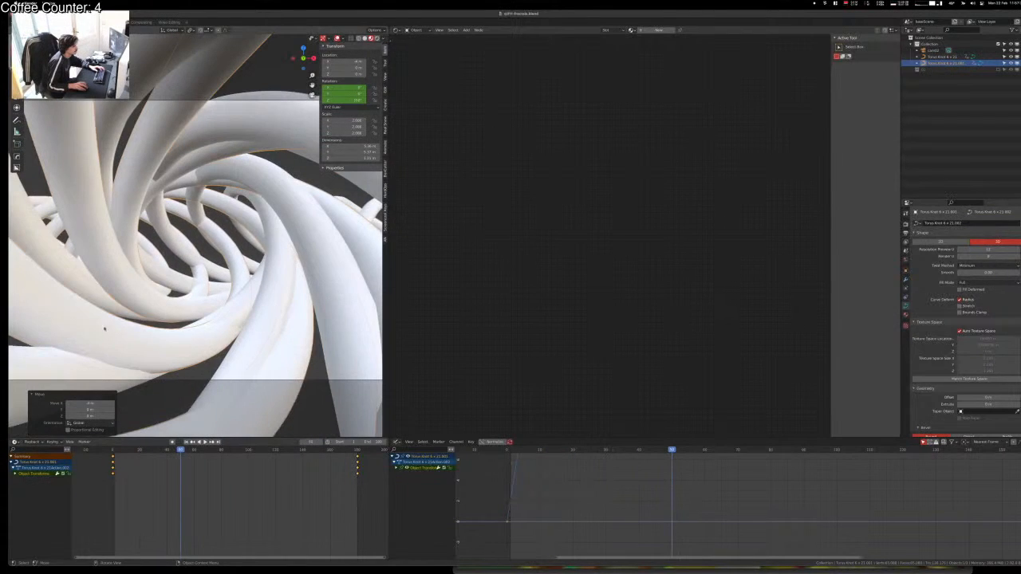
Step: Play the animation and select the knot copy Torus Knot 6 x 21.001
{"action": "key", "text": "alt+a"}
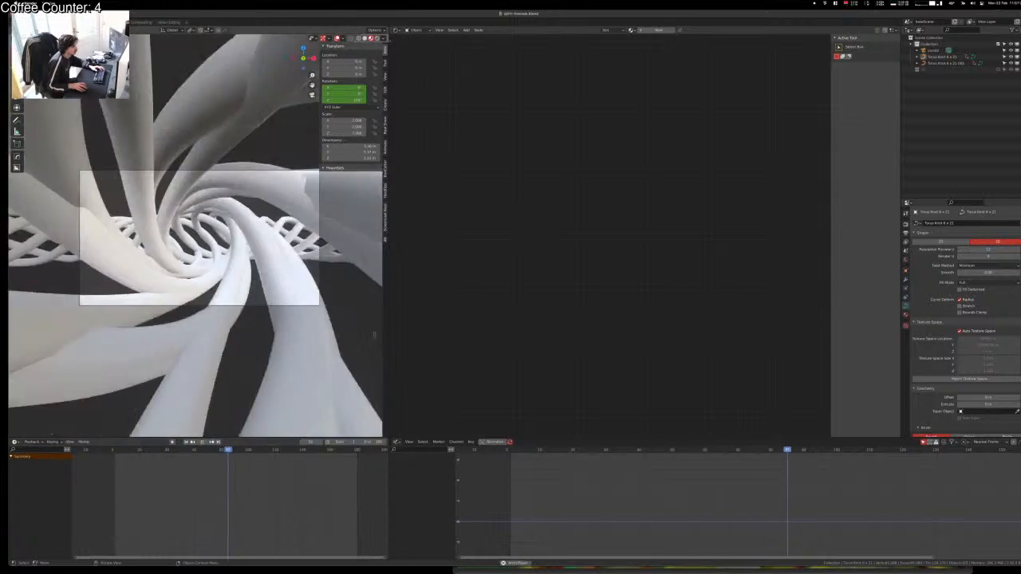
{"action": "left_click", "coordinate": [194, 307]}
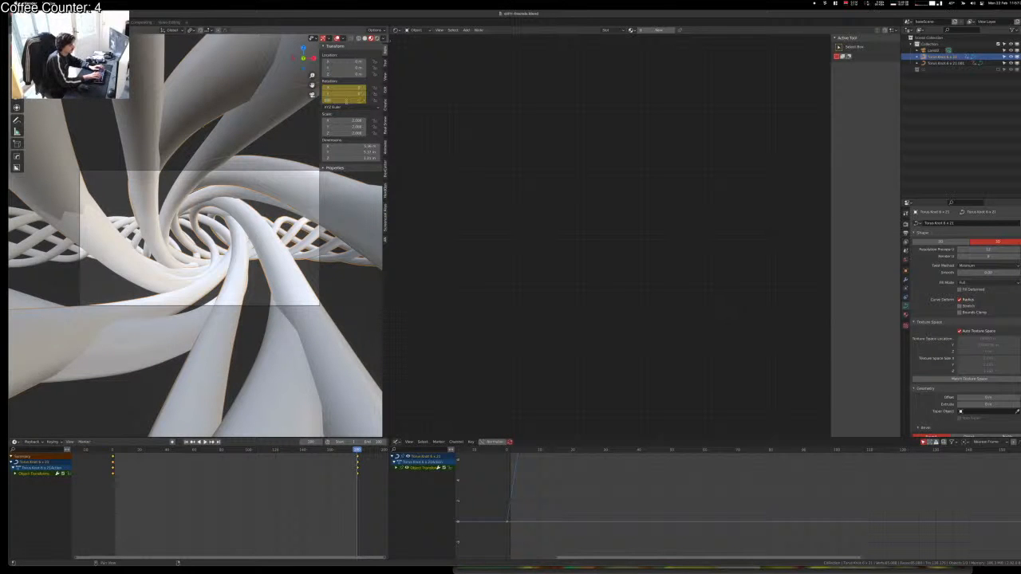
{"action": "left_click", "coordinate": [168, 137]}
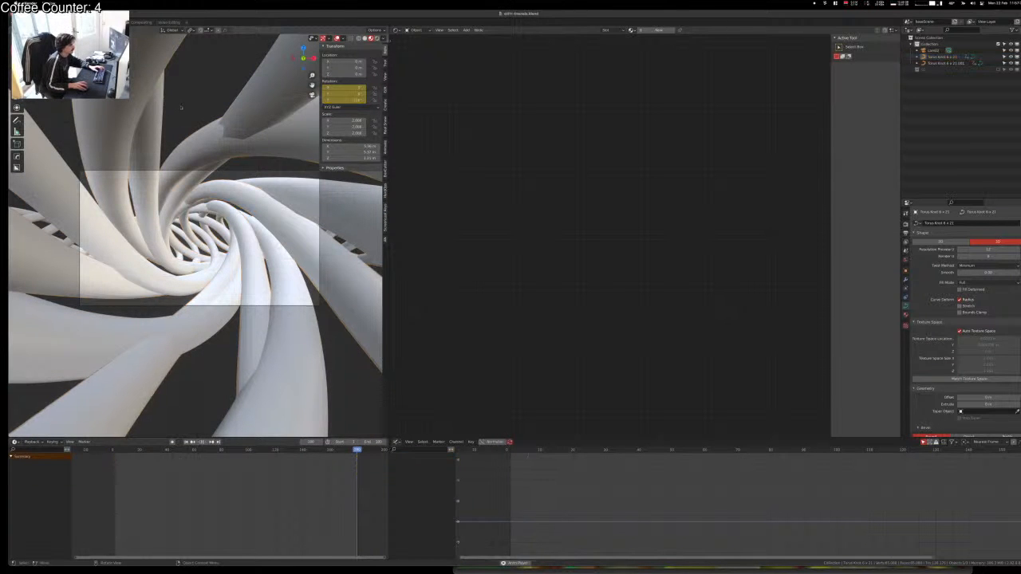
{"action": "key", "text": "space"}
{"action": "left_click", "coordinate": [100, 166]}
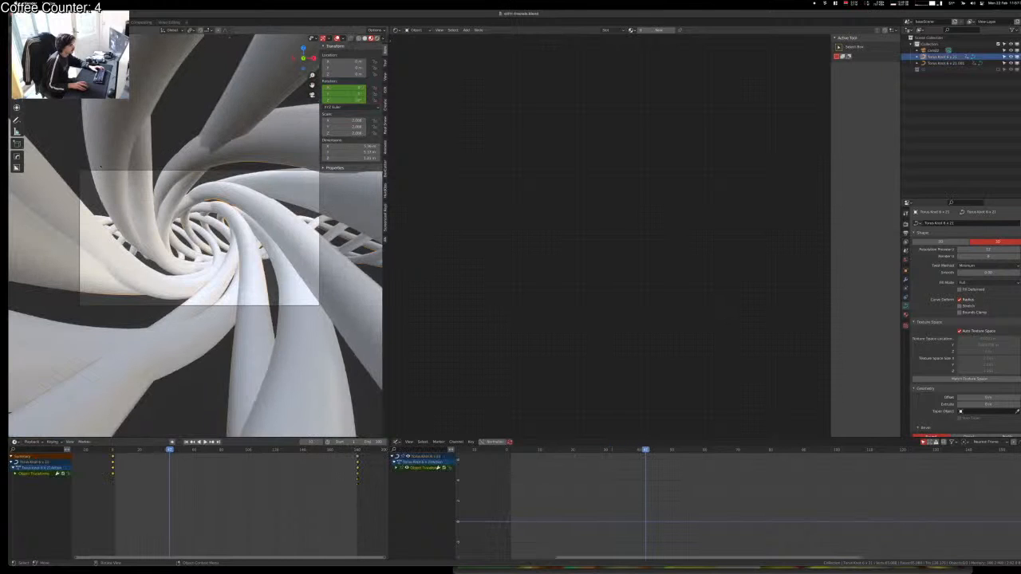
{"action": "left_click", "coordinate": [262, 180]}
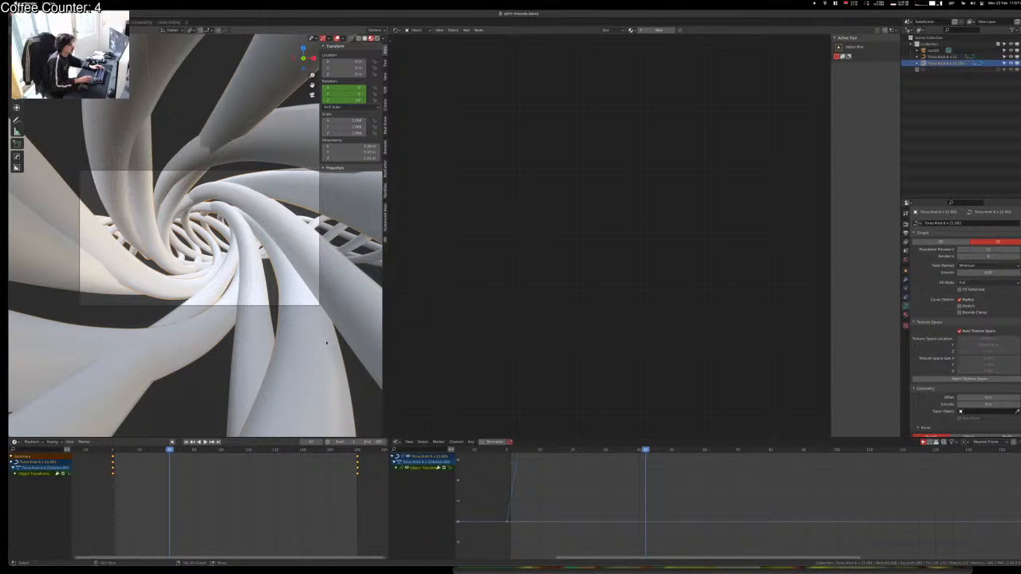
{"action": "key", "text": "Escape"}
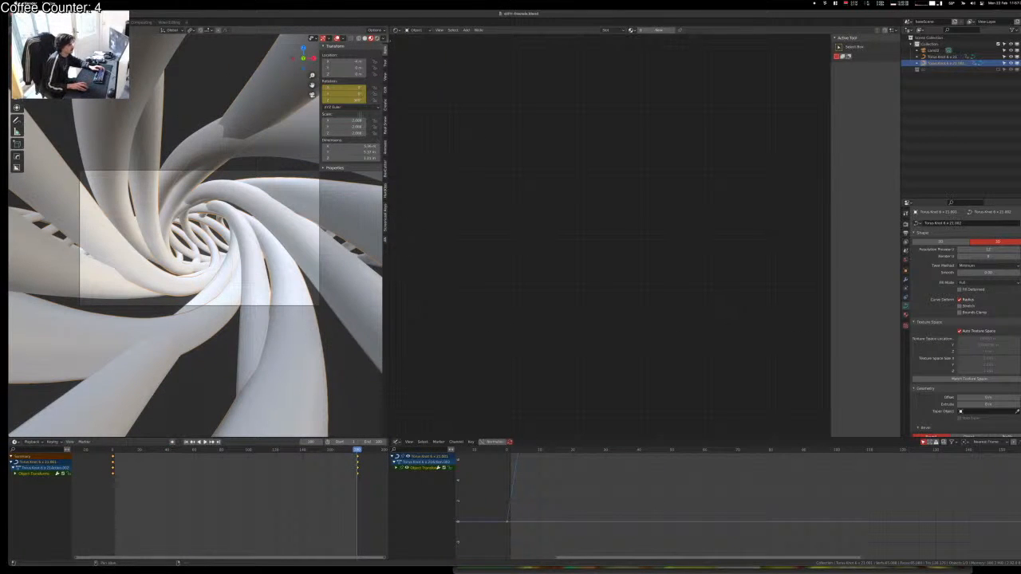
Step: Change the copy's Z rotation and replay the flythrough from the start
{"action": "left_click_drag", "start_coordinate": [348, 100], "coordinate": [356, 100]}
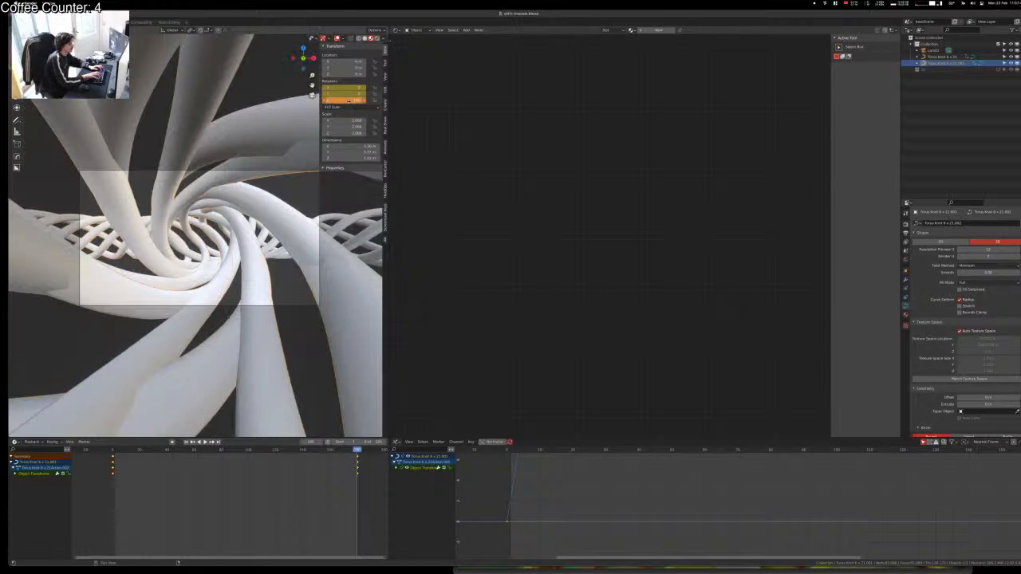
{"action": "key", "text": "space"}
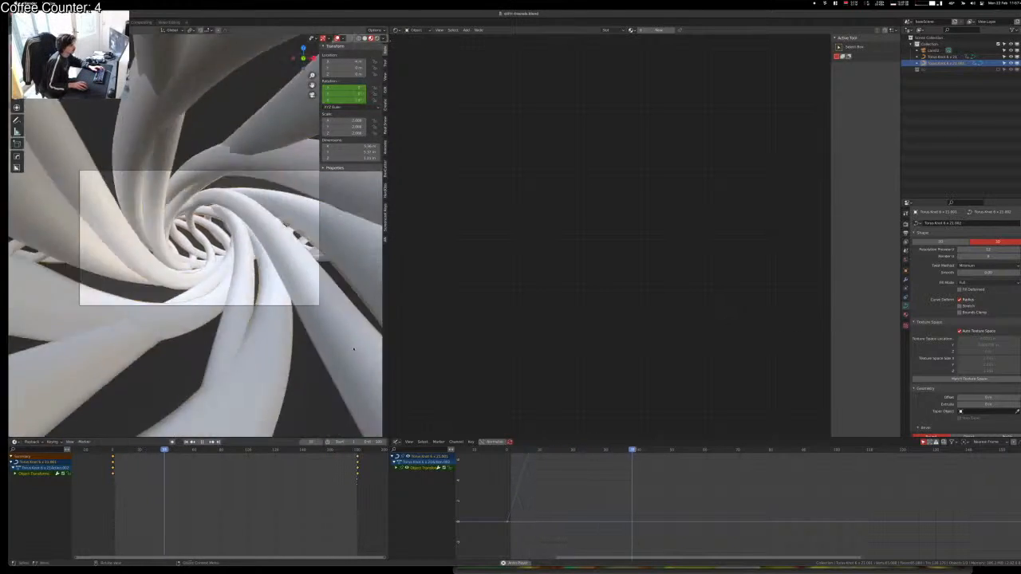
{"action": "left_click", "coordinate": [289, 340]}
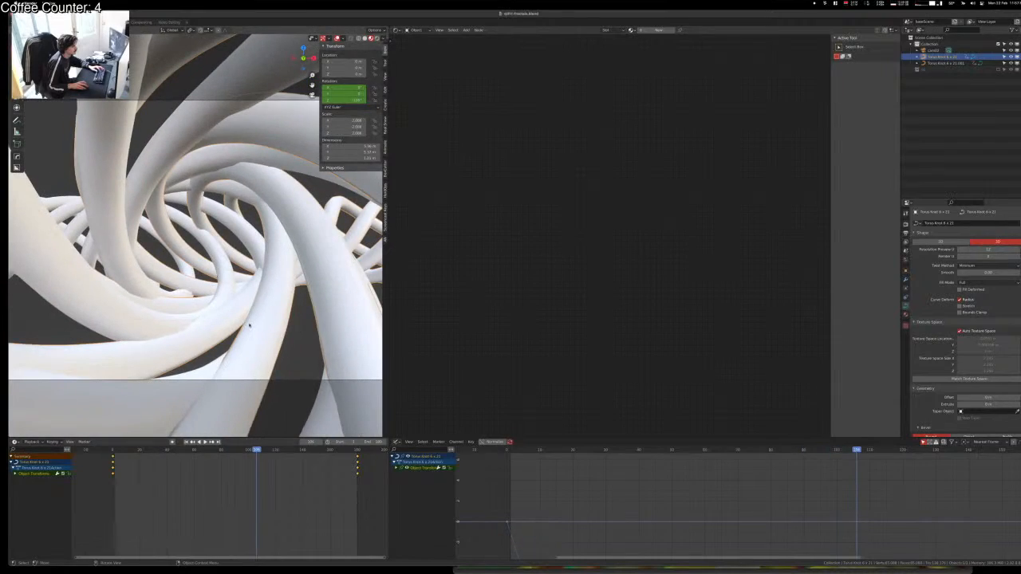
{"action": "left_click", "coordinate": [303, 366]}
Step: Play the flythrough and move the camera along Y onto a new path
{"action": "key", "text": "space"}
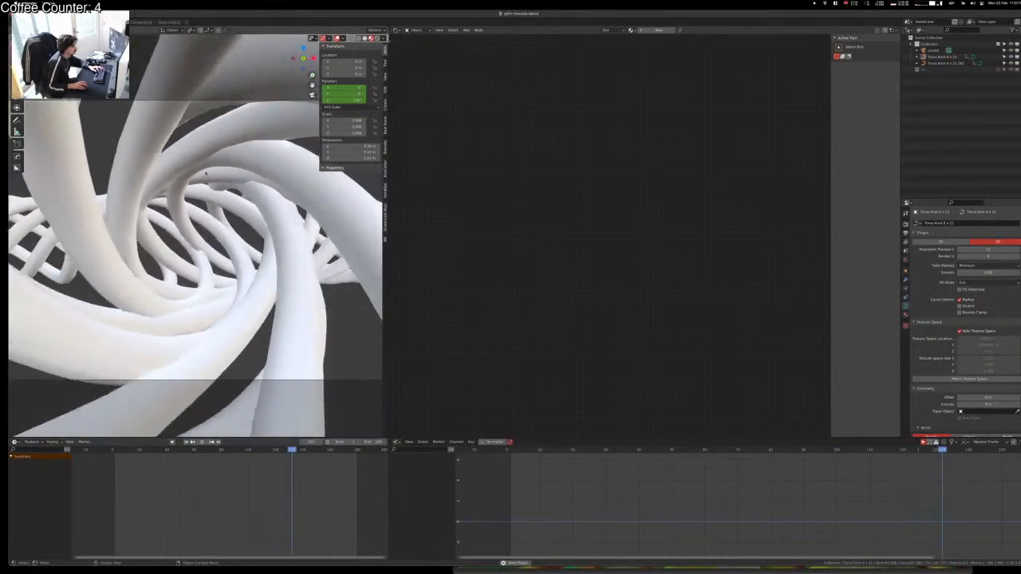
{"action": "scroll", "coordinate": [205, 174], "scroll_direction": "down", "scroll_amount": 2}
{"action": "left_click", "coordinate": [192, 160]}
{"action": "left_click", "coordinate": [191, 158]}
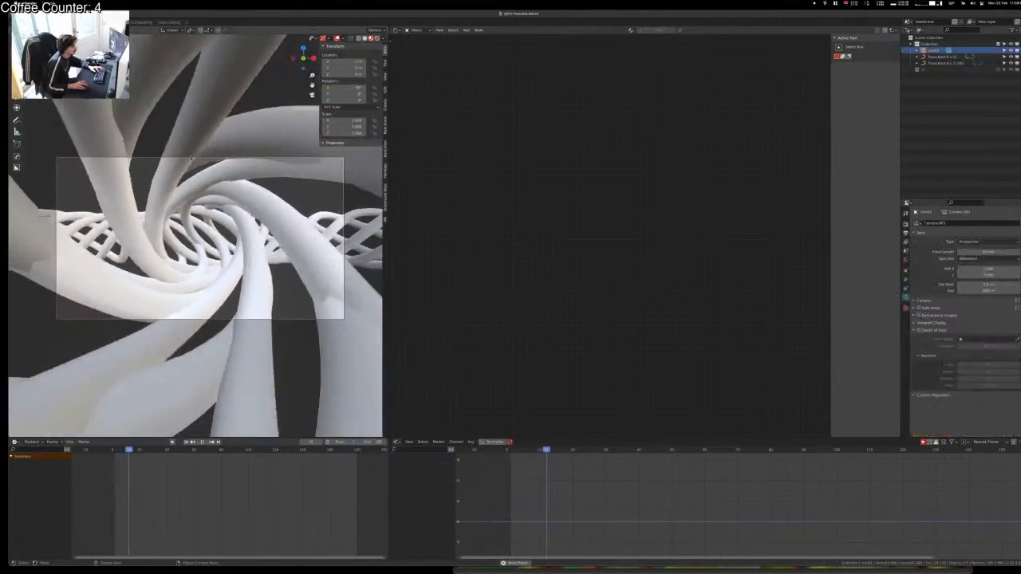
{"action": "key", "text": "g"}
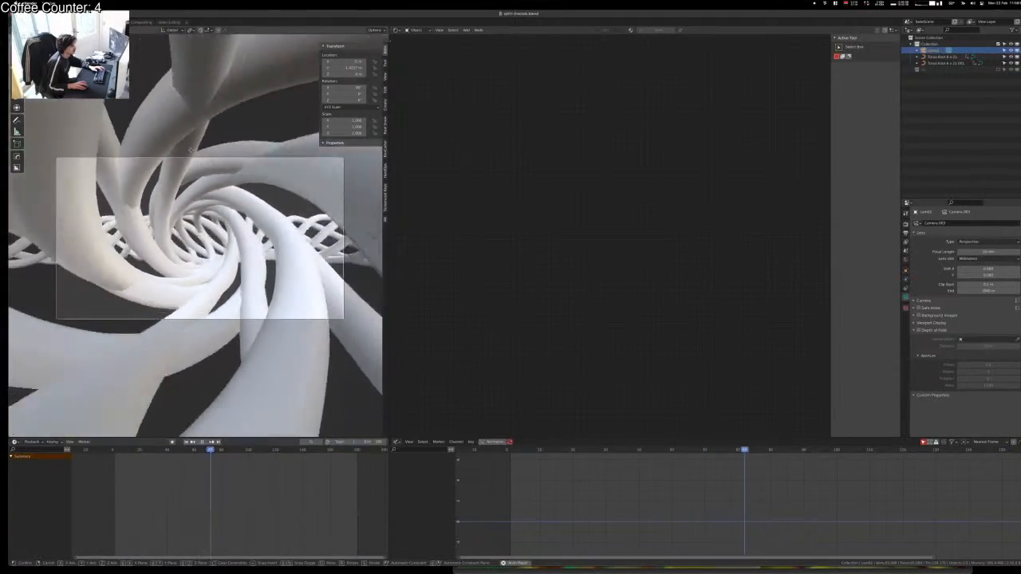
{"action": "left_click", "coordinate": [190, 150]}
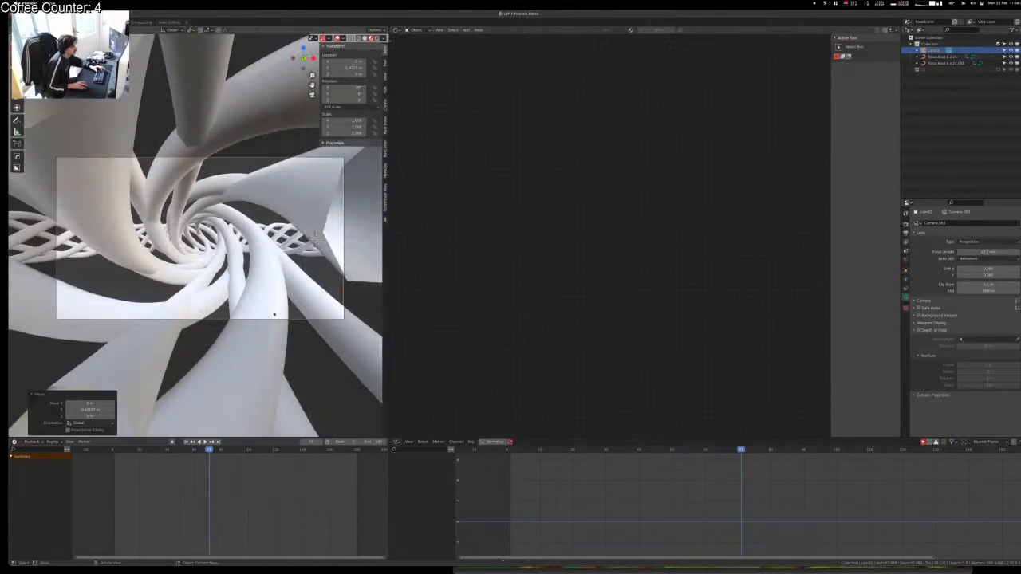
{"action": "left_click", "coordinate": [256, 164]}
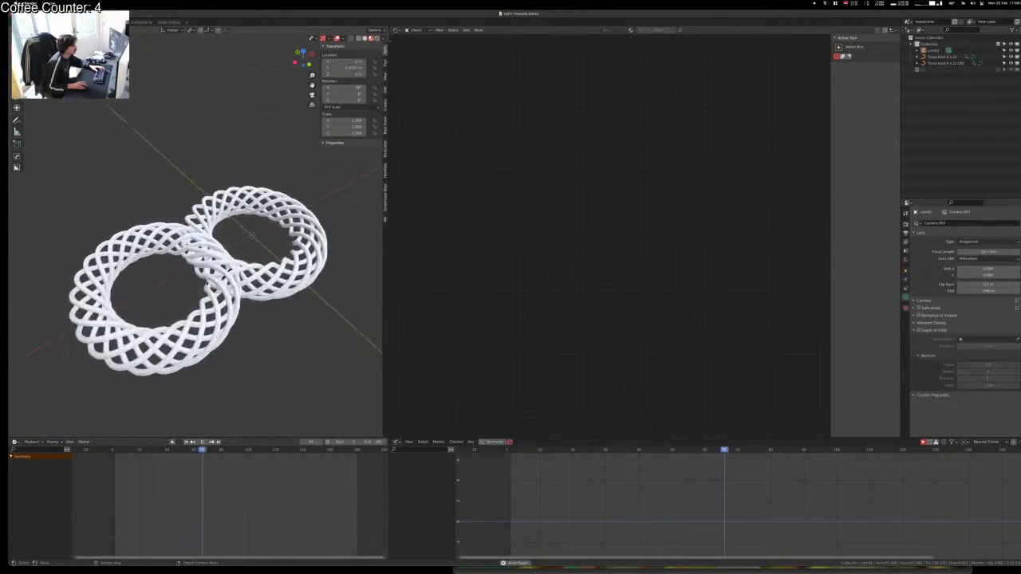
Step: Delete the duplicate torus knot, leaving only the original
{"action": "left_click", "coordinate": [233, 281]}
{"action": "key", "text": "Delete"}
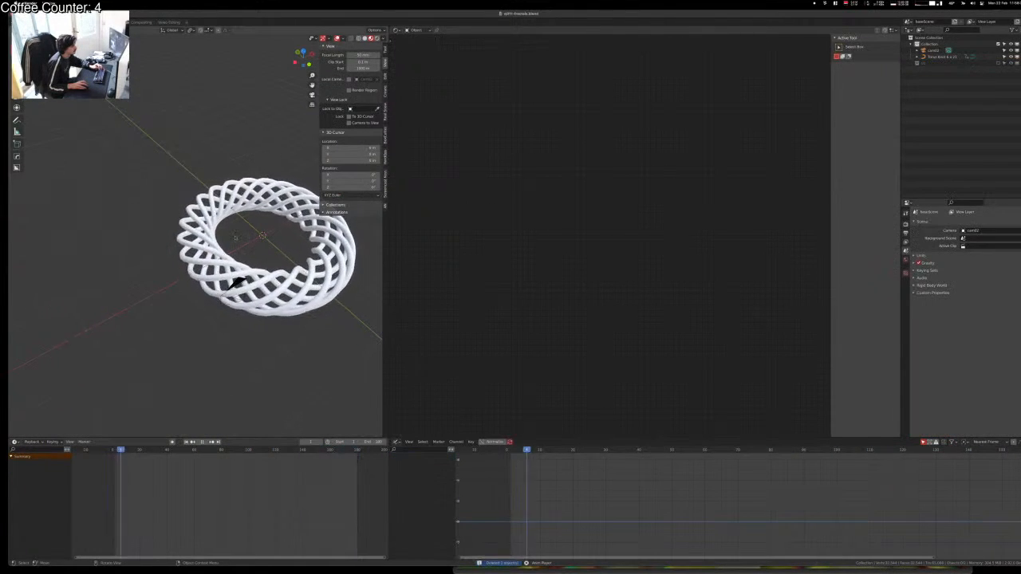
{"action": "left_click", "coordinate": [233, 282]}
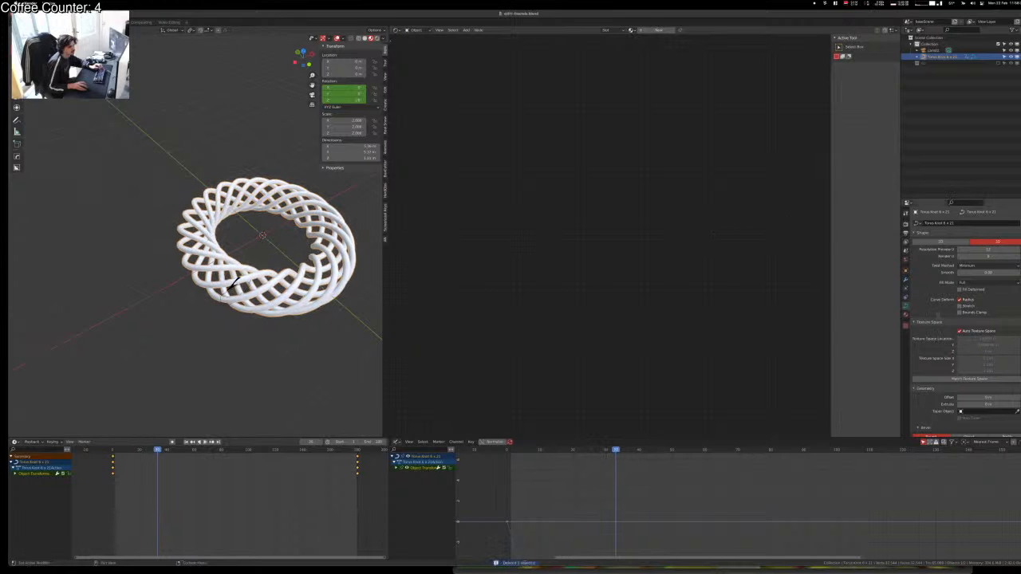
{"action": "left_click", "coordinate": [317, 323]}
Step: Add a Plain Axes empty at the origin and start renaming it
{"action": "key", "text": "shift+a"}
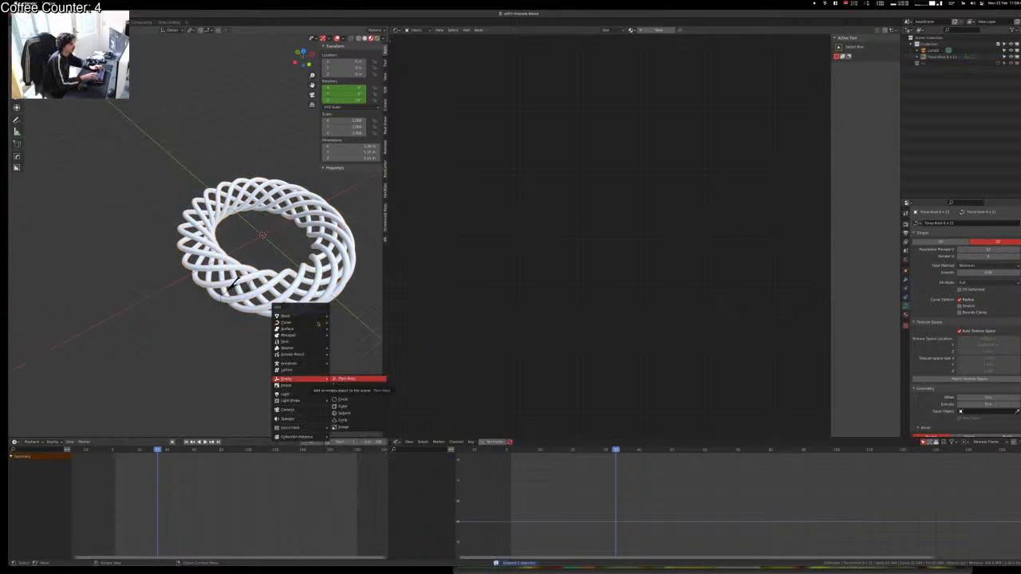
{"action": "key", "text": "Return"}
{"action": "key", "text": "F2"}
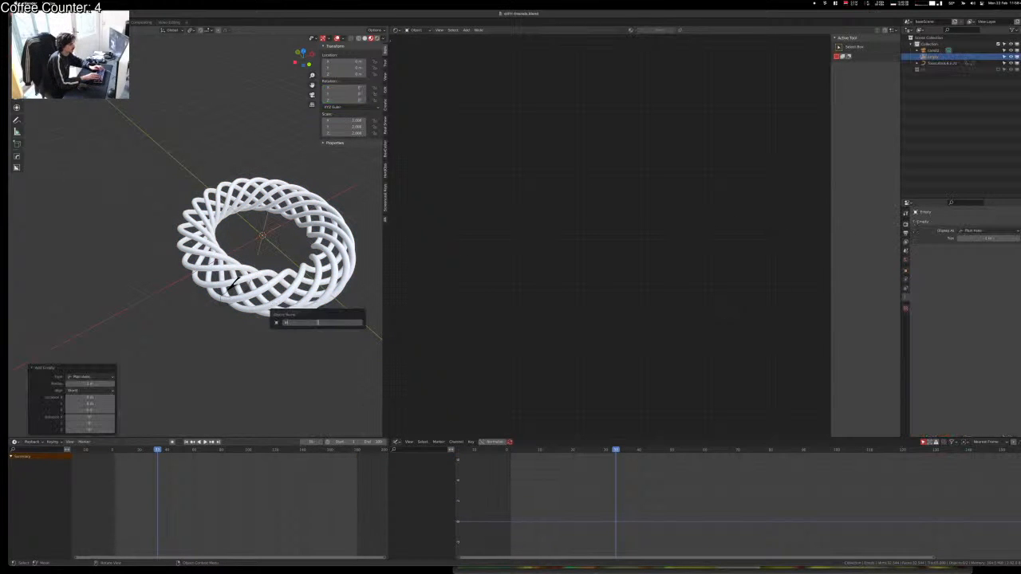
{"action": "key", "text": "Return"}
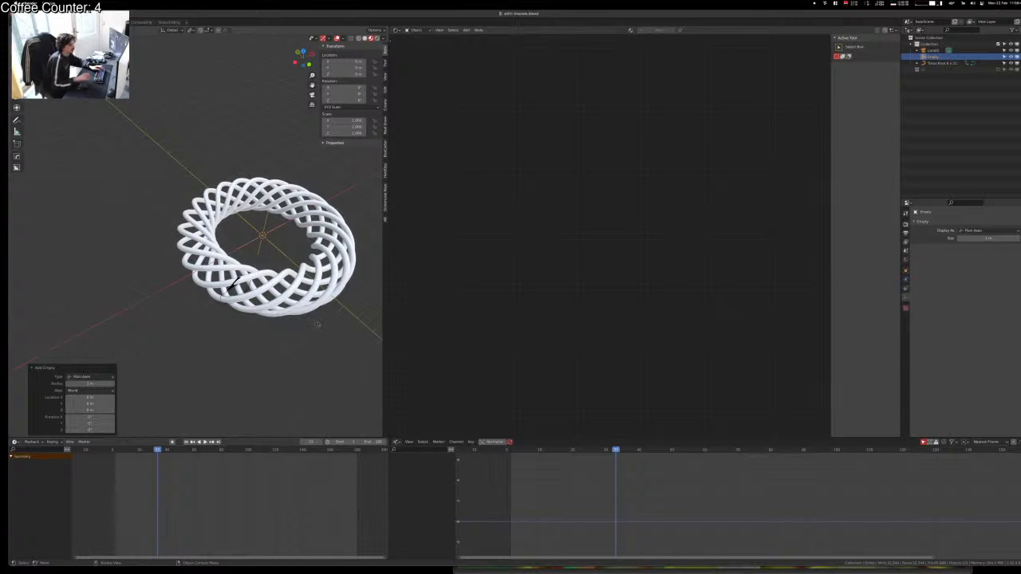
{"action": "key", "text": "F2"}
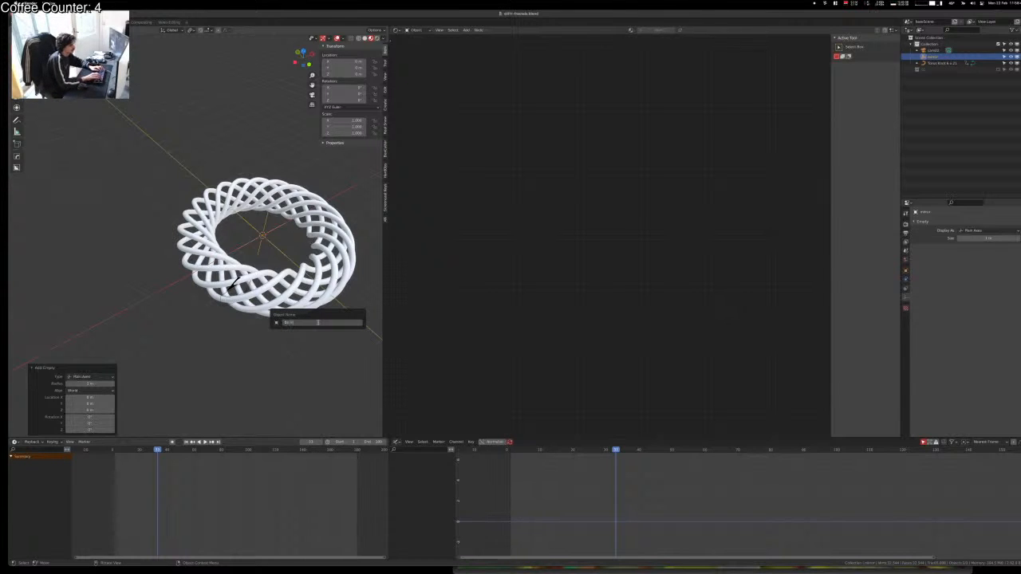
Step: Name the empty '02 mirror' and rename the torus knot '02 knot'
{"action": "key", "text": "Return"}
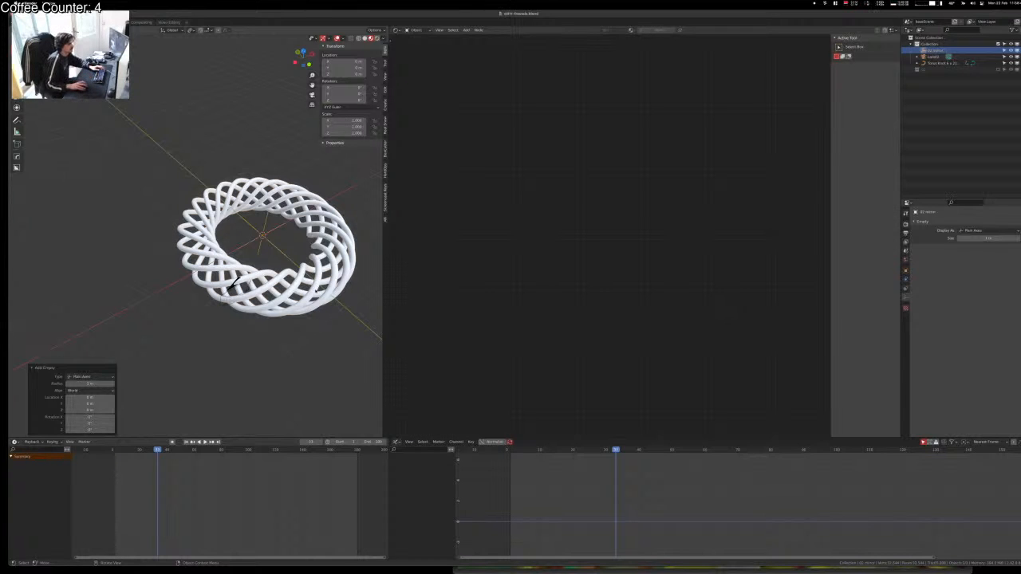
{"action": "left_click", "coordinate": [232, 284]}
{"action": "key", "text": "F2"}
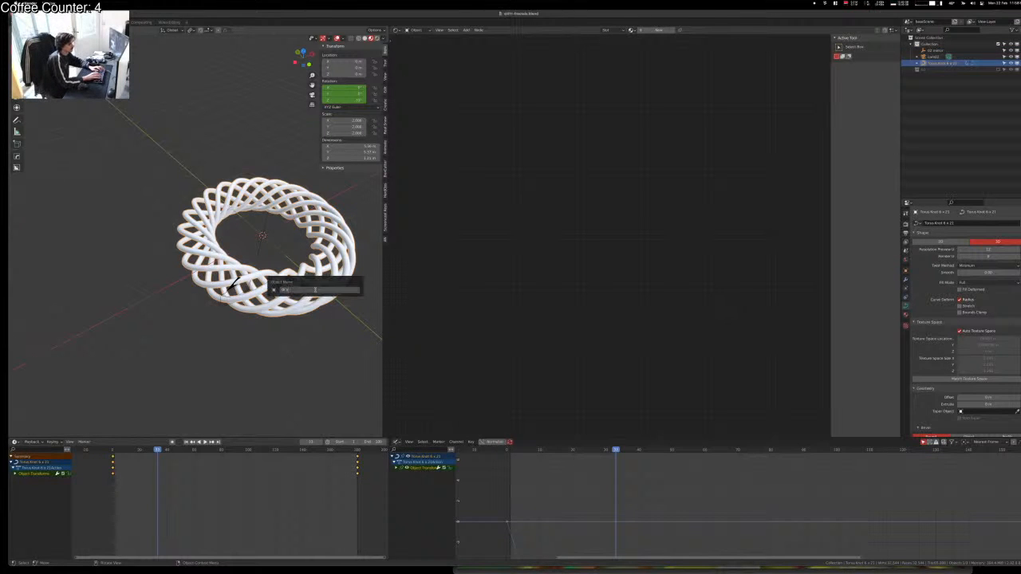
{"action": "type", "text": "02 knot"}
{"action": "key", "text": "Return"}
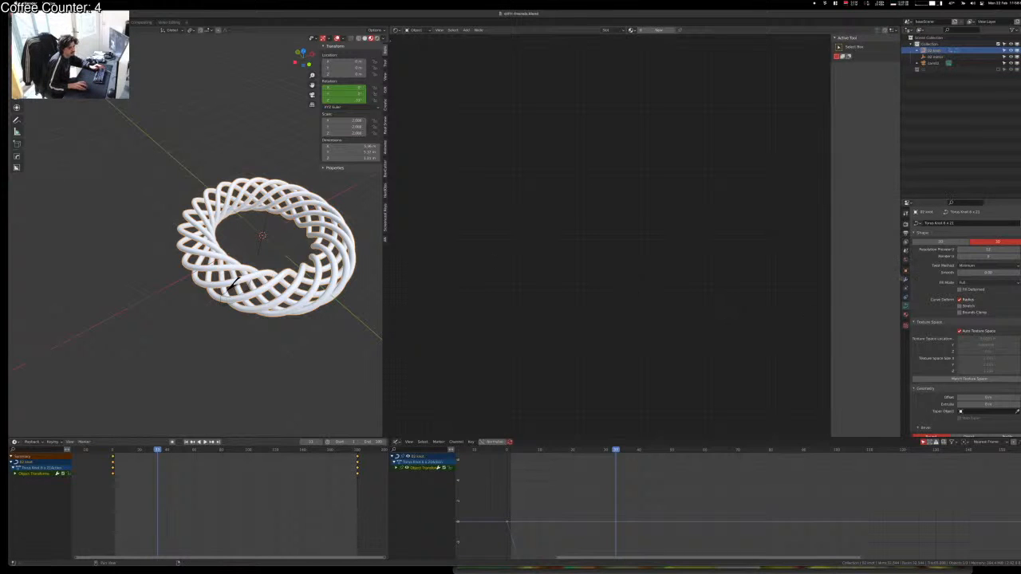
Step: Add an Array modifier to 02 knot with Object Offset set to 02 mirror, Relative Offset off
{"action": "left_click", "coordinate": [905, 280]}
{"action": "left_click", "coordinate": [934, 223]}
{"action": "left_click", "coordinate": [912, 240]}
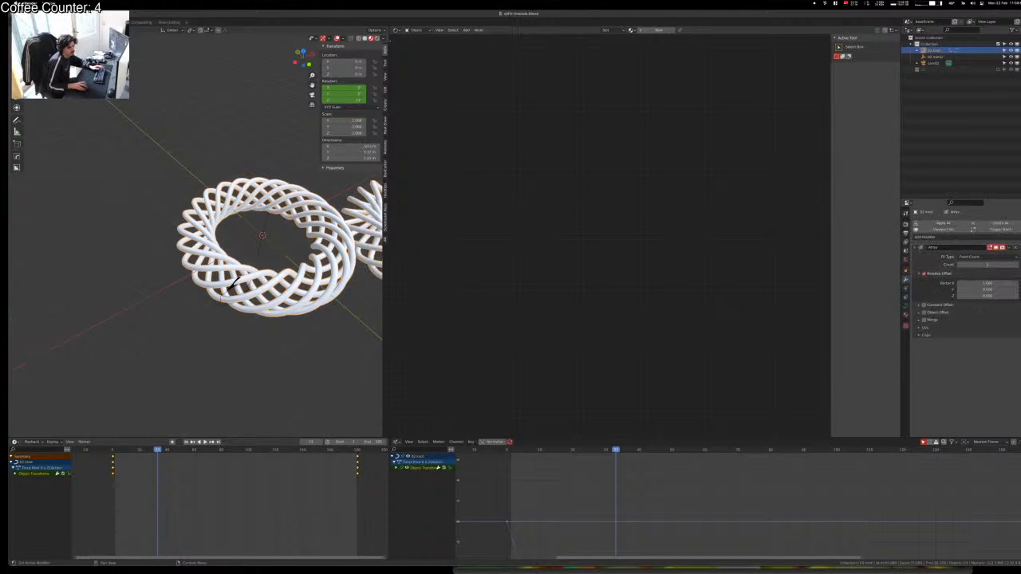
{"action": "left_click", "coordinate": [919, 274]}
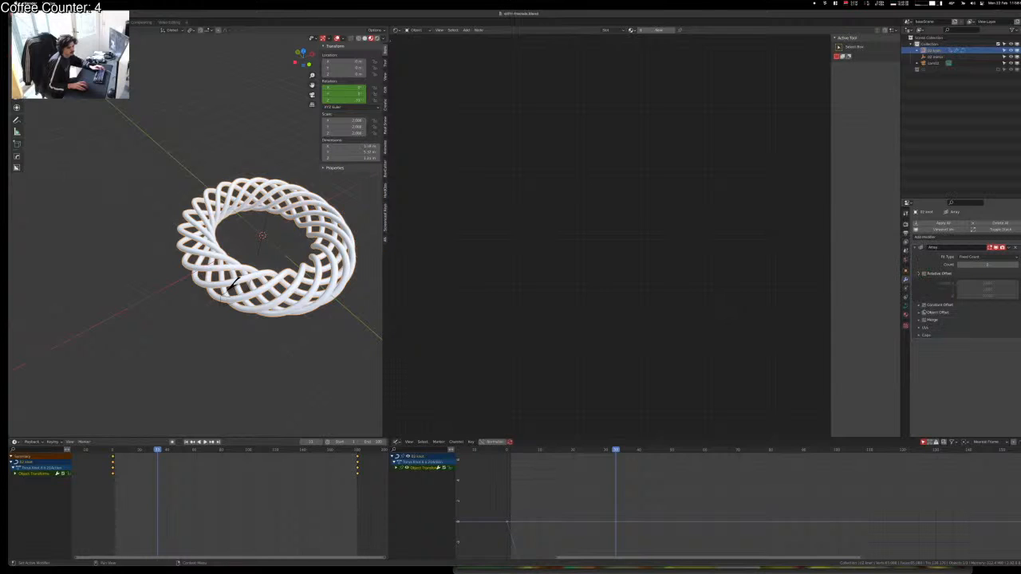
{"action": "left_click", "coordinate": [925, 313]}
{"action": "left_click", "coordinate": [981, 324]}
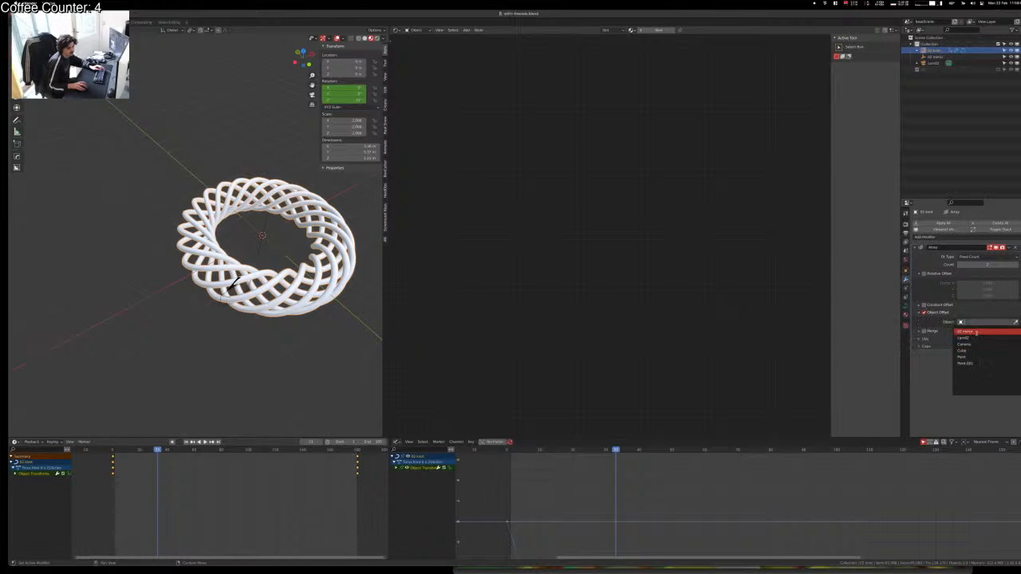
{"action": "left_click", "coordinate": [980, 332]}
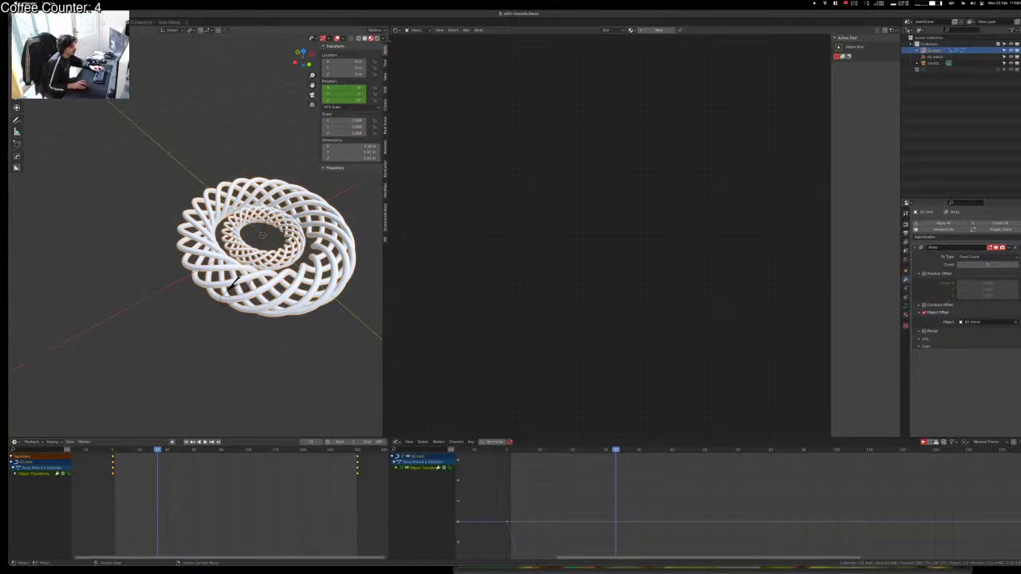
Step: Move 02 mirror along X and try applying the knot's scale, then undo it
{"action": "left_click", "coordinate": [264, 227]}
{"action": "key", "text": "g"}
{"action": "key", "text": "x"}
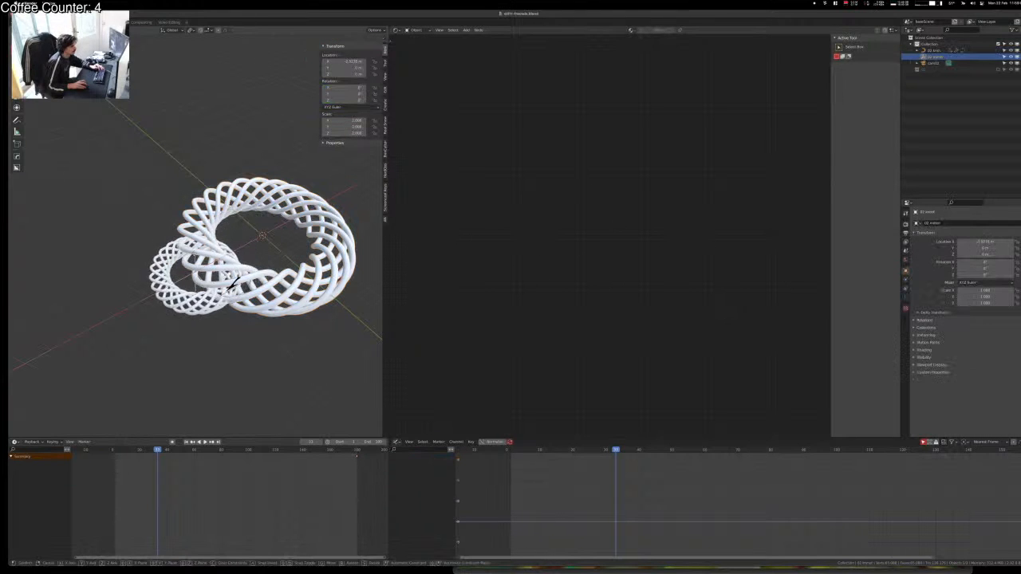
{"action": "left_click", "coordinate": [232, 283]}
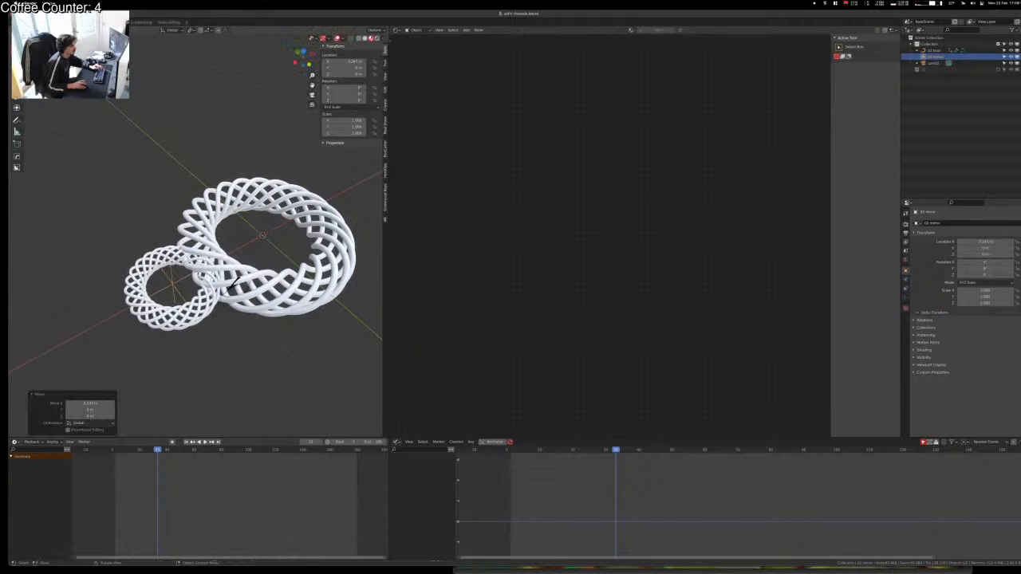
{"action": "left_click", "coordinate": [232, 285]}
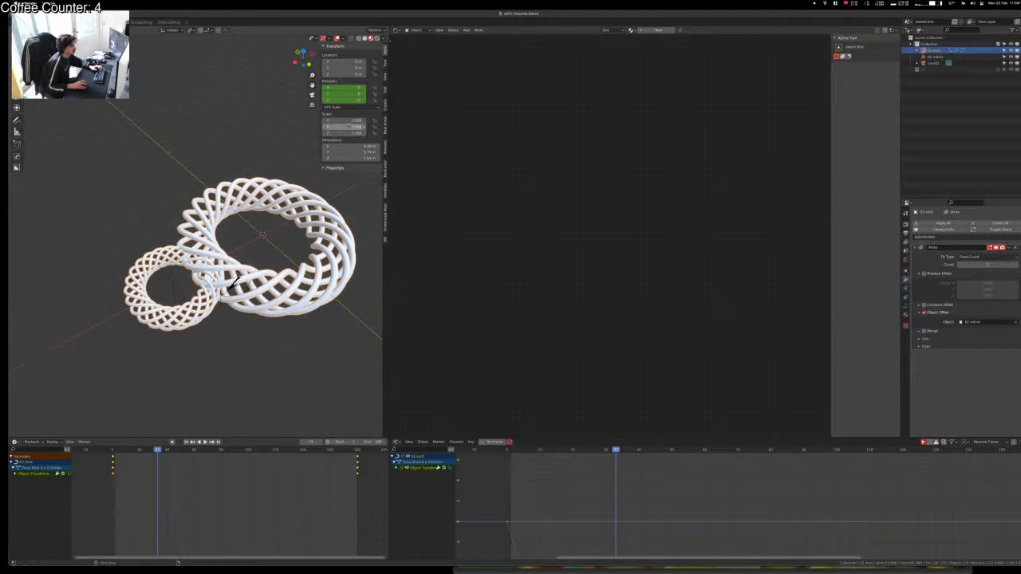
{"action": "key", "text": "ctrl+a"}
{"action": "key", "text": "ctrl+a"}
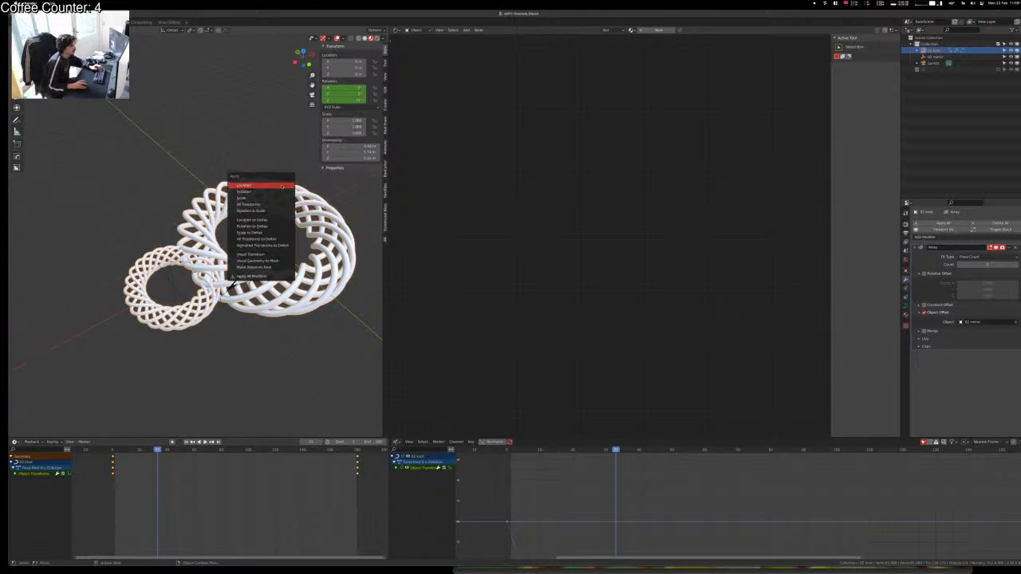
{"action": "left_click", "coordinate": [281, 198]}
{"action": "key", "text": "ctrl+z"}
Step: Move 02 mirror to about -4.07 m on X and play the flythrough in camera view
{"action": "left_click", "coordinate": [169, 288]}
{"action": "key", "text": "g"}
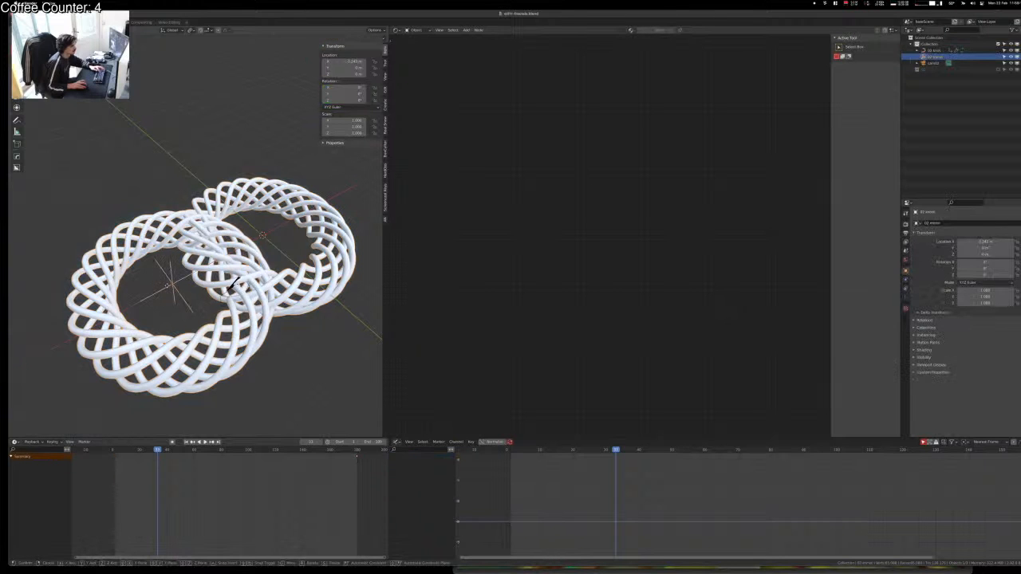
{"action": "key", "text": "x"}
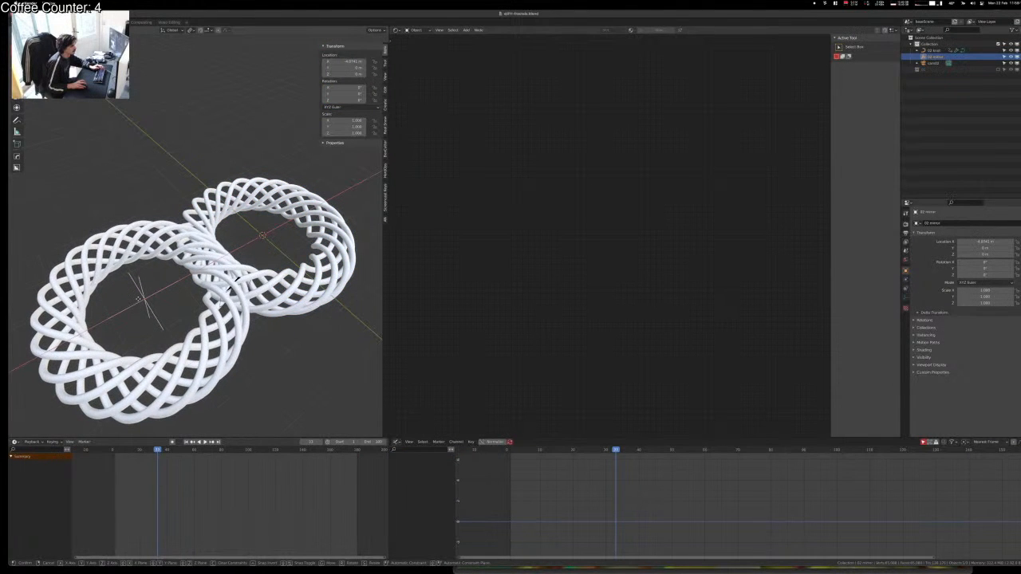
{"action": "left_click", "coordinate": [232, 283]}
{"action": "key", "text": "KP_0"}
{"action": "key", "text": "space"}
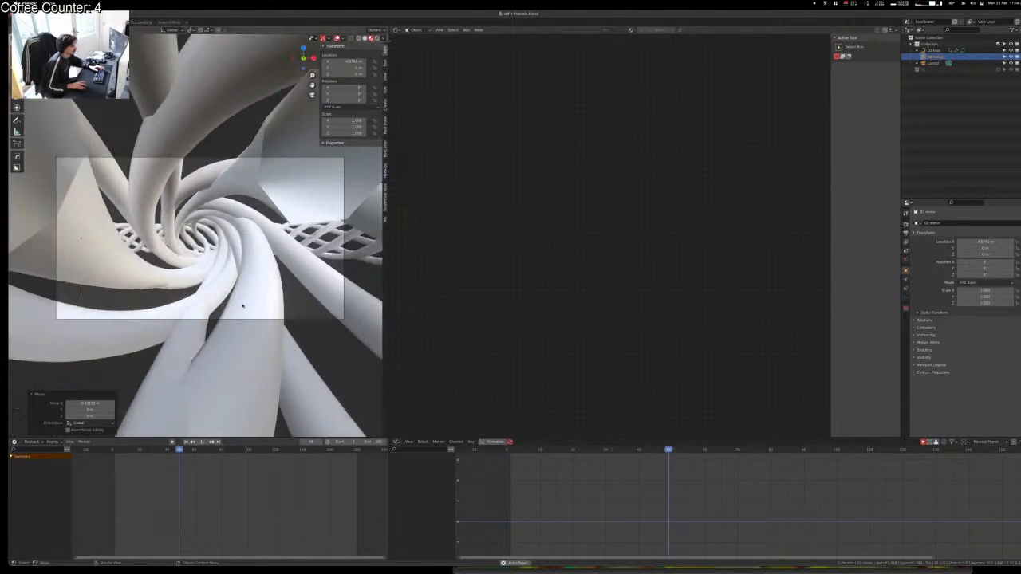
Step: Move 02 mirror to about -4.09 m on X, stop playback, and return to frame one
{"action": "key", "text": "g"}
{"action": "key", "text": "x"}
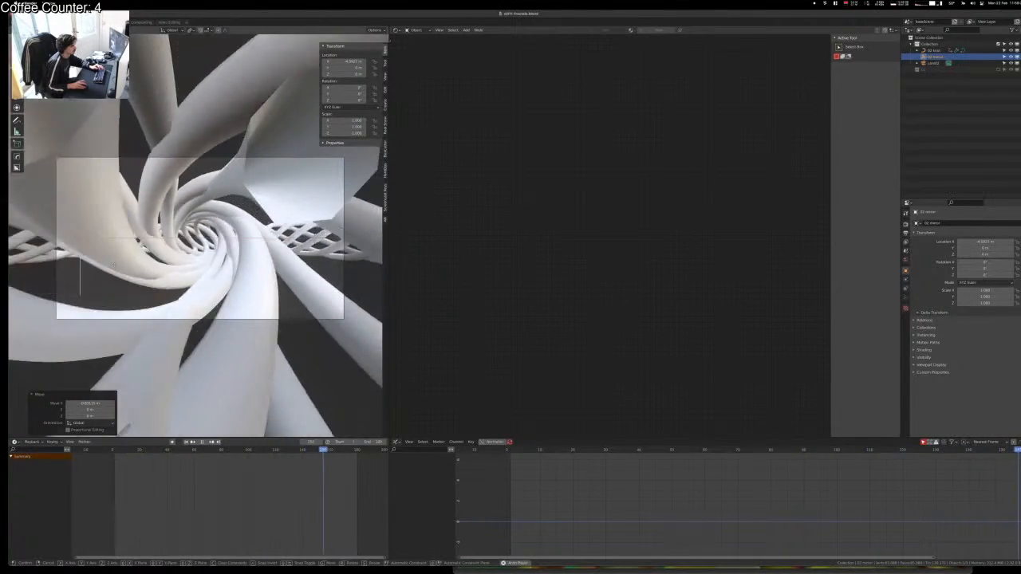
{"action": "left_click", "coordinate": [150, 268]}
{"action": "key", "text": "space"}
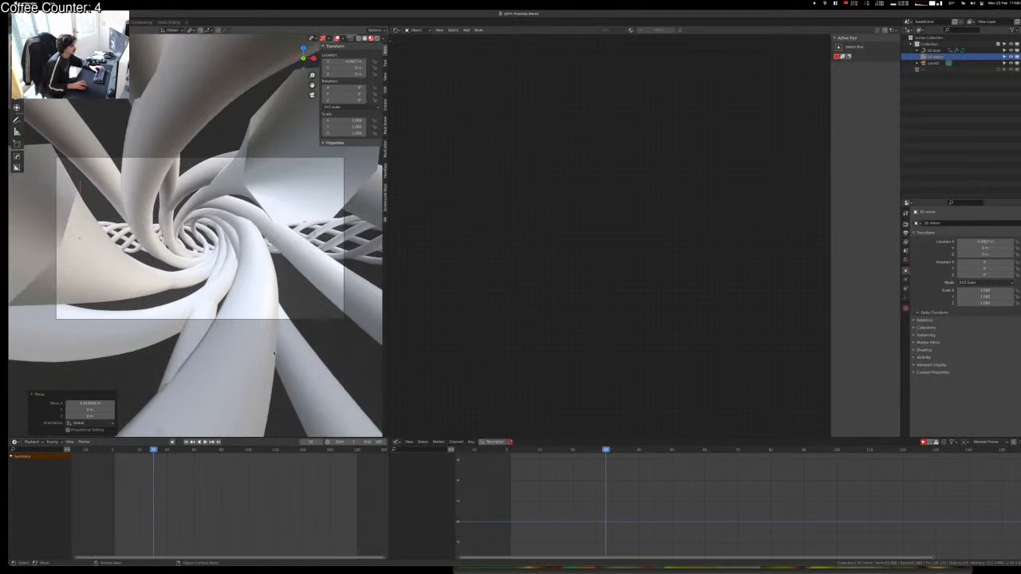
{"action": "left_click", "coordinate": [111, 452]}
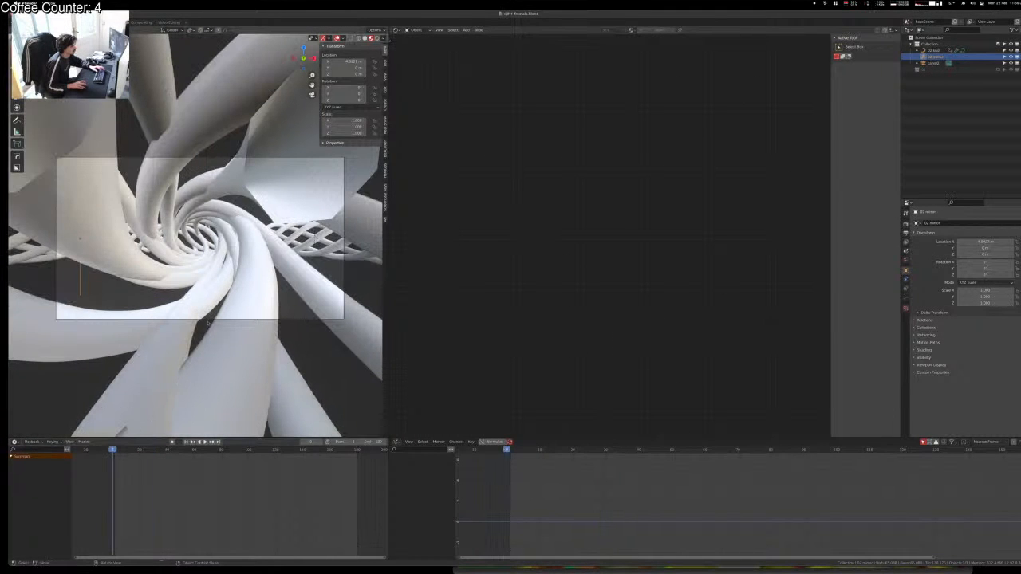
Step: Shift the mirror empty sideways, view its display settings, and select the knot curve
{"action": "key", "text": "g"}
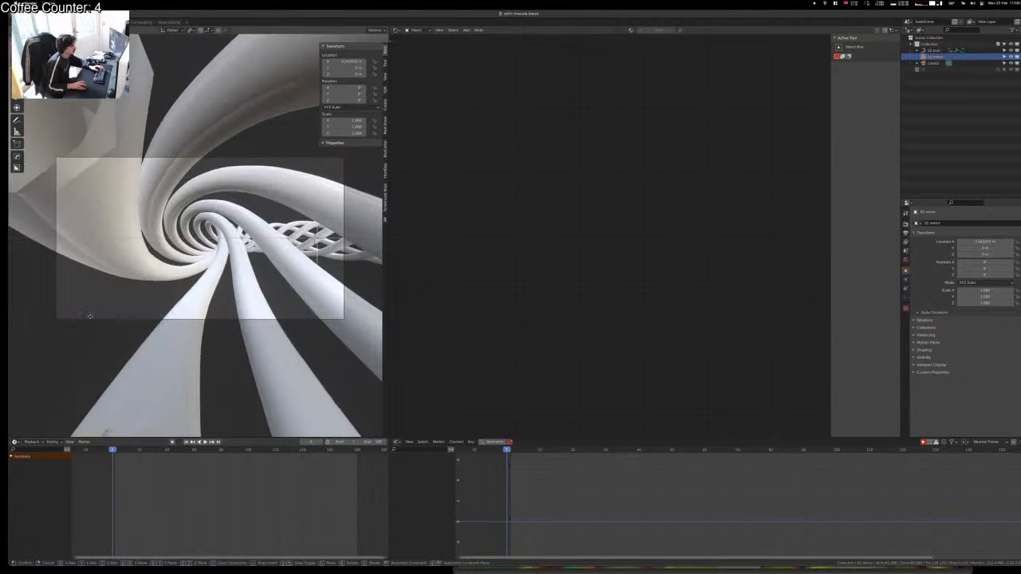
{"action": "left_click", "coordinate": [90, 317]}
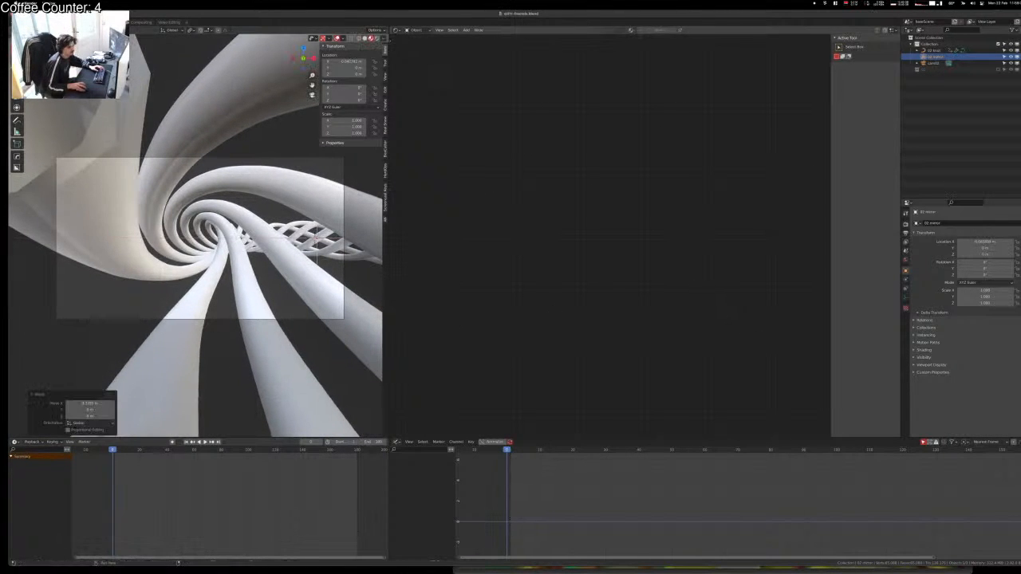
{"action": "left_click", "coordinate": [905, 298]}
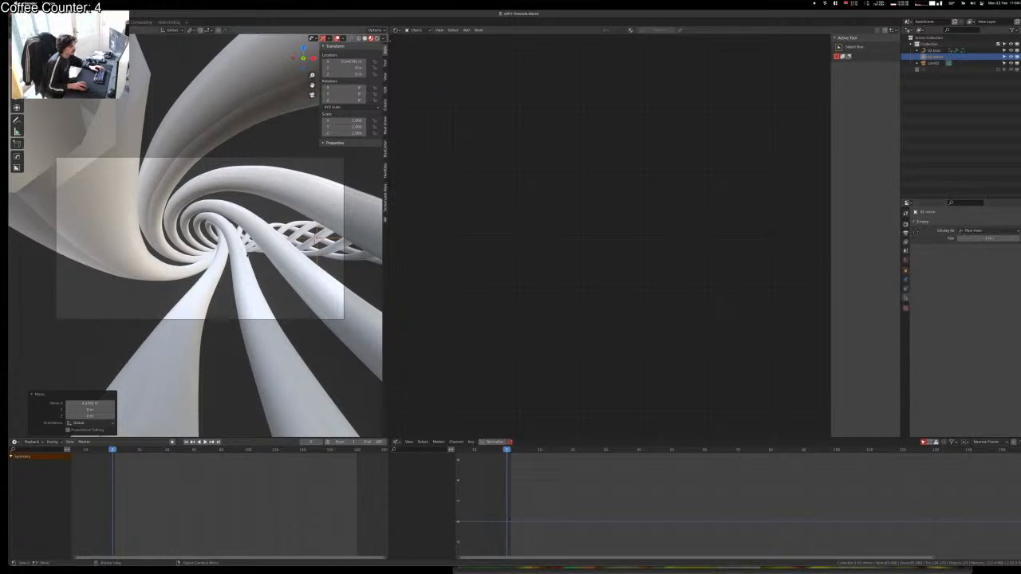
{"action": "left_click", "coordinate": [239, 252]}
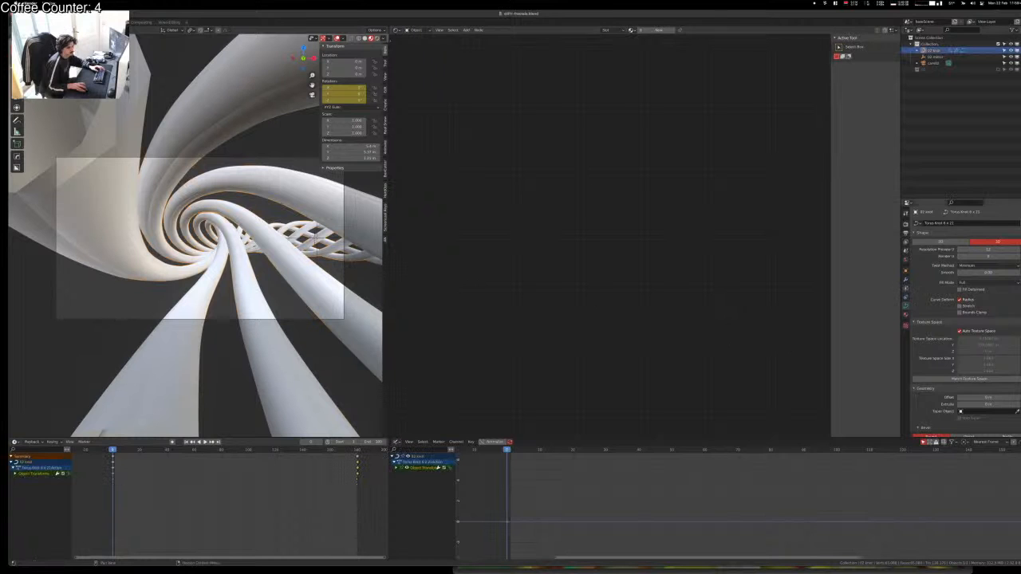
Step: Replace the knot's Array modifier with a Mirror modifier using 02 mirror as mirror object
{"action": "left_click", "coordinate": [906, 281]}
{"action": "middle_click_drag", "start_coordinate": [364, 309], "coordinate": [476, 323]}
{"action": "scroll", "coordinate": [363, 325], "scroll_direction": "down", "scroll_amount": 6}
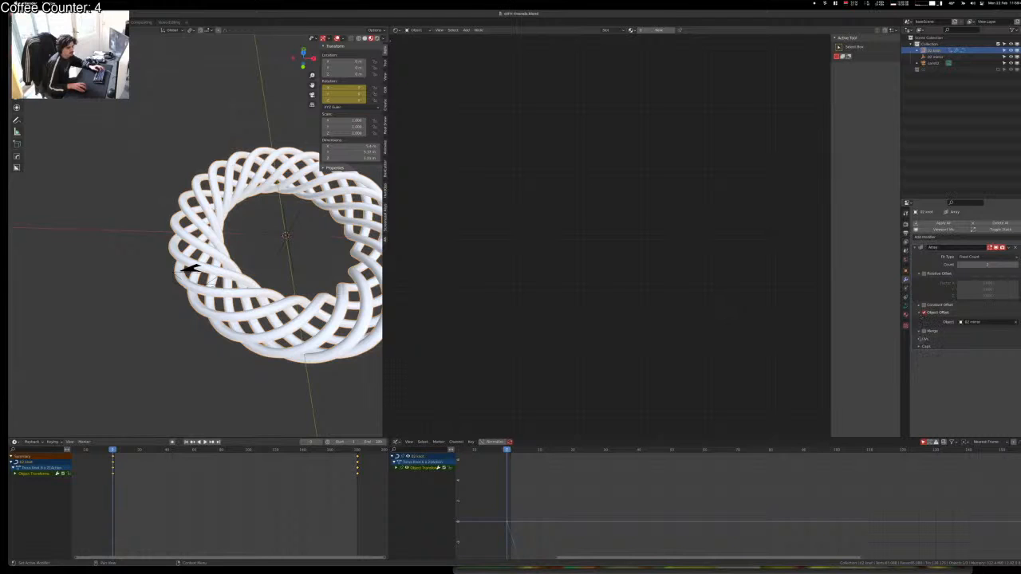
{"action": "left_click", "coordinate": [1015, 248]}
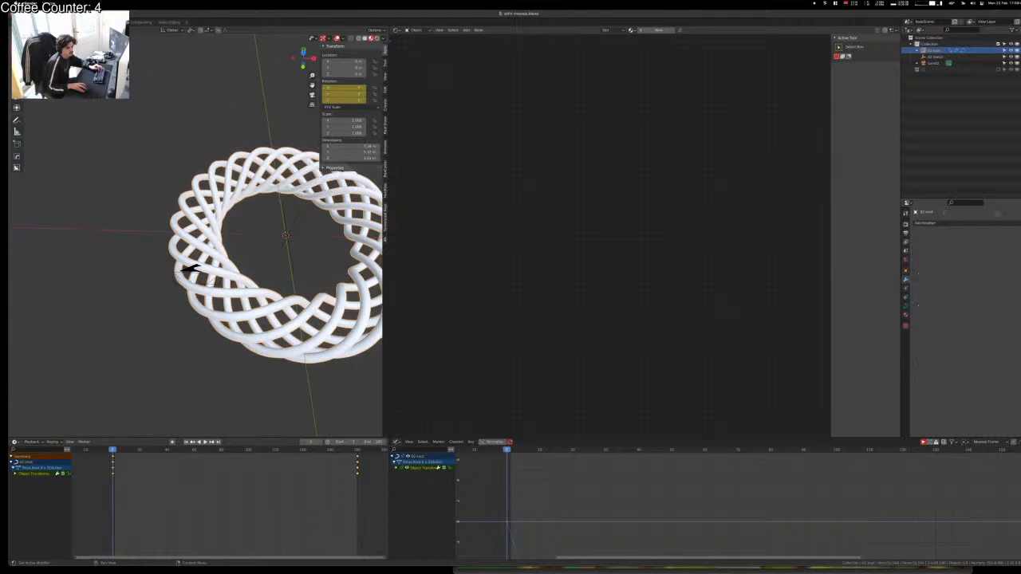
{"action": "left_click", "coordinate": [993, 222]}
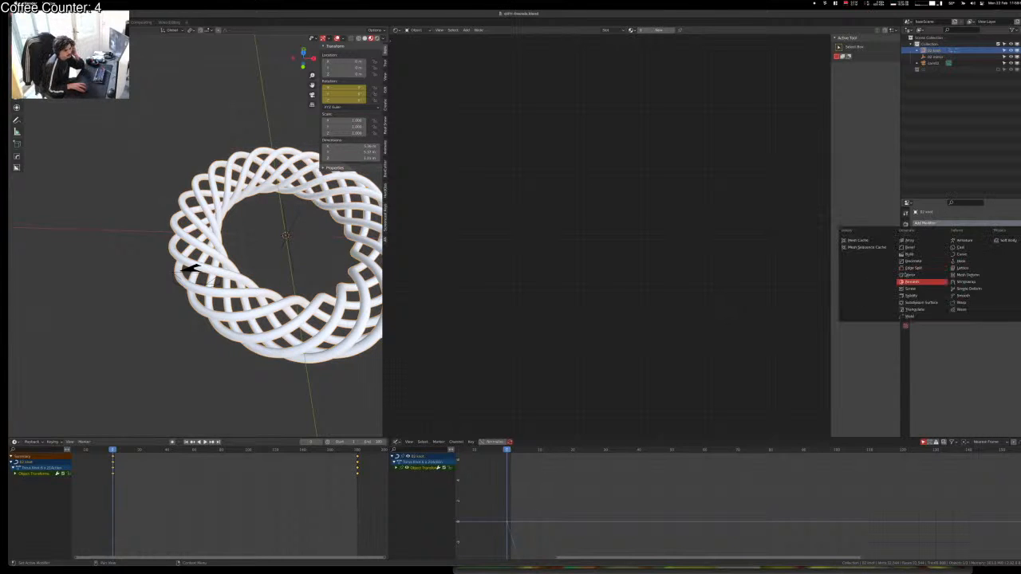
{"action": "left_click", "coordinate": [912, 274]}
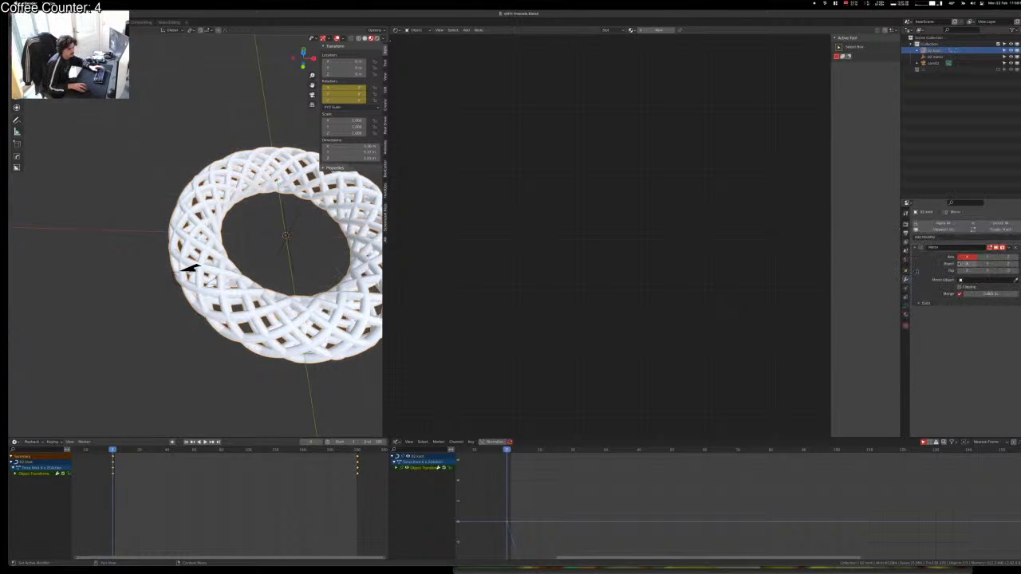
{"action": "left_click", "coordinate": [1003, 280]}
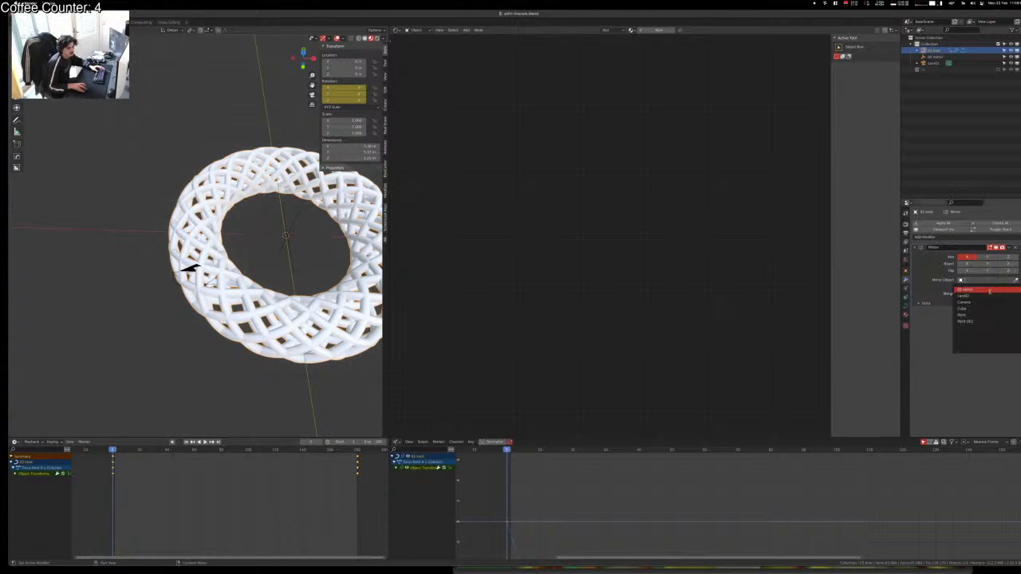
{"action": "left_click", "coordinate": [990, 290]}
Step: Slide the mirrored copy along X into a figure-eight and play it in camera view
{"action": "key", "text": "shift+d"}
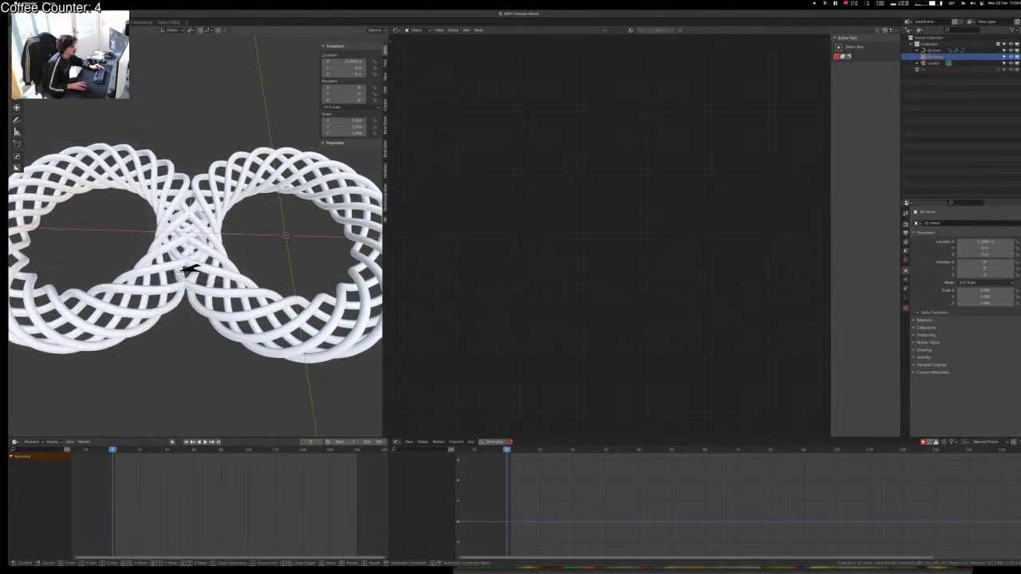
{"action": "left_click", "coordinate": [190, 269]}
{"action": "key", "text": "KP_0"}
{"action": "key", "text": "space"}
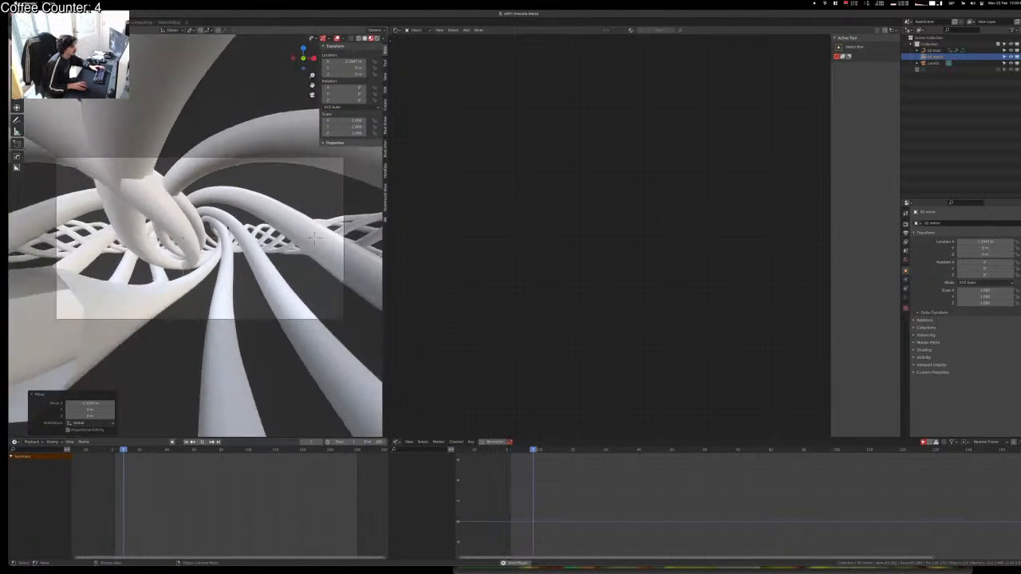
Step: Move the camera toward the figure-eight junction and orbit out to overview the scene
{"action": "left_click", "coordinate": [256, 158]}
{"action": "key", "text": "g"}
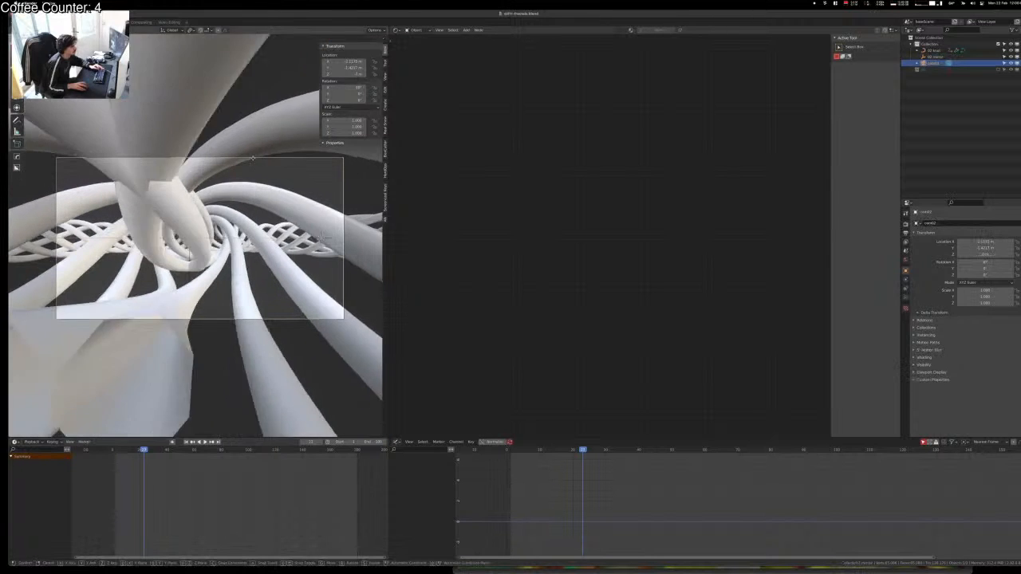
{"action": "left_click", "coordinate": [252, 159]}
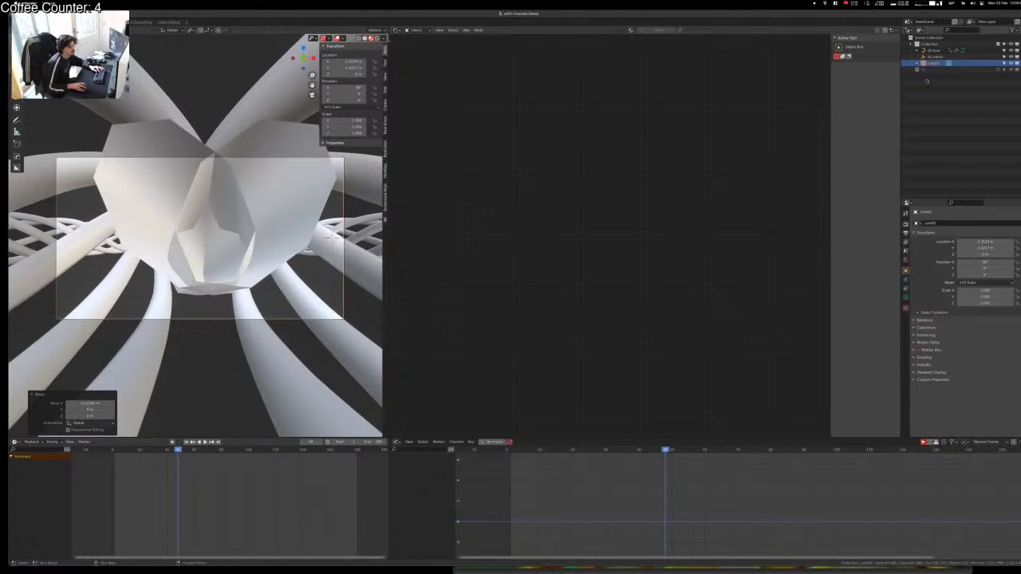
{"action": "scroll", "coordinate": [144, 285], "scroll_direction": "down", "scroll_amount": 3}
{"action": "middle_click_drag", "start_coordinate": [141, 285], "coordinate": [135, 367]}
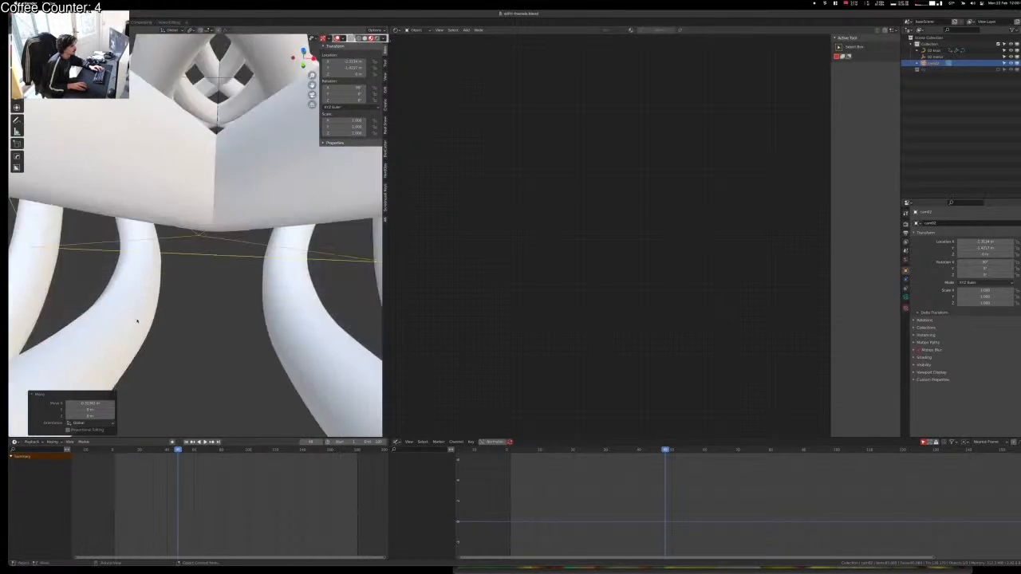
{"action": "scroll", "coordinate": [137, 321], "scroll_direction": "down", "scroll_amount": 6}
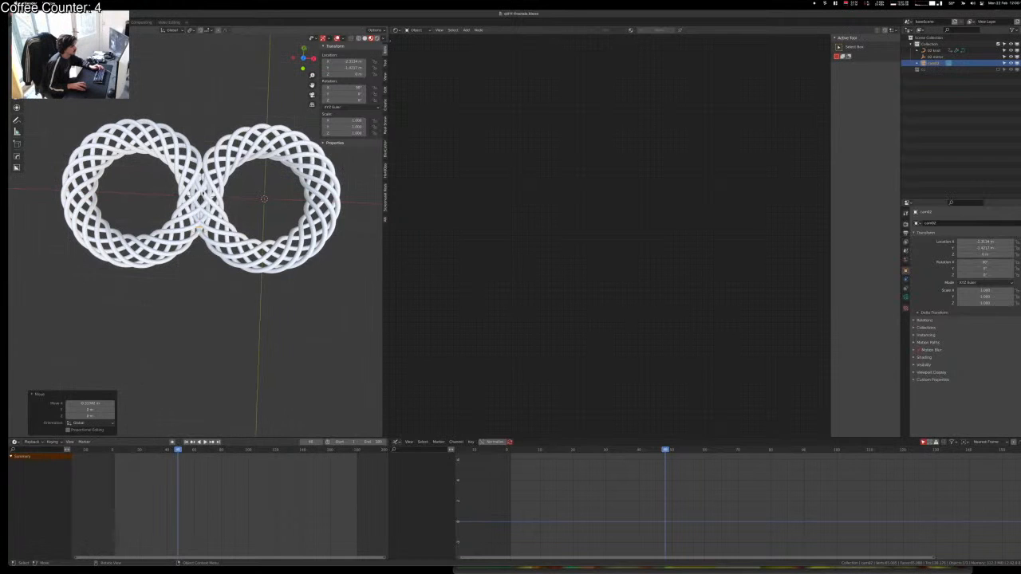
Step: Snap the camera and the 02 mirror to the 3D cursor at the origin, then slide the mirror along Y
{"action": "key", "text": "shift+s"}
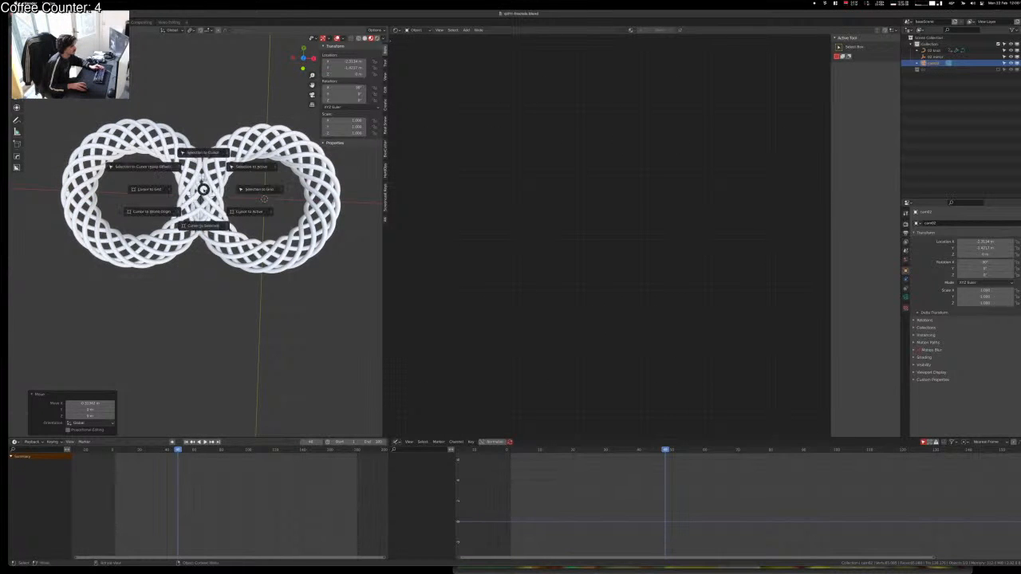
{"action": "left_click", "coordinate": [203, 153]}
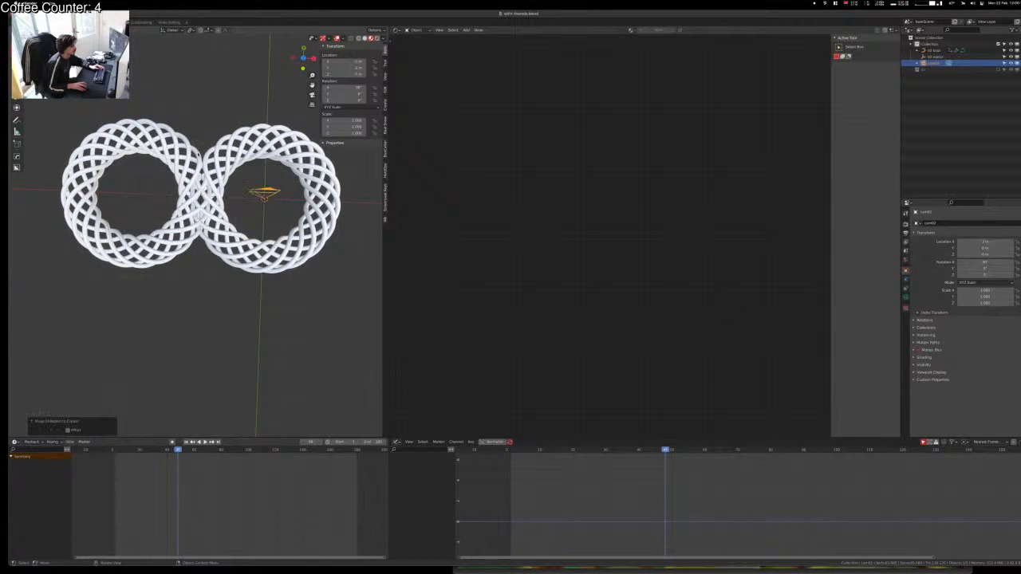
{"action": "left_click", "coordinate": [201, 191]}
{"action": "left_click", "coordinate": [200, 201]}
{"action": "key", "text": "shift+s"}
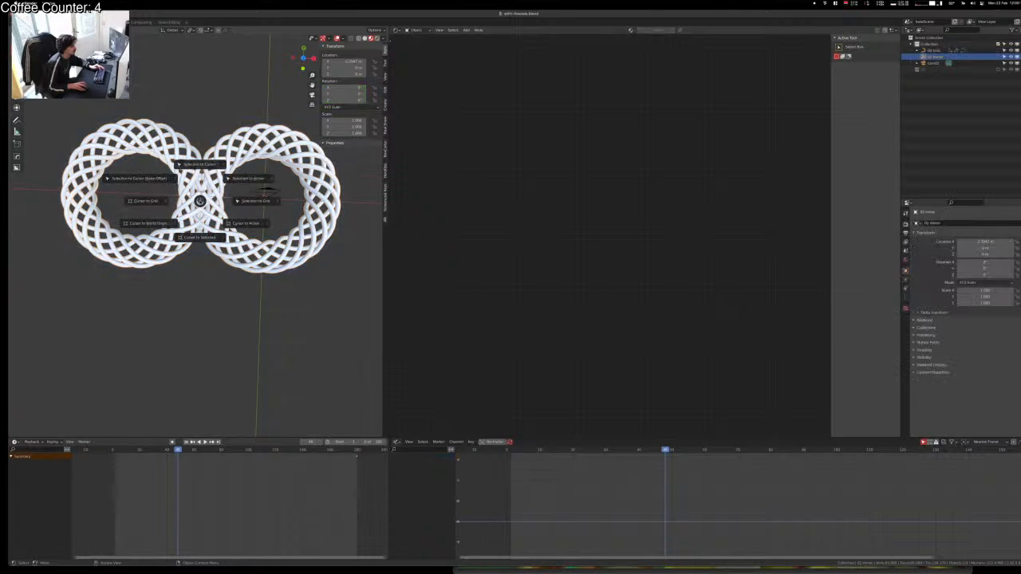
{"action": "left_click", "coordinate": [200, 164]}
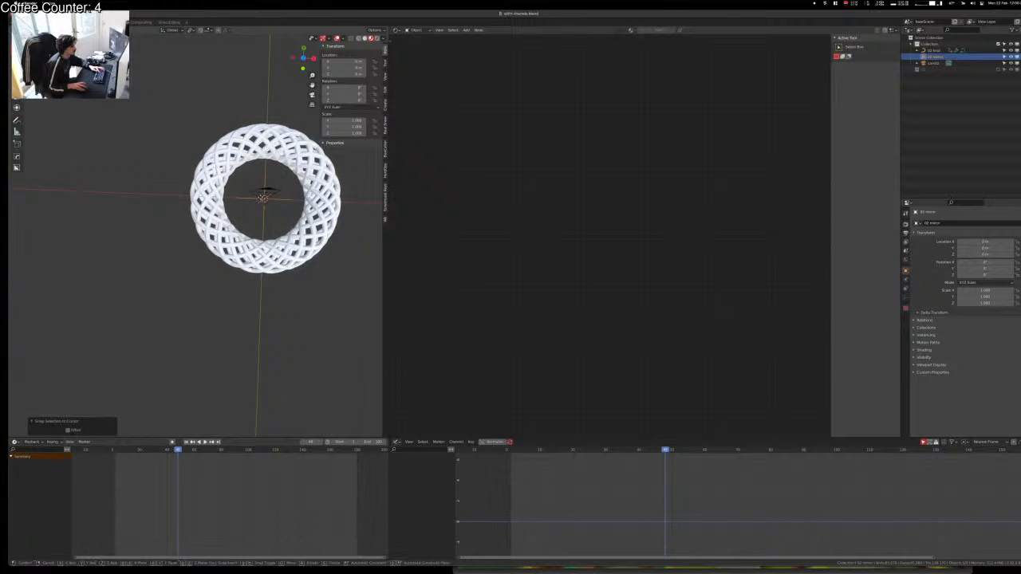
{"action": "key", "text": "g"}
{"action": "key", "text": "y"}
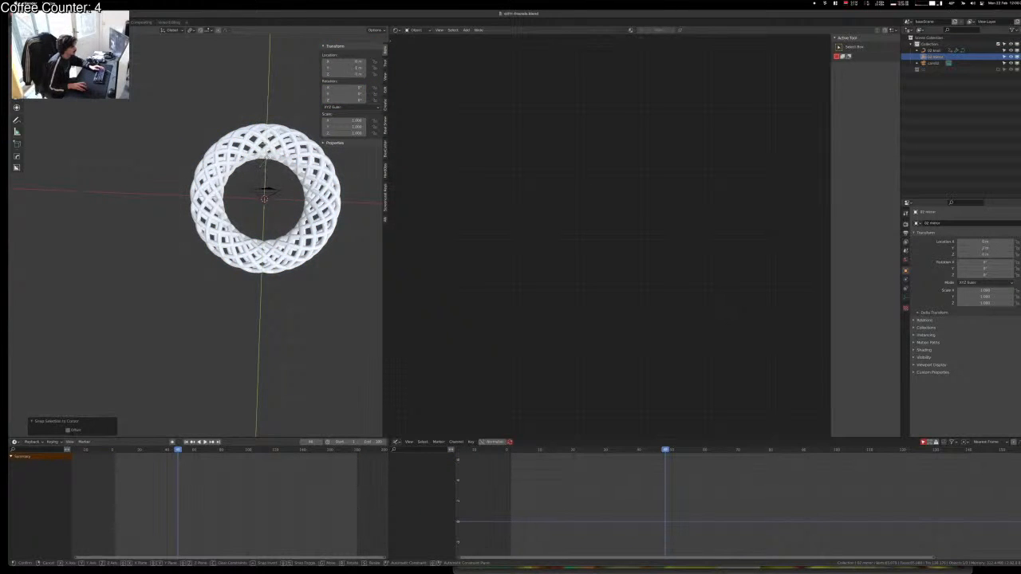
{"action": "left_click", "coordinate": [268, 167]}
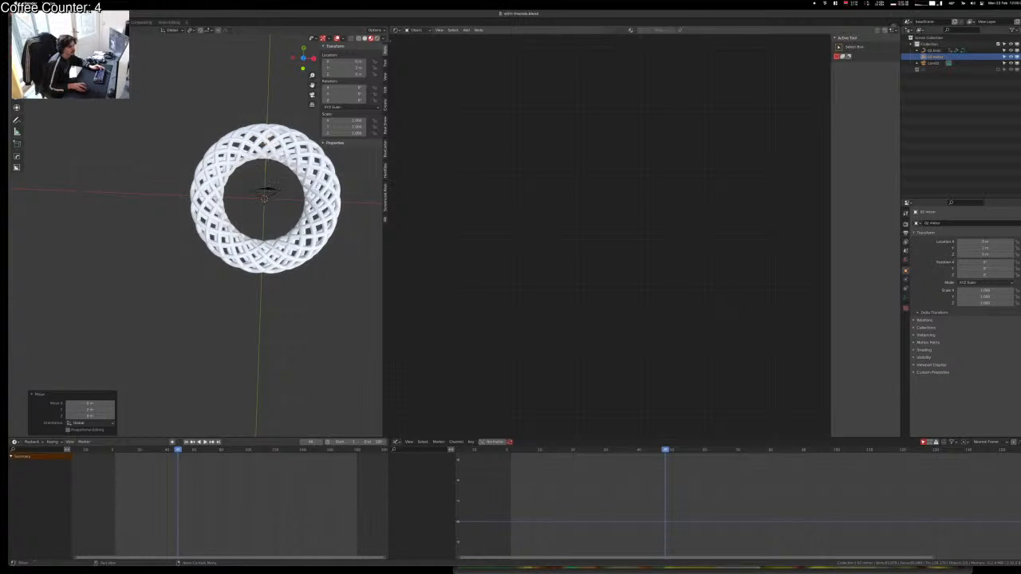
Step: Offset the small object at the torus centre along X and then Y, and switch to camera view
{"action": "left_click", "coordinate": [265, 192]}
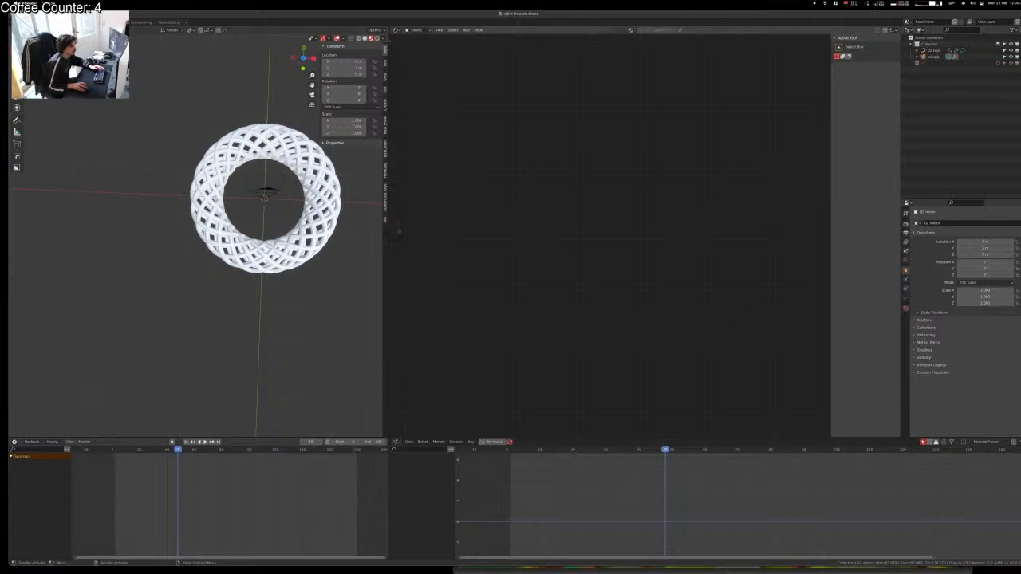
{"action": "key", "text": "g"}
{"action": "key", "text": "x"}
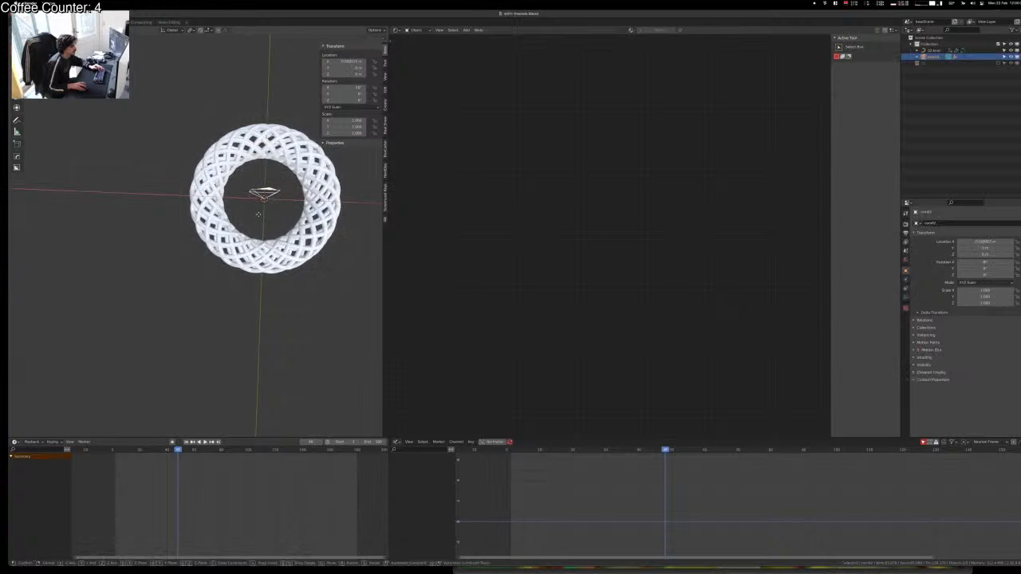
{"action": "left_click", "coordinate": [210, 192]}
{"action": "key", "text": "g"}
{"action": "key", "text": "y"}
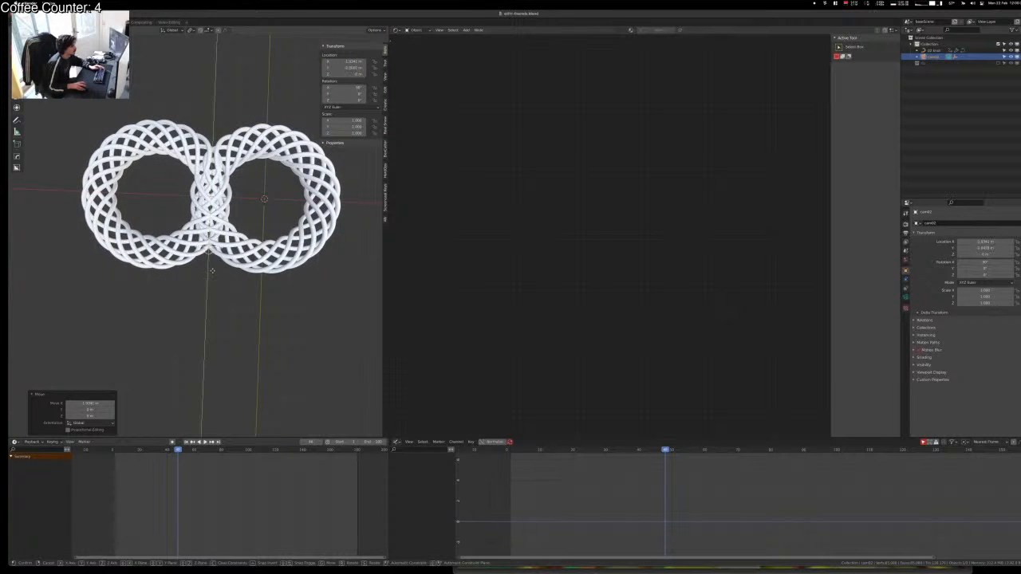
{"action": "left_click", "coordinate": [237, 236]}
{"action": "key", "text": "KP_0"}
{"action": "key", "text": "g"}
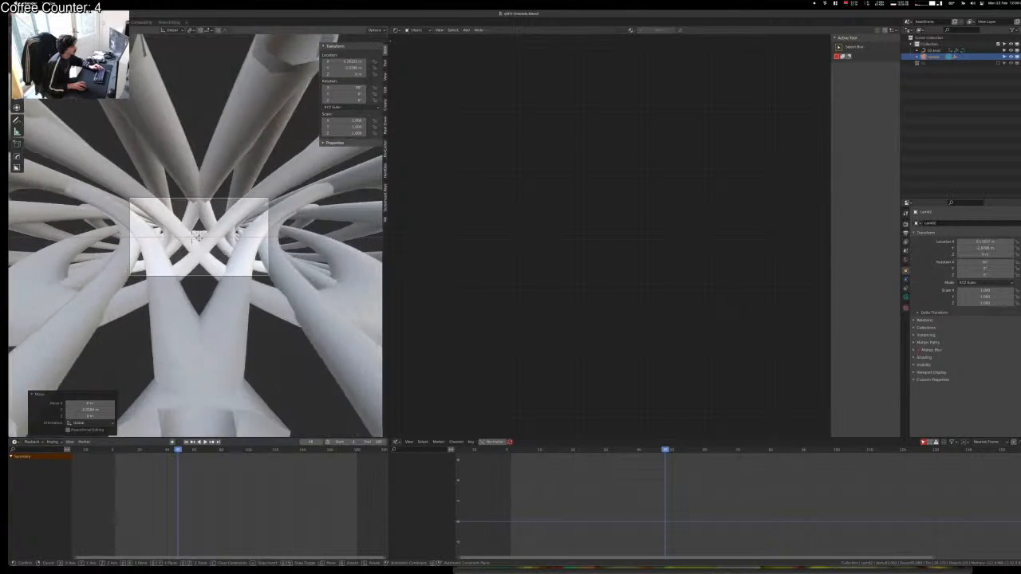
Step: Nudge cam02 into place while the flythrough plays, then bring up its camera lens settings
{"action": "left_click", "coordinate": [220, 257]}
{"action": "scroll", "coordinate": [221, 256], "scroll_direction": "up", "scroll_amount": 4}
{"action": "key", "text": "space"}
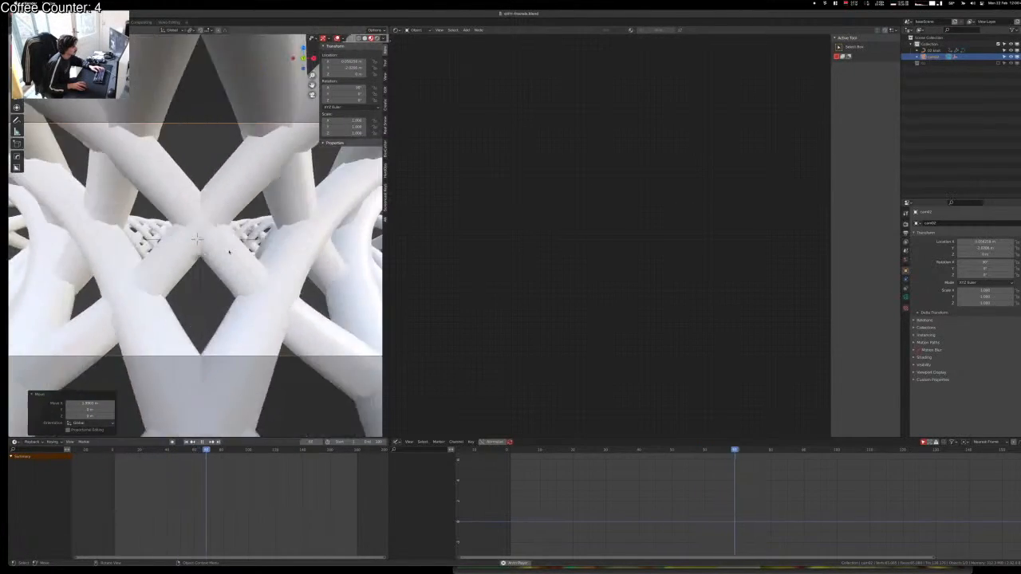
{"action": "key", "text": "g"}
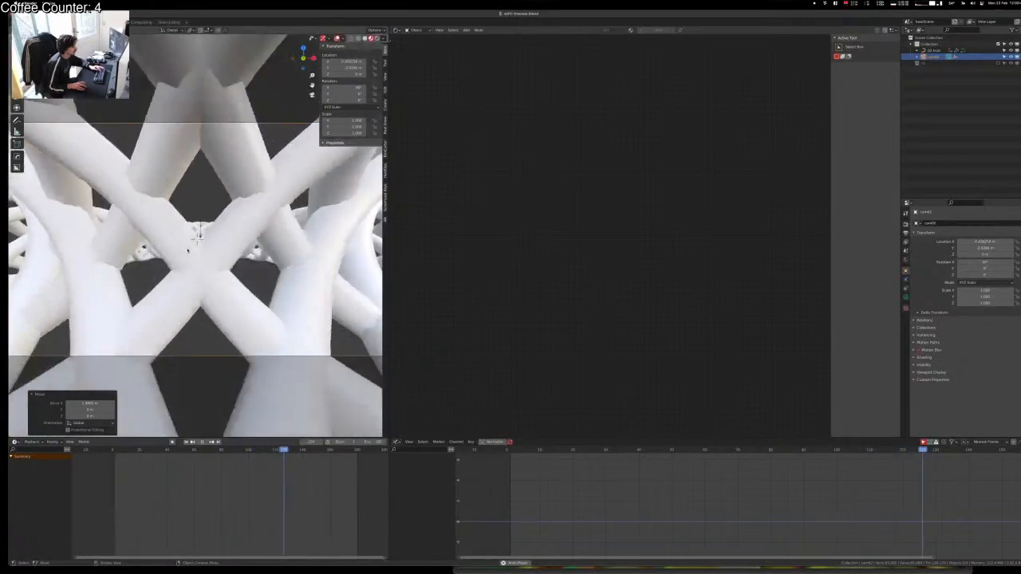
{"action": "left_click", "coordinate": [212, 260]}
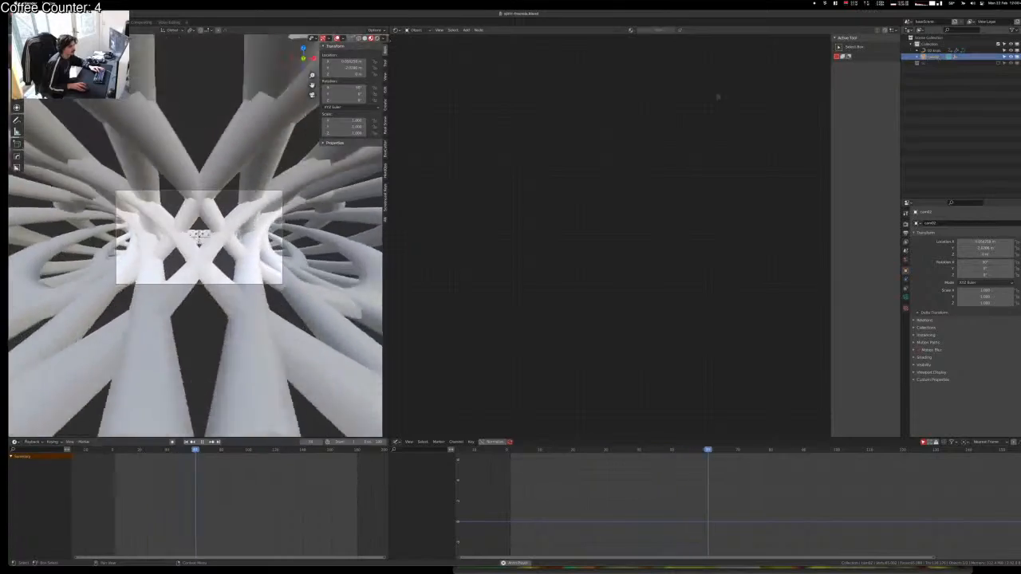
{"action": "key", "text": "g"}
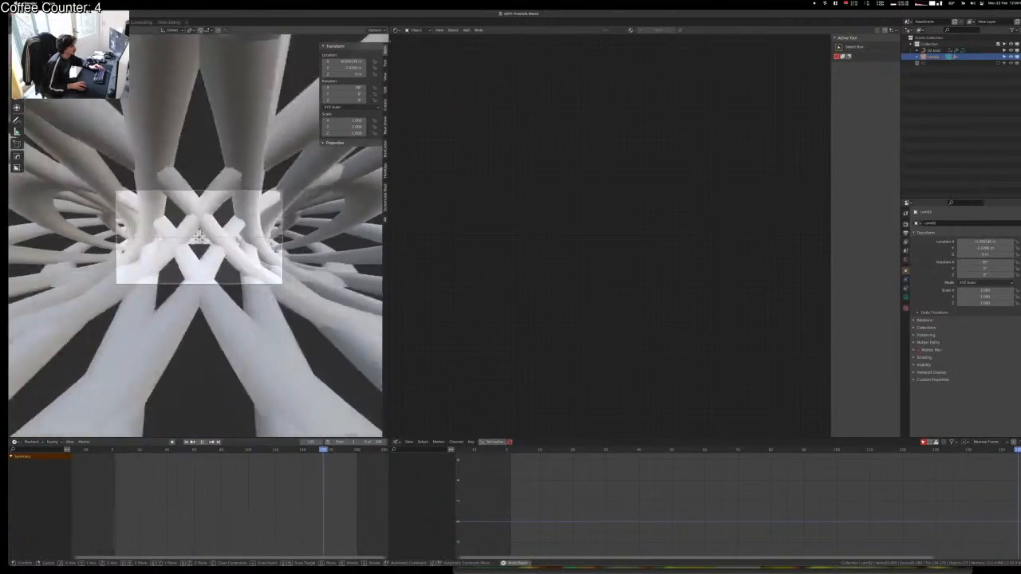
{"action": "left_click", "coordinate": [275, 270]}
{"action": "scroll", "coordinate": [275, 272], "scroll_direction": "up", "scroll_amount": 2}
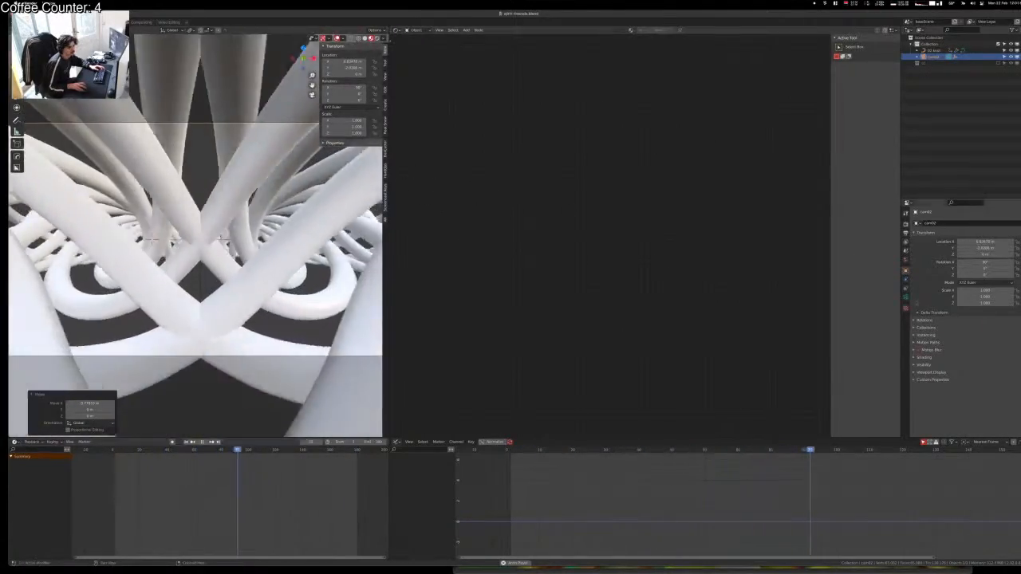
{"action": "left_click", "coordinate": [906, 297]}
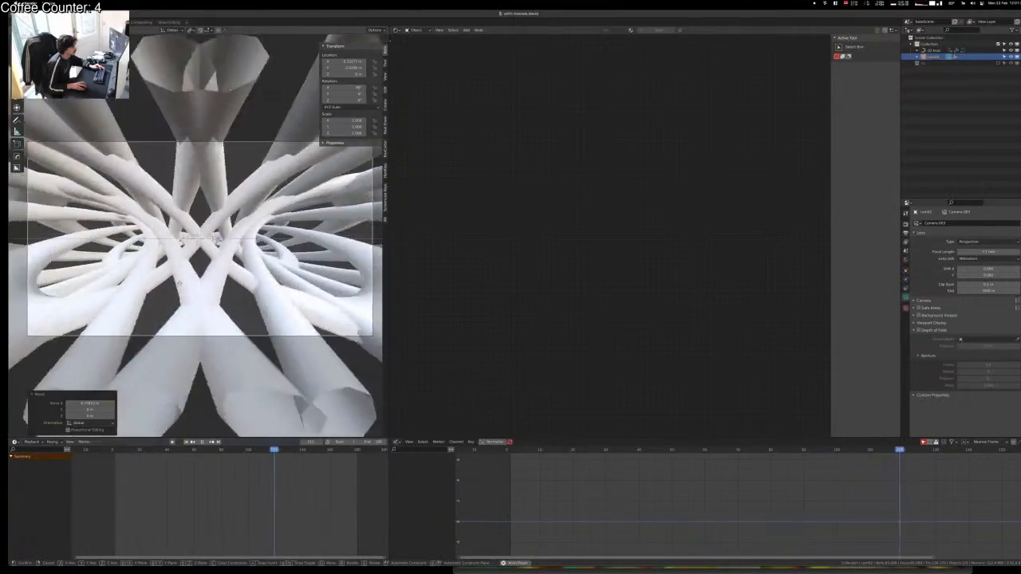
Step: Move cam02 deeper into the knot and check its shot through the camera
{"action": "left_click", "coordinate": [310, 314]}
{"action": "middle_click_drag", "start_coordinate": [309, 314], "coordinate": [295, 328]}
{"action": "scroll", "coordinate": [248, 306], "scroll_direction": "down", "scroll_amount": 9}
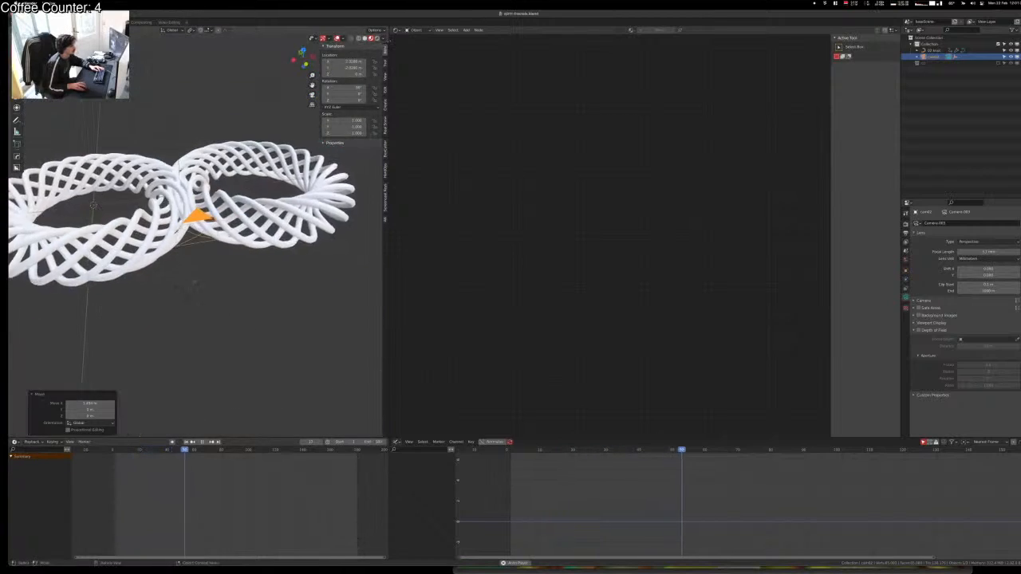
{"action": "middle_click_drag", "start_coordinate": [191, 282], "coordinate": [192, 300]}
{"action": "key", "text": "g"}
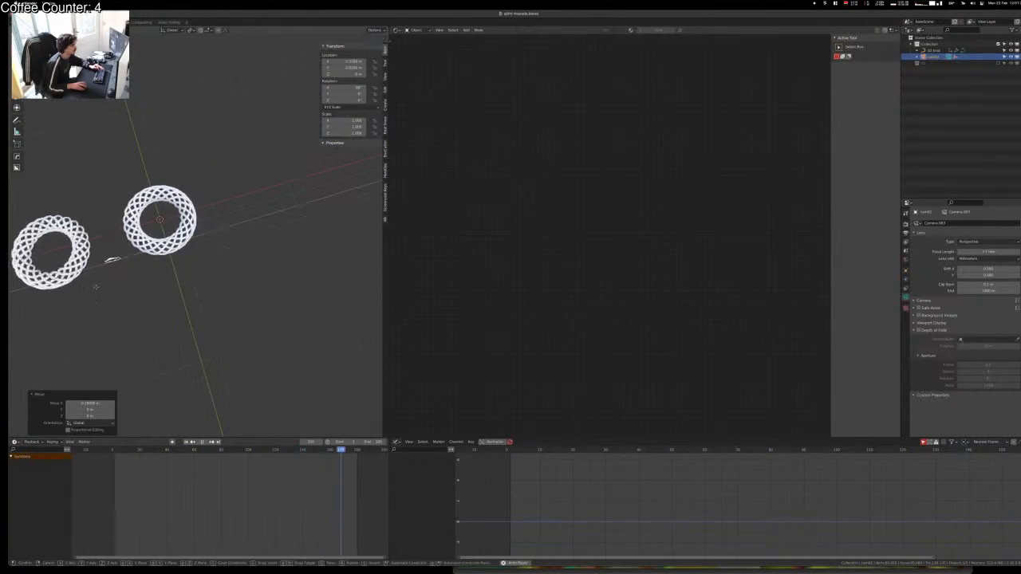
{"action": "left_click", "coordinate": [118, 284]}
{"action": "key", "text": "KP_0"}
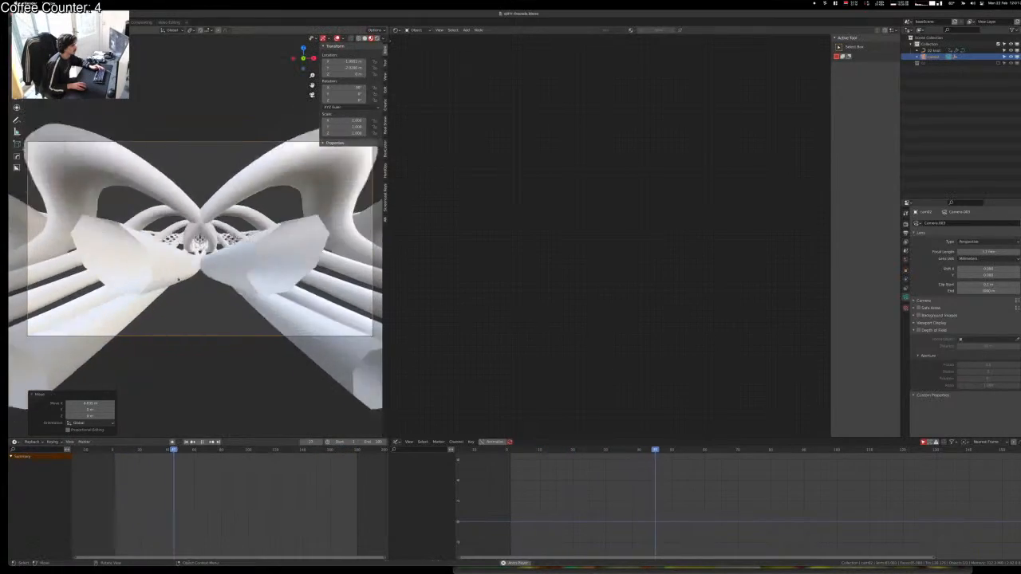
Step: Reposition cam02 again from an overhead view of the whole knot, then return to camera view
{"action": "key", "text": "g"}
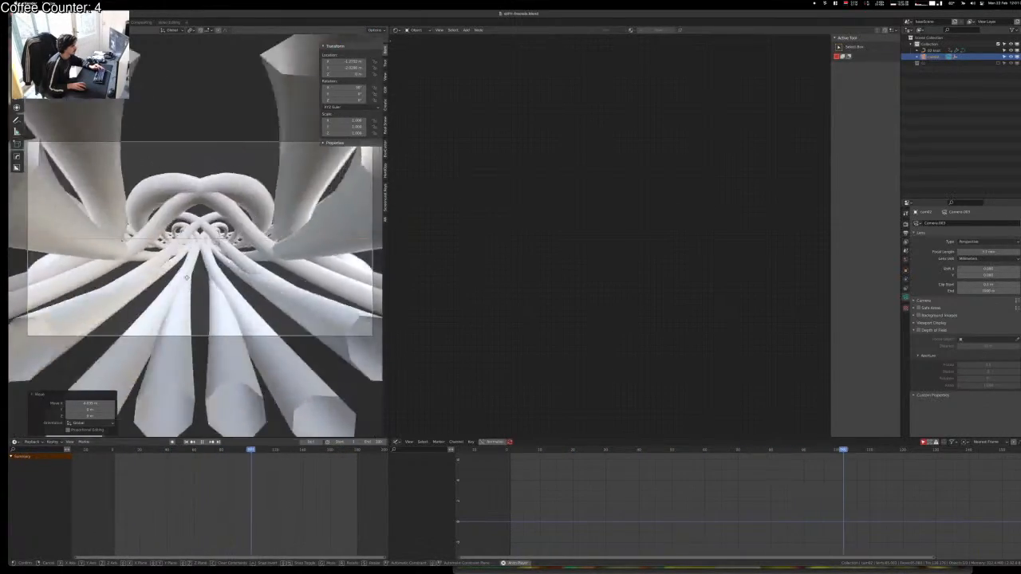
{"action": "right_click", "coordinate": [179, 277]}
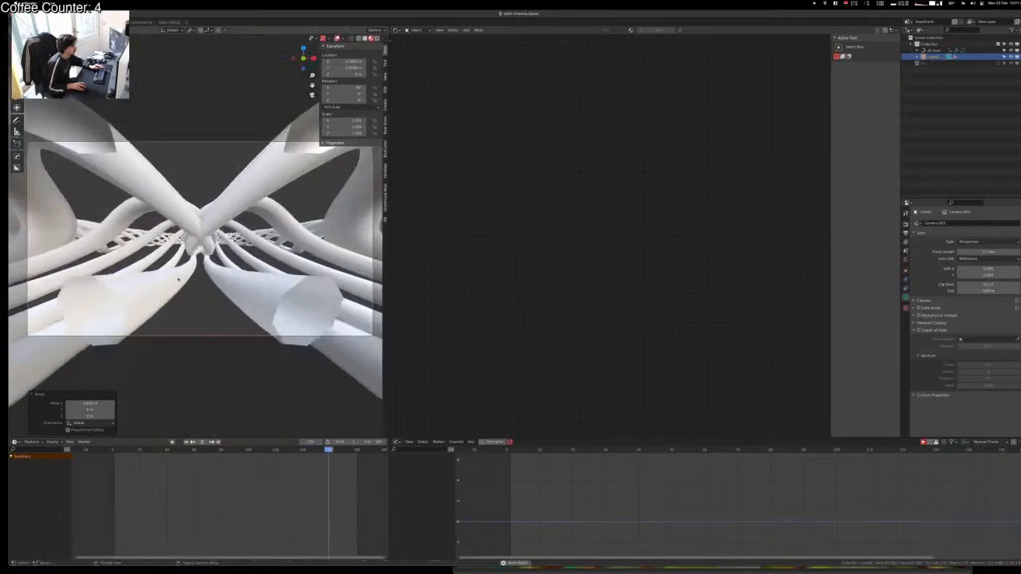
{"action": "middle_click_drag", "start_coordinate": [179, 278], "coordinate": [182, 300]}
{"action": "scroll", "coordinate": [182, 300], "scroll_direction": "down", "scroll_amount": 10}
{"action": "middle_click_drag", "start_coordinate": [177, 244], "coordinate": [159, 287]}
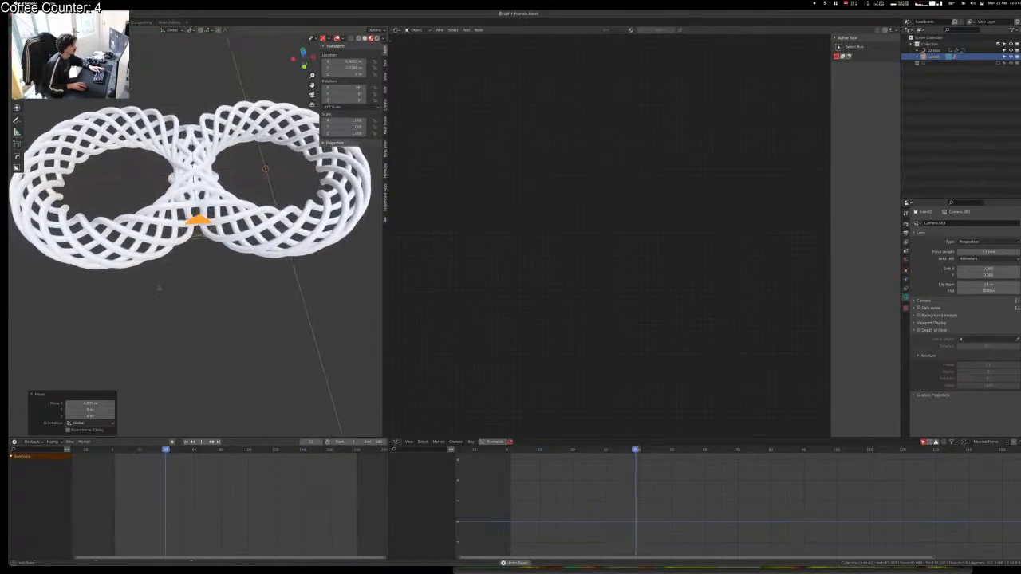
{"action": "key", "text": "g"}
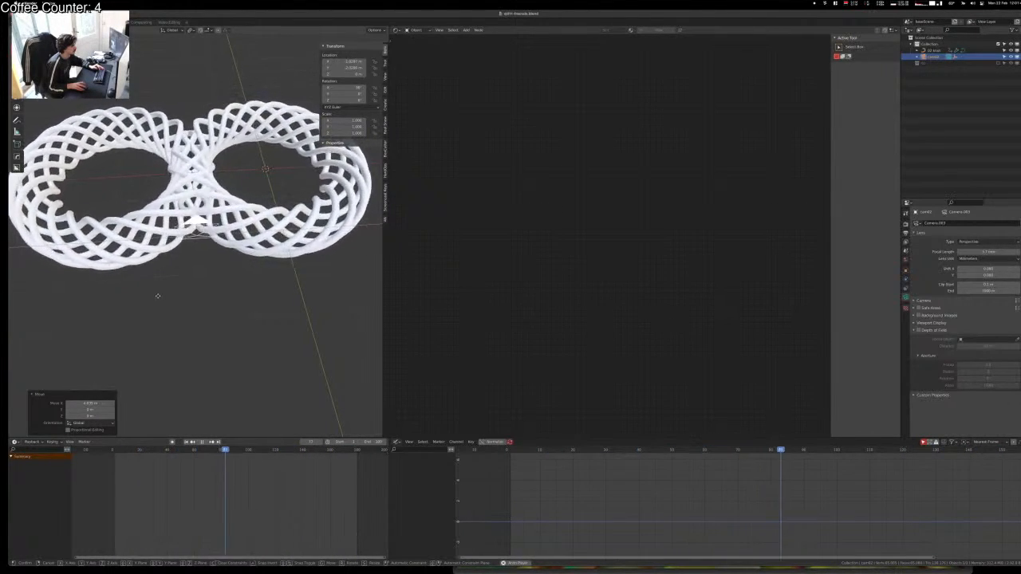
{"action": "key", "text": "KP_0"}
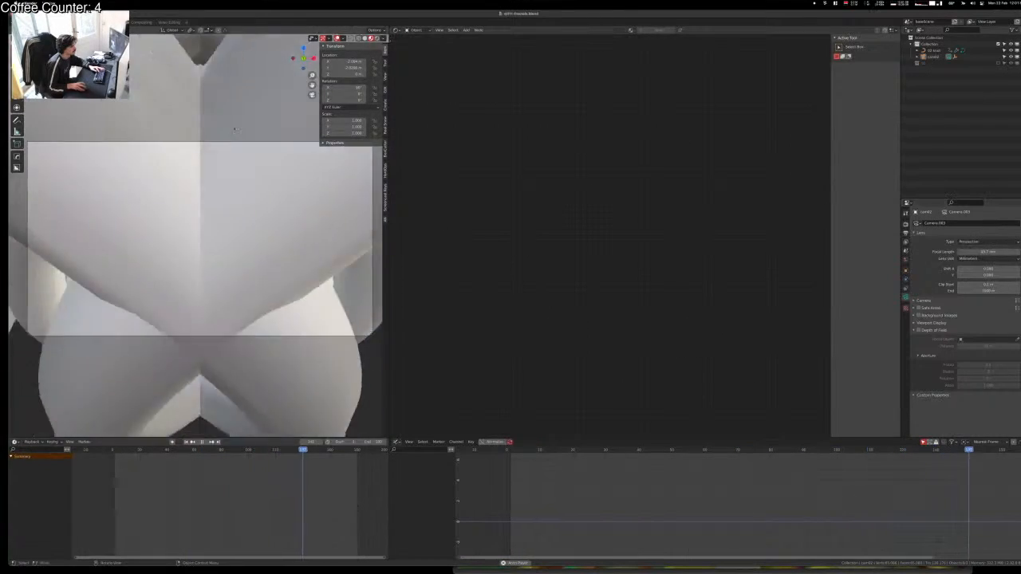
Step: Try moving the knot sculpture along Y, then cancel the move
{"action": "left_click", "coordinate": [218, 155]}
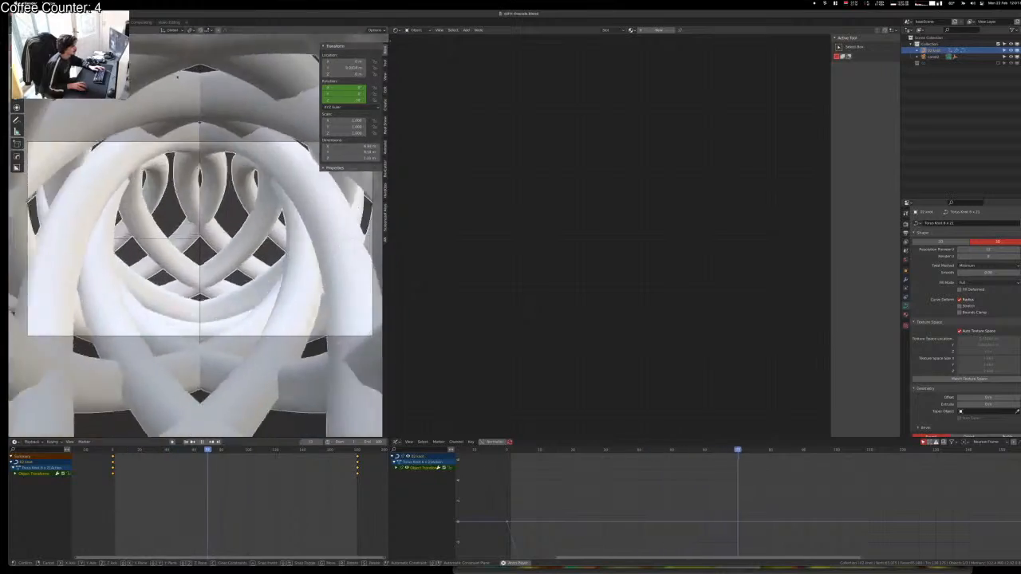
{"action": "right_click", "coordinate": [223, 169]}
{"action": "middle_click_drag", "start_coordinate": [203, 163], "coordinate": [192, 192]}
{"action": "scroll", "coordinate": [192, 191], "scroll_direction": "down", "scroll_amount": 4}
{"action": "key", "text": "g"}
{"action": "key", "text": "y"}
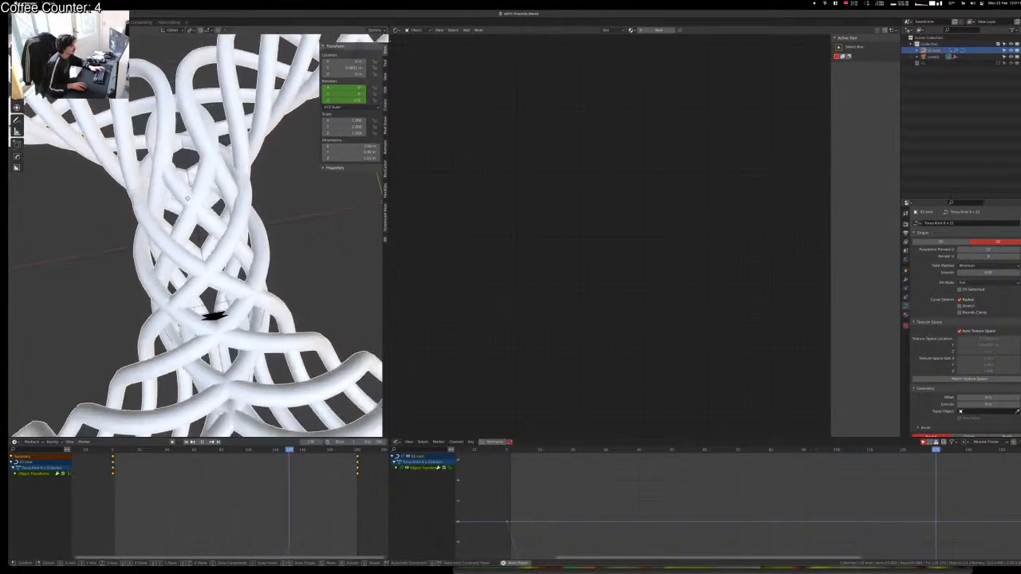
{"action": "right_click", "coordinate": [211, 319]}
{"action": "scroll", "coordinate": [205, 275], "scroll_direction": "down", "scroll_amount": 5}
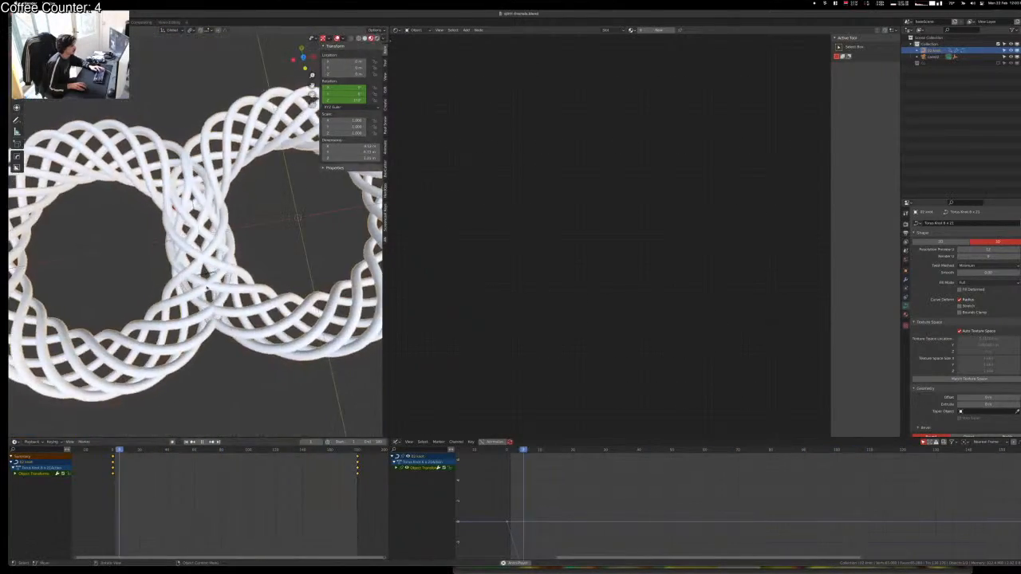
Step: Slide cam02 along the Y axis and check the result through the camera
{"action": "left_click", "coordinate": [230, 278]}
{"action": "key", "text": "g"}
{"action": "key", "text": "y"}
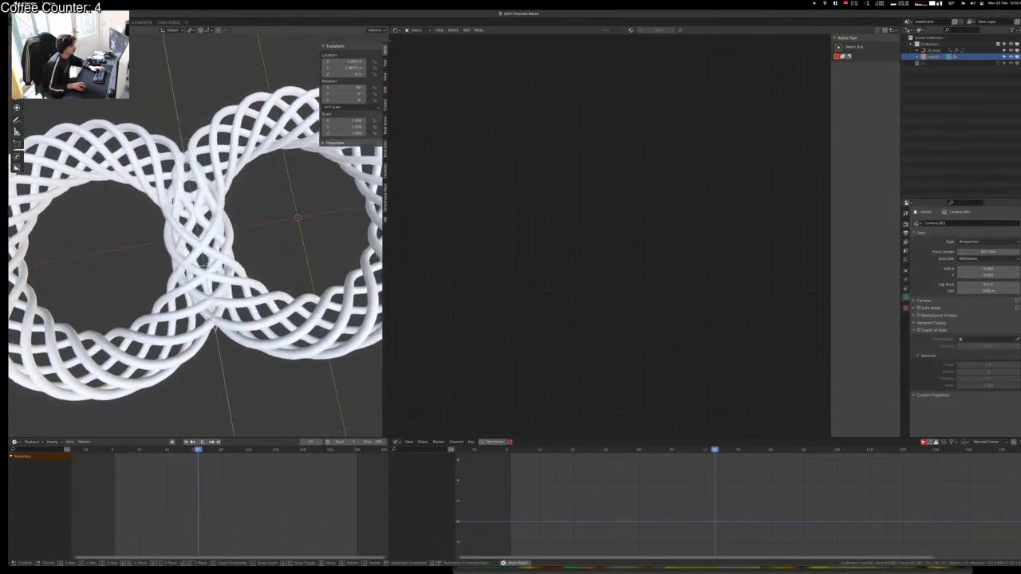
{"action": "left_click", "coordinate": [206, 267]}
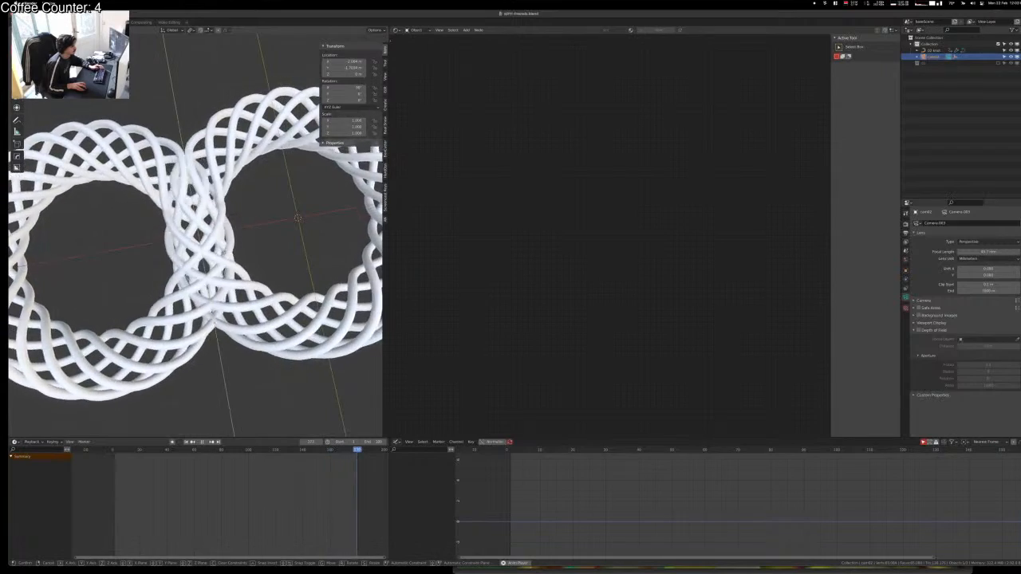
{"action": "left_click", "coordinate": [299, 264]}
{"action": "key", "text": "KP_0"}
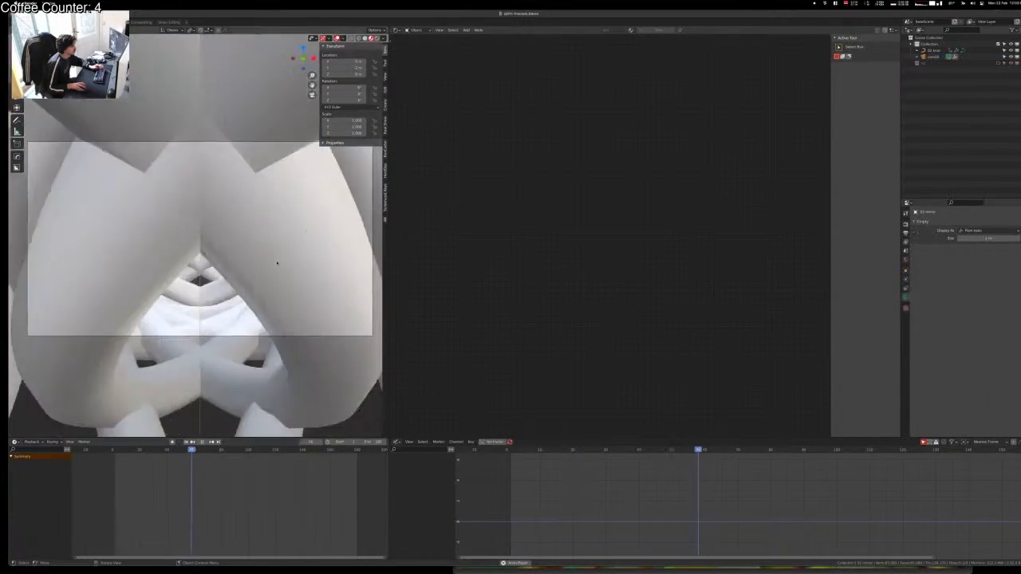
{"action": "middle_click_drag", "start_coordinate": [279, 262], "coordinate": [263, 264]}
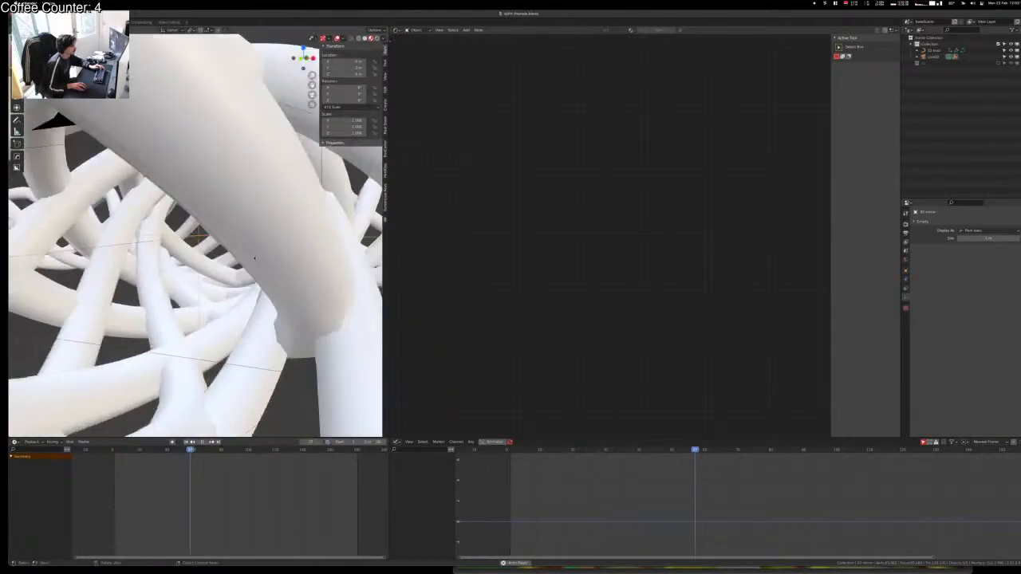
Step: Adjust cam02 once more, then split the 3D view into two stacked viewports
{"action": "left_click", "coordinate": [159, 235]}
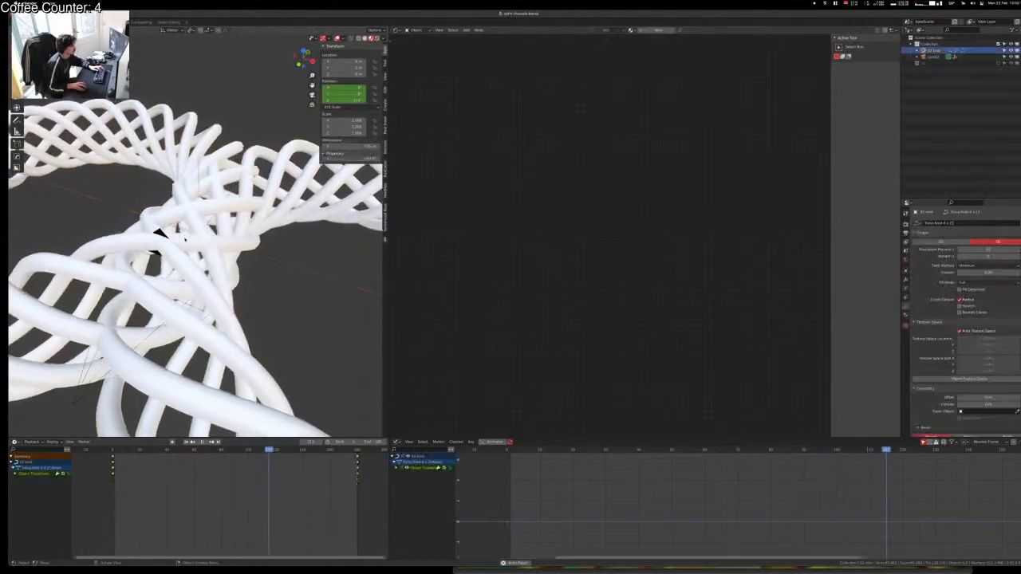
{"action": "left_click", "coordinate": [159, 233]}
{"action": "key", "text": "g"}
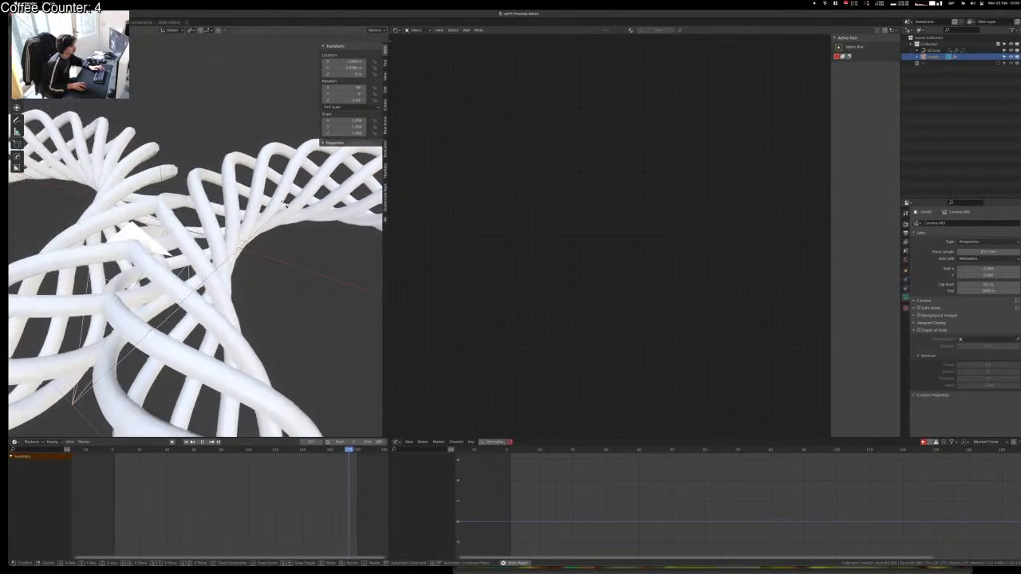
{"action": "left_click", "coordinate": [219, 154]}
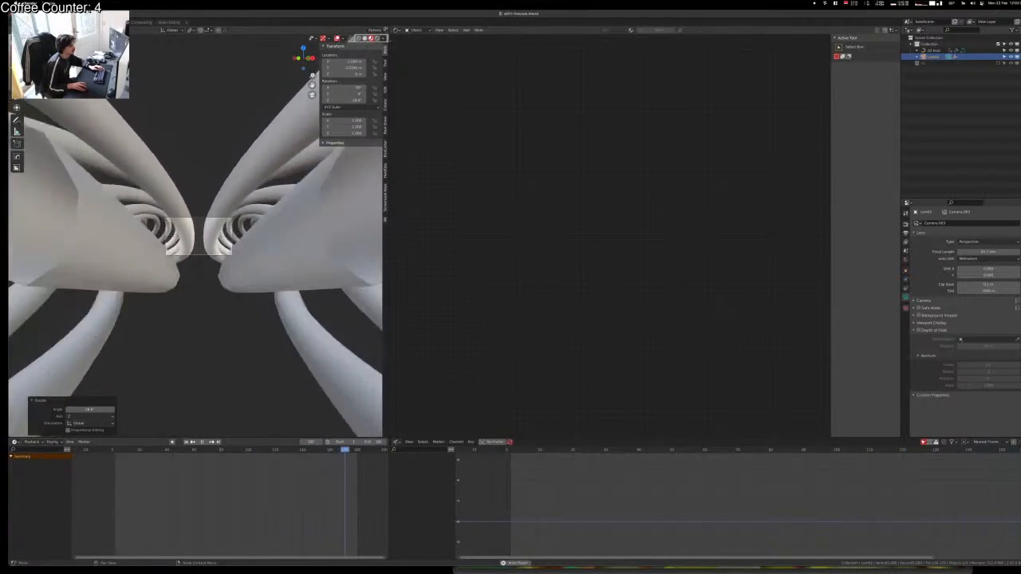
{"action": "left_click_drag", "start_coordinate": [387, 29], "coordinate": [379, 187]}
{"action": "key", "text": "Home"}
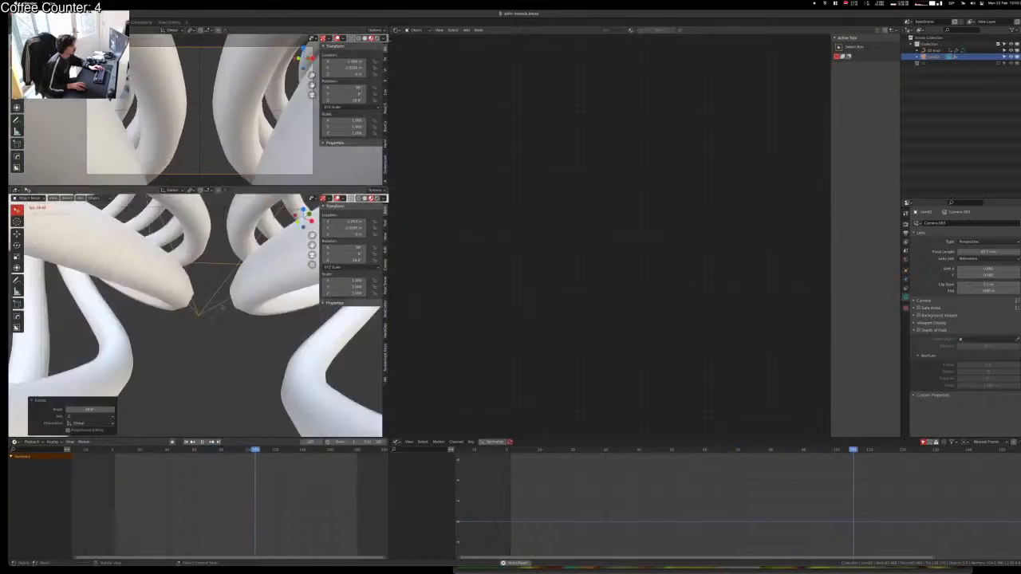
Step: Frame the whole knot in the lower view and rotate the camera 44.6° about global Z
{"action": "key", "text": "Home"}
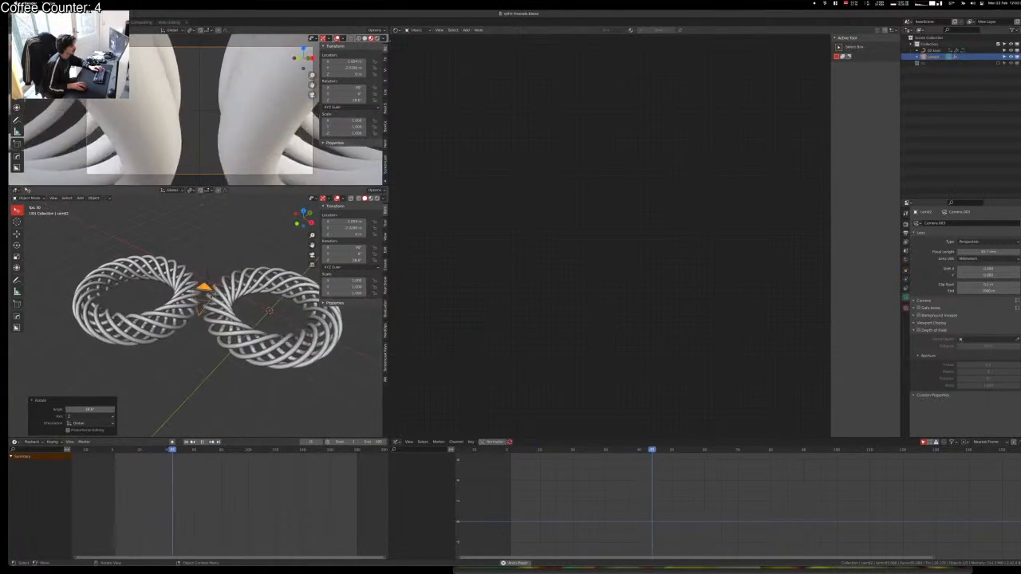
{"action": "key", "text": "r"}
{"action": "key", "text": "z"}
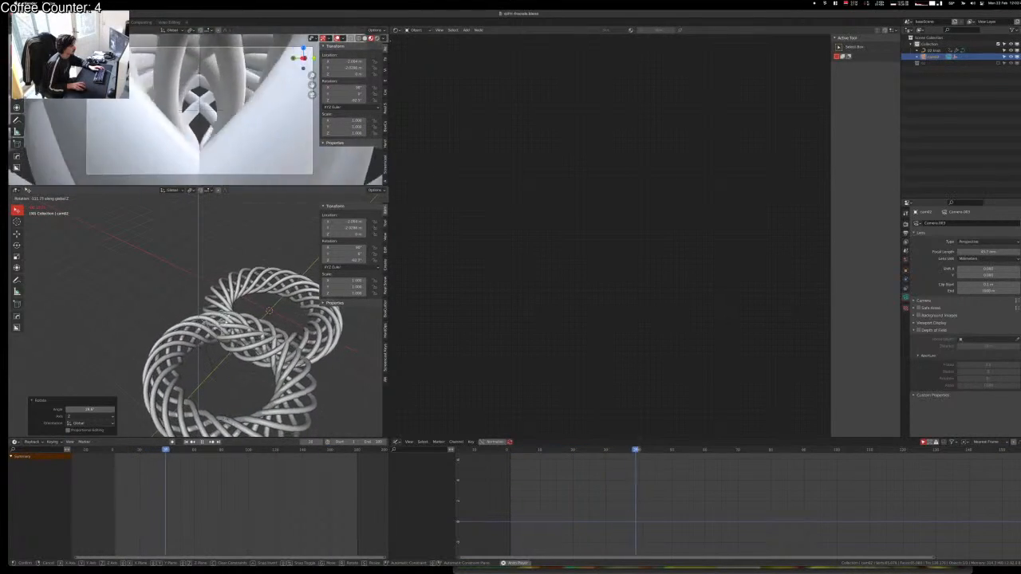
{"action": "key", "text": "Return"}
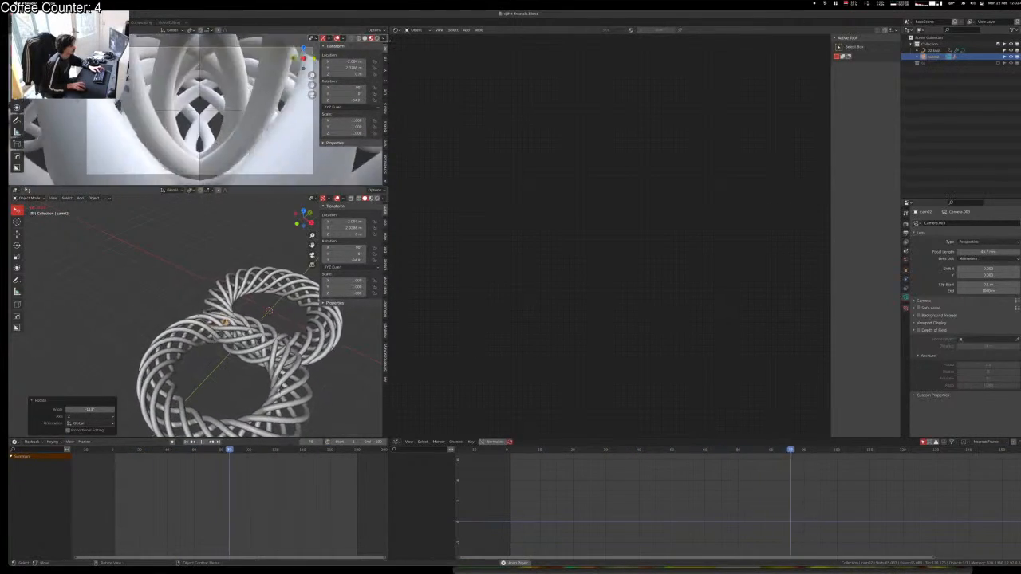
Step: Expand cam02 in the Outliner and select its child object for more options
{"action": "left_click", "coordinate": [201, 304]}
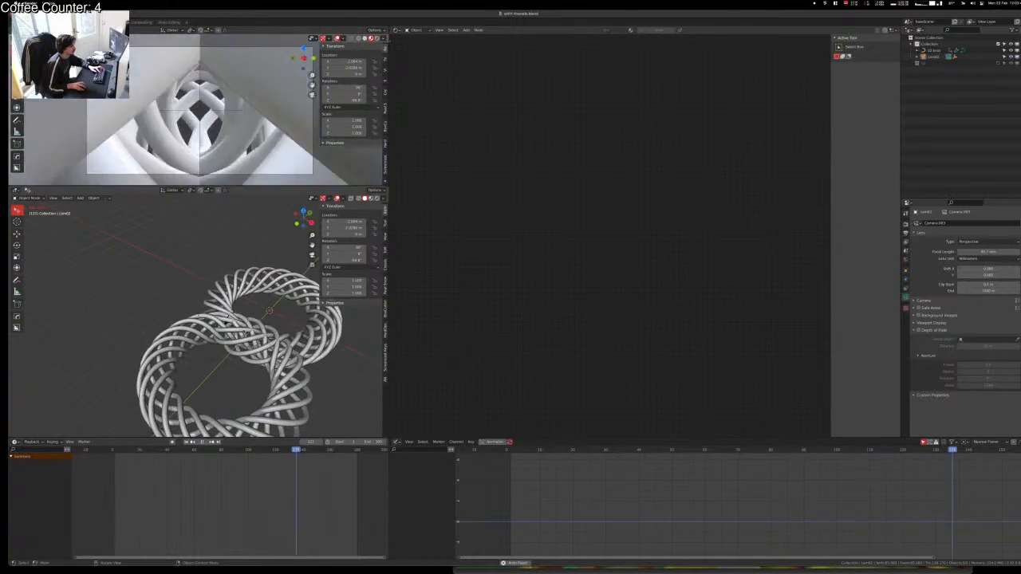
{"action": "left_click", "coordinate": [229, 317]}
{"action": "left_click", "coordinate": [931, 56]}
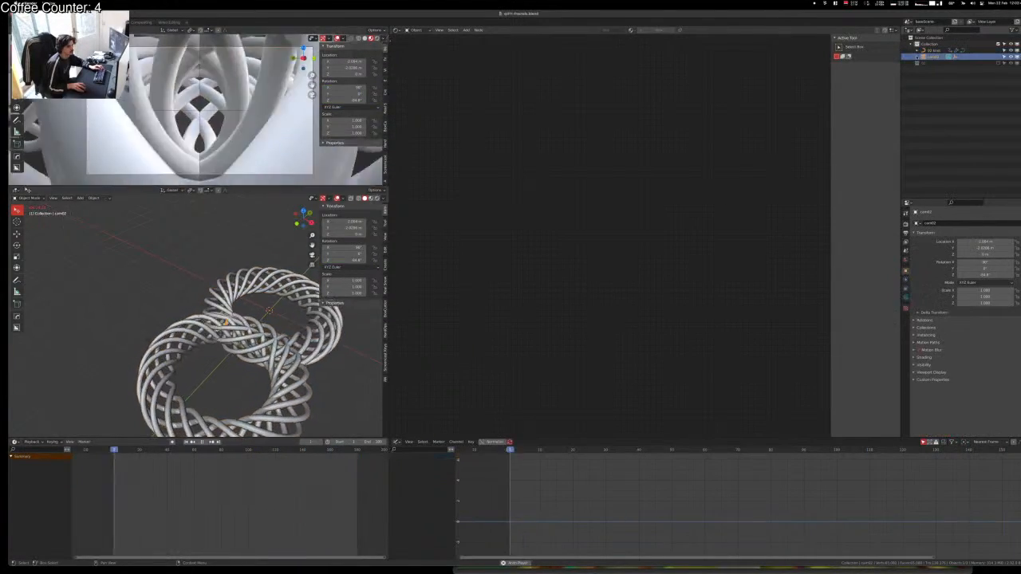
{"action": "left_click", "coordinate": [917, 57]}
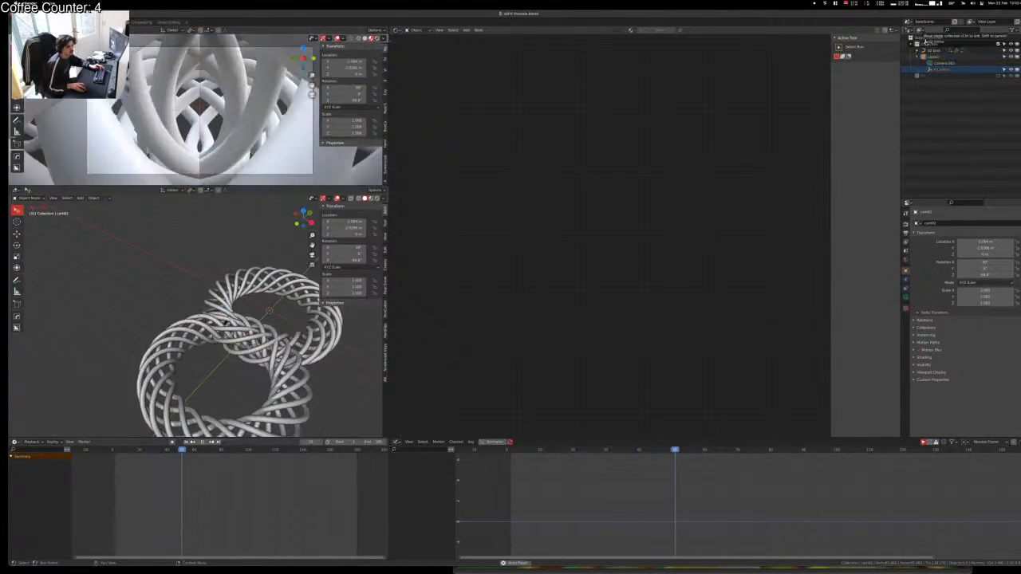
{"action": "left_click", "coordinate": [939, 70]}
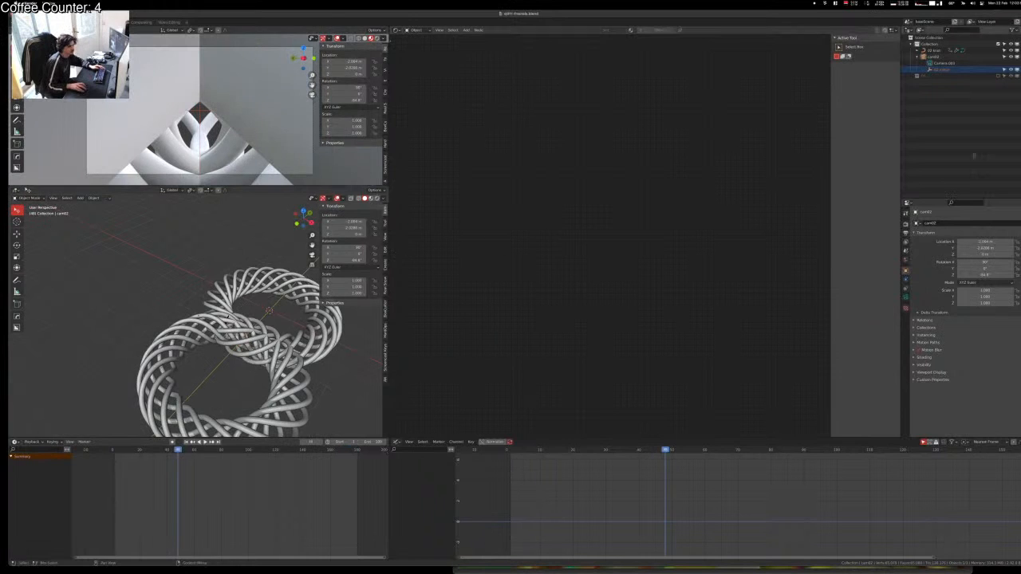
{"action": "right_click", "coordinate": [942, 69]}
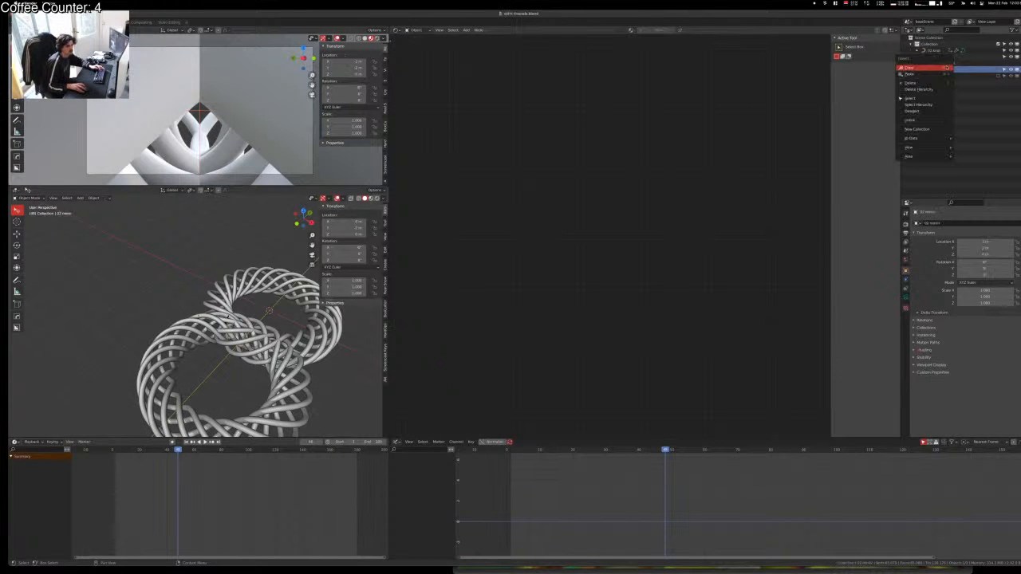
Step: Unparent the empty from cam02 and move it along global X to reshape the knot
{"action": "left_click", "coordinate": [925, 89]}
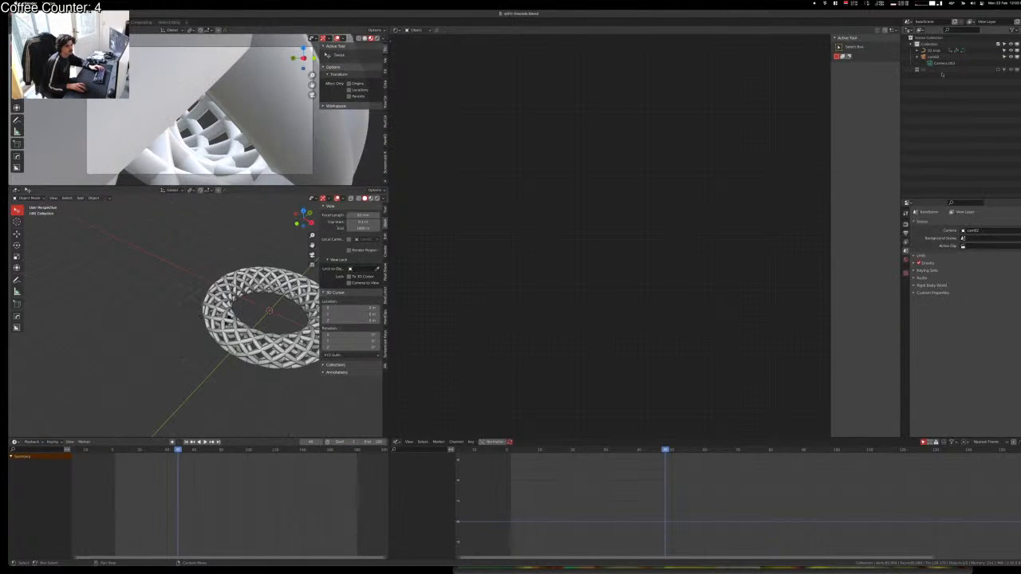
{"action": "key", "text": "ctrl+z"}
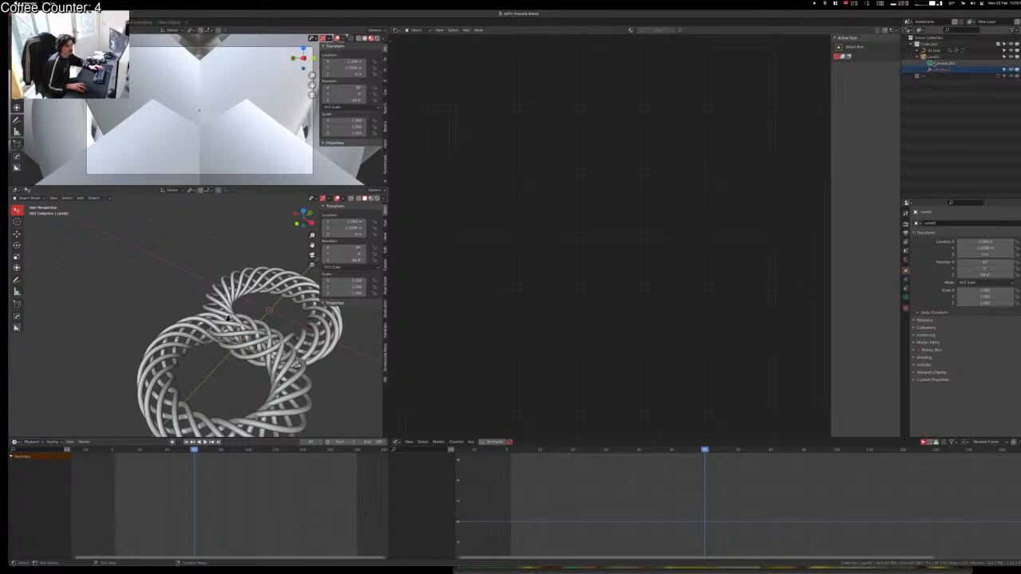
{"action": "left_click_drag", "start_coordinate": [940, 69], "coordinate": [928, 44]}
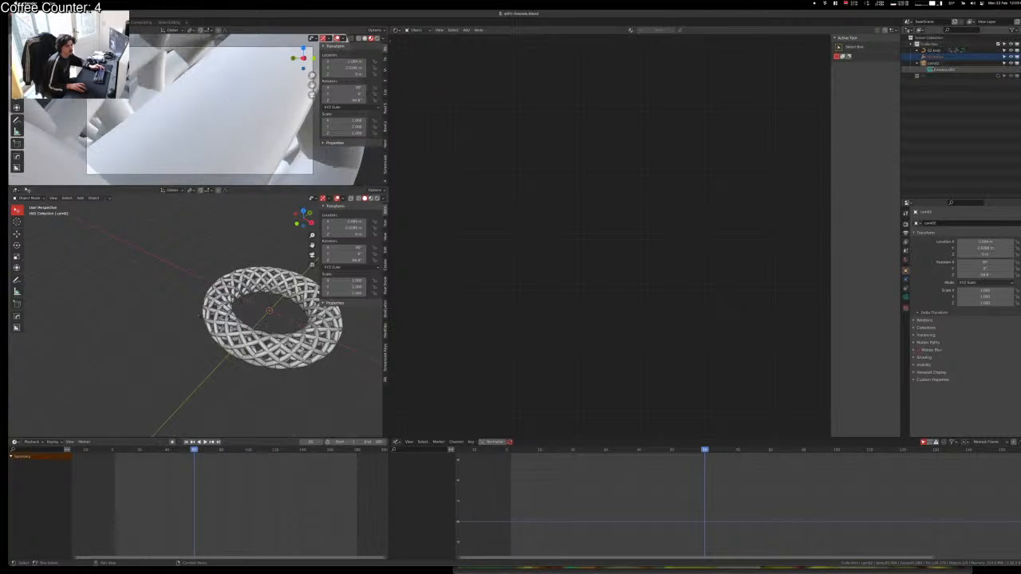
{"action": "middle_click_drag", "start_coordinate": [305, 320], "coordinate": [268, 331]}
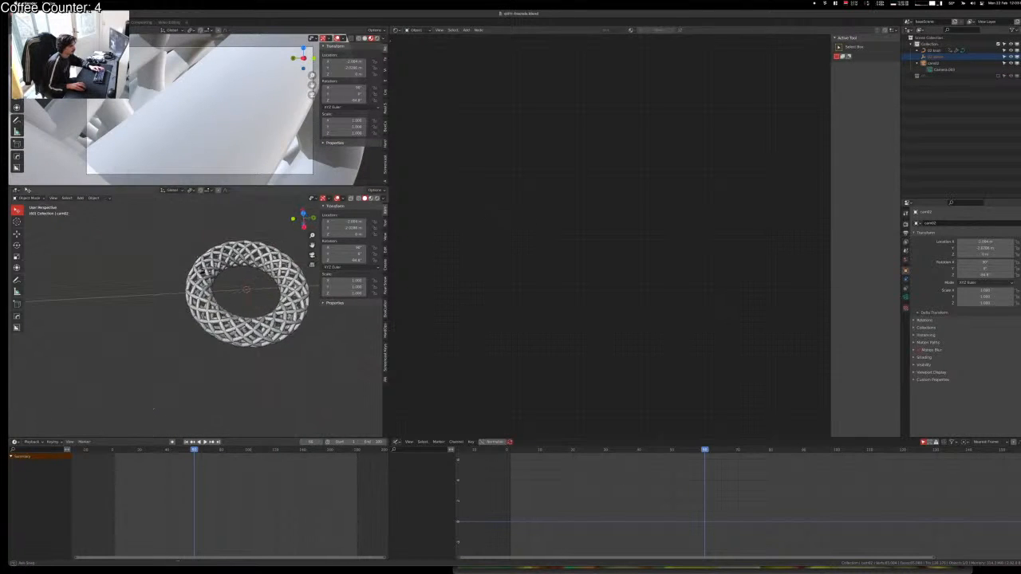
{"action": "key", "text": "g"}
{"action": "key", "text": "x"}
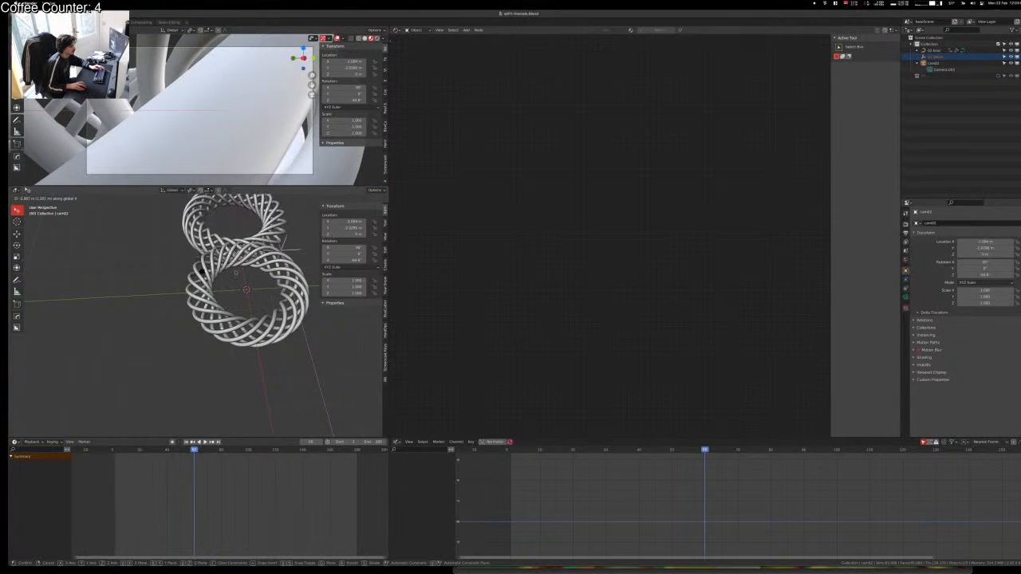
{"action": "left_click", "coordinate": [235, 273]}
Step: Move cam02 along a single axis while viewing through it in the lower view
{"action": "key", "text": "KP_0"}
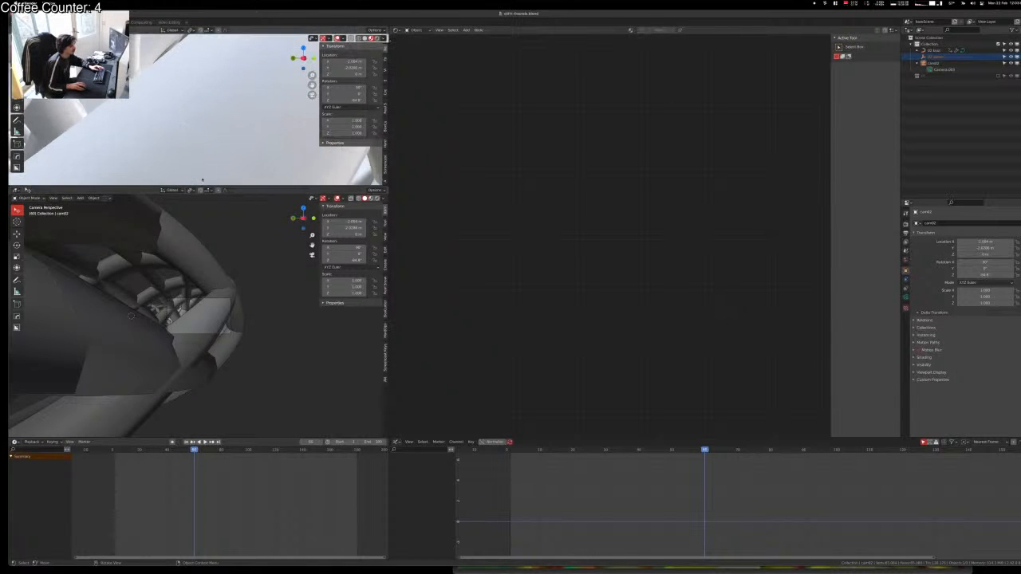
{"action": "key", "text": "g"}
{"action": "key", "text": "x"}
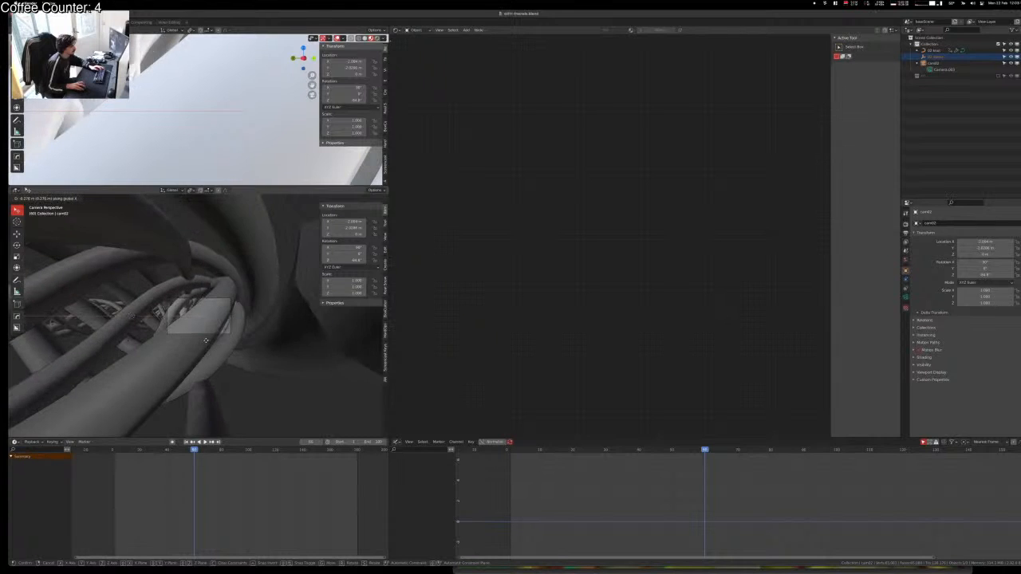
{"action": "left_click", "coordinate": [176, 290]}
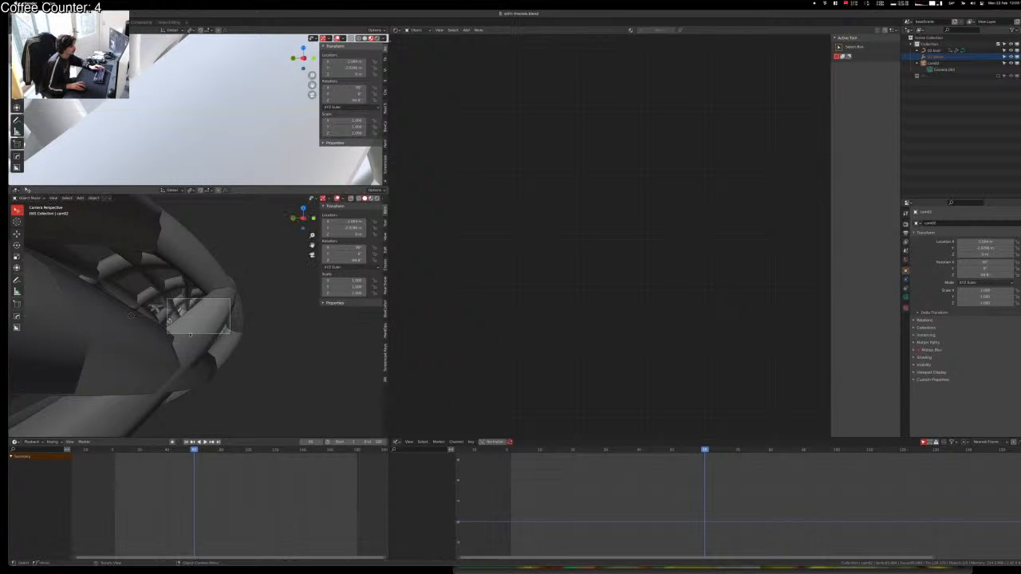
{"action": "key", "text": "g"}
{"action": "right_click", "coordinate": [177, 291]}
{"action": "middle_click_drag", "start_coordinate": [176, 291], "coordinate": [180, 334]}
{"action": "scroll", "coordinate": [179, 334], "scroll_direction": "down", "scroll_amount": 9}
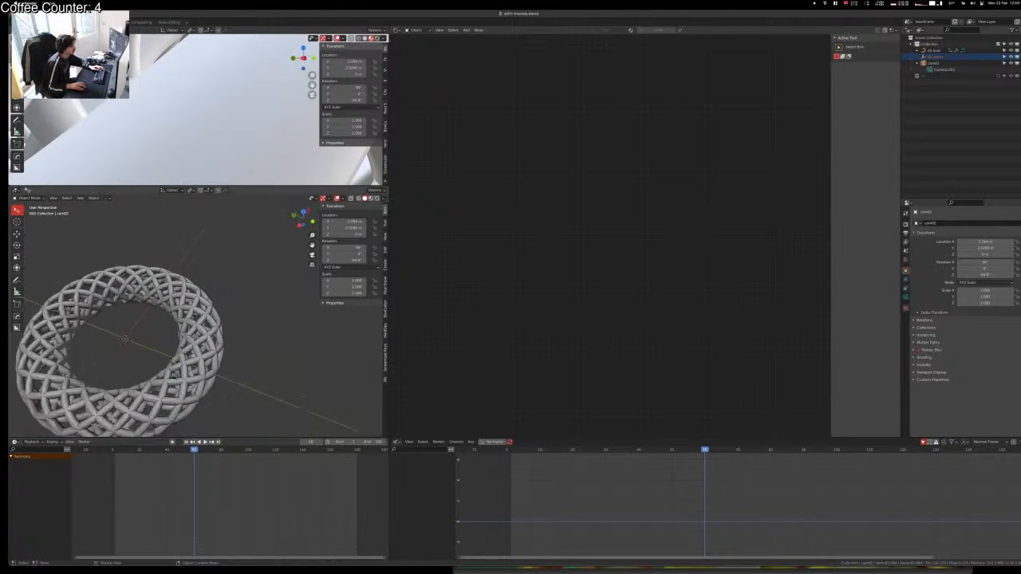
Step: Stack the rings into a figure eight, then raise cam02 and rotate it about global Z
{"action": "key", "text": "g"}
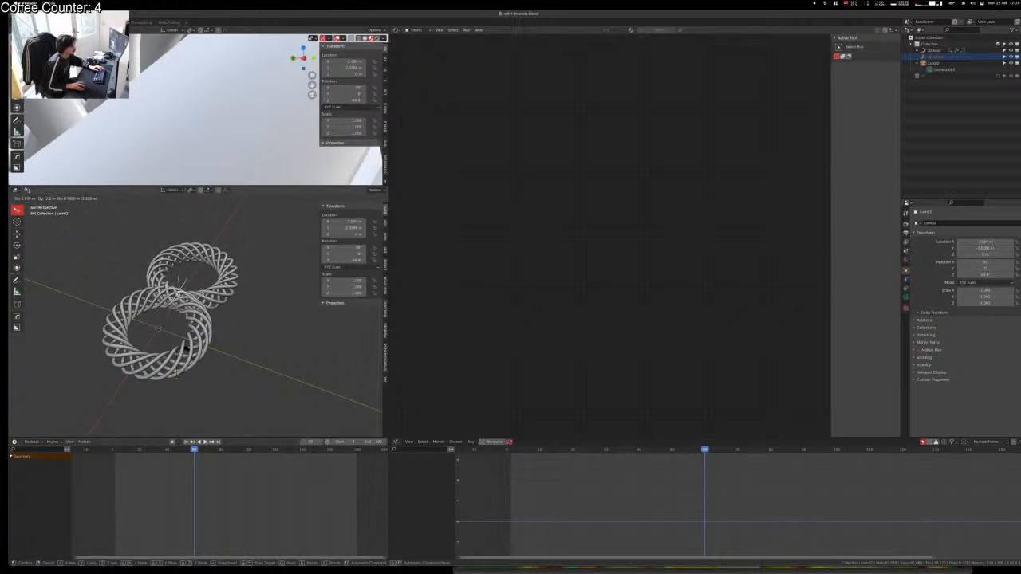
{"action": "left_click", "coordinate": [179, 377]}
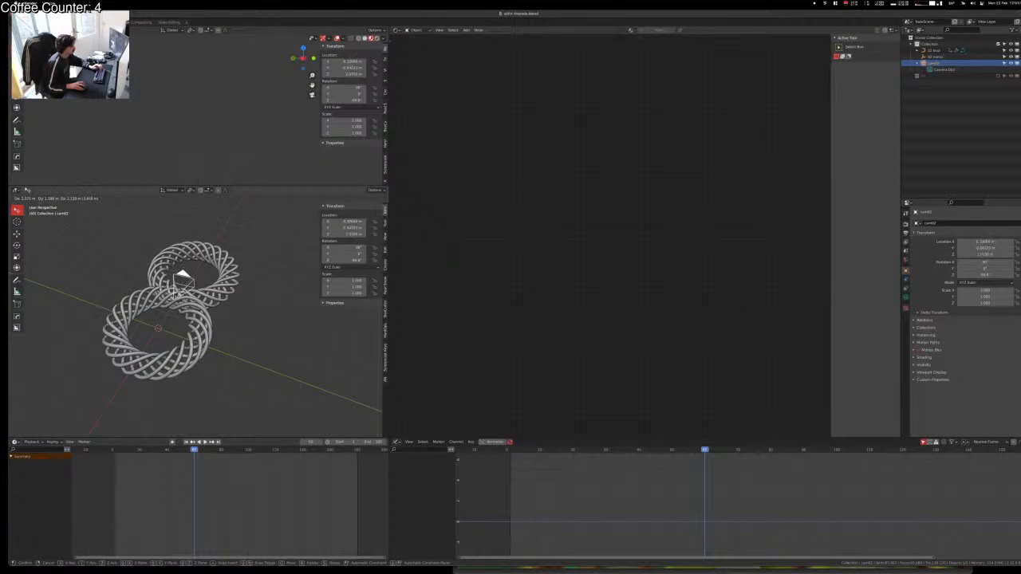
{"action": "key", "text": "z"}
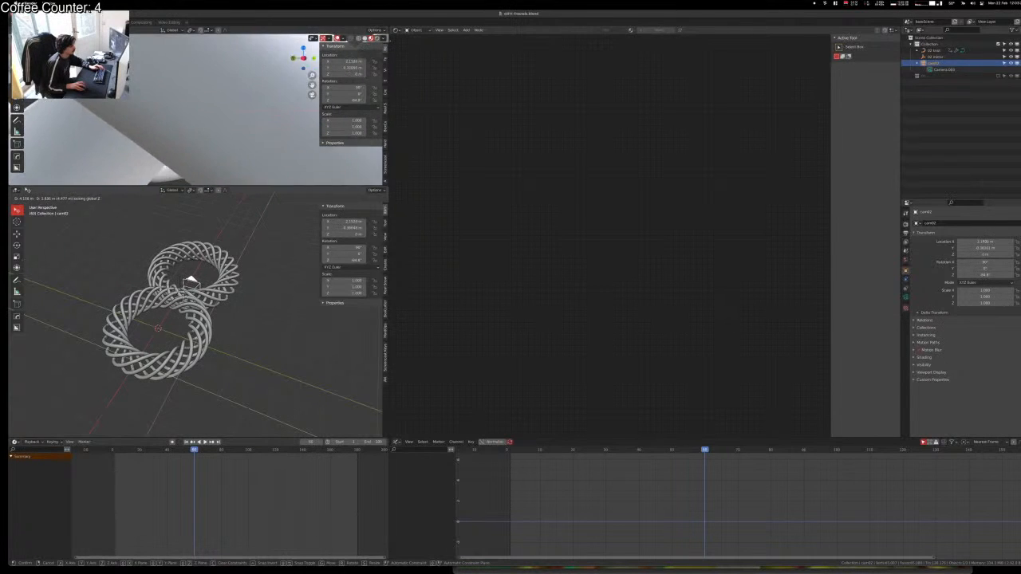
{"action": "left_click", "coordinate": [251, 410]}
{"action": "key", "text": "space"}
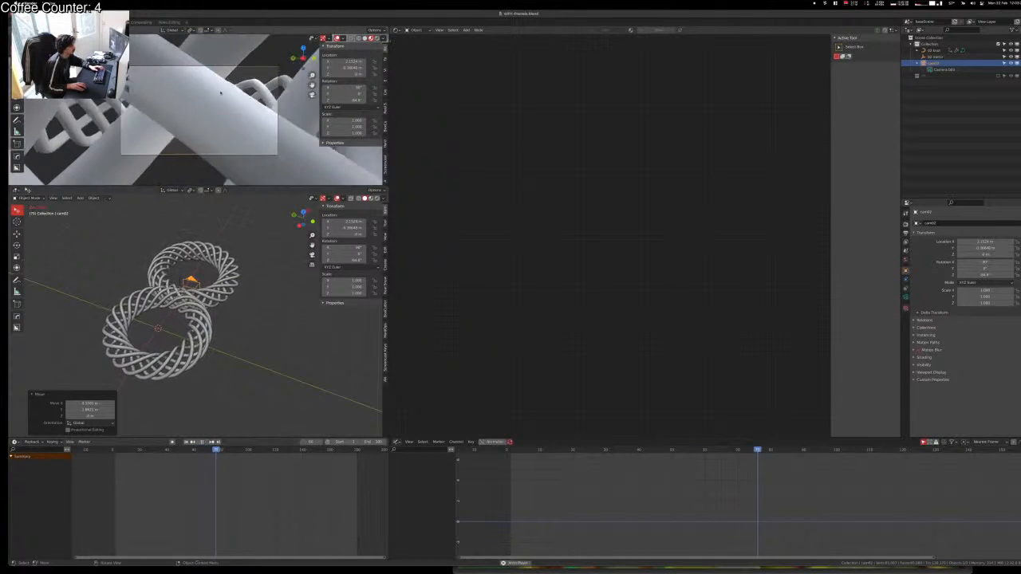
{"action": "key", "text": "r"}
{"action": "key", "text": "z"}
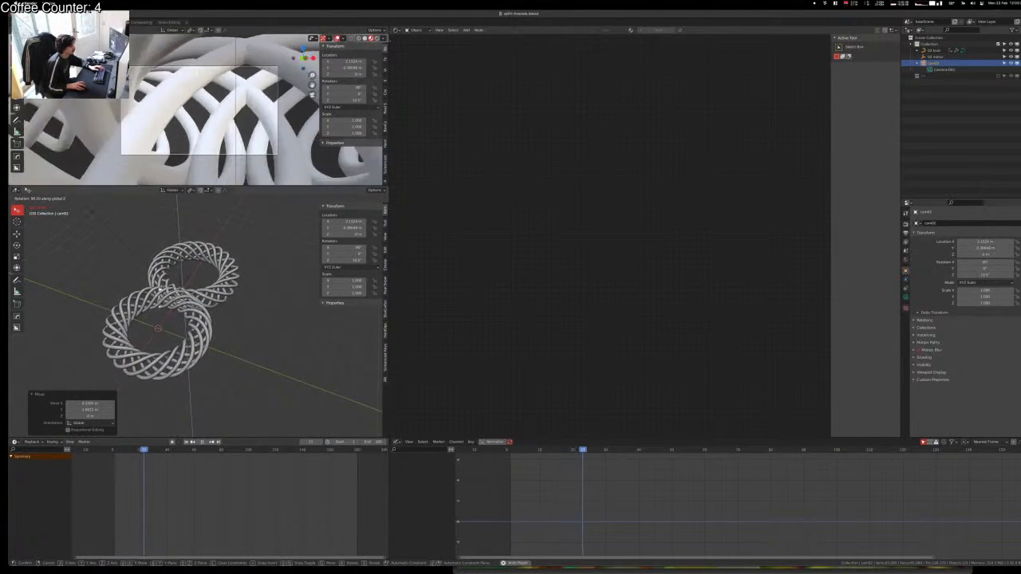
{"action": "left_click", "coordinate": [241, 349]}
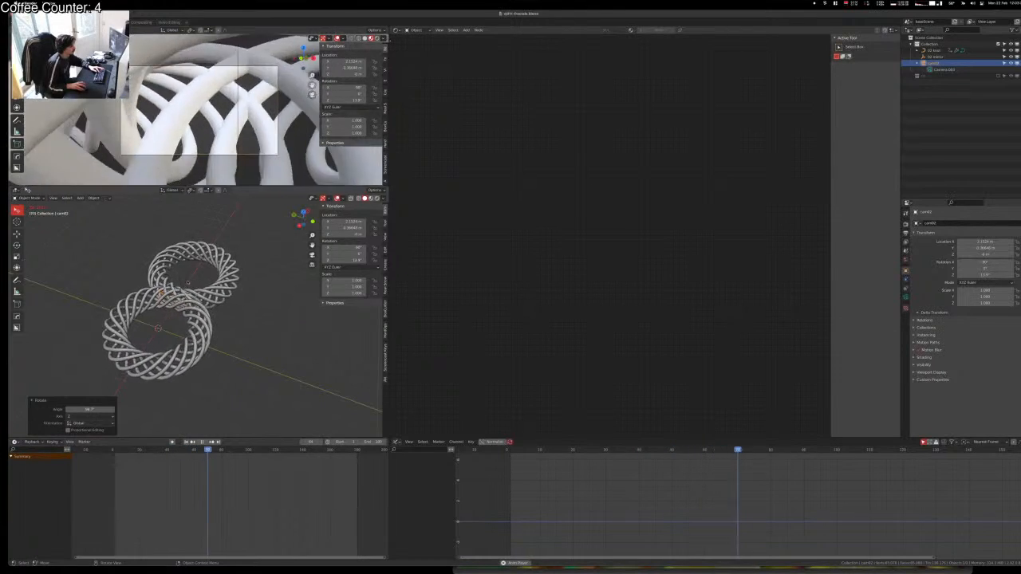
Step: Move the 02 mirror object and begin rotating it about global Z
{"action": "left_click", "coordinate": [182, 284]}
{"action": "key", "text": "g"}
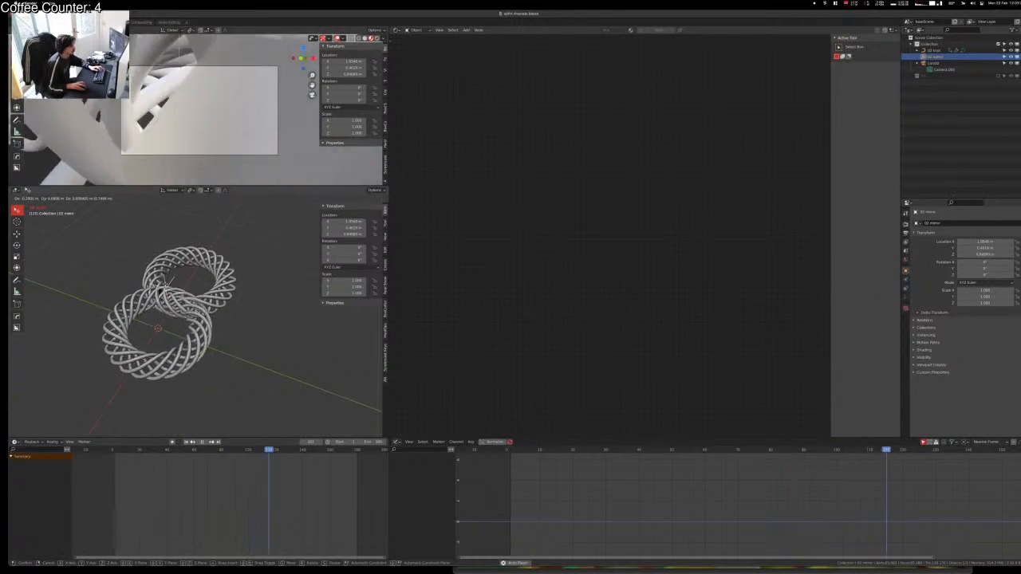
{"action": "left_click", "coordinate": [171, 283]}
{"action": "key", "text": "r"}
{"action": "key", "text": "z"}
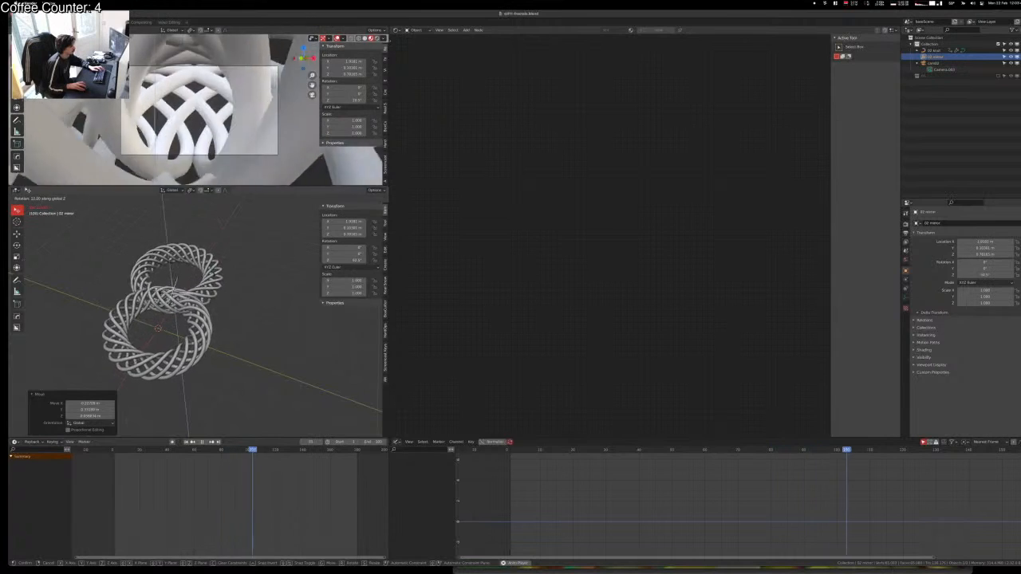
Step: Finish turning the 02 mirror, then move cam02 along global Y and X
{"action": "left_click", "coordinate": [240, 276]}
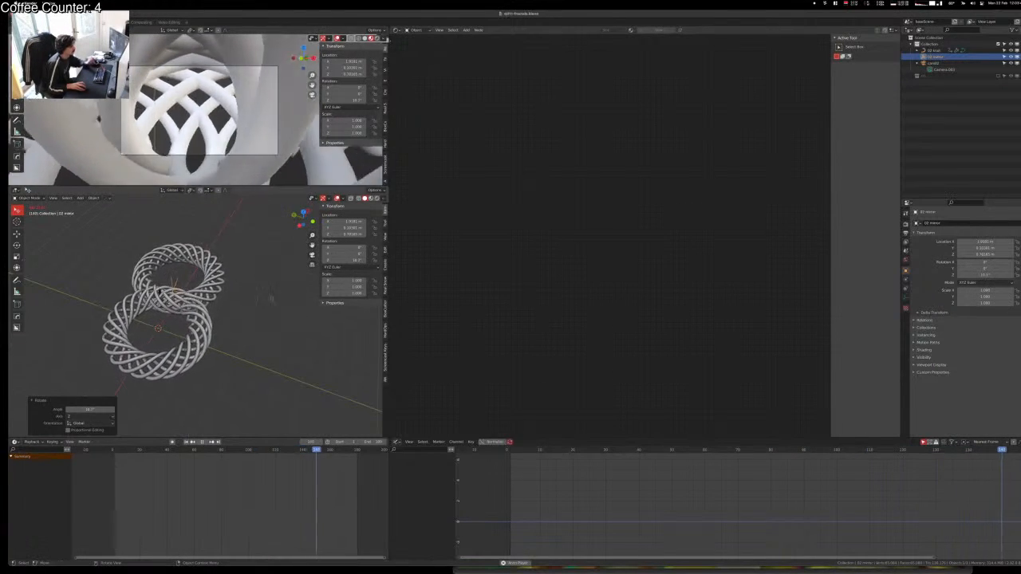
{"action": "left_click", "coordinate": [271, 297]}
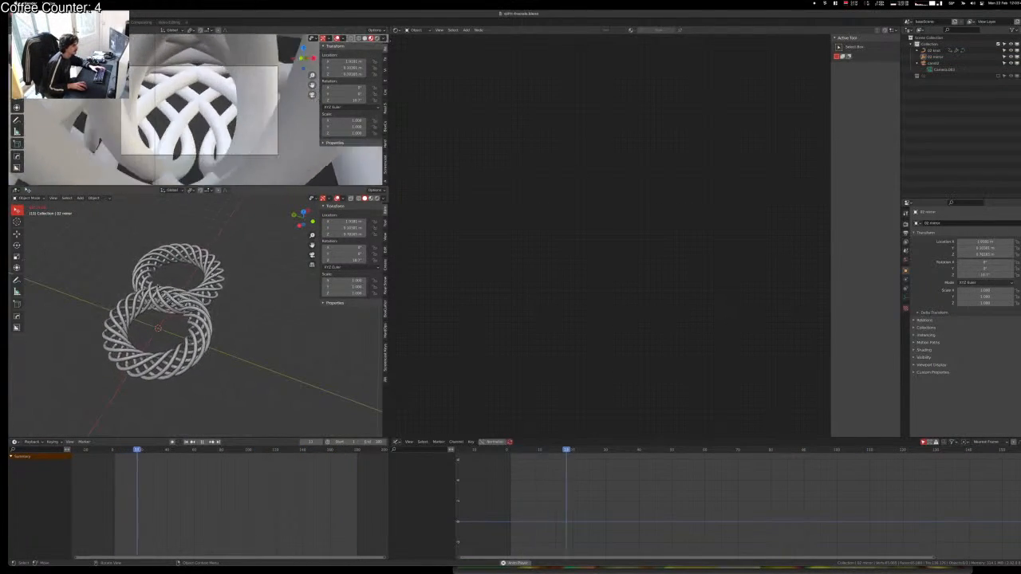
{"action": "left_click", "coordinate": [161, 293]}
{"action": "left_click", "coordinate": [160, 293]}
{"action": "key", "text": "g"}
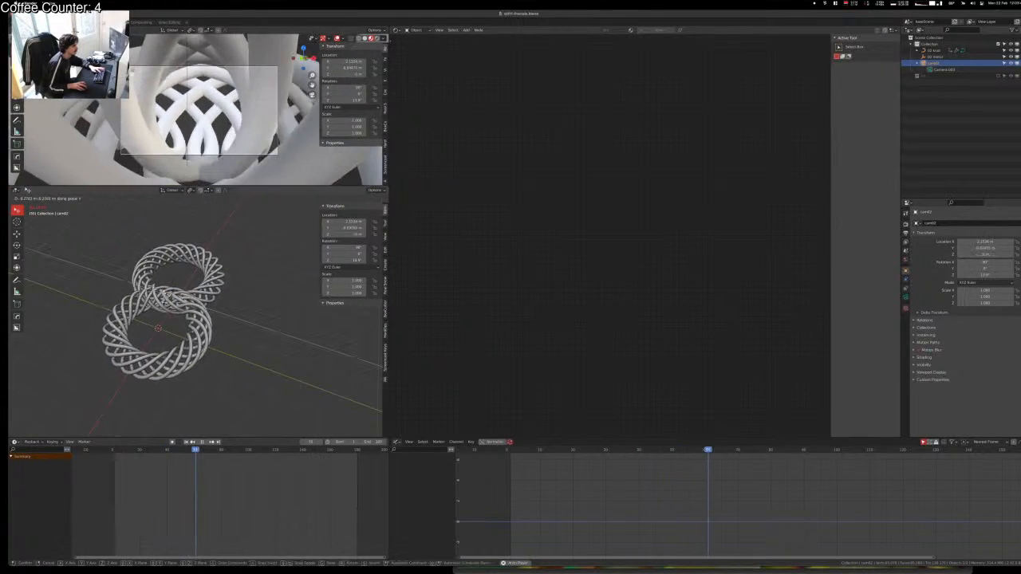
{"action": "key", "text": "y"}
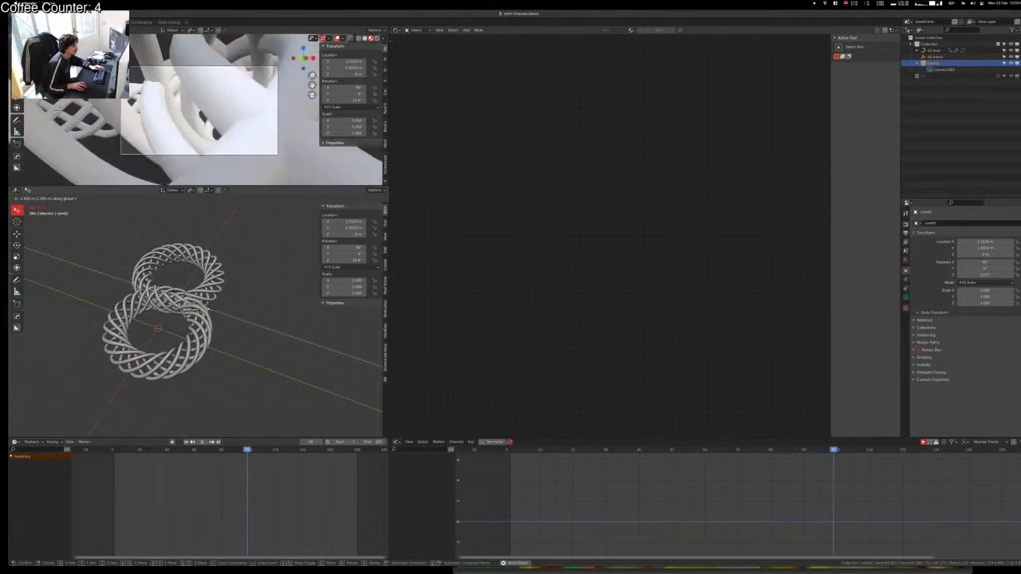
{"action": "left_click", "coordinate": [177, 301]}
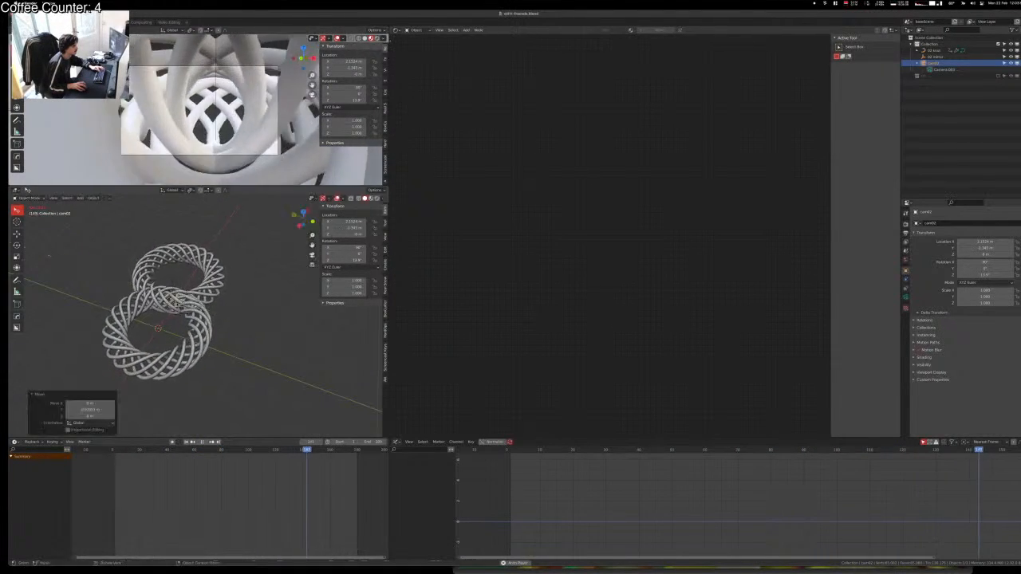
{"action": "key", "text": "g"}
{"action": "key", "text": "x"}
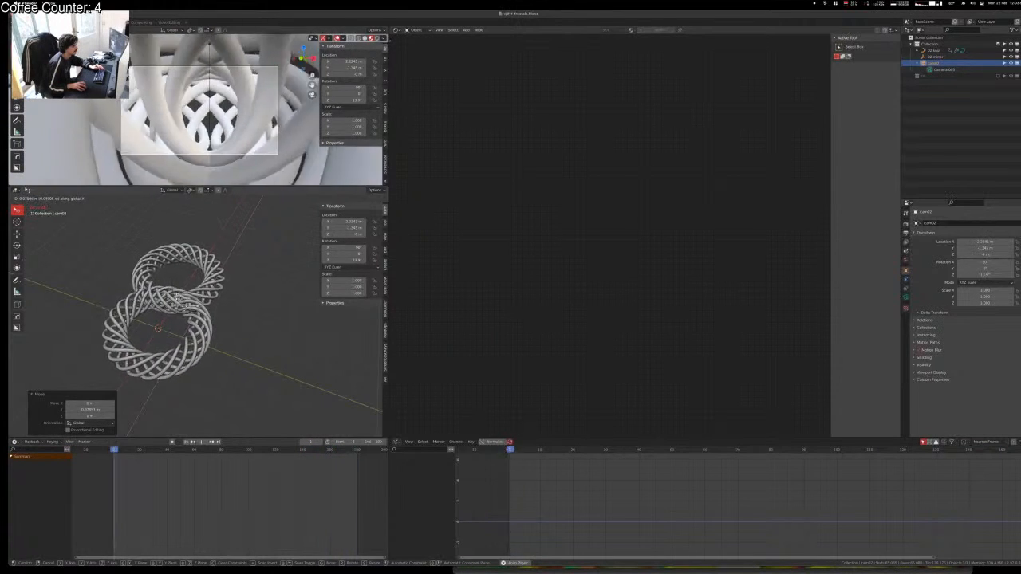
{"action": "left_click", "coordinate": [266, 327]}
Step: Reposition cam02 further on the horizontal plane and along Y, then look through it
{"action": "key", "text": "space"}
{"action": "key", "text": "space"}
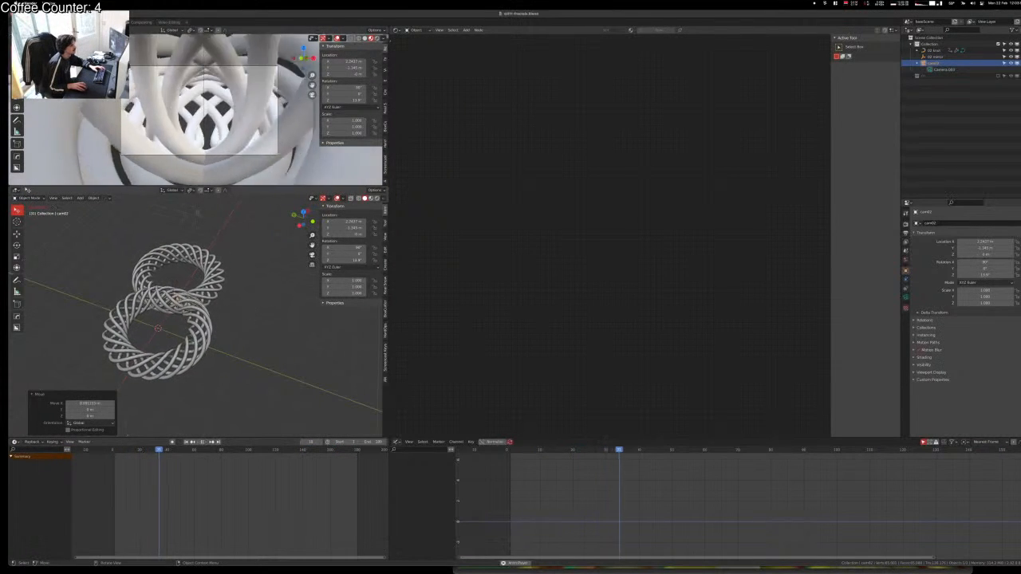
{"action": "key", "text": "g"}
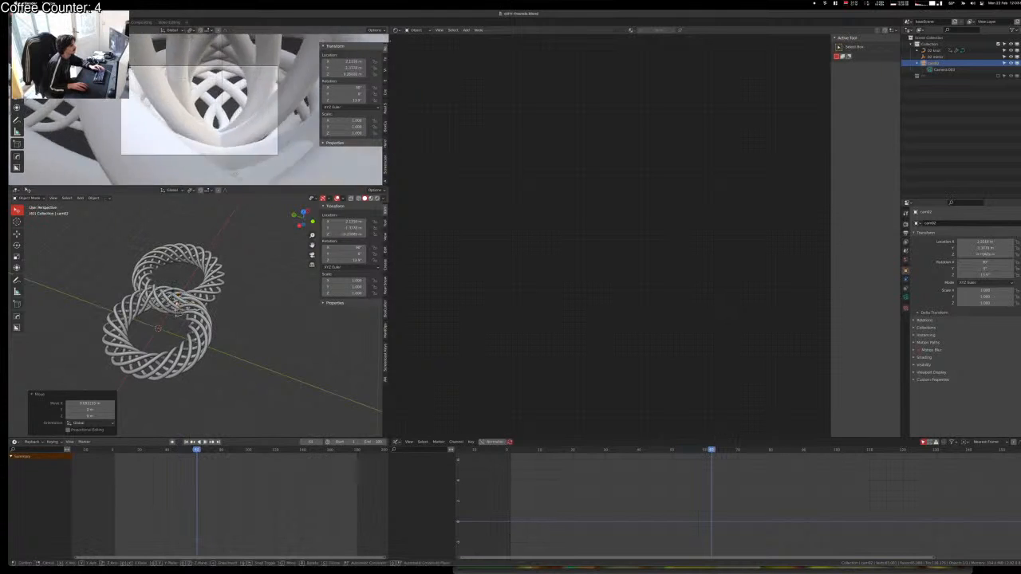
{"action": "key", "text": "shift+z"}
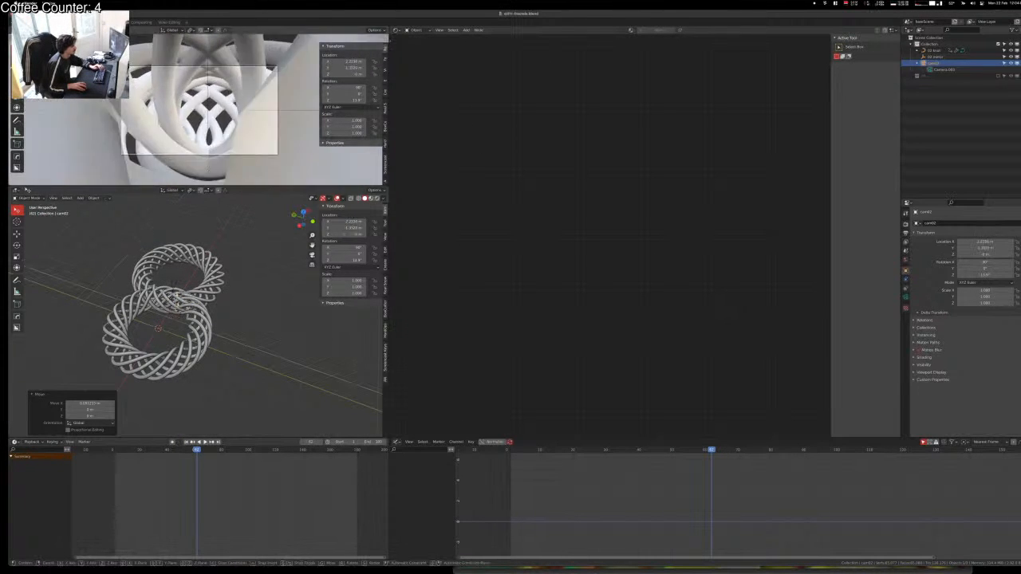
{"action": "left_click", "coordinate": [202, 167]}
{"action": "key", "text": "g"}
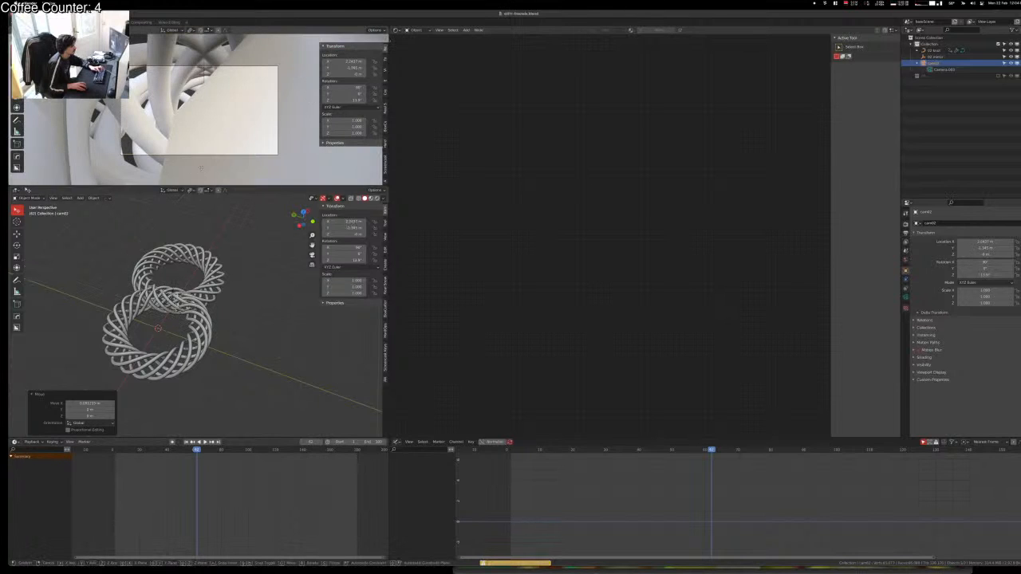
{"action": "left_click", "coordinate": [231, 102]}
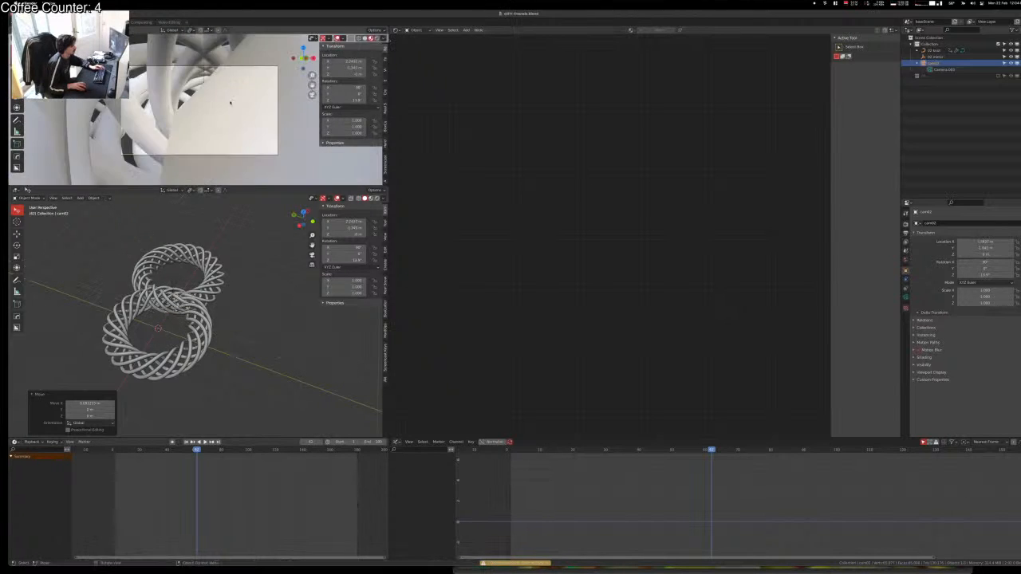
{"action": "key", "text": "g"}
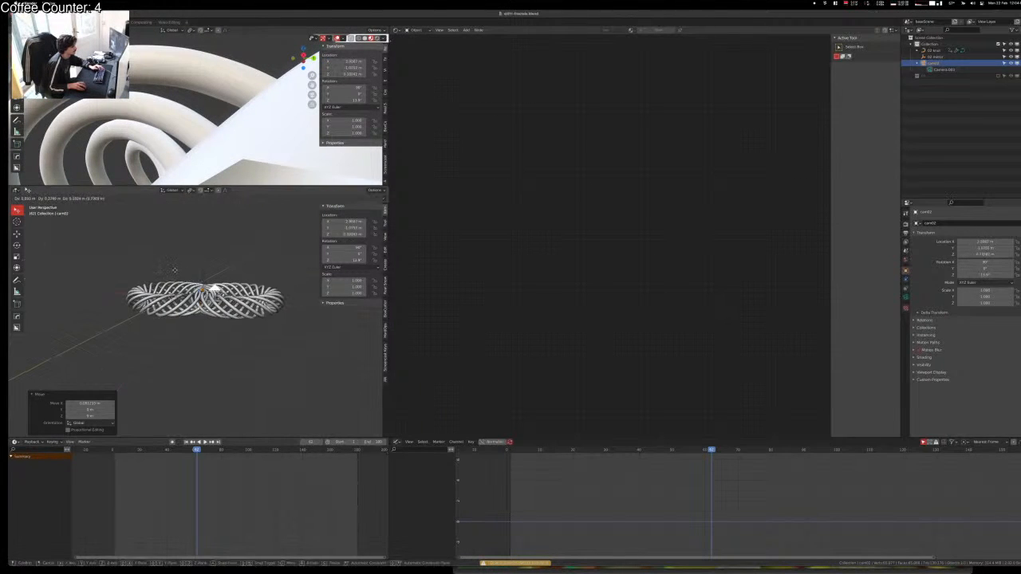
{"action": "key", "text": "y"}
{"action": "left_click", "coordinate": [159, 268]}
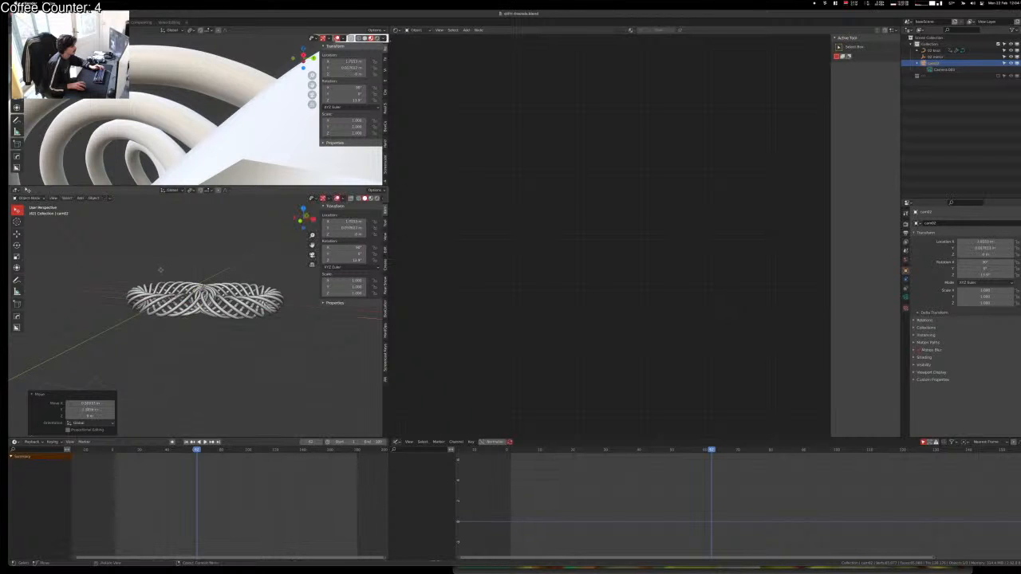
{"action": "key", "text": "KP_0"}
Step: Slide cam02 along global Y to about 0.847 m so it looks down the tunnel
{"action": "key", "text": "g"}
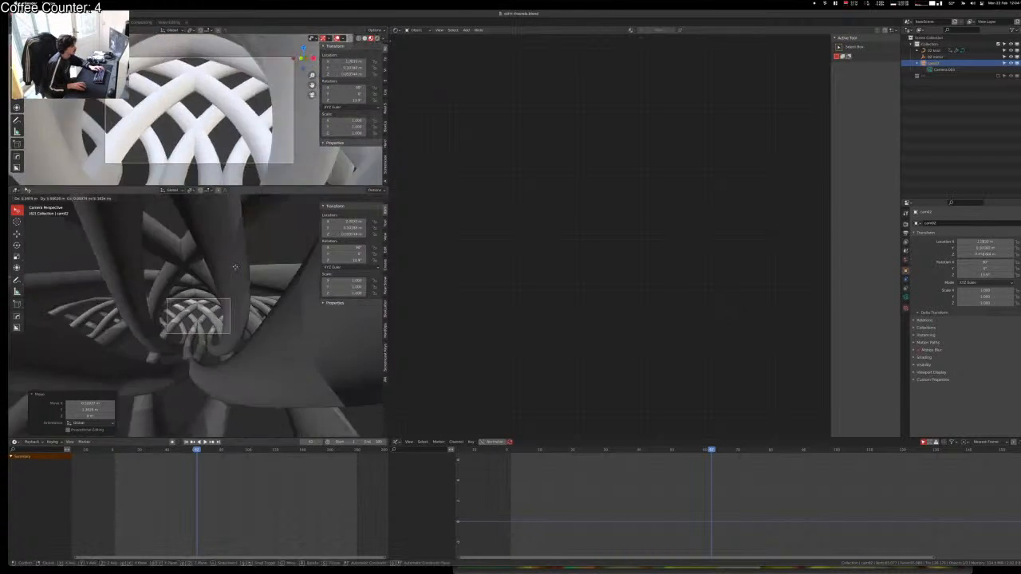
{"action": "left_click", "coordinate": [233, 269]}
{"action": "key", "text": "space"}
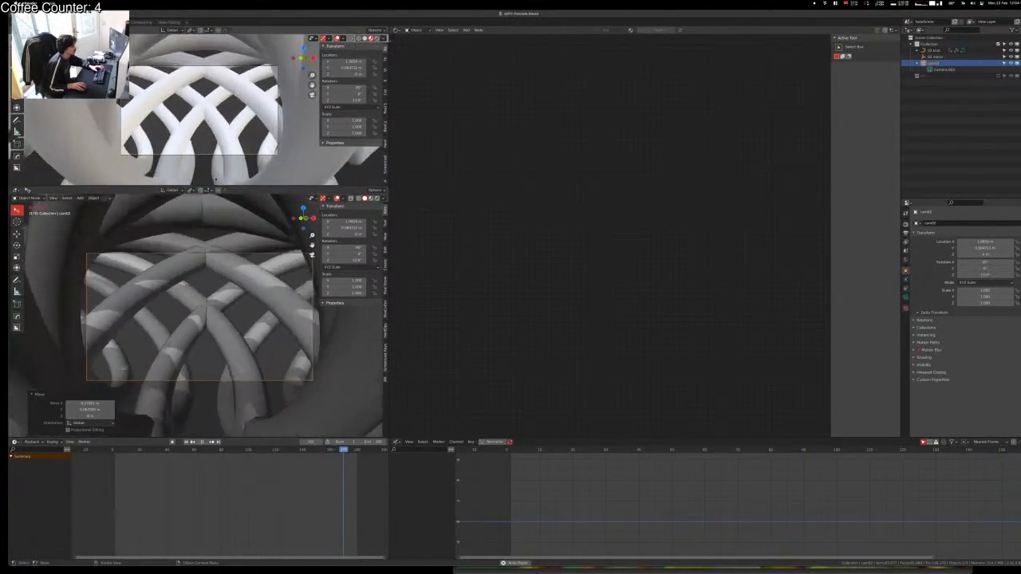
{"action": "key", "text": "g"}
{"action": "key", "text": "y"}
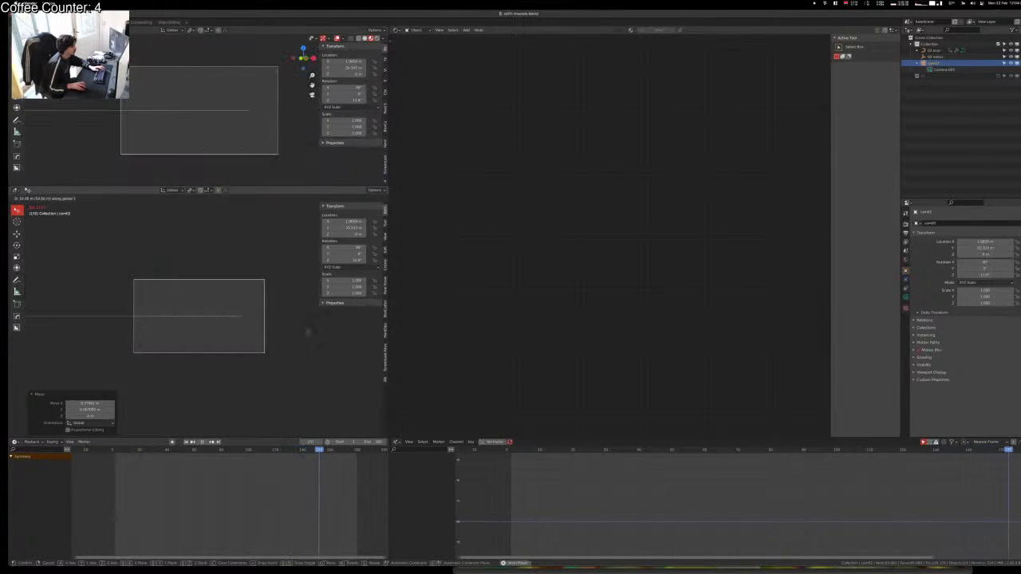
{"action": "key", "text": "Escape"}
{"action": "key", "text": "g"}
{"action": "key", "text": "y"}
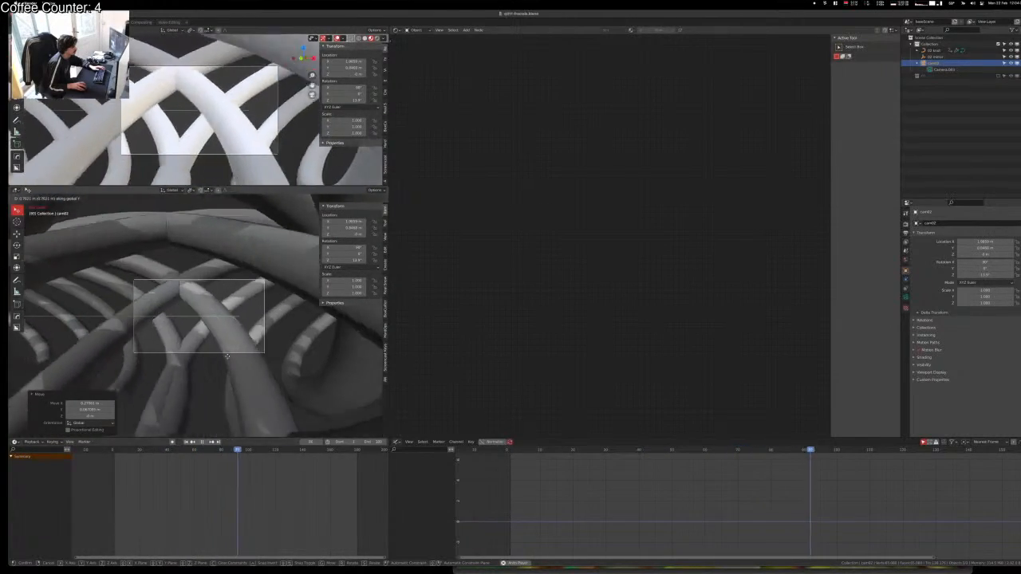
{"action": "left_click", "coordinate": [226, 355]}
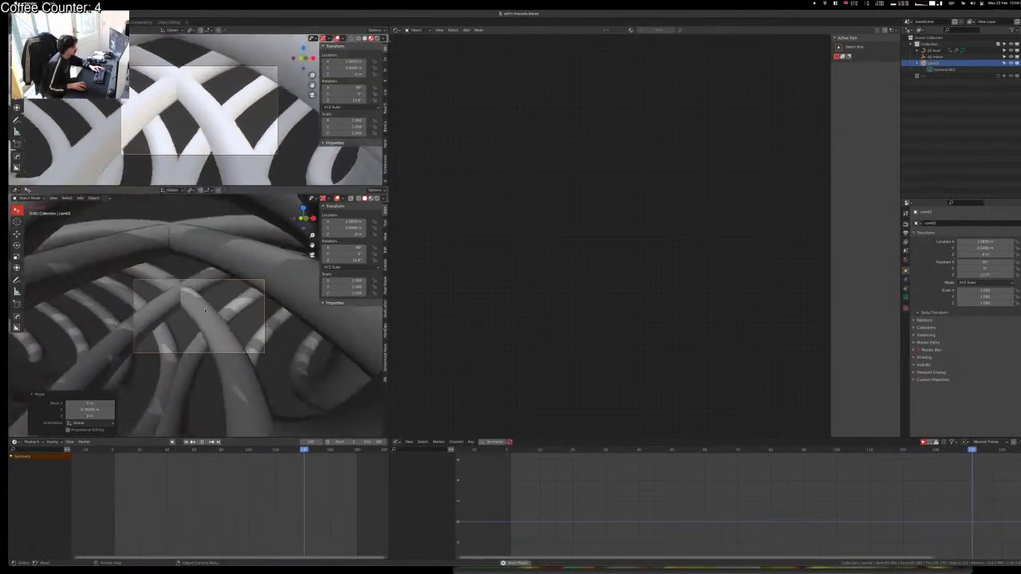
{"action": "key", "text": "g"}
{"action": "key", "text": "y"}
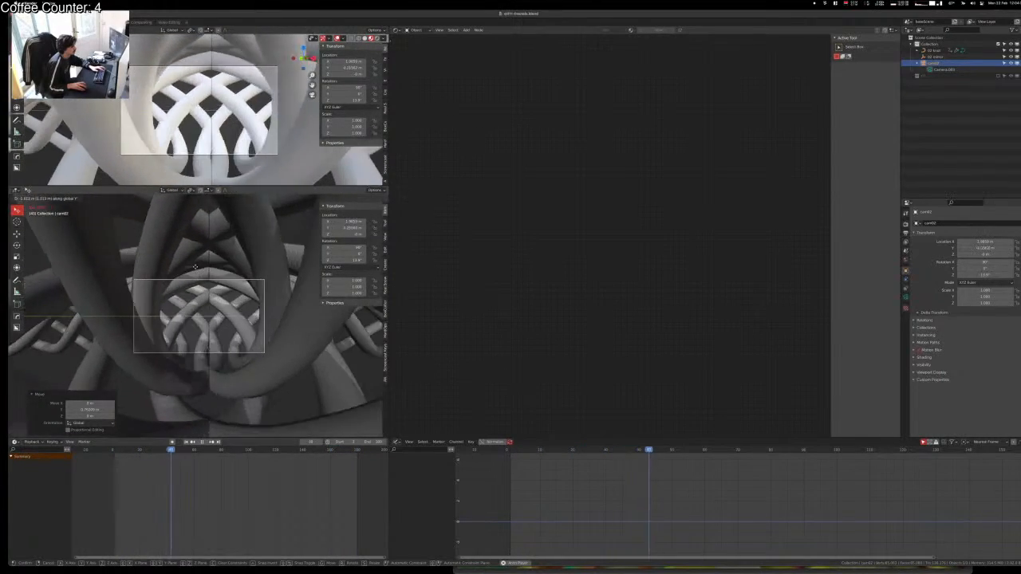
Step: Confirm the camera's new position, then deselect the knot and stop playback
{"action": "left_click", "coordinate": [203, 319]}
{"action": "left_click", "coordinate": [204, 328]}
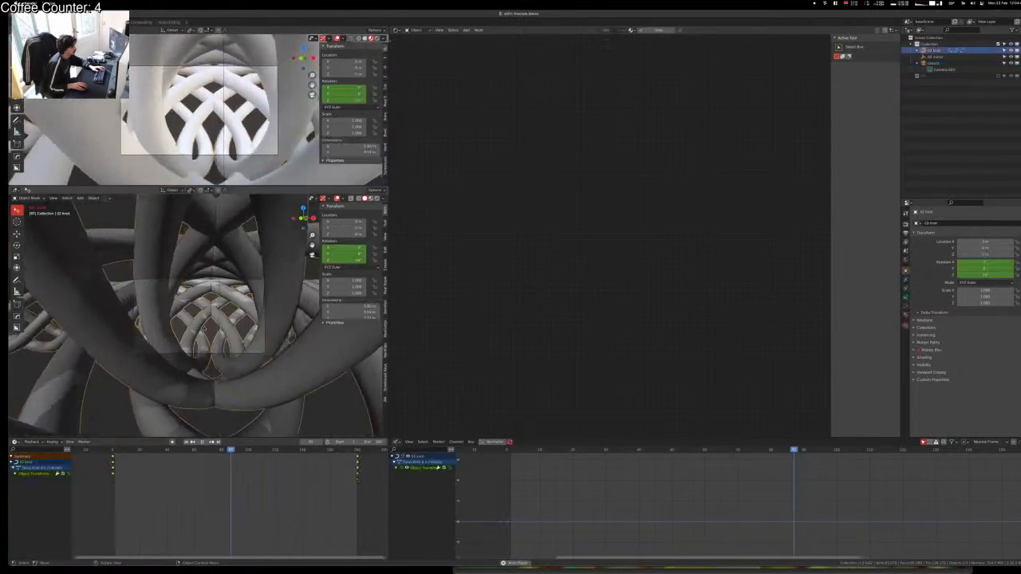
{"action": "scroll", "coordinate": [205, 328], "scroll_direction": "up", "scroll_amount": 5}
{"action": "left_click", "coordinate": [181, 351]}
{"action": "key", "text": "space"}
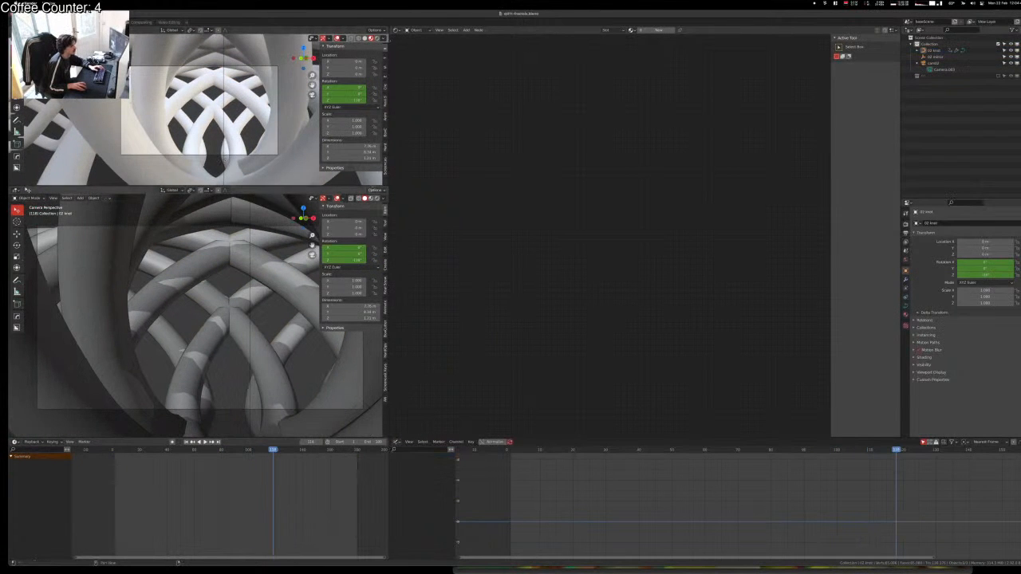
Step: Split a narrow extra 3D view beside the top viewport and make the lower view slightly taller
{"action": "left_click_drag", "start_coordinate": [386, 186], "coordinate": [362, 140]}
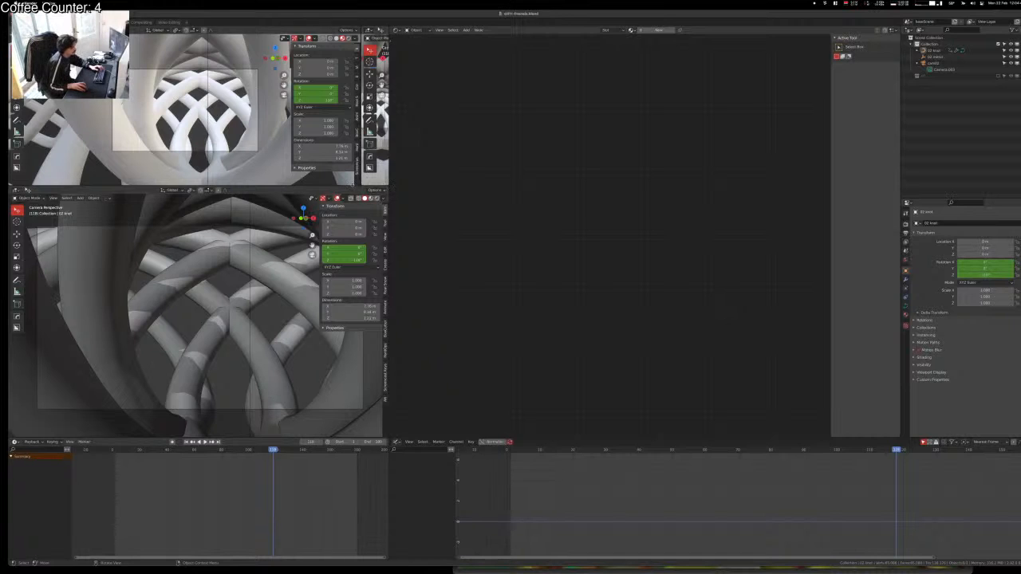
{"action": "left_click_drag", "start_coordinate": [352, 185], "coordinate": [354, 176]}
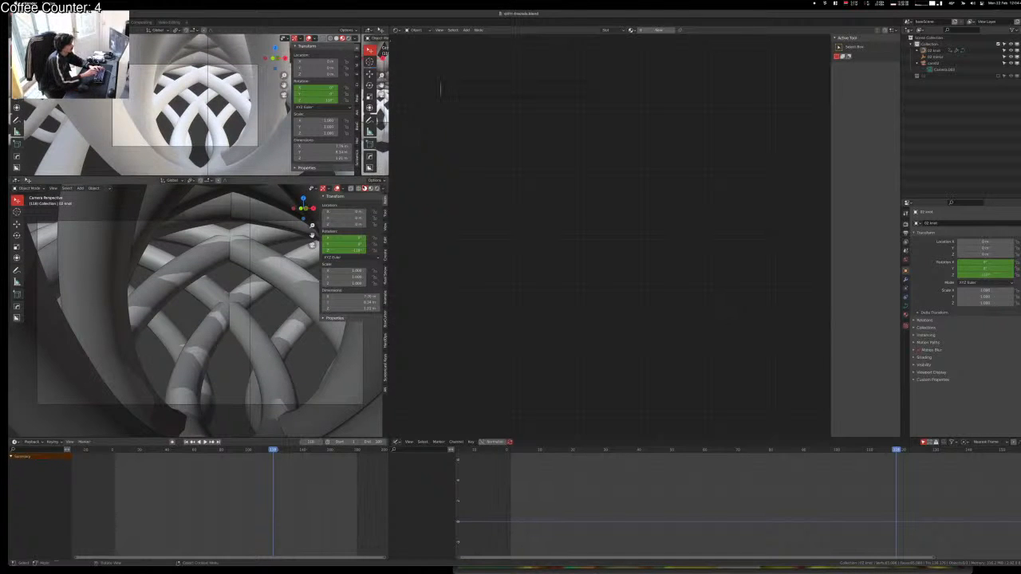
{"action": "type", "text": "g attack on"}
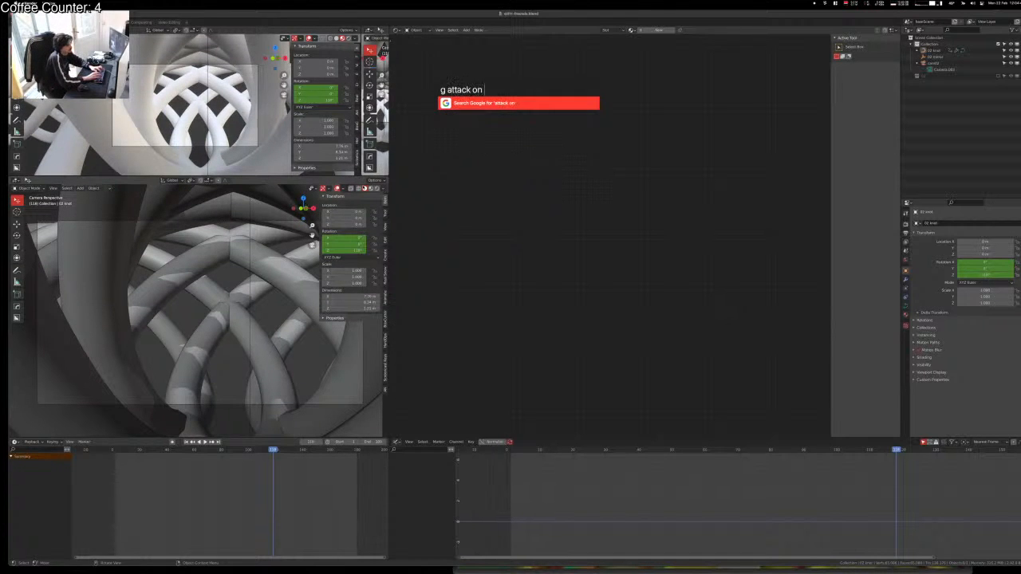
{"action": "type", "text": " titan"}
{"action": "key", "text": "Return"}
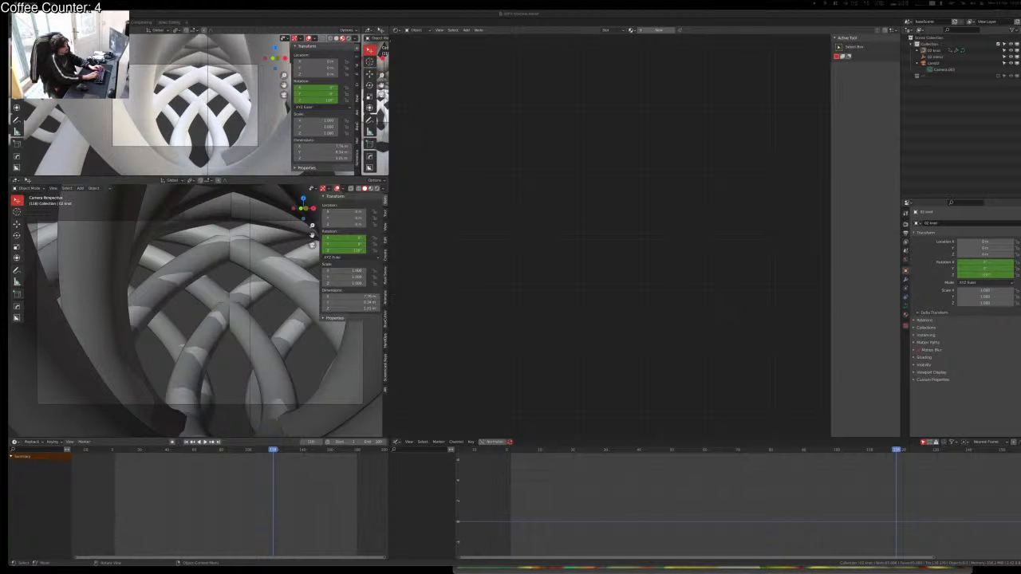
Step: Select the knot in the lower view and advance the animation to about frame 166
{"action": "left_click", "coordinate": [241, 315]}
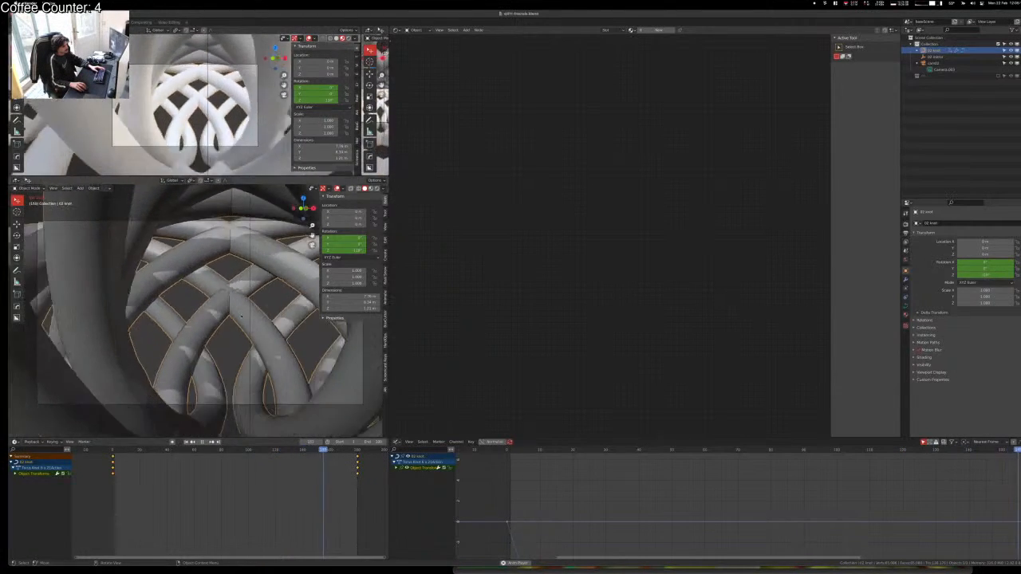
{"action": "key", "text": "space"}
{"action": "key", "text": "Right"}
{"action": "key", "text": "Right"}
{"action": "key", "text": "Right"}
{"action": "key", "text": "Right"}
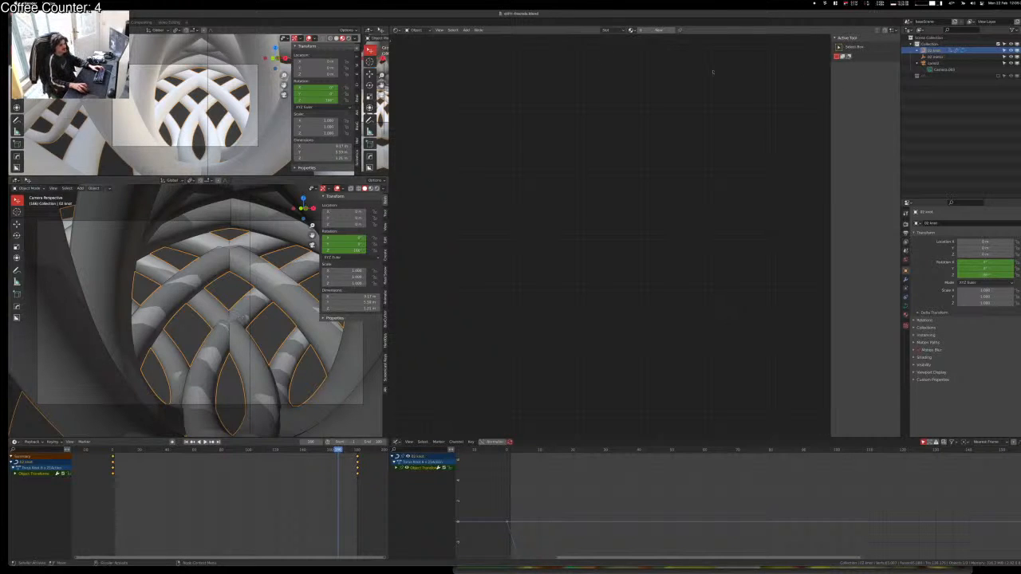
Step: Create a new material for the knot and switch the render engine to Eevee
{"action": "left_click", "coordinate": [657, 31]}
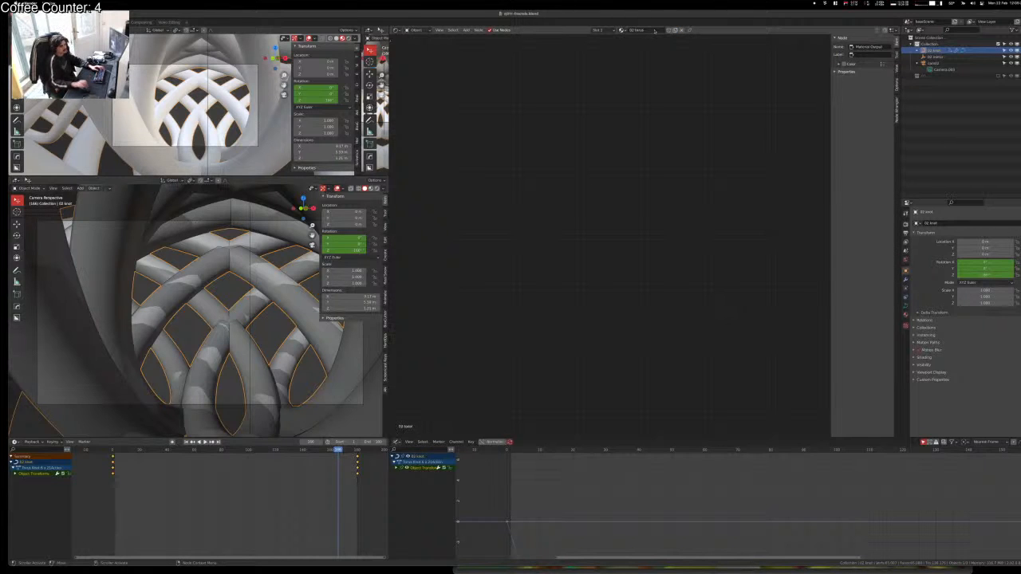
{"action": "left_click", "coordinate": [907, 224]}
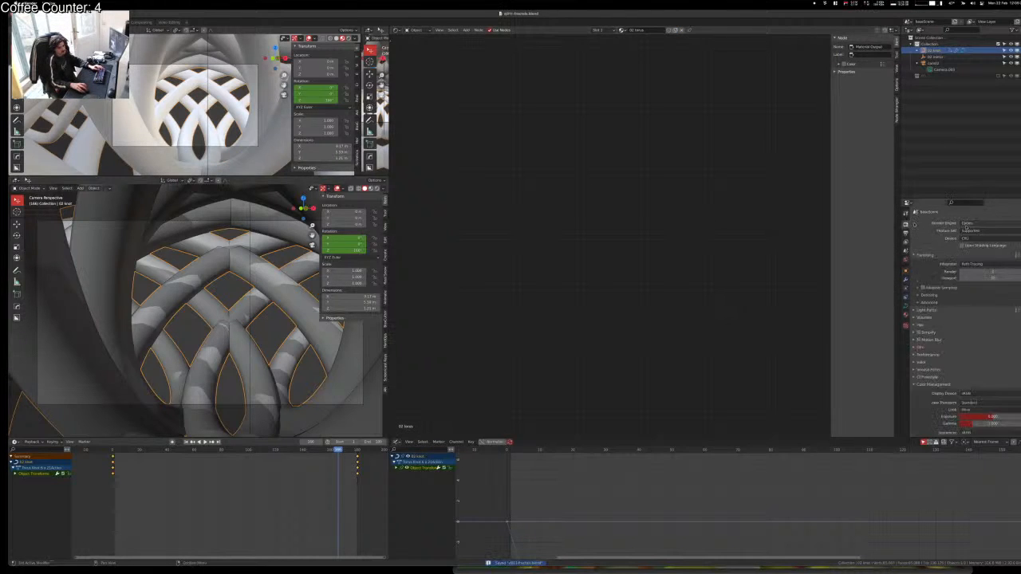
{"action": "left_click", "coordinate": [980, 223]}
{"action": "left_click", "coordinate": [978, 232]}
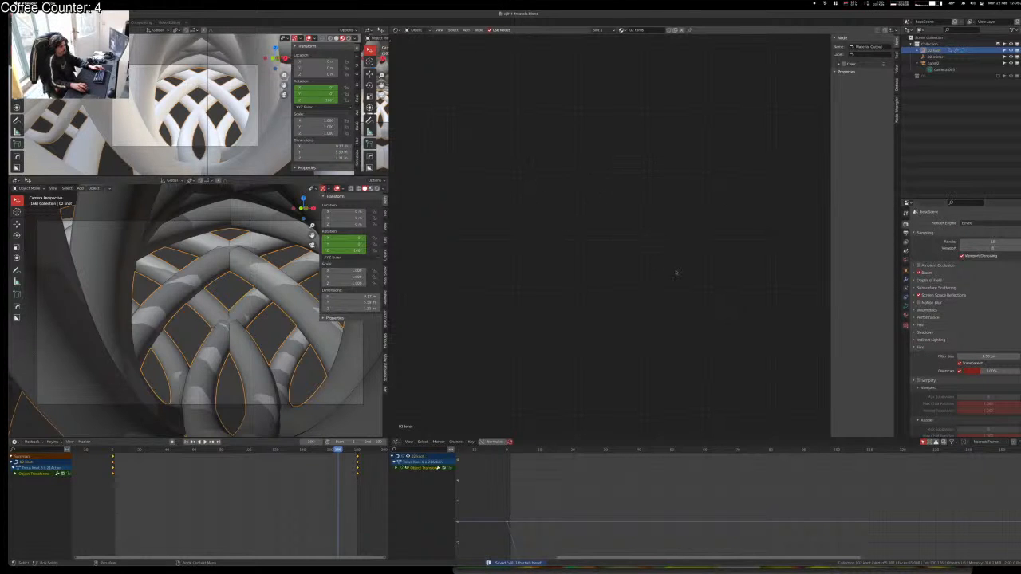
Step: Arrange the Principled BSDF and Material Output nodes neatly in the Shader Editor
{"action": "middle_click_drag", "start_coordinate": [762, 267], "coordinate": [321, 37]}
{"action": "scroll", "coordinate": [624, 289], "scroll_direction": "up", "scroll_amount": 10}
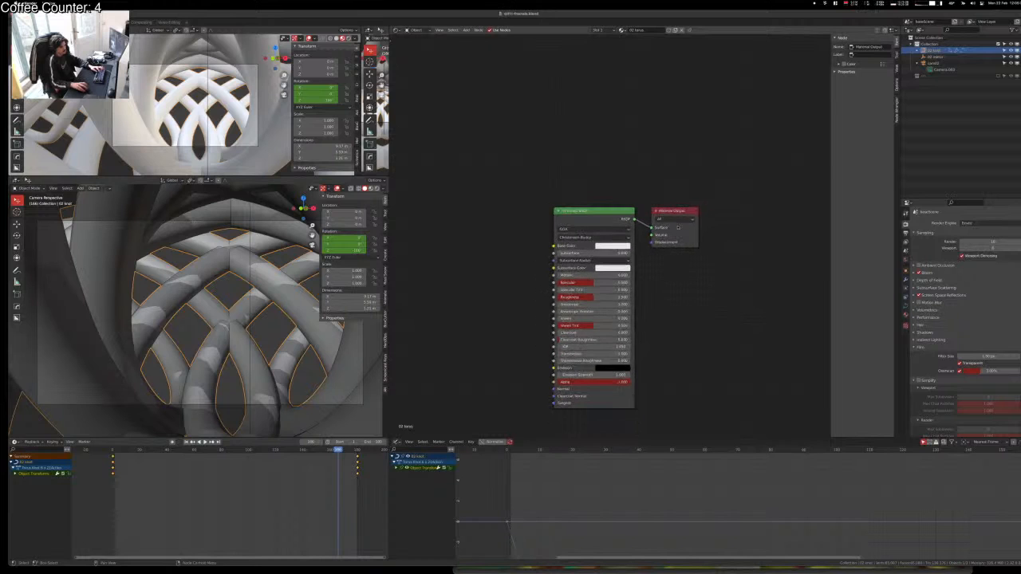
{"action": "left_click_drag", "start_coordinate": [692, 211], "coordinate": [774, 206]}
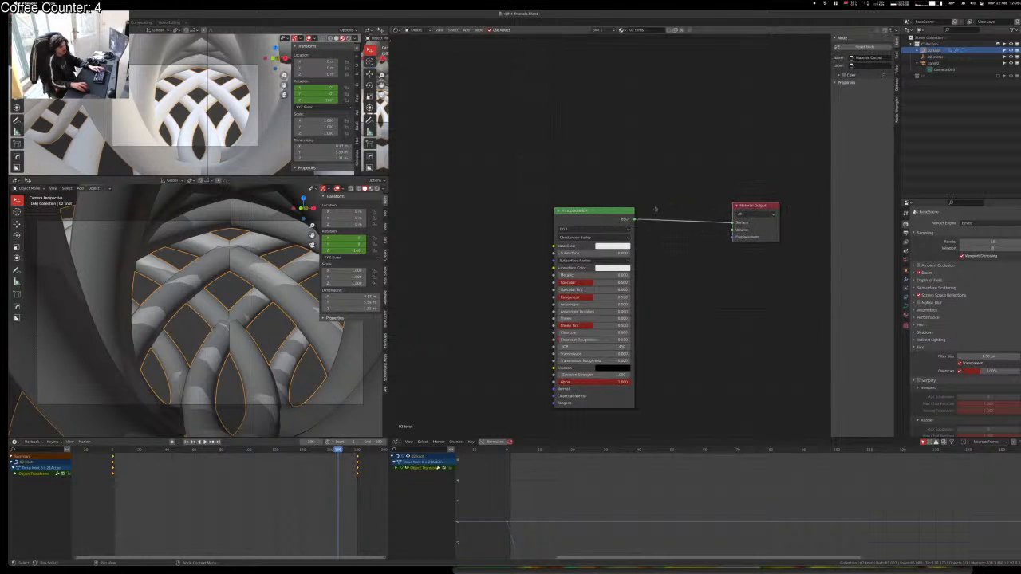
{"action": "left_click_drag", "start_coordinate": [583, 210], "coordinate": [442, 162]}
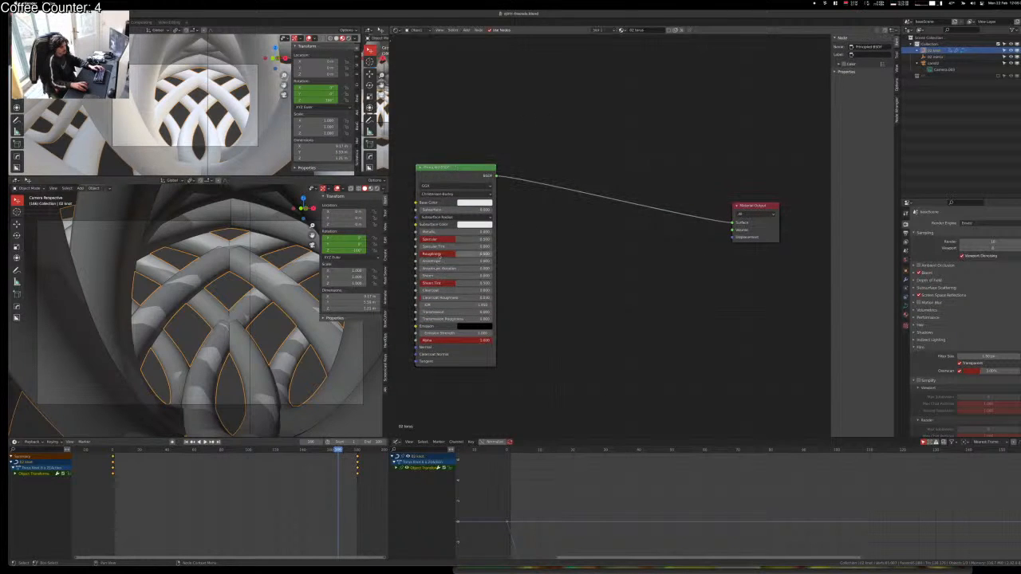
Step: Switch the viewport to Rendered shading and deselect everything
{"action": "key", "text": "z"}
{"action": "left_click", "coordinate": [198, 82]}
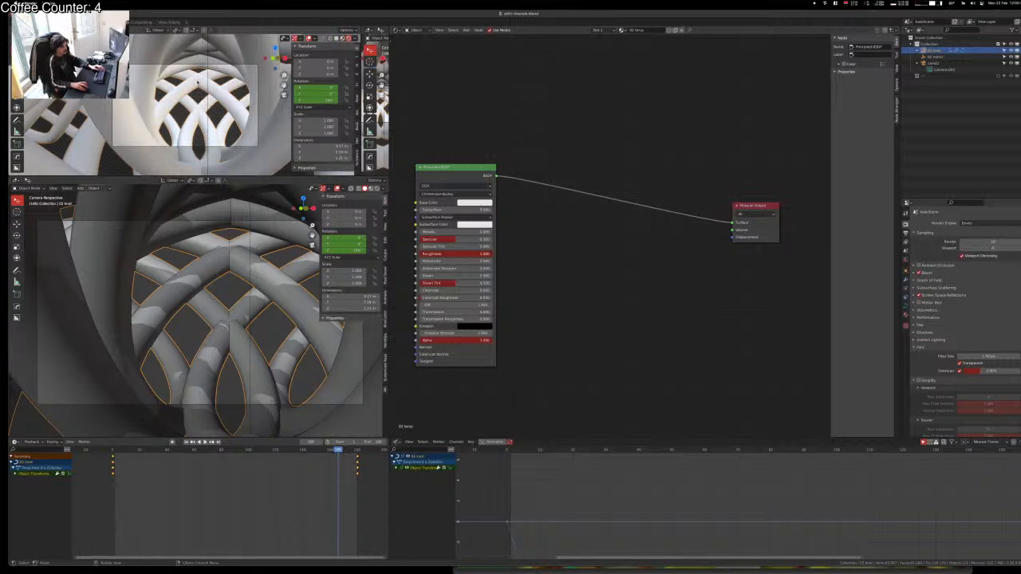
{"action": "key", "text": "alt+a"}
{"action": "key", "text": "shift+a"}
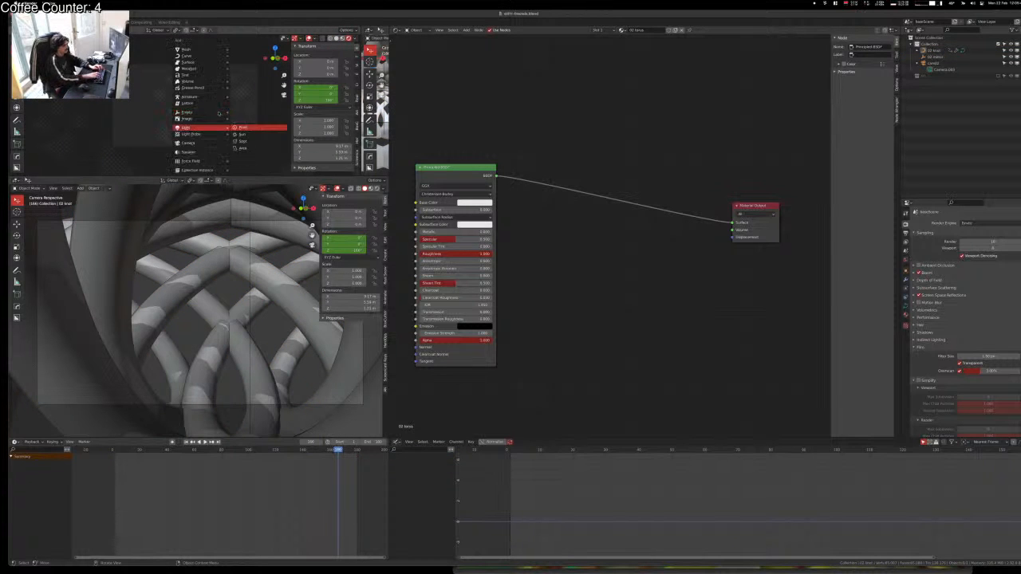
Step: Add and position a point light, then enable Ambient Occlusion in the render settings
{"action": "left_click", "coordinate": [242, 127]}
{"action": "key", "text": "g"}
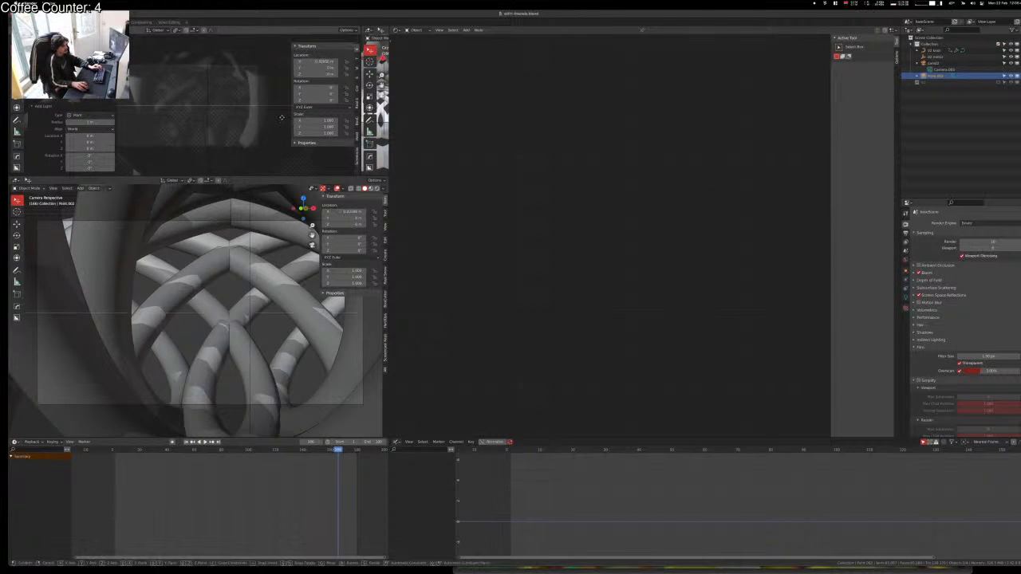
{"action": "left_click", "coordinate": [327, 132]}
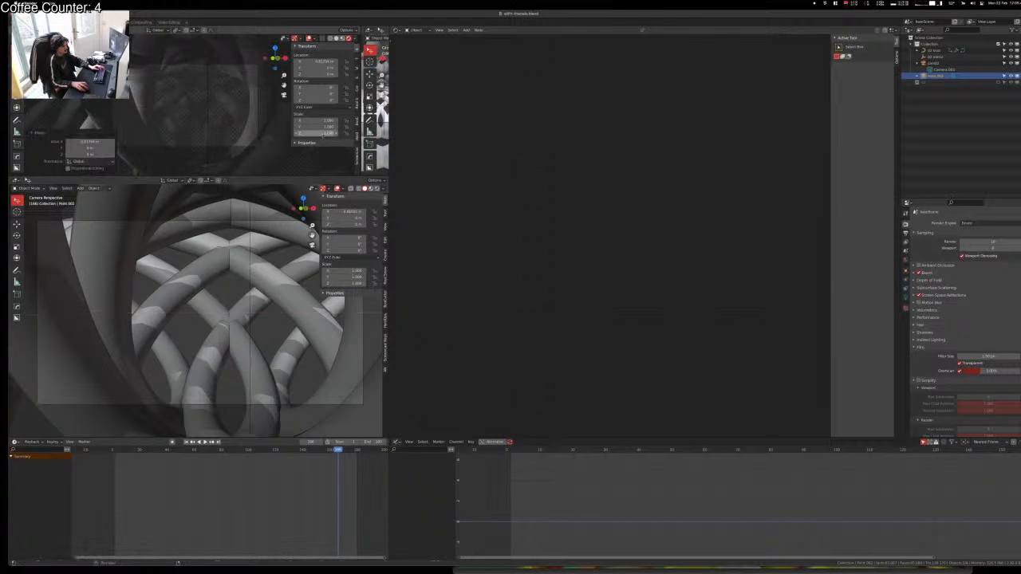
{"action": "left_click", "coordinate": [905, 296]}
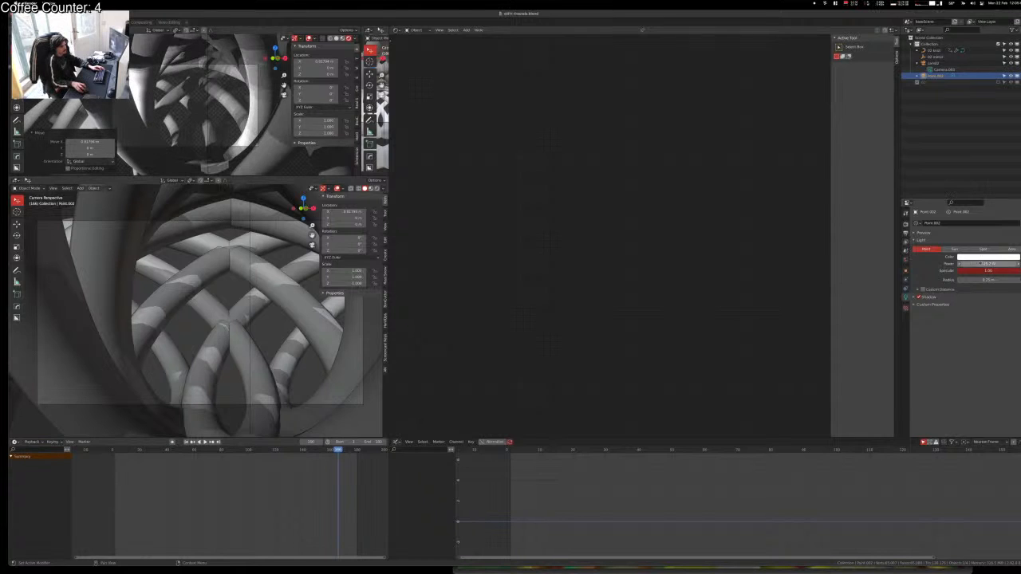
{"action": "left_click", "coordinate": [905, 224]}
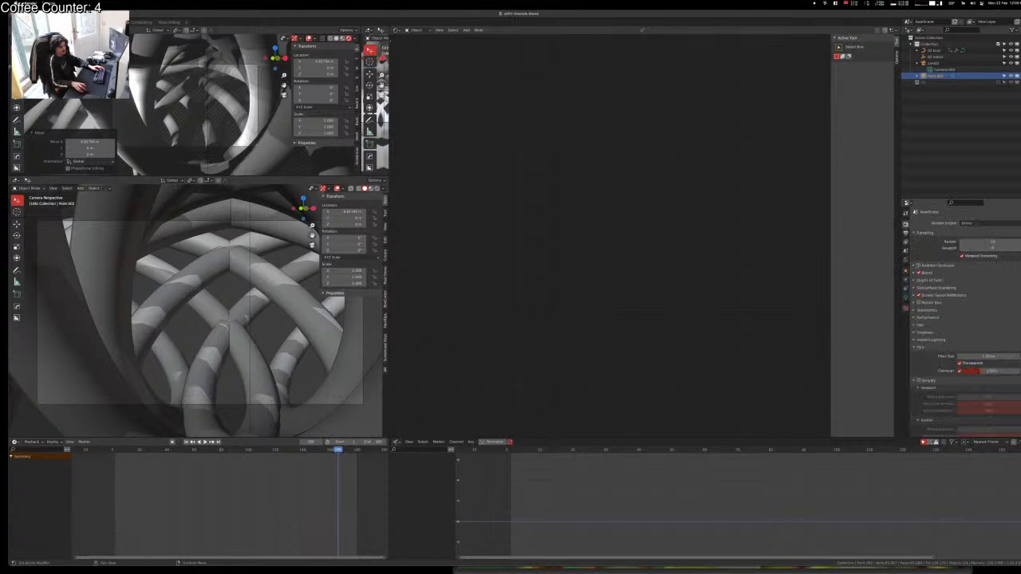
{"action": "left_click", "coordinate": [918, 266]}
Step: Duplicate the point light to a second spot and return to the camera view
{"action": "middle_click_drag", "start_coordinate": [206, 103], "coordinate": [164, 137]}
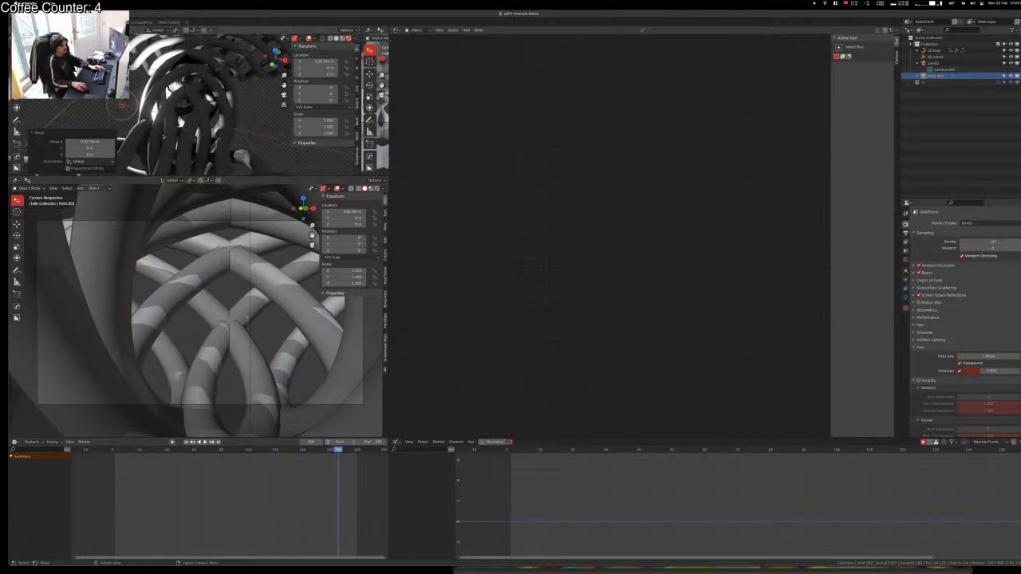
{"action": "key", "text": "shift+d"}
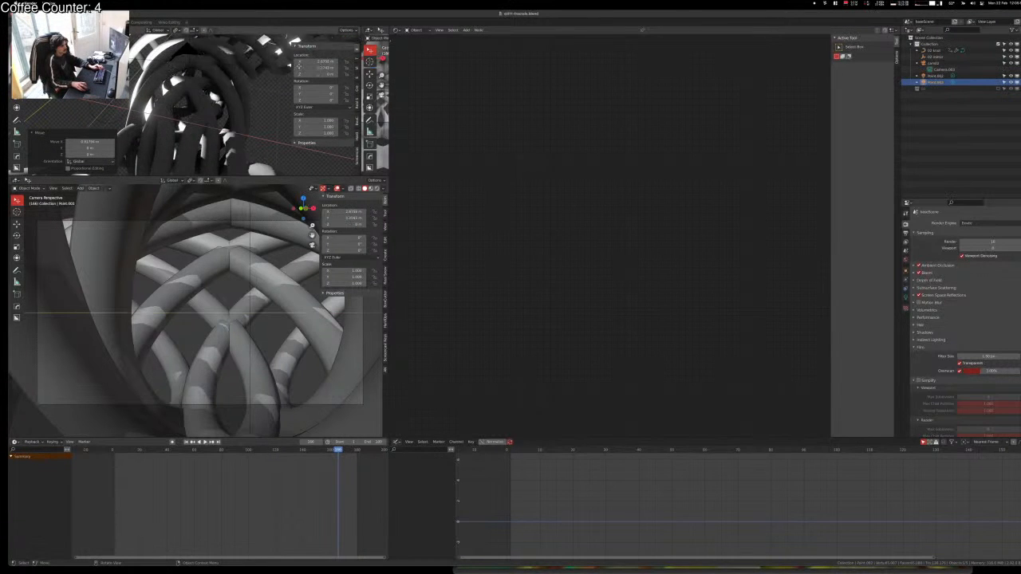
{"action": "left_click", "coordinate": [299, 72]}
{"action": "key", "text": "KP_0"}
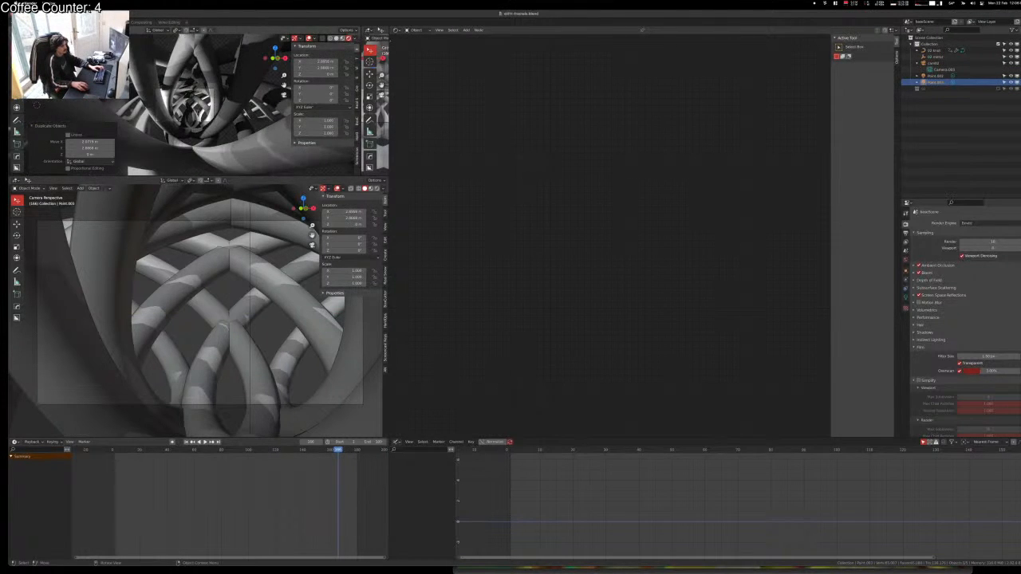
Step: Play the animation and merge the stacked 3D views into one rendered view
{"action": "key", "text": "space"}
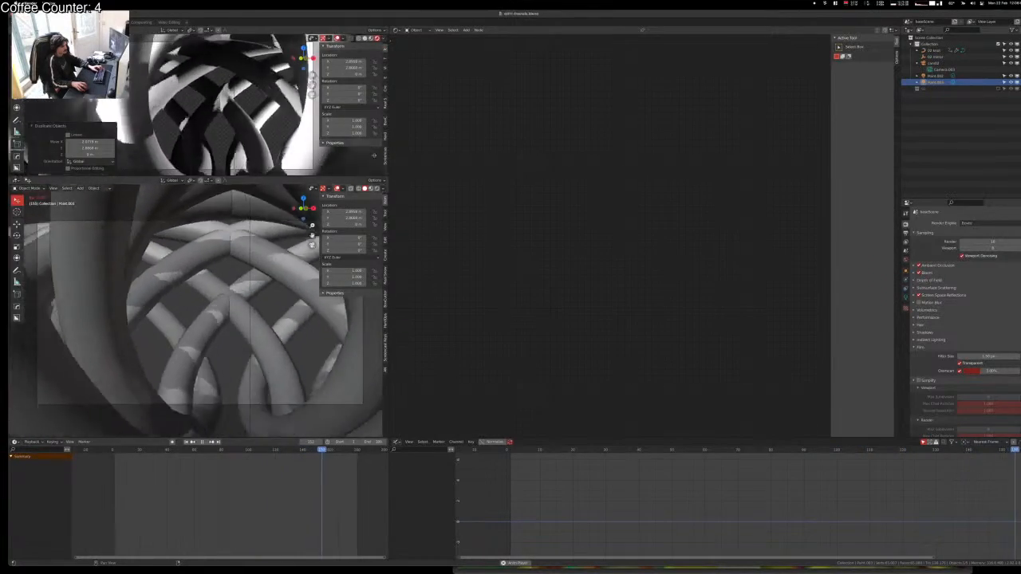
{"action": "left_click_drag", "start_coordinate": [377, 176], "coordinate": [373, 121]}
{"action": "key", "text": "space"}
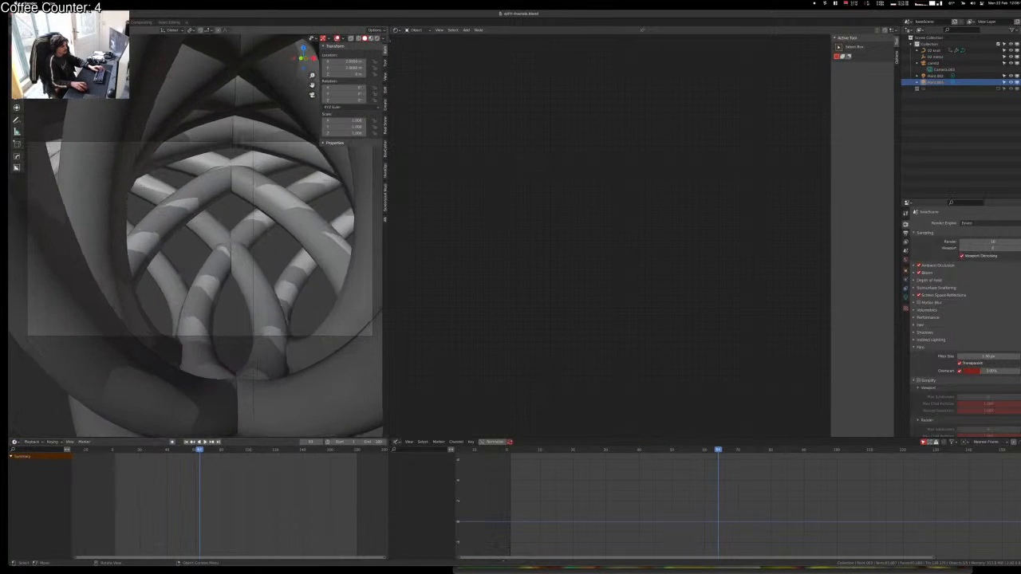
{"action": "key", "text": "shift+z"}
Step: Select the knot and lower its material Roughness to about 0
{"action": "left_click", "coordinate": [271, 266]}
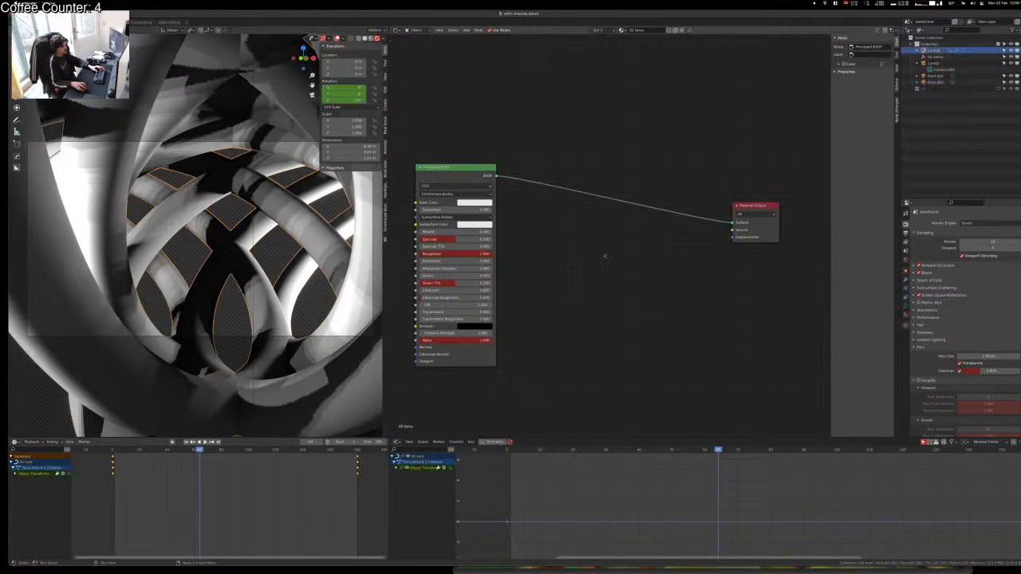
{"action": "middle_click_drag", "start_coordinate": [606, 297], "coordinate": [653, 301]}
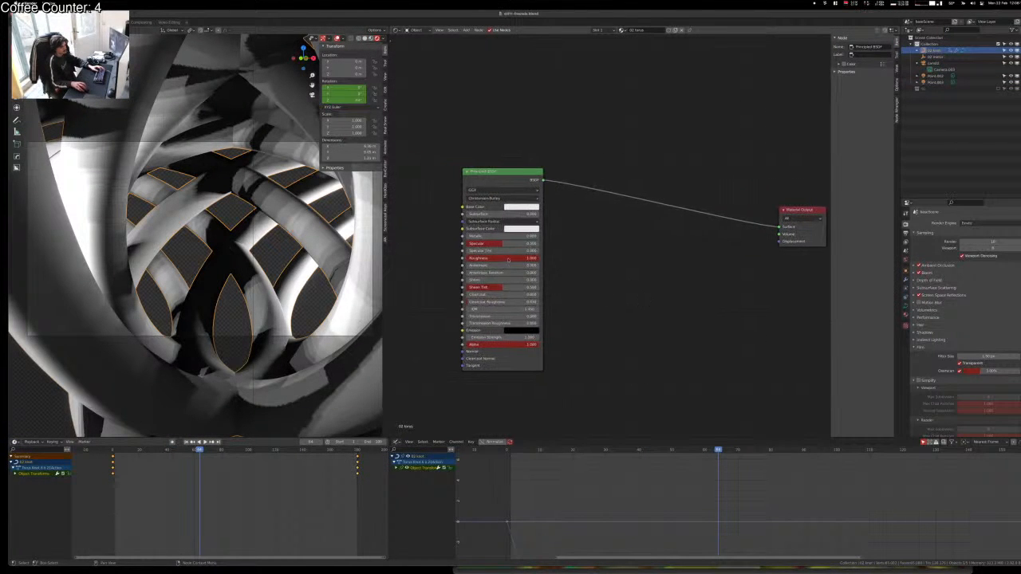
{"action": "left_click_drag", "start_coordinate": [537, 259], "coordinate": [467, 259]}
Step: Set the knot material's Base Color to black and raise its Sheen Tint
{"action": "left_click", "coordinate": [535, 207]}
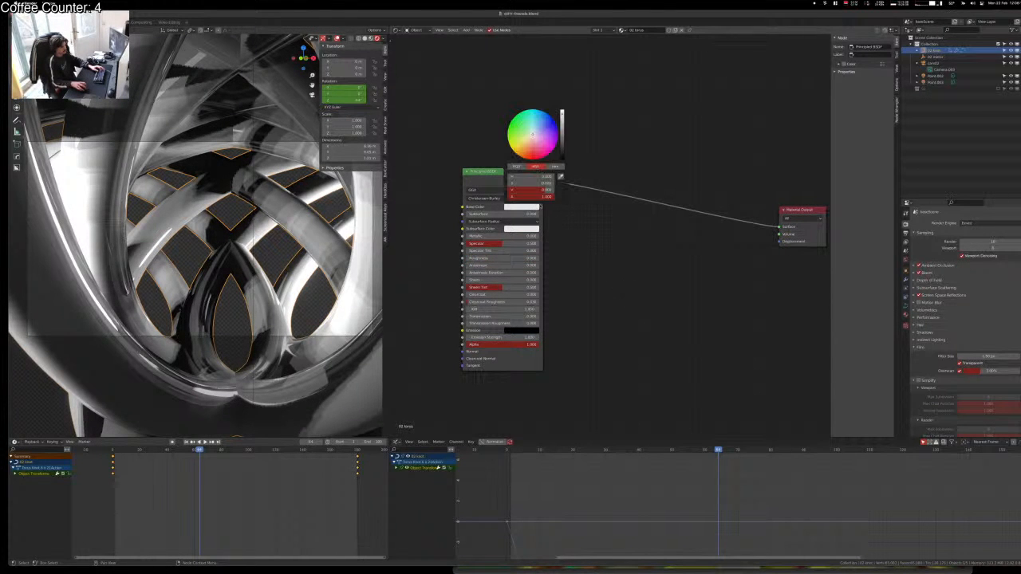
{"action": "left_click_drag", "start_coordinate": [564, 134], "coordinate": [562, 157]}
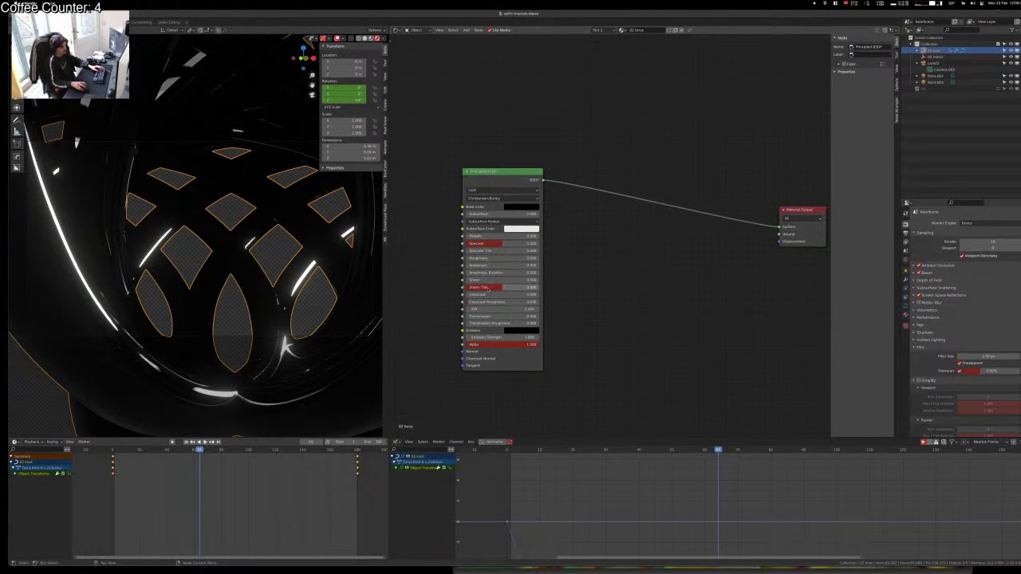
{"action": "left_click_drag", "start_coordinate": [488, 288], "coordinate": [569, 301]}
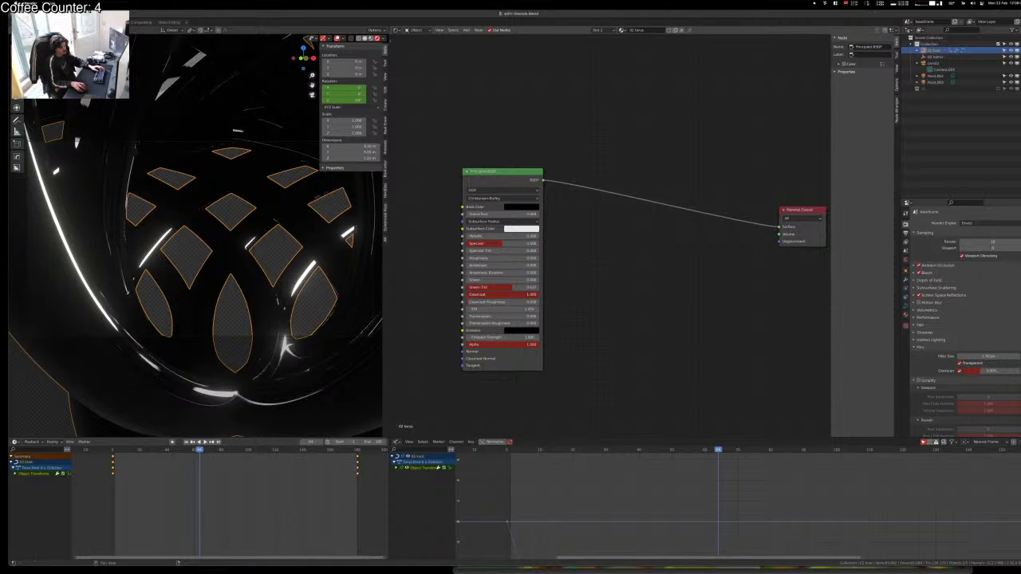
Step: Raise Point.002's power to about 295 W and the next light's to about 324 W
{"action": "left_click", "coordinate": [934, 76]}
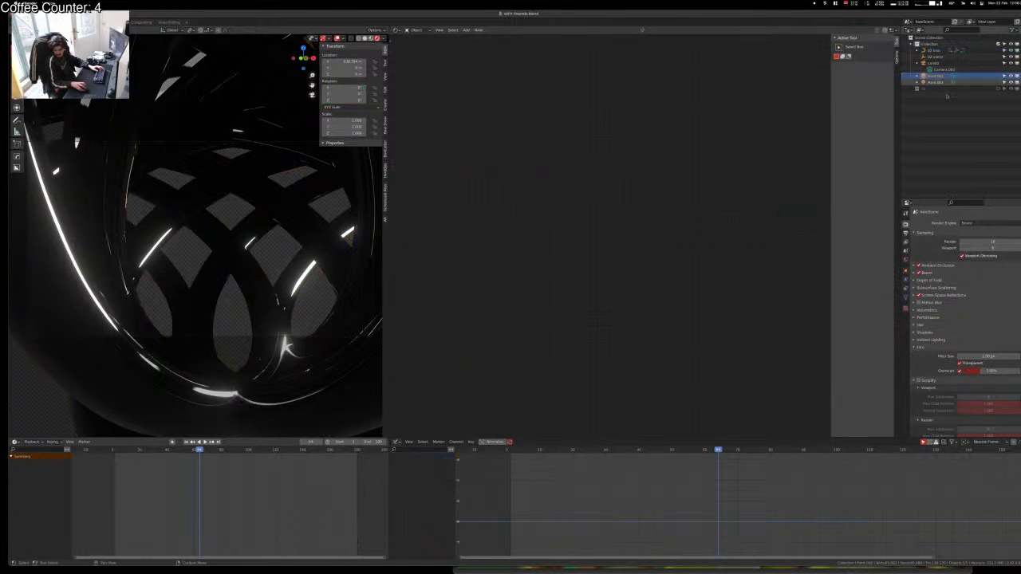
{"action": "left_click", "coordinate": [905, 297]}
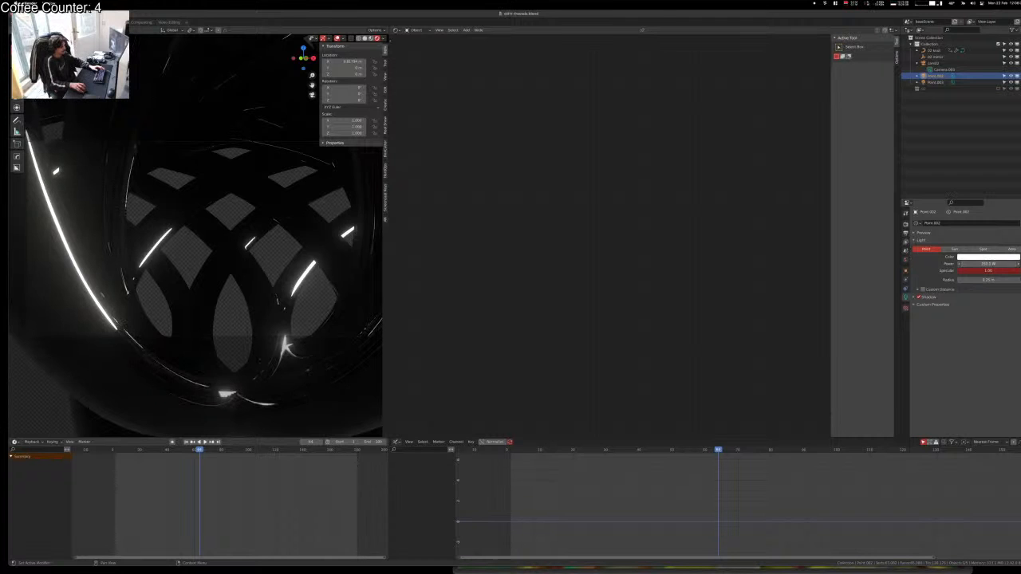
{"action": "left_click_drag", "start_coordinate": [988, 264], "coordinate": [994, 264]}
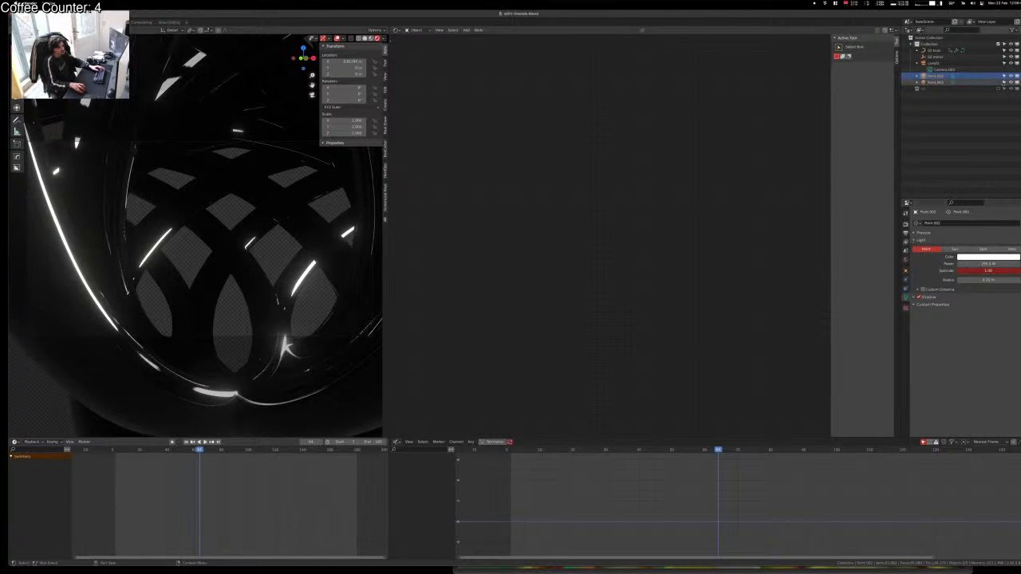
{"action": "left_click", "coordinate": [935, 82]}
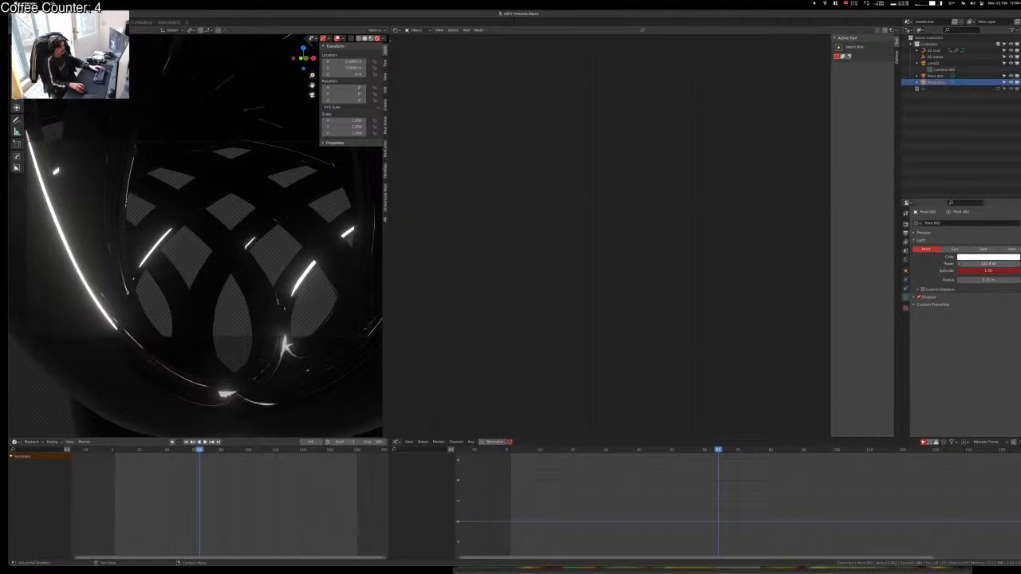
{"action": "left_click_drag", "start_coordinate": [988, 264], "coordinate": [994, 264]}
Step: Duplicate a point light and move the copy along the Y axis inside the tunnel
{"action": "scroll", "coordinate": [163, 265], "scroll_direction": "down", "scroll_amount": 5}
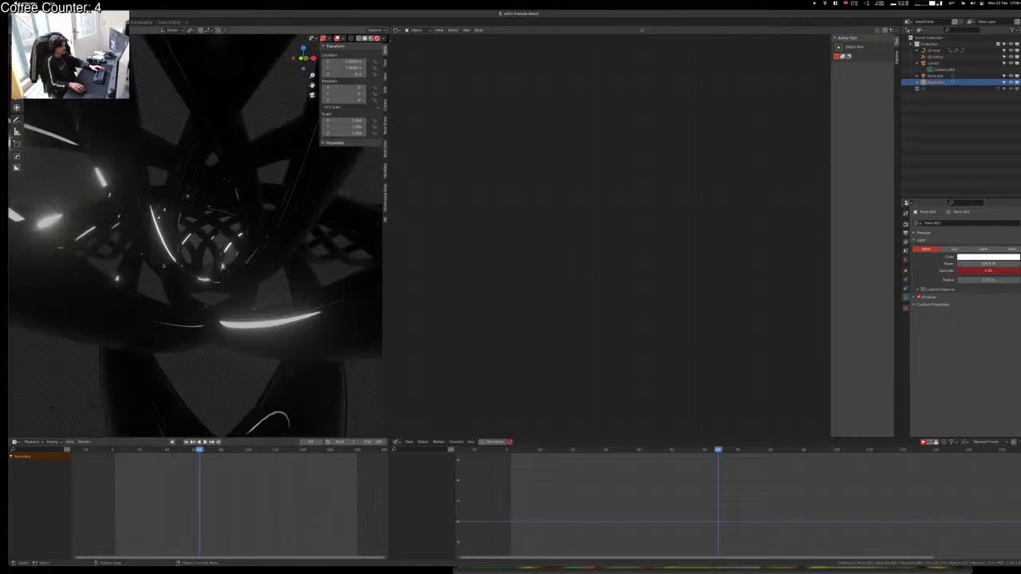
{"action": "middle_click_drag", "start_coordinate": [163, 266], "coordinate": [139, 355]}
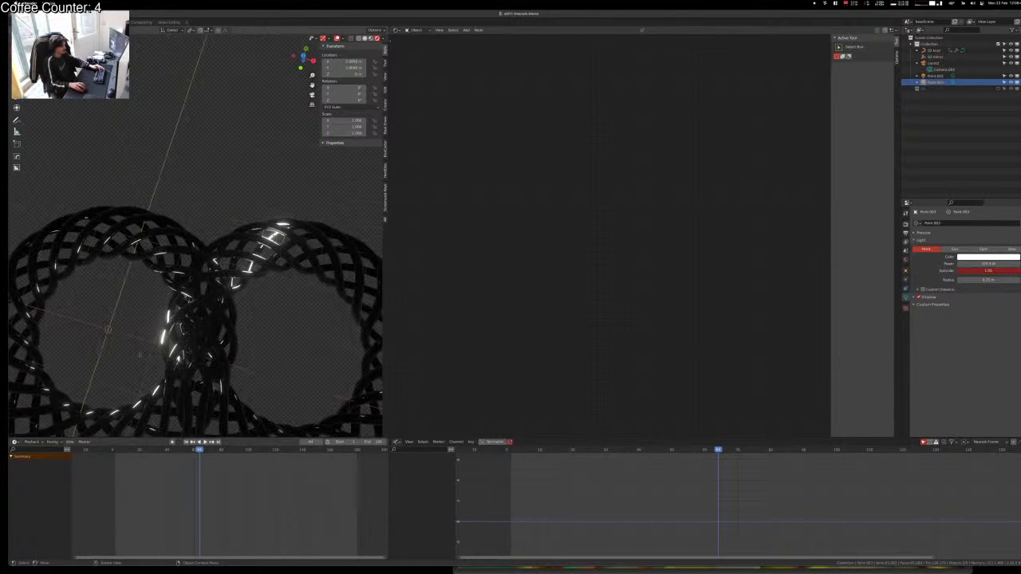
{"action": "key", "text": "shift+d"}
{"action": "key", "text": "y"}
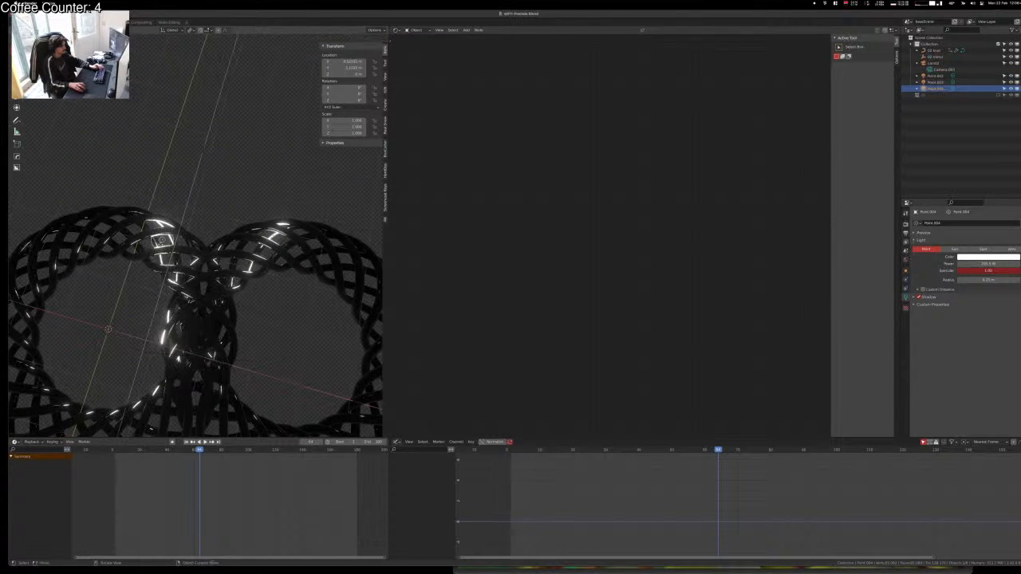
{"action": "left_click", "coordinate": [162, 239]}
{"action": "key", "text": "KP_0"}
{"action": "key", "text": "space"}
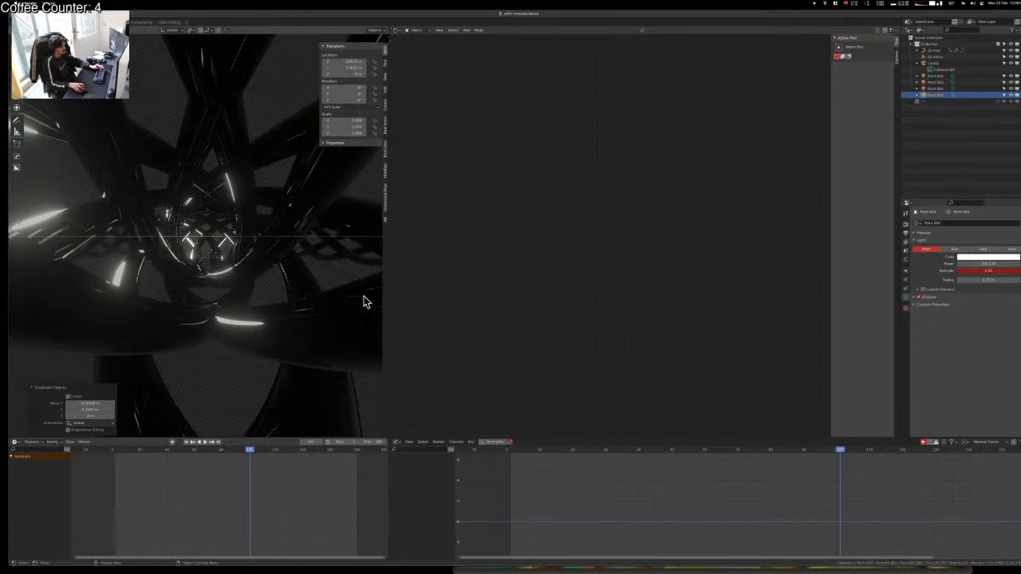
Step: Position another light copy, check it through the camera, and select the tunnel object
{"action": "left_click", "coordinate": [295, 271]}
{"action": "key", "text": "KP_0"}
{"action": "scroll", "coordinate": [297, 272], "scroll_direction": "up", "scroll_amount": 2}
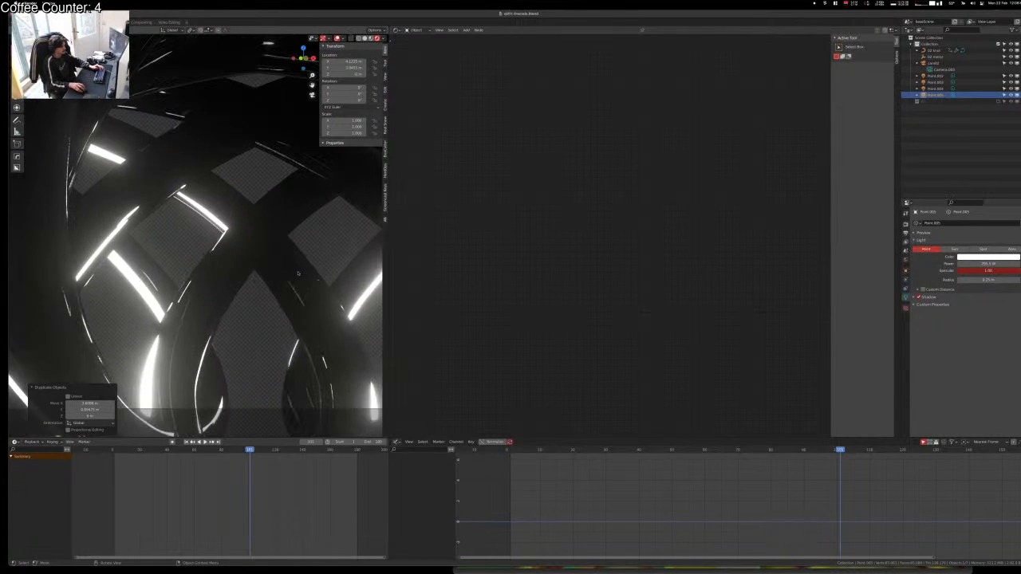
{"action": "key", "text": "KP_0"}
{"action": "key", "text": "KP_0"}
{"action": "scroll", "coordinate": [303, 283], "scroll_direction": "down", "scroll_amount": 3}
{"action": "scroll", "coordinate": [303, 283], "scroll_direction": "up", "scroll_amount": 3}
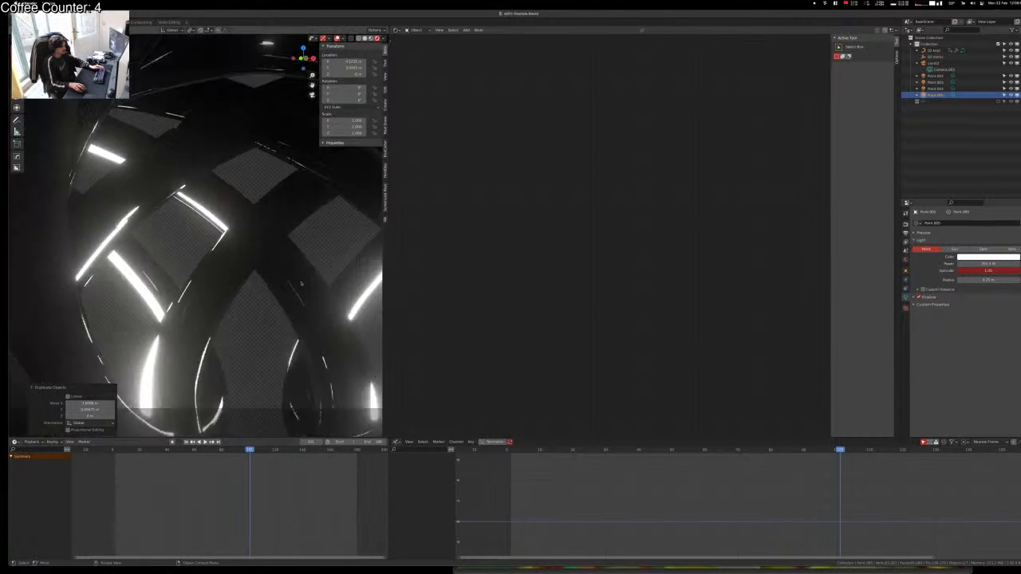
{"action": "scroll", "coordinate": [302, 284], "scroll_direction": "down", "scroll_amount": 3}
{"action": "left_click", "coordinate": [301, 284]}
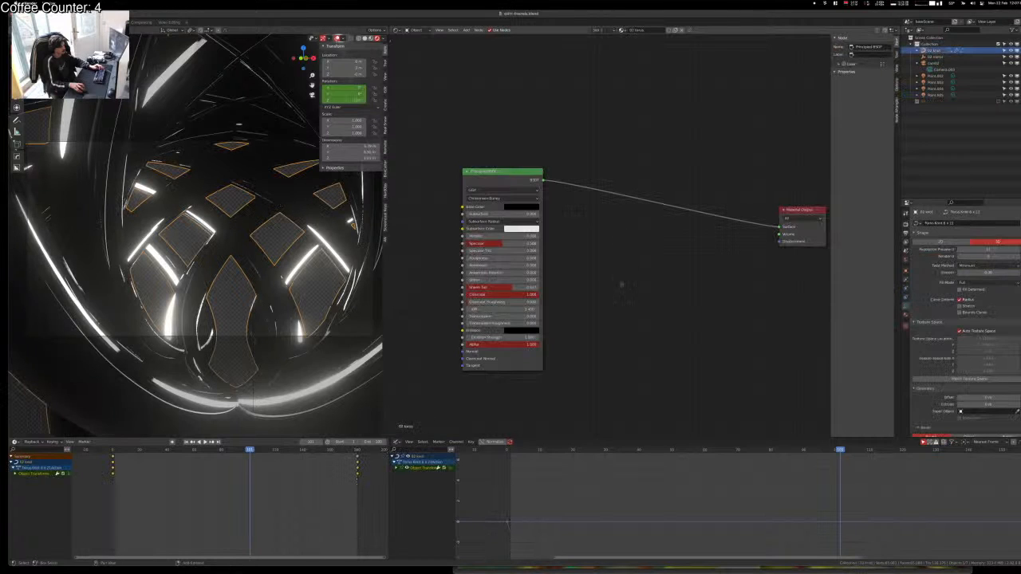
Step: Insert a Shader to RGB node onto the BSDF-to-output link
{"action": "key", "text": "shift+a"}
{"action": "left_click", "coordinate": [622, 284]}
{"action": "type", "text": "shader"}
{"action": "key", "text": "Down"}
{"action": "key", "text": "Down"}
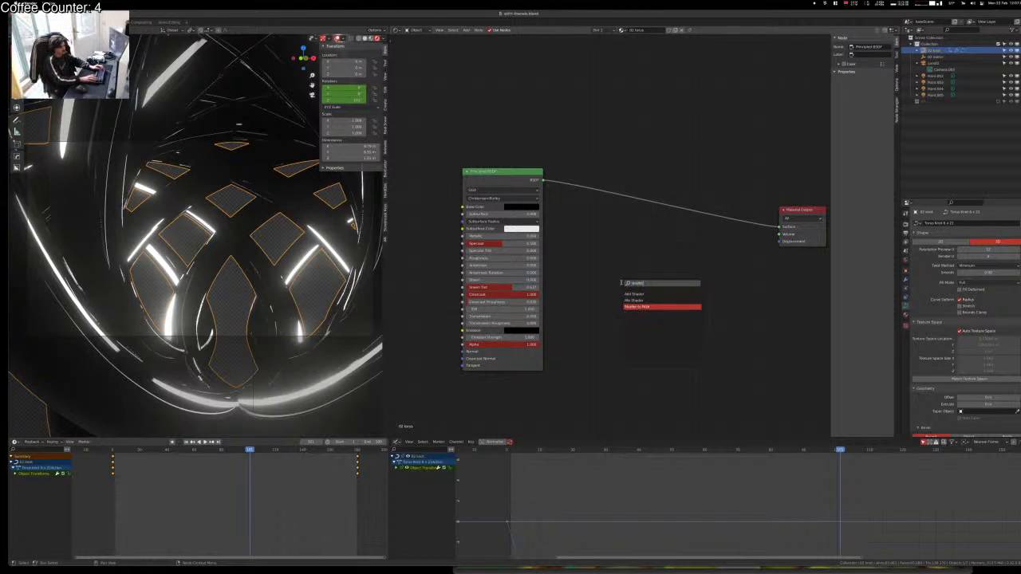
{"action": "key", "text": "Return"}
{"action": "left_click", "coordinate": [576, 170]}
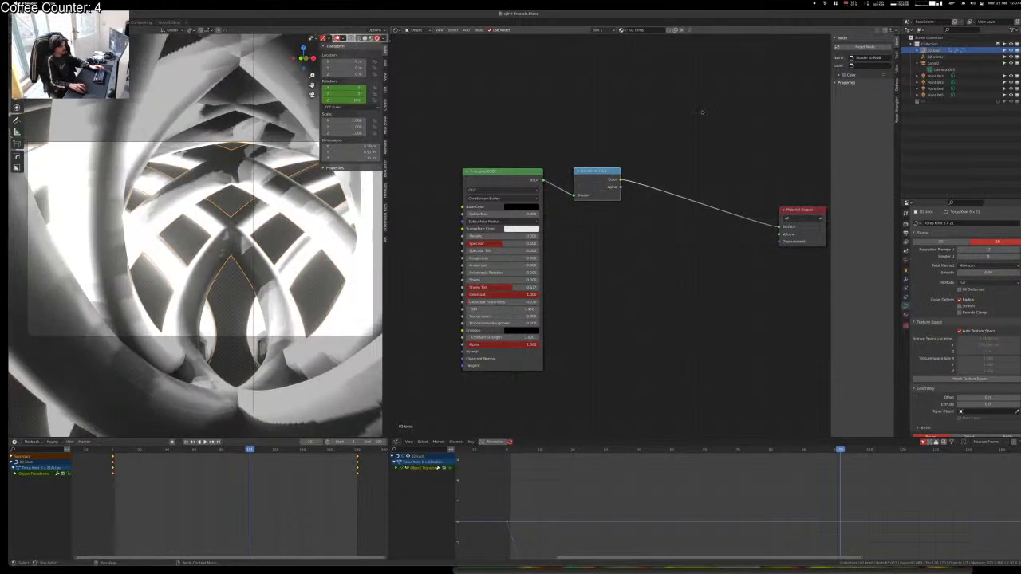
Step: Add a ColorRamp after Shader to RGB with Constant interpolation and its white stop far left
{"action": "key", "text": "shift+a"}
{"action": "left_click", "coordinate": [725, 132]}
{"action": "type", "text": "color"}
{"action": "key", "text": "Return"}
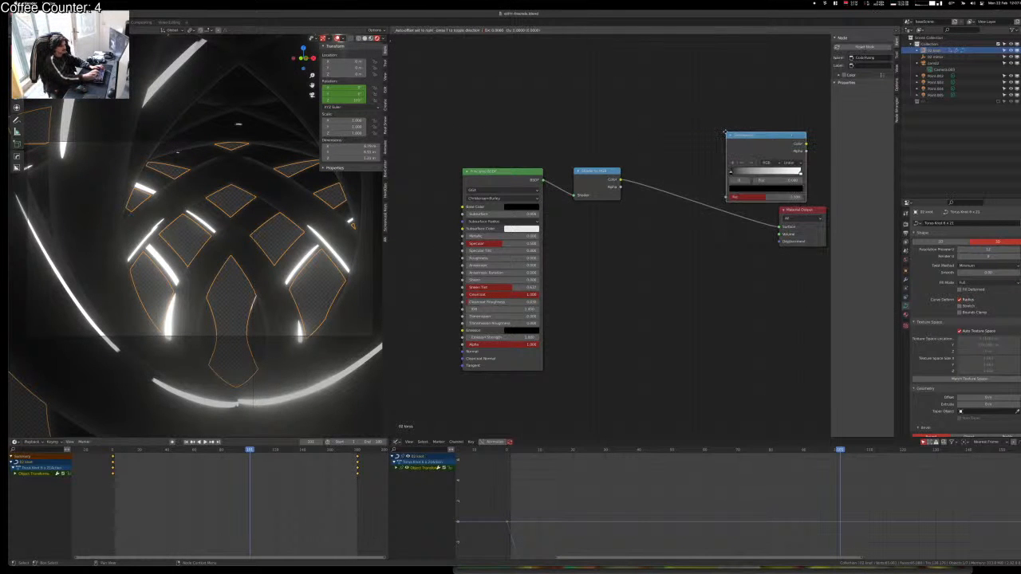
{"action": "left_click", "coordinate": [647, 168]}
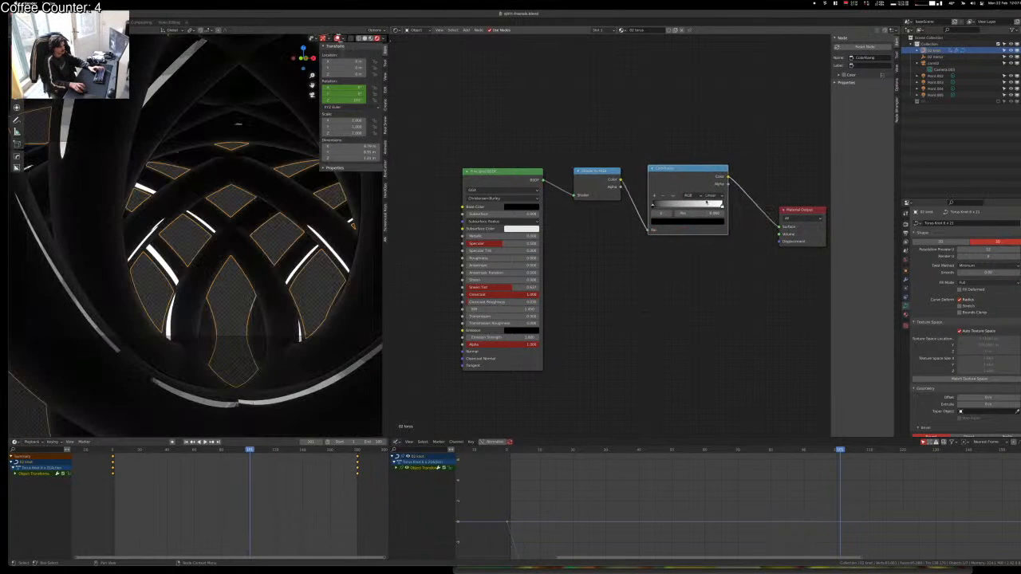
{"action": "left_click", "coordinate": [710, 195]}
{"action": "left_click", "coordinate": [712, 231]}
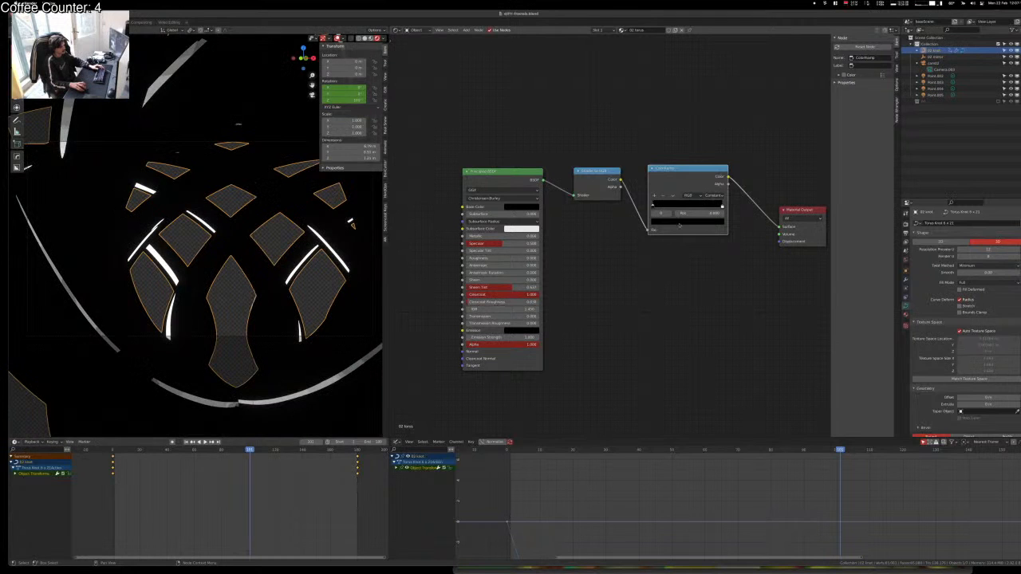
{"action": "mouse_move", "coordinate": [723, 208]}
{"action": "left_mouse_down"}
{"action": "mouse_move", "coordinate": [646, 205]}
{"action": "mouse_move", "coordinate": [714, 204]}
{"action": "left_mouse_up"}
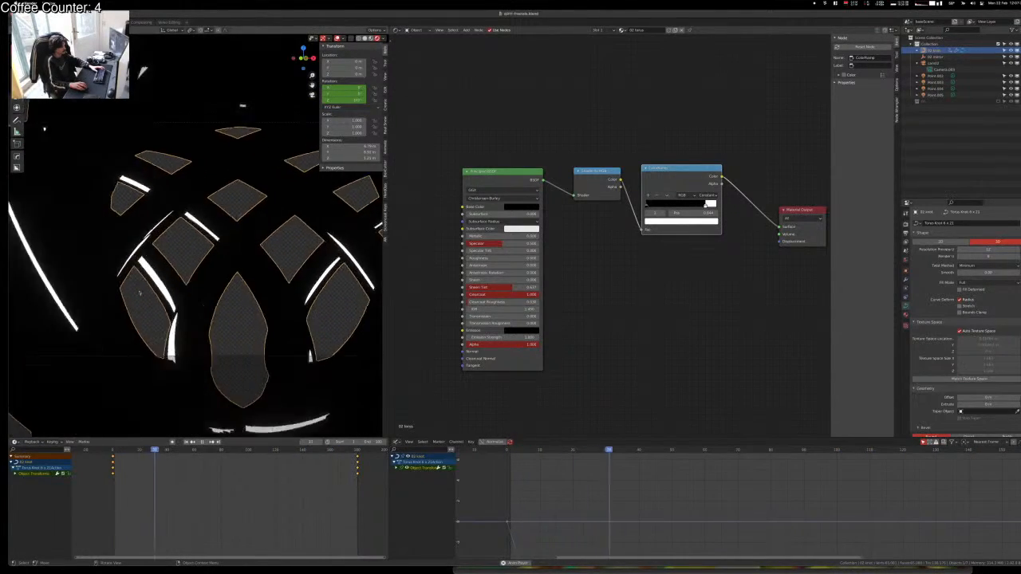
{"action": "middle_click_drag", "start_coordinate": [649, 351], "coordinate": [665, 429]}
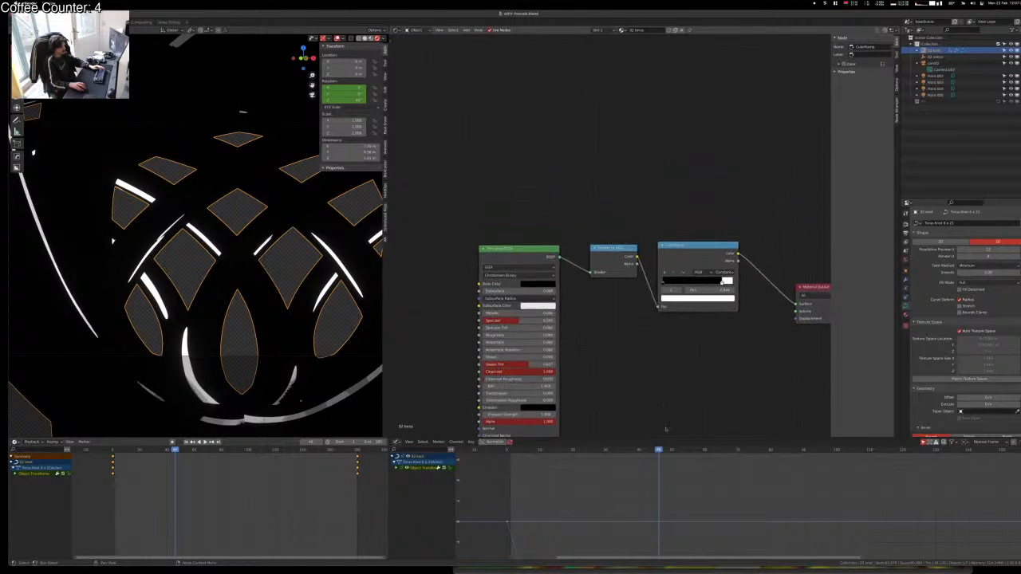
Step: Add an Ambient Occlusion node and briefly preview its output in the viewport
{"action": "key", "text": "shift+a"}
{"action": "left_click", "coordinate": [487, 112]}
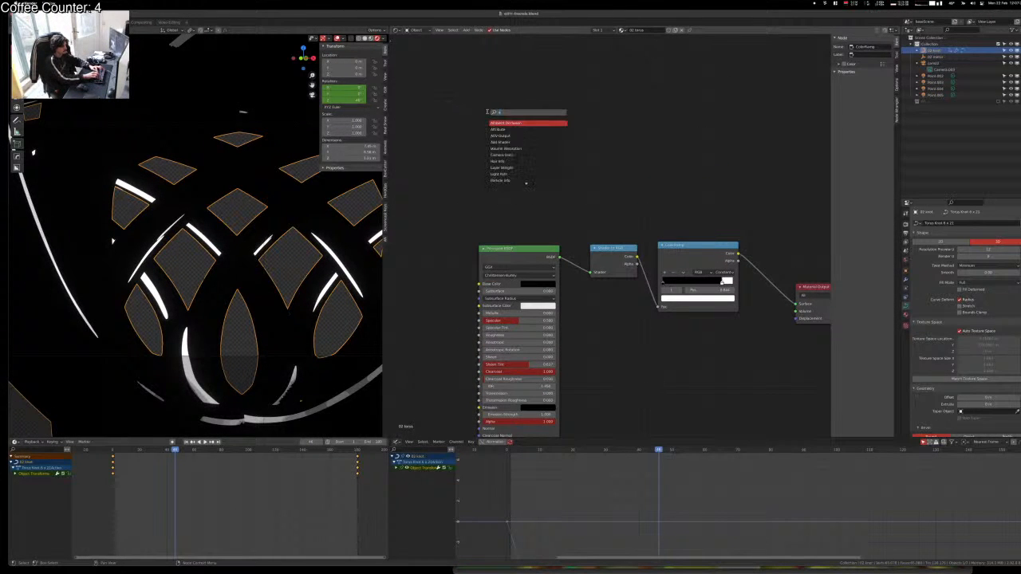
{"action": "type", "text": "a"}
{"action": "key", "text": "Return"}
{"action": "left_click", "coordinate": [488, 113]}
{"action": "left_click", "coordinate": [526, 124], "text": "ctrl+shift"}
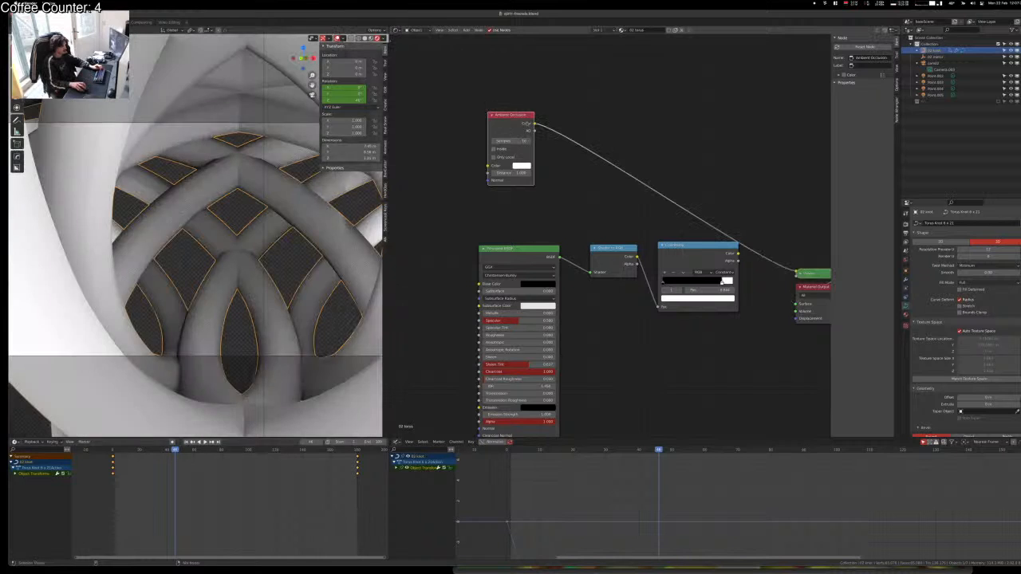
{"action": "middle_click_drag", "start_coordinate": [659, 132], "coordinate": [582, 189]}
{"action": "right_click_drag", "start_coordinate": [599, 197], "coordinate": [536, 256], "text": "ctrl"}
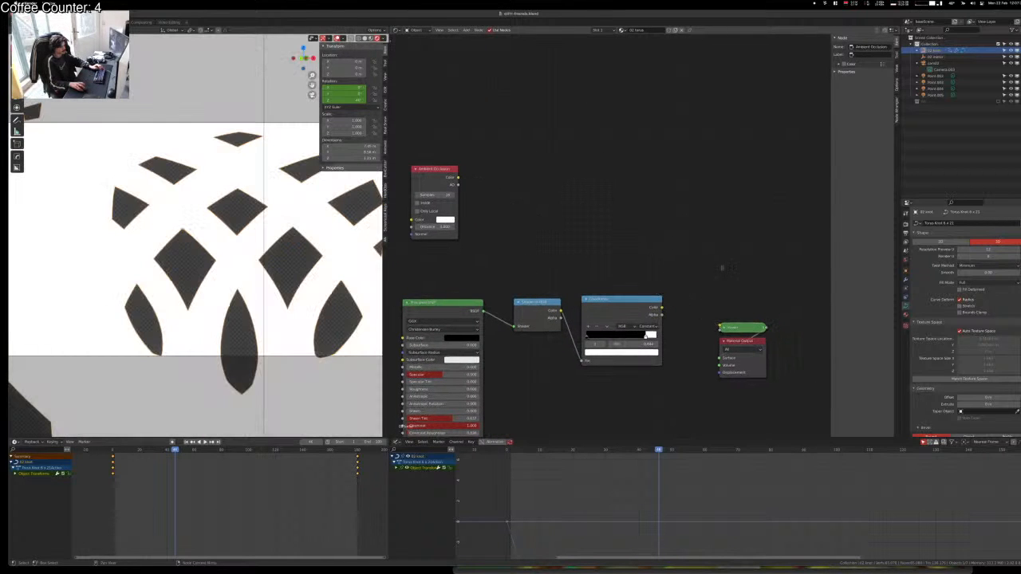
Step: Move the viewer and output nodes to the right to make room
{"action": "middle_click_drag", "start_coordinate": [775, 284], "coordinate": [685, 273]}
{"action": "left_click_drag", "start_coordinate": [686, 293], "coordinate": [633, 377]}
{"action": "key", "text": "g"}
{"action": "left_click", "coordinate": [721, 343]}
{"action": "middle_click_drag", "start_coordinate": [583, 234], "coordinate": [711, 282]}
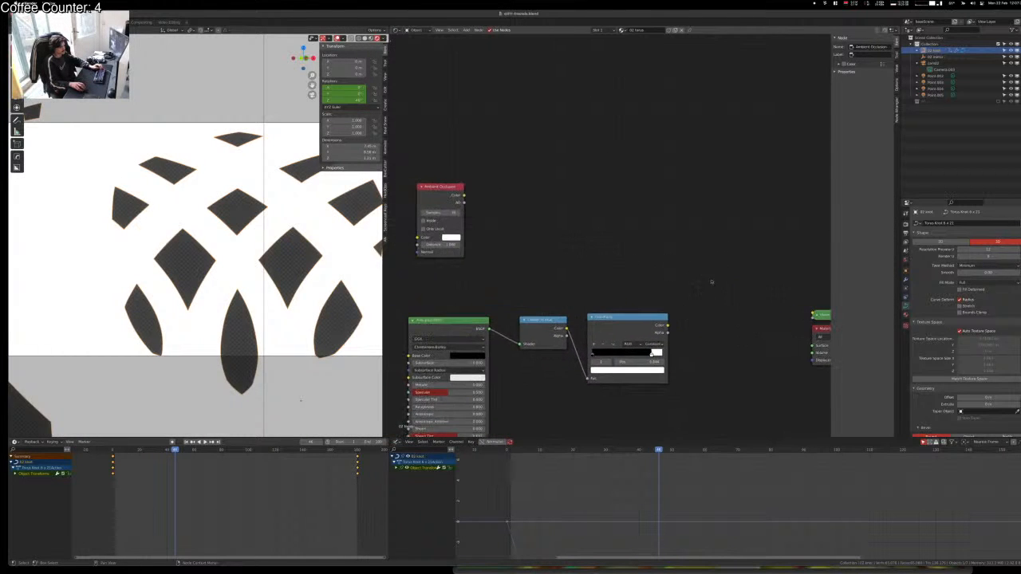
Step: Duplicate the stepped ColorRamp above the original and feed Ambient Occlusion into the copy
{"action": "key", "text": "shift+a"}
{"action": "left_click", "coordinate": [650, 253]}
{"action": "type", "text": "color"}
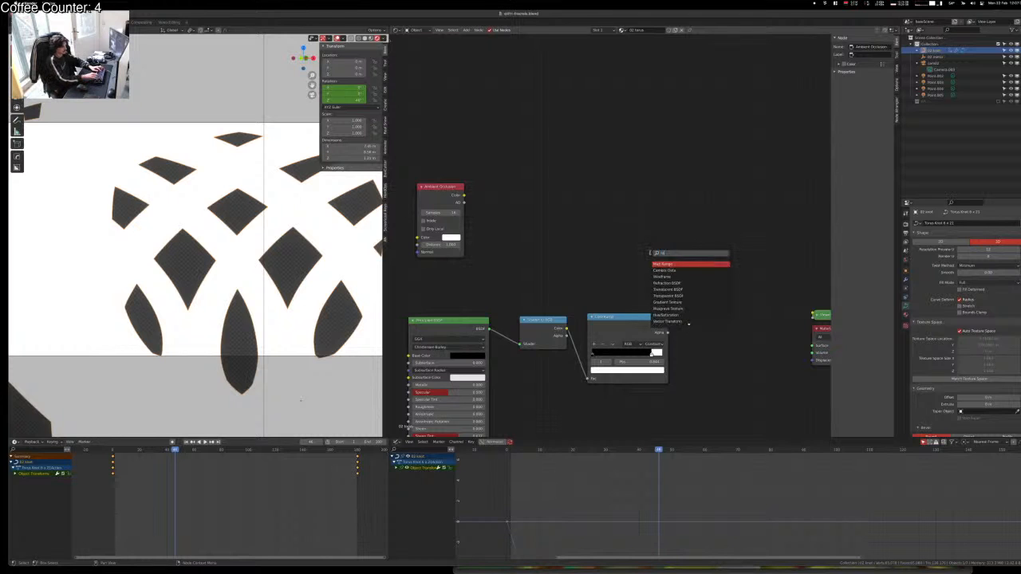
{"action": "key", "text": "Return"}
{"action": "left_click", "coordinate": [589, 211]}
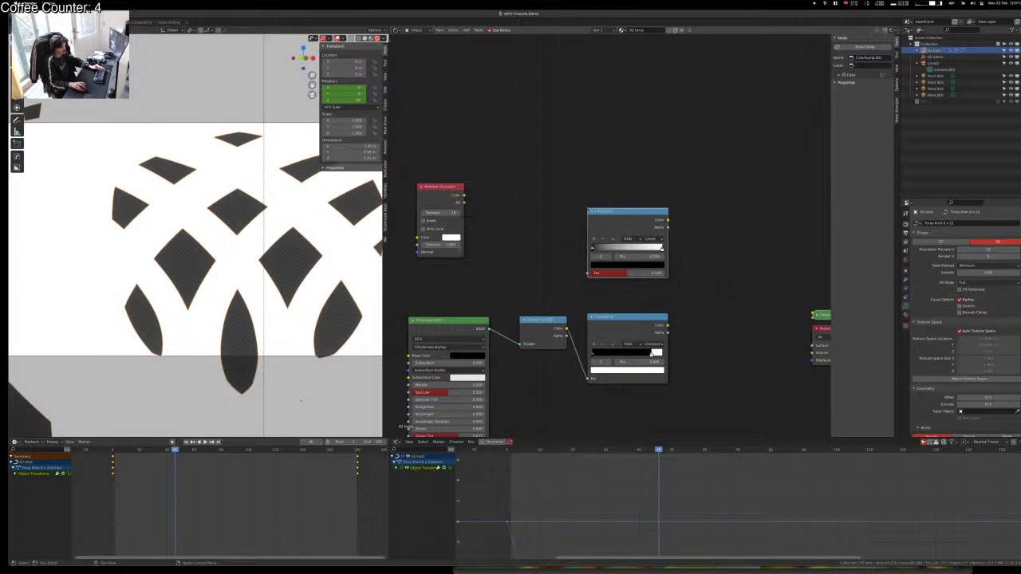
{"action": "key", "text": "x"}
{"action": "left_click", "coordinate": [622, 329]}
{"action": "key", "text": "shift+d"}
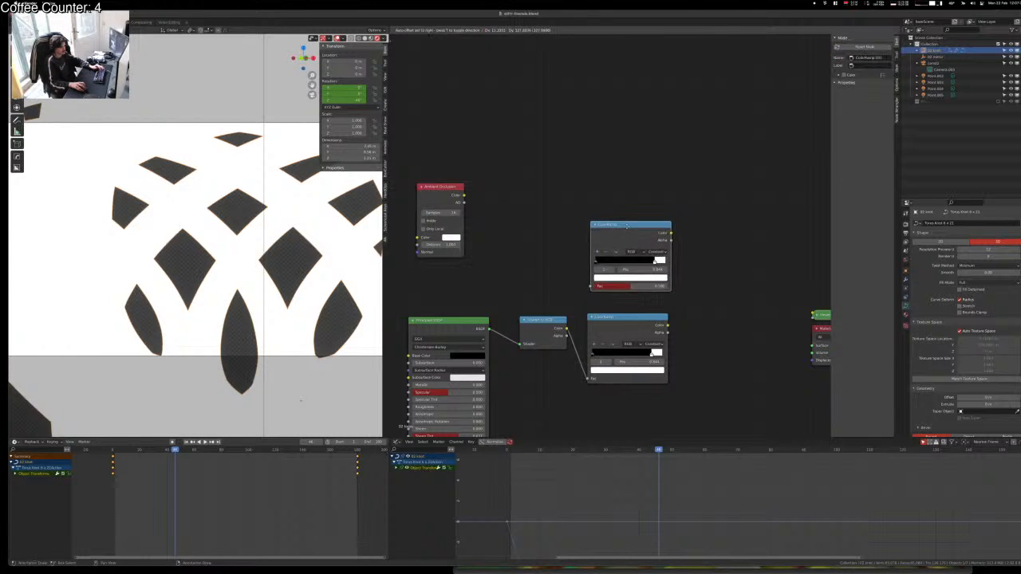
{"action": "left_click", "coordinate": [625, 236]}
{"action": "right_click_drag", "start_coordinate": [410, 183], "coordinate": [627, 264], "text": "alt"}
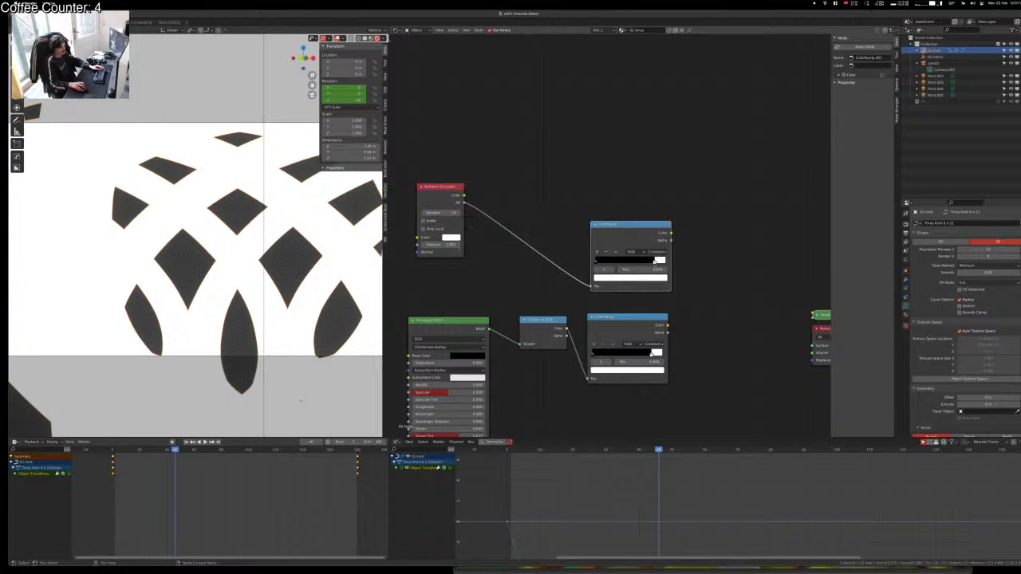
Step: Tune the upper ramp (white stop ~0.3, narrow red band), then play while previewing the lower ramp
{"action": "left_click", "coordinate": [641, 232], "text": "ctrl+shift"}
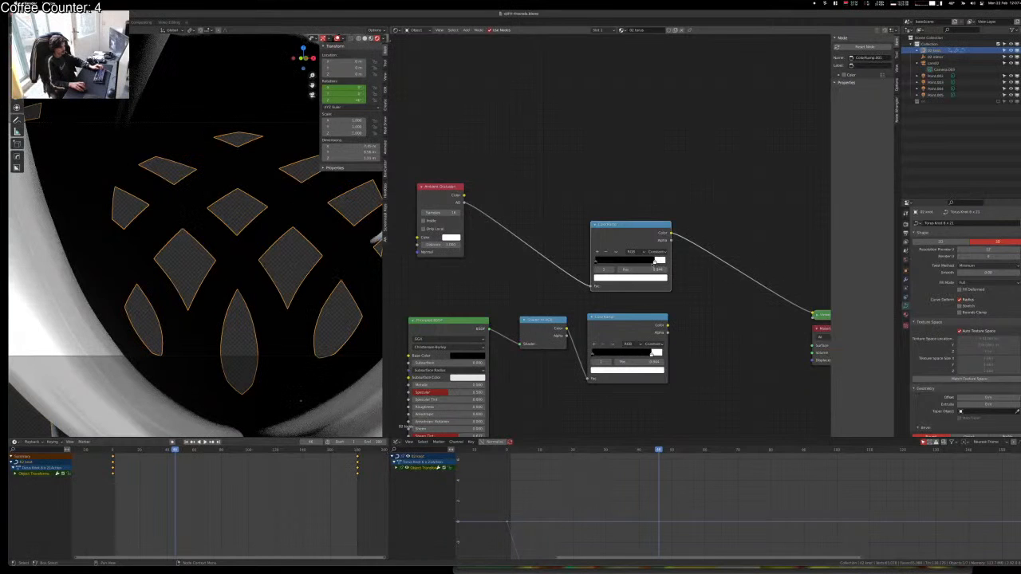
{"action": "mouse_move", "coordinate": [654, 264]}
{"action": "left_mouse_down"}
{"action": "mouse_move", "coordinate": [602, 264]}
{"action": "mouse_move", "coordinate": [659, 254]}
{"action": "left_mouse_up"}
{"action": "left_click", "coordinate": [609, 281]}
{"action": "scroll", "coordinate": [272, 245], "scroll_direction": "down", "scroll_amount": 3}
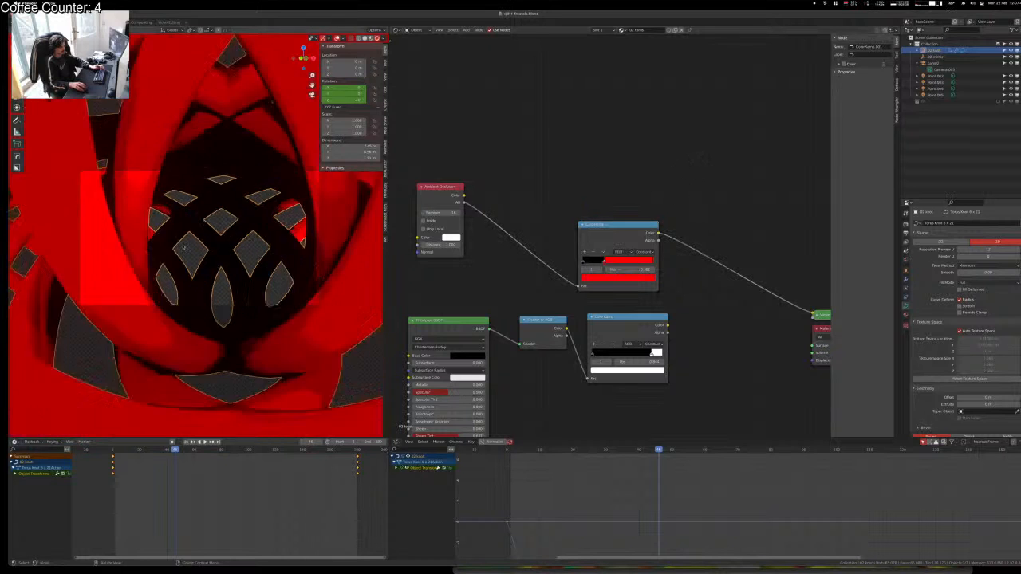
{"action": "left_click_drag", "start_coordinate": [583, 262], "coordinate": [616, 263]}
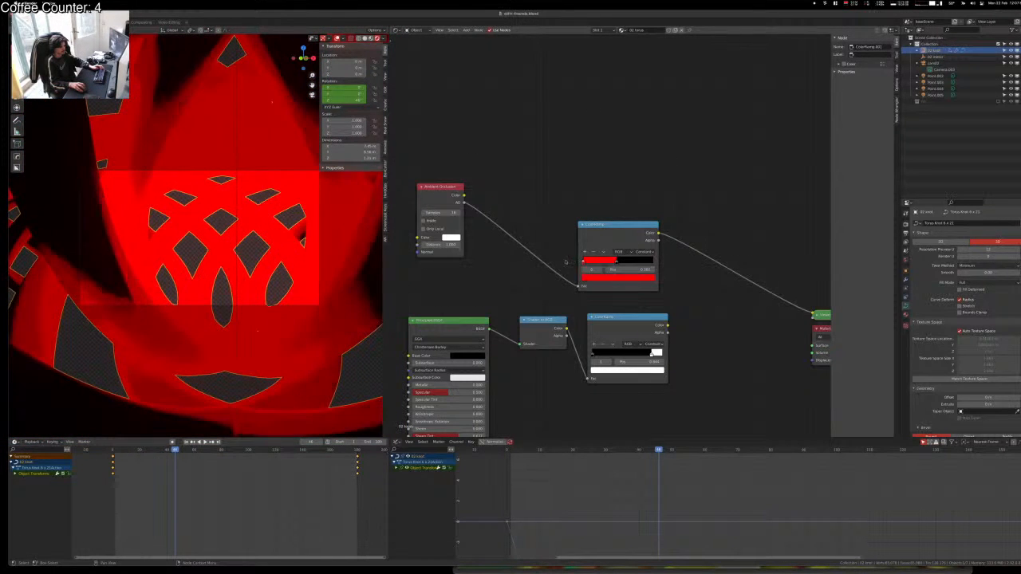
{"action": "left_click_drag", "start_coordinate": [615, 264], "coordinate": [585, 262]}
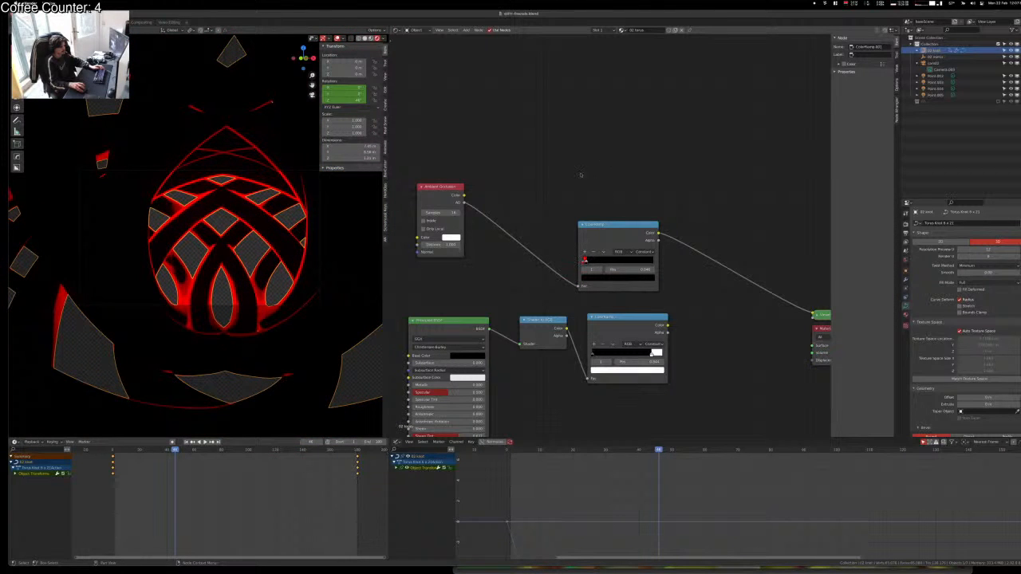
{"action": "scroll", "coordinate": [295, 250], "scroll_direction": "up", "scroll_amount": 5}
{"action": "scroll", "coordinate": [295, 250], "scroll_direction": "down", "scroll_amount": 2}
{"action": "key", "text": "space"}
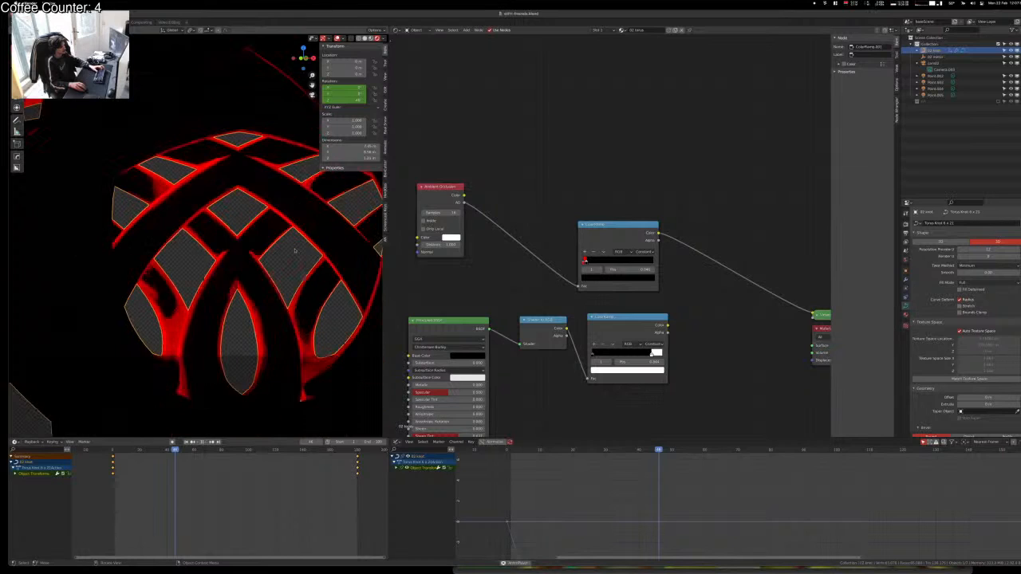
{"action": "left_click", "coordinate": [644, 326], "text": "ctrl+shift"}
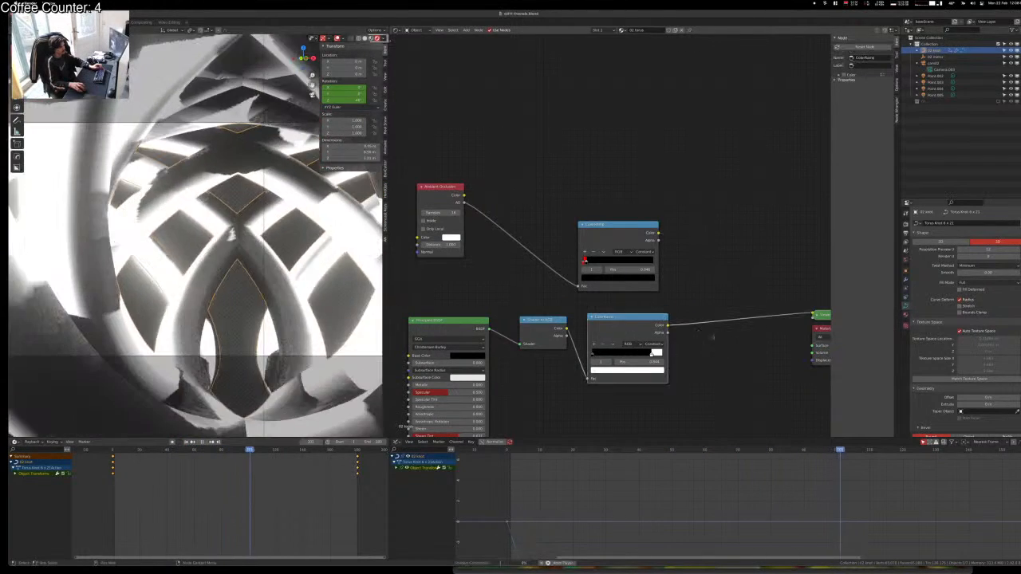
Step: Join both ColorRamps with a new Mix node set to Screen
{"action": "middle_click_drag", "start_coordinate": [712, 338], "coordinate": [604, 324]}
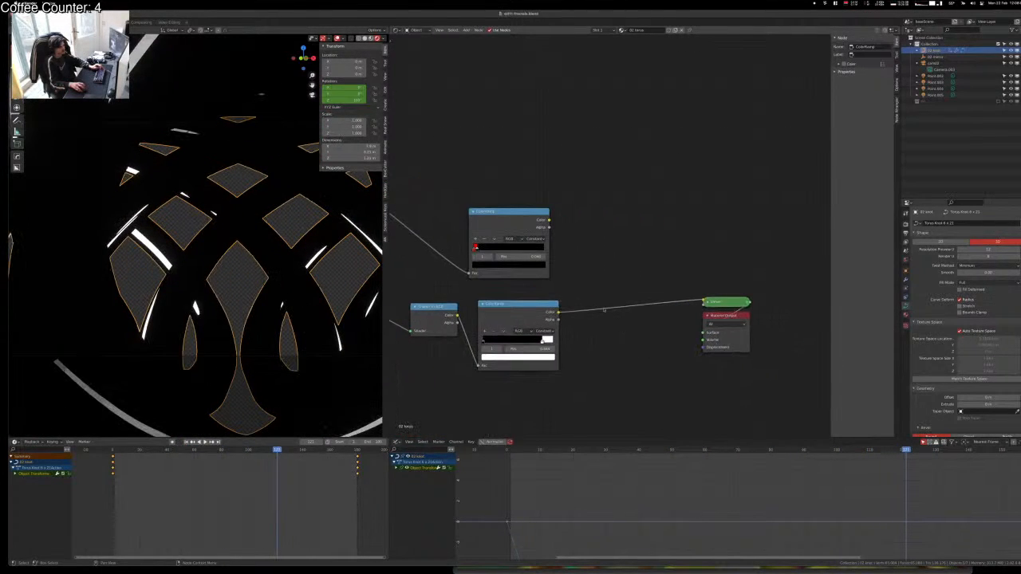
{"action": "right_click_drag", "start_coordinate": [613, 282], "coordinate": [636, 331], "text": "ctrl"}
{"action": "right_click_drag", "start_coordinate": [517, 223], "coordinate": [553, 330], "text": "alt+shift"}
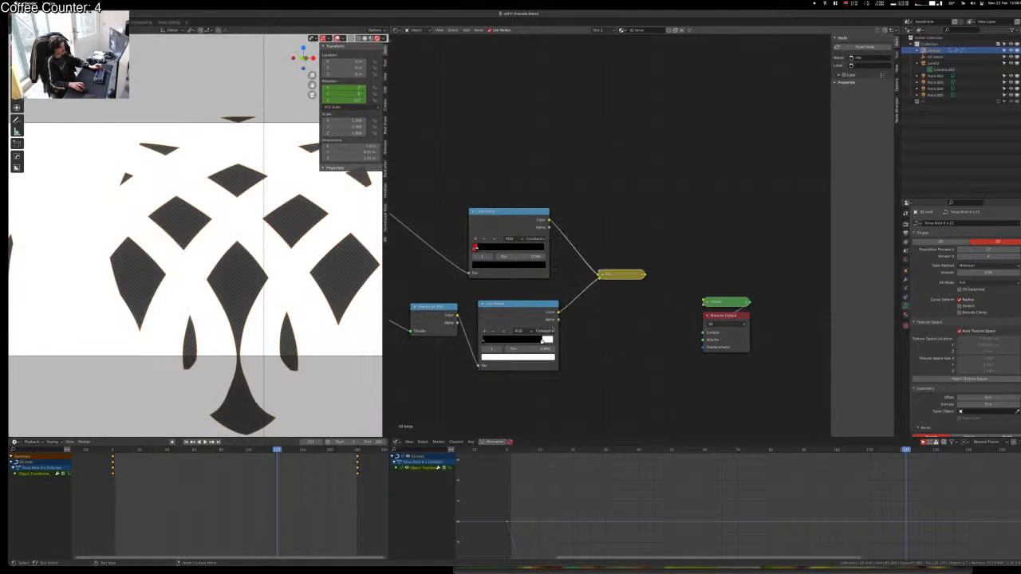
{"action": "left_click", "coordinate": [603, 275]}
{"action": "left_click", "coordinate": [613, 291]}
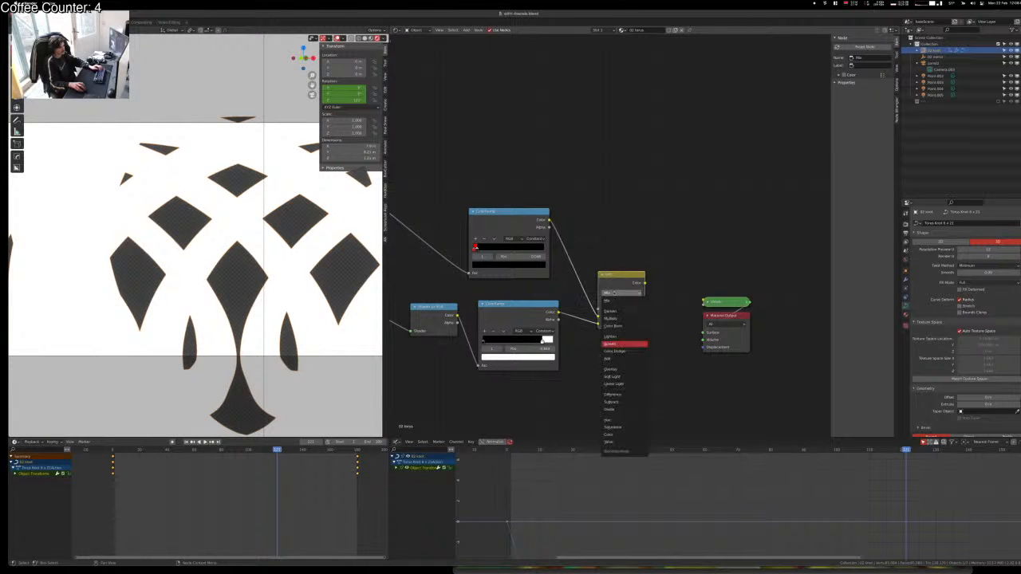
{"action": "left_click", "coordinate": [618, 343]}
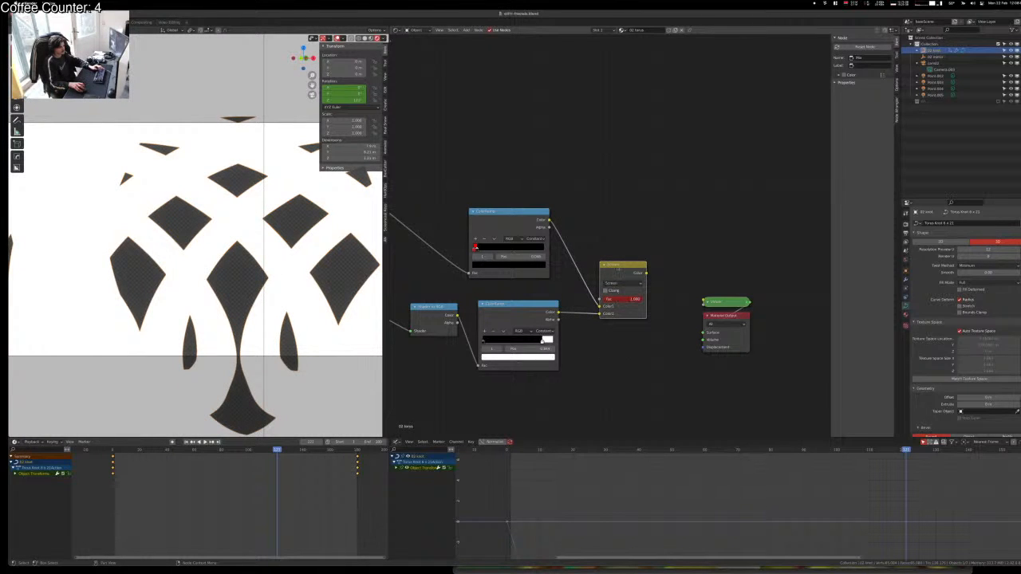
Step: Connect the Screen mix to the material output and render the frame with F12
{"action": "key", "text": "alt+s"}
{"action": "left_click", "coordinate": [617, 267], "text": "ctrl+shift"}
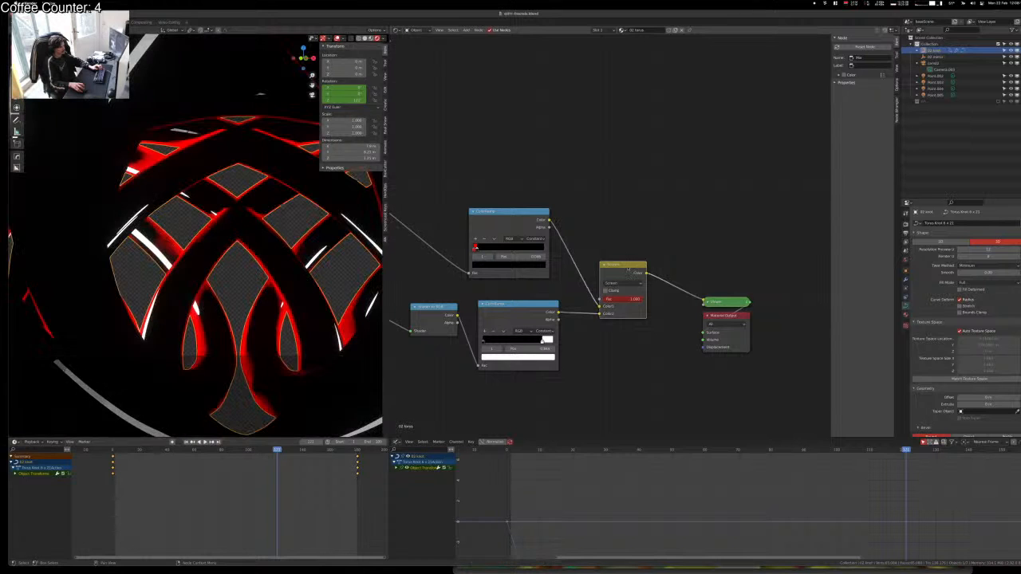
{"action": "key", "text": "alt+s"}
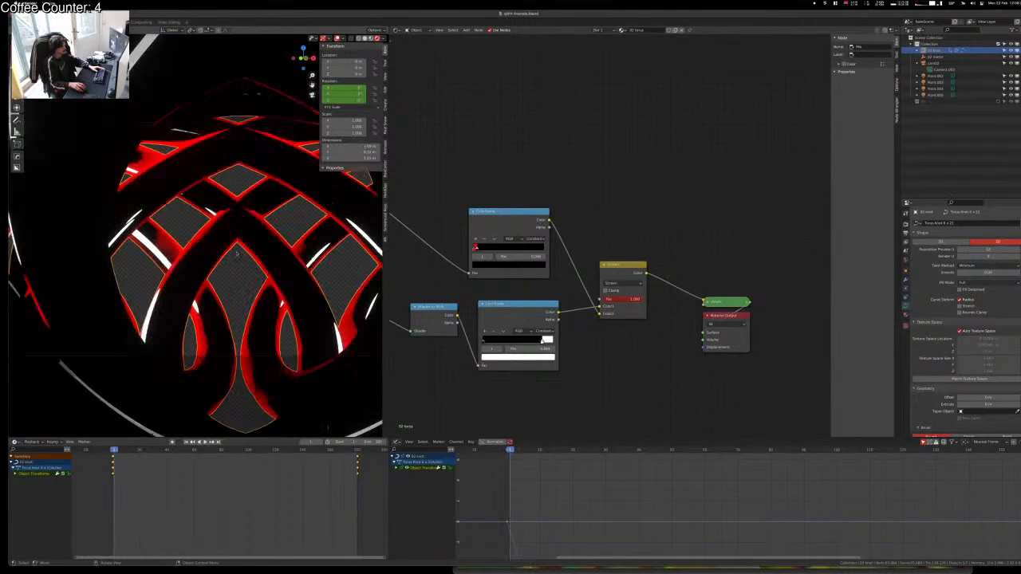
{"action": "key", "text": "F12"}
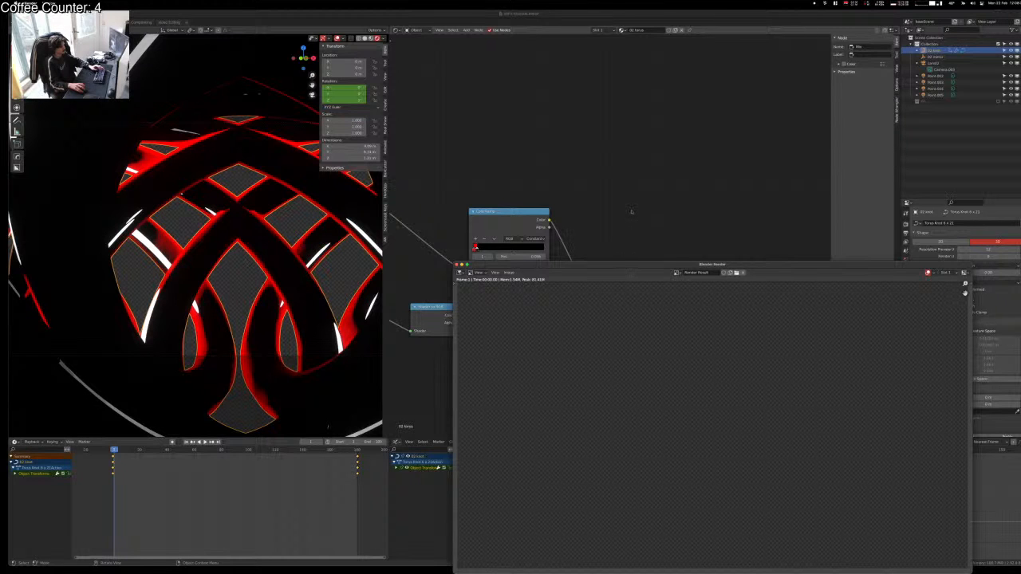
Step: Bring the render window back to the front and move it up and to the left
{"action": "left_click", "coordinate": [631, 211]}
{"action": "key", "text": "ctrl+Up"}
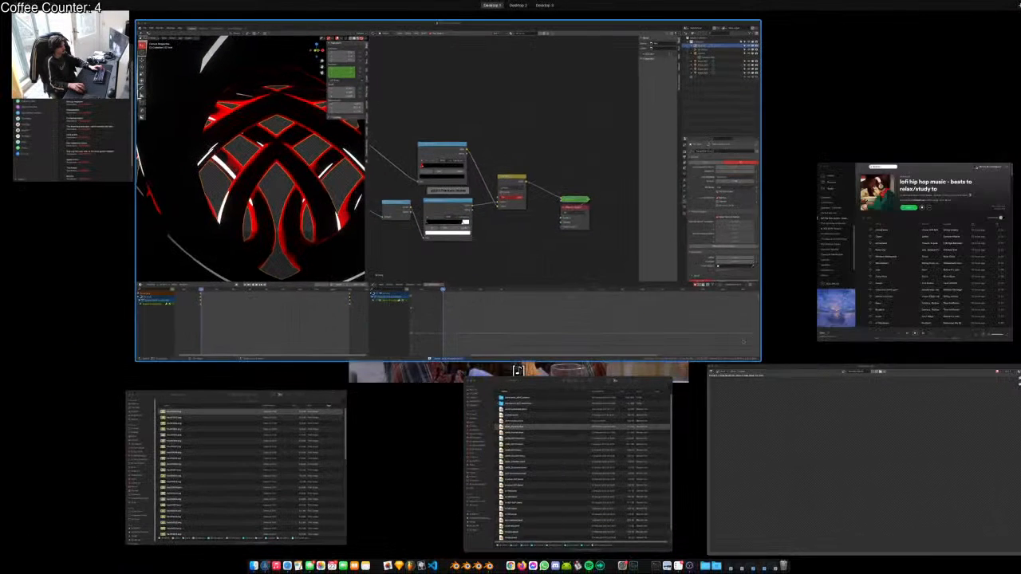
{"action": "left_click", "coordinate": [517, 370]}
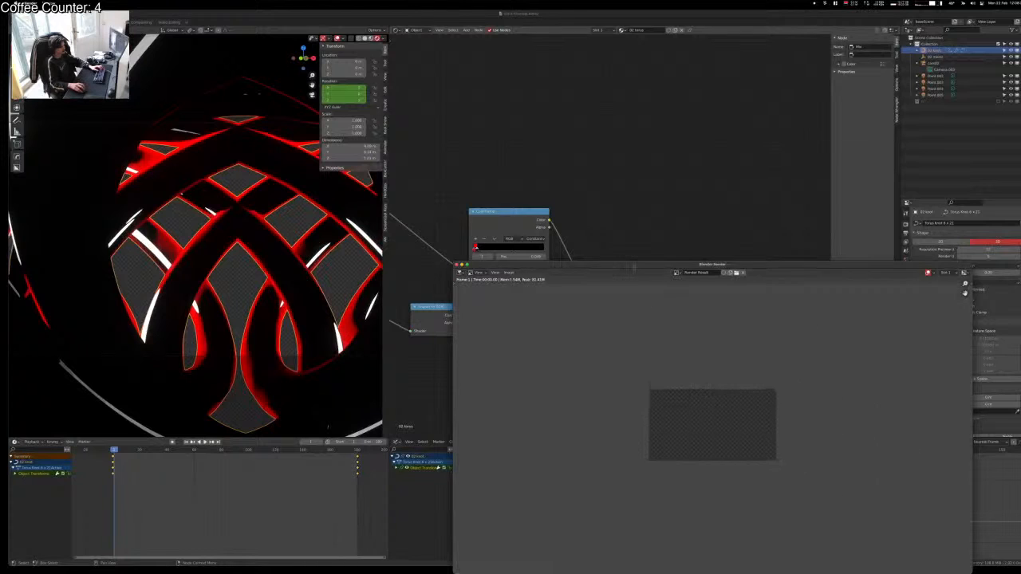
{"action": "left_click_drag", "start_coordinate": [634, 265], "coordinate": [441, 138]}
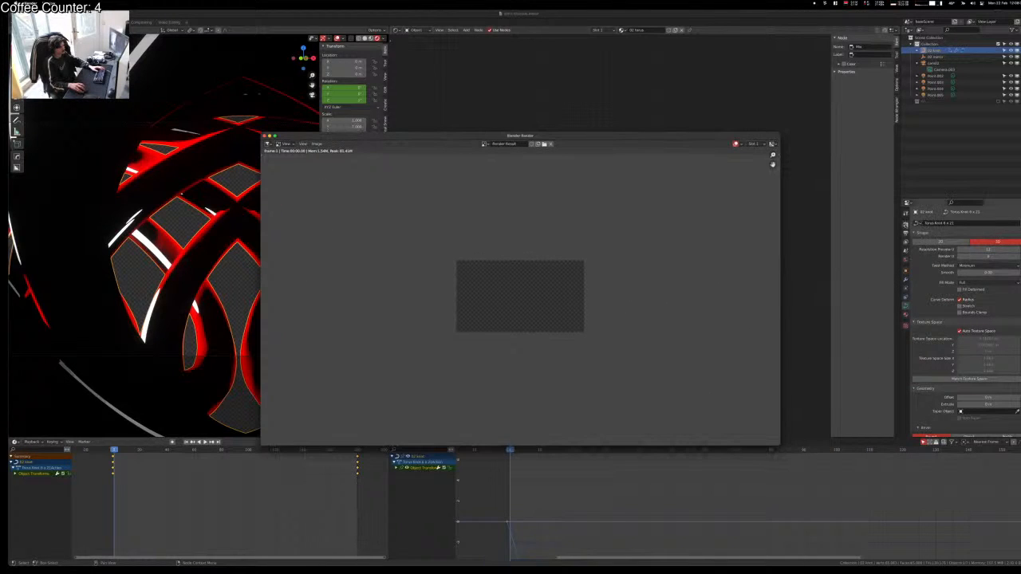
Step: Set the render Resolution scale to 100% in Output properties
{"action": "left_click", "coordinate": [905, 223]}
{"action": "left_click", "coordinate": [907, 232]}
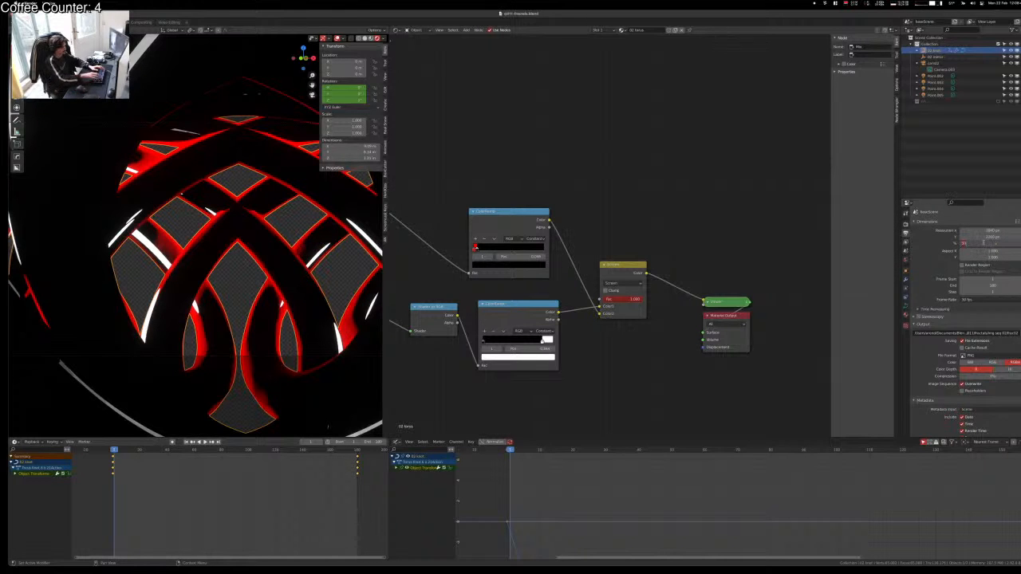
{"action": "type", "text": "100"}
{"action": "key", "text": "Return"}
Step: Delete the old image-sequence strip in Video Editing and save the blend file
{"action": "key", "text": "ctrl+Up"}
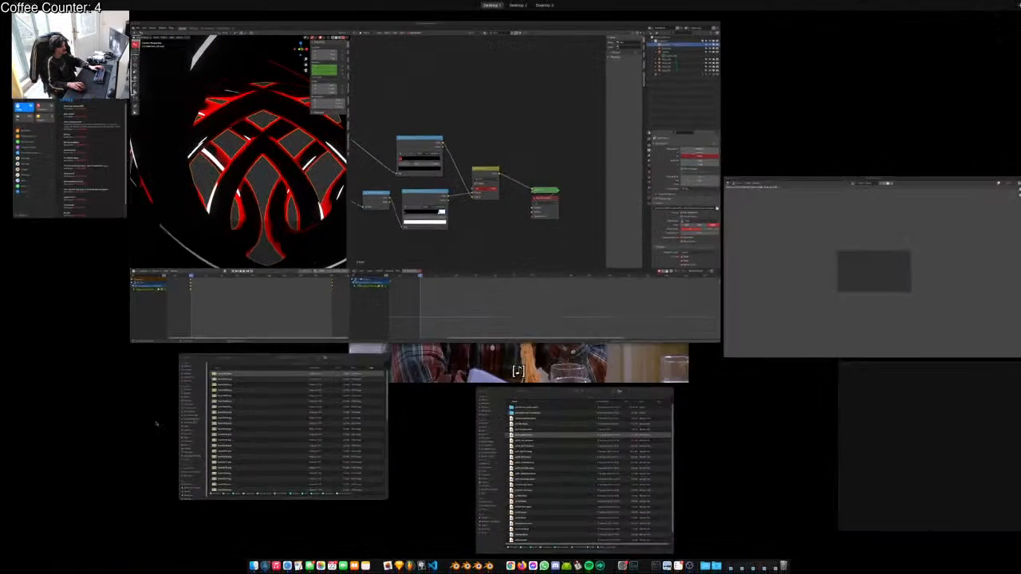
{"action": "key", "text": "ctrl+Up"}
{"action": "left_click", "coordinate": [168, 23]}
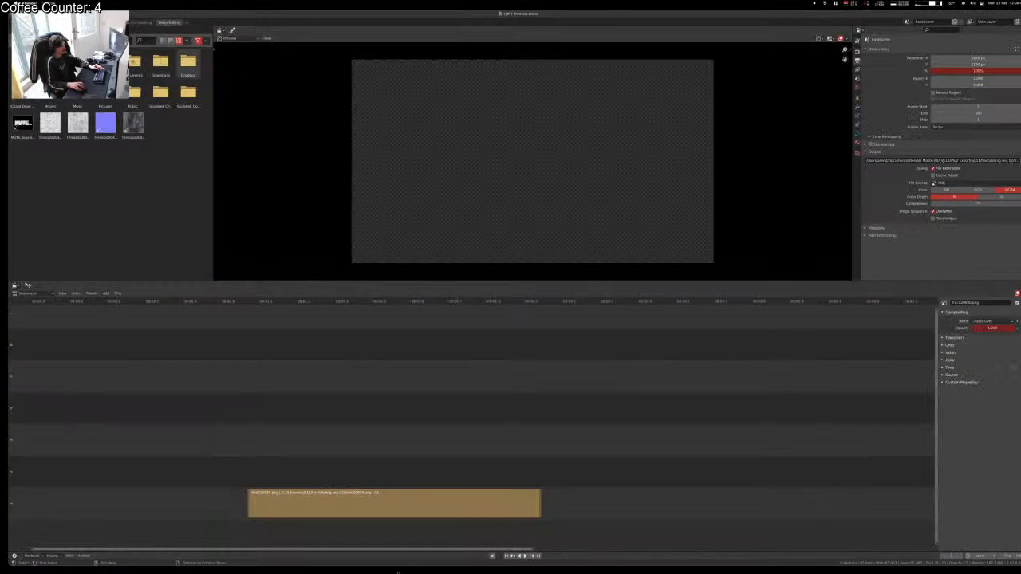
{"action": "left_click", "coordinate": [355, 496]}
{"action": "key", "text": "x"}
{"action": "key", "text": "super+s"}
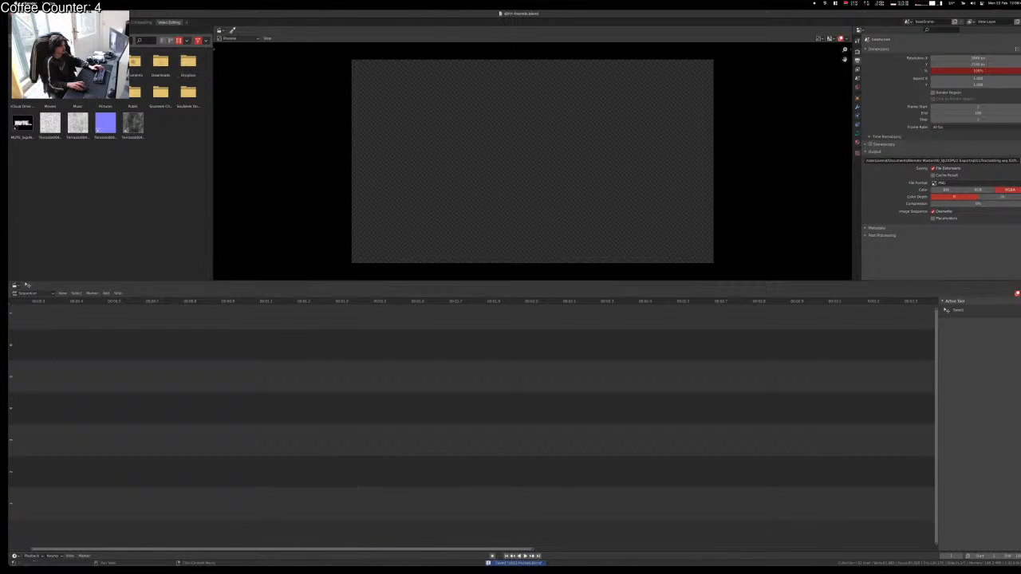
Step: Render frame 1 from the Shading workspace, inspect the lattice tunnel full-screen, then close it
{"action": "left_click", "coordinate": [97, 22]}
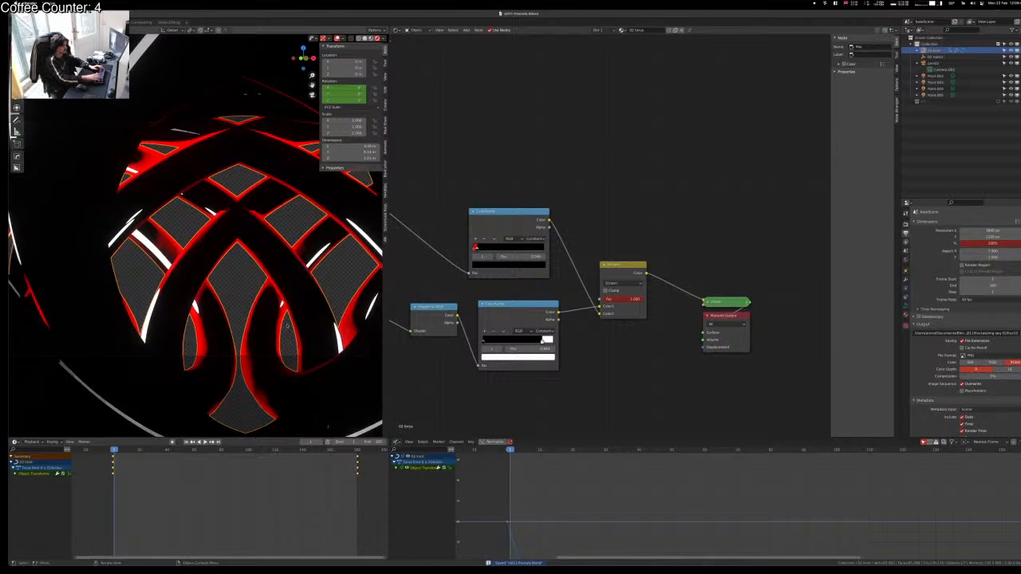
{"action": "key", "text": "F12"}
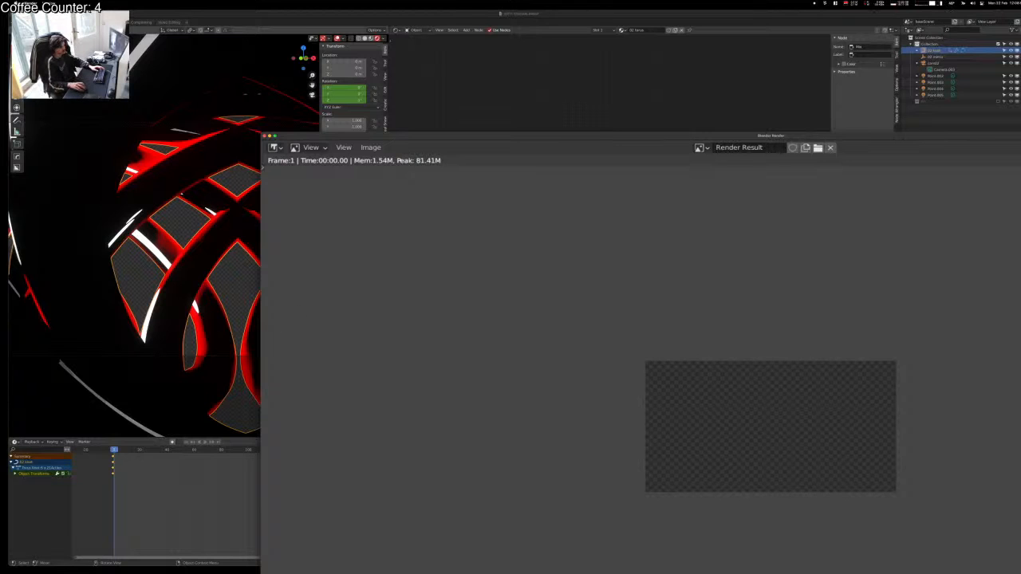
{"action": "scroll", "coordinate": [707, 438], "scroll_direction": "down", "scroll_amount": 3}
{"action": "scroll", "coordinate": [708, 438], "scroll_direction": "up", "scroll_amount": 10}
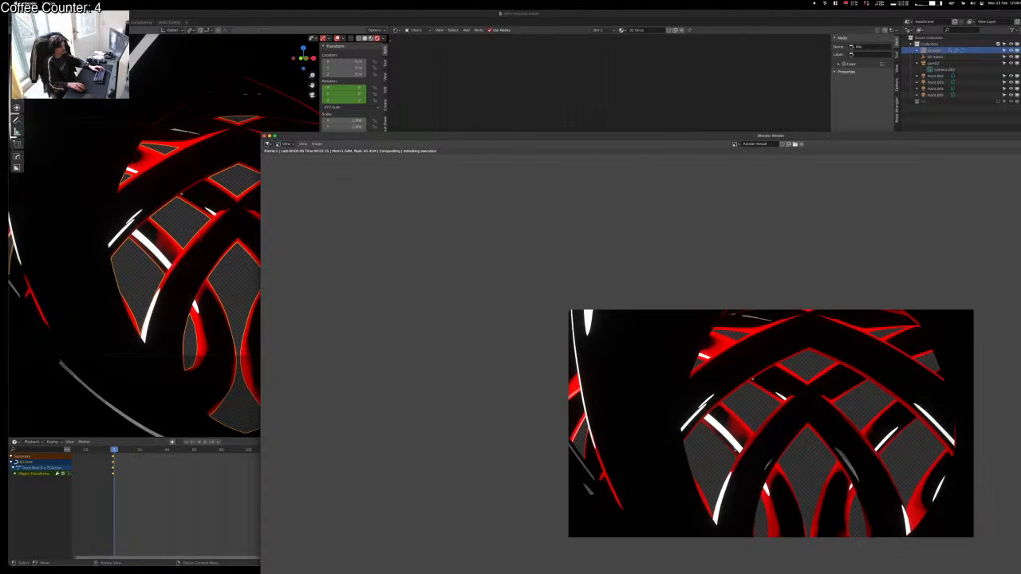
{"action": "scroll", "coordinate": [708, 438], "scroll_direction": "down", "scroll_amount": 3}
{"action": "left_click_drag", "start_coordinate": [449, 138], "coordinate": [397, 119]}
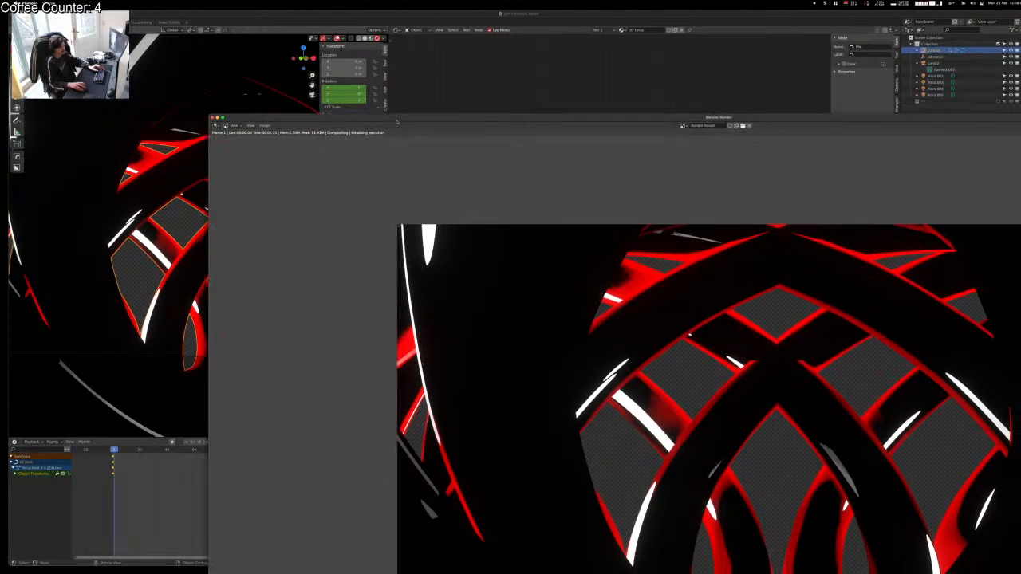
{"action": "double_click", "coordinate": [396, 119]}
{"action": "scroll", "coordinate": [507, 303], "scroll_direction": "up", "scroll_amount": 5}
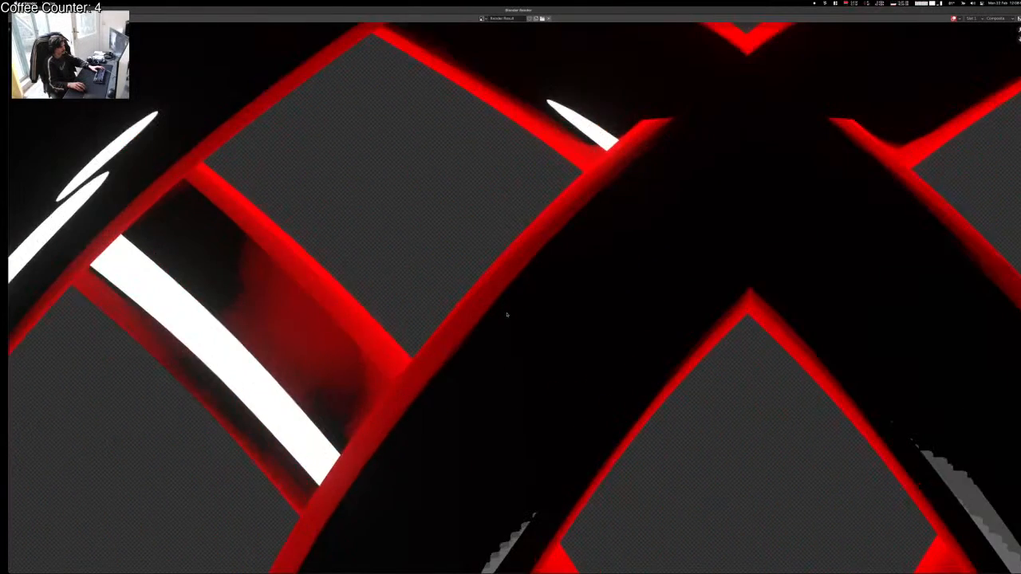
{"action": "scroll", "coordinate": [507, 307], "scroll_direction": "down", "scroll_amount": 4}
{"action": "scroll", "coordinate": [507, 315], "scroll_direction": "down", "scroll_amount": 4}
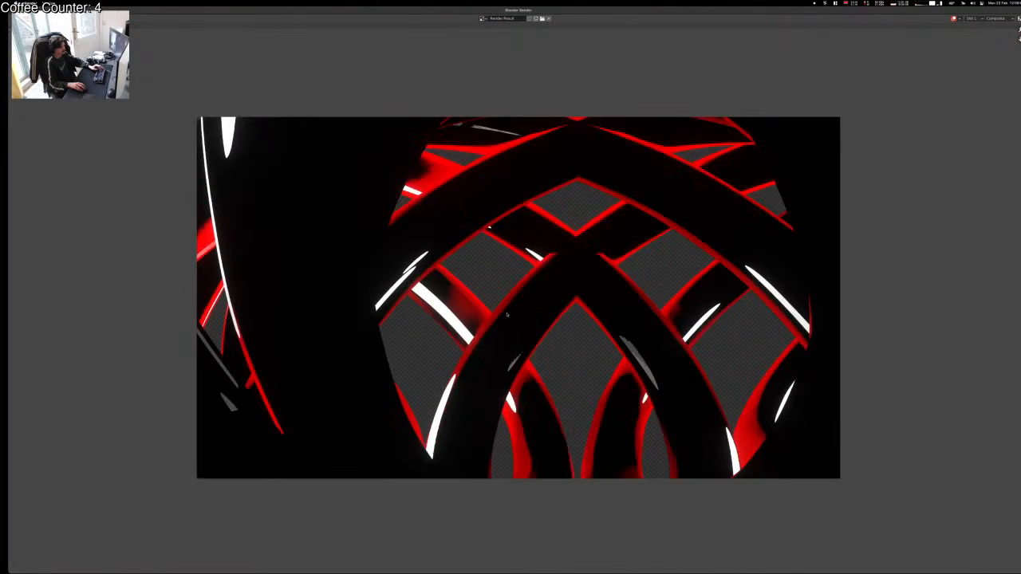
{"action": "scroll", "coordinate": [506, 315], "scroll_direction": "up", "scroll_amount": 1}
{"action": "scroll", "coordinate": [466, 274], "scroll_direction": "up", "scroll_amount": 1}
{"action": "key", "text": "Escape"}
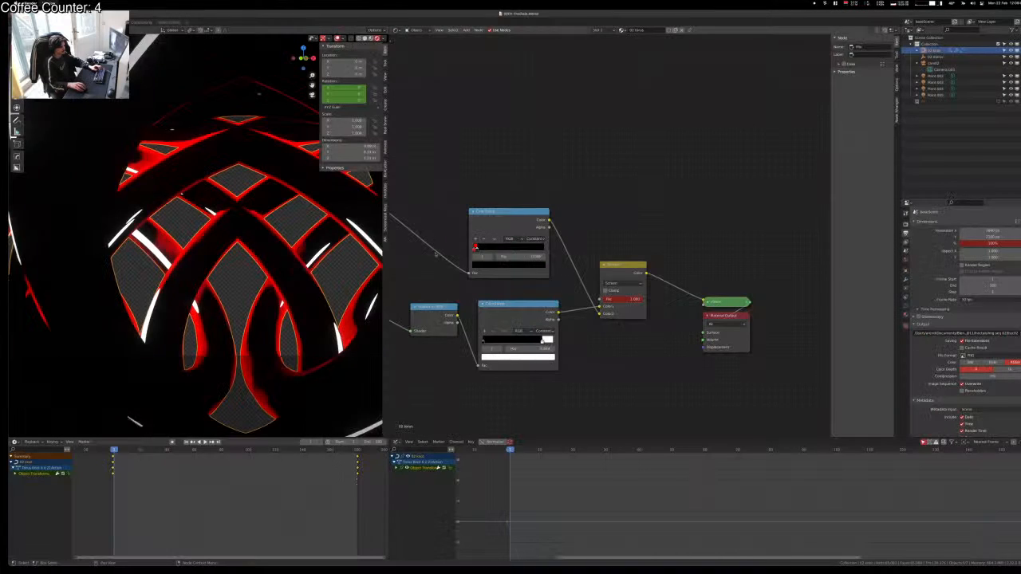
Step: Delete the Denoise node in the Compositing workspace
{"action": "left_click", "coordinate": [141, 21]}
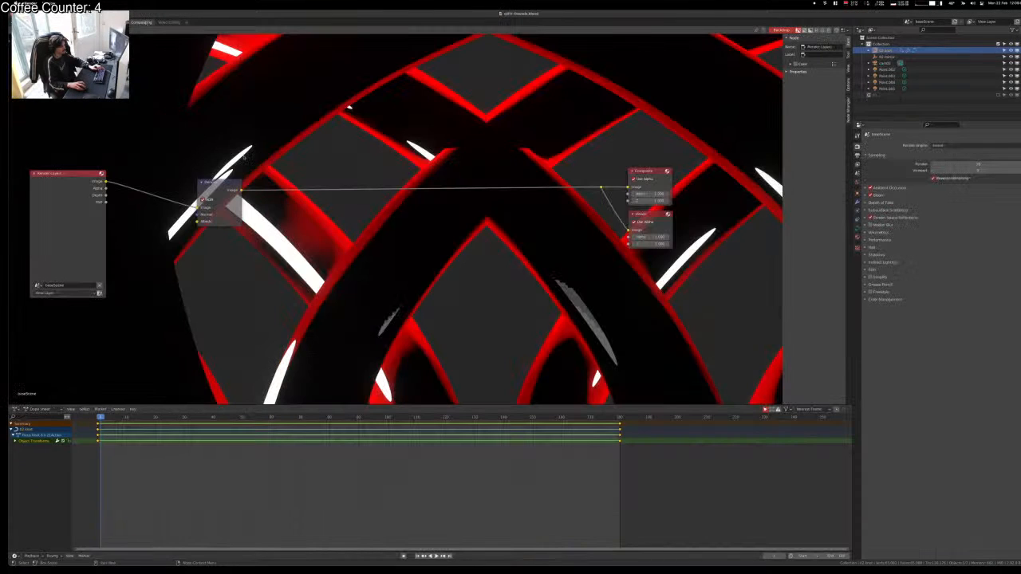
{"action": "left_click", "coordinate": [221, 186]}
{"action": "key", "text": "x"}
Step: Wire Render Layers' image directly to the Viewer and, through a reroute, to the Composite
{"action": "left_click", "coordinate": [103, 188], "text": "ctrl+shift"}
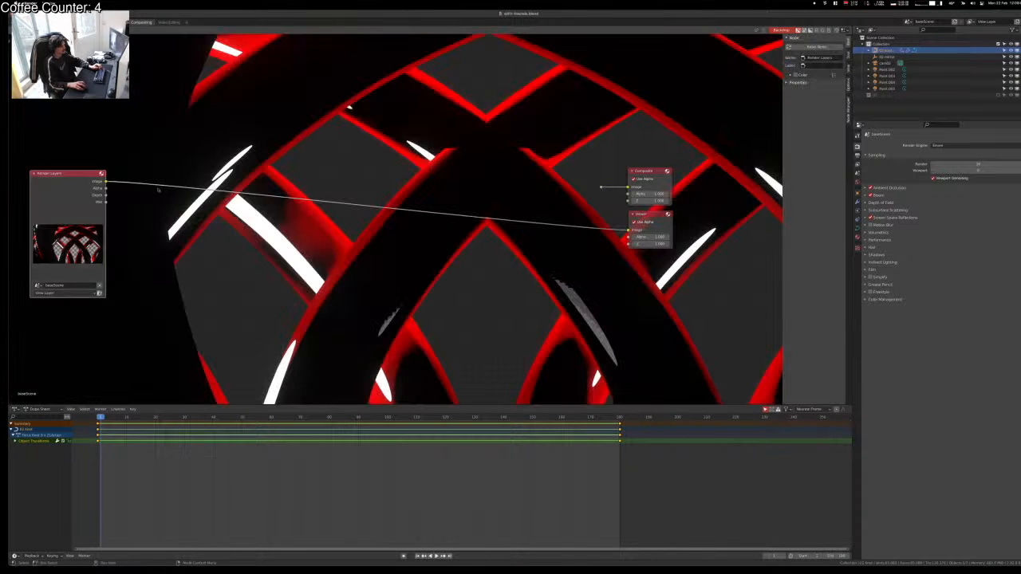
{"action": "right_click_drag", "start_coordinate": [590, 223], "coordinate": [587, 238], "text": "shift"}
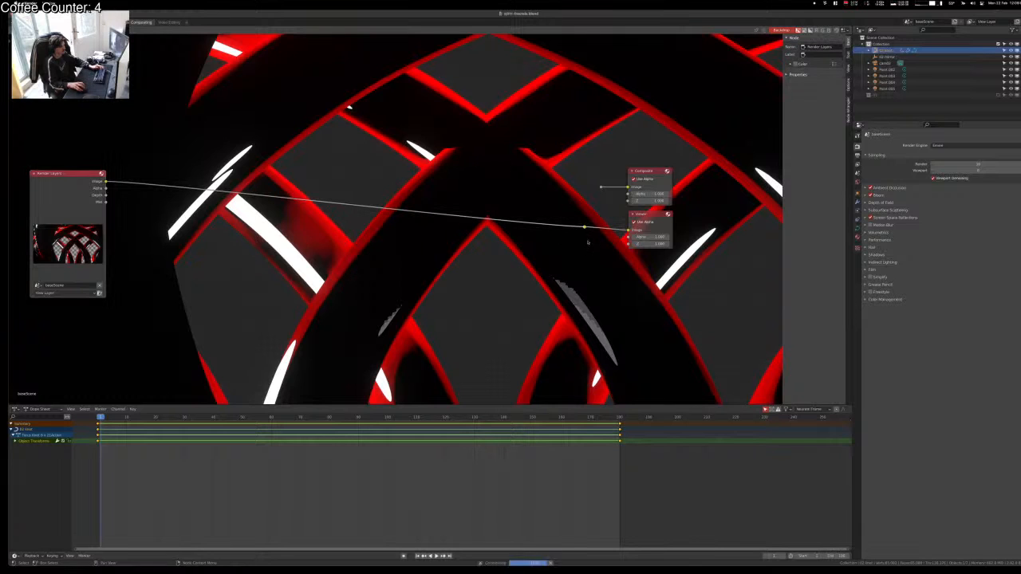
{"action": "right_click_drag", "start_coordinate": [596, 190], "coordinate": [597, 189], "text": "alt"}
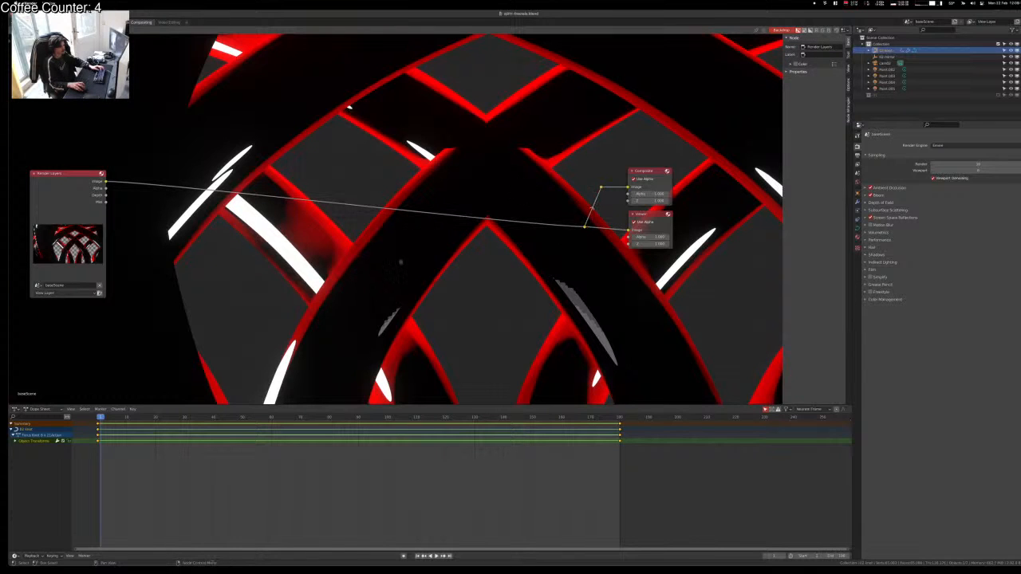
{"action": "scroll", "coordinate": [447, 311], "scroll_direction": "down", "scroll_amount": 2}
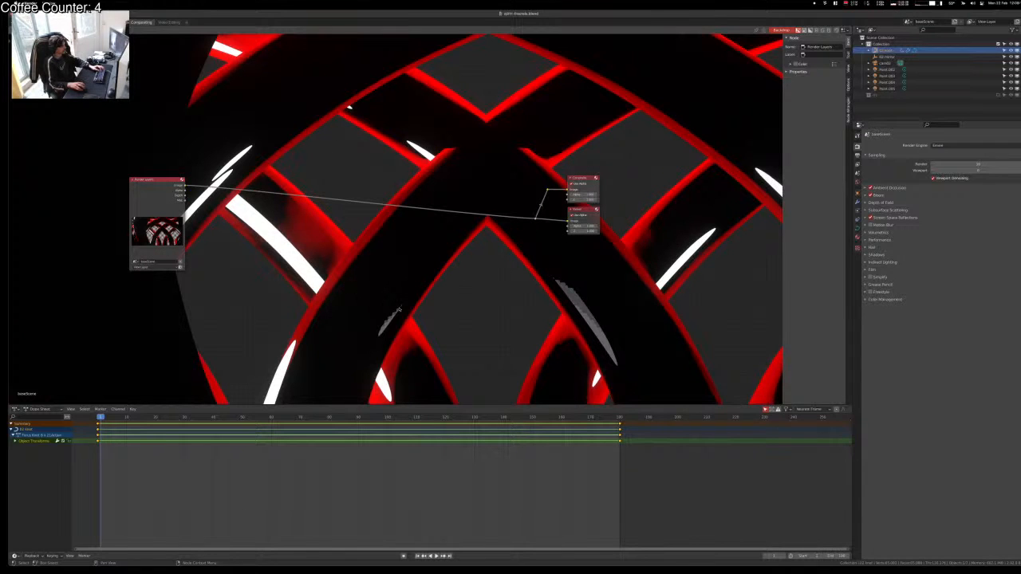
{"action": "key", "text": "v"}
{"action": "key", "text": "v"}
{"action": "key", "text": "v"}
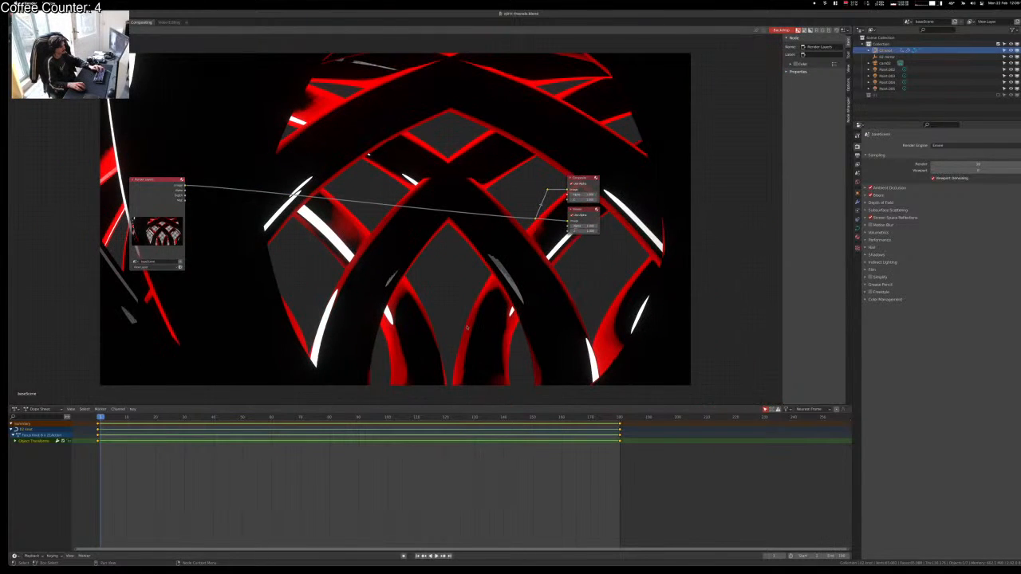
{"action": "key", "text": "shift+a"}
Step: Insert a Lens Distortion node between Render Layers and Composite with Dispersion 1.000
{"action": "type", "text": "s"}
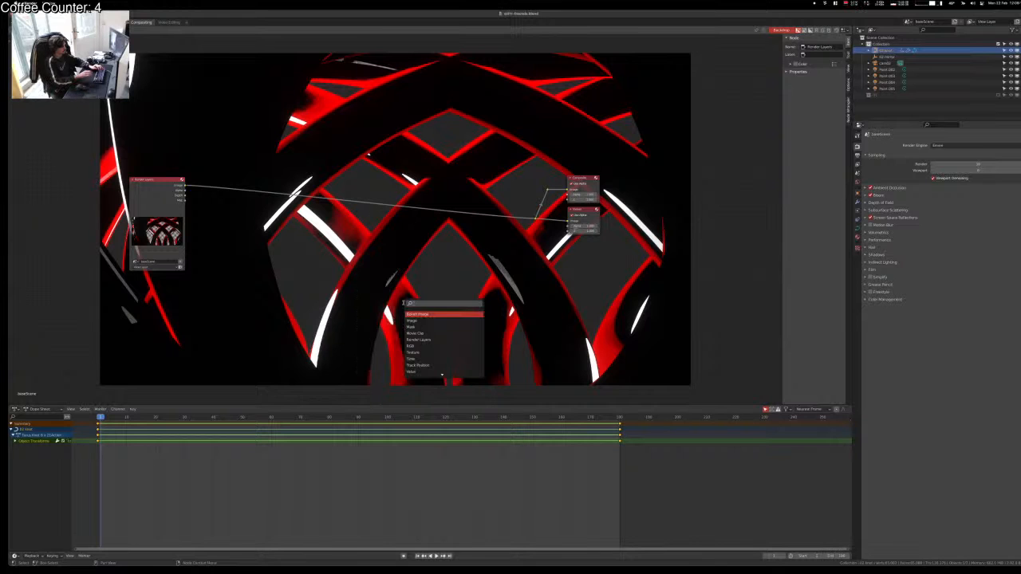
{"action": "type", "text": "lens d"}
{"action": "key", "text": "Return"}
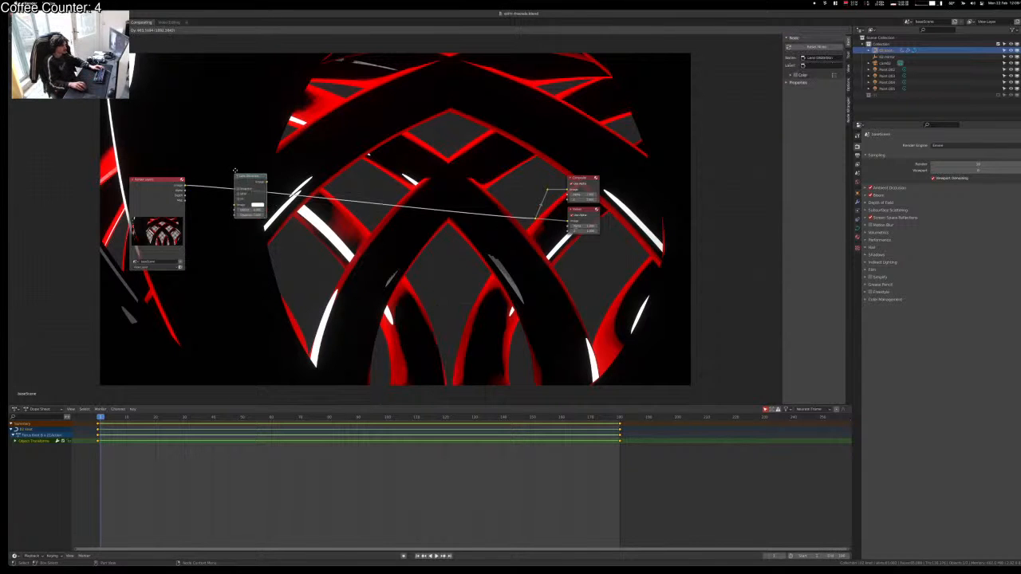
{"action": "left_click", "coordinate": [233, 163]}
{"action": "scroll", "coordinate": [211, 192], "scroll_direction": "up", "scroll_amount": 2}
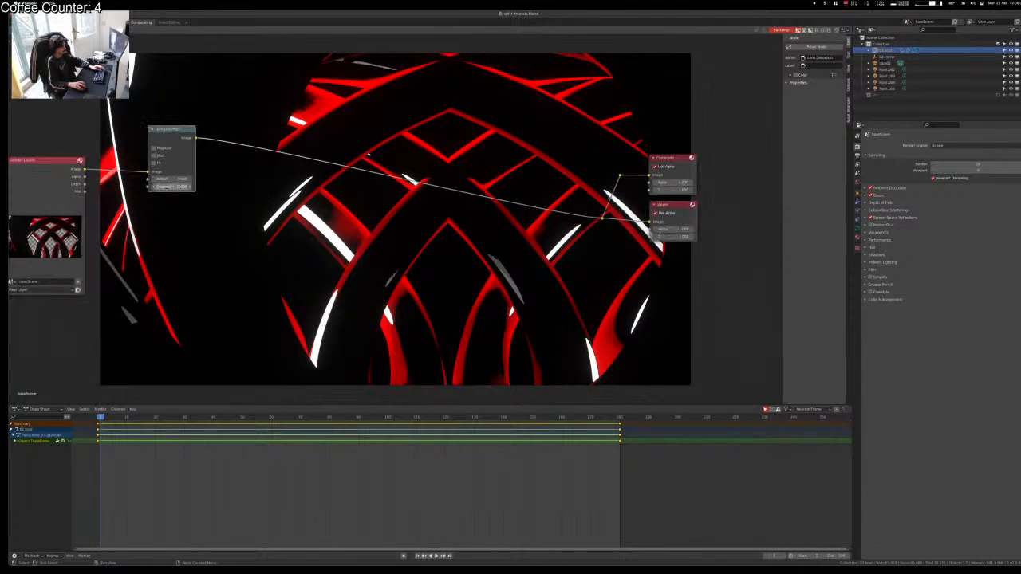
{"action": "key", "text": "Return"}
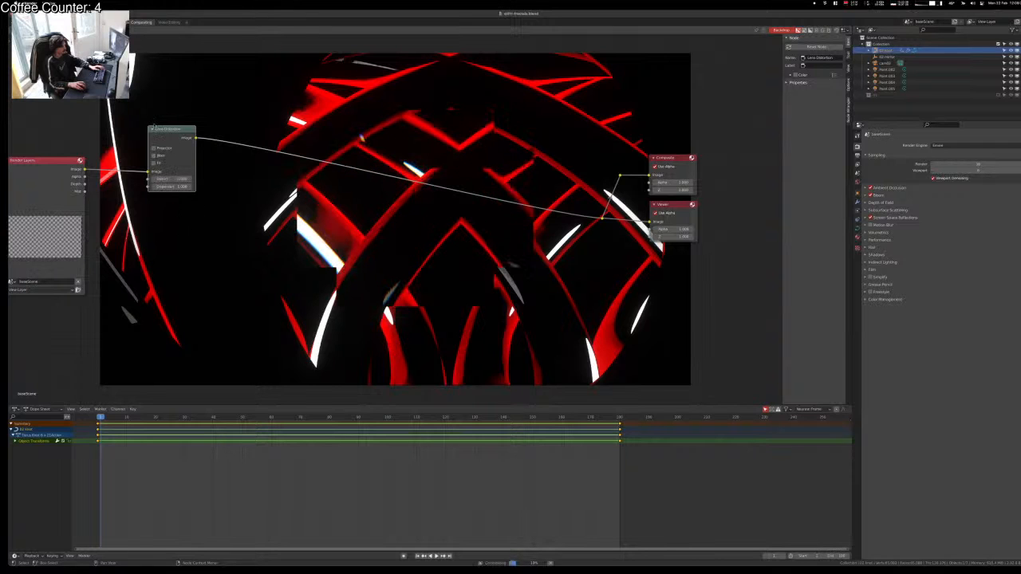
Step: Toggle Projector mode on and off and test Dispersion values of 0 and 0.02
{"action": "left_click", "coordinate": [154, 148]}
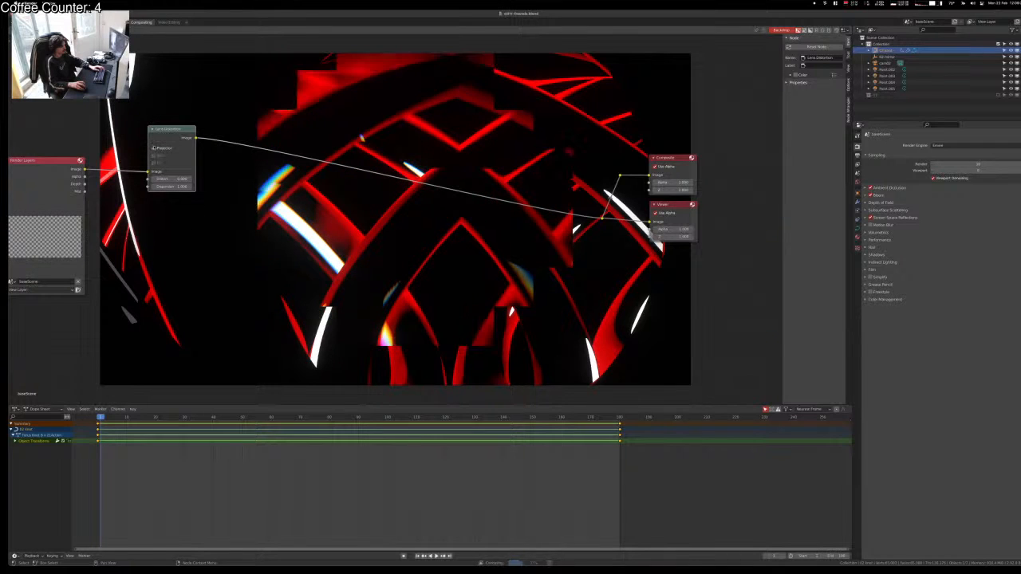
{"action": "left_click", "coordinate": [249, 200]}
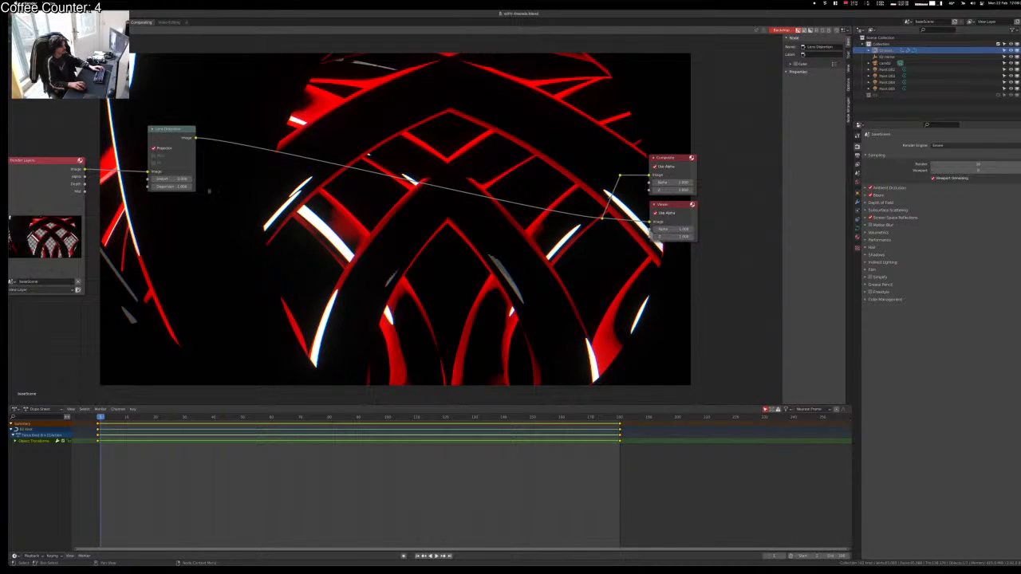
{"action": "left_click", "coordinate": [154, 148]}
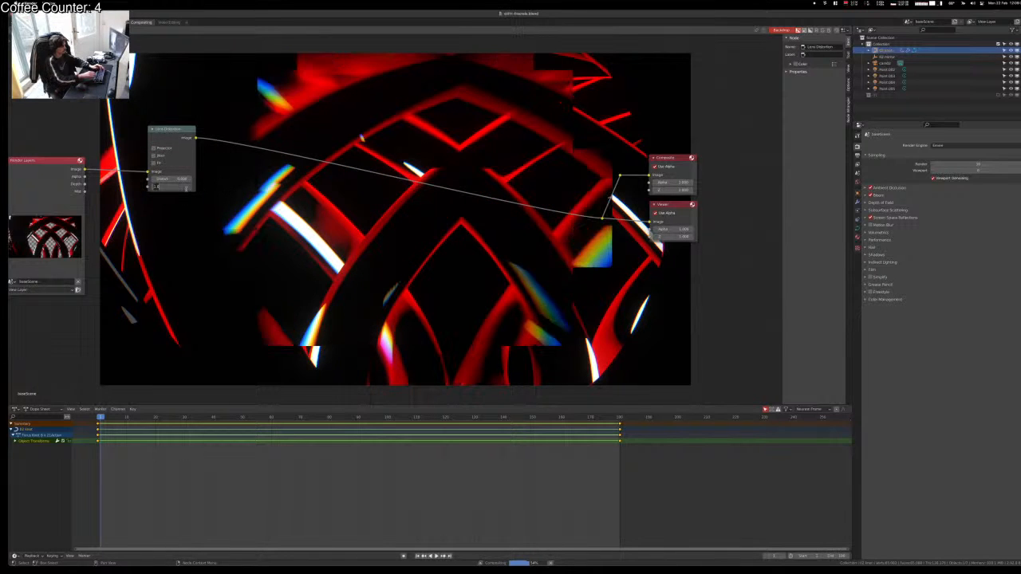
{"action": "key", "text": "Return"}
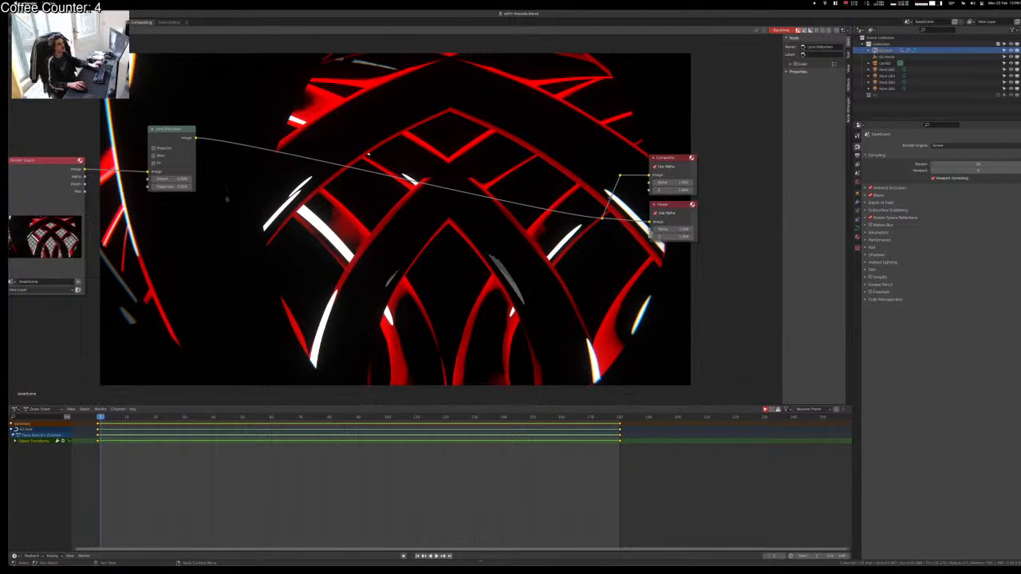
{"action": "double_click", "coordinate": [174, 184]}
{"action": "type", "text": "0.02"}
{"action": "key", "text": "Tab"}
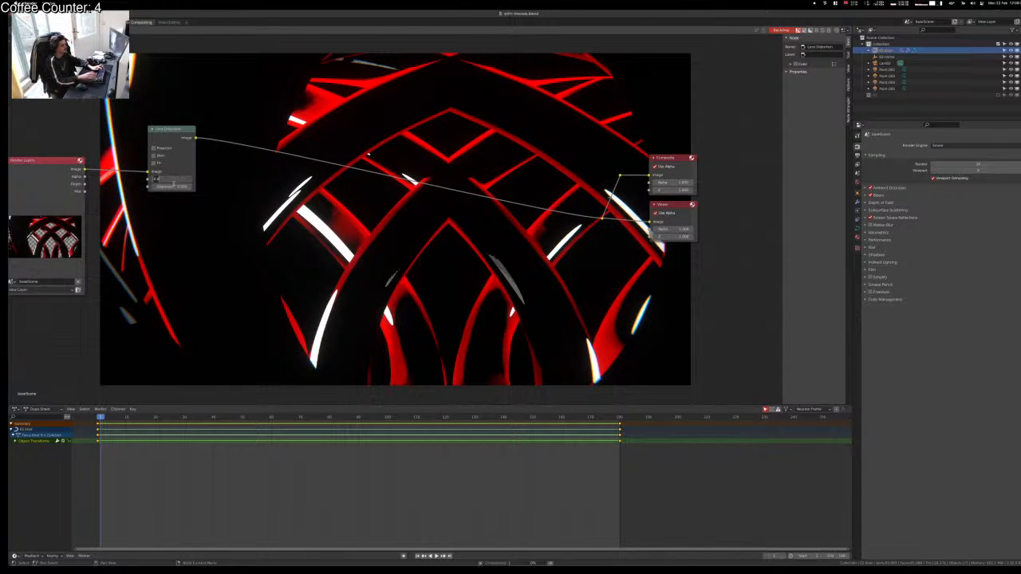
{"action": "type", "text": "0.0"}
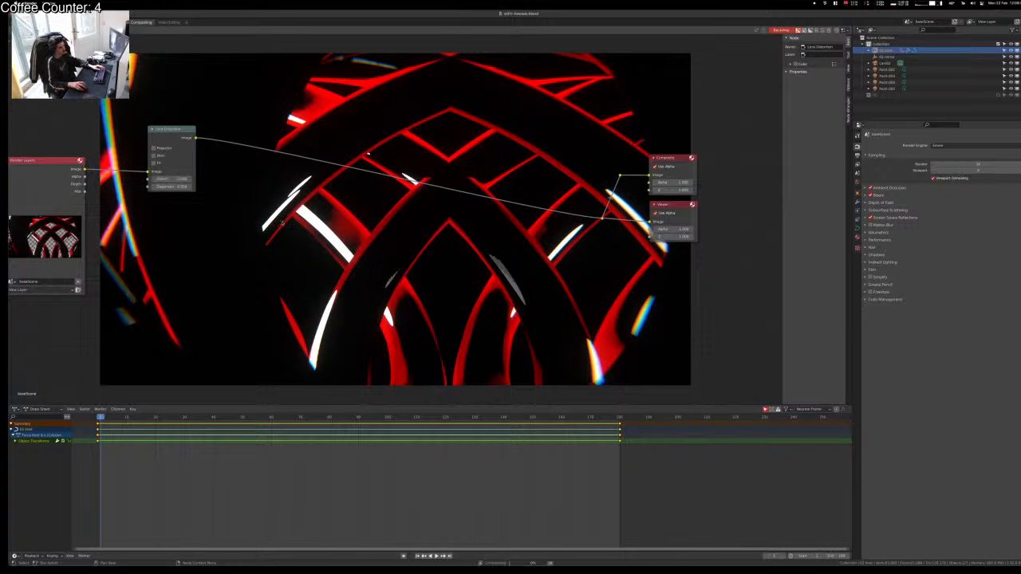
Step: Enable Projector mode on the Lens Distortion with the full Dispersion of 1.000
{"action": "double_click", "coordinate": [169, 185]}
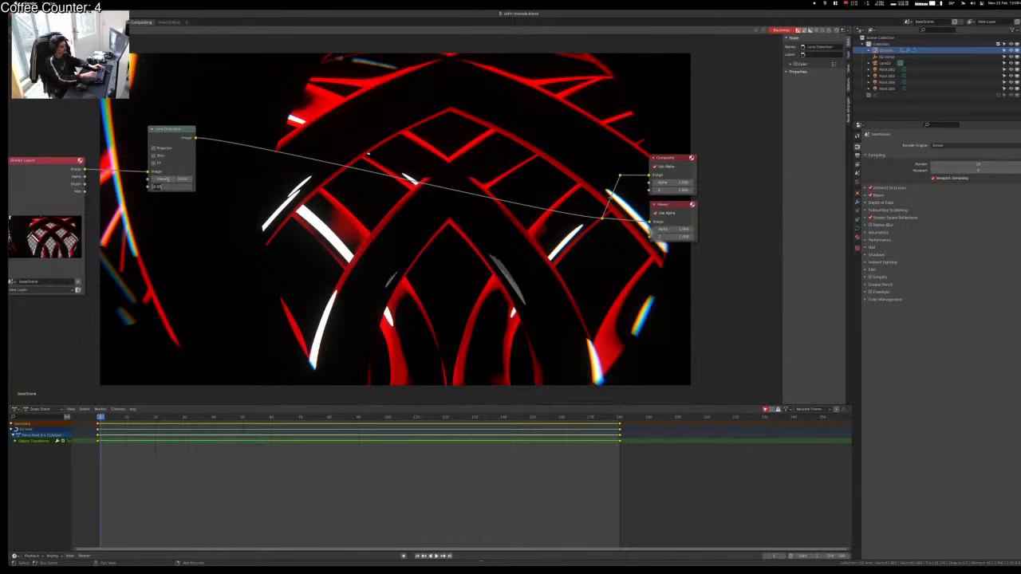
{"action": "key", "text": "Tab"}
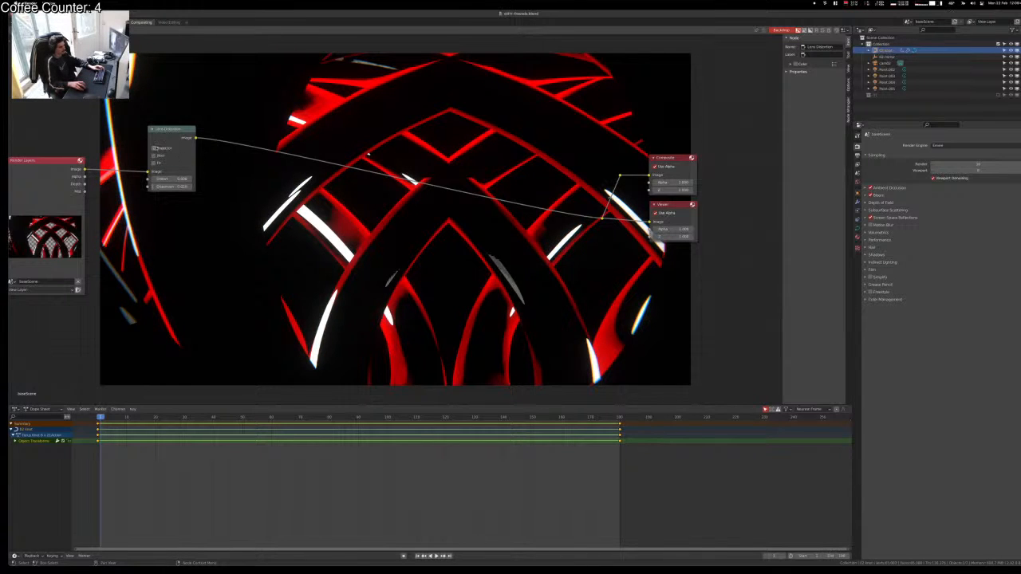
{"action": "left_click", "coordinate": [154, 148]}
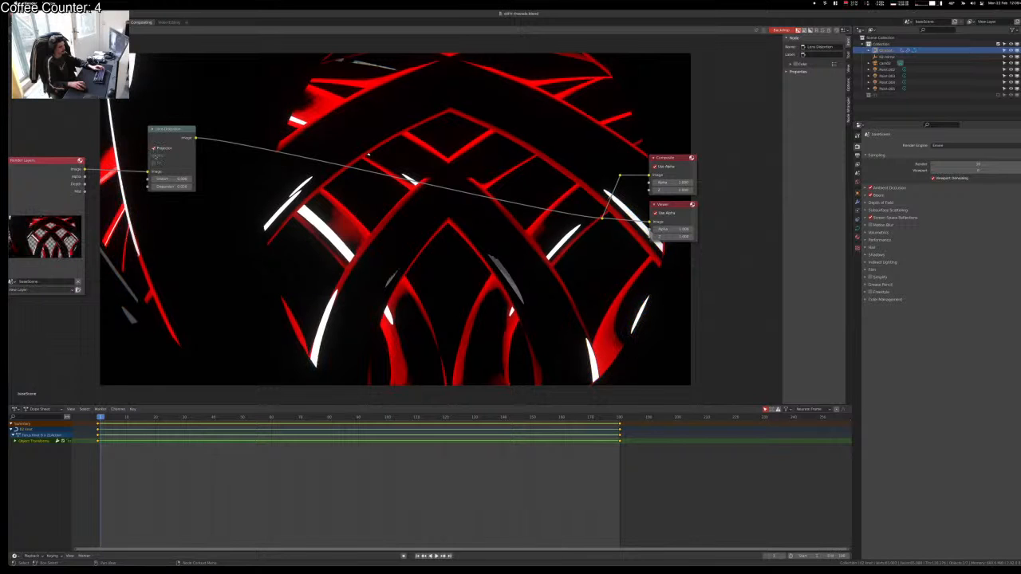
{"action": "key", "text": "Return"}
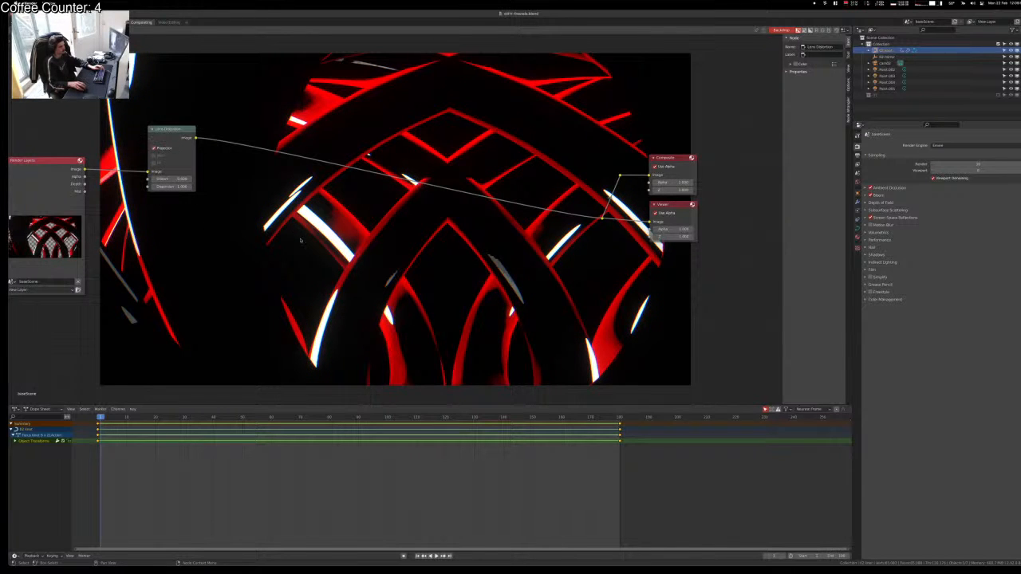
{"action": "scroll", "coordinate": [300, 240], "scroll_direction": "up", "scroll_amount": 2}
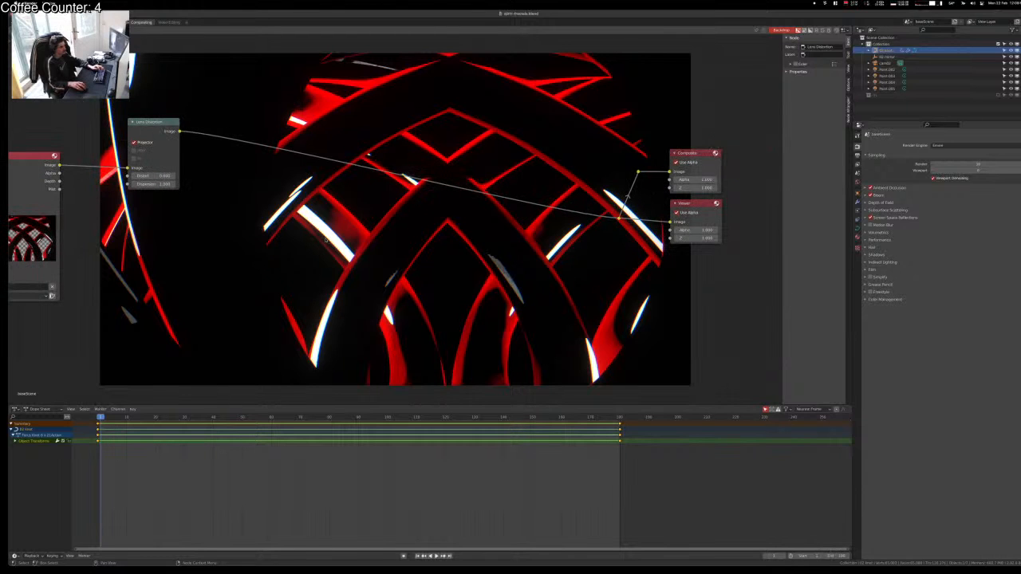
Step: Turn off Projector and give the Lens Distortion 0.020 Dispersion with Jitter enabled
{"action": "left_click", "coordinate": [164, 144]}
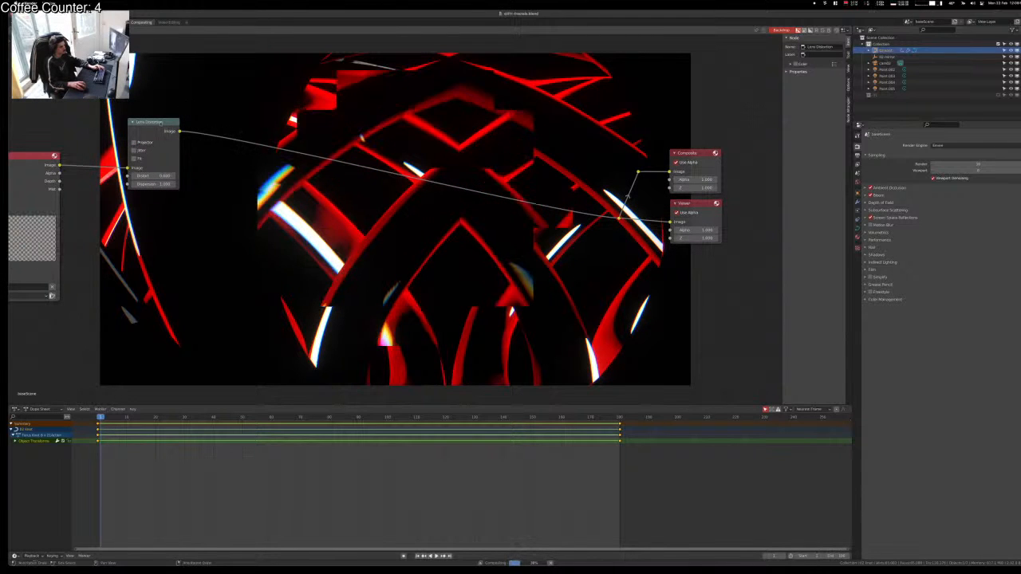
{"action": "key", "text": "shift+d"}
{"action": "left_click", "coordinate": [234, 117]}
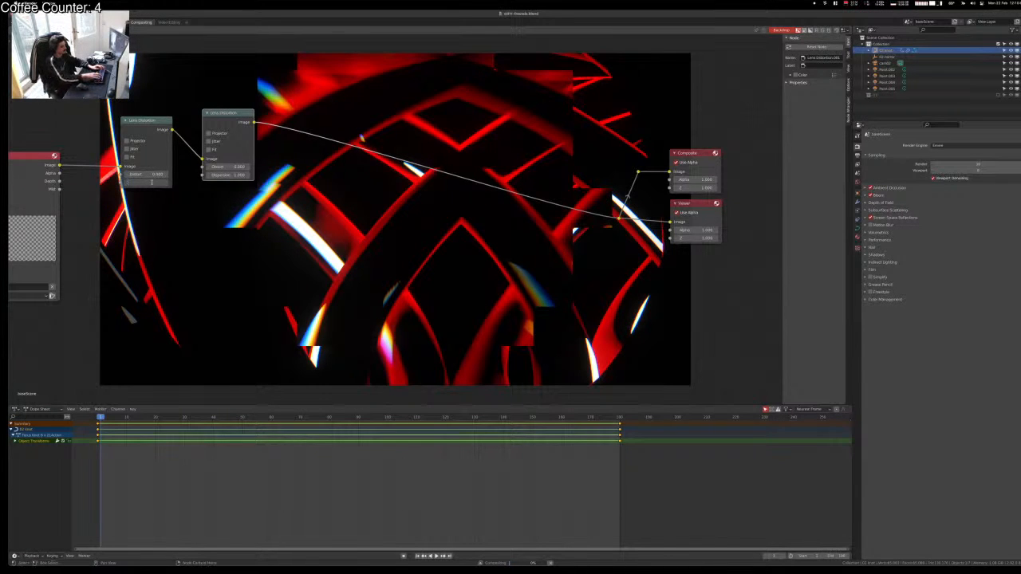
{"action": "type", "text": "0.02"}
{"action": "key", "text": "Return"}
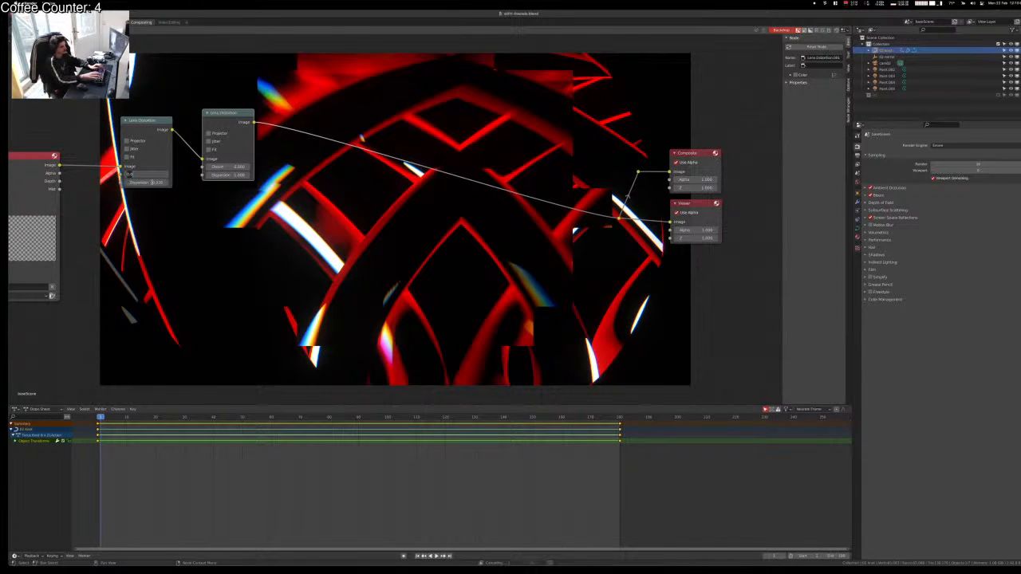
{"action": "left_click", "coordinate": [130, 149]}
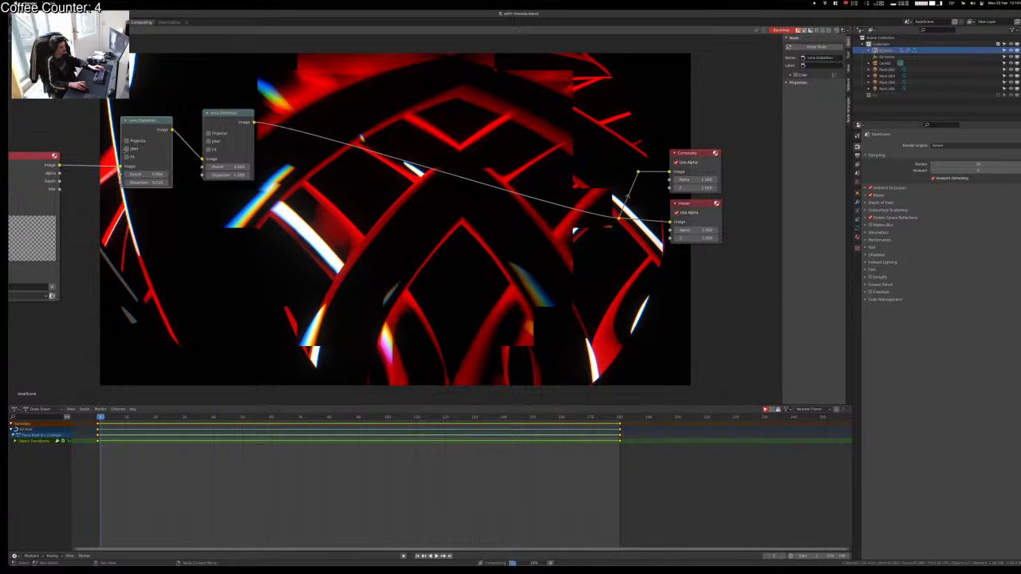
Step: Remove the duplicate node, reroute the distortion into the Viewer, and link Render Layers Alpha to Viewer Alpha
{"action": "left_click", "coordinate": [230, 113]}
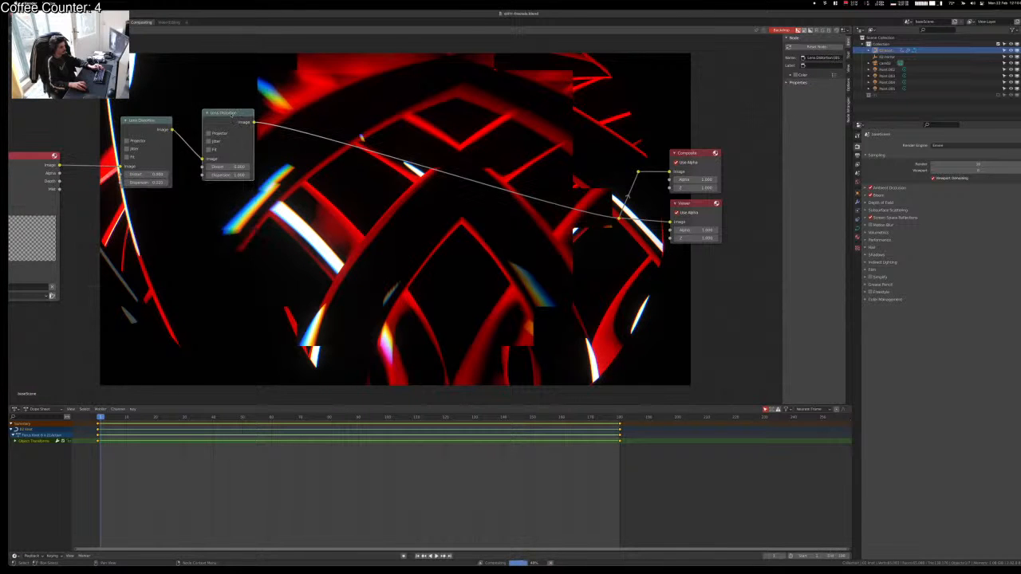
{"action": "key", "text": "ctrl+x"}
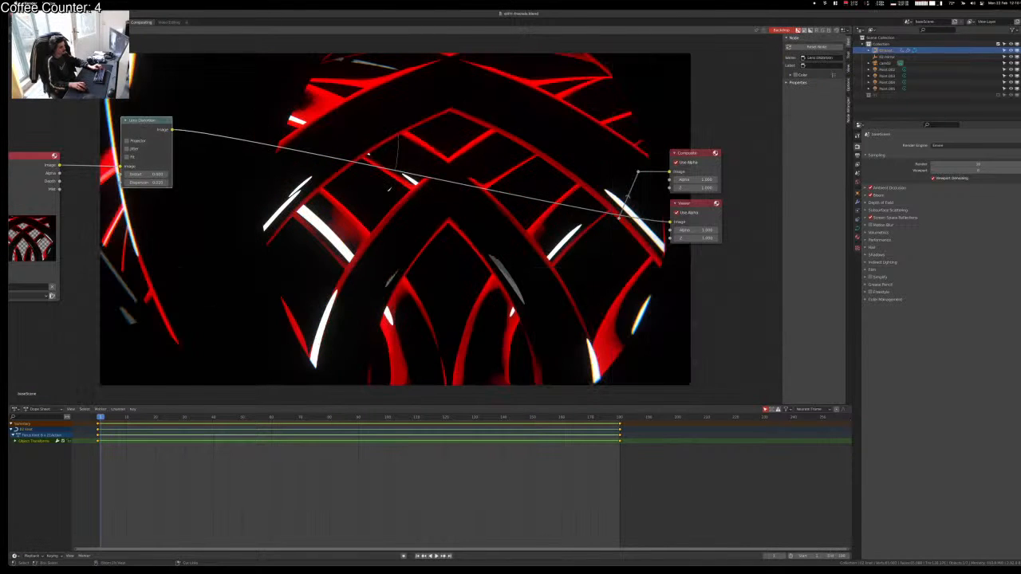
{"action": "right_click_drag", "start_coordinate": [390, 189], "coordinate": [382, 206], "text": "ctrl"}
{"action": "mouse_move", "coordinate": [175, 132]}
{"action": "right_mouse_down", "text": "alt"}
{"action": "mouse_move", "coordinate": [590, 196]}
{"action": "mouse_move", "coordinate": [611, 210]}
{"action": "right_mouse_up", "text": "alt"}
{"action": "right_click_drag", "start_coordinate": [621, 221], "coordinate": [679, 235], "text": "alt"}
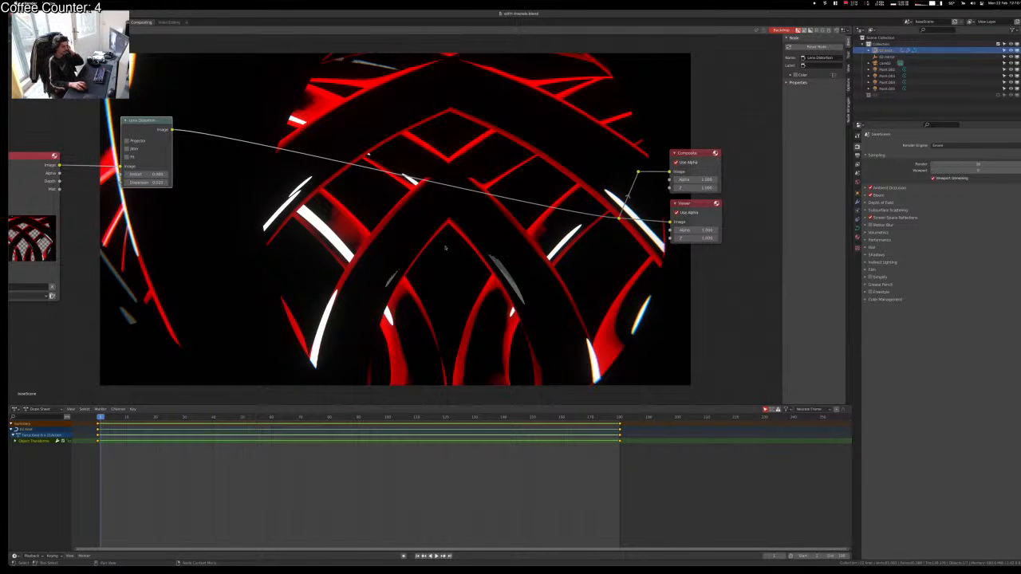
{"action": "left_click", "coordinate": [340, 247]}
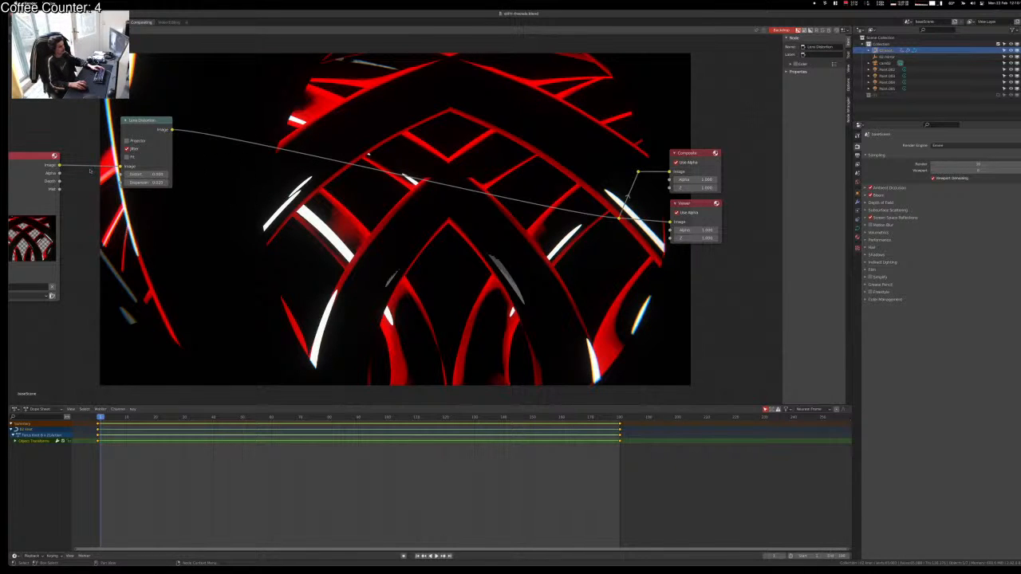
{"action": "left_click_drag", "start_coordinate": [59, 174], "coordinate": [671, 230]}
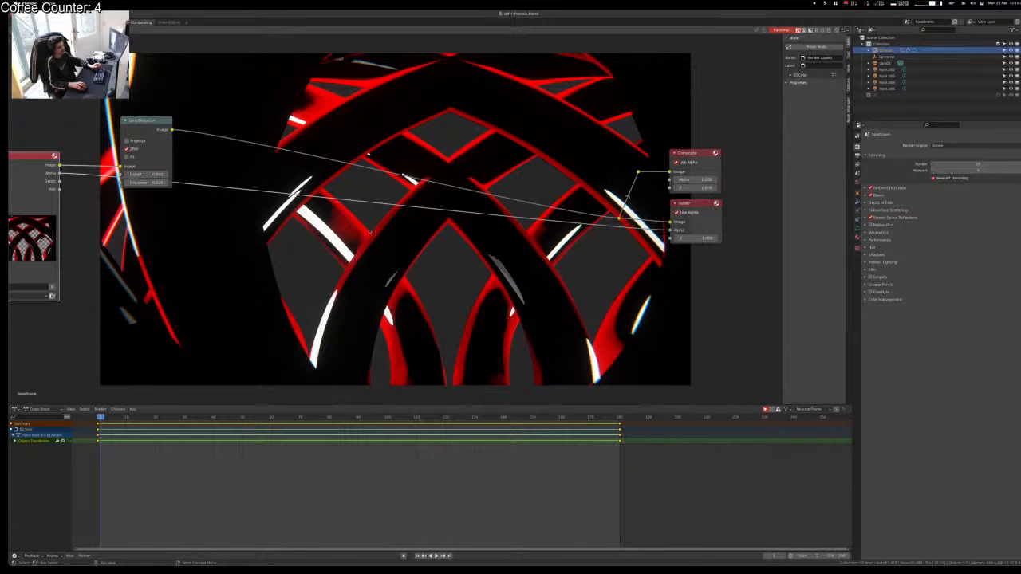
Step: Return to the Shading workspace with the tunnel view and material nodes, and play the animation
{"action": "left_click", "coordinate": [238, 166]}
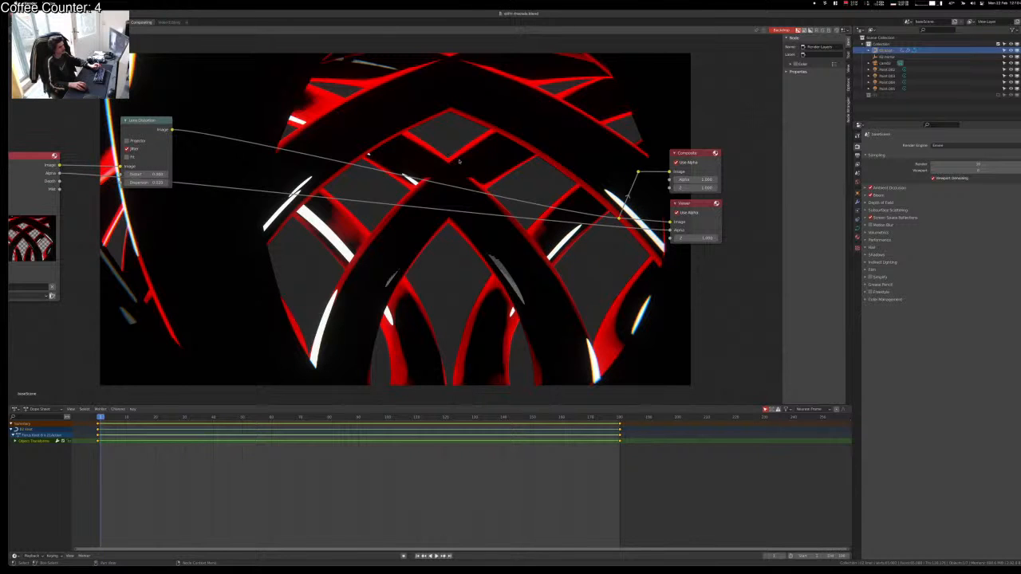
{"action": "scroll", "coordinate": [482, 250], "scroll_direction": "down", "scroll_amount": 2}
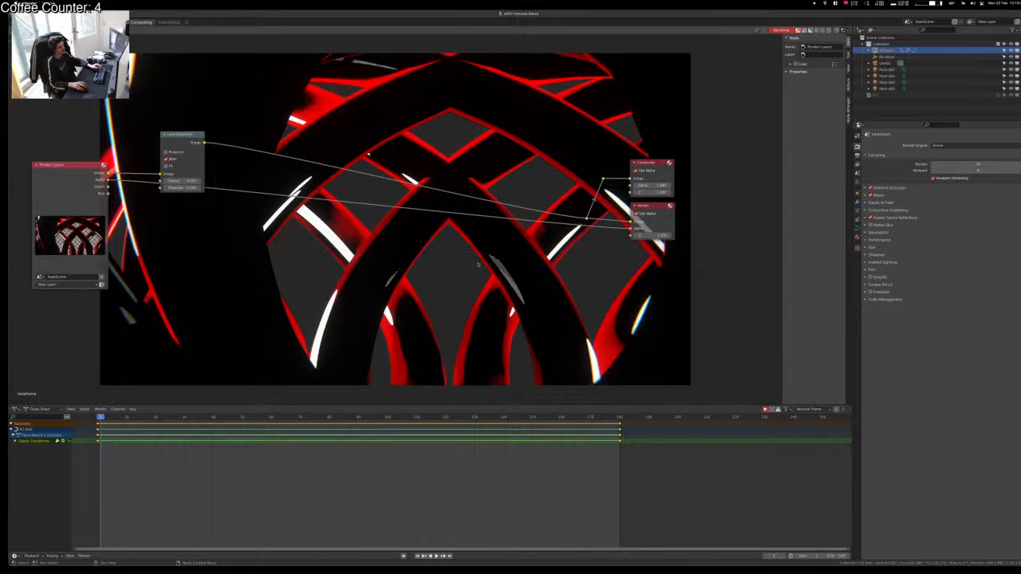
{"action": "left_click", "coordinate": [102, 22]}
{"action": "key", "text": "space"}
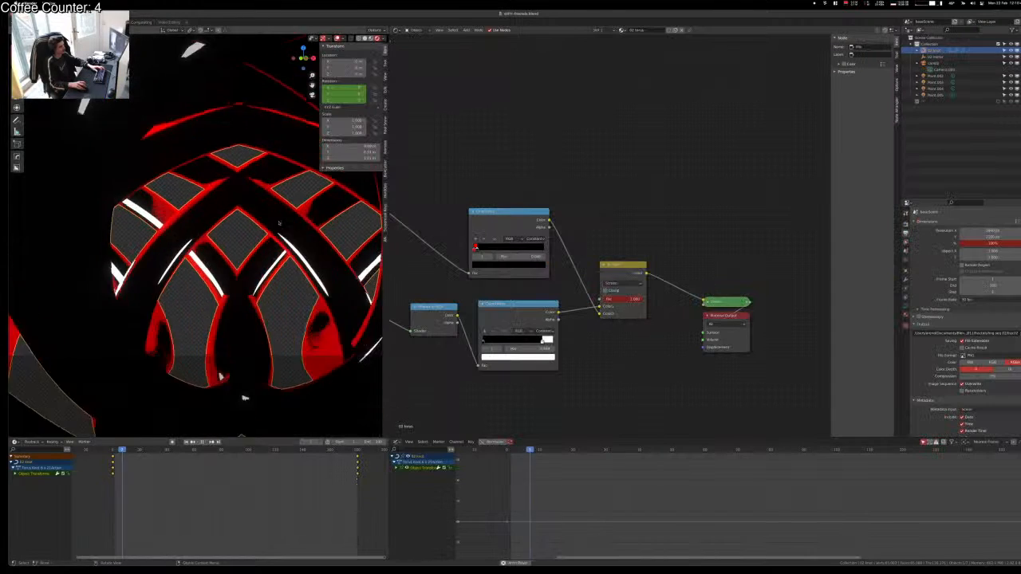
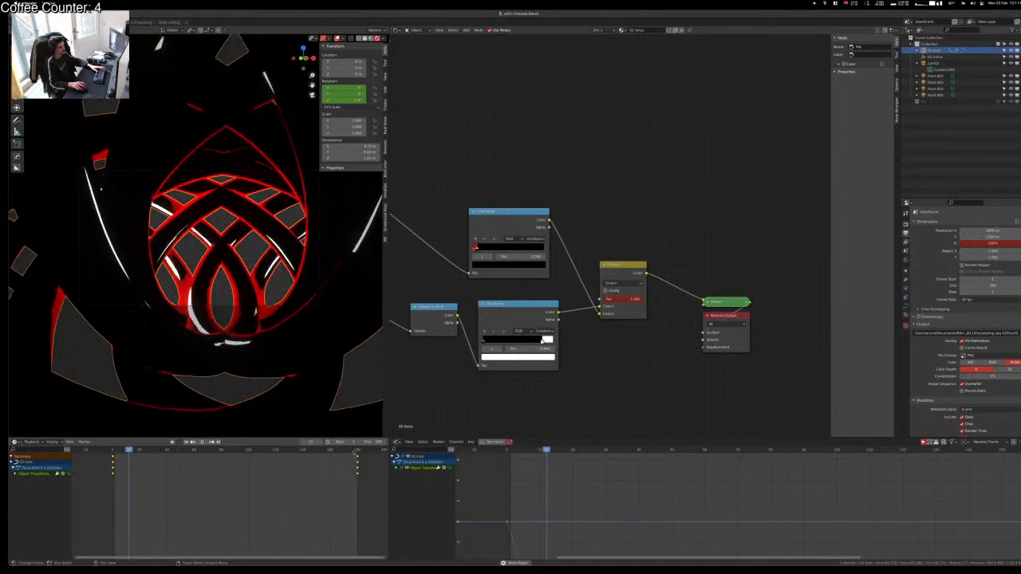
Step: Save, then move the second ColorRamp's white stop left to position 0.023
{"action": "key", "text": "ctrl+s"}
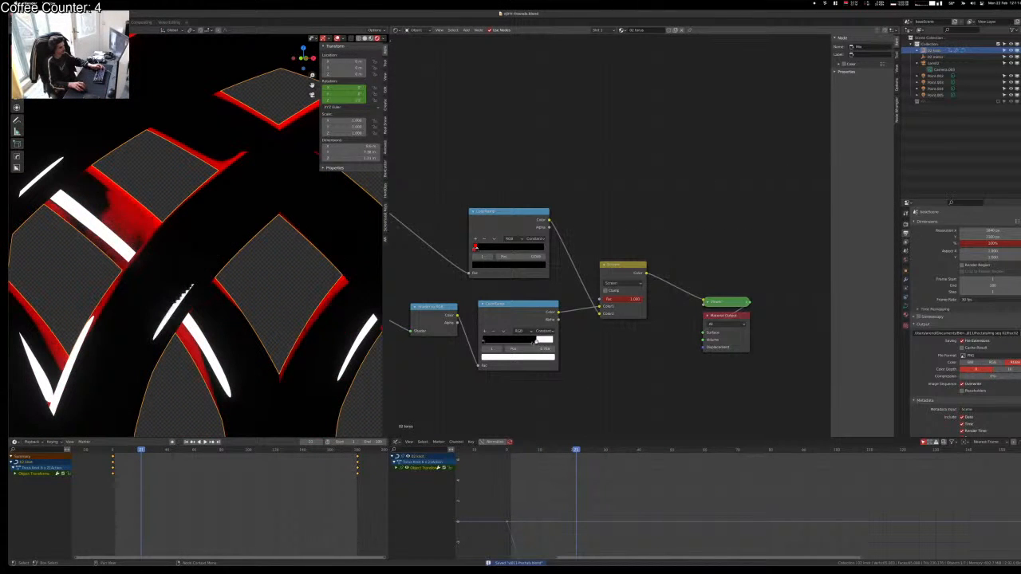
{"action": "left_click_drag", "start_coordinate": [537, 340], "coordinate": [484, 340]}
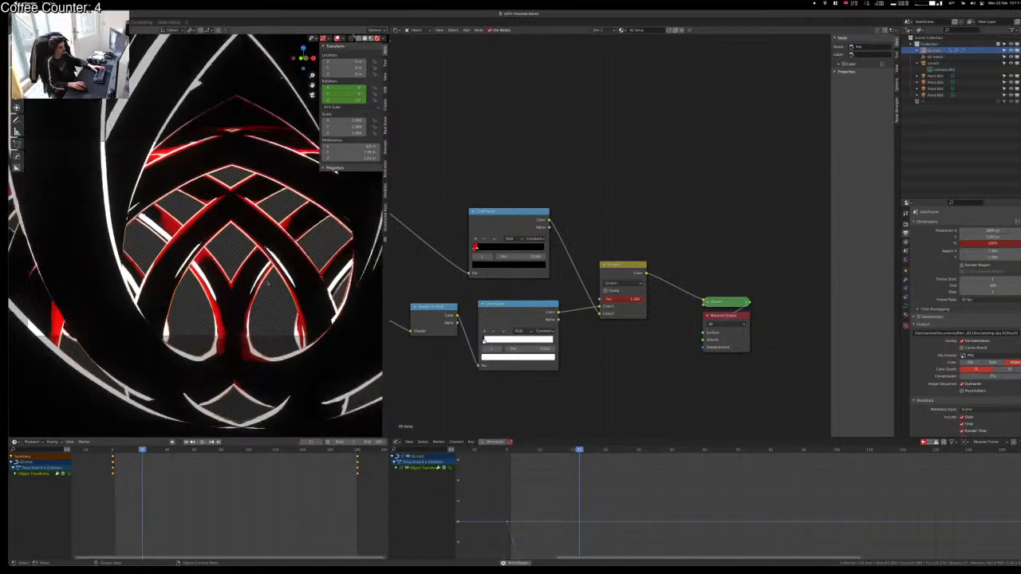
{"action": "scroll", "coordinate": [485, 369], "scroll_direction": "up", "scroll_amount": 4}
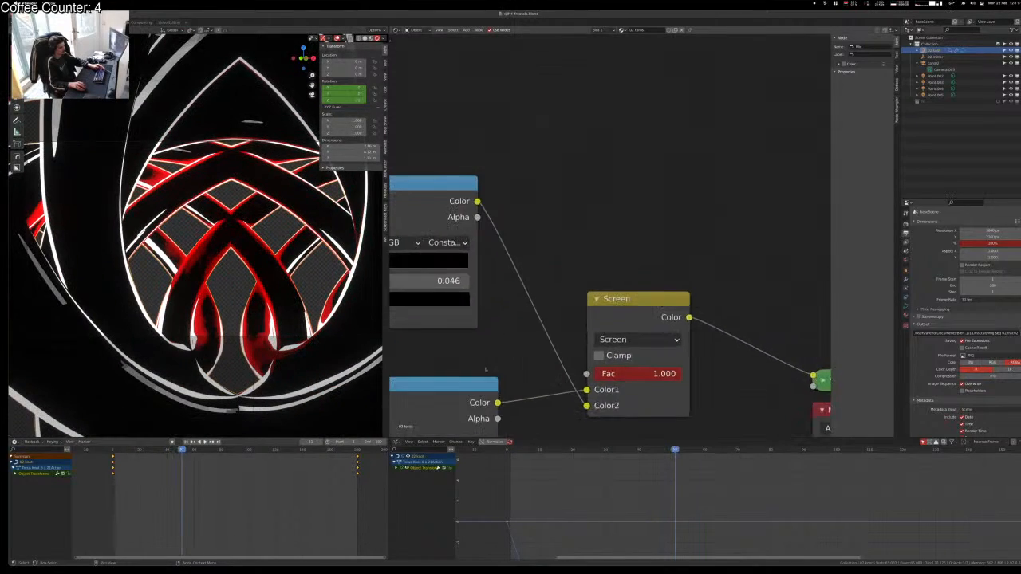
{"action": "middle_click_drag", "start_coordinate": [485, 369], "coordinate": [623, 220]}
{"action": "left_click_drag", "start_coordinate": [471, 317], "coordinate": [472, 318]}
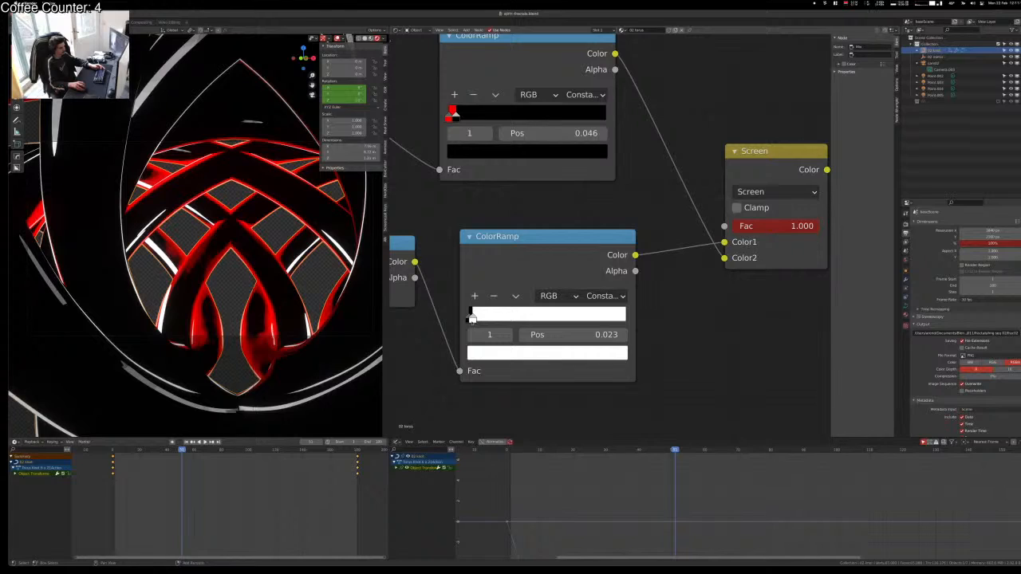
Step: Play the flythrough, render a still frame, then select the Lens Distortion node in Compositing
{"action": "left_click", "coordinate": [307, 276]}
{"action": "key", "text": "space"}
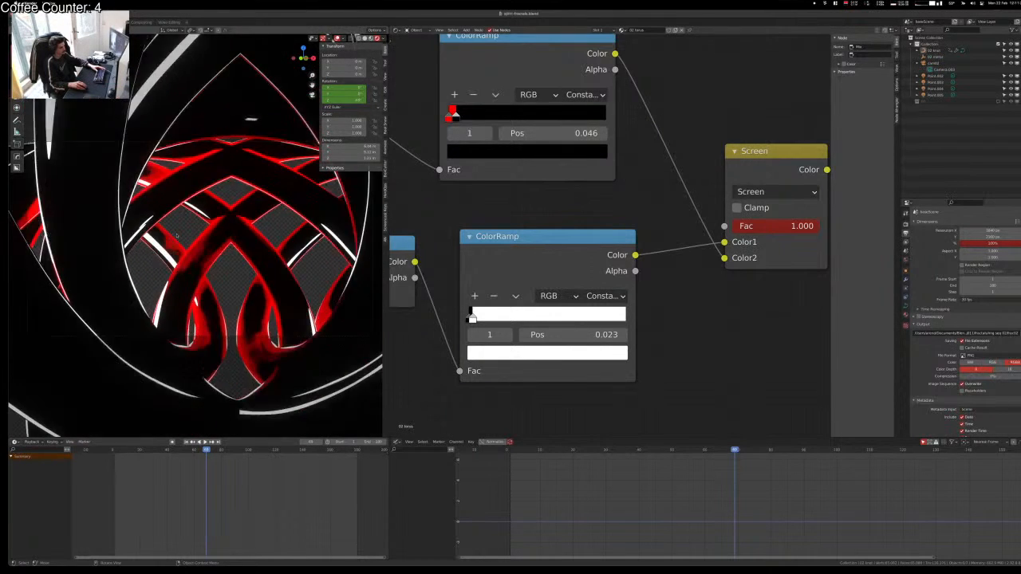
{"action": "scroll", "coordinate": [176, 236], "scroll_direction": "up", "scroll_amount": 4}
{"action": "scroll", "coordinate": [177, 236], "scroll_direction": "down", "scroll_amount": 6}
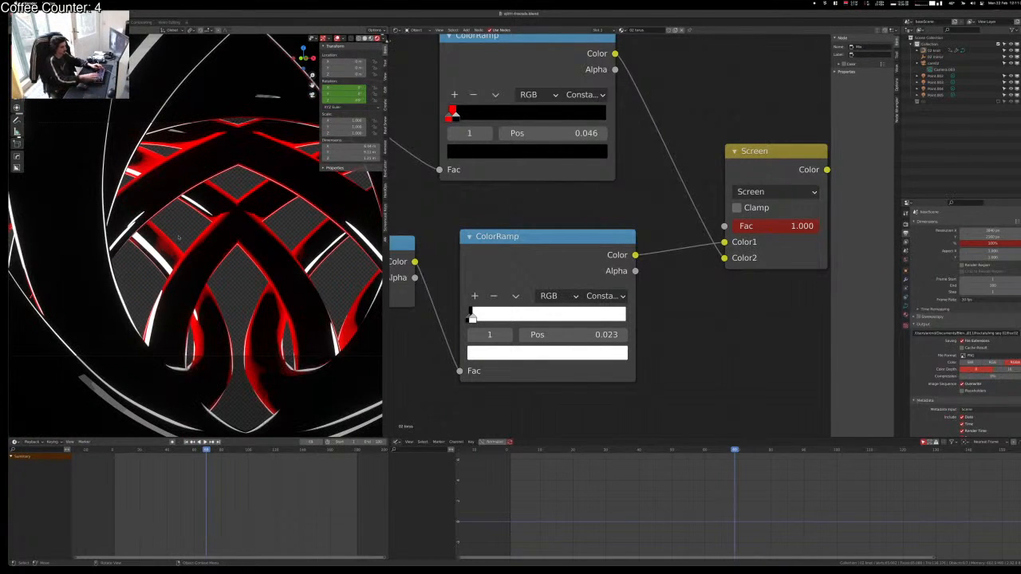
{"action": "key", "text": "F12"}
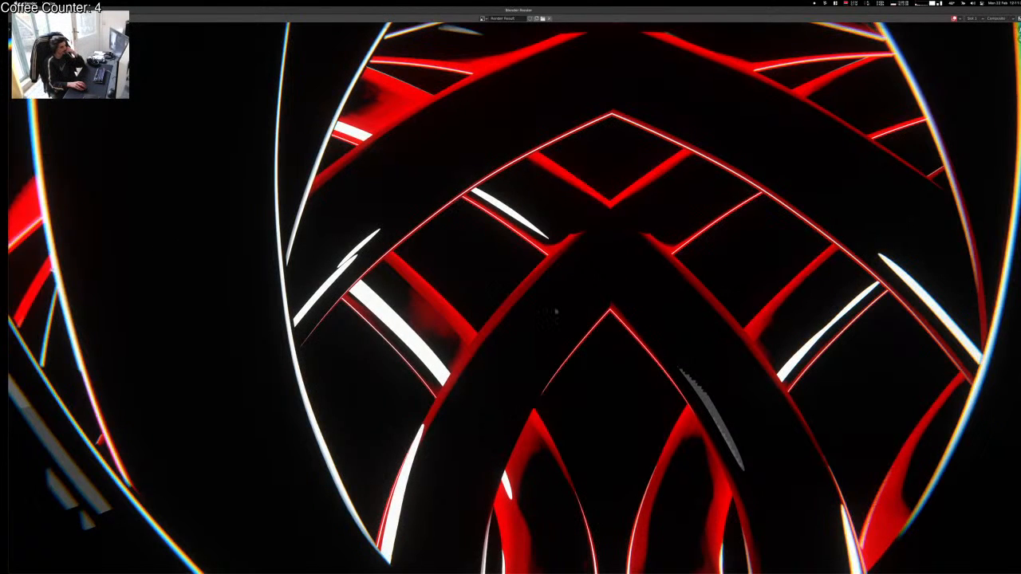
{"action": "scroll", "coordinate": [555, 309], "scroll_direction": "up", "scroll_amount": 2}
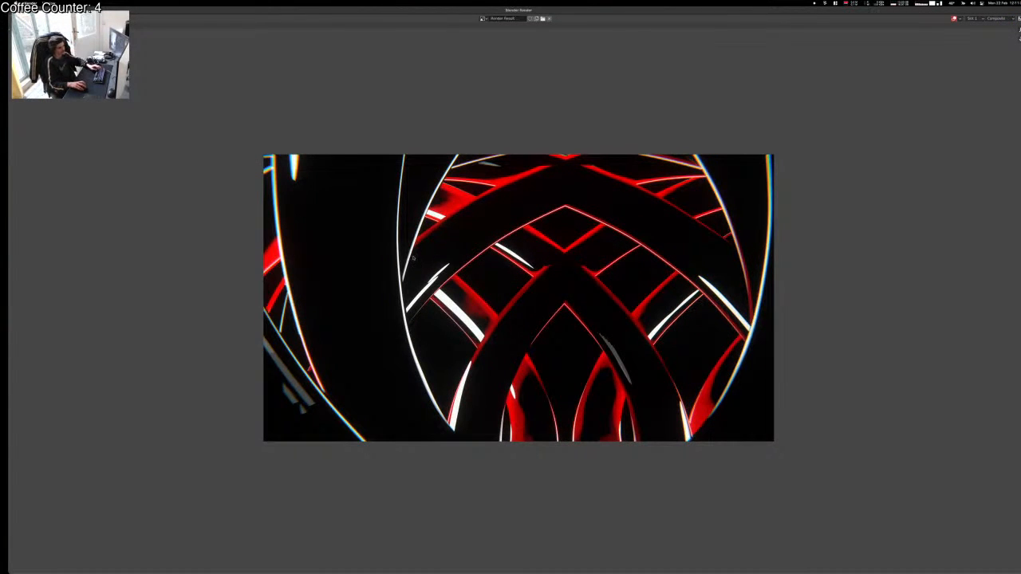
{"action": "key", "text": "Escape"}
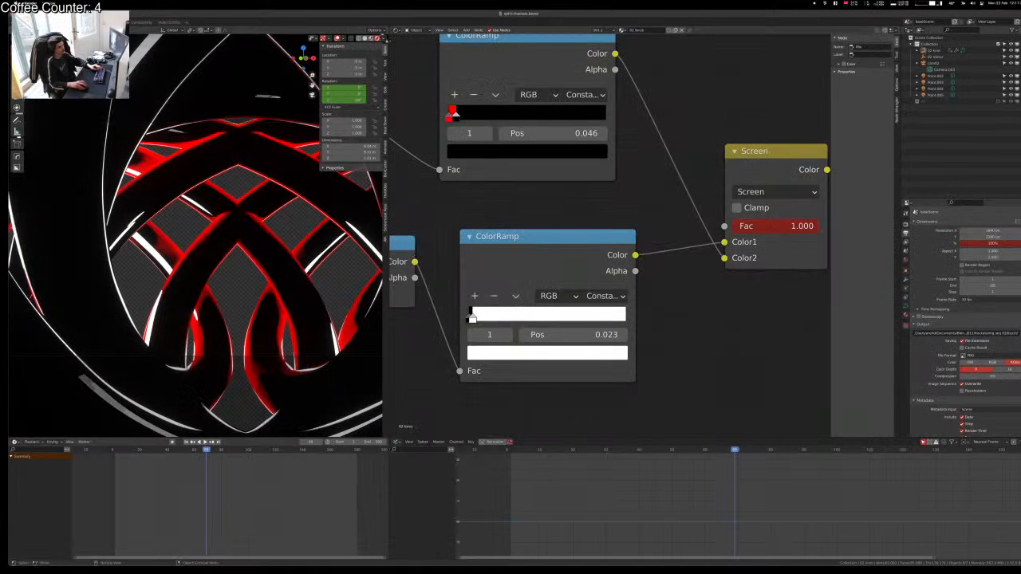
{"action": "left_click", "coordinate": [141, 22]}
{"action": "left_click", "coordinate": [187, 137]}
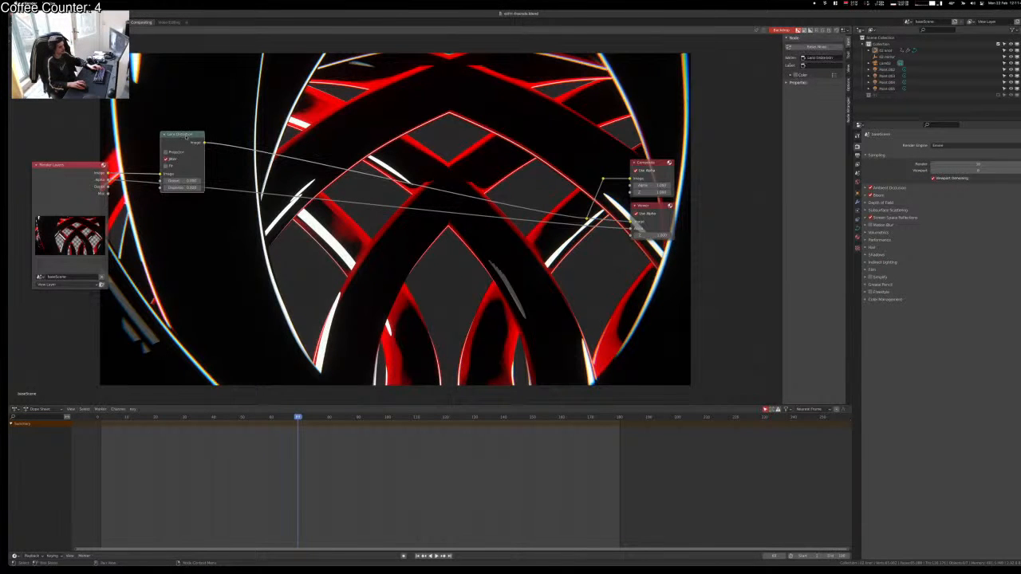
Step: Dissolve the Lens Distortion node, link the render Image to the Viewer, and save
{"action": "key", "text": "ctrl+x"}
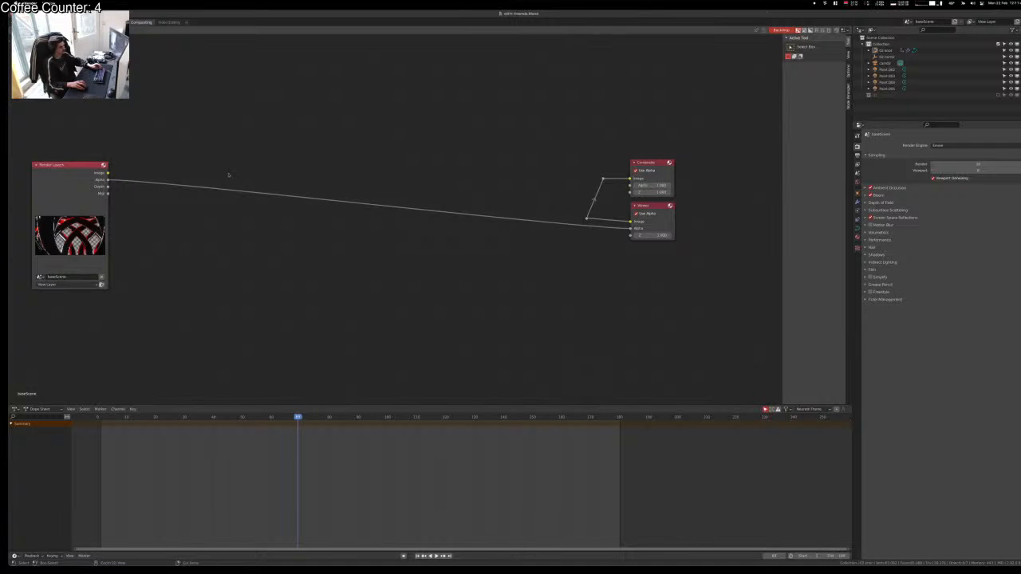
{"action": "right_click_drag", "start_coordinate": [228, 175], "coordinate": [117, 193], "text": "ctrl"}
{"action": "left_click_drag", "start_coordinate": [107, 173], "coordinate": [630, 222]}
{"action": "key", "text": "ctrl+s"}
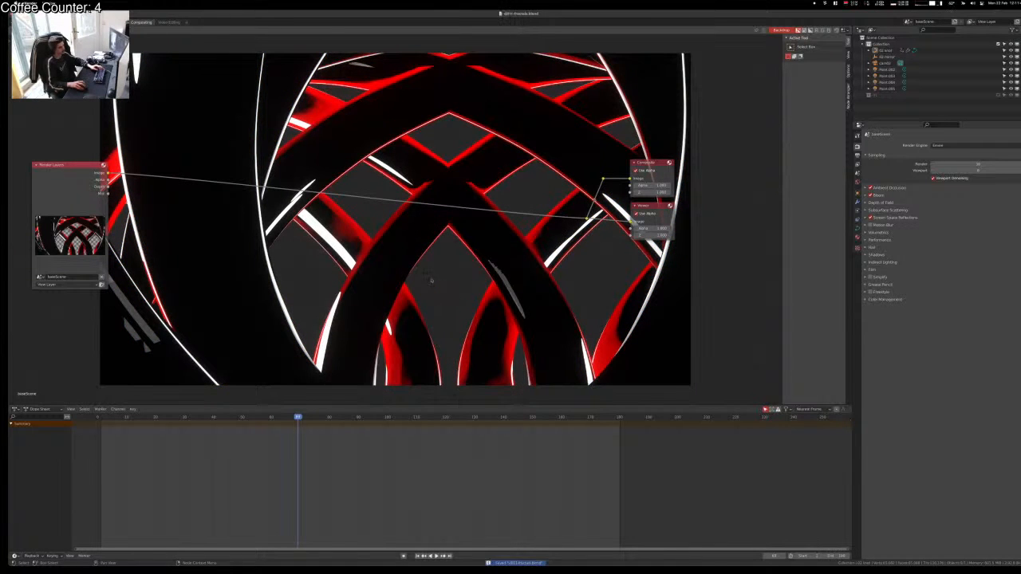
Step: Preview the Alpha, Depth and Mist passes in the backdrop
{"action": "left_click", "coordinate": [70, 182], "text": "ctrl+shift"}
{"action": "left_click", "coordinate": [70, 182], "text": "ctrl+shift"}
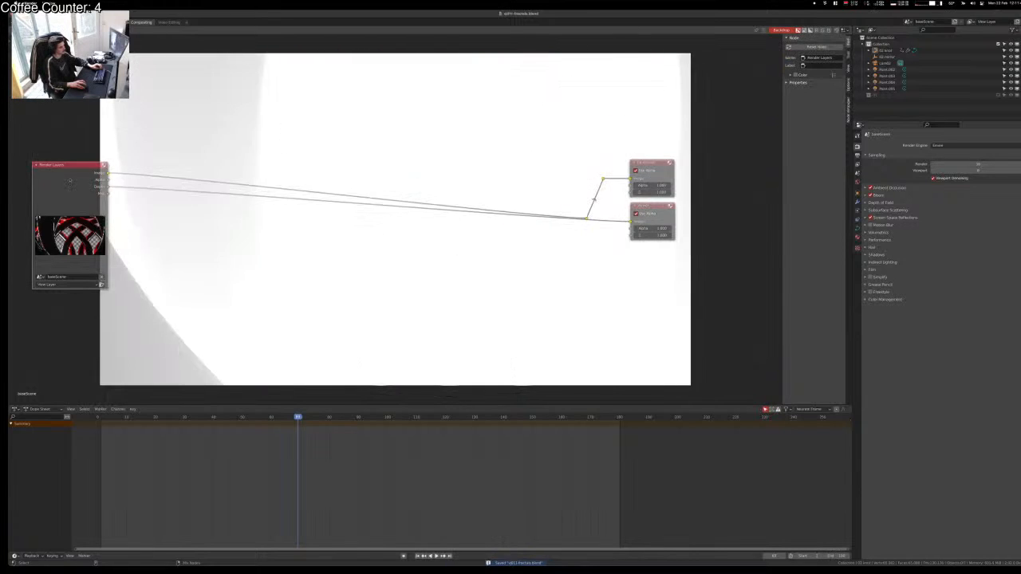
{"action": "left_click", "coordinate": [70, 181], "text": "ctrl+shift"}
{"action": "left_click", "coordinate": [266, 196]}
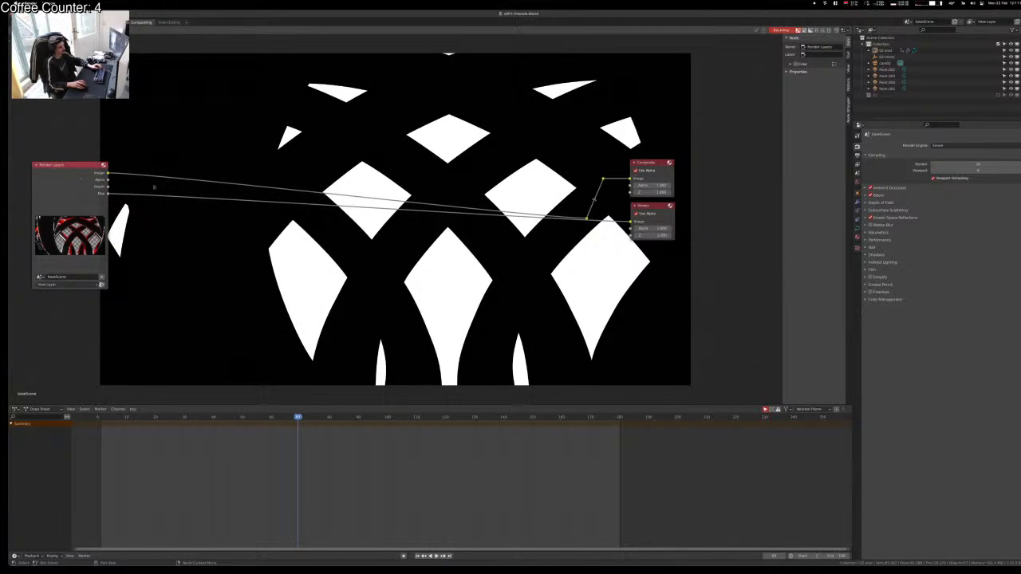
Step: Reconnect the Render Layers Image output to the Viewer through a reroute
{"action": "right_click_drag", "start_coordinate": [152, 192], "coordinate": [149, 218], "text": "ctrl"}
{"action": "left_click", "coordinate": [79, 172], "text": "ctrl+shift"}
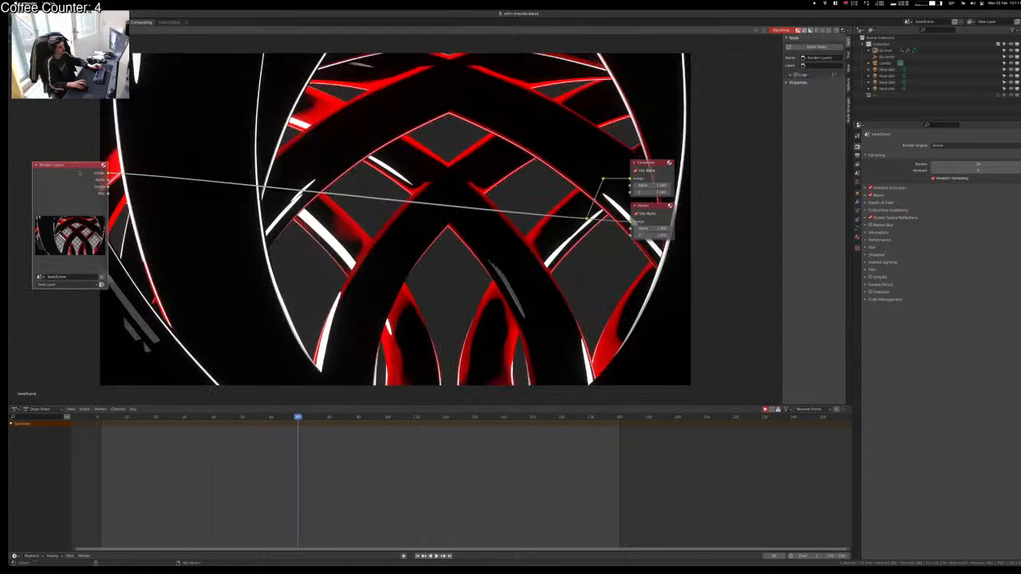
{"action": "left_click", "coordinate": [515, 245]}
{"action": "right_click_drag", "start_coordinate": [611, 205], "coordinate": [607, 268], "text": "ctrl"}
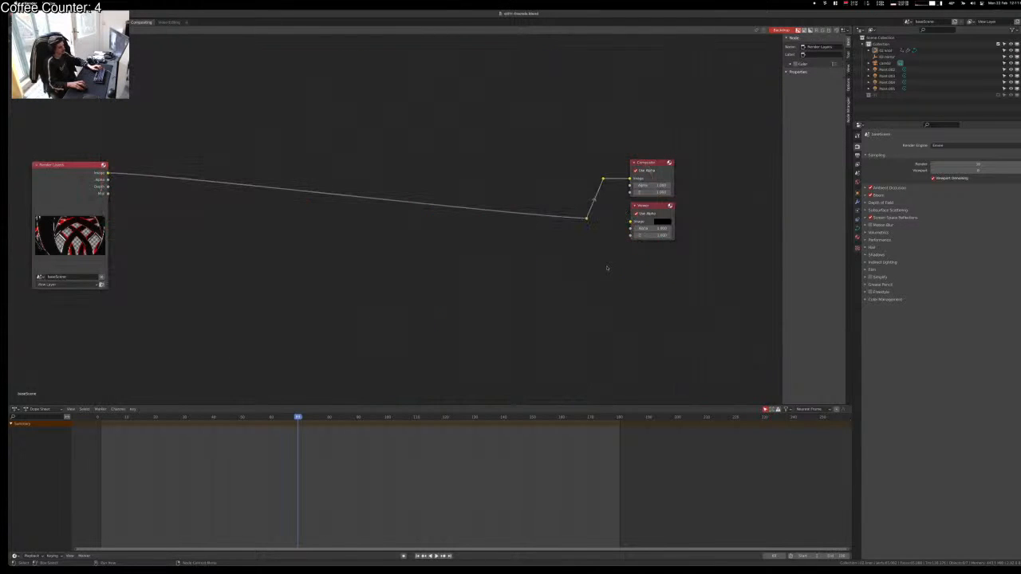
{"action": "left_click", "coordinate": [79, 169], "text": "ctrl+shift"}
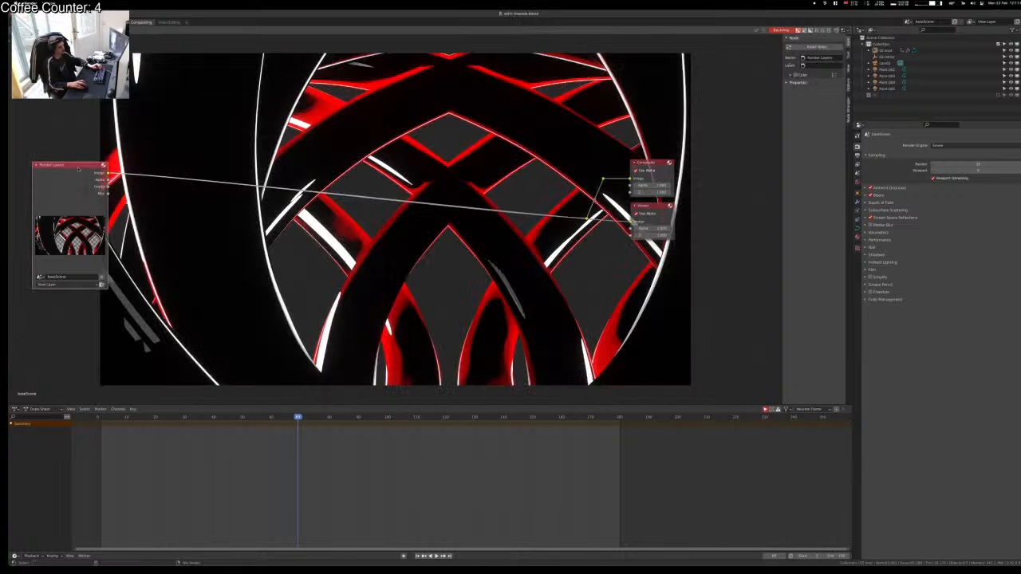
{"action": "left_click", "coordinate": [401, 322]}
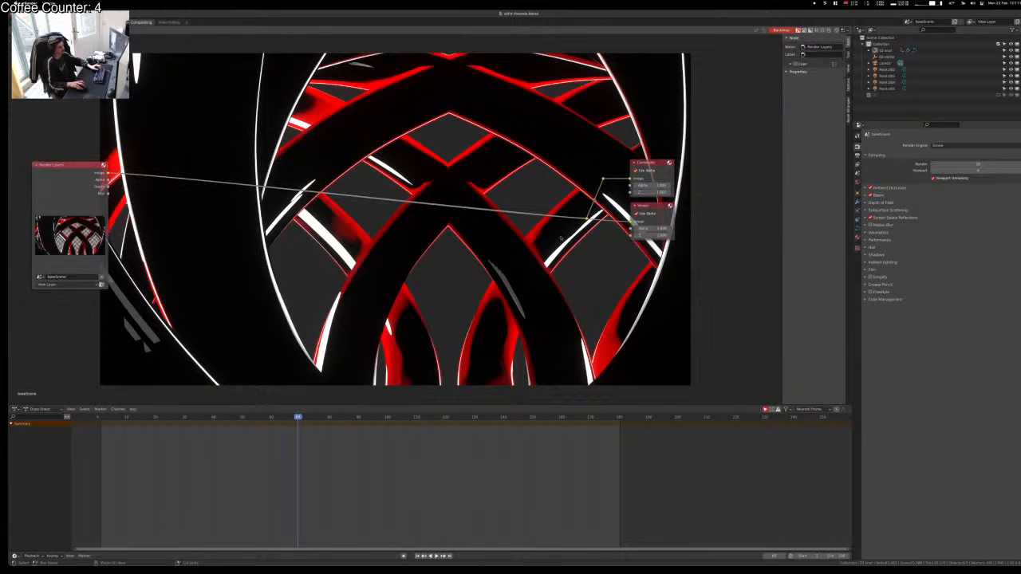
{"action": "right_click_drag", "start_coordinate": [600, 212], "coordinate": [605, 244], "text": "ctrl"}
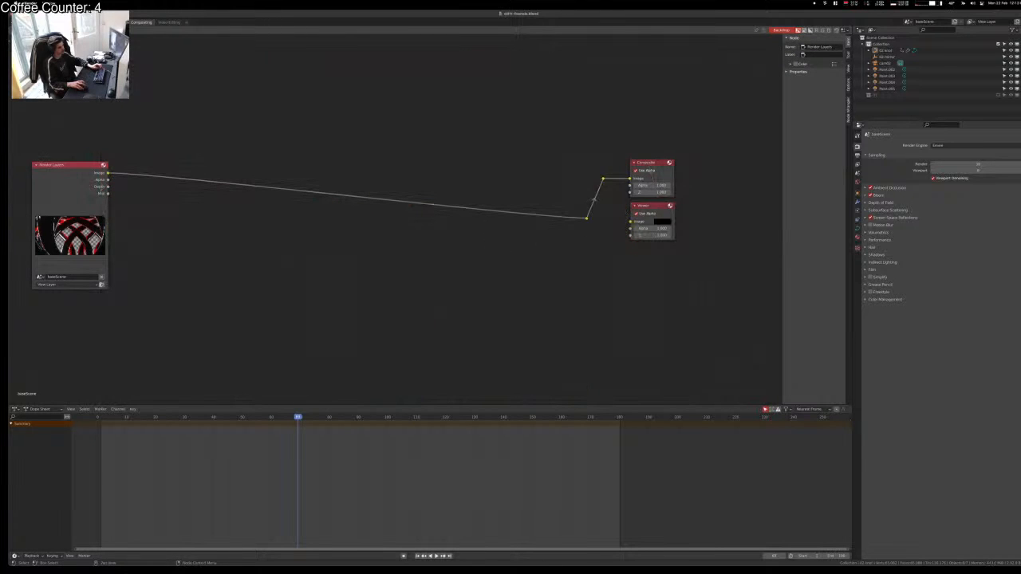
{"action": "left_click", "coordinate": [105, 185]}
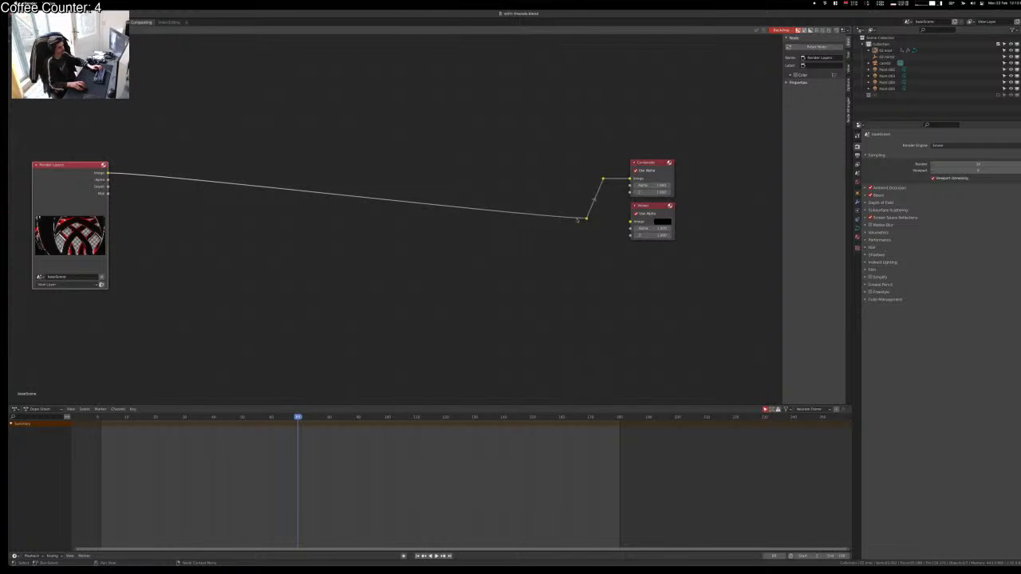
{"action": "right_click", "coordinate": [581, 219]}
{"action": "right_click_drag", "start_coordinate": [590, 221], "coordinate": [656, 228], "text": "alt"}
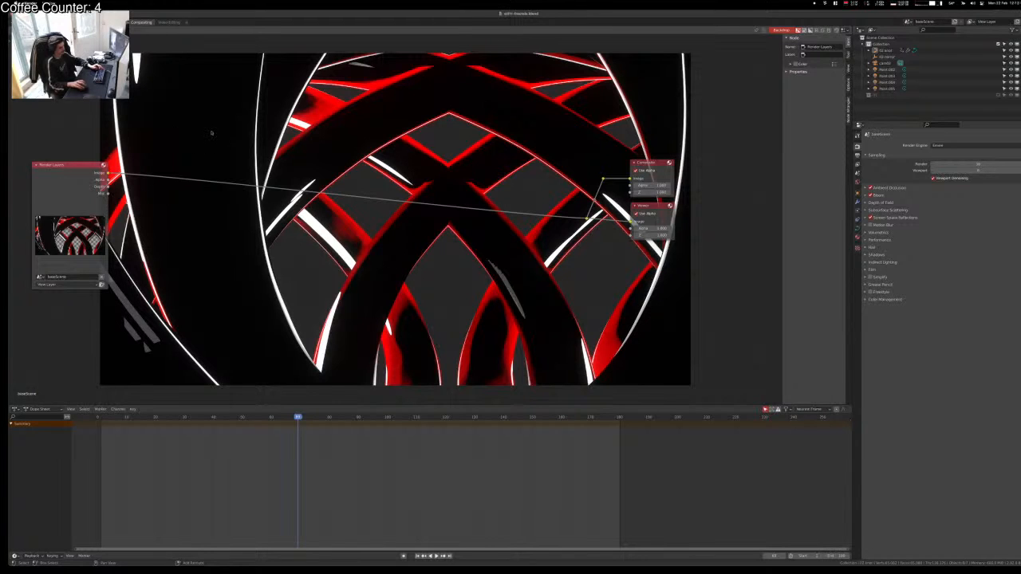
Step: Insert an Alpha Over node on the render link with a black background, then save
{"action": "key", "text": "shift+a"}
{"action": "type", "text": "Alp"}
{"action": "key", "text": "Return"}
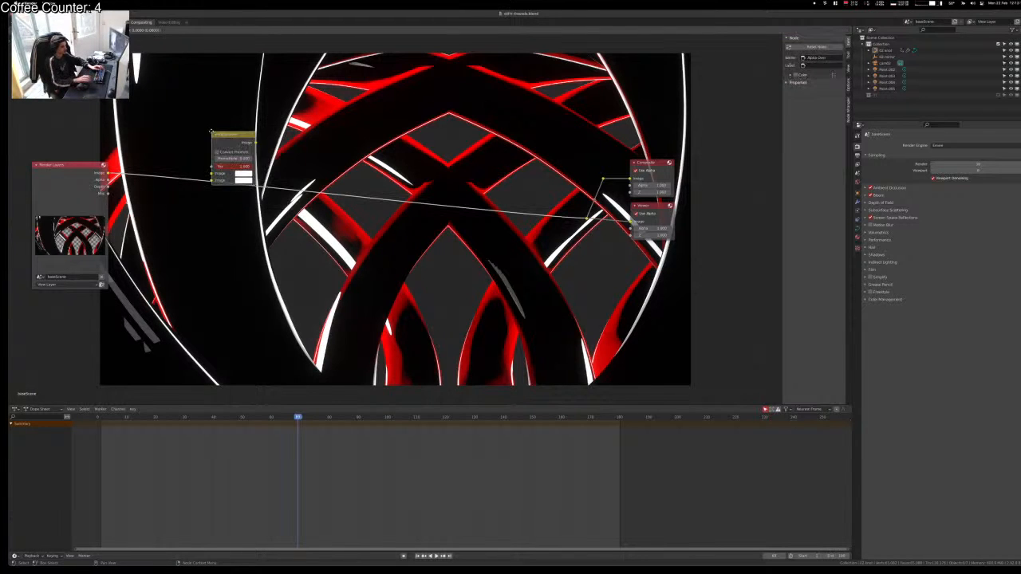
{"action": "left_click", "coordinate": [213, 148]}
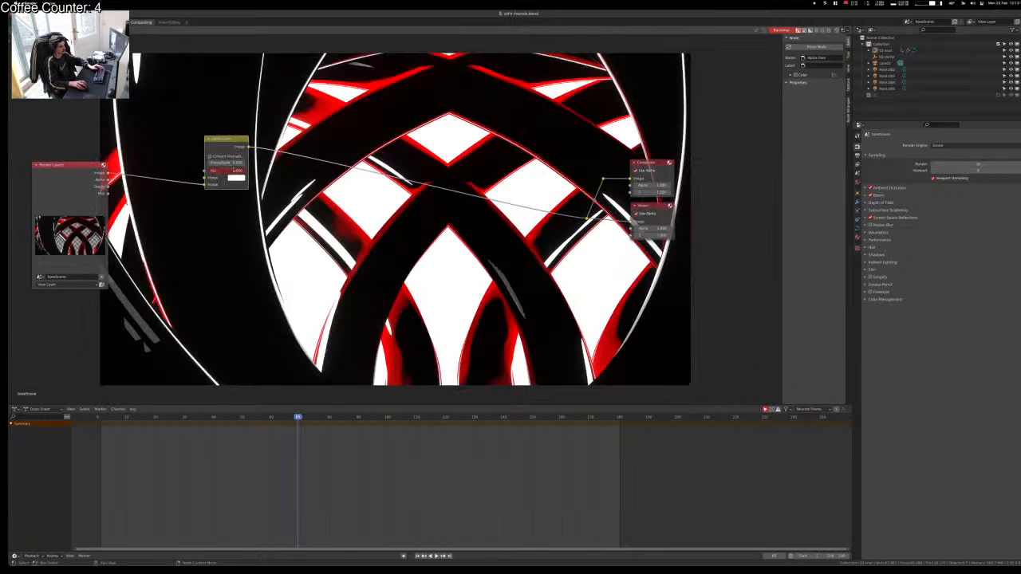
{"action": "left_click", "coordinate": [237, 178]}
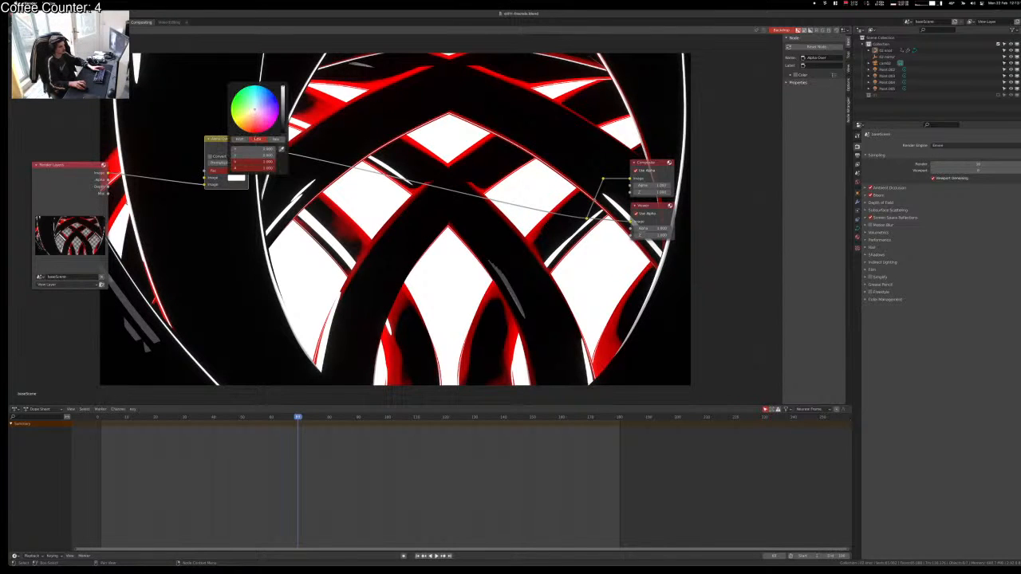
{"action": "mouse_move", "coordinate": [283, 132]}
{"action": "left_mouse_down"}
{"action": "mouse_move", "coordinate": [283, 86]}
{"action": "mouse_move", "coordinate": [283, 133]}
{"action": "mouse_move", "coordinate": [254, 99]}
{"action": "mouse_move", "coordinate": [243, 111]}
{"action": "mouse_move", "coordinate": [257, 128]}
{"action": "mouse_move", "coordinate": [274, 117]}
{"action": "left_mouse_up"}
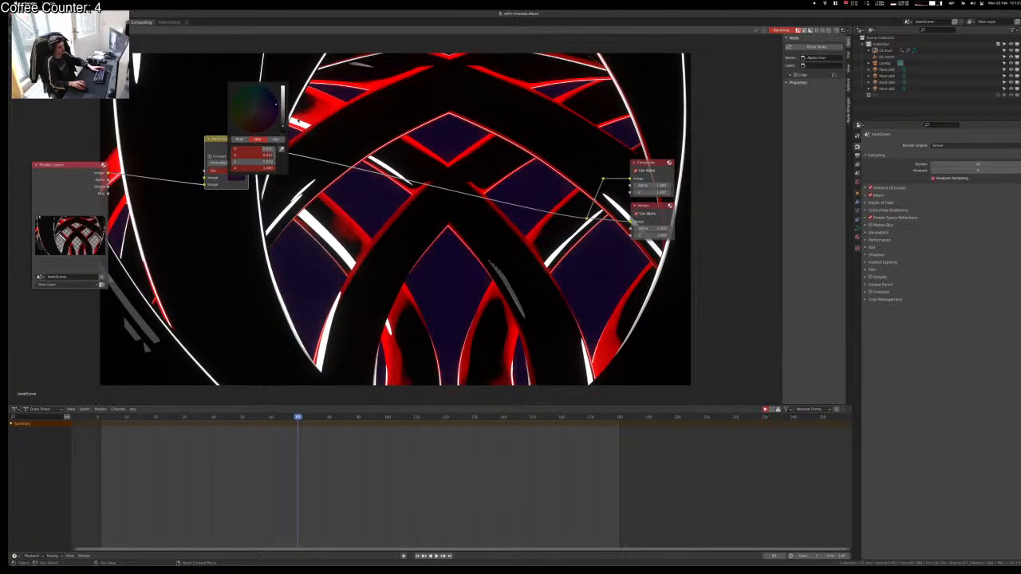
{"action": "left_click_drag", "start_coordinate": [283, 129], "coordinate": [283, 135]}
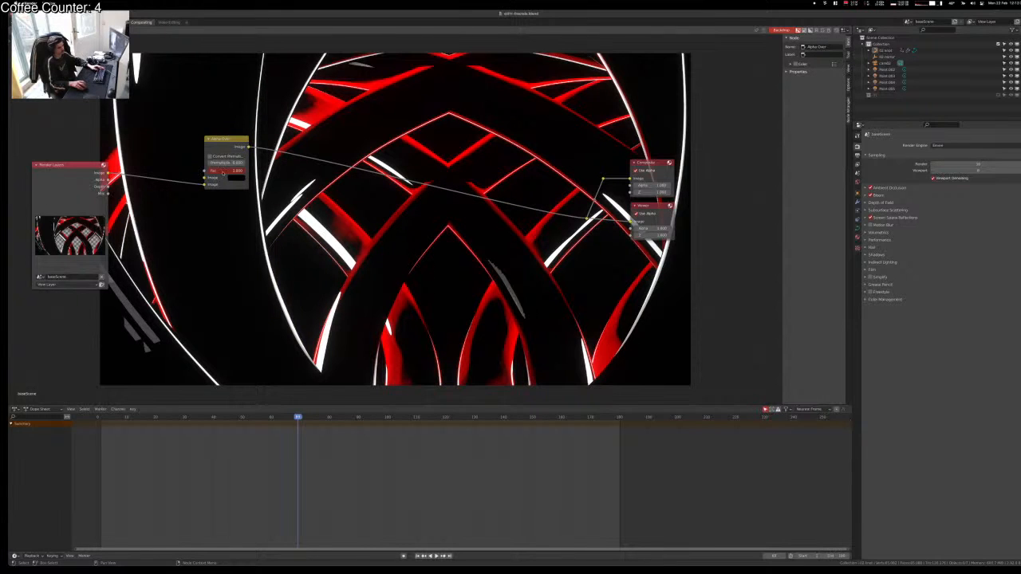
{"action": "key", "text": "ctrl+s"}
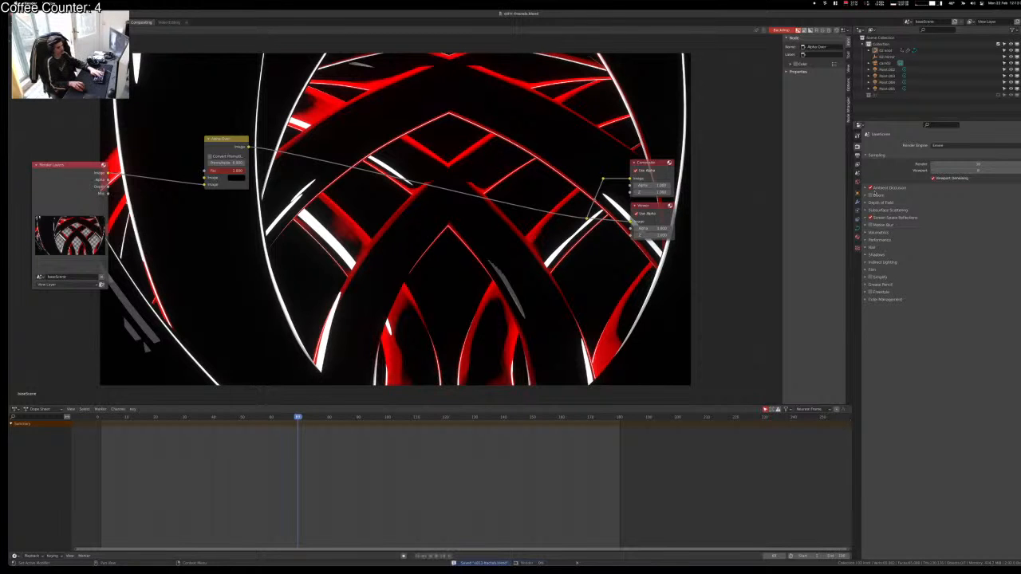
Step: Render a test still, bring the main Blender window back, and save the file
{"action": "key", "text": "F12"}
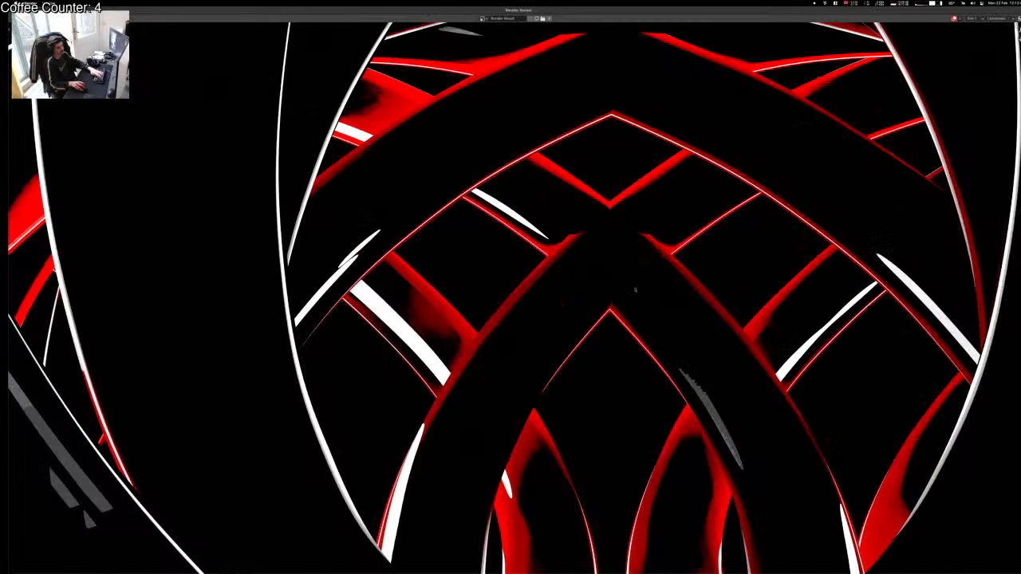
{"action": "key", "text": "ctrl+Up"}
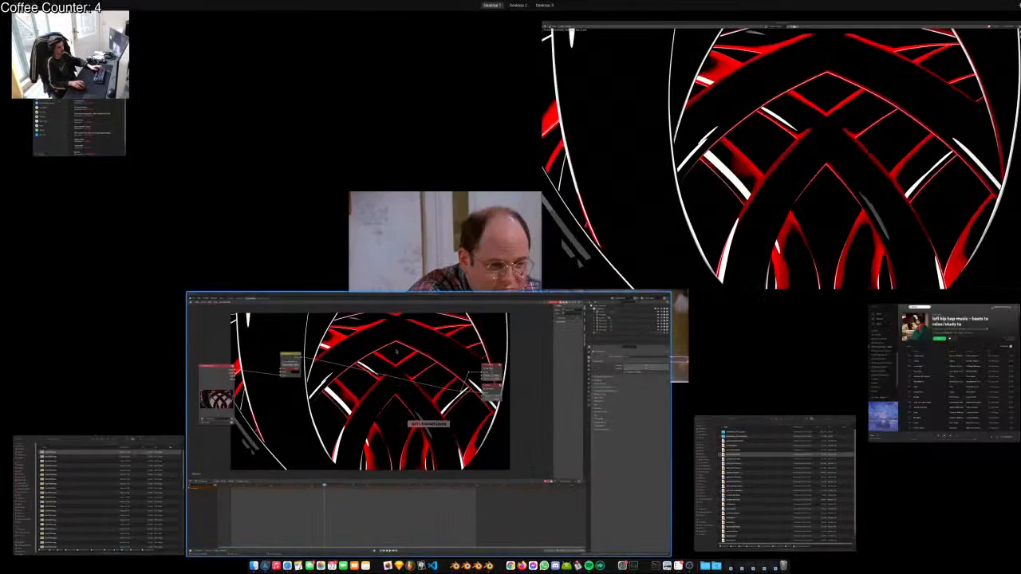
{"action": "left_click", "coordinate": [414, 317]}
{"action": "key", "text": "super+s"}
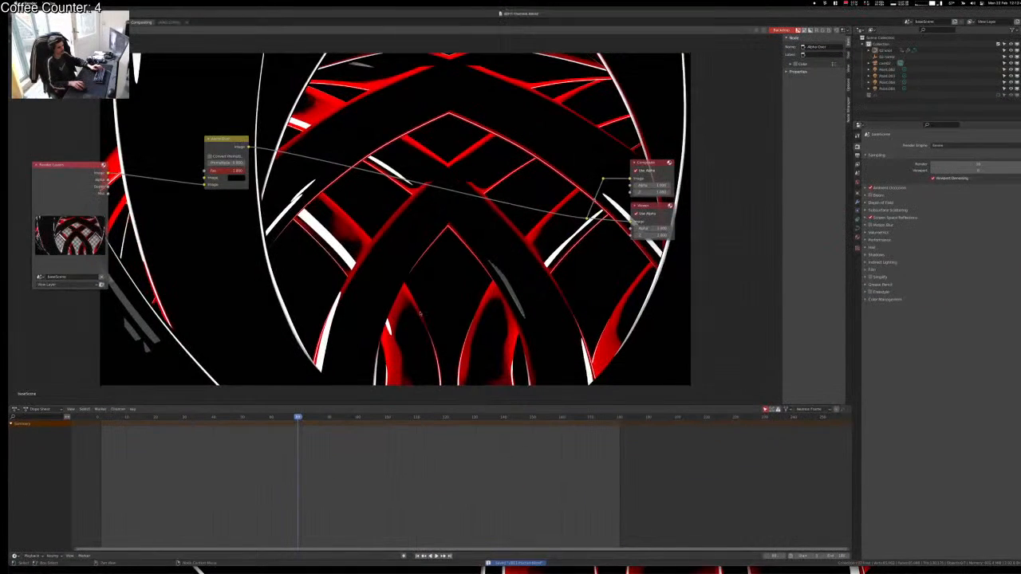
{"action": "left_click", "coordinate": [167, 22]}
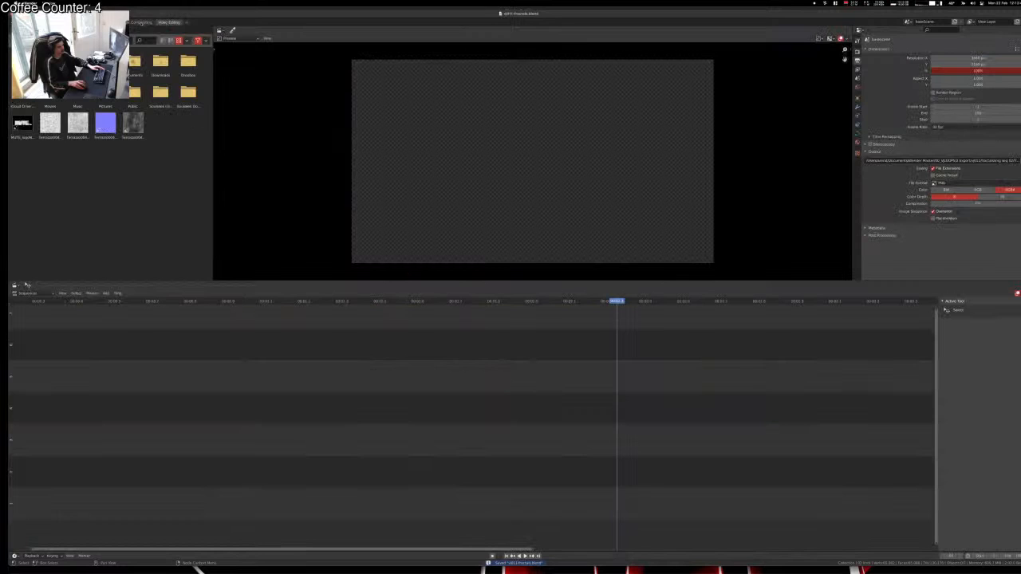
{"action": "left_click", "coordinate": [141, 22]}
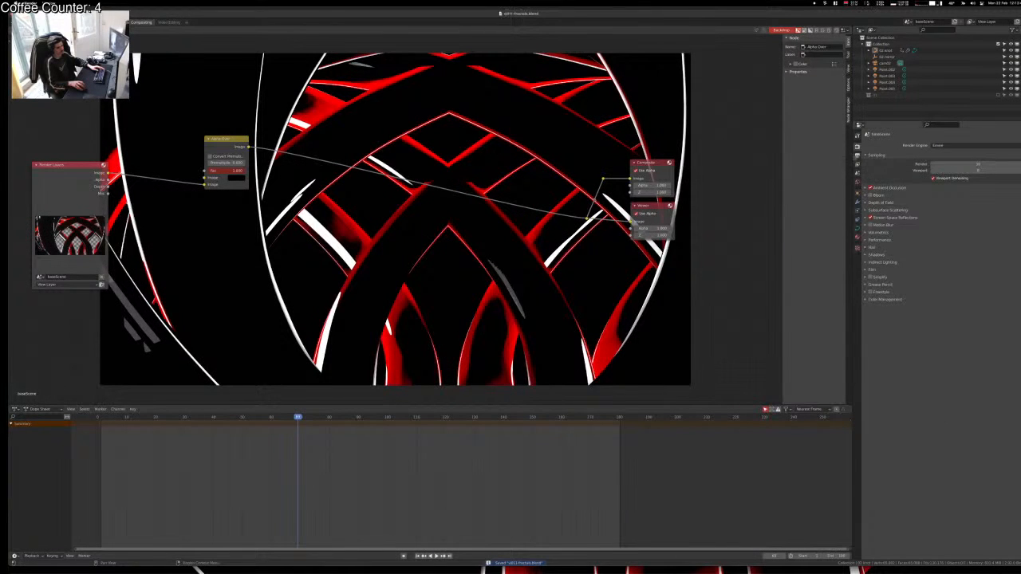
Step: Set the render output path to torusknot01 in the vj011 folder
{"action": "left_click", "coordinate": [857, 156]}
{"action": "left_click", "coordinate": [1004, 256]}
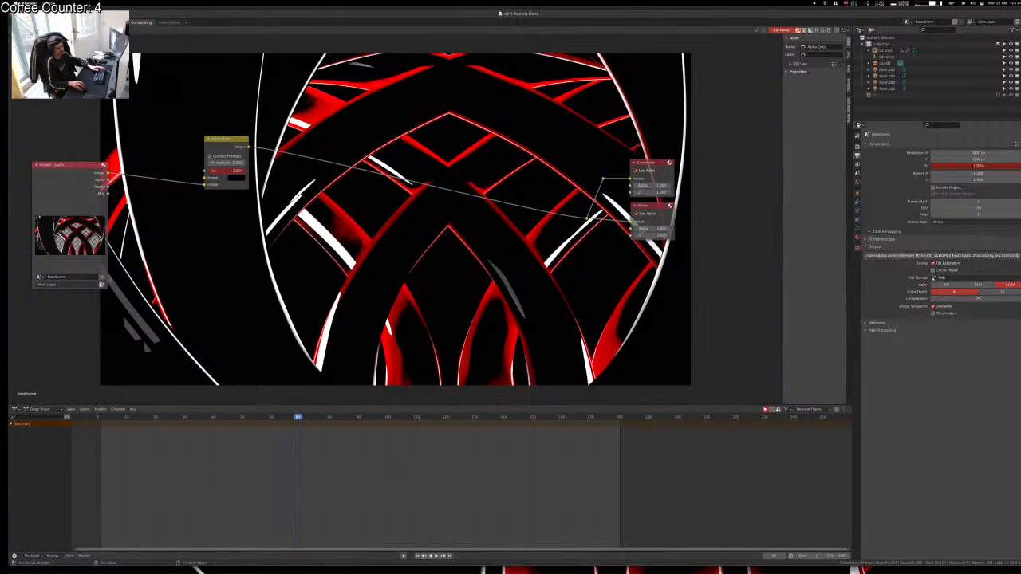
{"action": "key", "text": "Return"}
{"action": "left_click", "coordinate": [1020, 256]}
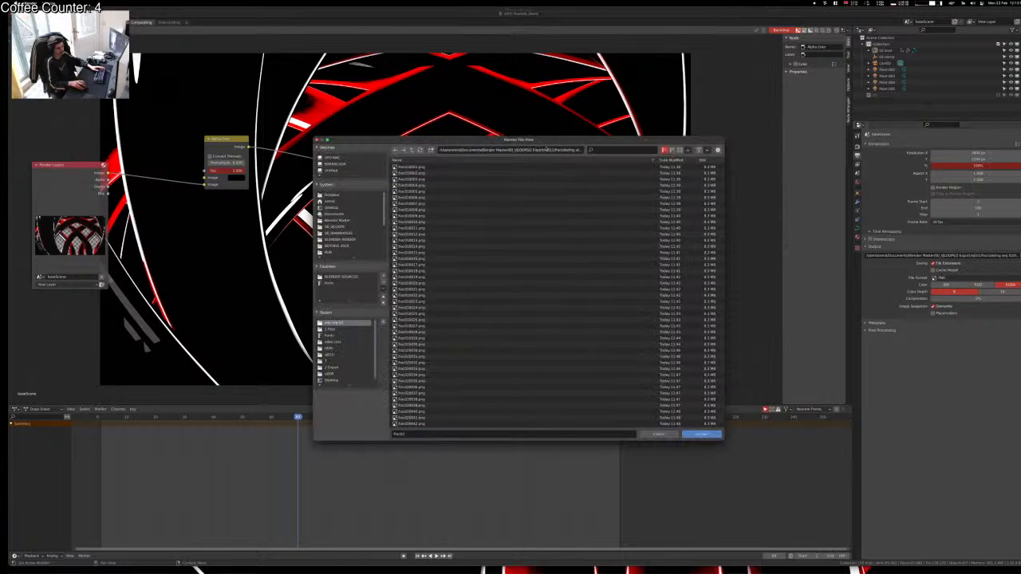
{"action": "left_click", "coordinate": [412, 150]}
{"action": "left_click", "coordinate": [413, 151]}
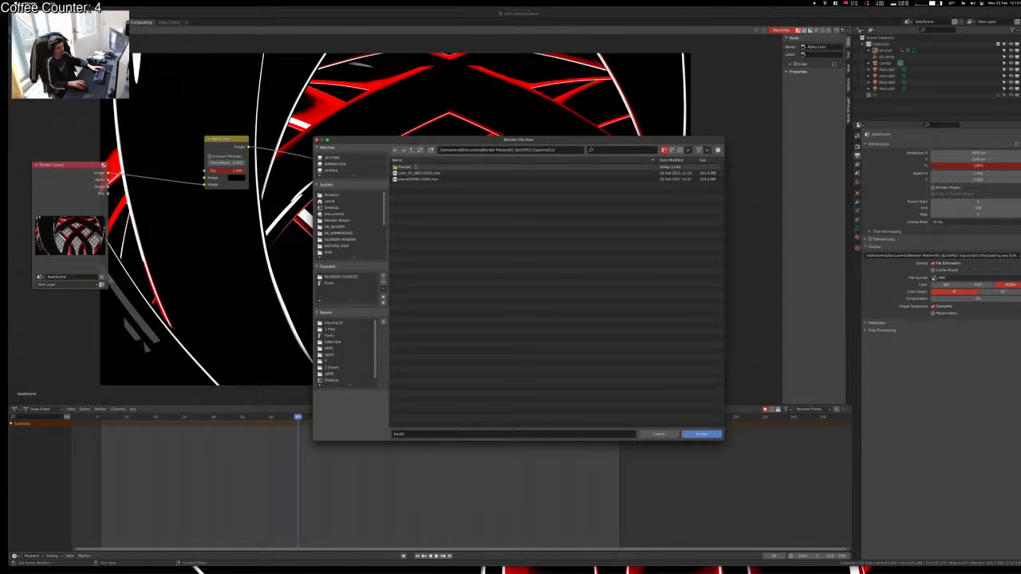
{"action": "left_click", "coordinate": [423, 434]}
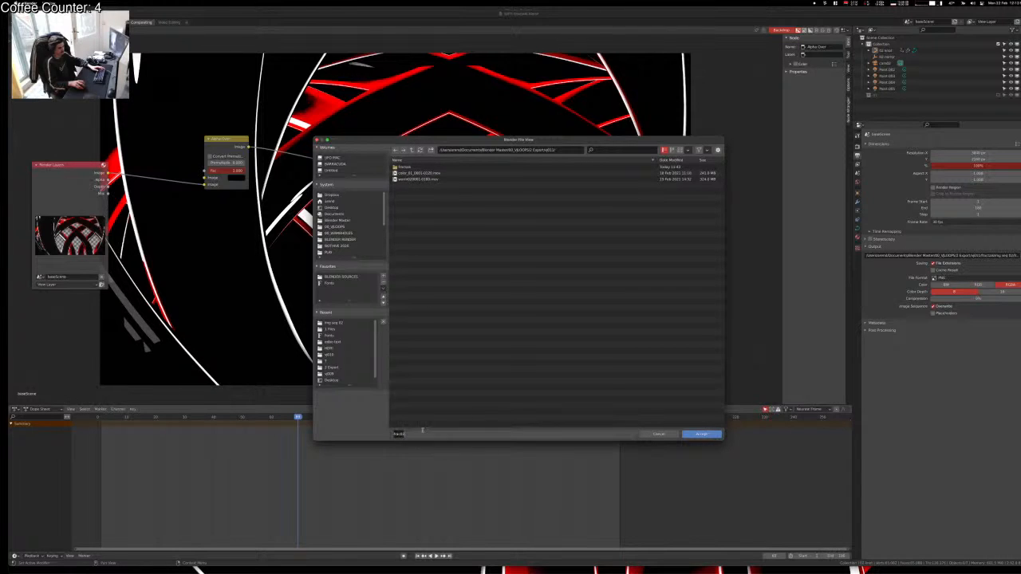
{"action": "type", "text": "final"}
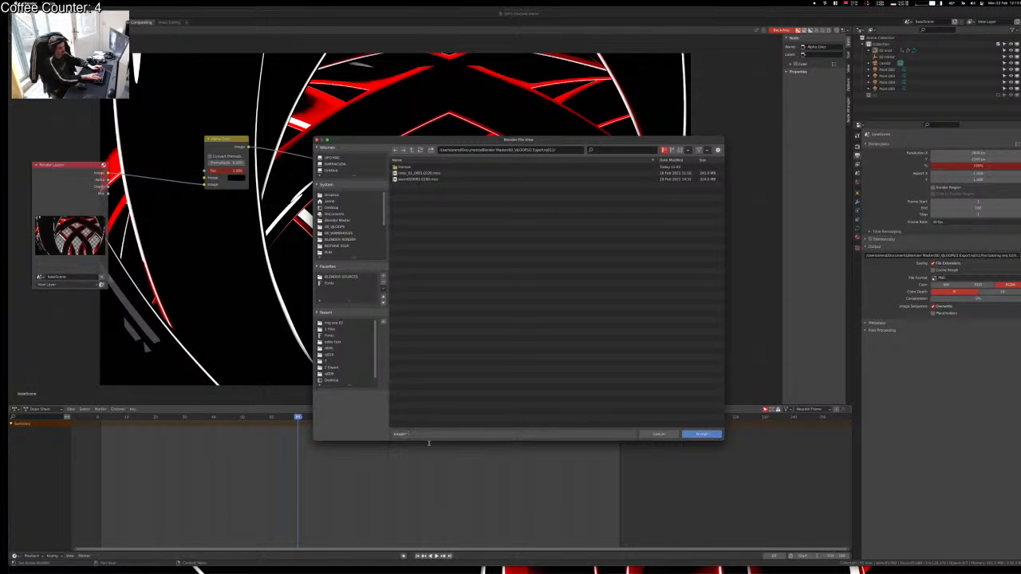
{"action": "key", "text": "BackSpace"}
{"action": "key", "text": "BackSpace"}
{"action": "key", "text": "BackSpace"}
{"action": "type", "text": "knot01"}
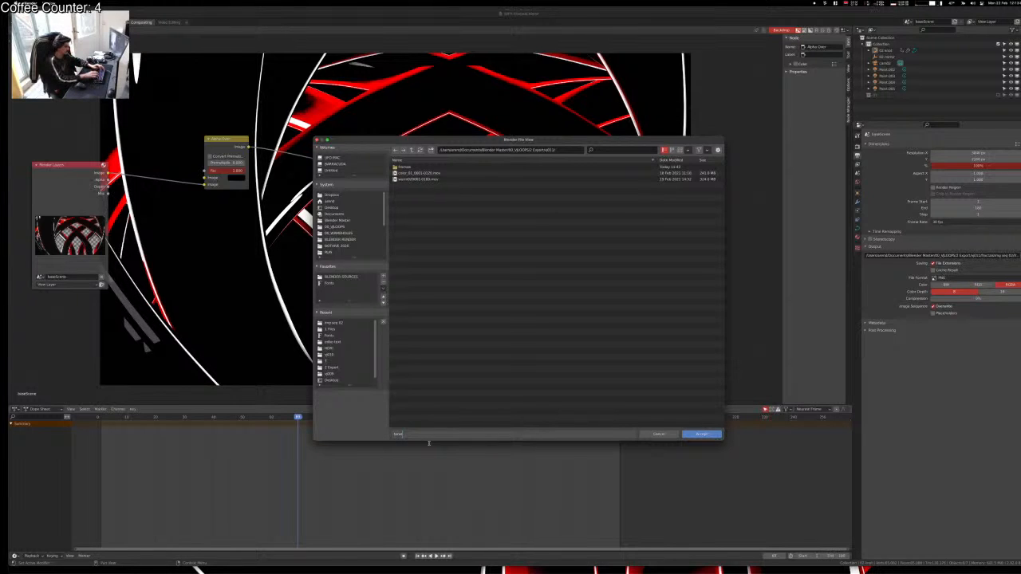
{"action": "key", "text": "Return"}
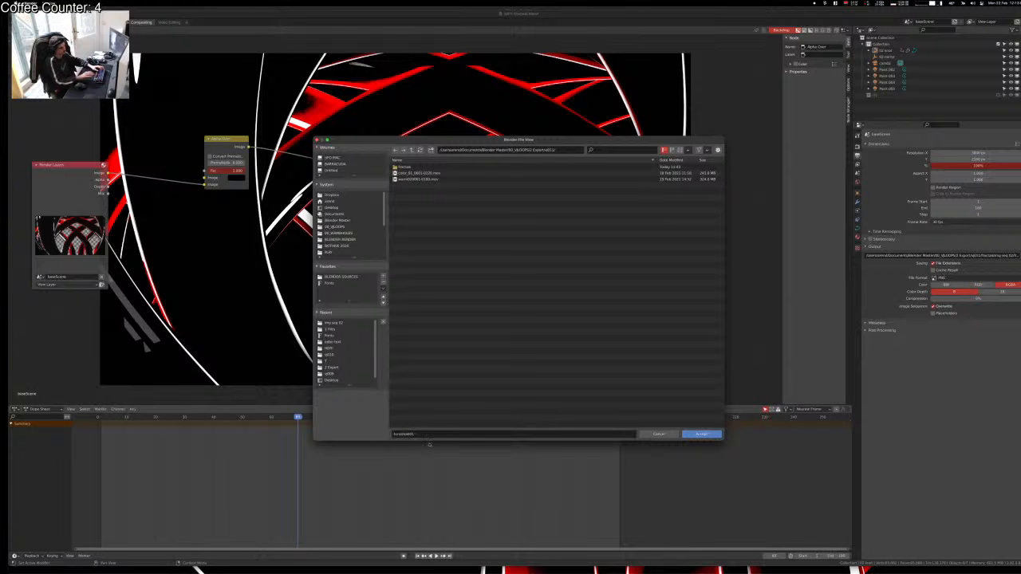
{"action": "left_click", "coordinate": [693, 434]}
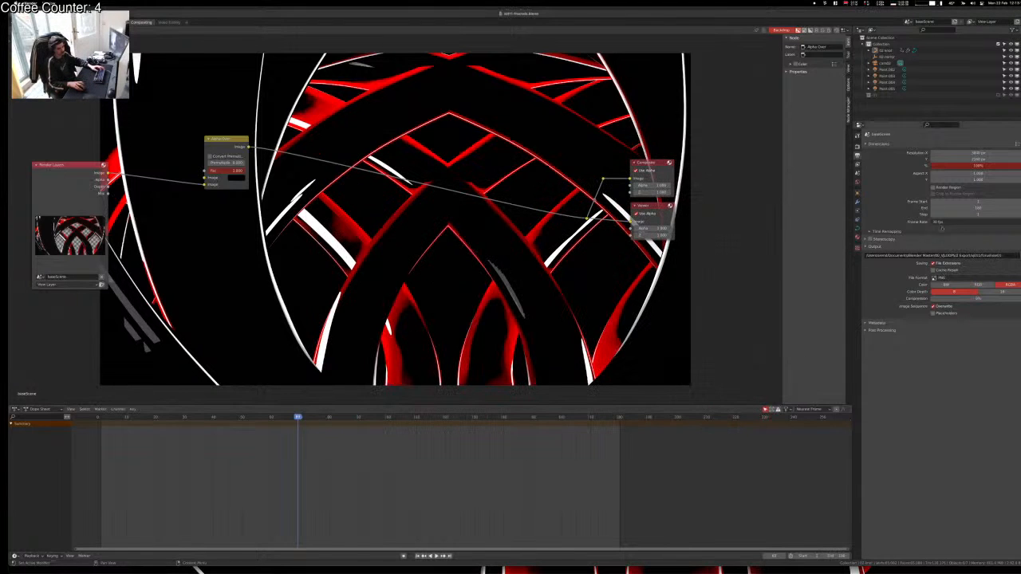
Step: Set the output format to FFmpeg Video with Lossless output quality, and save
{"action": "left_click", "coordinate": [961, 279]}
{"action": "left_click", "coordinate": [1000, 310]}
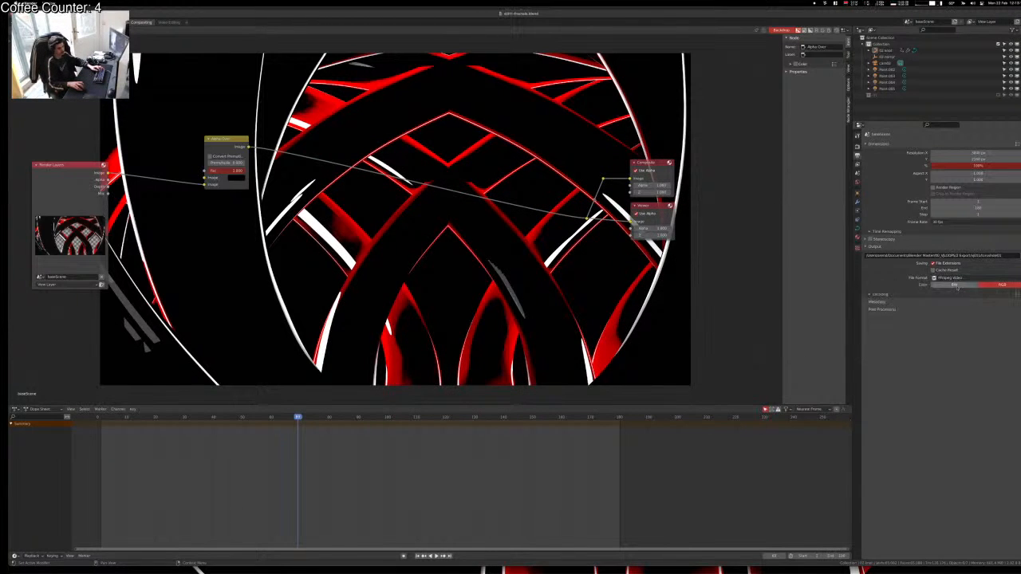
{"action": "left_click", "coordinate": [936, 296]}
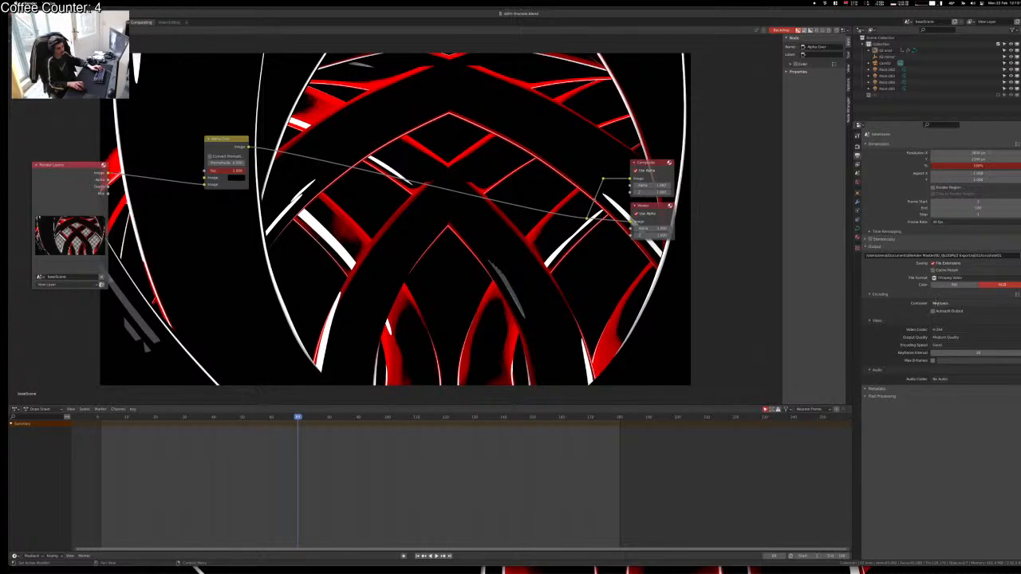
{"action": "left_click", "coordinate": [953, 342]}
{"action": "left_click", "coordinate": [953, 352]}
{"action": "key", "text": "ctrl+s"}
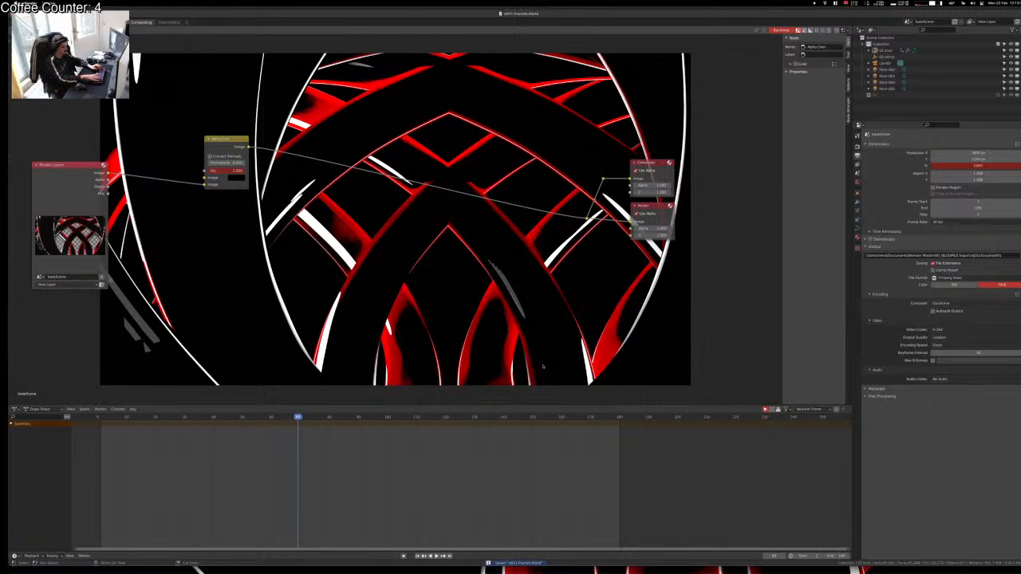
Step: Render the full animation with Ctrl+F12, zooming out in the Render Result window
{"action": "key", "text": "ctrl+F12"}
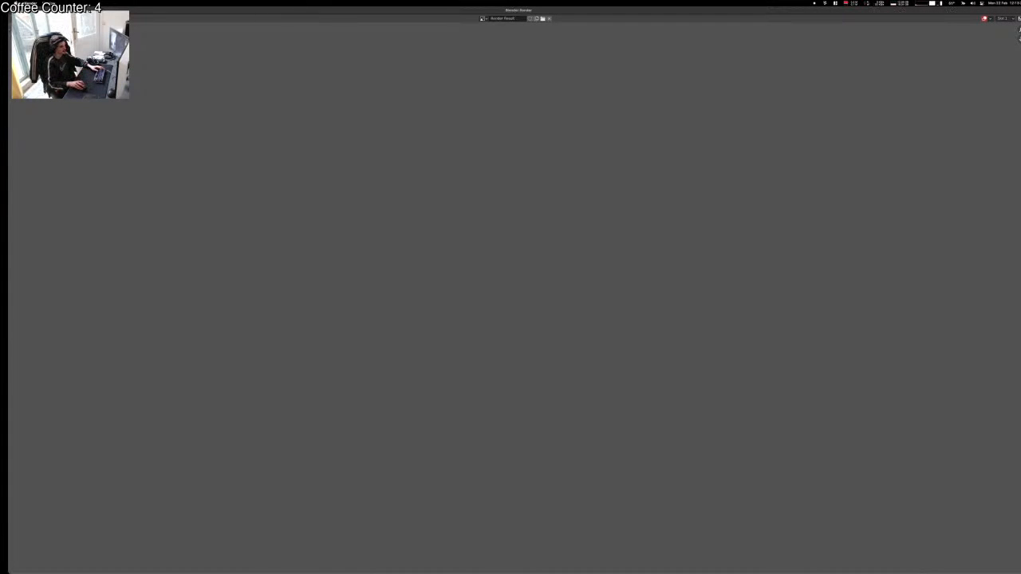
{"action": "scroll", "coordinate": [470, 265], "scroll_direction": "down", "scroll_amount": 1}
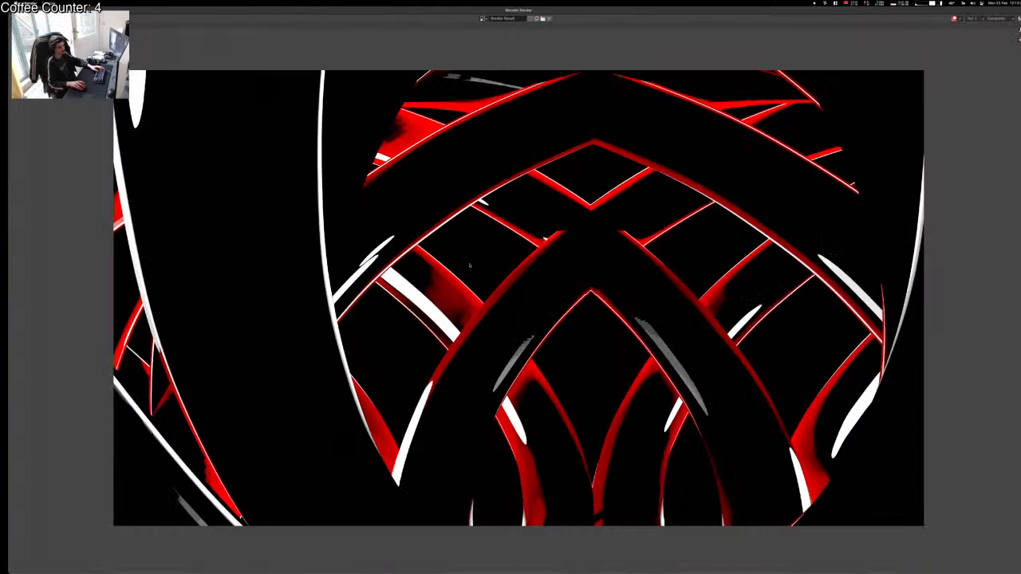
{"action": "scroll", "coordinate": [470, 265], "scroll_direction": "down", "scroll_amount": 1}
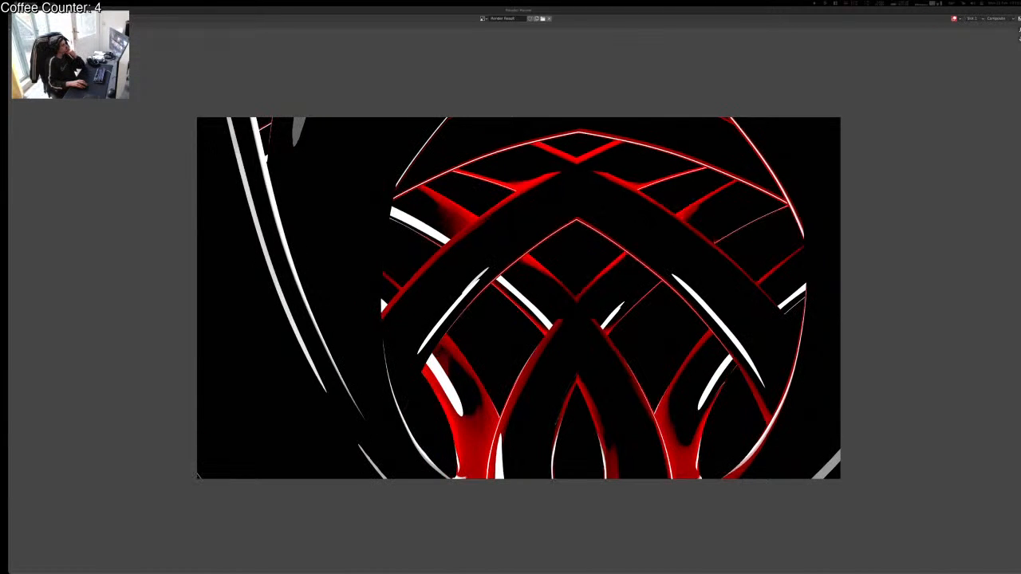
{"action": "key", "text": "ctrl+Up"}
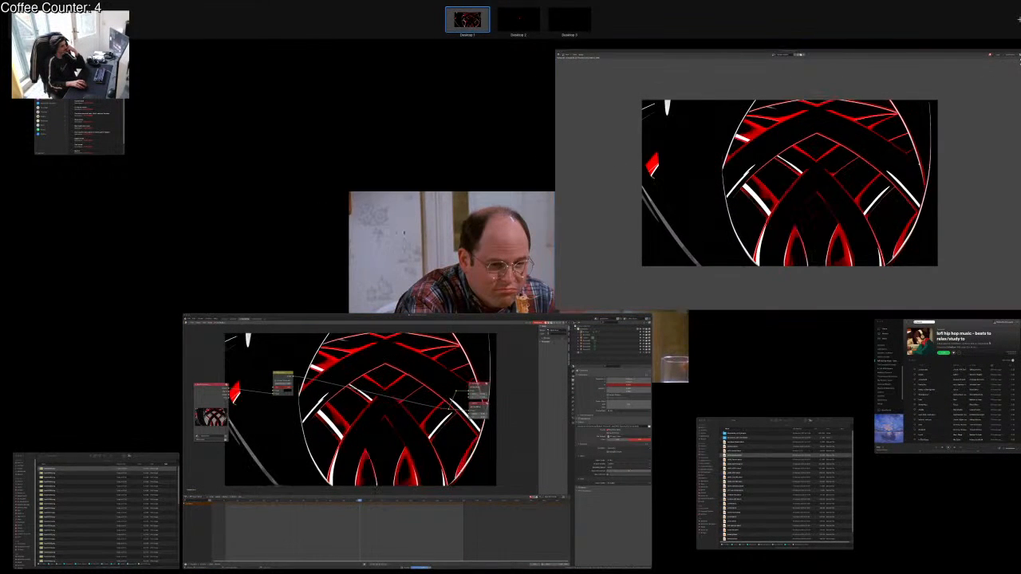
Step: Bring the Blender compositor window to the front while the animation keeps rendering
{"action": "left_click", "coordinate": [371, 339]}
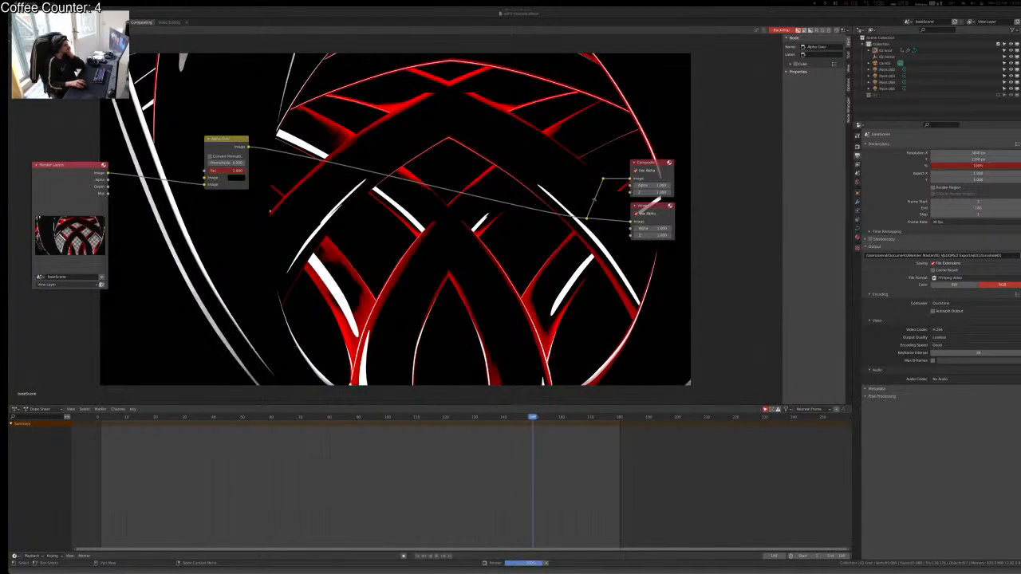
{"action": "key", "text": "ctrl+Up"}
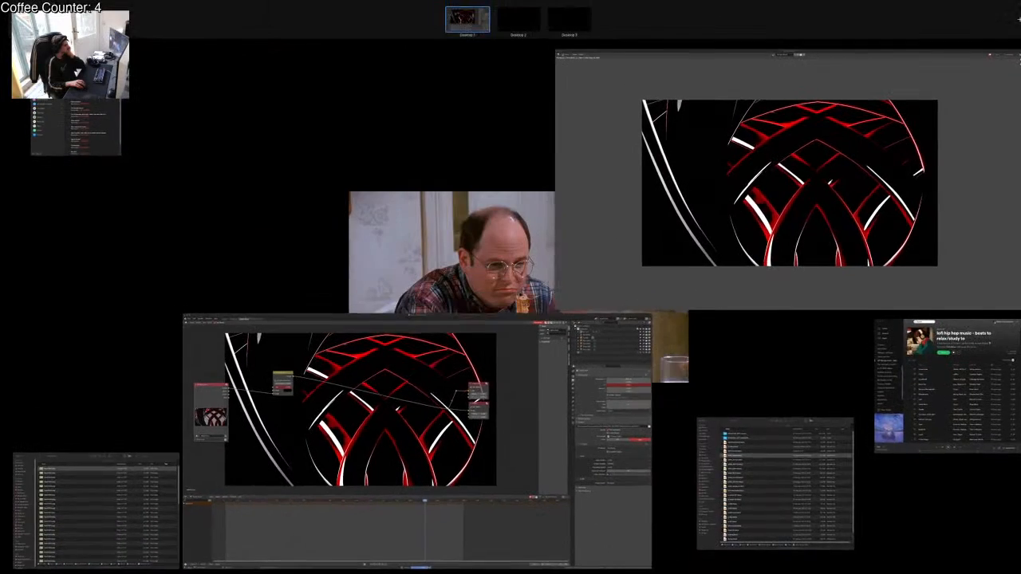
{"action": "key", "text": "ctrl+Up"}
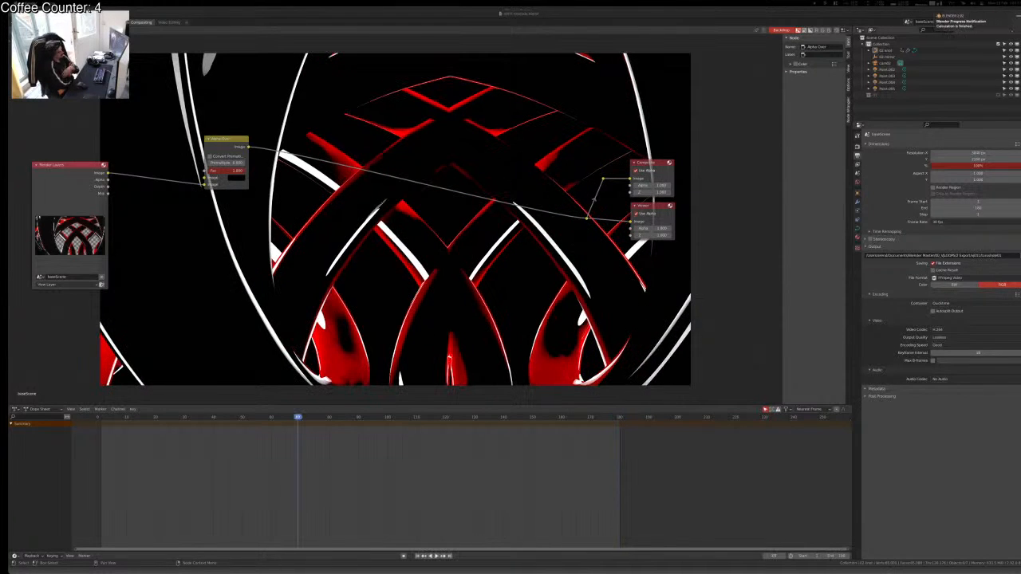
Step: Reveal torushole010001-0180.mov in Finder, Quick Look the earlier render, then return to Blender
{"action": "key", "text": "super+space"}
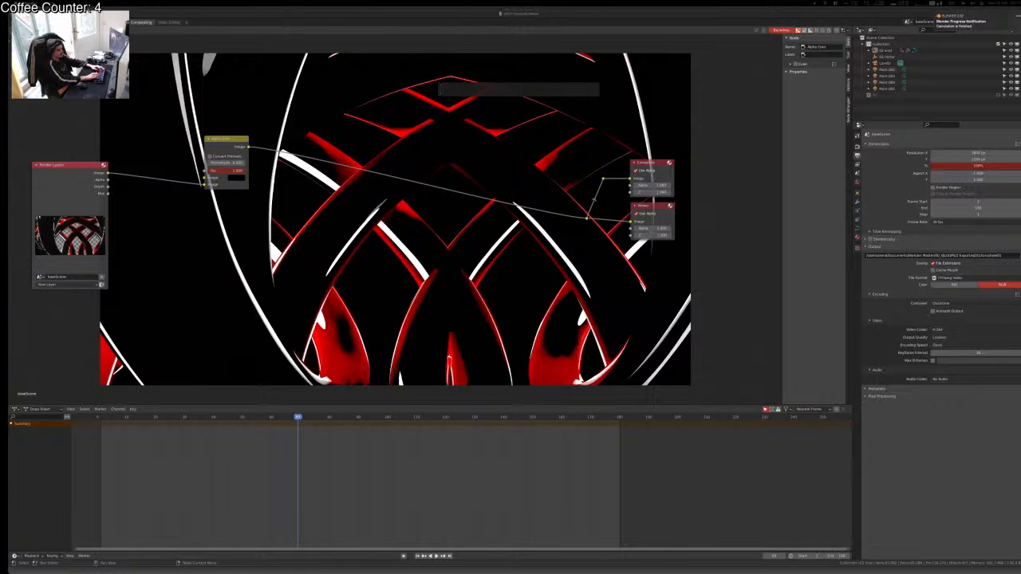
{"action": "type", "text": "find tor"}
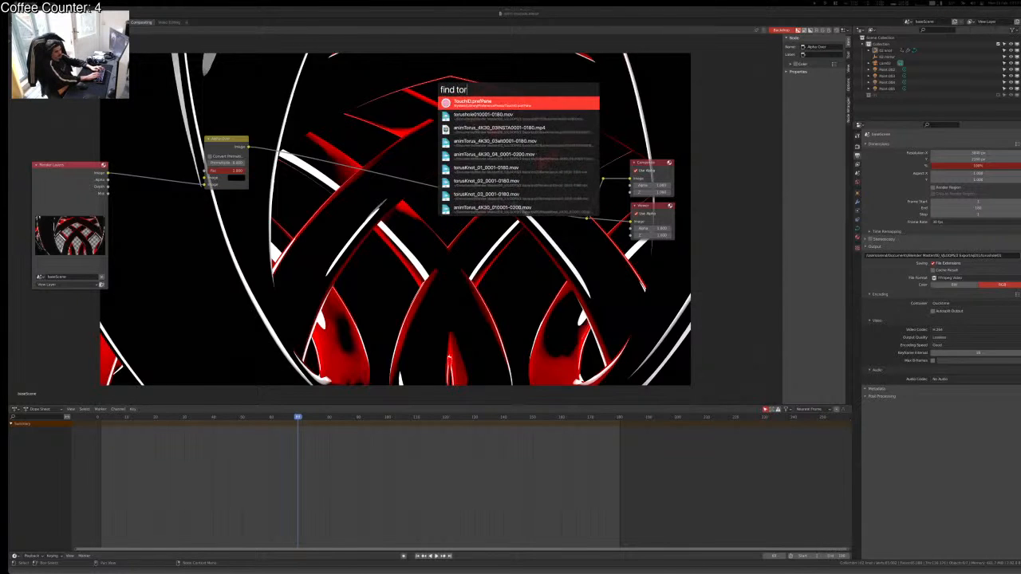
{"action": "key", "text": "Return"}
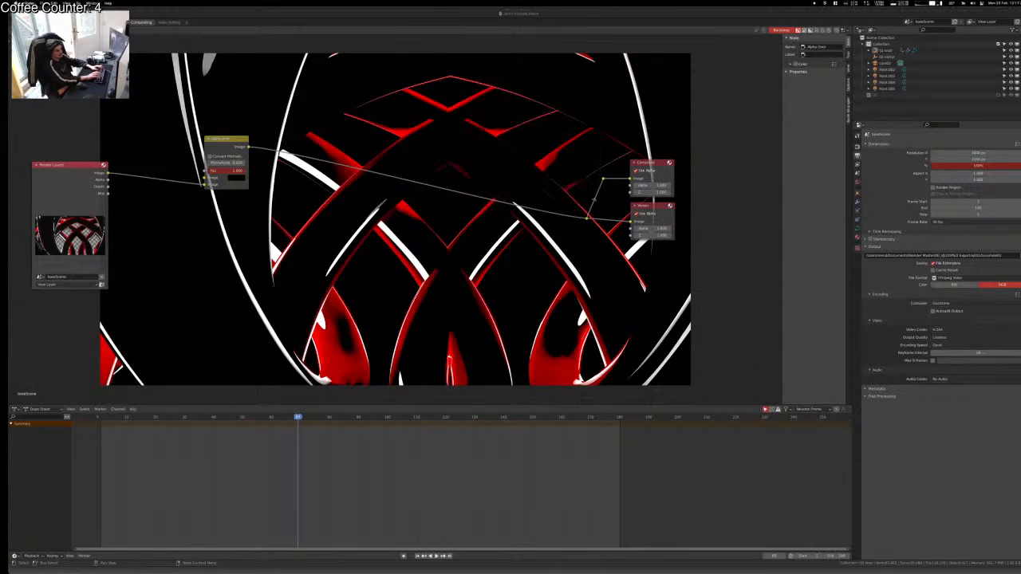
{"action": "key", "text": "space"}
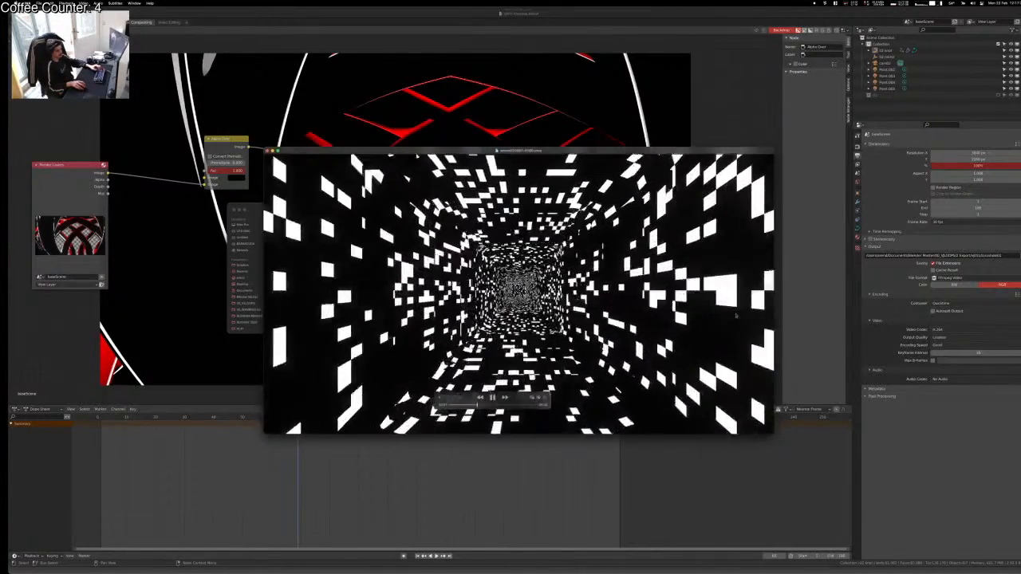
{"action": "key", "text": "space"}
{"action": "left_click", "coordinate": [725, 308]}
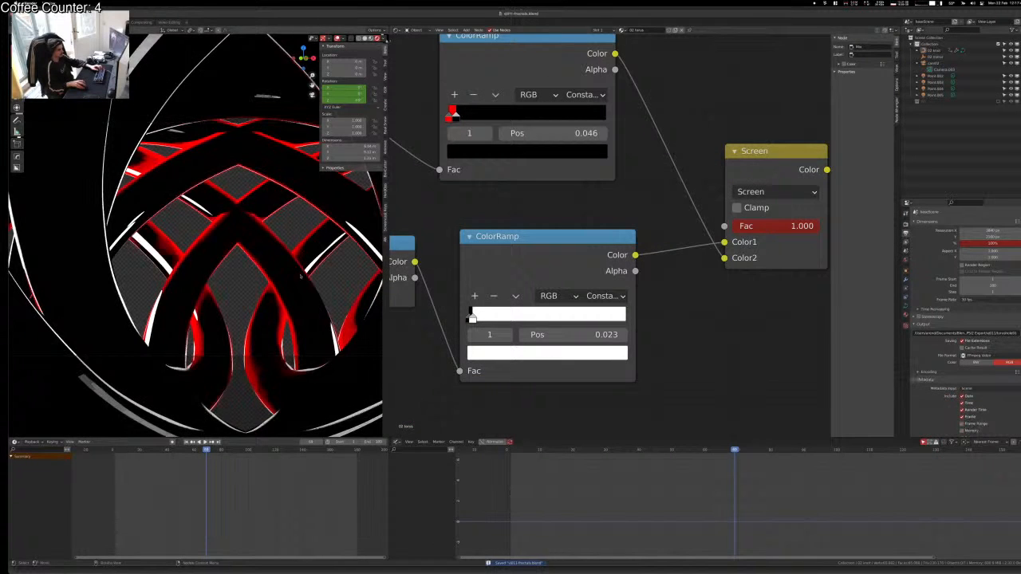
{"action": "scroll", "coordinate": [300, 276], "scroll_direction": "down", "scroll_amount": 10}
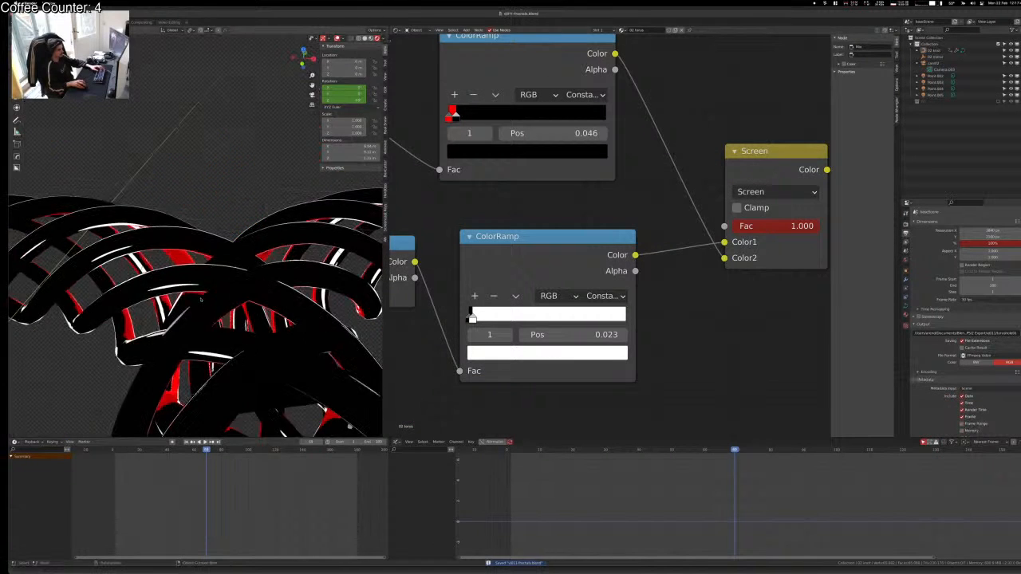
Step: Add a text object reading BYE, place it among the rings, and orbit around it
{"action": "middle_click_drag", "start_coordinate": [201, 302], "coordinate": [217, 323]}
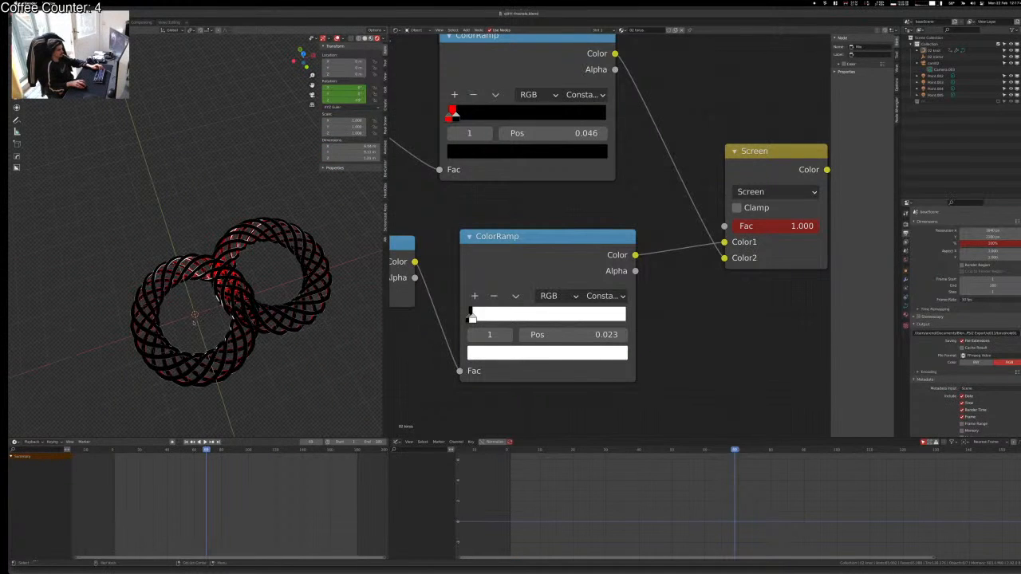
{"action": "key", "text": "shift+a"}
{"action": "left_click", "coordinate": [191, 322]}
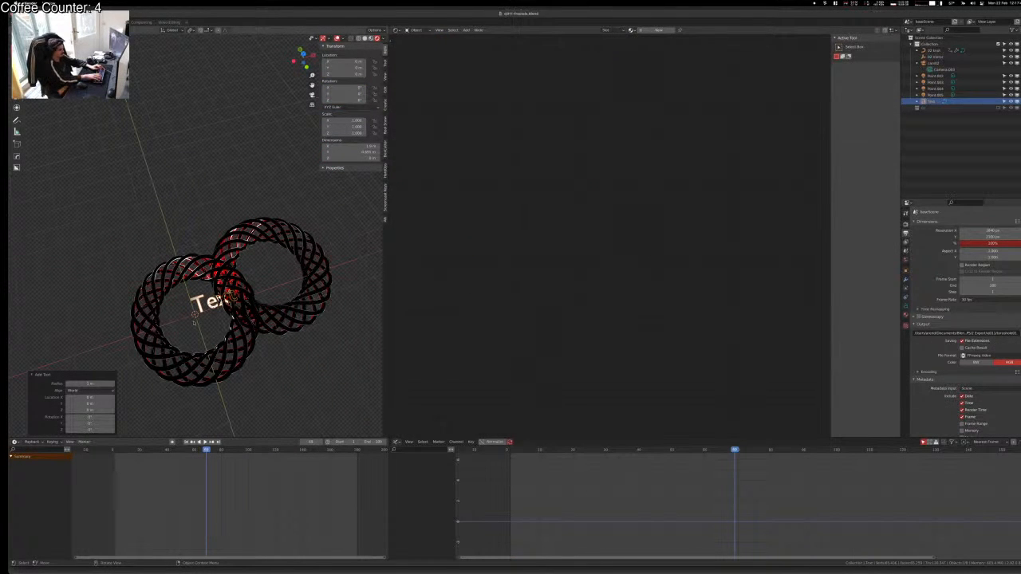
{"action": "key", "text": "Tab"}
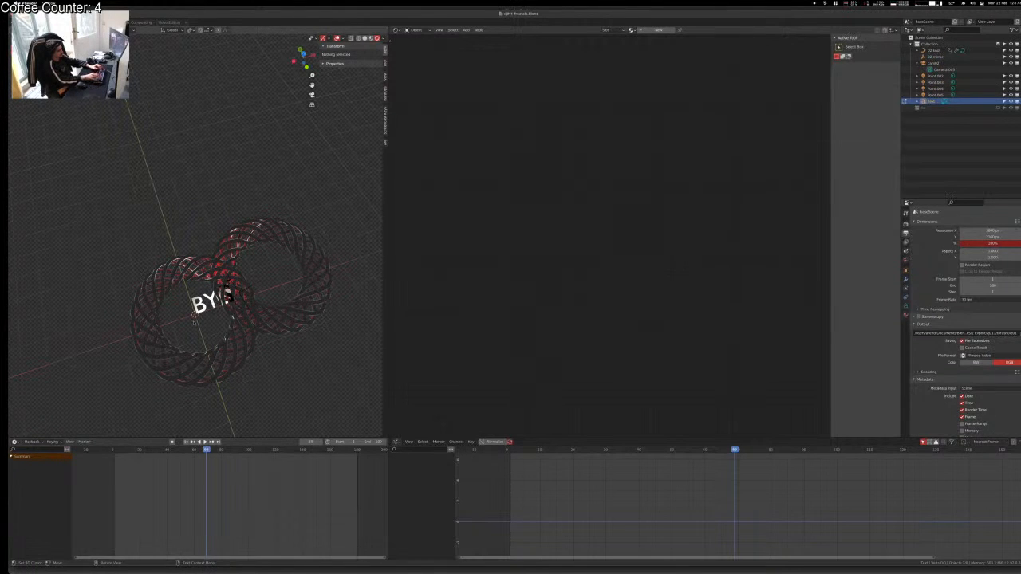
{"action": "key", "text": "Tab"}
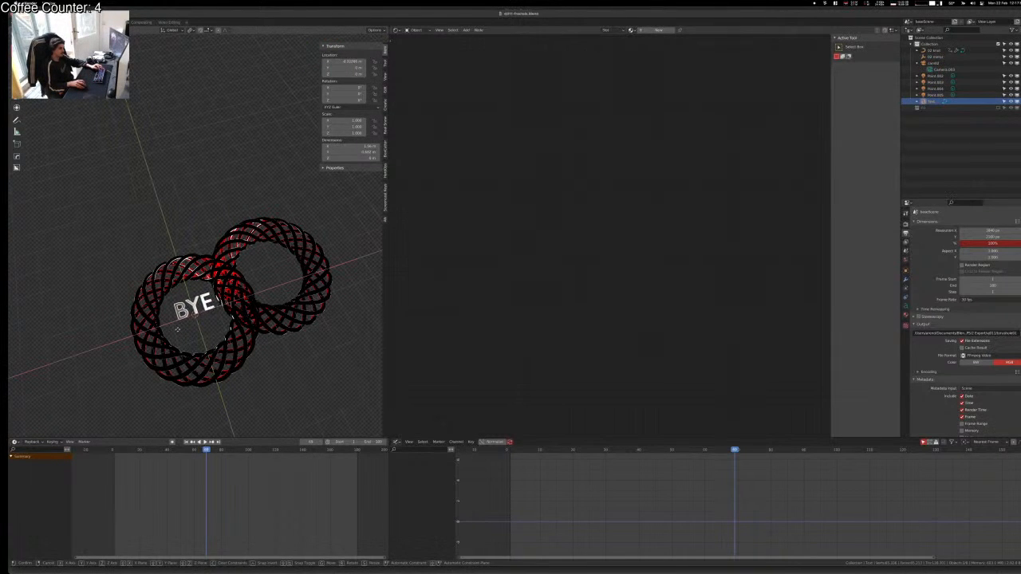
{"action": "left_click", "coordinate": [174, 333]}
{"action": "left_click", "coordinate": [139, 202]}
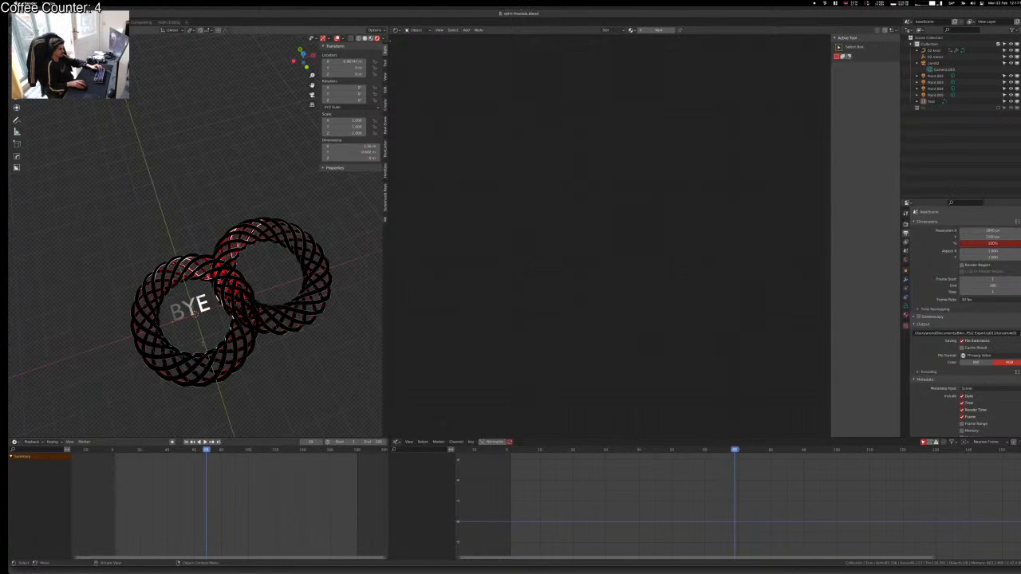
{"action": "middle_click_drag", "start_coordinate": [203, 344], "coordinate": [182, 283]}
{"action": "scroll", "coordinate": [188, 288], "scroll_direction": "up", "scroll_amount": 6}
{"action": "middle_click_drag", "start_coordinate": [199, 349], "coordinate": [227, 295]}
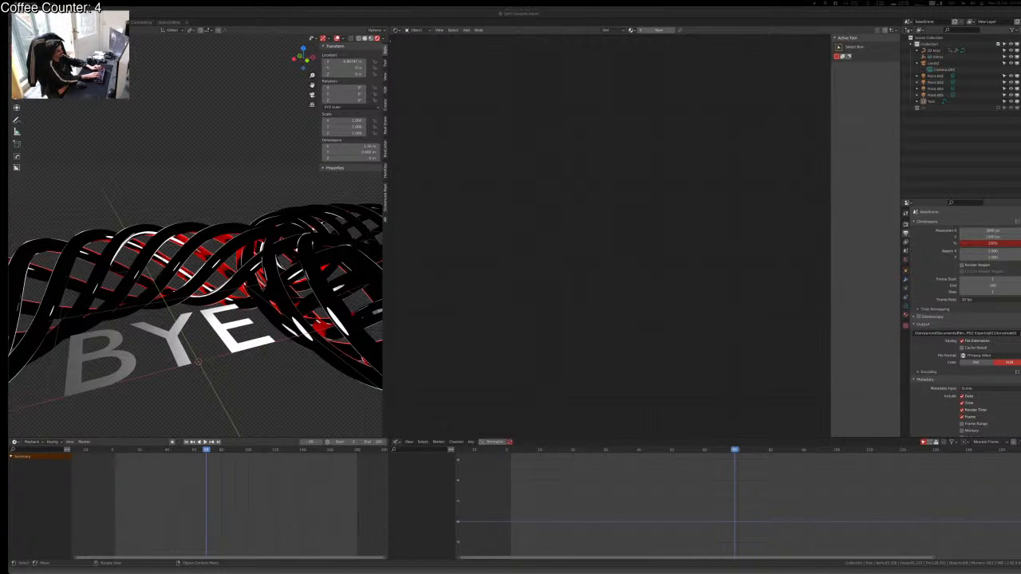
{"action": "key", "text": "ctrl+Up"}
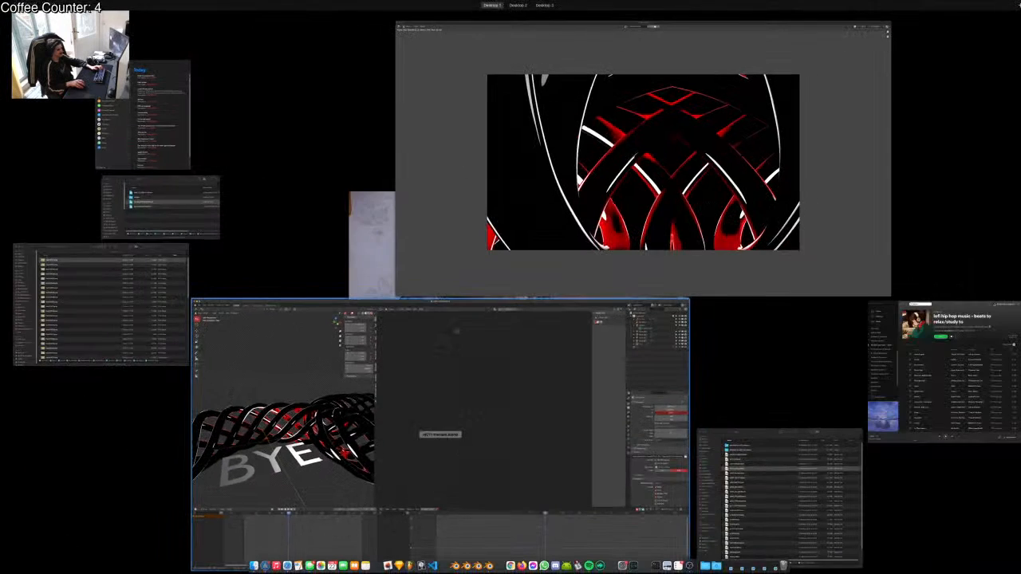
Step: From the img seq 02 Finder window, go up to the project folder and open the .mov render
{"action": "left_click", "coordinate": [133, 295]}
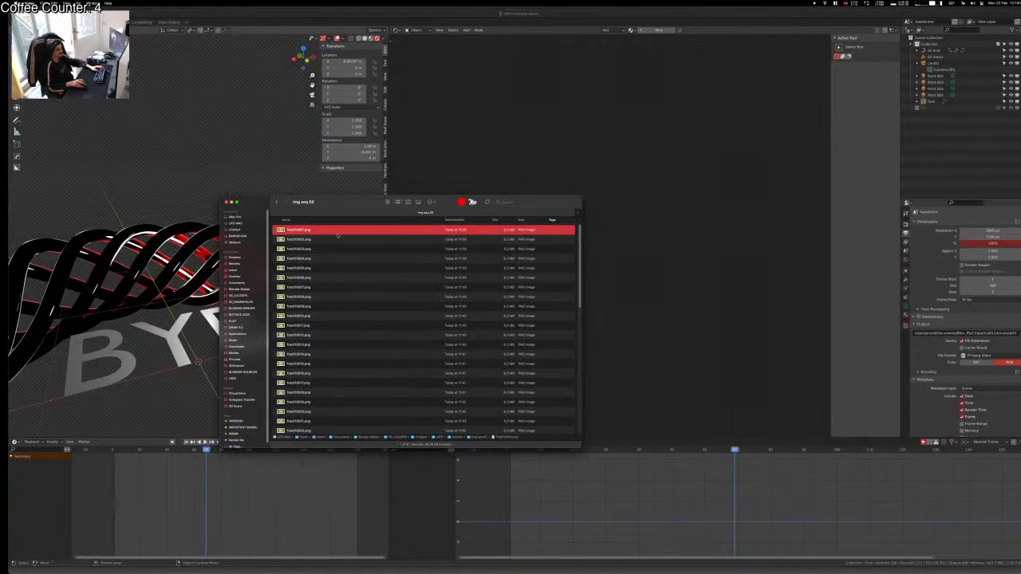
{"action": "key", "text": "super+Up"}
{"action": "key", "text": "super+Up"}
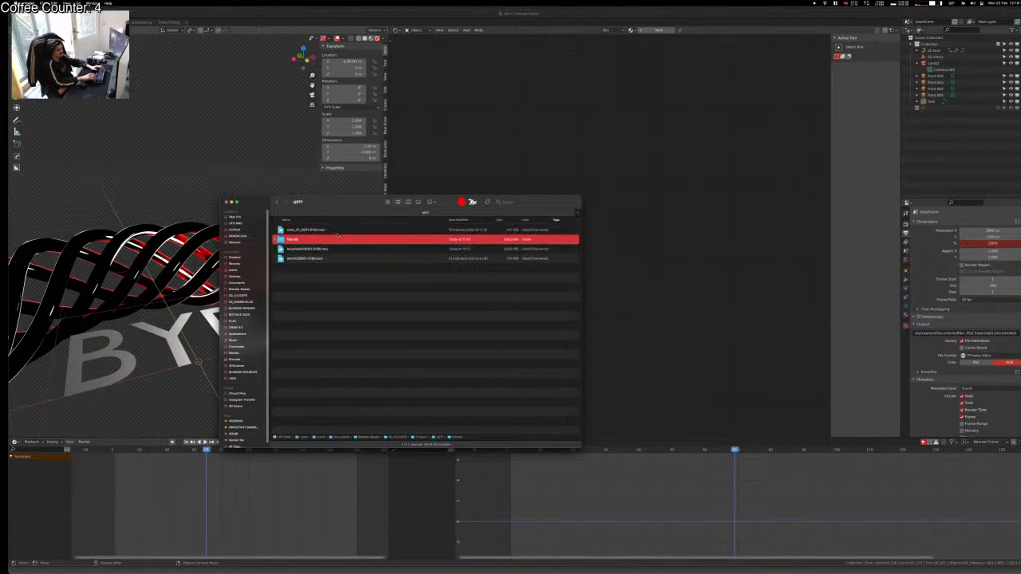
{"action": "key", "text": "Up"}
{"action": "key", "text": "Down"}
{"action": "key", "text": "Down"}
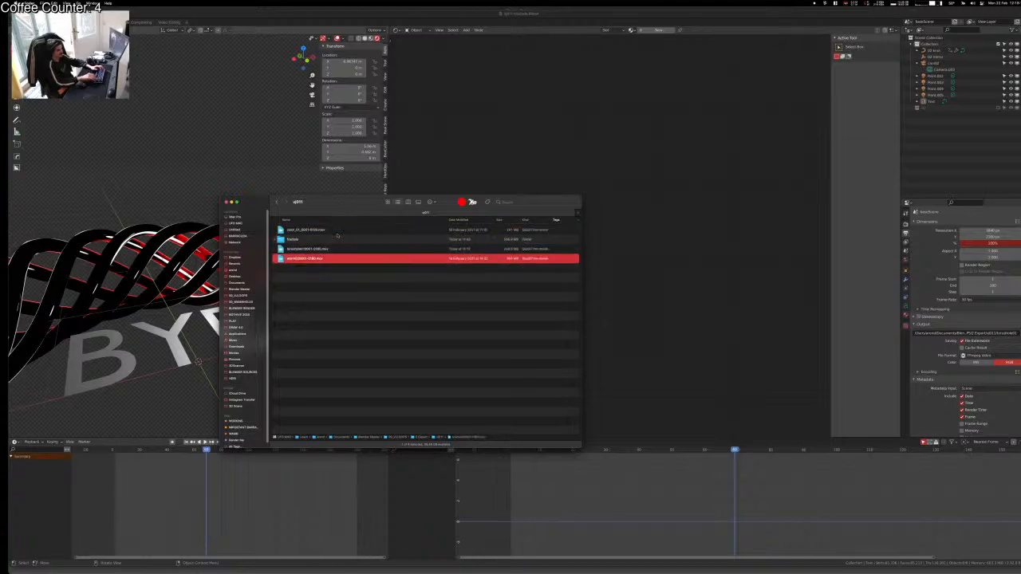
{"action": "key", "text": "super+Down"}
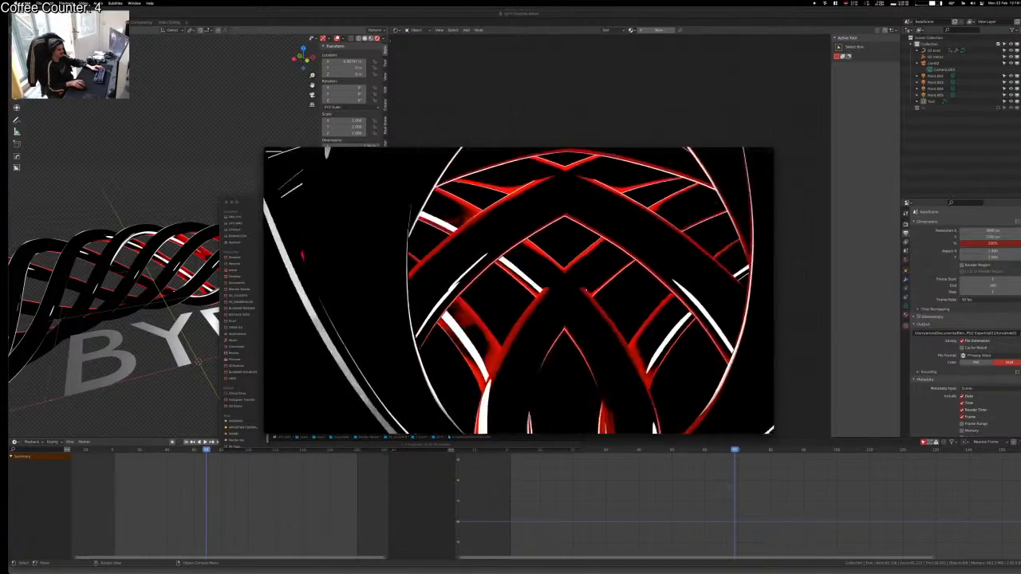
Step: Watch the tunnel video full screen, then exit full screen and close it
{"action": "key", "text": "super+f"}
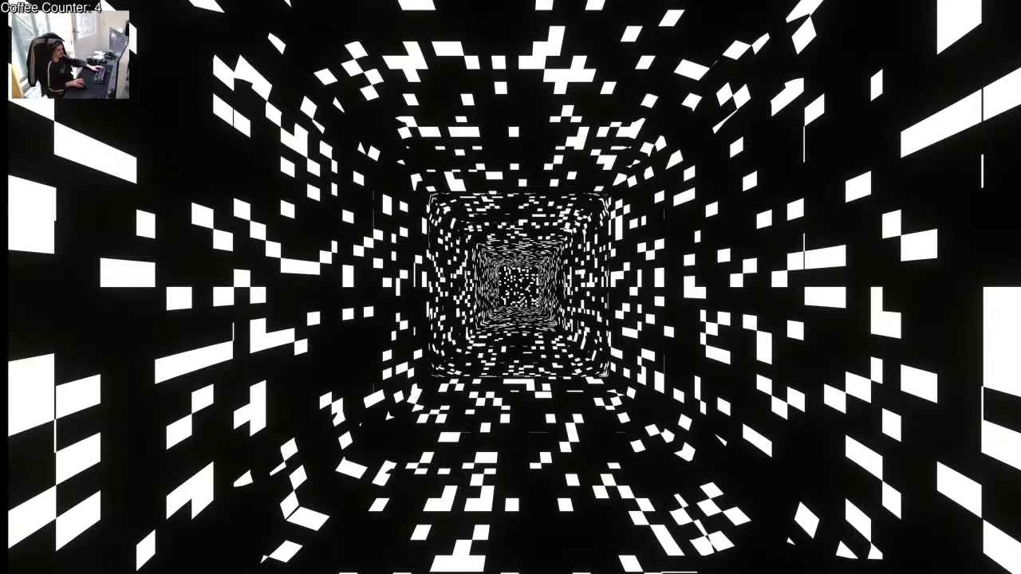
{"action": "key", "text": "Escape"}
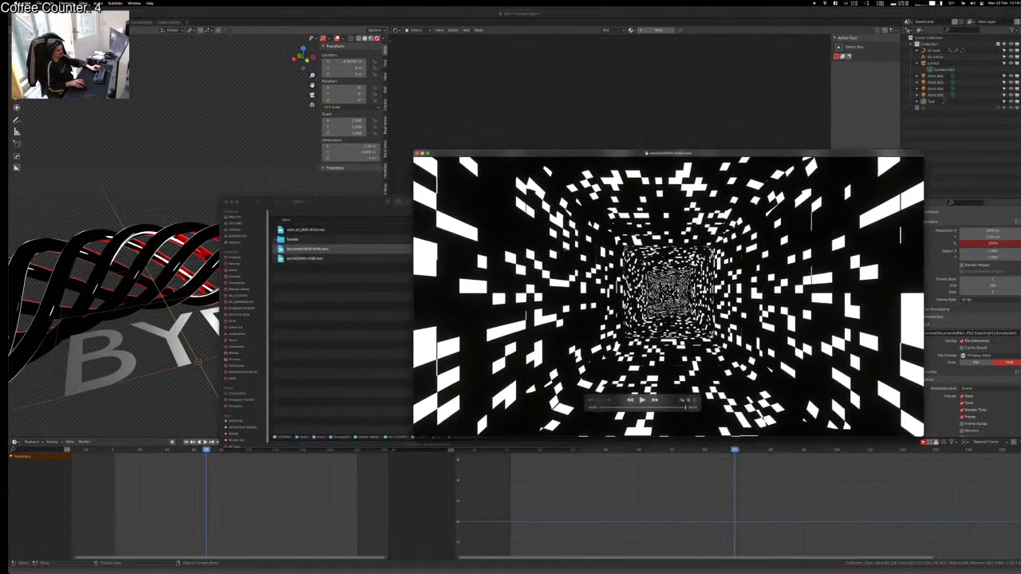
{"action": "key", "text": "super+w"}
Step: Open the first .mov render and the fourth file's tunnel video from the folder
{"action": "double_click", "coordinate": [309, 231]}
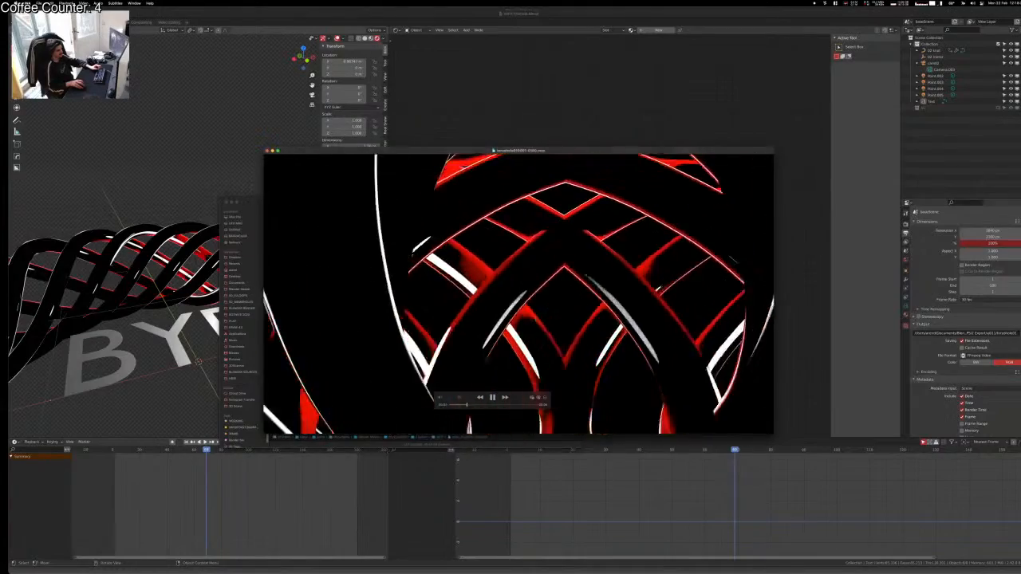
{"action": "left_click_drag", "start_coordinate": [527, 320], "coordinate": [693, 274]}
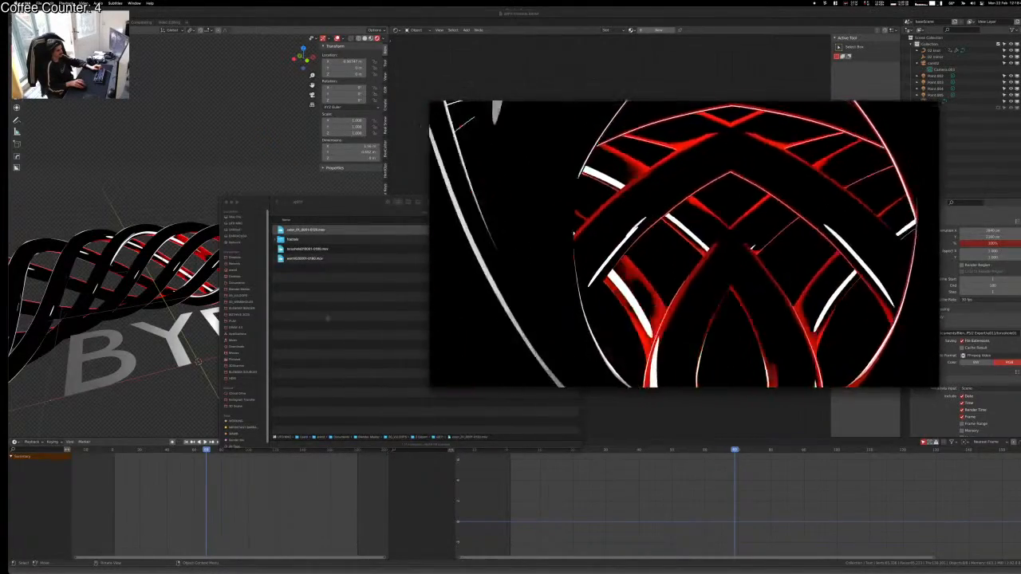
{"action": "left_click", "coordinate": [312, 296]}
{"action": "left_click", "coordinate": [302, 259]}
{"action": "double_click", "coordinate": [302, 258]}
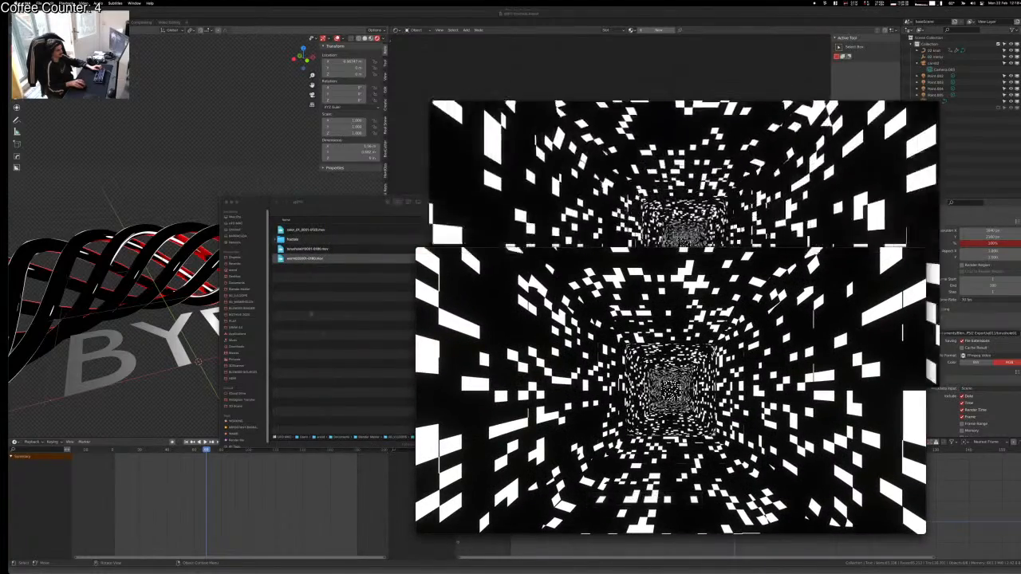
{"action": "left_click", "coordinate": [288, 204]}
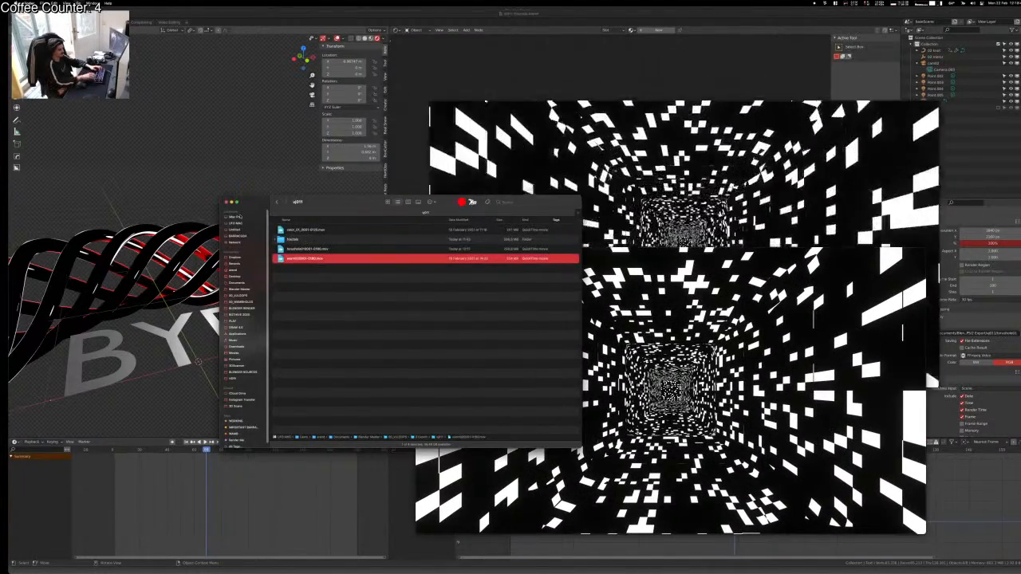
Step: Open the first video in the vj010 folder, close the other players, and view it full screen
{"action": "key", "text": "super+Up"}
{"action": "key", "text": "Down"}
{"action": "key", "text": "super+Down"}
{"action": "key", "text": "Down"}
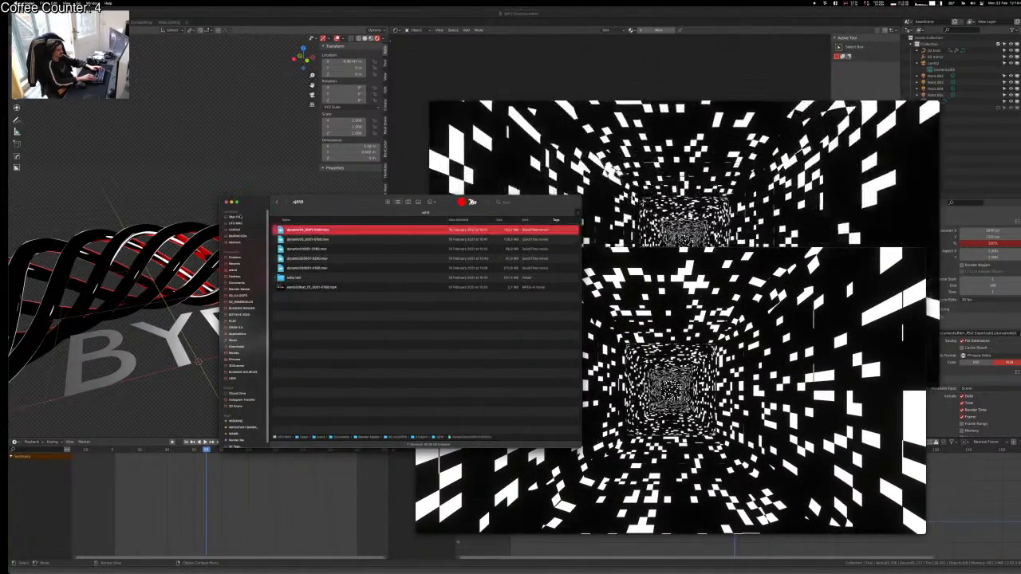
{"action": "key", "text": "super+Down"}
{"action": "key", "text": "super+w"}
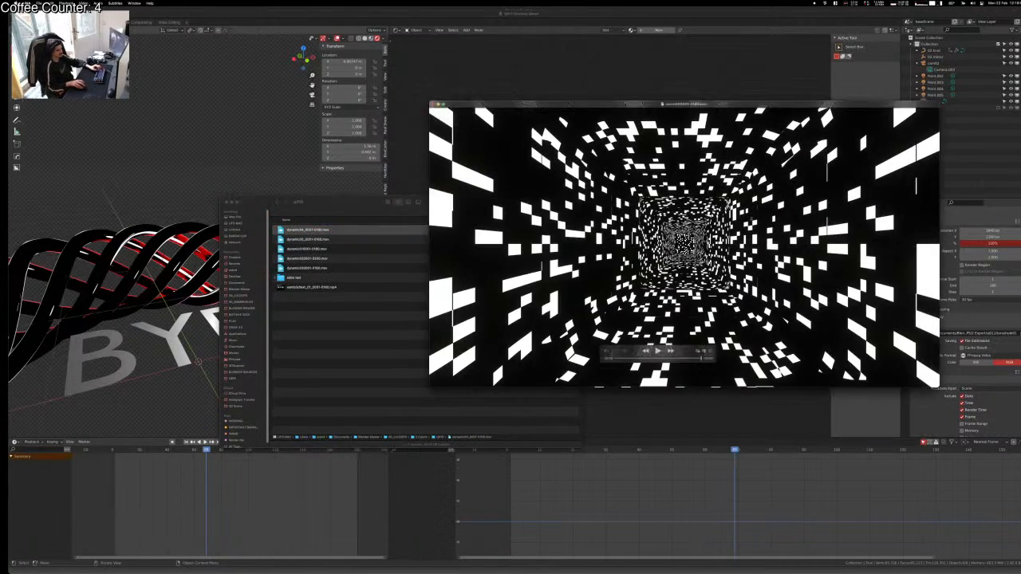
{"action": "key", "text": "super+w"}
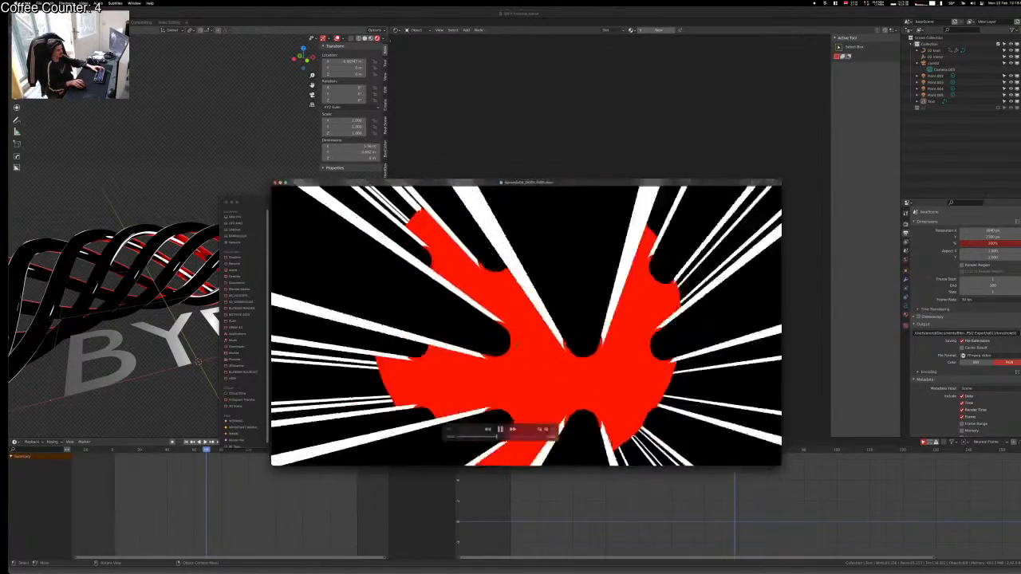
{"action": "key", "text": "ctrl+super+f"}
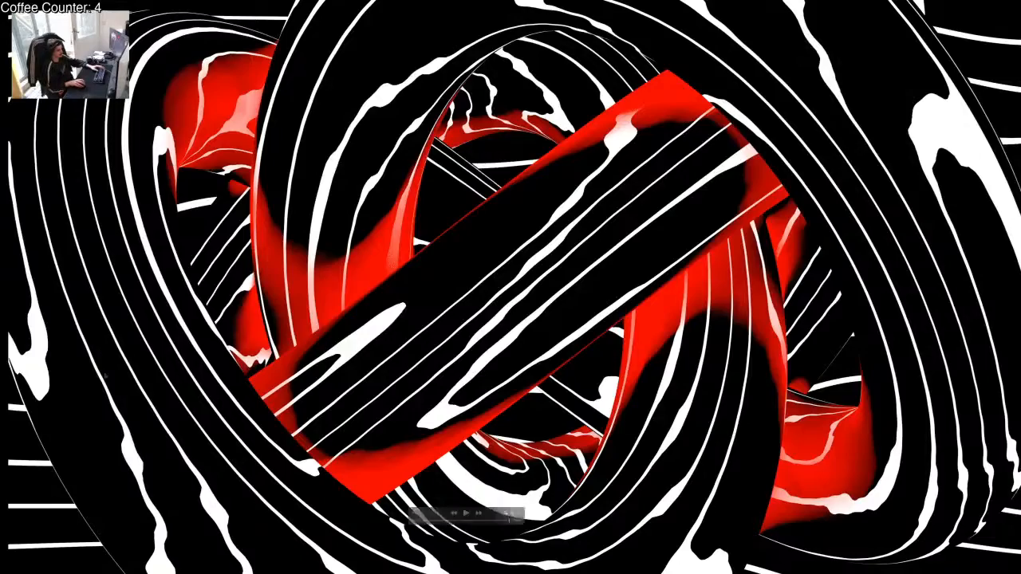
{"action": "key", "text": "Escape"}
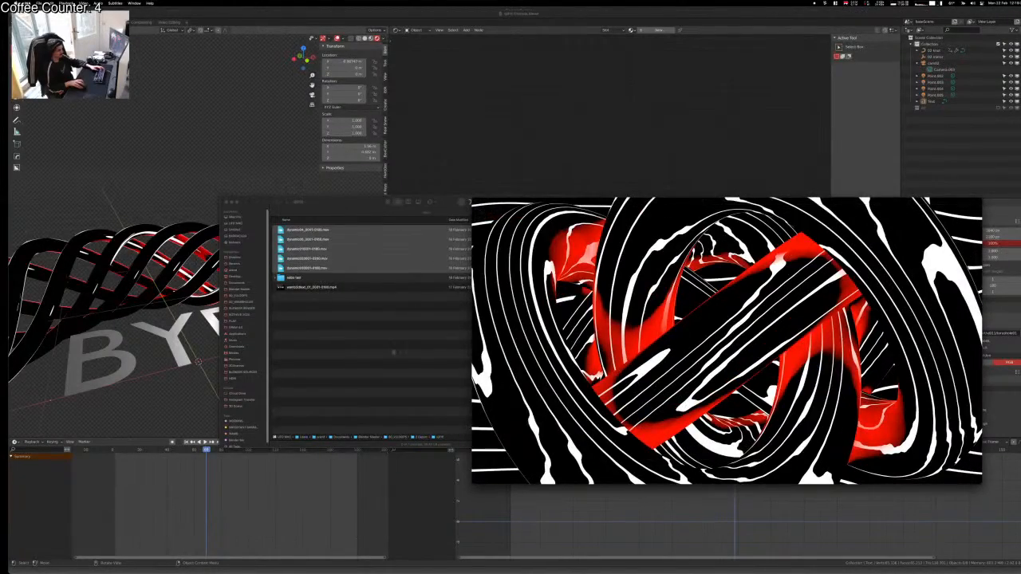
Step: Quick-preview the vj009 renders and the checkerboard render in the 3 Export folder
{"action": "left_click", "coordinate": [393, 353]}
{"action": "key", "text": "super+Up"}
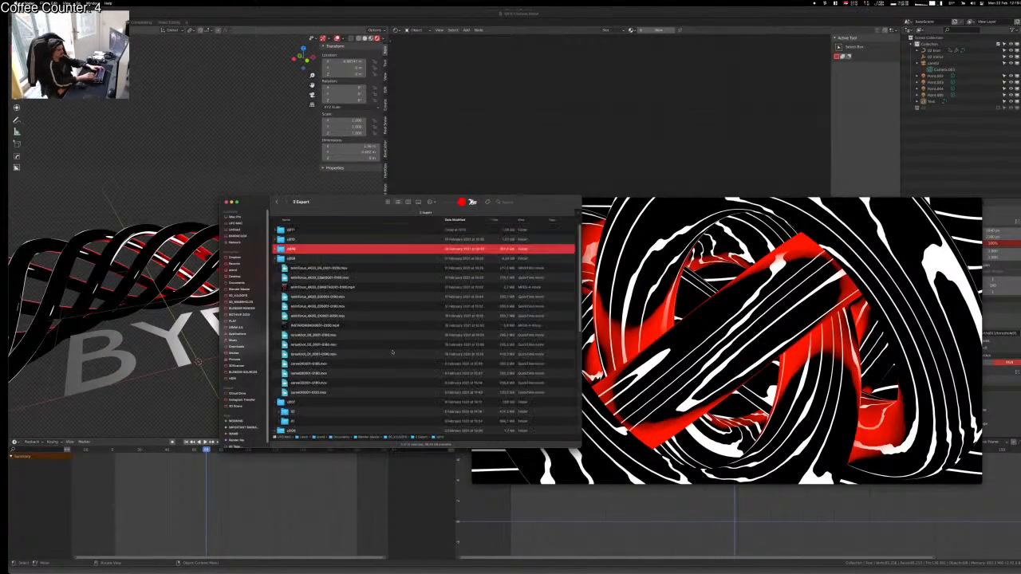
{"action": "key", "text": "super+Down"}
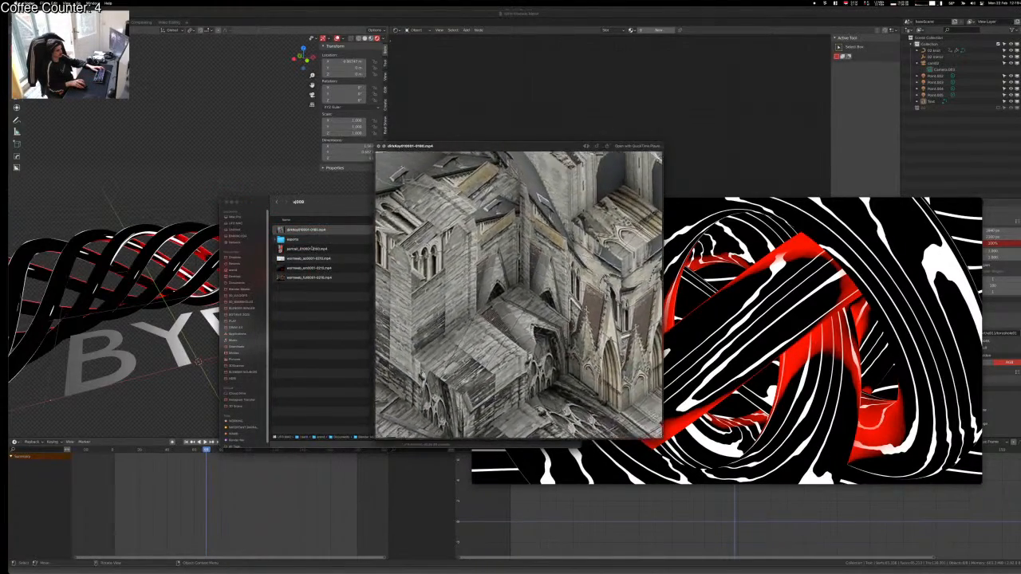
{"action": "key", "text": "space"}
{"action": "key", "text": "space"}
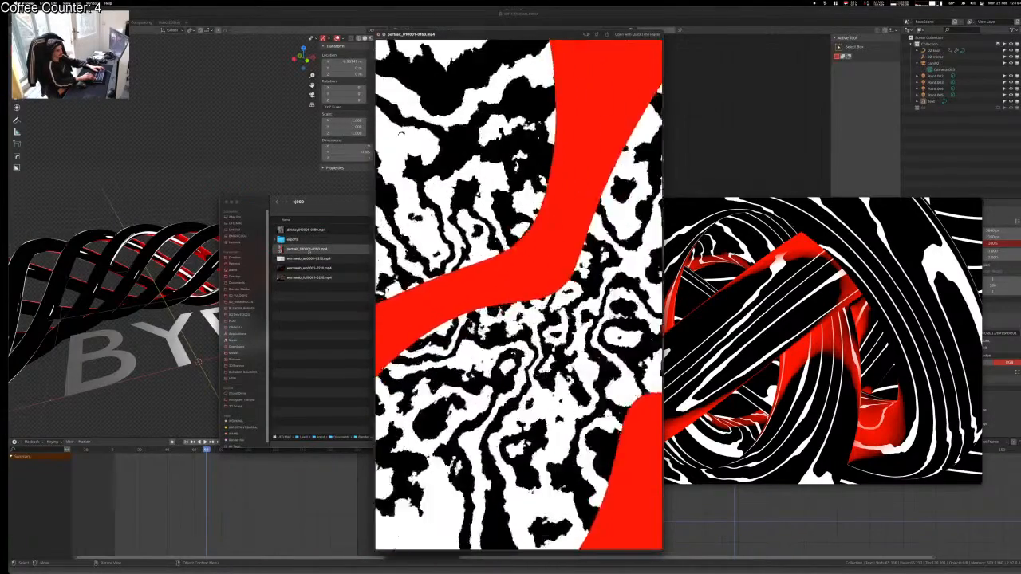
{"action": "key", "text": "Down"}
{"action": "key", "text": "Down"}
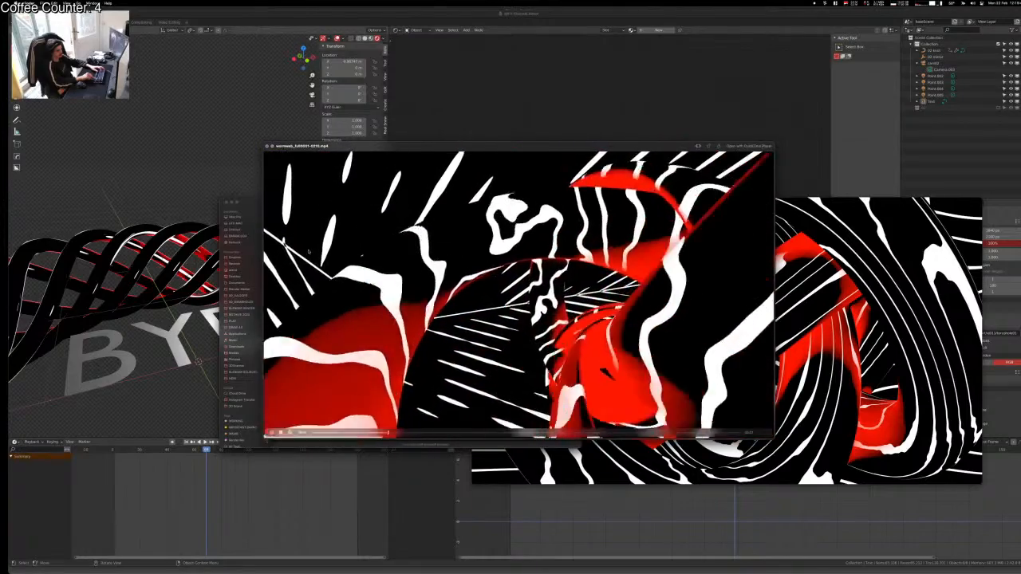
{"action": "key", "text": "space"}
{"action": "key", "text": "super+Up"}
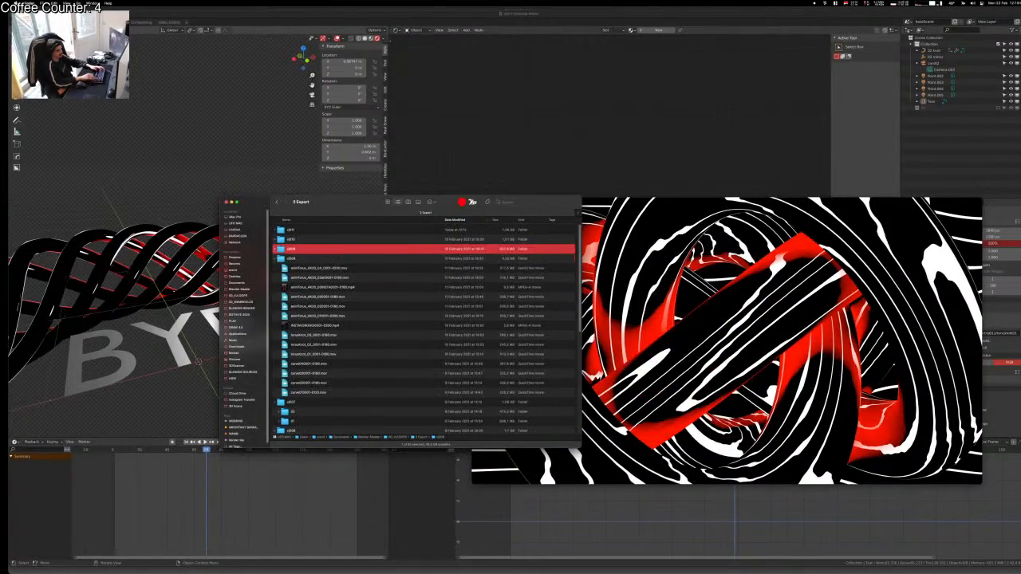
{"action": "key", "text": "space"}
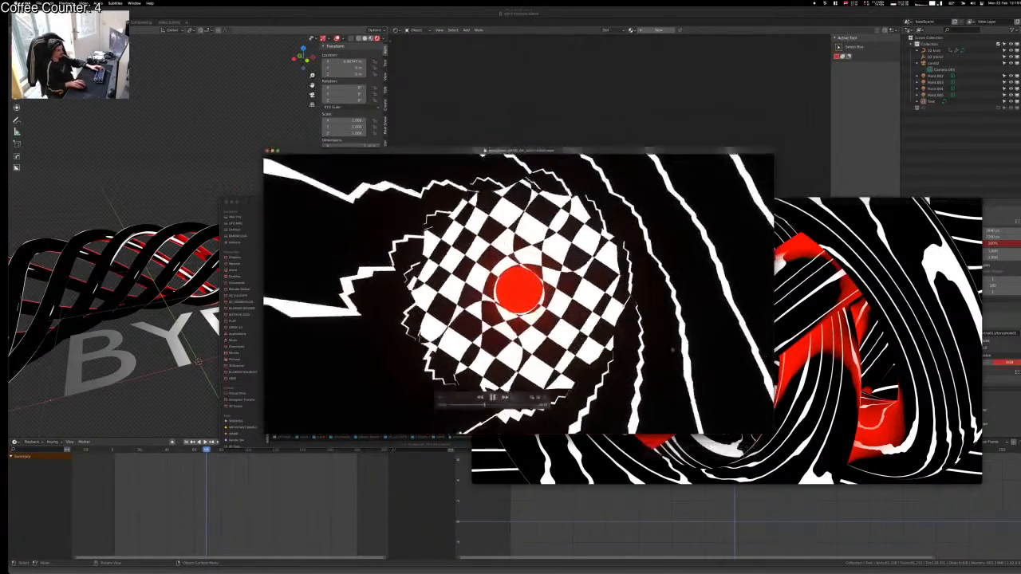
Step: Open several more render videos, moving each player window off the file list
{"action": "left_click_drag", "start_coordinate": [526, 284], "coordinate": [700, 284]}
{"action": "left_click", "coordinate": [349, 284]}
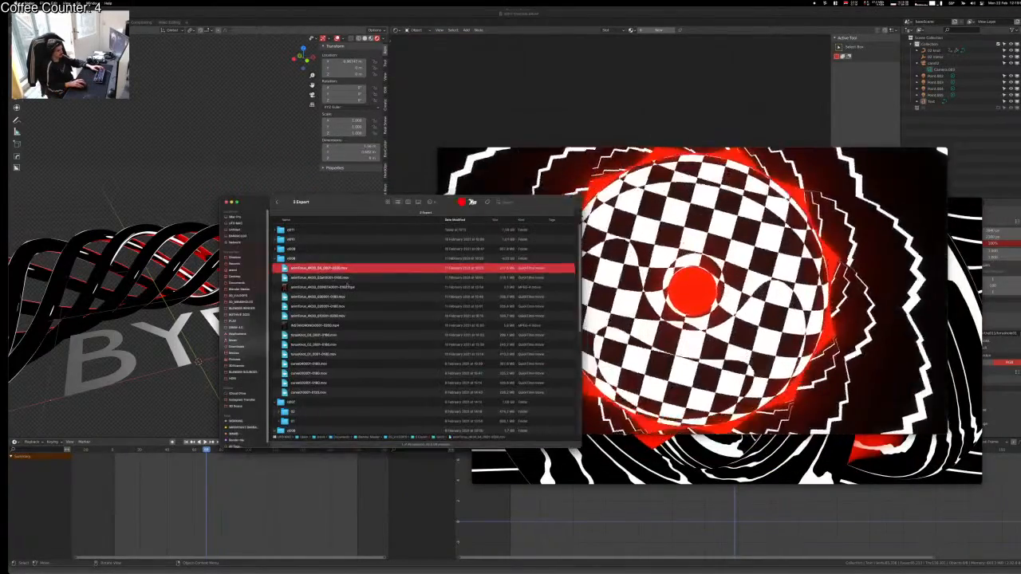
{"action": "key", "text": "Up"}
{"action": "left_click_drag", "start_coordinate": [585, 344], "coordinate": [751, 354]}
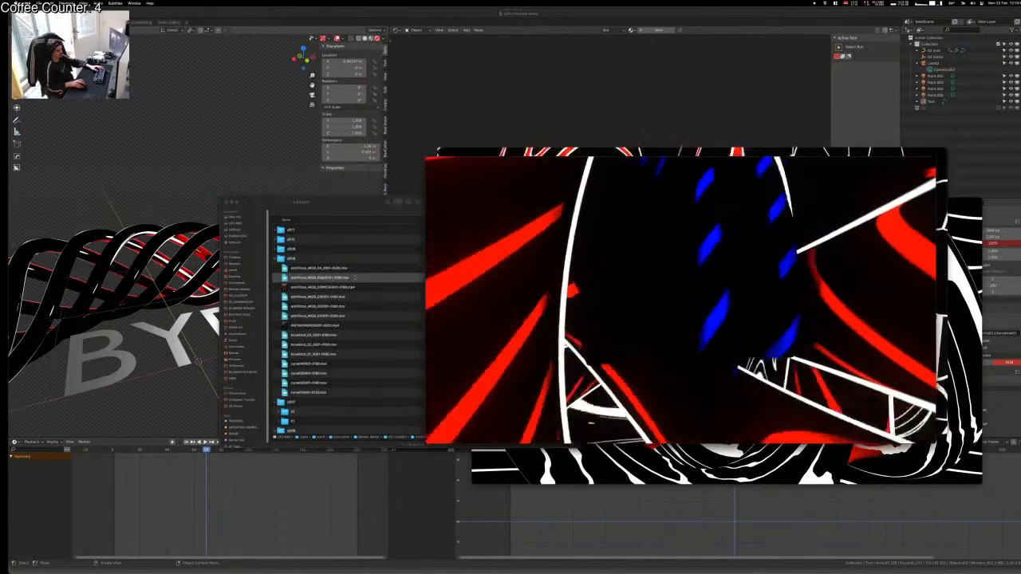
{"action": "left_click", "coordinate": [354, 276]}
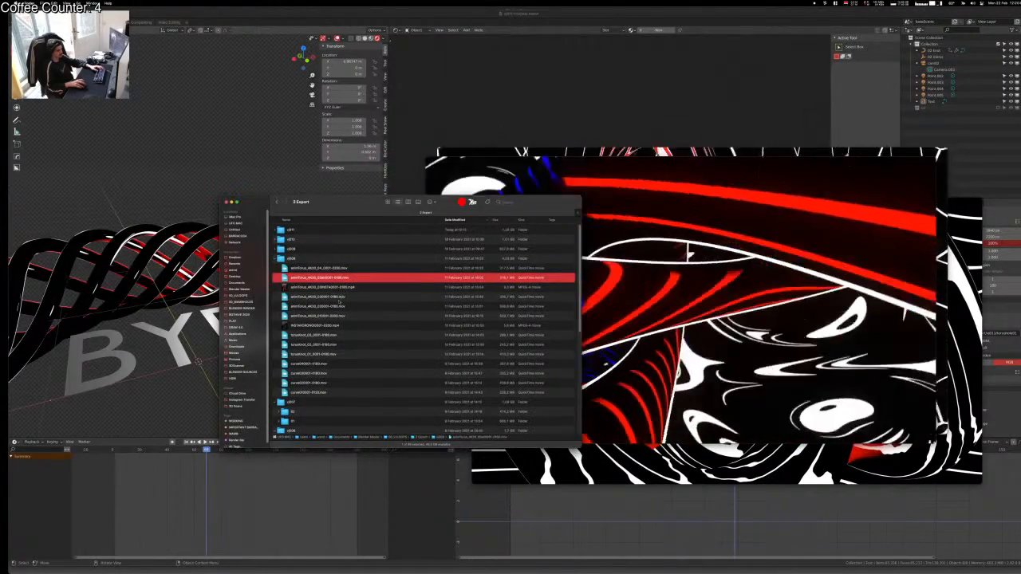
{"action": "double_click", "coordinate": [339, 301]}
{"action": "left_click_drag", "start_coordinate": [339, 302], "coordinate": [515, 274]}
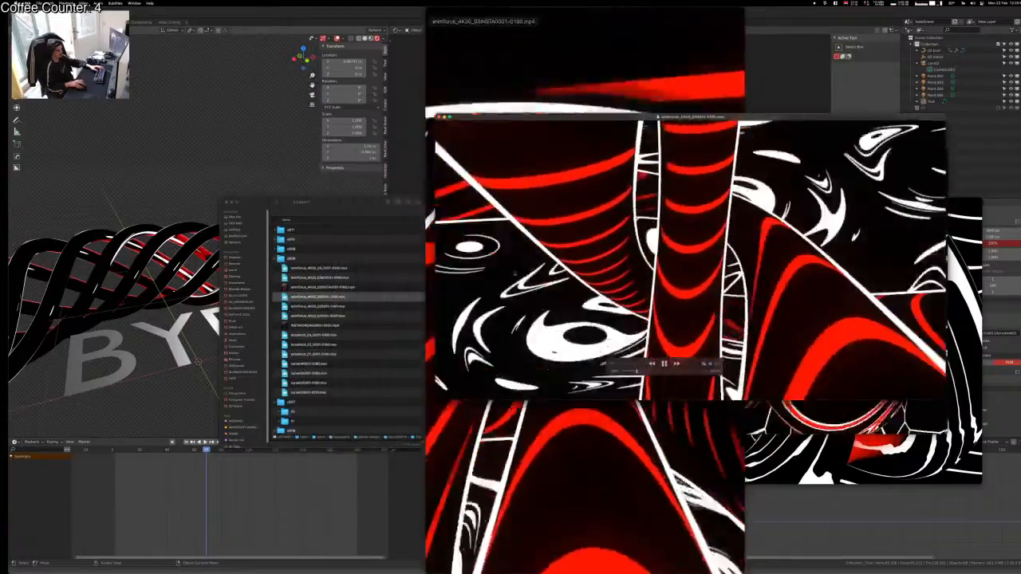
{"action": "left_click", "coordinate": [343, 313]}
{"action": "double_click", "coordinate": [343, 315]}
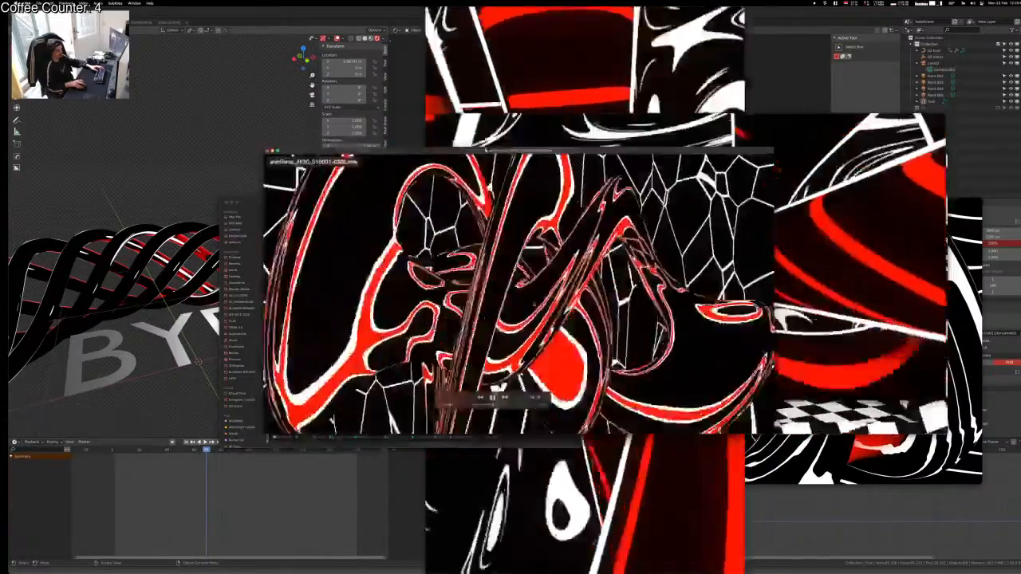
{"action": "left_click_drag", "start_coordinate": [343, 317], "coordinate": [523, 328]}
Step: Open curve040001-0180.mov and spread the folder and video windows across the screen
{"action": "double_click", "coordinate": [306, 347]}
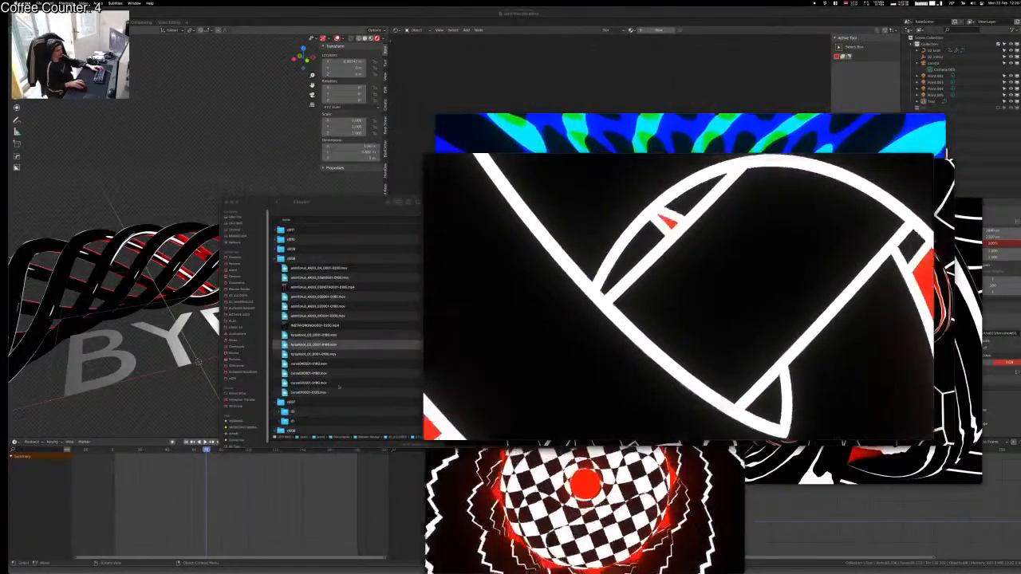
{"action": "left_click", "coordinate": [311, 368]}
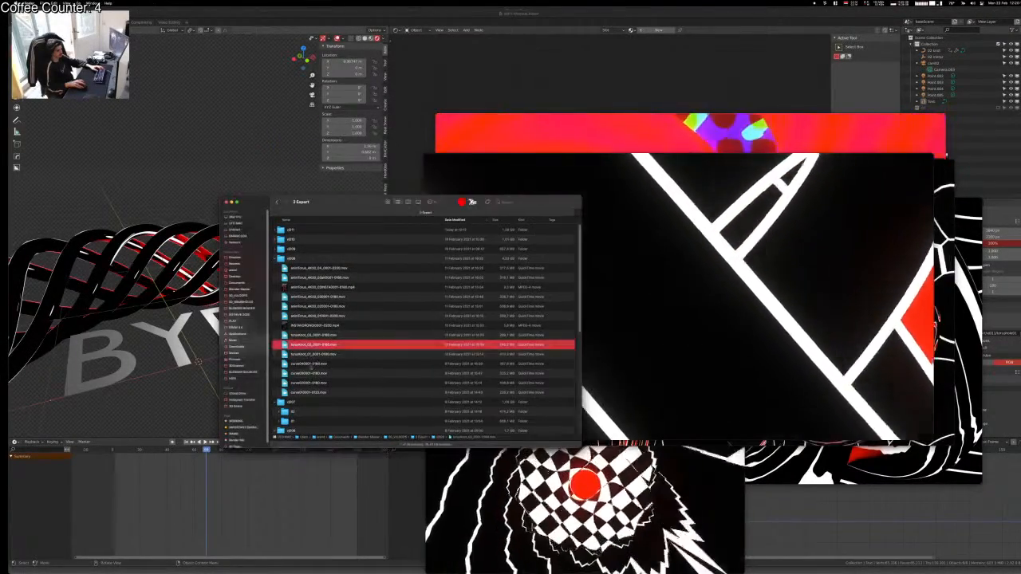
{"action": "double_click", "coordinate": [311, 366]}
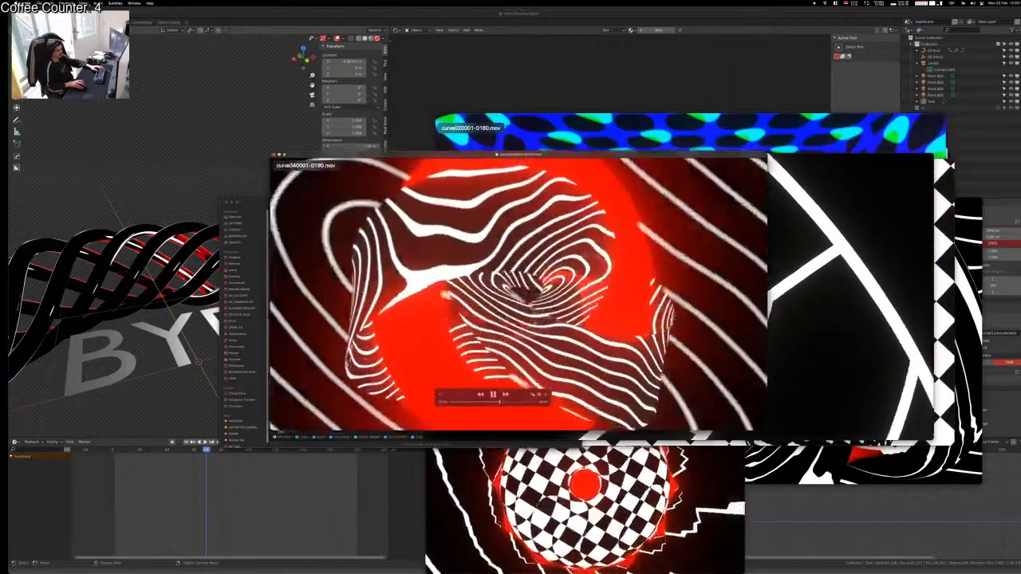
{"action": "left_click_drag", "start_coordinate": [445, 295], "coordinate": [531, 342]}
{"action": "left_click_drag", "start_coordinate": [316, 206], "coordinate": [145, 167]}
{"action": "left_click", "coordinate": [435, 233]}
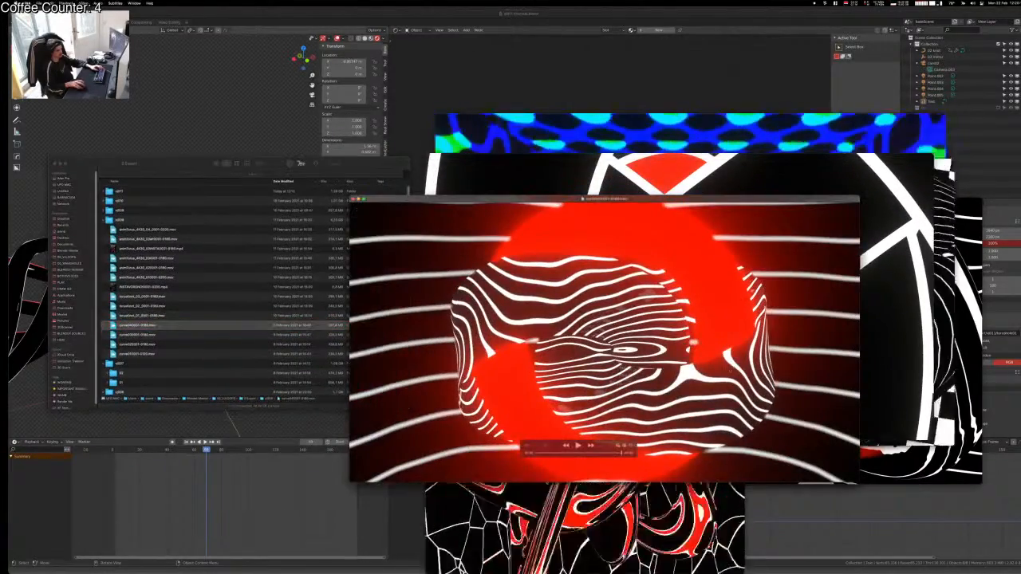
{"action": "left_click_drag", "start_coordinate": [730, 371], "coordinate": [436, 208]}
{"action": "left_click", "coordinate": [786, 319]}
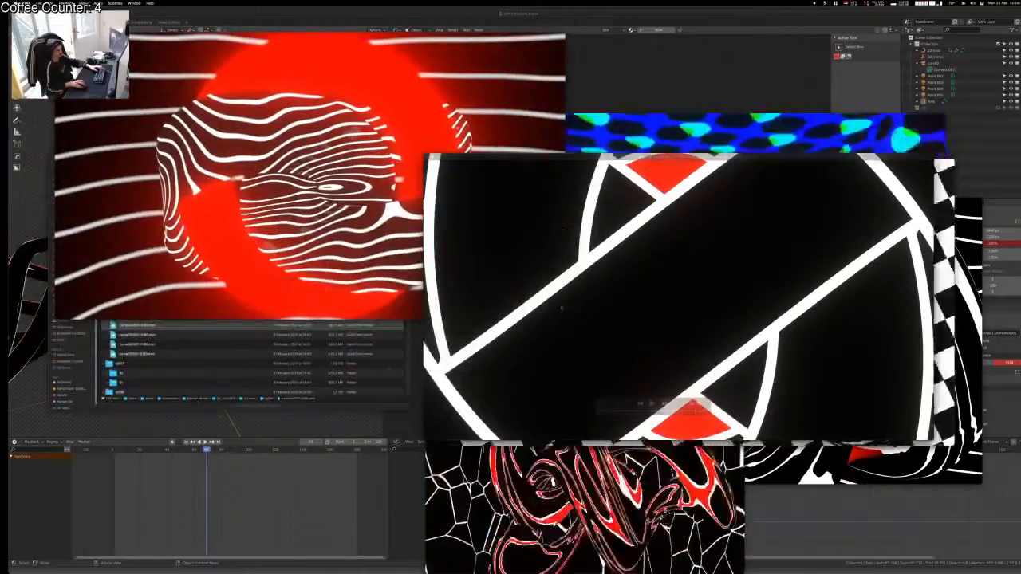
{"action": "left_click_drag", "start_coordinate": [561, 308], "coordinate": [122, 417]}
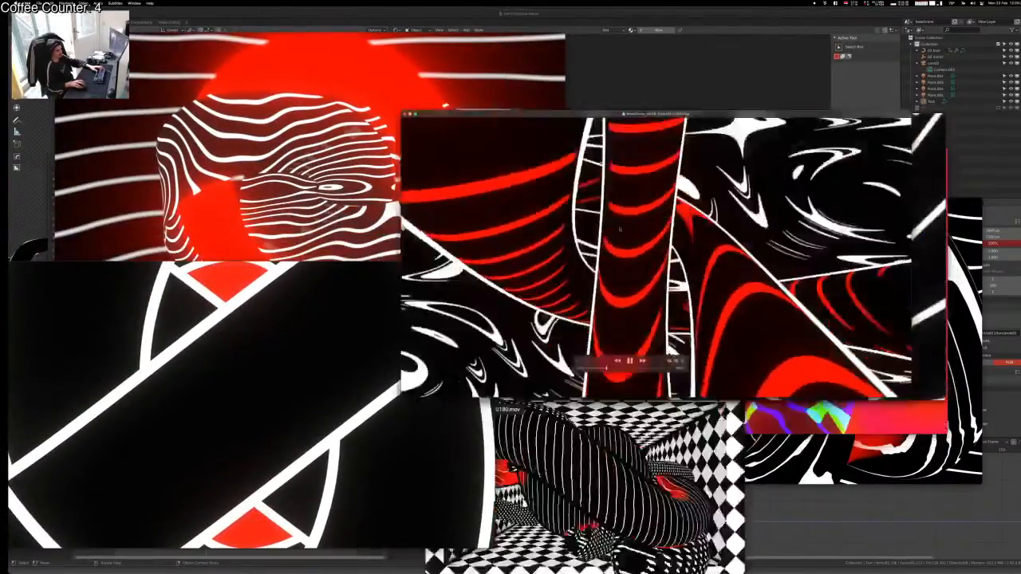
{"action": "left_click_drag", "start_coordinate": [620, 230], "coordinate": [506, 147]}
{"action": "left_click", "coordinate": [825, 64]}
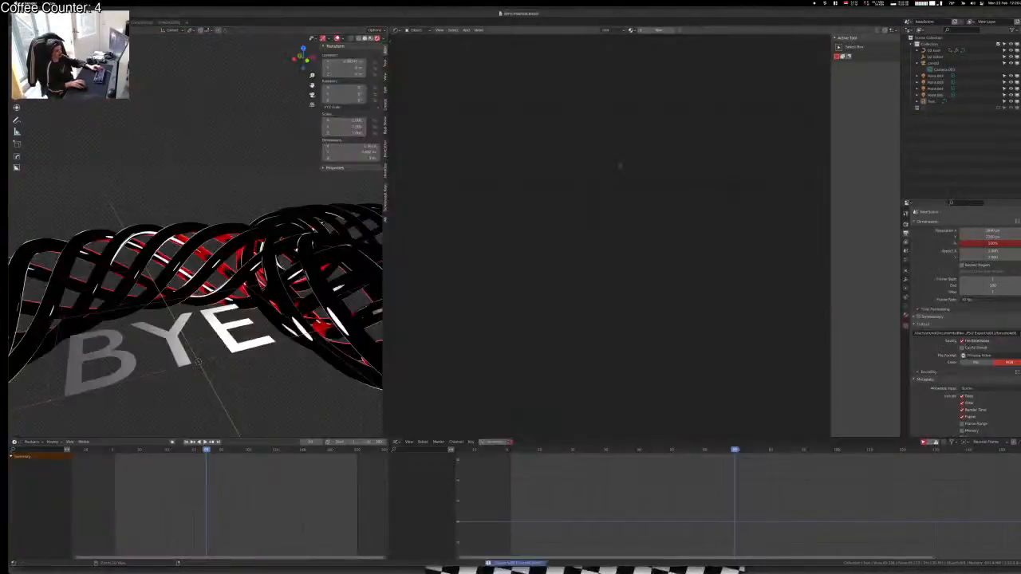
Step: Hide Blender and close the upper-left red striped video
{"action": "key", "text": "super+q"}
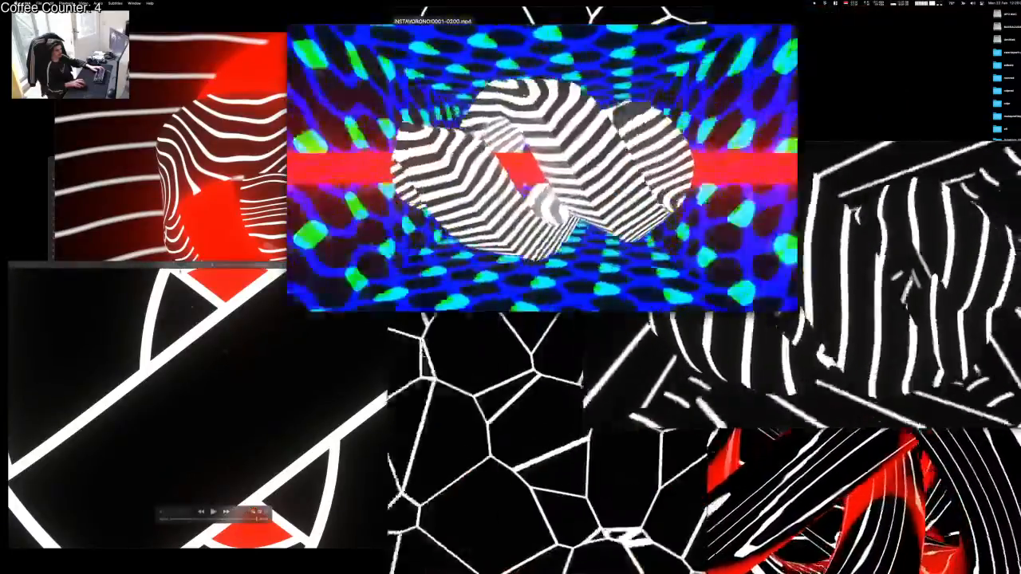
{"action": "left_click", "coordinate": [226, 351]}
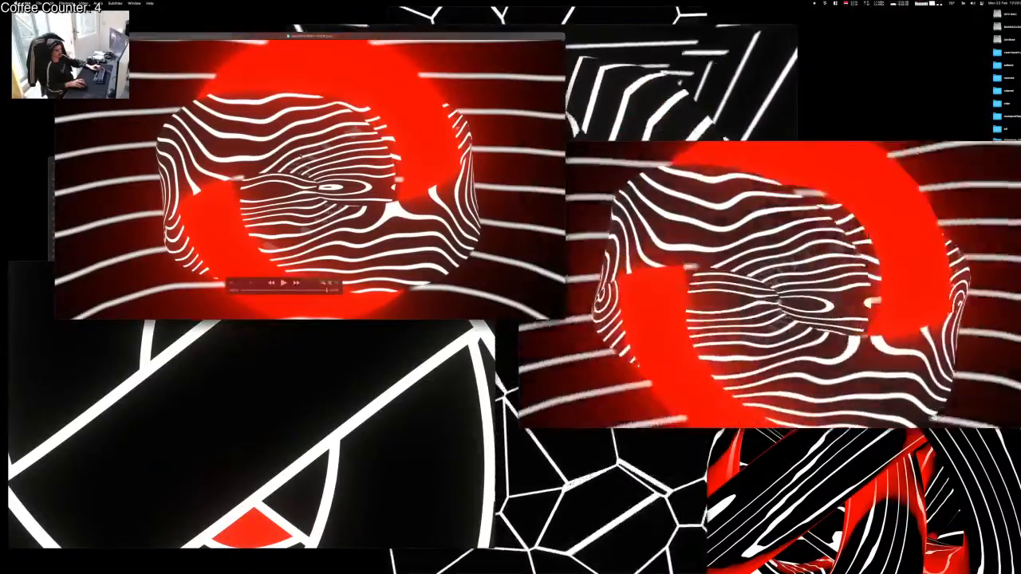
{"action": "key", "text": "super+w"}
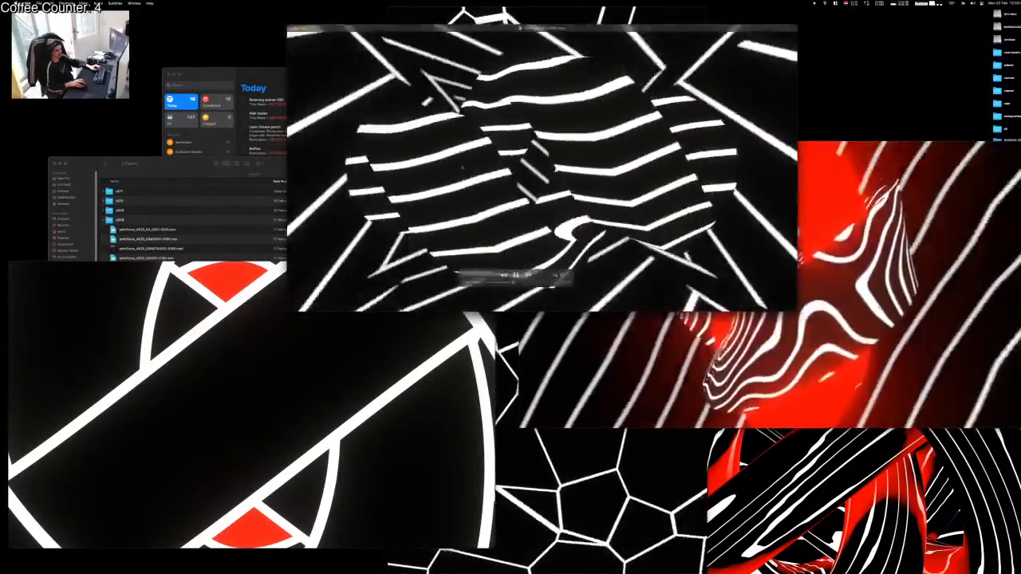
Step: Reposition the black-and-white, voronoi and red videos, briefly view red full screen, close the folder
{"action": "left_click_drag", "start_coordinate": [462, 167], "coordinate": [186, 153]}
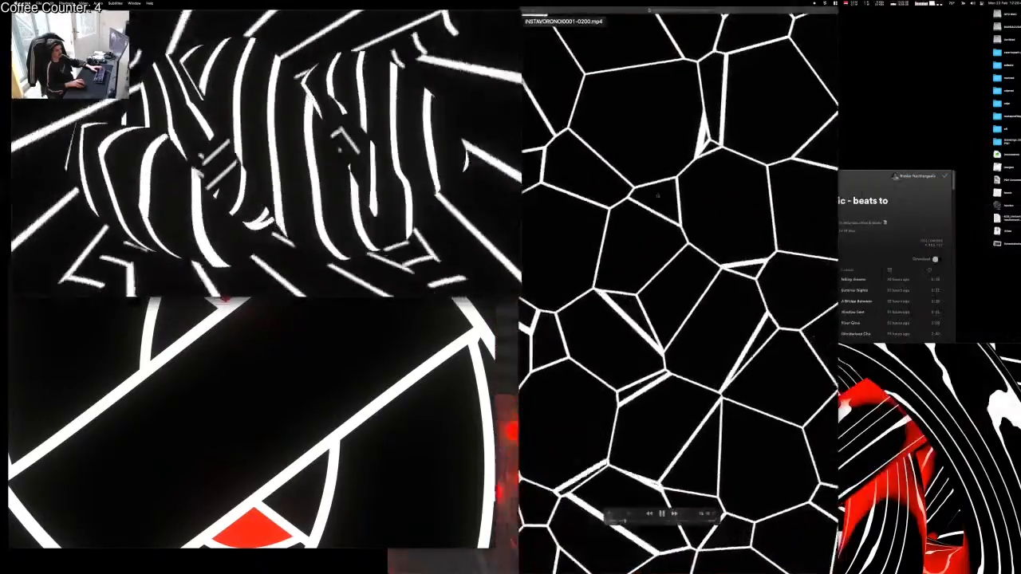
{"action": "left_click_drag", "start_coordinate": [658, 195], "coordinate": [822, 195]}
{"action": "left_click", "coordinate": [571, 471]}
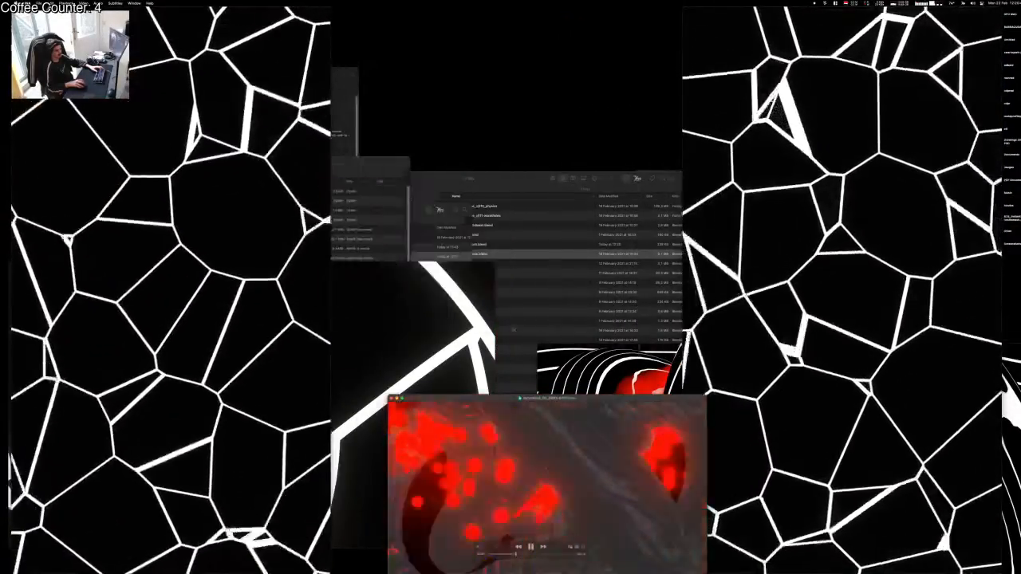
{"action": "left_click_drag", "start_coordinate": [514, 330], "coordinate": [496, 264]}
{"action": "double_click", "coordinate": [496, 263]}
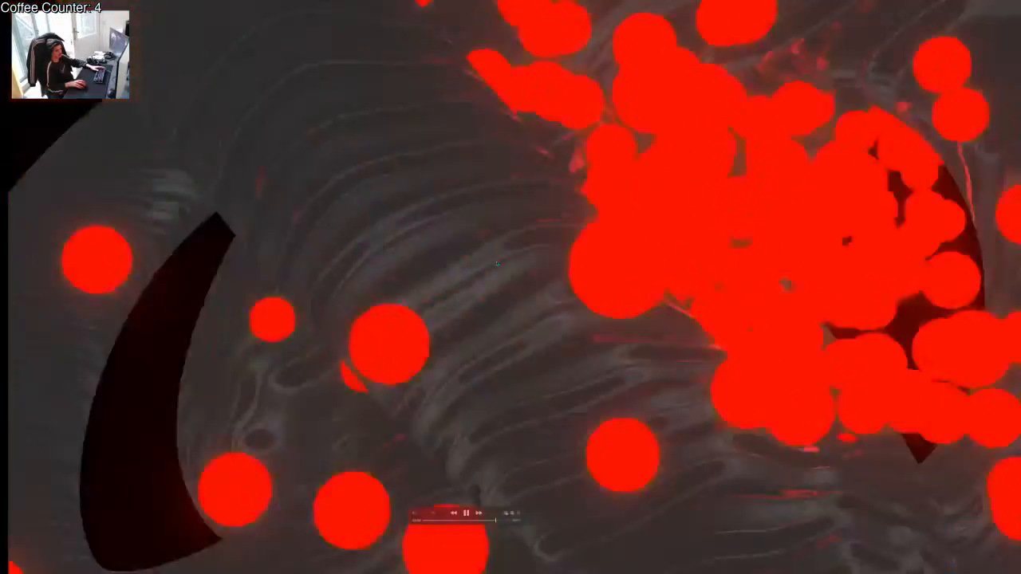
{"action": "double_click", "coordinate": [496, 263]}
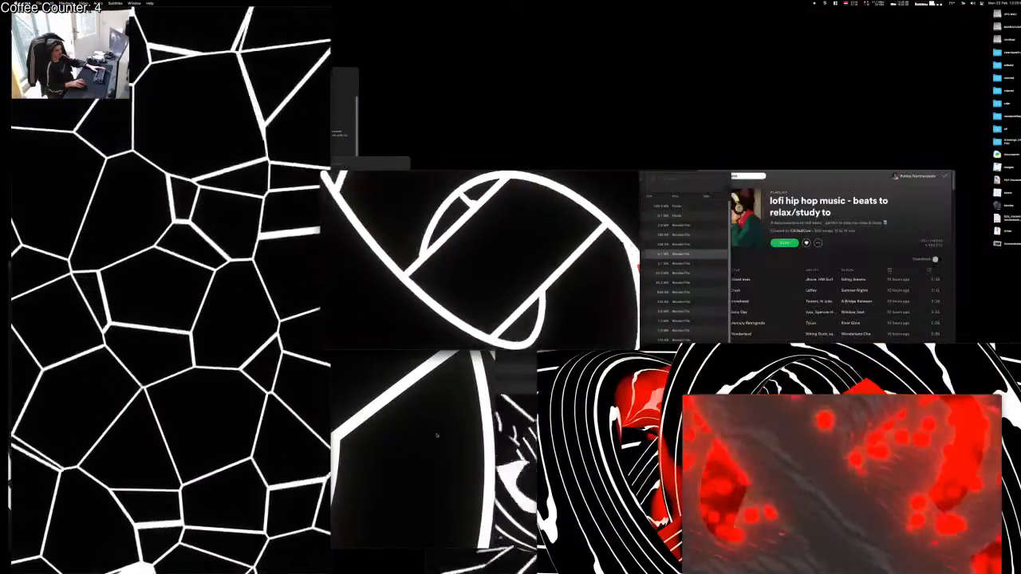
{"action": "left_click_drag", "start_coordinate": [398, 434], "coordinate": [876, 216]}
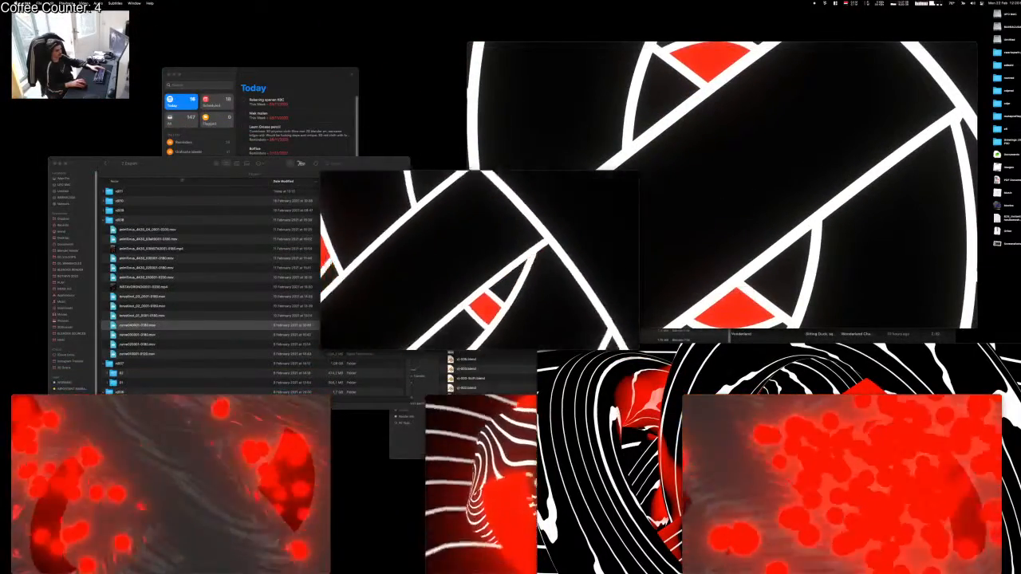
{"action": "key", "text": "super+w"}
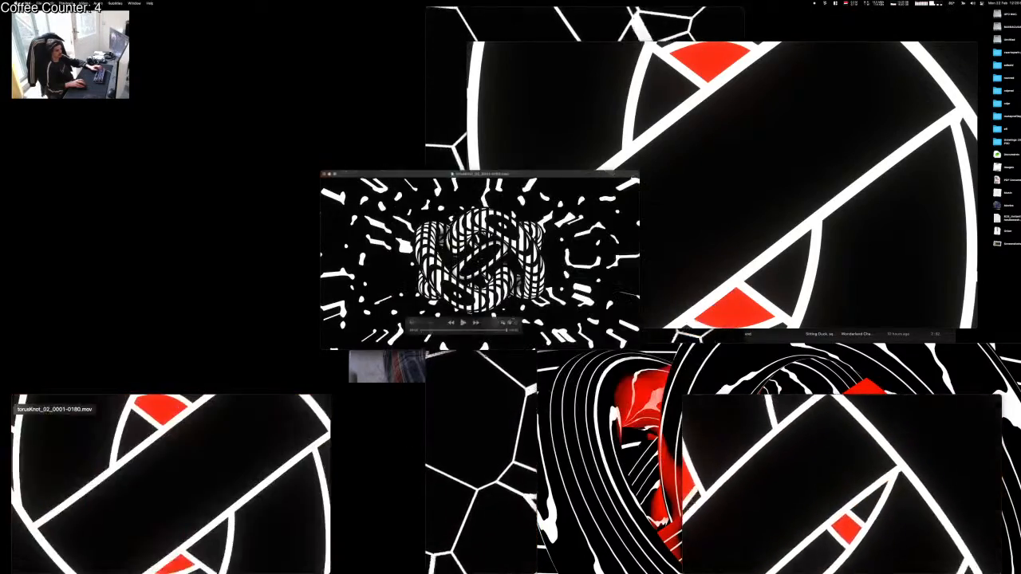
Step: Move the zebra video left and the ribbon video to the top left
{"action": "left_click_drag", "start_coordinate": [478, 174], "coordinate": [176, 174]}
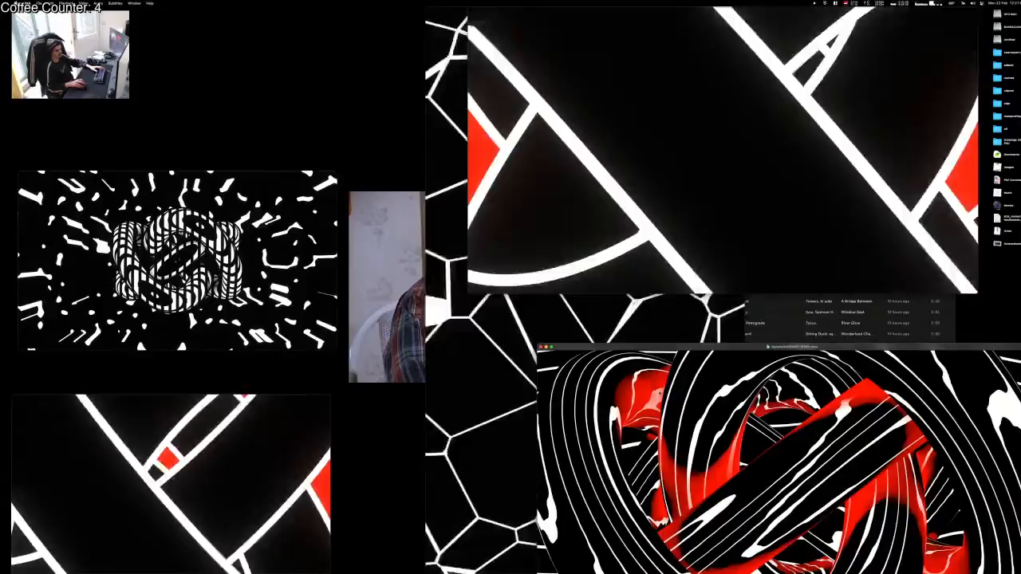
{"action": "left_click_drag", "start_coordinate": [766, 347], "coordinate": [322, 27]}
{"action": "left_click", "coordinate": [63, 252]}
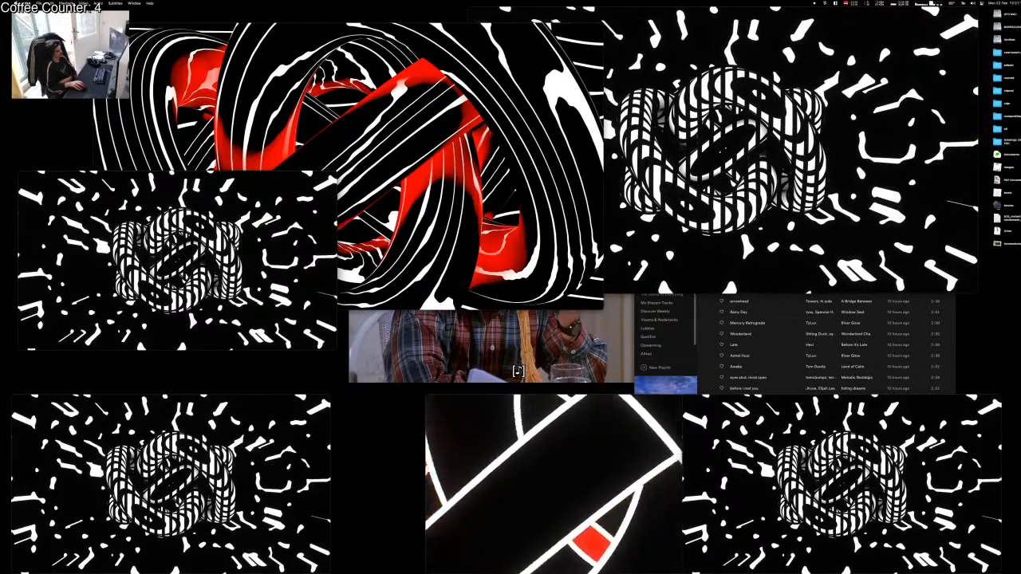
Step: Find the Spotify window in the windows overview and close it
{"action": "key", "text": "ctrl+Up"}
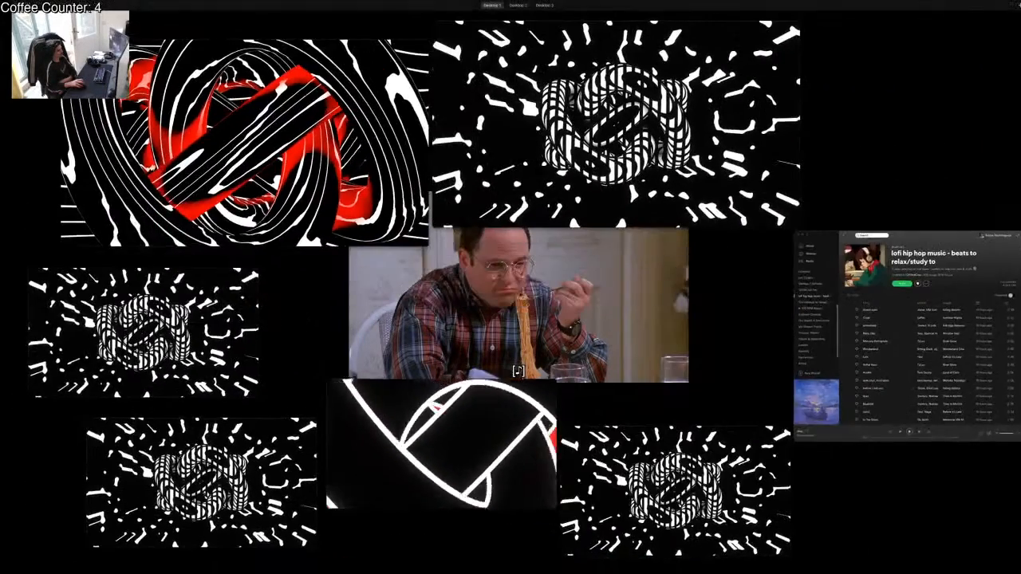
{"action": "key", "text": "ctrl+Up"}
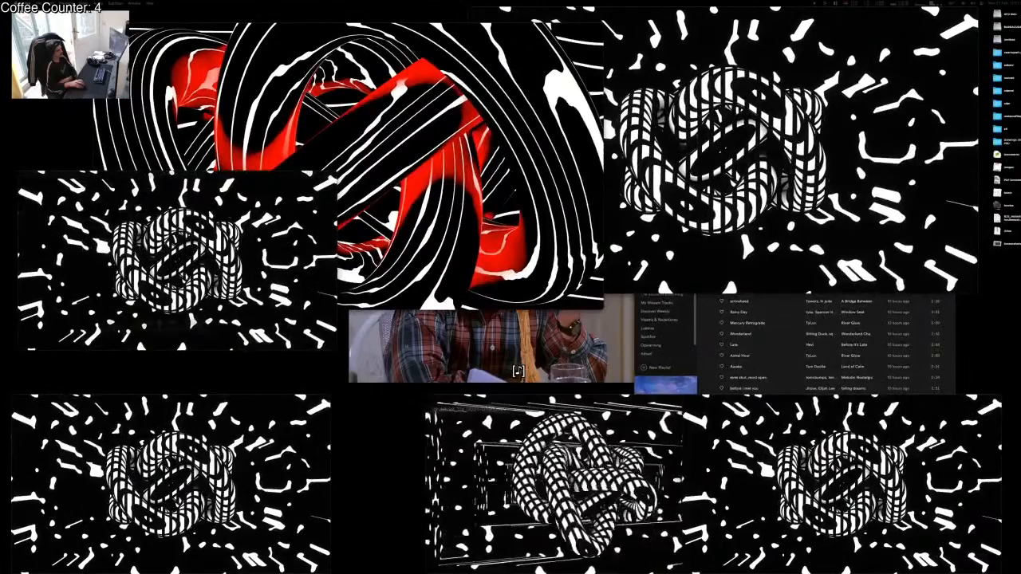
{"action": "key", "text": "ctrl+Up"}
{"action": "left_click", "coordinate": [893, 291]}
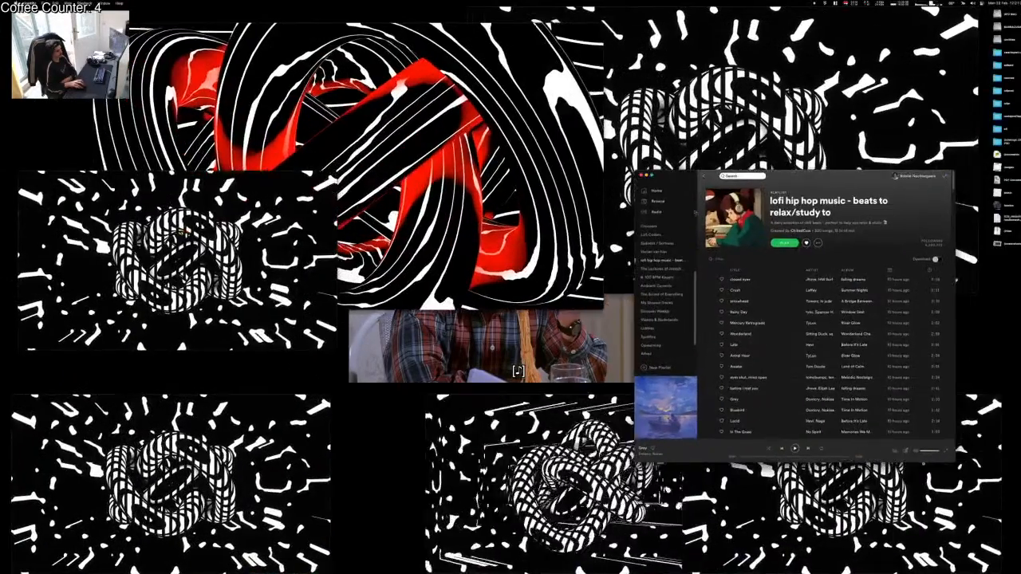
{"action": "left_click", "coordinate": [642, 174]}
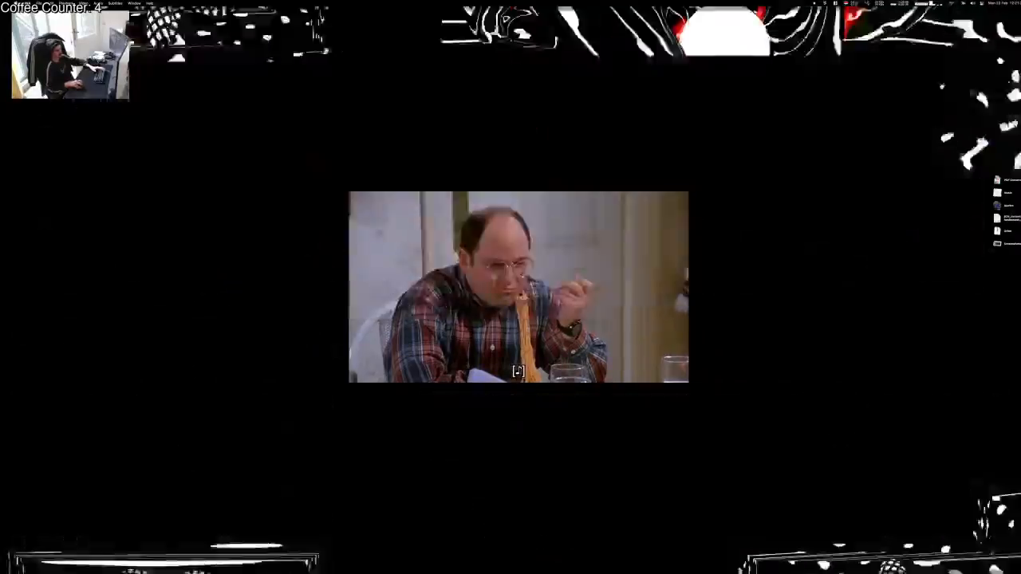
{"action": "key", "text": "ctrl+Up"}
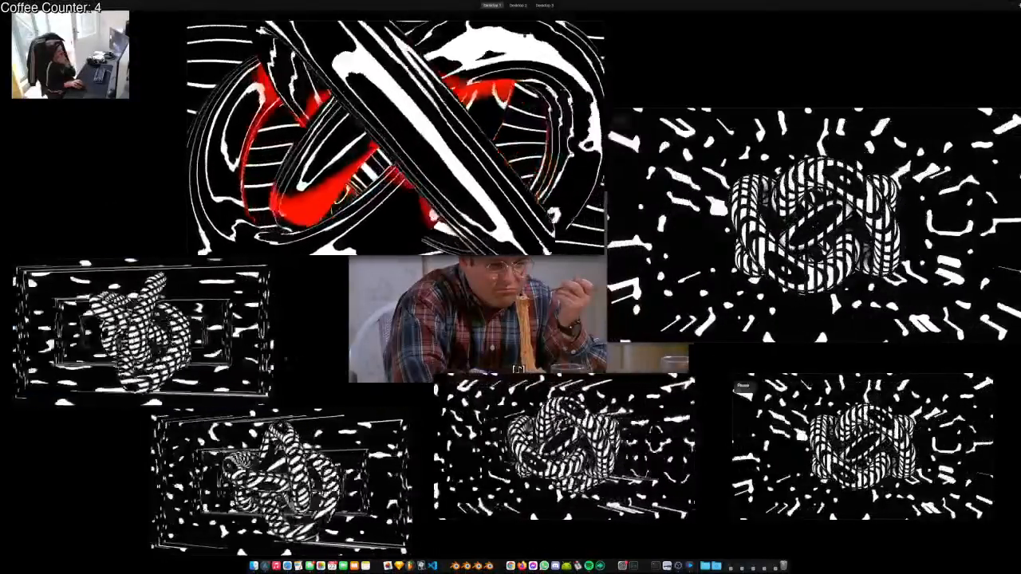
{"action": "key", "text": "ctrl+Up"}
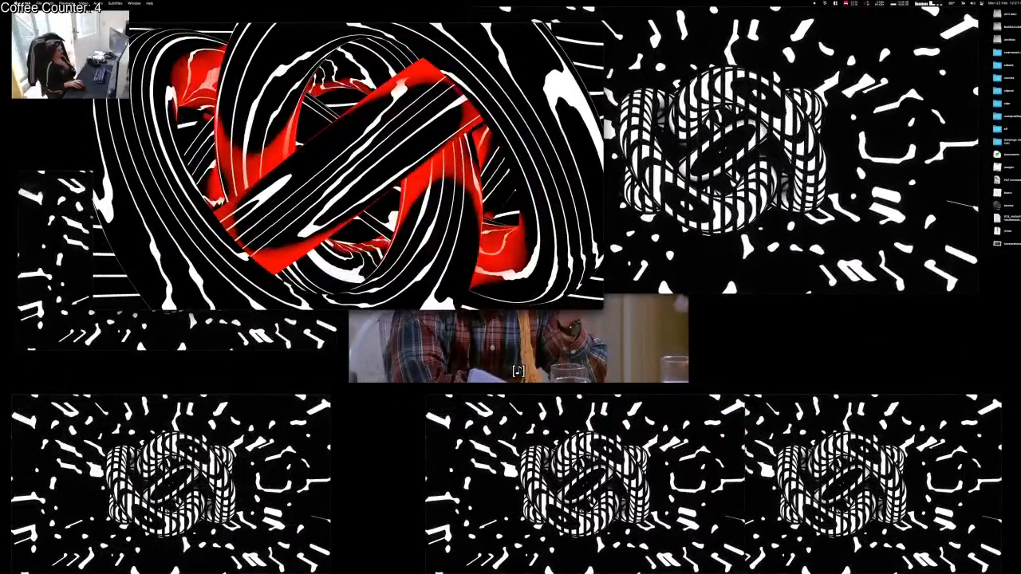